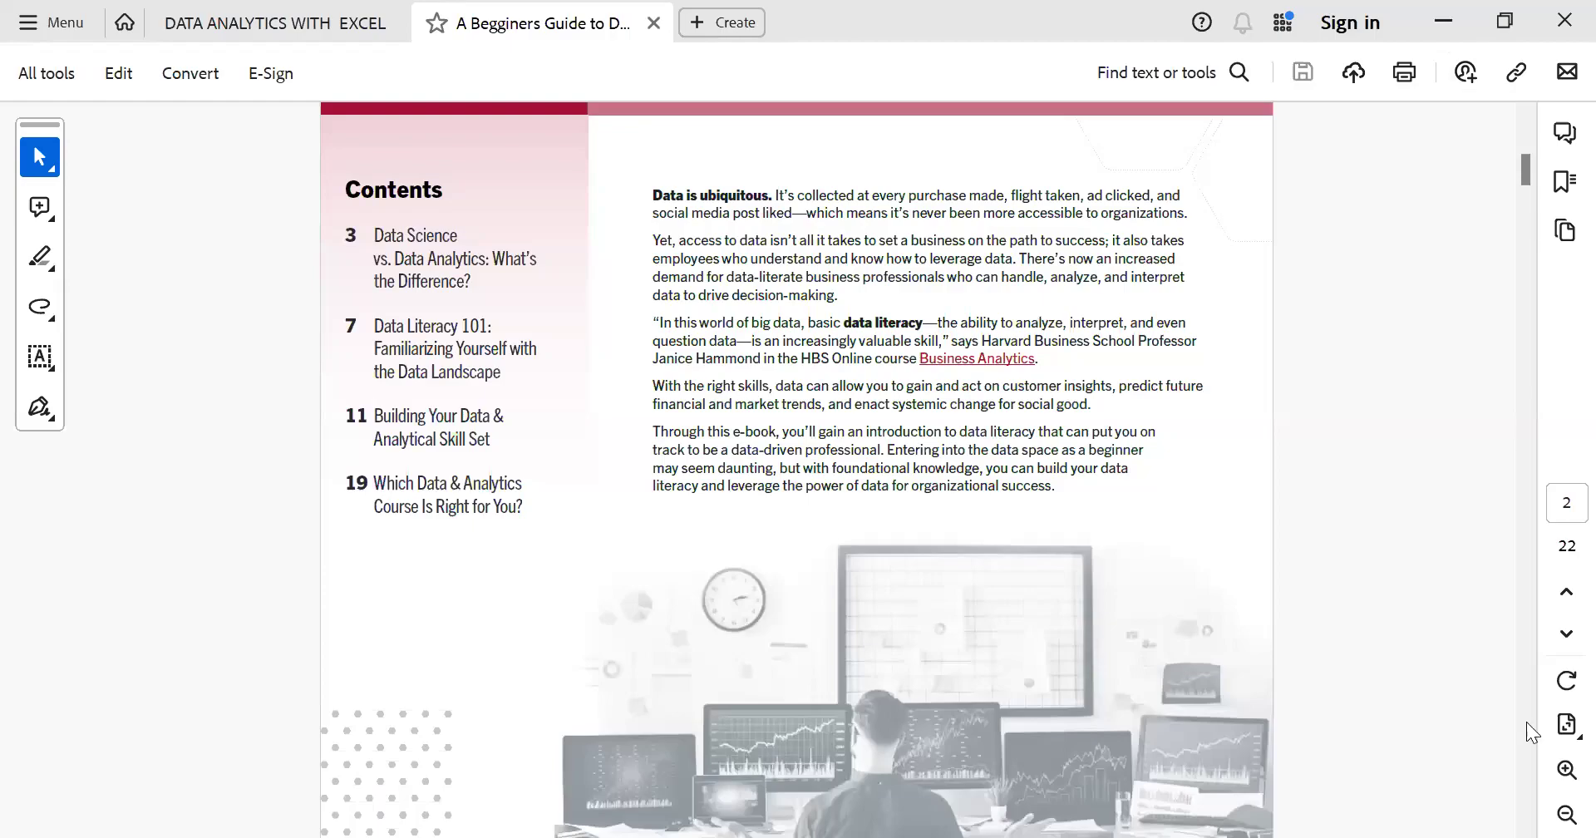
Zoom in on page 2 so the Contents list and introduction are larger
click(1559, 775)
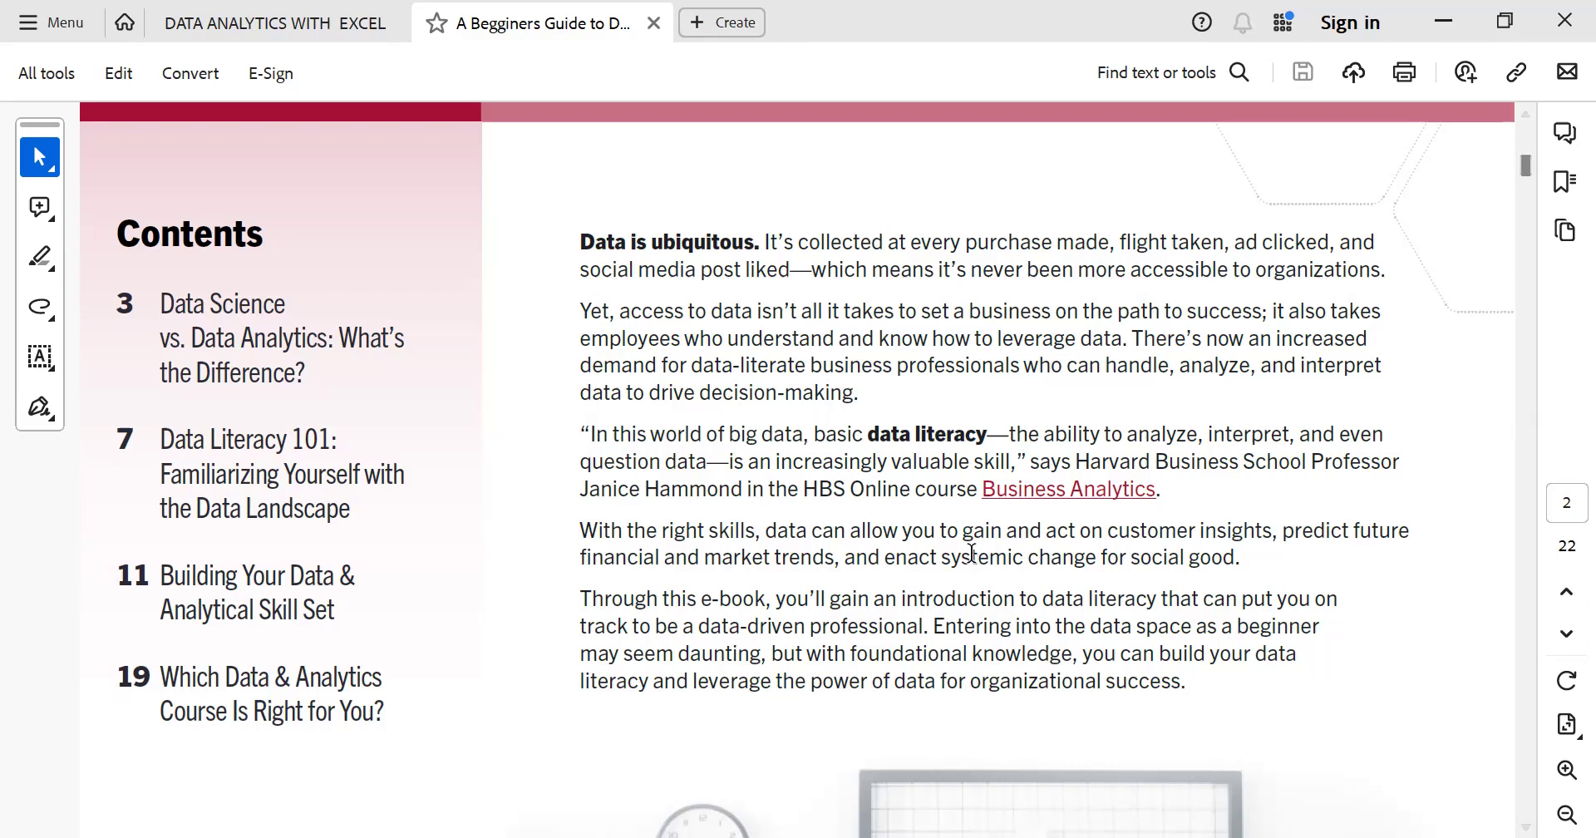
Select and deselect 'data literacy', then scroll down to page 3's chapter opener
drag(986, 435, 870, 435)
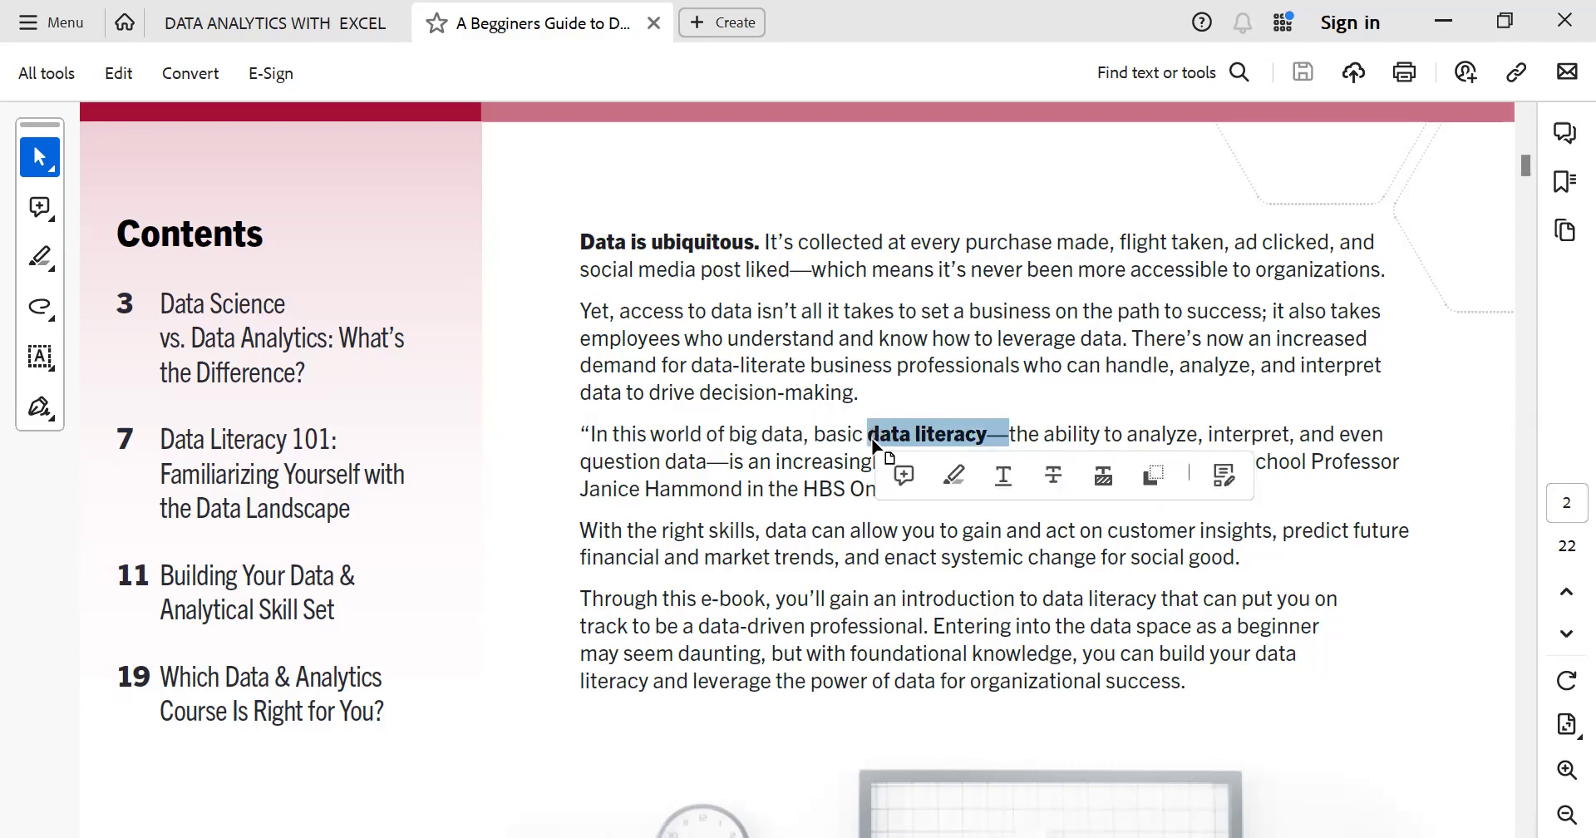
click(879, 434)
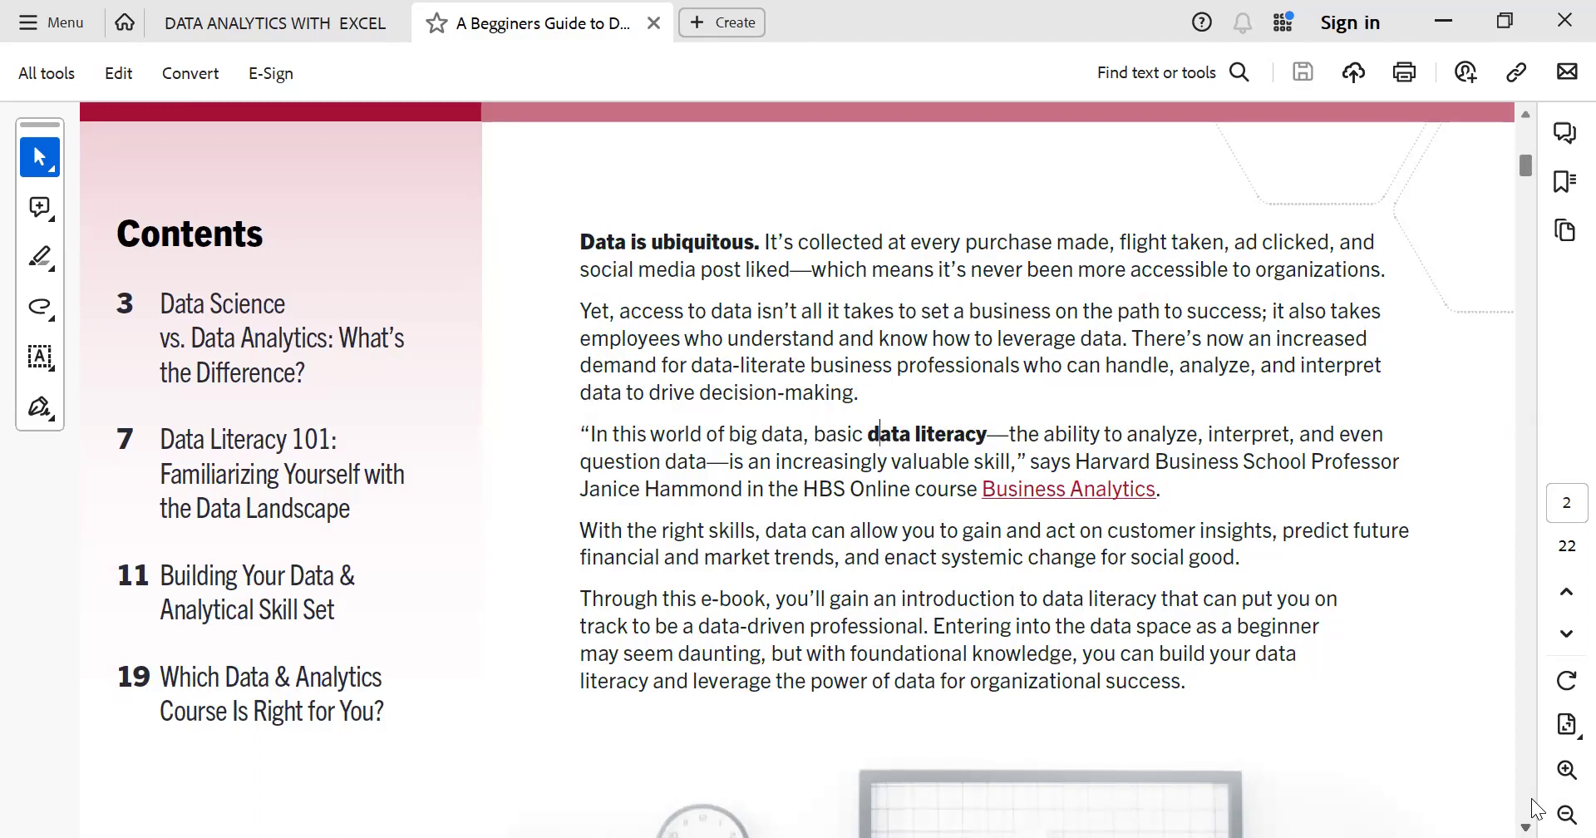
scroll(1536, 808, down, 5)
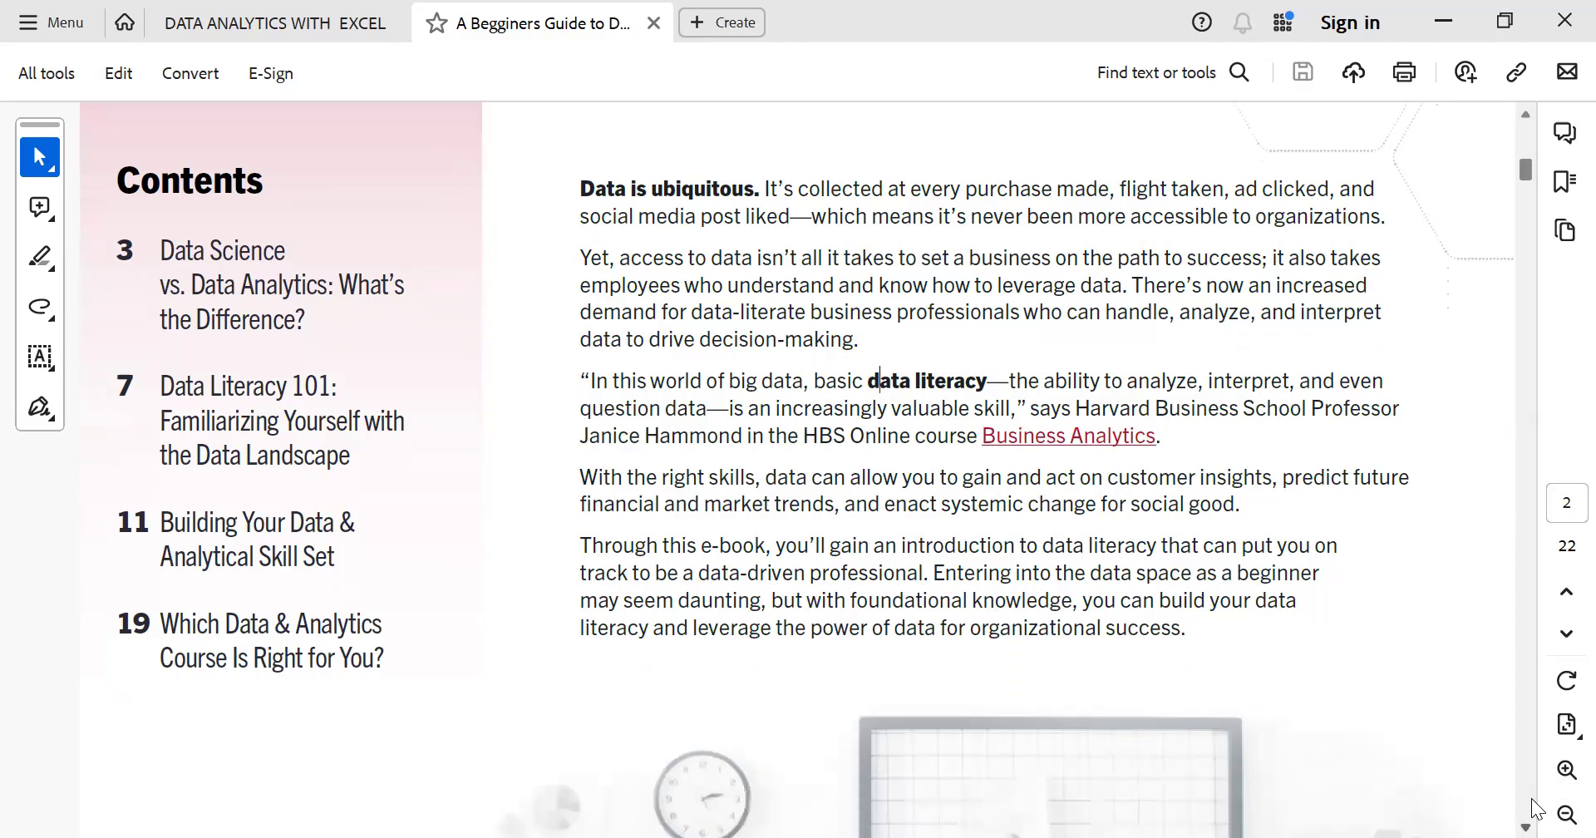
scroll(1521, 246, down, 5)
scroll(1520, 246, down, 5)
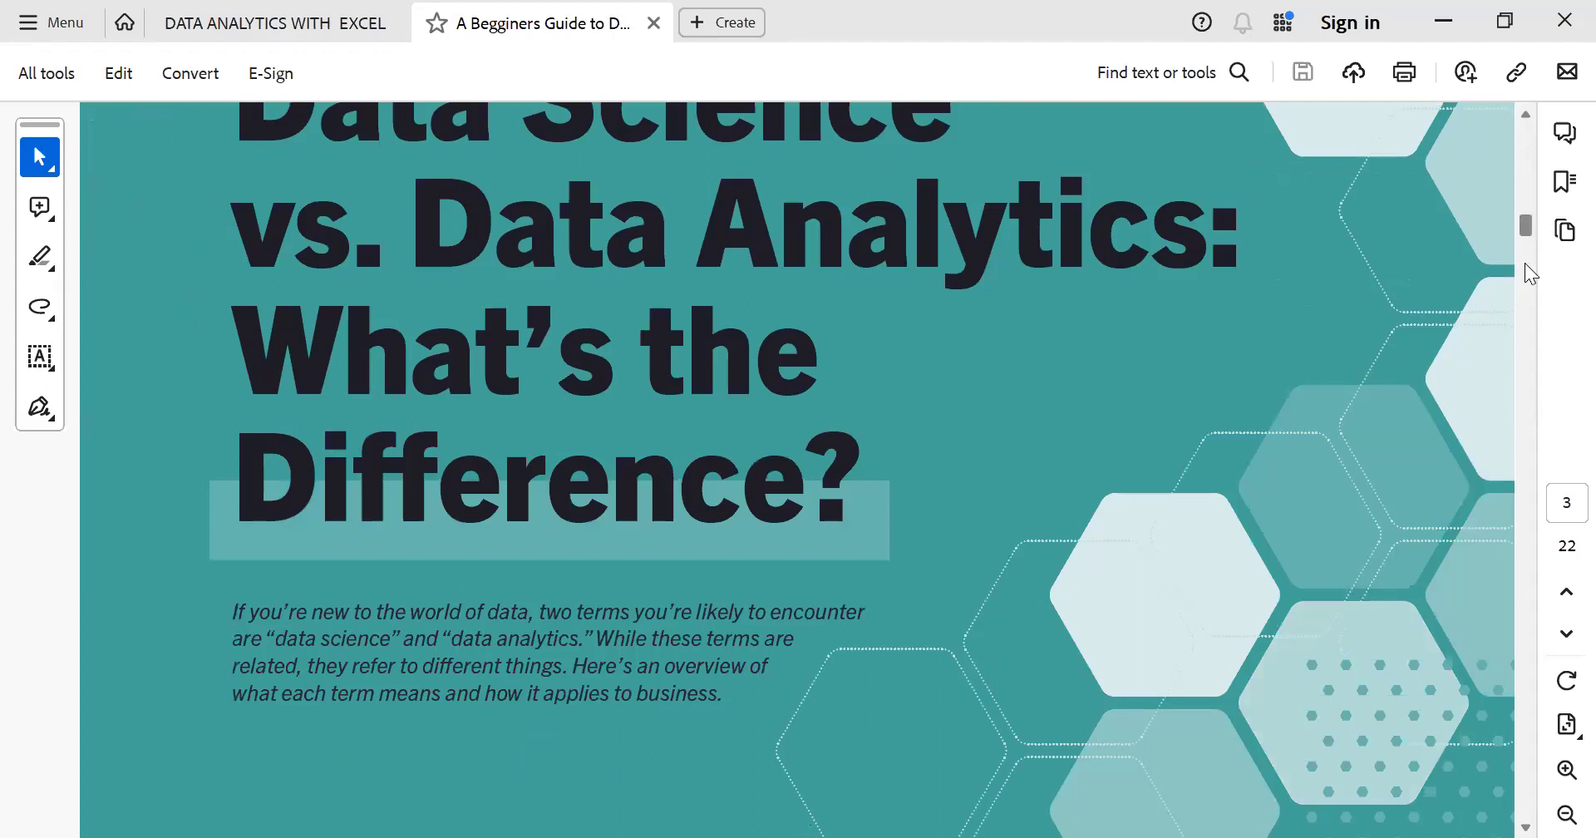
Scroll to page 4 and select, then deselect, the data science definition
scroll(1524, 262, down, 5)
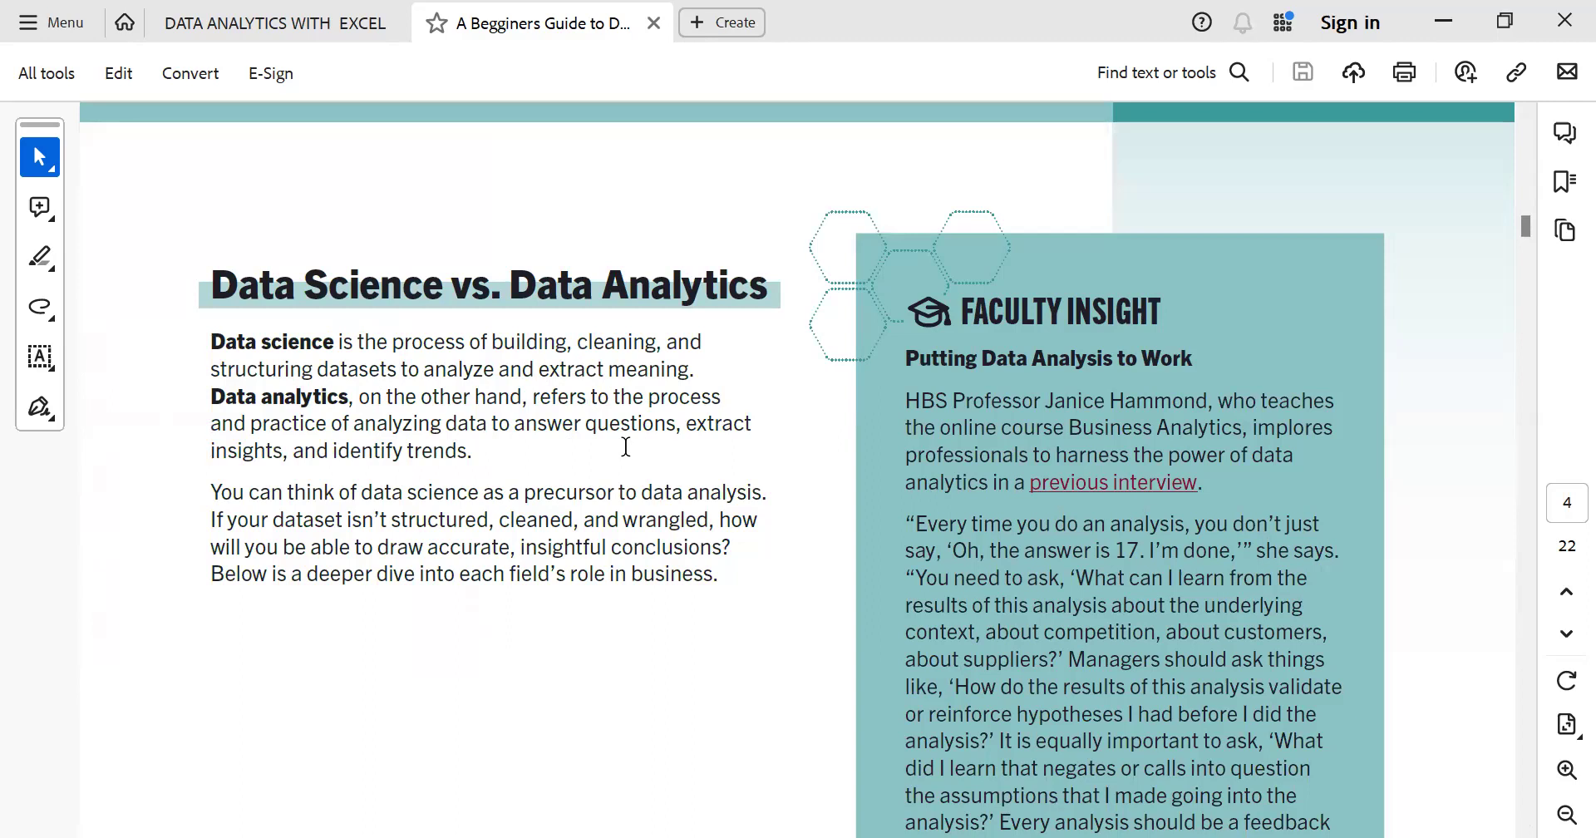
drag(700, 367, 210, 339)
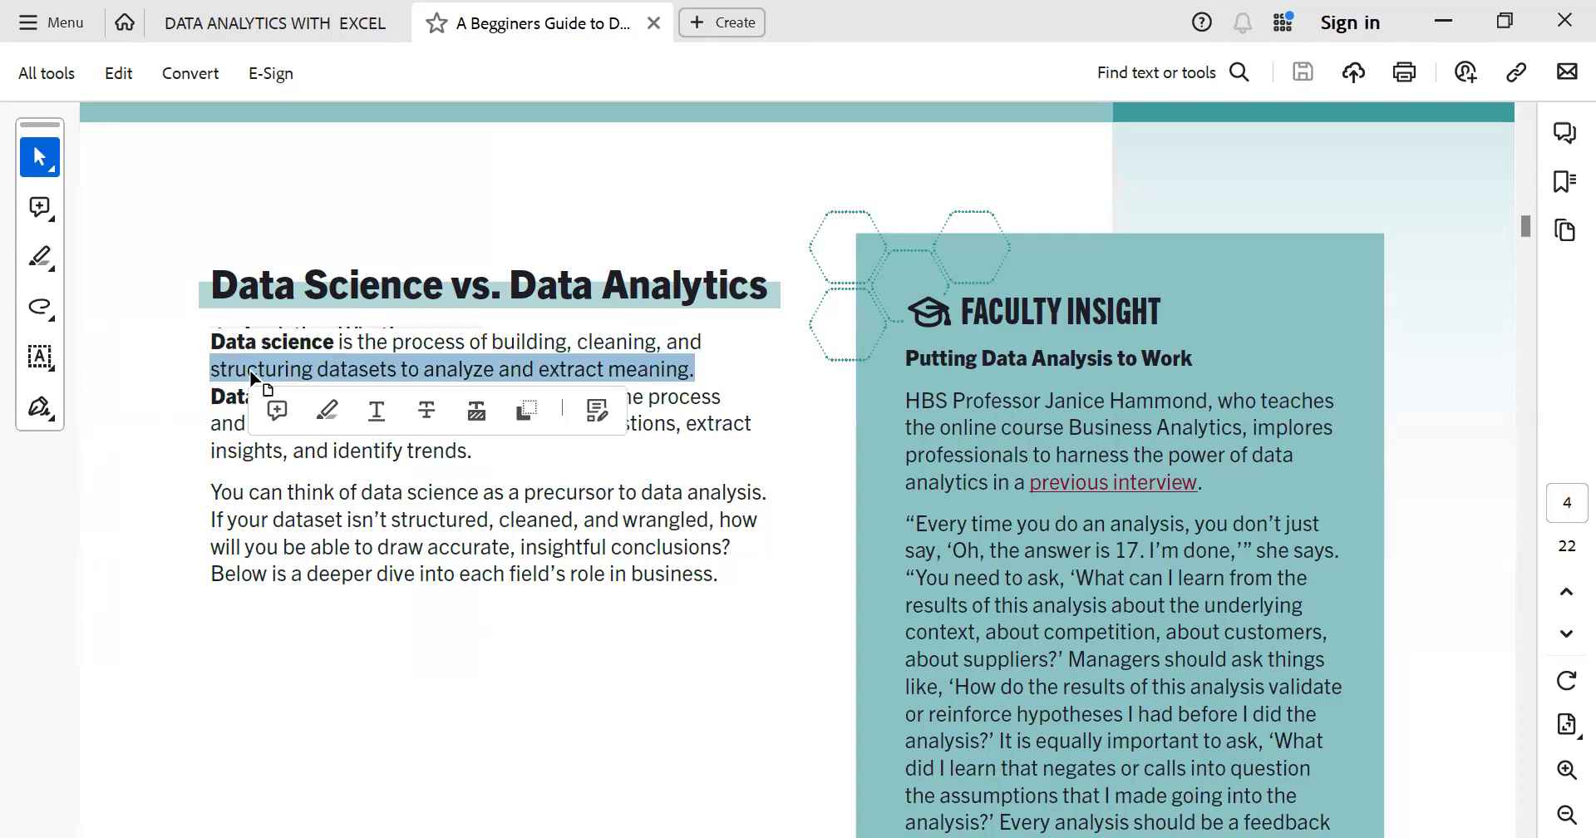
click(205, 343)
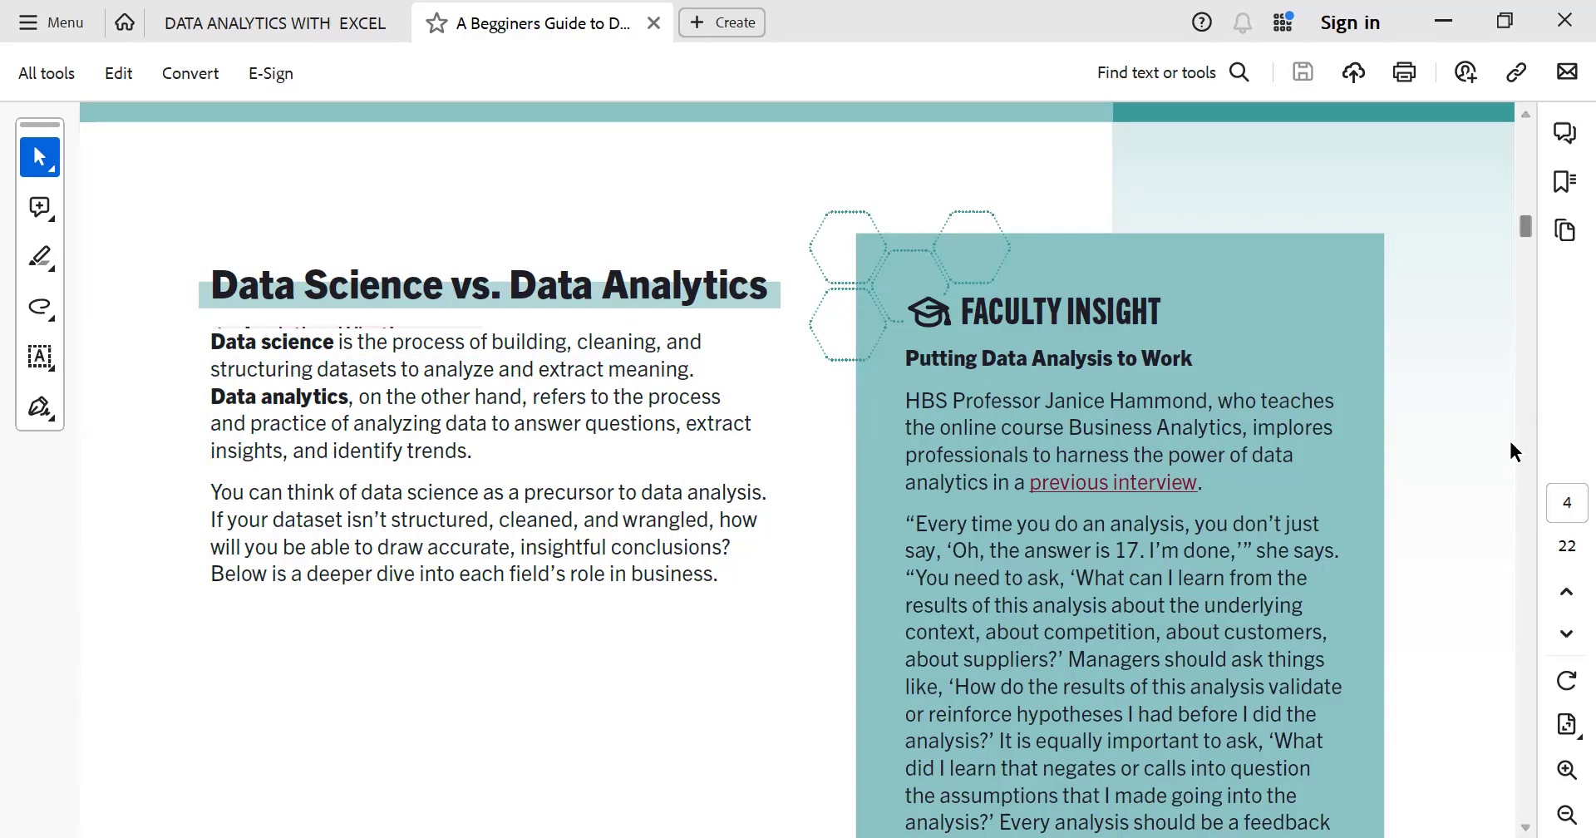
scroll(1529, 437, down, 5)
Scroll through page 5's Data Science in Business down to page 6
scroll(1529, 437, down, 10)
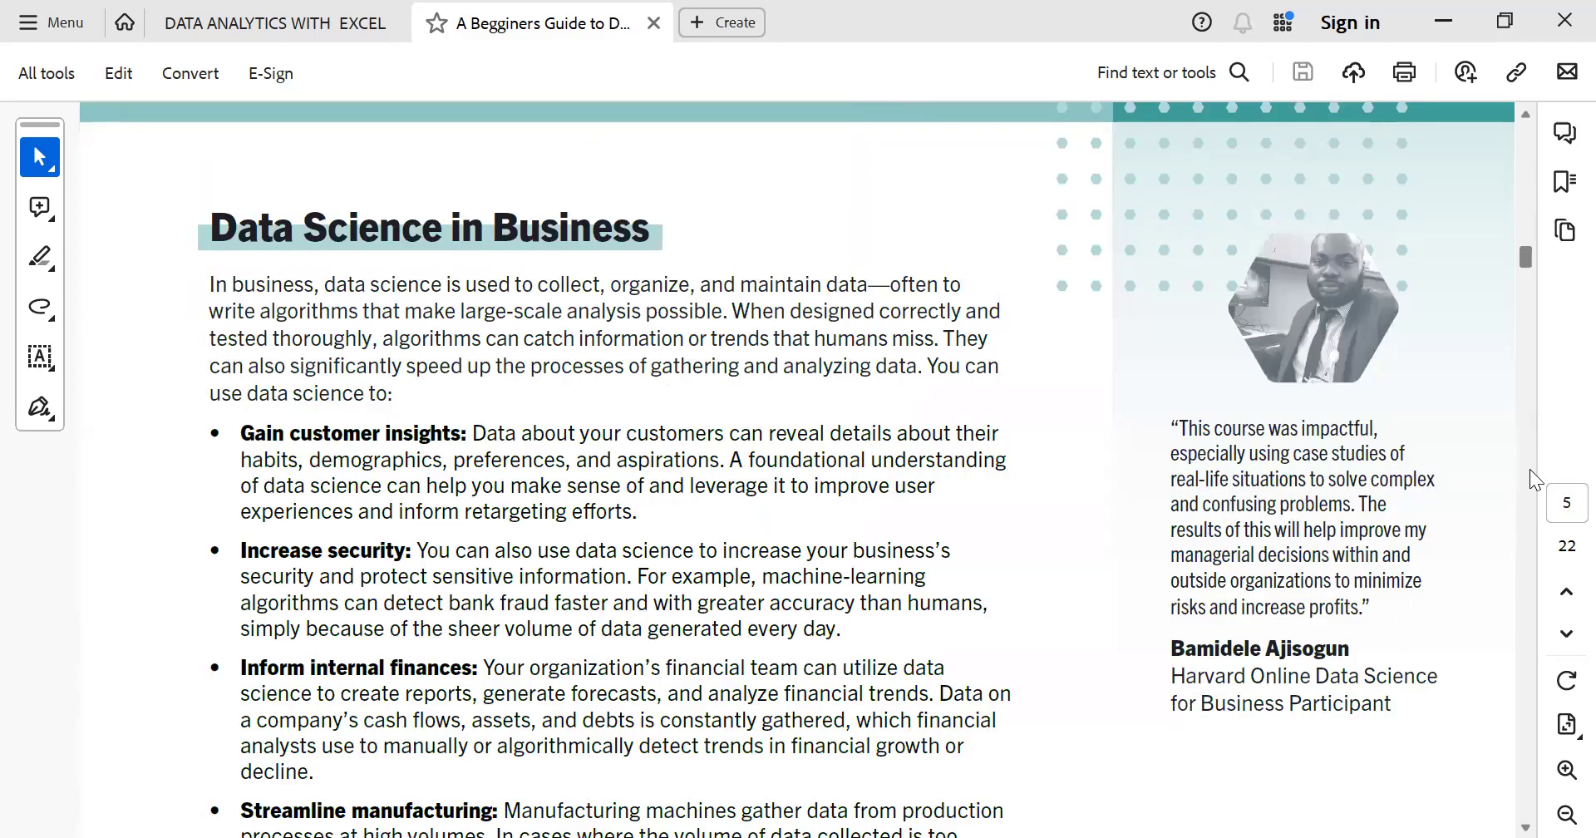
scroll(1526, 805, down, 2)
scroll(1528, 808, down, 3)
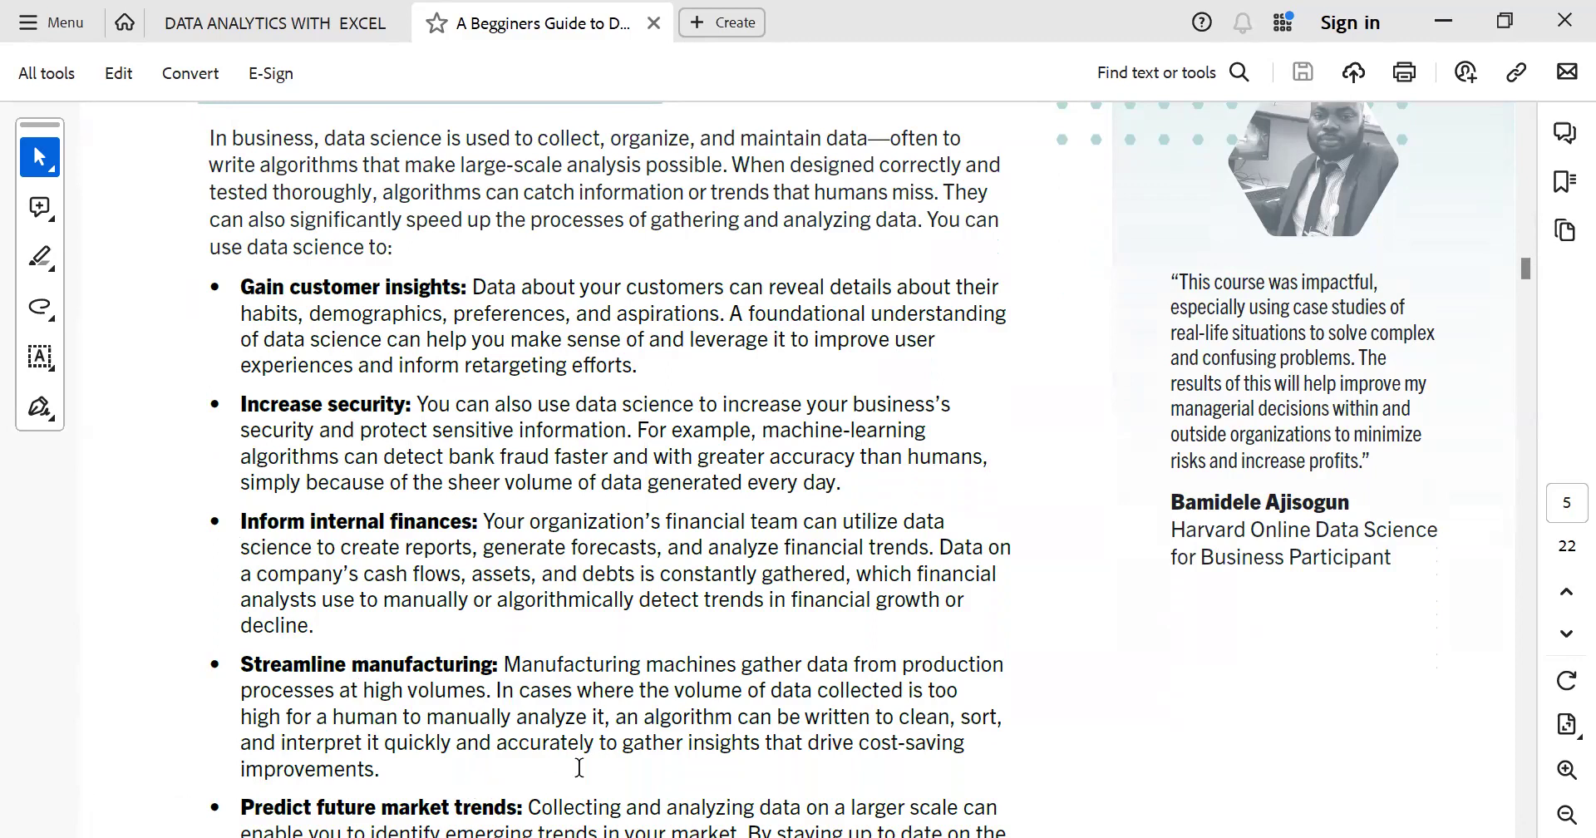
scroll(1529, 376, down, 5)
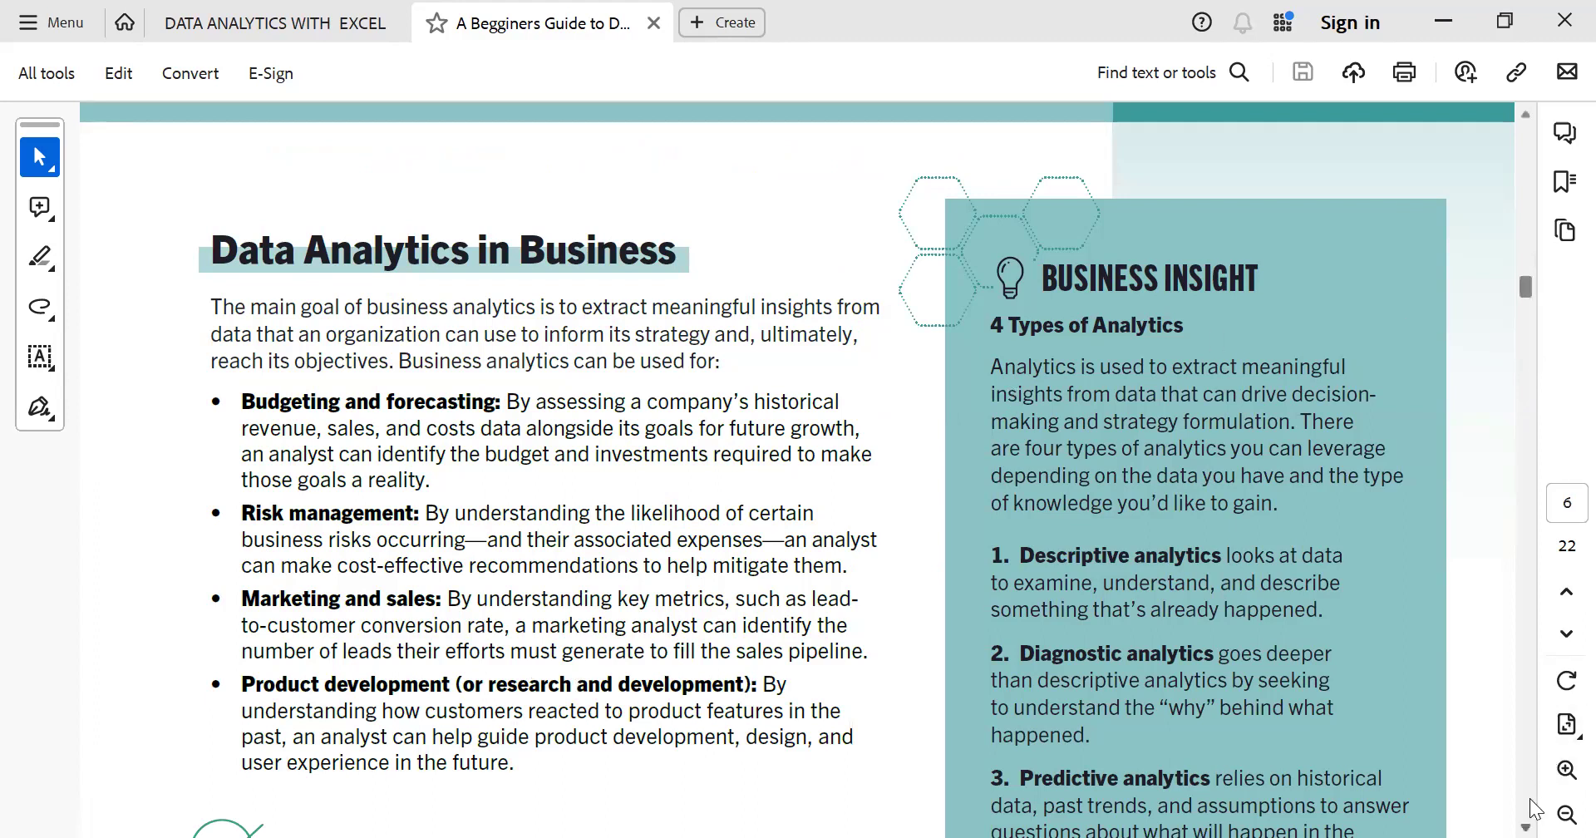
Scroll page 6 down to show descriptive, diagnostic, predictive and prescriptive analytics
scroll(1532, 799, down, 1)
scroll(1532, 806, down, 3)
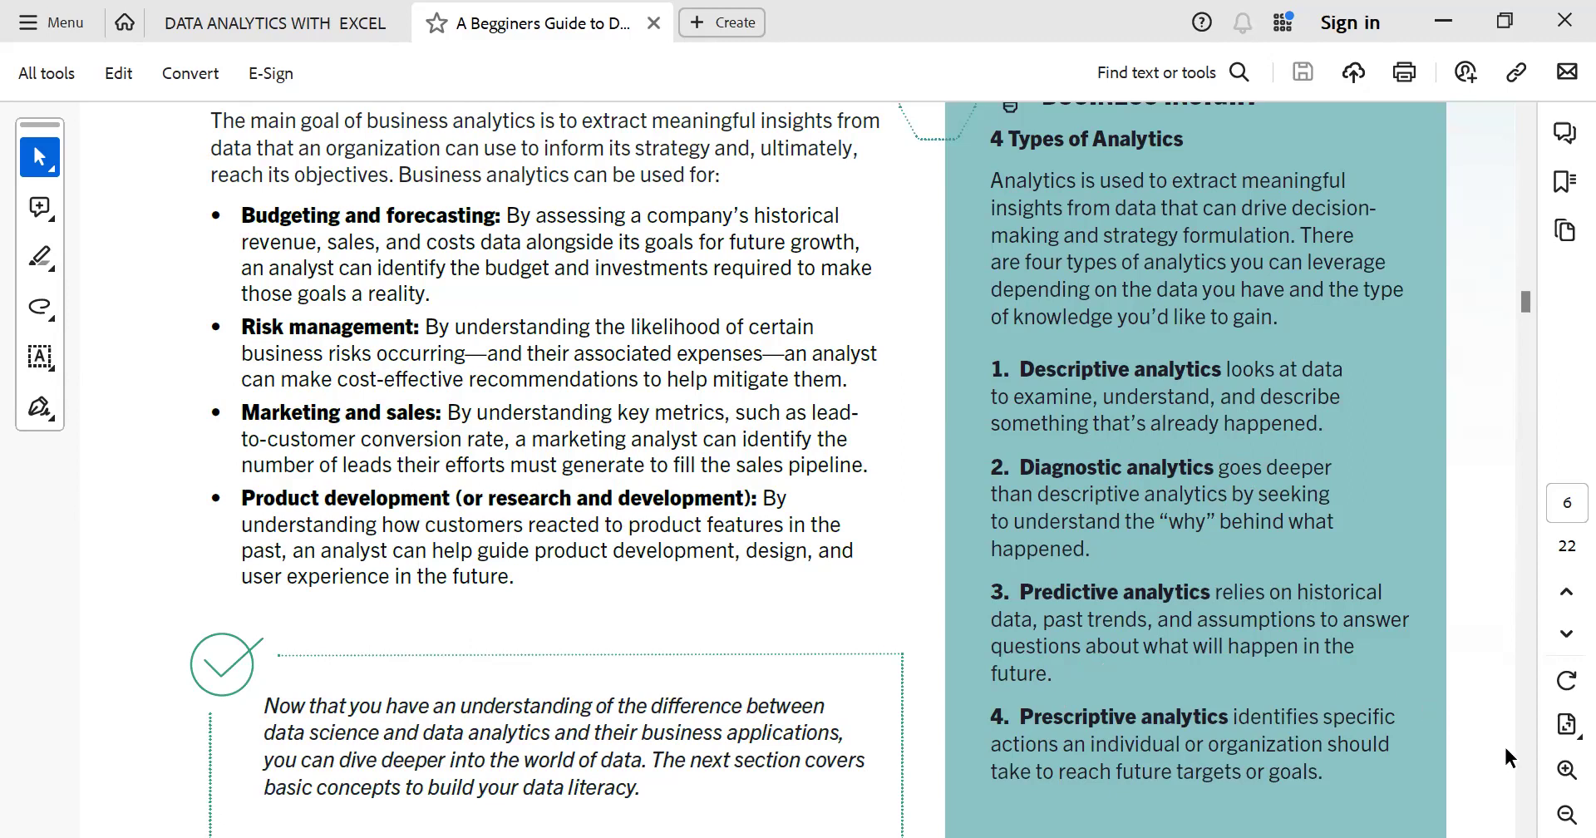
scroll(1527, 808, down, 2)
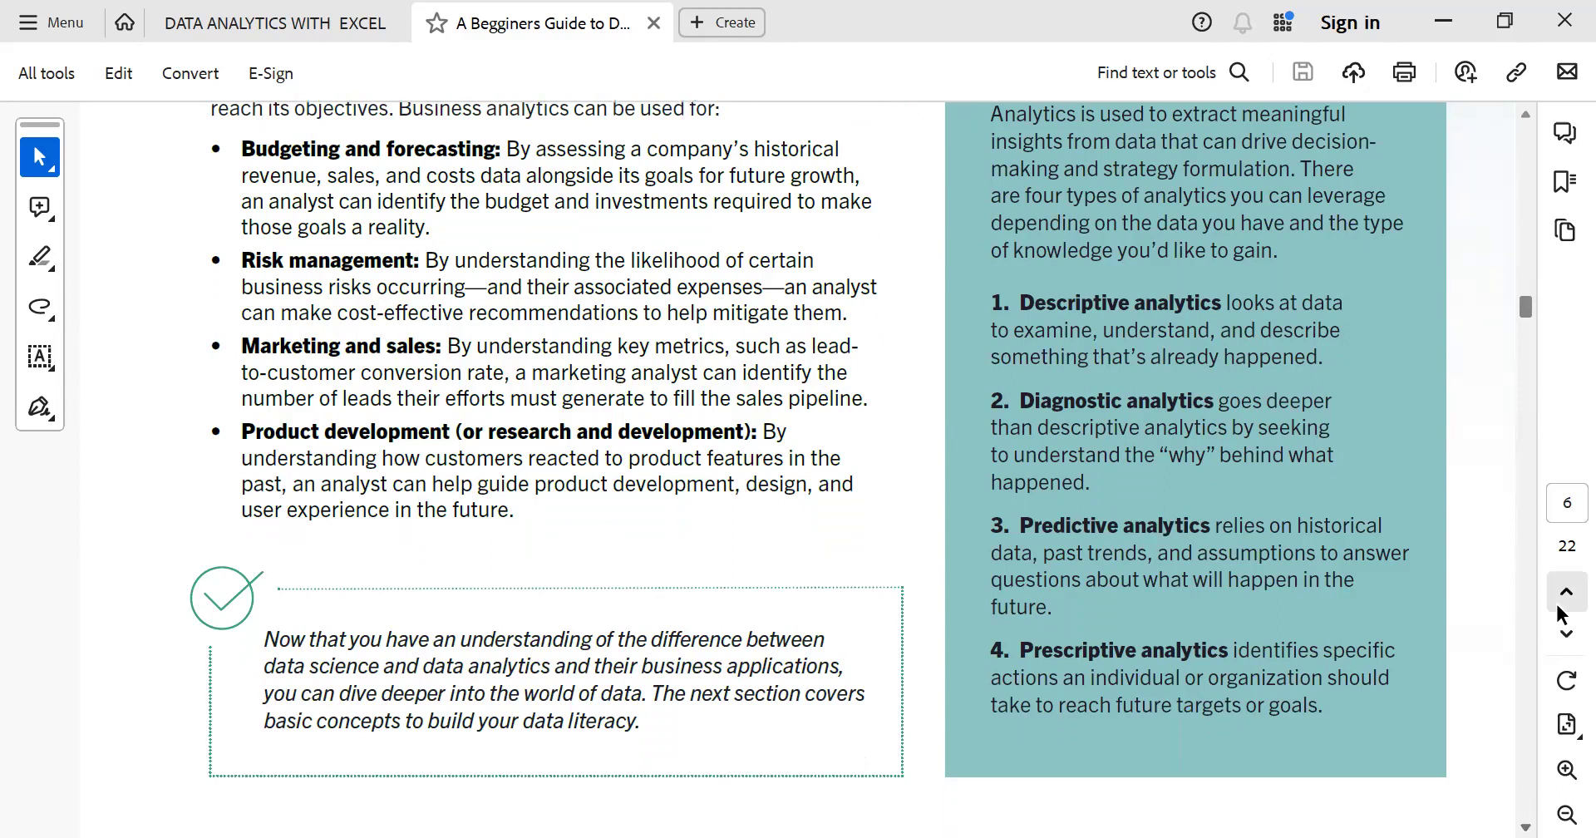
Page forward past Data Literacy 101 to page 8's data life cycle diagram
click(1528, 460)
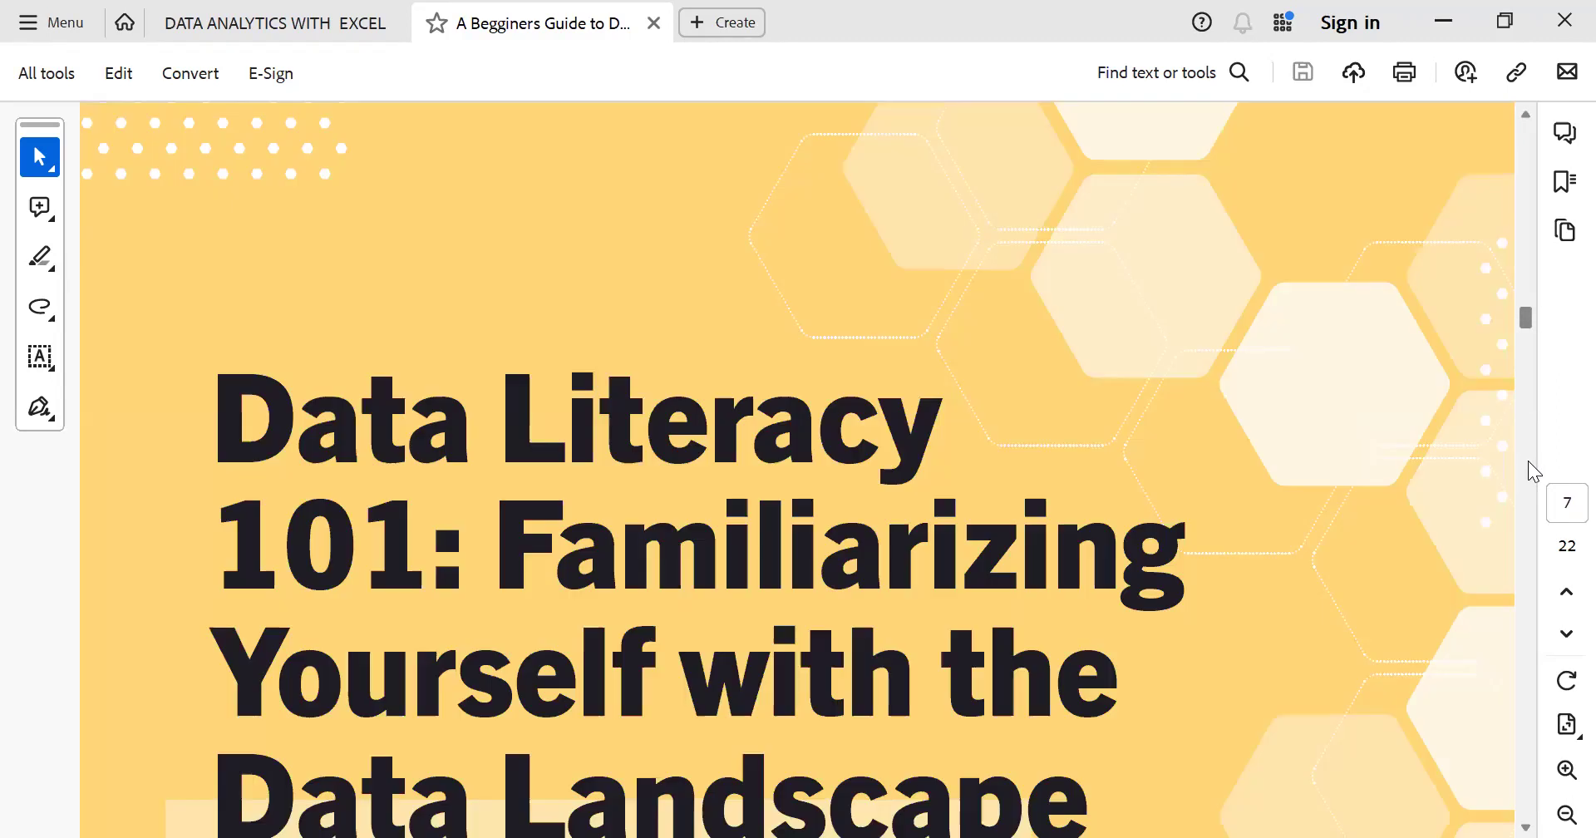
scroll(1527, 460, down, 5)
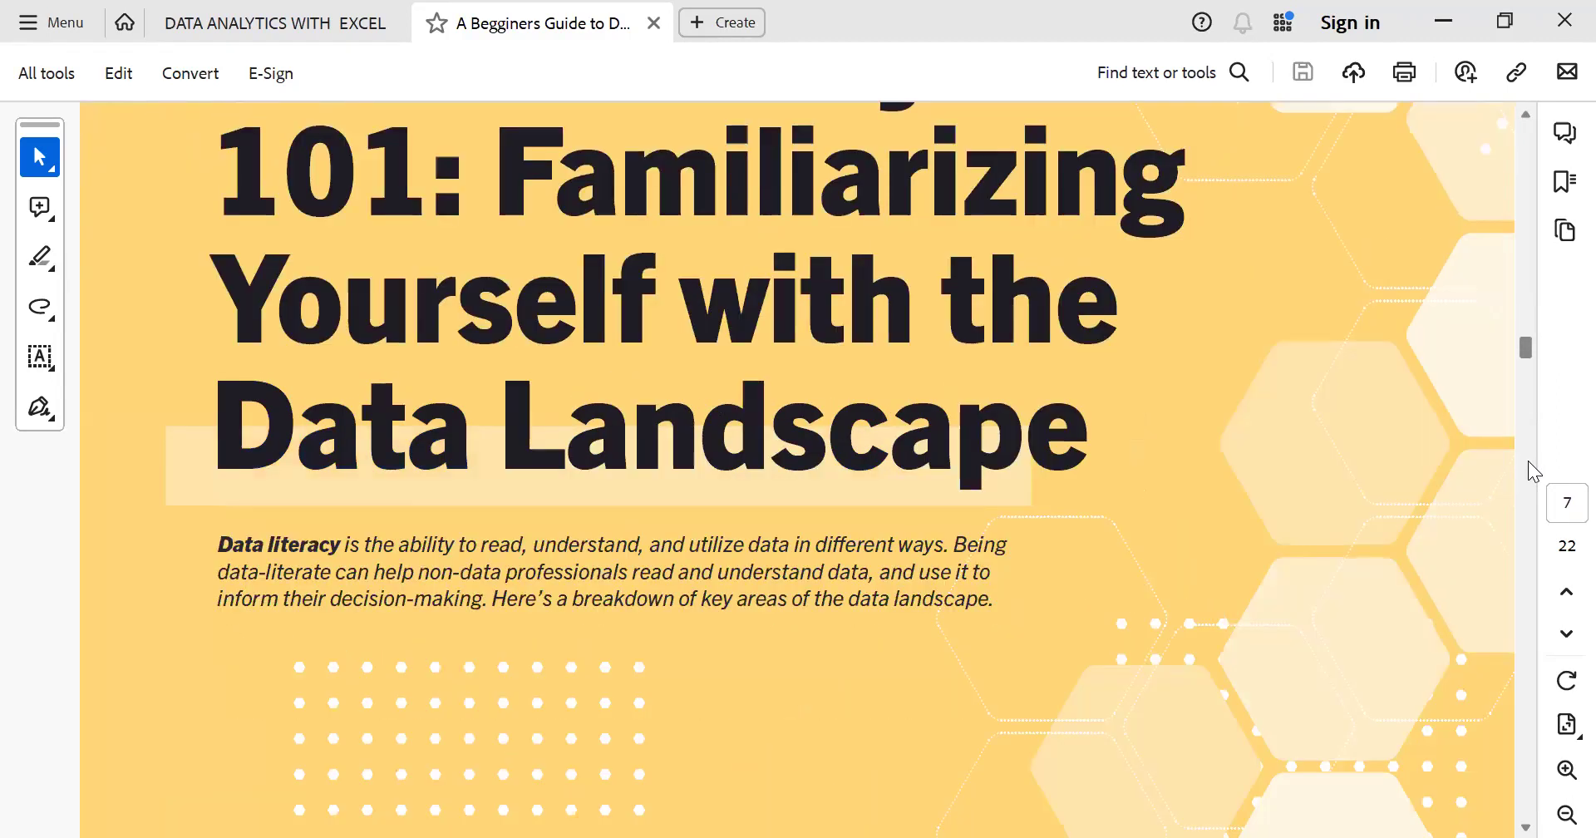
click(1528, 460)
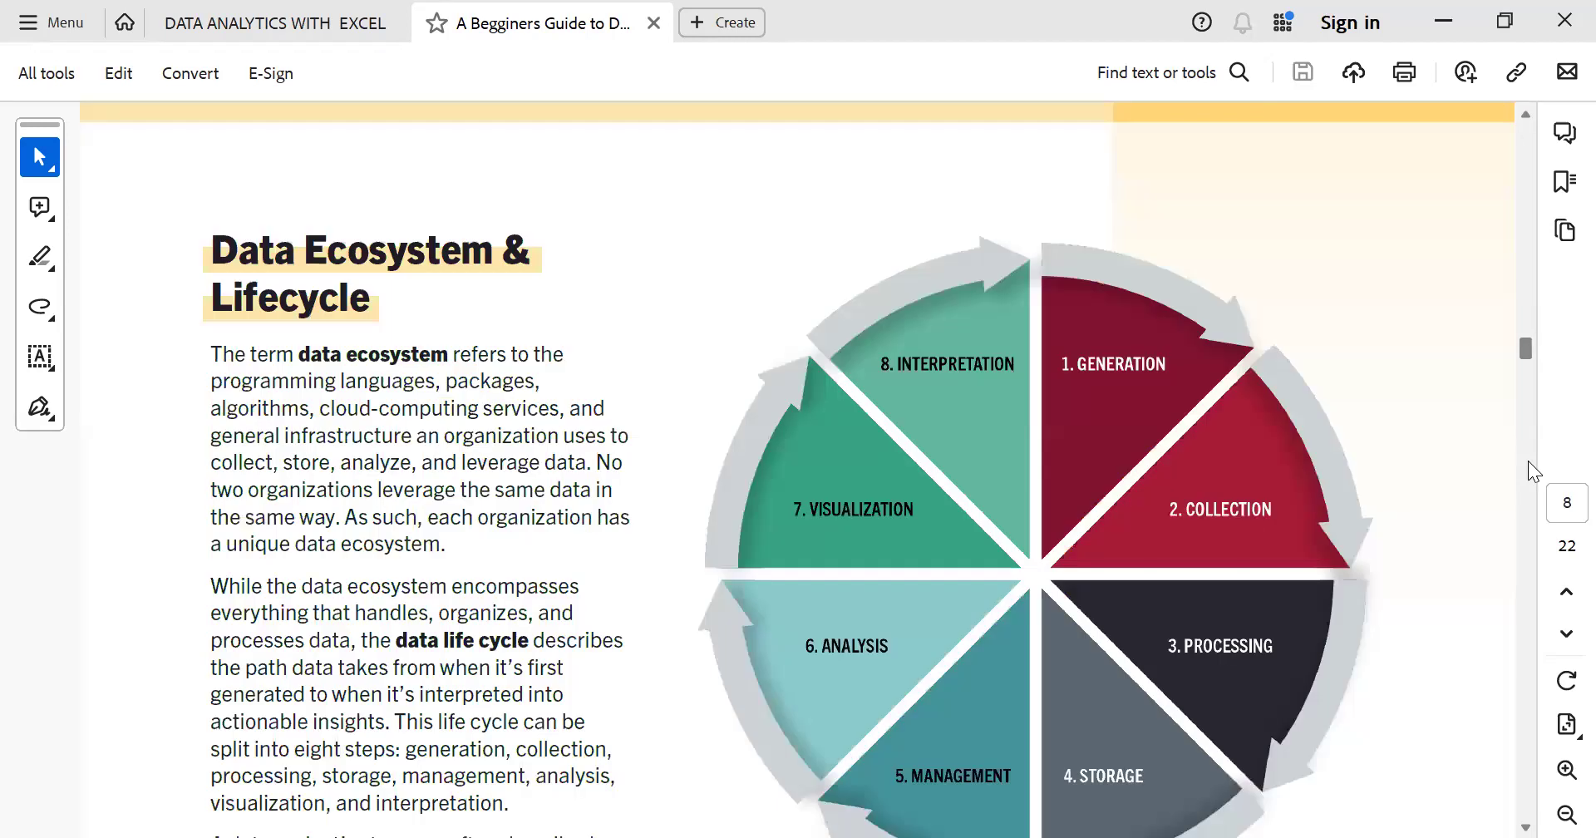
scroll(1529, 802, down, 2)
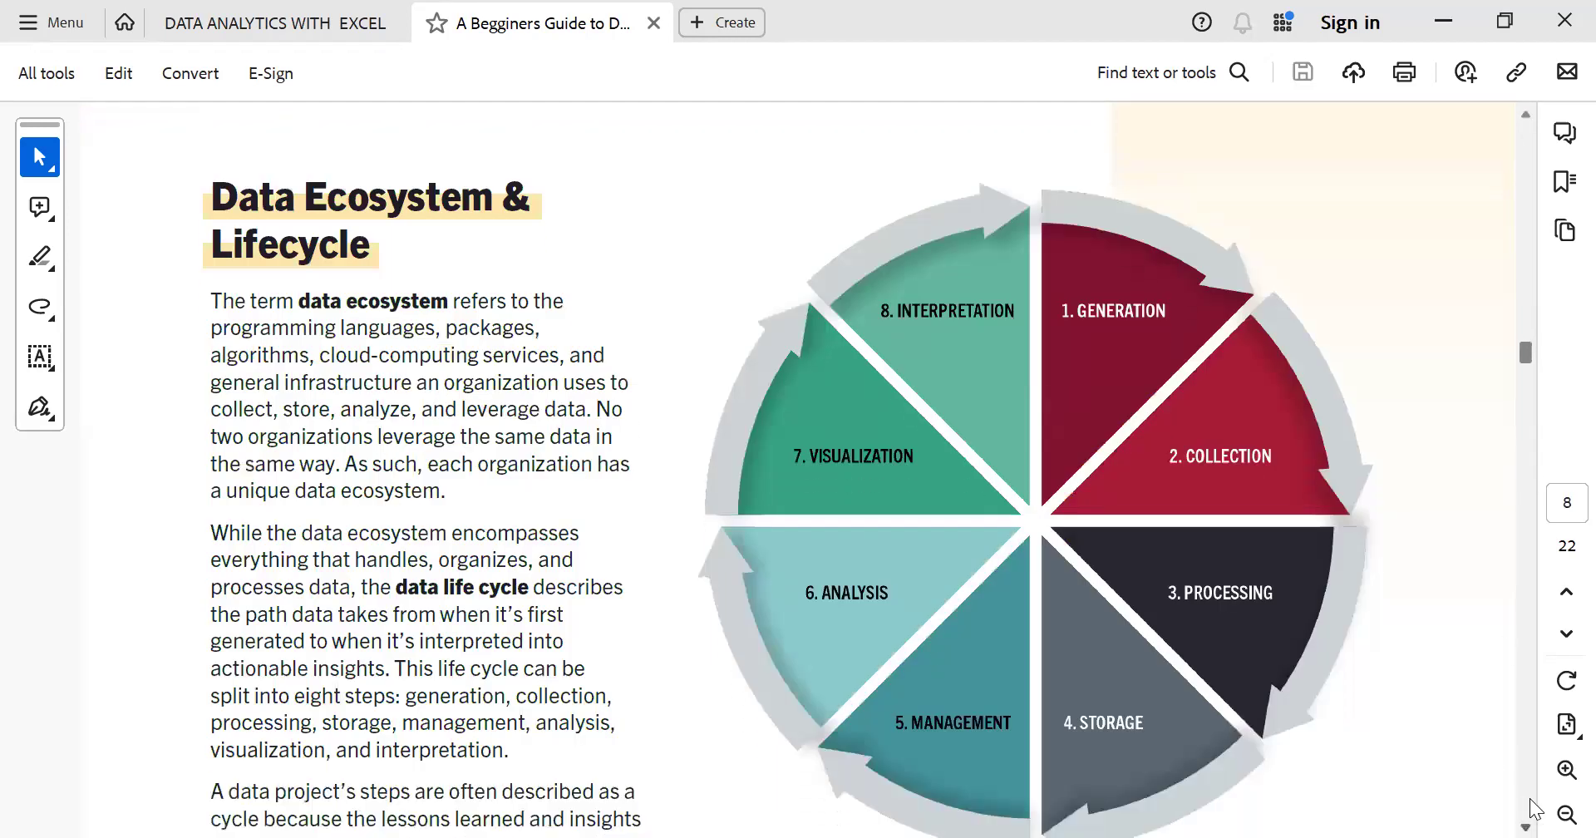
scroll(1533, 806, down, 1)
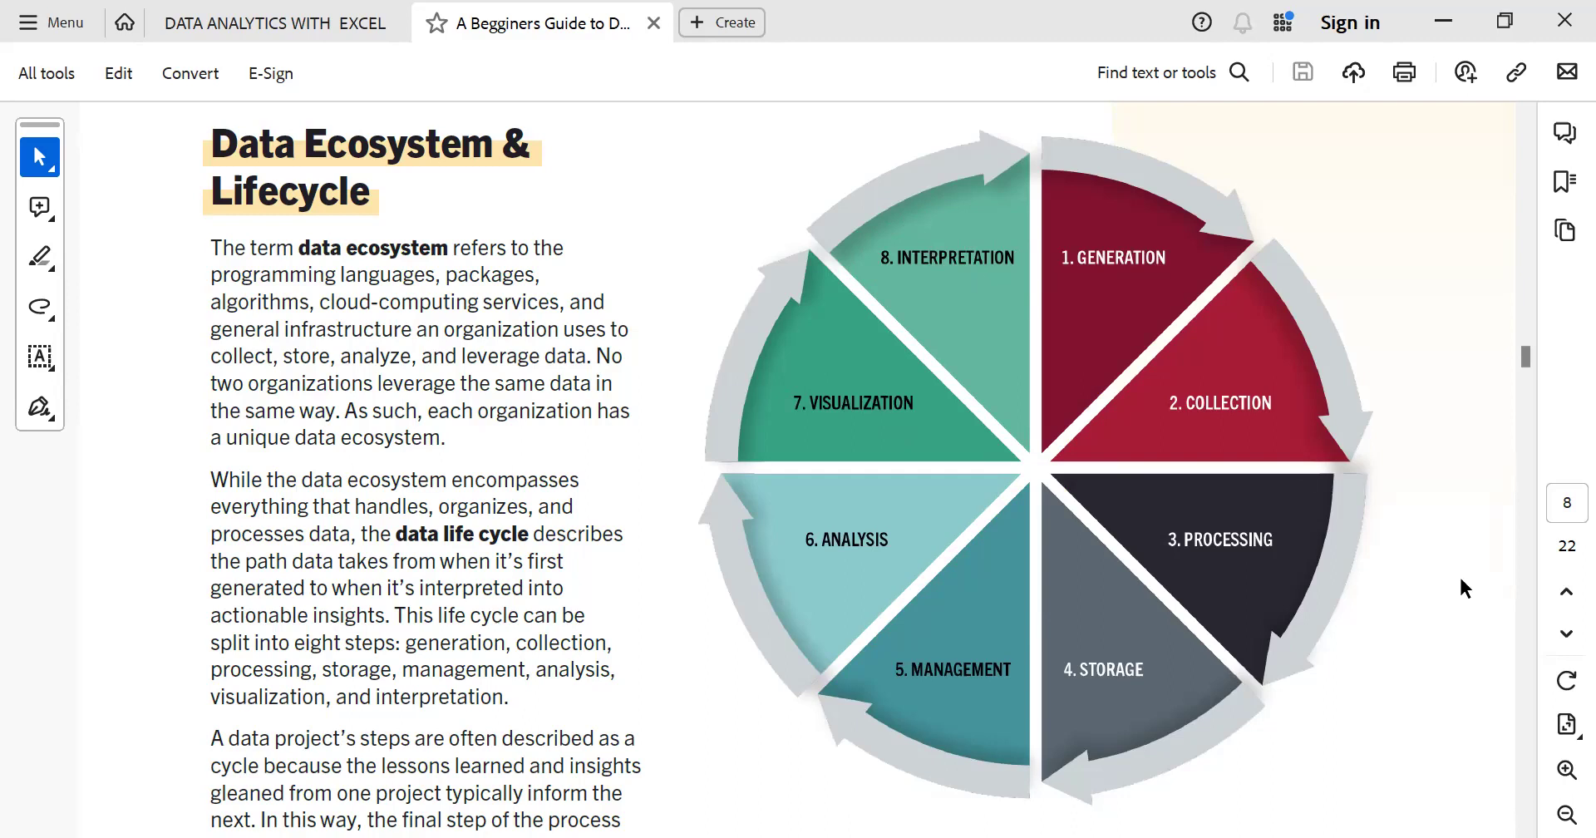
scroll(1524, 468, down, 3)
scroll(1524, 469, down, 3)
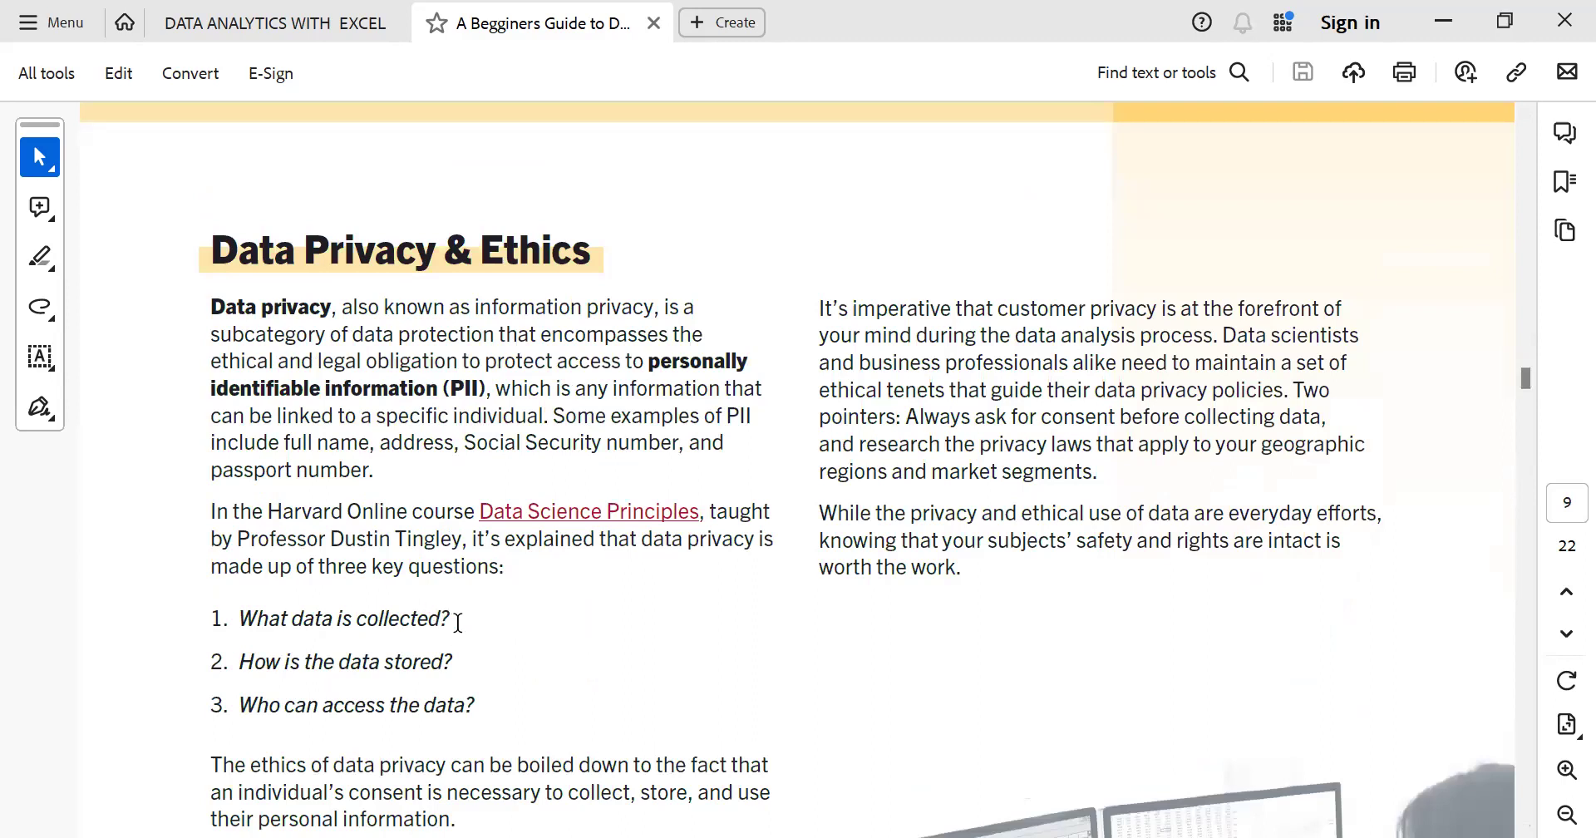
drag(458, 621, 240, 621)
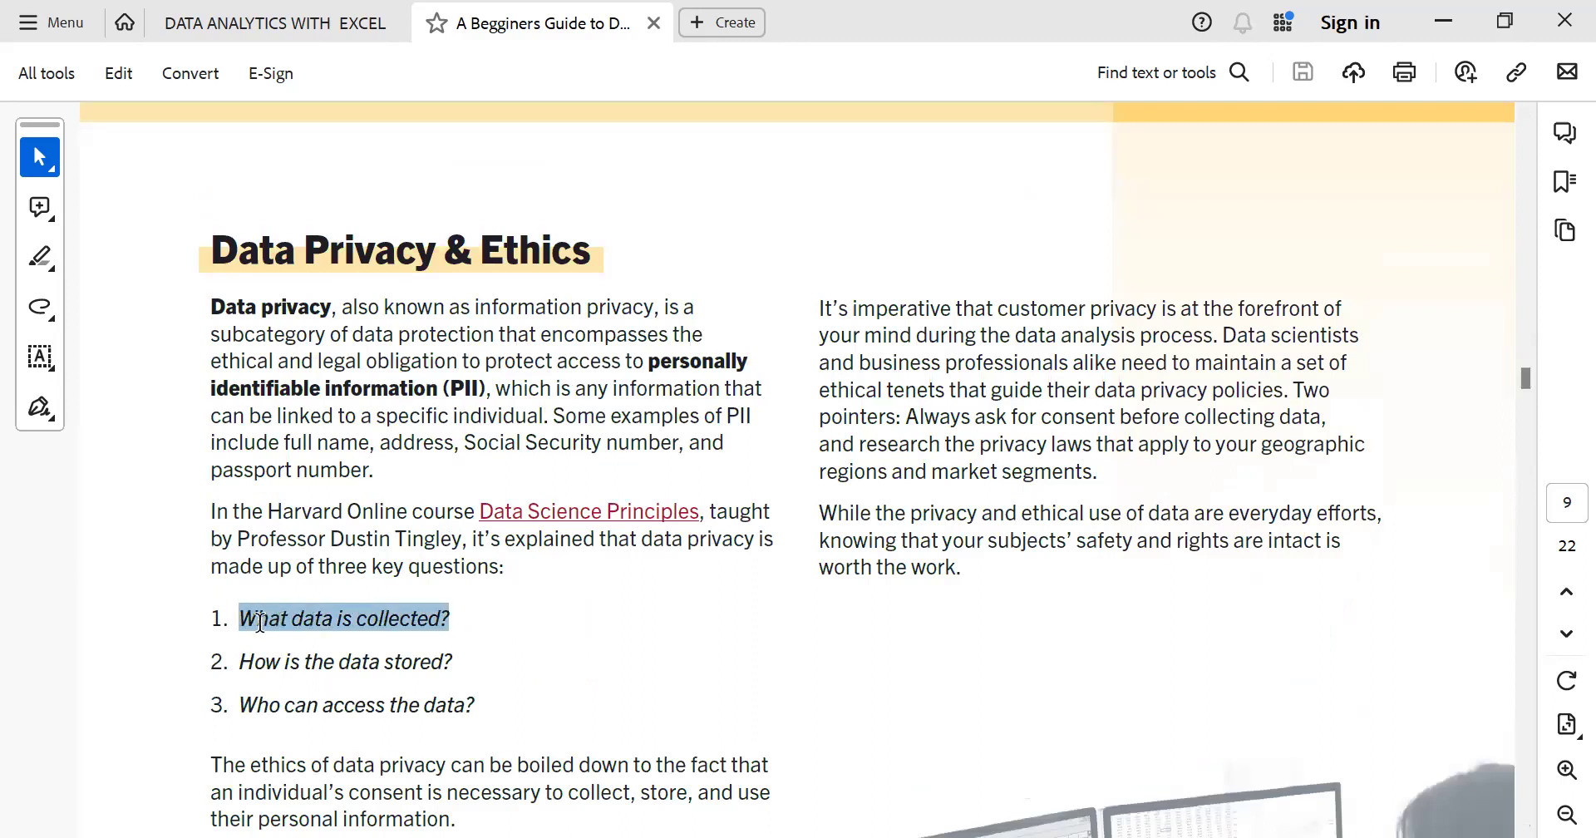
click(394, 706)
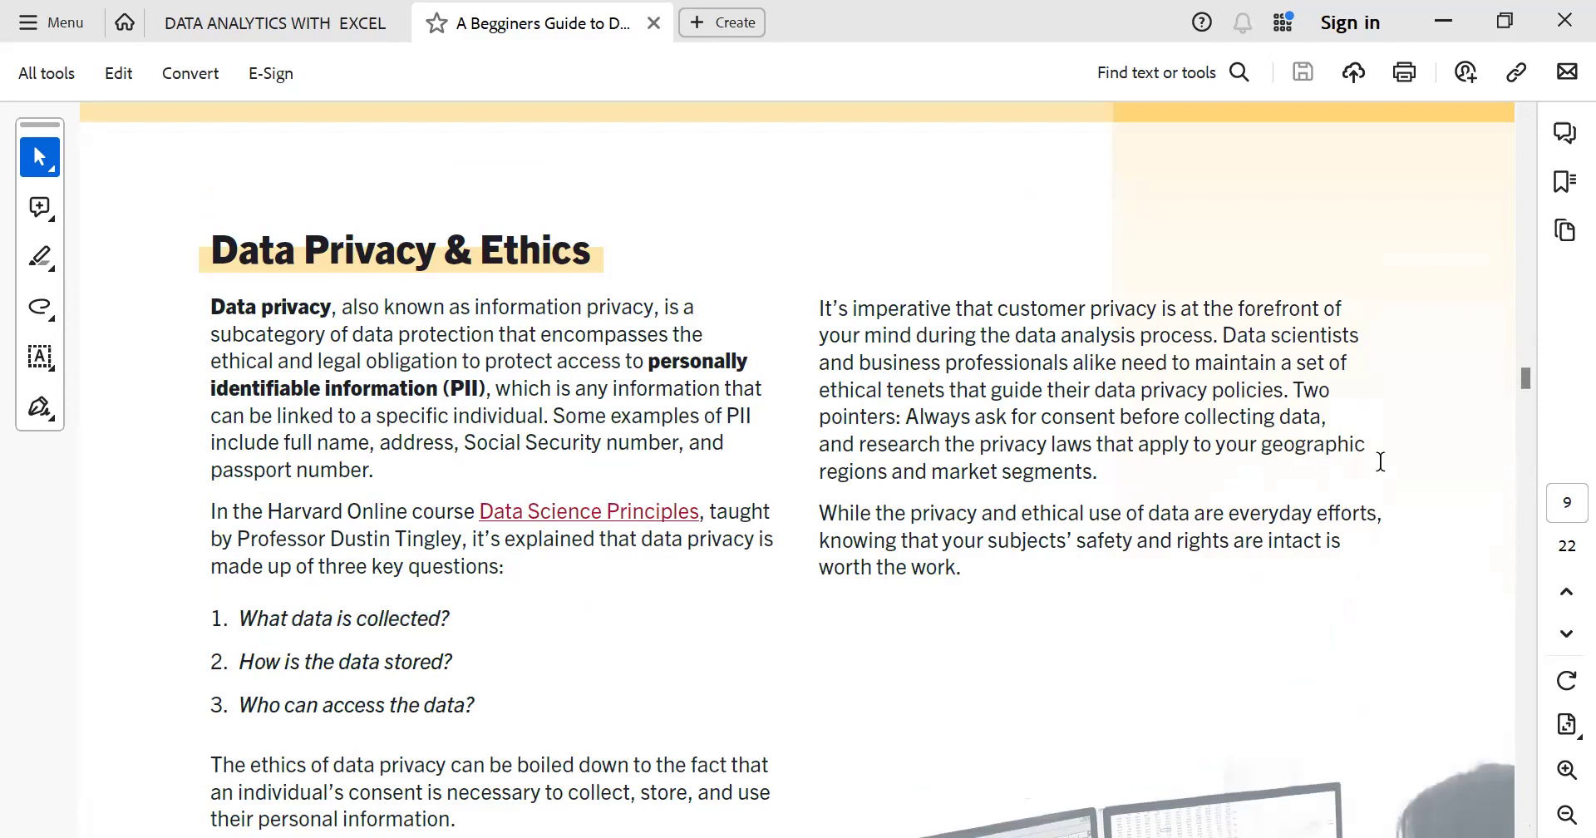
scroll(1534, 477, down, 5)
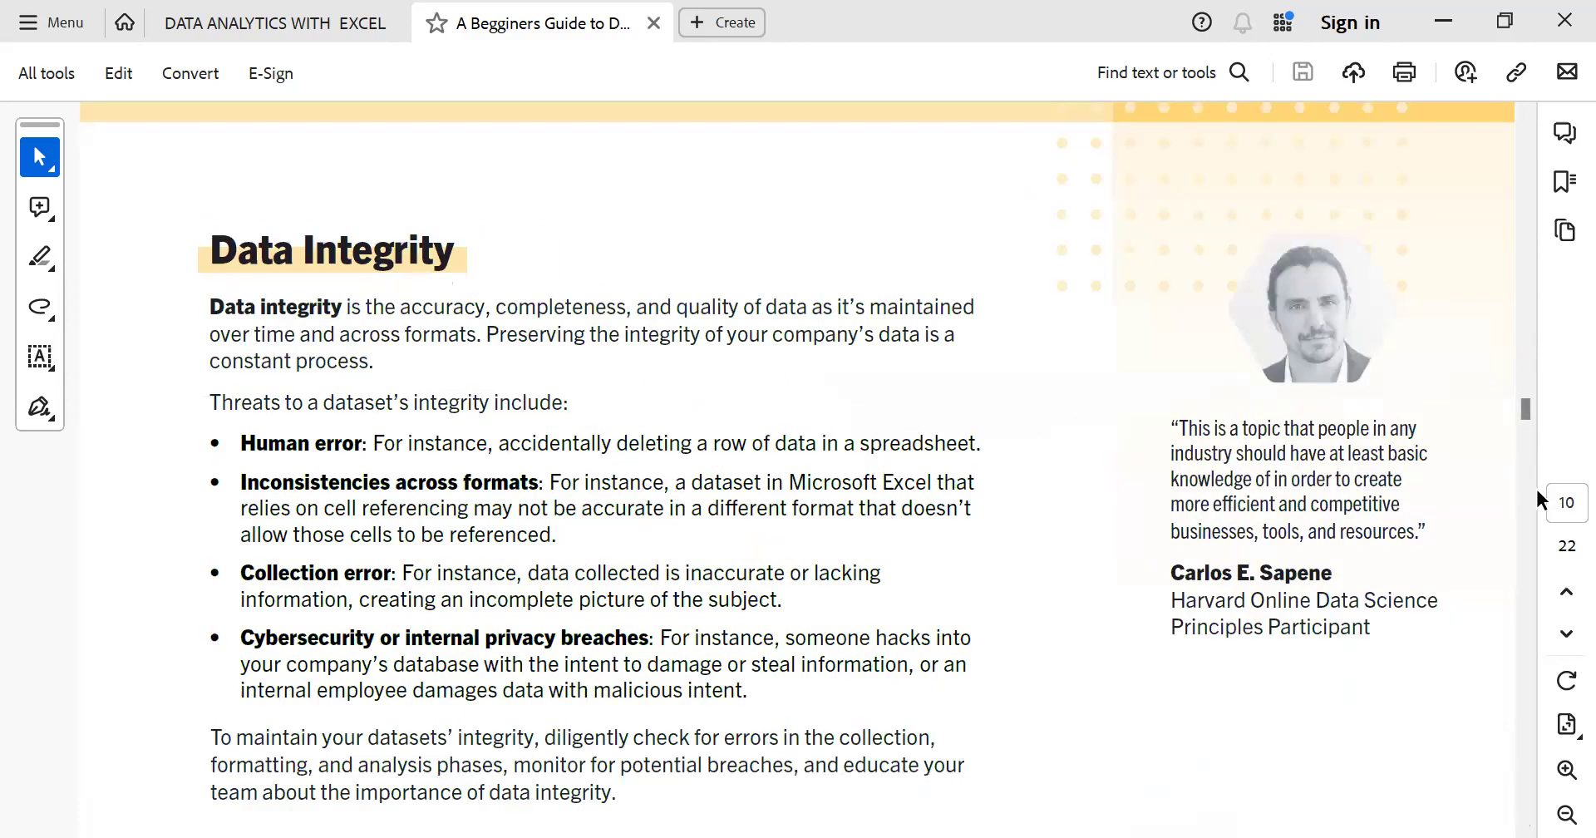
scroll(1534, 486, down, 4)
scroll(1529, 510, down, 2)
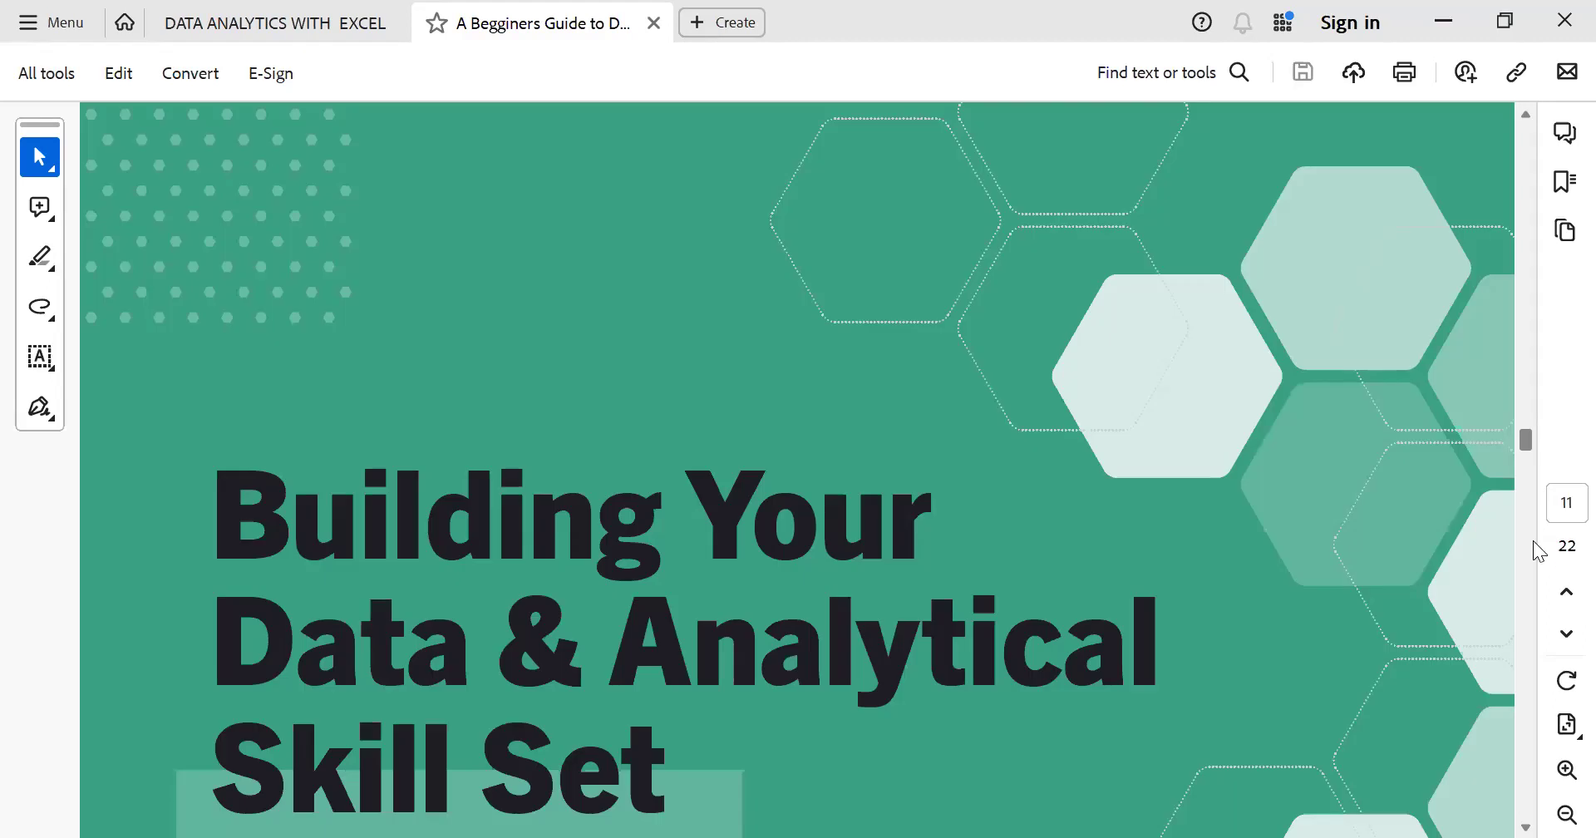
scroll(1529, 807, down, 3)
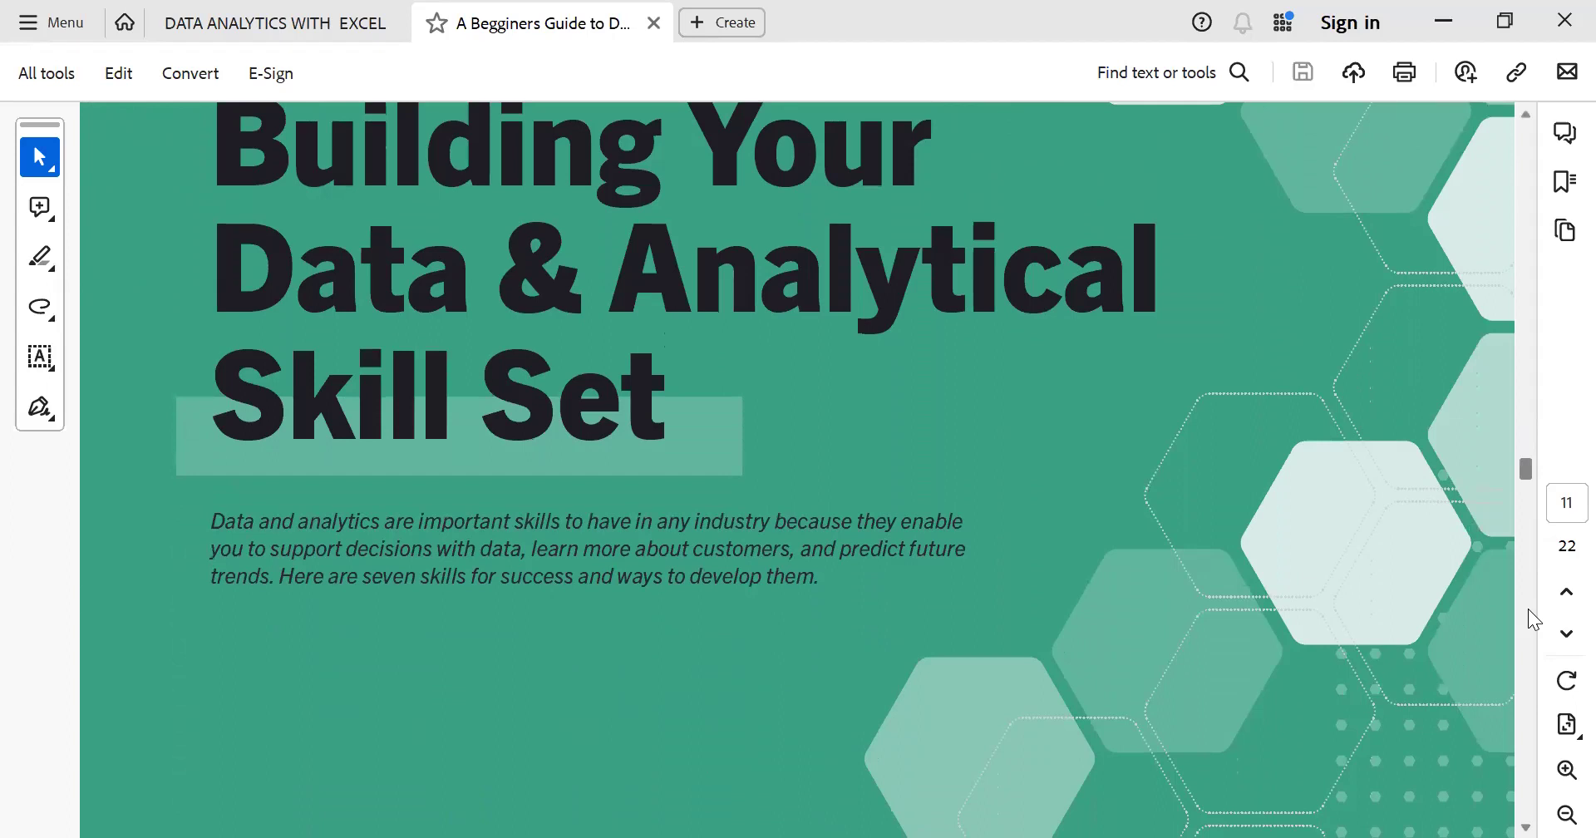
click(1527, 609)
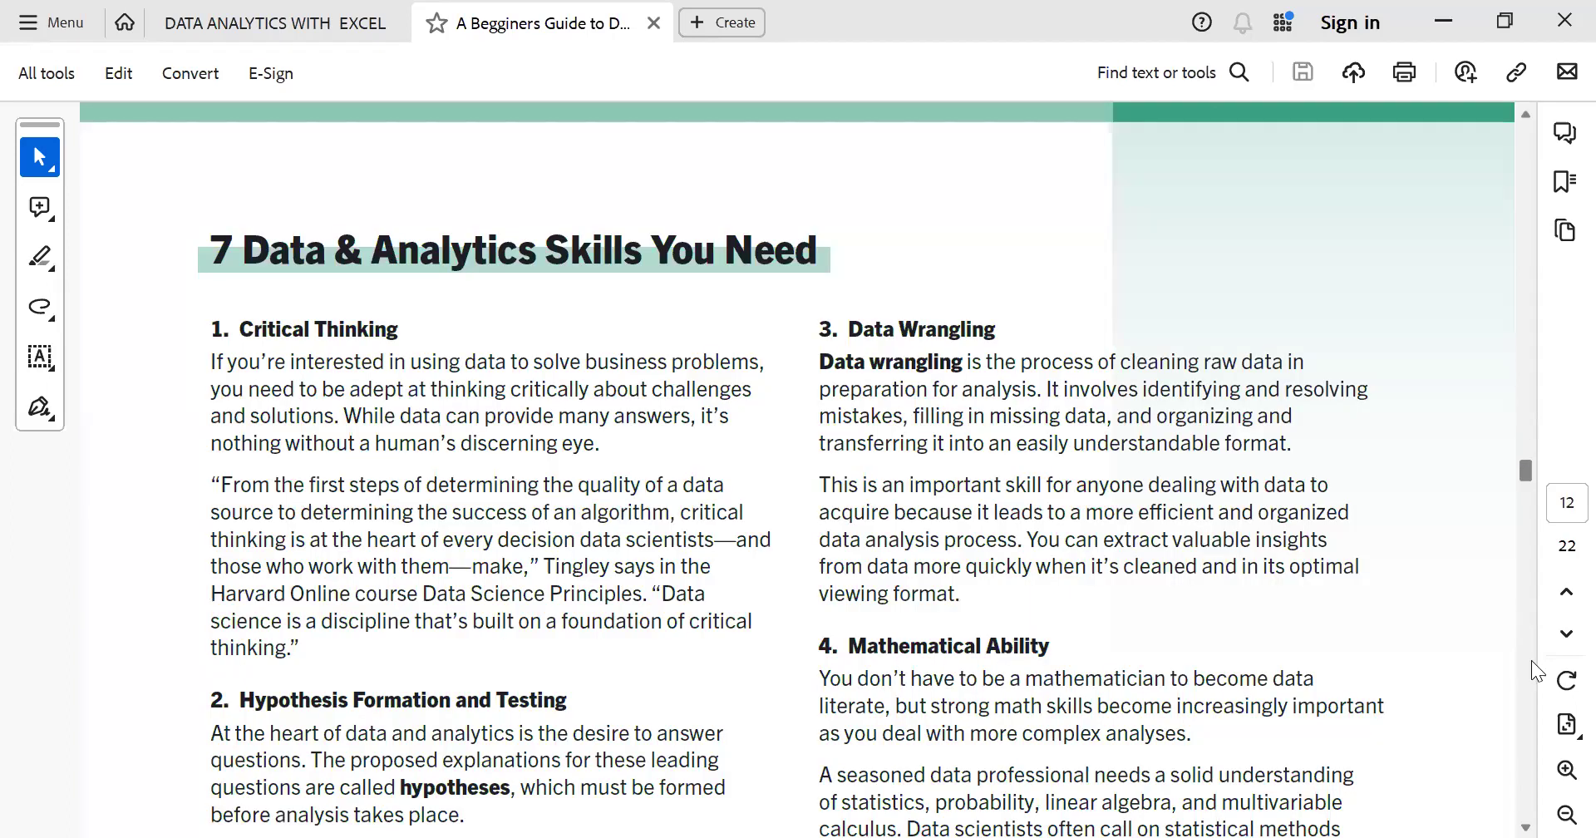
scroll(1527, 799, down, 1)
scroll(1529, 800, down, 2)
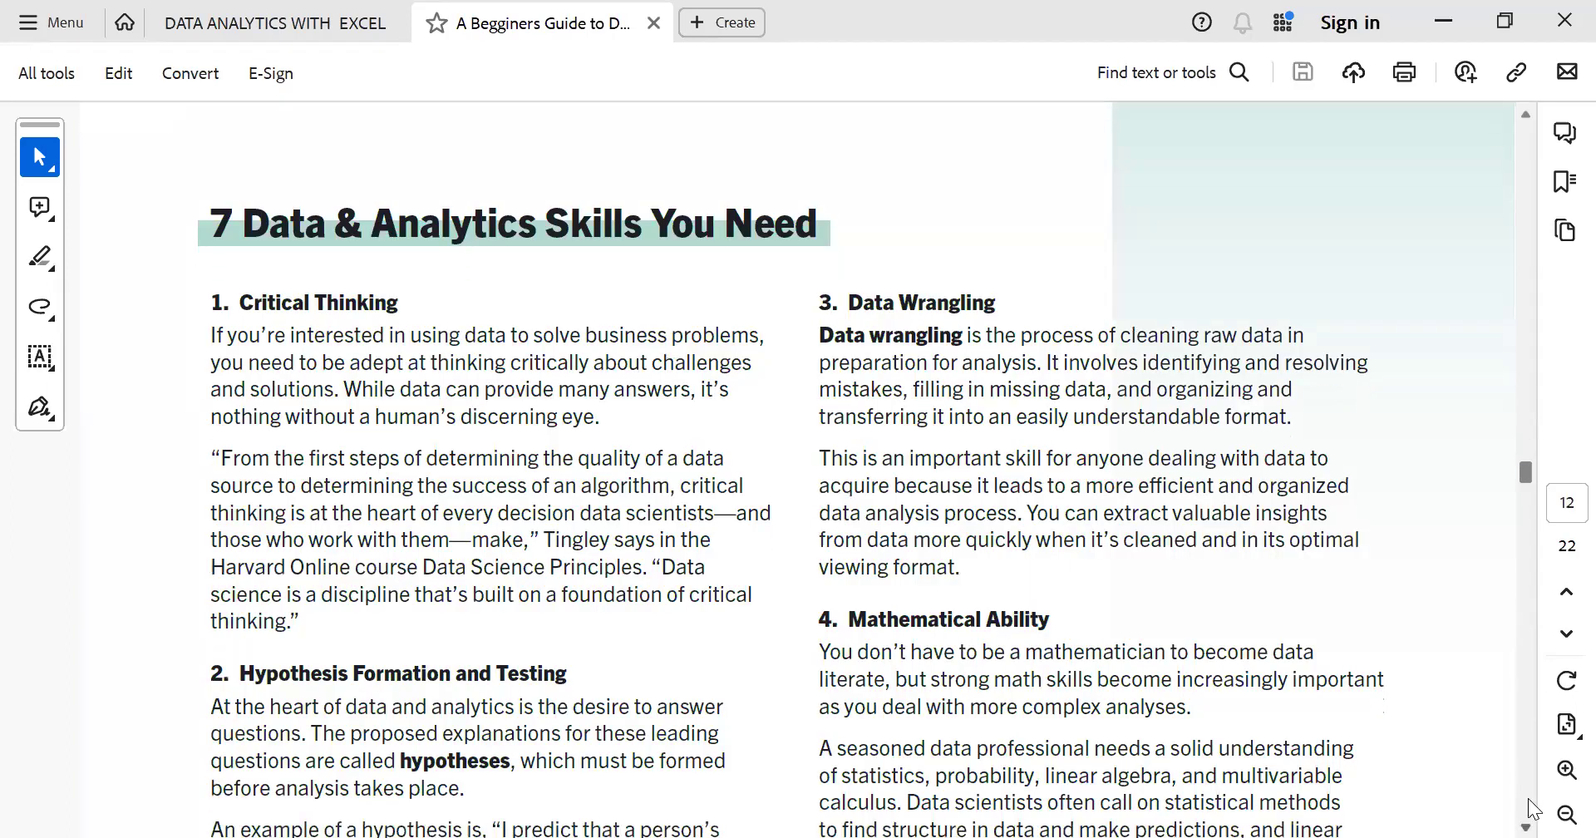
scroll(1533, 809, down, 1)
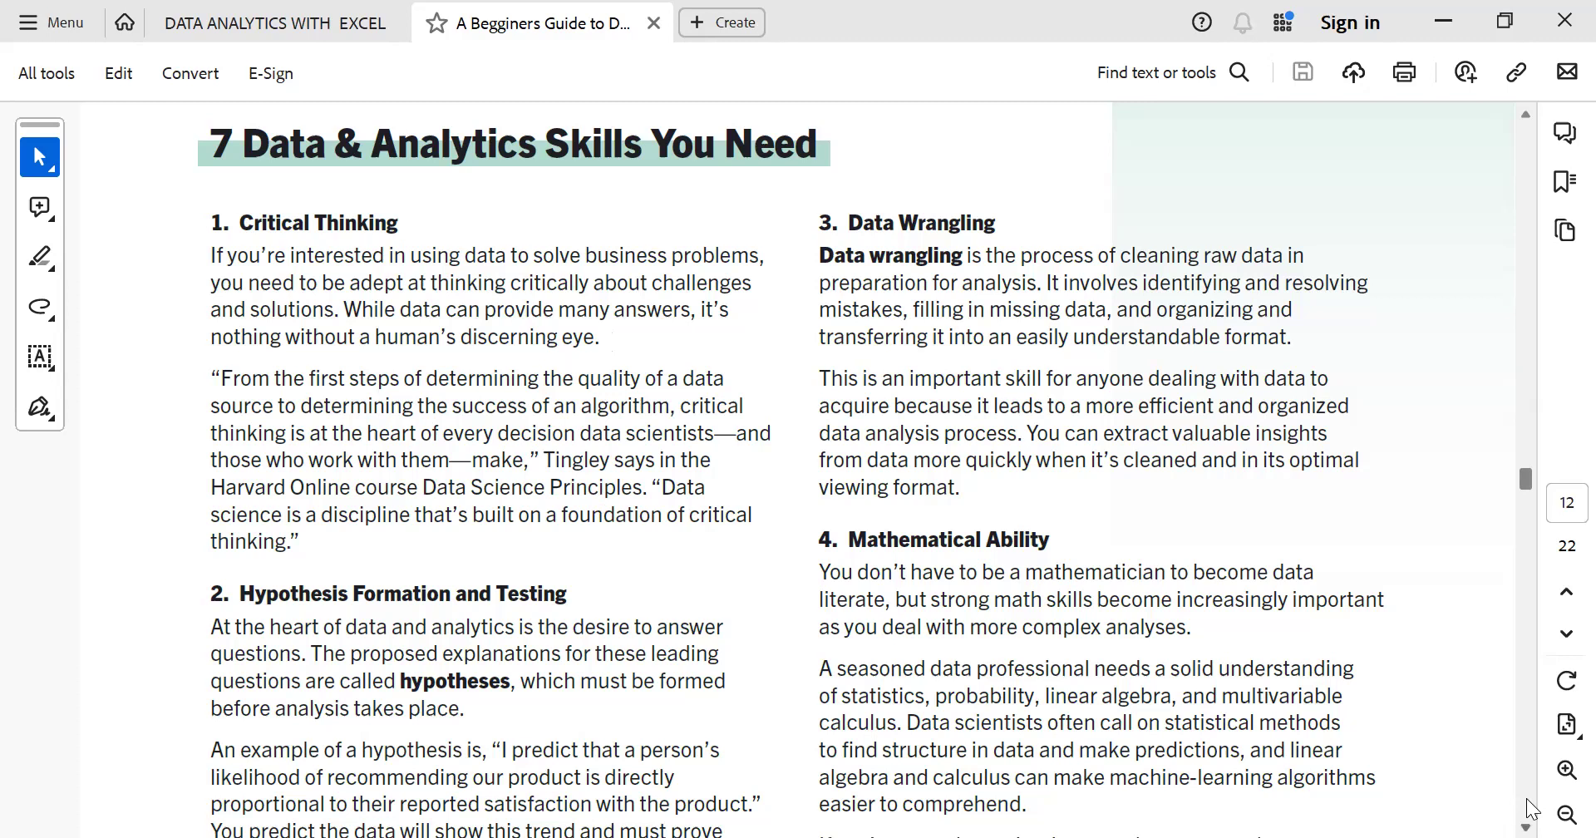
scroll(1529, 808, down, 3)
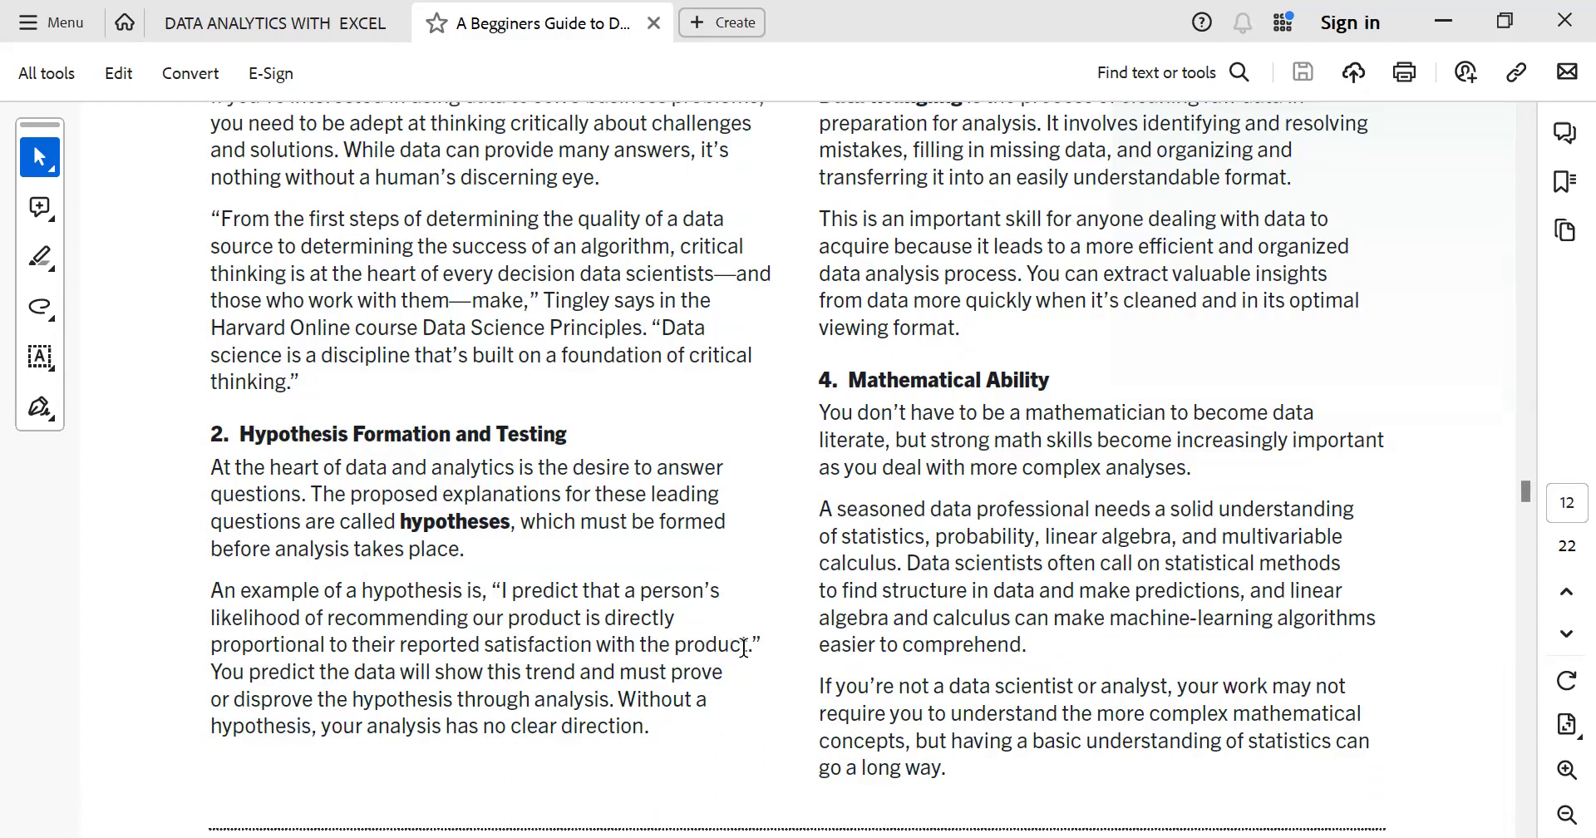
Select and deselect the hypothesis quote, then scroll down to page 13's Data Visualization
drag(758, 645, 585, 632)
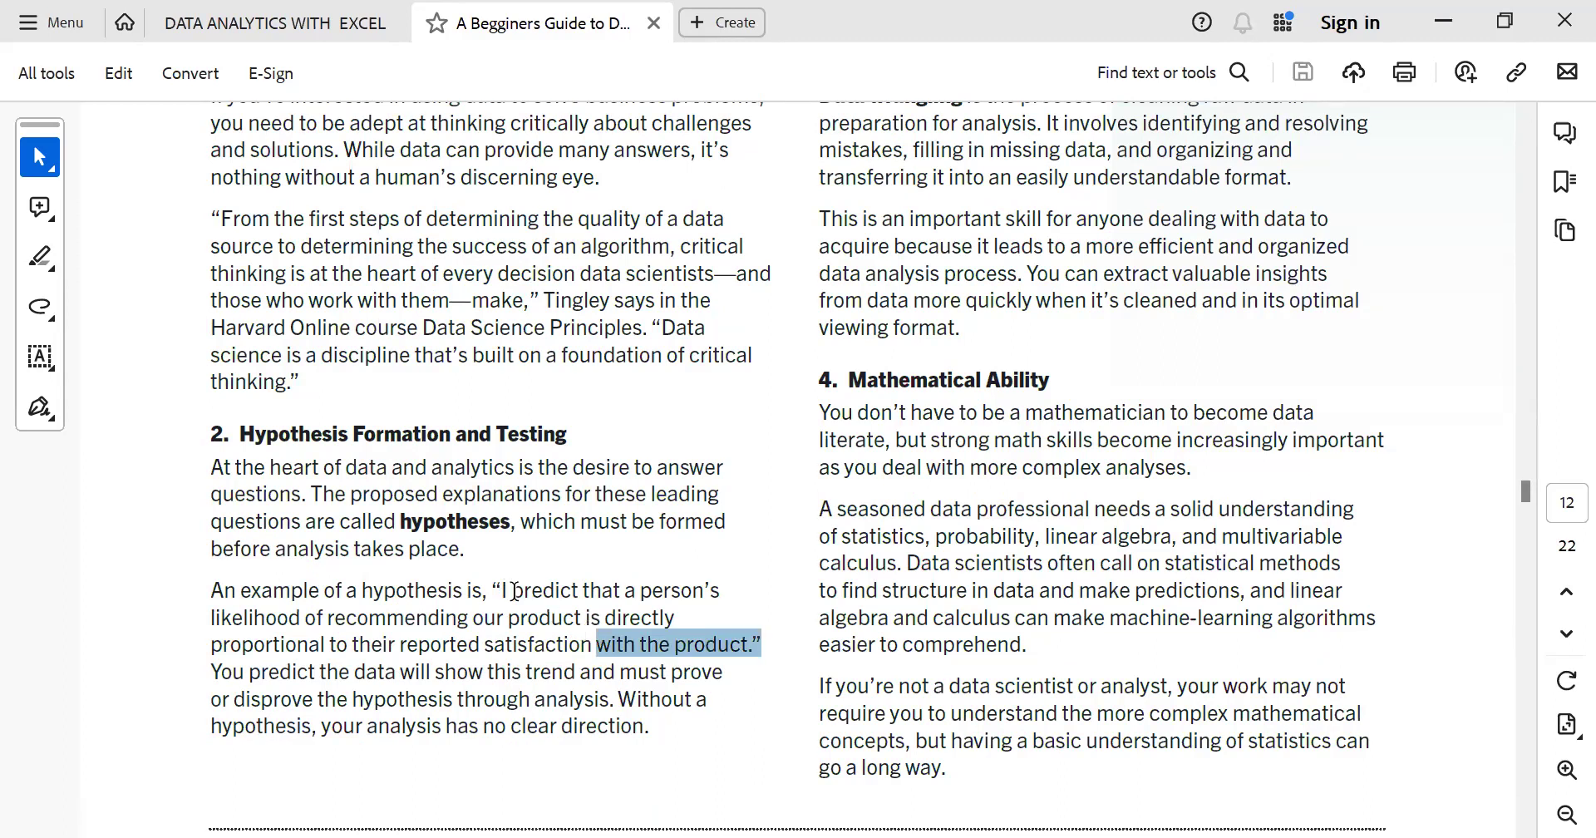
drag(516, 597, 1090, 230)
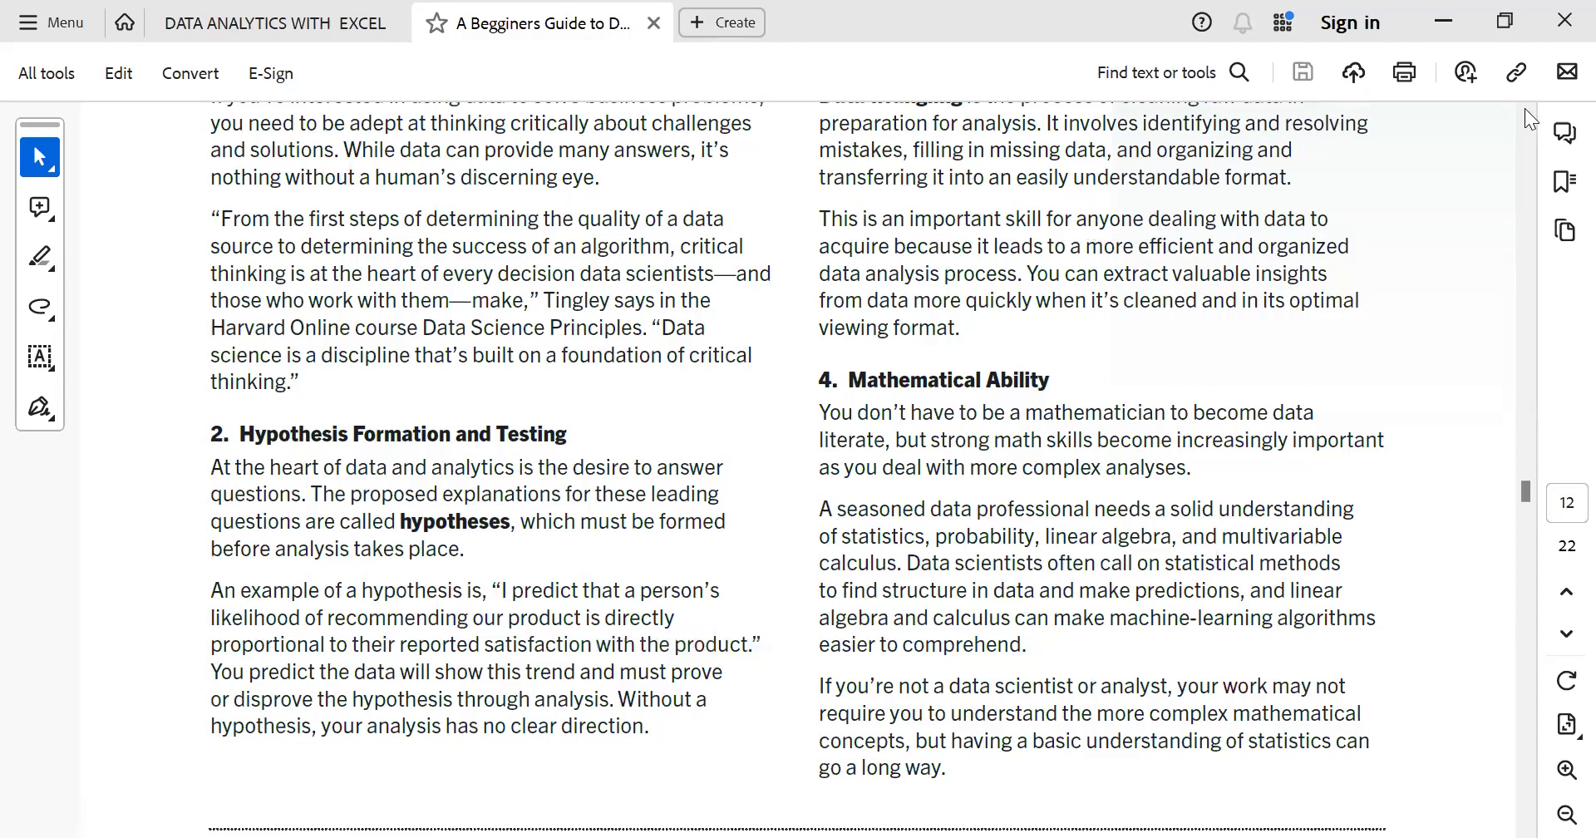
scroll(1524, 108, up, 3)
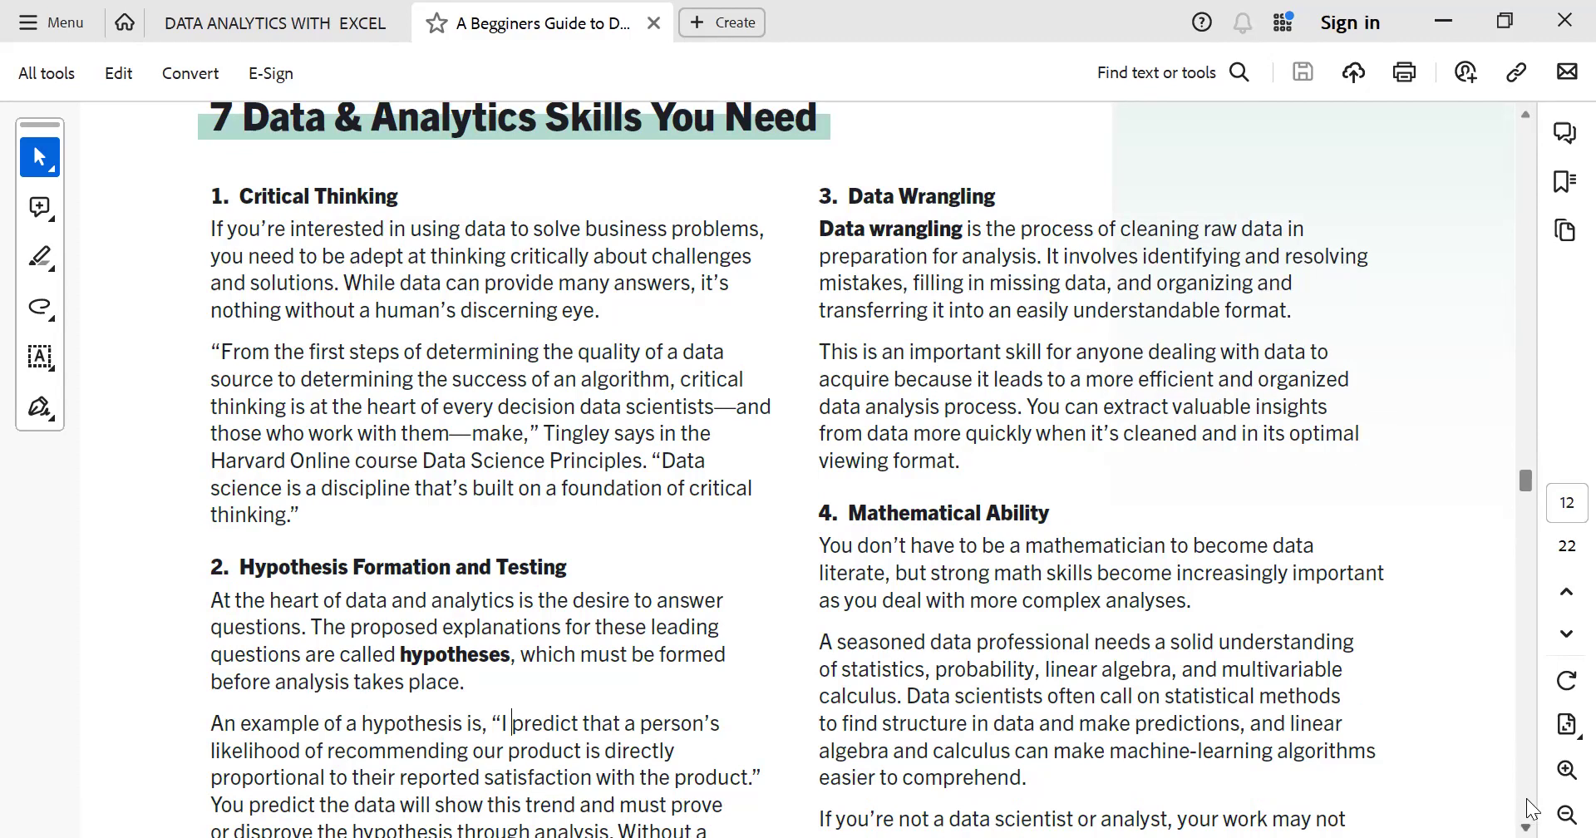
scroll(1530, 810, down, 2)
scroll(1530, 809, down, 3)
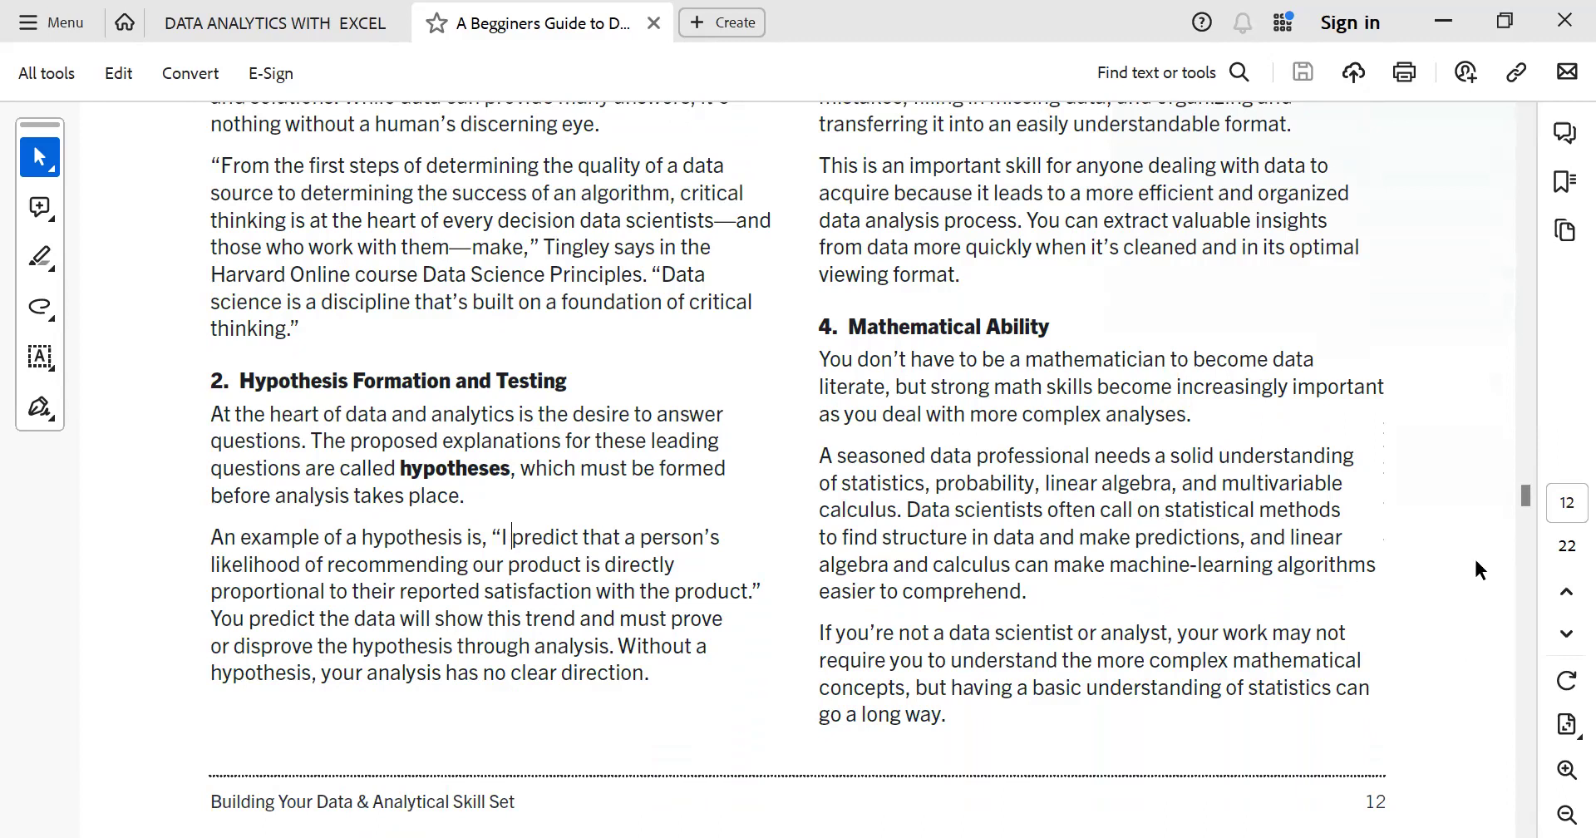
scroll(1545, 559, down, 5)
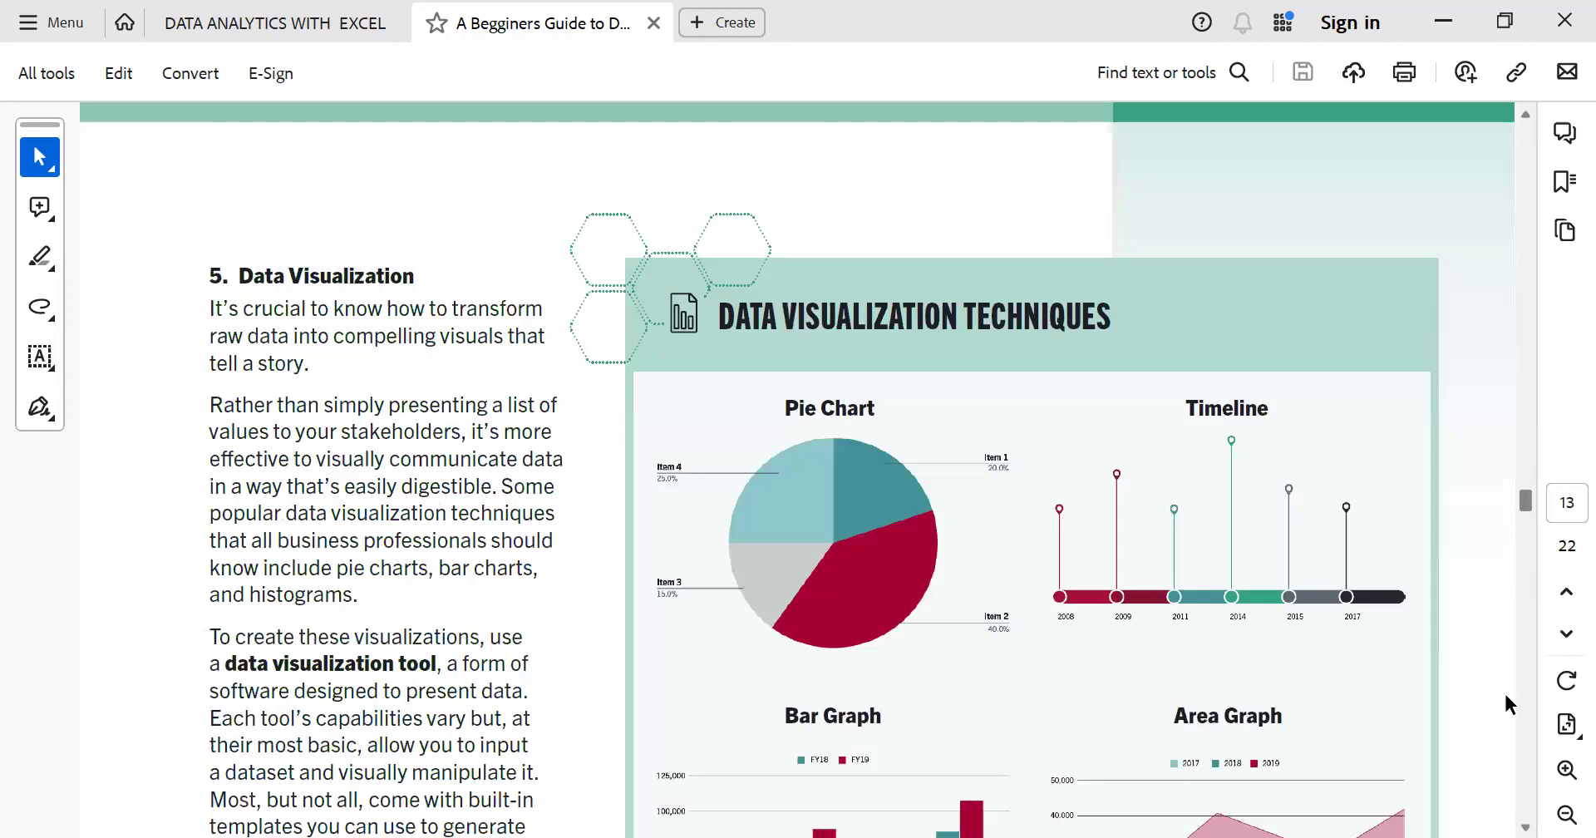
Scroll past the visualization charts to page 14's Programming and Machine Learning sections
scroll(1531, 805, down, 1)
scroll(1533, 808, down, 3)
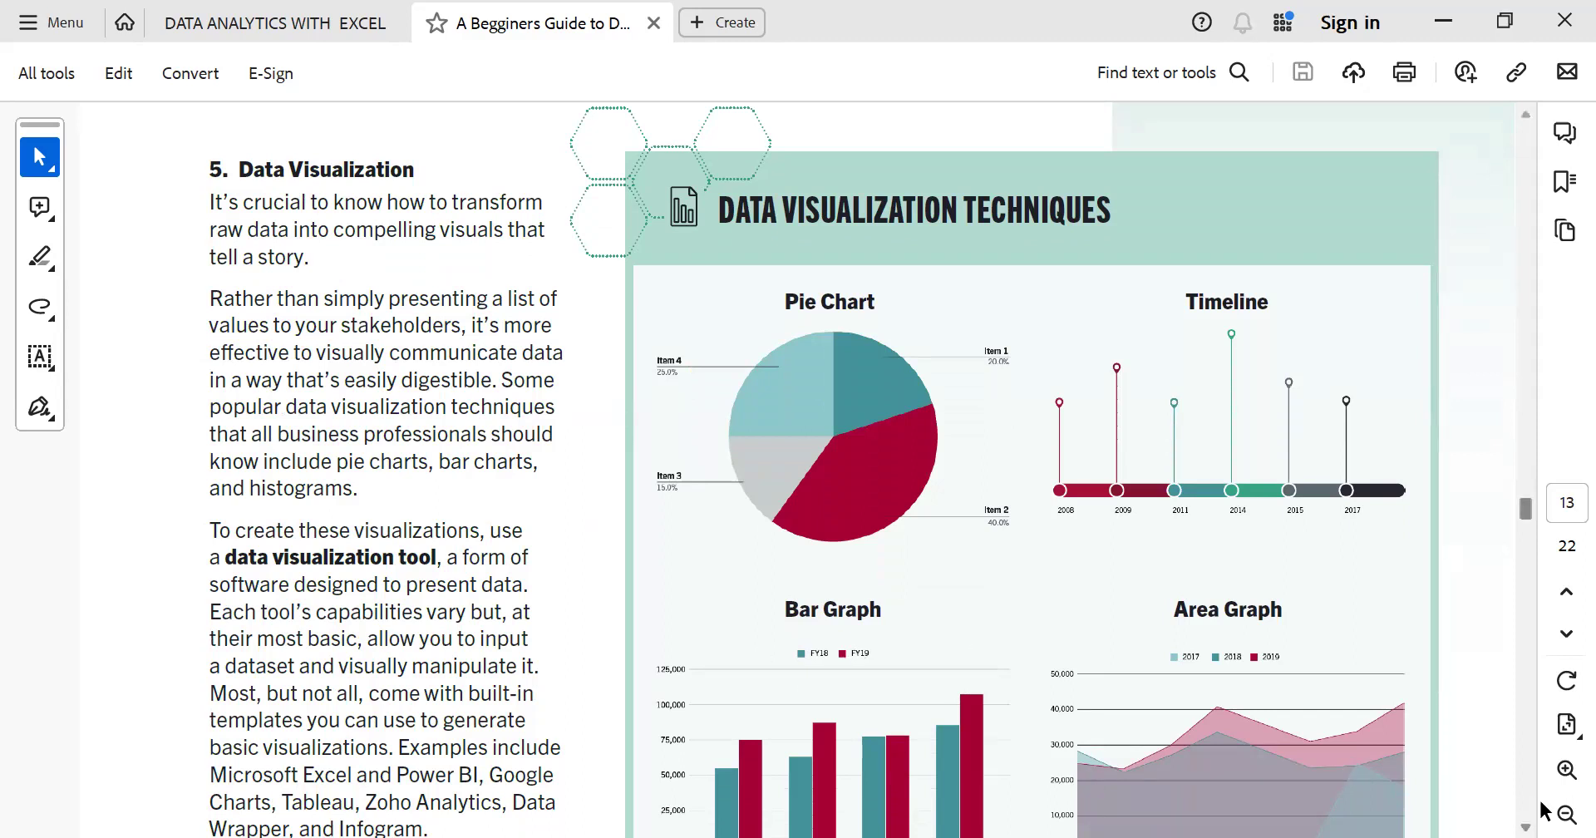
scroll(1536, 808, down, 3)
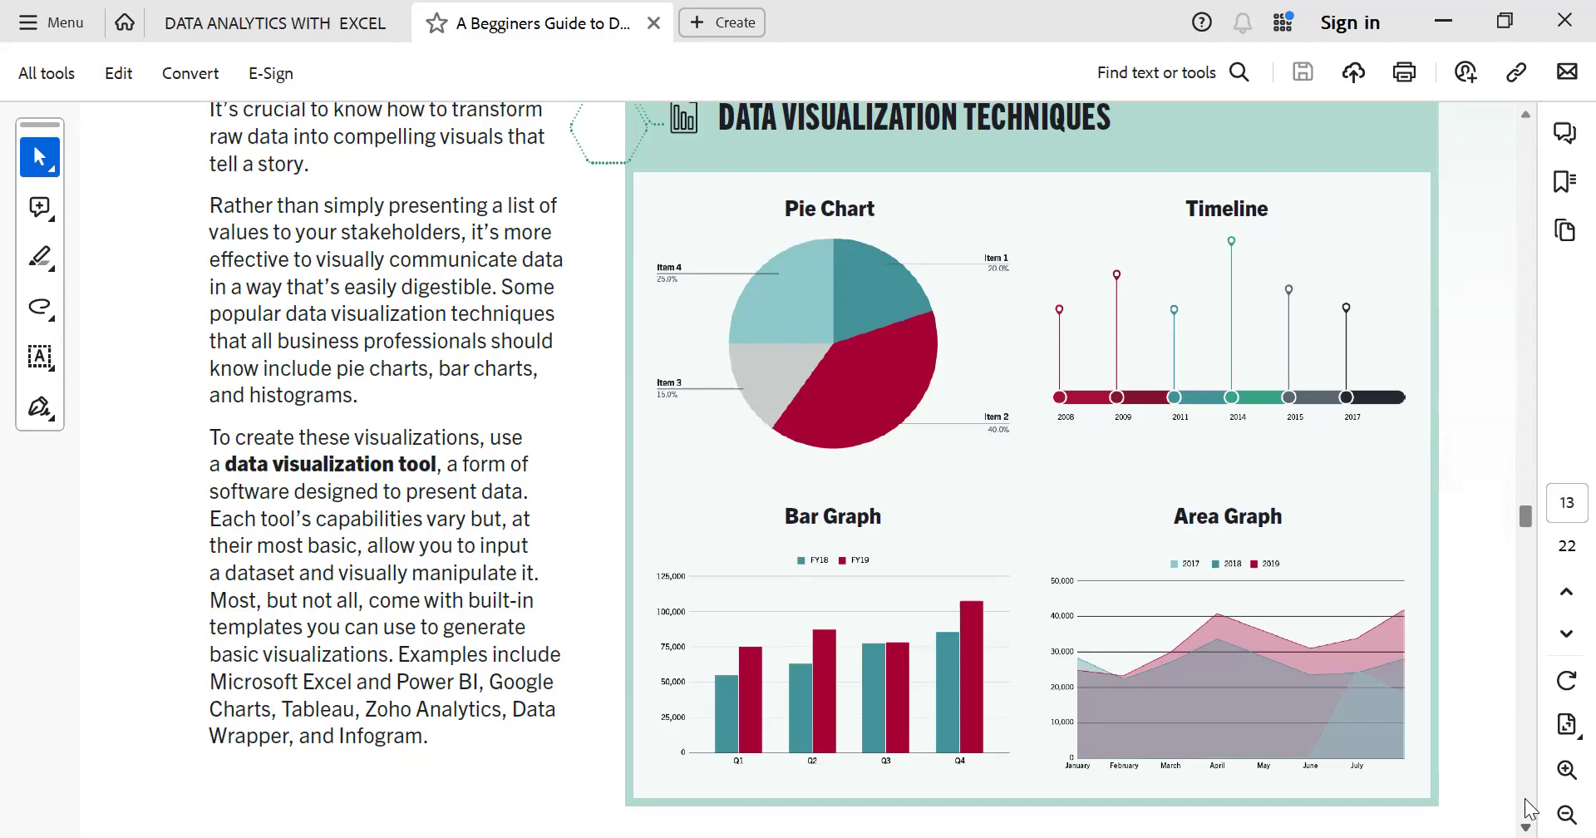
scroll(1525, 801, down, 10)
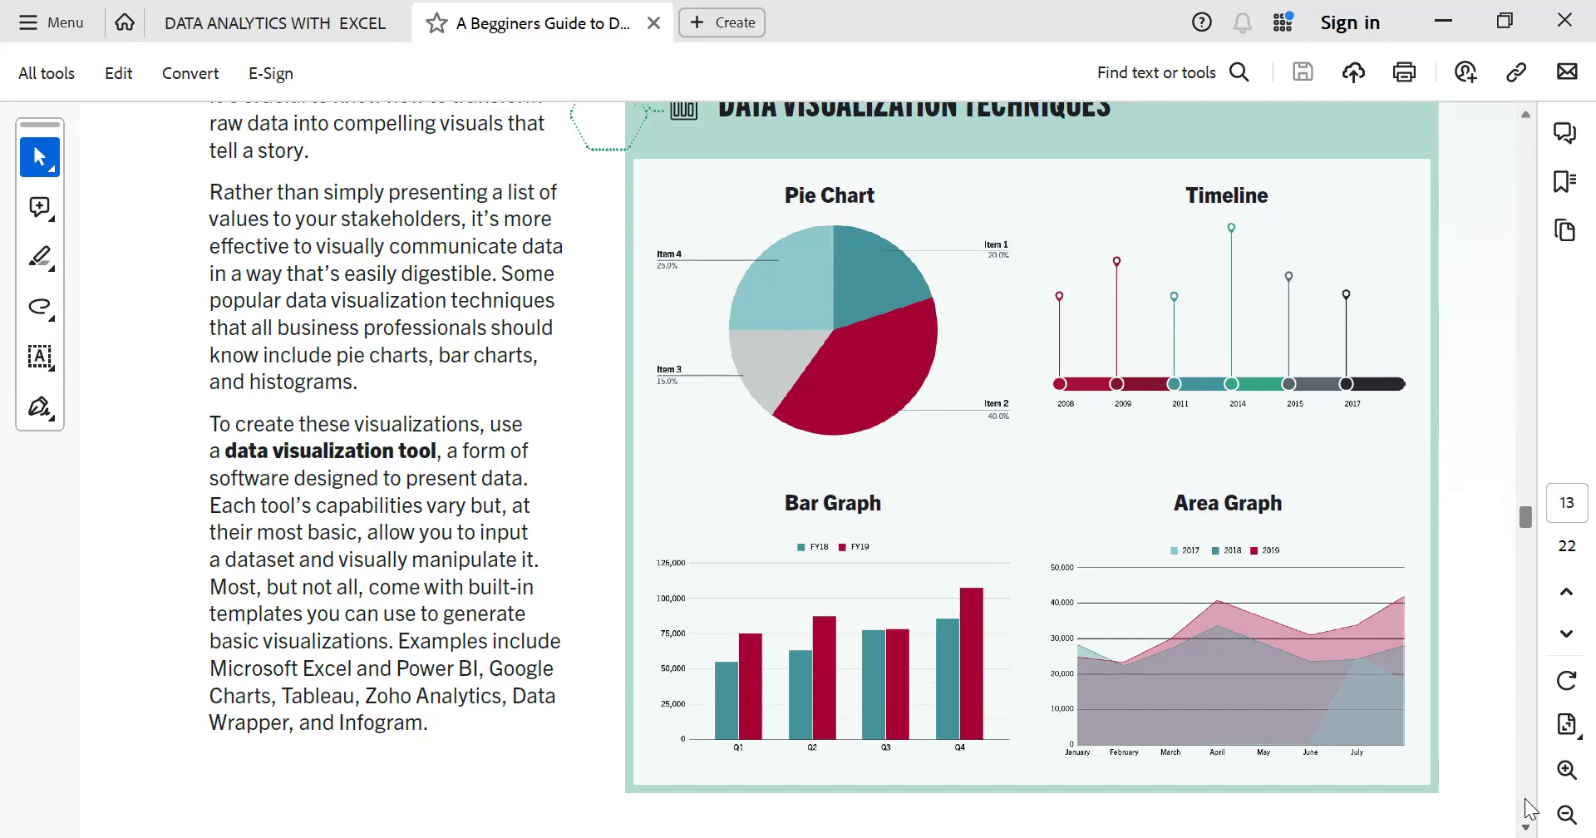
scroll(1526, 801, down, 2)
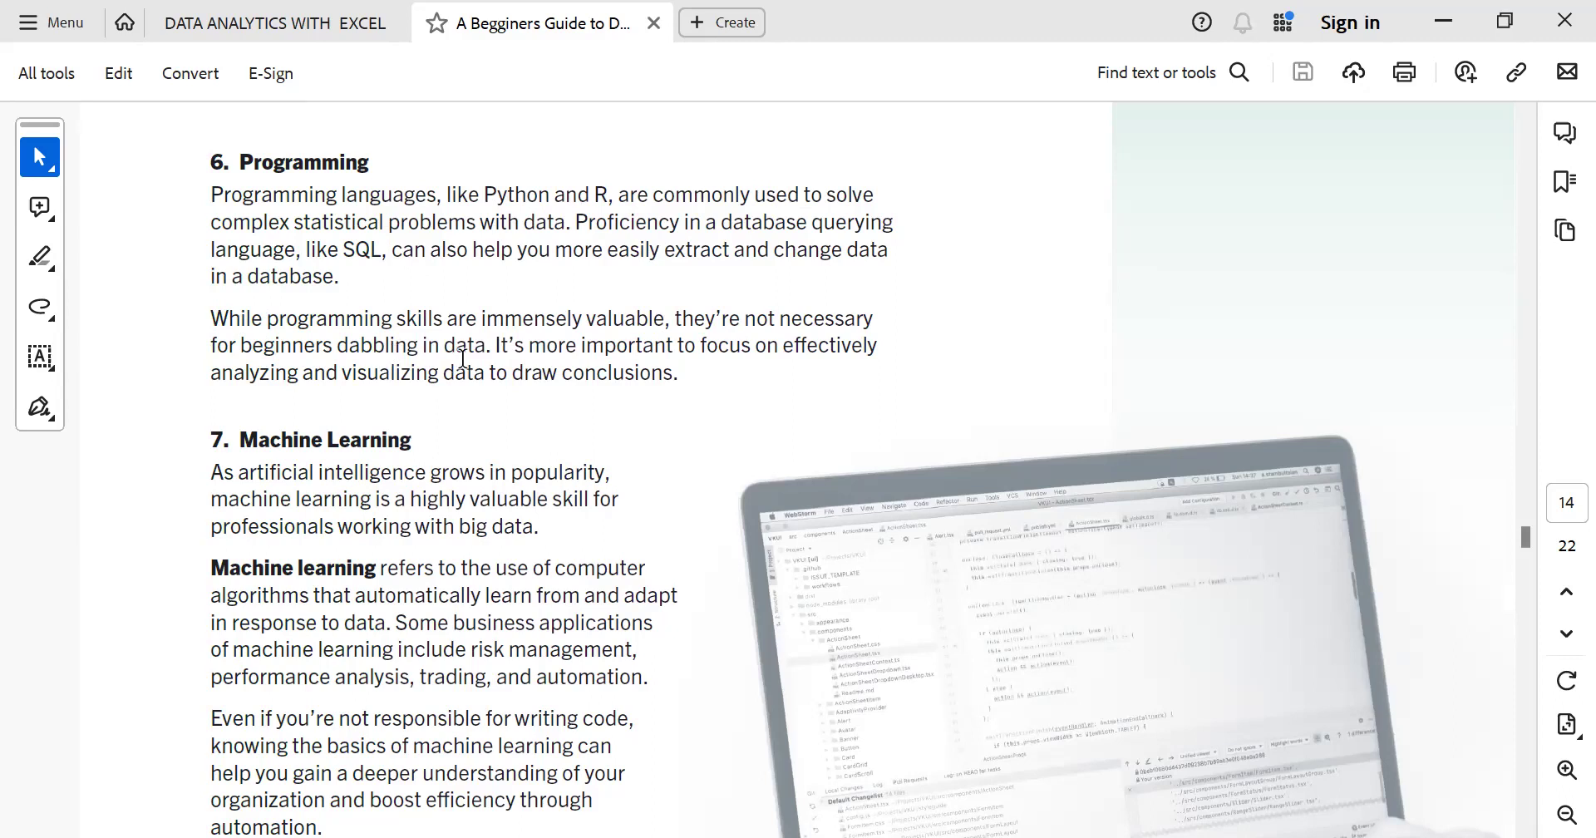
Select and deselect the programming skills sentence, then scroll down to page 15
mouse_move(492, 345)
mouse_down()
mouse_move(207, 346)
mouse_move(209, 324)
mouse_up()
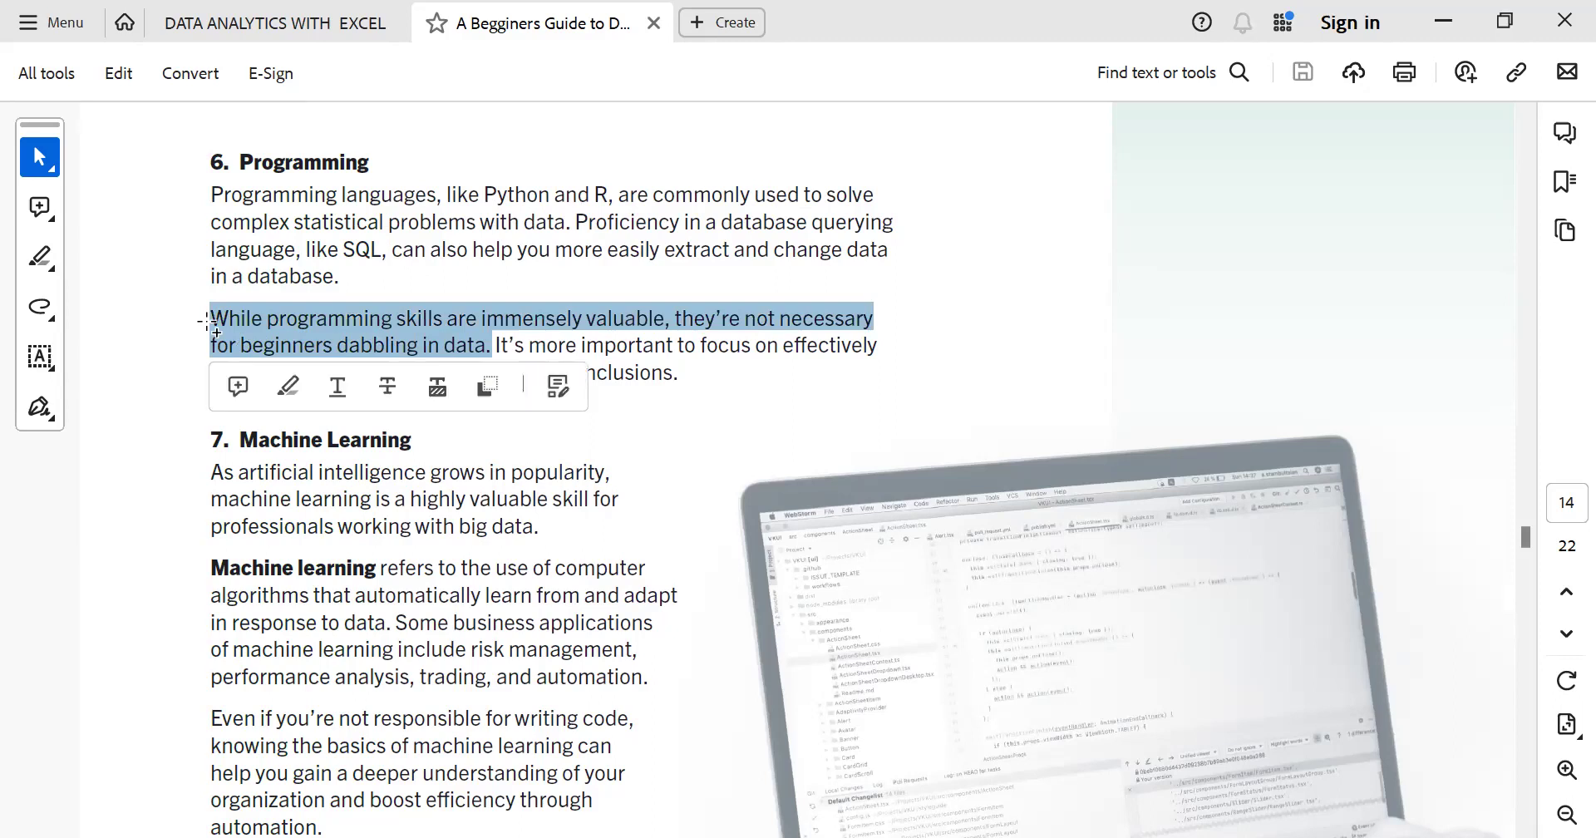
click(632, 355)
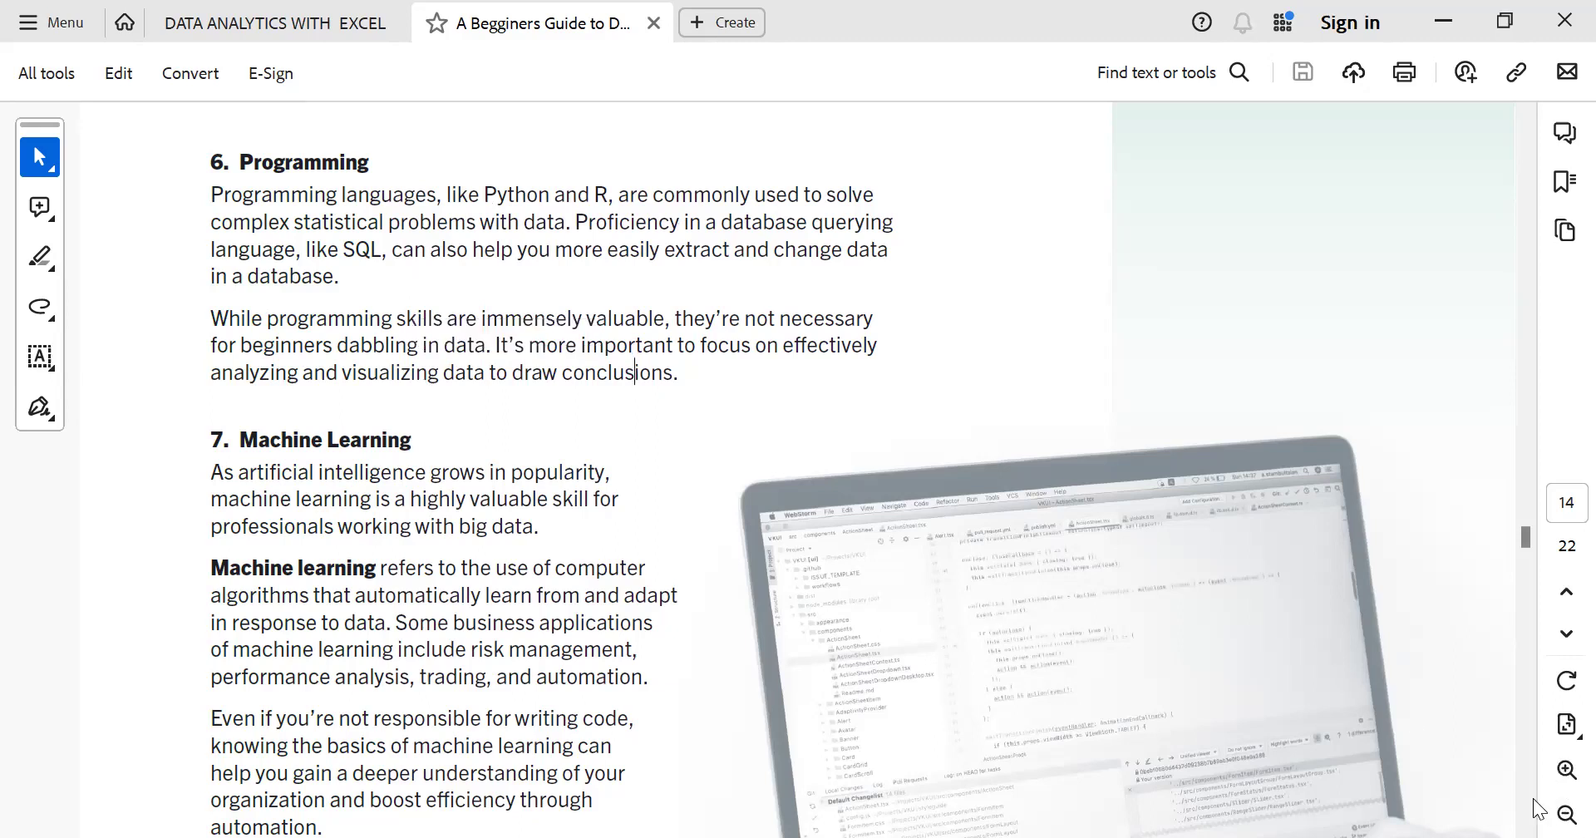
scroll(1533, 804, down, 3)
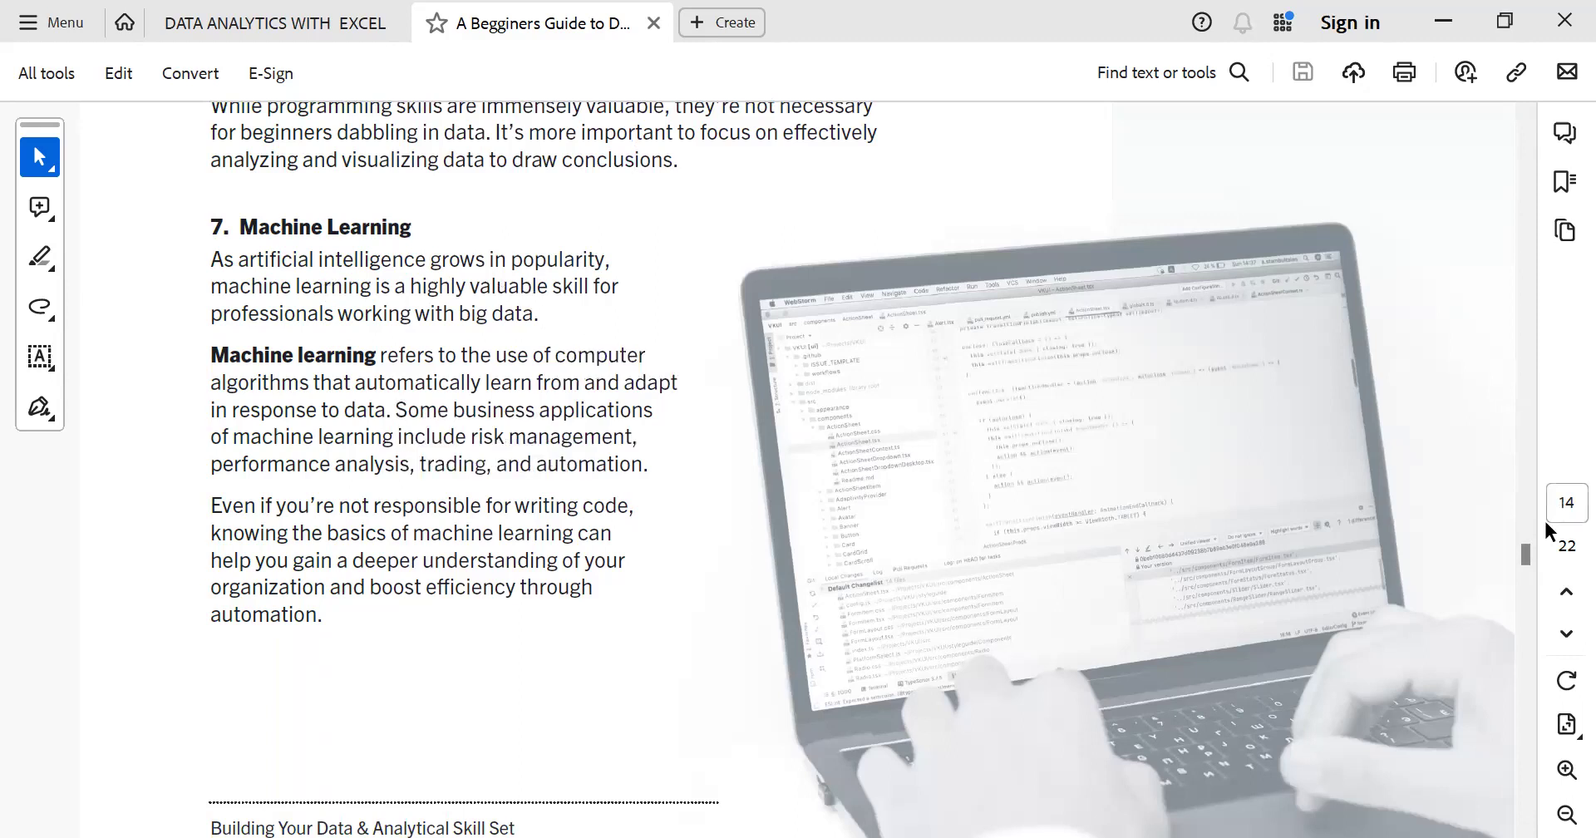
scroll(1532, 590, down, 5)
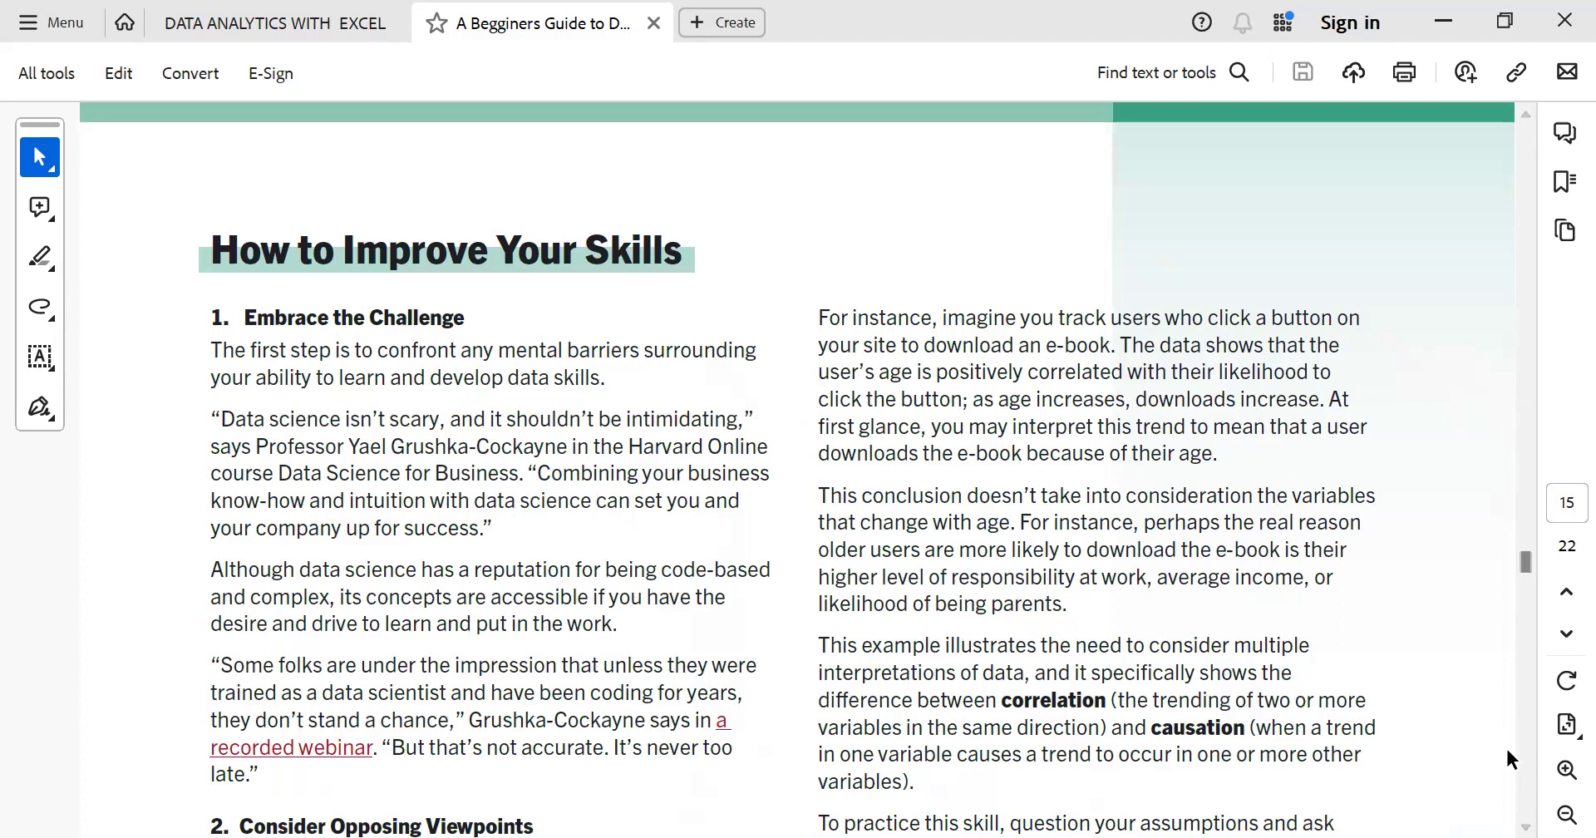
Scroll around page 15 back to the correlation and causation passage
scroll(1527, 799, down, 3)
scroll(1531, 808, down, 5)
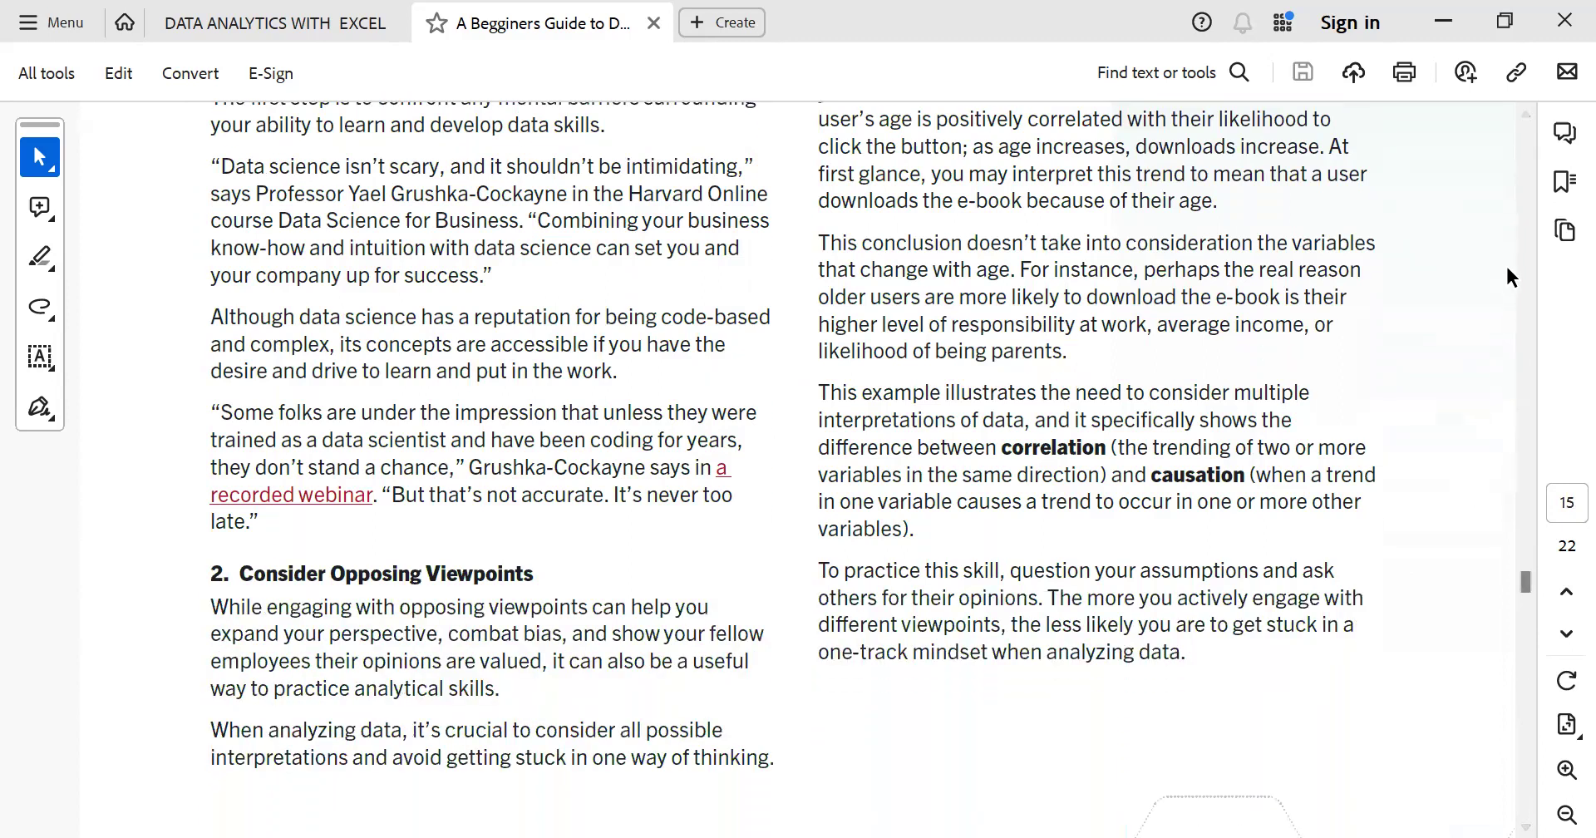
click(1527, 112)
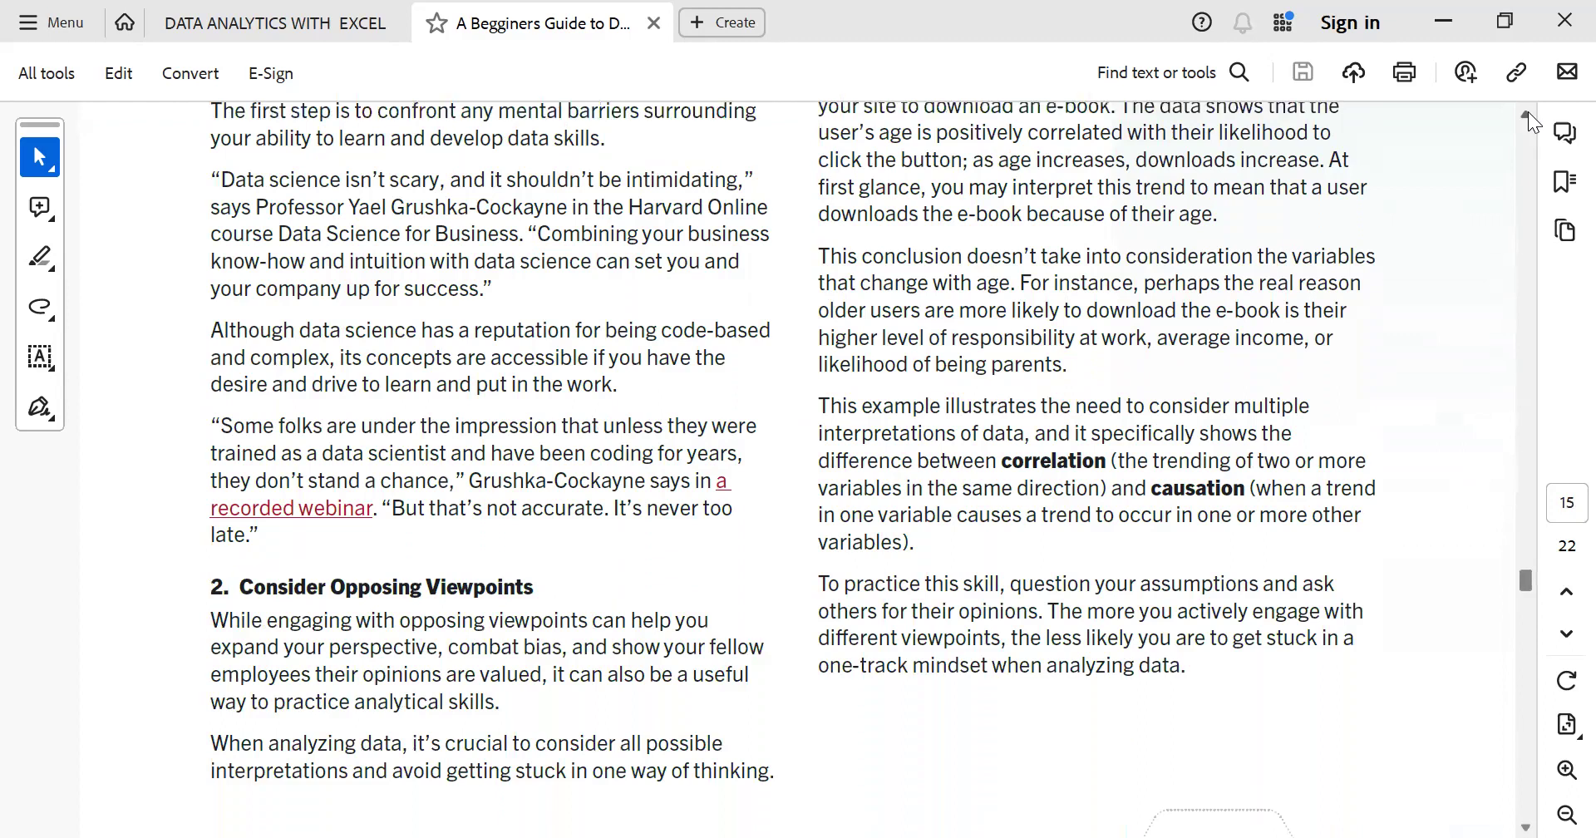
click(1527, 111)
click(1527, 111)
scroll(1288, 590, up, 2)
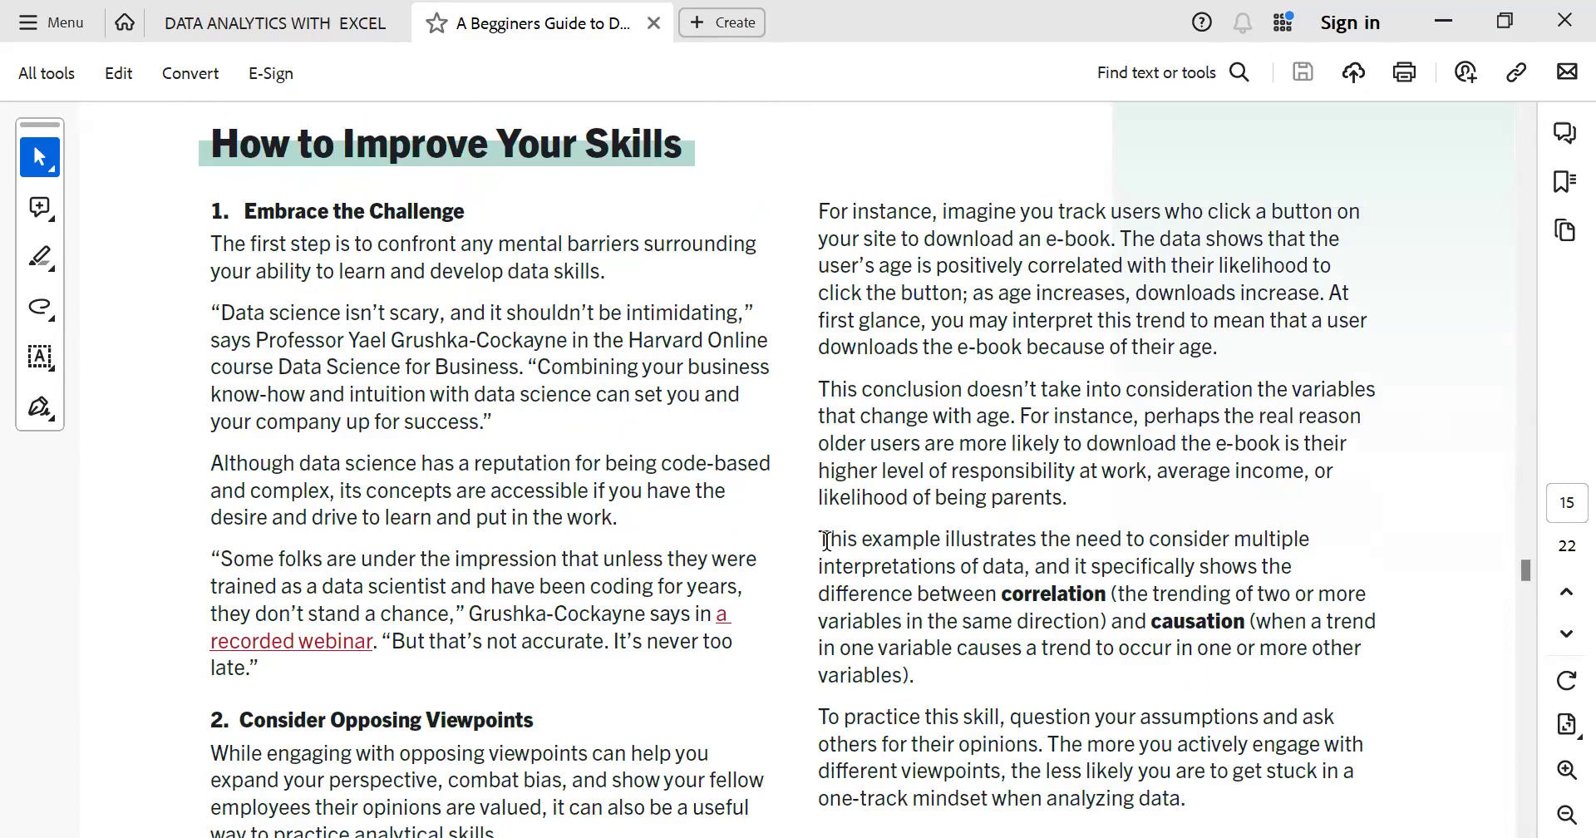
Select and deselect the correlation paragraph and word, then scroll down to page 16
drag(819, 536, 923, 684)
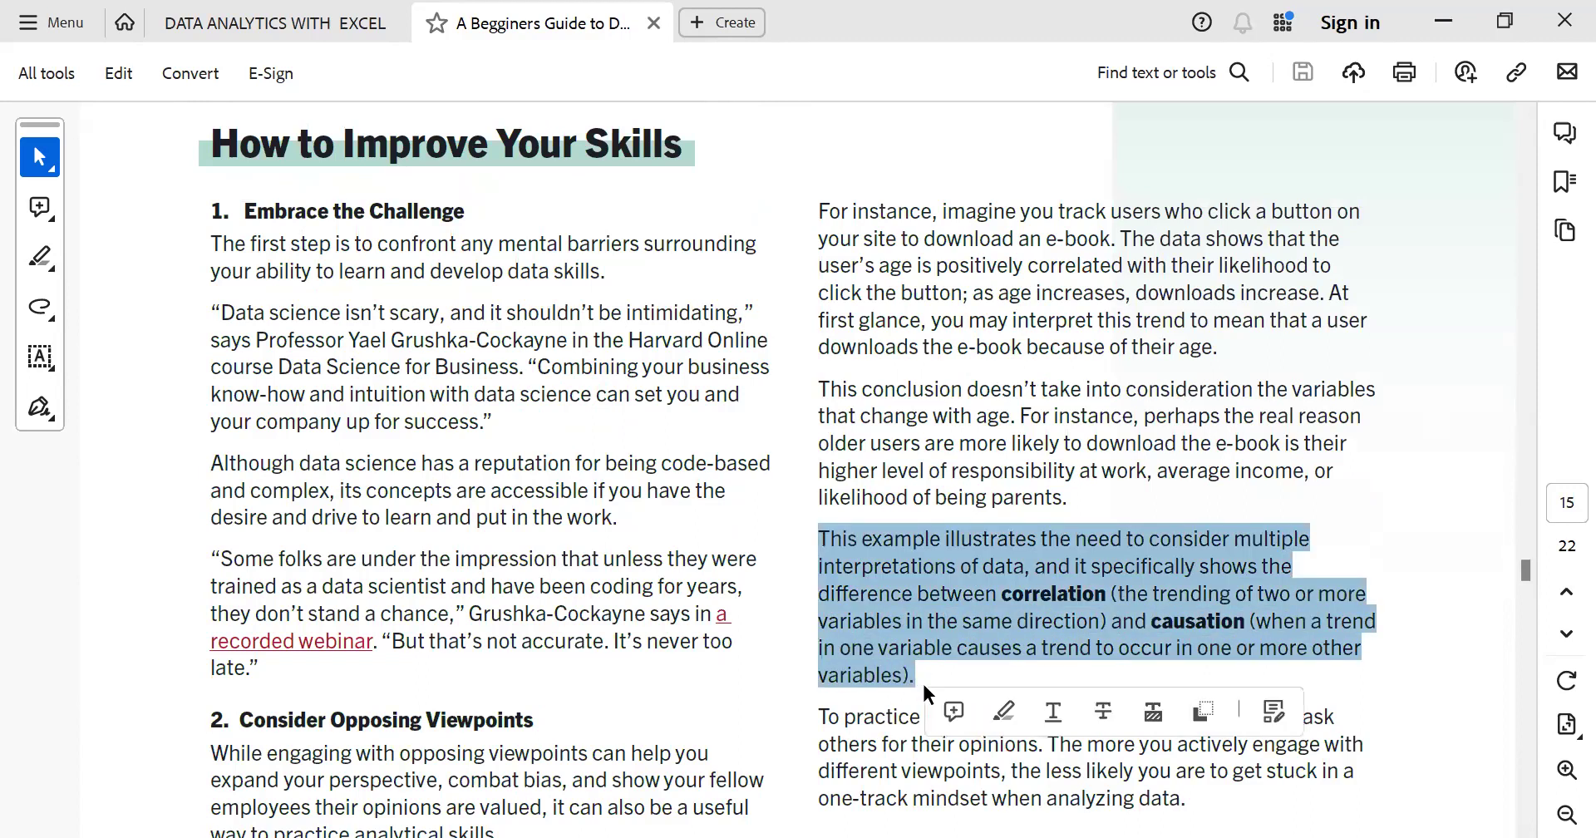
click(1006, 600)
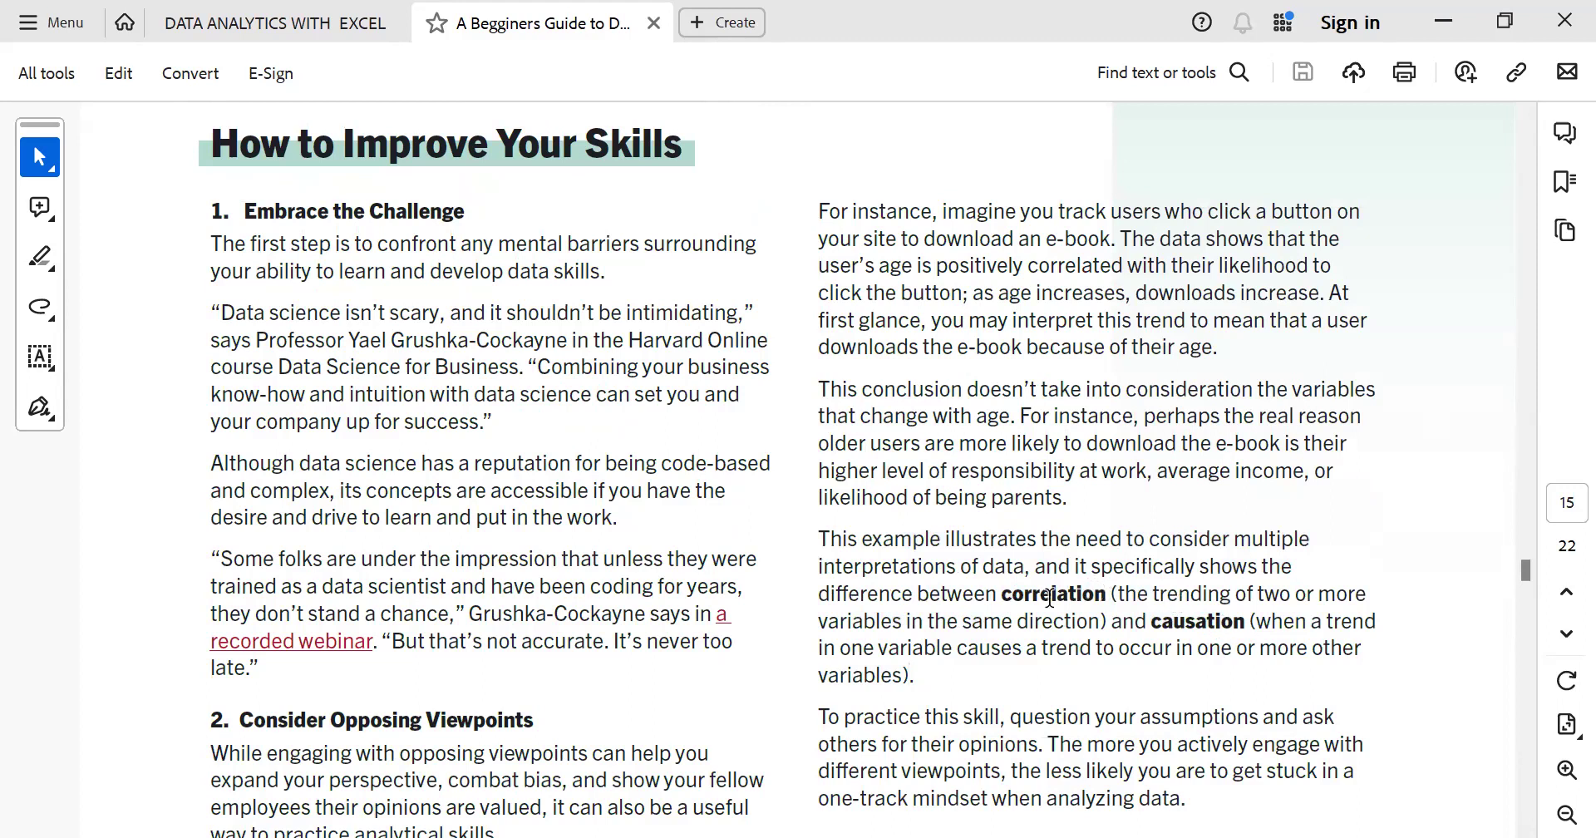
double_click(1009, 595)
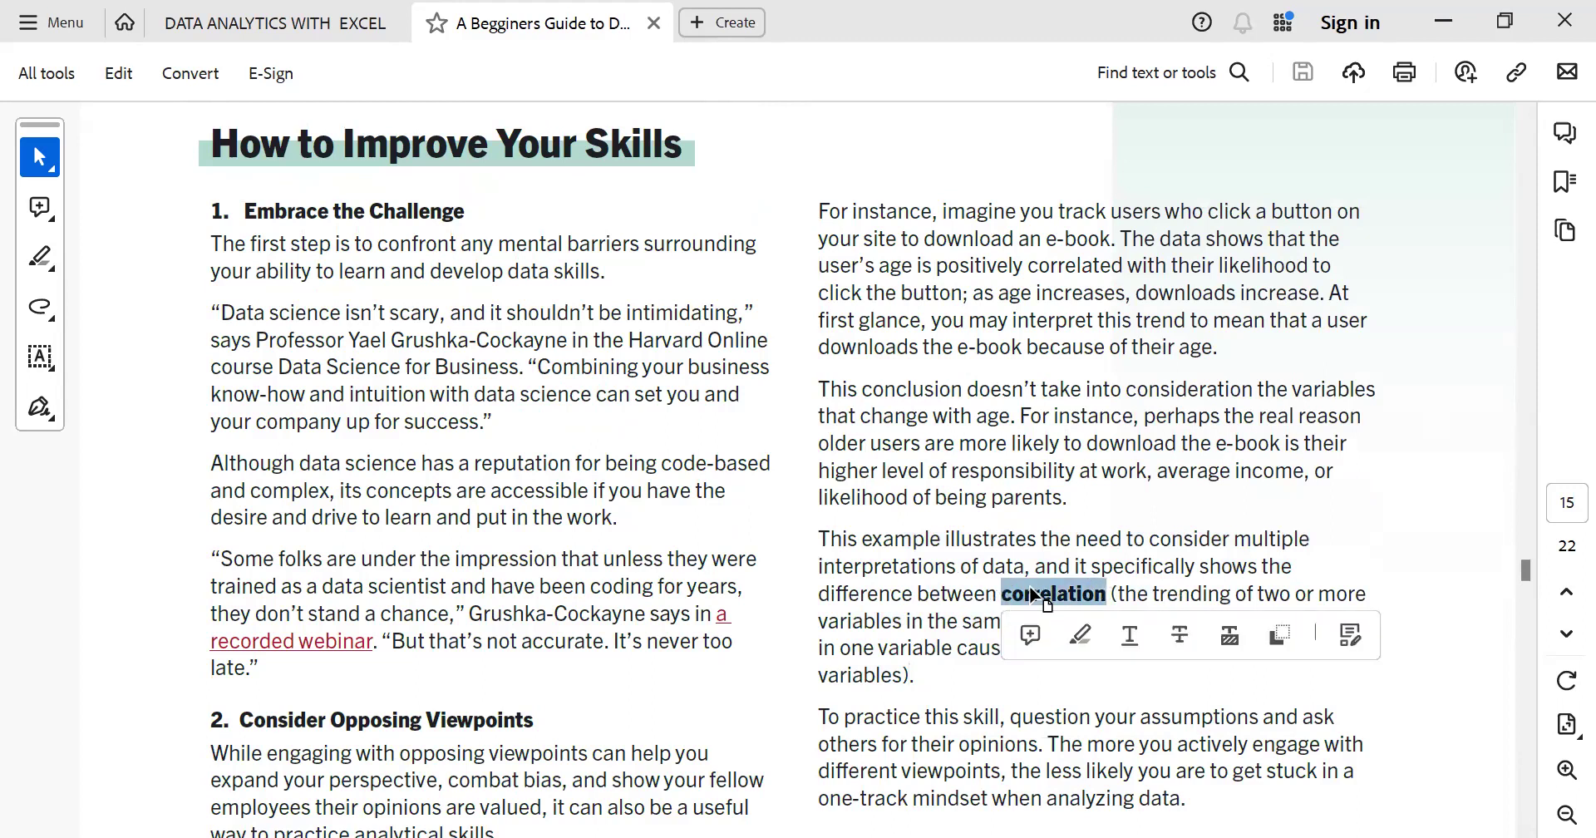
click(1031, 590)
drag(1003, 595, 1117, 597)
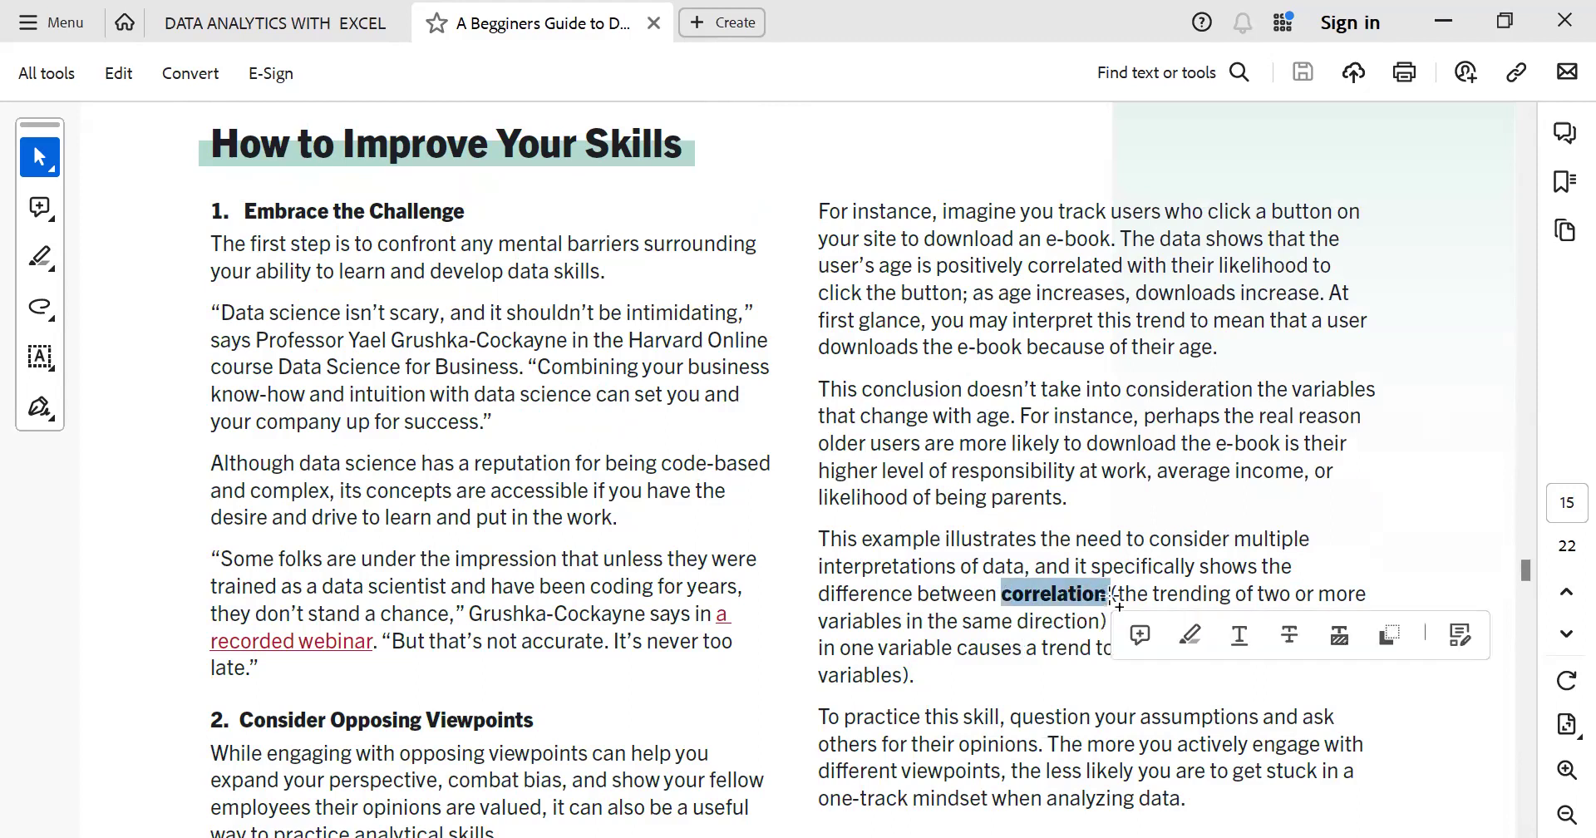
click(1119, 603)
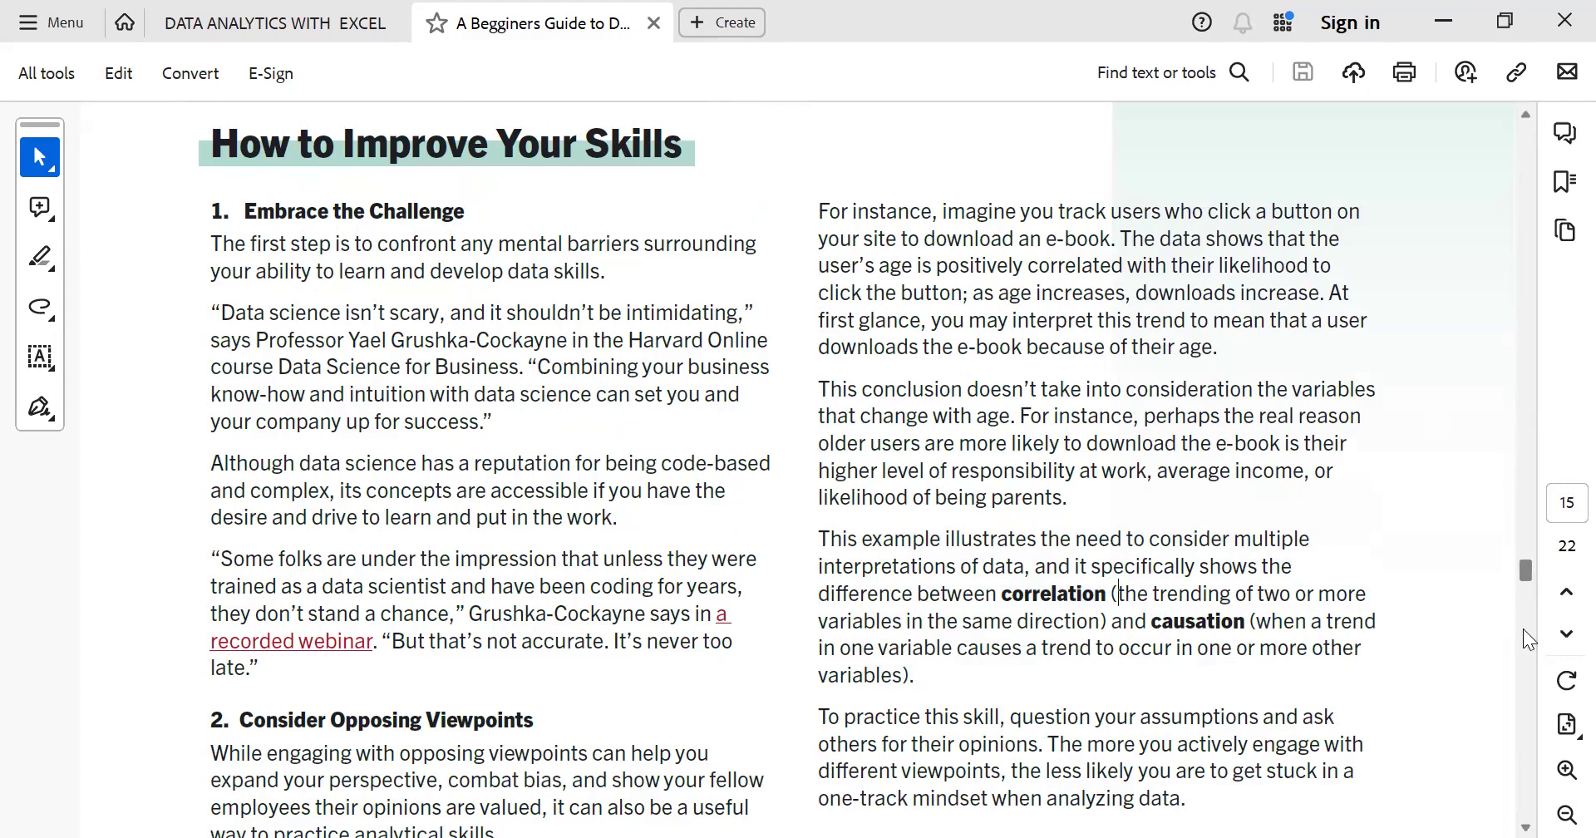
scroll(1524, 632, down, 3)
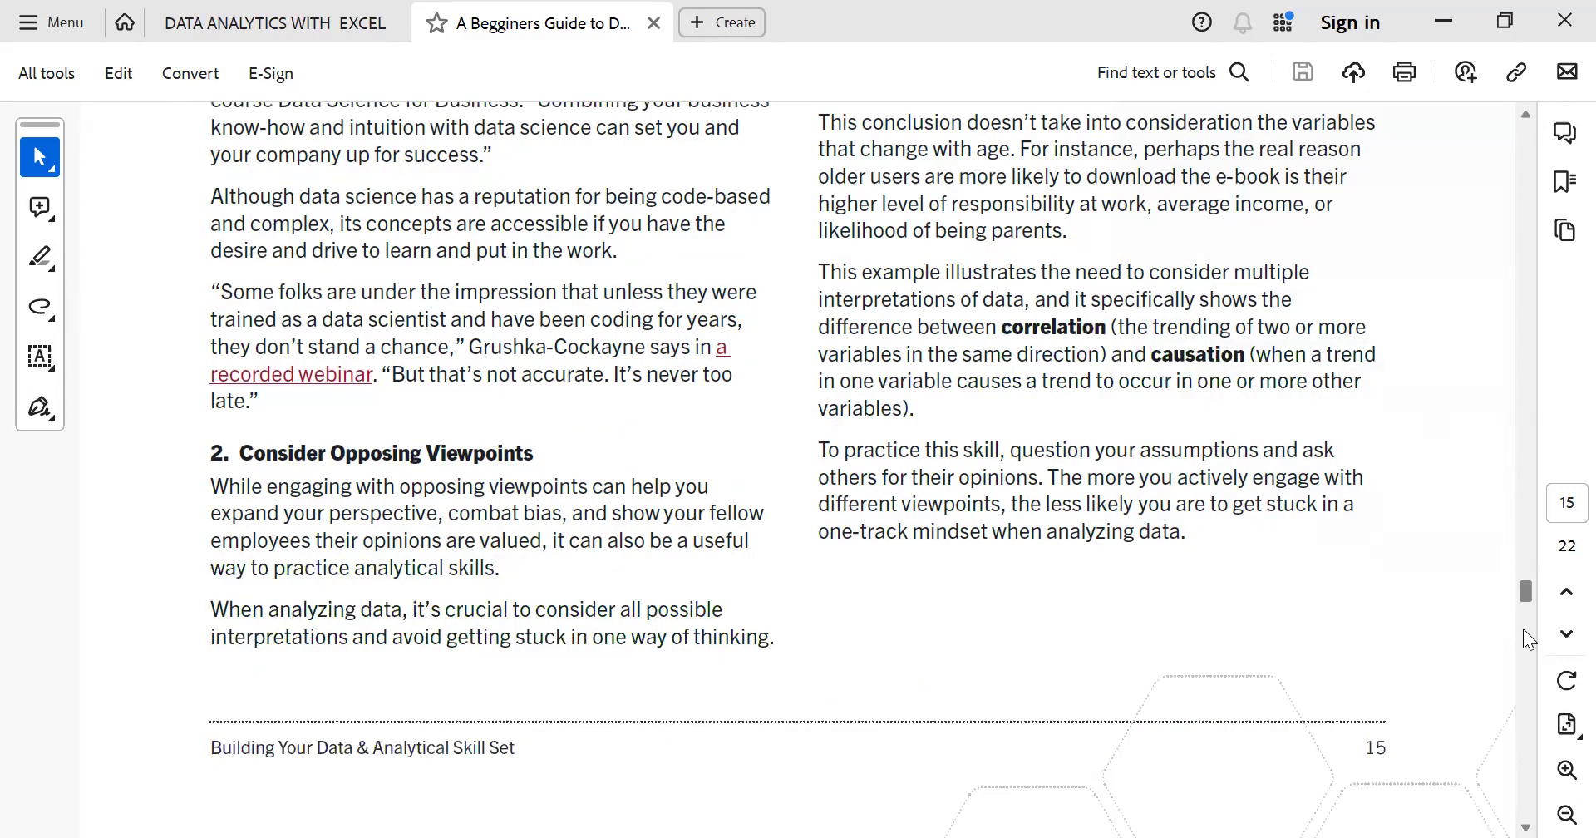
scroll(1523, 632, down, 6)
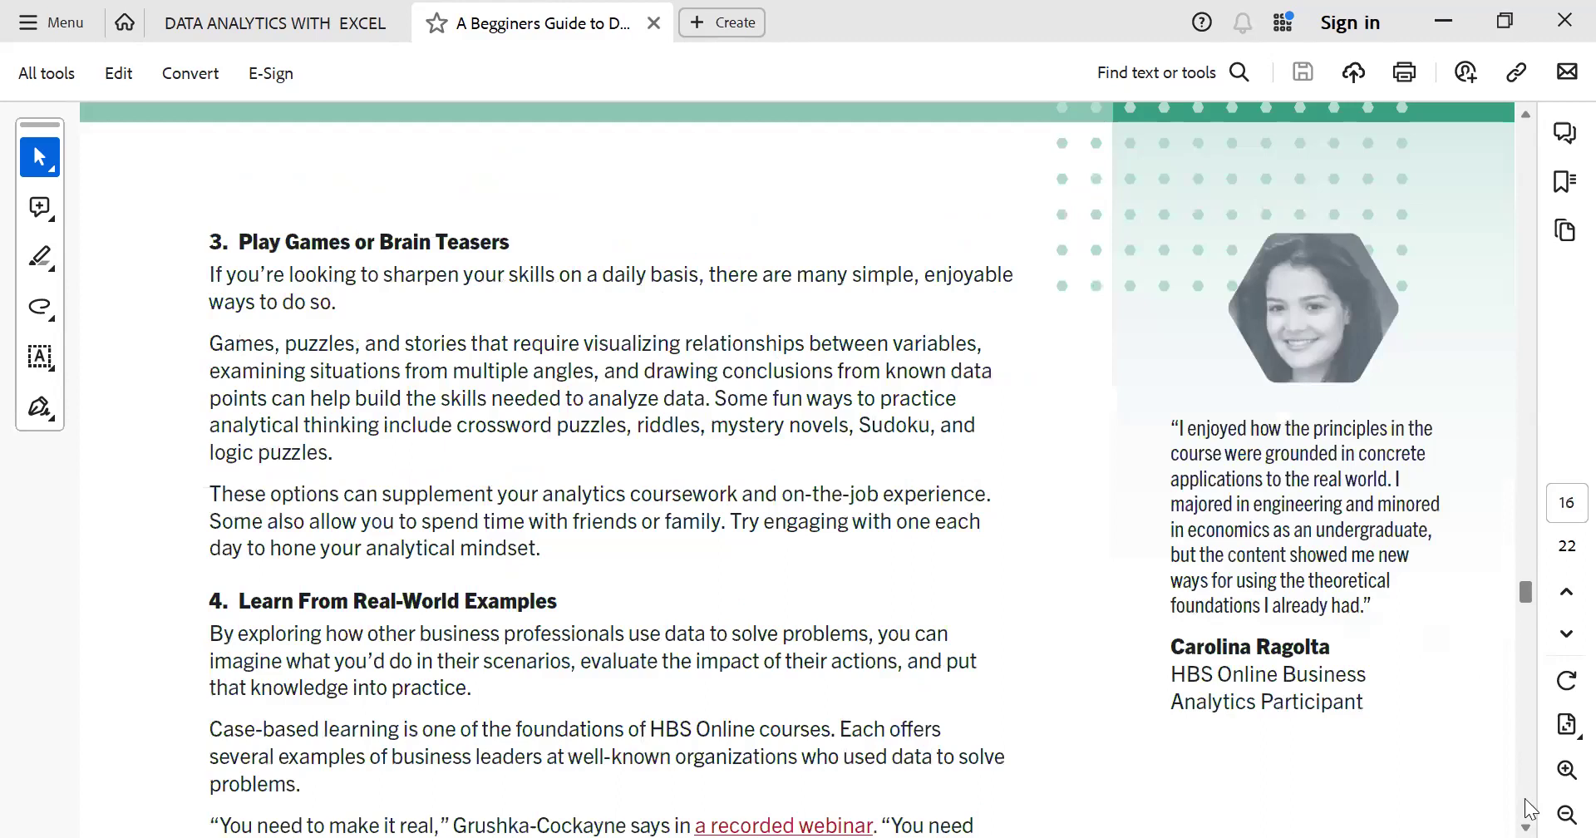
Scroll the guide from section 3 on page 16 to sections 5 and 6 on page 17
scroll(1525, 806, down, 1)
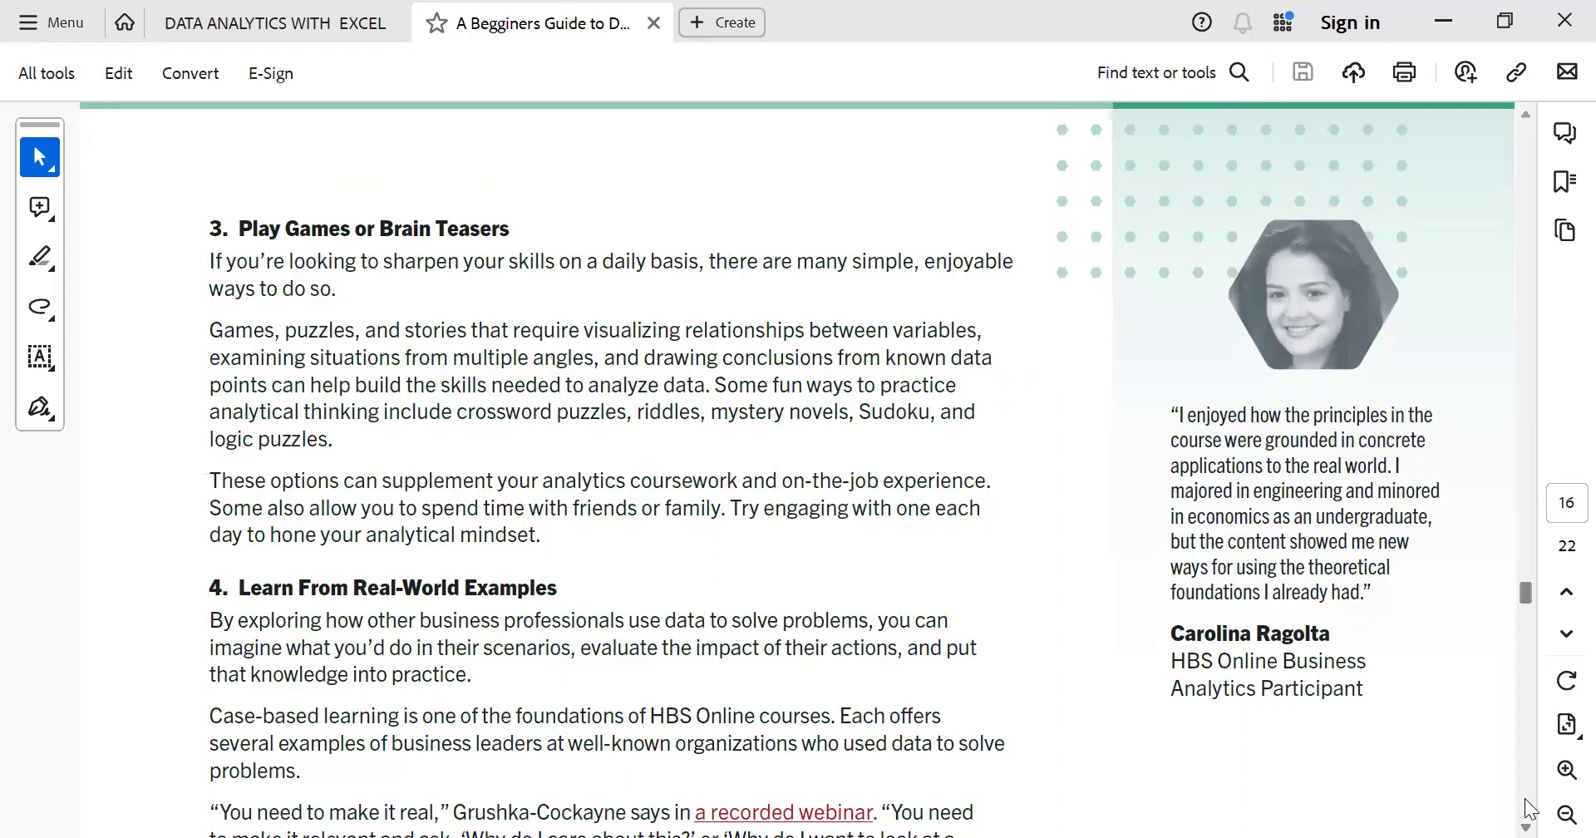
scroll(1526, 802, down, 1)
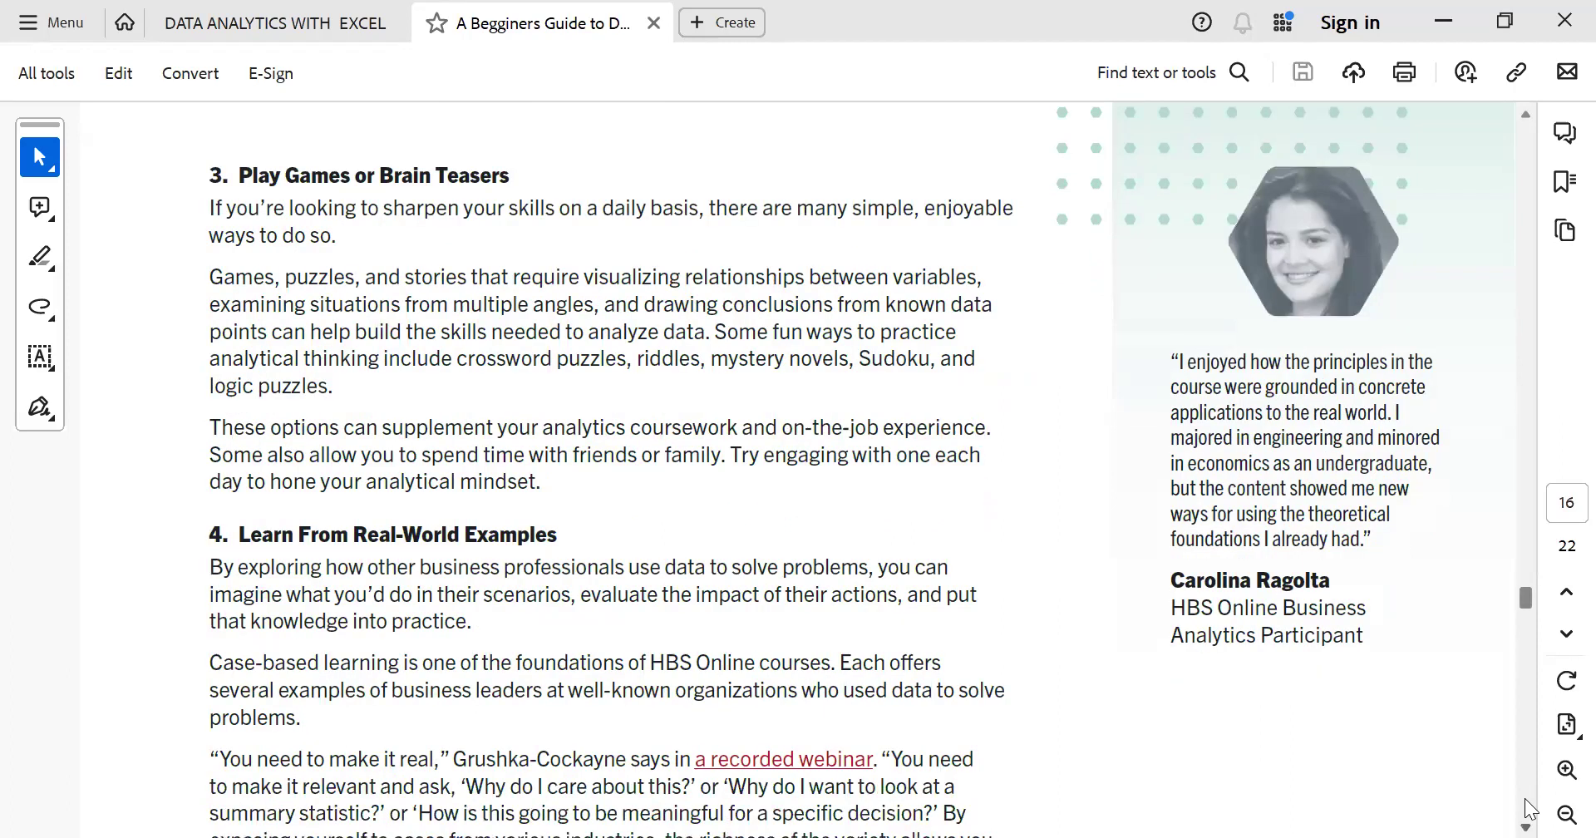
scroll(1528, 797, down, 4)
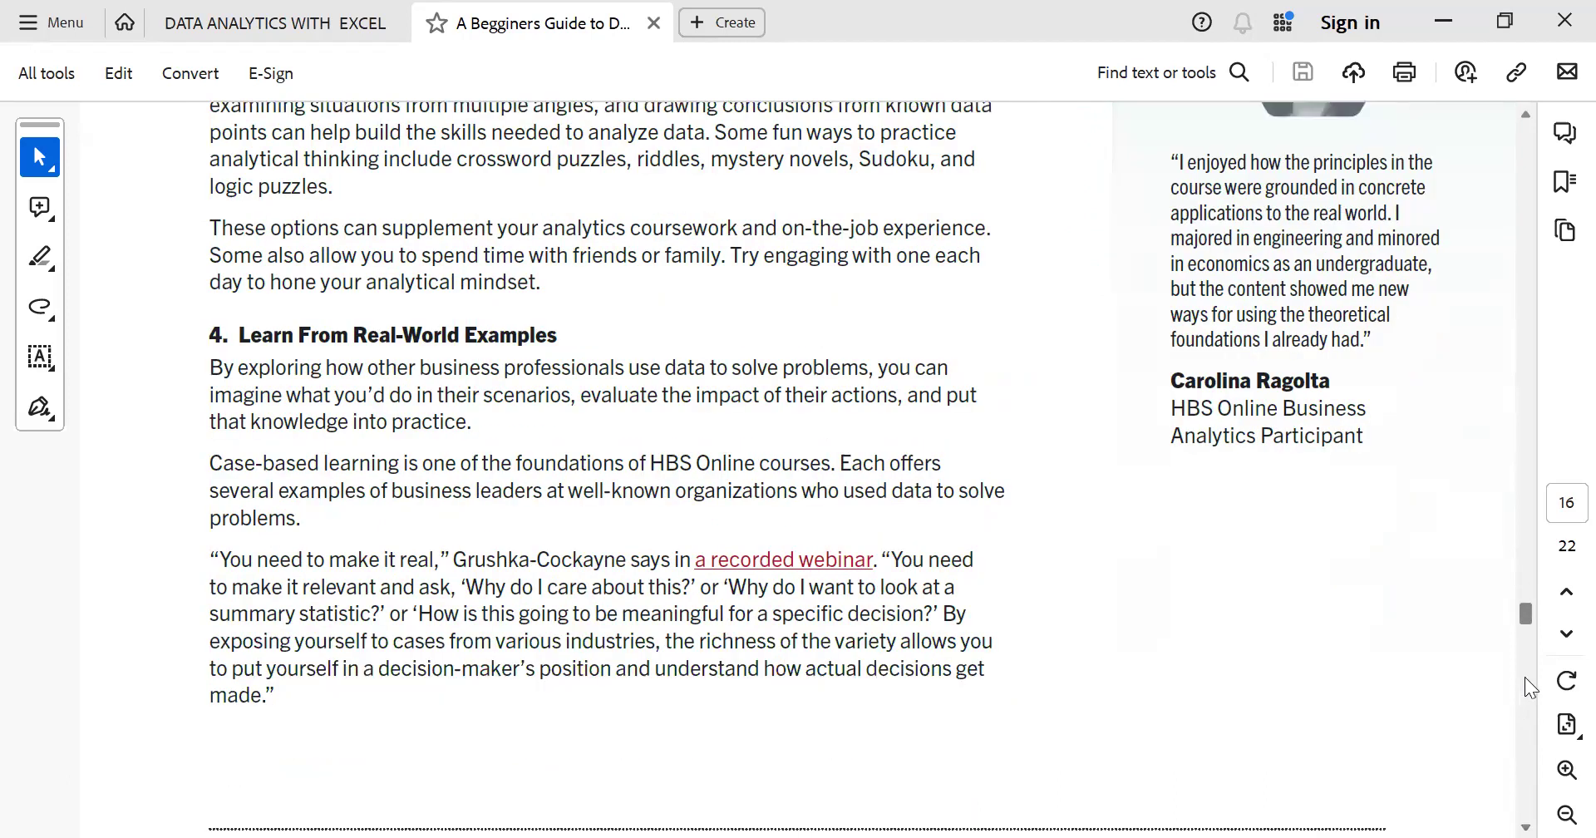
scroll(1524, 676, down, 10)
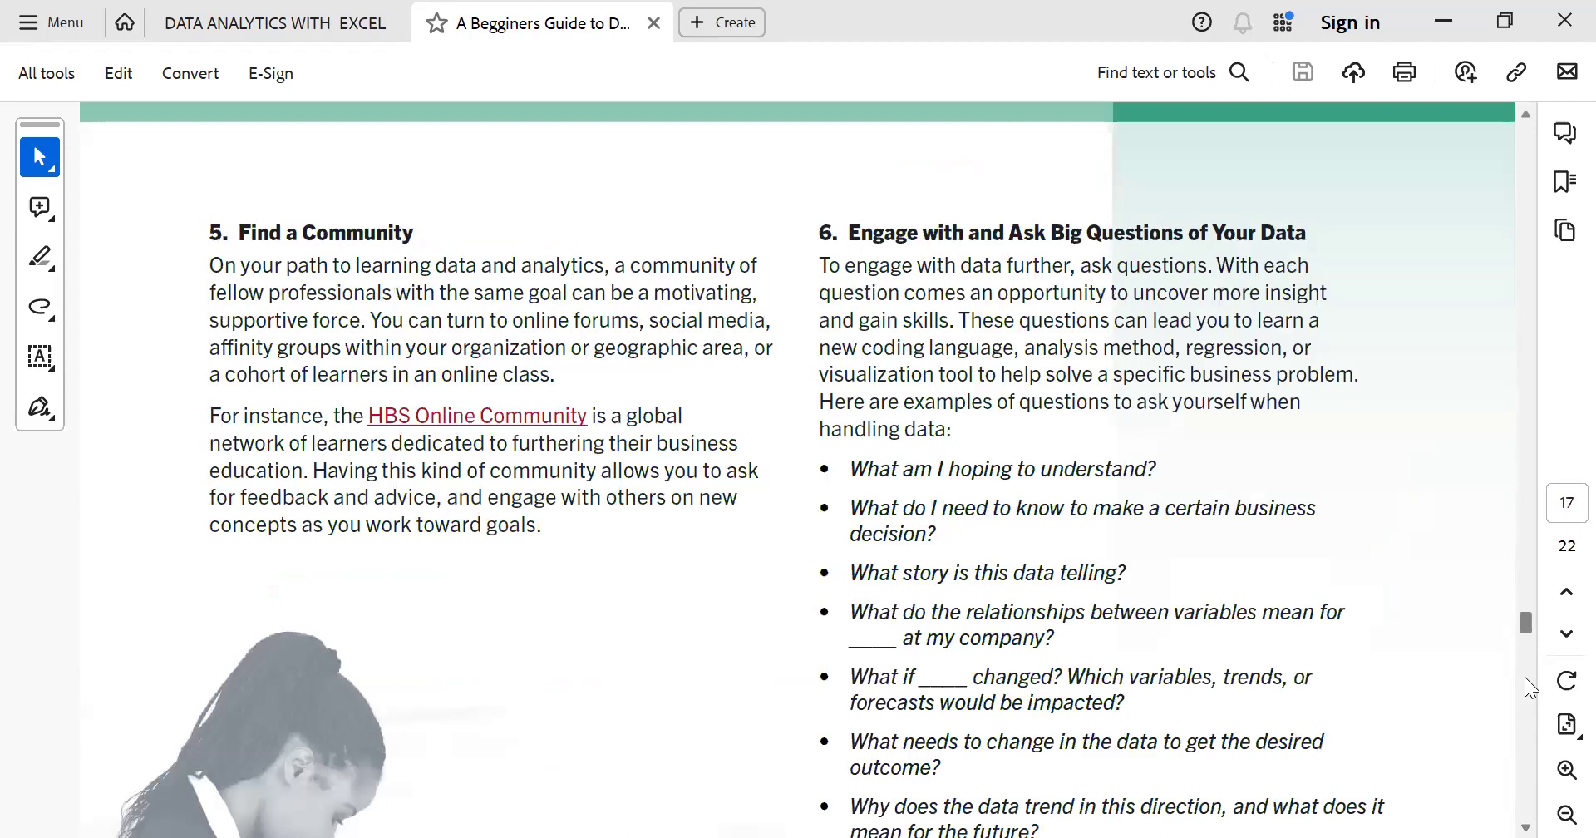
Scroll through pages 17–22, then back up to 'A Foundation in Data' on page 21
scroll(1524, 676, down, 5)
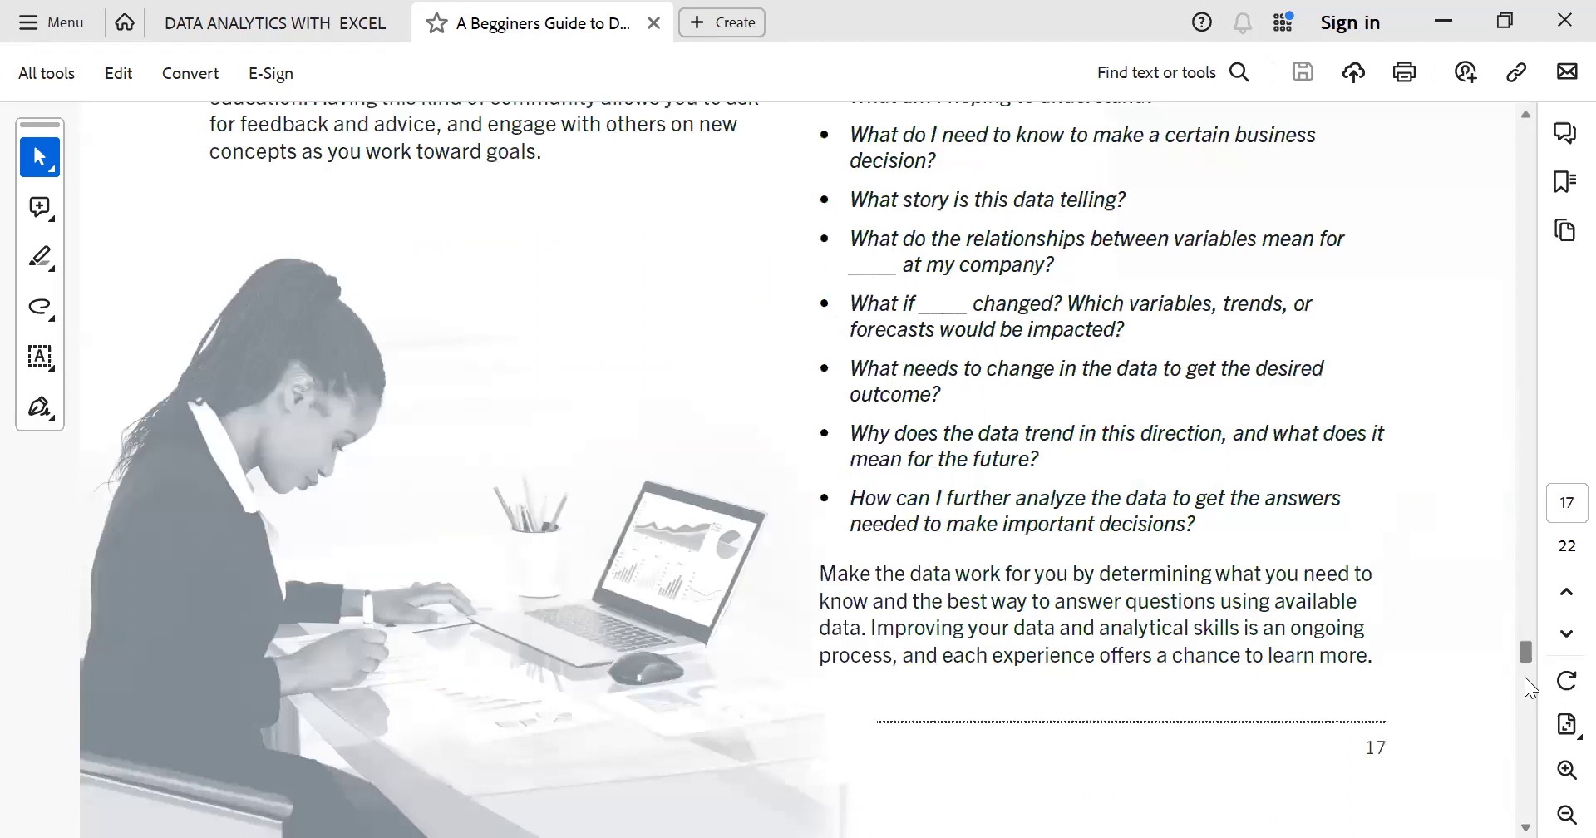
scroll(1524, 676, down, 10)
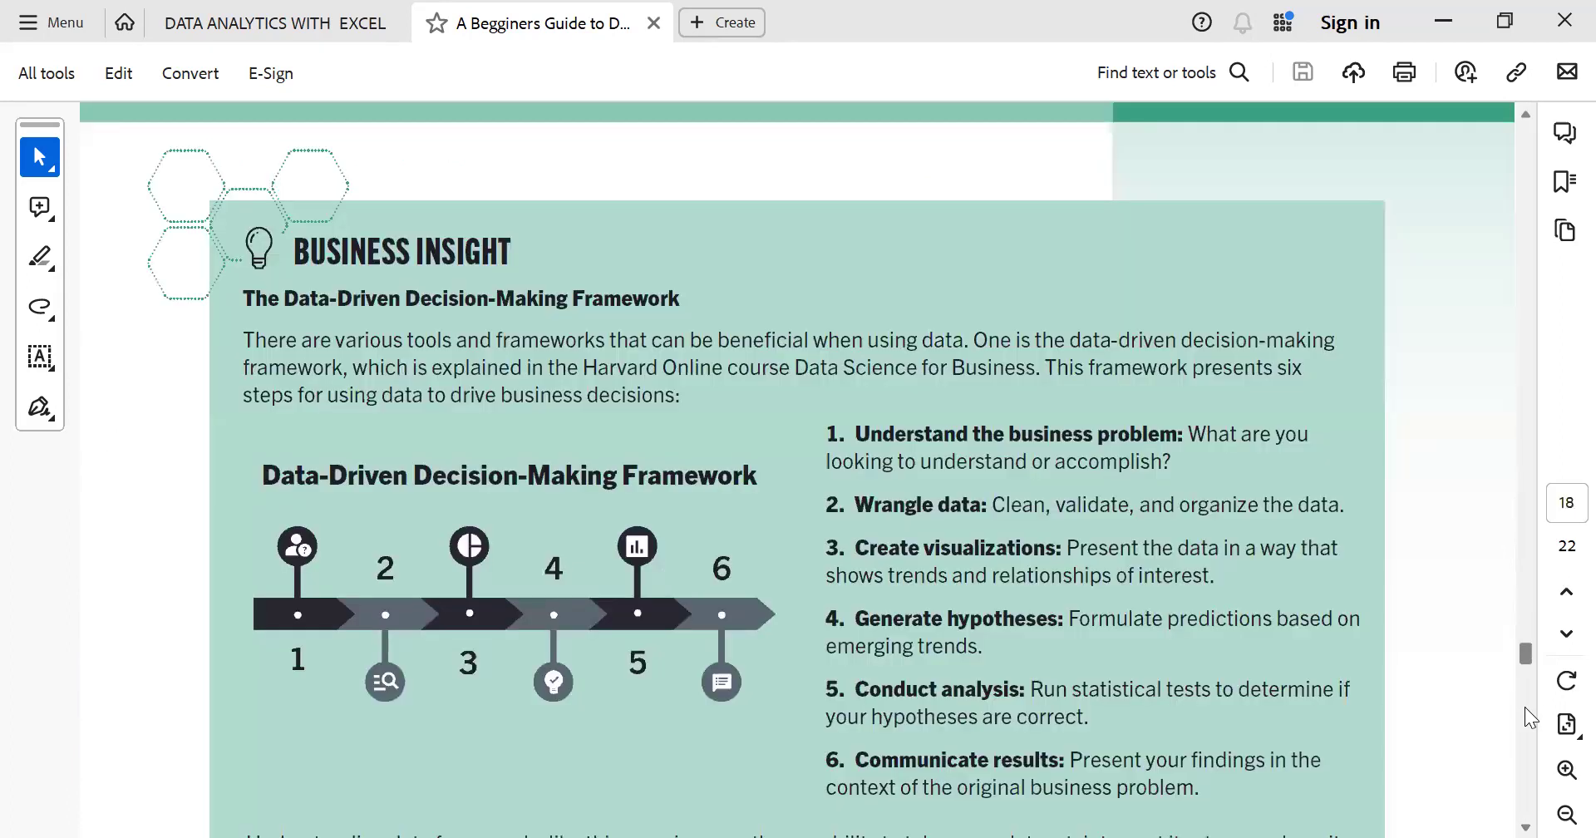
scroll(1524, 706, down, 10)
scroll(1519, 754, down, 5)
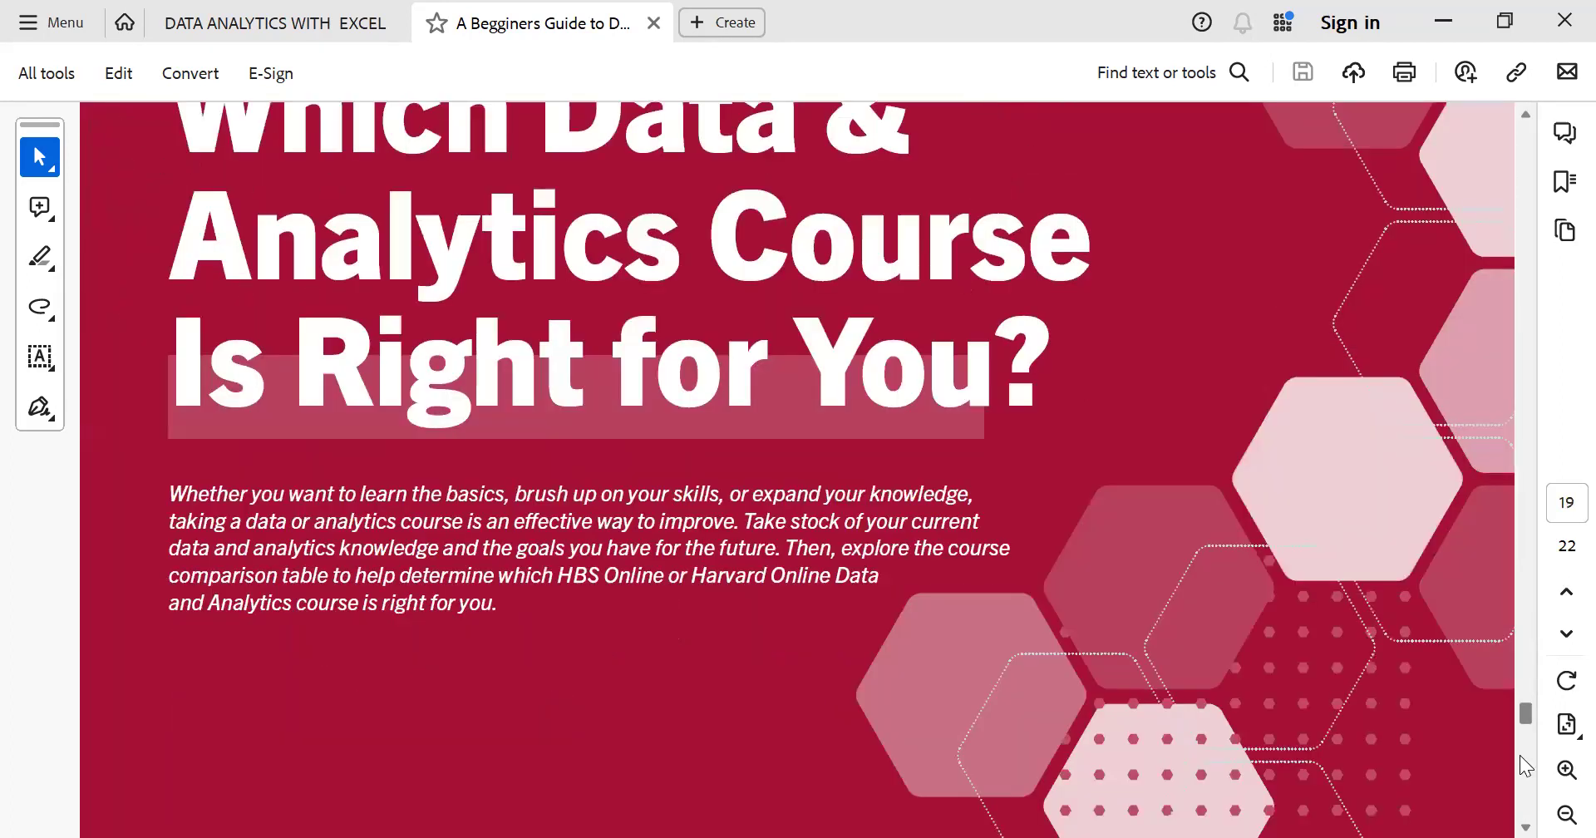
scroll(1519, 760, down, 10)
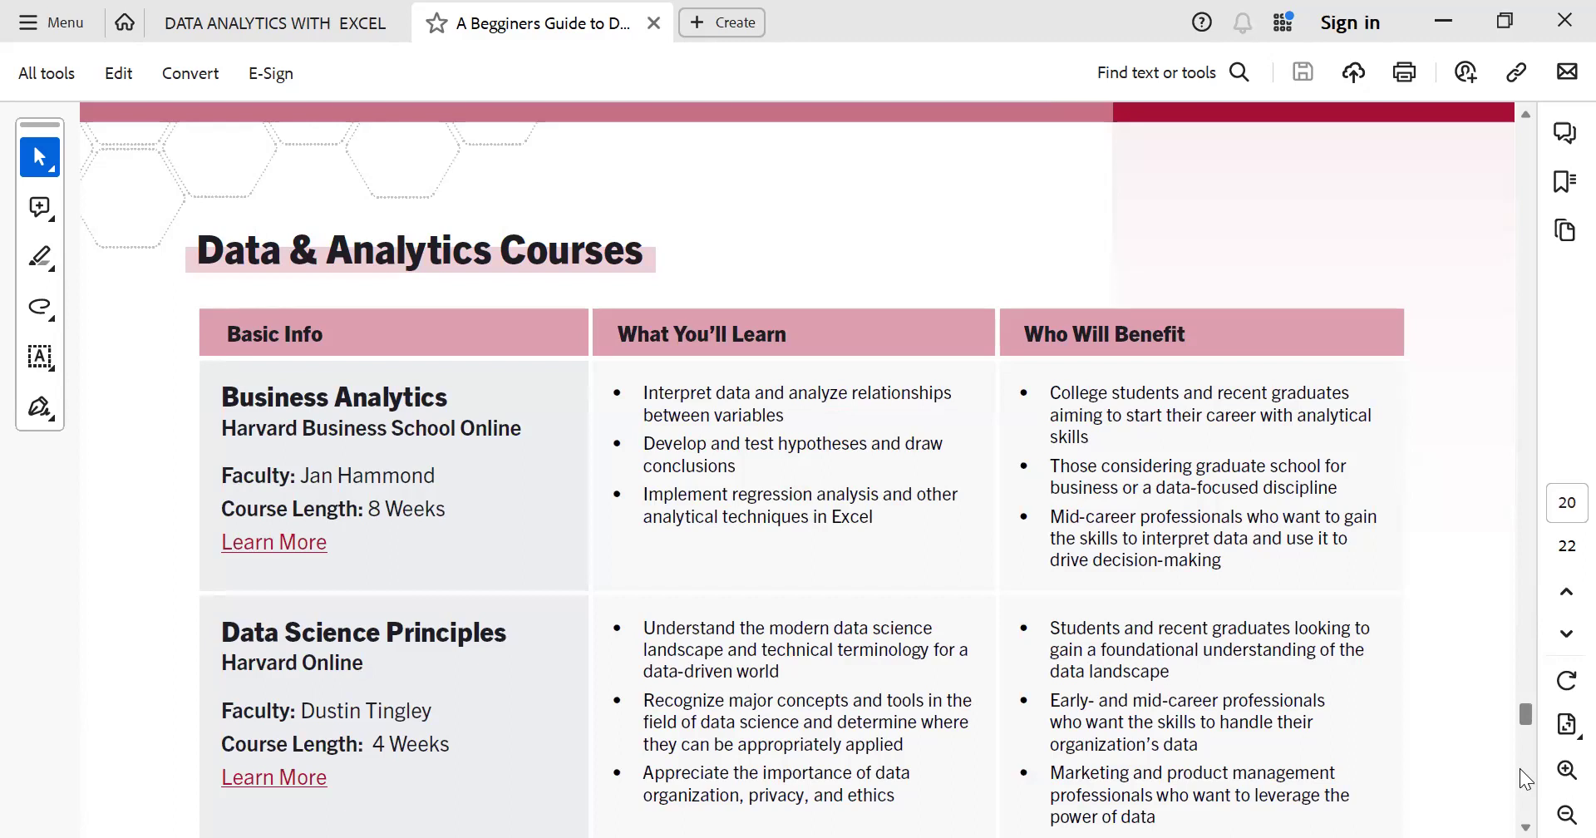
scroll(1519, 767, down, 5)
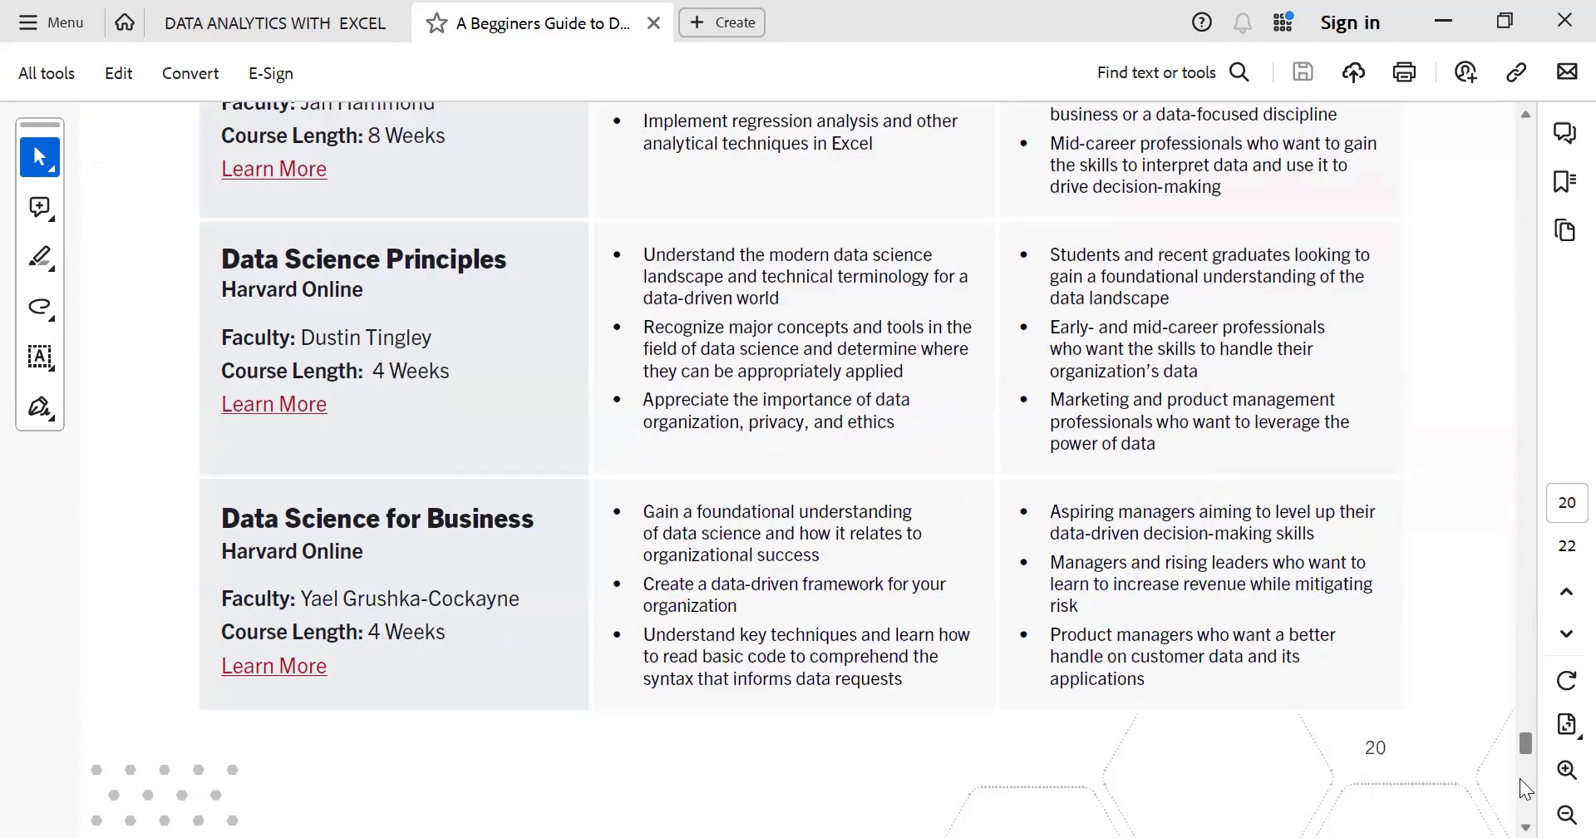
scroll(1520, 779, down, 10)
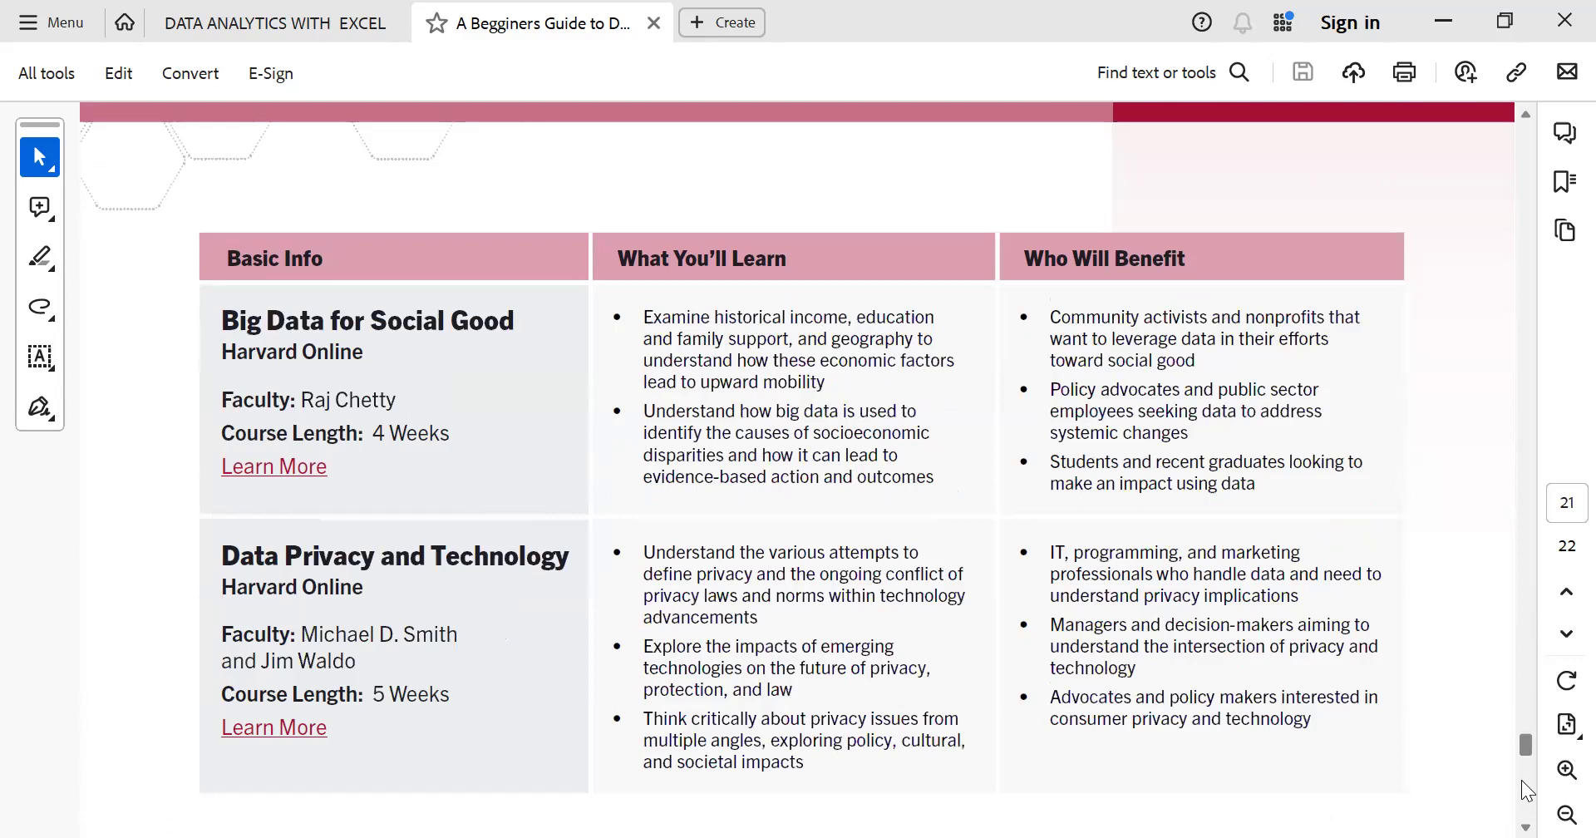
scroll(1526, 803, down, 5)
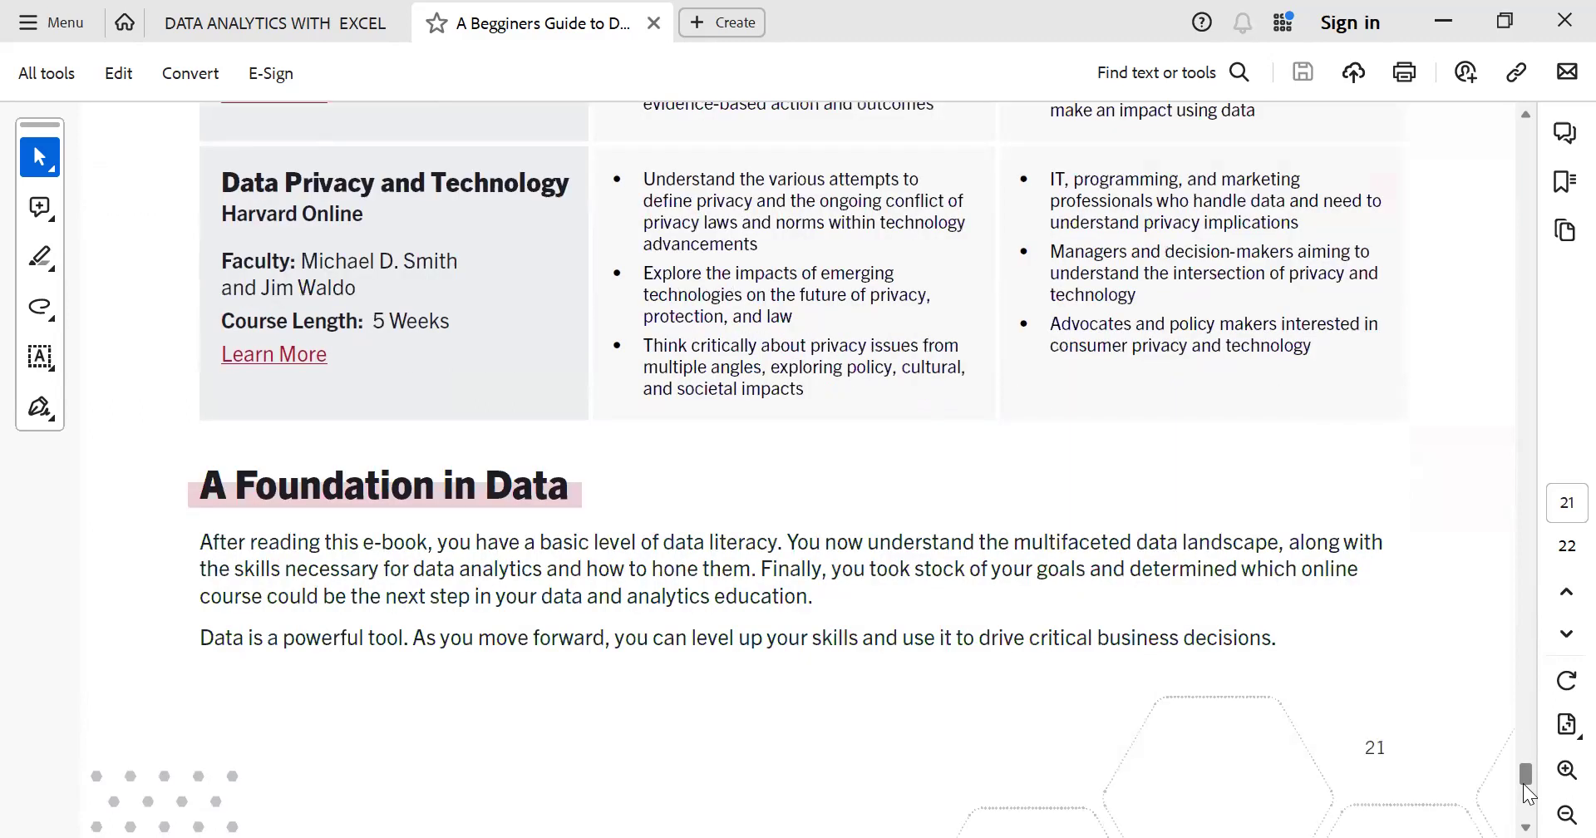
scroll(1533, 805, down, 5)
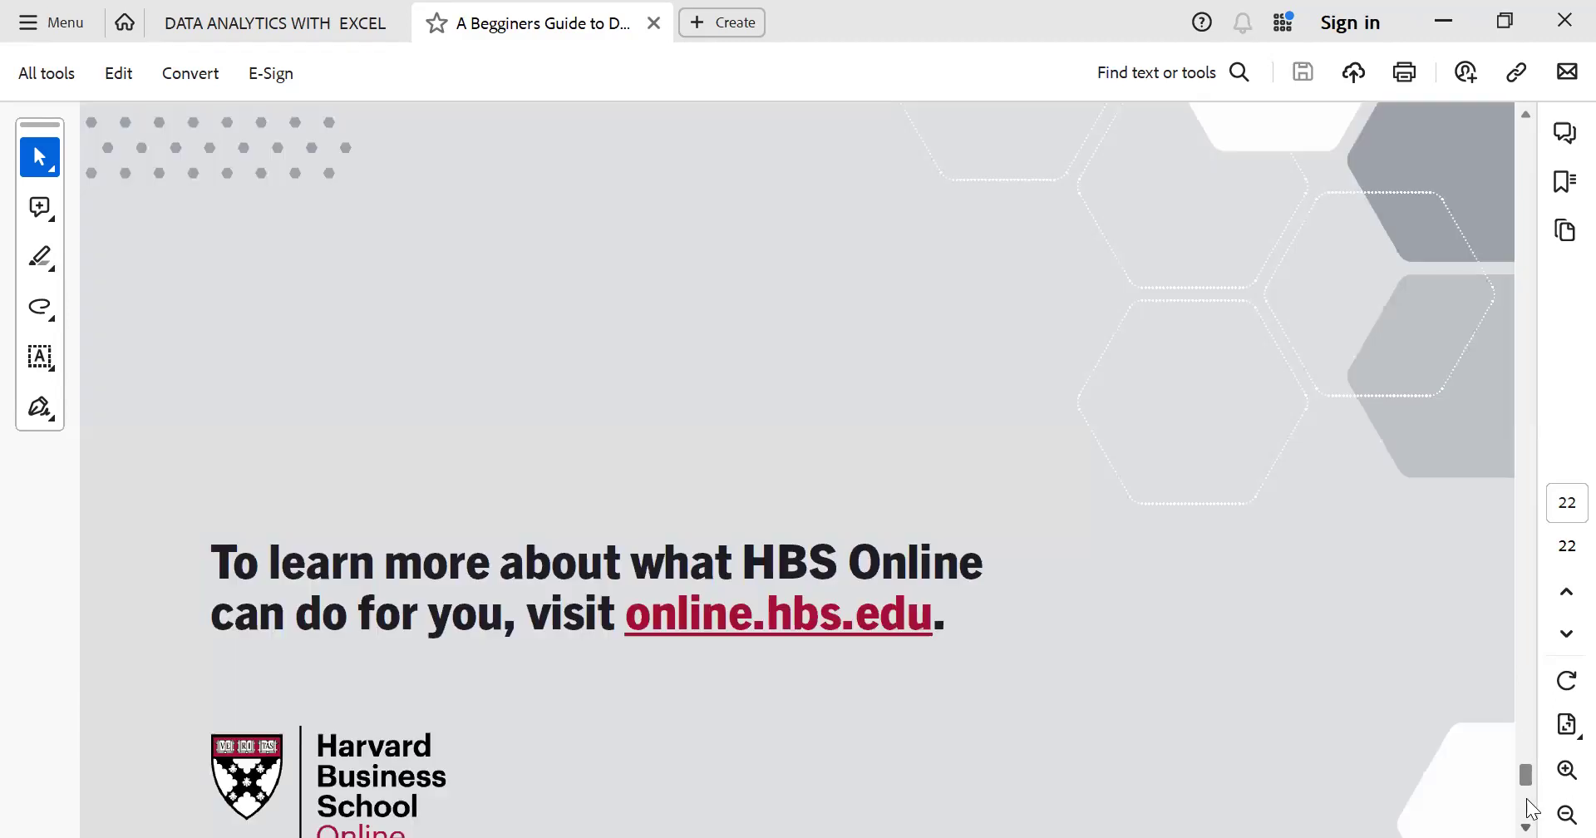
scroll(1522, 740, up, 5)
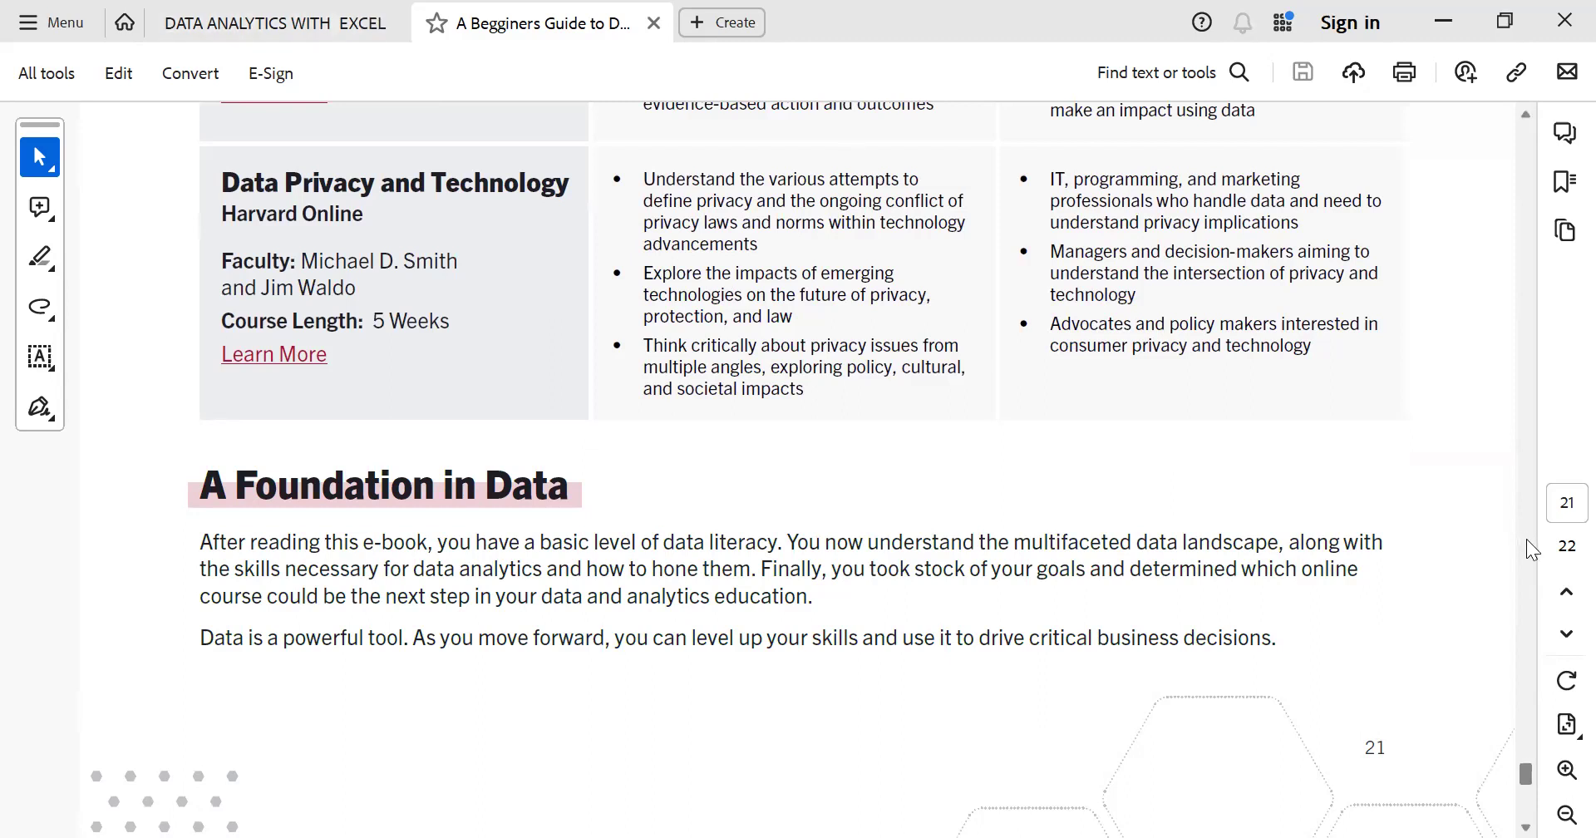
Switch to the DATA ANALYTICS WITH EXCEL deck and advance to page 2, 'Introduction to MS Excel'
click(326, 36)
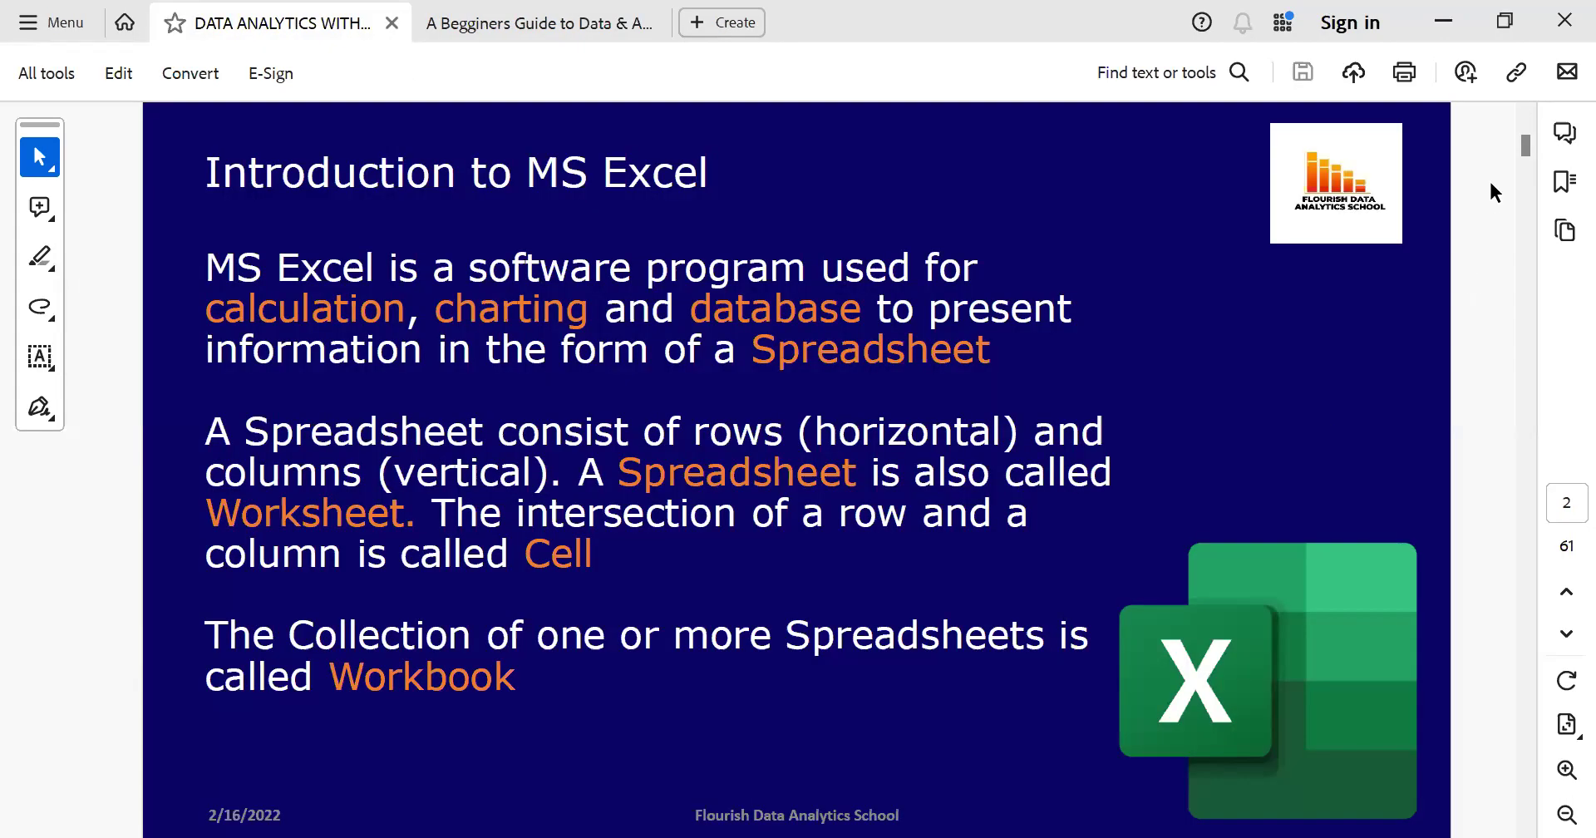
click(1526, 111)
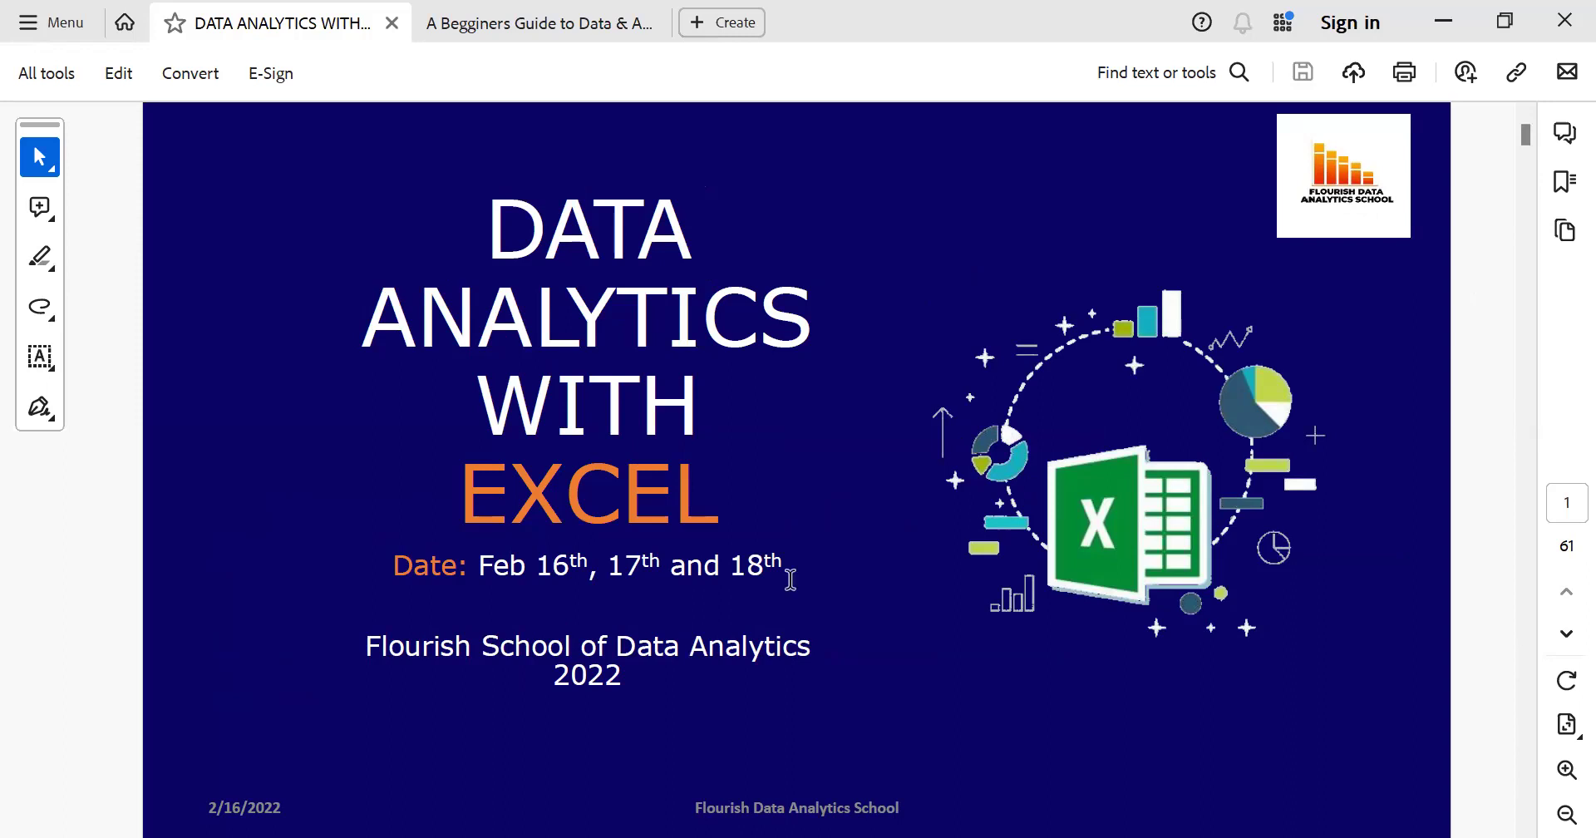
click(1526, 157)
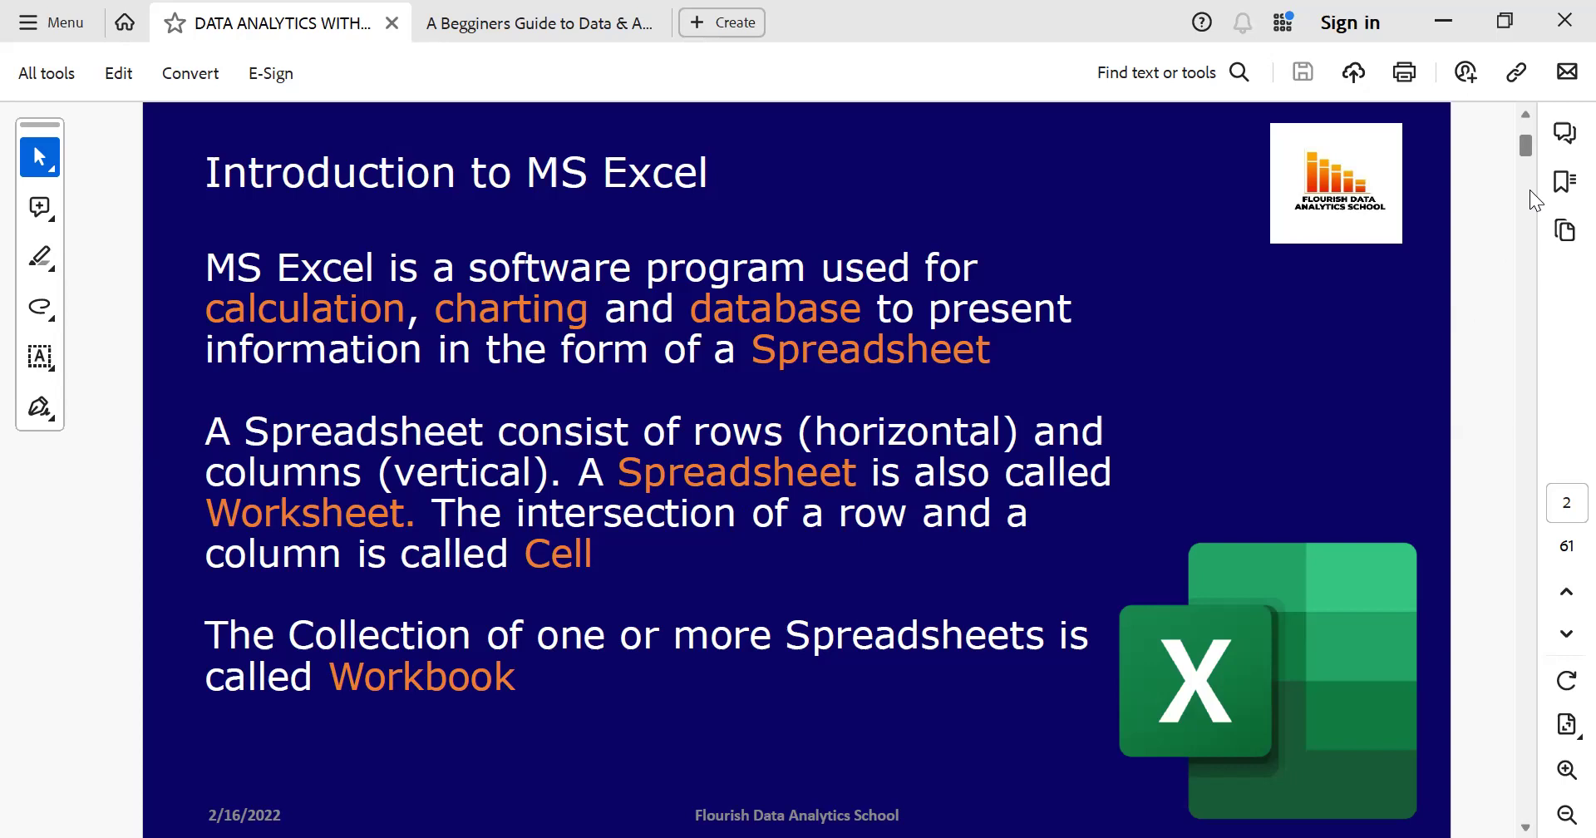
Move past the Day 1 learning outcomes on page 3 to the Excel Interface slide on page 4
scroll(1529, 190, down, 2)
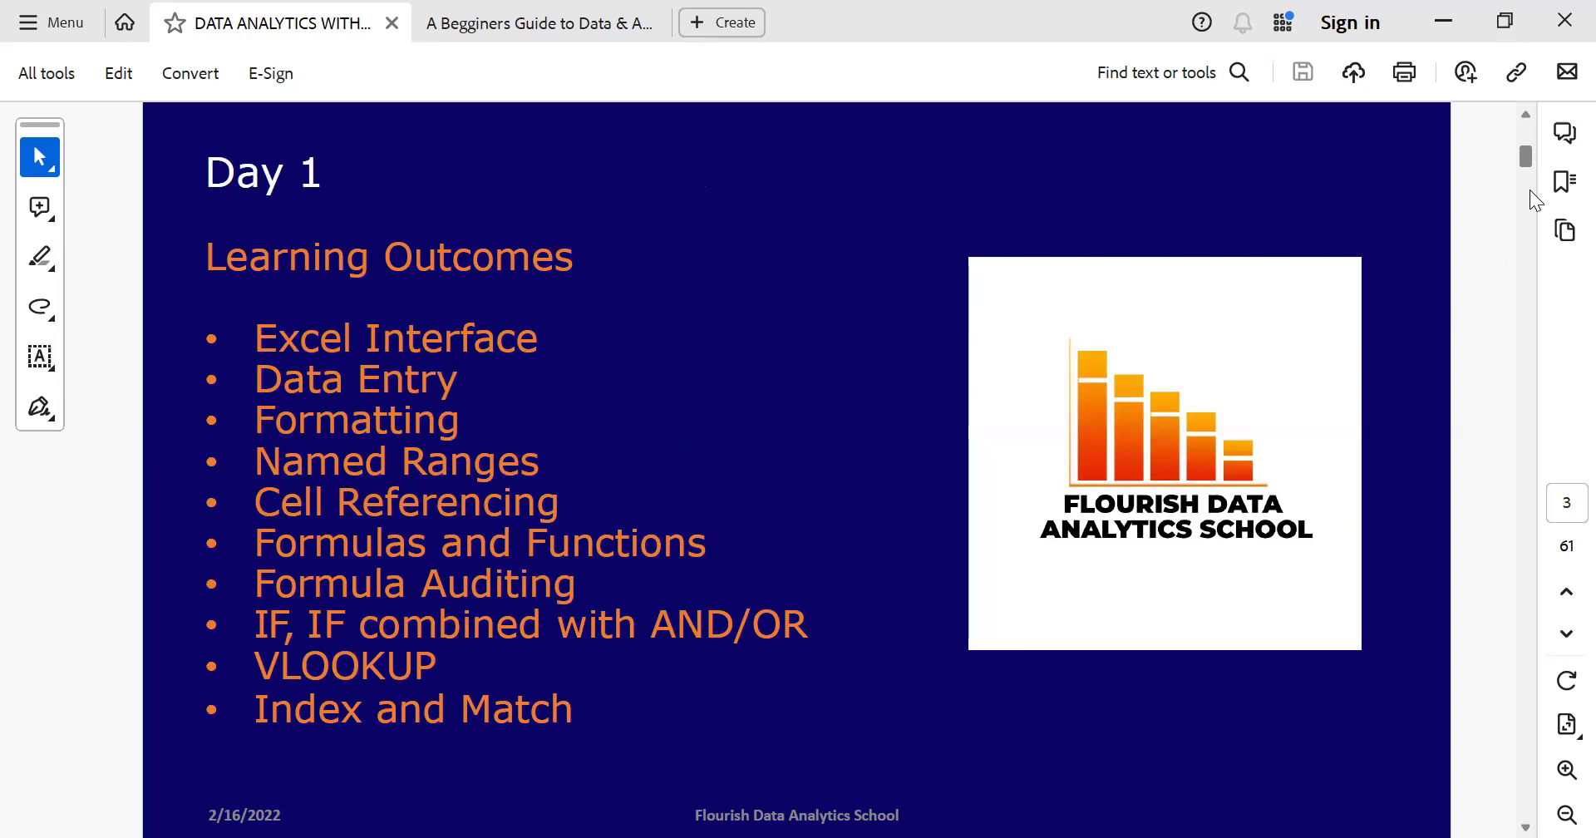
click(1529, 189)
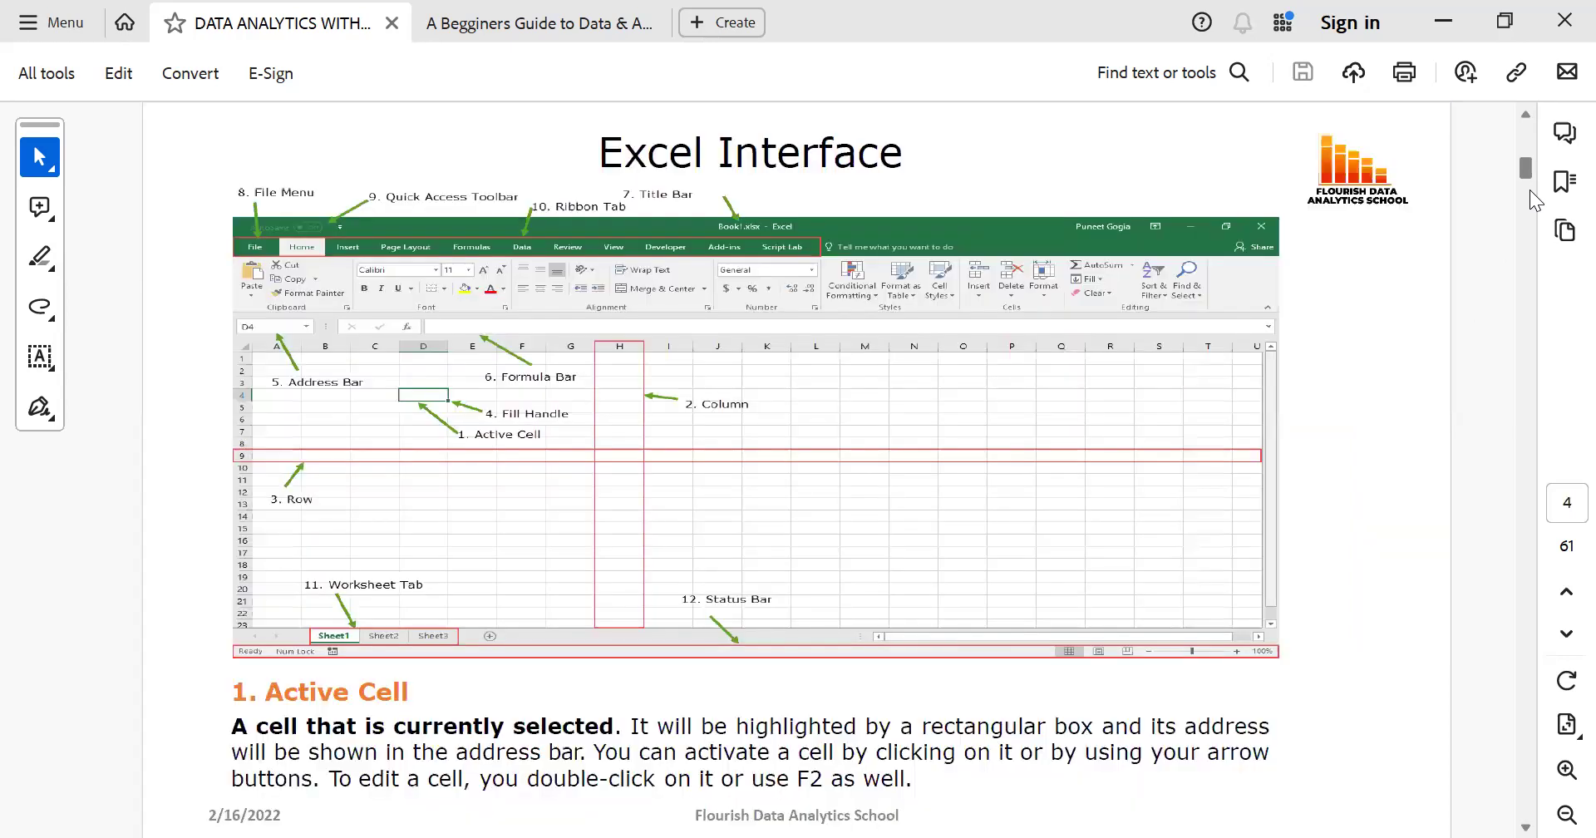
click(1526, 131)
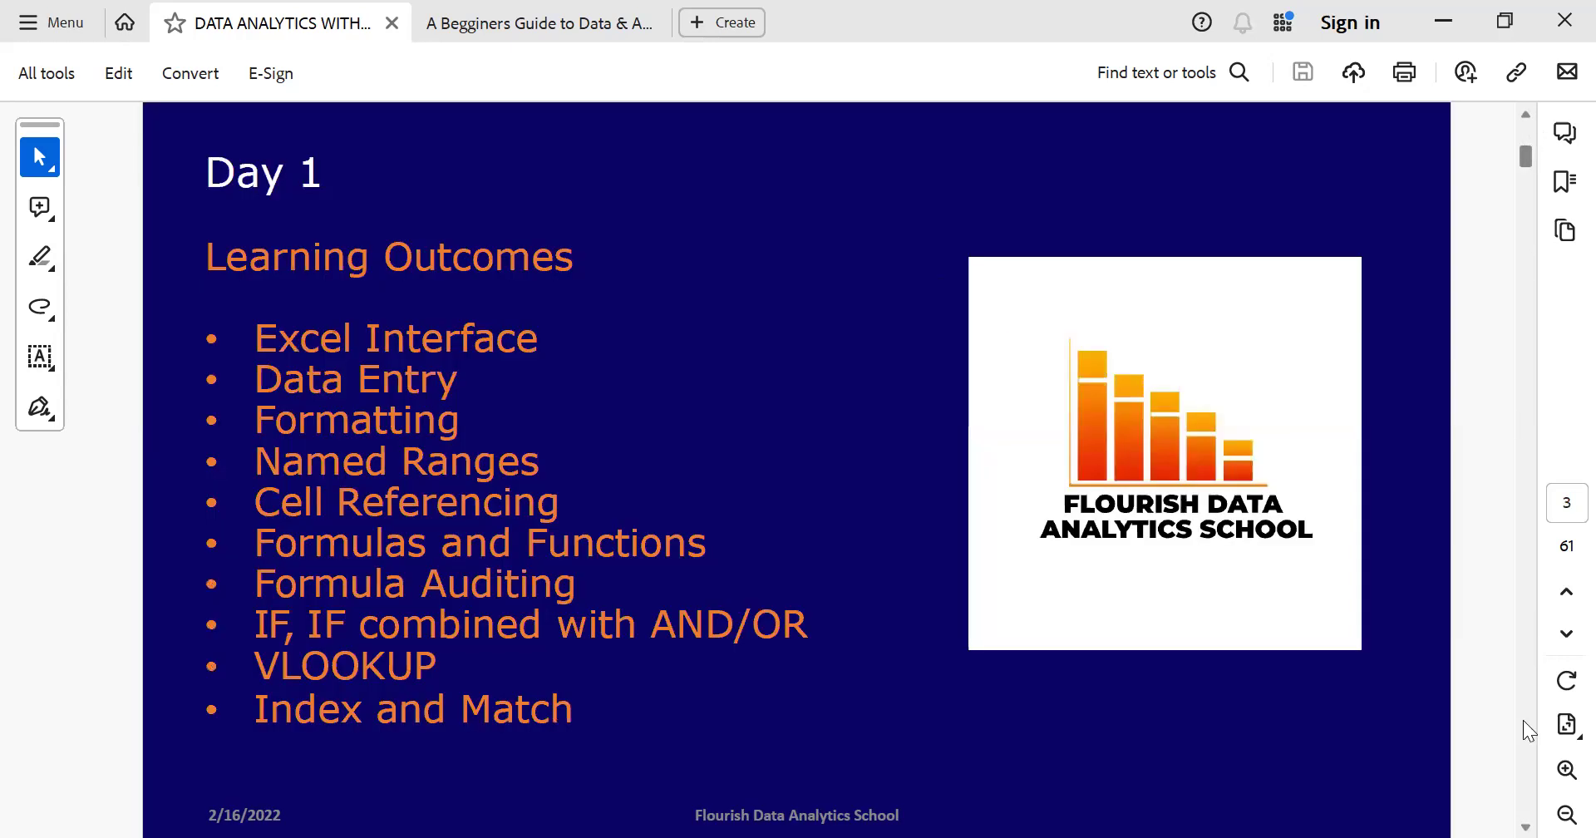
click(1524, 196)
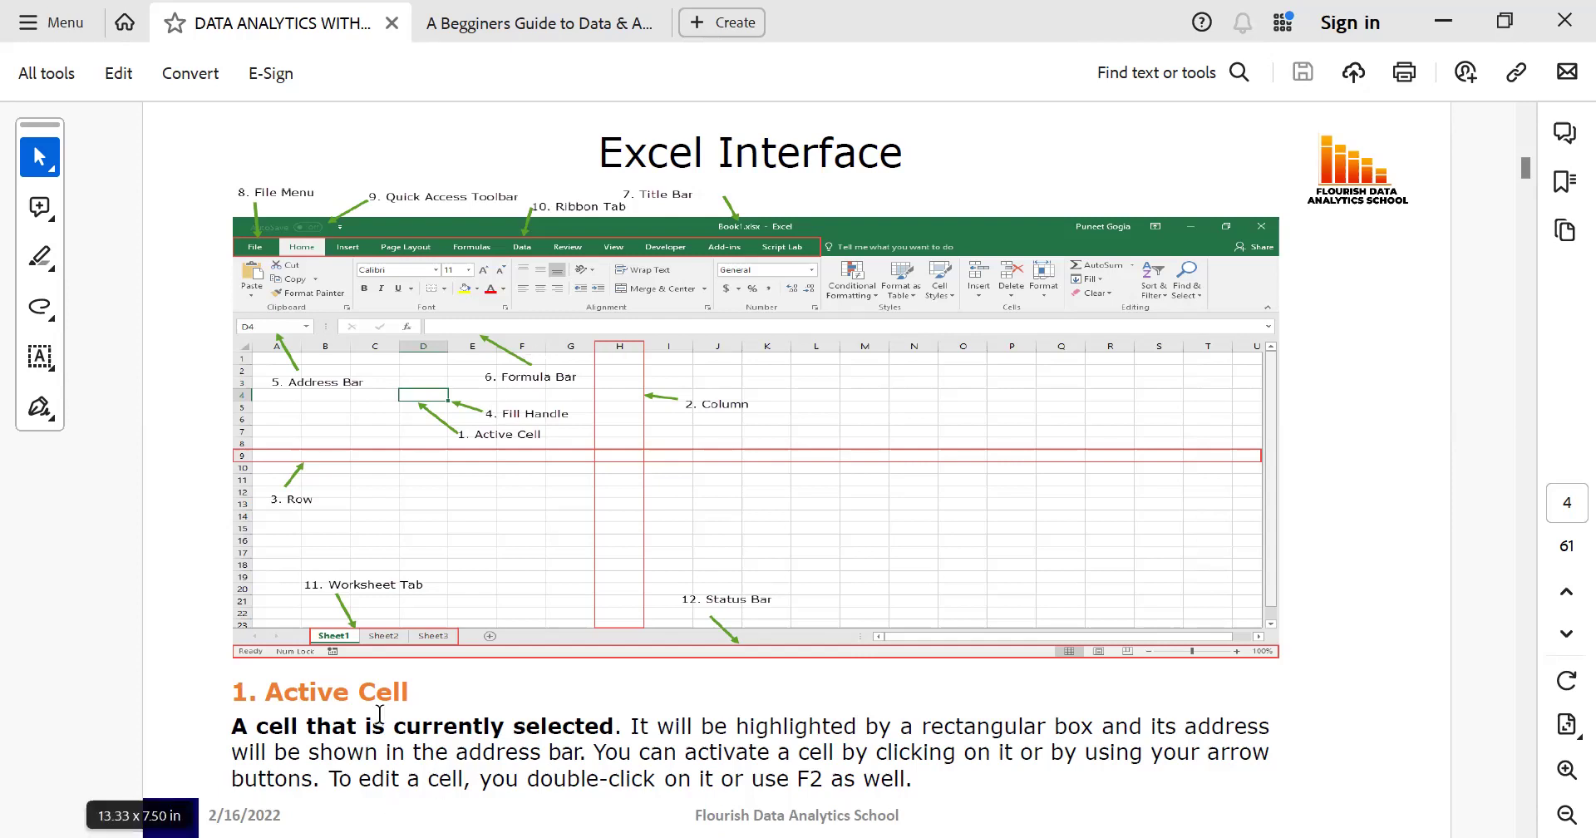
click(1564, 769)
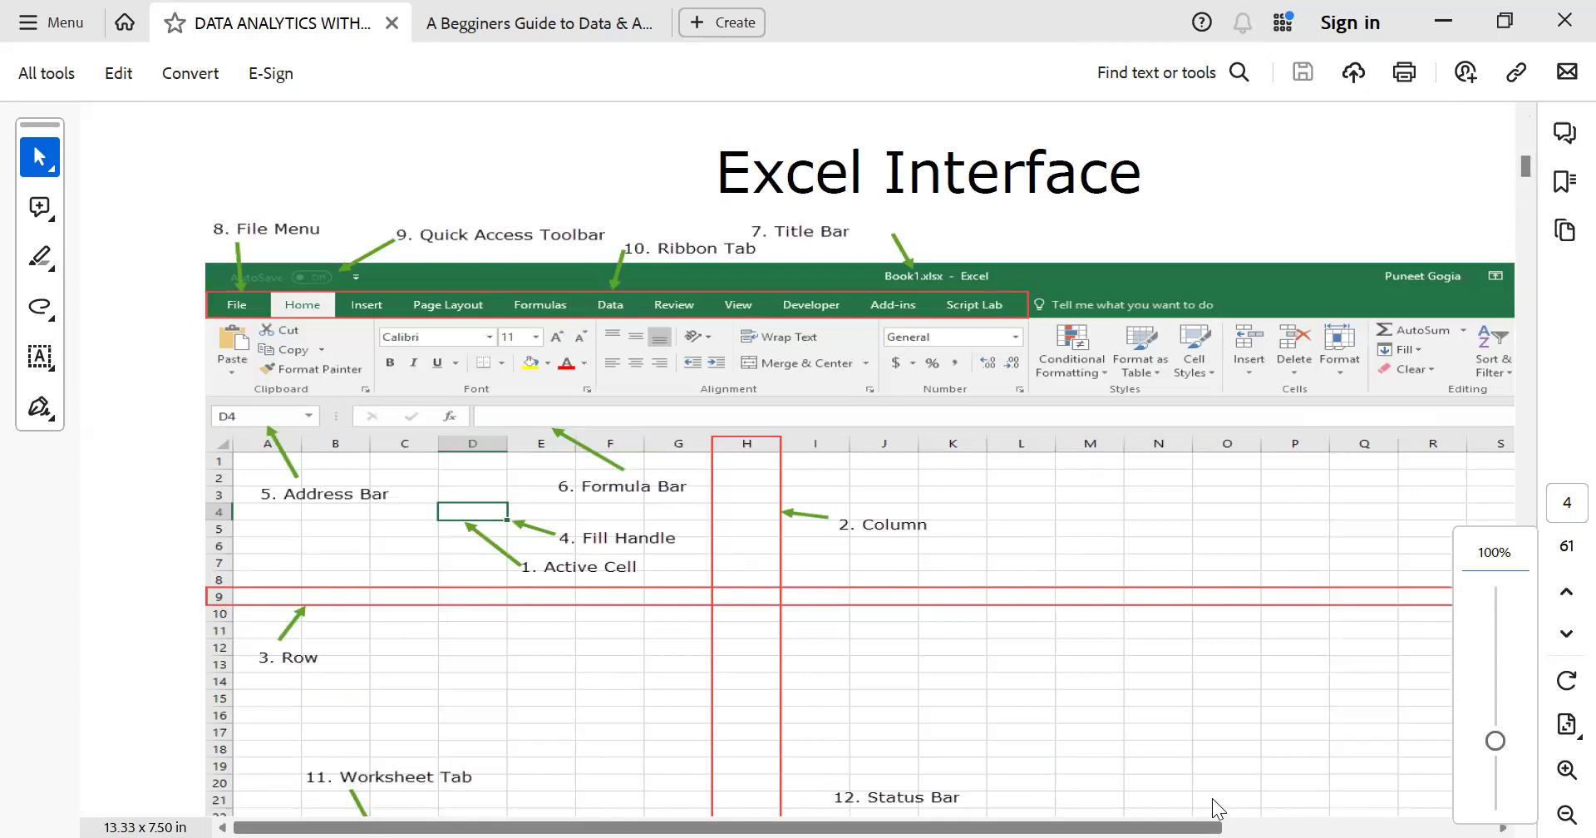
drag(1213, 799, 1233, 798)
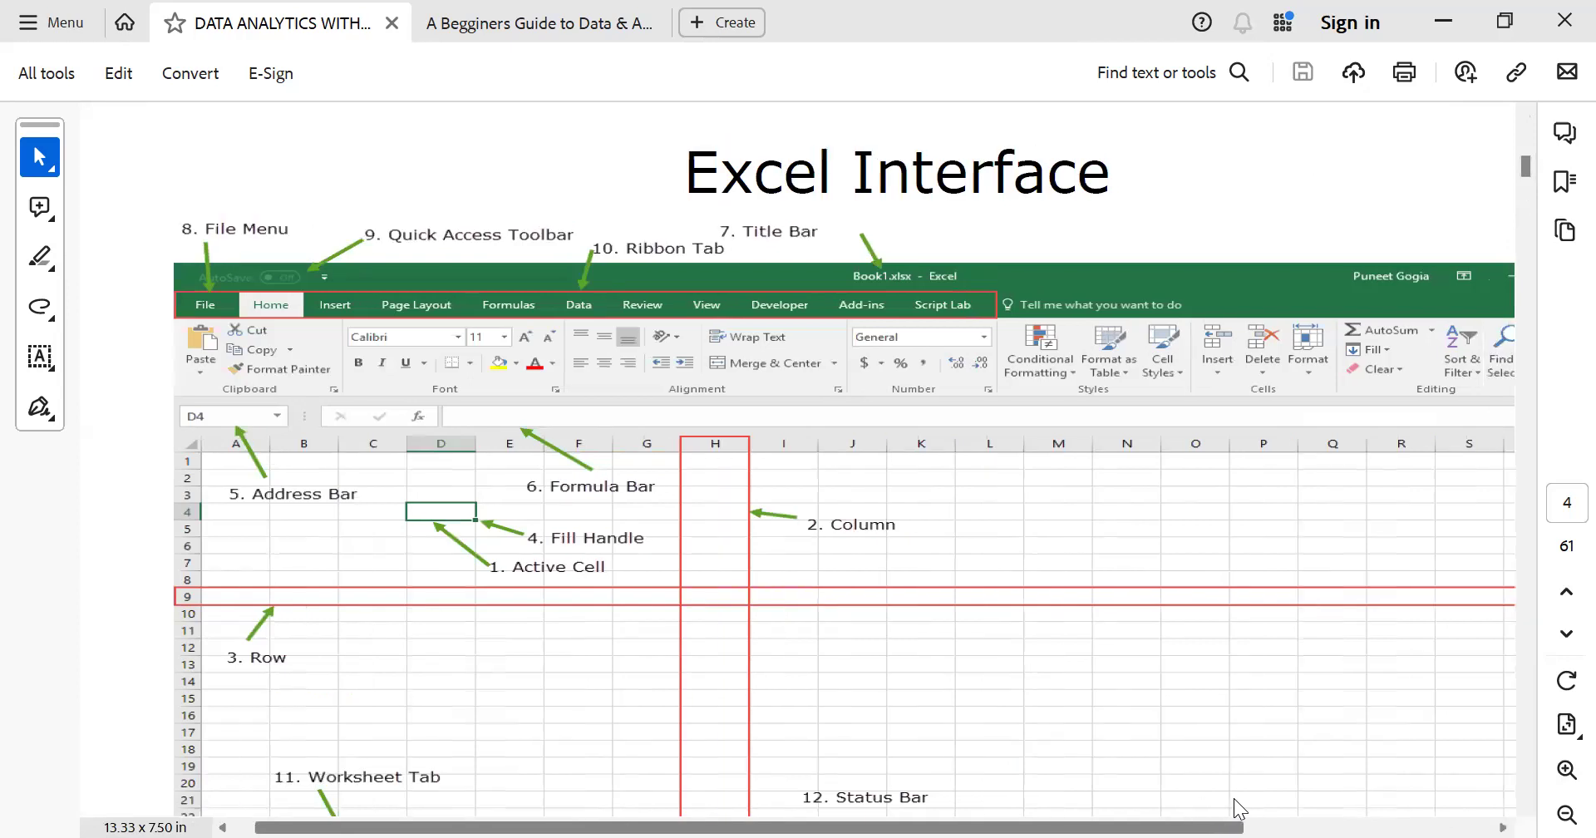
scroll(1528, 807, down, 2)
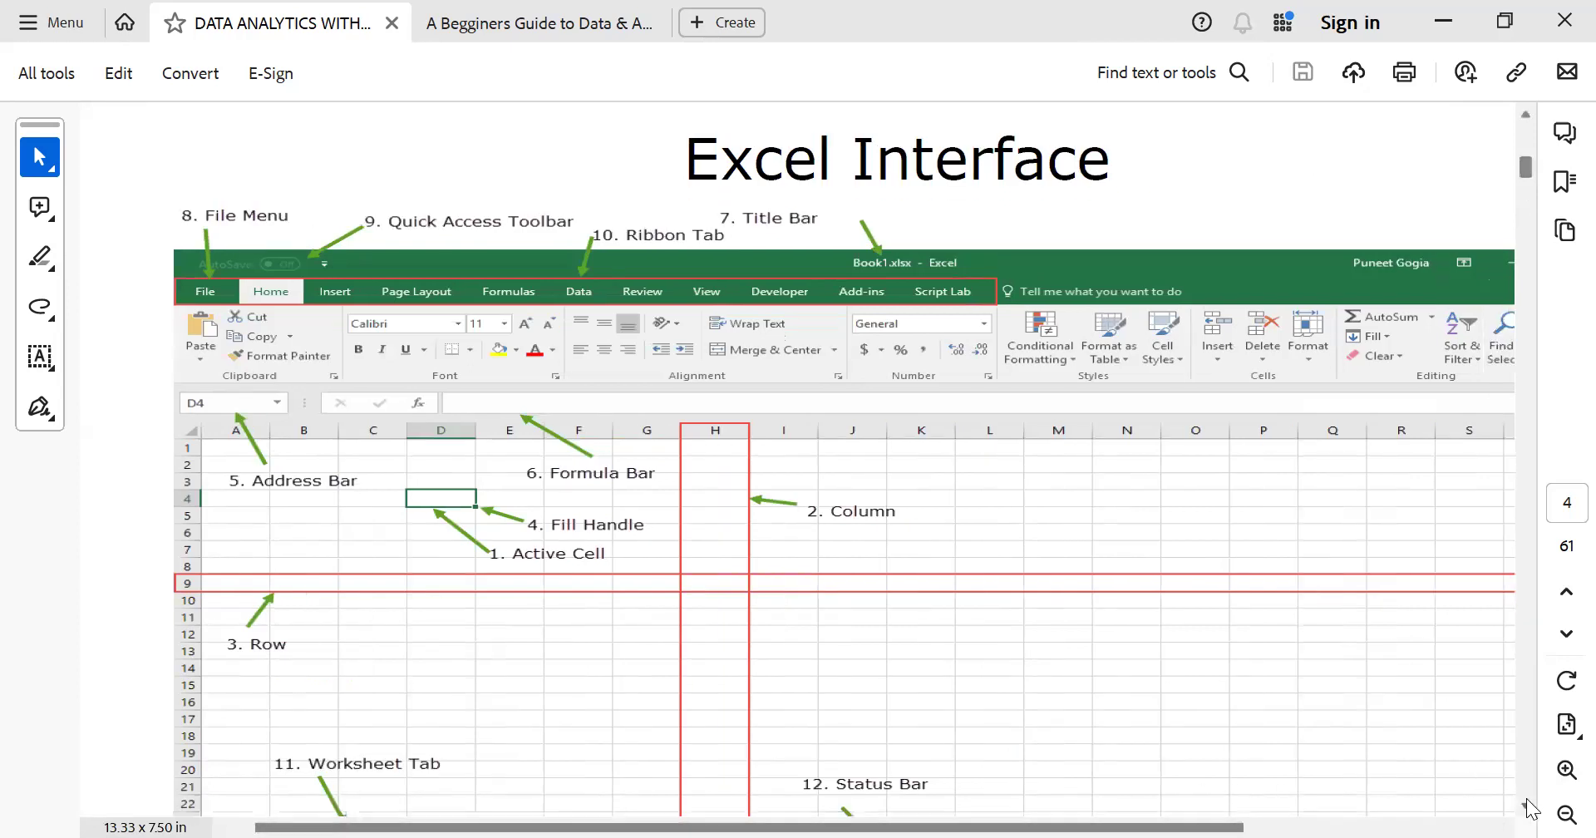
scroll(1527, 806, down, 2)
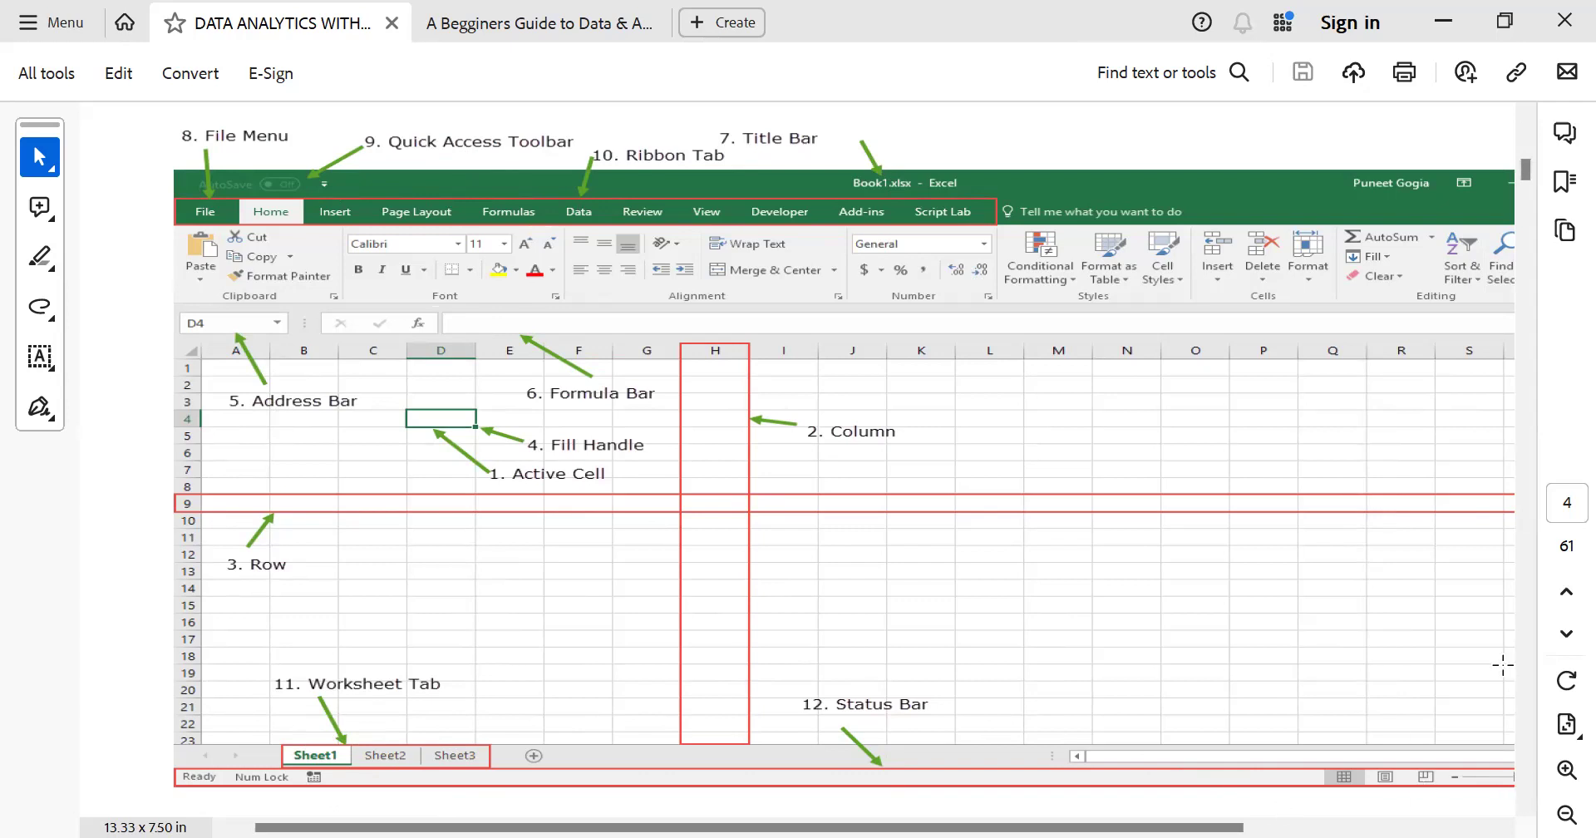
click(1562, 810)
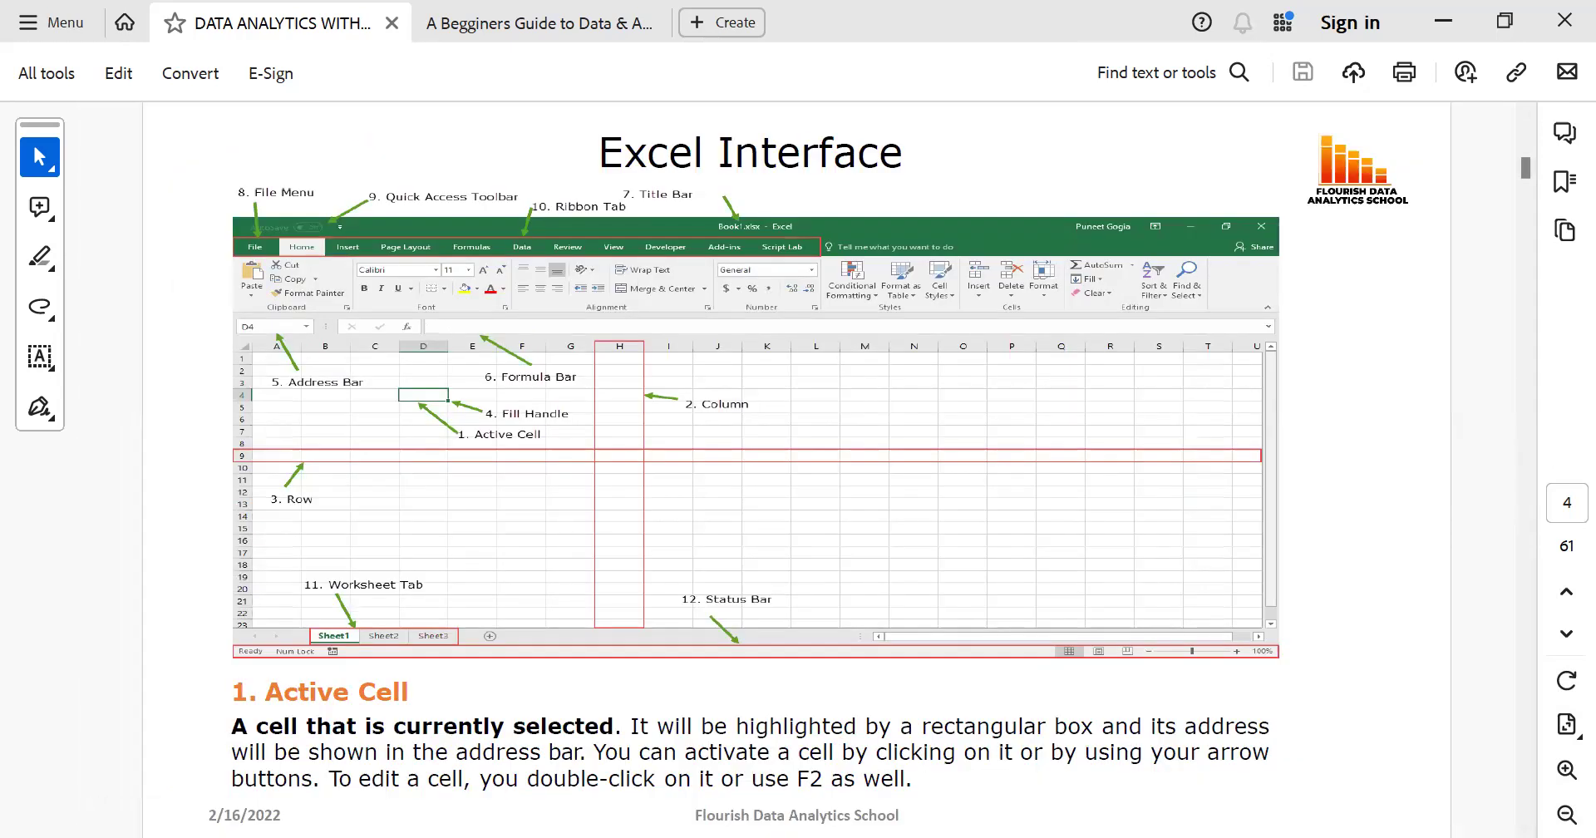
Set the page zoom back to 71.5% after trying 50%
scroll(1534, 808, down, 1)
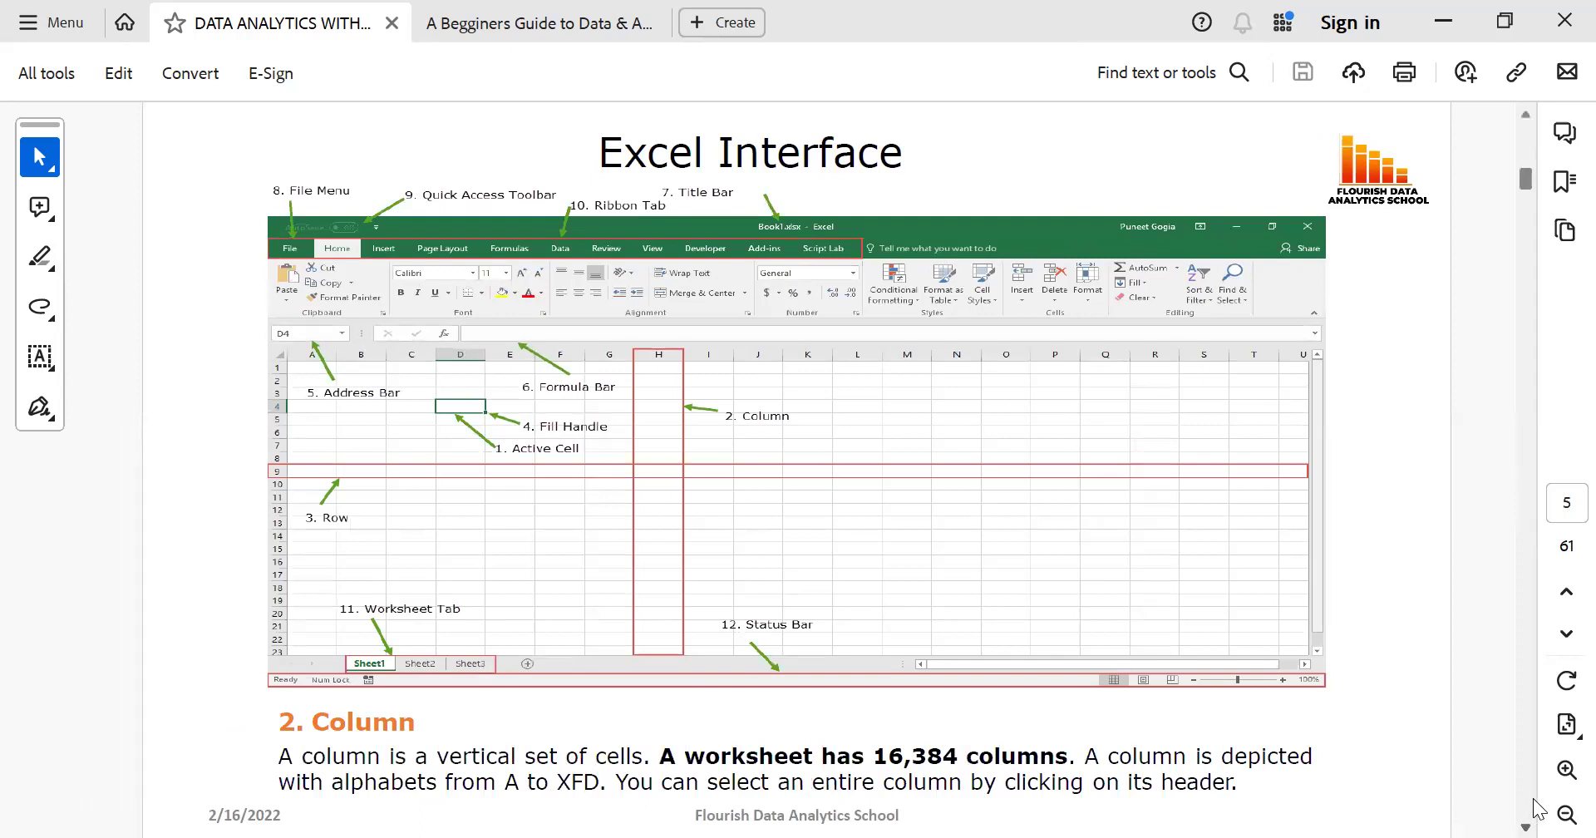
click(1566, 812)
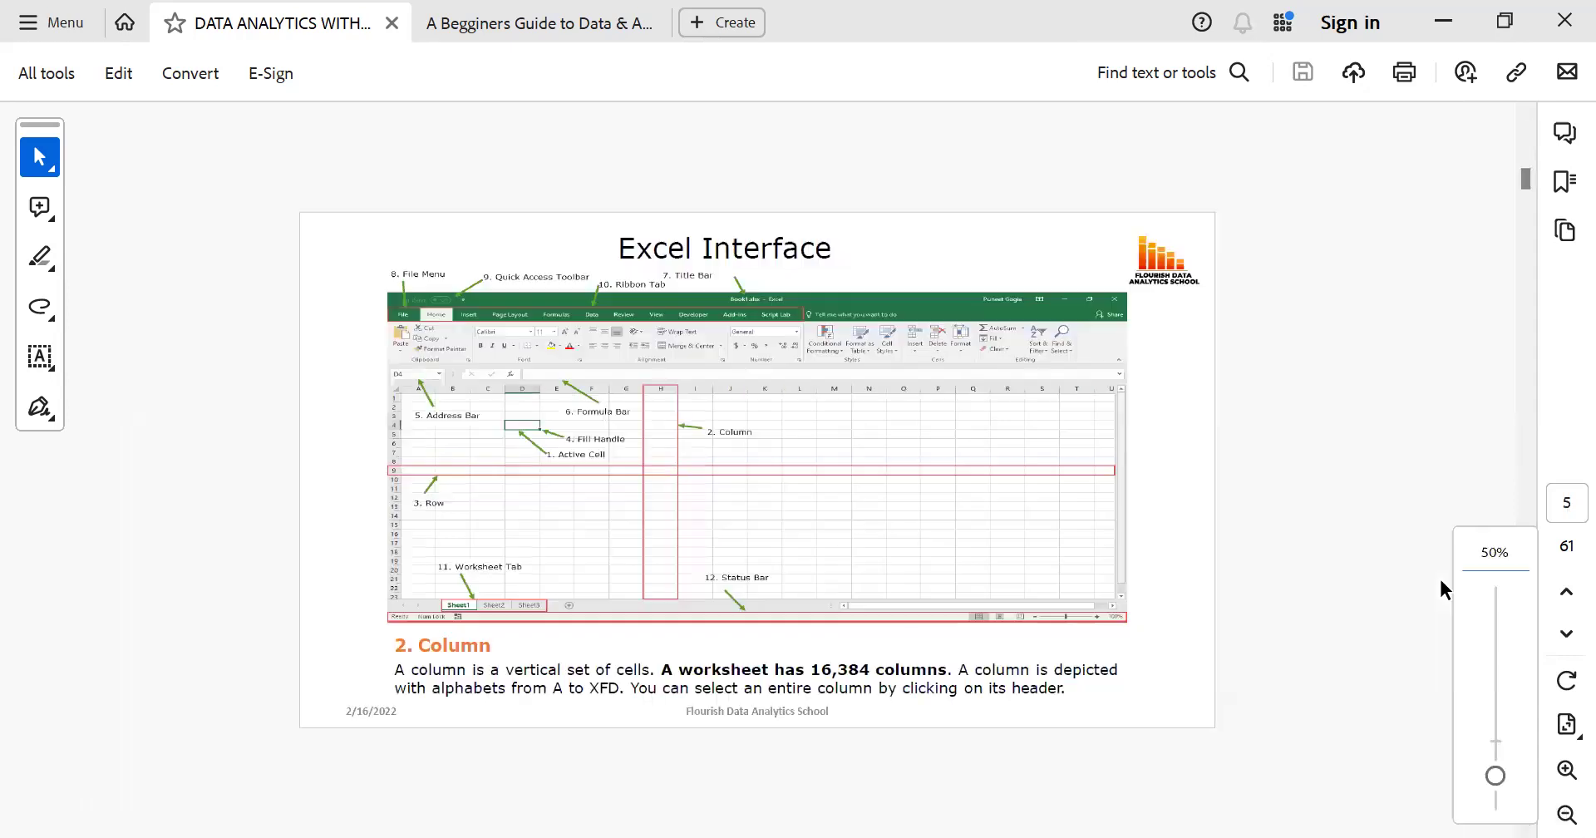
click(1564, 769)
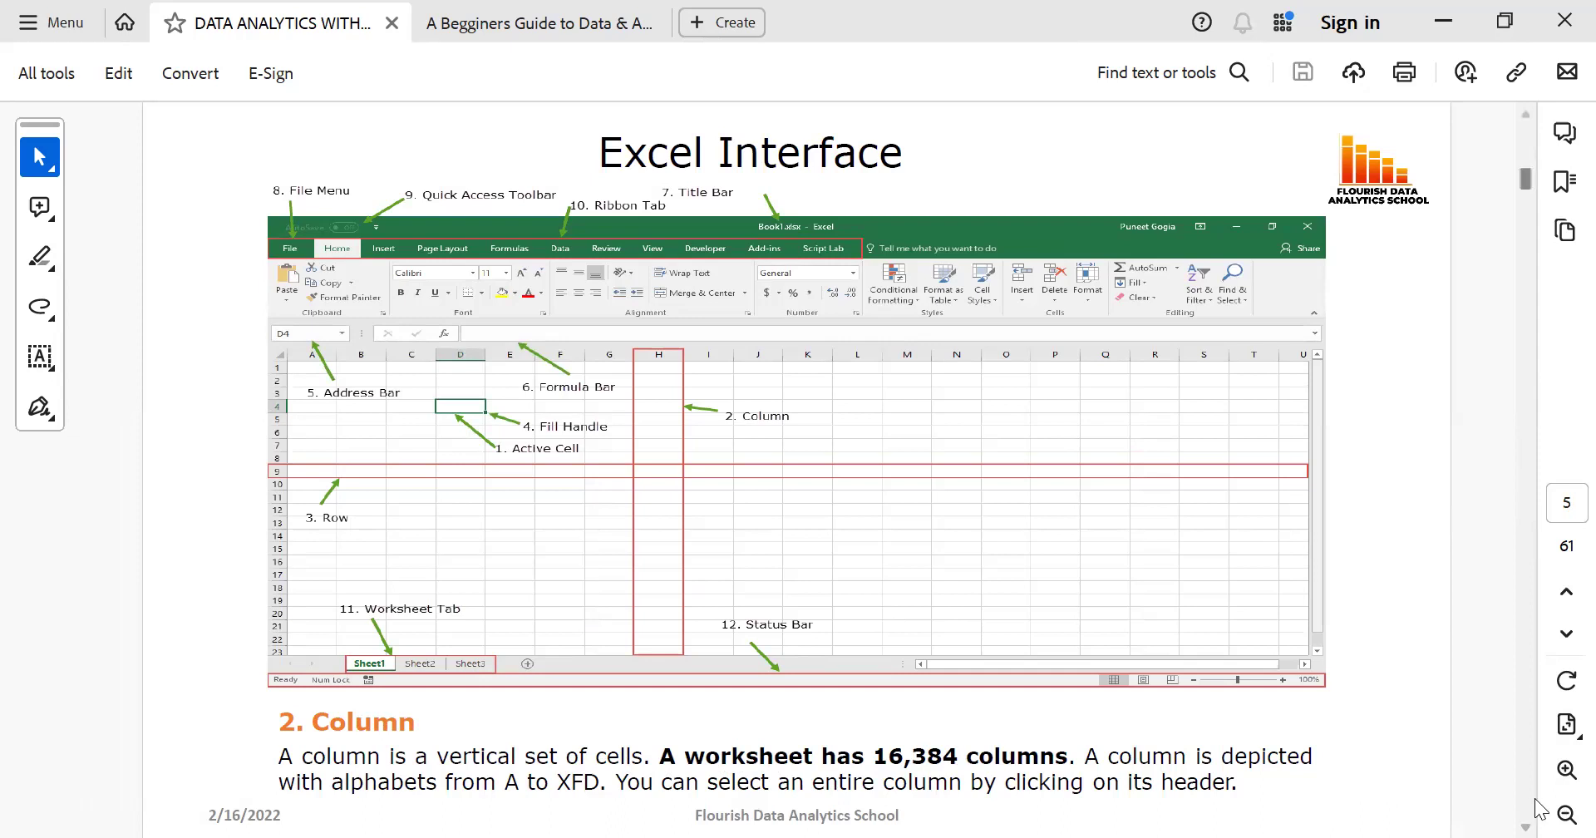
Page through slides 5–8, from Column to the Address Bar/Name Box explanation
scroll(1521, 803, down, 1)
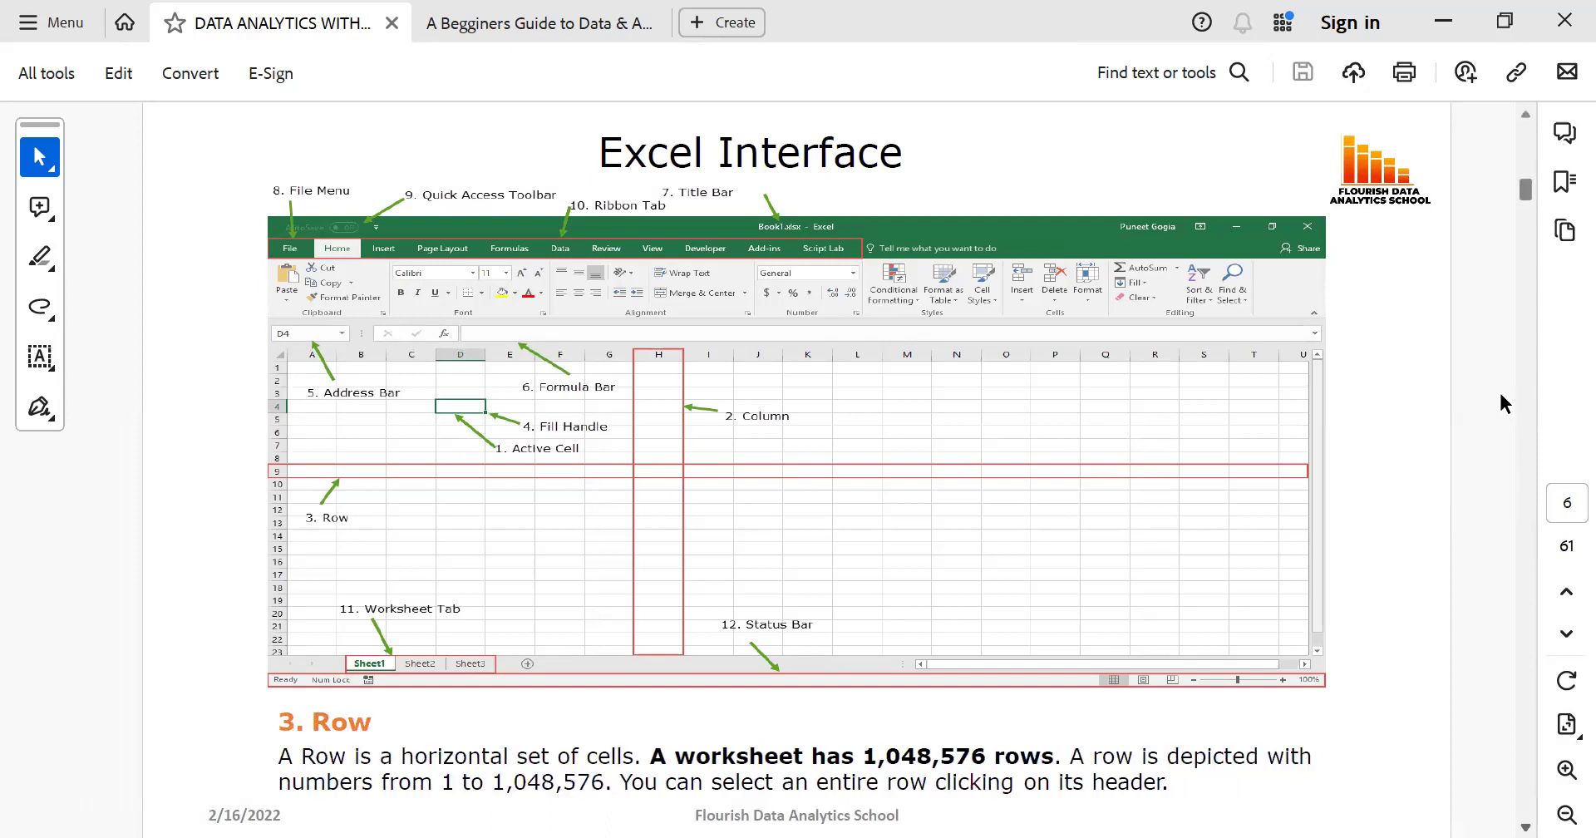
click(1526, 115)
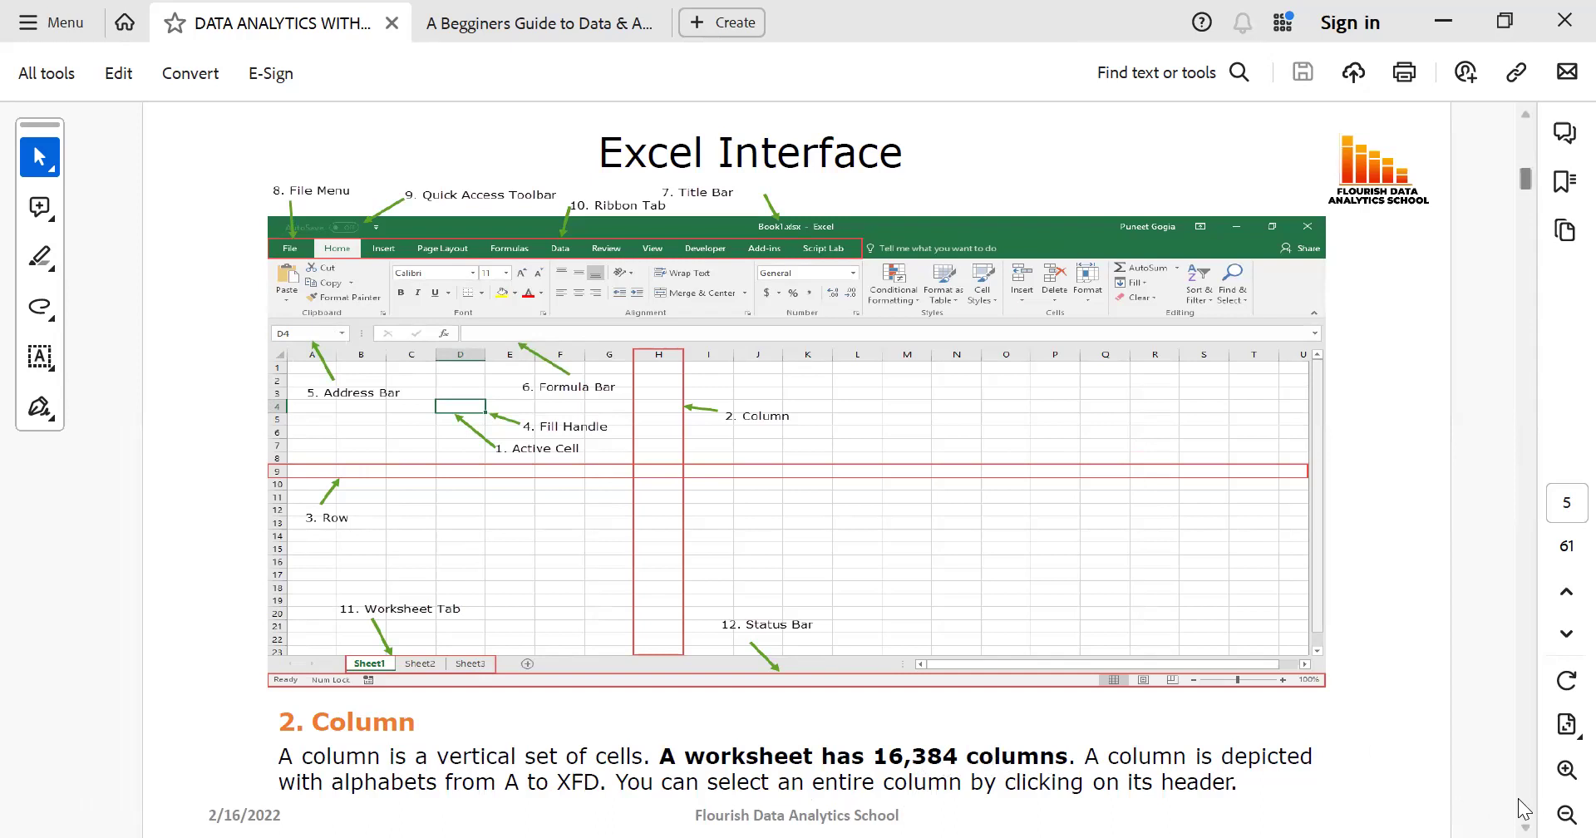
scroll(1521, 802, down, 2)
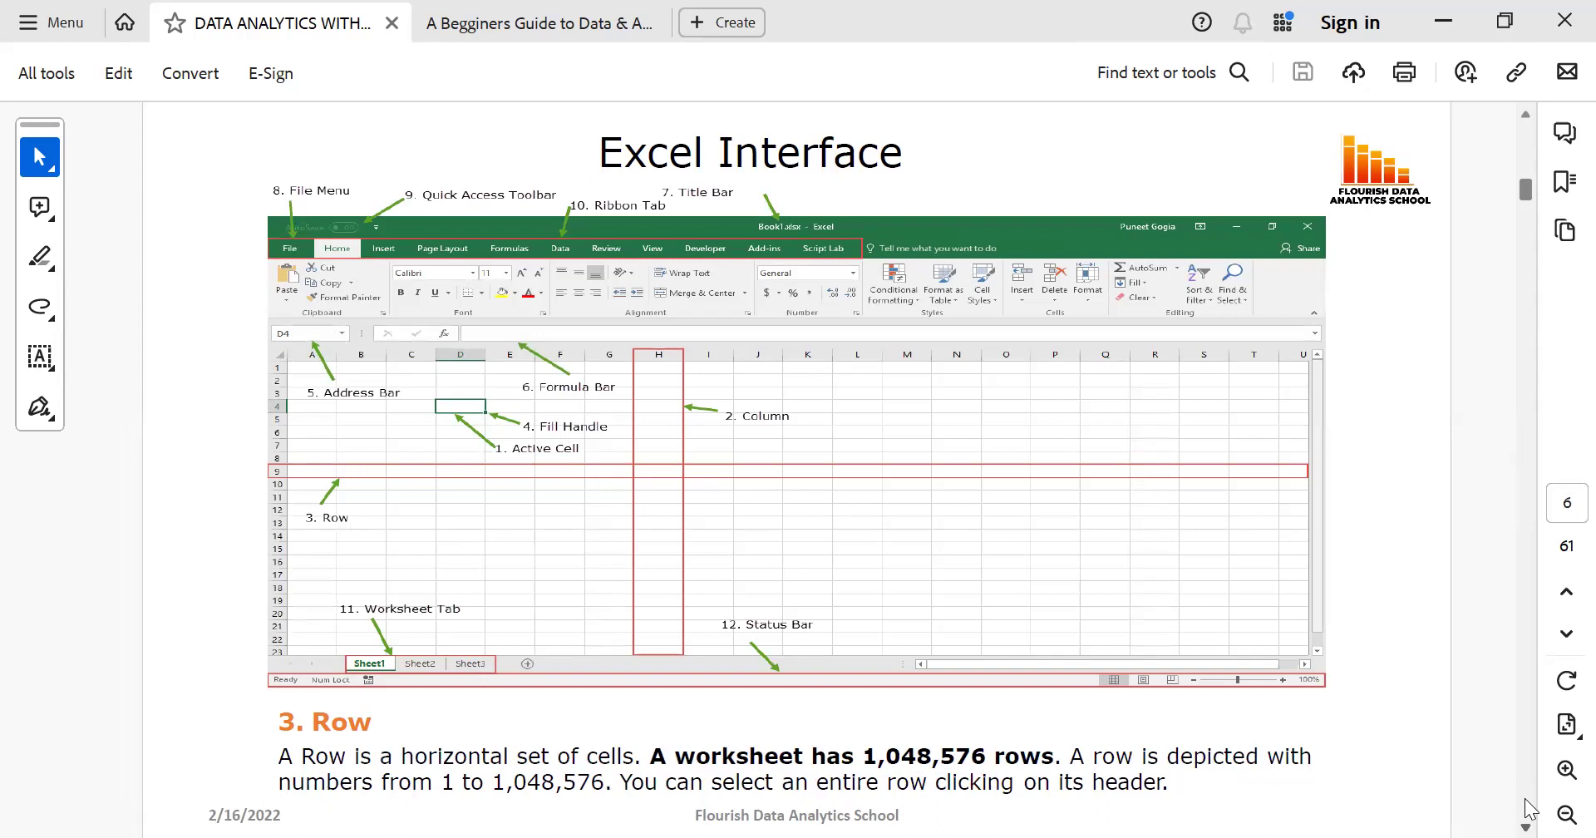
scroll(1526, 802, down, 1)
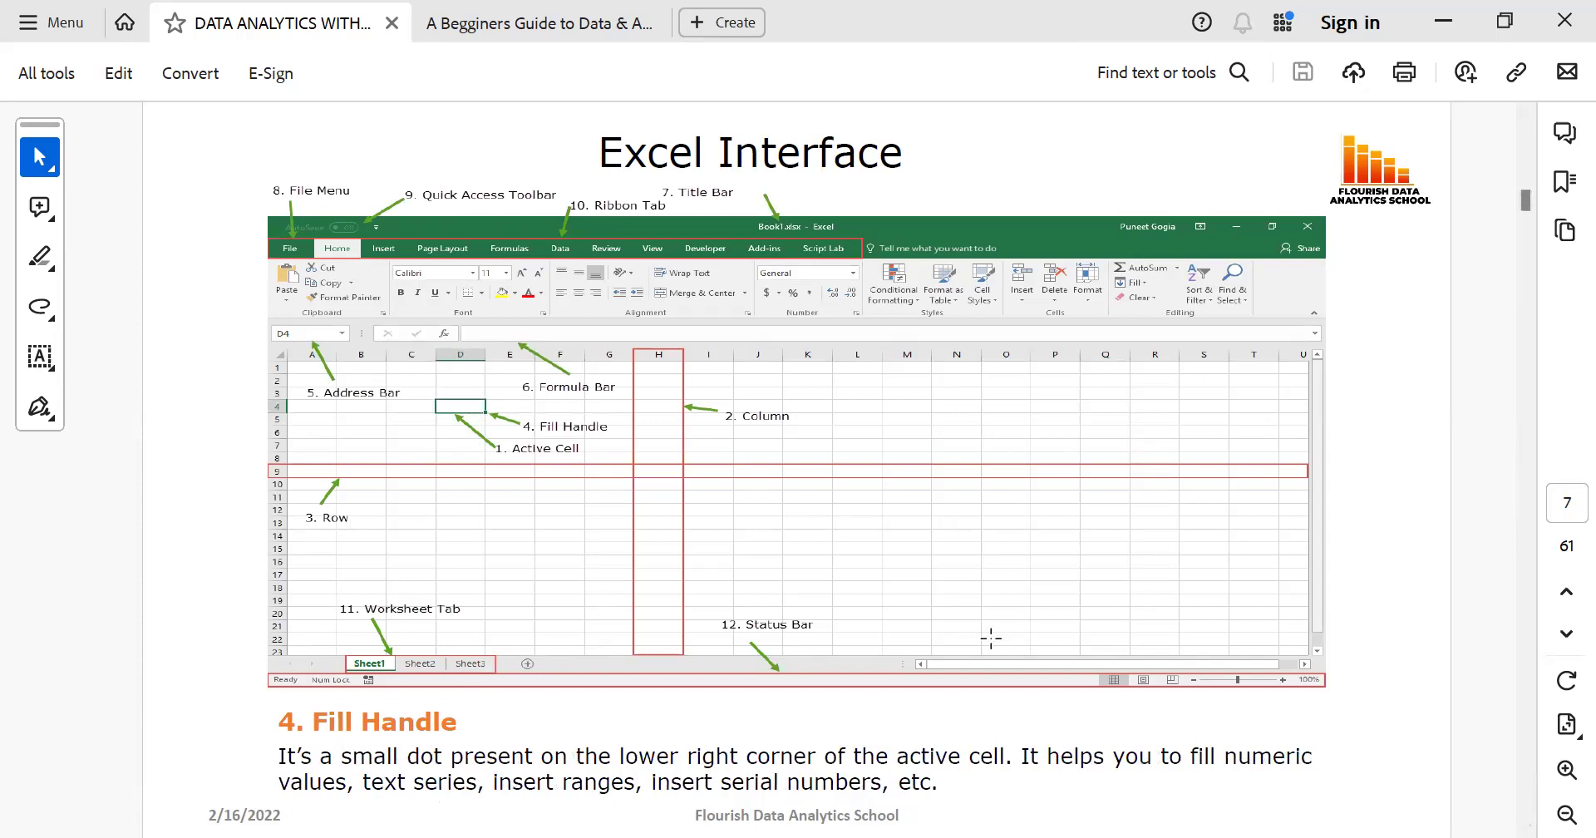
scroll(1528, 809, down, 1)
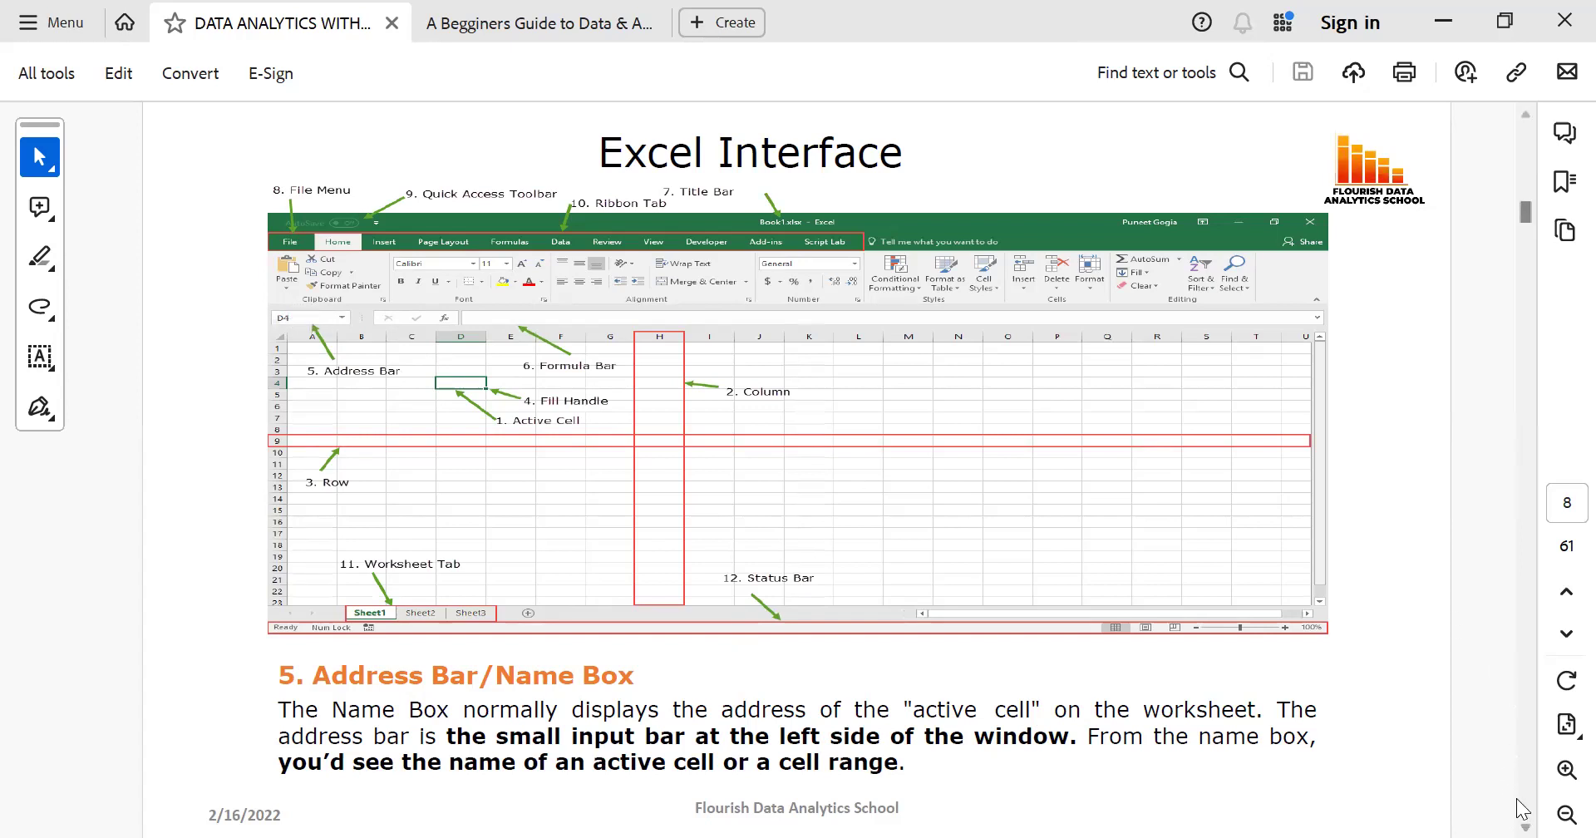
Scroll from page 8 past the Formula Bar slide toward the Title Bar slide
scroll(1524, 810, down, 2)
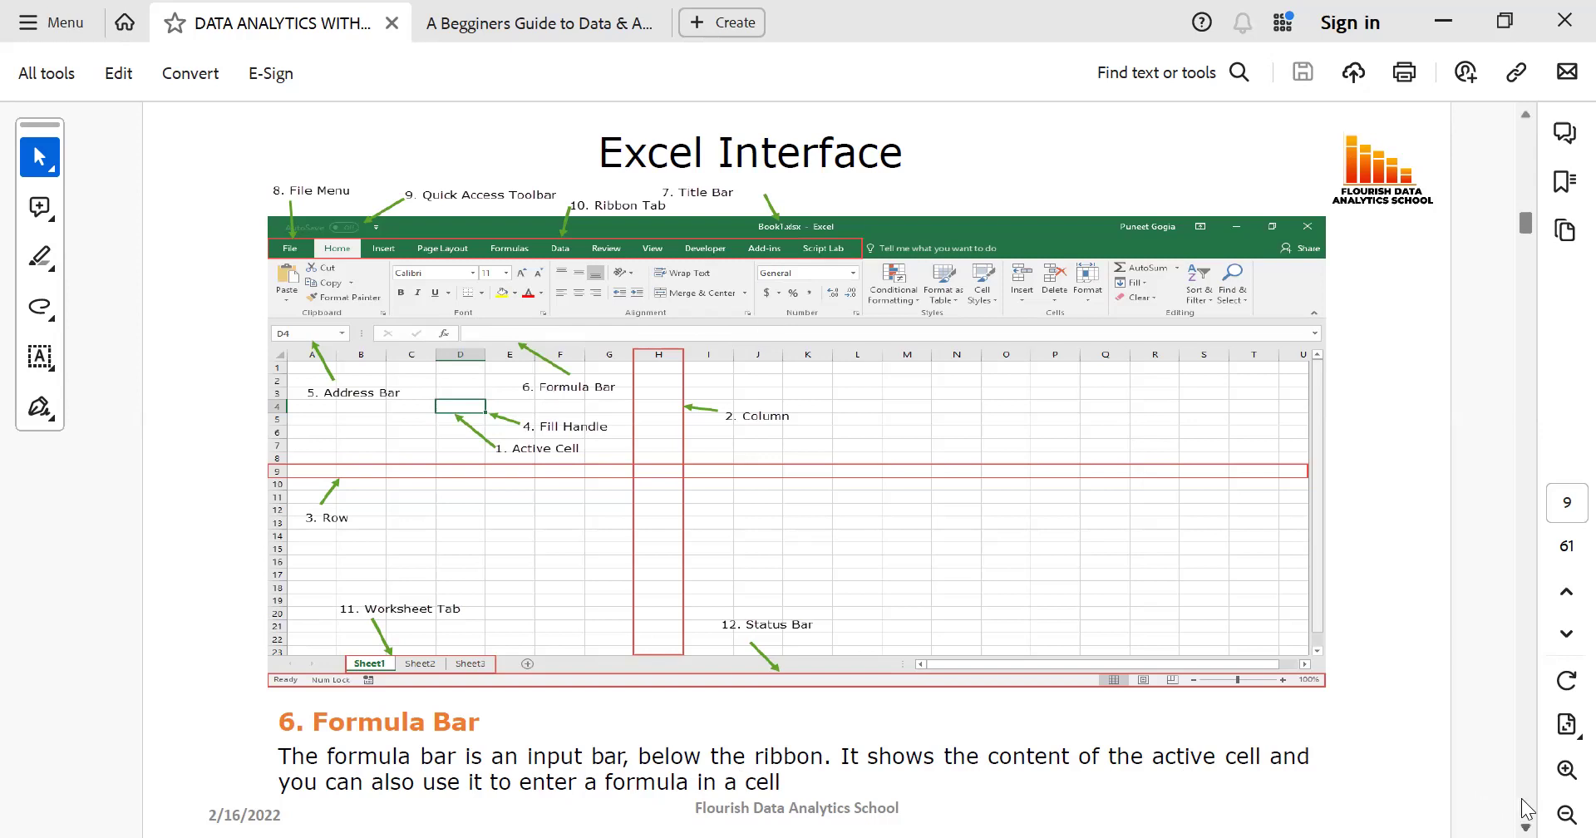
scroll(1524, 808, down, 1)
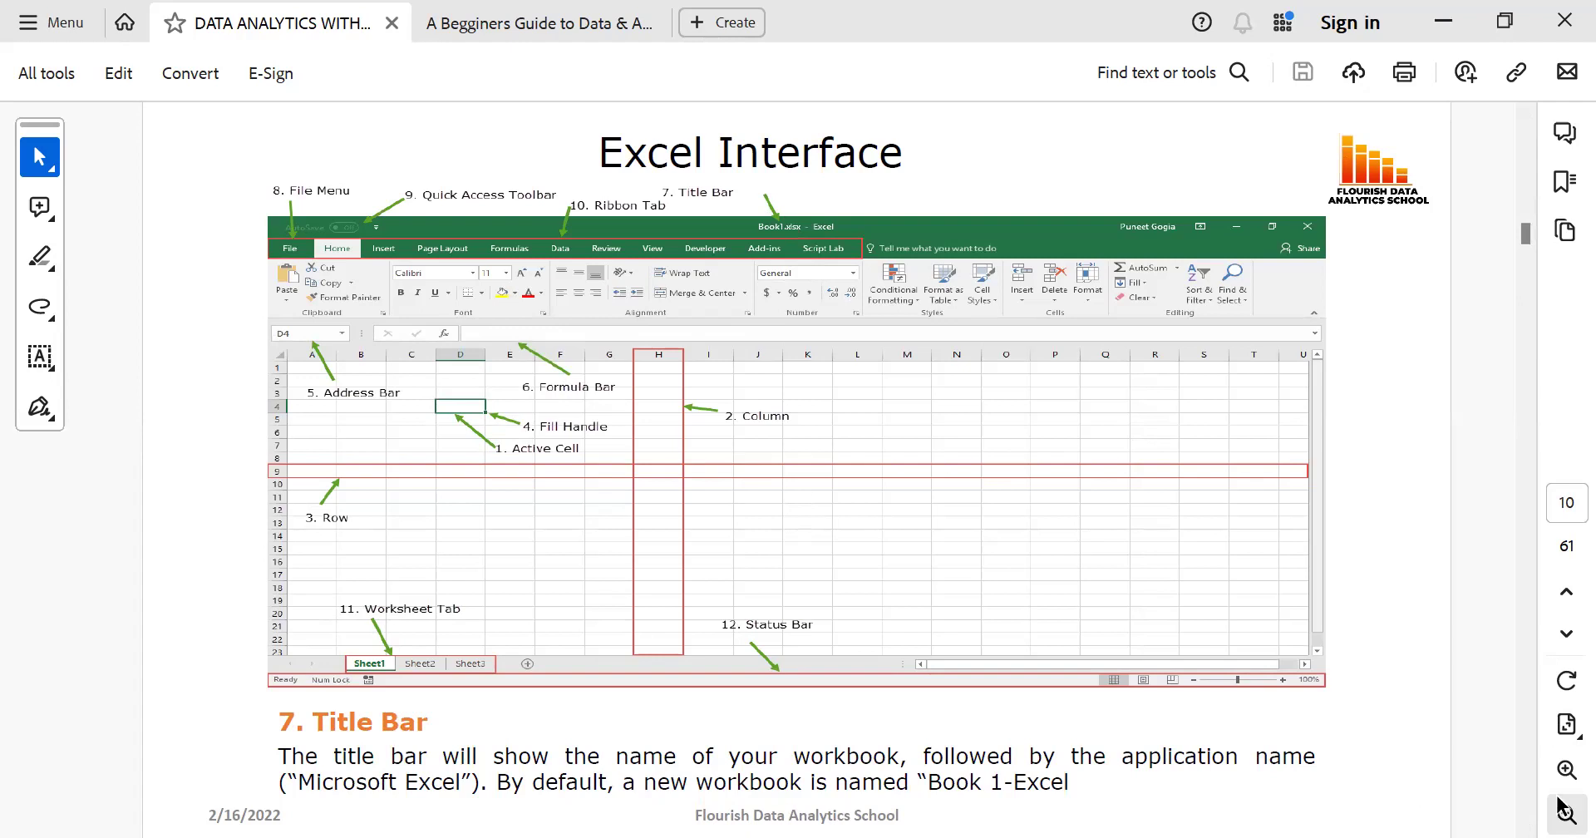
Zoom in twice on the pictured title bar, then return to 71.5% zoom
click(1562, 770)
click(1562, 769)
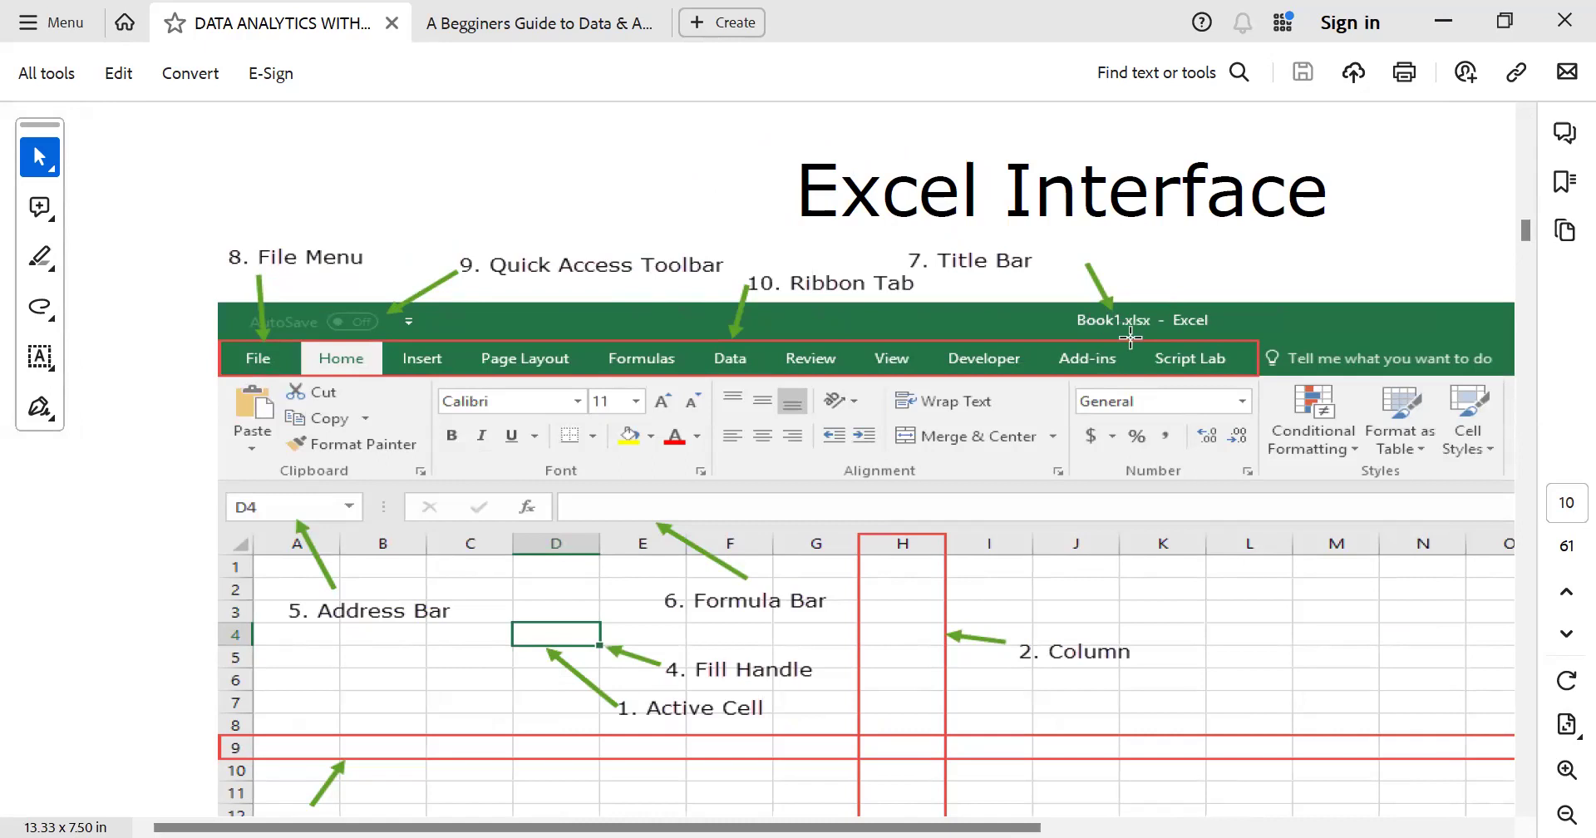
click(1562, 811)
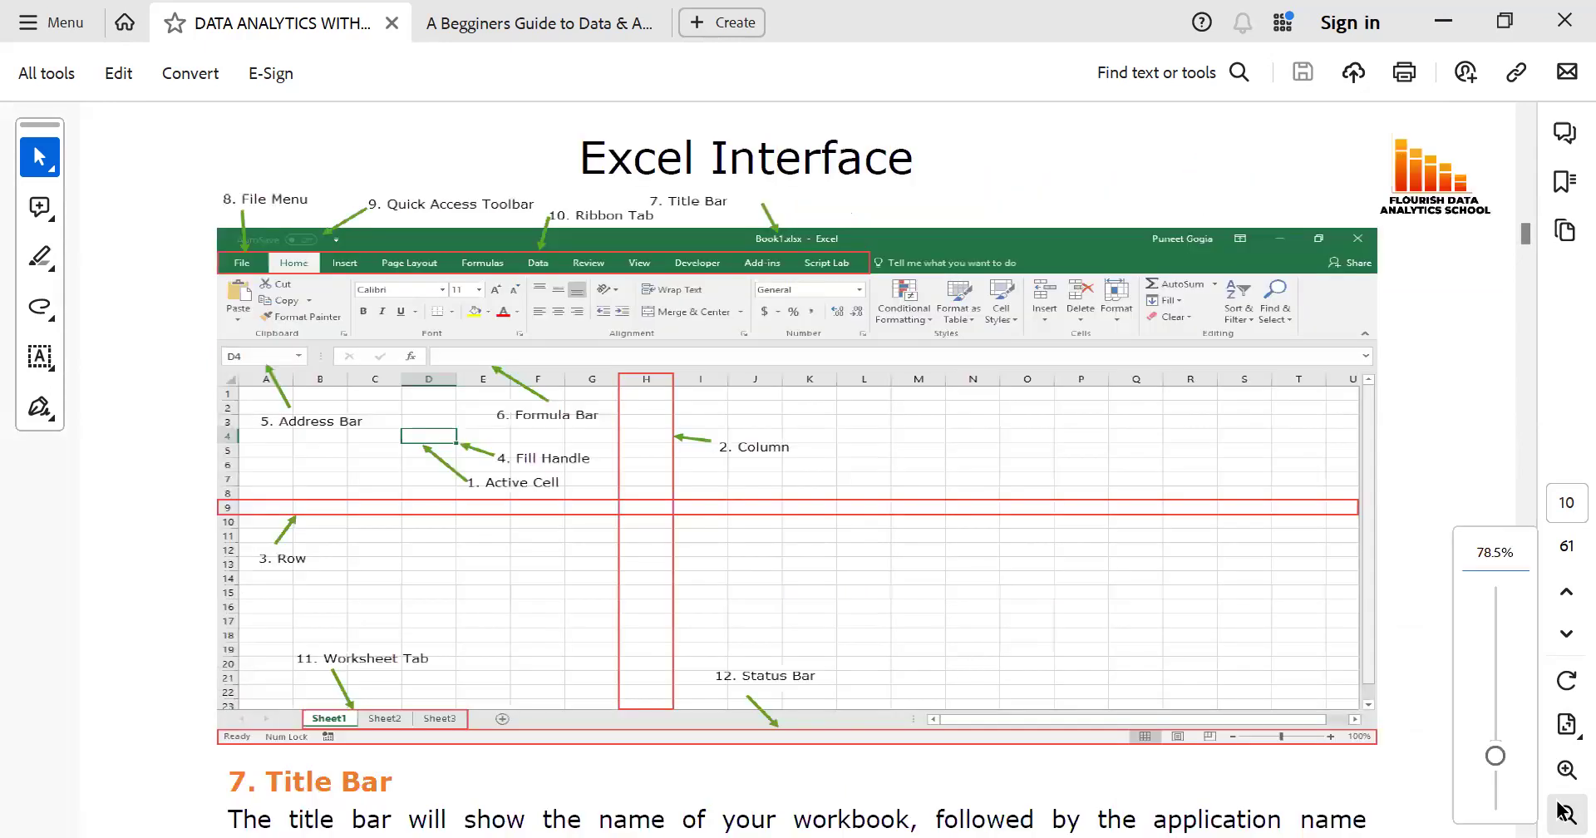
click(1562, 811)
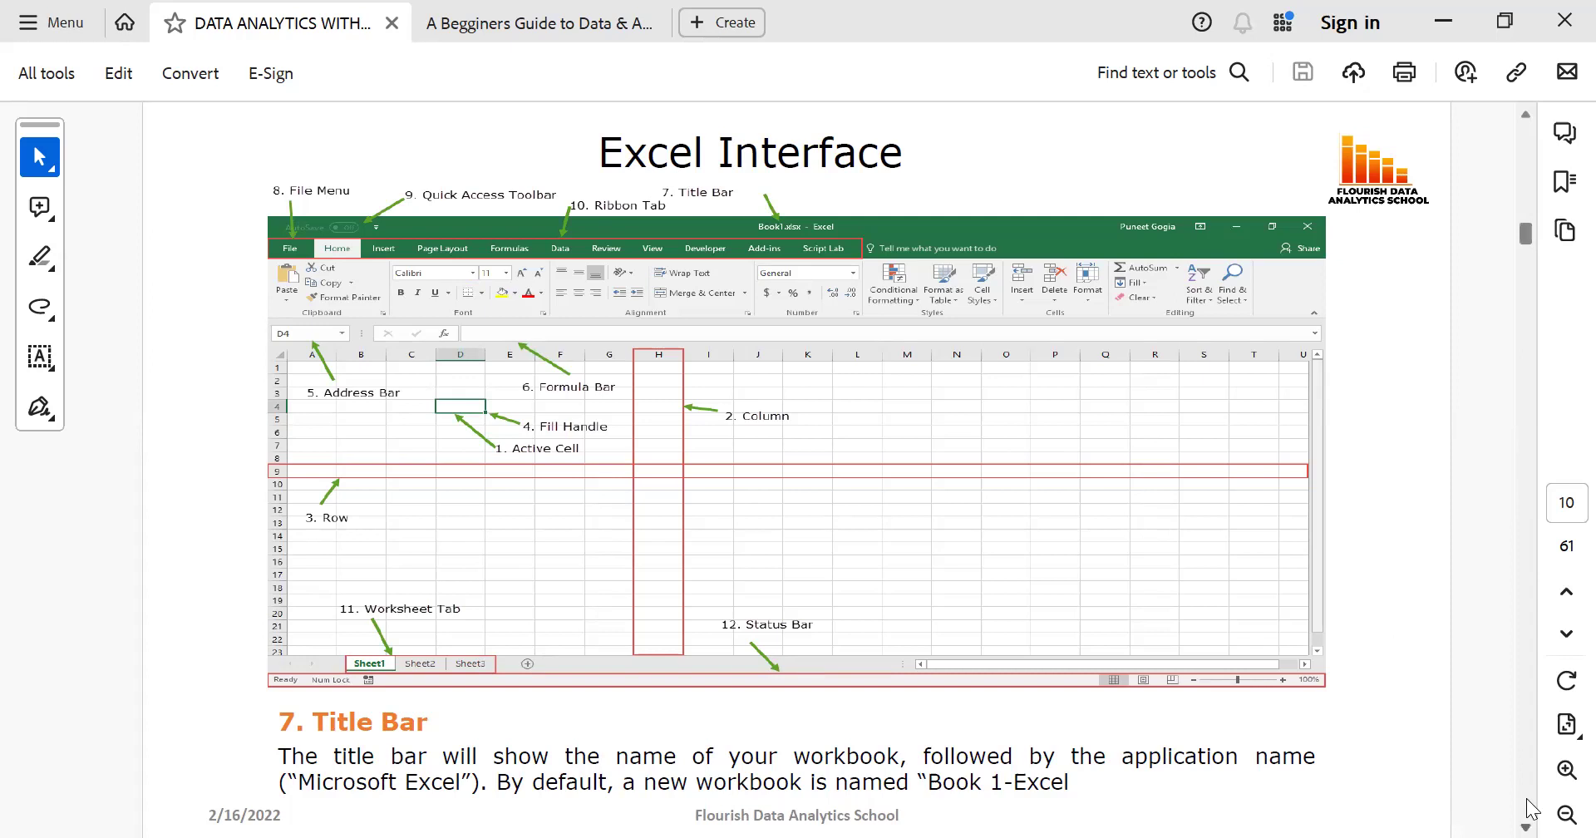
Advance past the Ribbon Bar slide to the Worksheet Tab slide on page 14
scroll(1527, 806, down, 2)
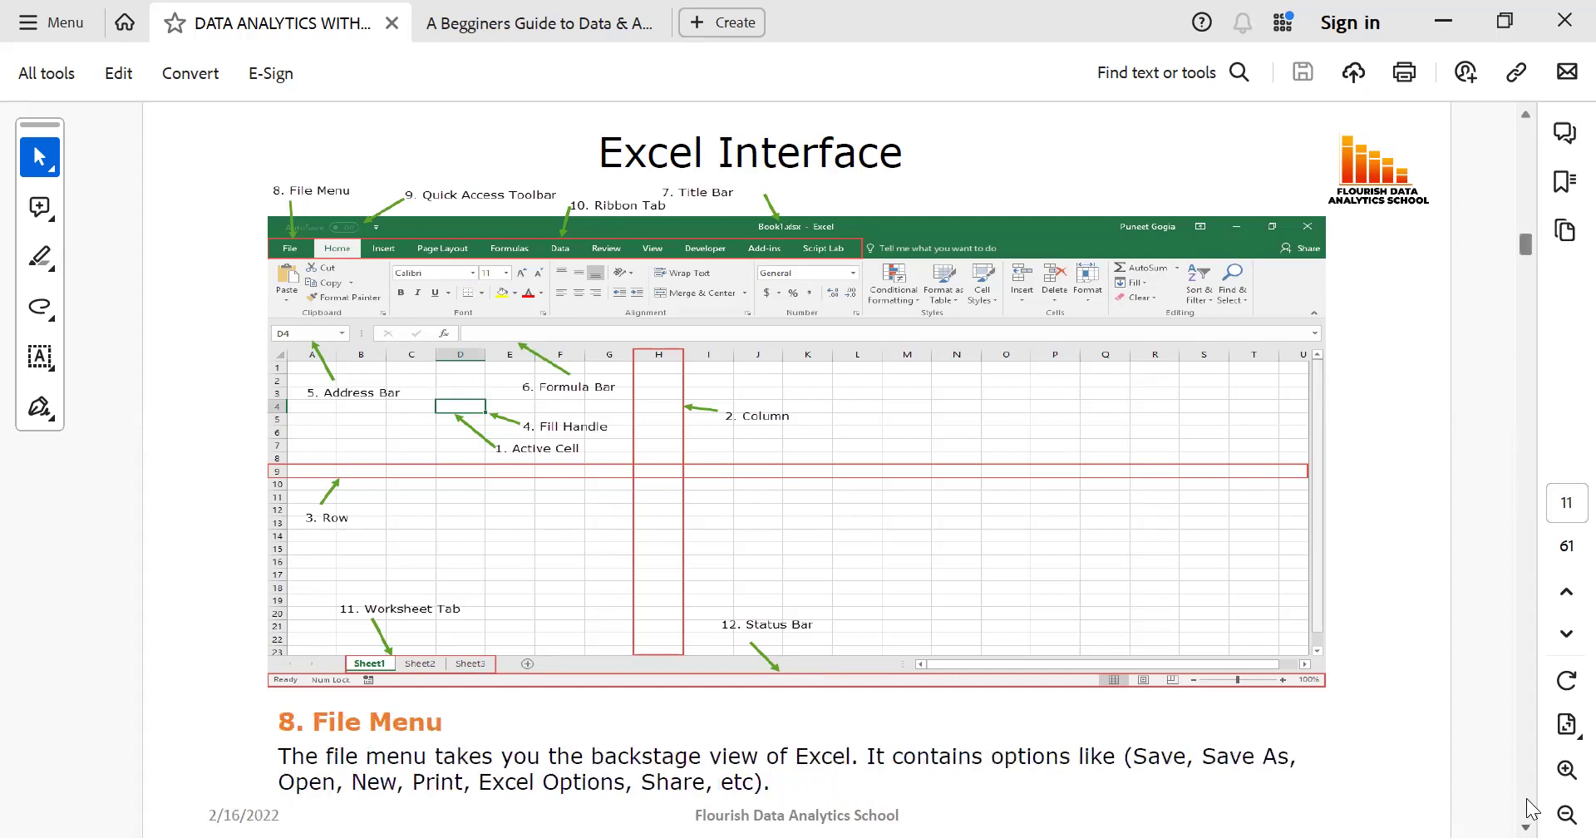
scroll(1528, 807, down, 2)
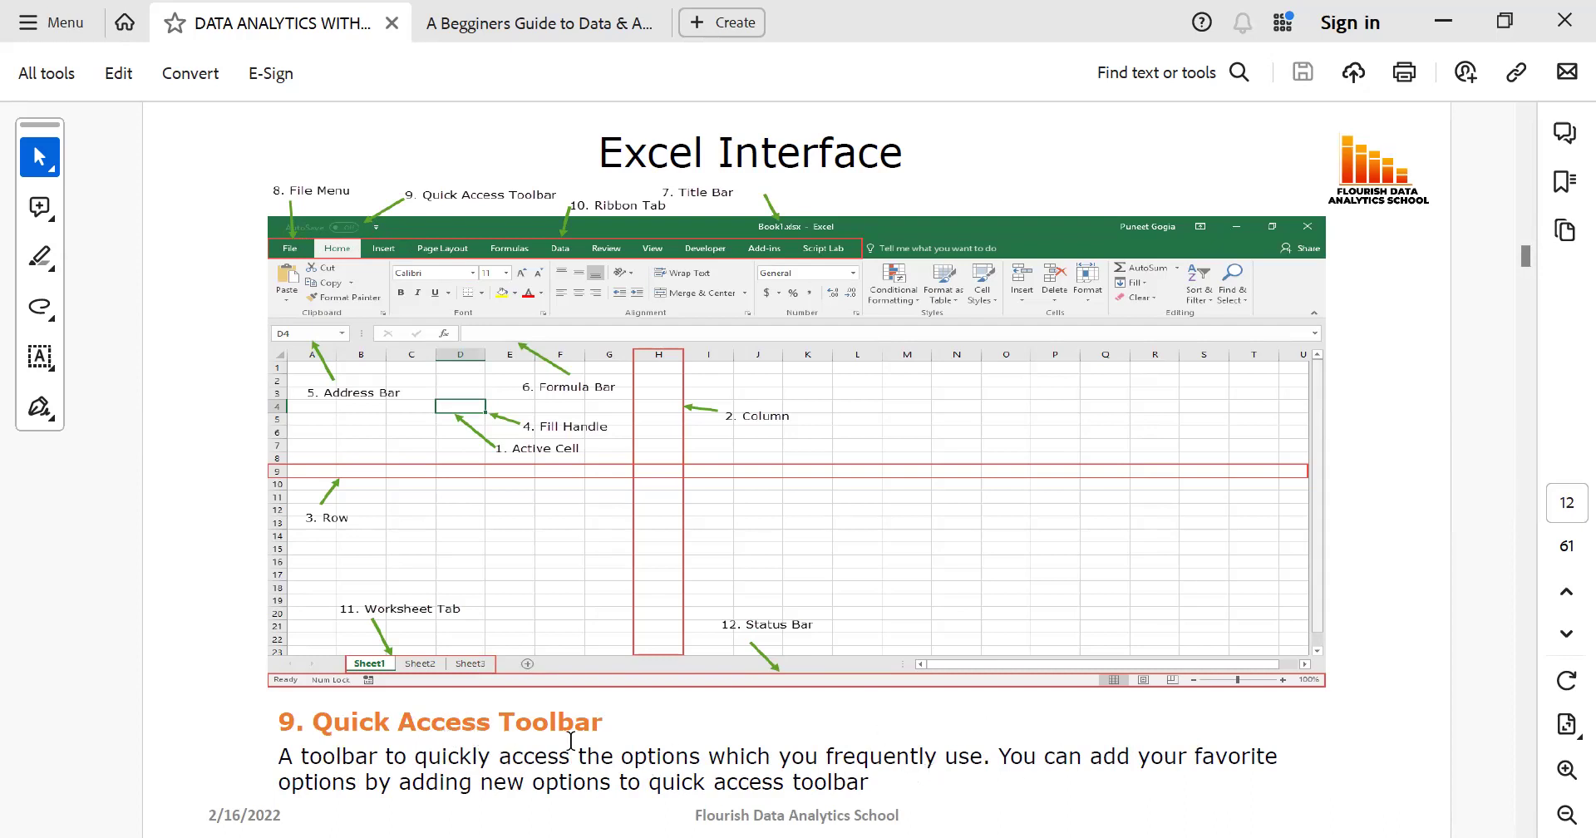
click(1526, 808)
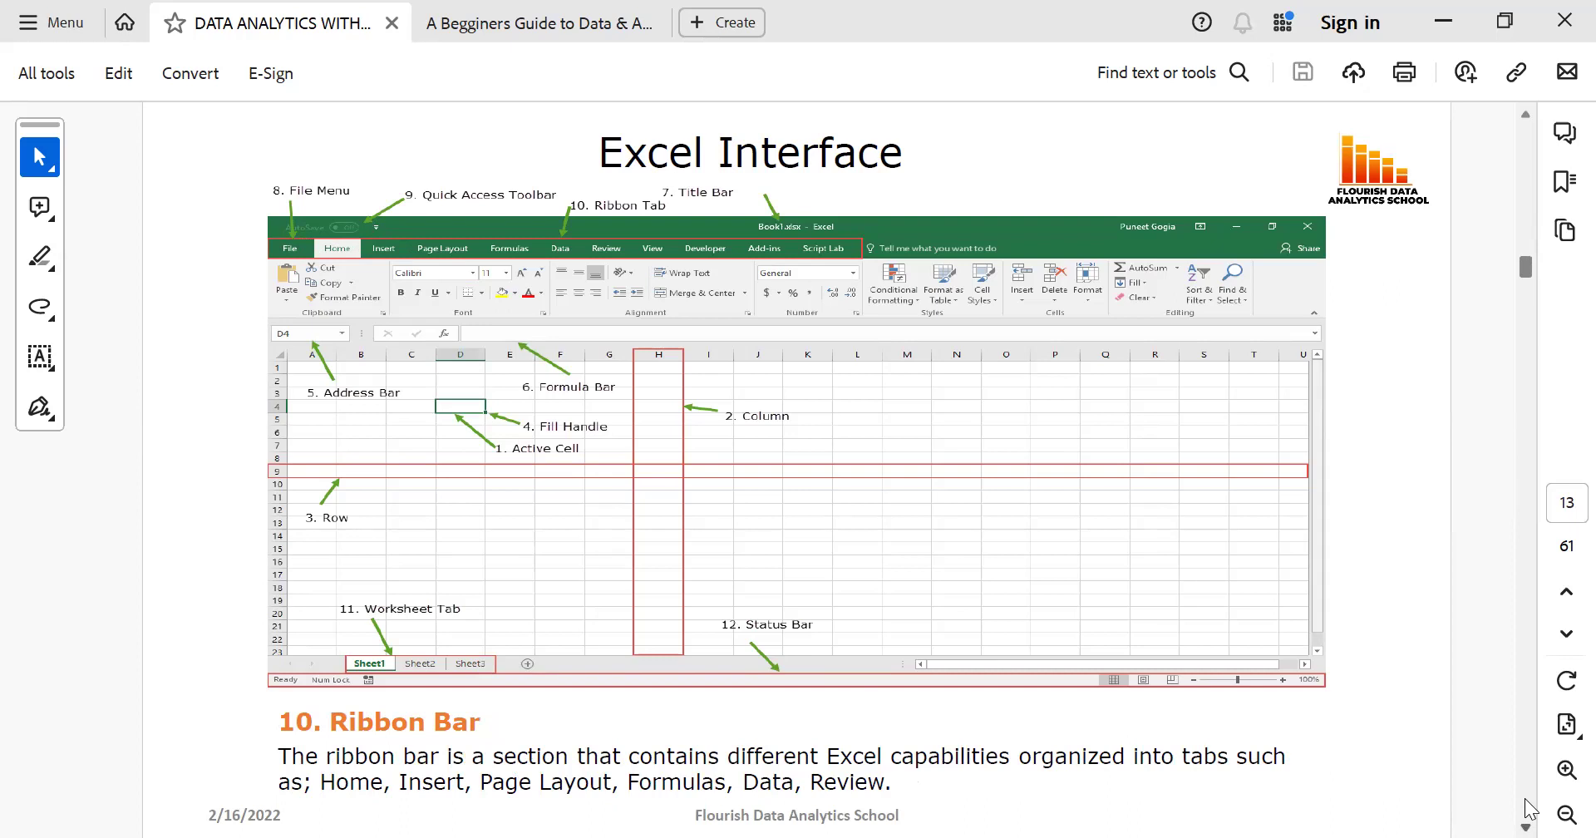
click(1526, 809)
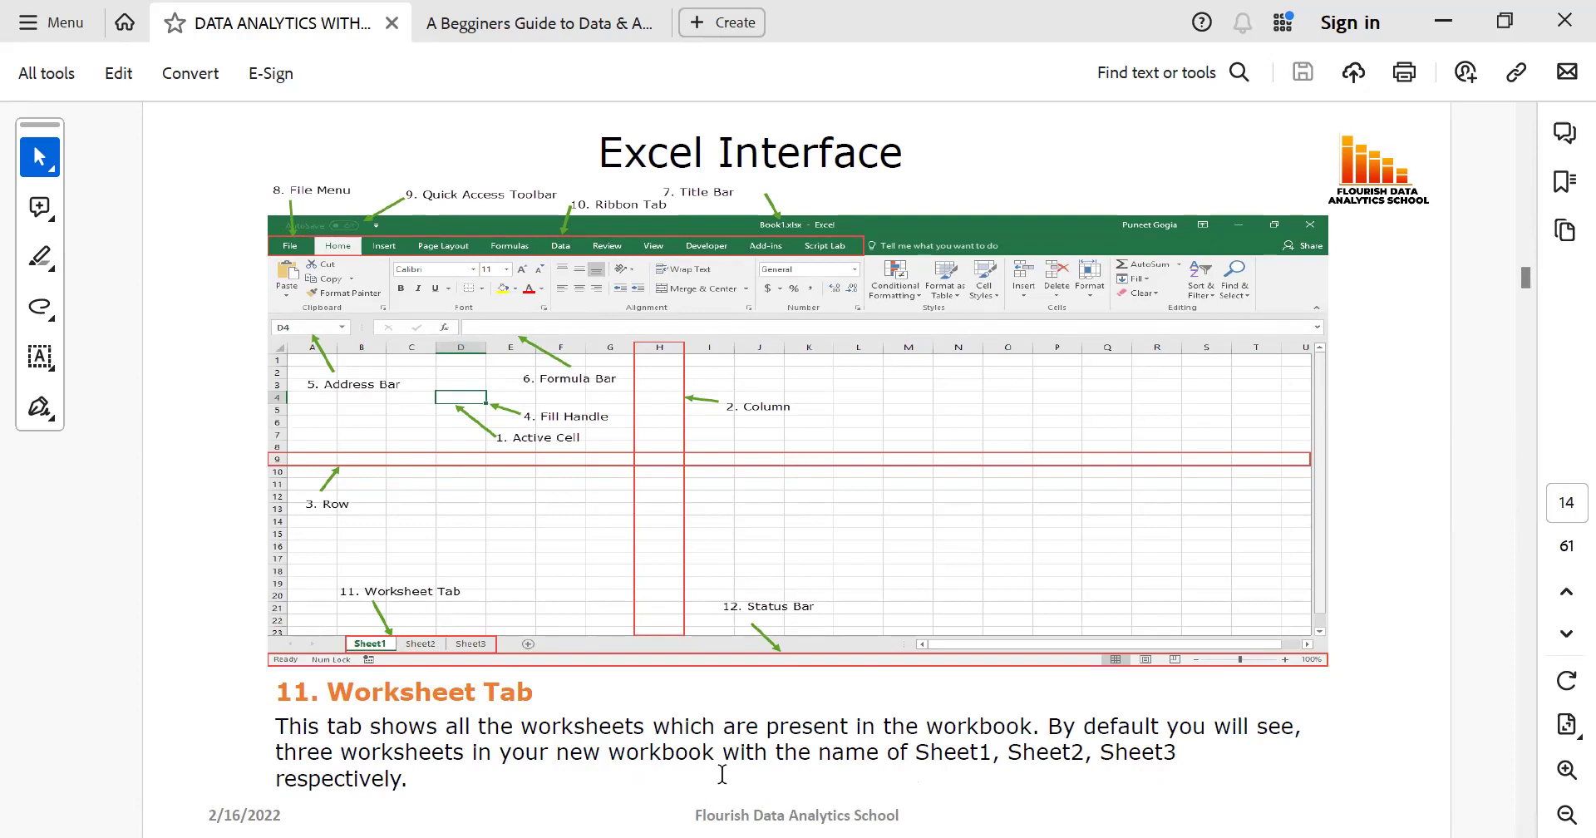
Select the Sheet1, Sheet2 and Sheet3 tab names in the pictured worksheet tabs
double_click(373, 645)
double_click(418, 644)
double_click(472, 644)
Scroll from page 14 past the Status Tab slide toward the Data Entry slide
scroll(1533, 808, down, 2)
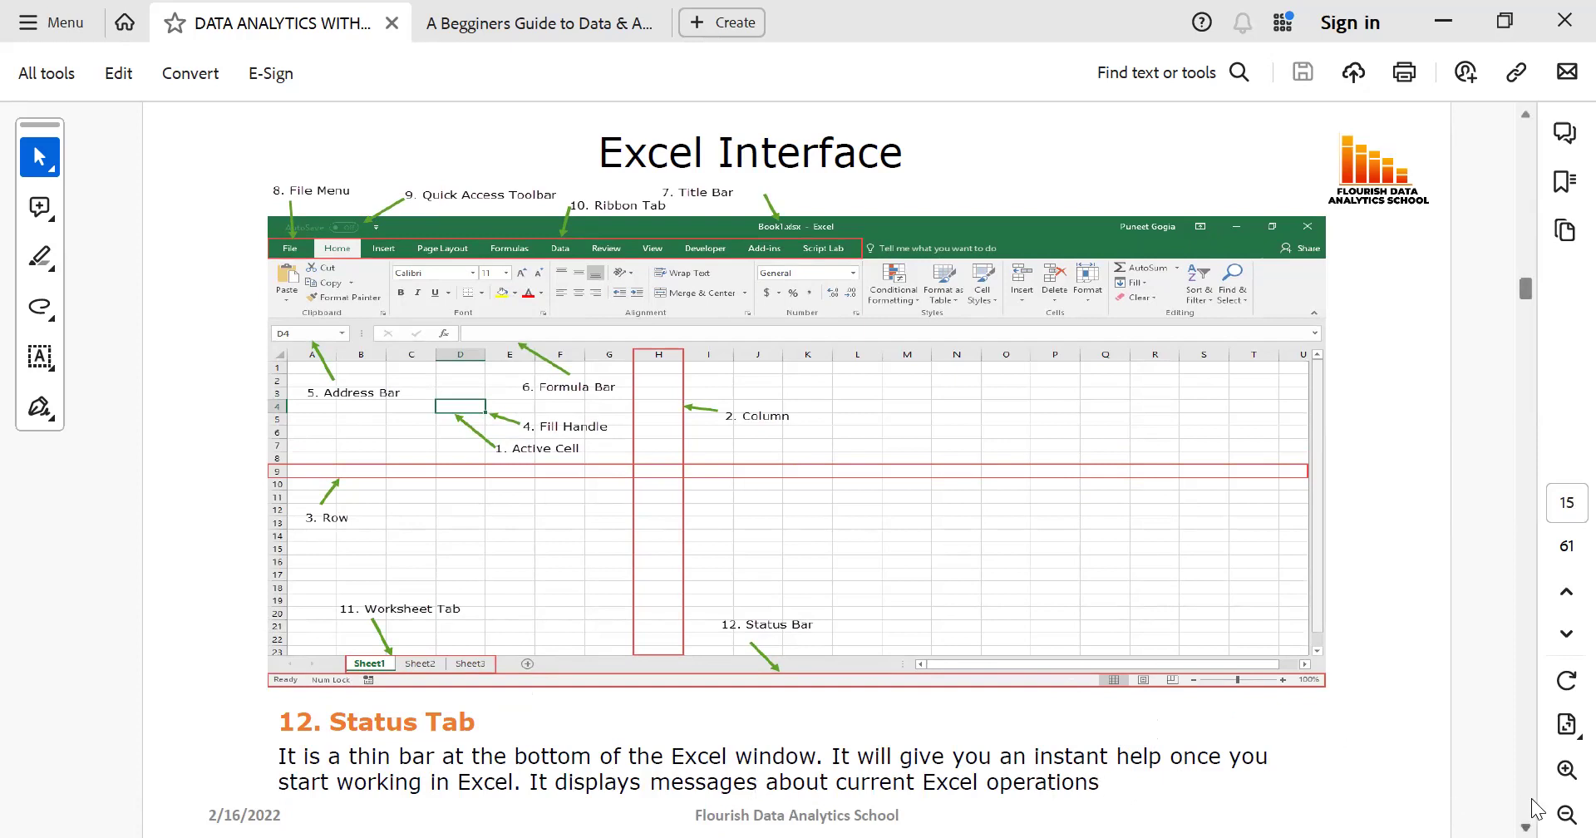
scroll(1534, 804, down, 2)
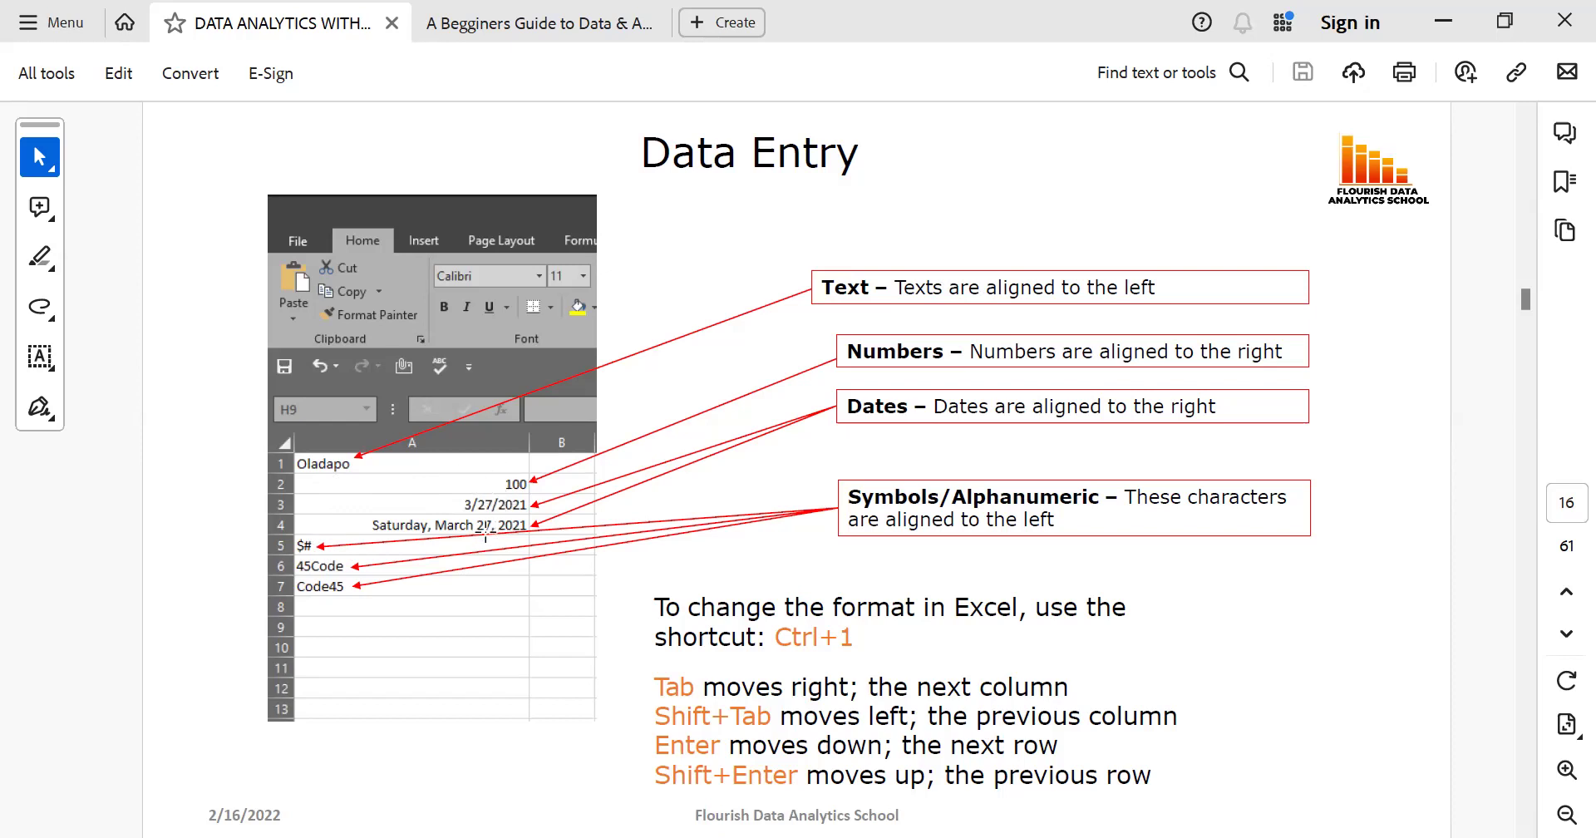
Advance one page toward the Shortcuts in Excel slide
click(1528, 800)
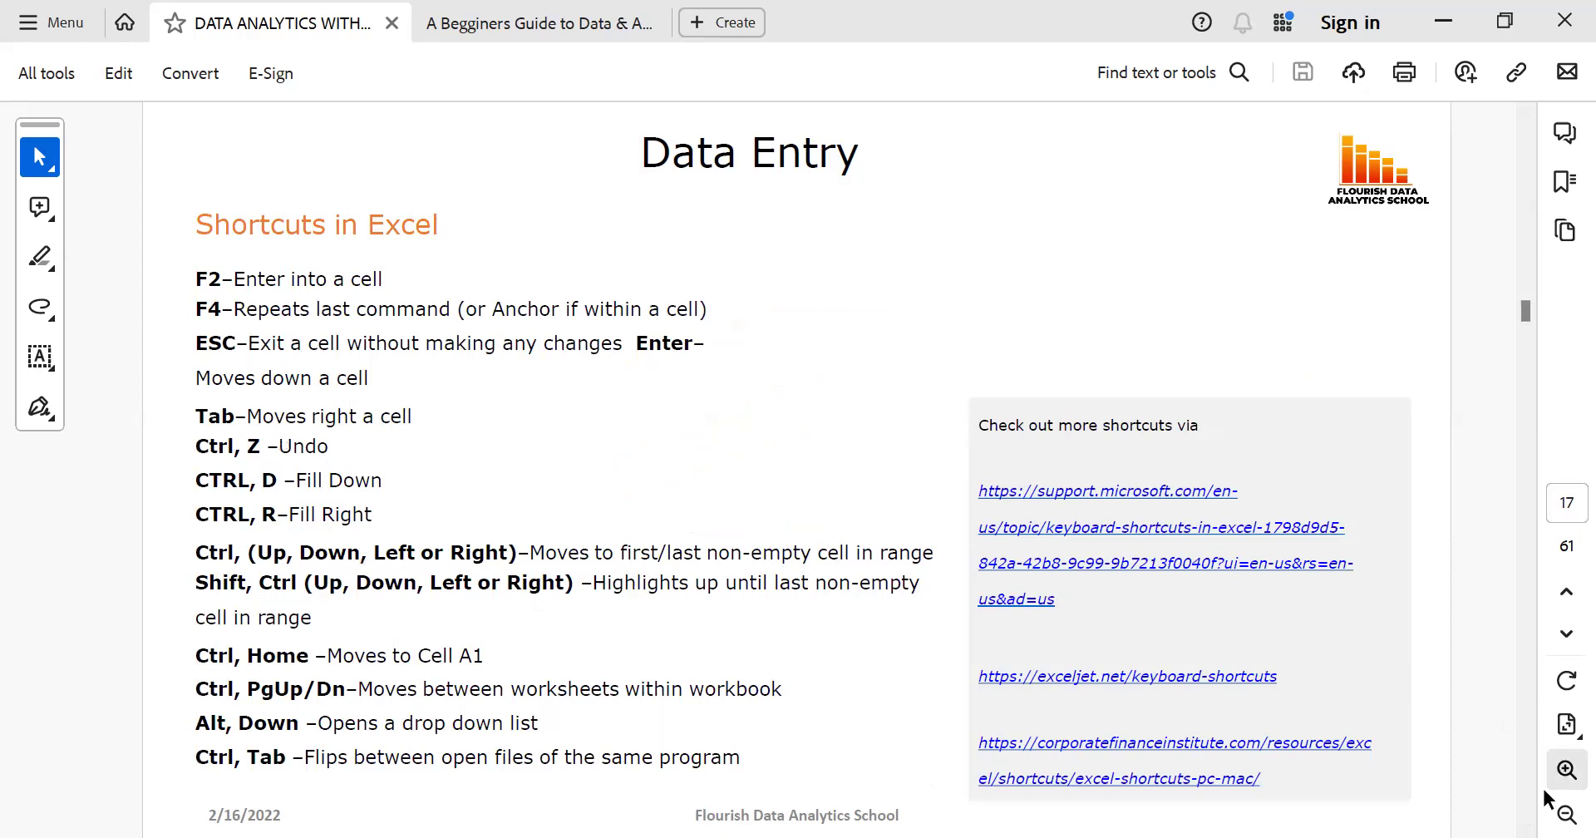
Scroll past the Acrobat Paste Special slide to bring up the empty Excel Book1 workbook
scroll(1526, 799, down, 2)
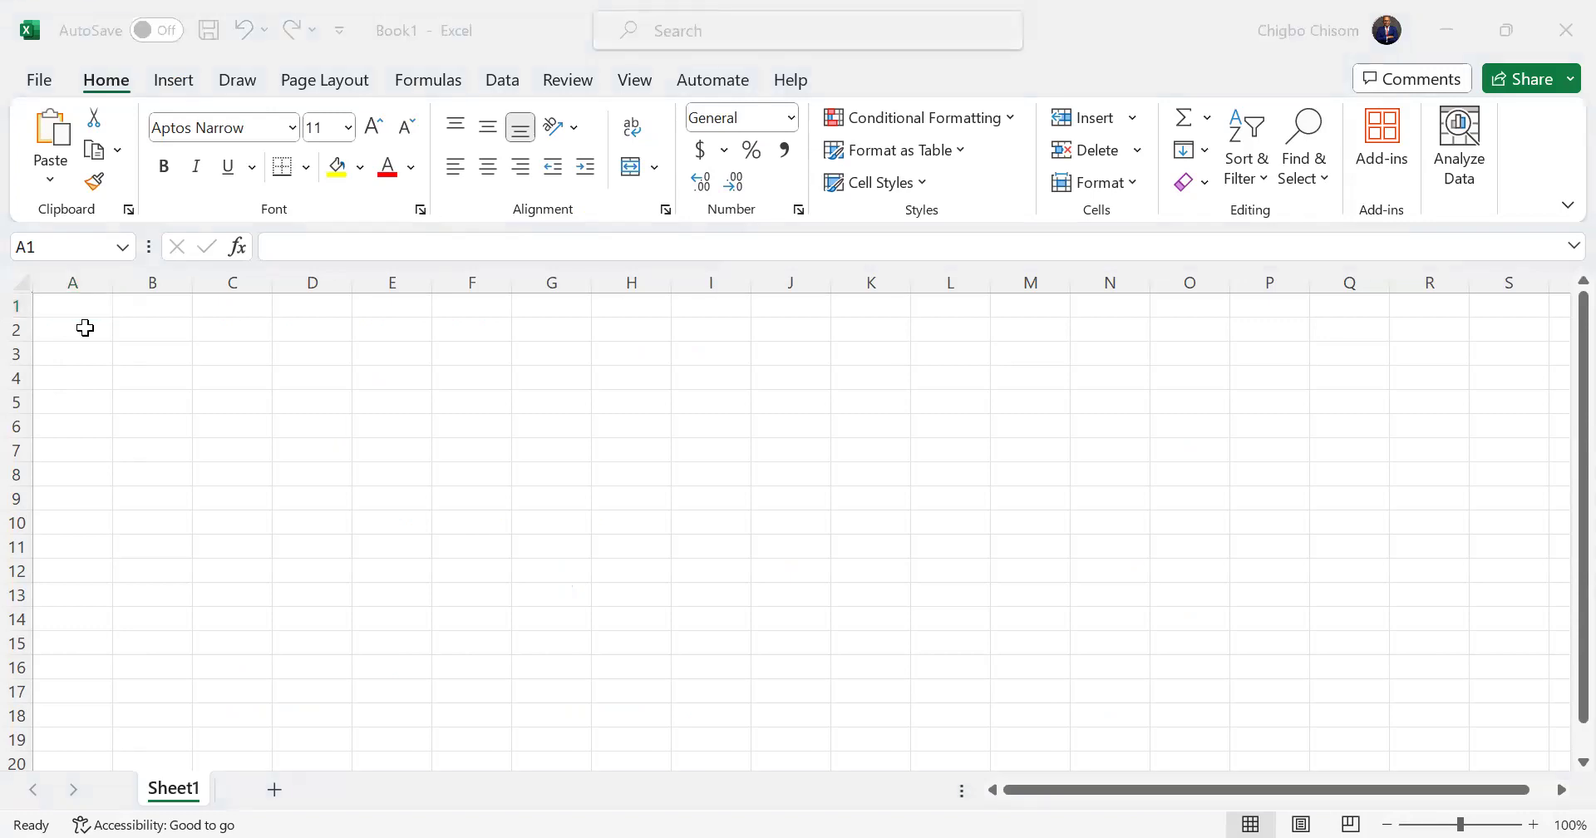
click(98, 308)
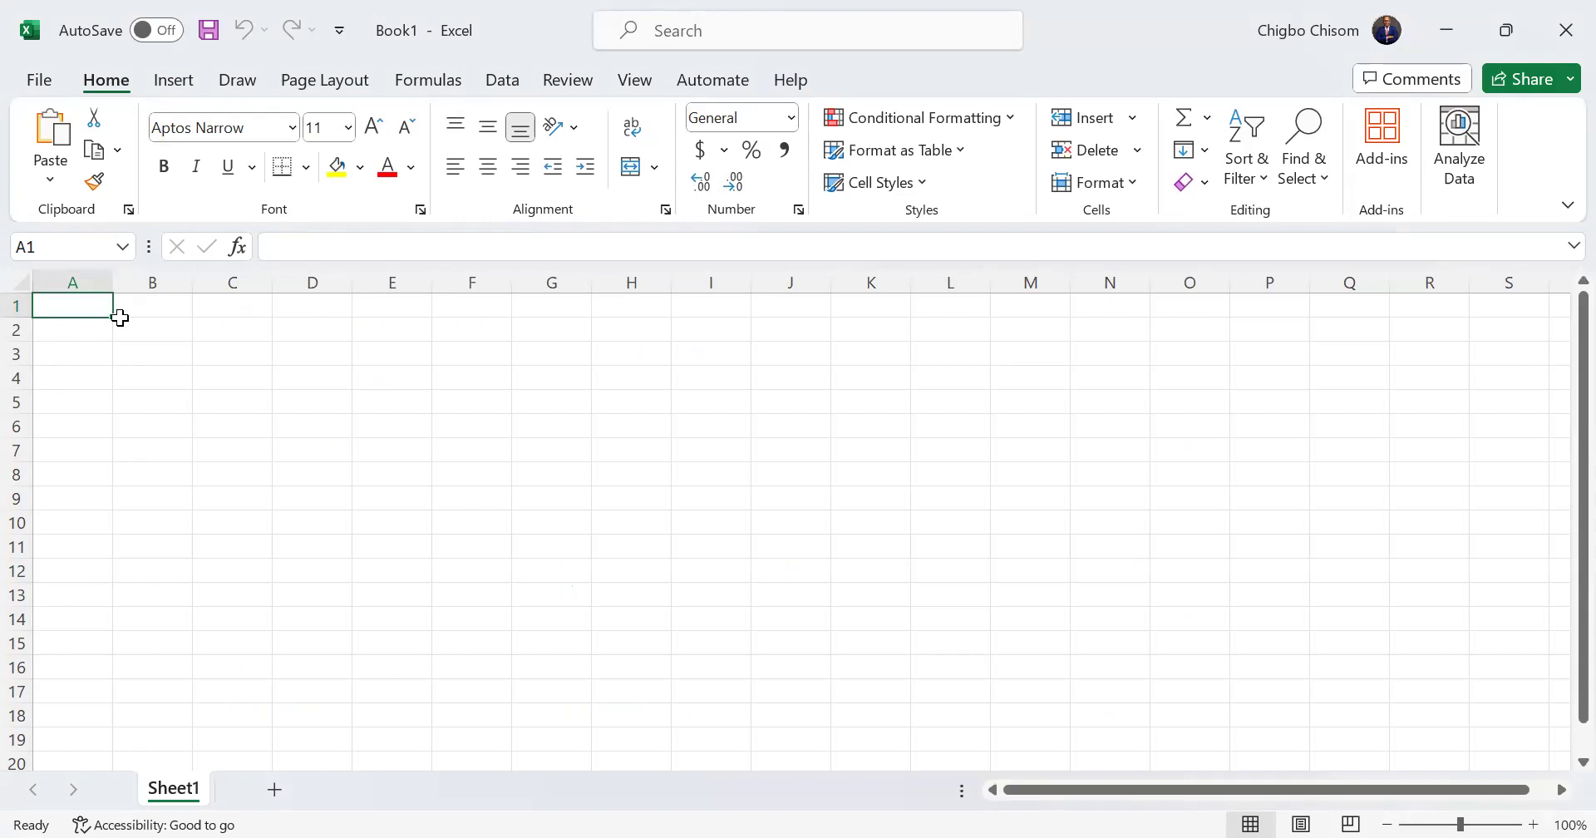
click(143, 329)
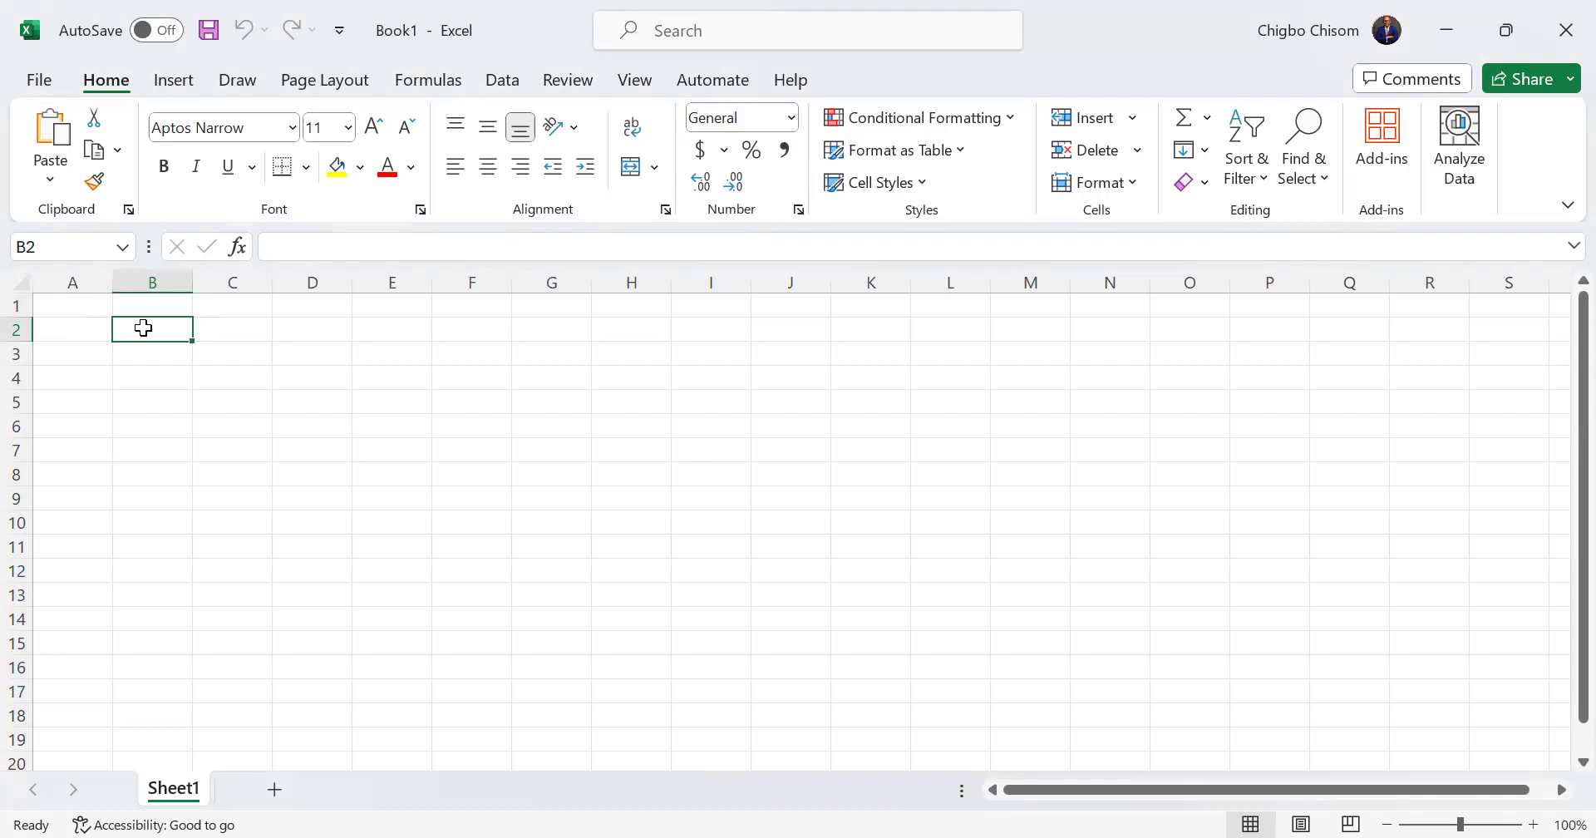
drag(192, 341, 207, 652)
key(ctrl+z)
Enter January in C2 and fill the month series down column C to row 18
click(217, 334)
text(January)
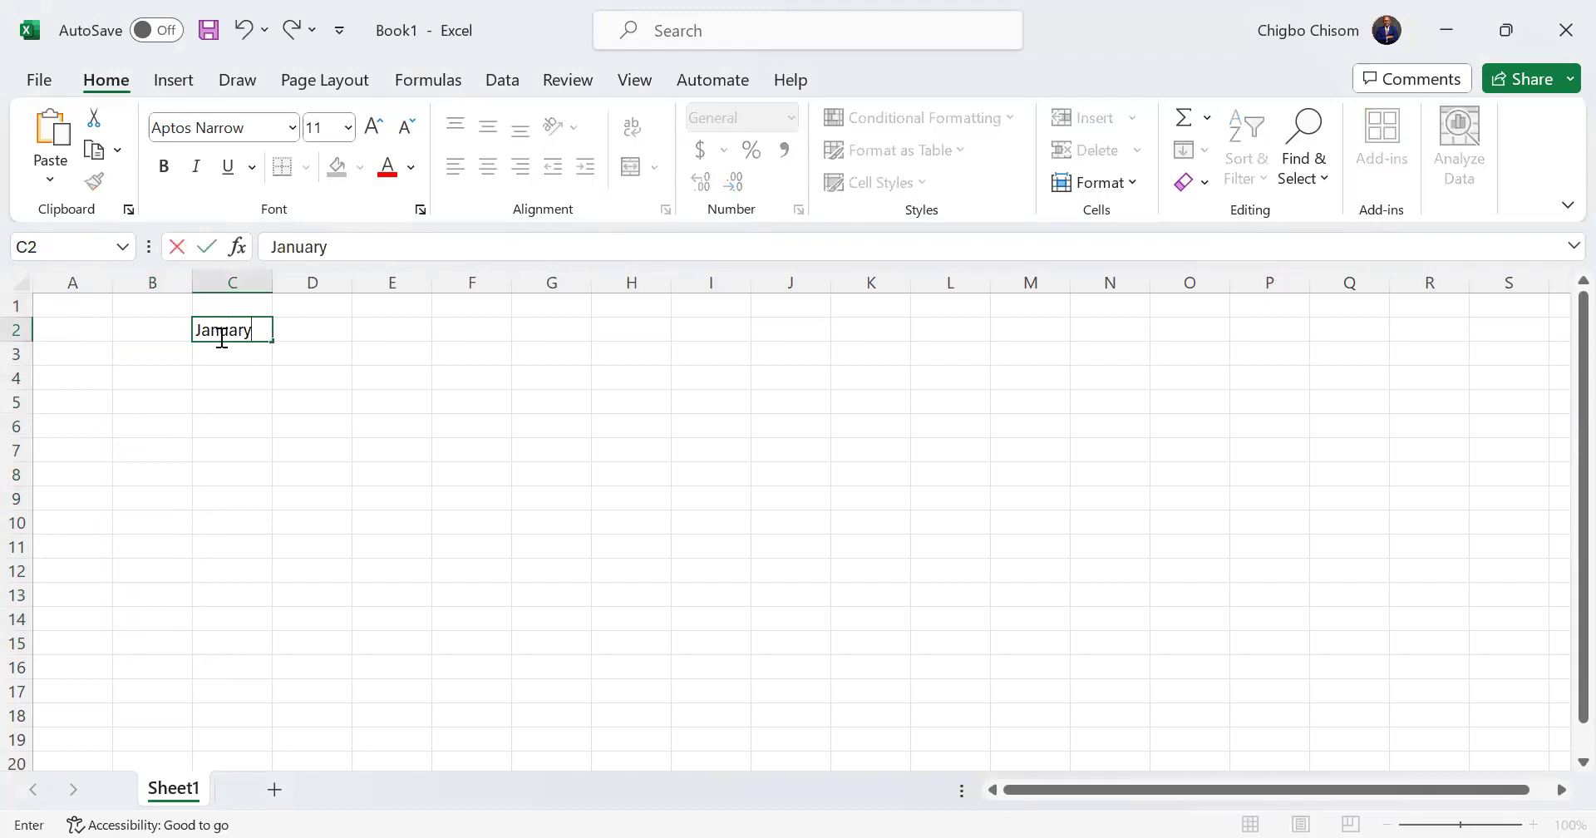
key(Return)
click(246, 331)
drag(274, 344, 256, 725)
click(325, 595)
Enter 2021 in D2, copy it down to D19, then undo the copy
click(309, 336)
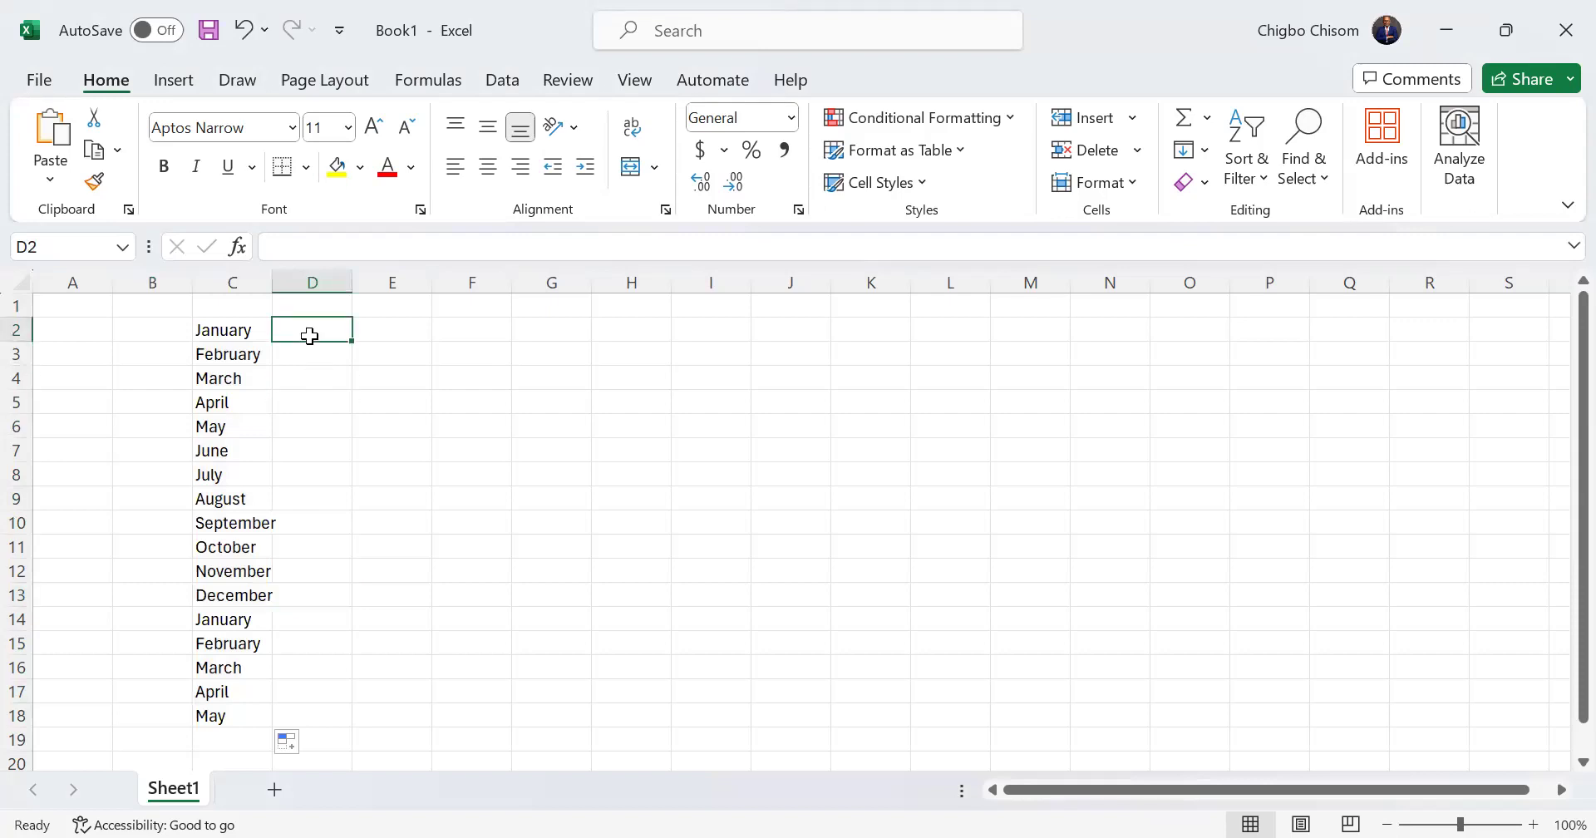
text(2021)
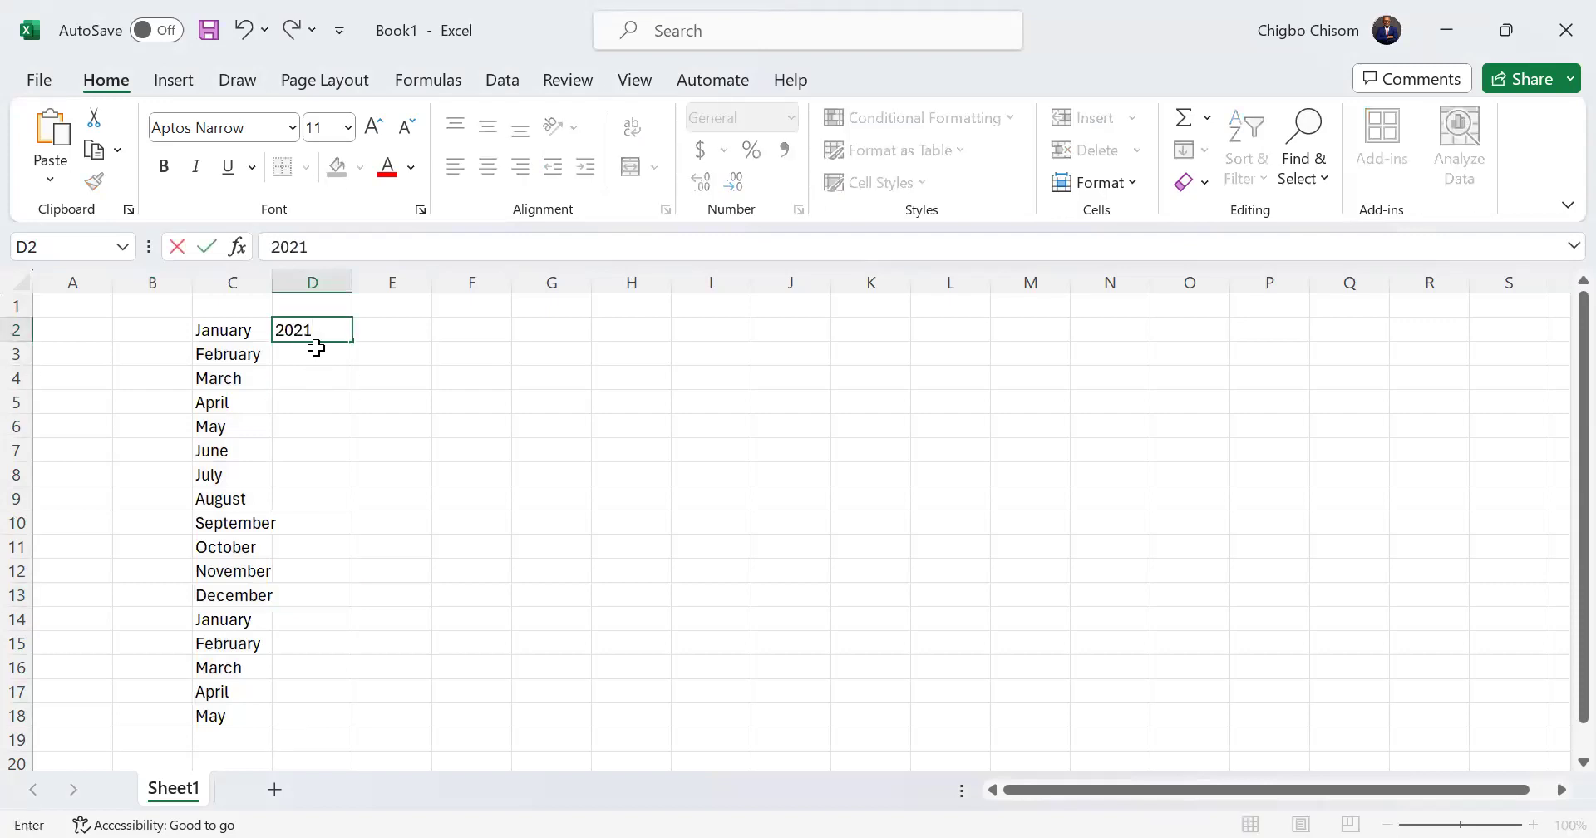
key(Return)
click(314, 325)
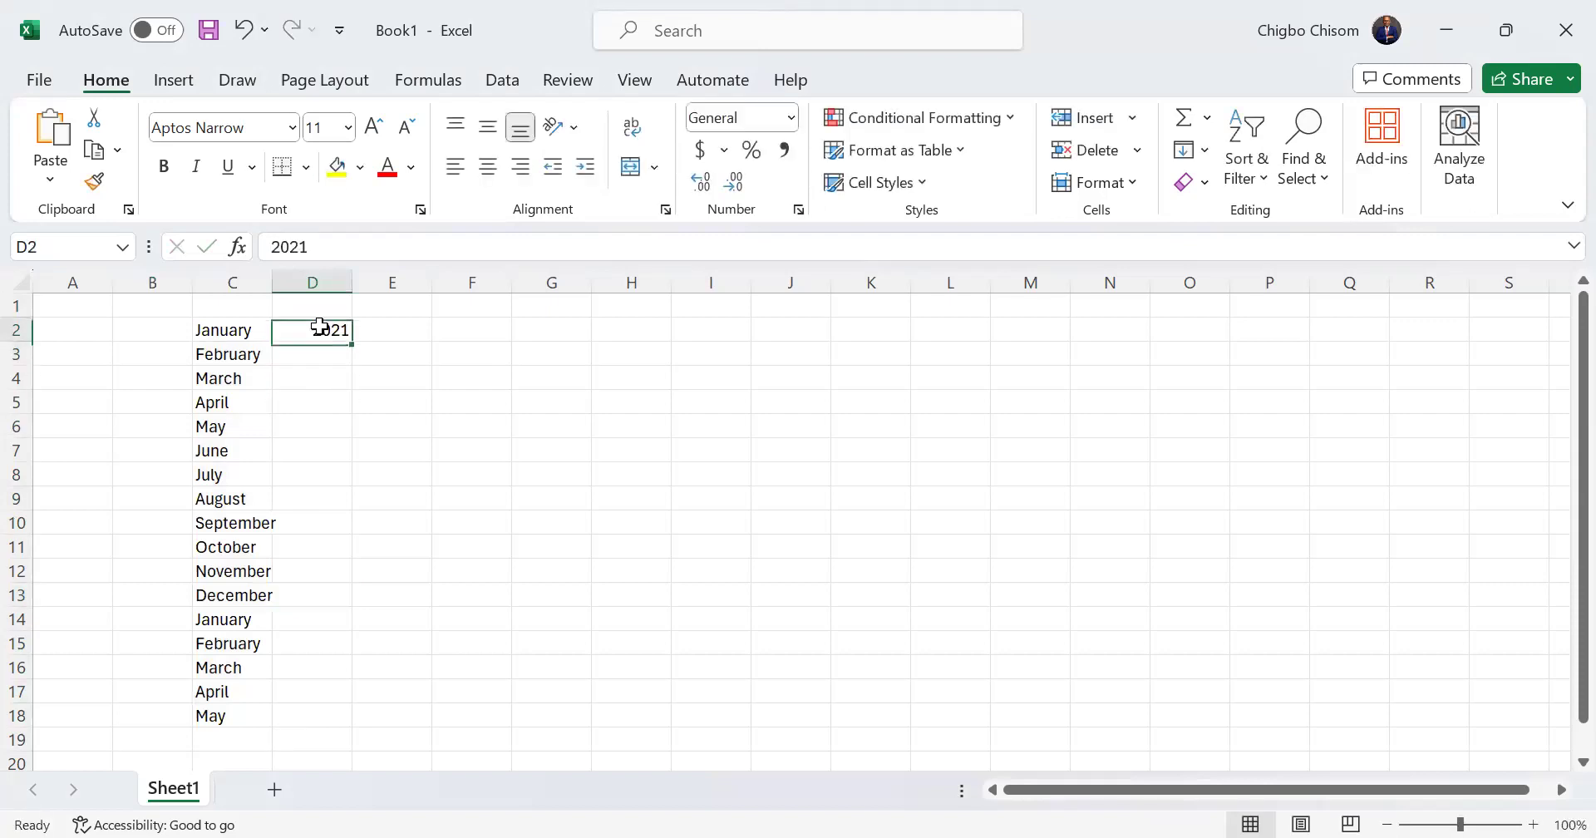
drag(345, 341, 345, 750)
click(457, 553)
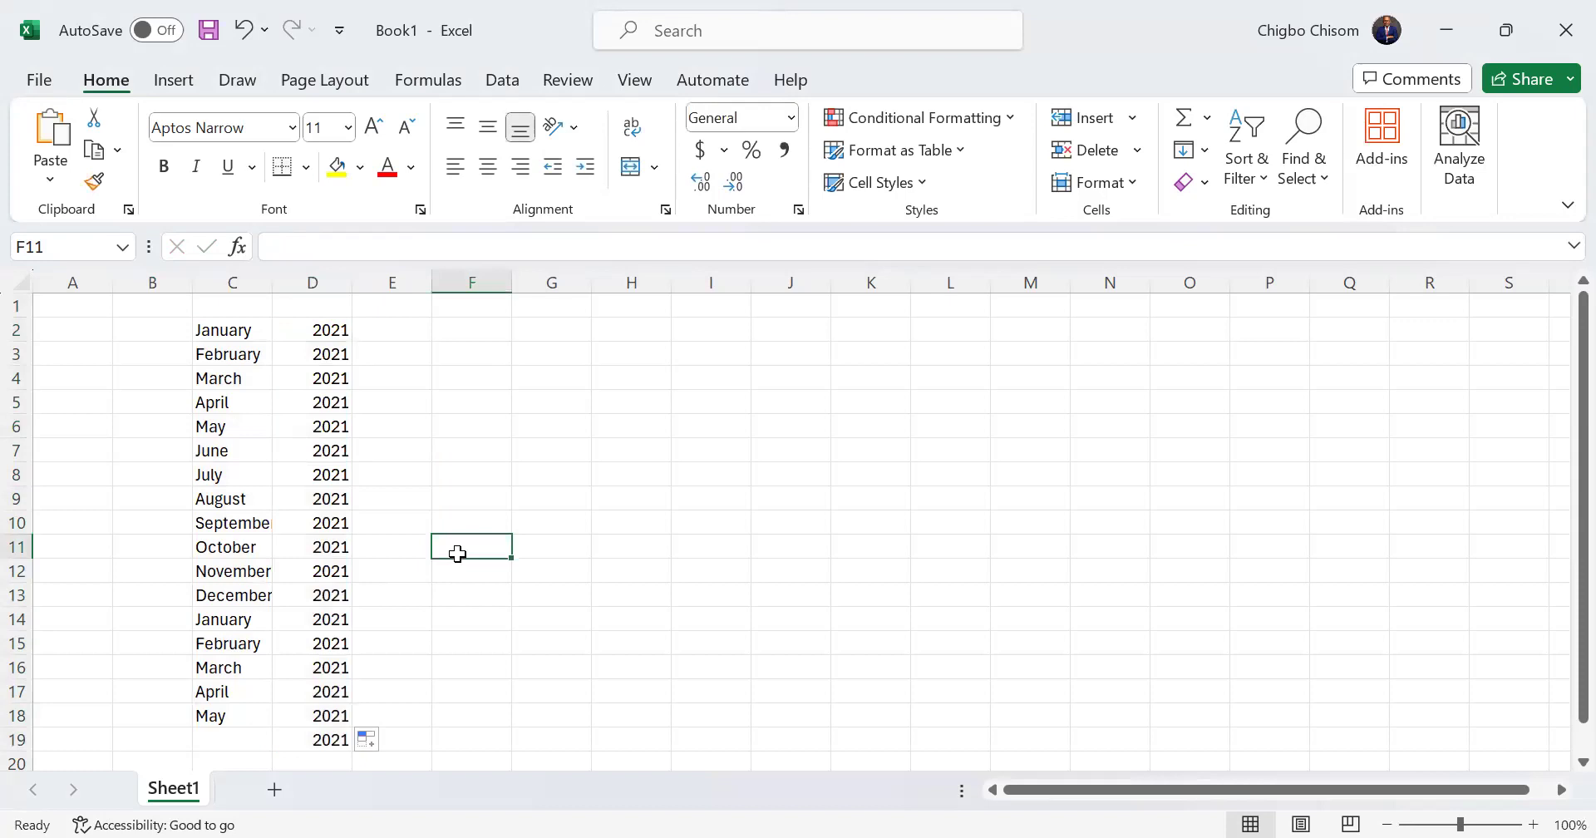
key(ctrl+z)
Add 2022 in D3 and extend the year series to 2036, then select C2:D18
click(323, 357)
text(2022)
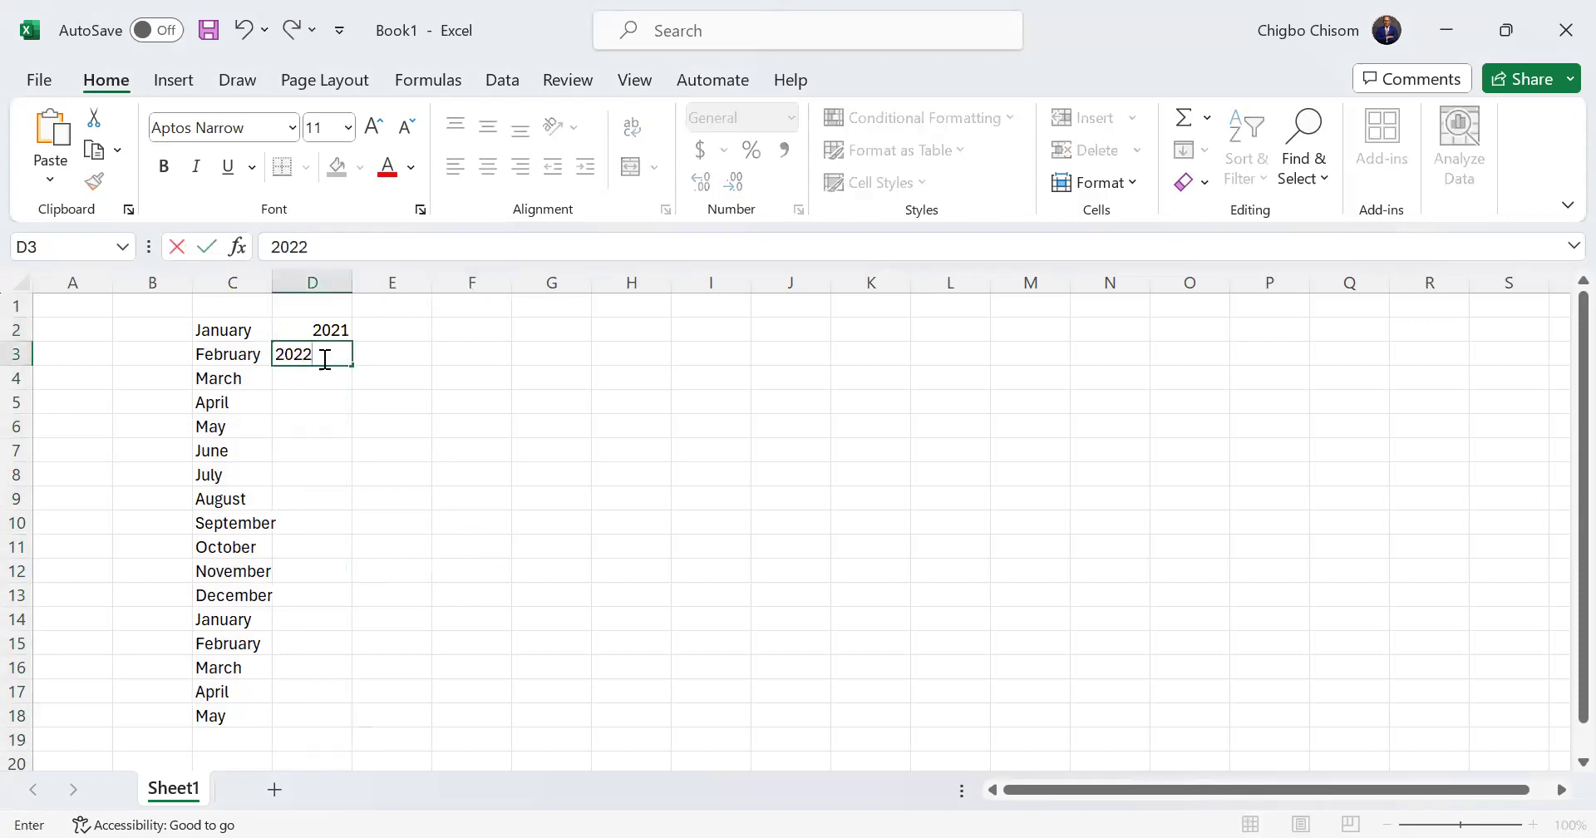
key(Return)
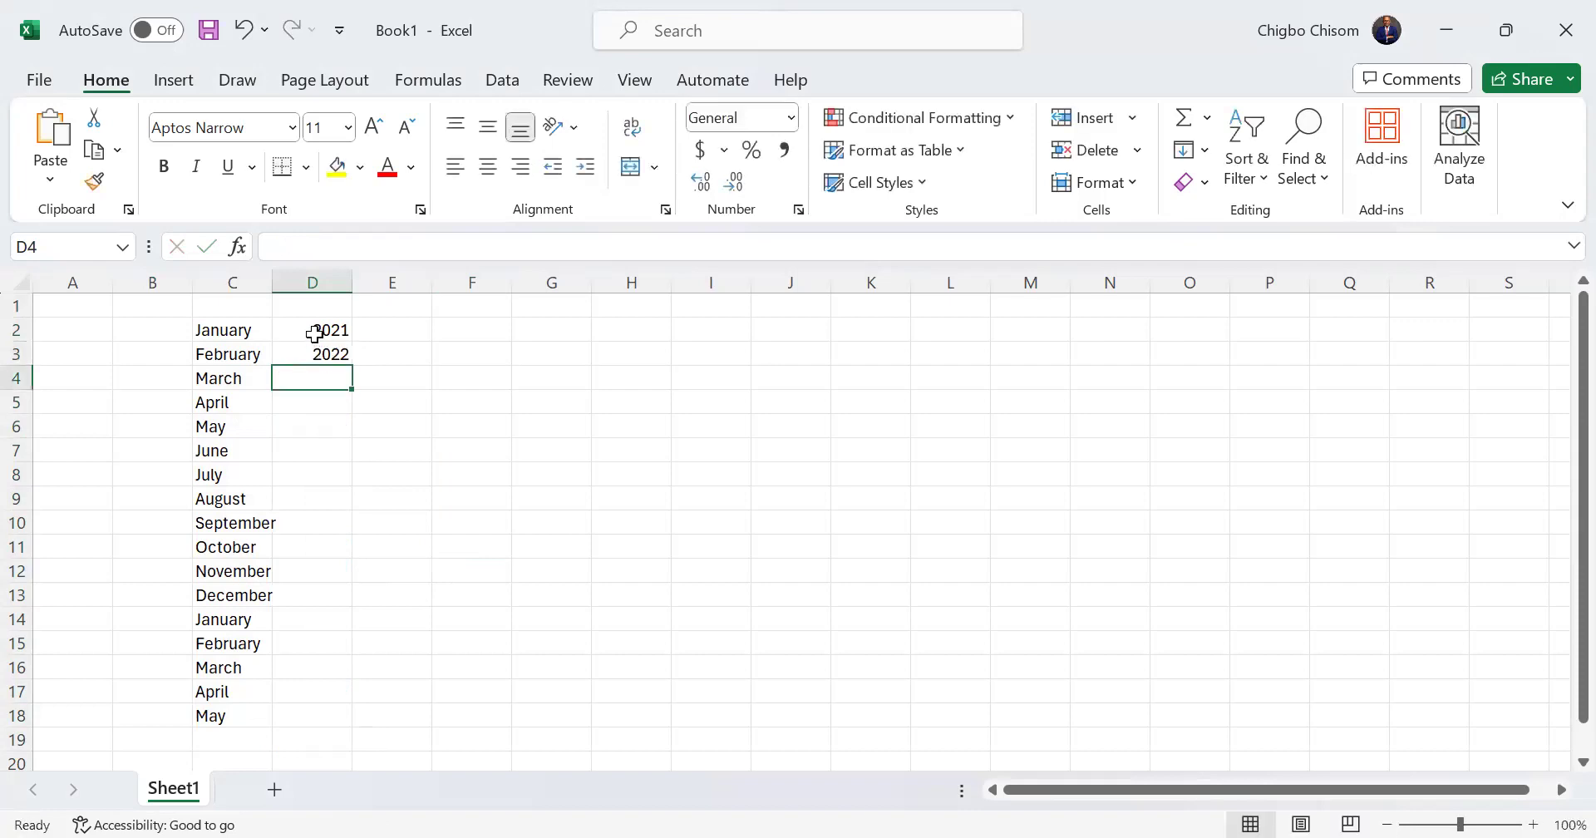
drag(316, 332, 321, 353)
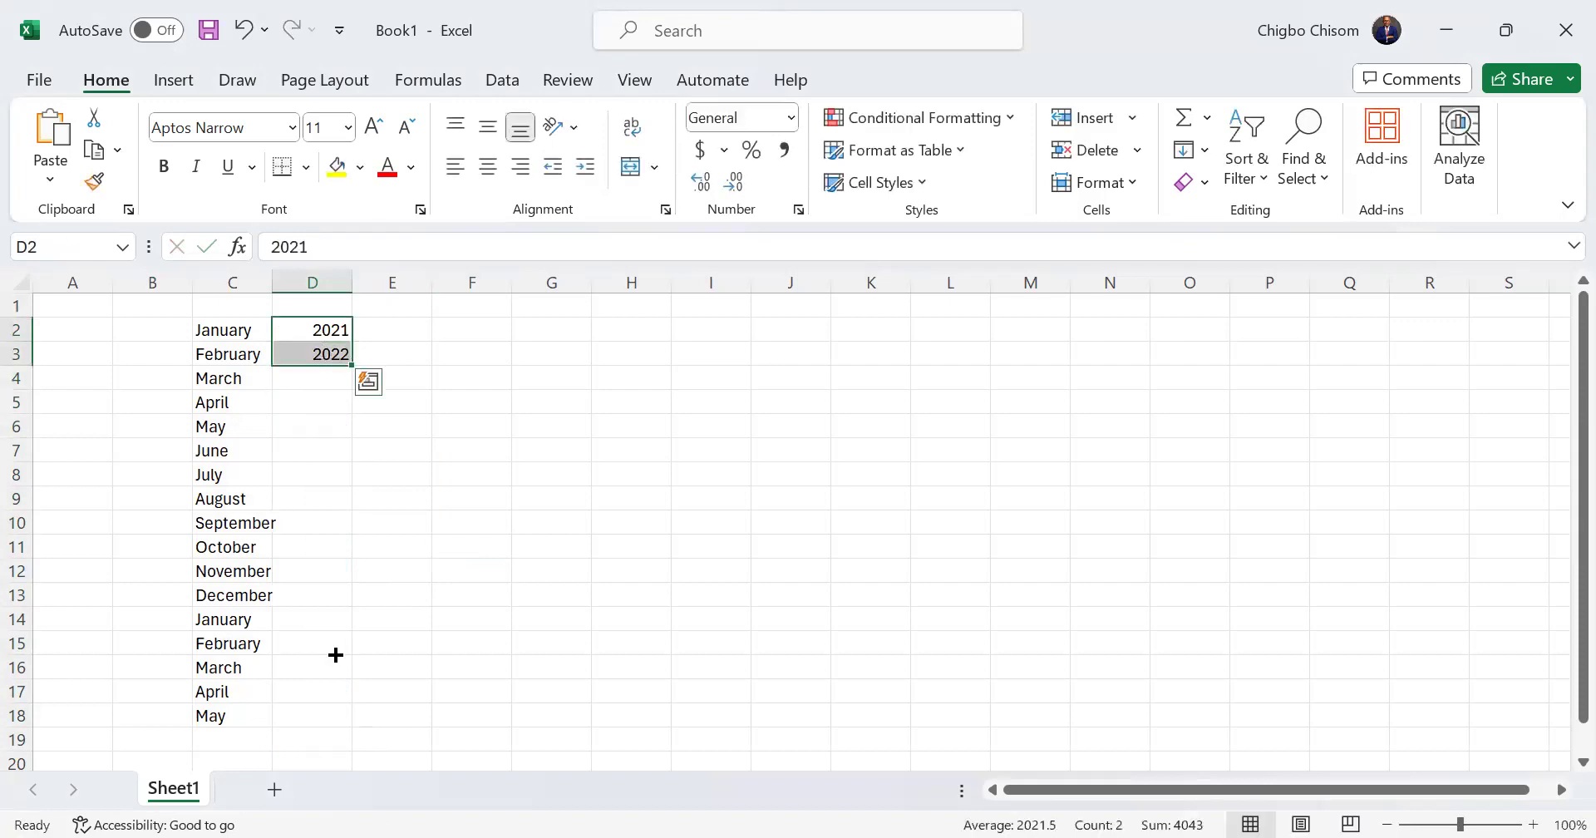
drag(352, 365, 506, 685)
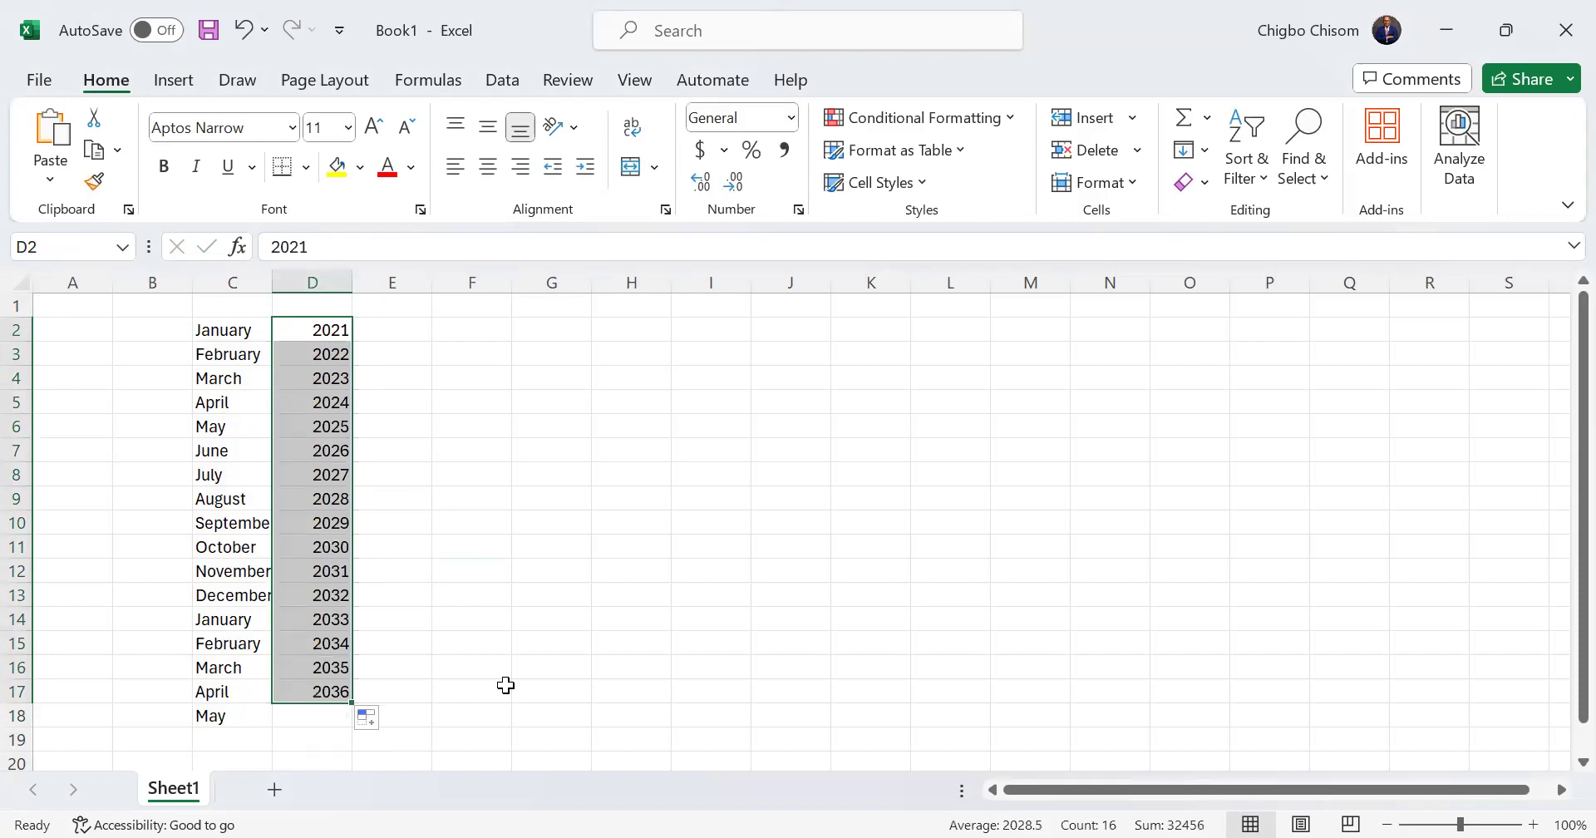
click(505, 685)
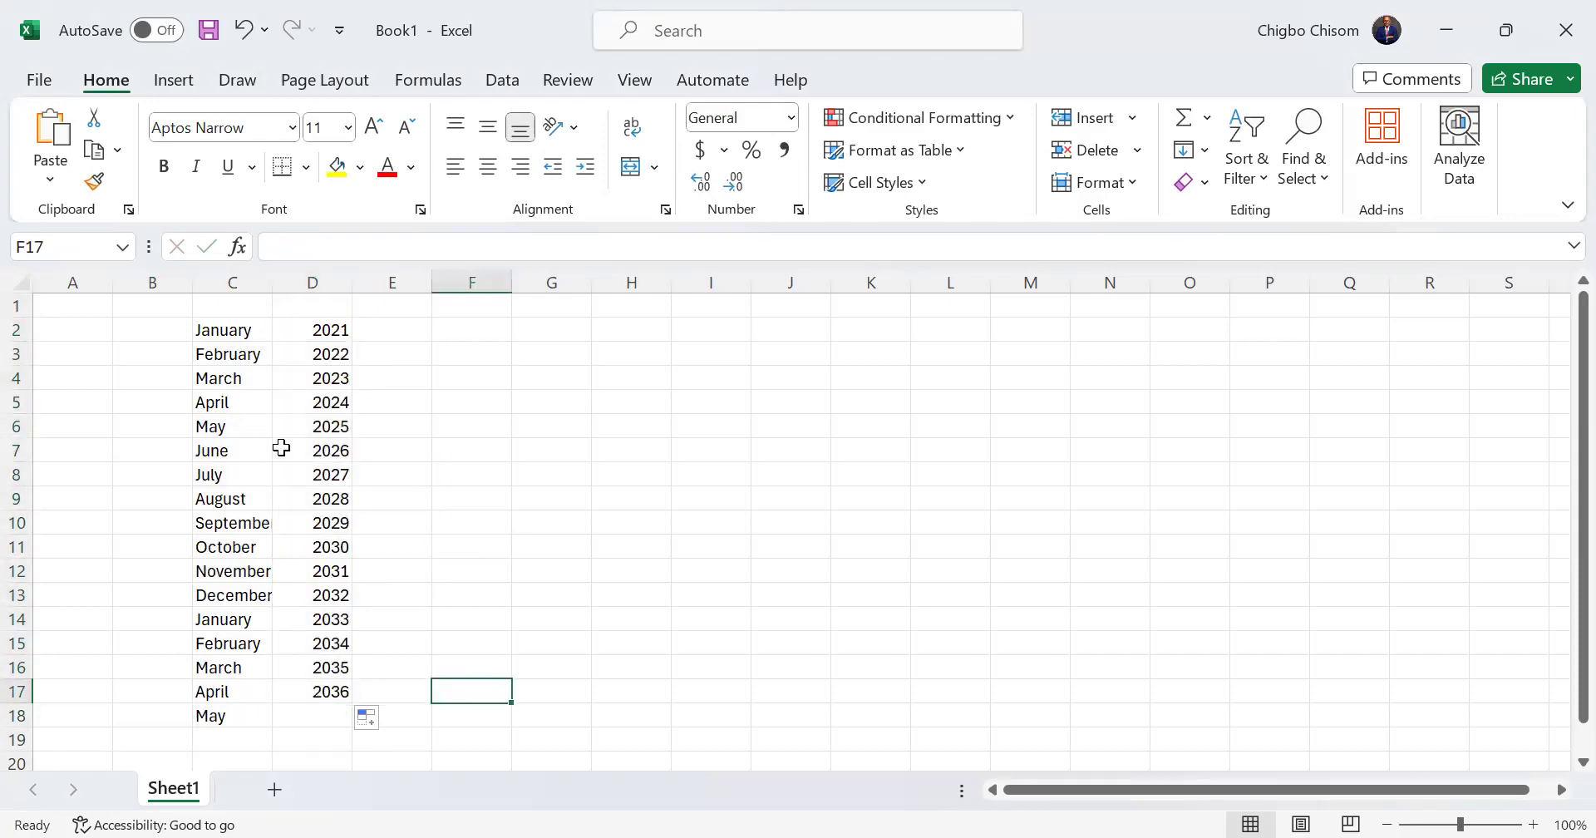
drag(239, 329, 299, 715)
Clear the month and year list and enter headers Name and Score 1 in B2:C2
key(Delete)
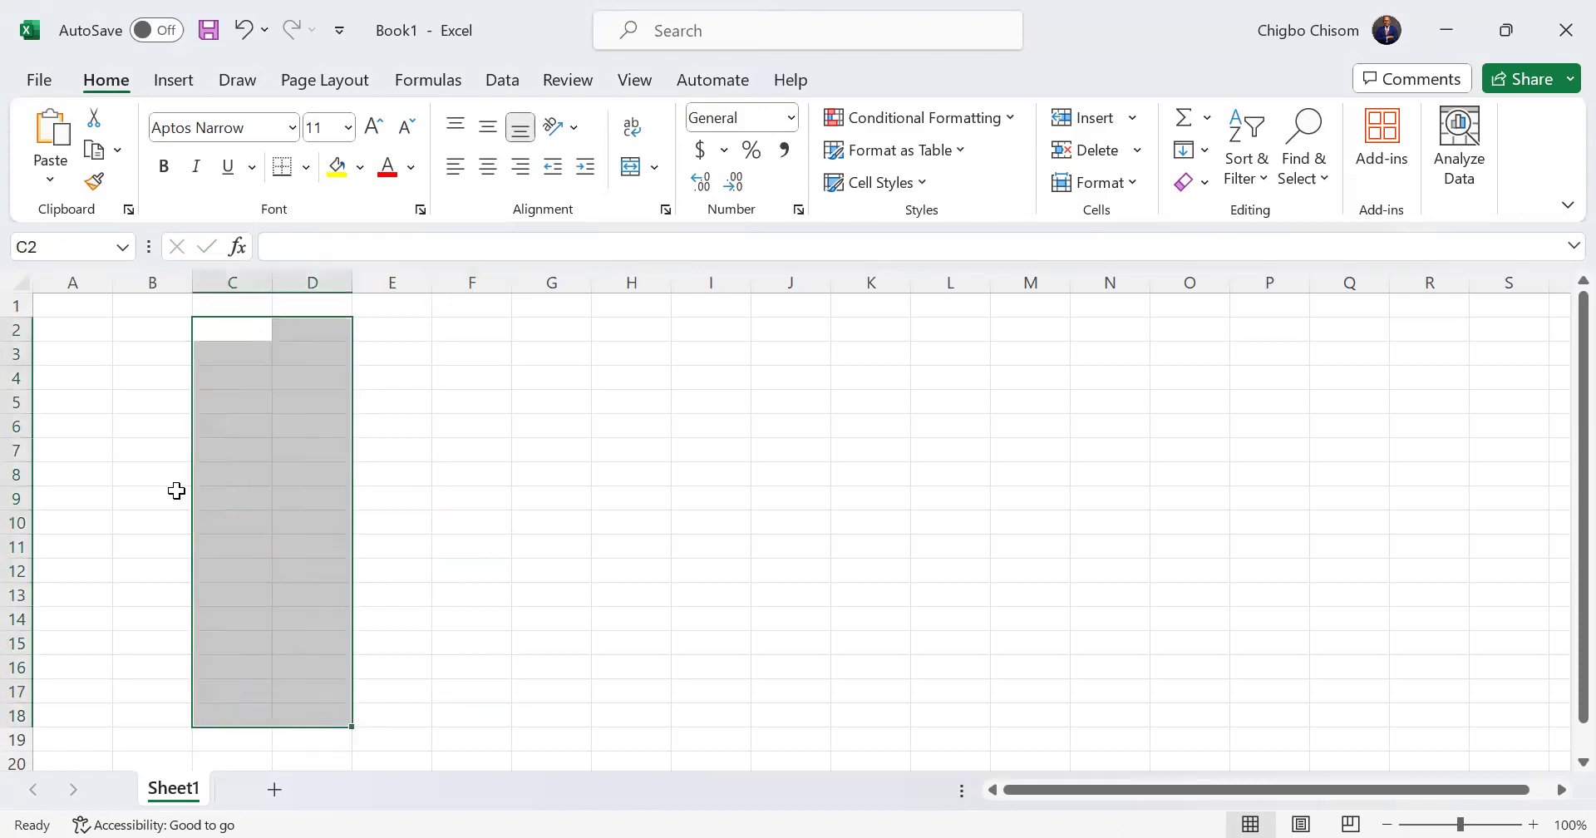
click(159, 334)
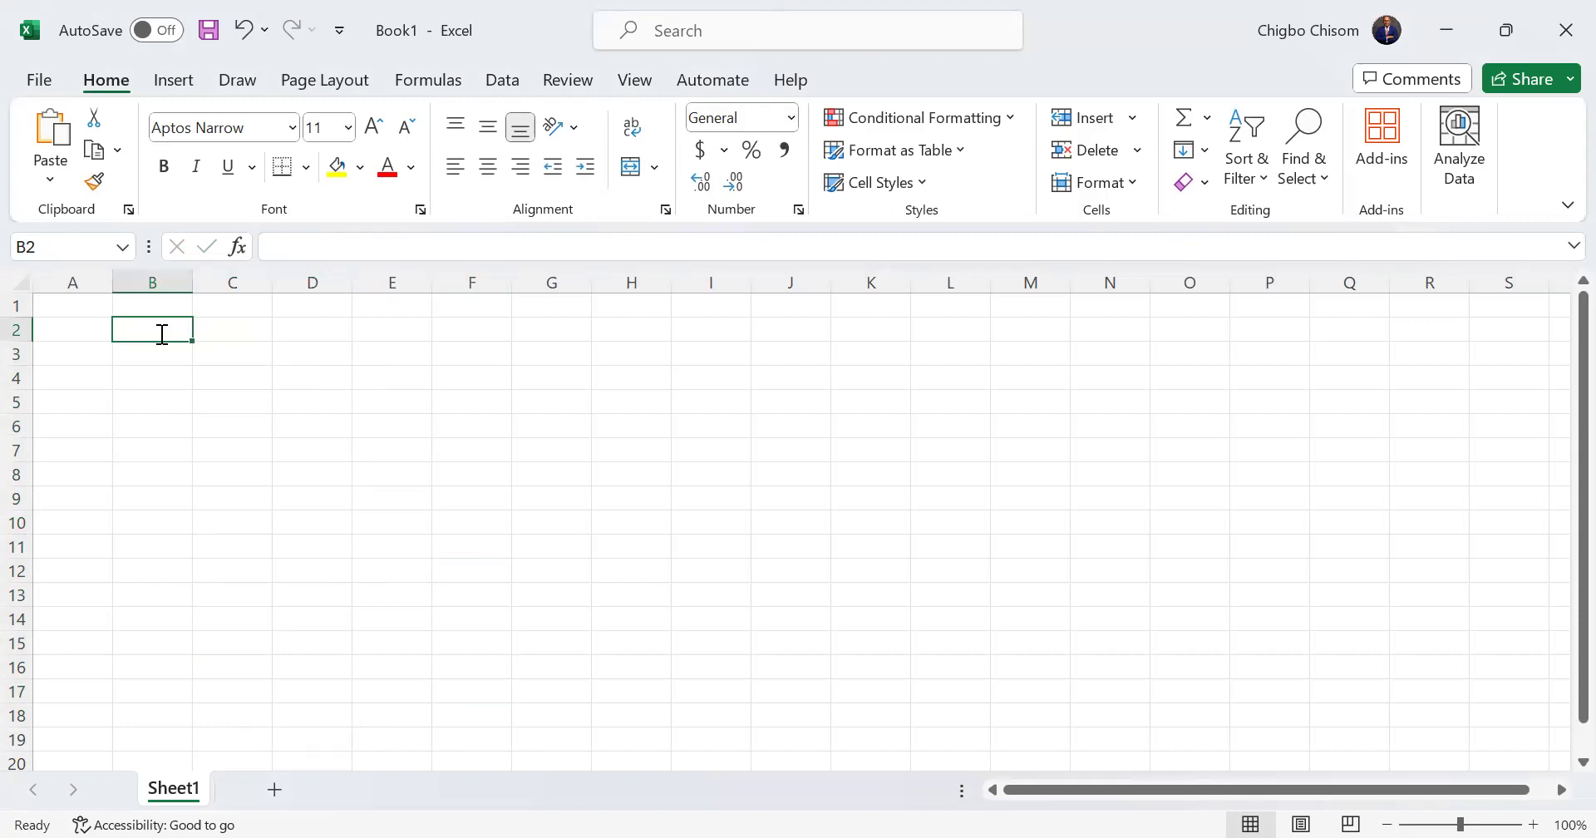
text(Name)
key(Tab)
text(Score)
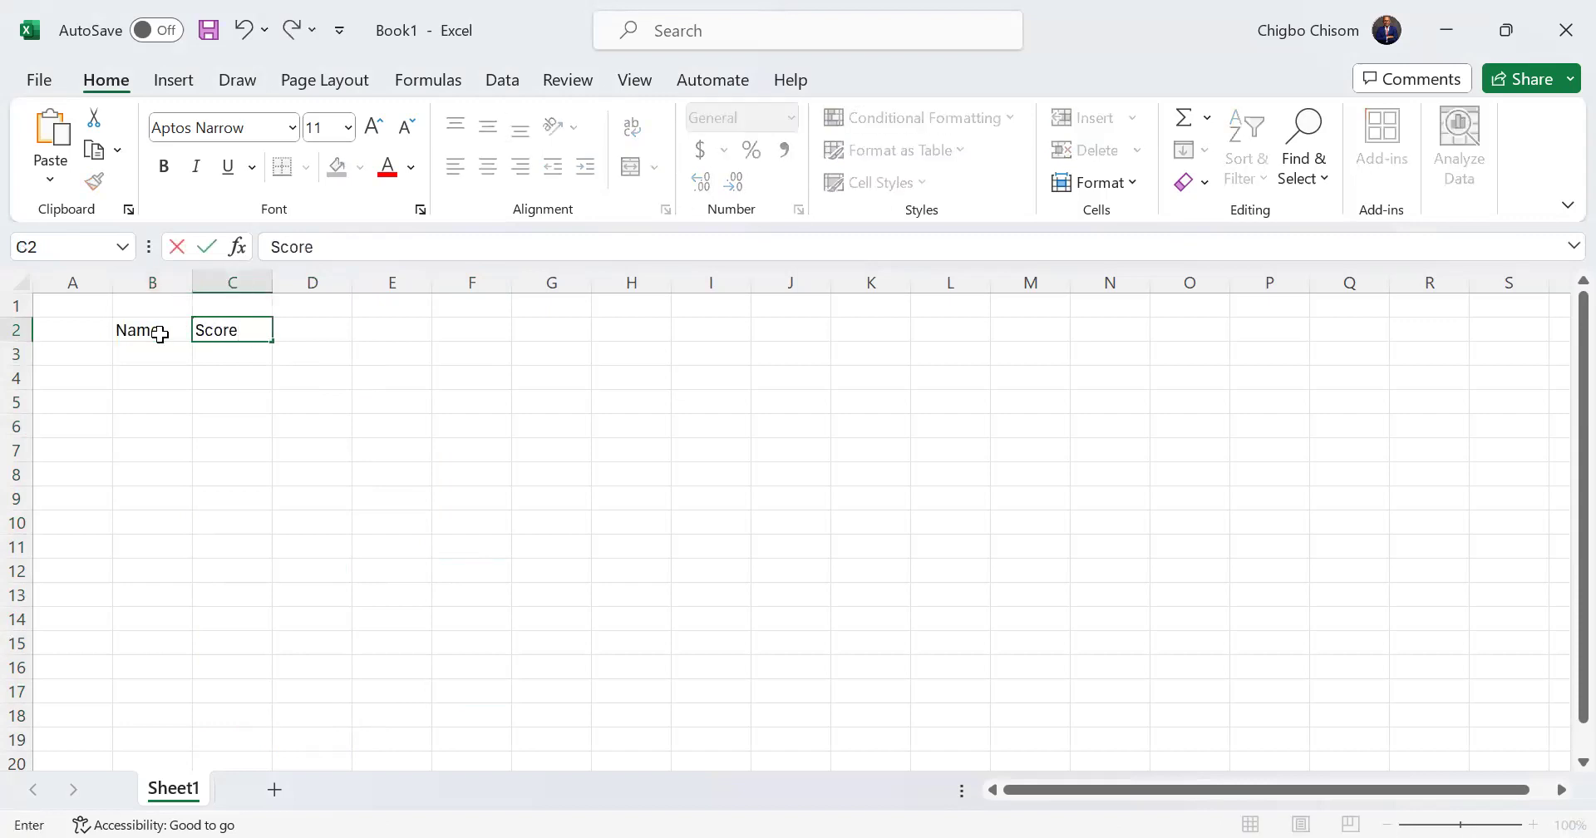
key(Tab)
key(Left)
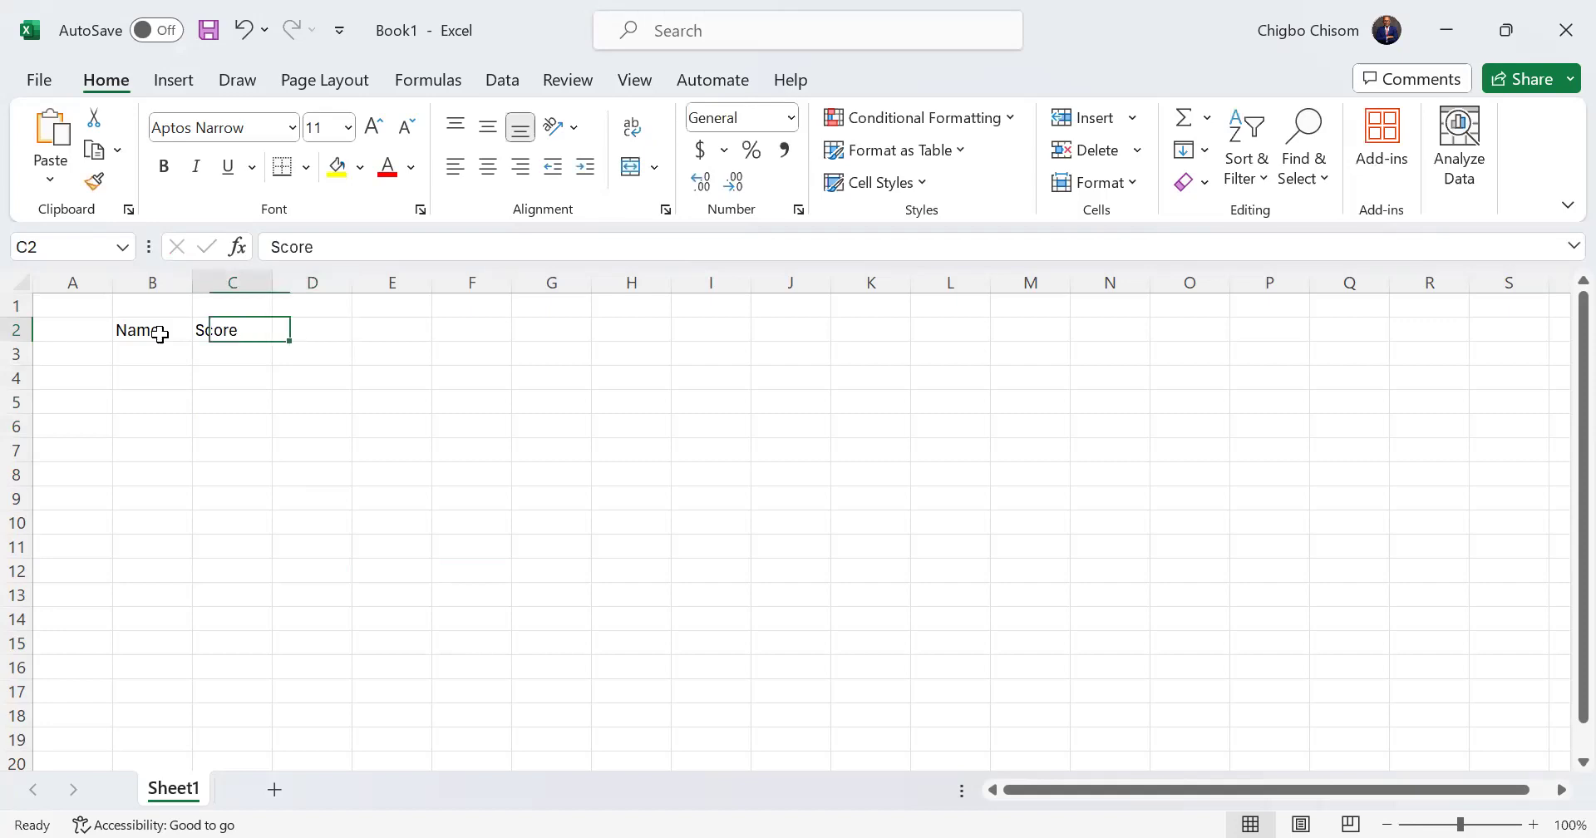
click(321, 249)
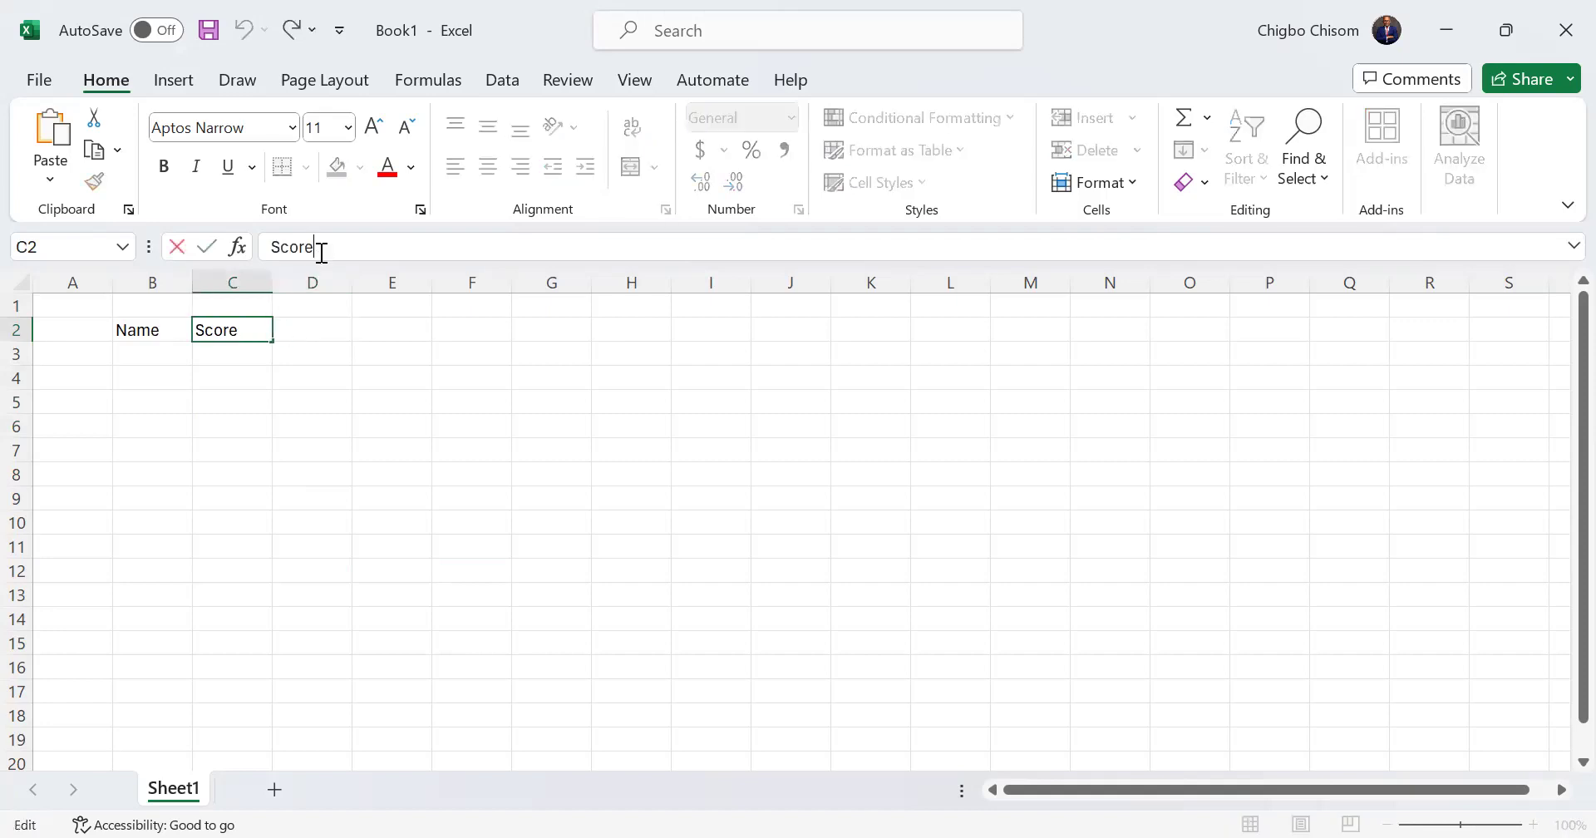
text(1)
click(309, 334)
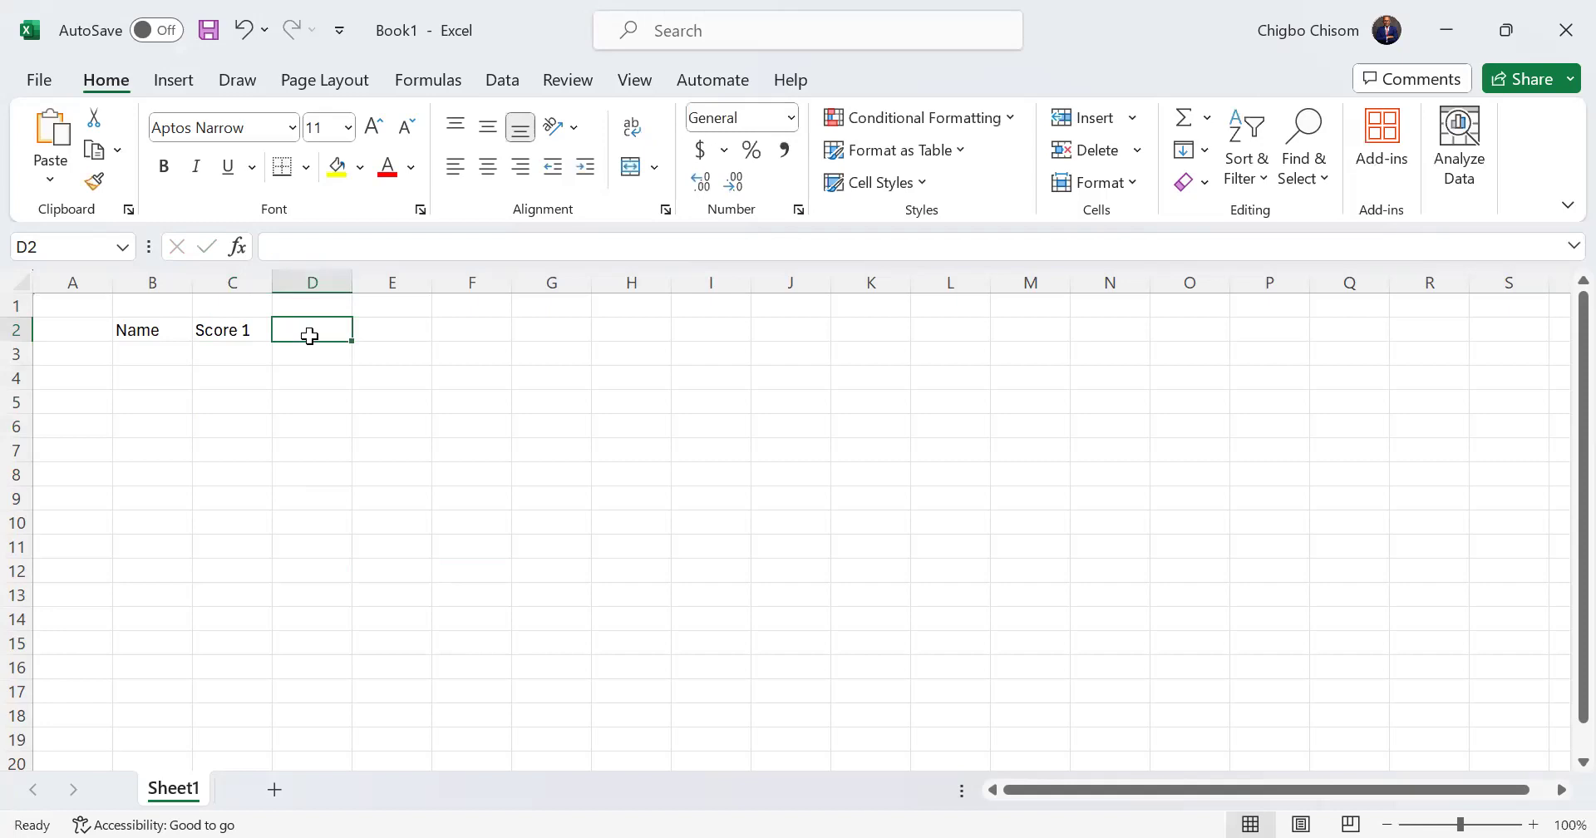
Add headers Score 2 in D2 and Score 3 in E2
text(Score 2)
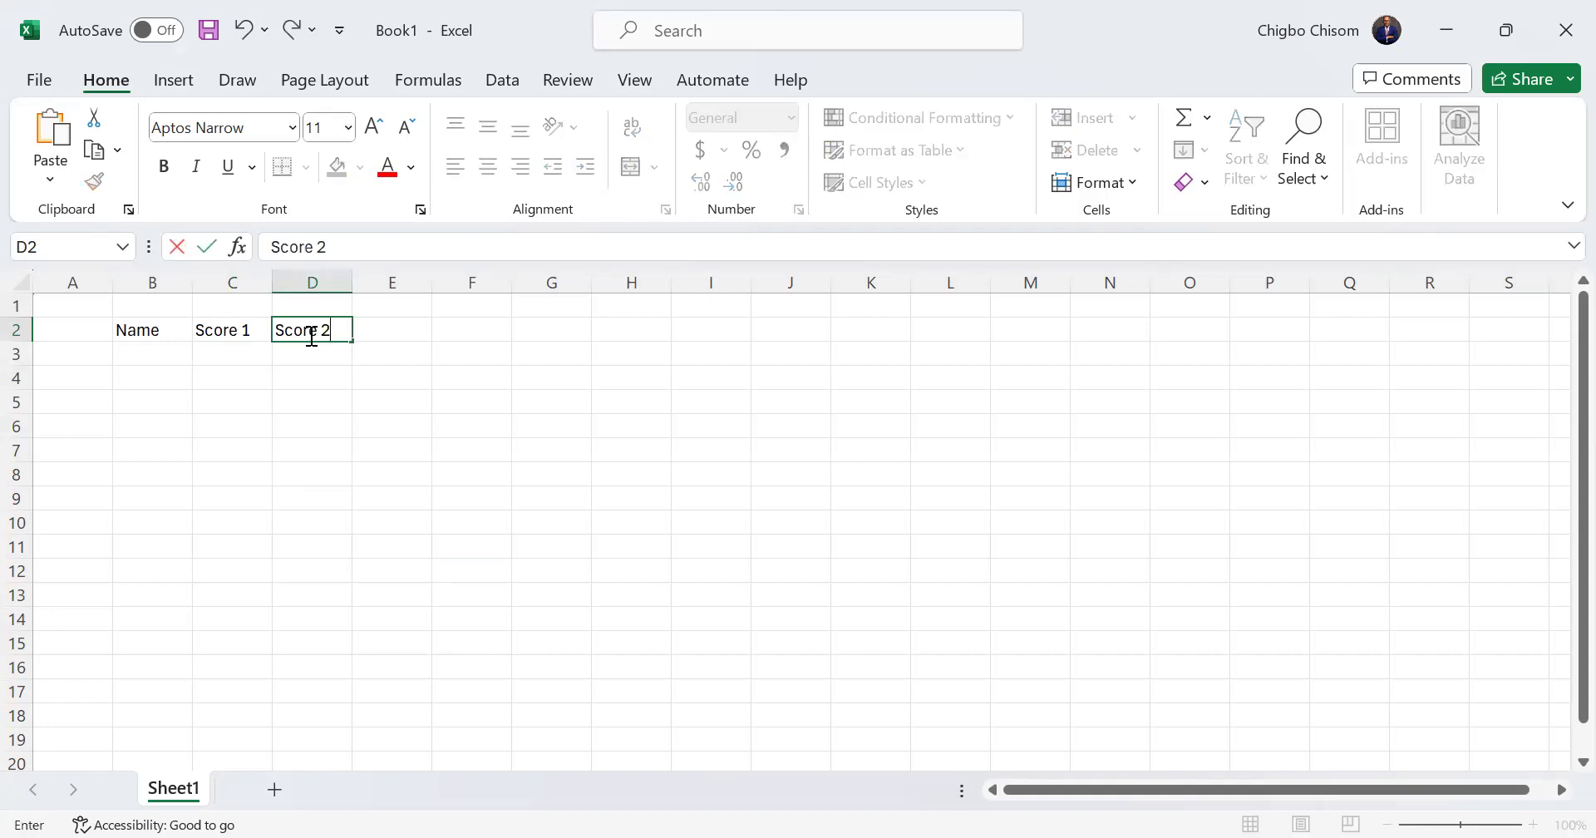
click(391, 329)
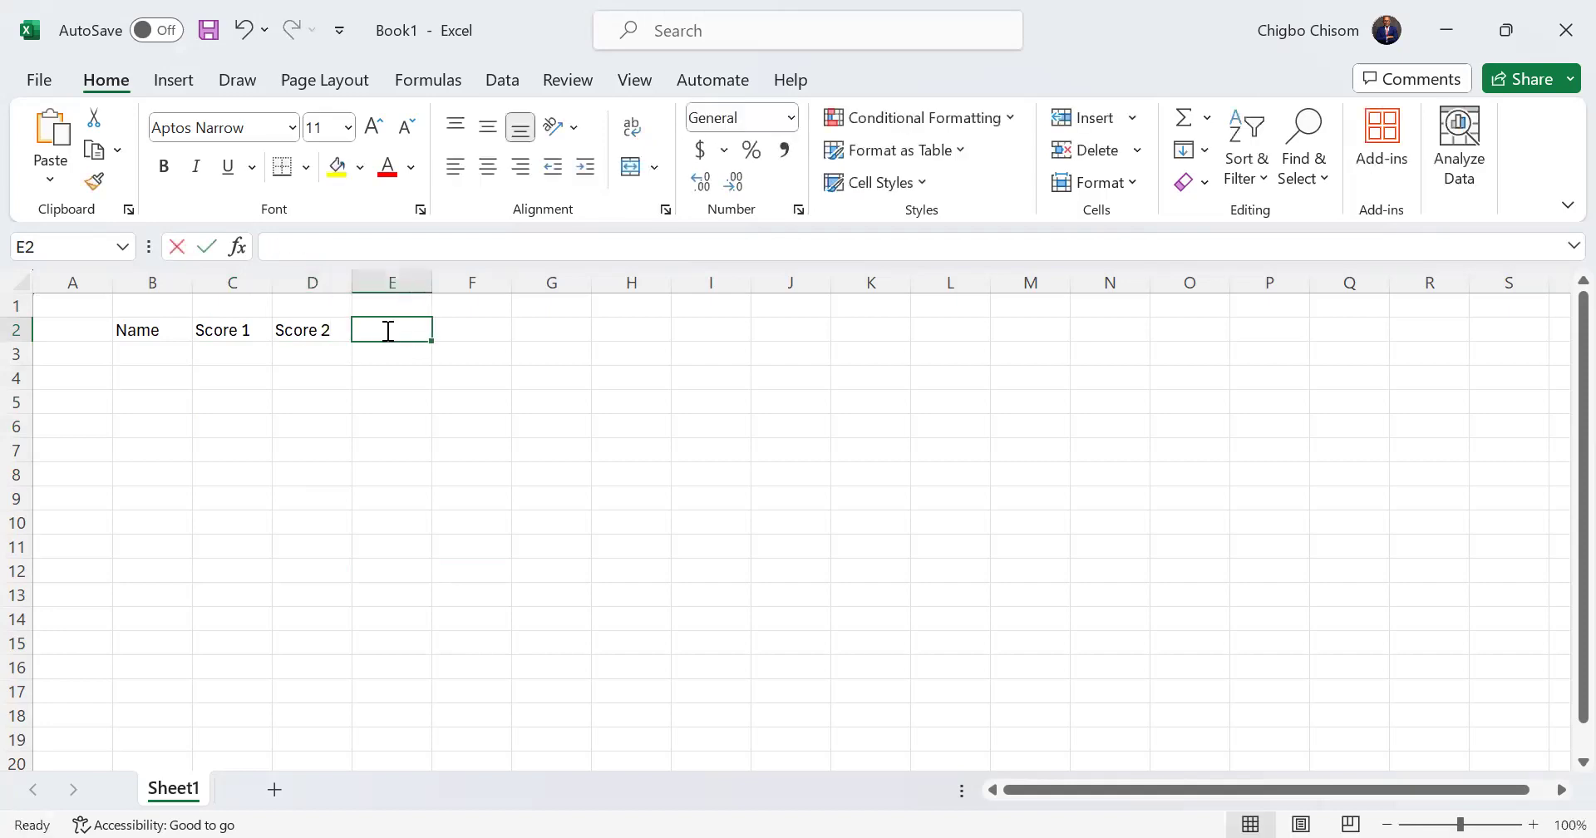
text(Score 2)
key(BackSpace)
text(3)
click(369, 394)
click(168, 355)
Format the B2:E2 headers with green fill and bold white text
drag(141, 330, 366, 328)
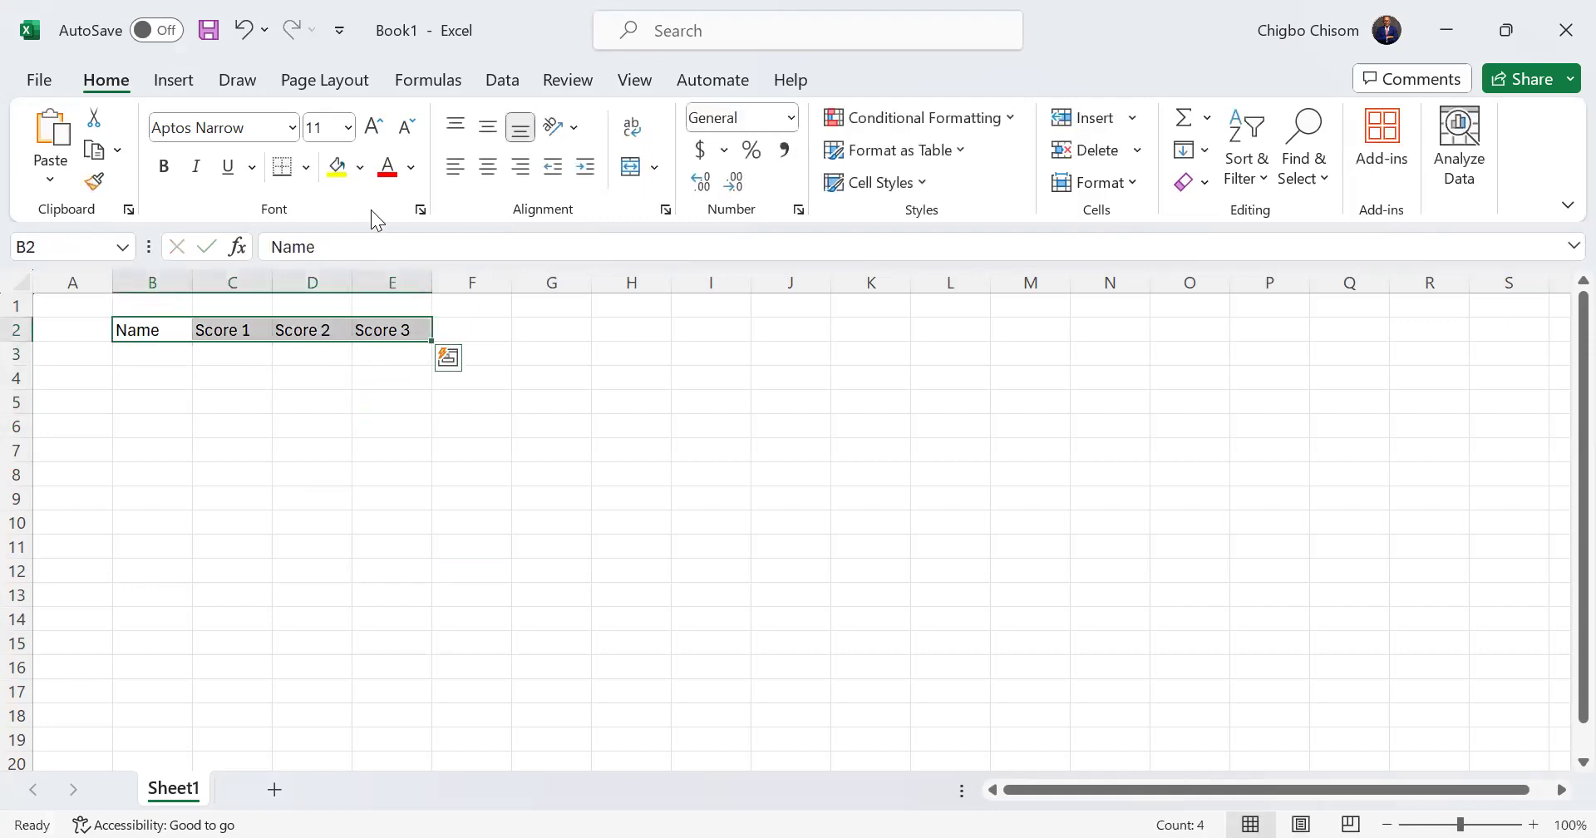
click(359, 167)
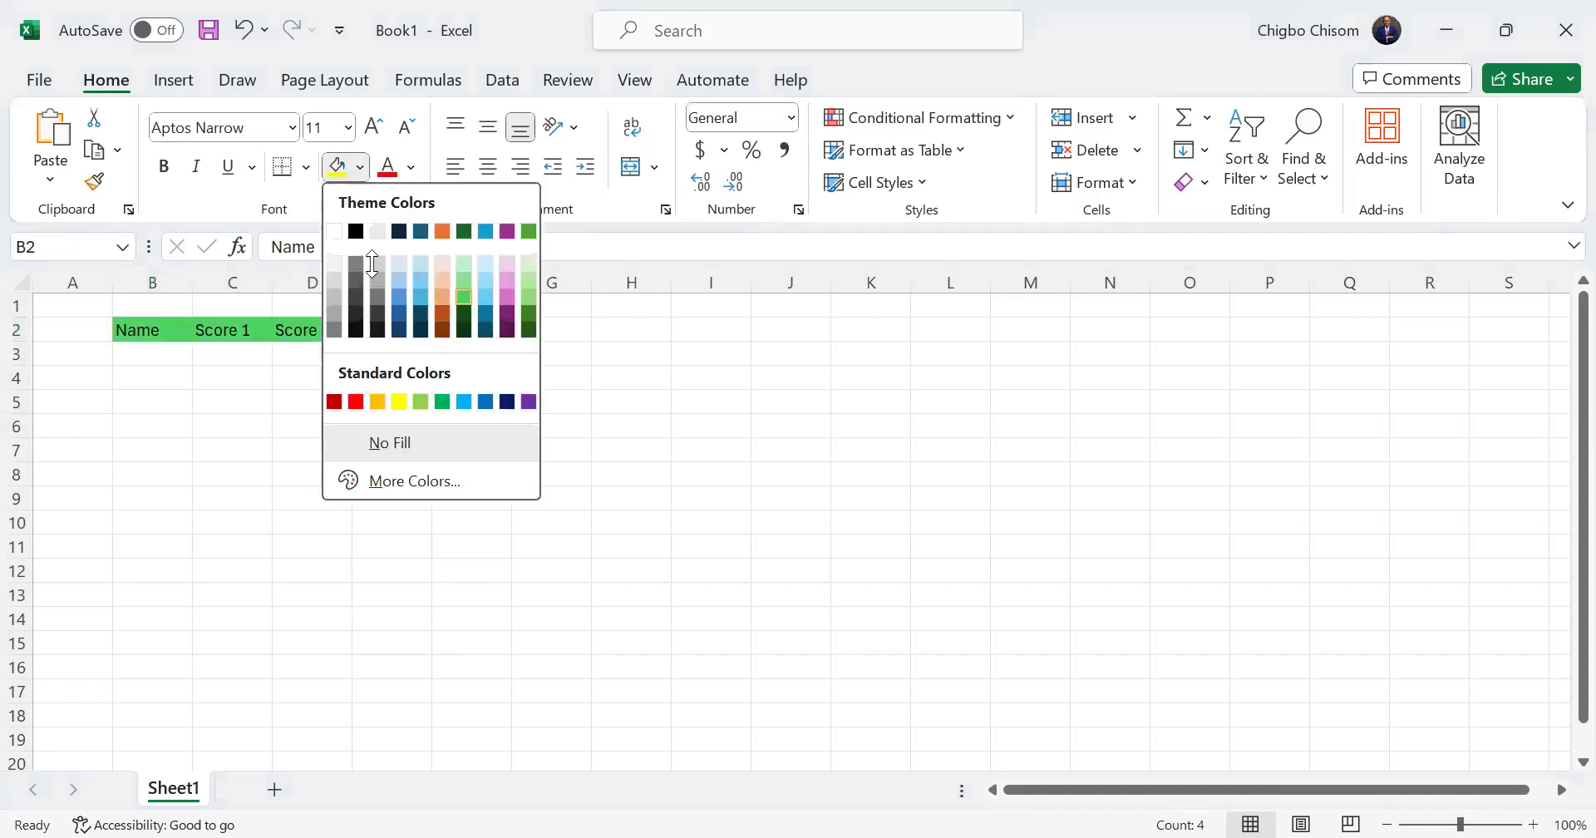
click(411, 167)
click(385, 264)
key(ctrl+b)
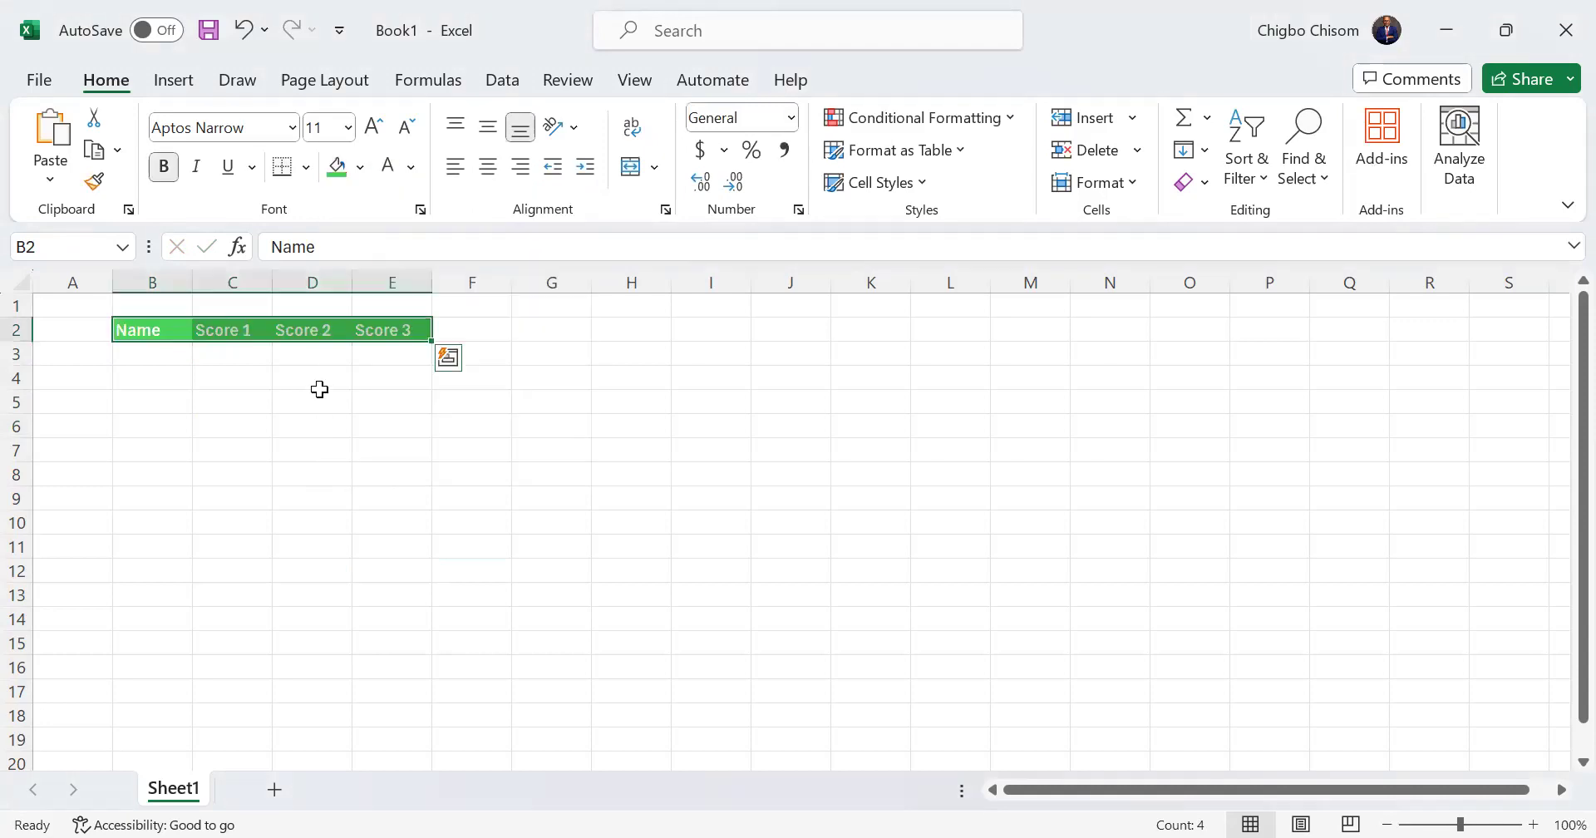
click(391, 450)
Start typing the first student's name in B3
click(176, 378)
click(171, 350)
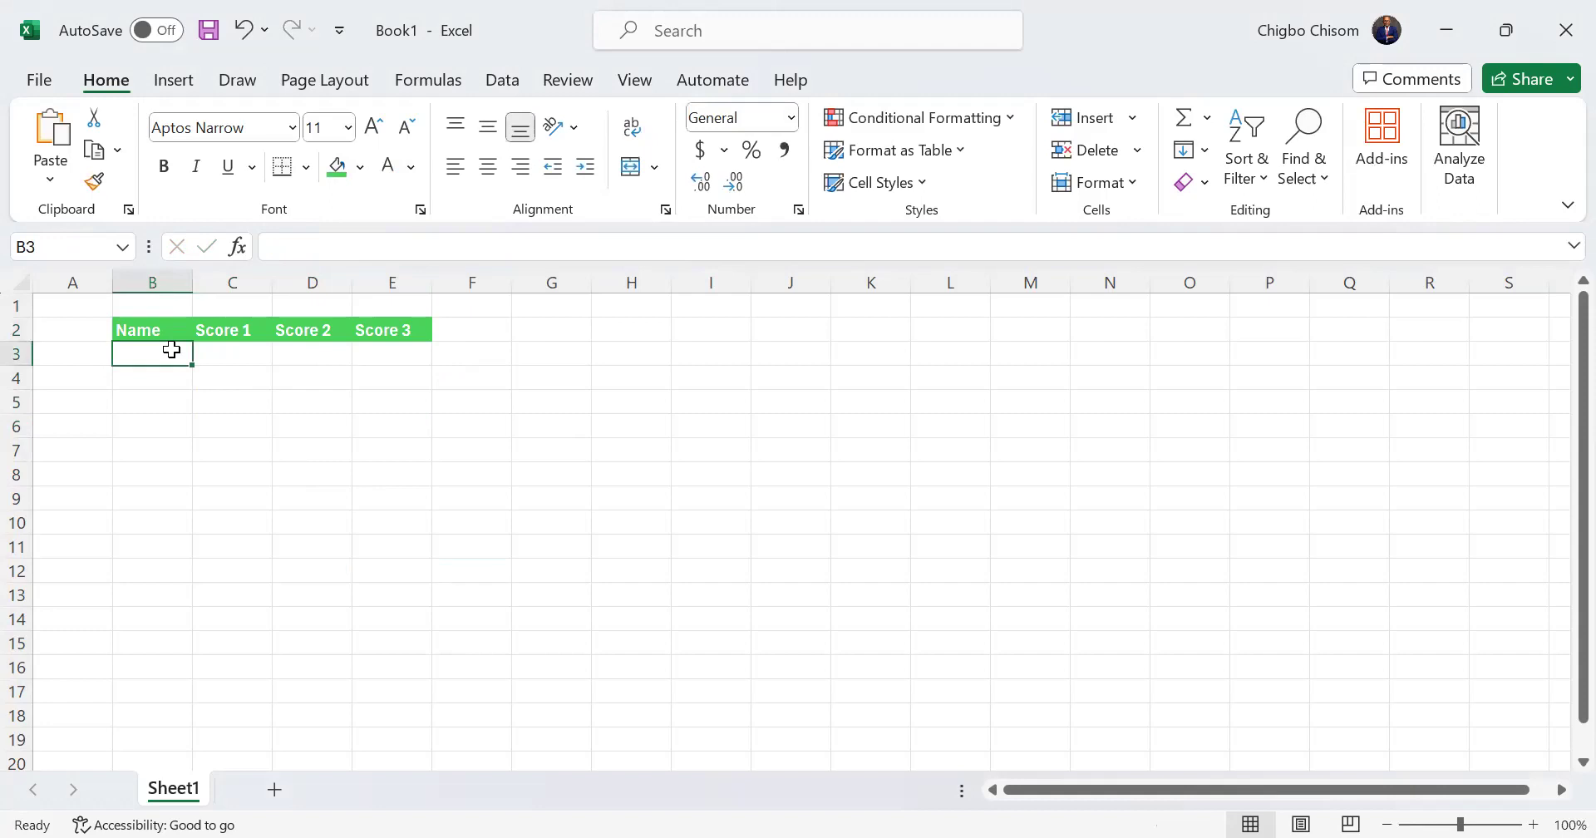
text(Victir)
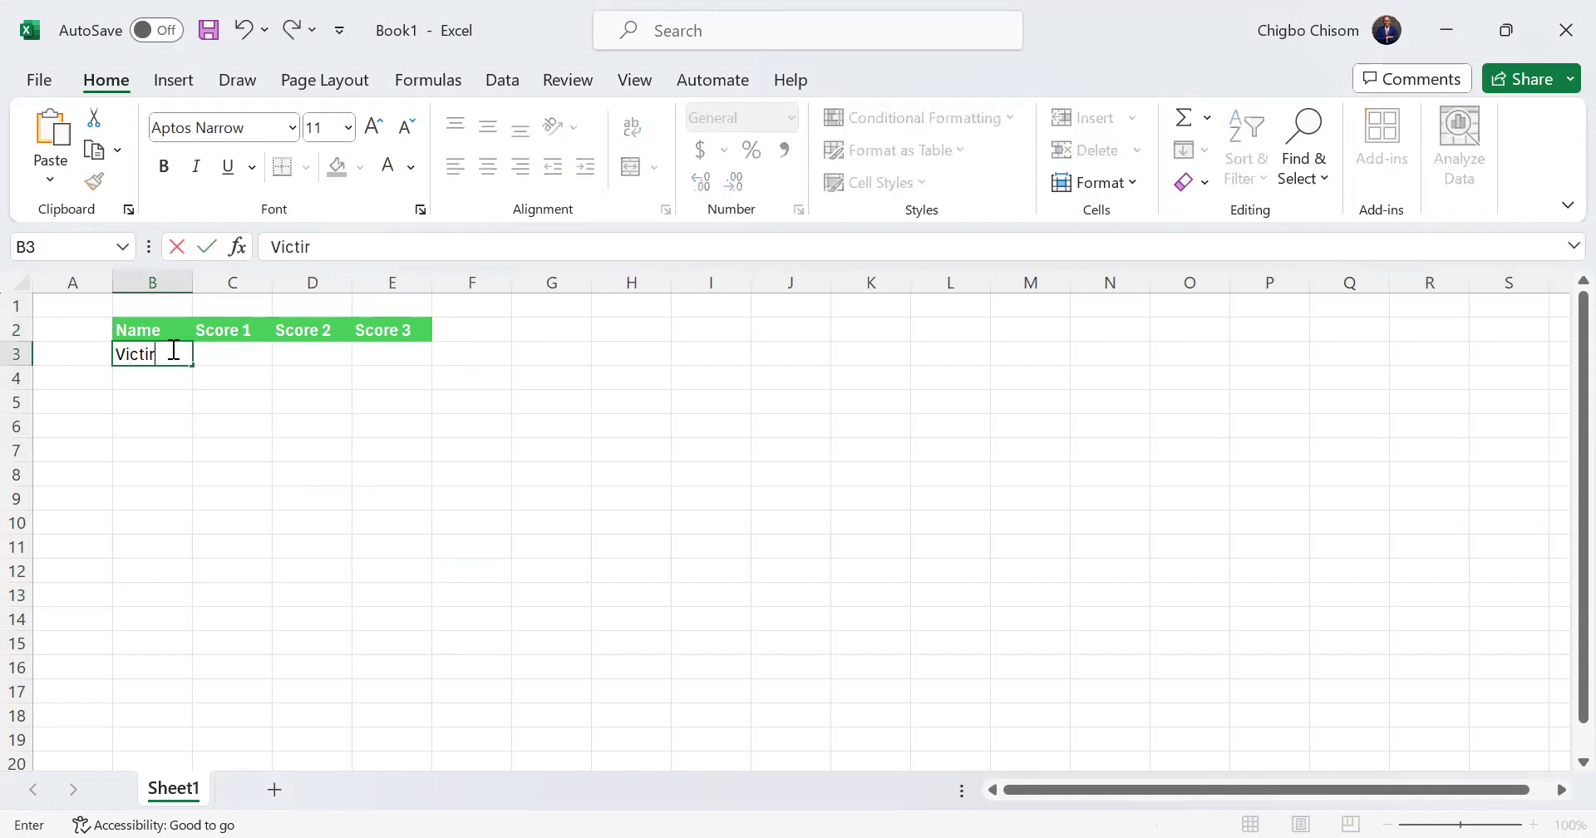
key(BackSpace)
Finish the first student's name and enter scores 45, 25 and 15 in C3:E3
text(or)
key(Tab)
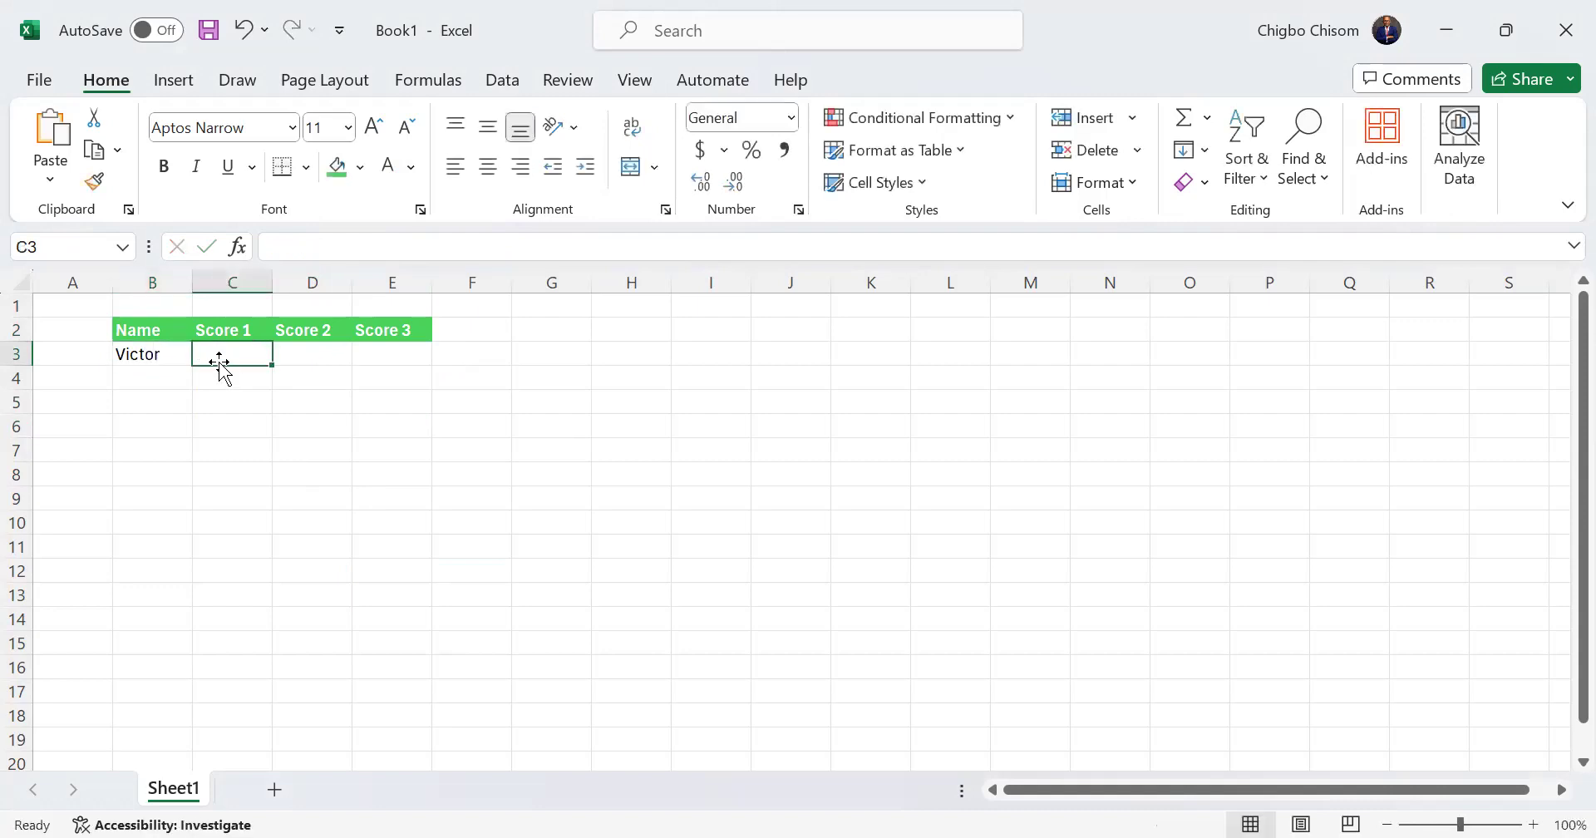
text(45)
key(Tab)
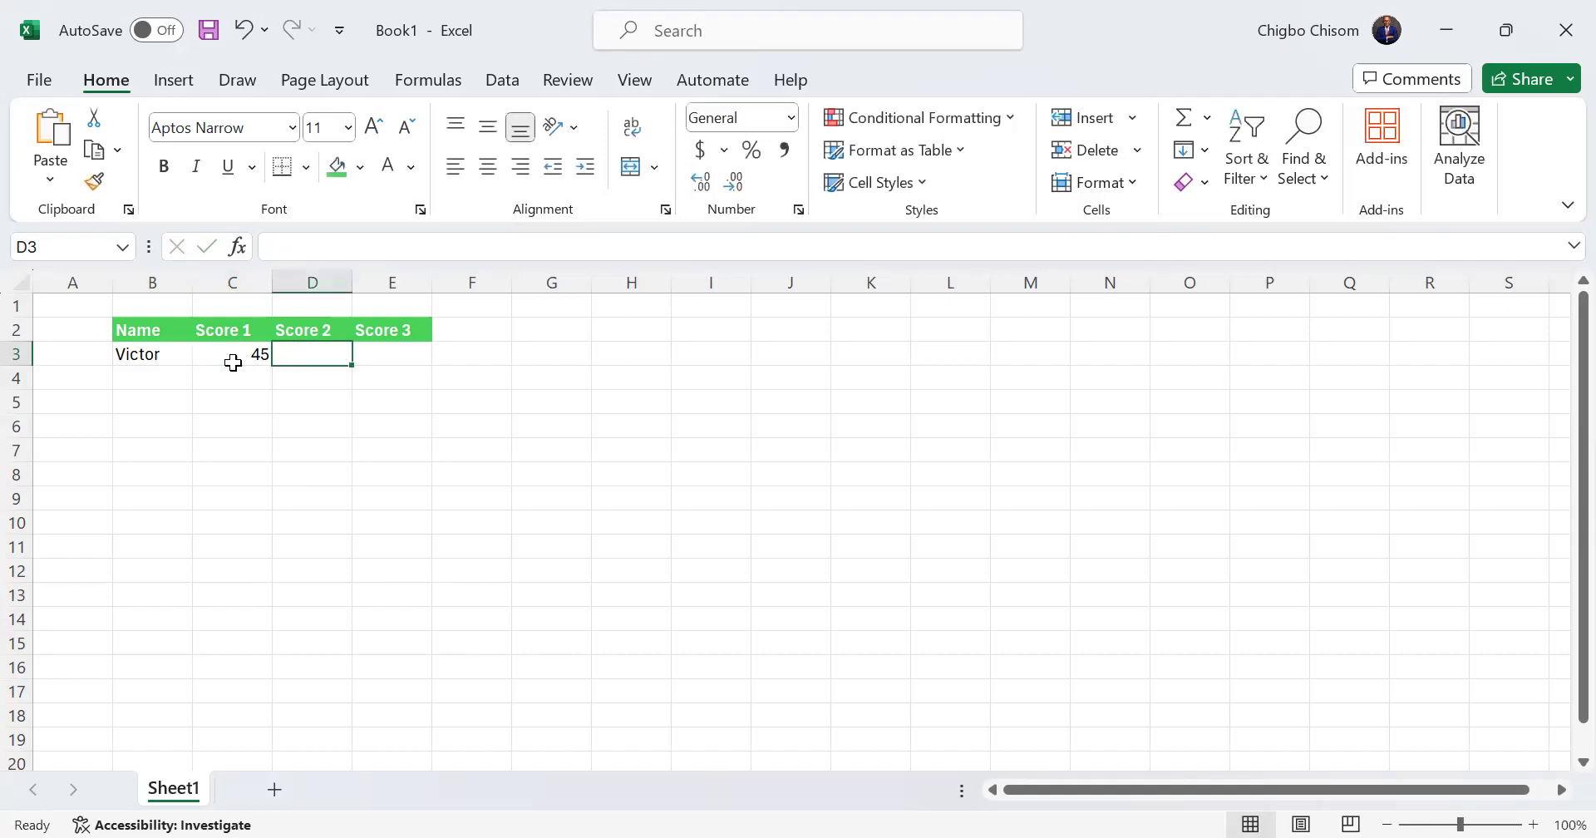
text(25)
key(Tab)
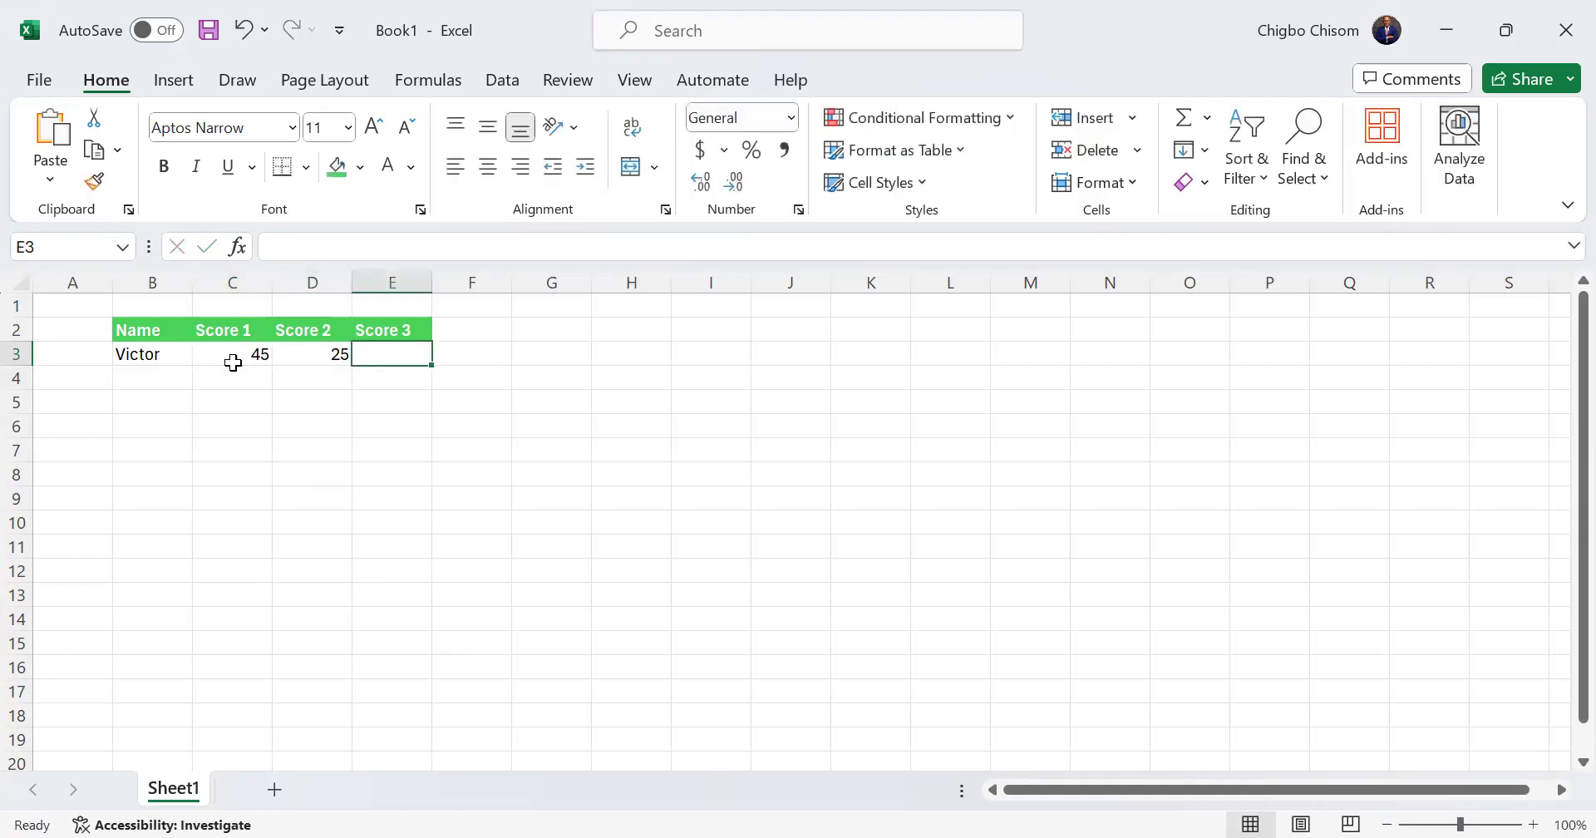
text(15)
key(Tab)
Add headers Total score, Average and Remark in F2:H2, widening column F to fit
click(461, 330)
text(Total sco)
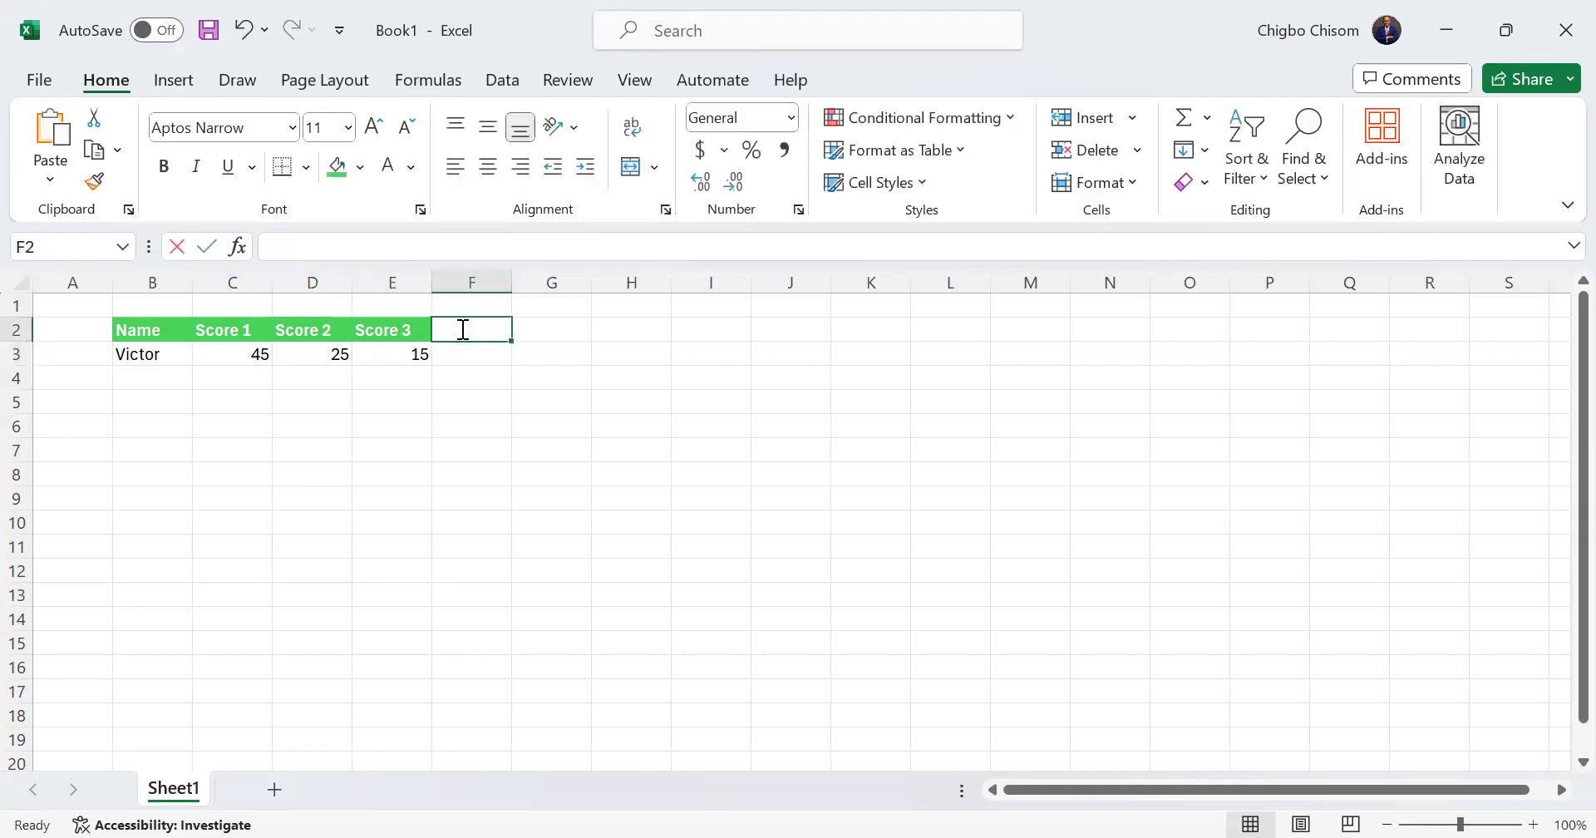
text(re)
key(Tab)
text(Average)
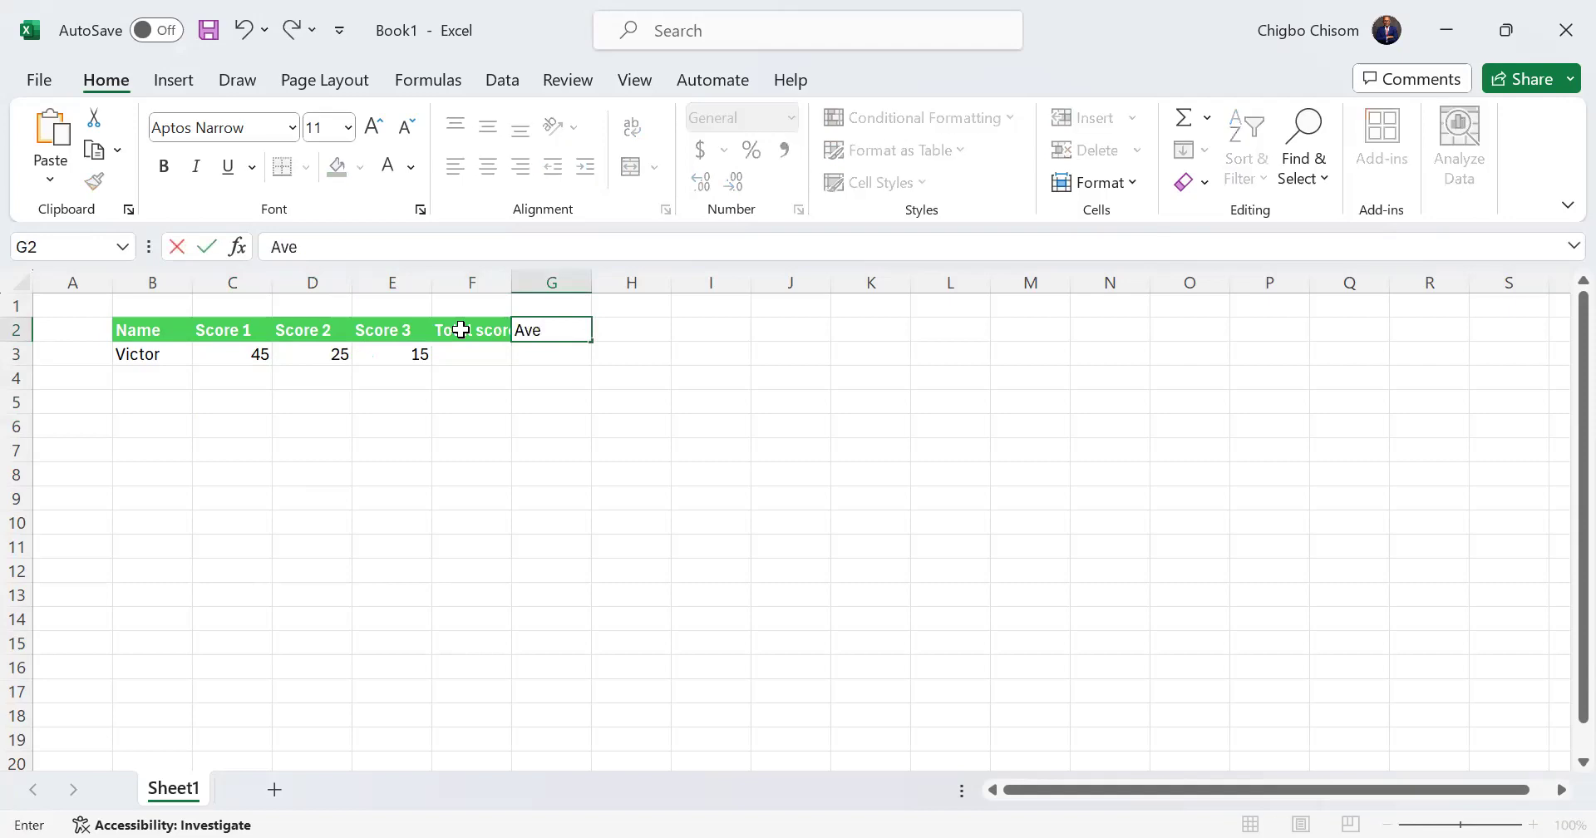
double_click(504, 281)
click(638, 333)
text(Remark)
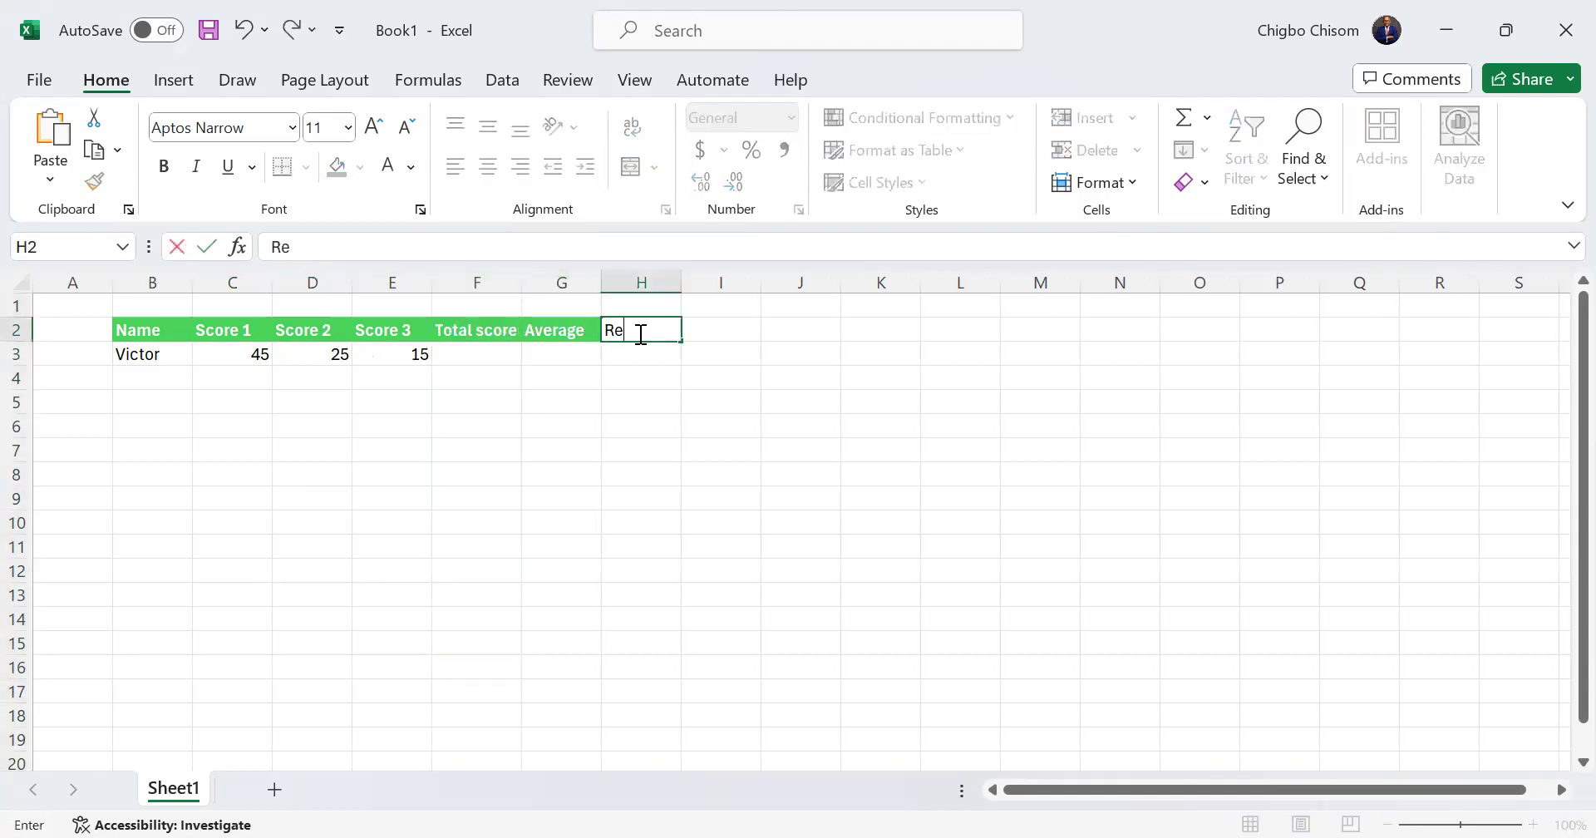
click(652, 395)
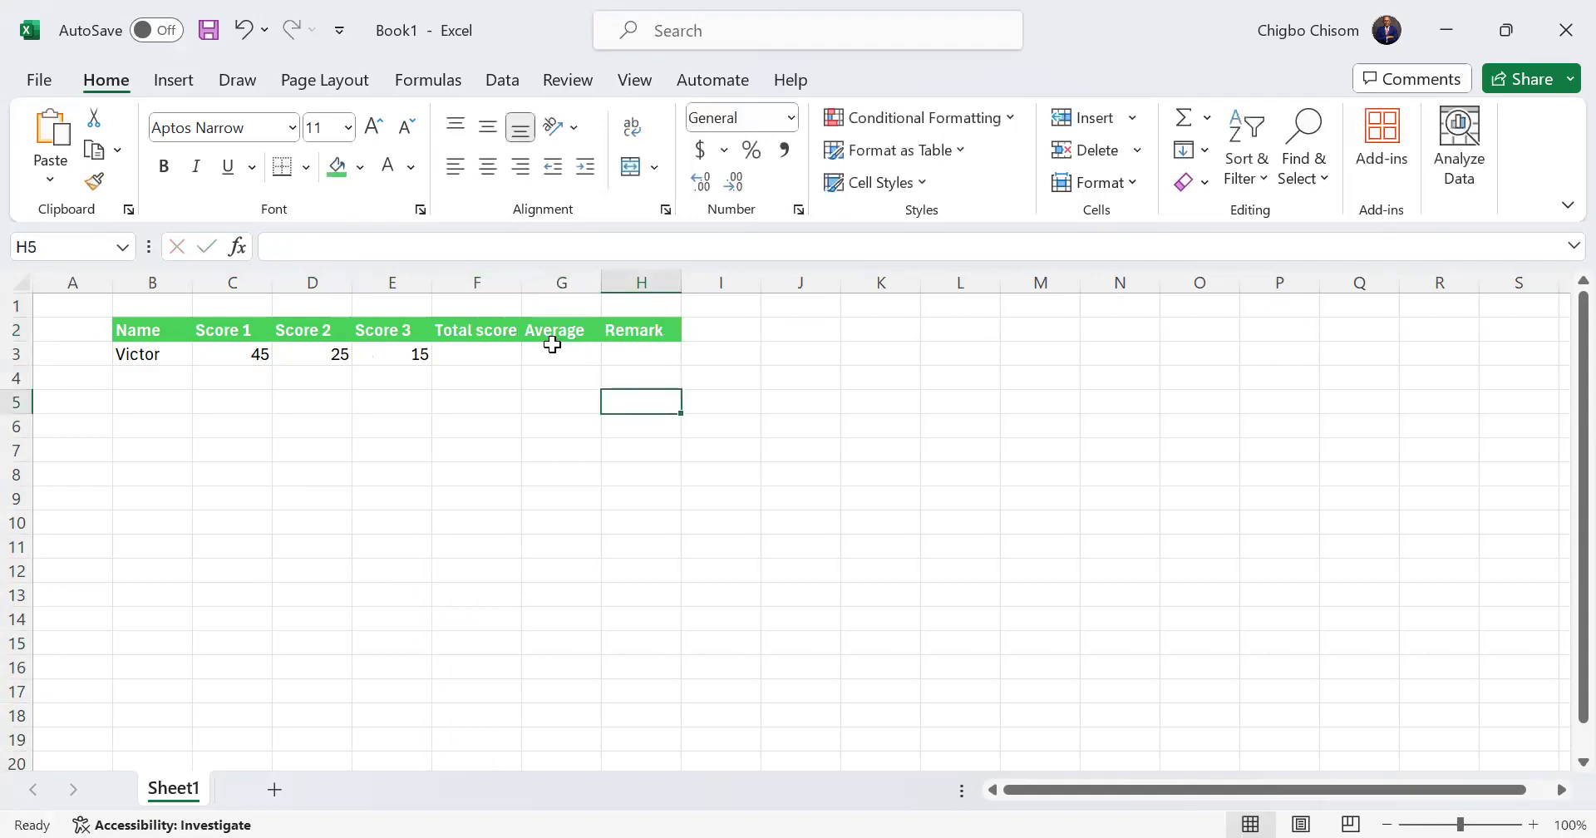
click(491, 354)
click(168, 375)
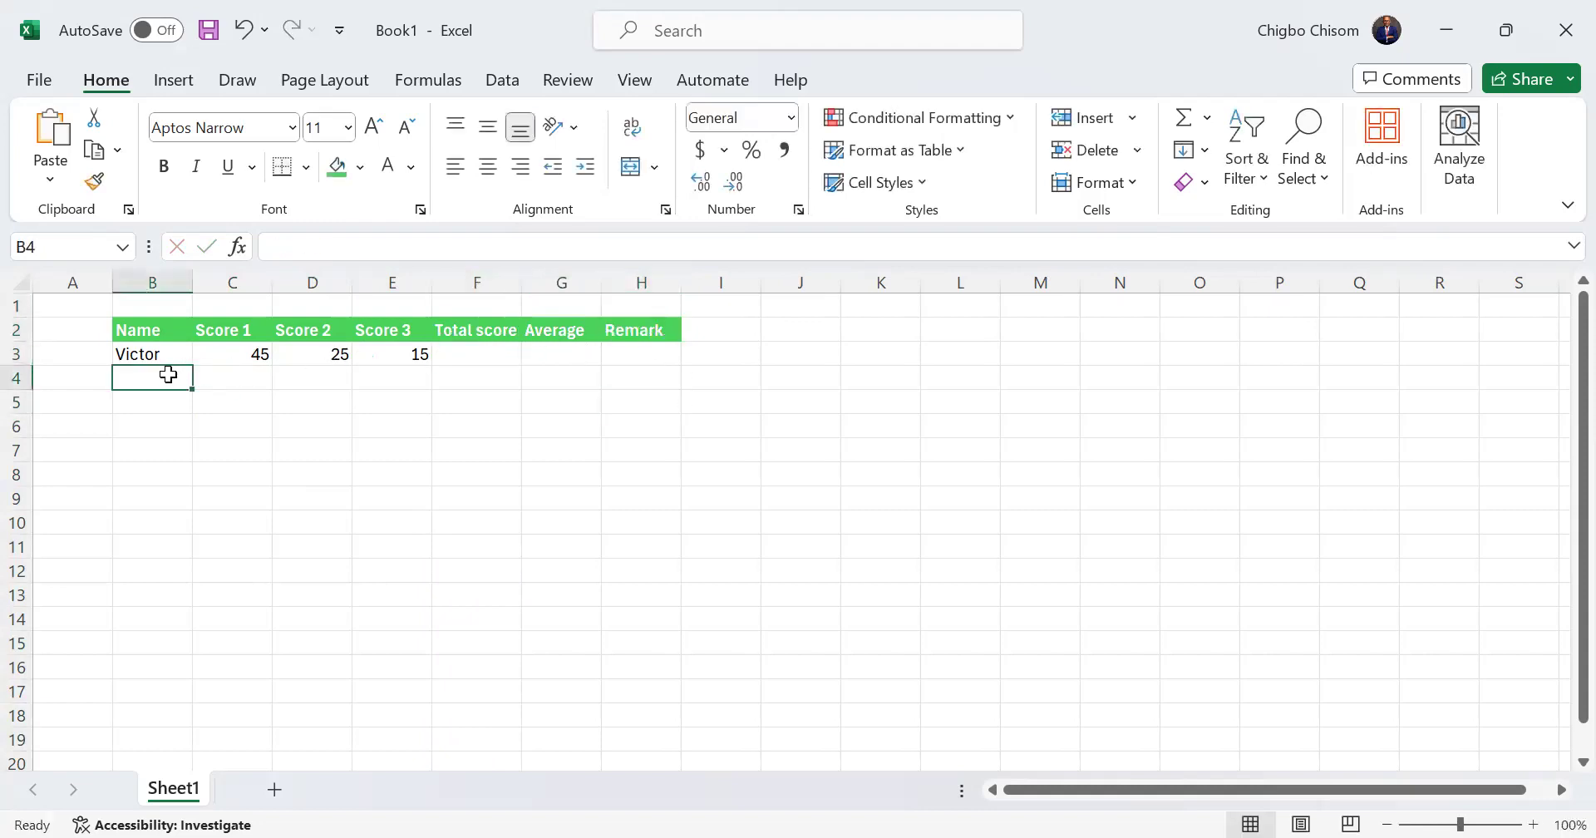
Enter the second student's name with scores 23, 32 and 17 in row 4
text(Helen)
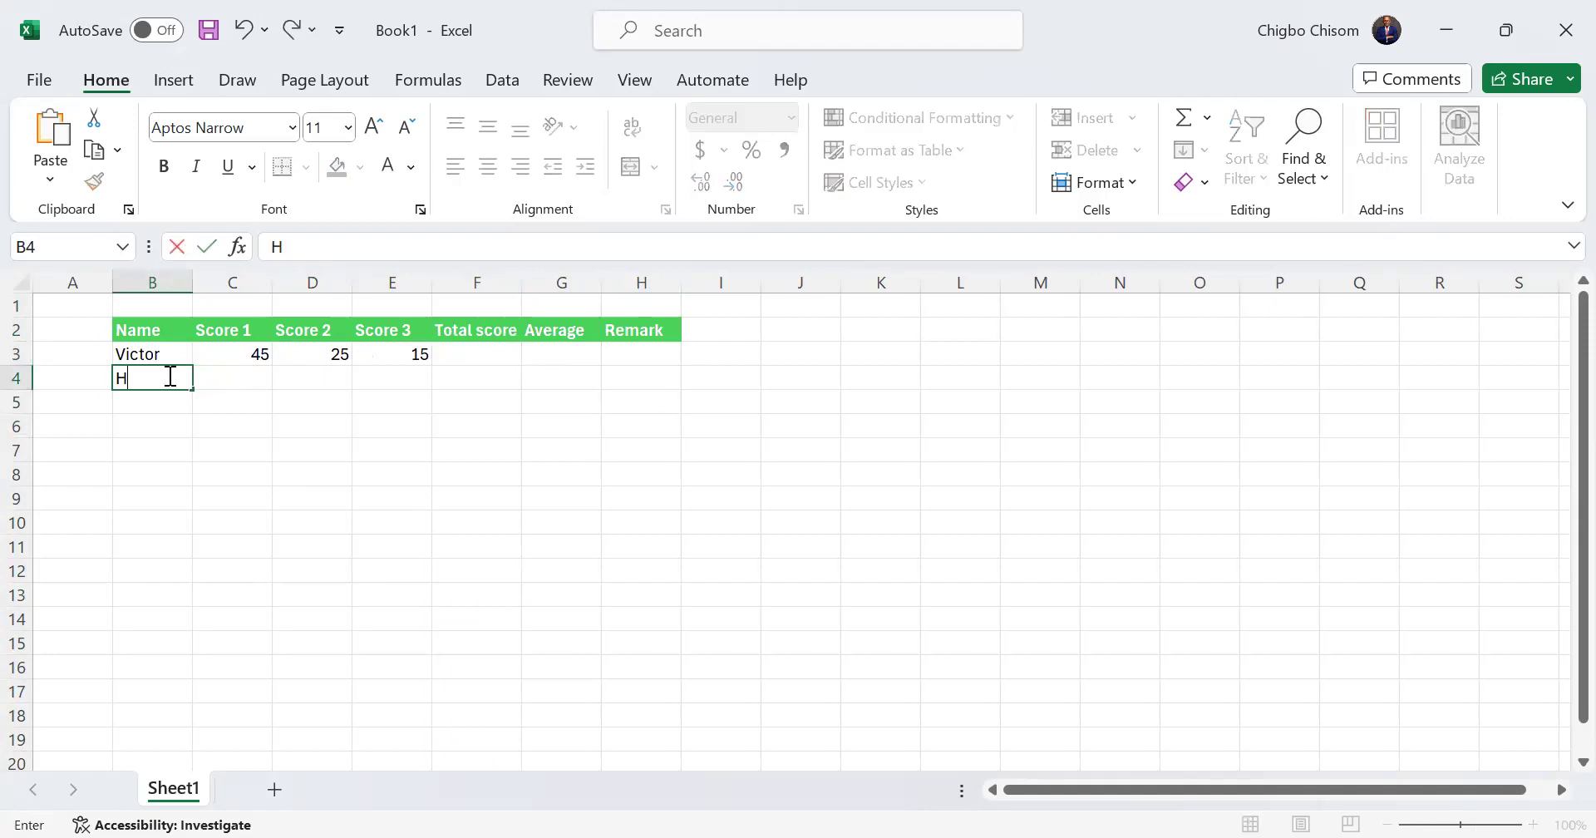
key(Tab)
text(23)
key(Tab)
text(32)
key(Tab)
text(17)
key(Return)
key(Left)
key(Left)
key(Left)
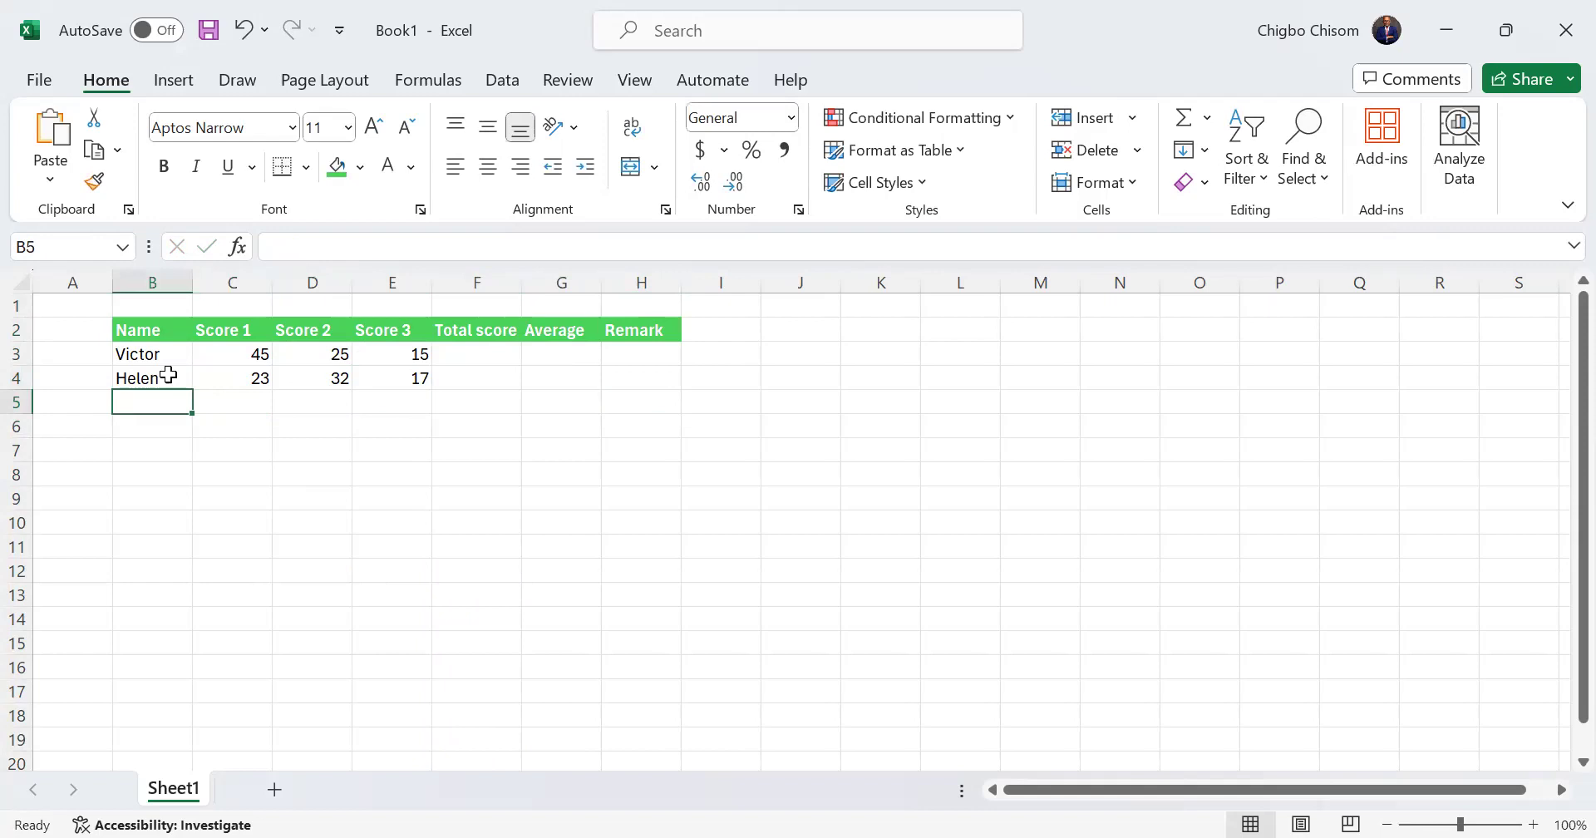
Enter the third student's name with scores 34, 28 and 19 in row 5
text(Mark)
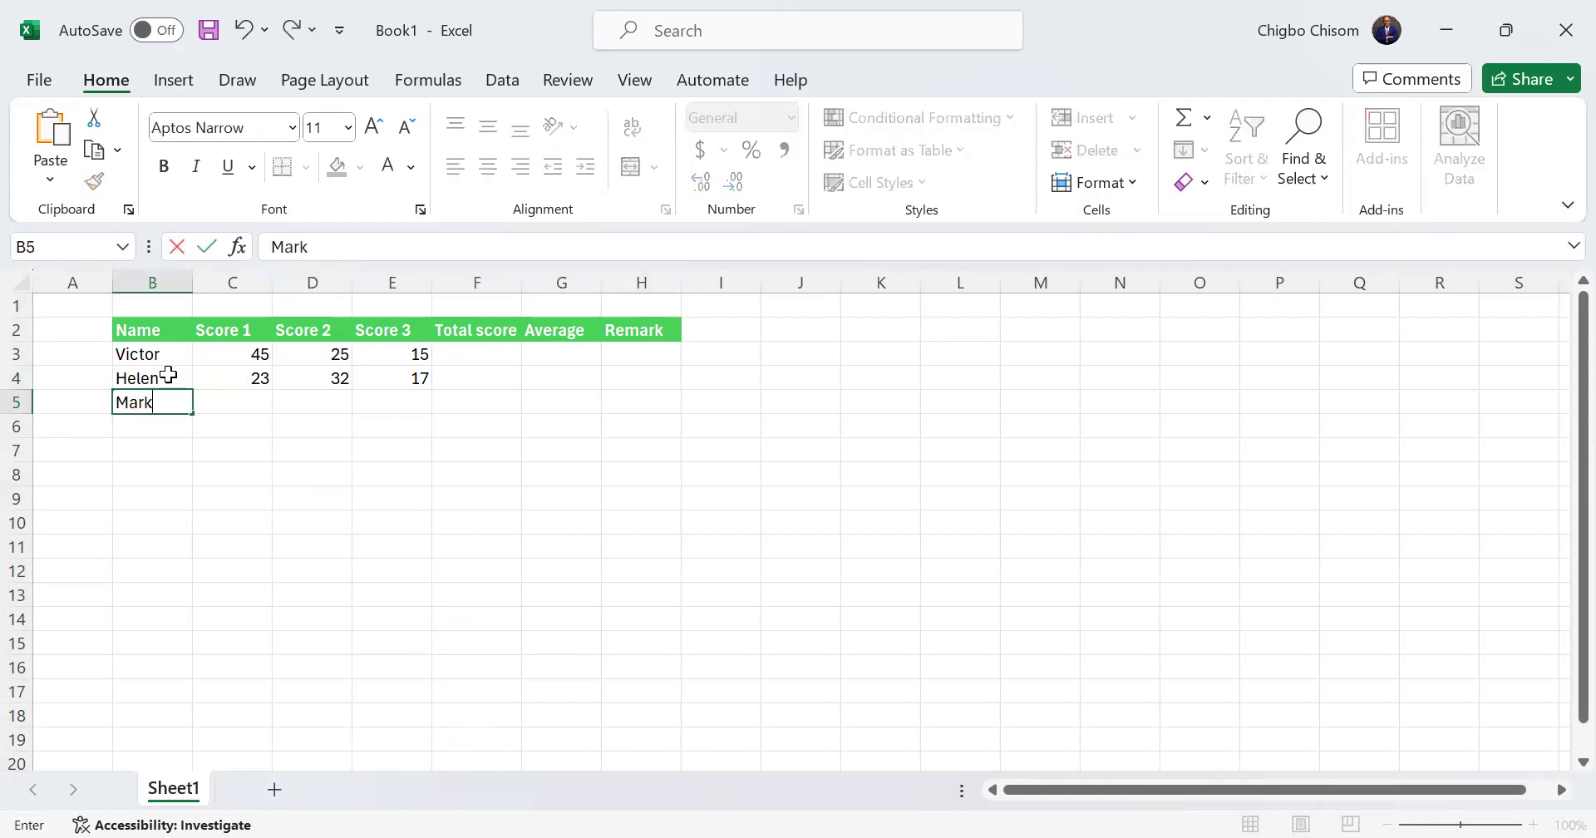
key(Tab)
text(34)
key(Tab)
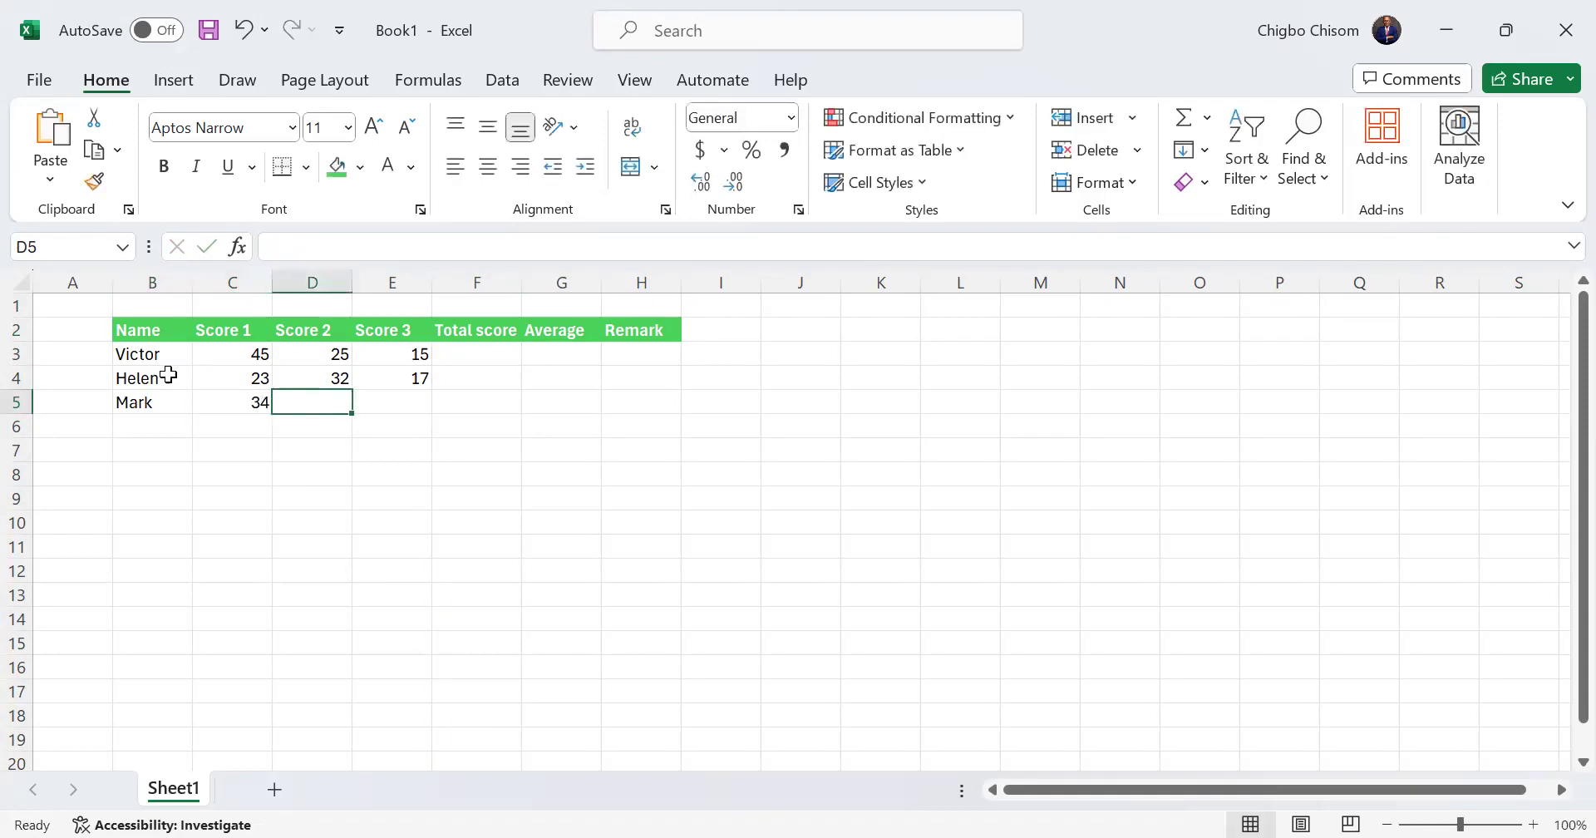
text(28)
key(Tab)
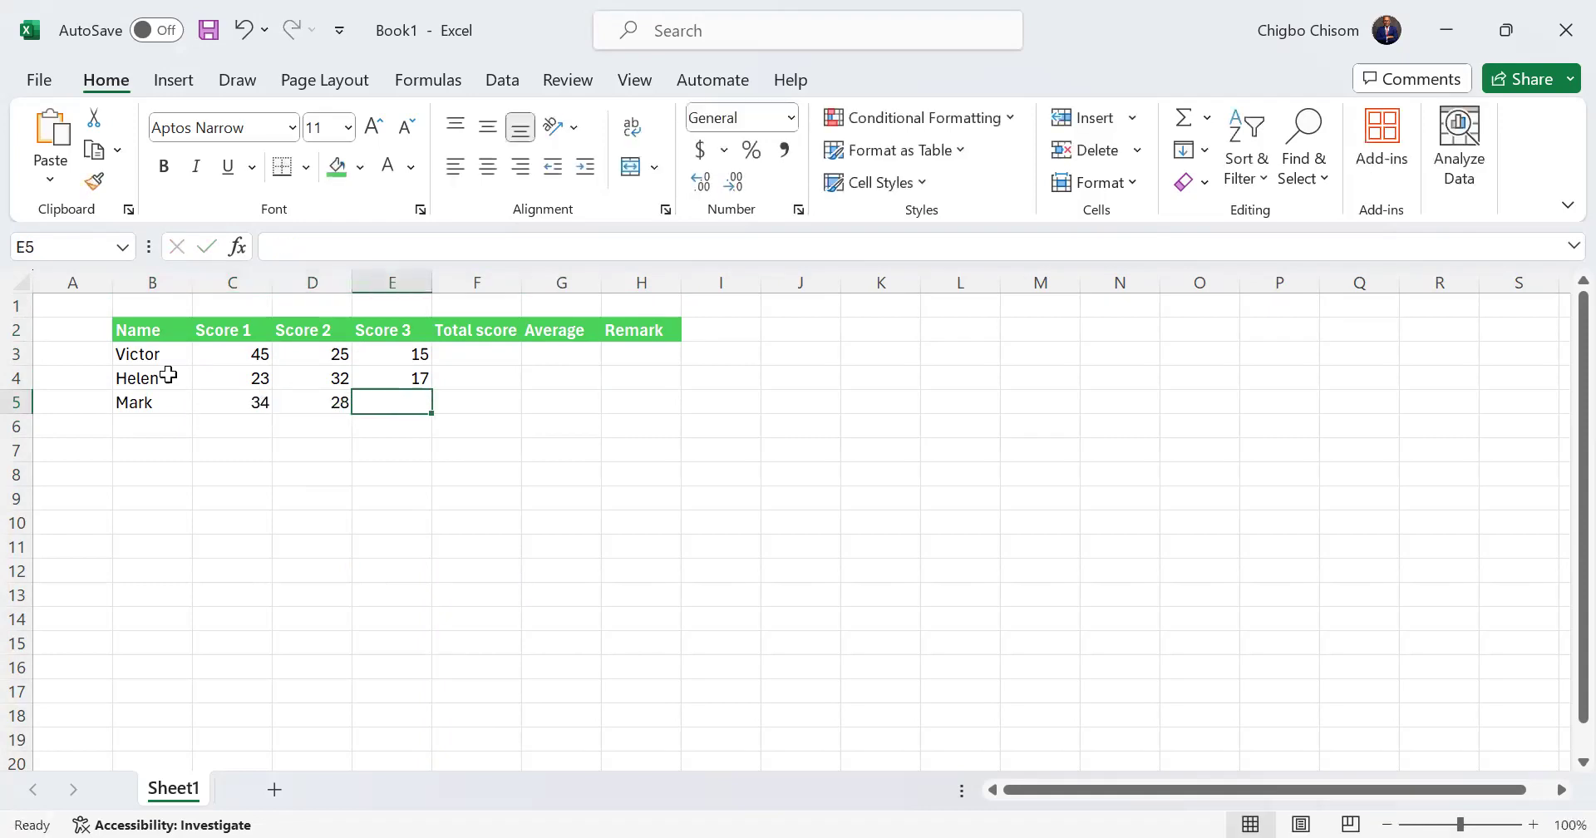
text(19)
key(Tab)
key(Down)
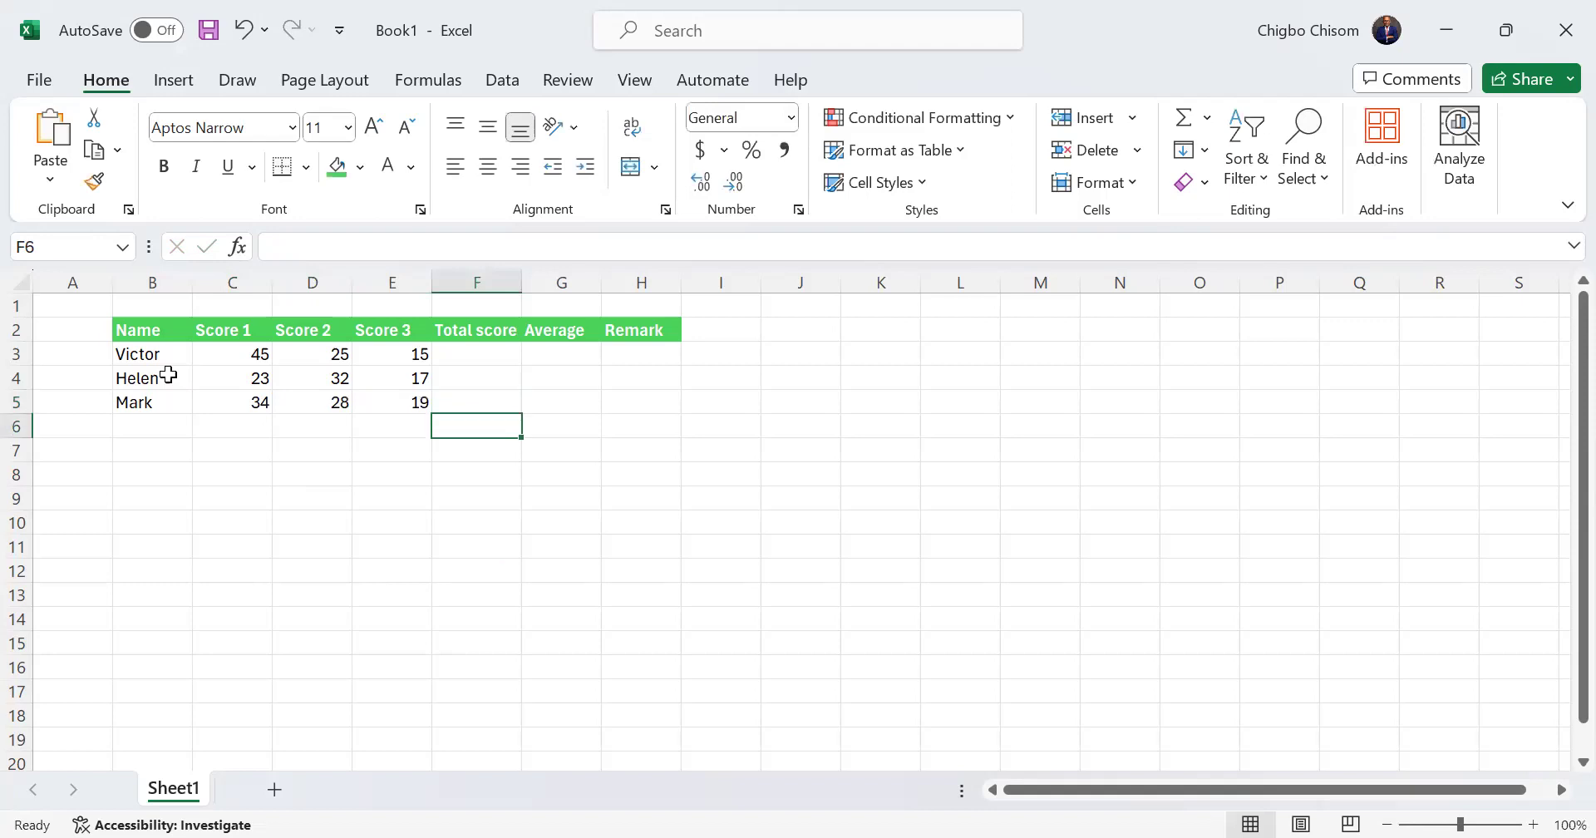
key(Left)
key(Left)
key(Right)
key(Right)
key(Left)
key(Left)
key(Left)
key(Left)
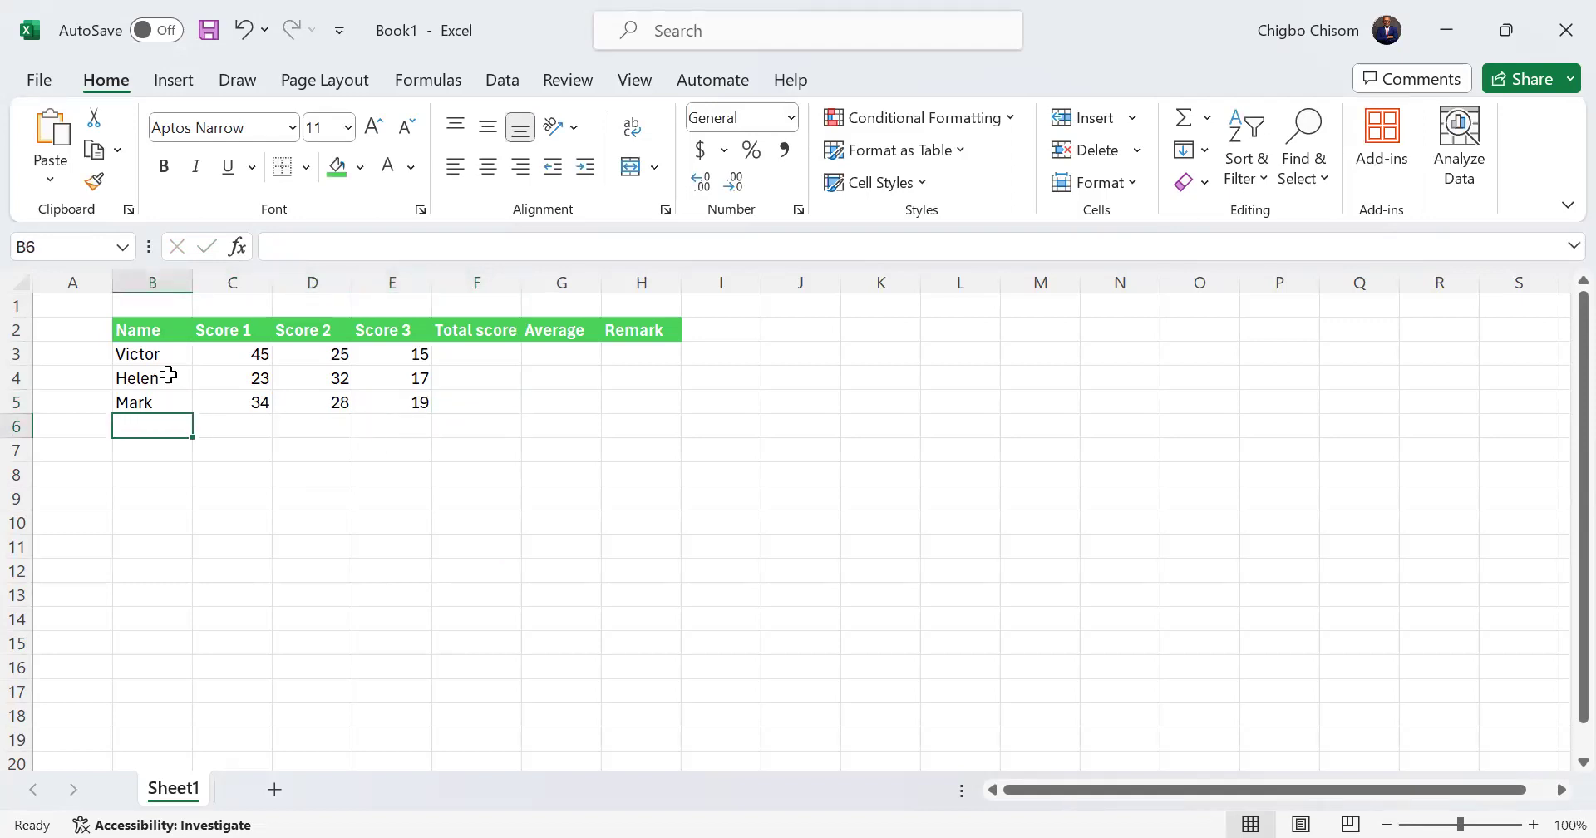
Enter the fourth student's name with scores 52, 39 and 21 in row 6
text(Faith)
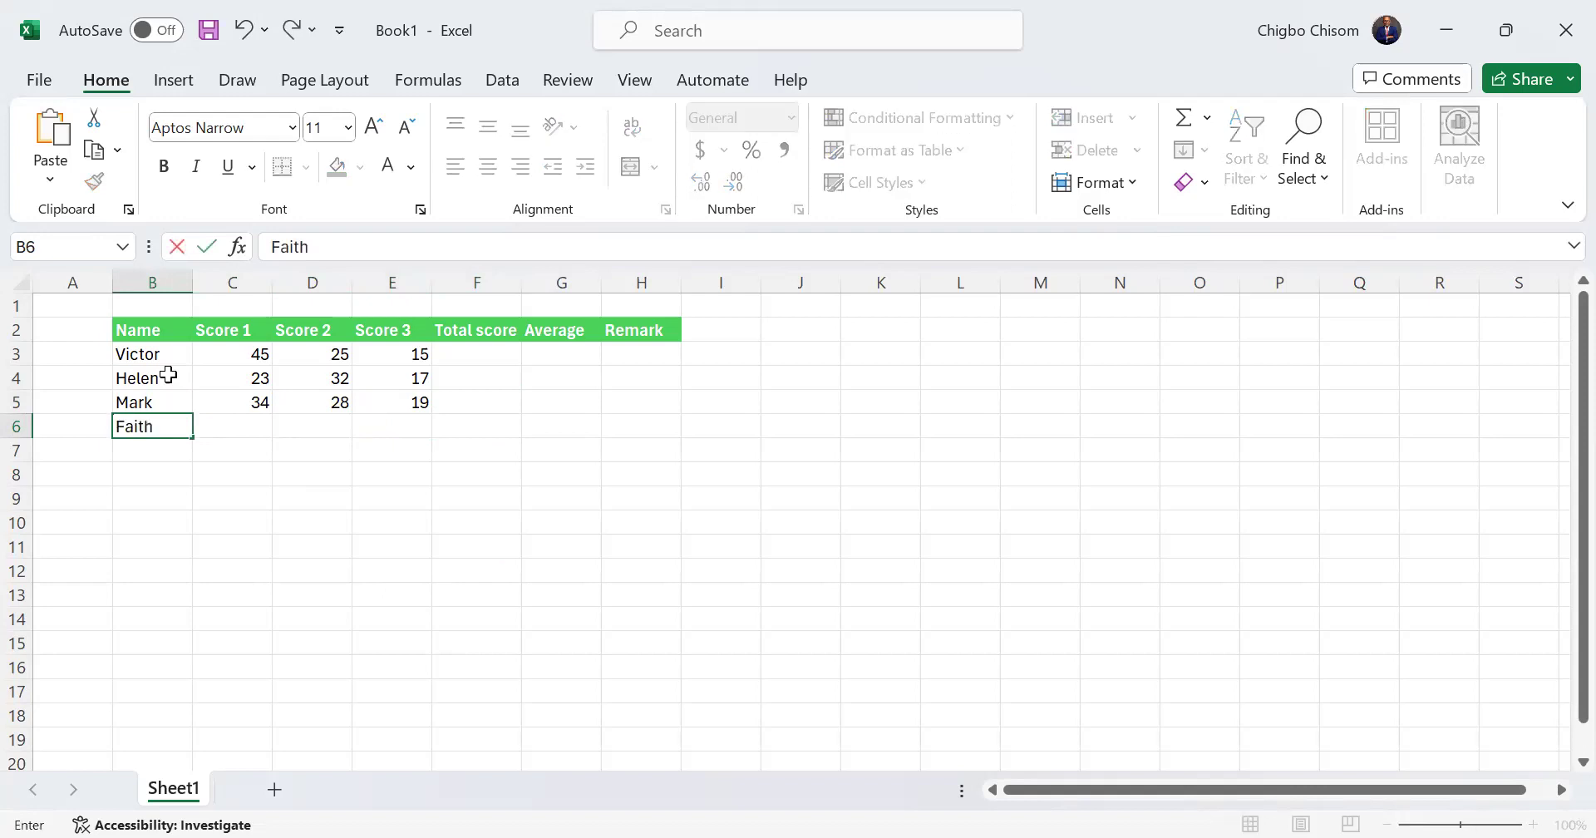
key(Tab)
text(52)
key(Tab)
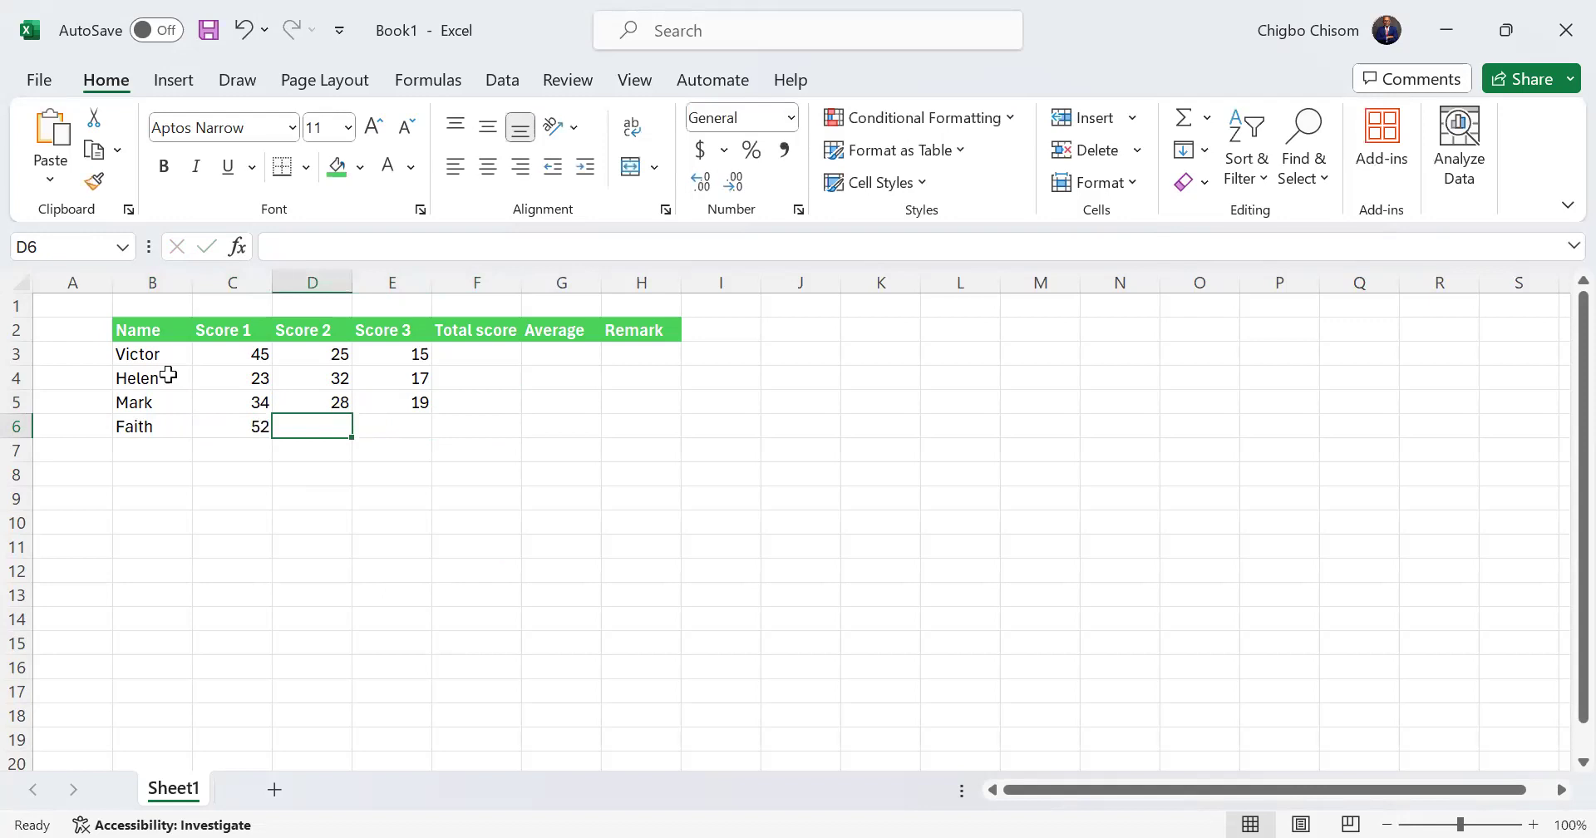
text(39)
key(Tab)
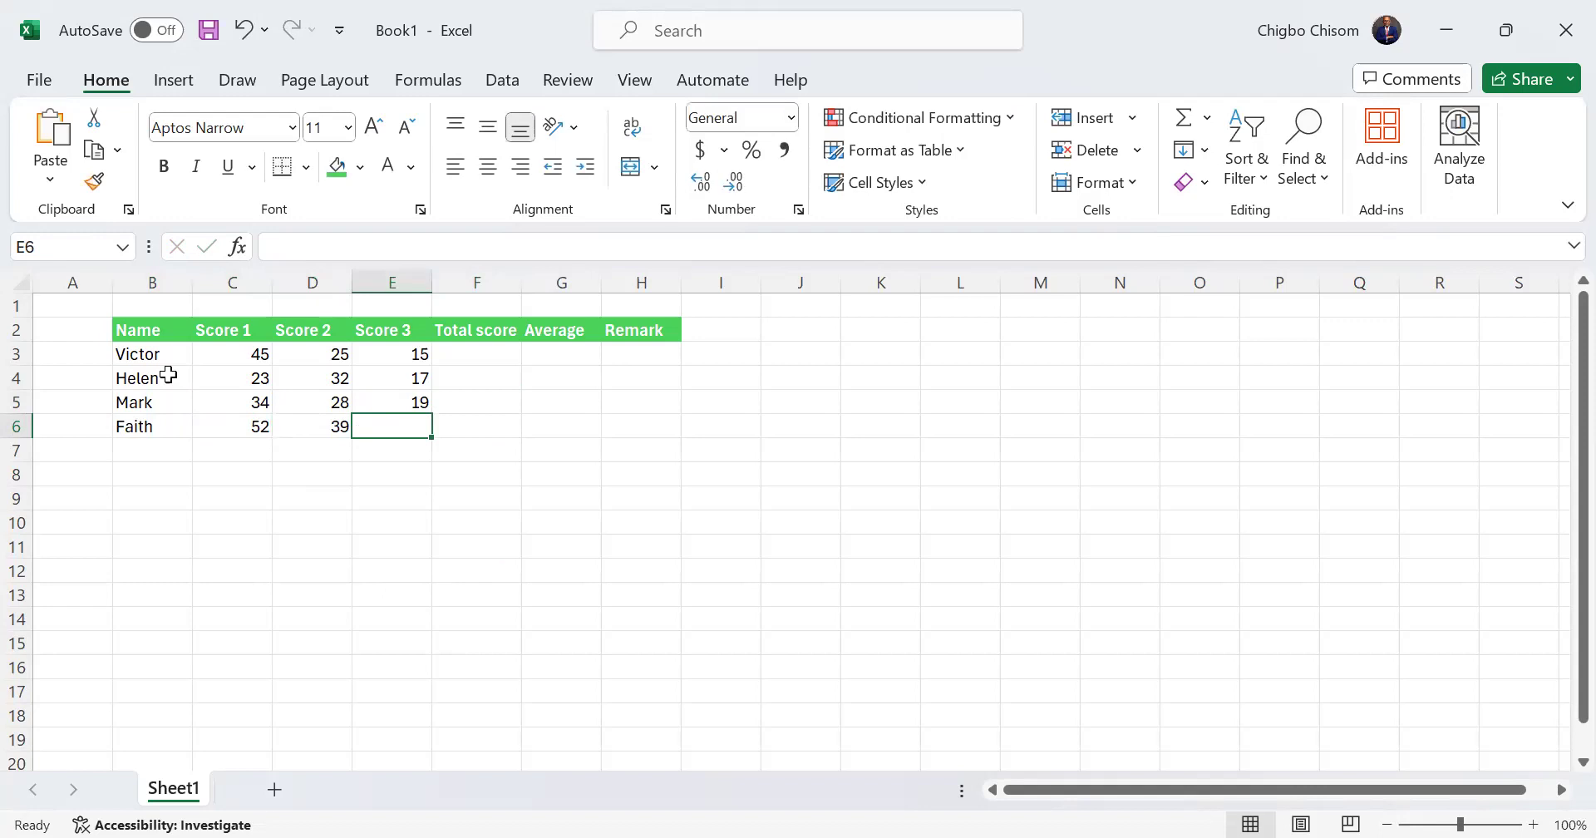
text(3)
key(BackSpace)
text(21)
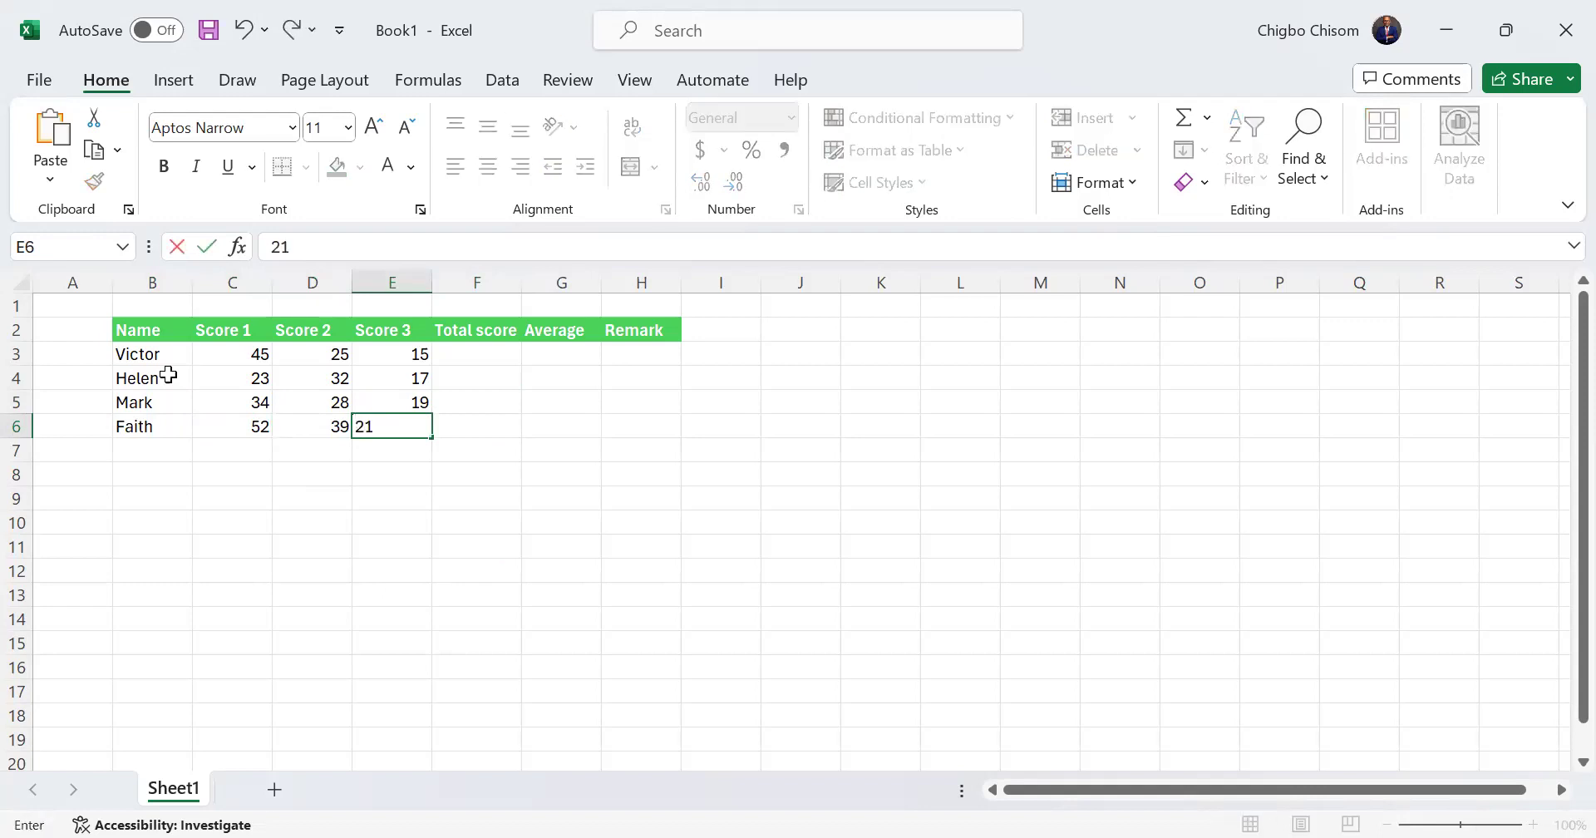
key(Return)
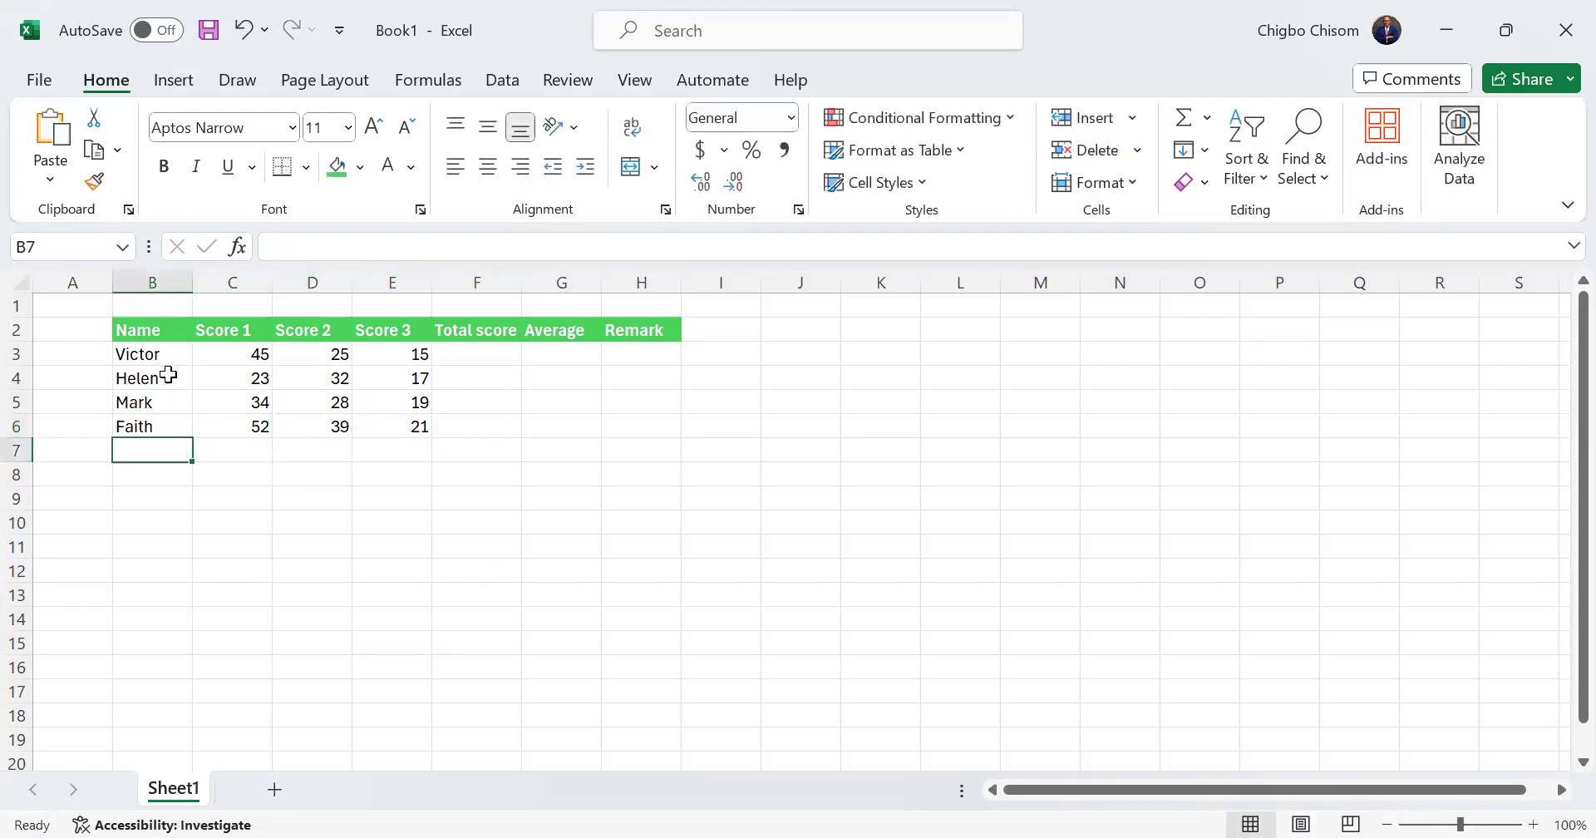
Enter the fifth student's name with scores 45, 29 and 12 in row 7
text(V)
key(BackSpace)
key(BackSpace)
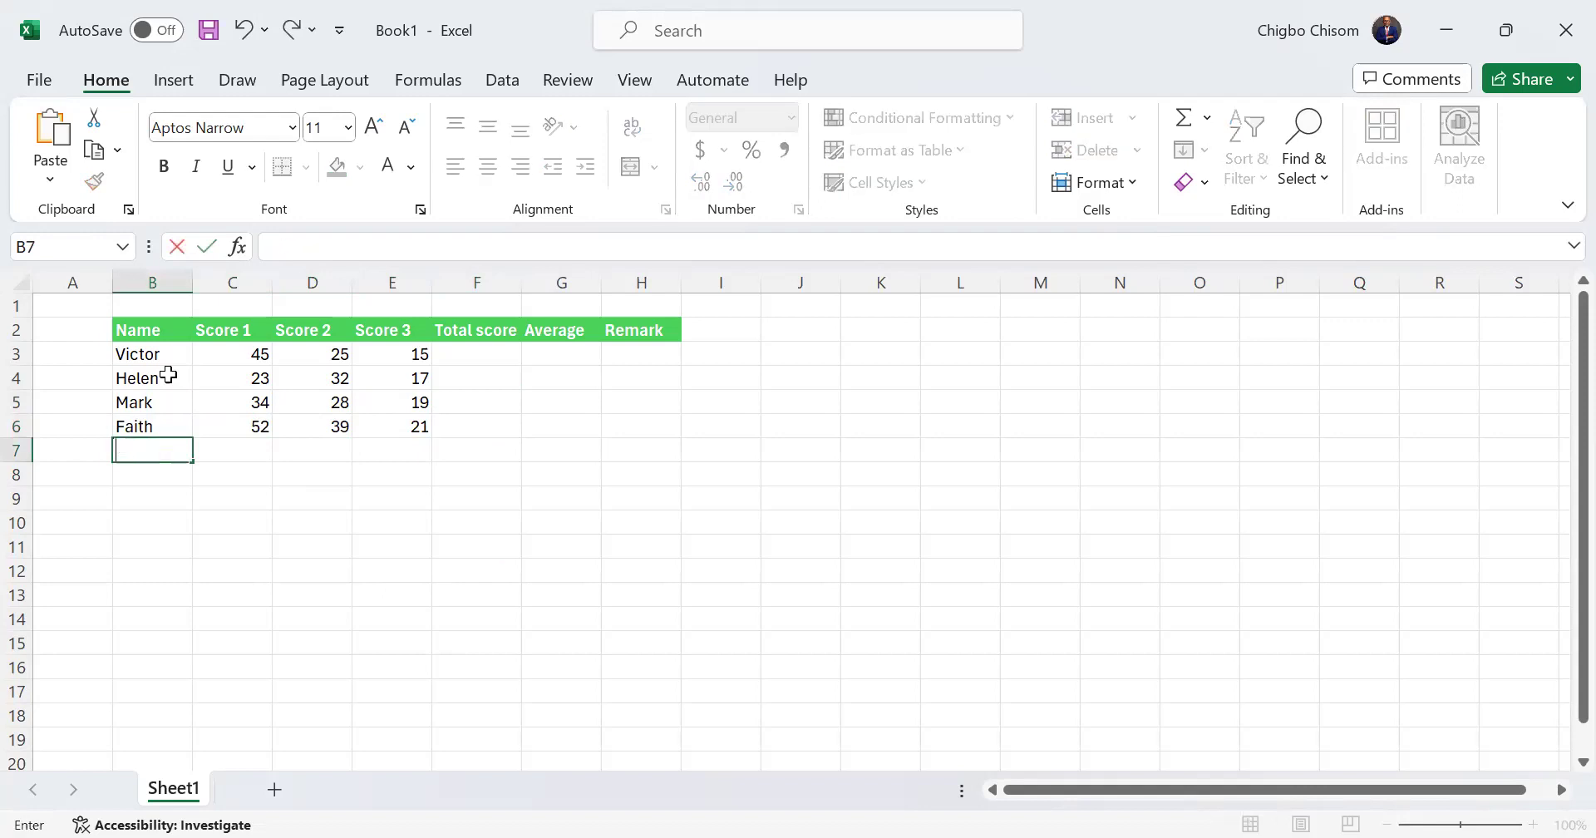
text(Mary)
key(Tab)
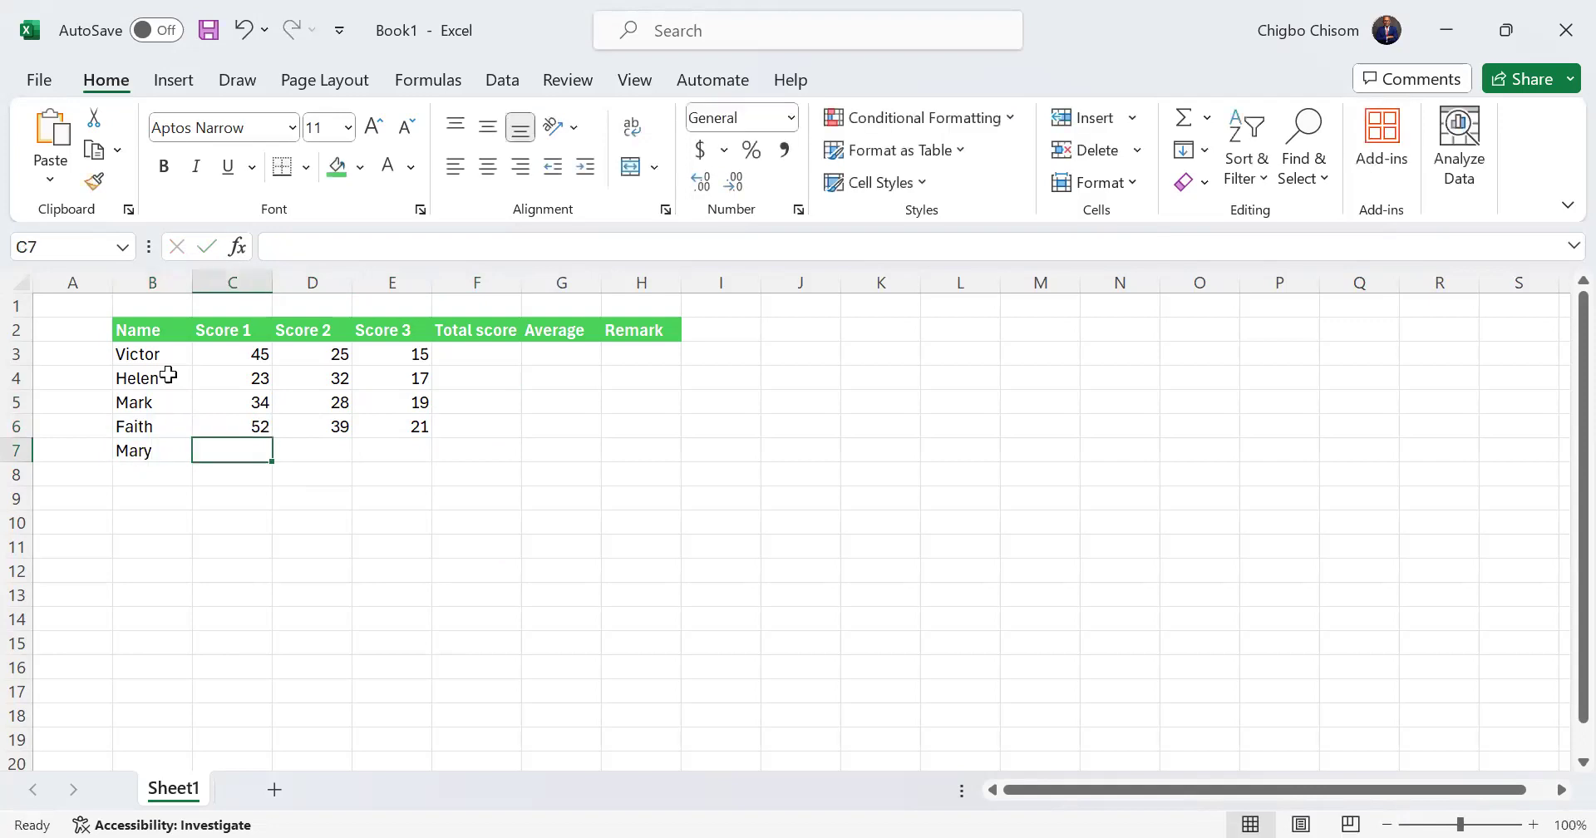
text(45)
key(Tab)
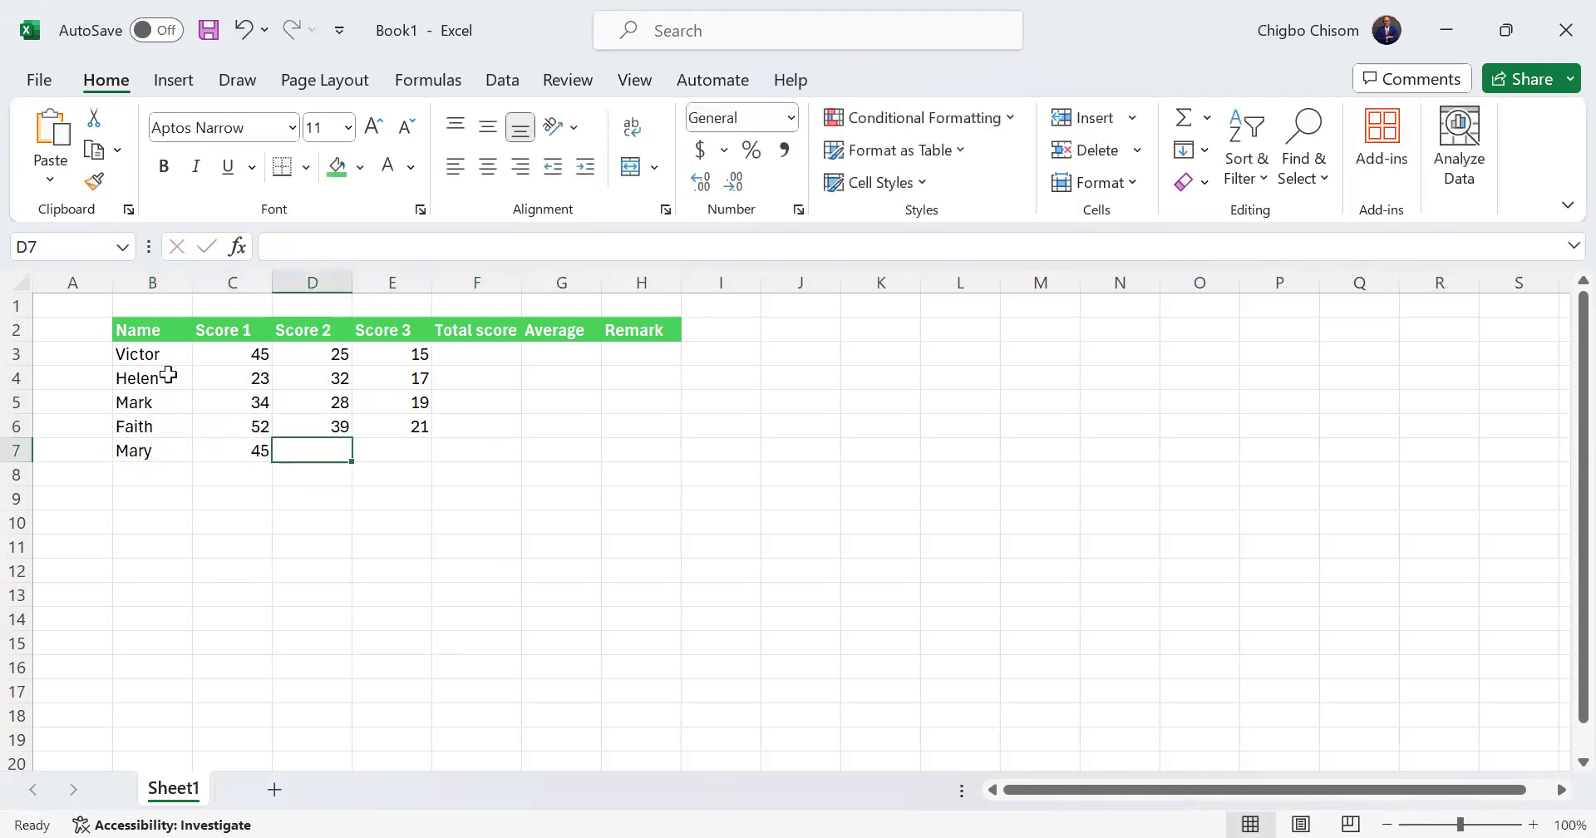
text(29)
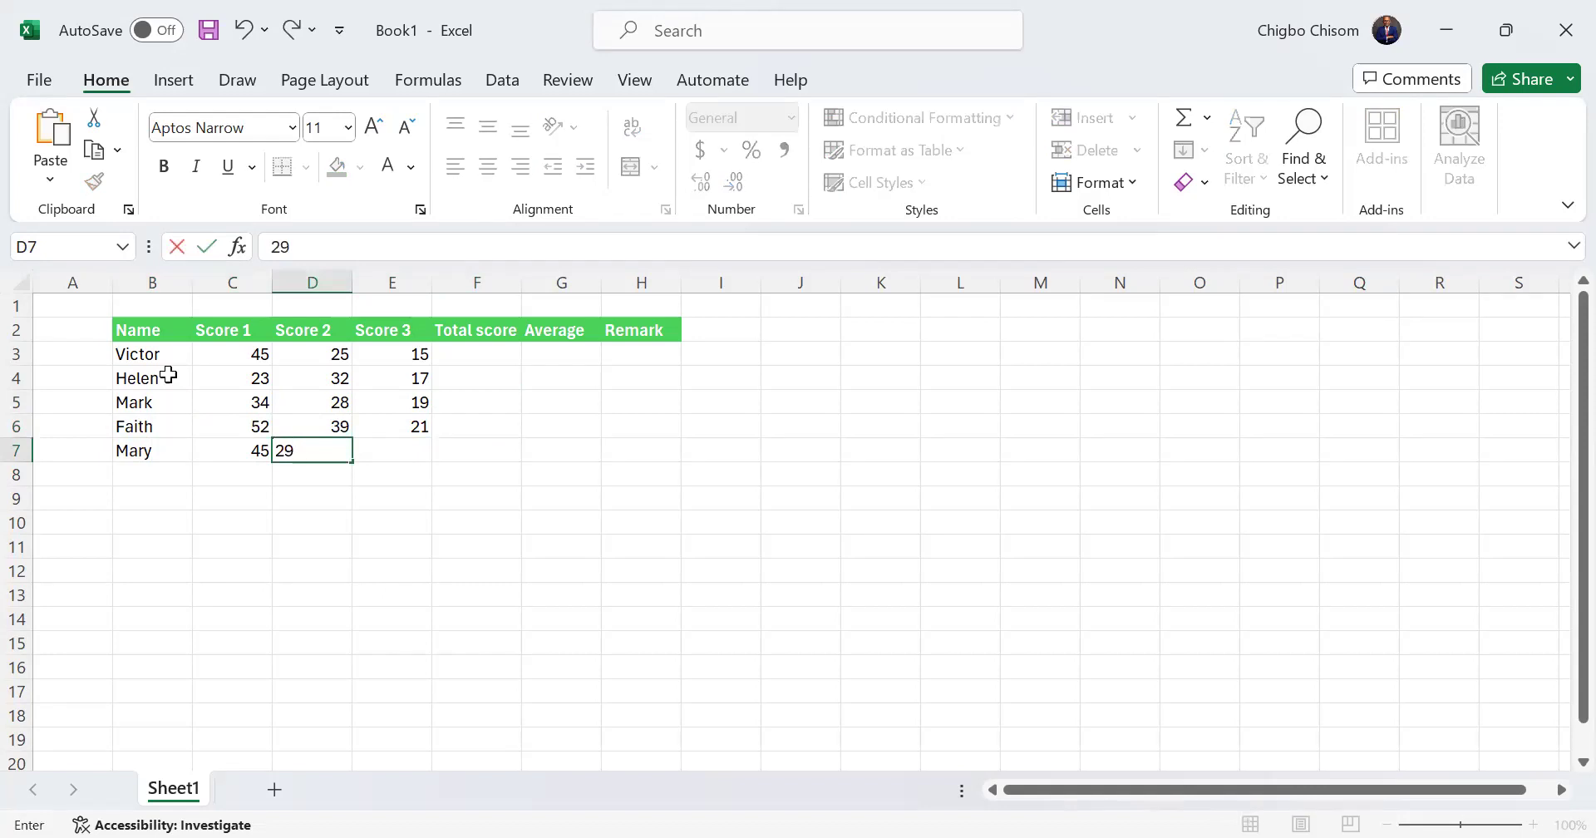
key(Tab)
text(12)
key(Tab)
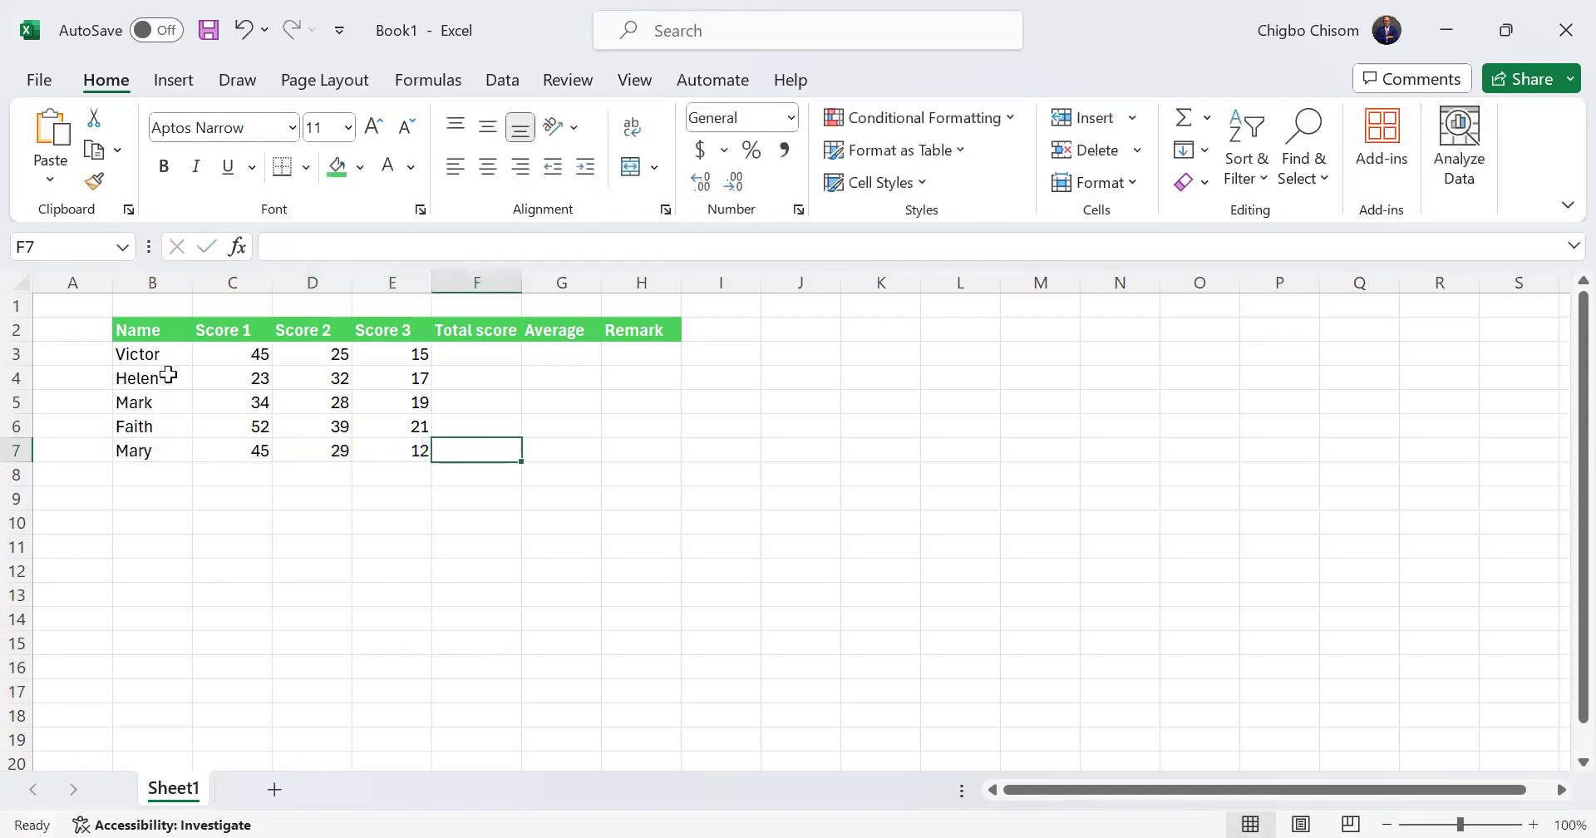
Zoom the sheet to 124% with the header row back in view, selecting F3
click(486, 353)
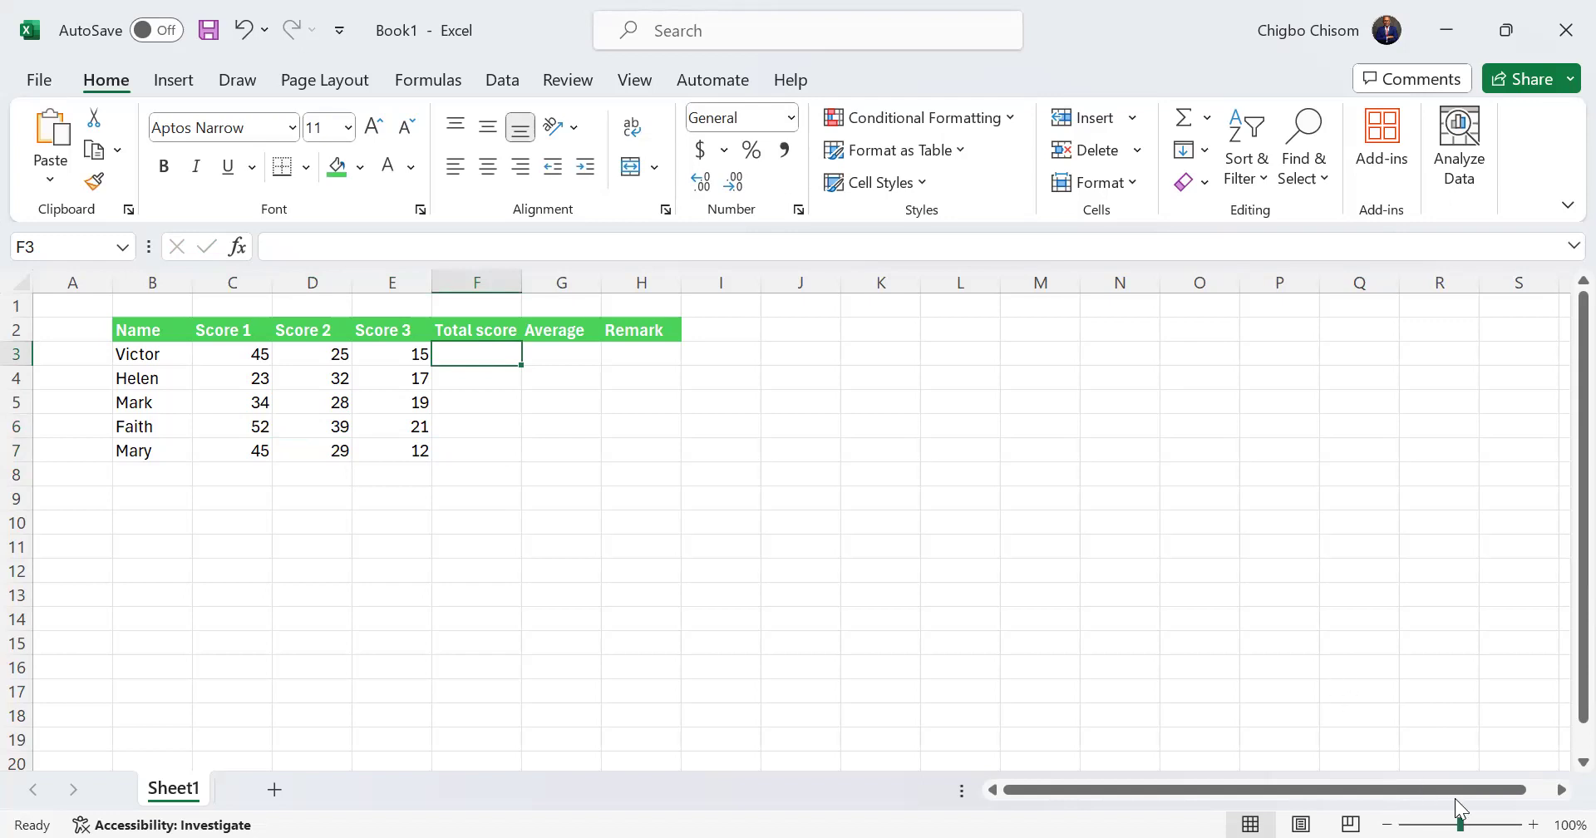
drag(1460, 822, 1465, 823)
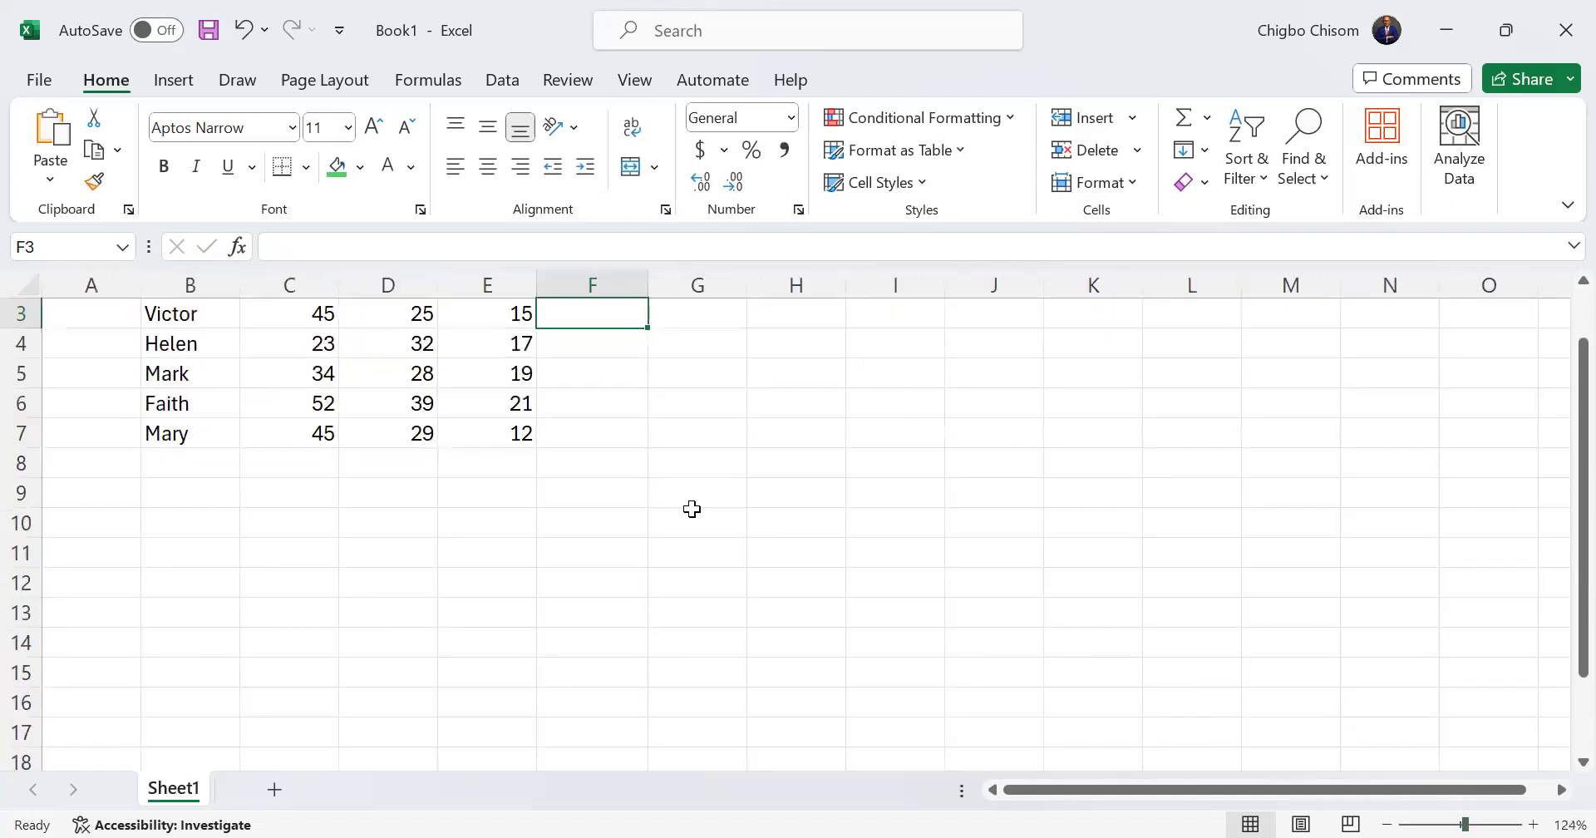
scroll(1556, 464, up, 1)
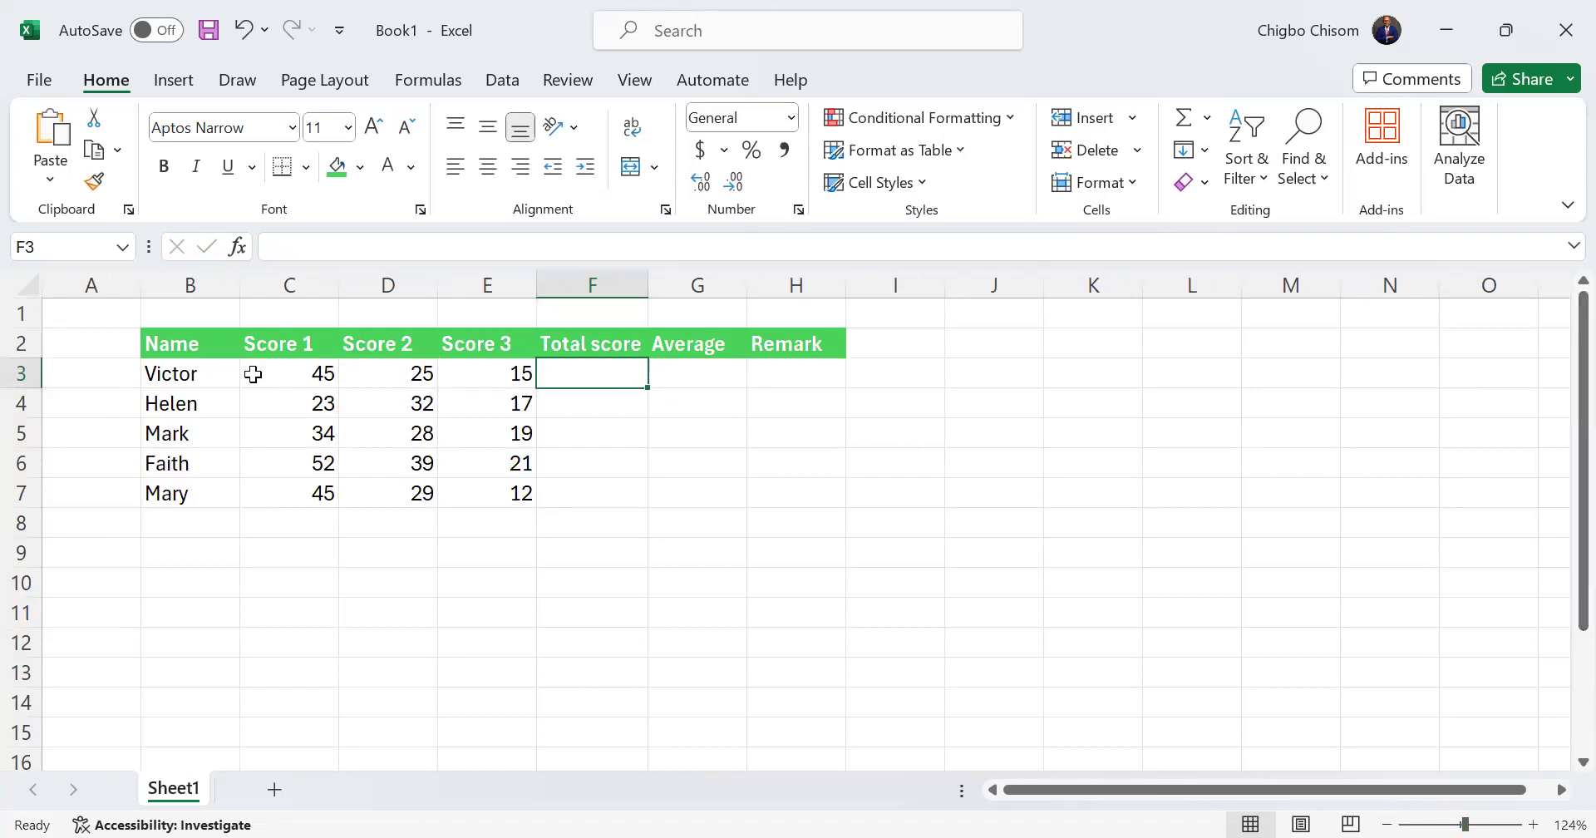
drag(187, 373, 399, 377)
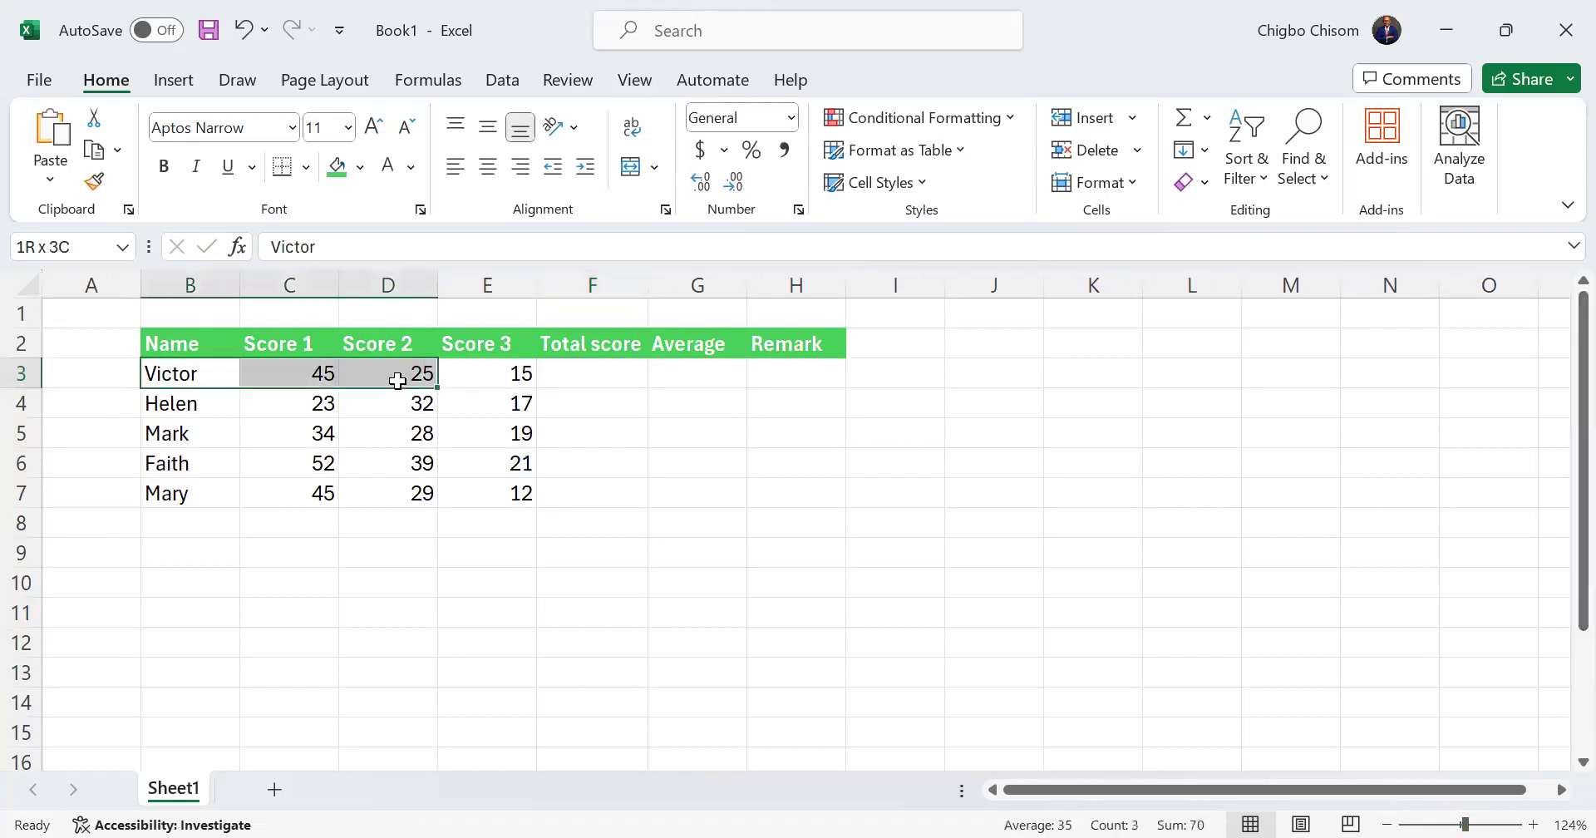
click(266, 375)
click(585, 375)
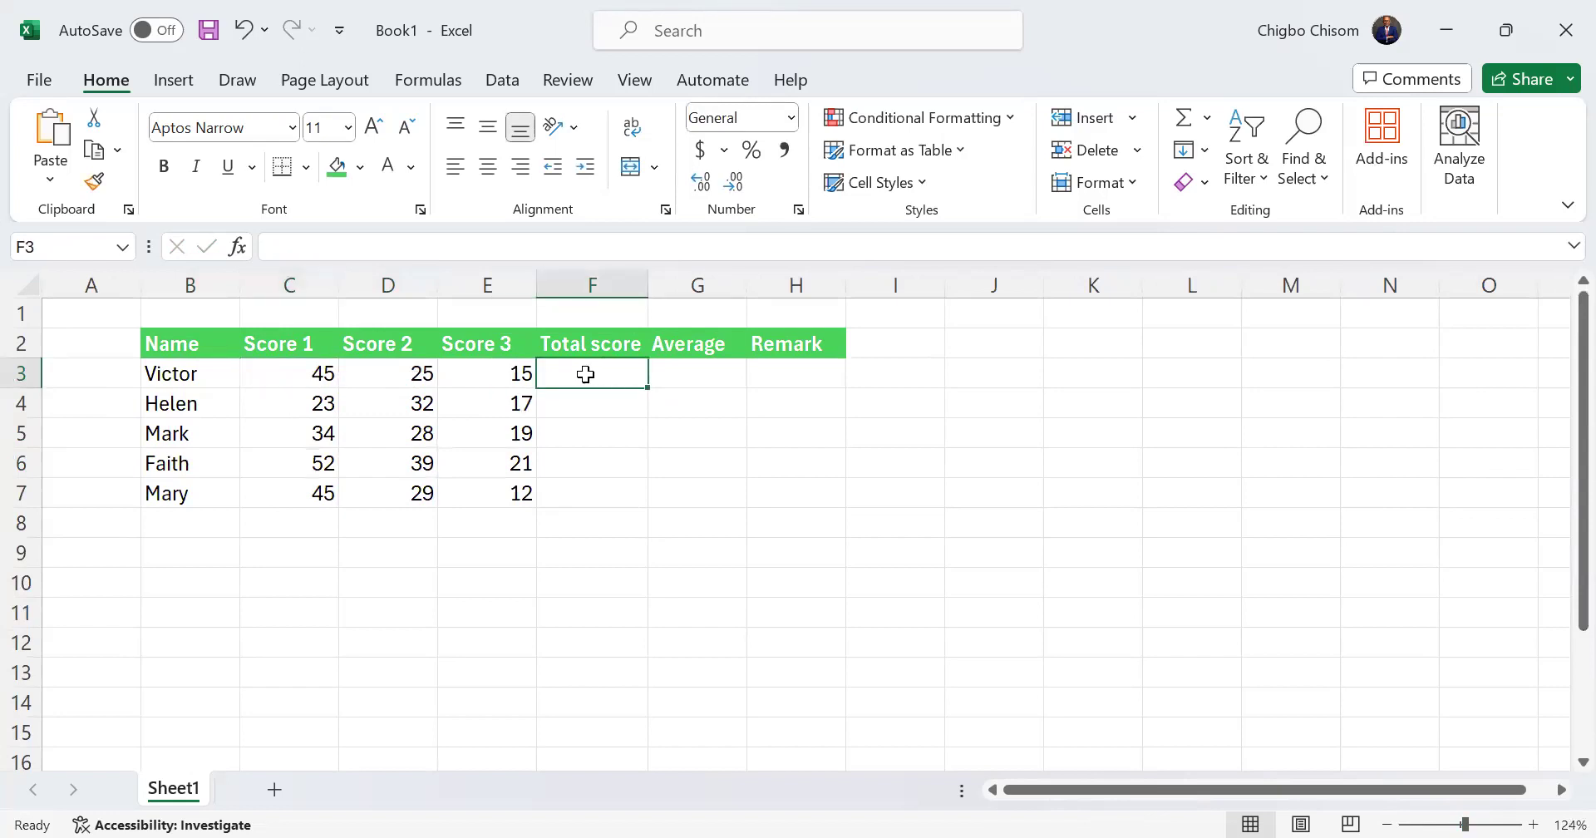
Enter =C3+D3+E3 in F3 so the first total shows 85
text(=)
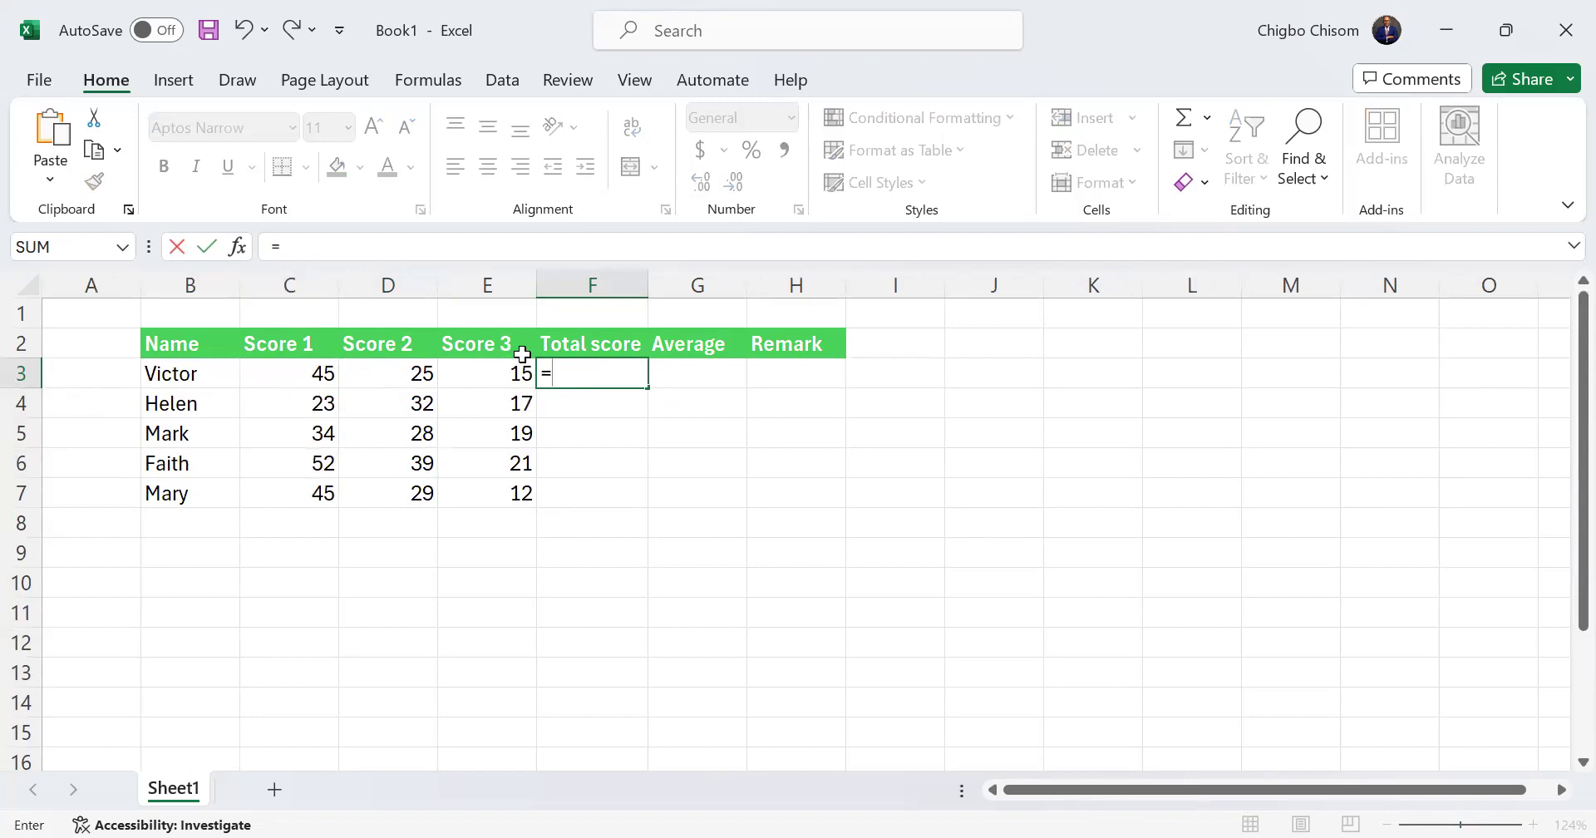
text(c3+)
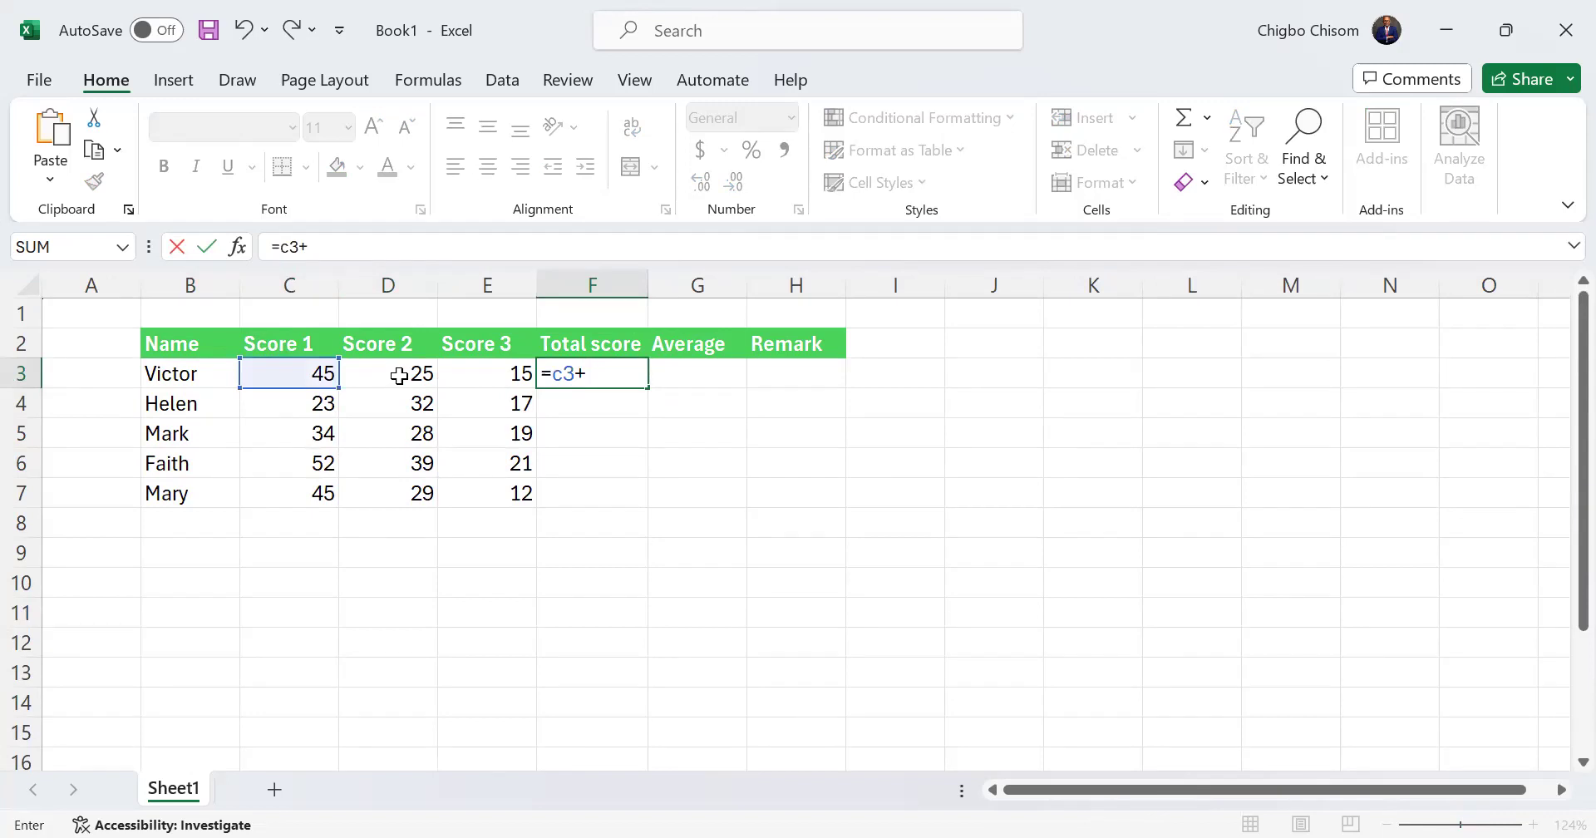
text(d3+)
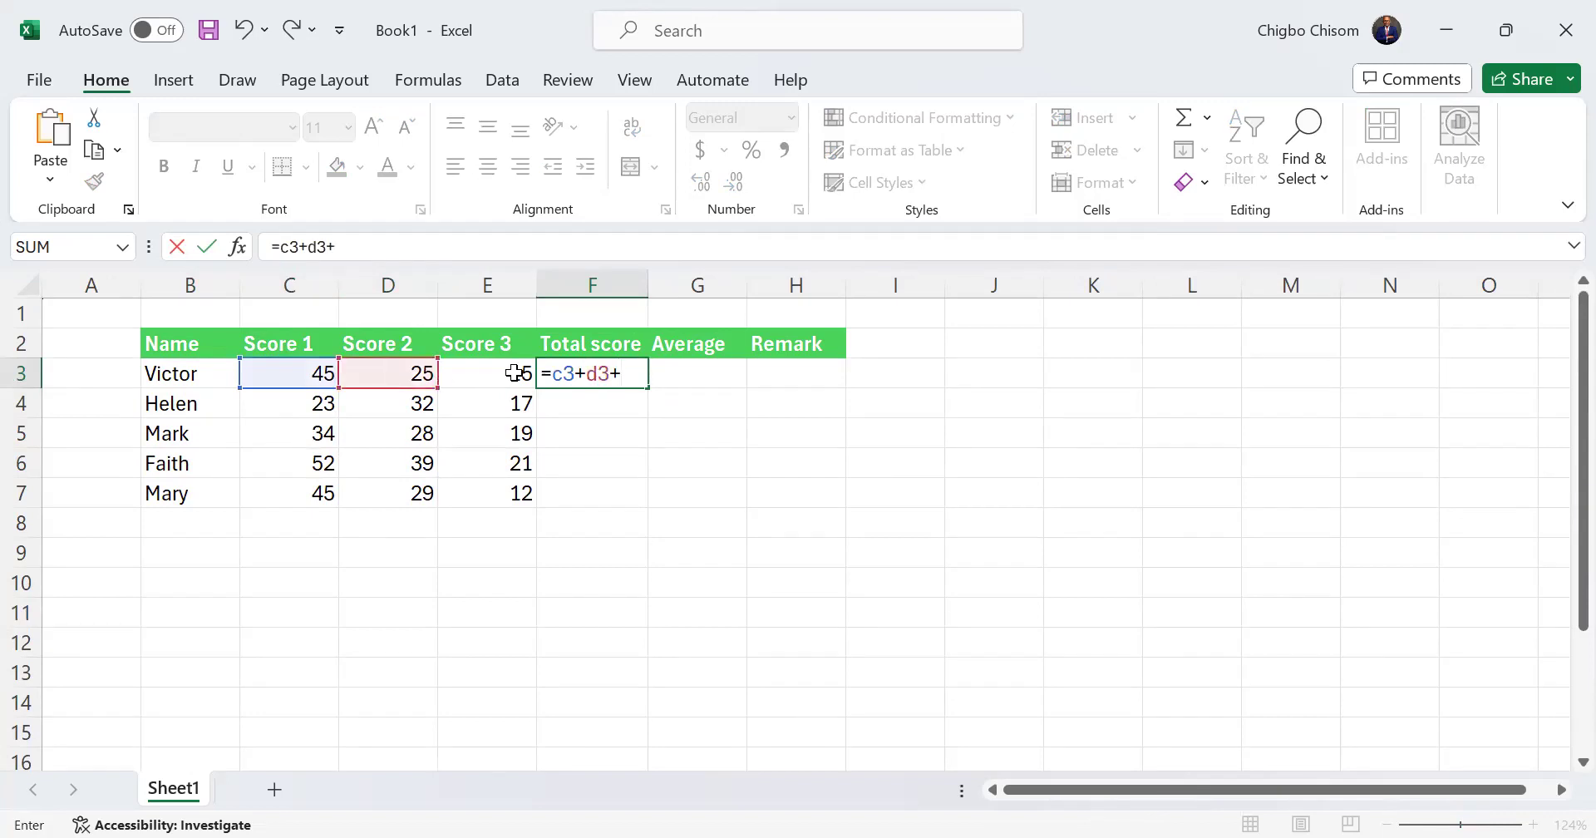
text(e3)
key(Return)
click(629, 374)
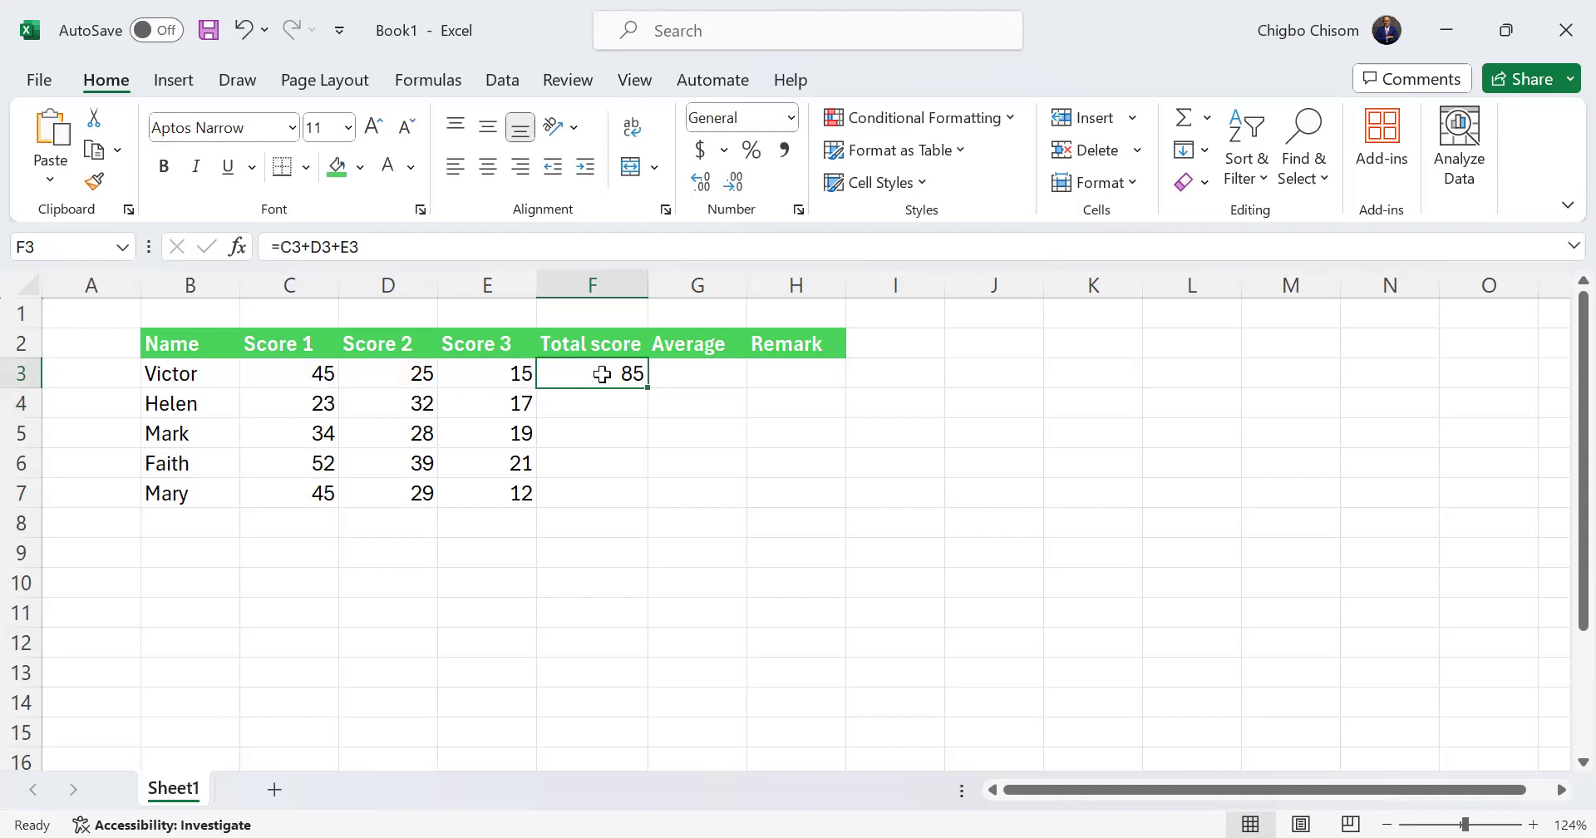
Clear F3's old addition formula and start a SUM function in its place
drag(381, 246, 264, 246)
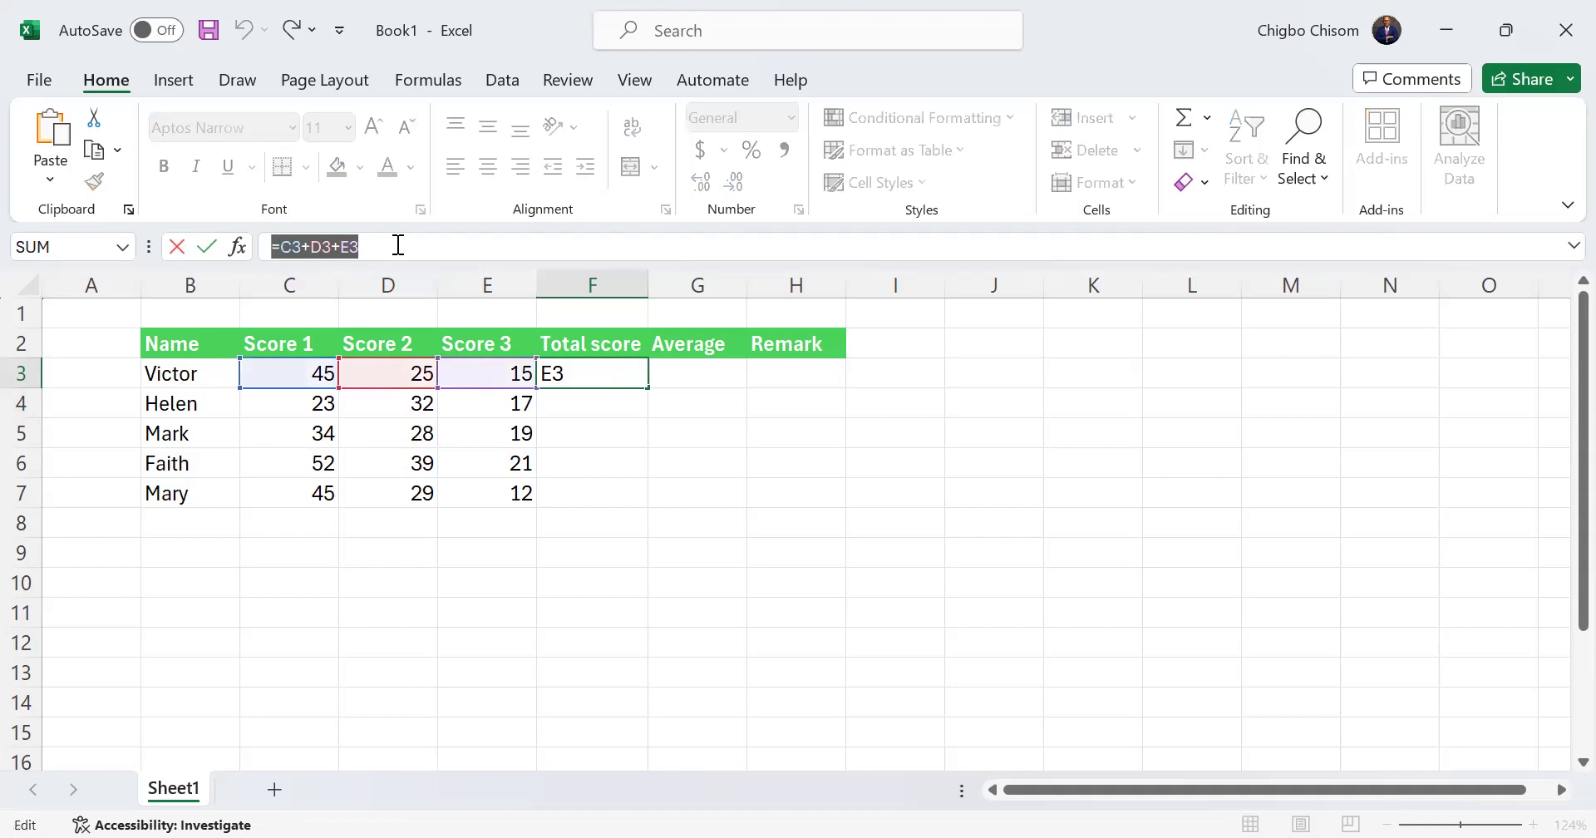
text(=)
key(Down)
click(595, 381)
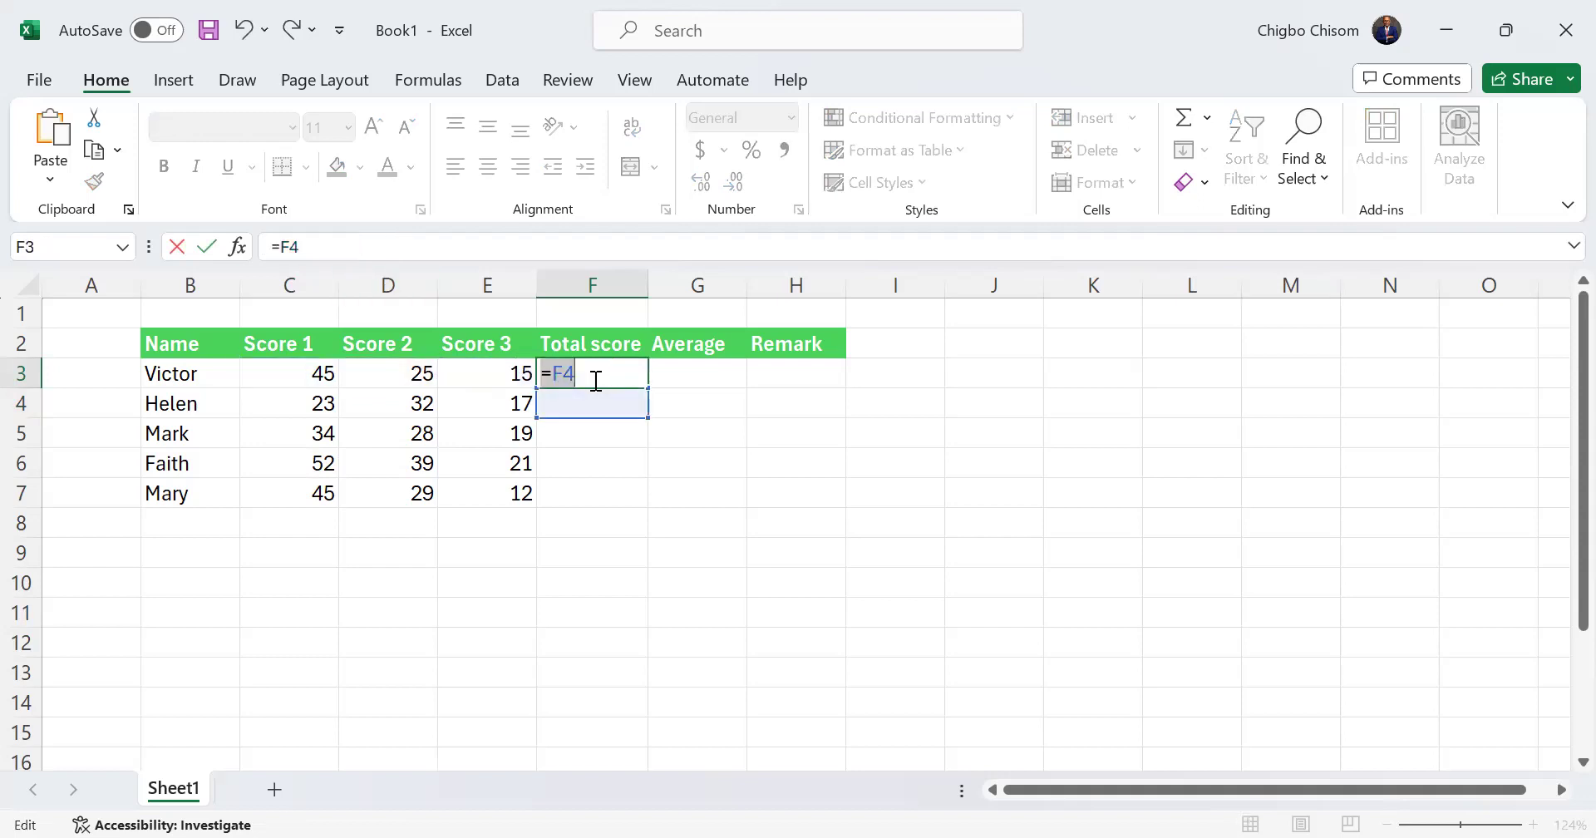
key(BackSpace)
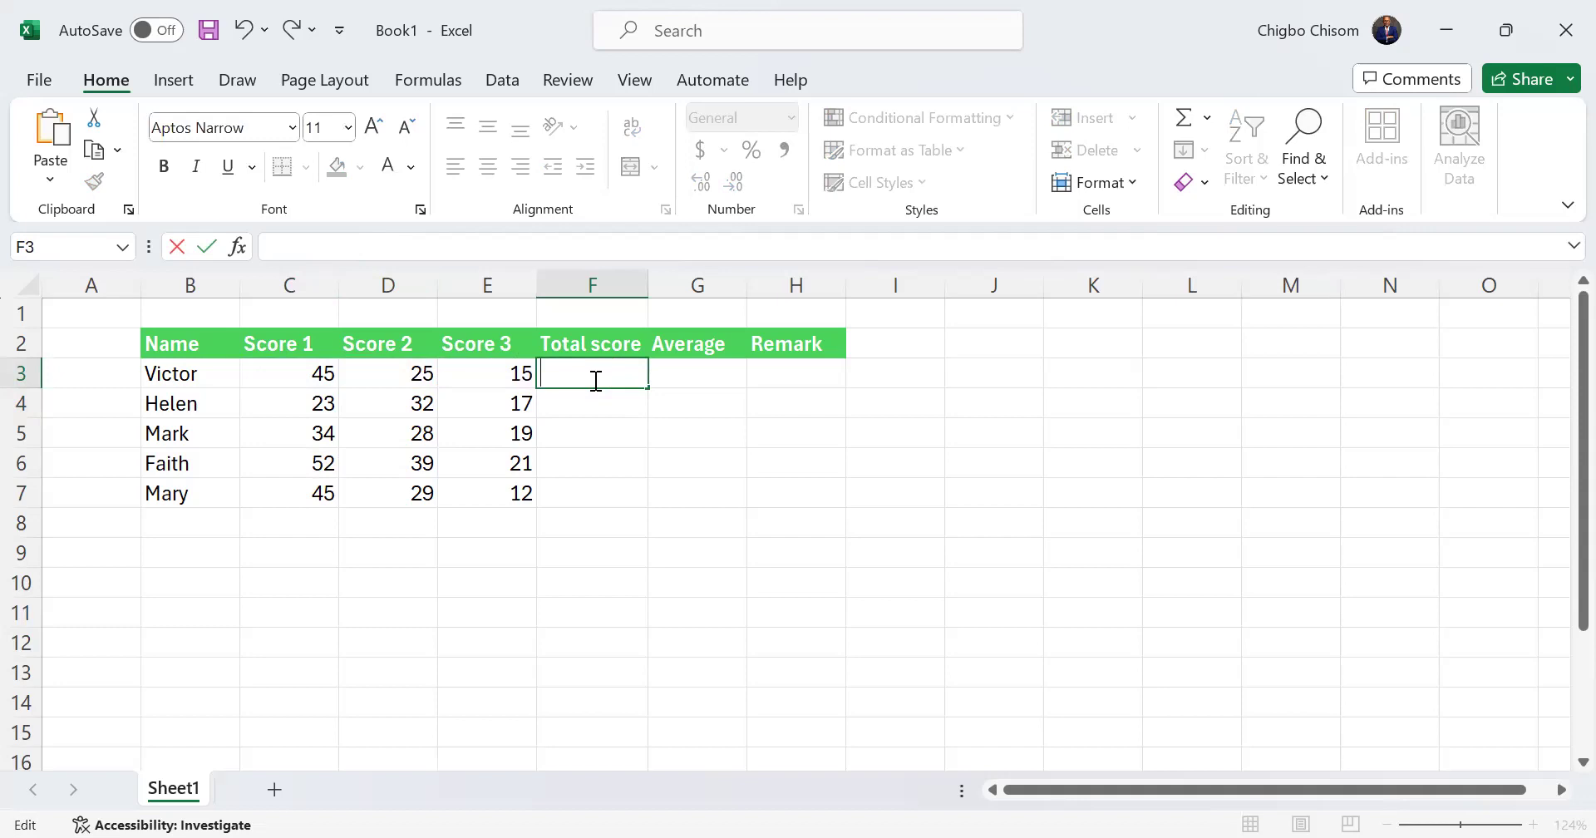
text(=)
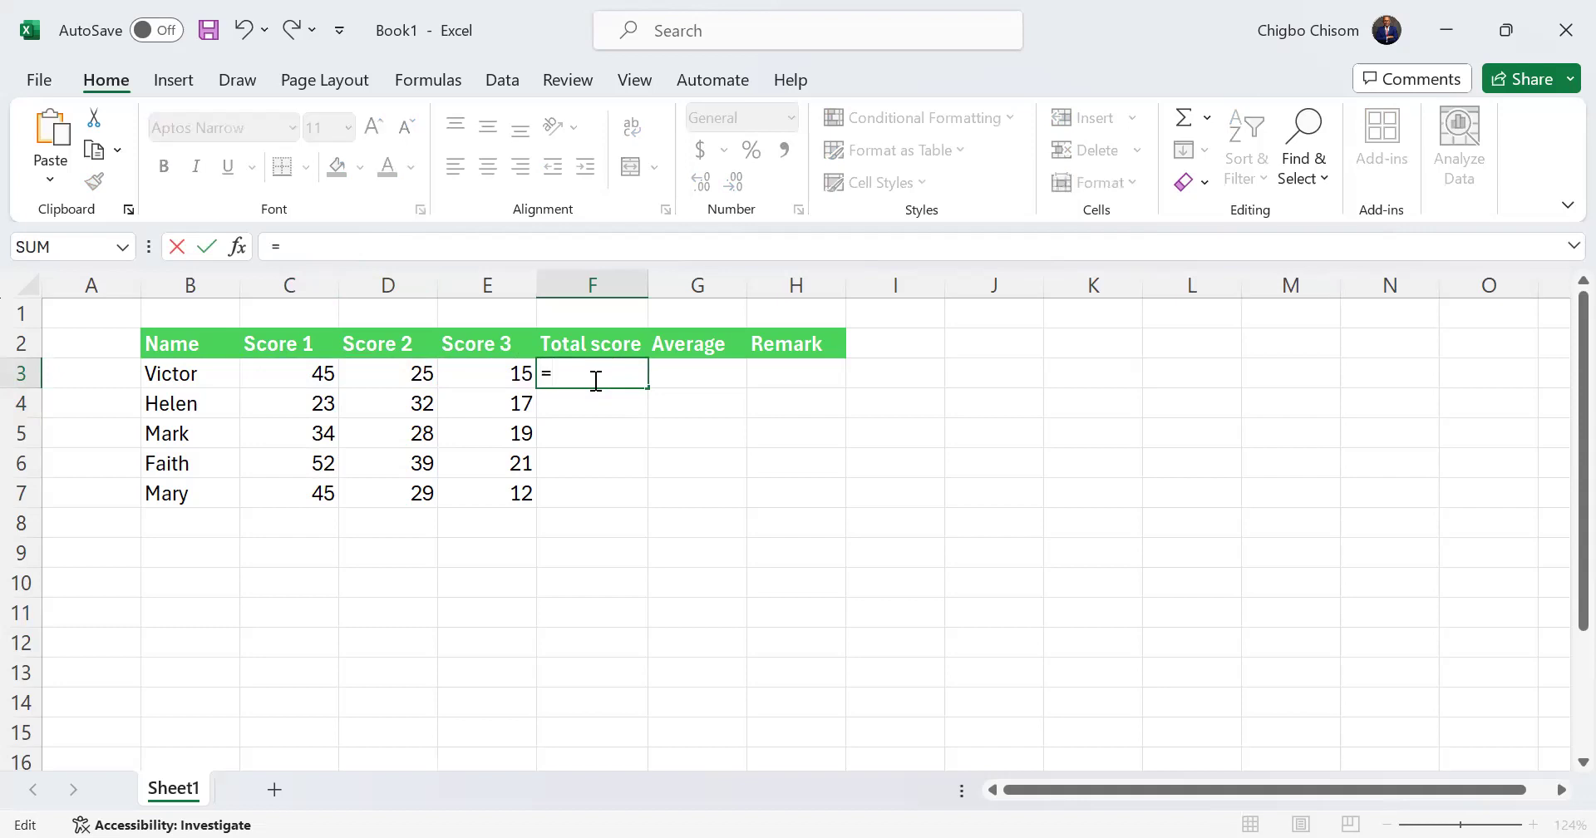
text(sum)
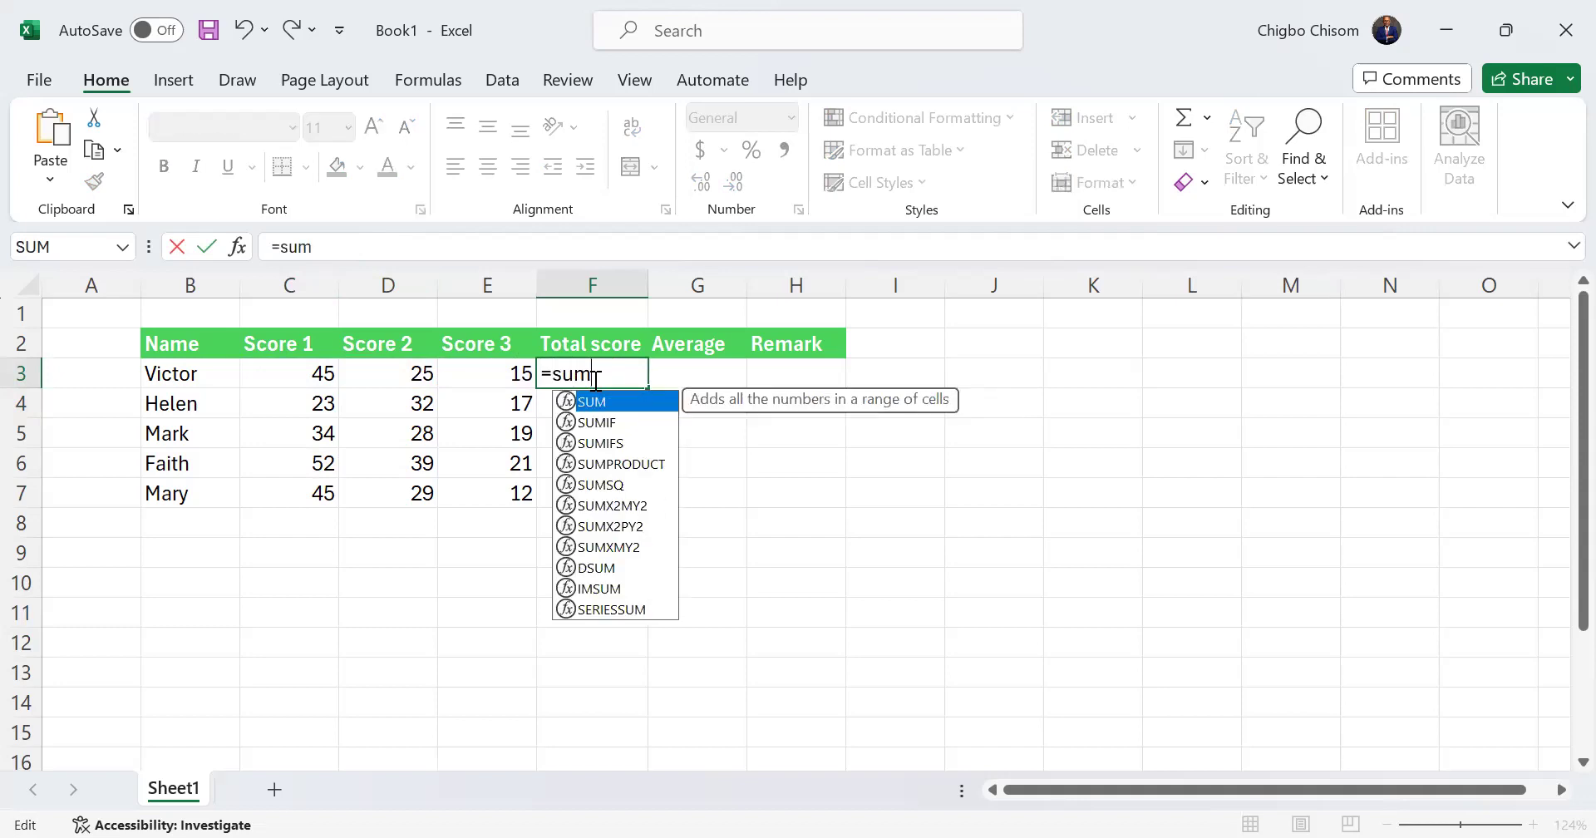
key(Tab)
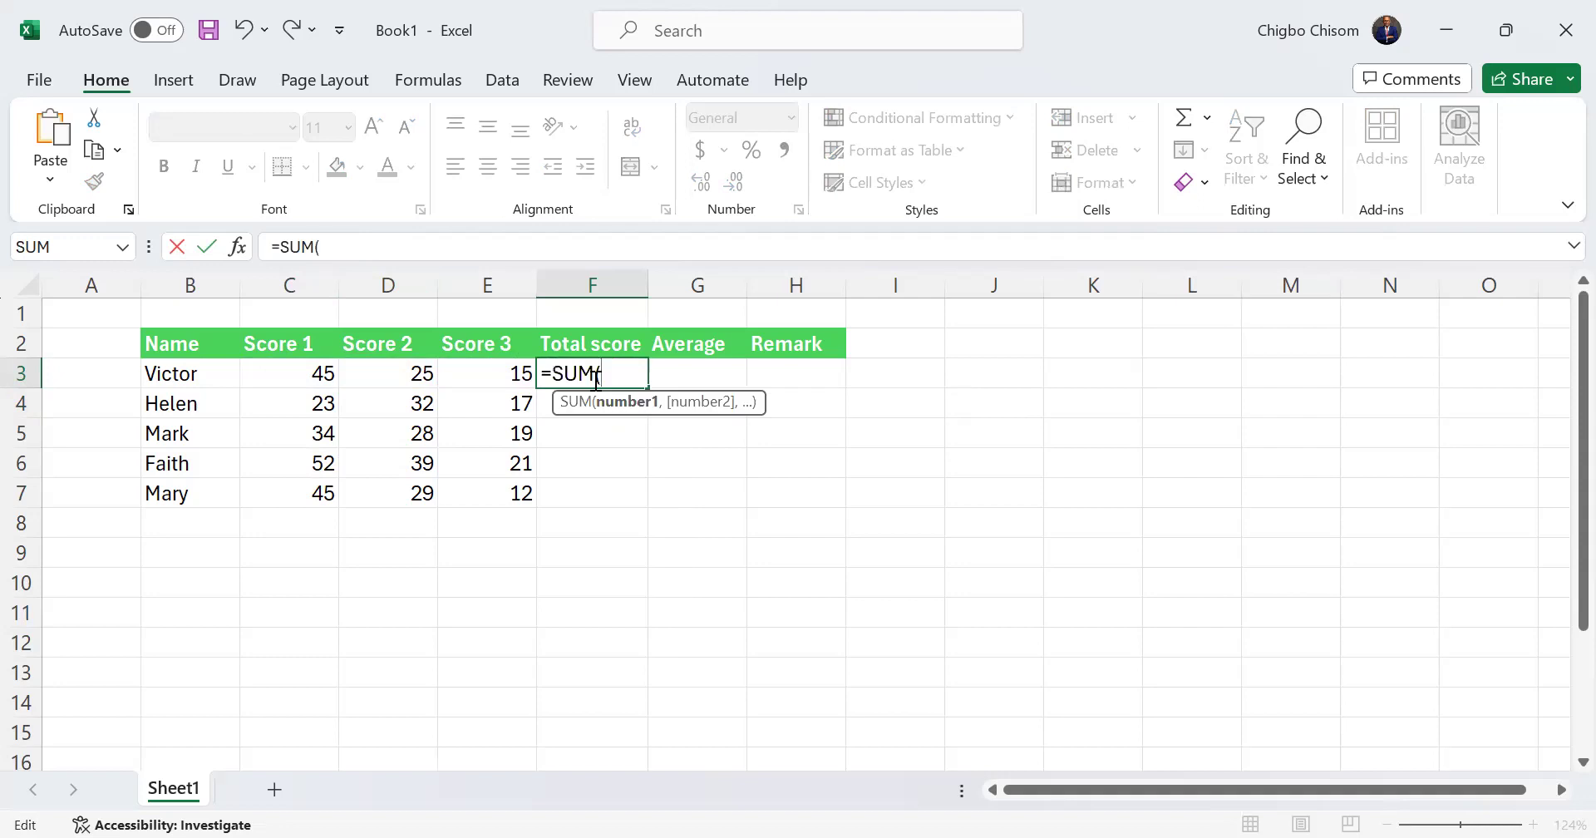
Complete F3's formula as =SUM(C3:E3)
key(BackSpace)
key(BackSpace)
key(BackSpace)
key(BackSpace)
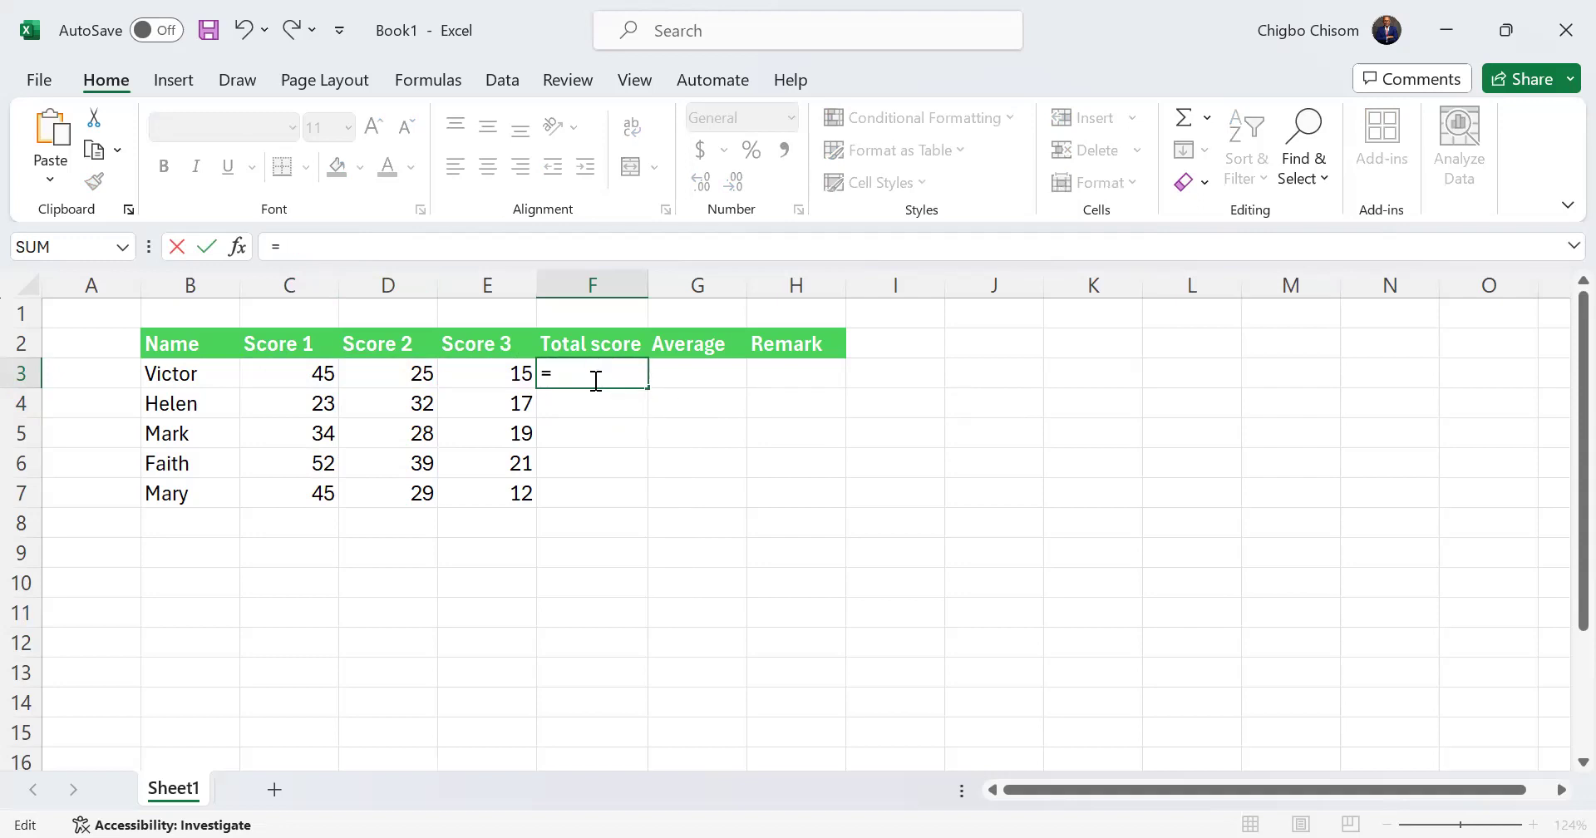
key(ctrl+z)
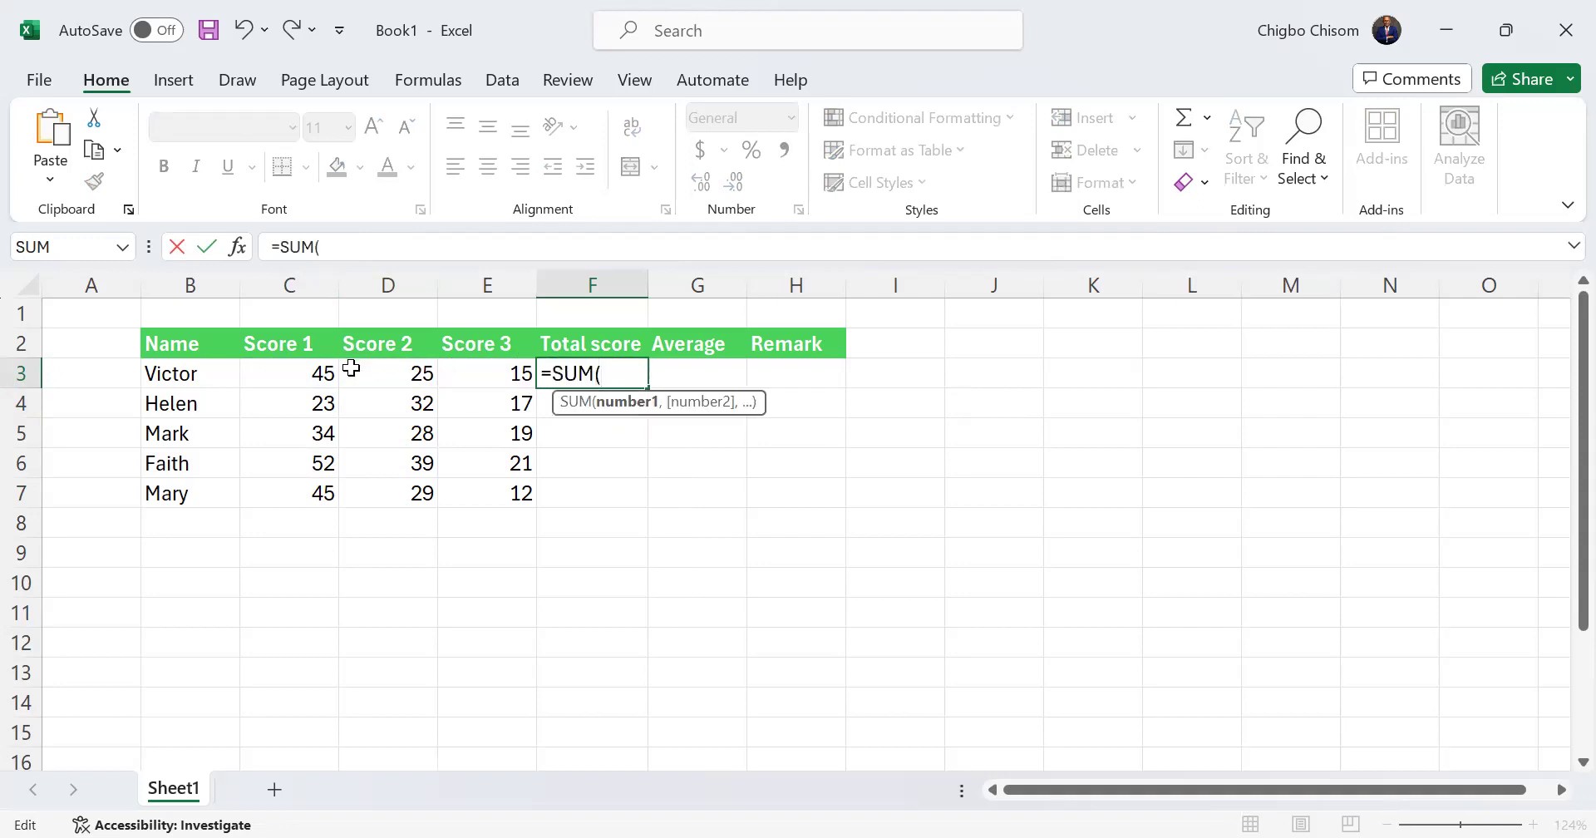
drag(312, 374, 484, 374)
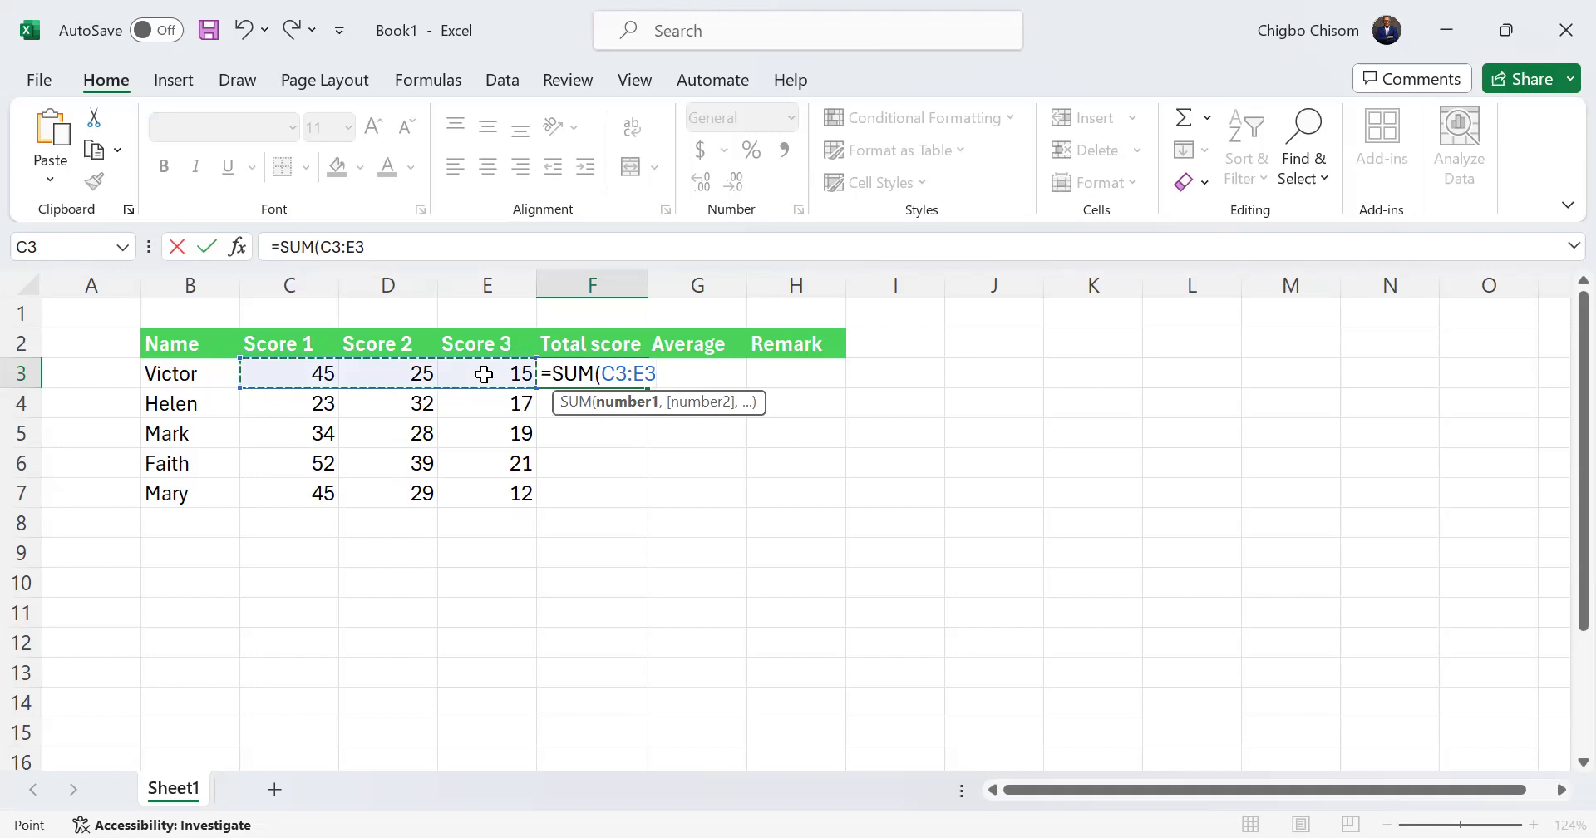
key(BackSpace)
key(BackSpace)
key(BackSpace)
key(BackSpace)
key(BackSpace)
text(c3)
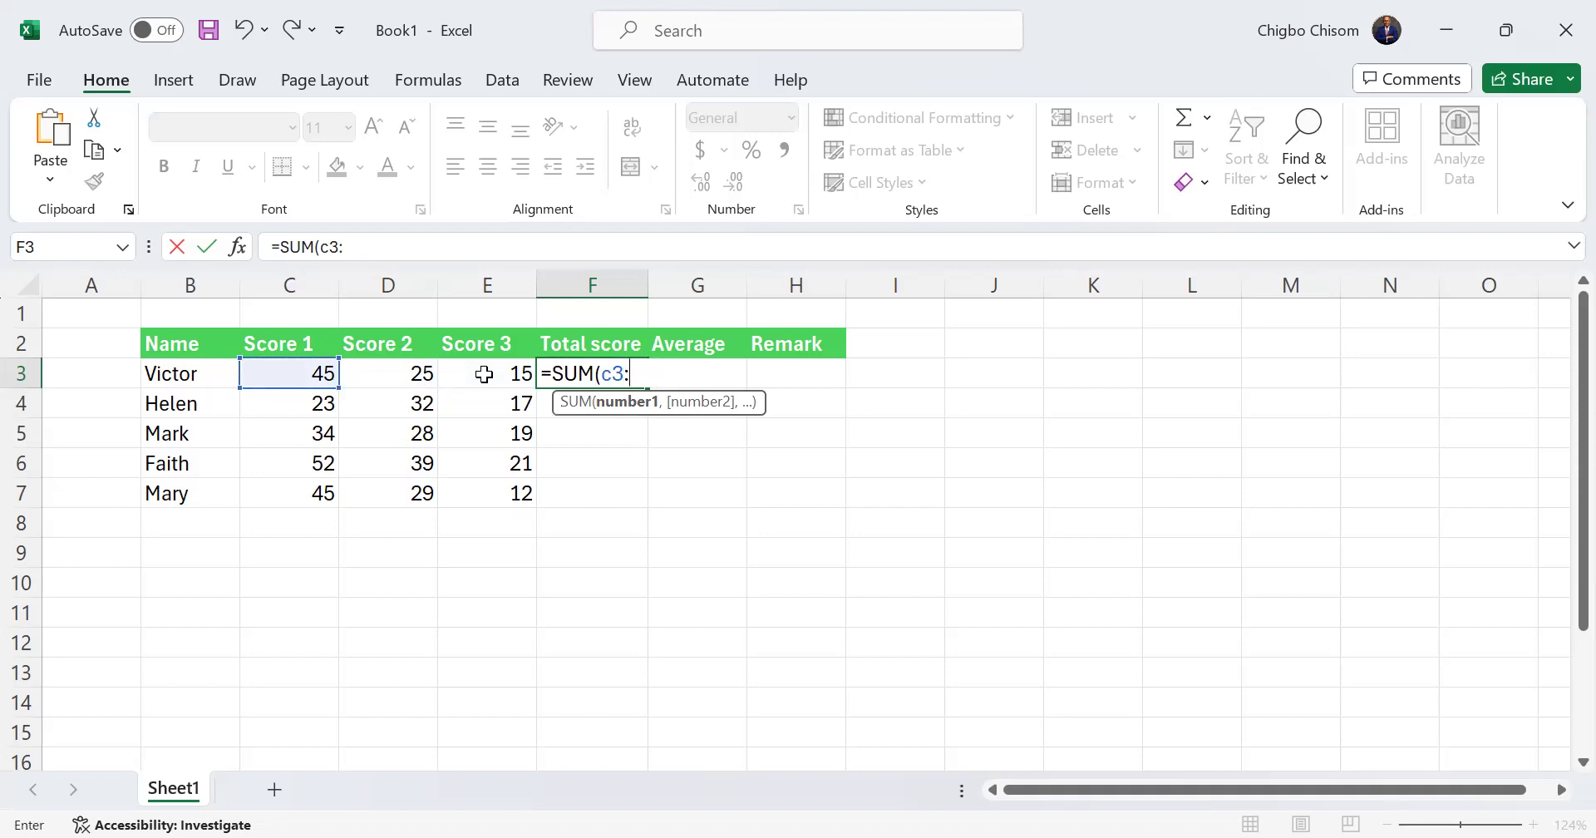
text(:e3))
key(Return)
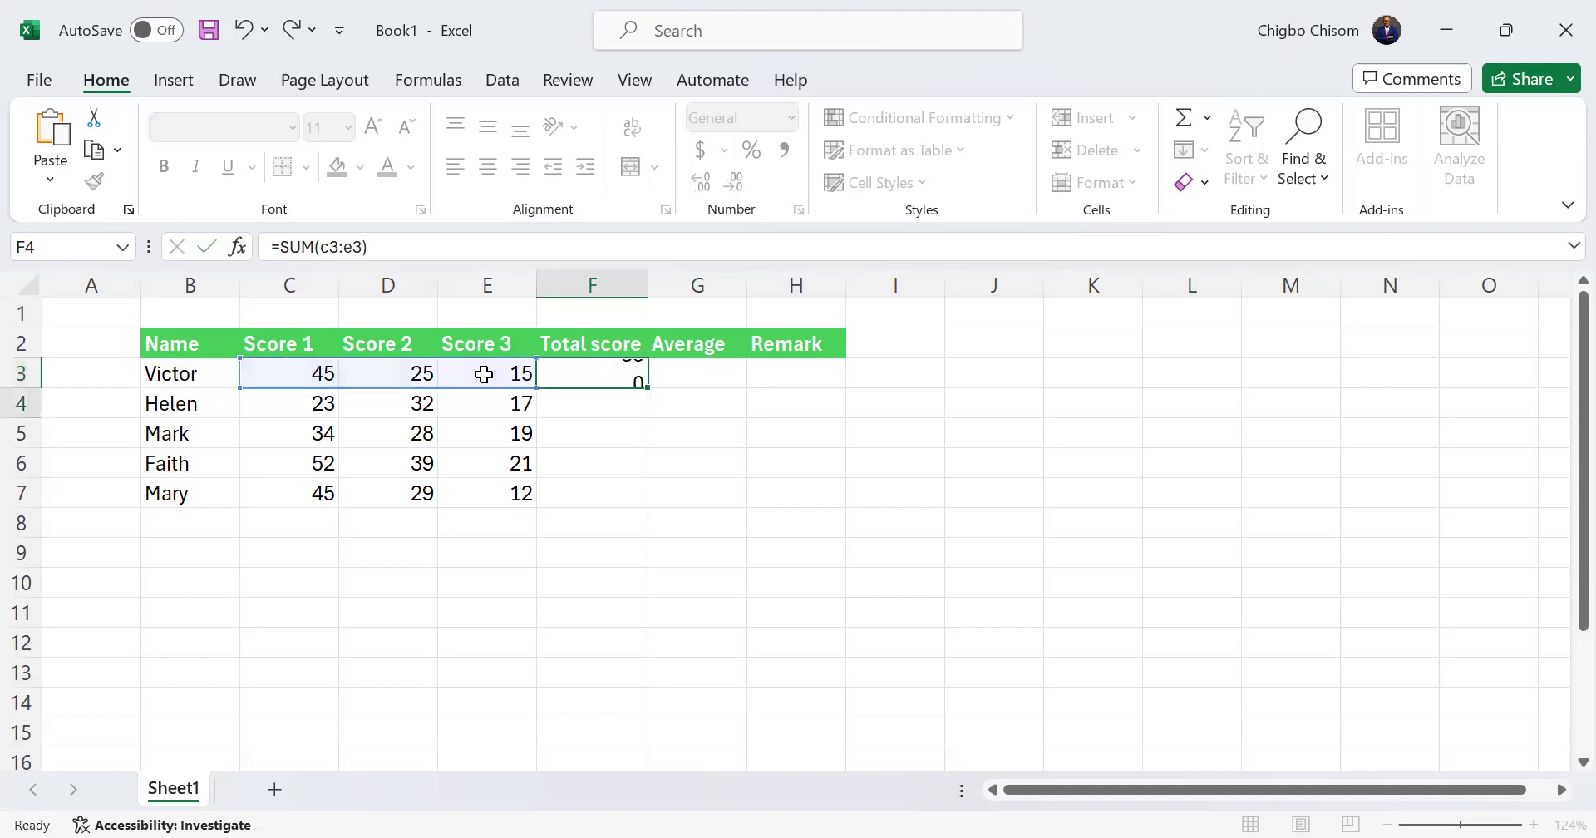
Fill the SUM formula from F3 down to F7, giving totals 85, 72, 81, 112 and 86
click(615, 374)
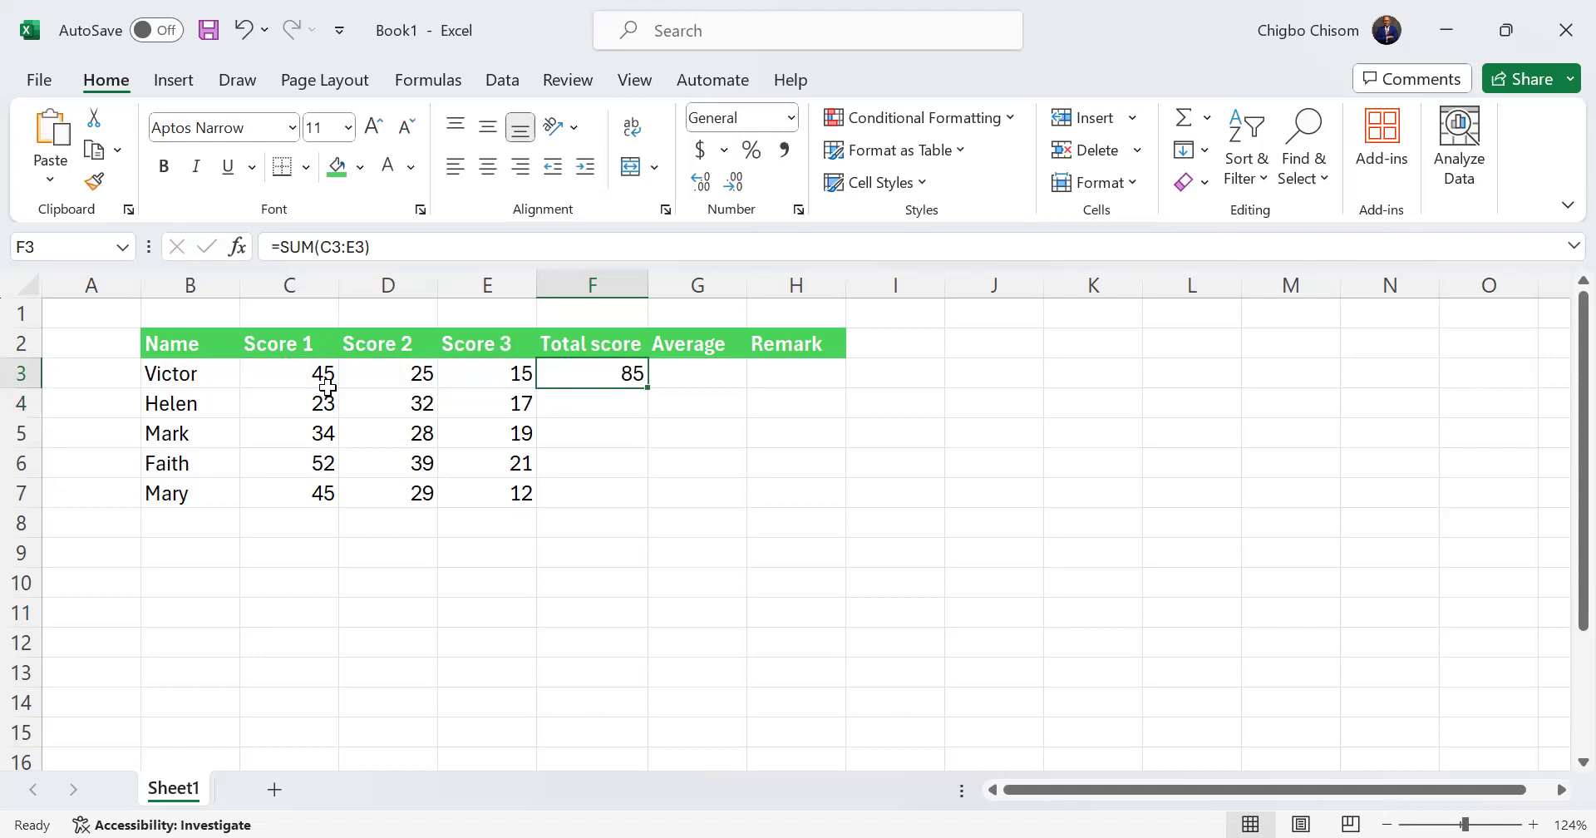
drag(648, 385, 642, 511)
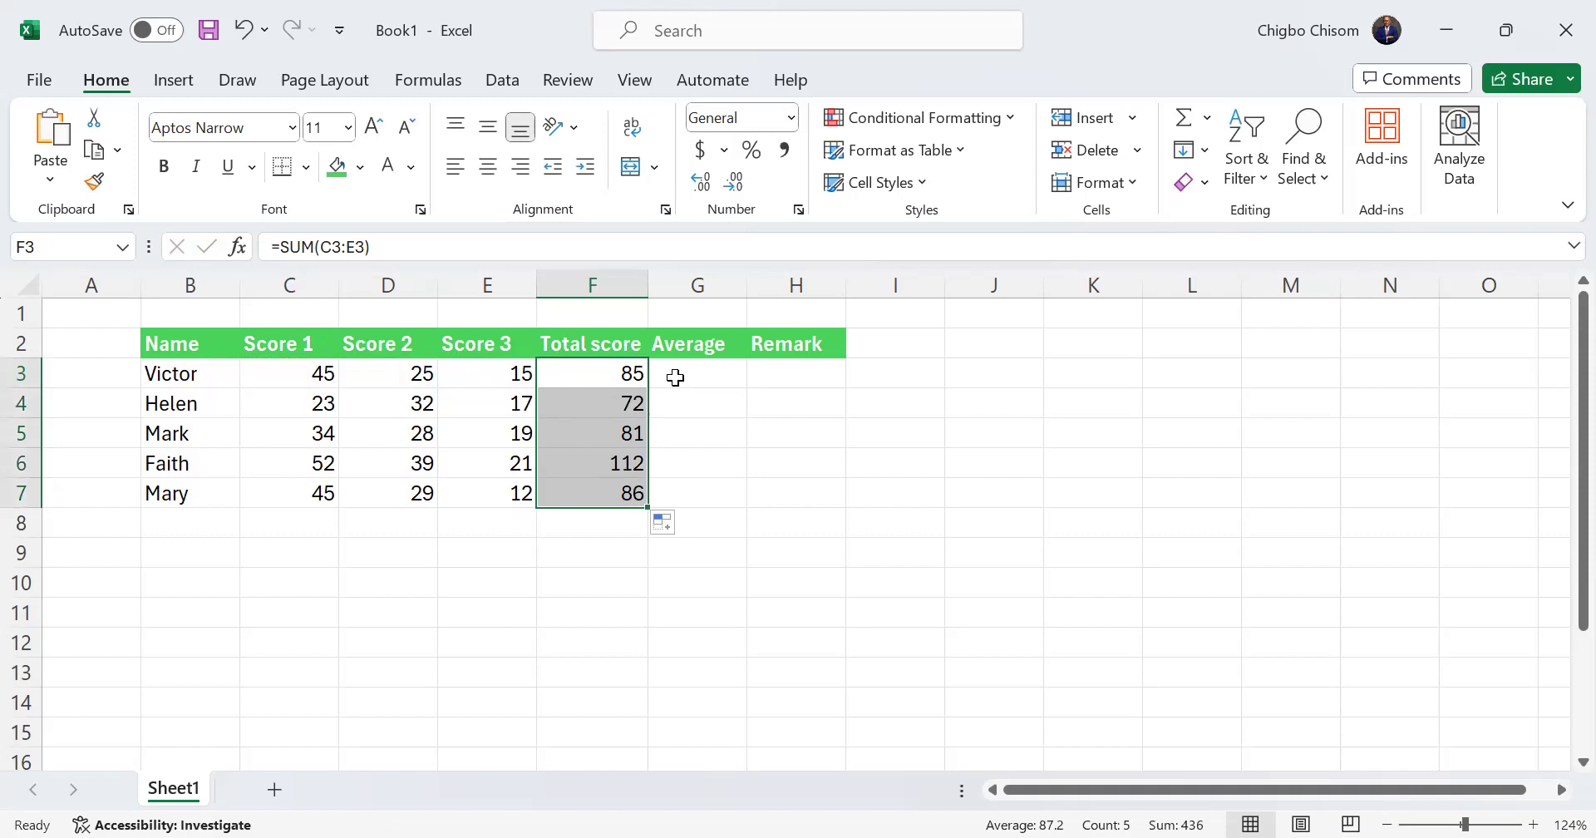
click(674, 378)
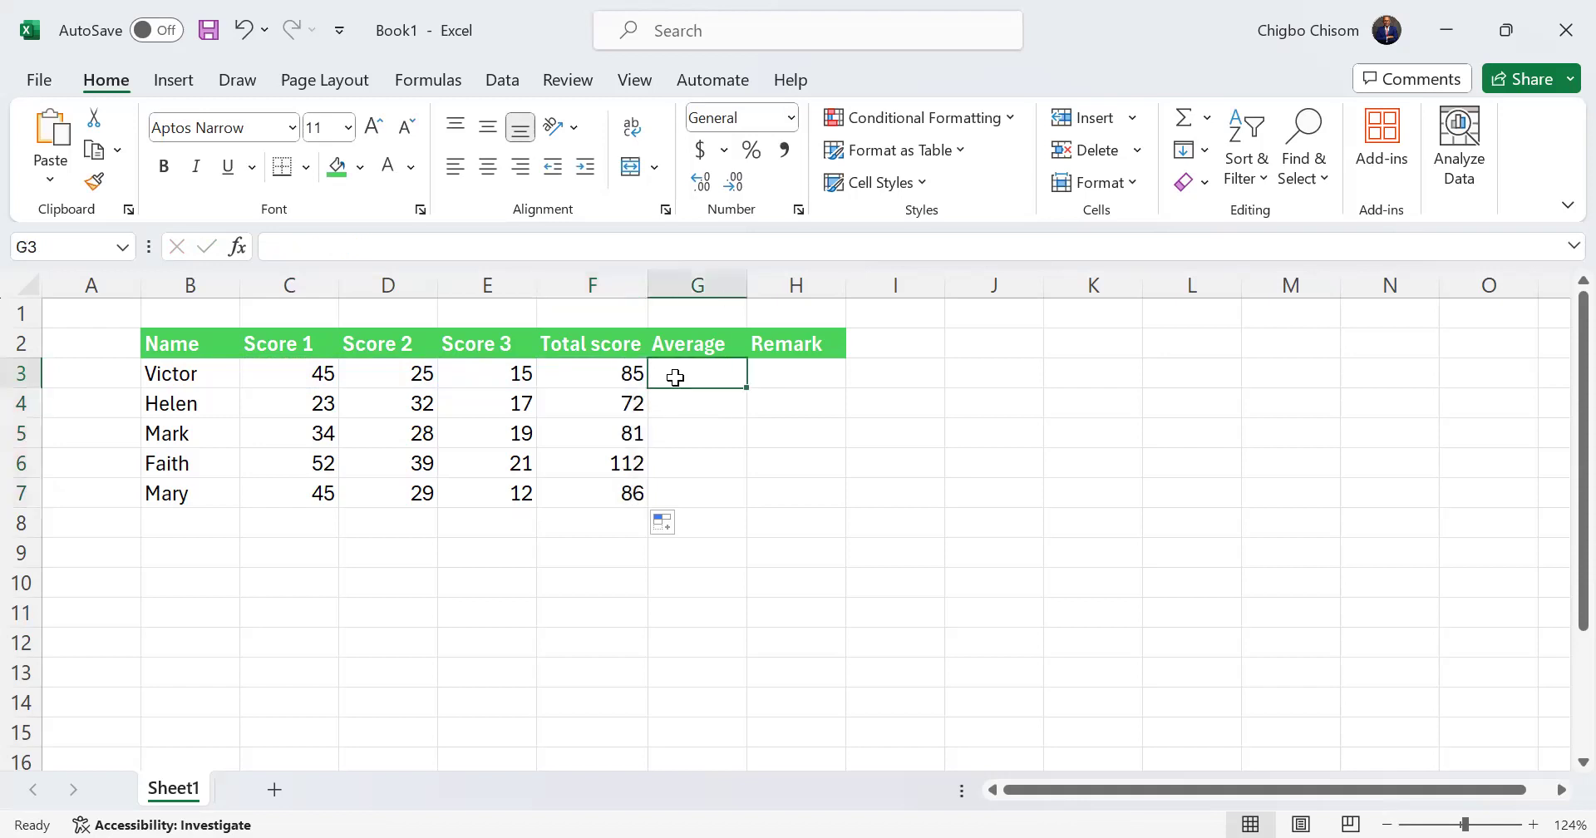
Enter =AVERAGE(C3:E3) in G3 and fill it down to G7
text(=)
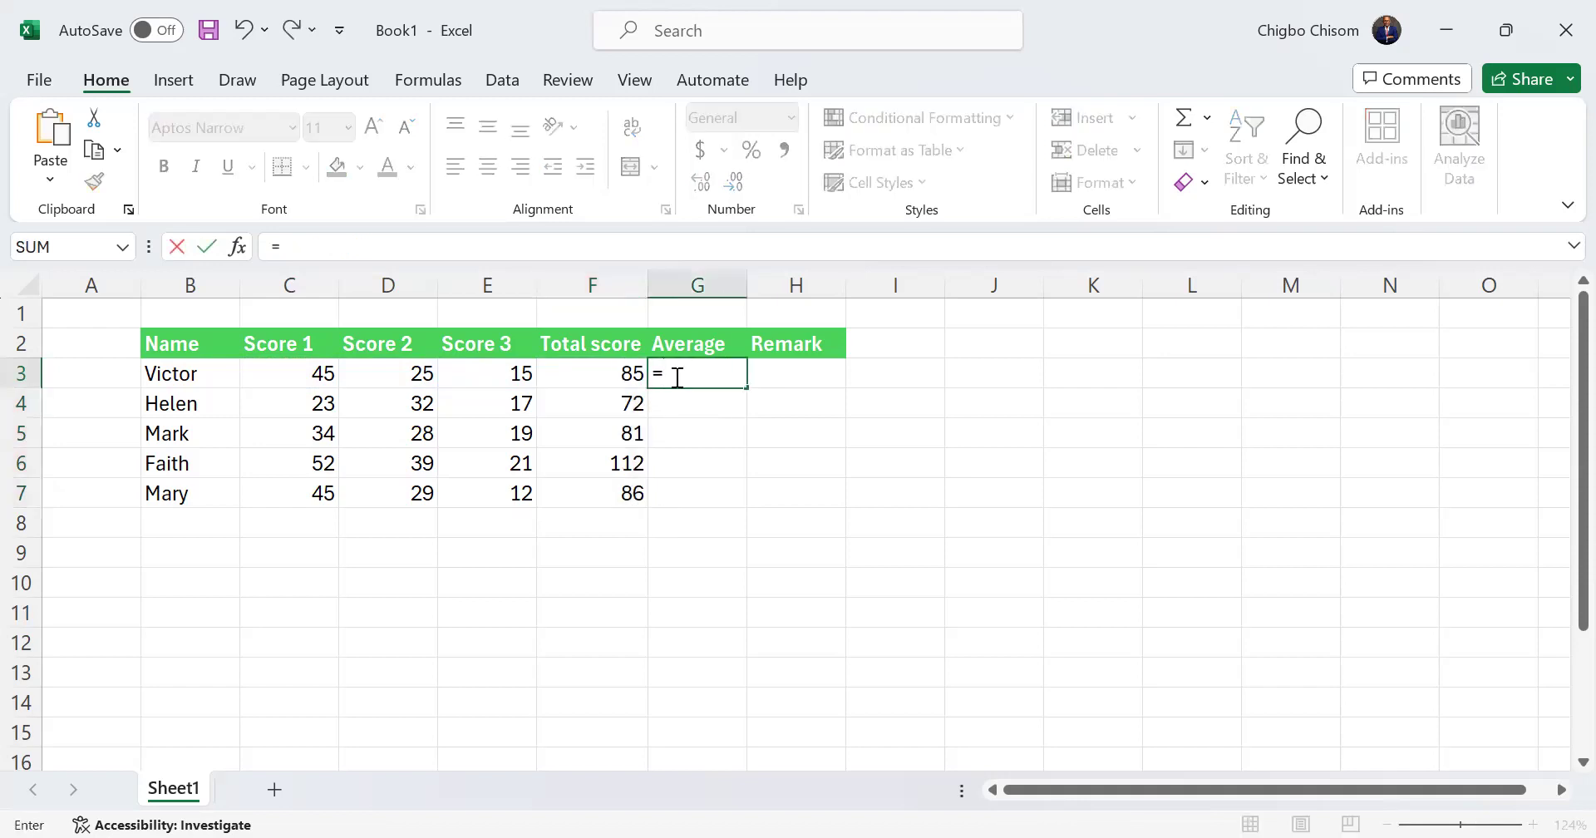
key(BackSpace)
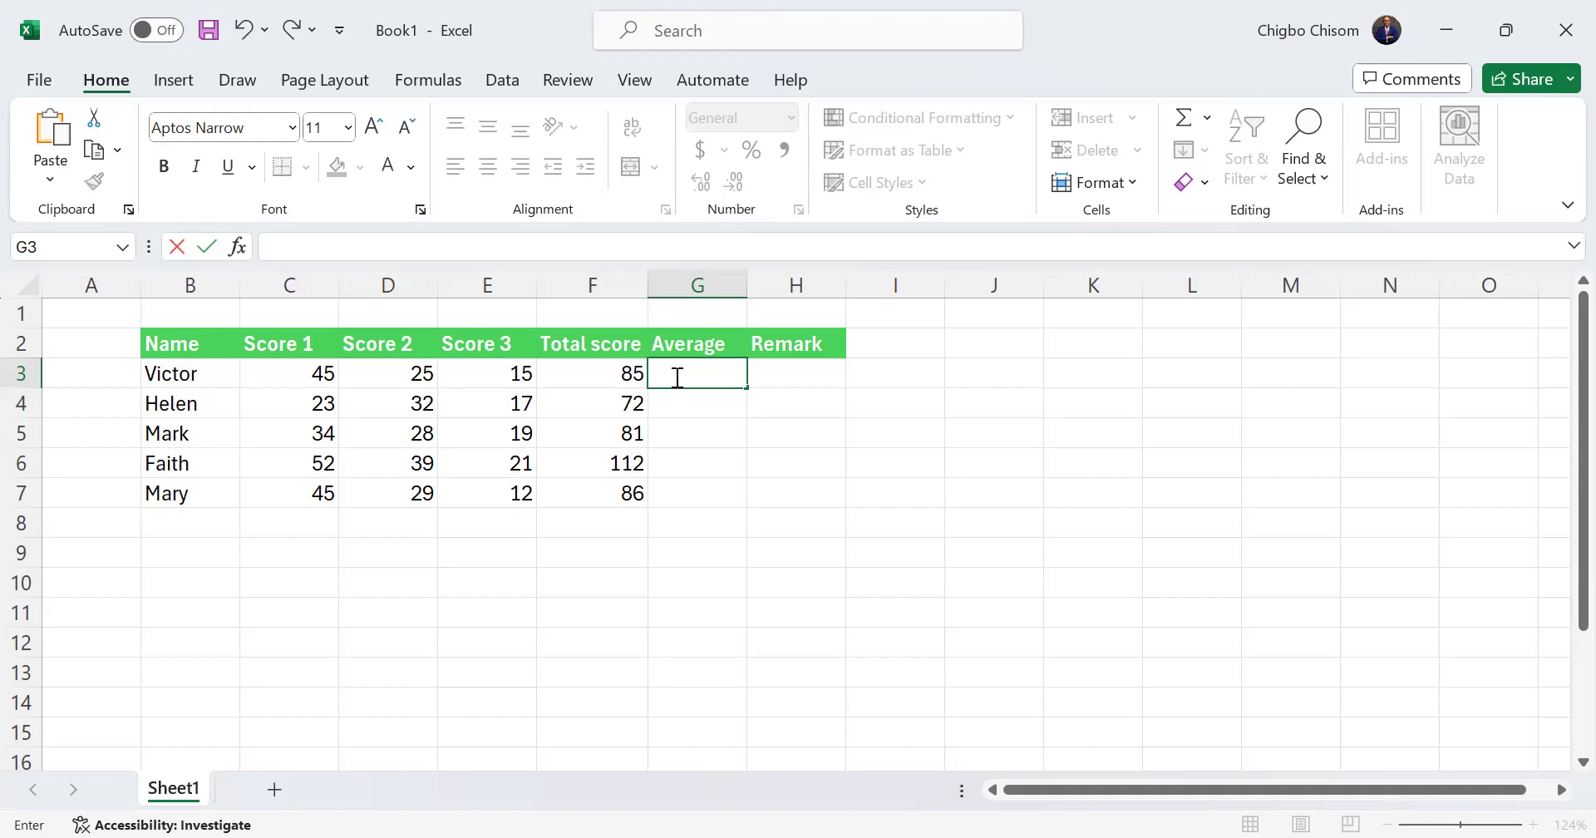
text(=)
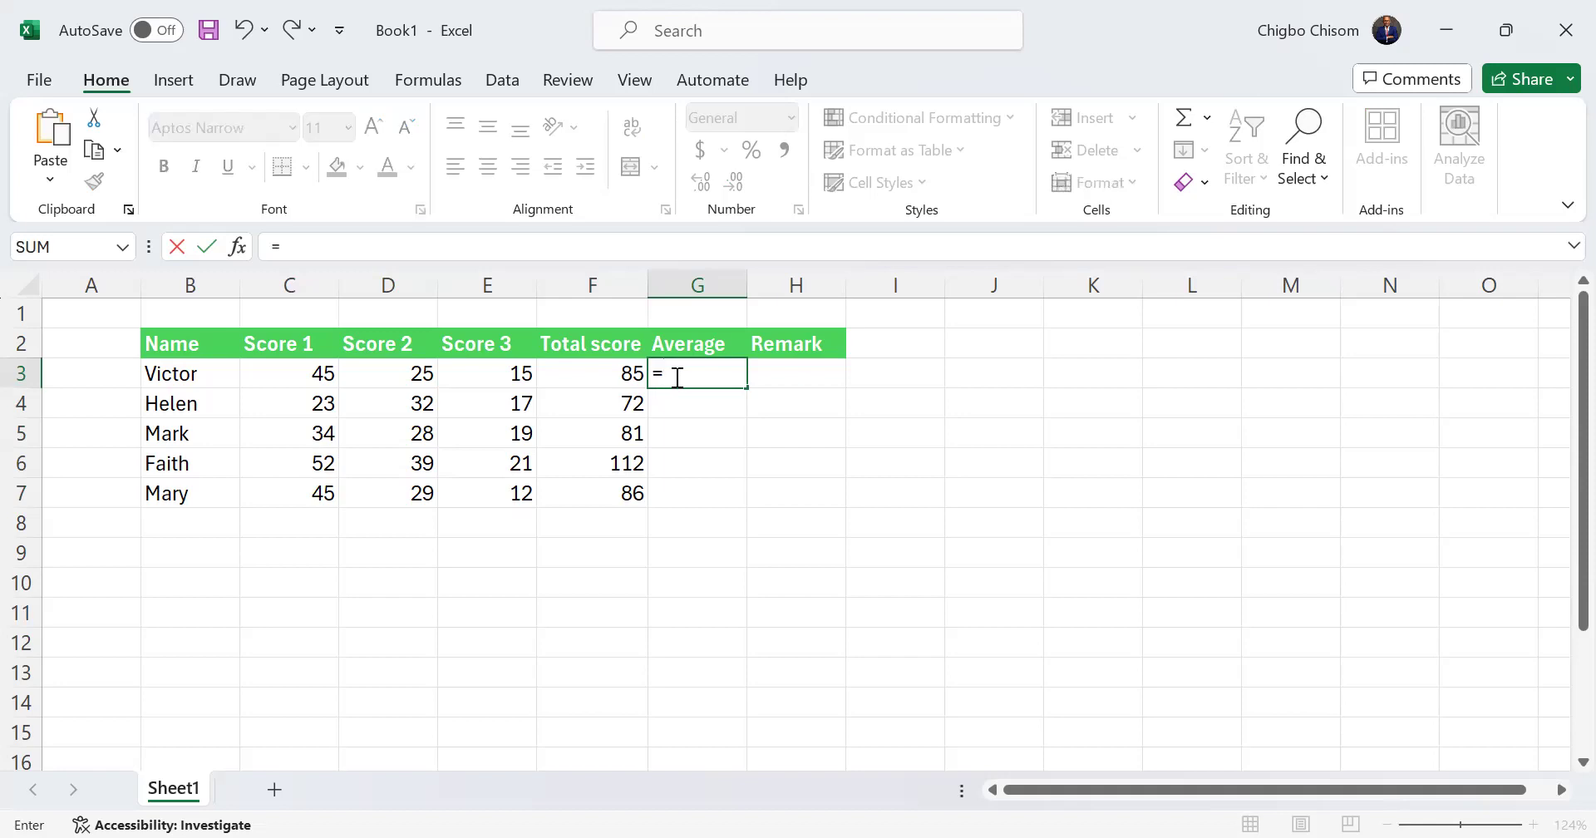
text(aver)
key(Tab)
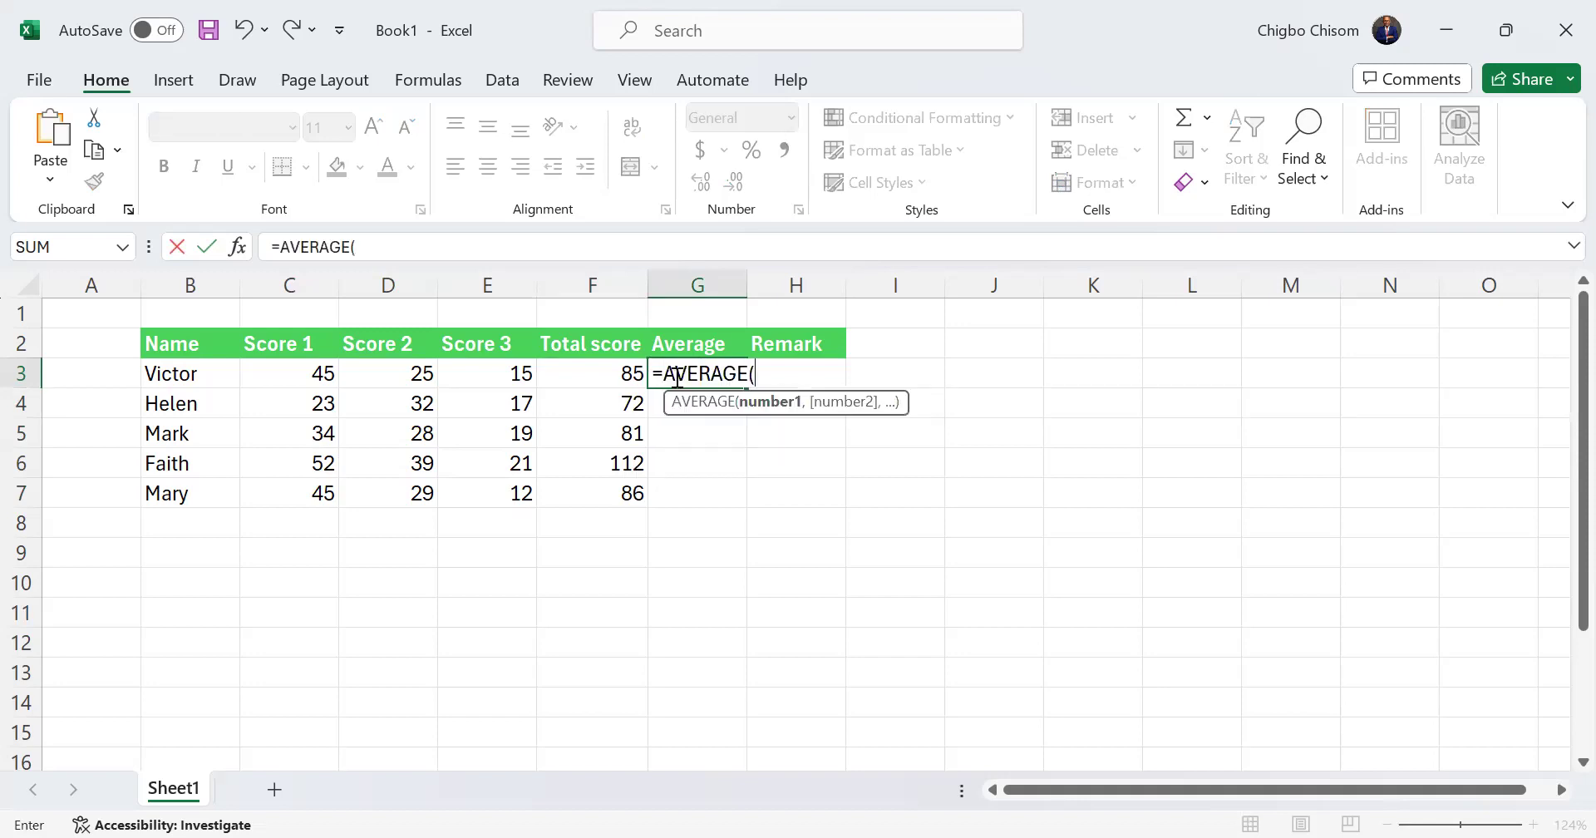
click(334, 377)
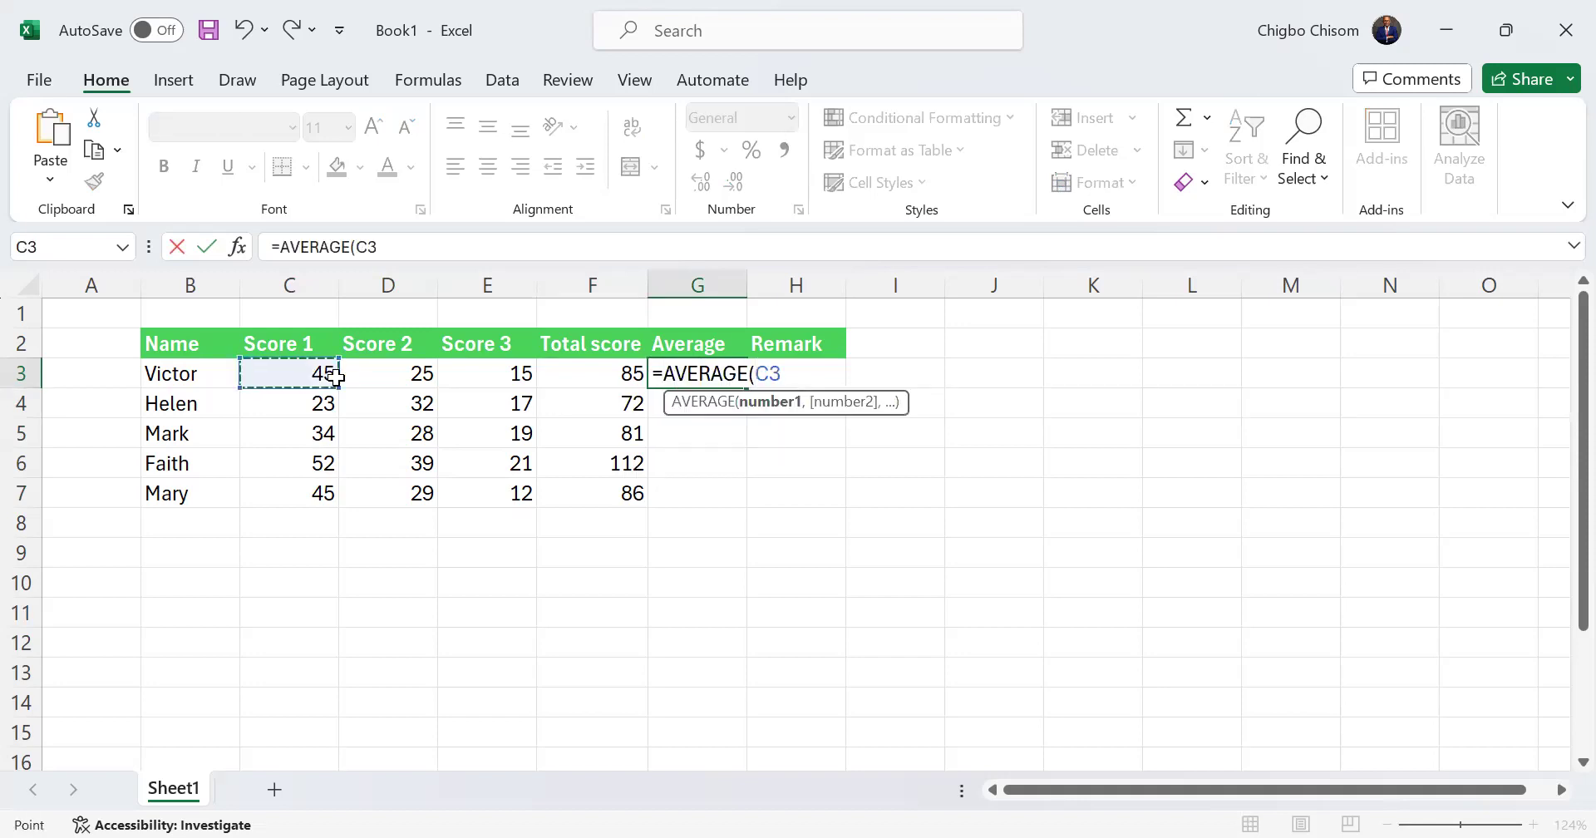
shift+click(490, 370)
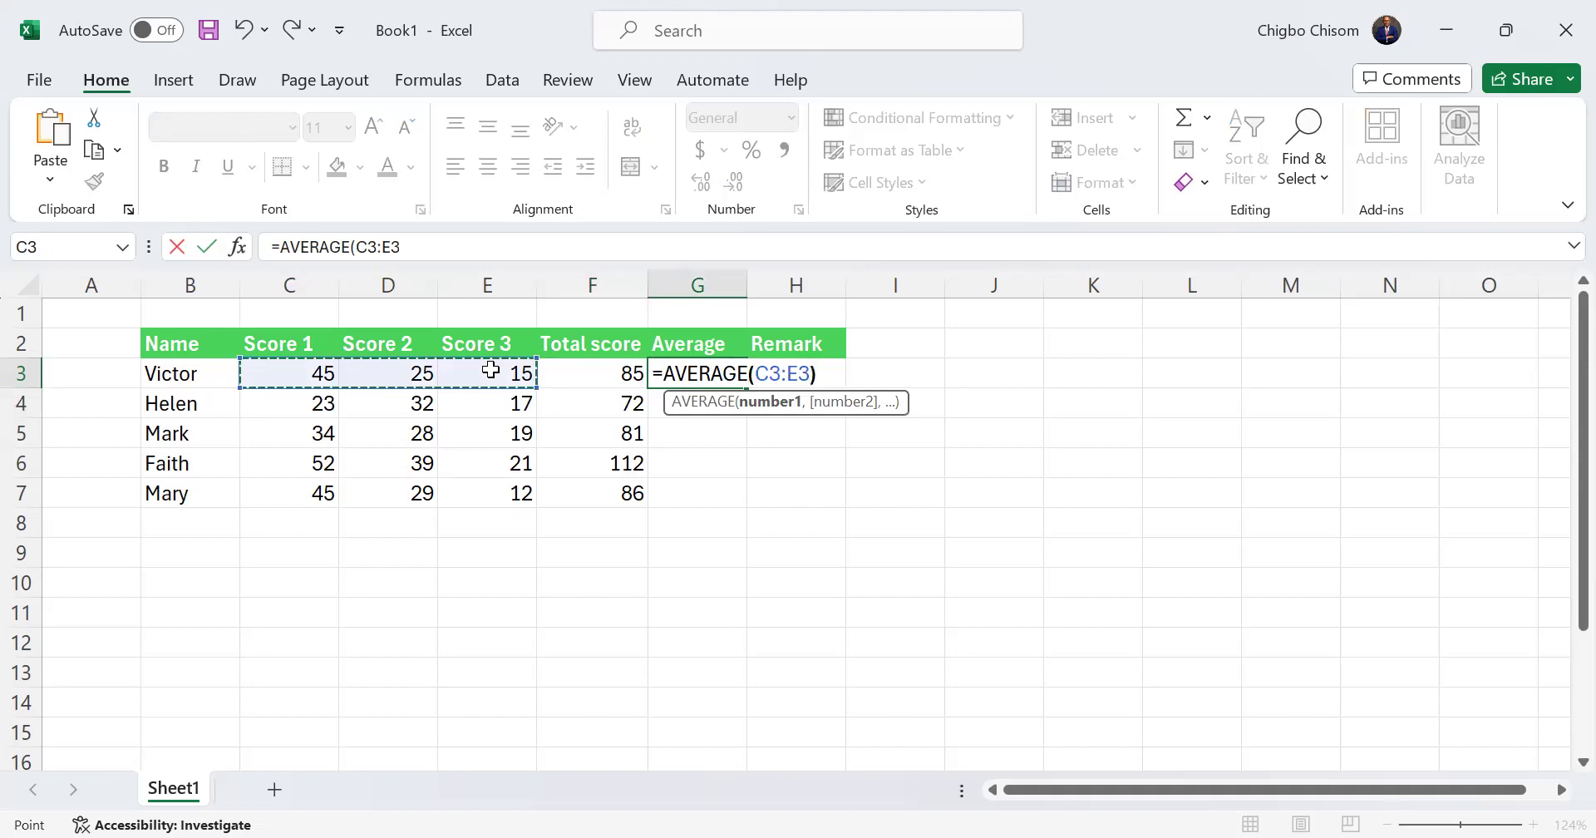
key(Return)
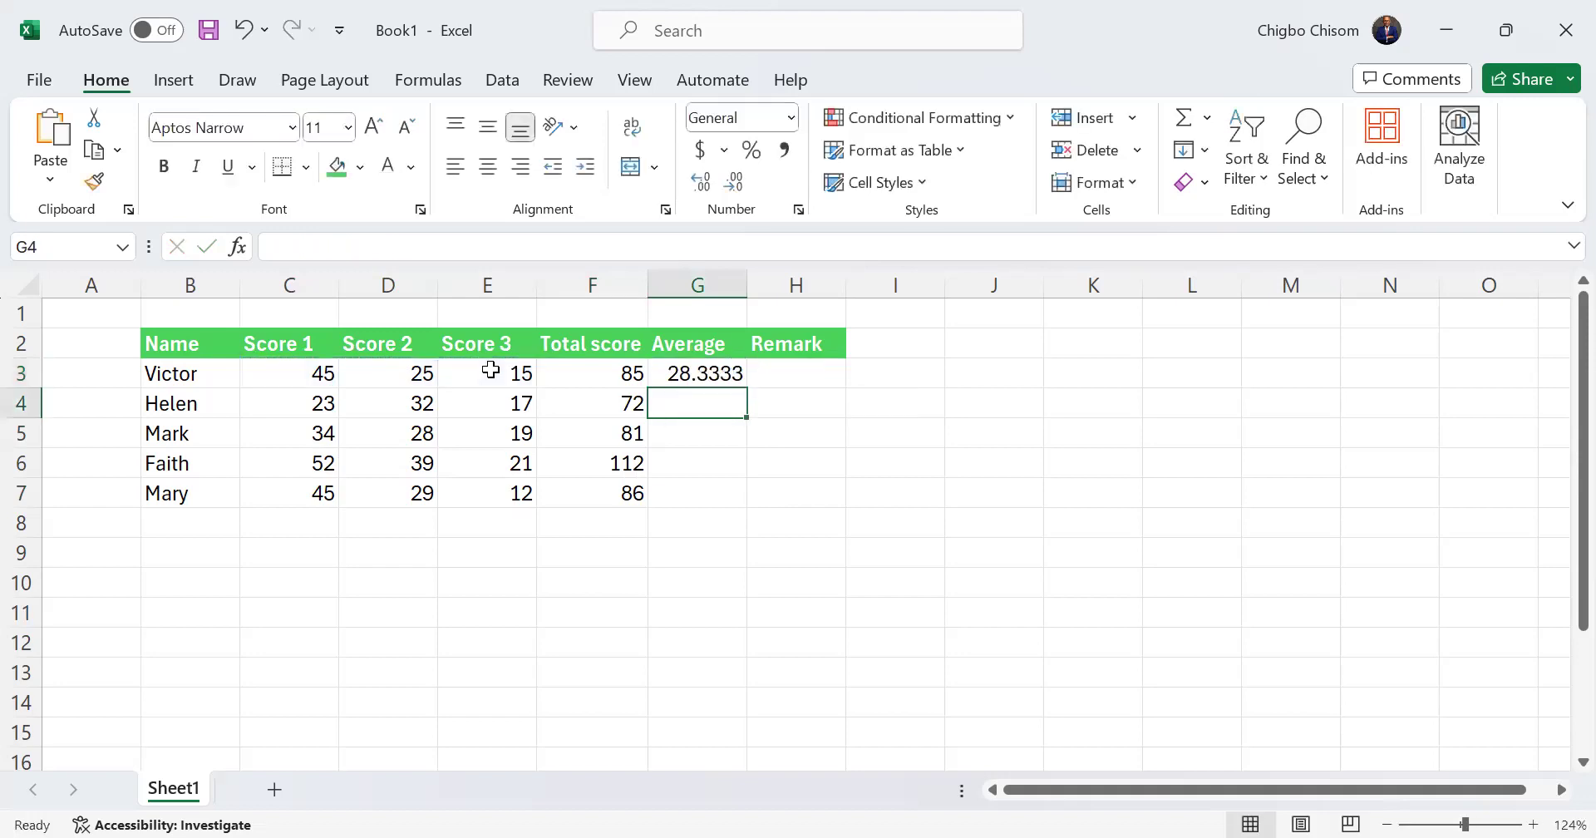
click(709, 375)
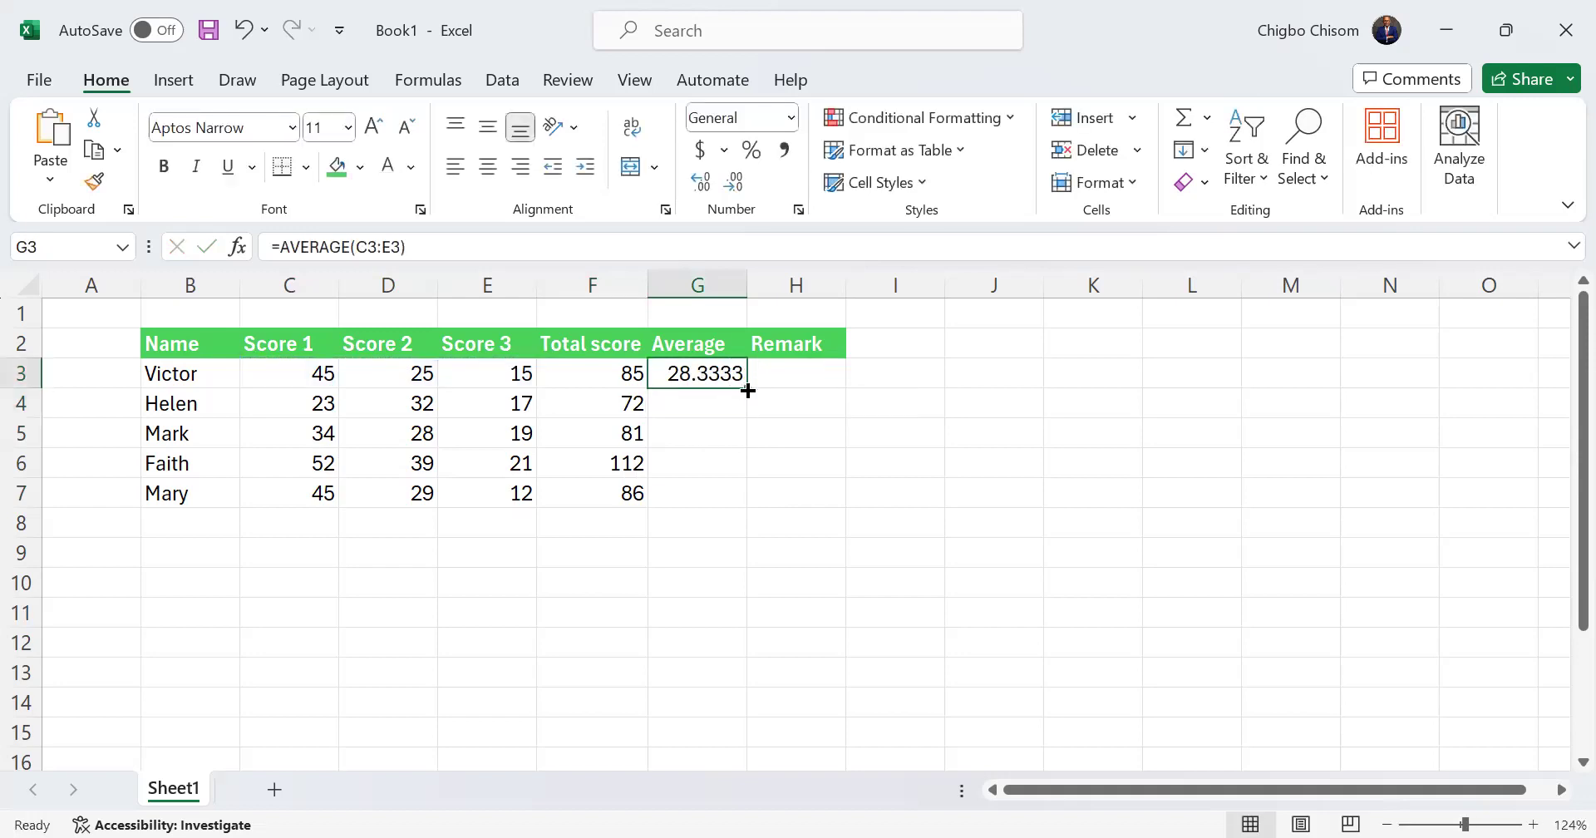
drag(747, 390, 732, 501)
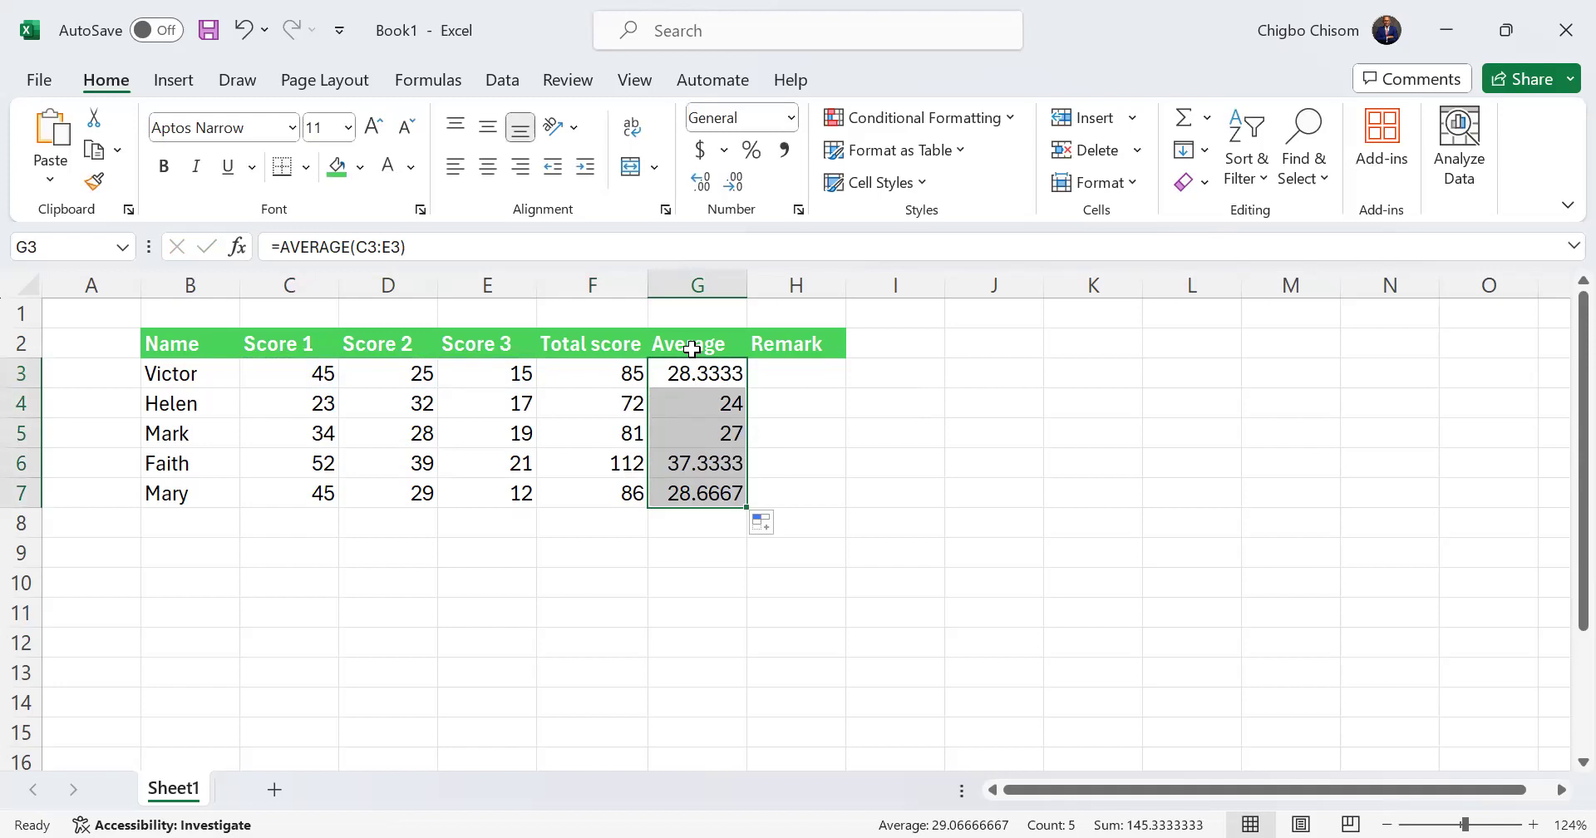
Round the averages in G3:G7 to one decimal place (28.3, 24.0, 27.0, 37.3, 28.7)
click(732, 181)
click(728, 190)
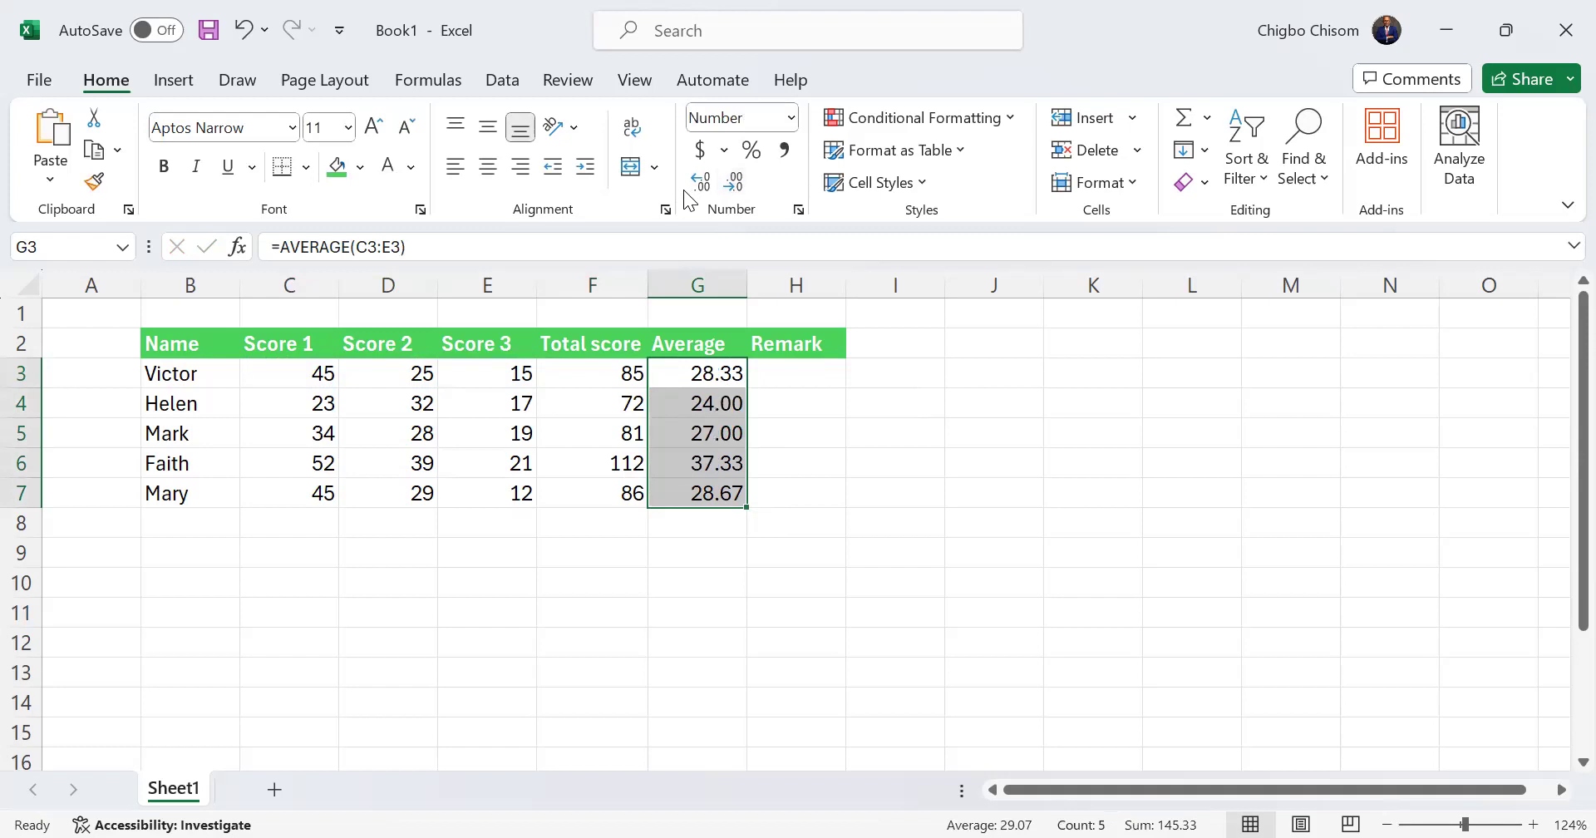
click(738, 188)
click(700, 181)
click(701, 181)
click(701, 181)
click(732, 188)
click(732, 188)
click(732, 188)
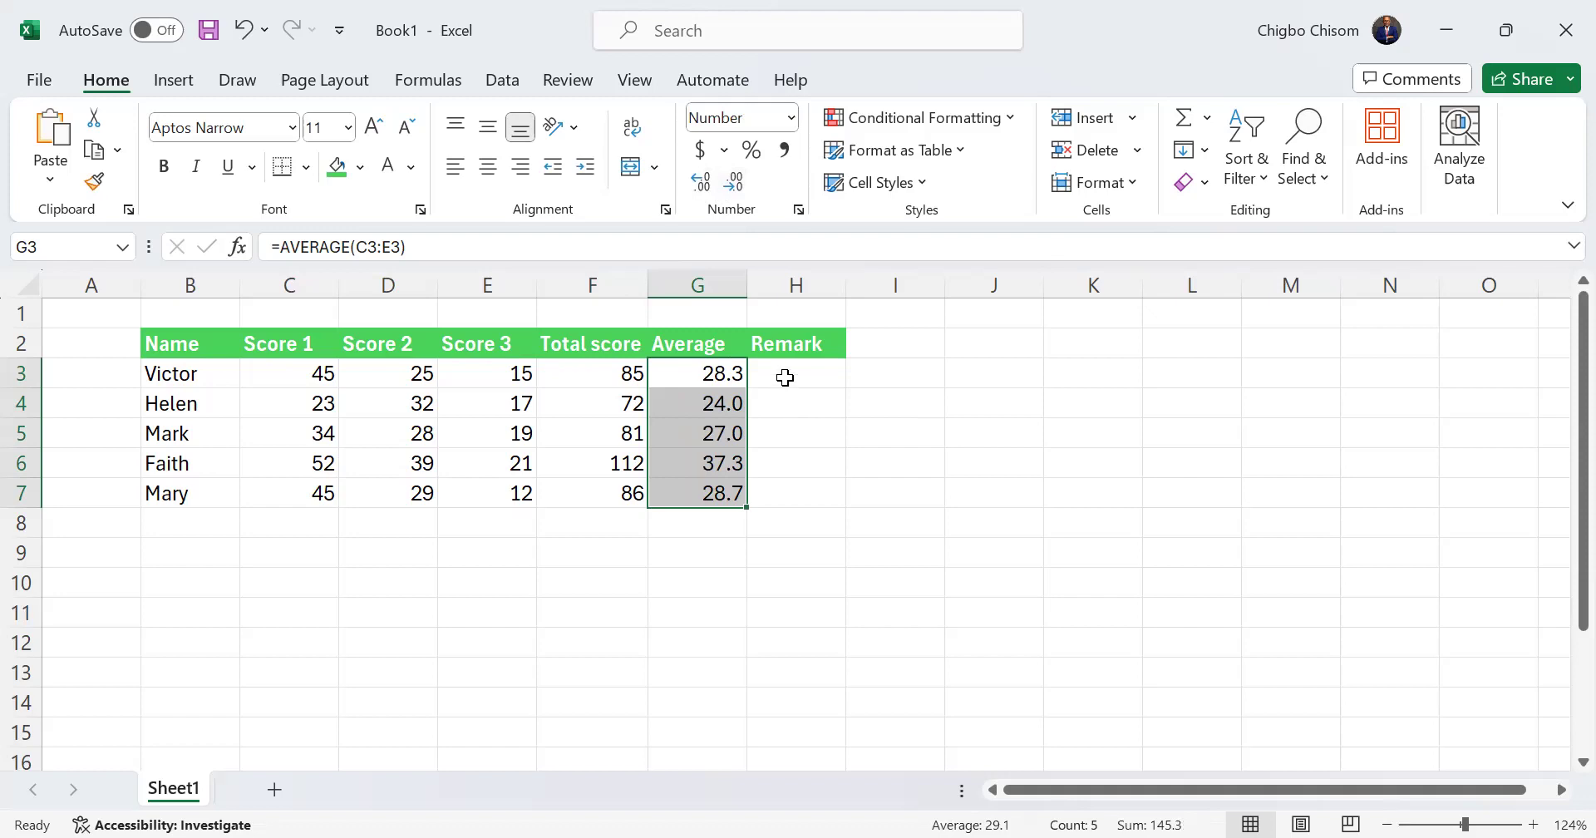
click(786, 378)
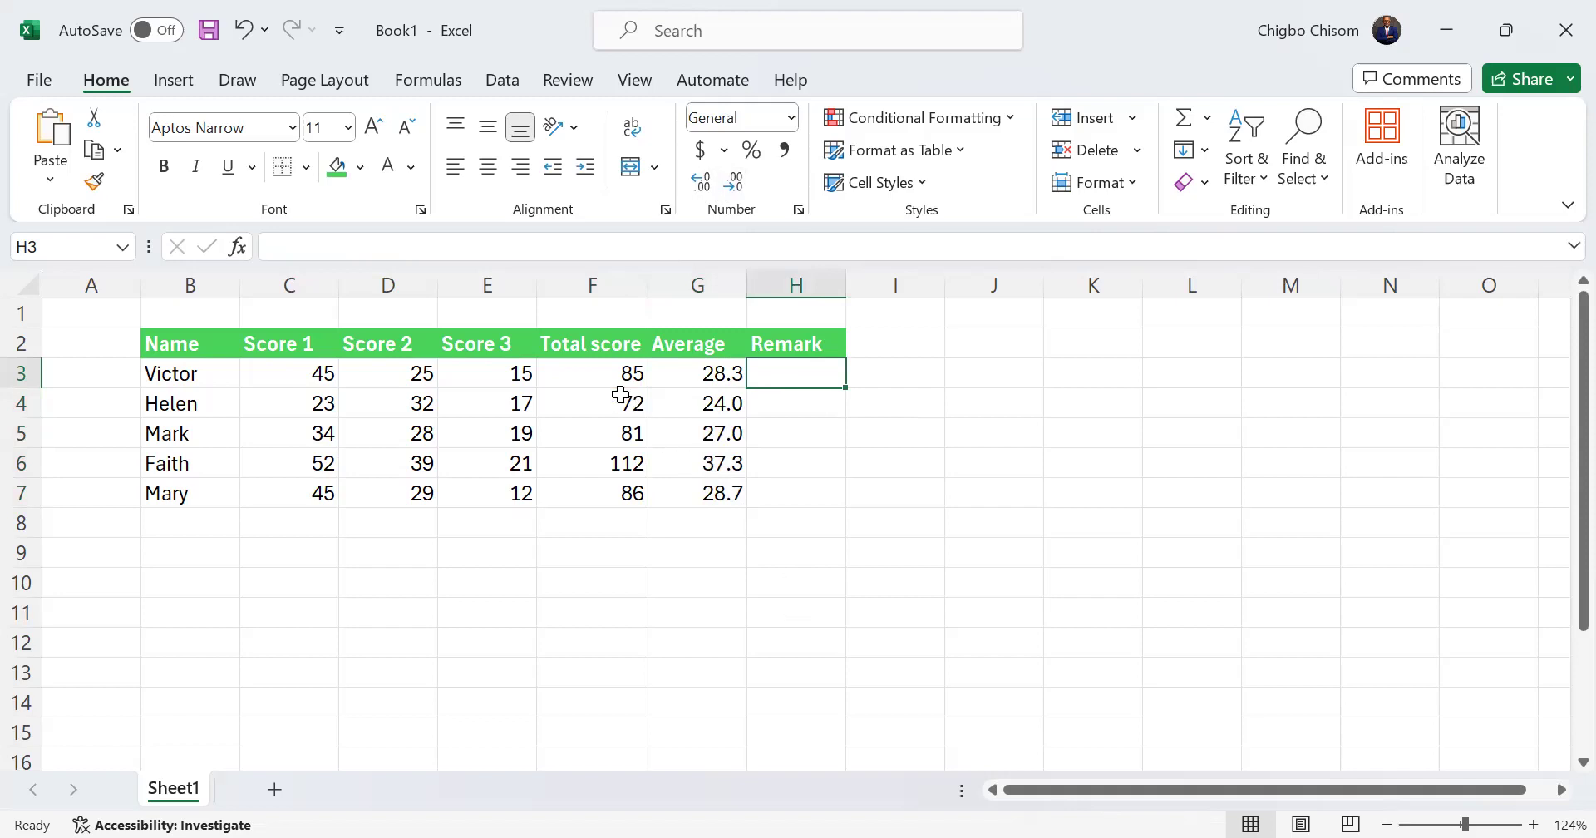
Select the Total score column F2:F7, header included, and copy it
drag(587, 373, 701, 498)
drag(615, 378, 723, 497)
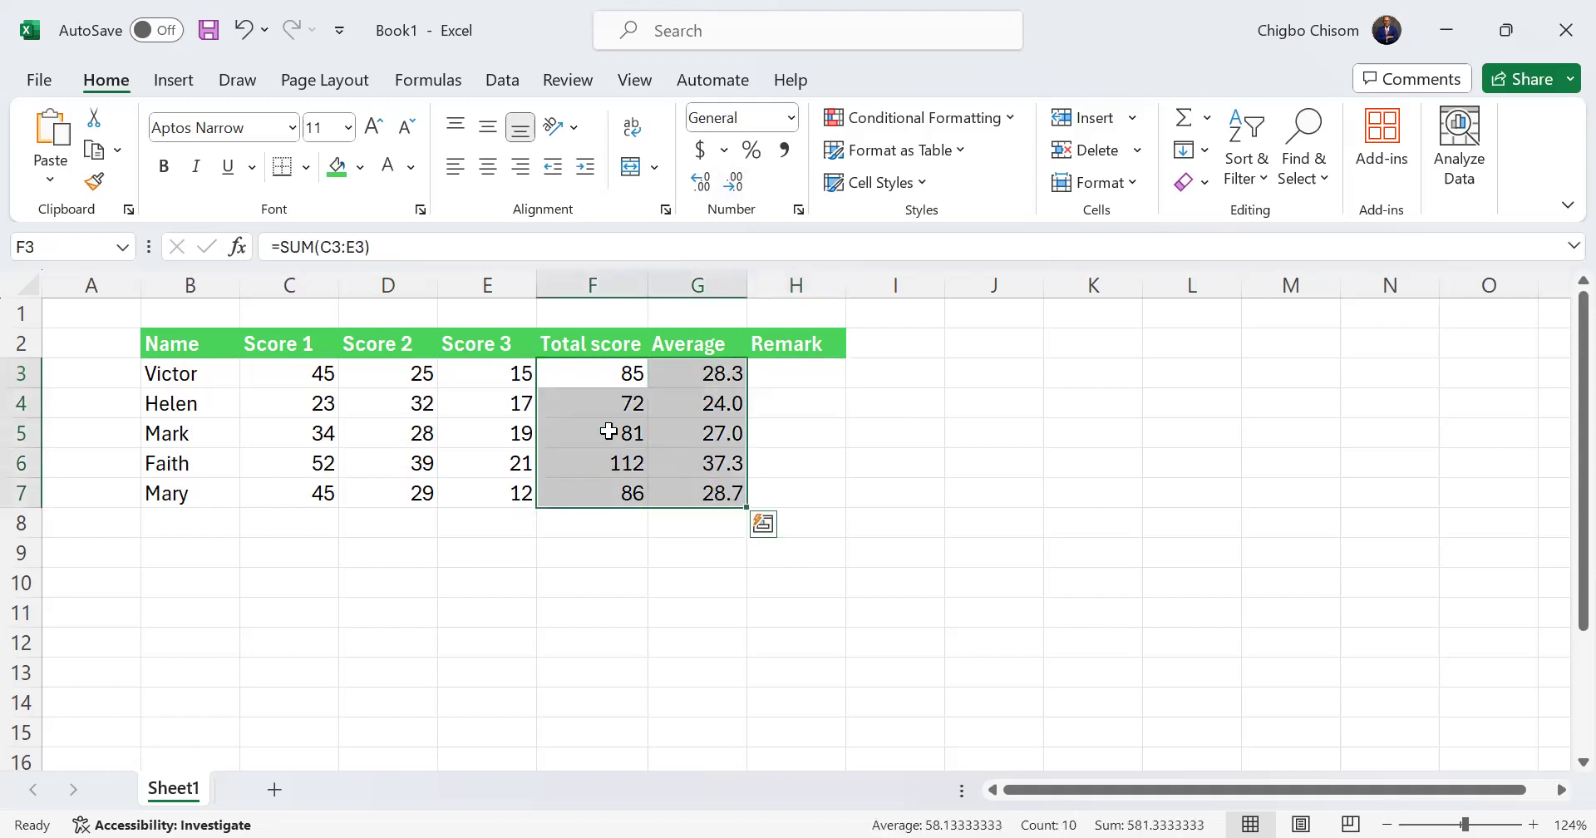
click(587, 369)
drag(582, 341, 614, 494)
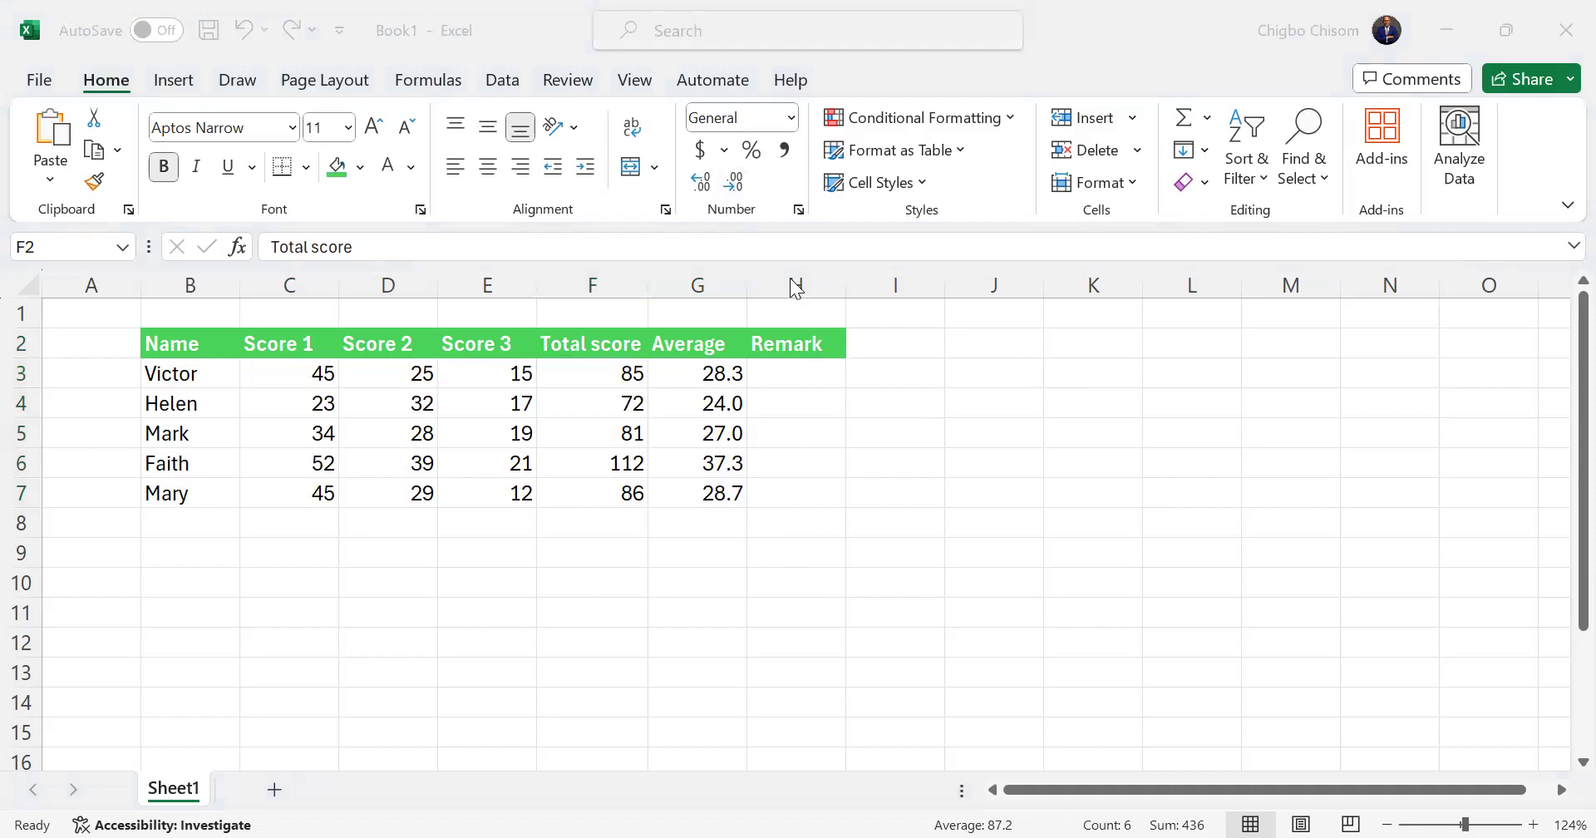
drag(606, 353, 614, 493)
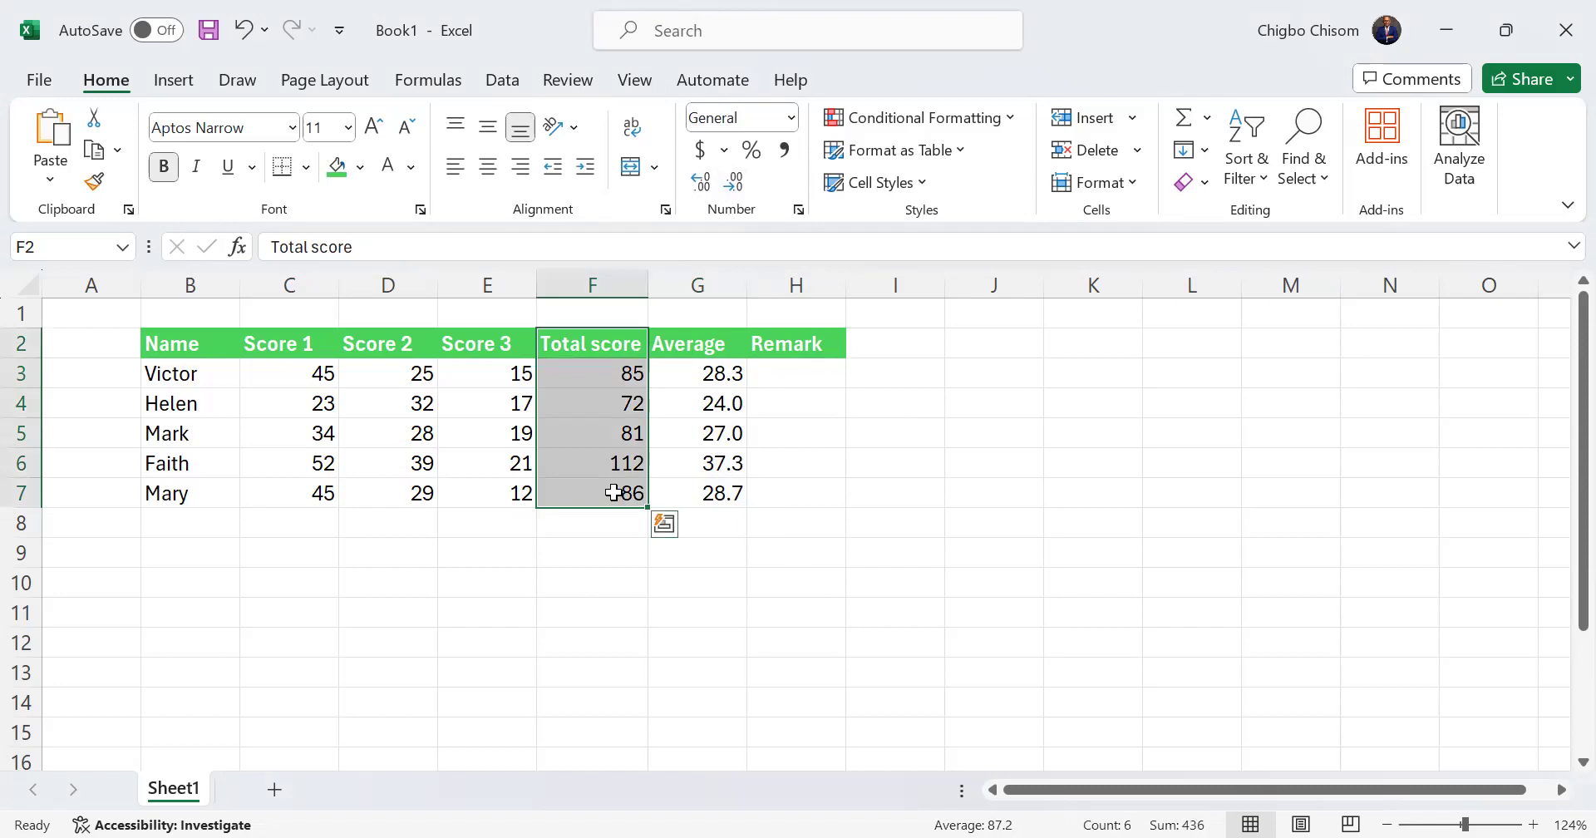
drag(606, 345, 615, 493)
key(ctrl+c)
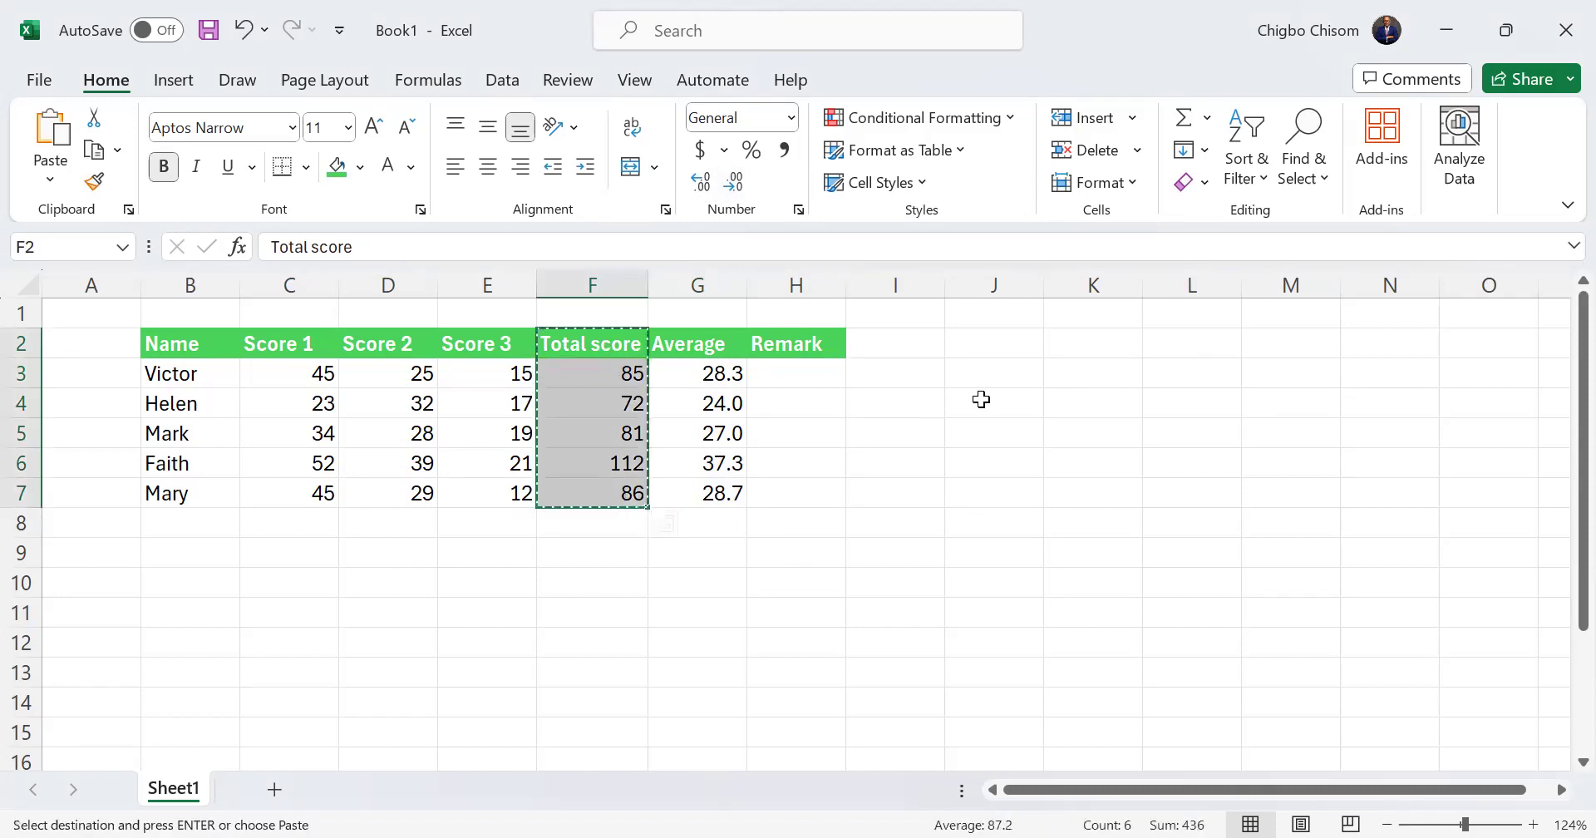
Test-paste the Total score column at J2, undo it, and reselect F2:F7
click(1084, 347)
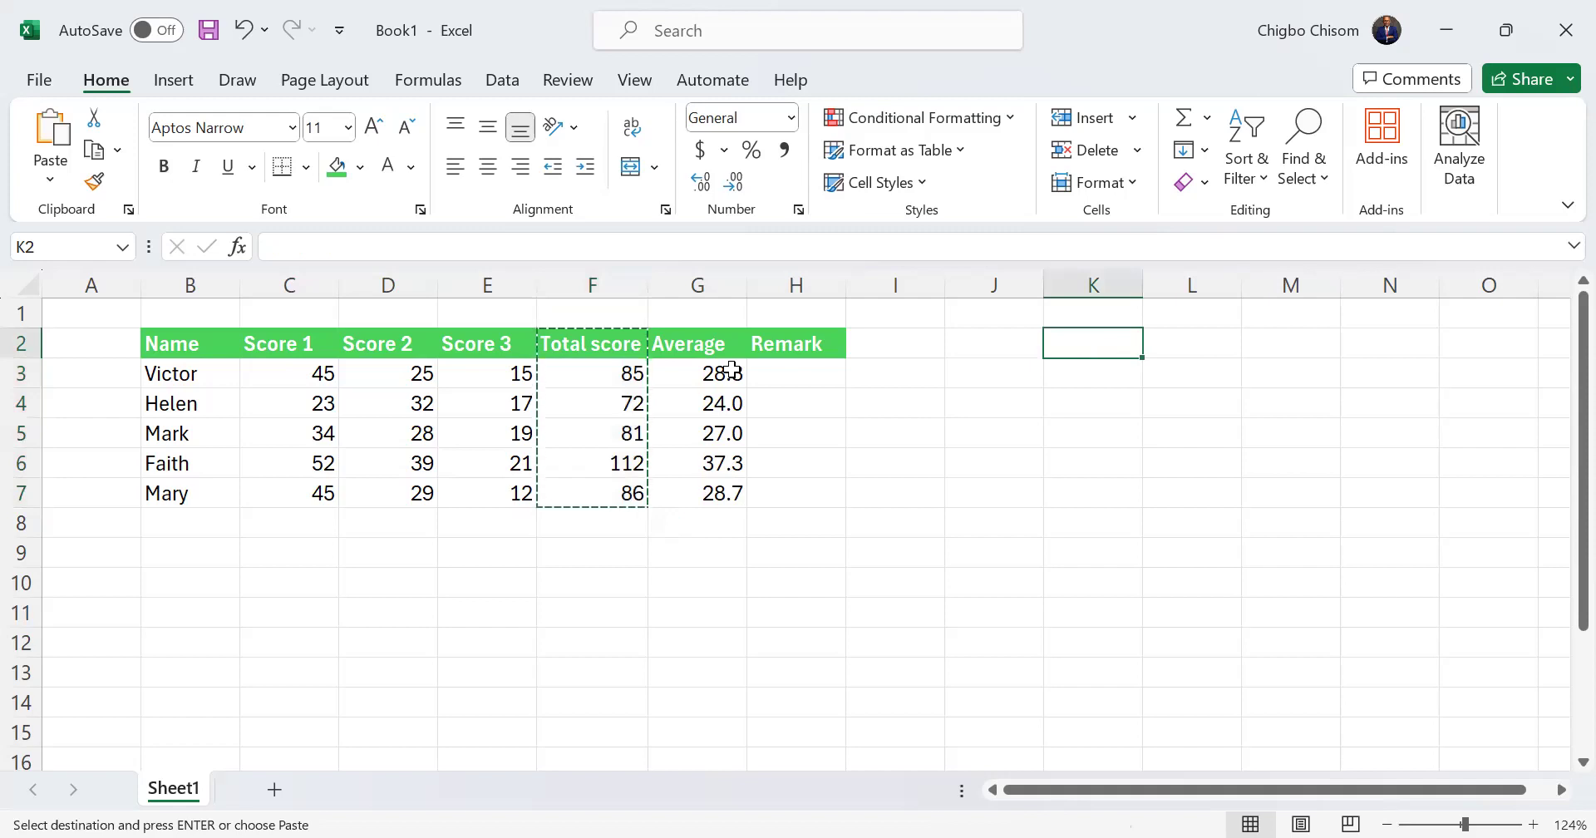
drag(606, 345, 619, 486)
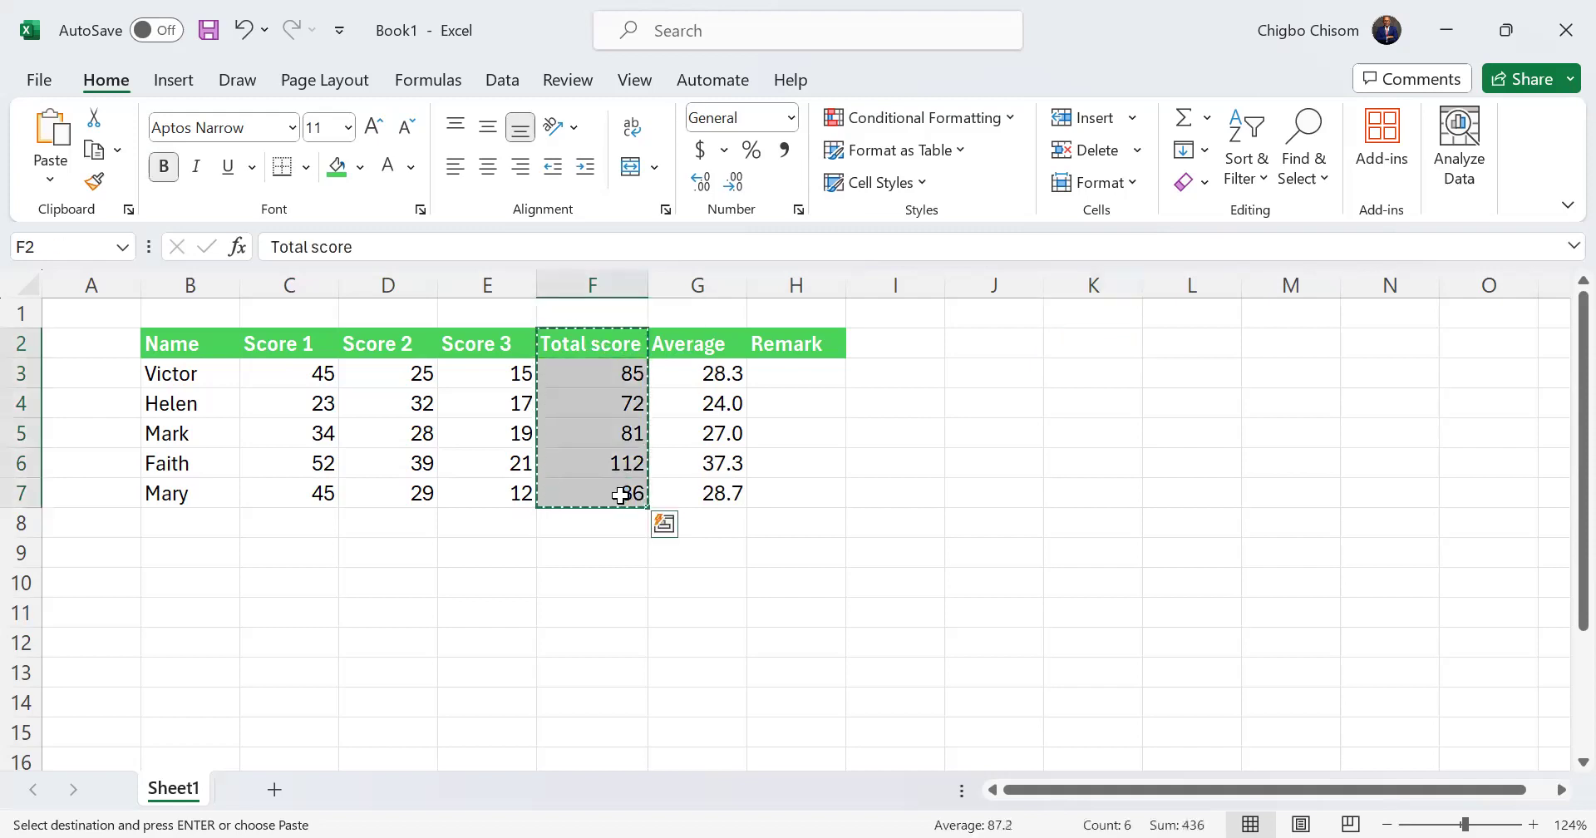
click(985, 342)
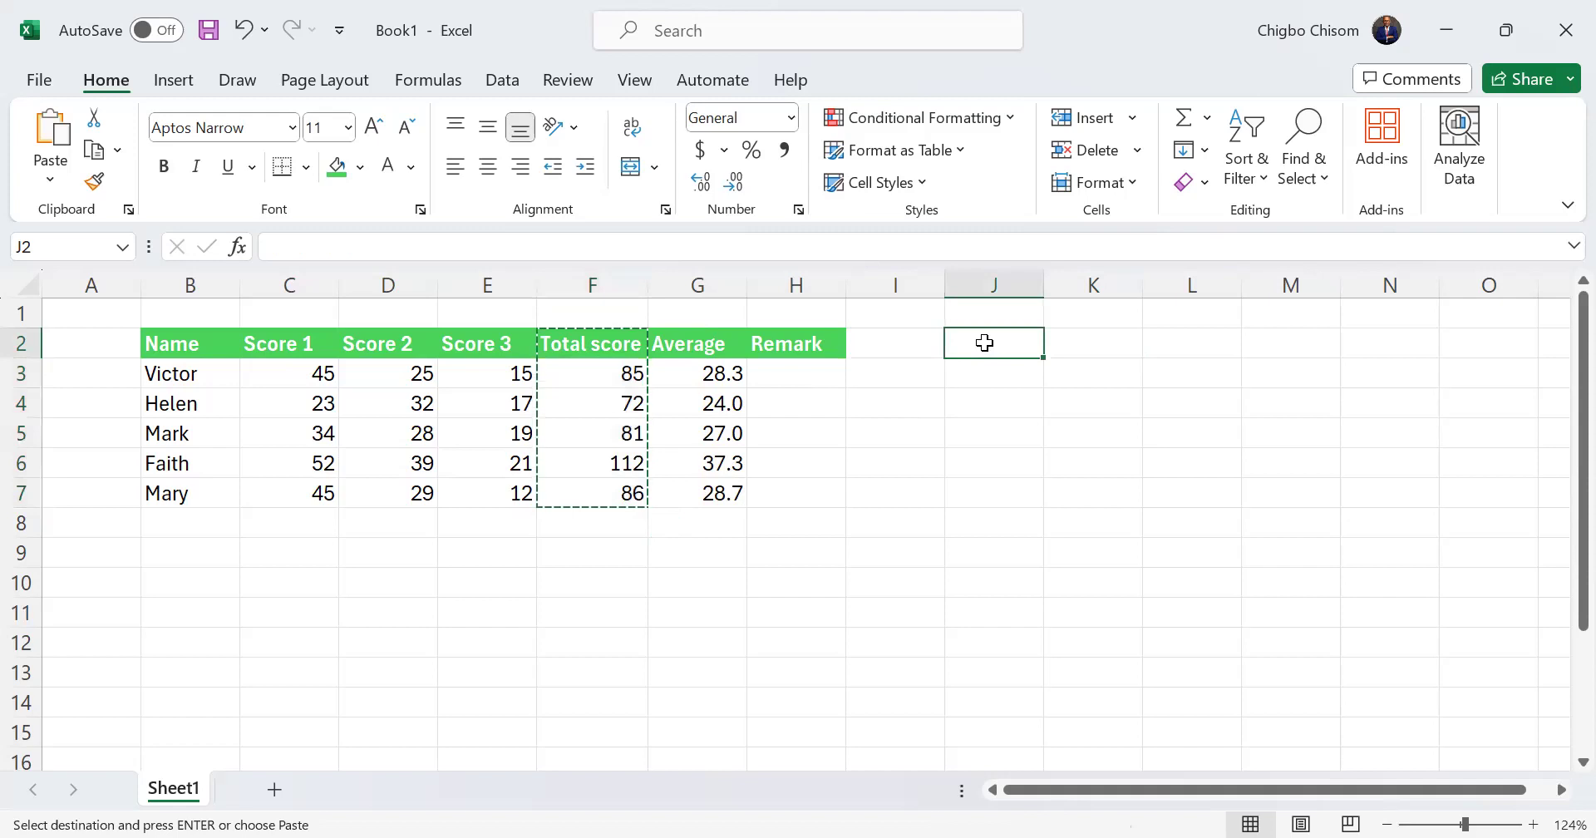
key(ctrl+v)
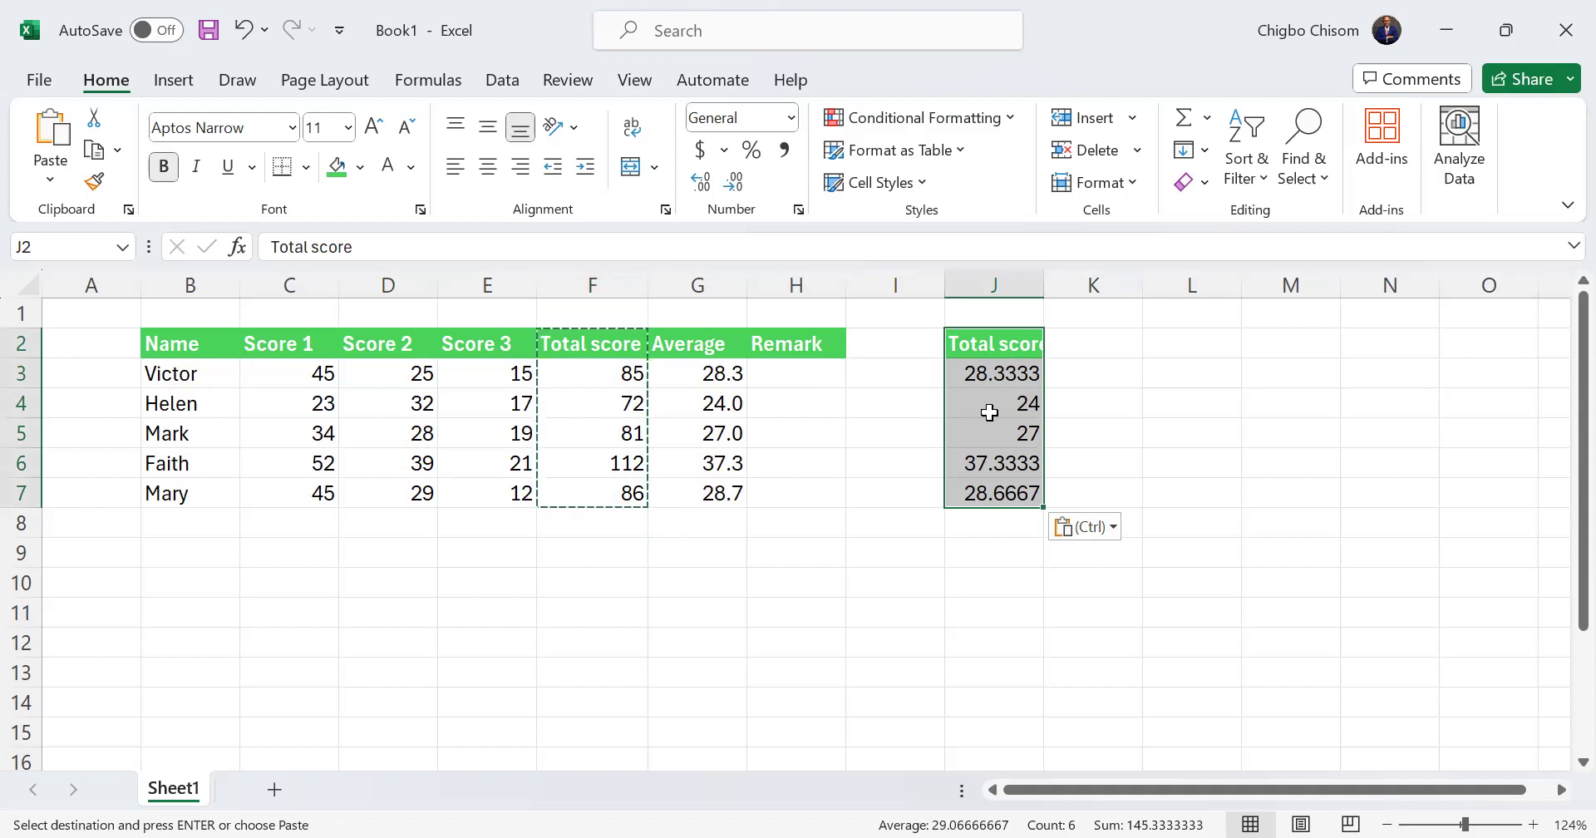
key(ctrl+z)
key(ctrl+z)
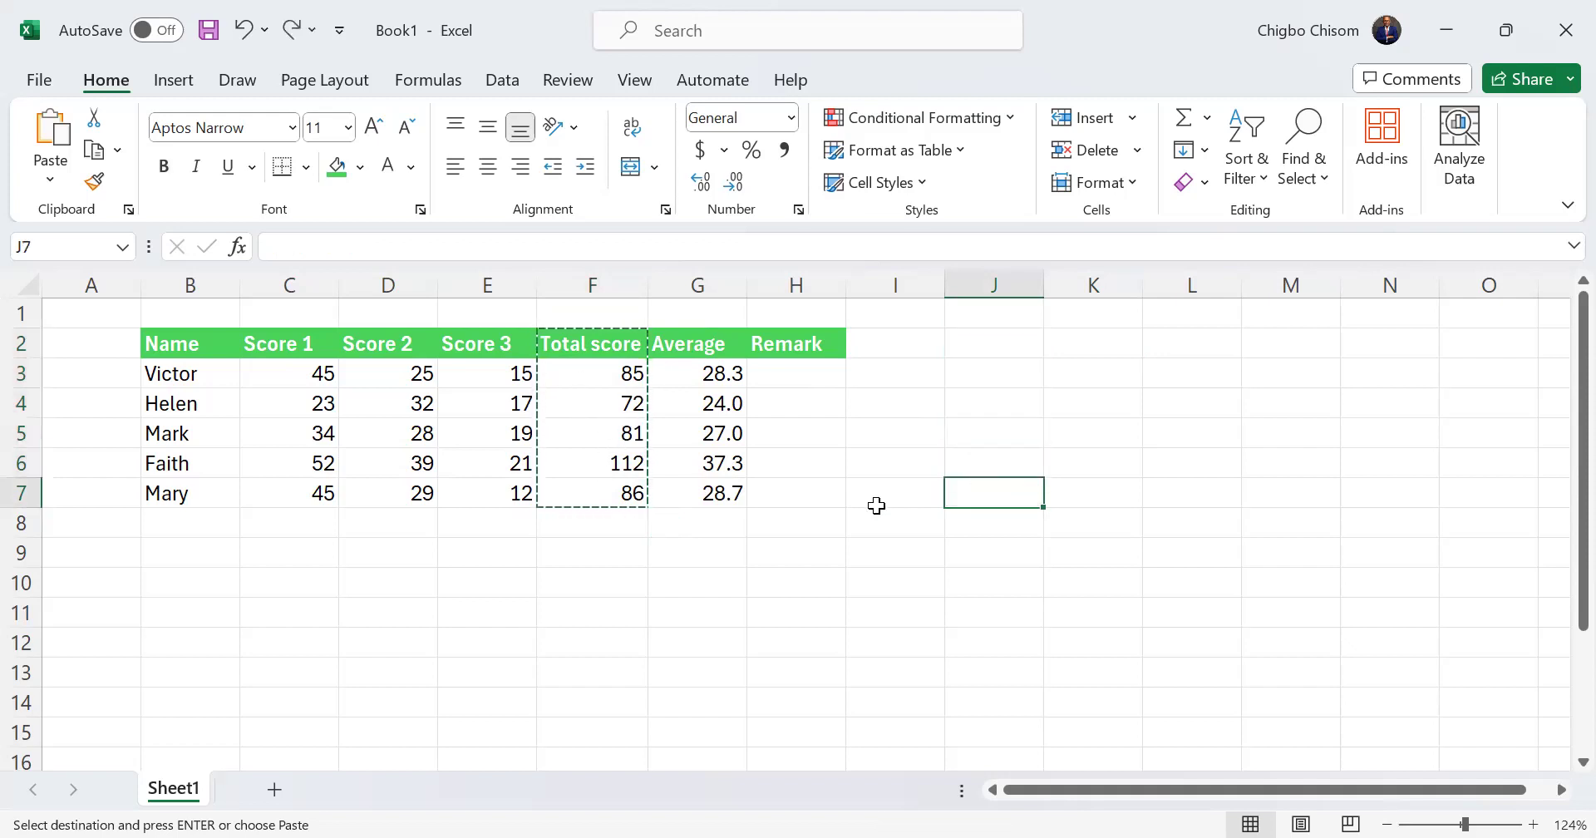
drag(592, 343, 590, 493)
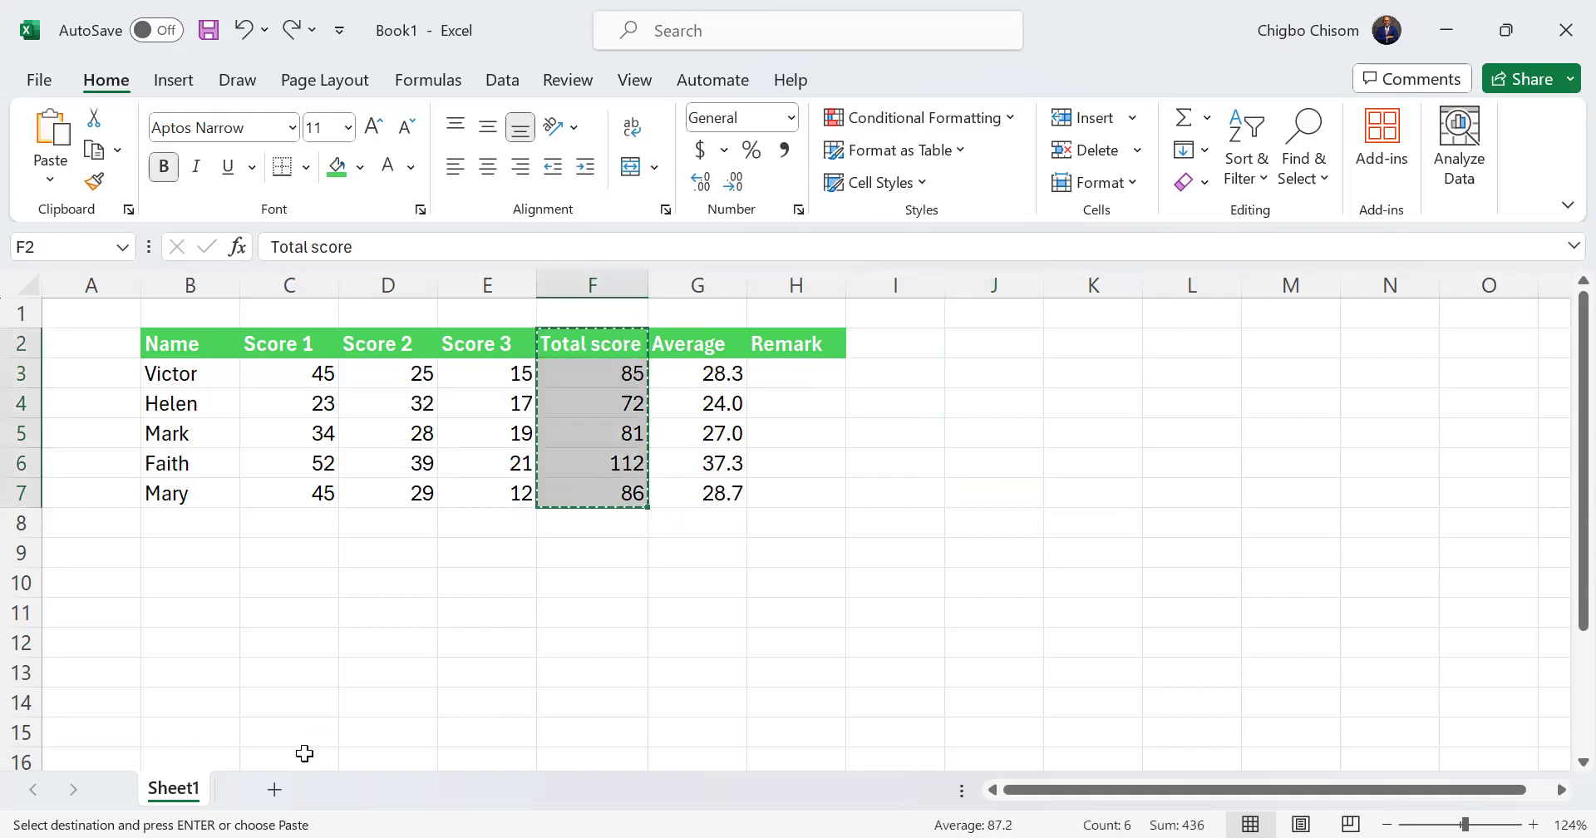
click(274, 789)
Undo the #REF! paste on Sheet2, leaving it blank, and go back to Sheet1
key(ctrl+v)
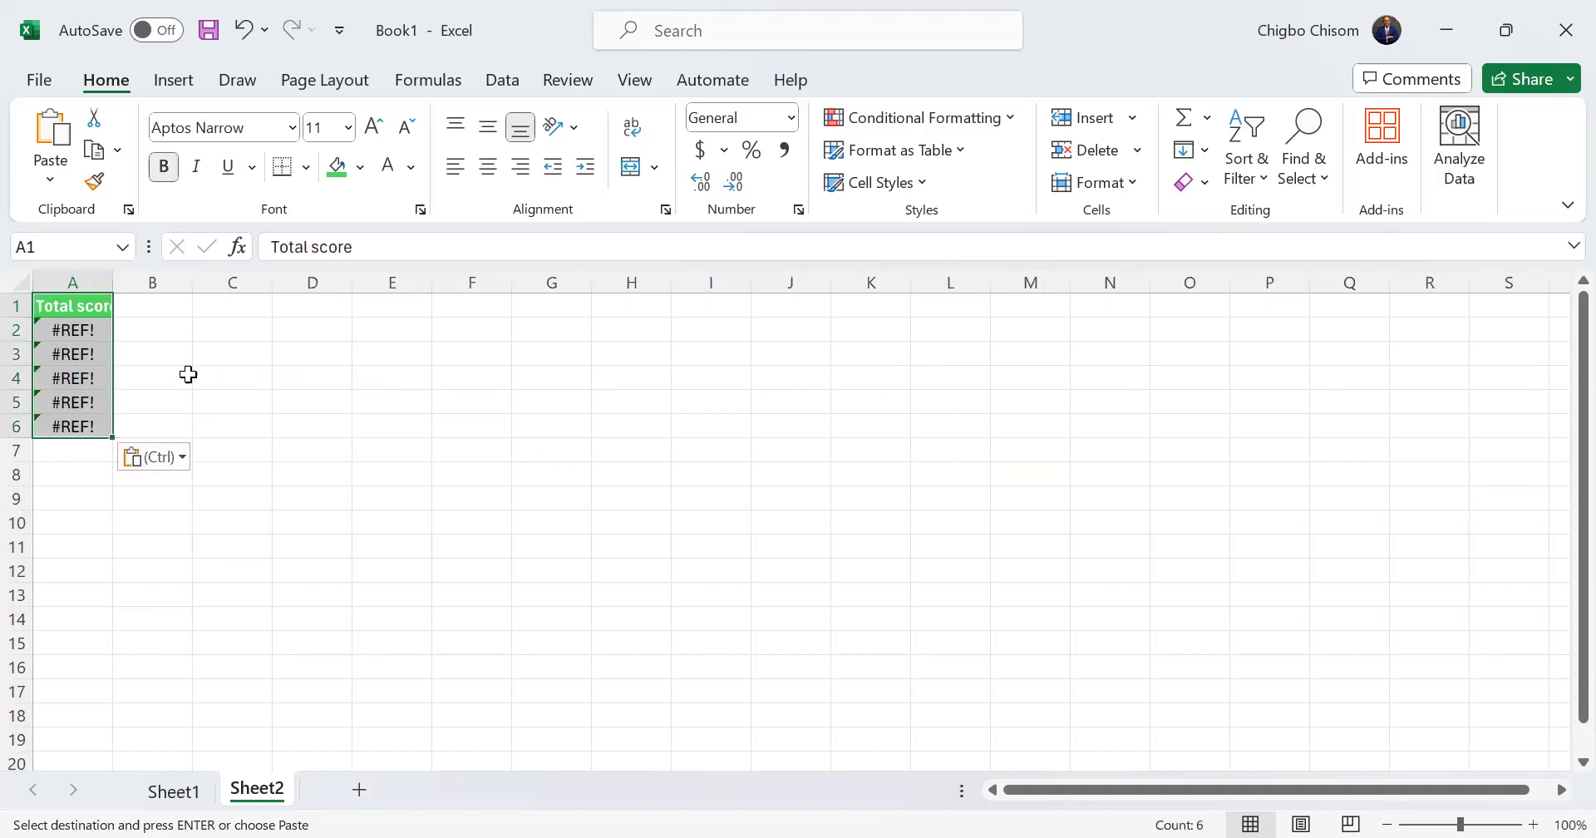
key(ctrl+z)
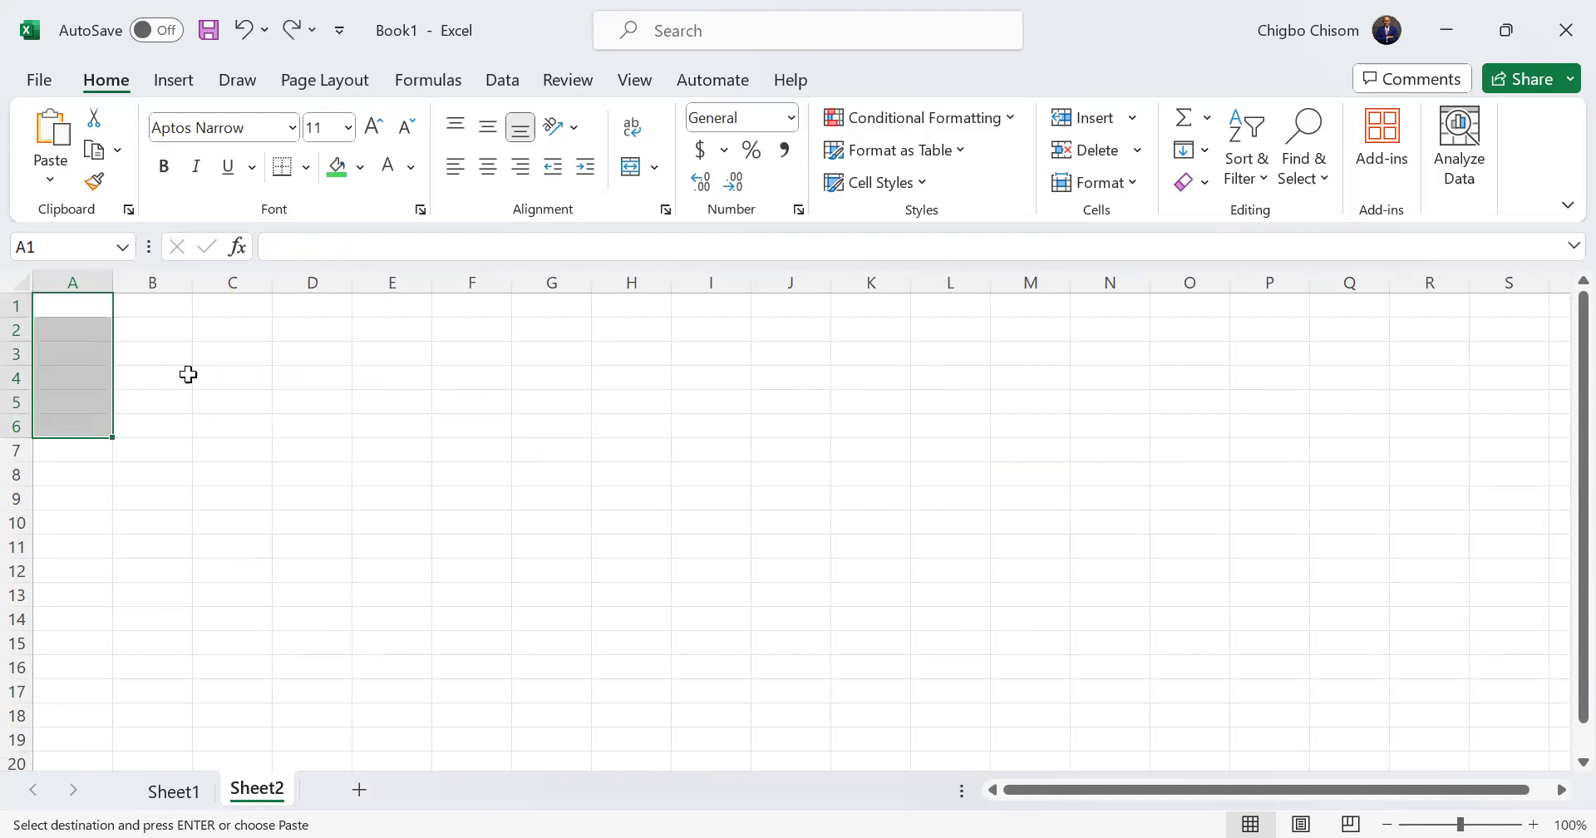
click(195, 472)
click(184, 781)
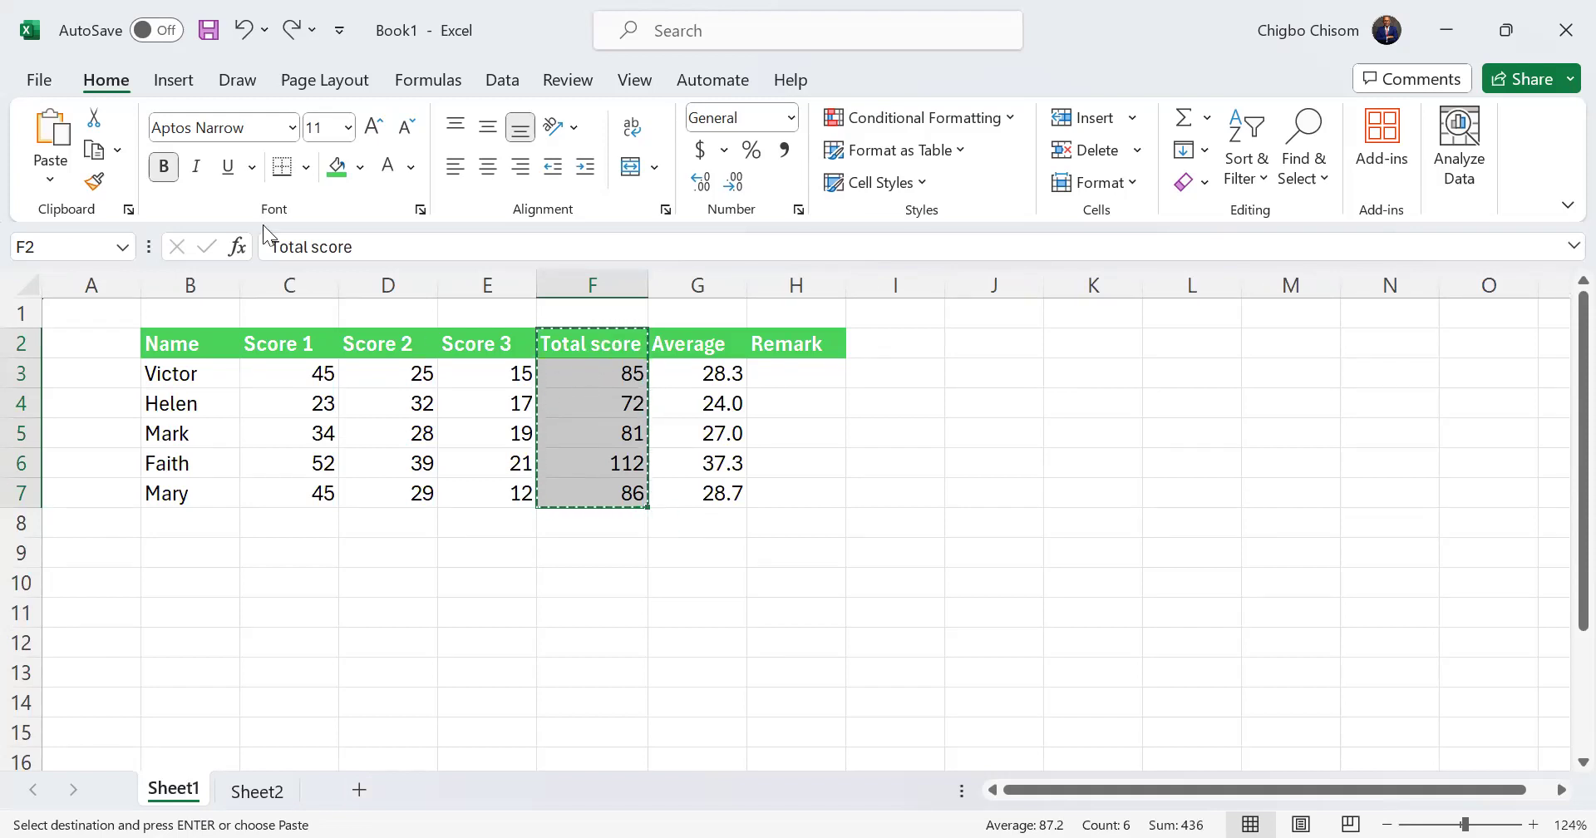
Paste the Total score column at J2, autofit column J, then undo both changes
click(575, 379)
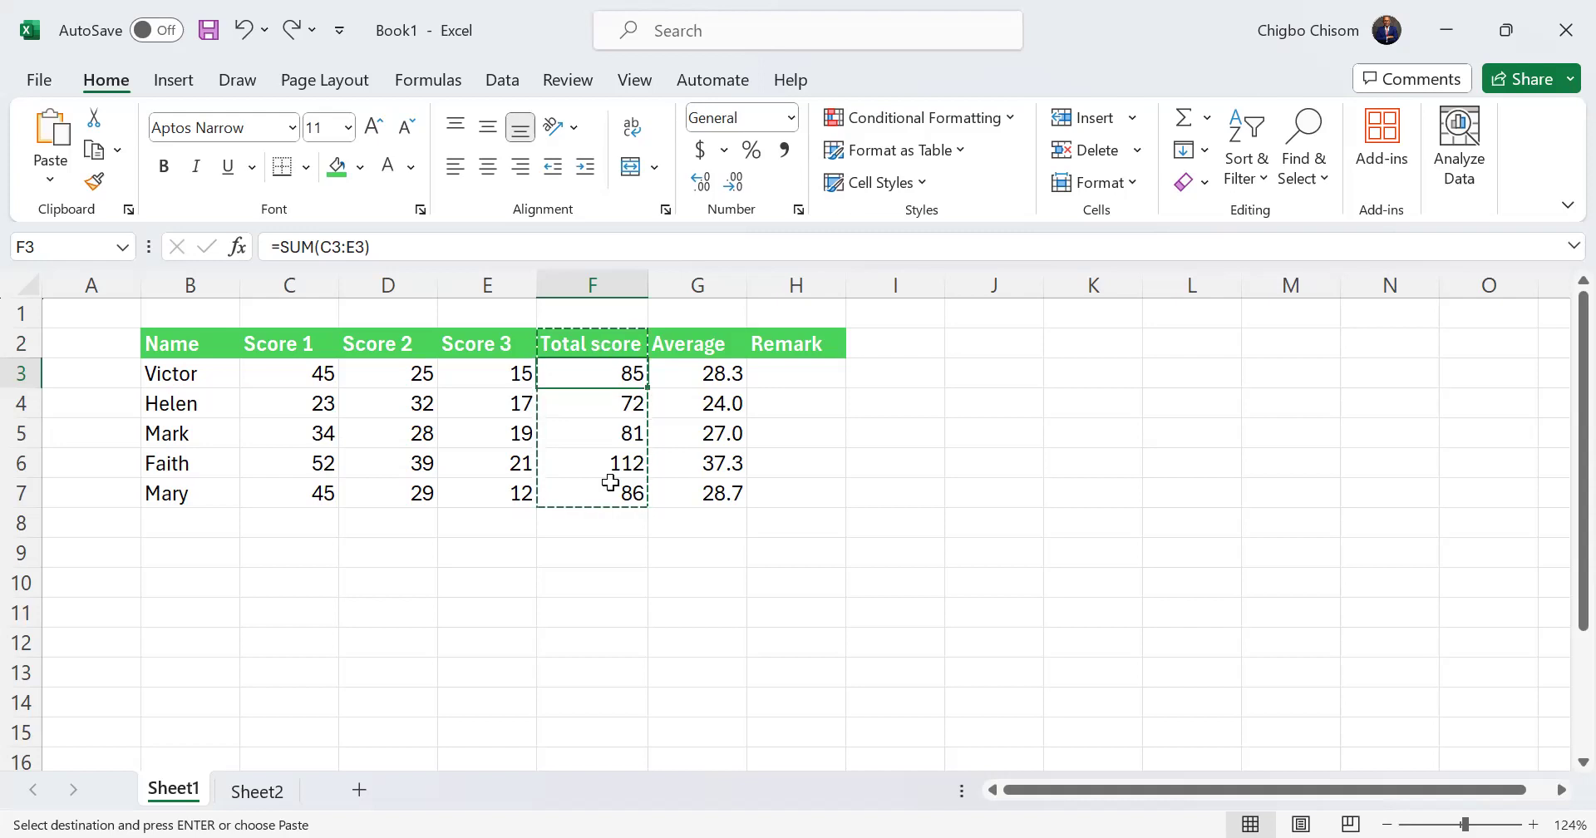
drag(591, 343, 611, 491)
click(999, 348)
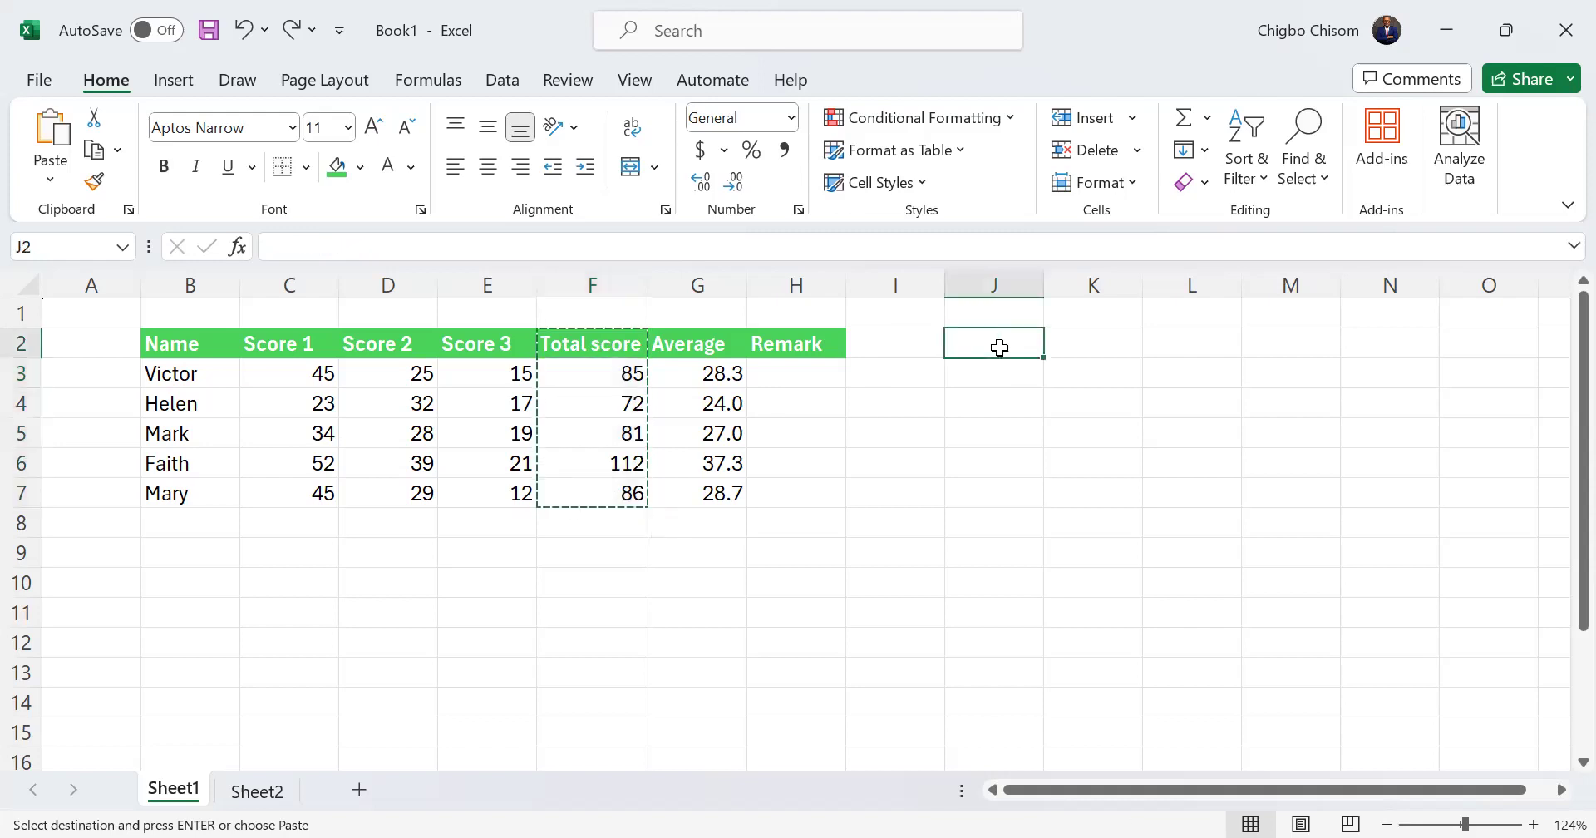
key(ctrl+v)
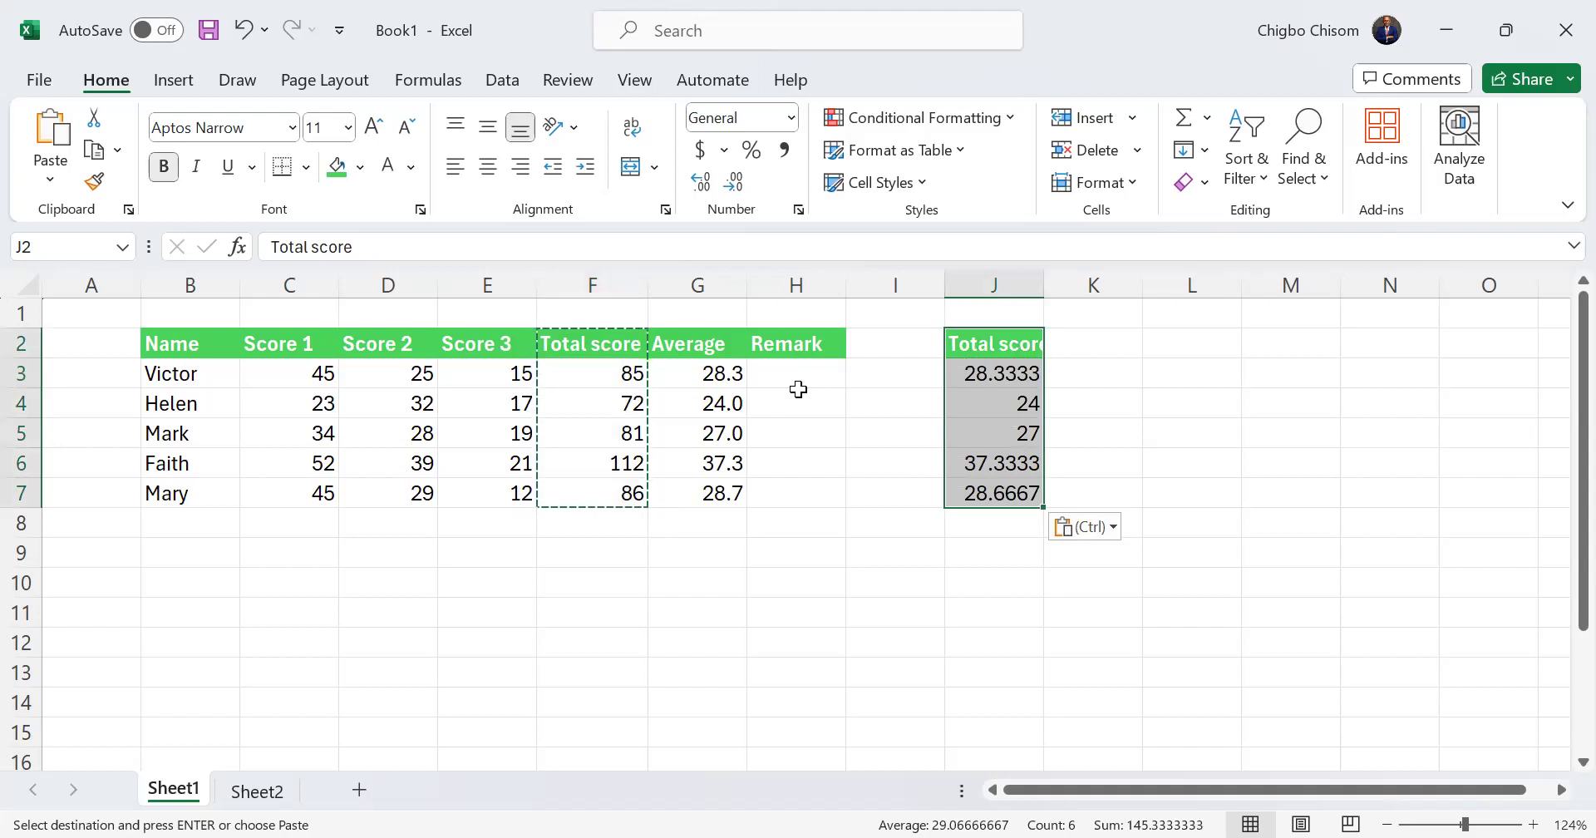
double_click(1044, 285)
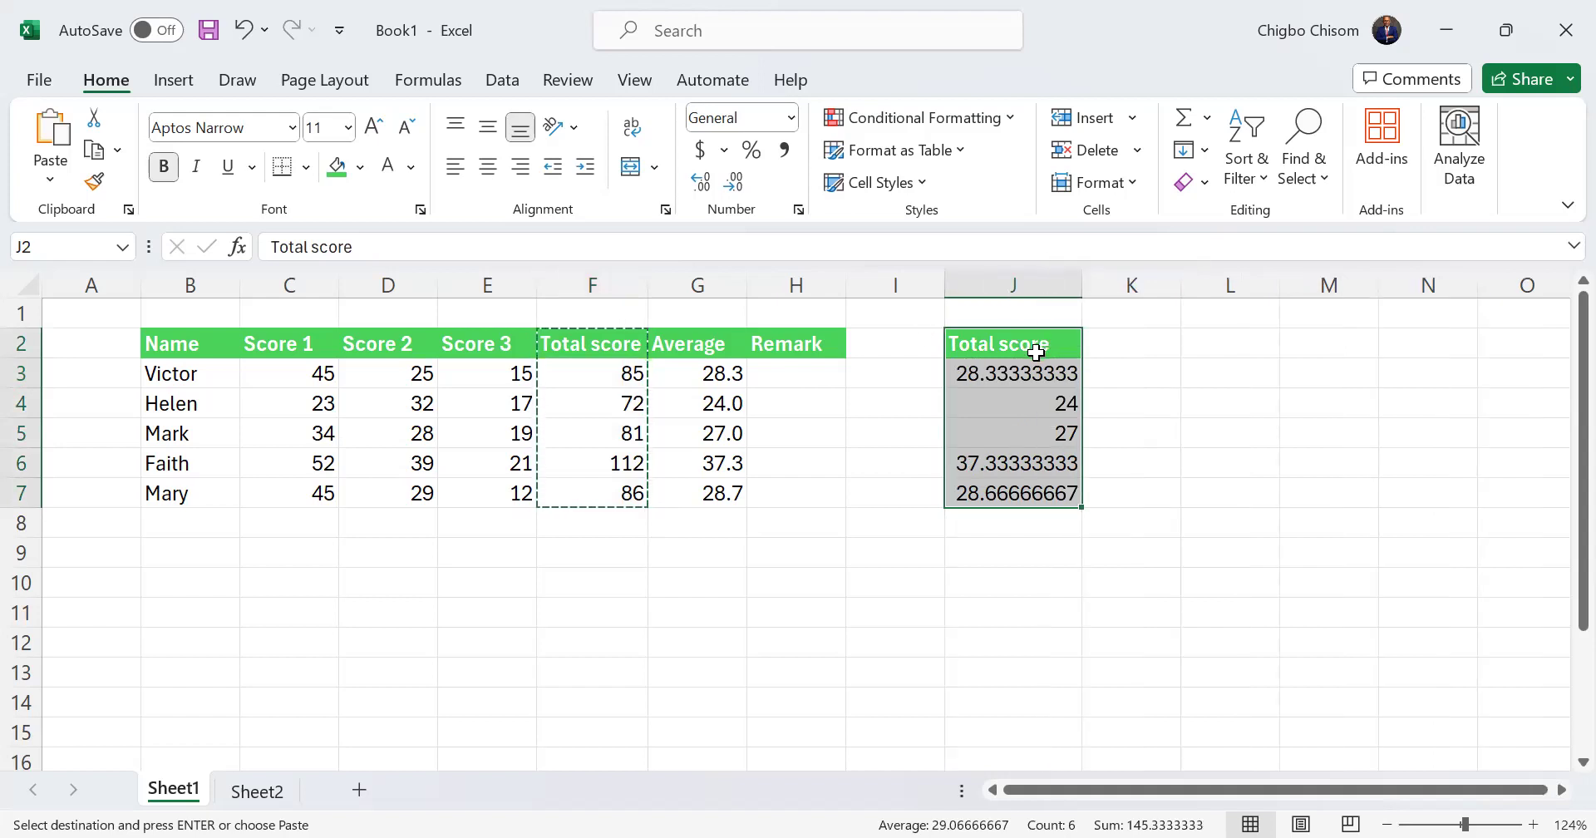
key(ctrl+z)
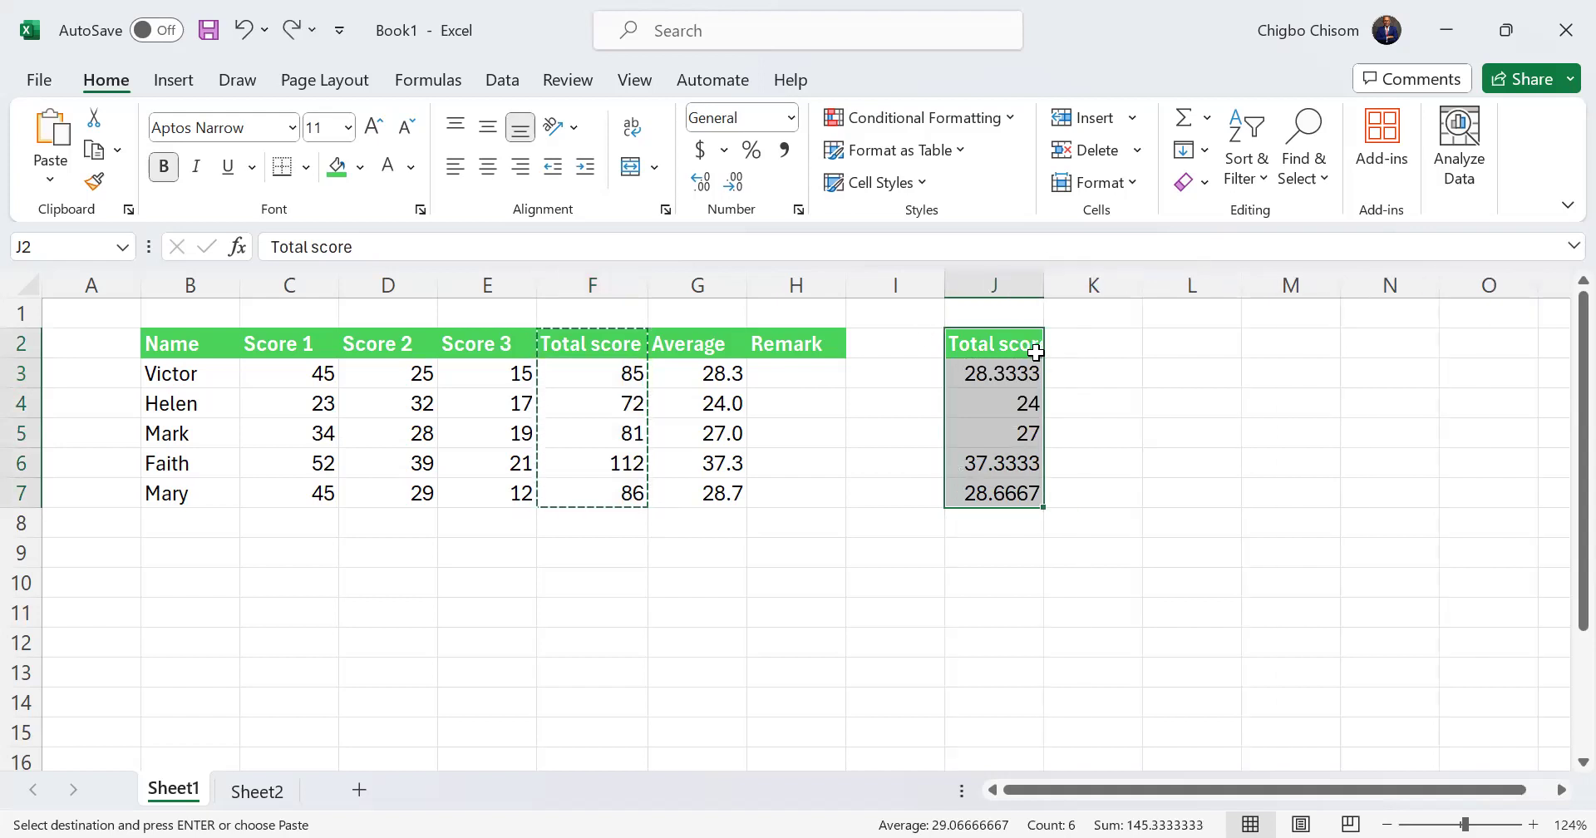
key(ctrl+z)
click(995, 433)
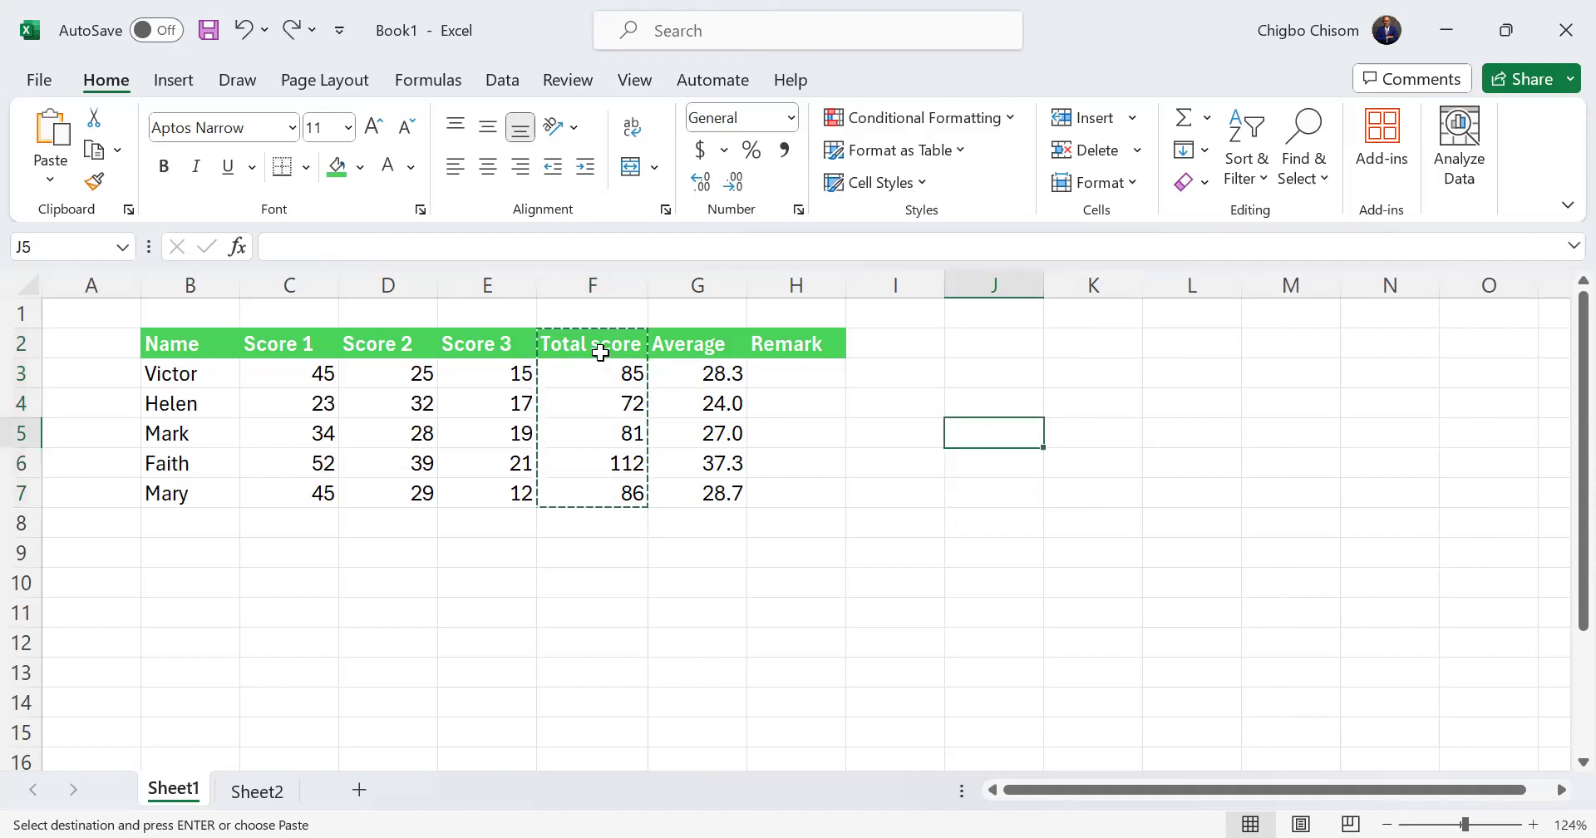
Recopy F2:F7 and open Paste Special (Ctrl+Alt+V) with J2 as the destination
drag(585, 344, 610, 491)
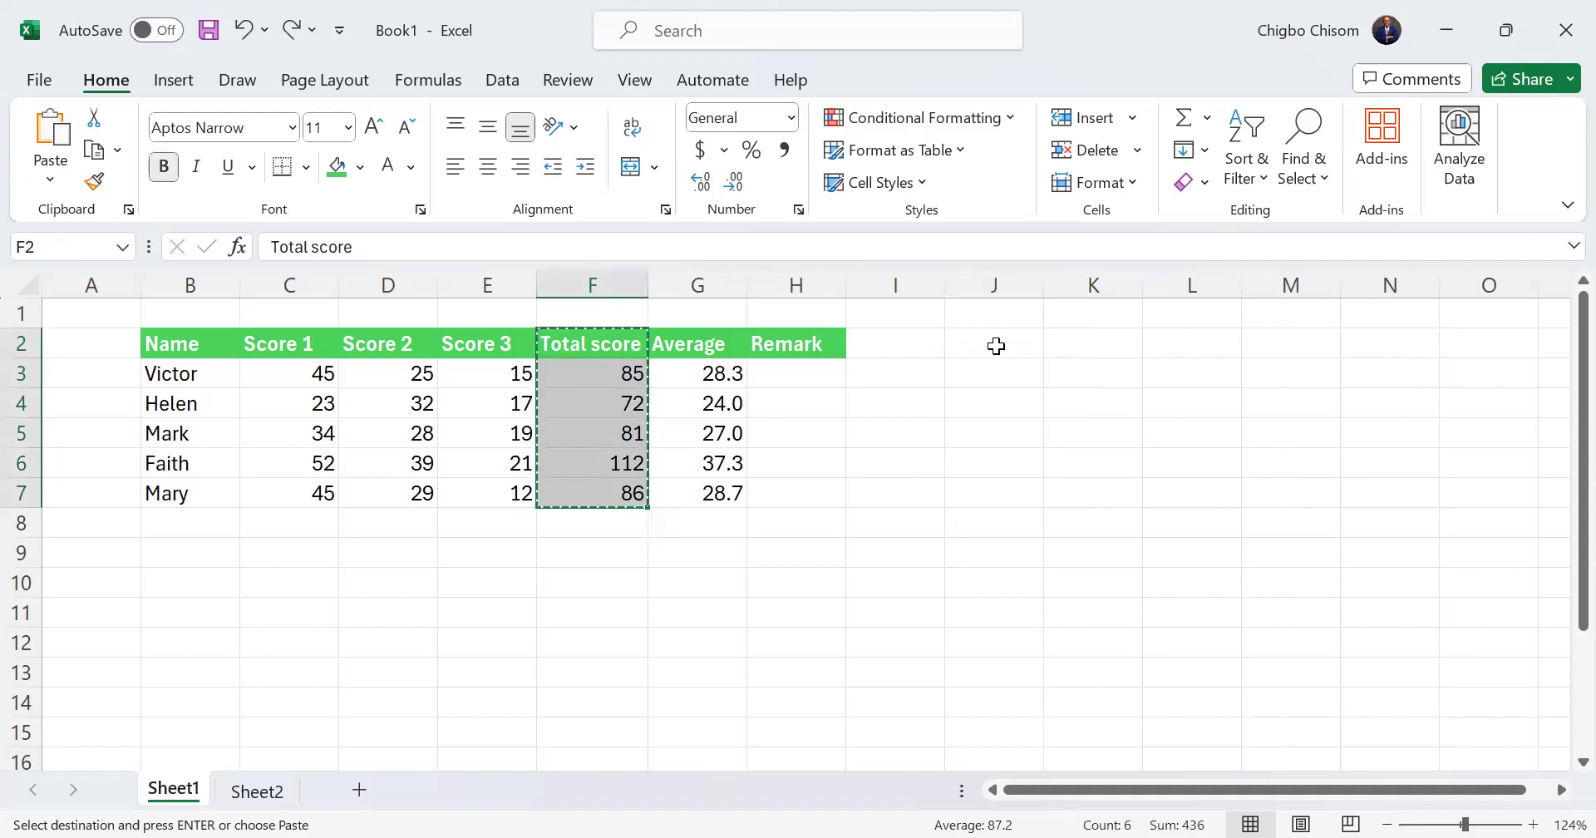
click(996, 346)
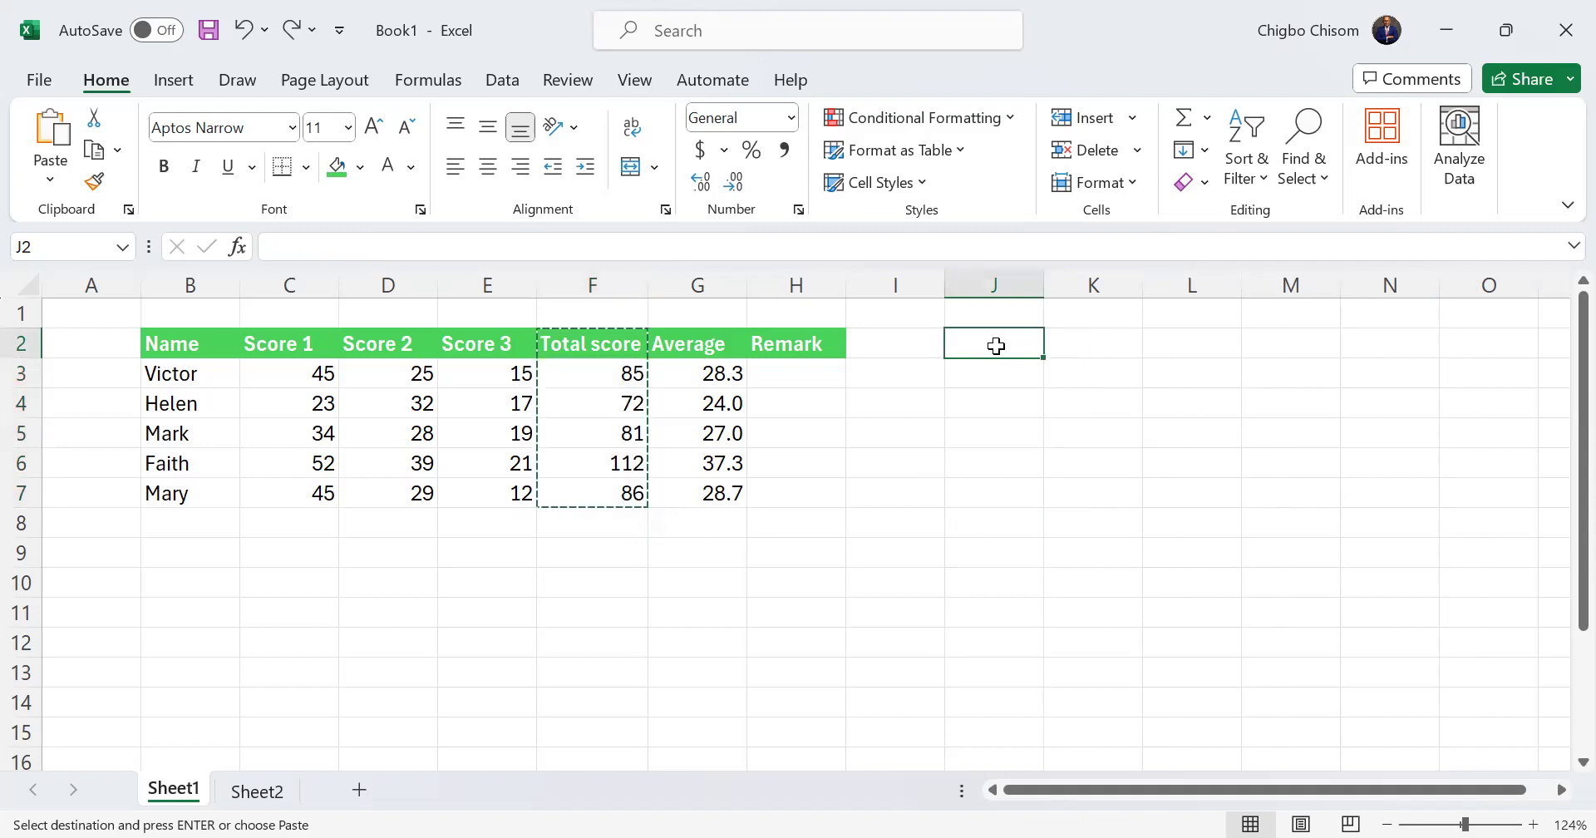
key(ctrl+alt+v)
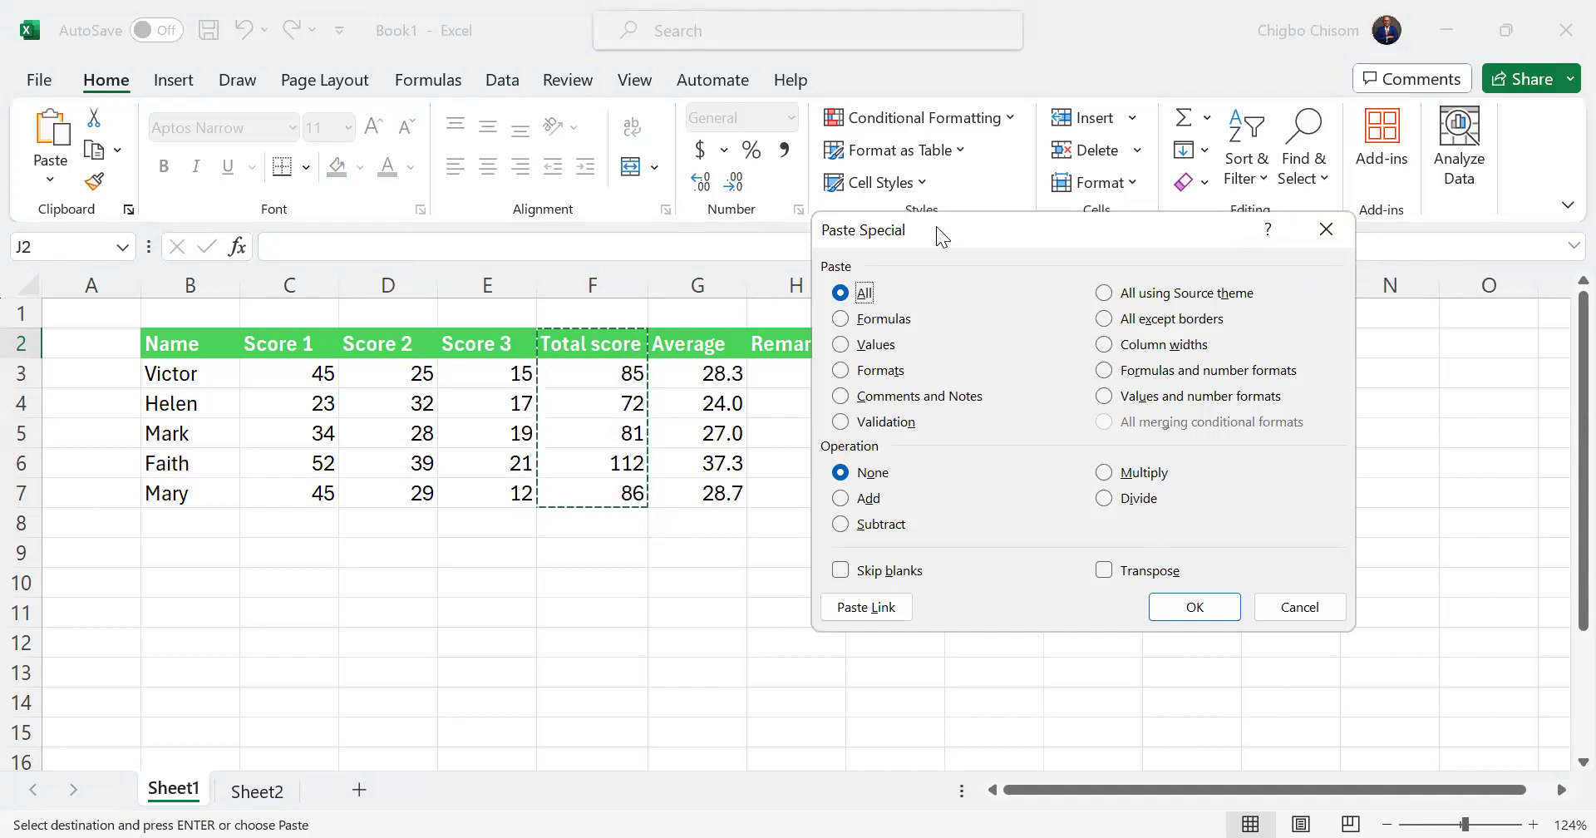
Paste only the values into J2:J7 and compare J3 with the SUM formula in F3
drag(935, 226, 1045, 149)
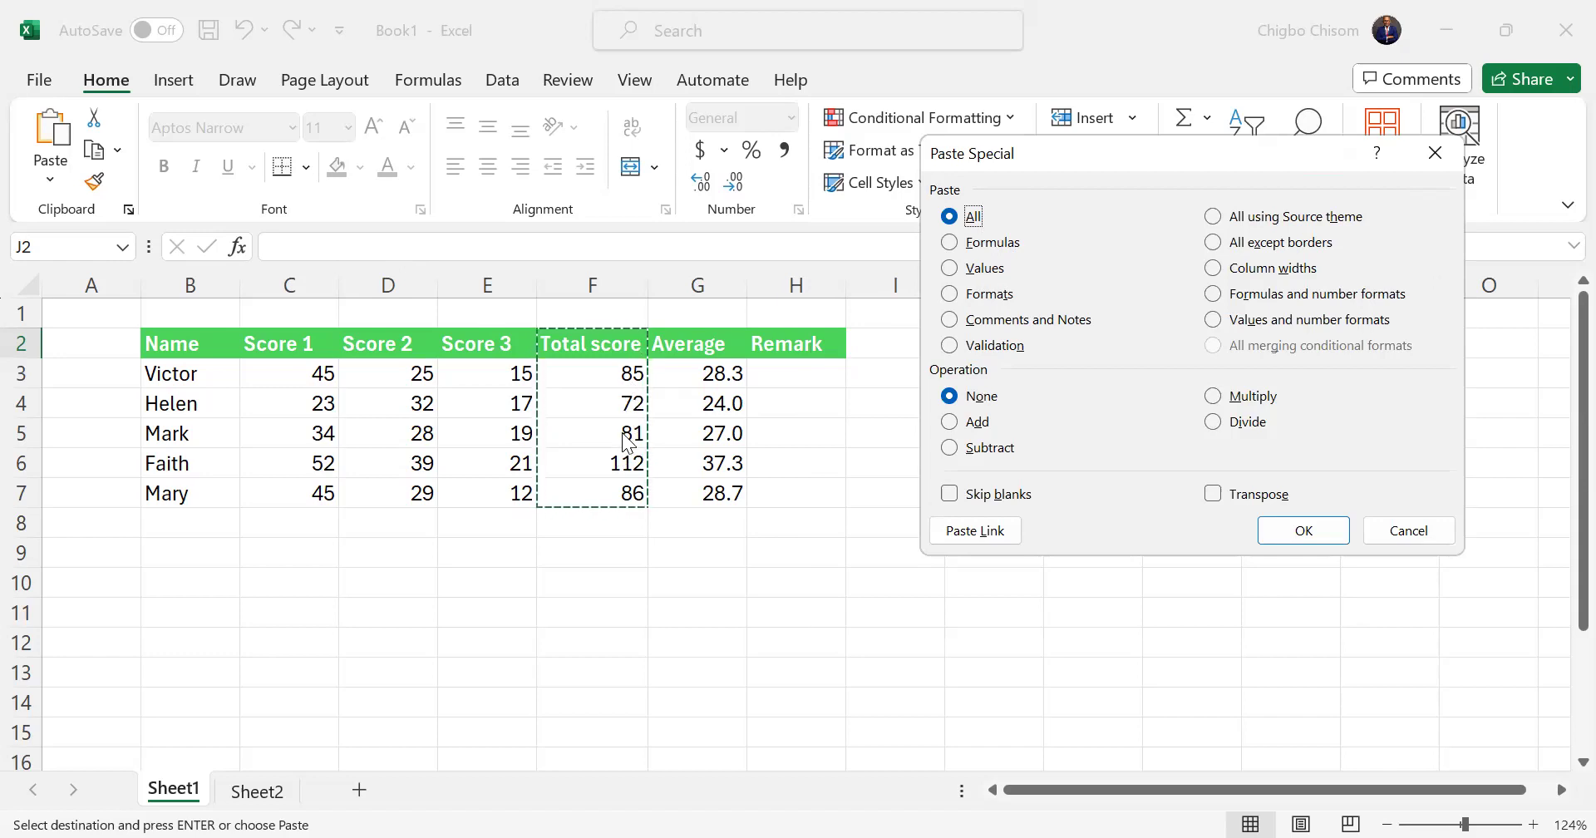
click(987, 270)
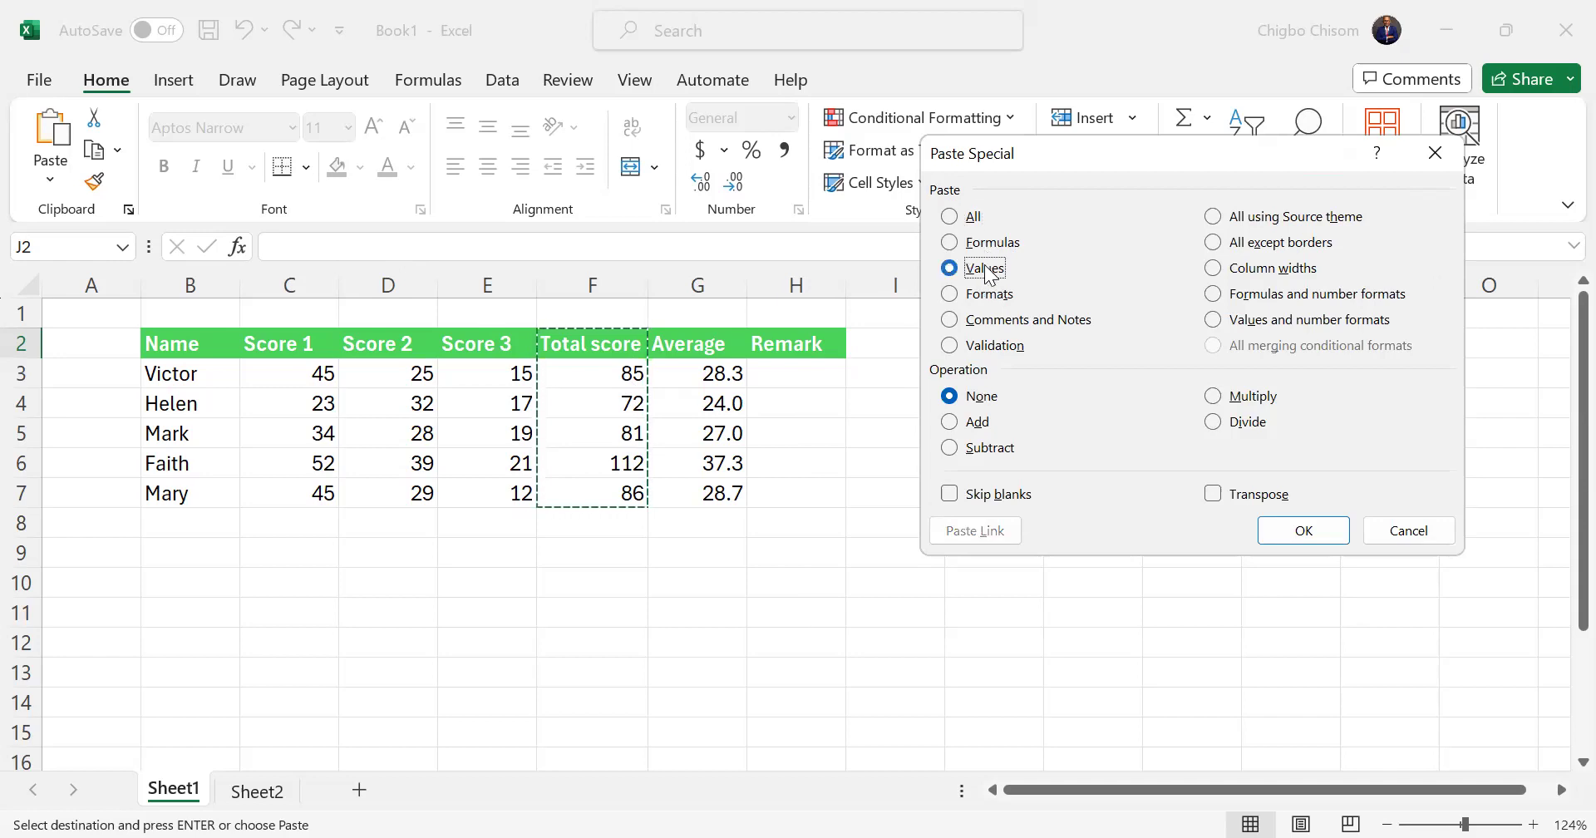
click(1331, 533)
click(1207, 467)
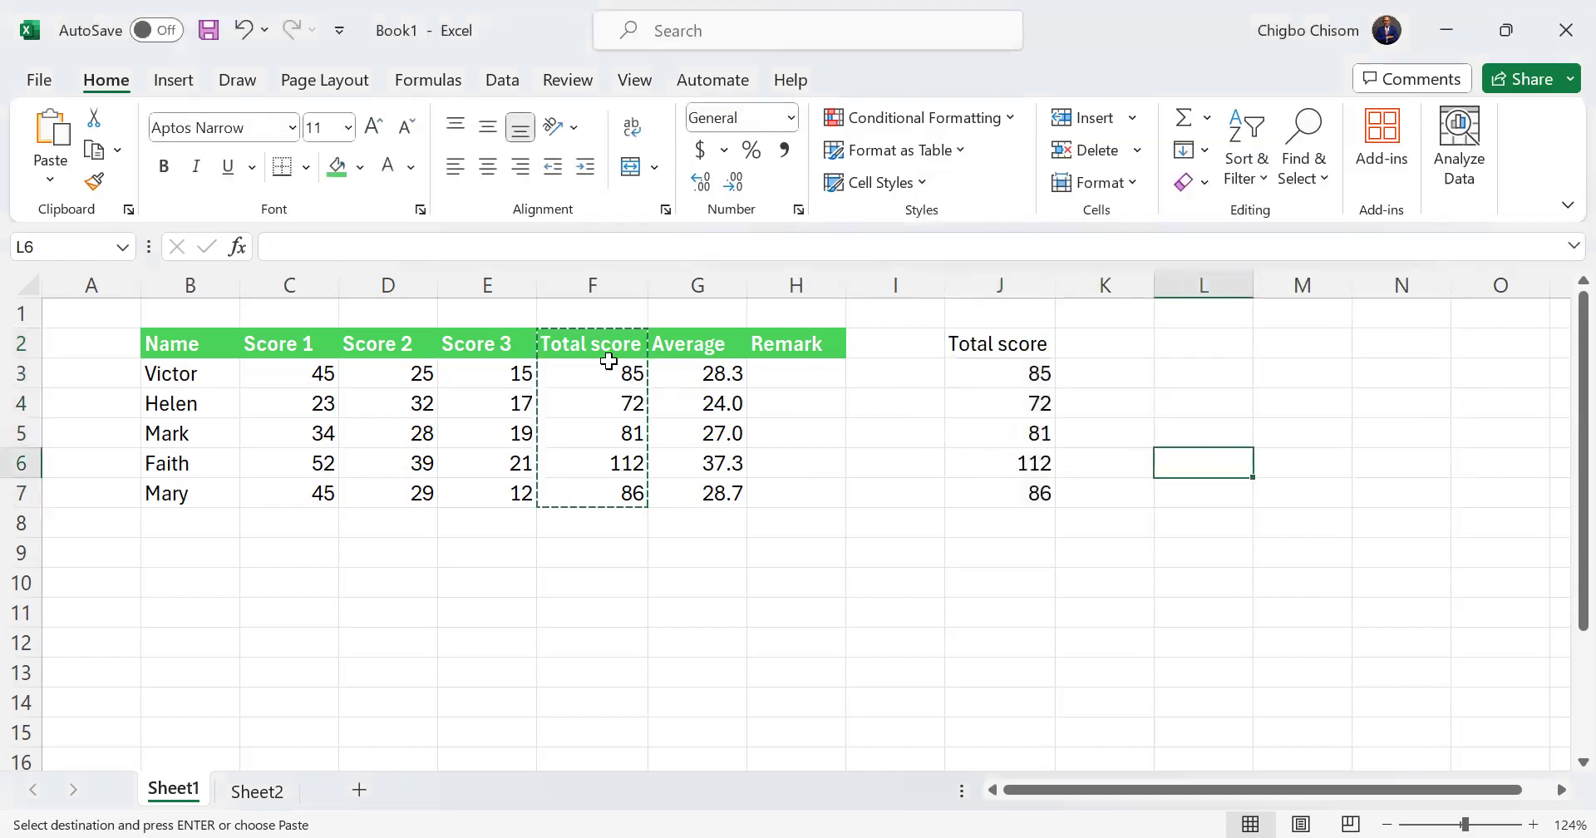
click(985, 373)
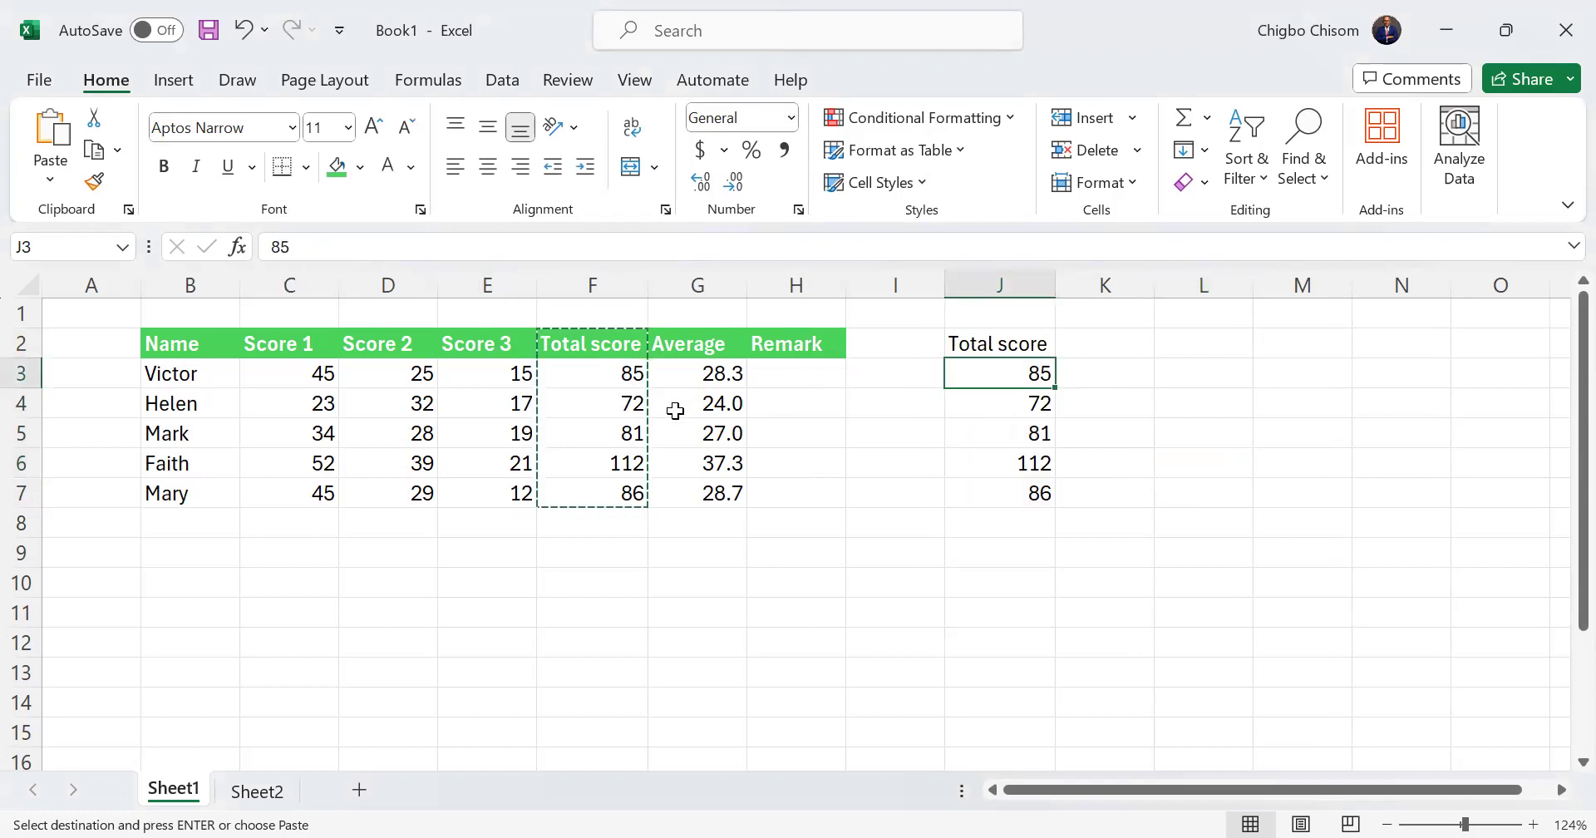
click(606, 372)
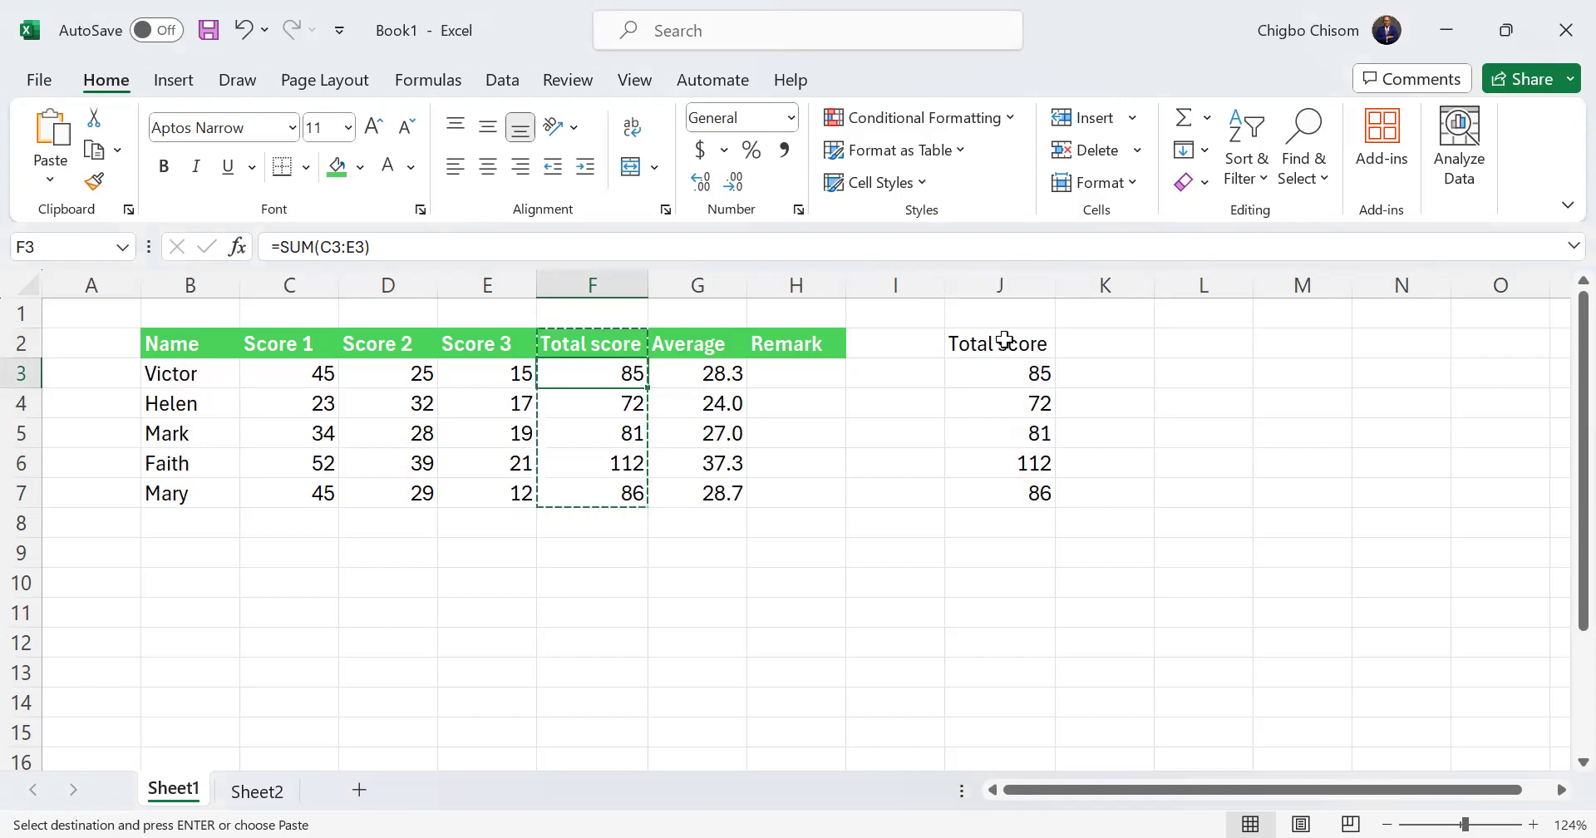
Clear the pasted copy in J2:J7, return to H3, and switch to the Acrobat notes
drag(1003, 339, 1036, 495)
key(Delete)
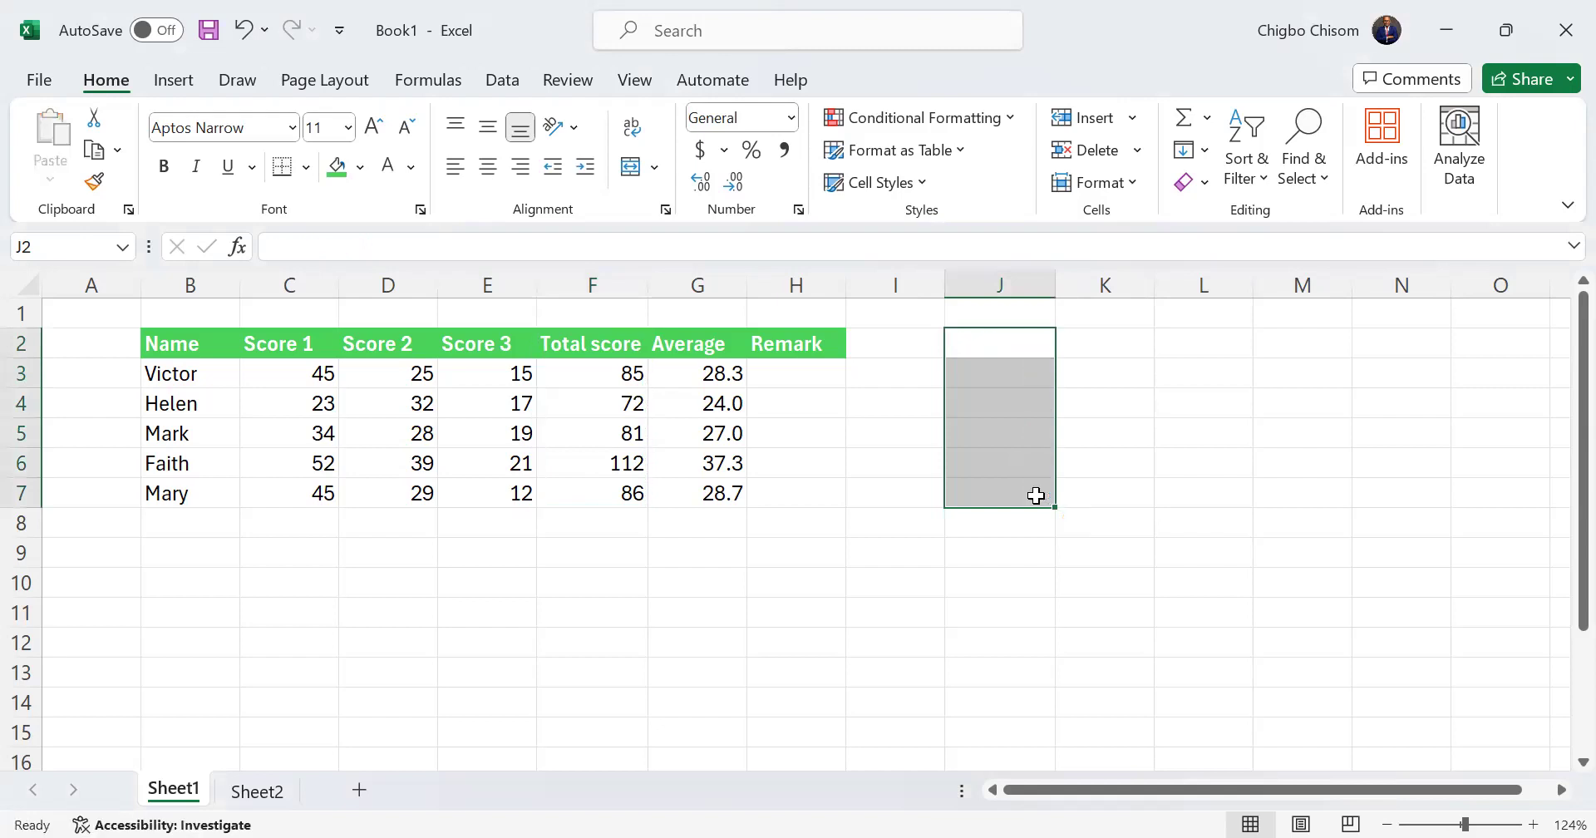
click(794, 373)
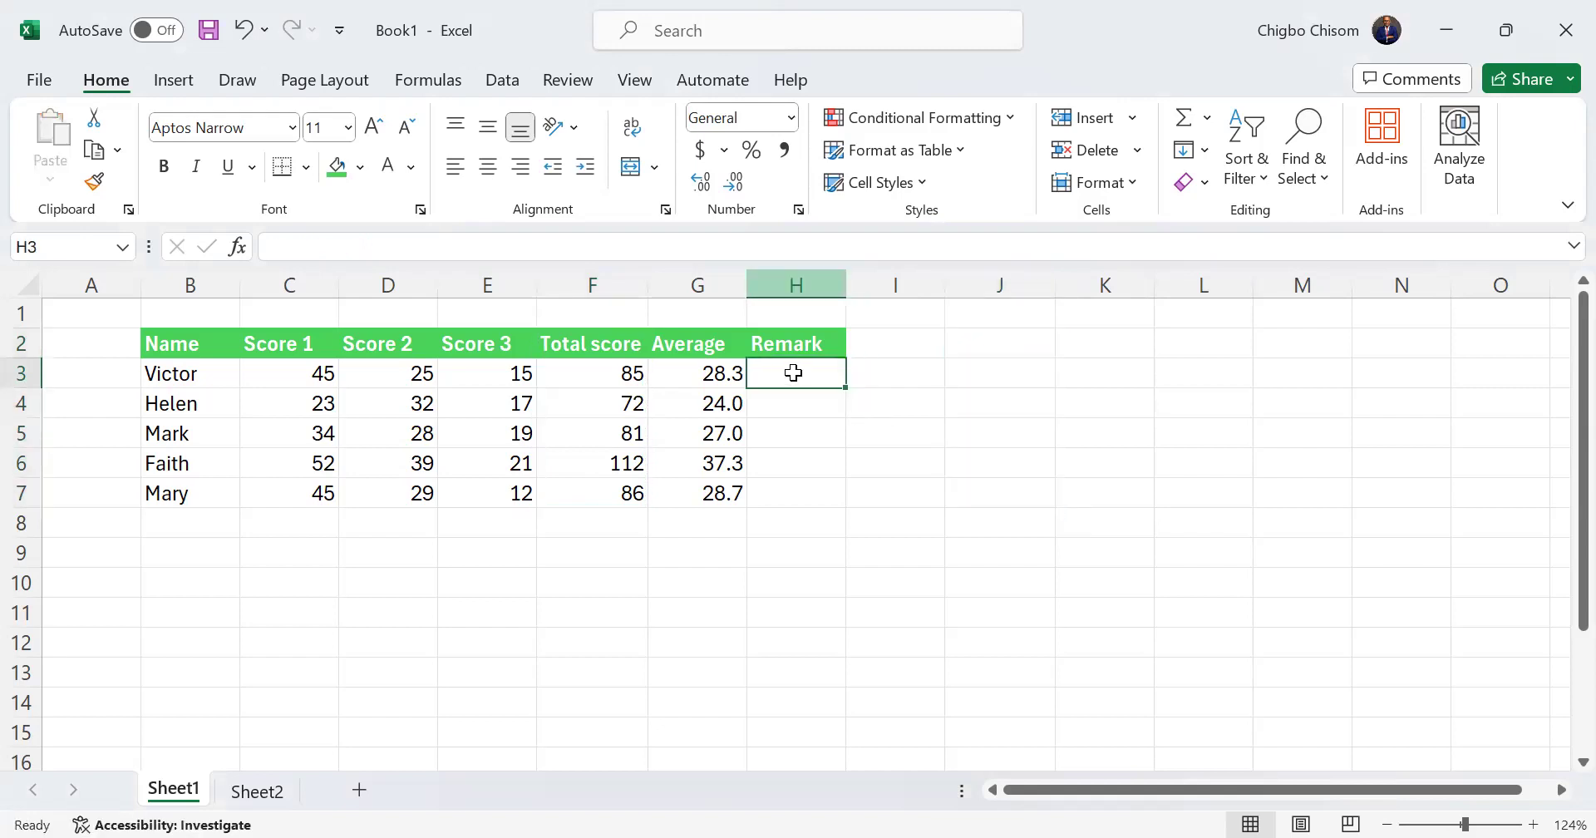
key(alt+Tab)
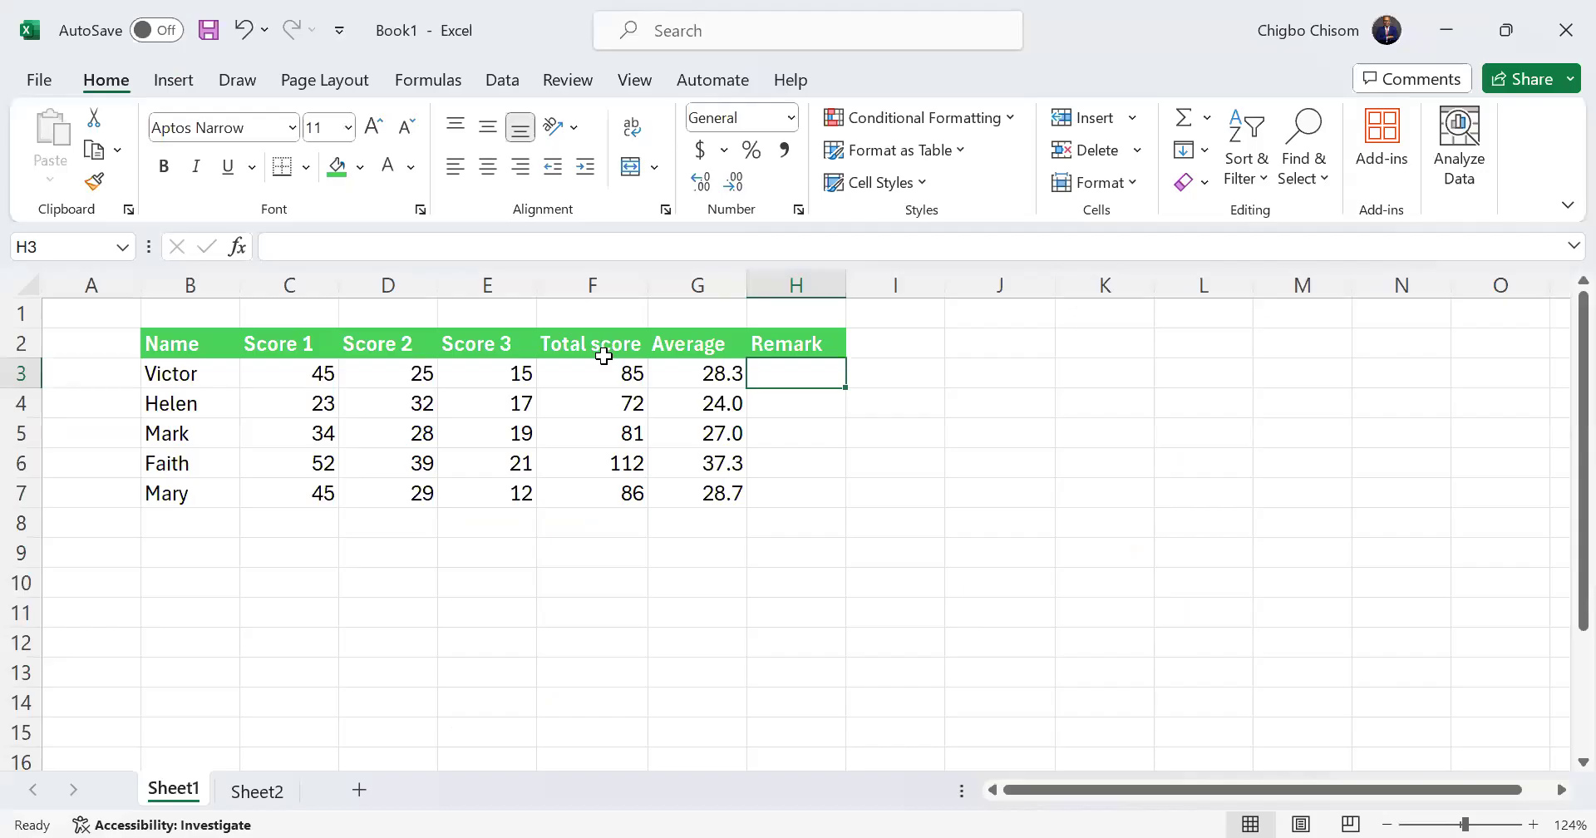
Back in Excel, select the Total score column F2:F7
drag(595, 349, 609, 491)
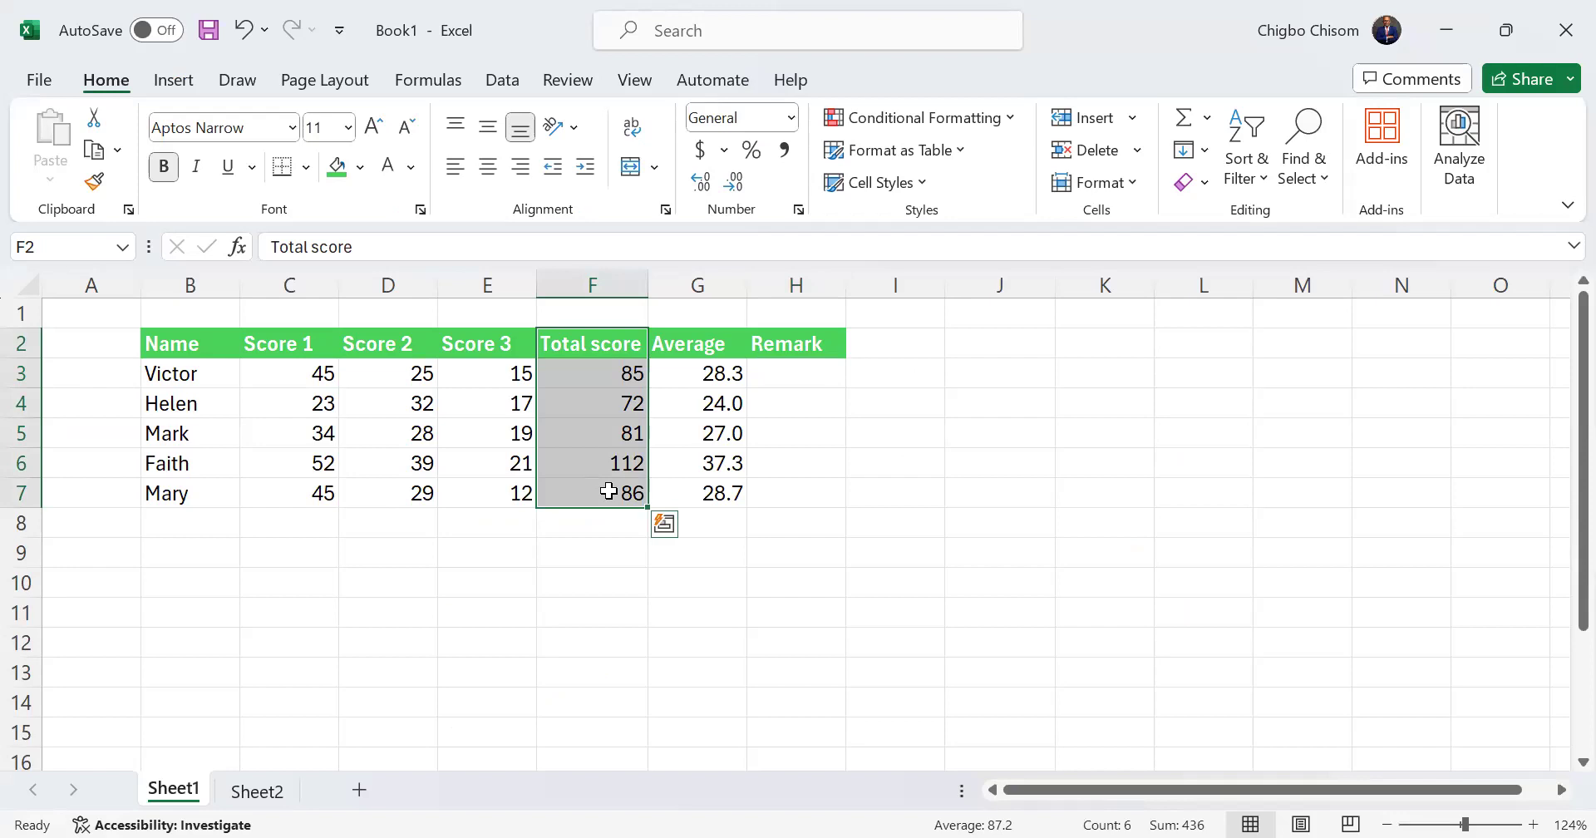
Copy F2:F7 and Paste Special it at K2 as Values with Transpose ticked
drag(606, 341, 609, 492)
key(ctrl+c)
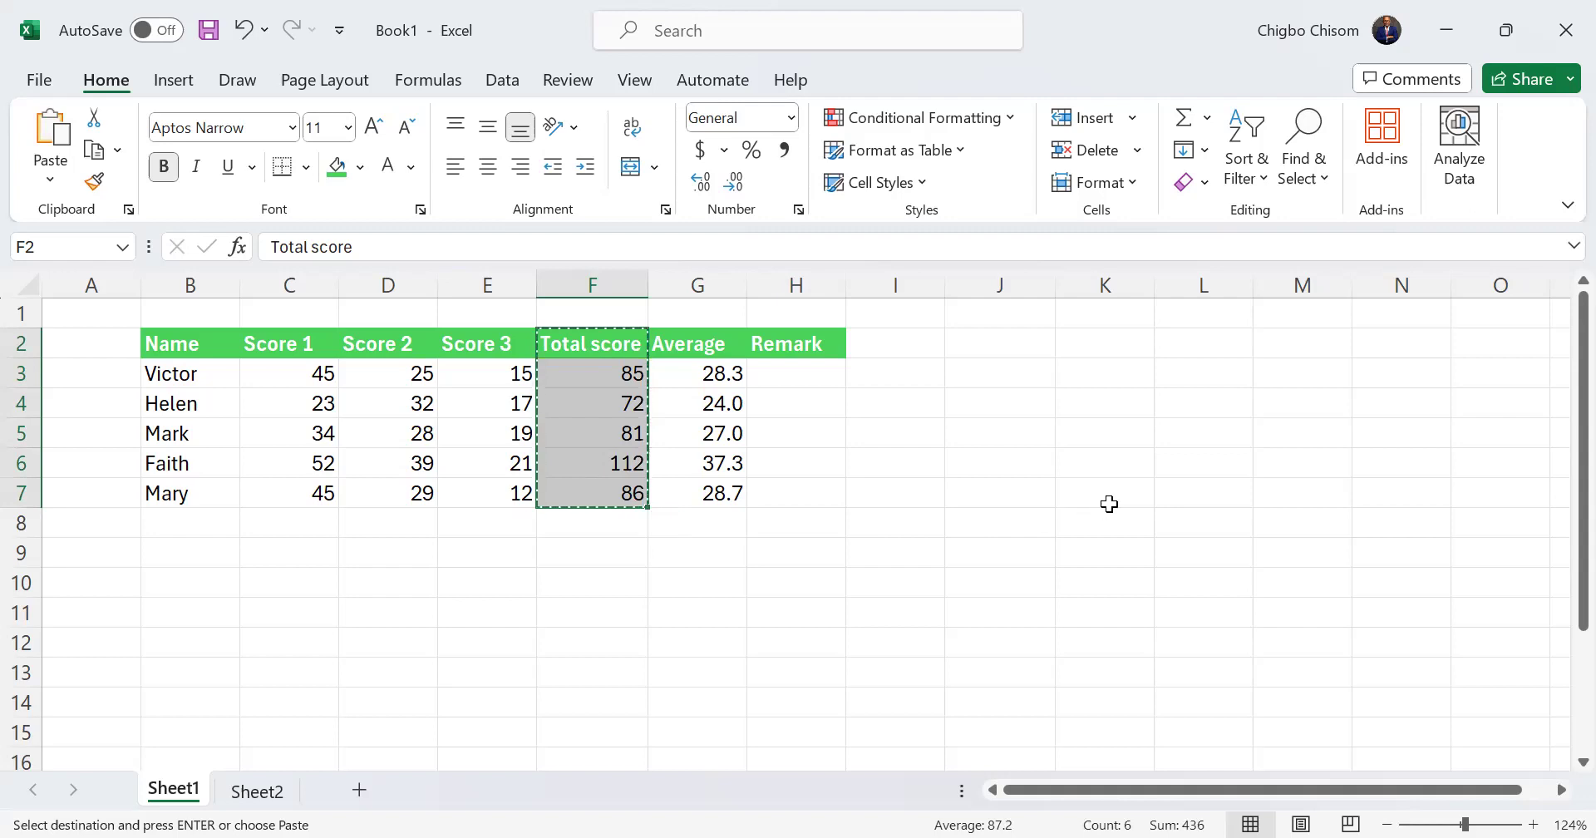
click(1101, 344)
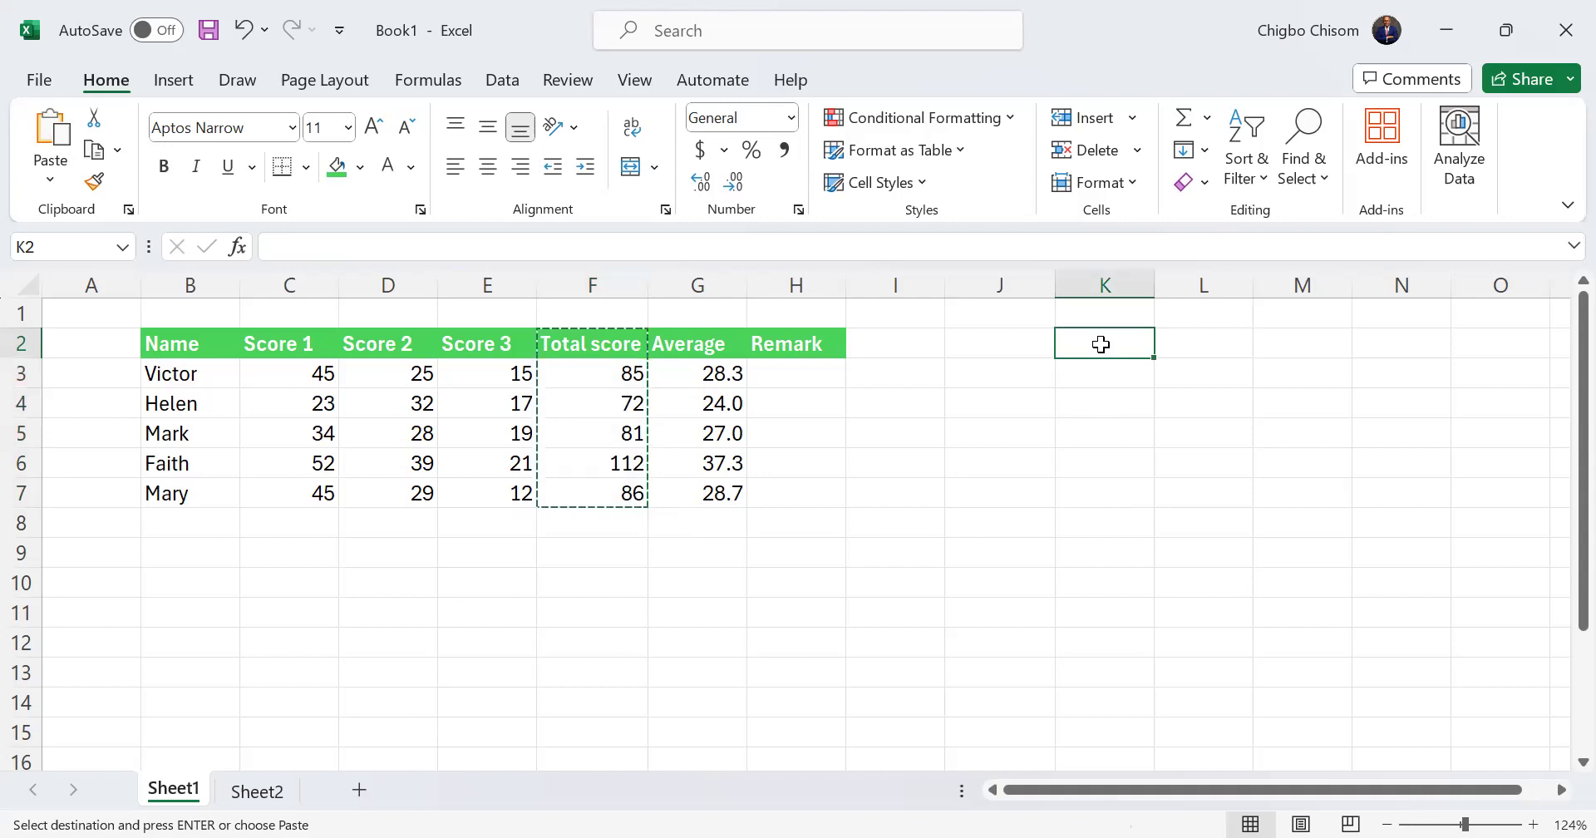
drag(596, 343, 625, 504)
click(1101, 344)
key(ctrl+alt+v)
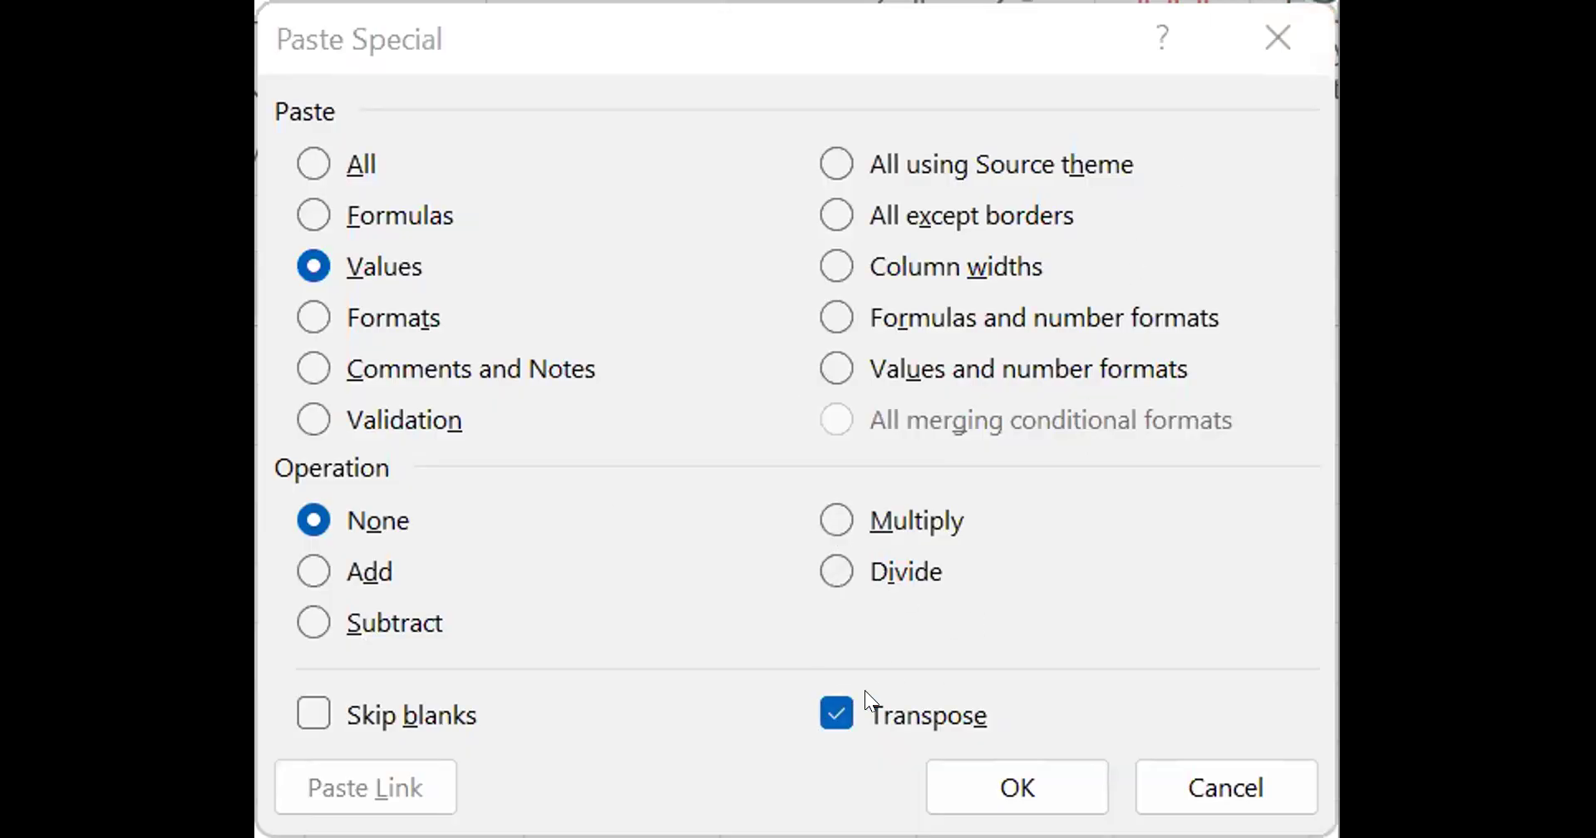
click(841, 706)
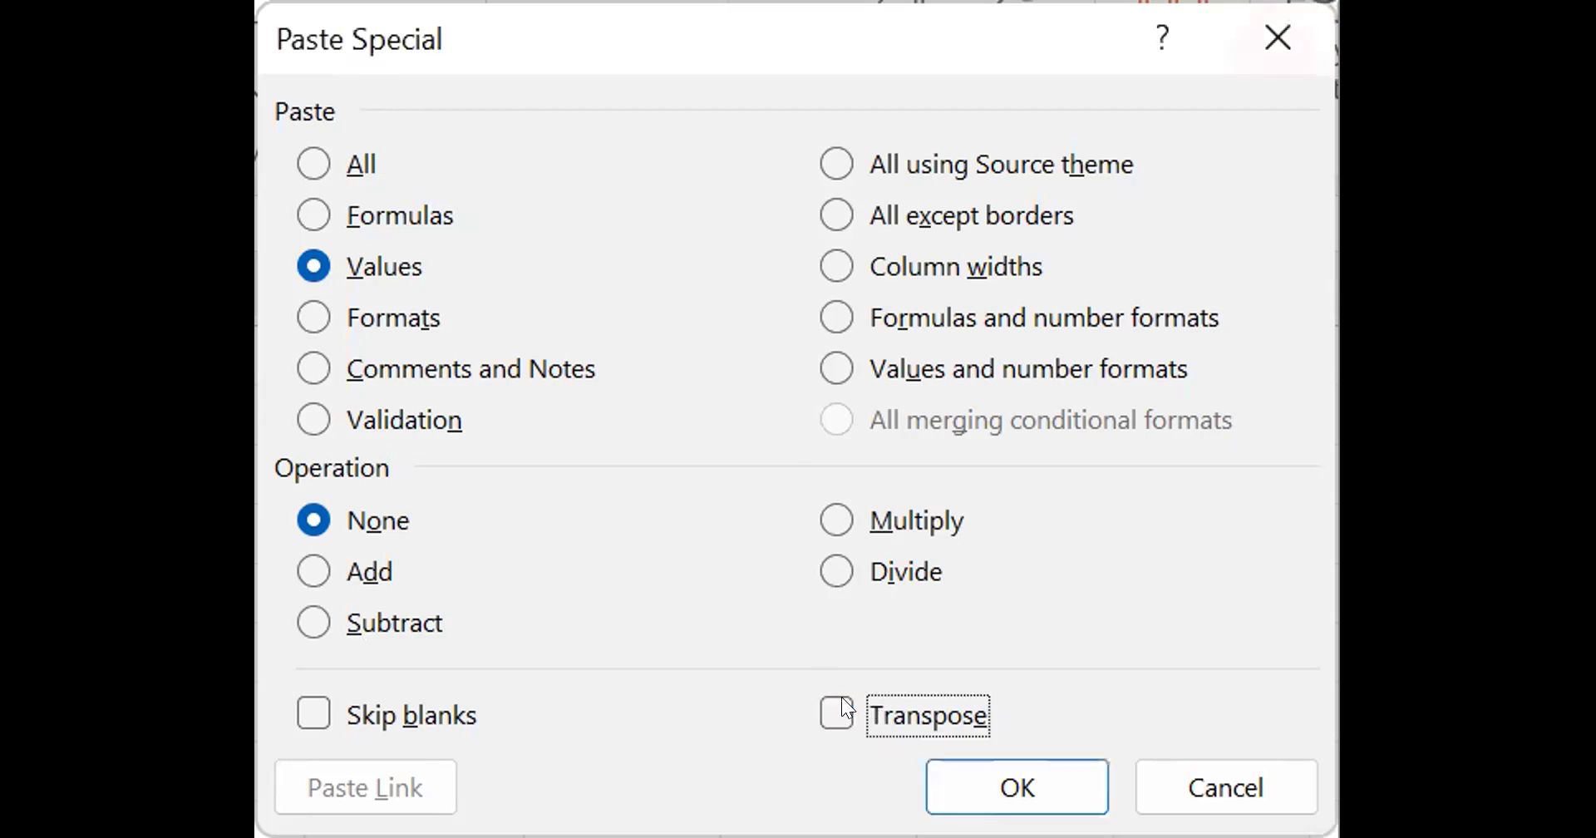
click(393, 262)
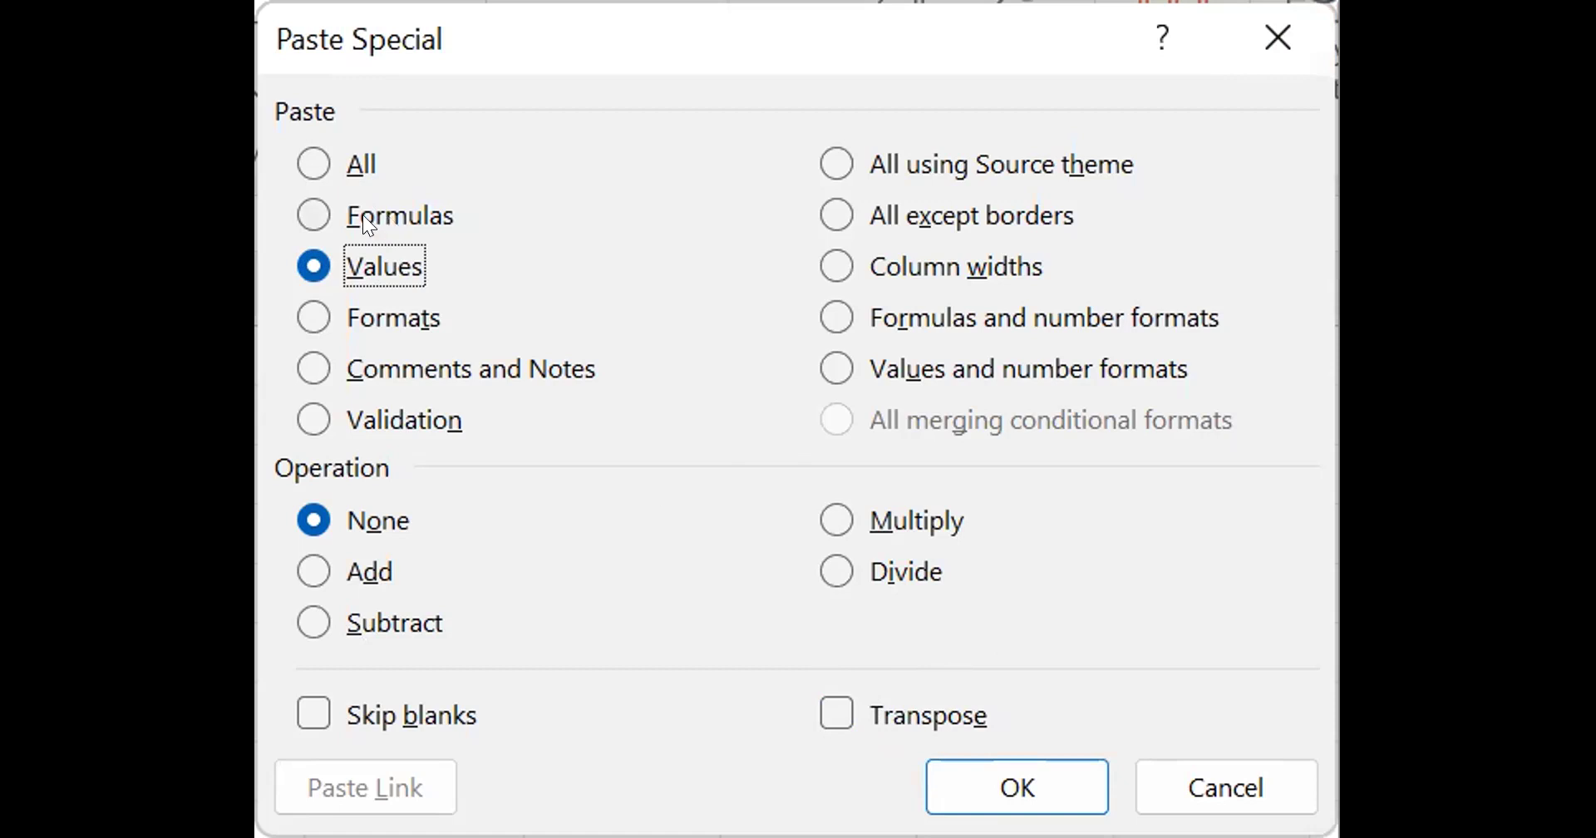
click(836, 713)
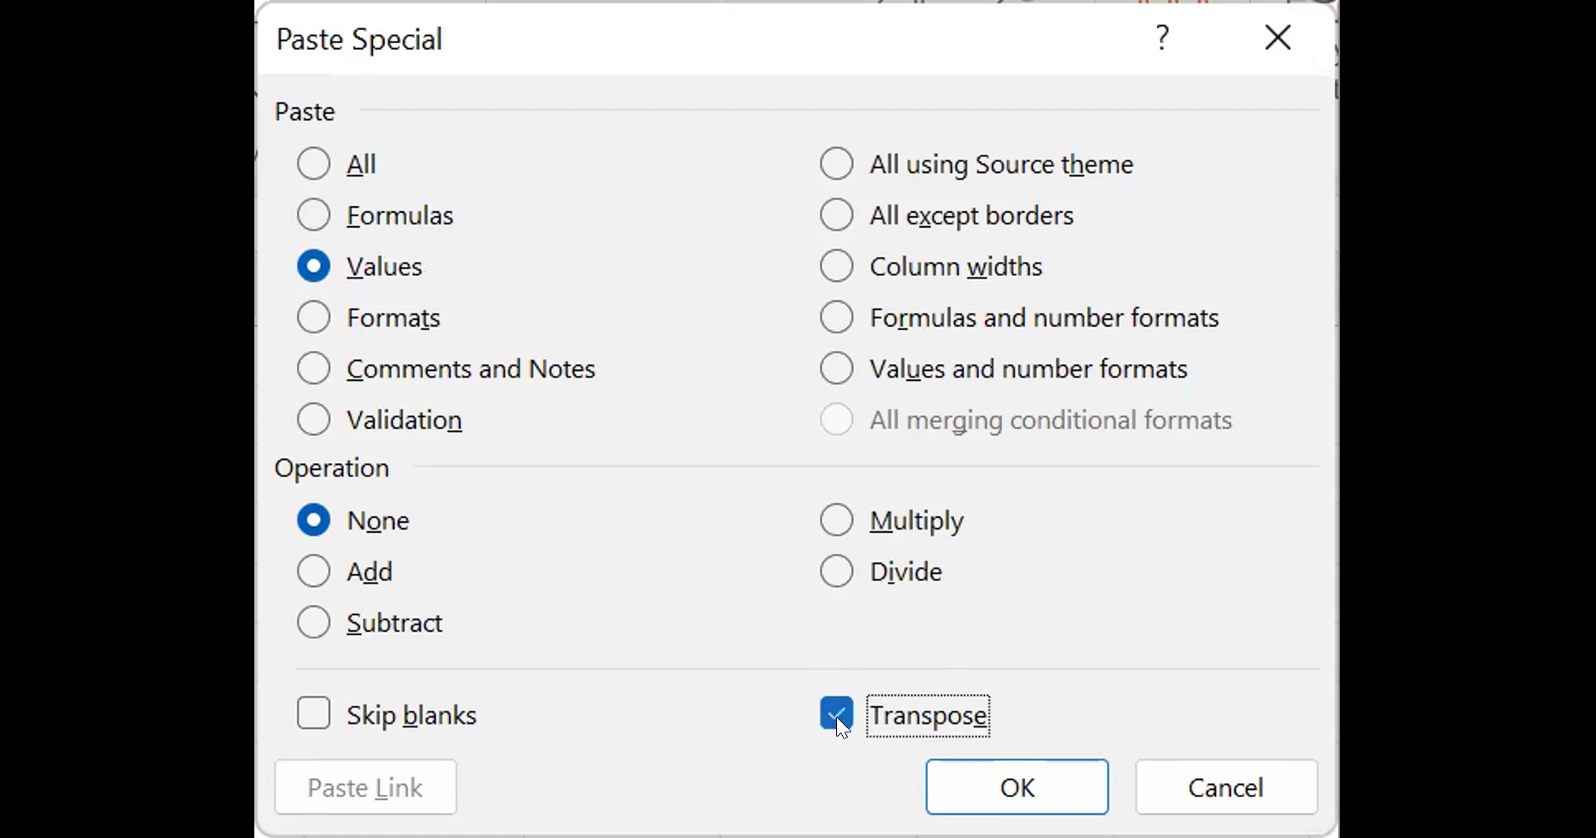
click(985, 787)
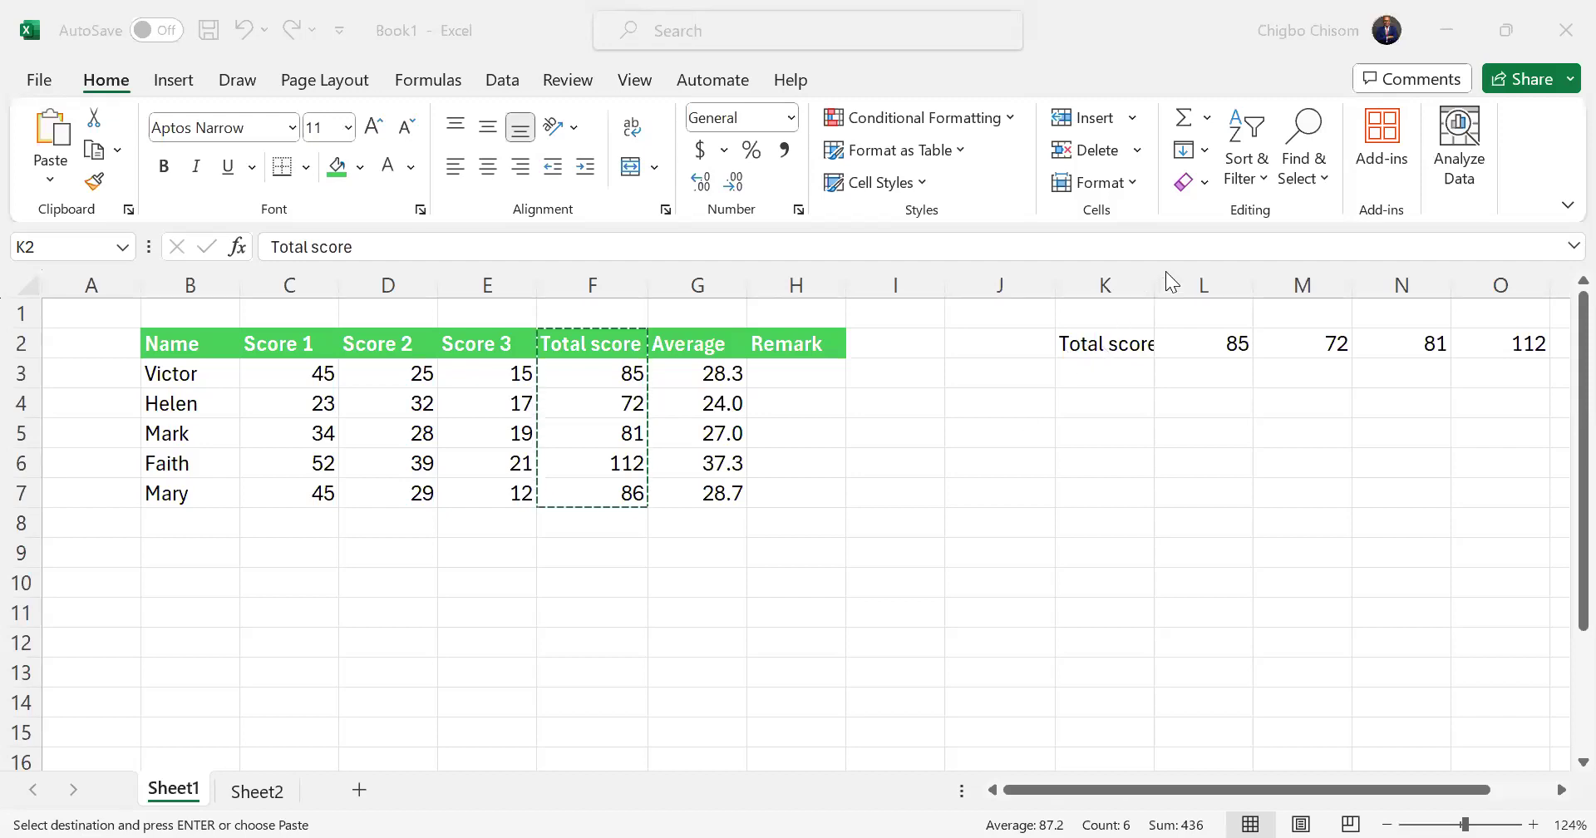
Autofit column K, then copy row K2:P2 and paste it transposed down K4:K9
drag(1105, 343, 1455, 349)
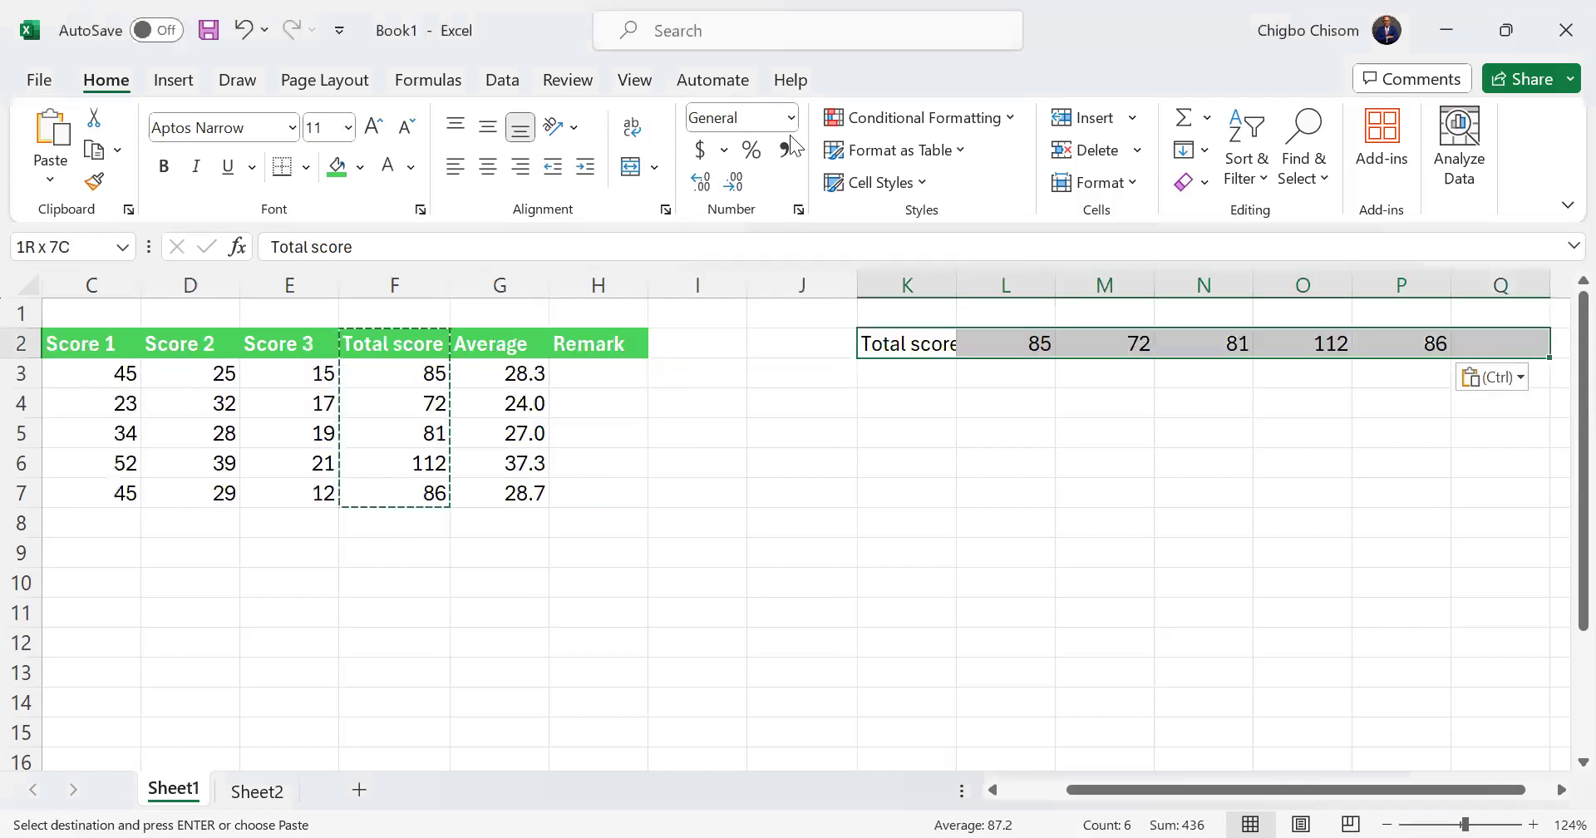
double_click(955, 283)
drag(963, 333, 1407, 339)
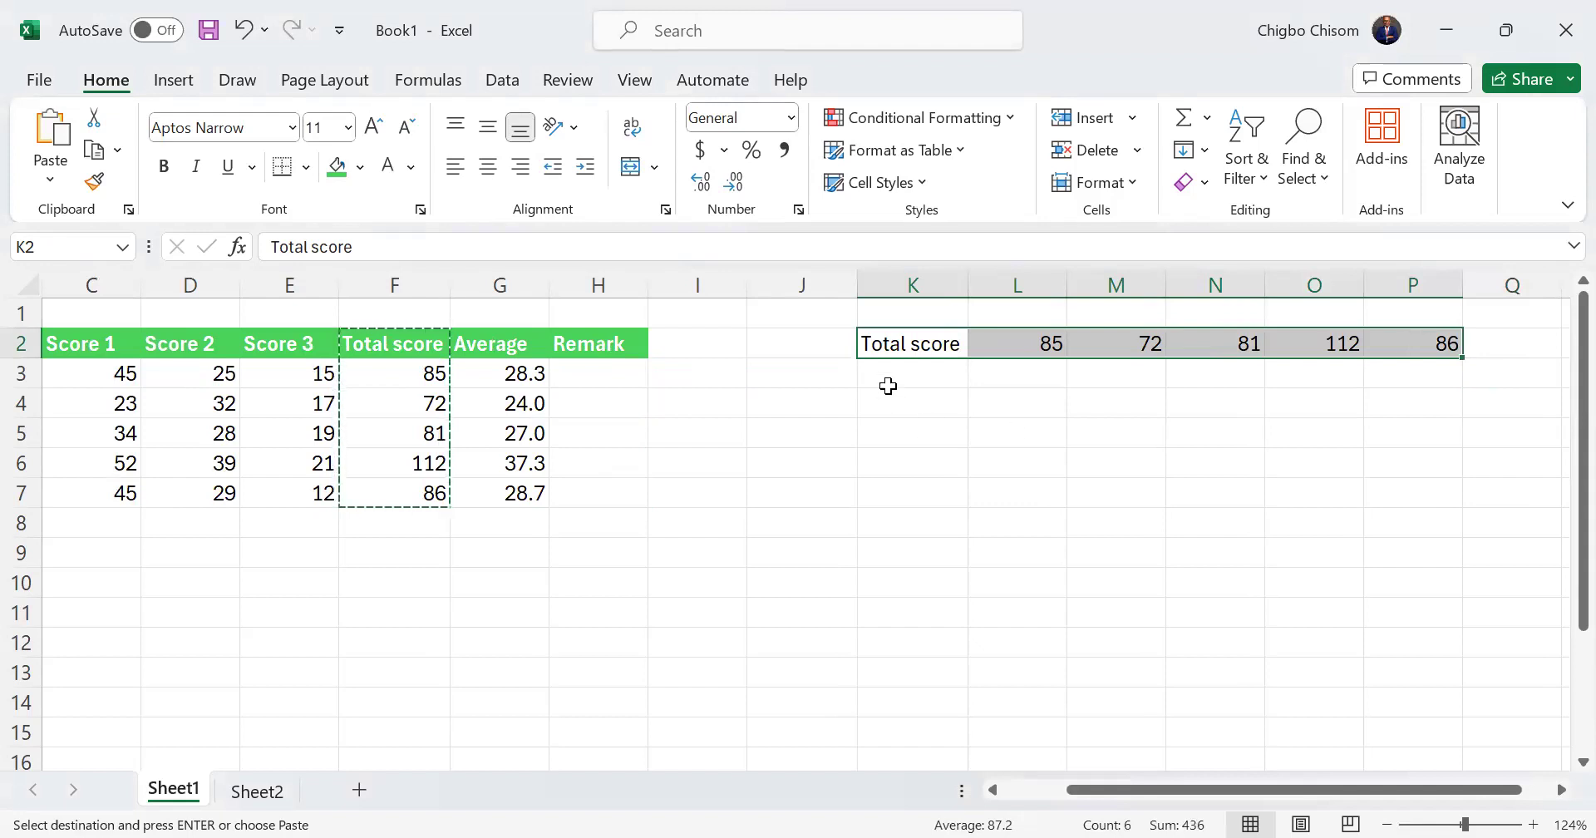
drag(873, 343, 1411, 343)
key(ctrl+c)
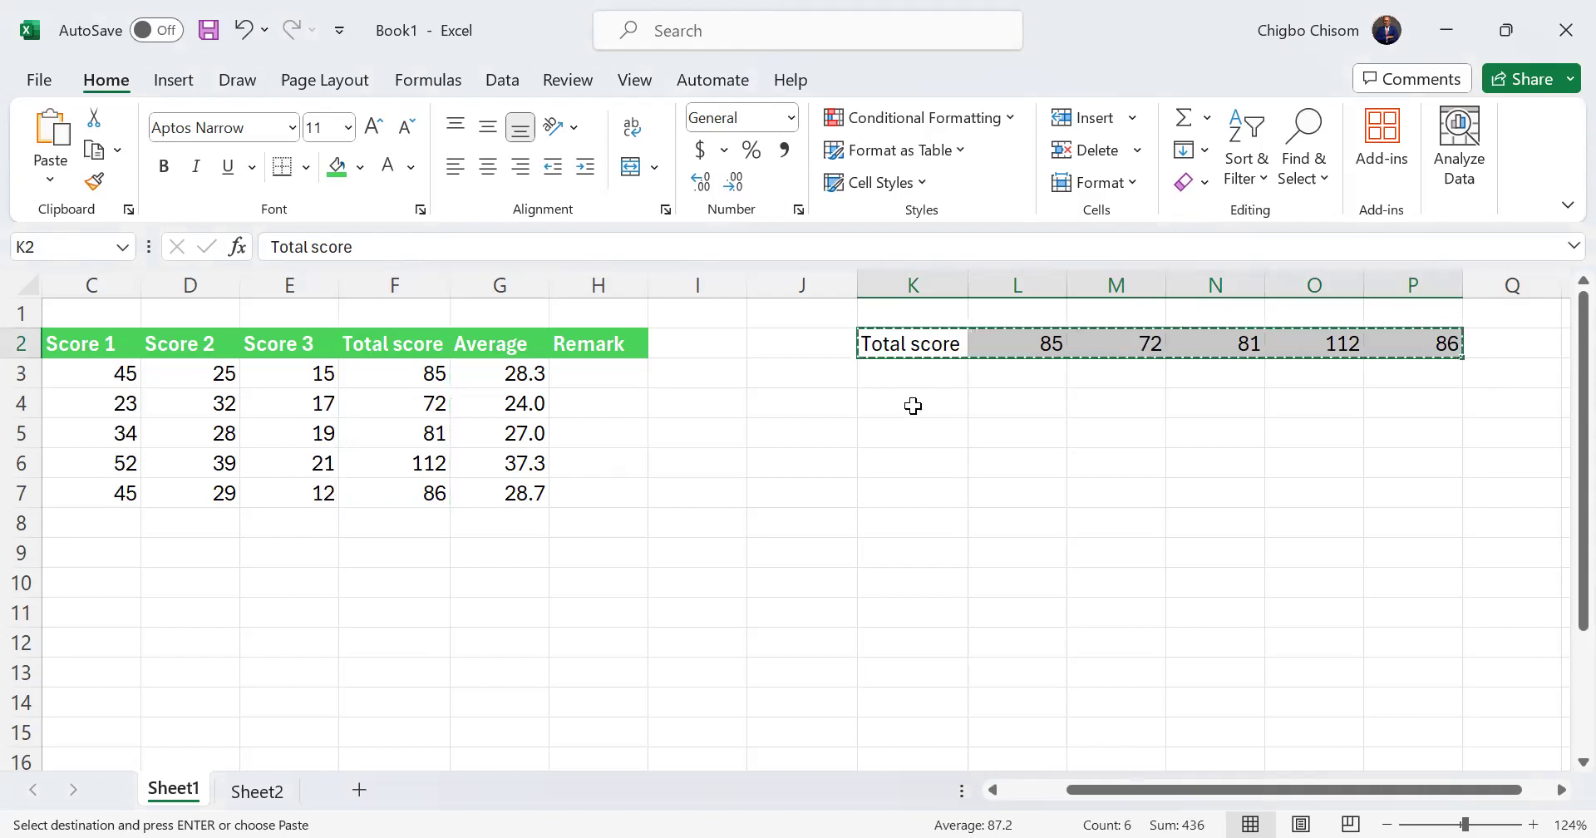
click(910, 402)
key(ctrl+alt+v)
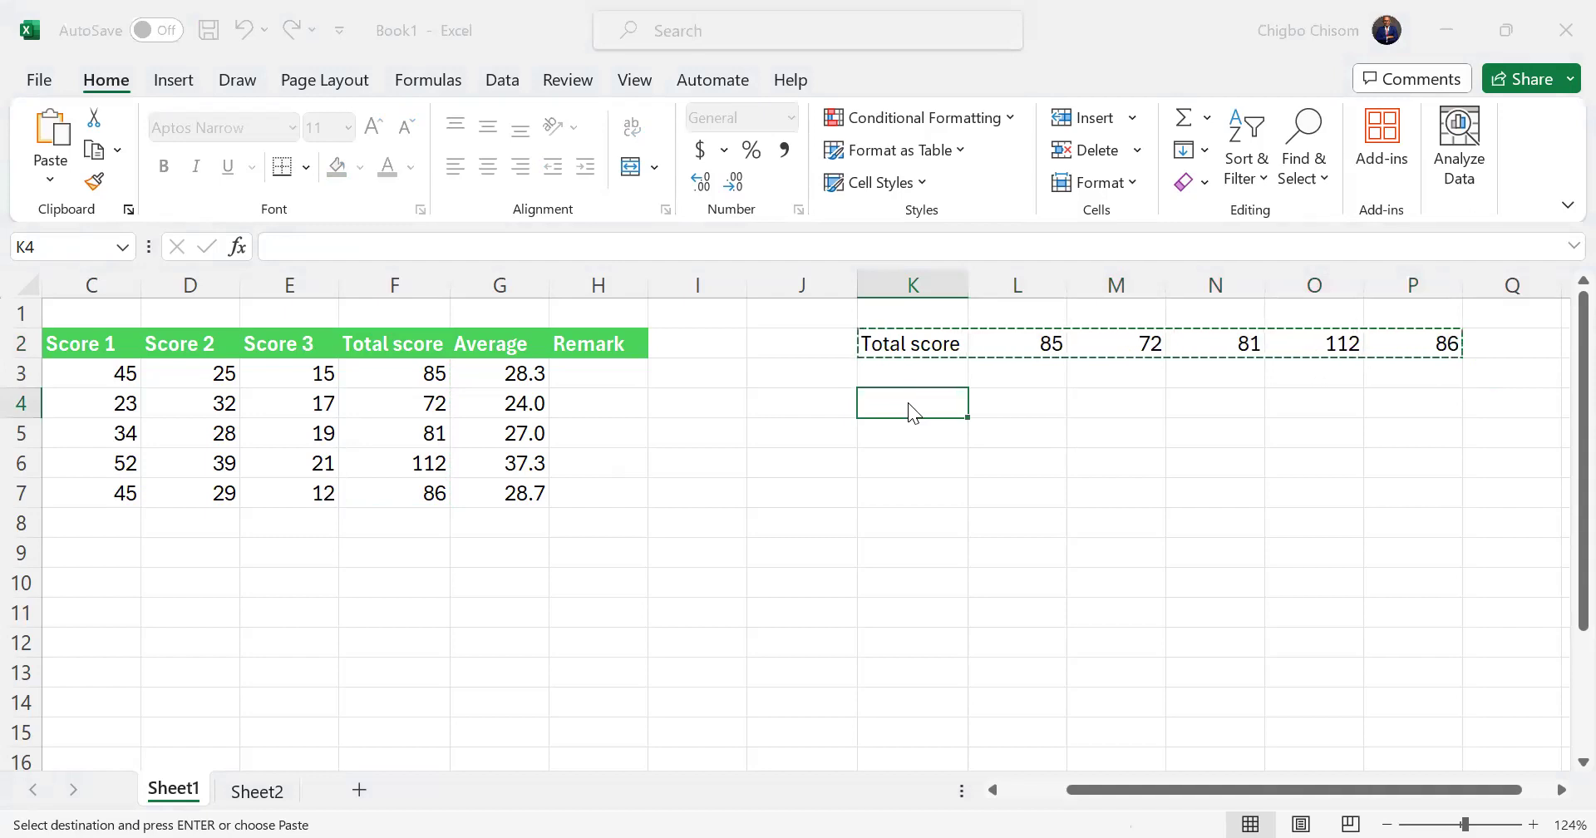
key(e)
key(Return)
Copy K4:K9 and paste it transposed across M4:R4
key(ctrl+c)
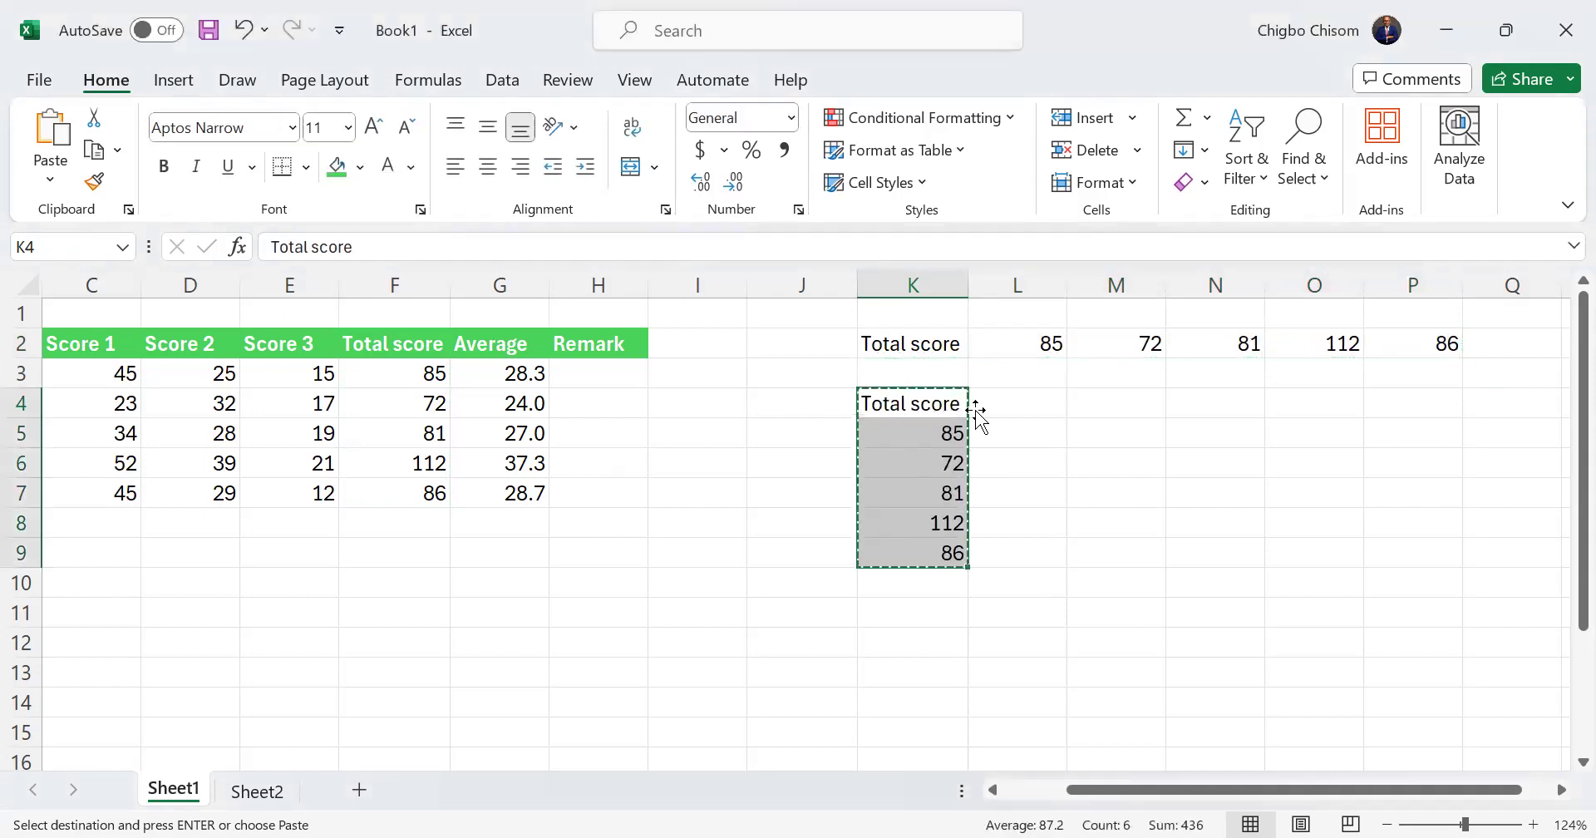
click(1102, 403)
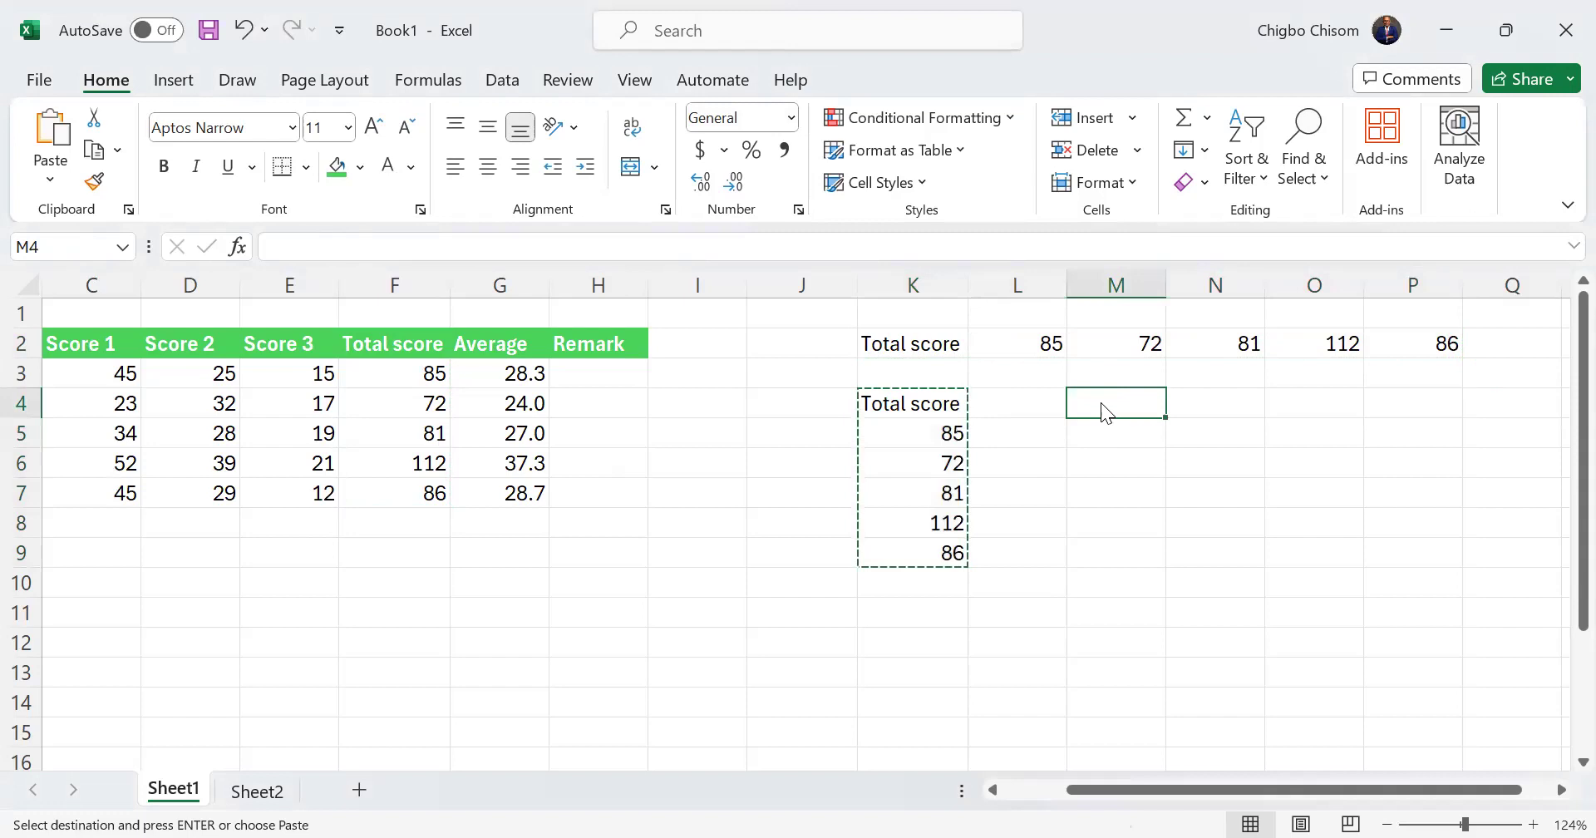
key(ctrl+alt+v)
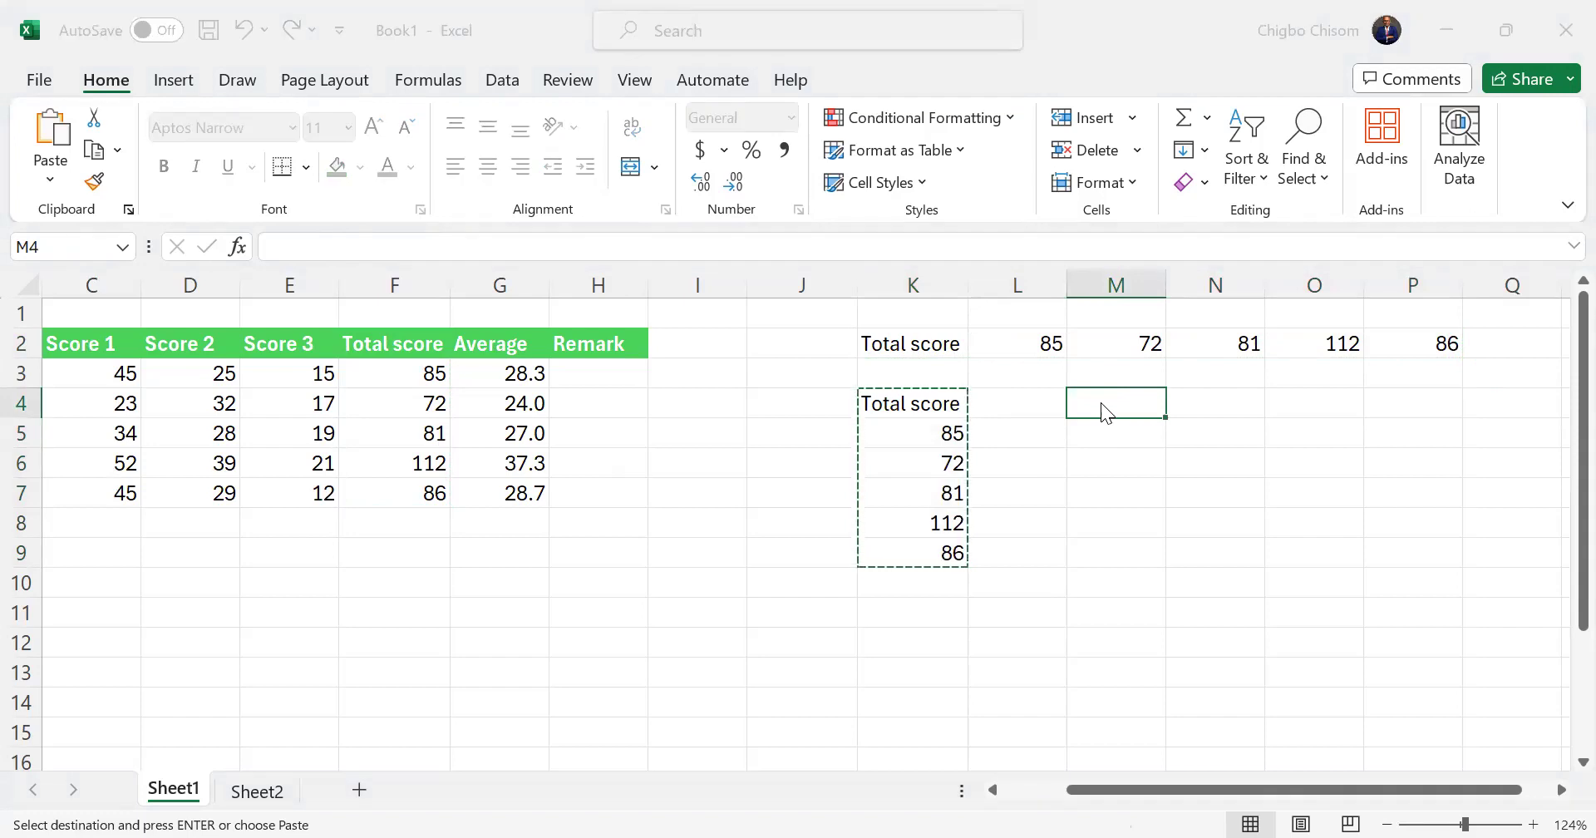
key(e)
key(Return)
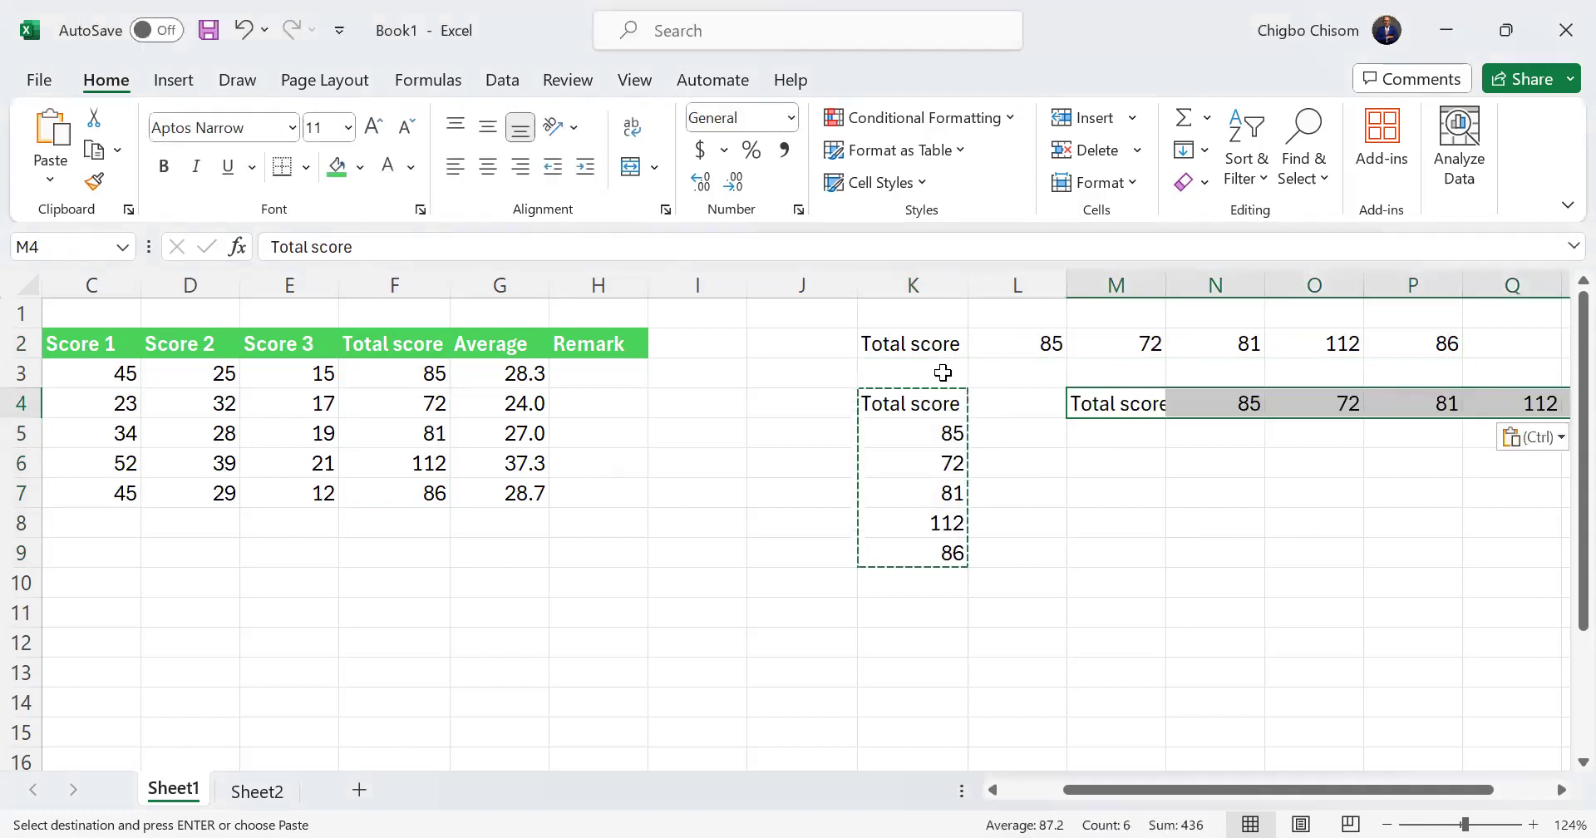
Delete all the transposed practice copies, including the leftover 86 in R4
mouse_move(875, 344)
mouse_down()
mouse_move(1407, 576)
mouse_move(1531, 582)
mouse_up()
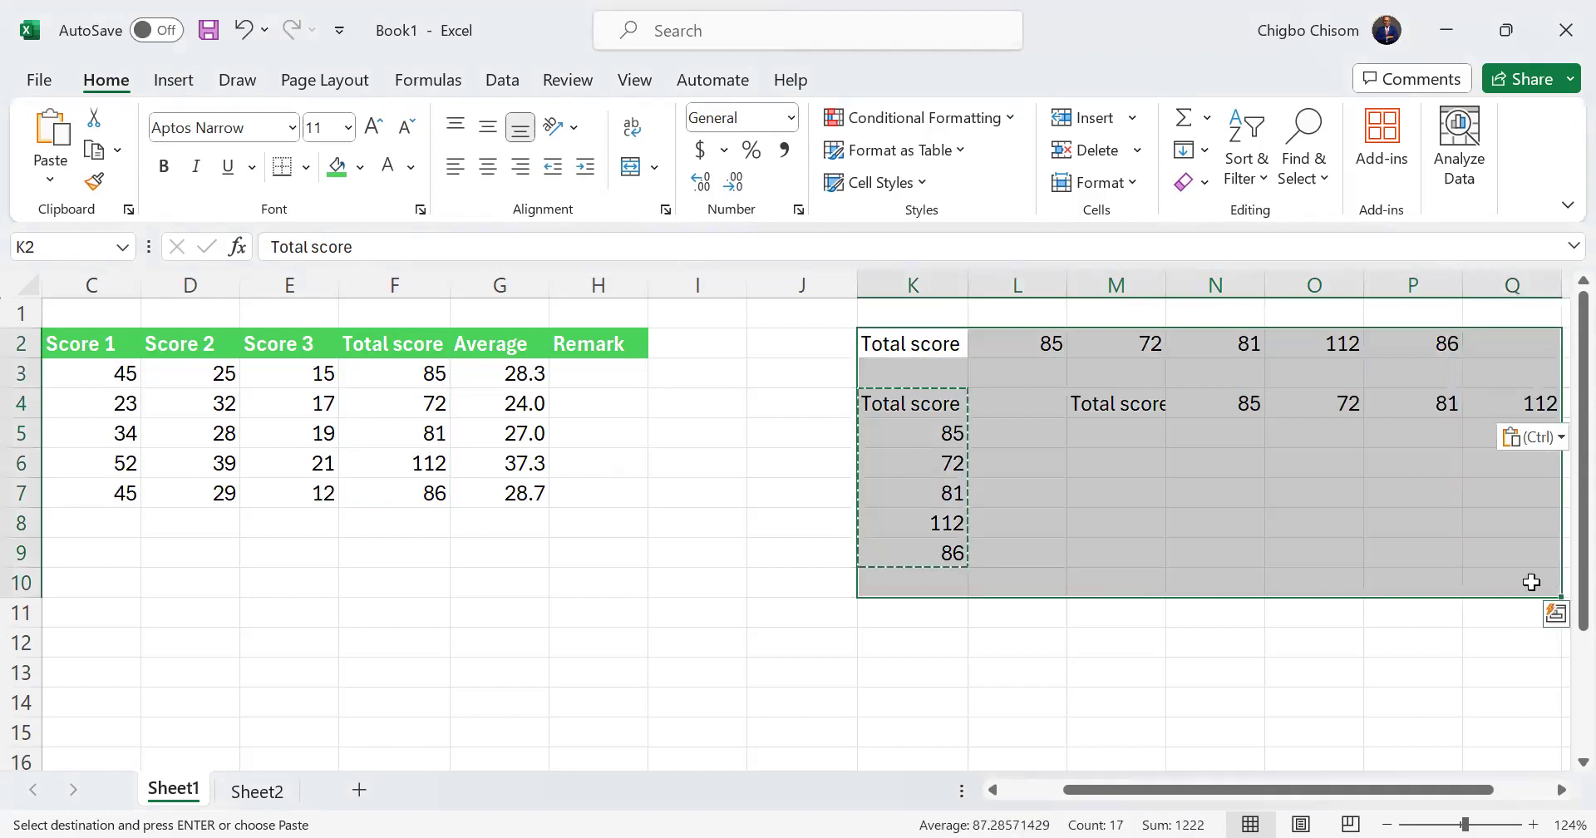
key(Delete)
click(1247, 515)
drag(1310, 794, 1391, 802)
click(1407, 406)
key(Delete)
drag(1272, 789, 1082, 787)
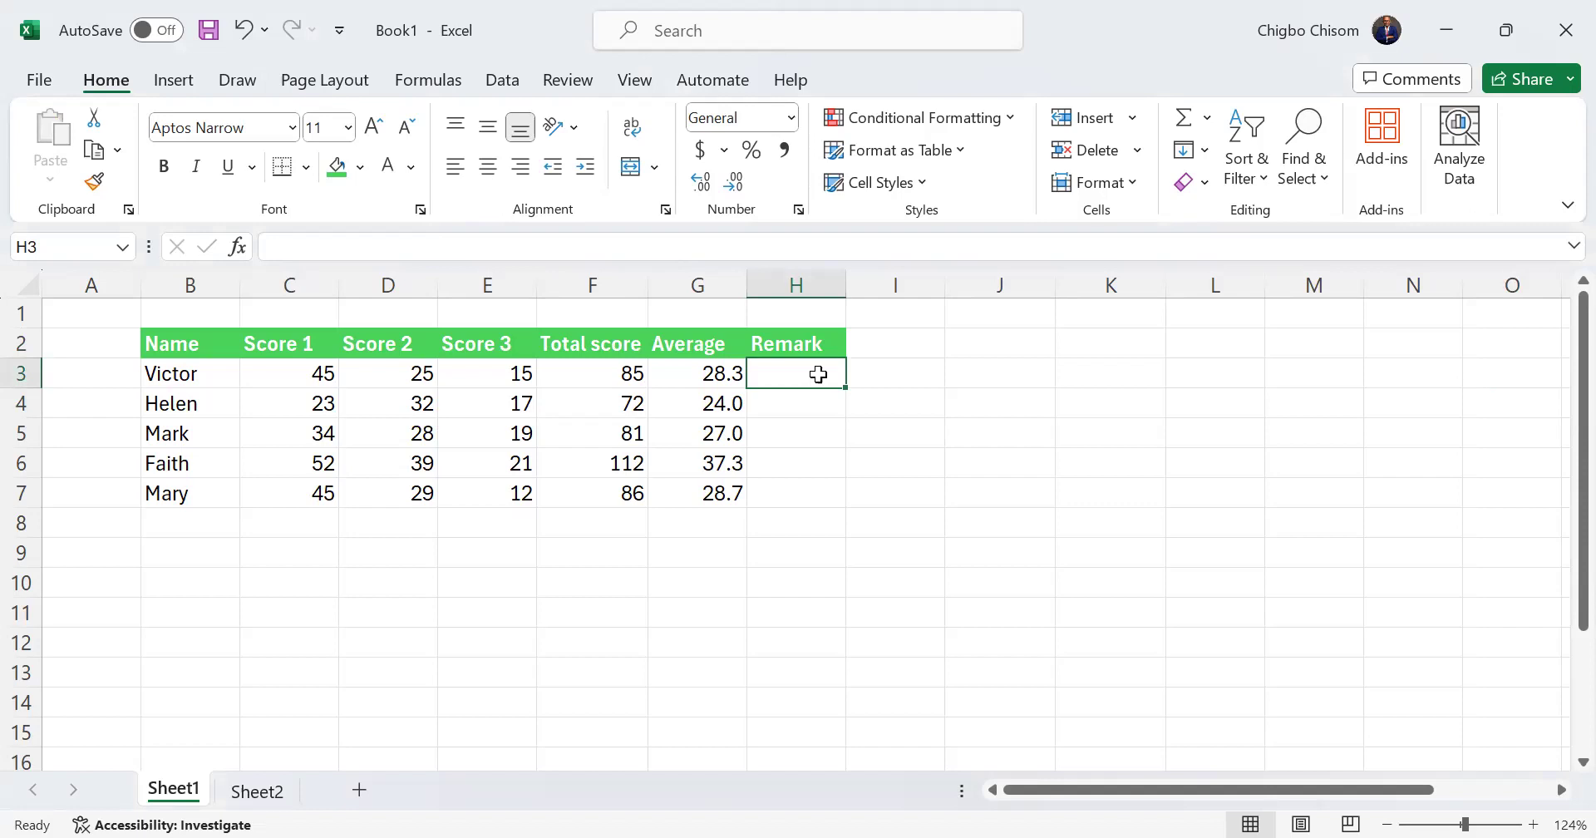
drag(704, 371, 723, 492)
click(792, 369)
Enter =IF(G3>=30, "Pass", "Fail") in H3, which returns Fail
double_click(796, 373)
text(=)
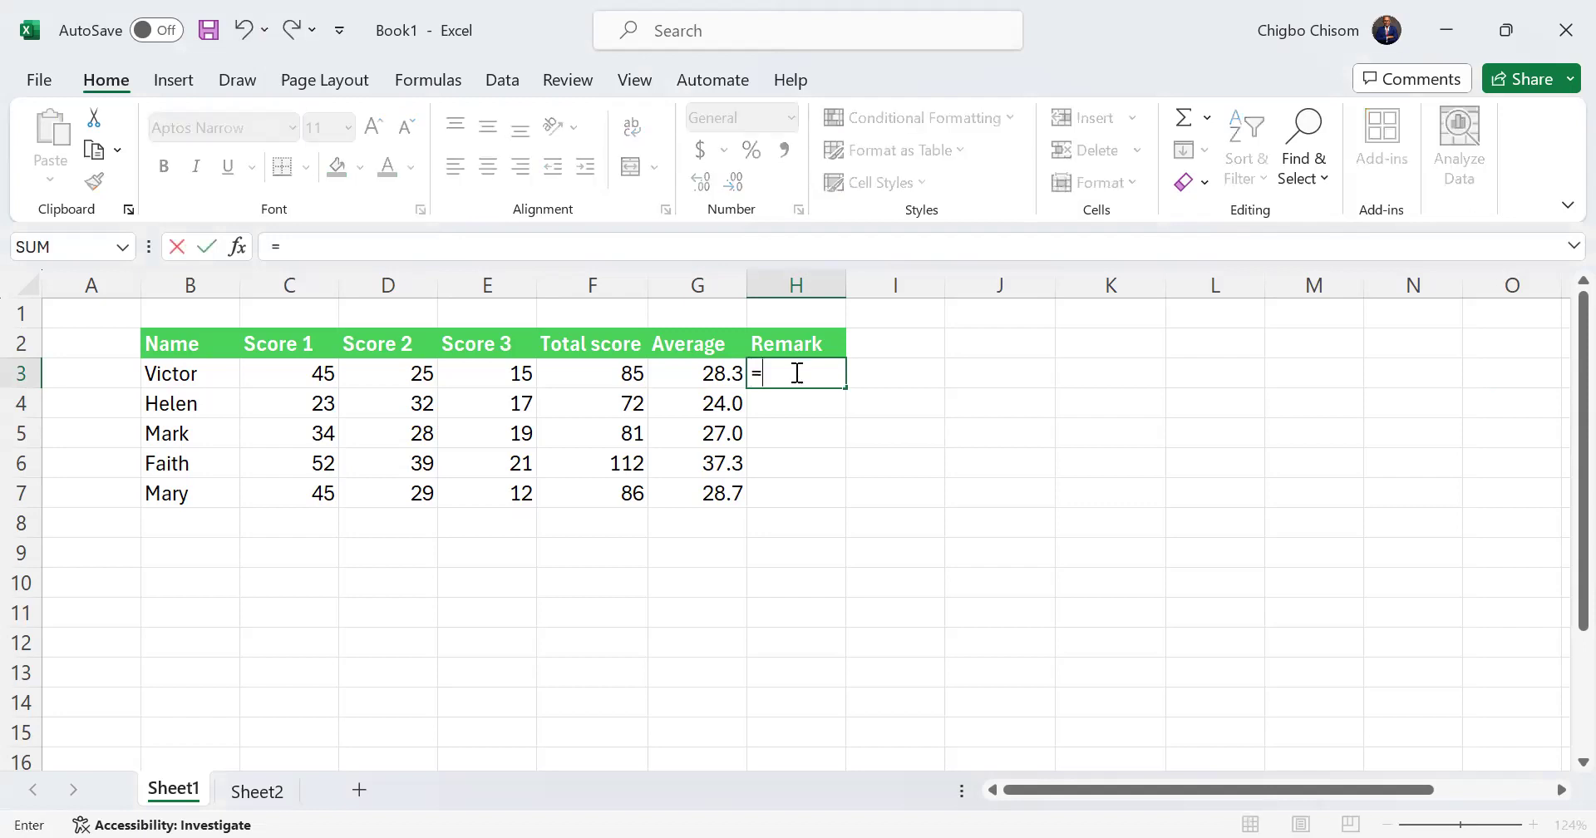
click(717, 373)
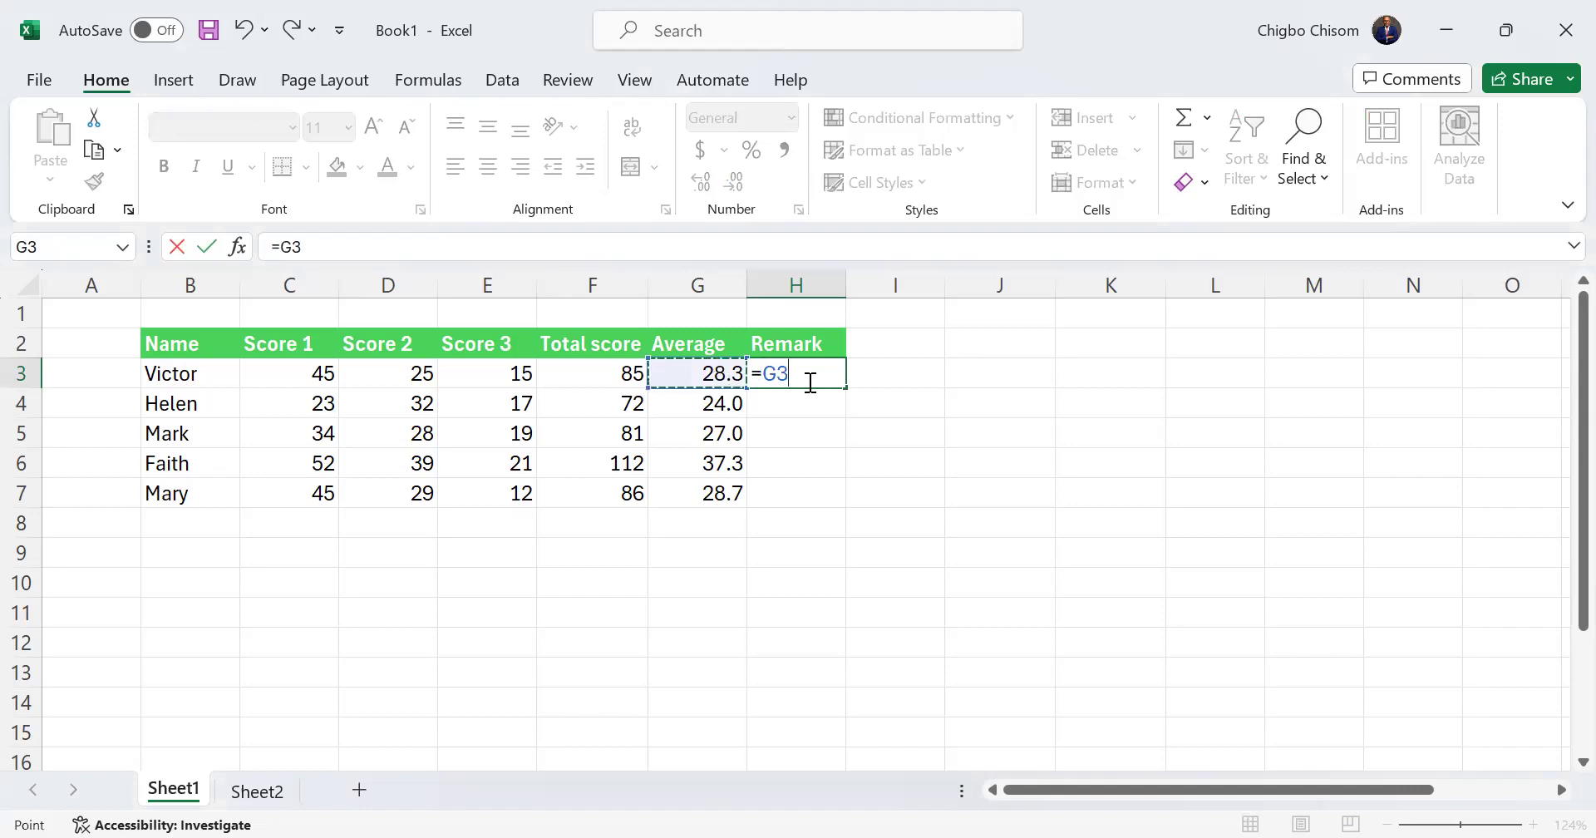
text(,)
key(BackSpace)
key(BackSpace)
key(BackSpace)
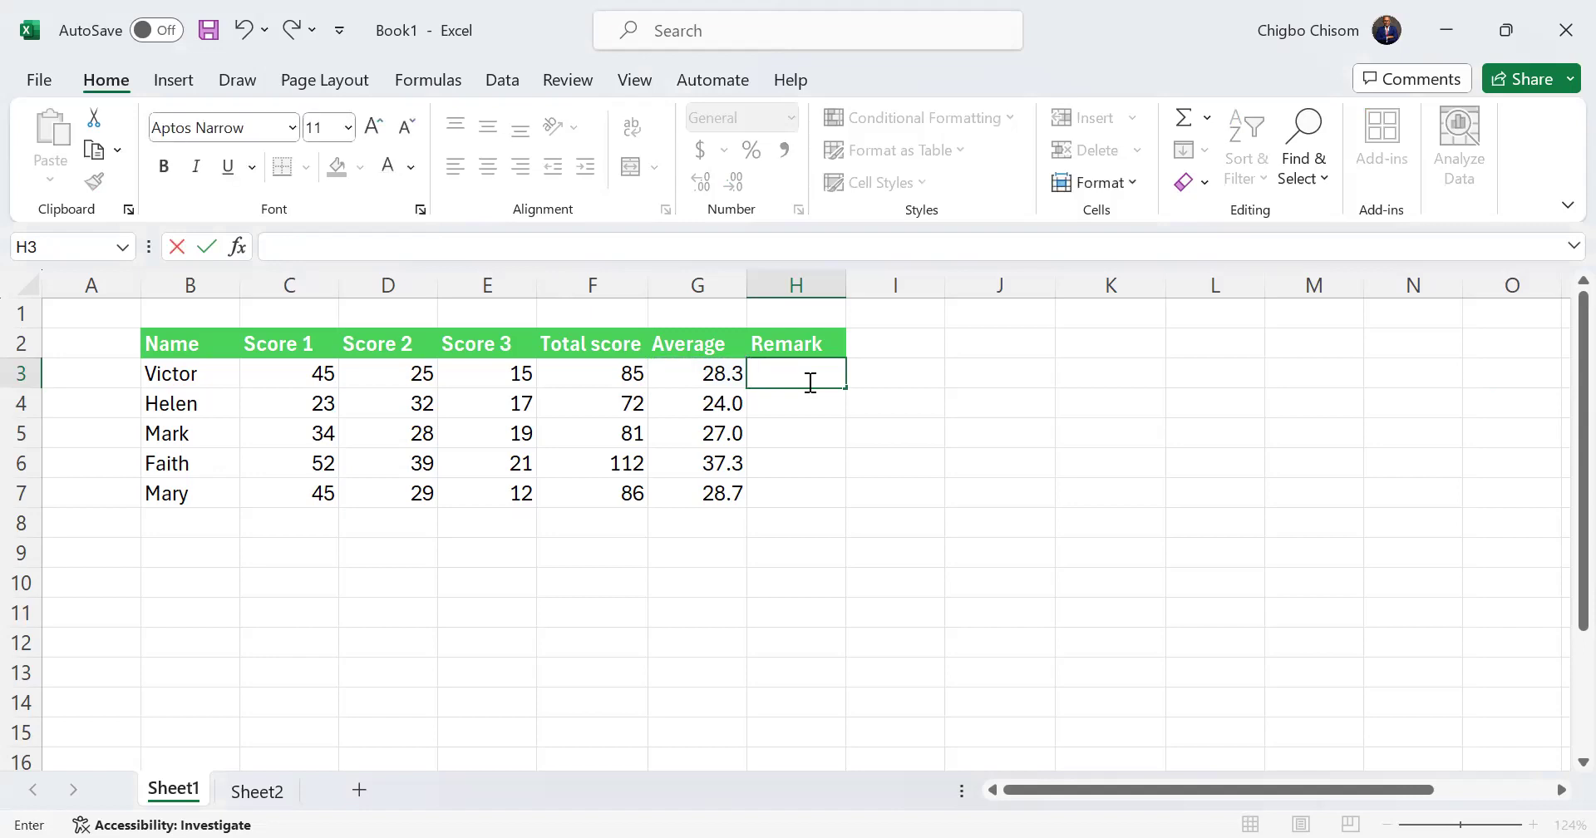
text(=)
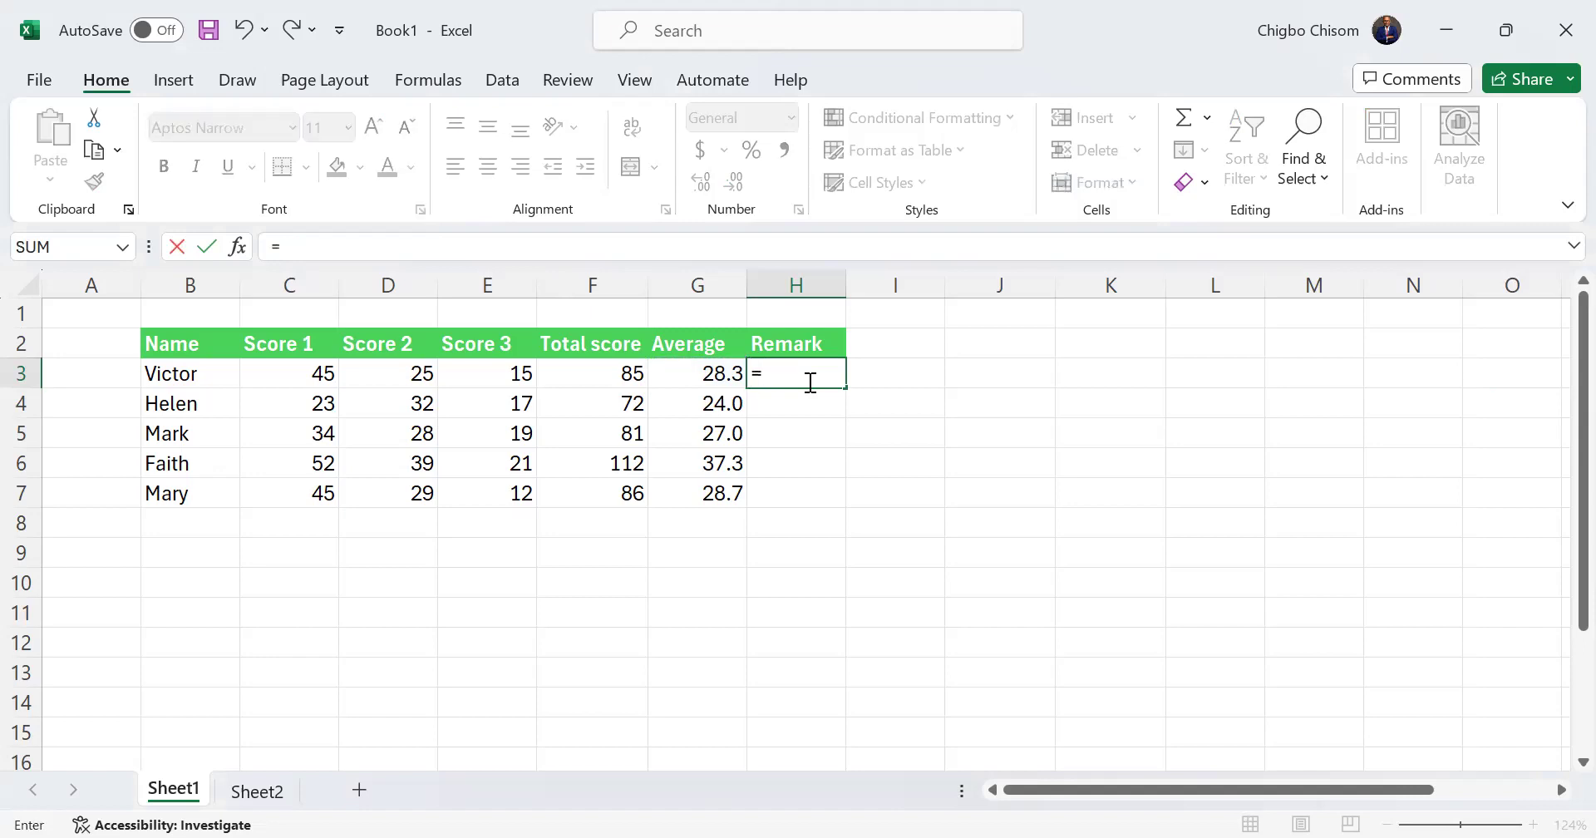
text(IF()
key(Left)
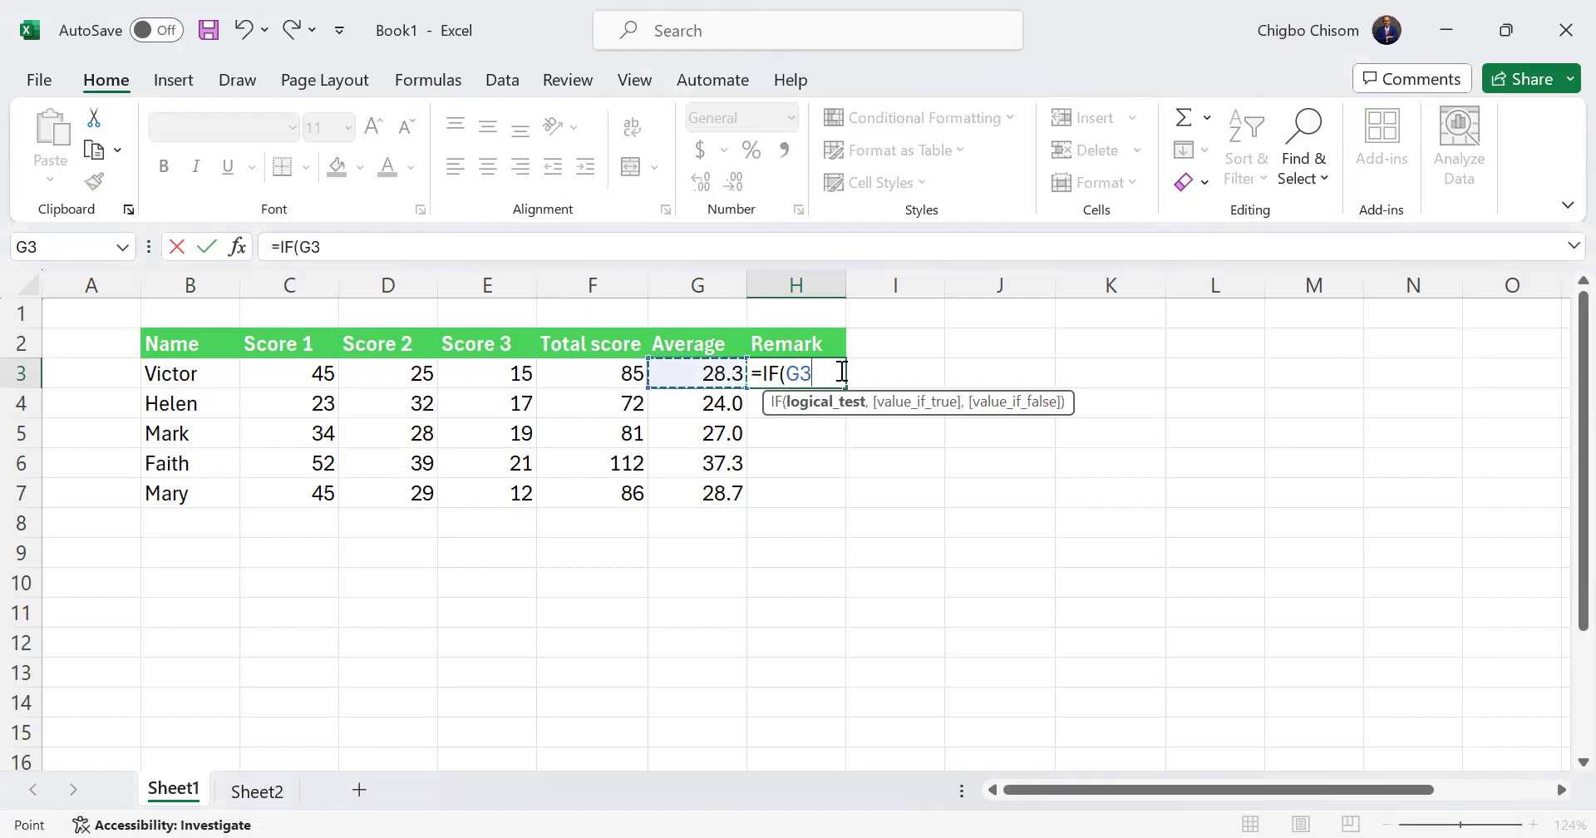
text(>30,)
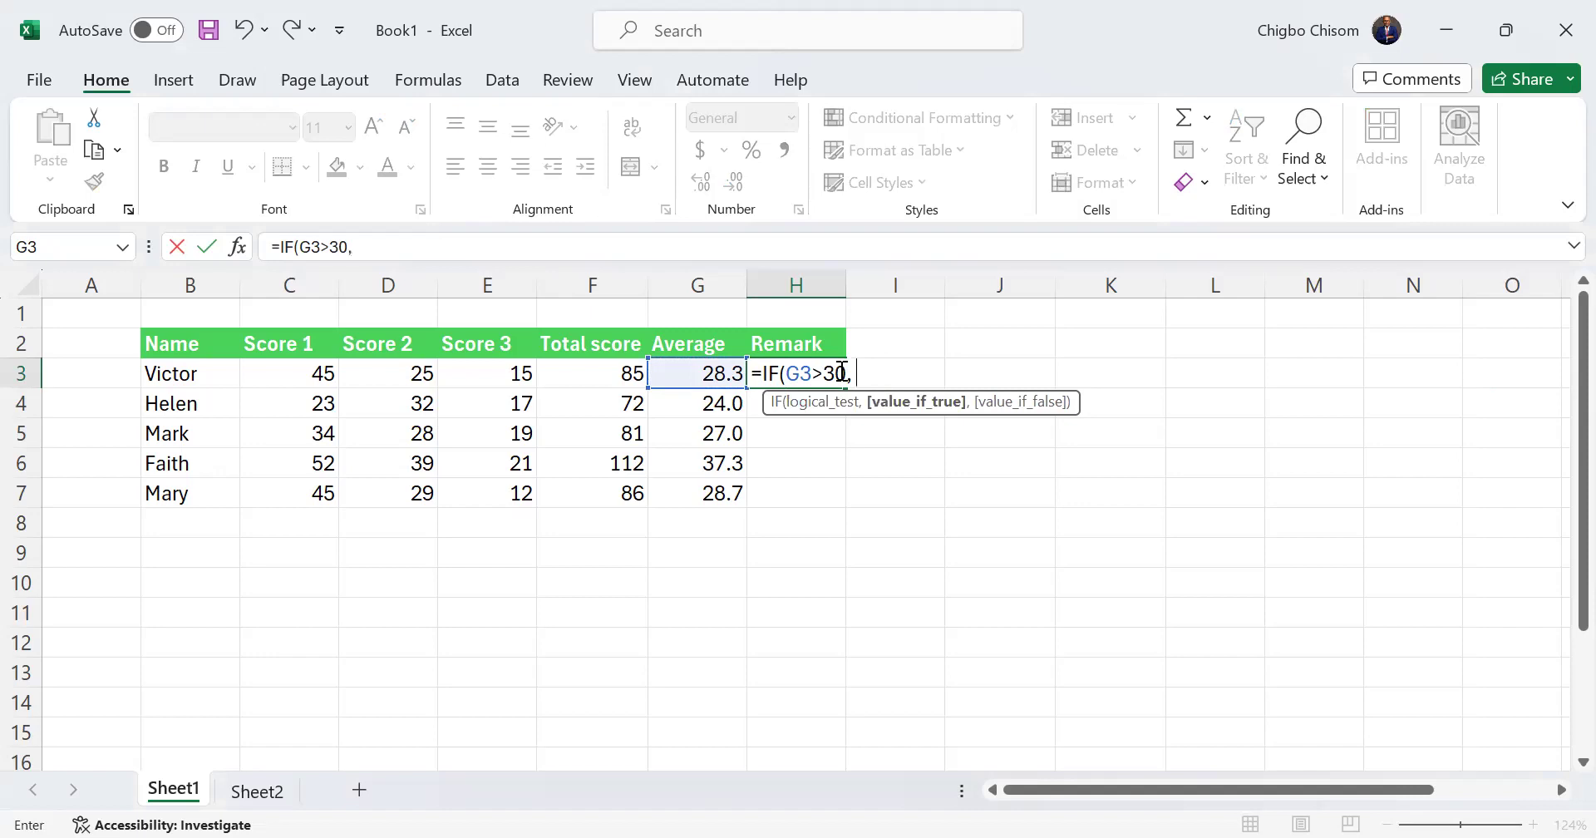
key(BackSpace)
key(BackSpace)
key(BackSpace)
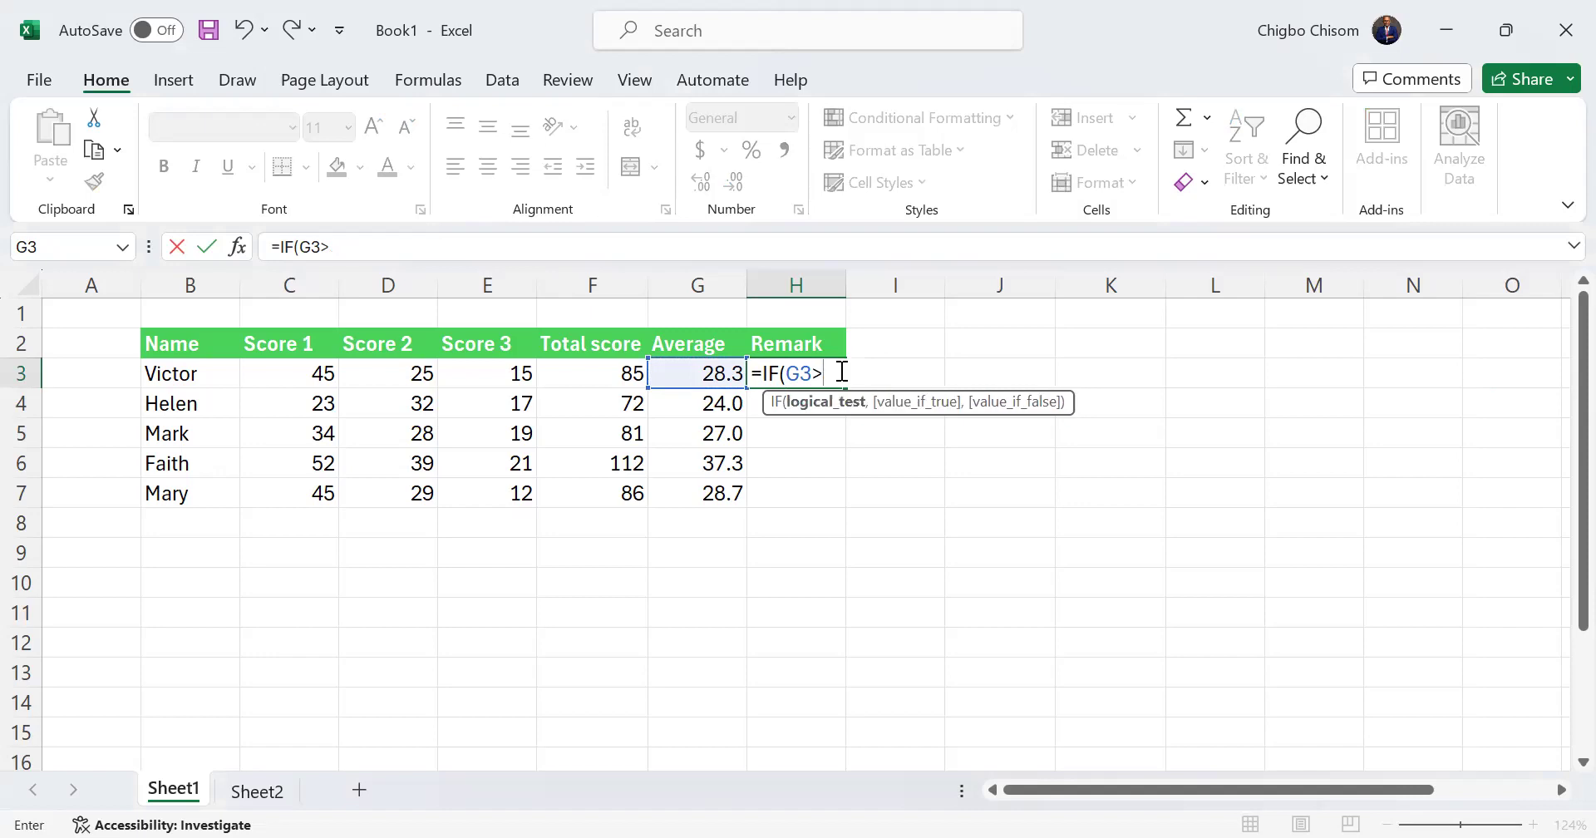
text(=30, "P)
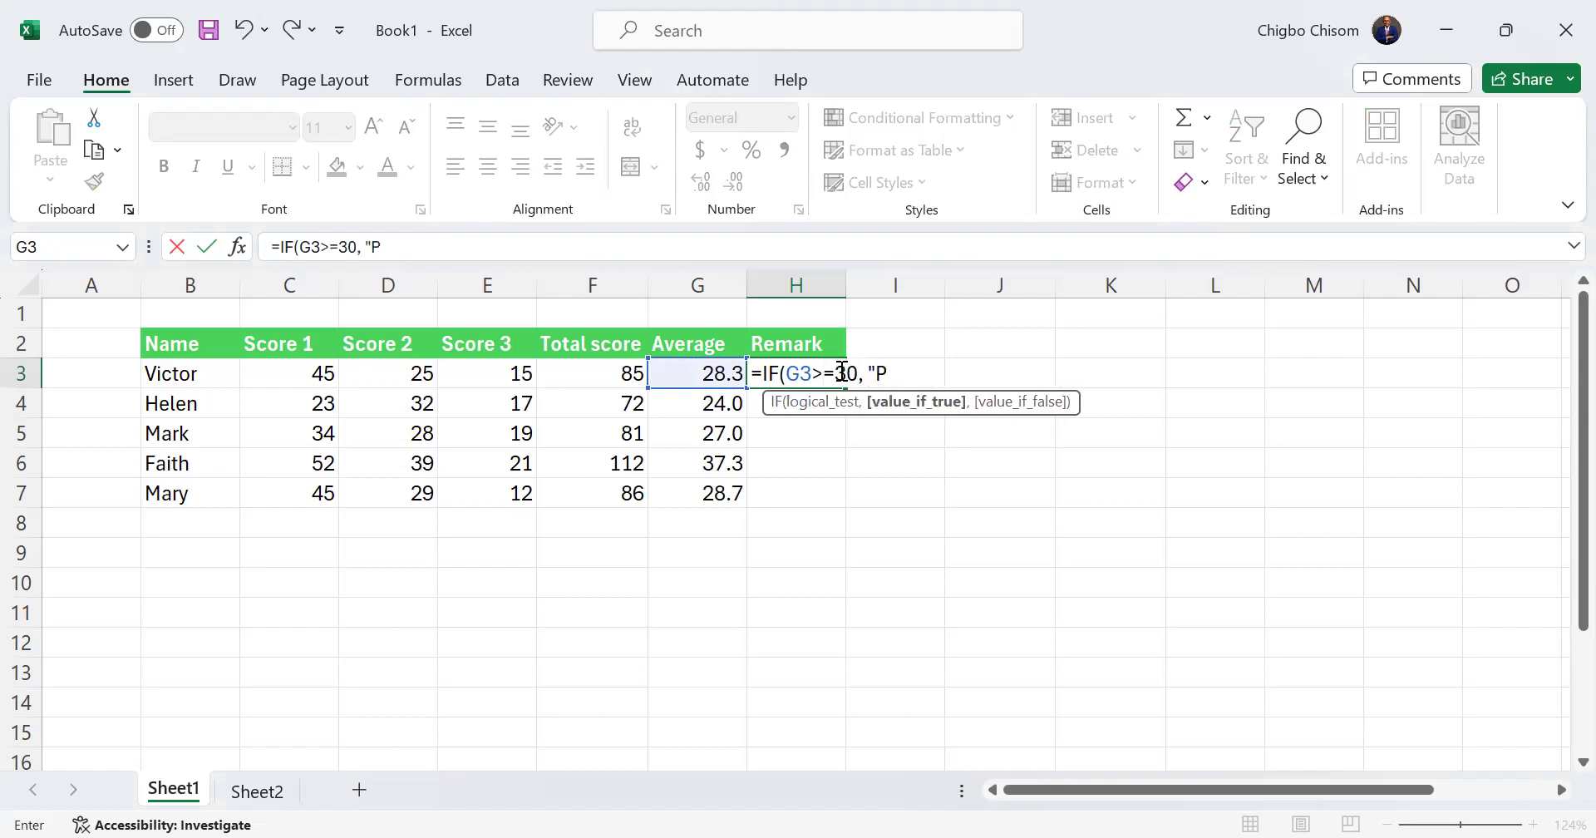
text(ass", "Fail)
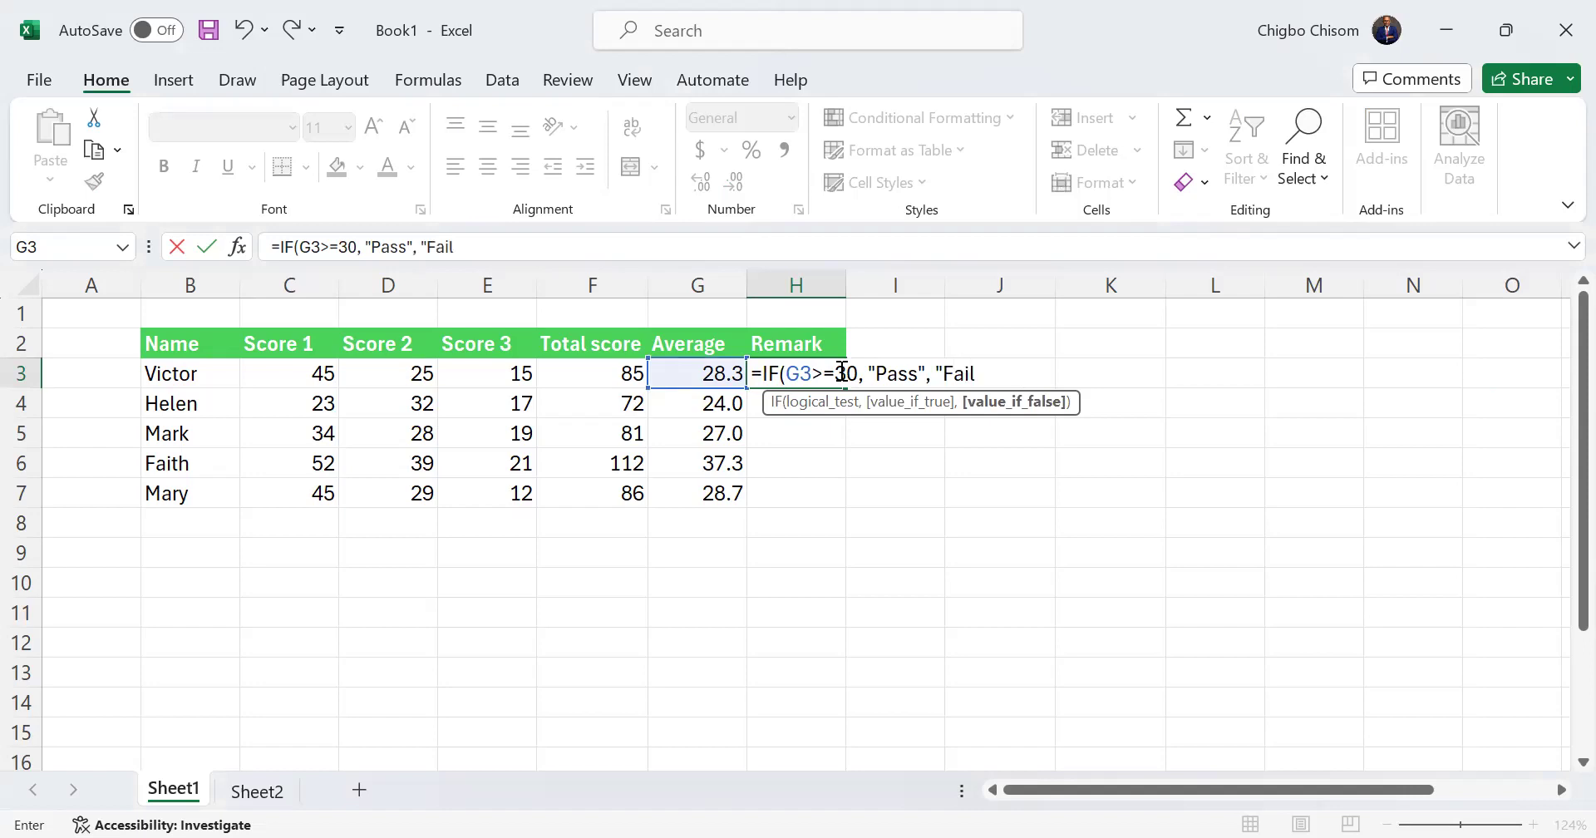
text("))
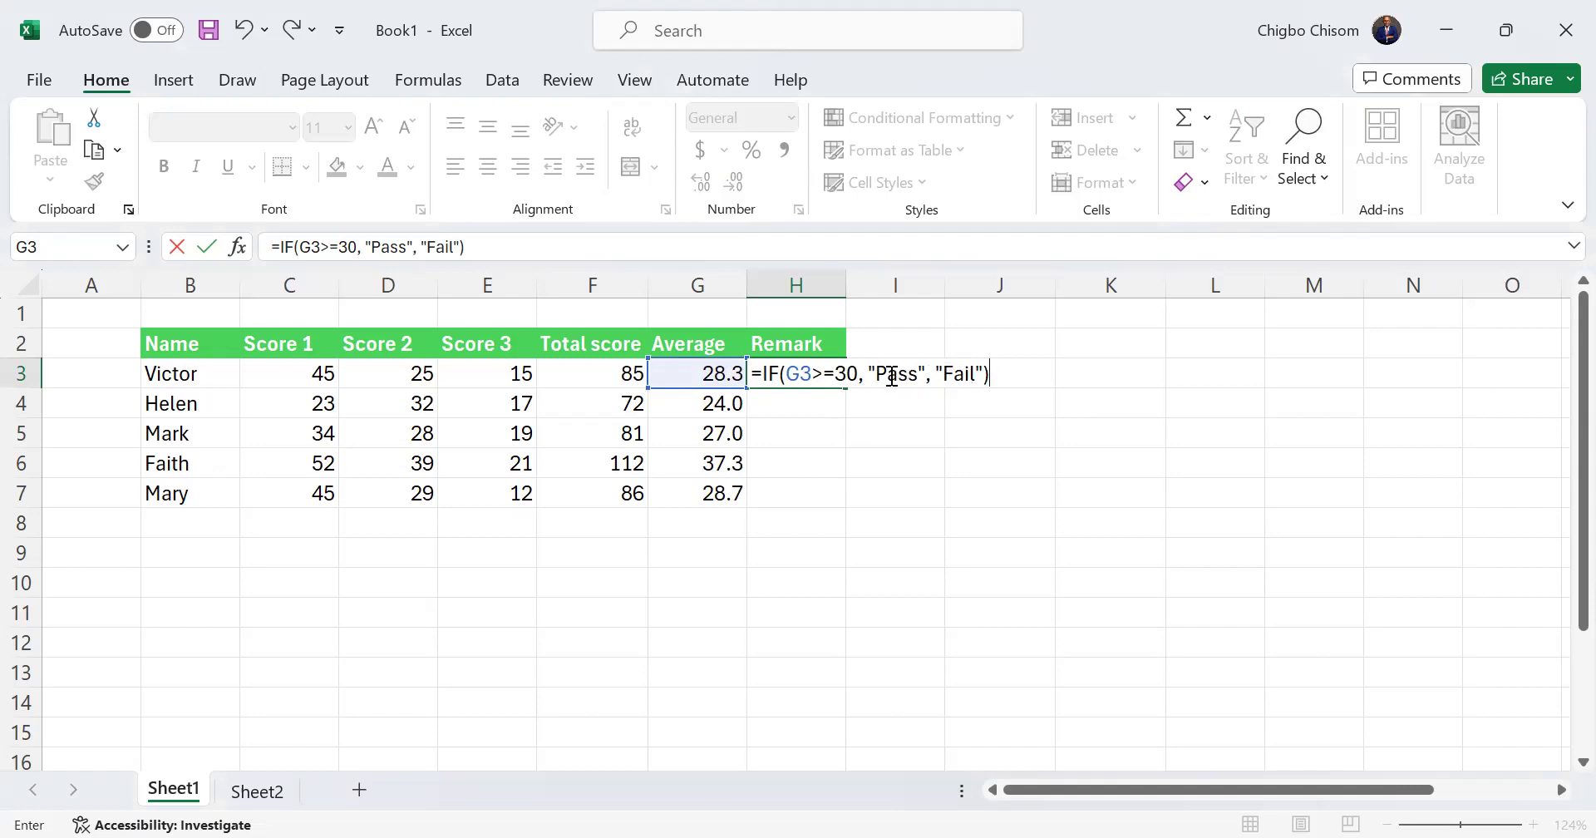
key(Return)
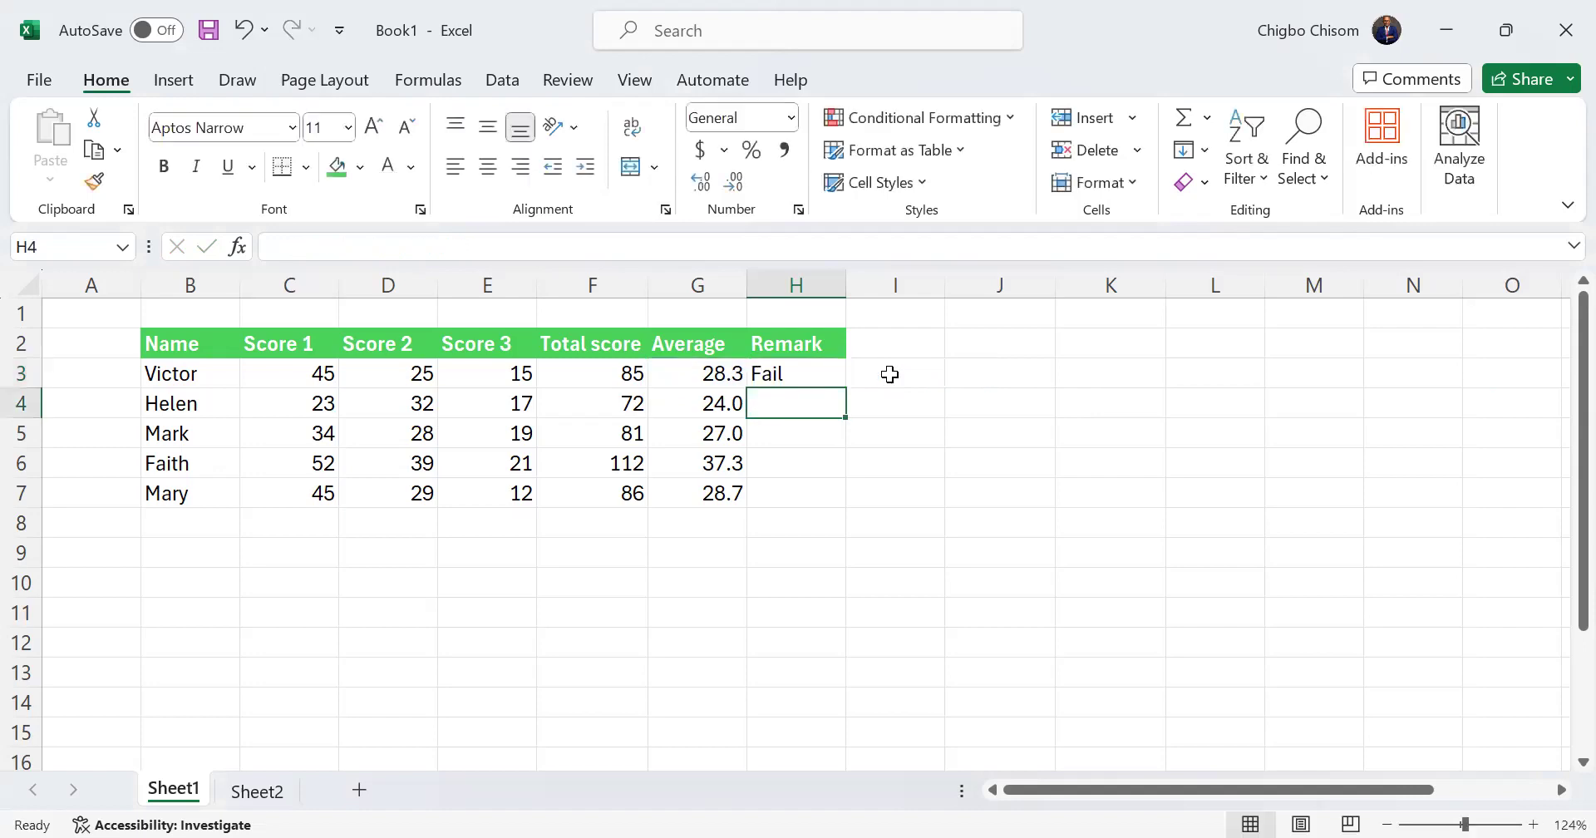
Fill the IF formula down H3:H7 (Fail, Fail, Fail, Pass, Fail), check it, then return to the PDF
click(823, 376)
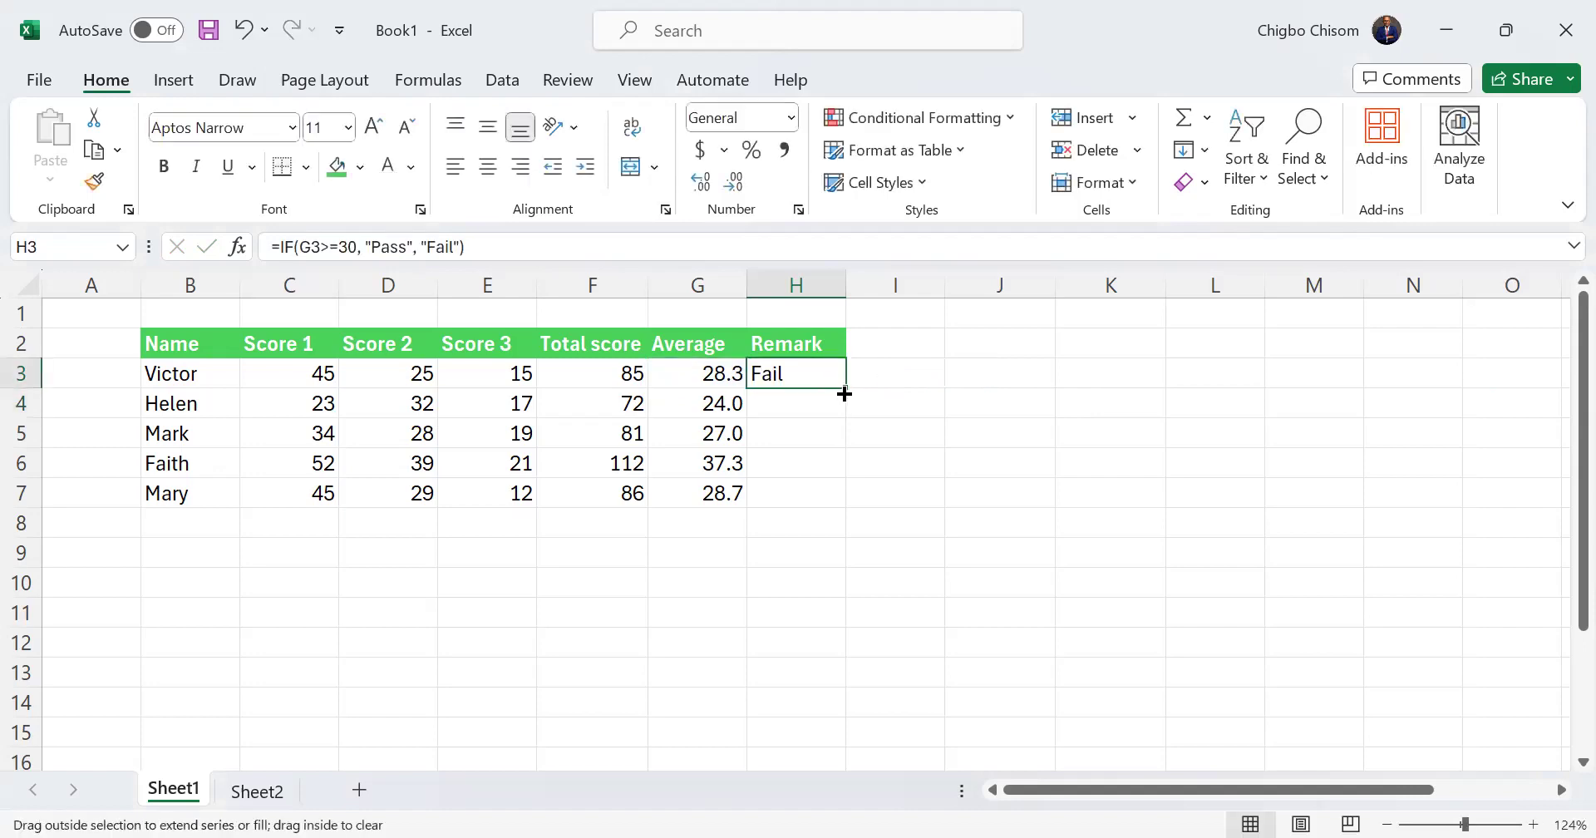
double_click(841, 392)
click(791, 471)
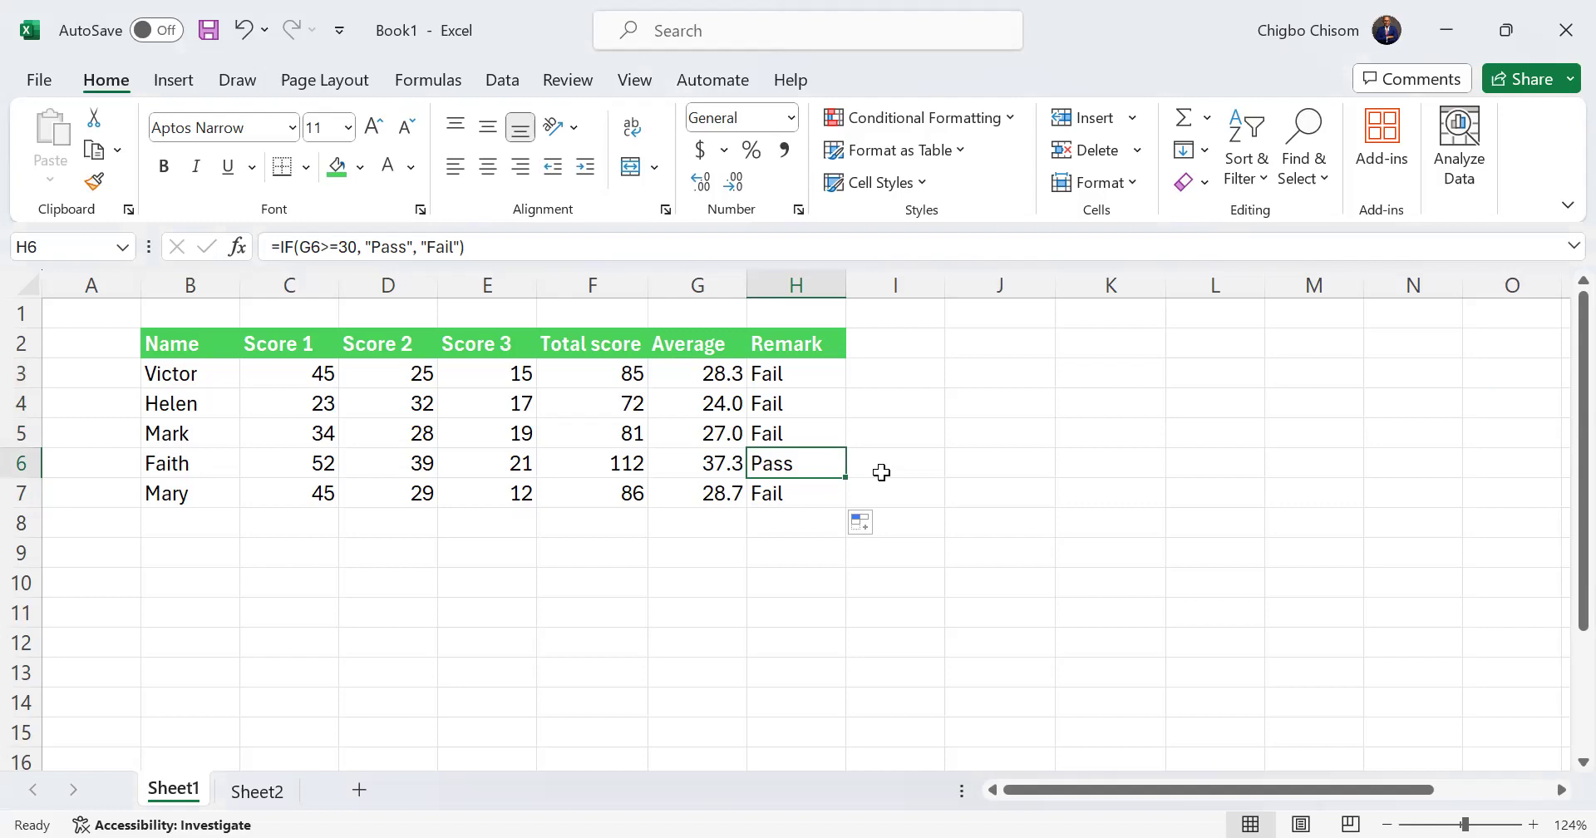
click(788, 374)
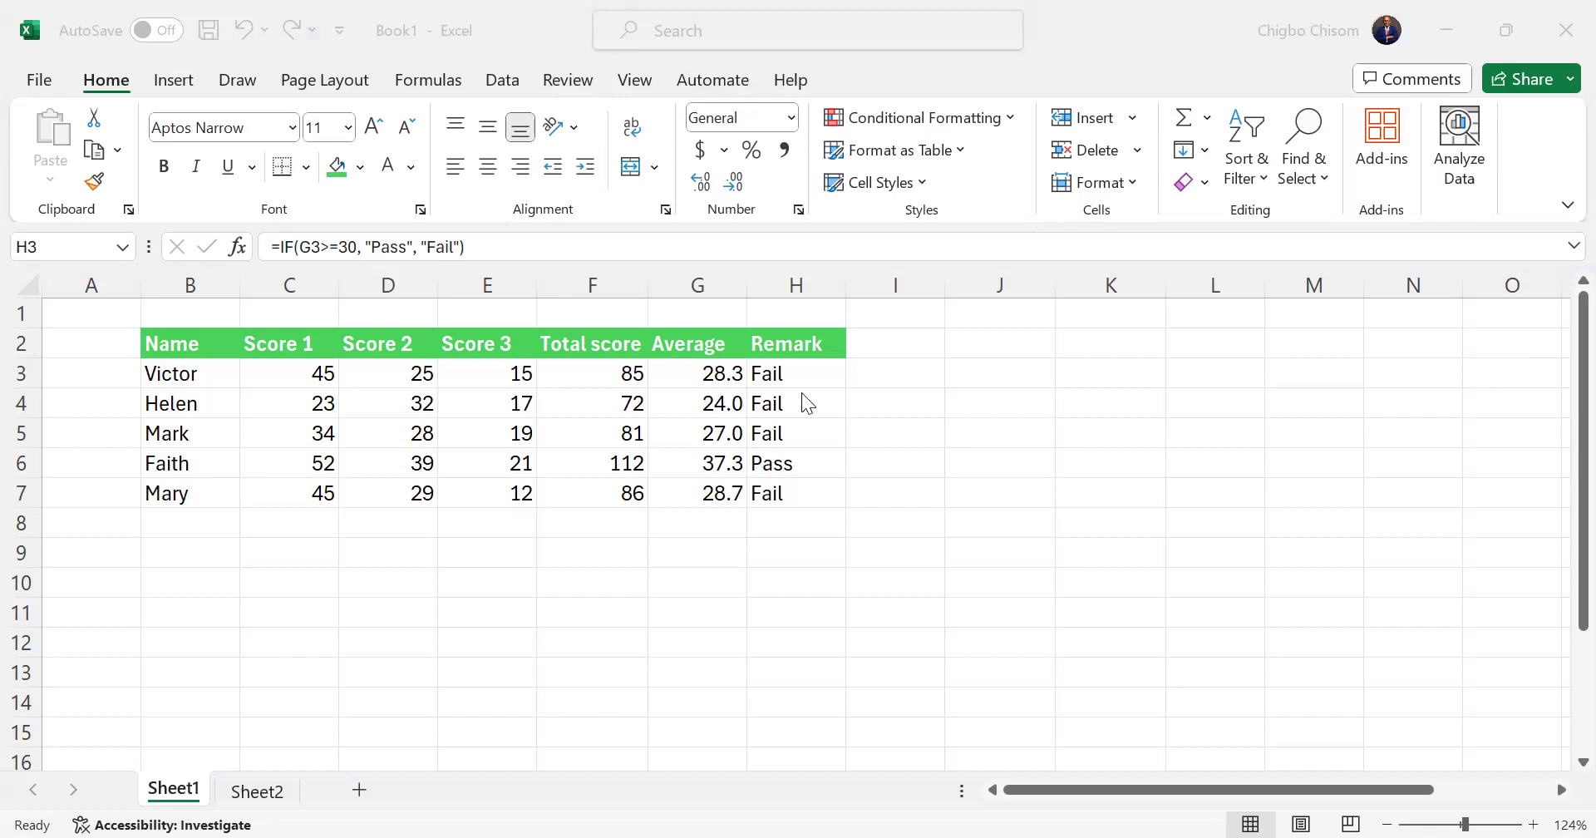
click(786, 374)
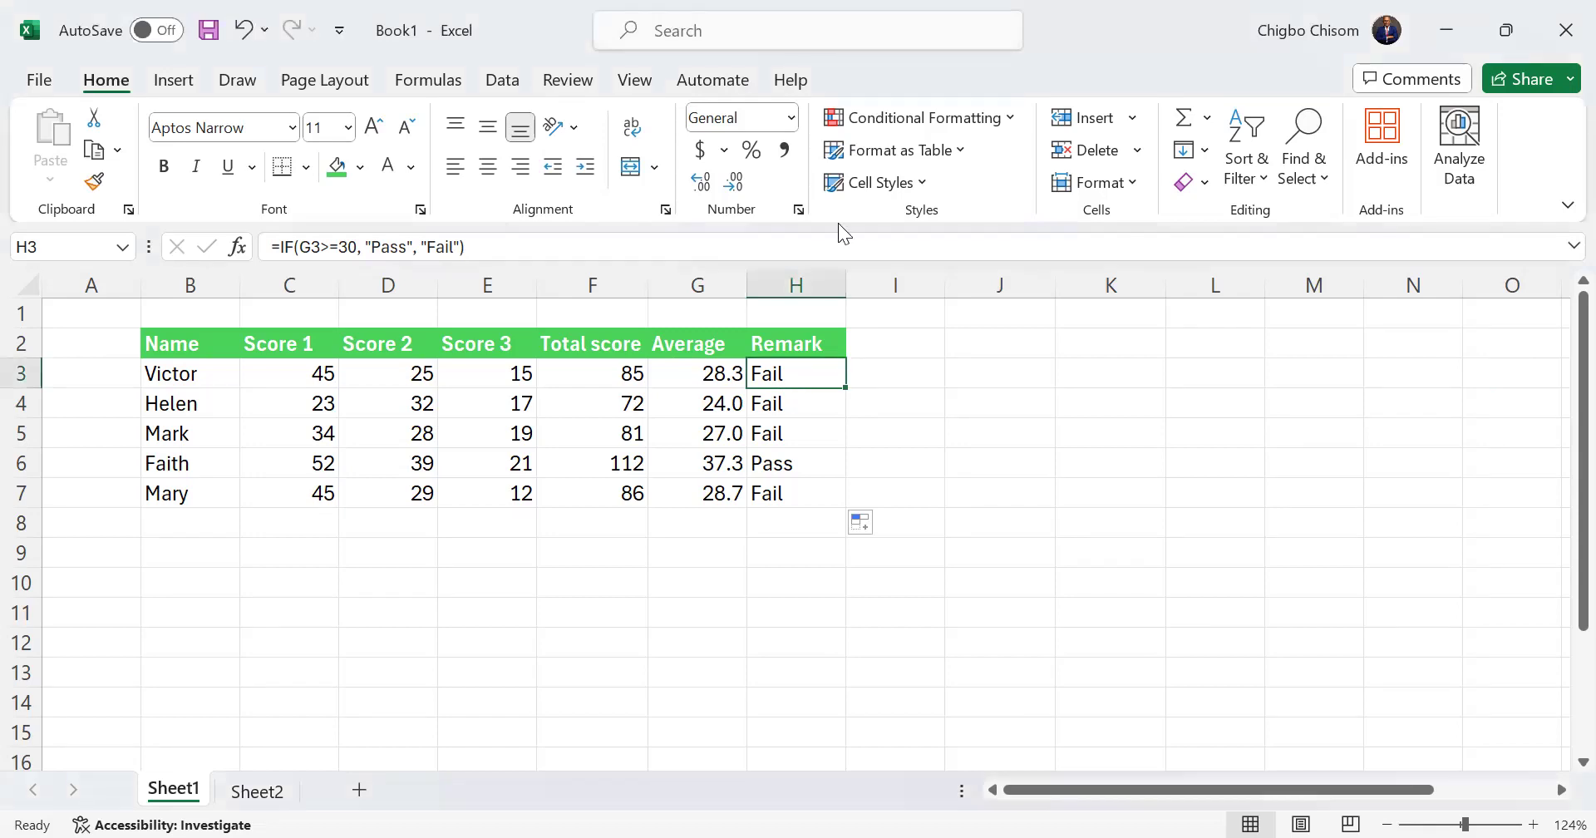
key(alt+Tab)
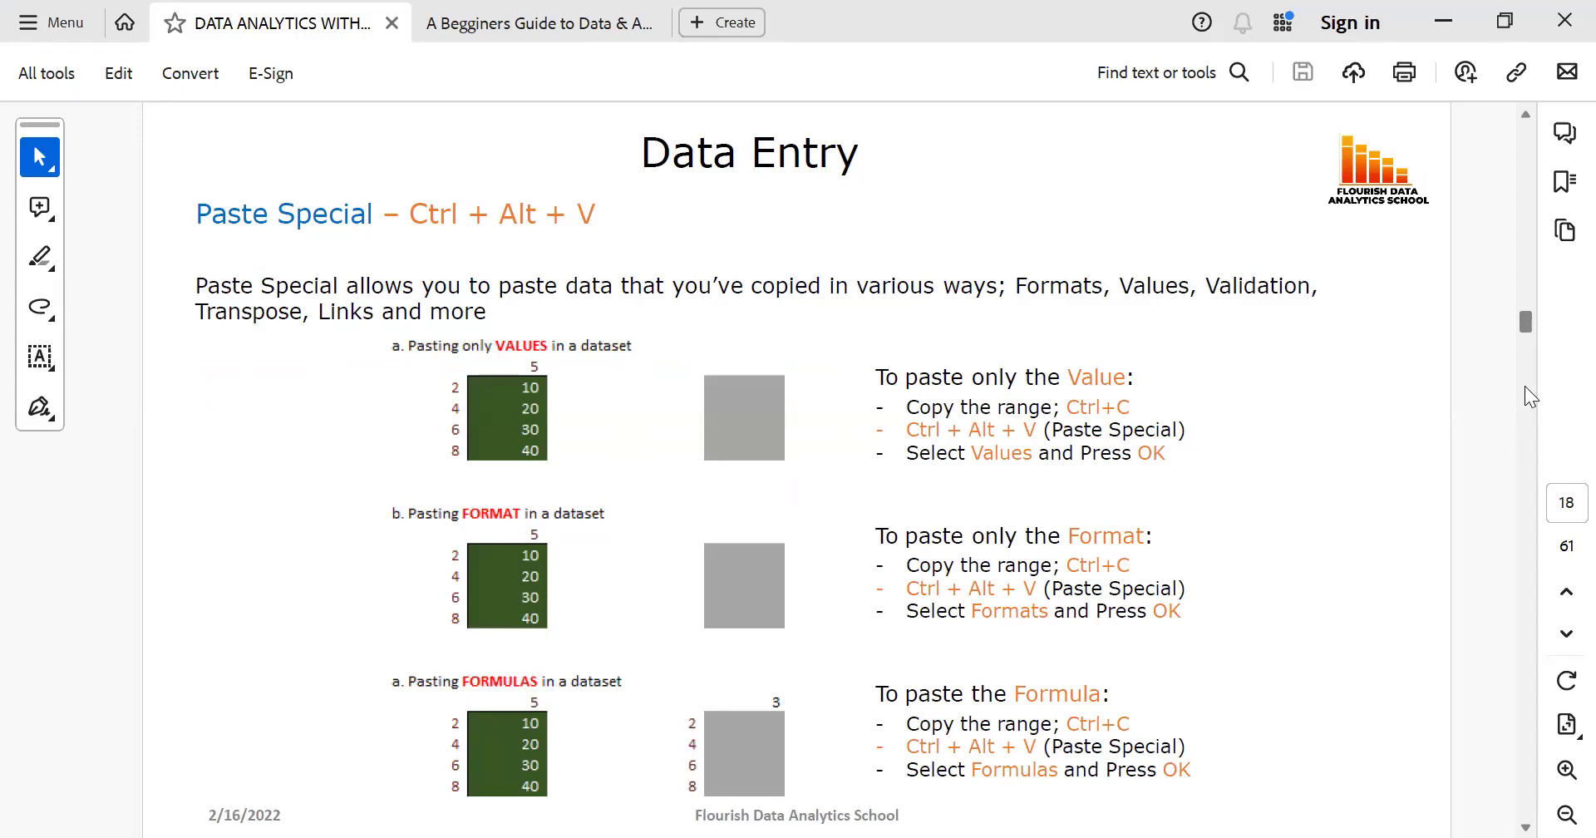
Scroll the Acrobat data analytics guide forward to the Paste Special pages
scroll(1532, 393, down, 2)
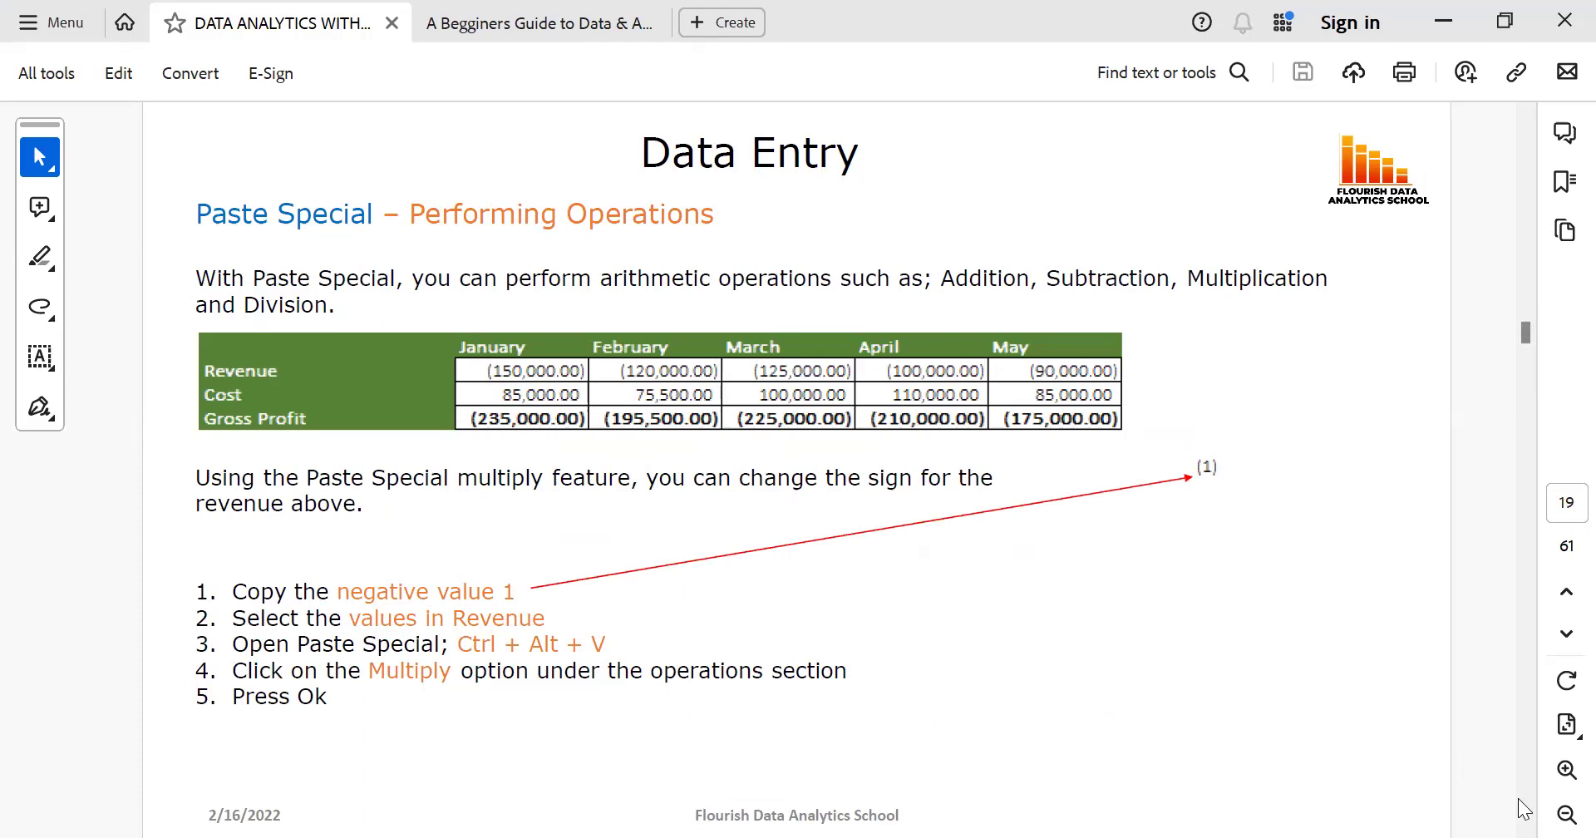
scroll(1534, 809, down, 2)
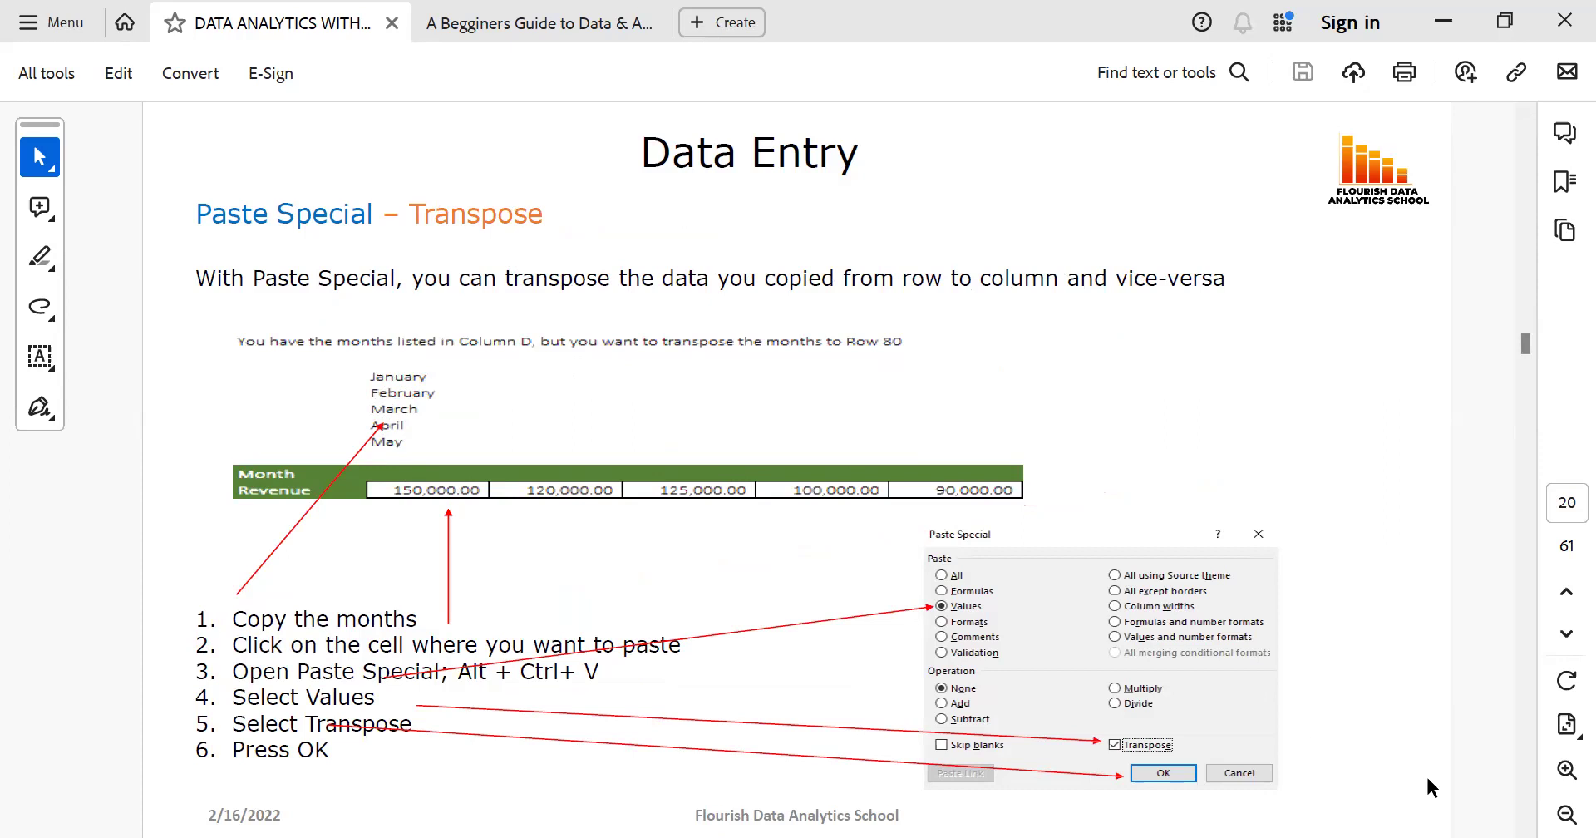
Scroll the PDF on to page 21, the Basic Formatting page
scroll(1520, 798, down, 2)
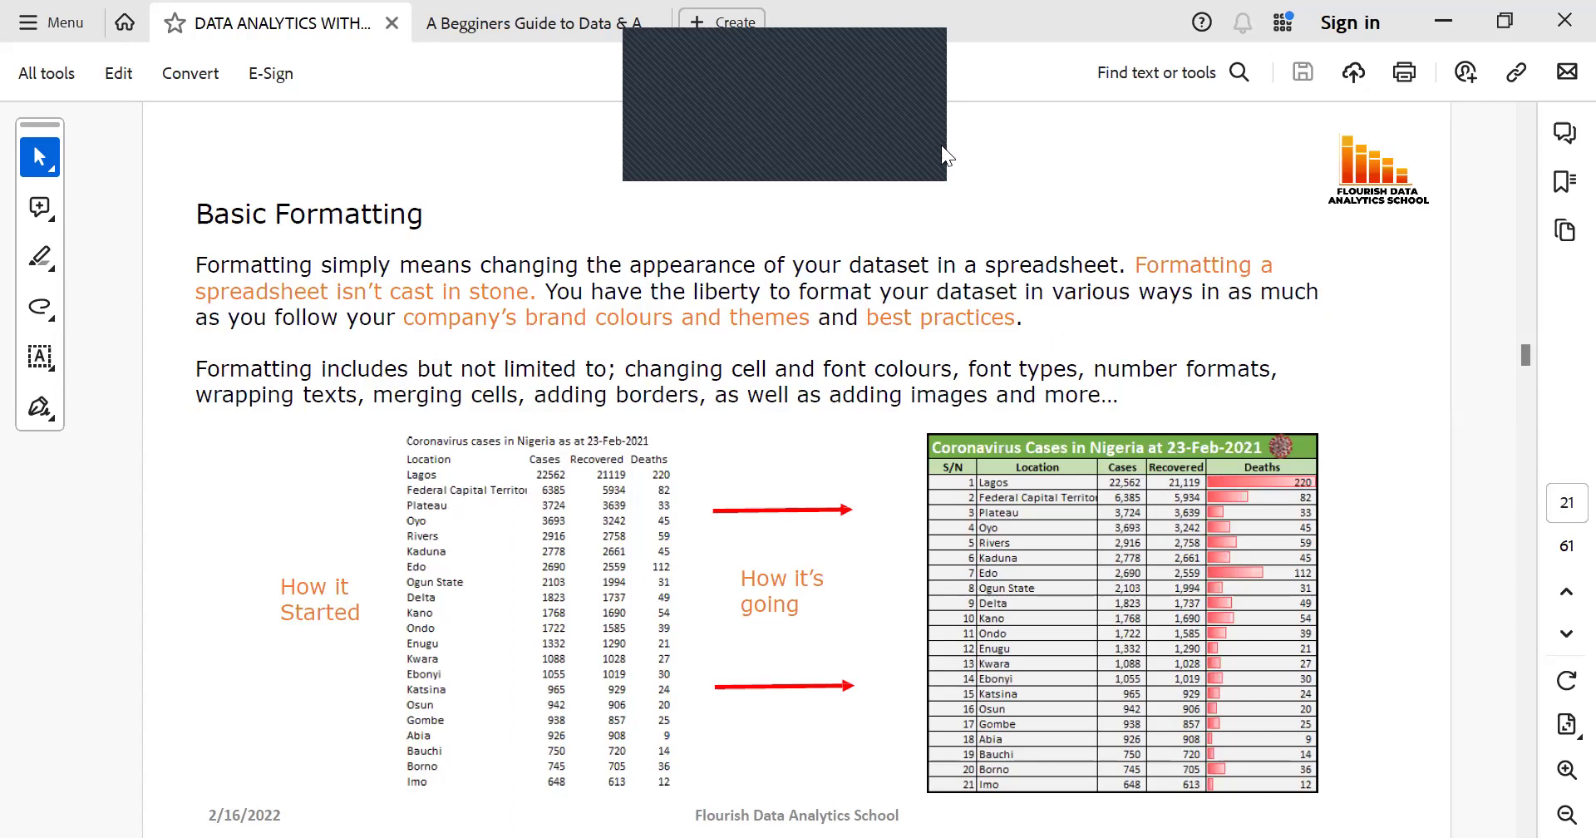
Switch from Acrobat to Excel and show the tour's Start sheet
key(alt+Tab)
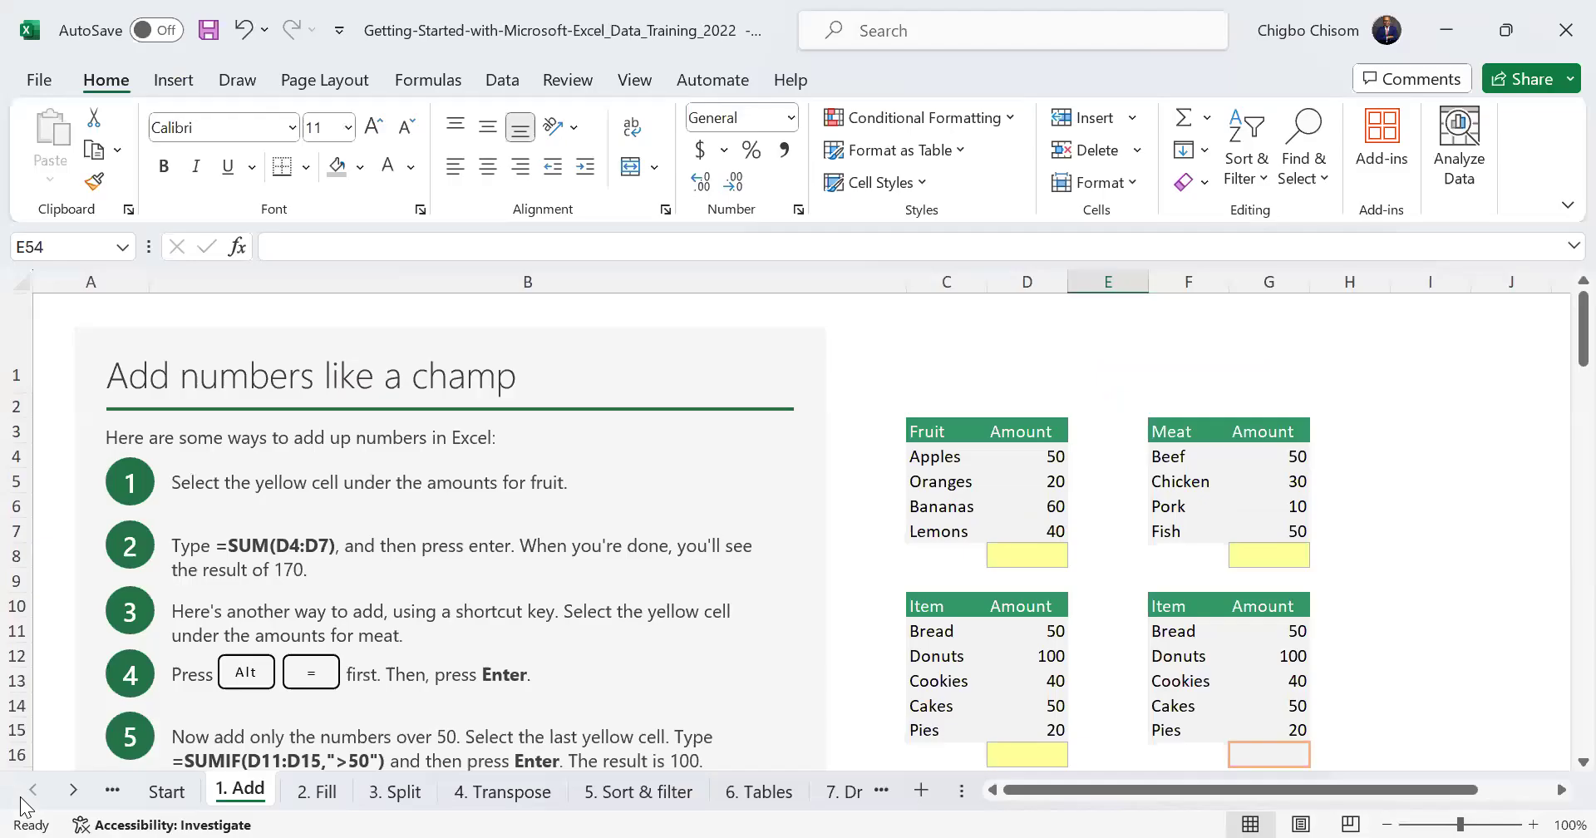
click(166, 788)
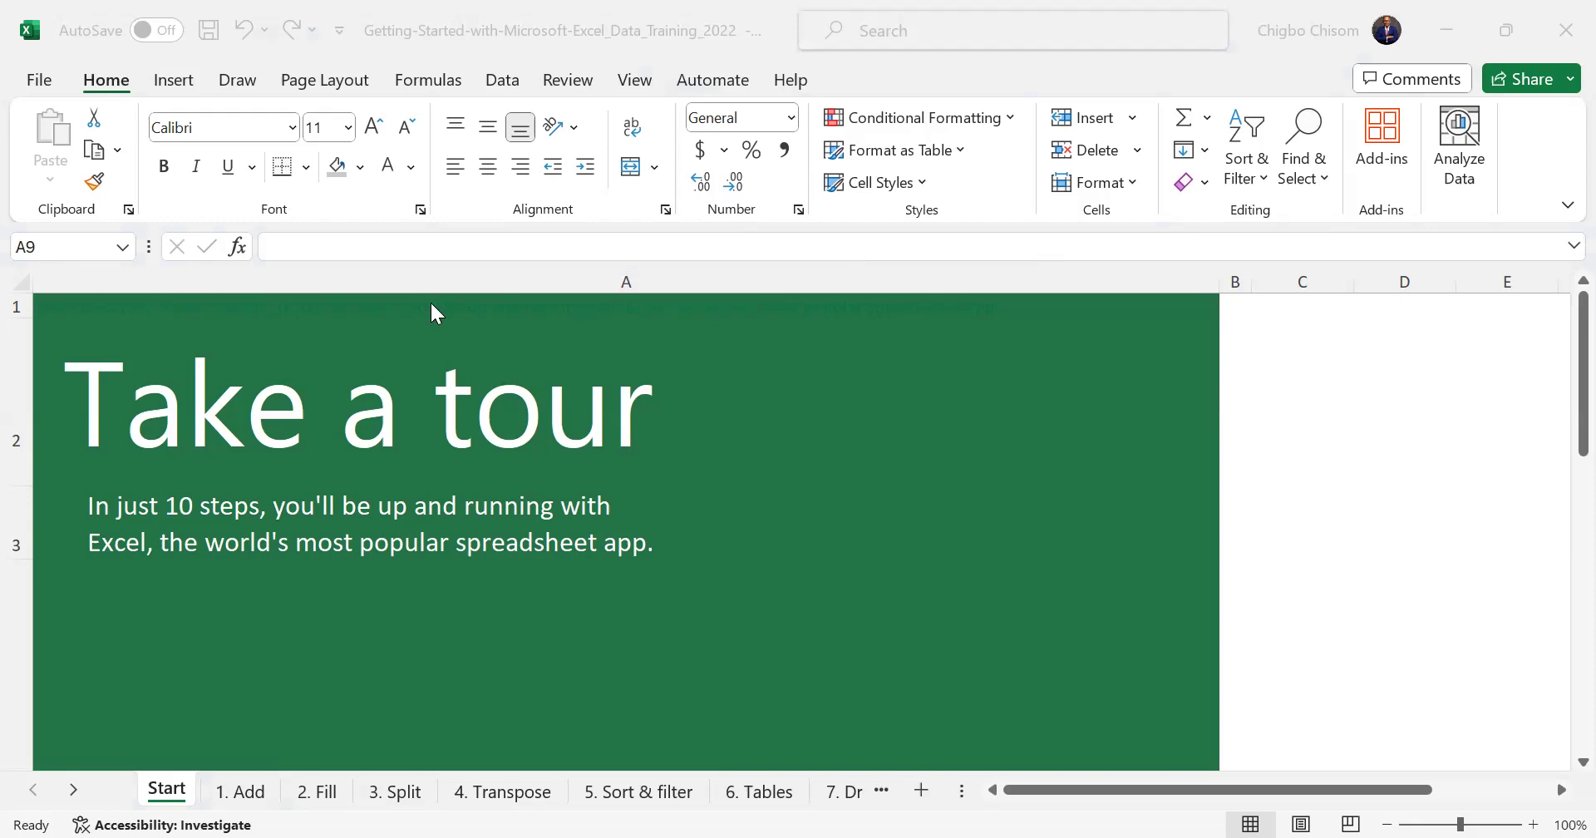
Open the 1. Add sheet and scroll through its content
click(243, 796)
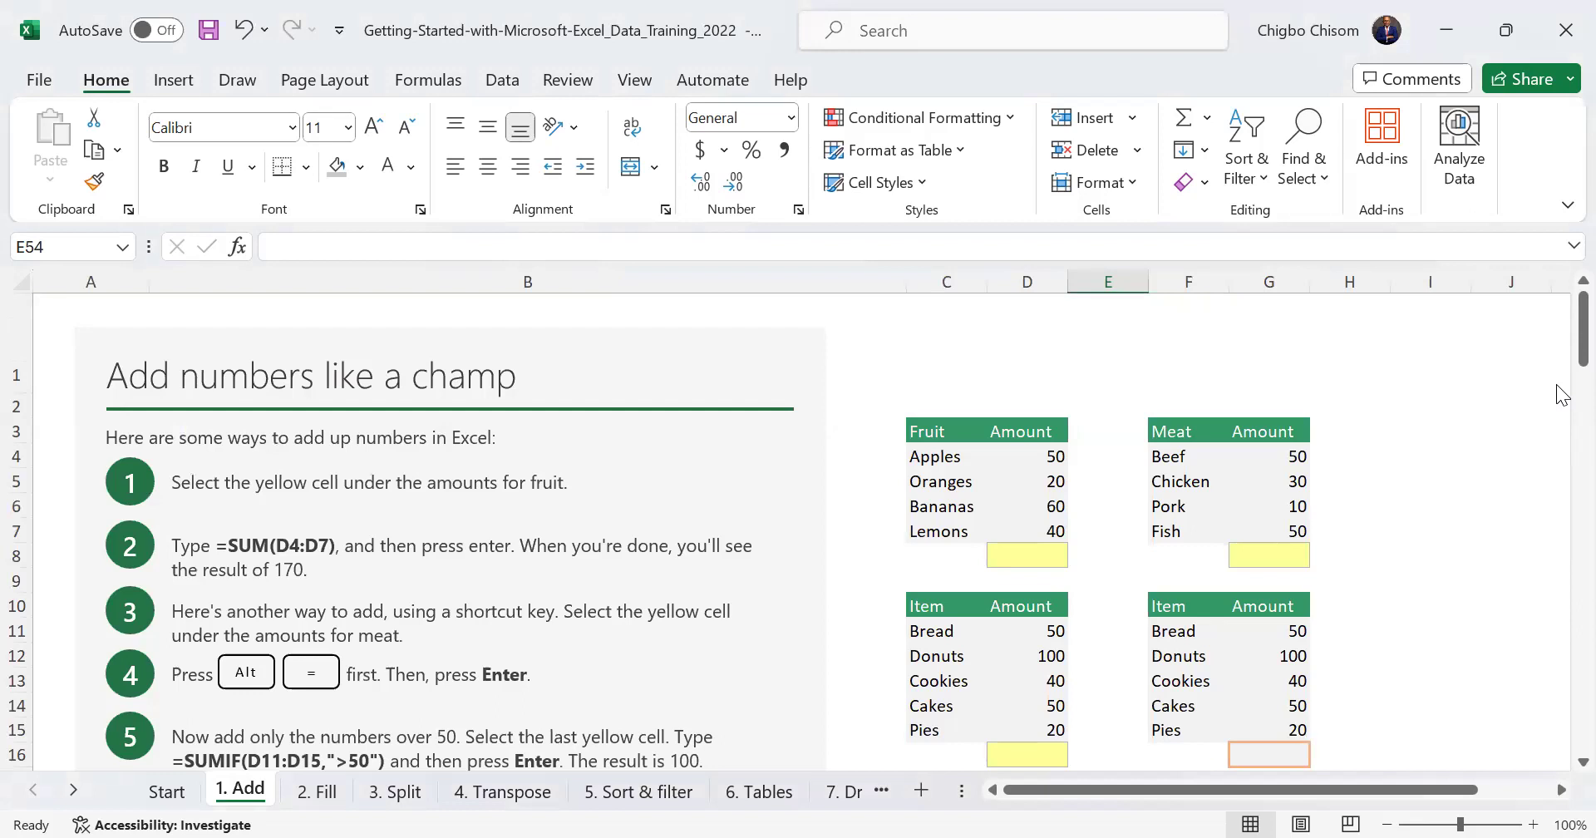
scroll(1558, 395, down, 5)
scroll(1558, 324, up, 4)
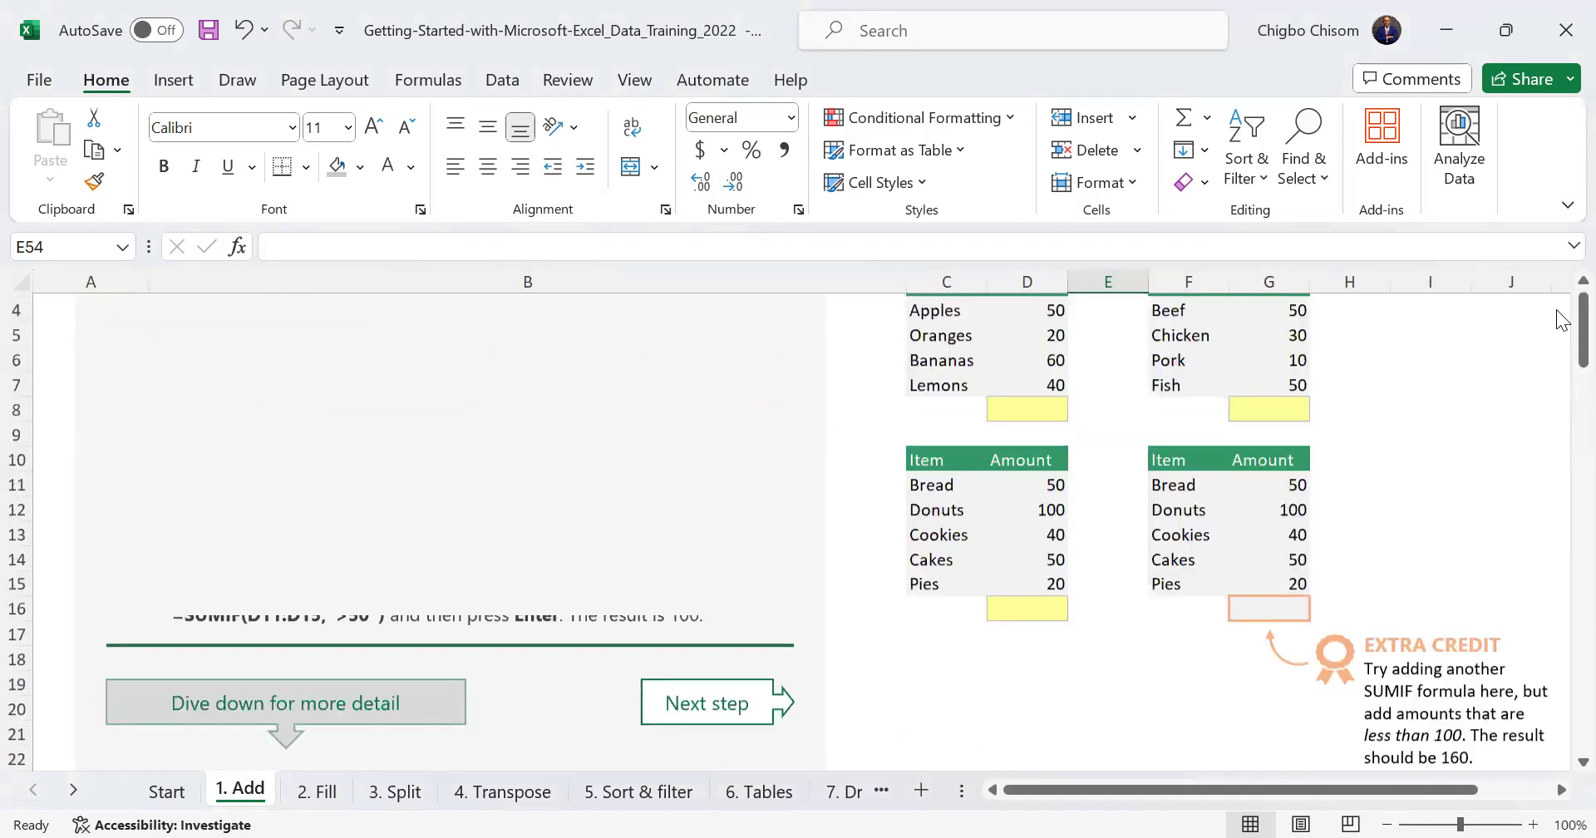
scroll(1560, 324, up, 1)
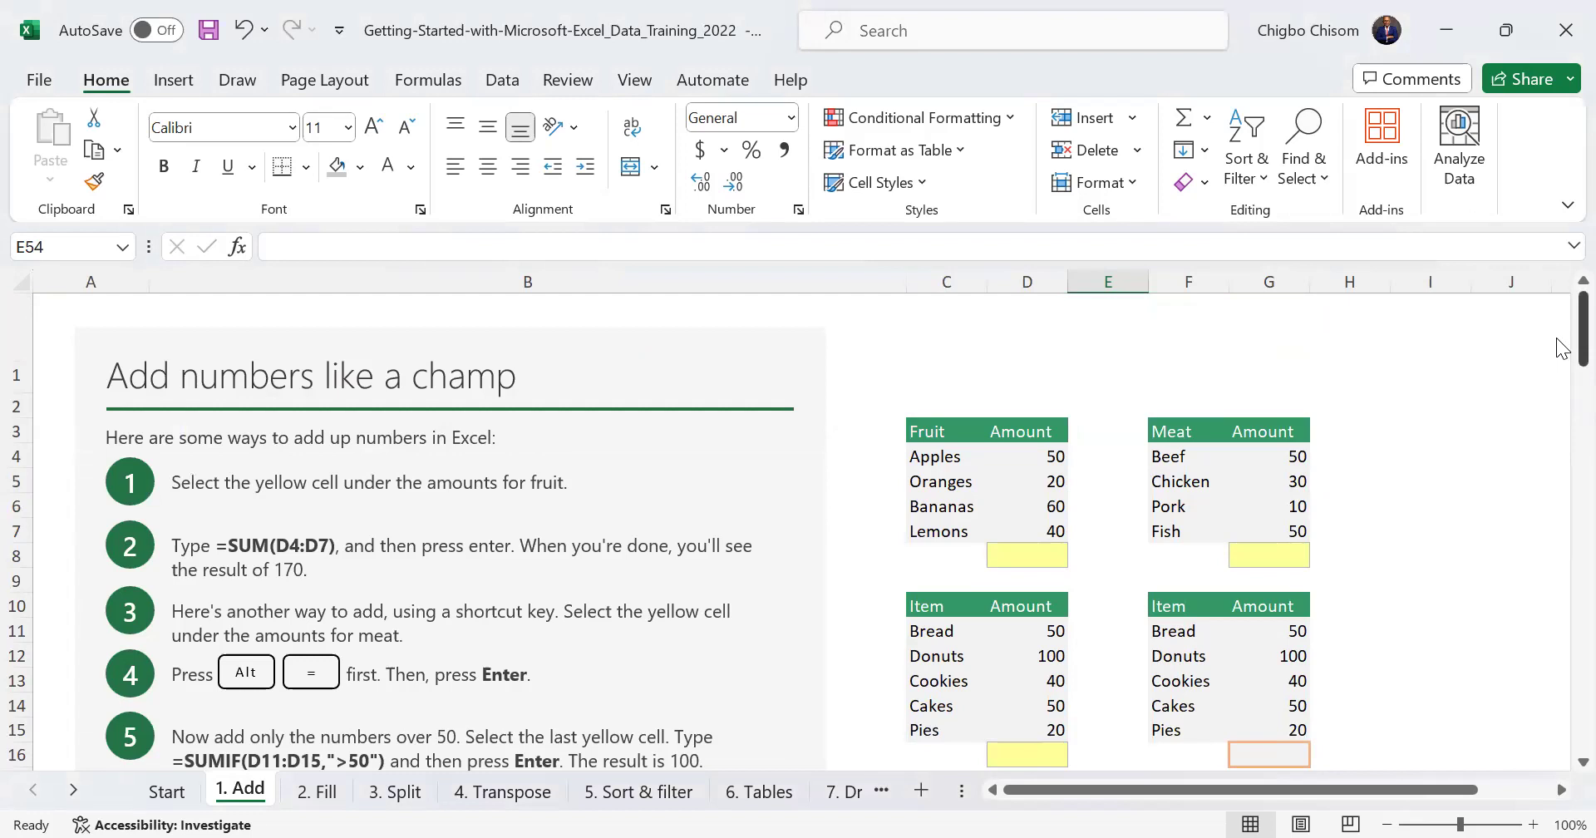
Flip through the sheets 2. Fill to 6. Tables, ending on 7. Drop-downs
click(318, 792)
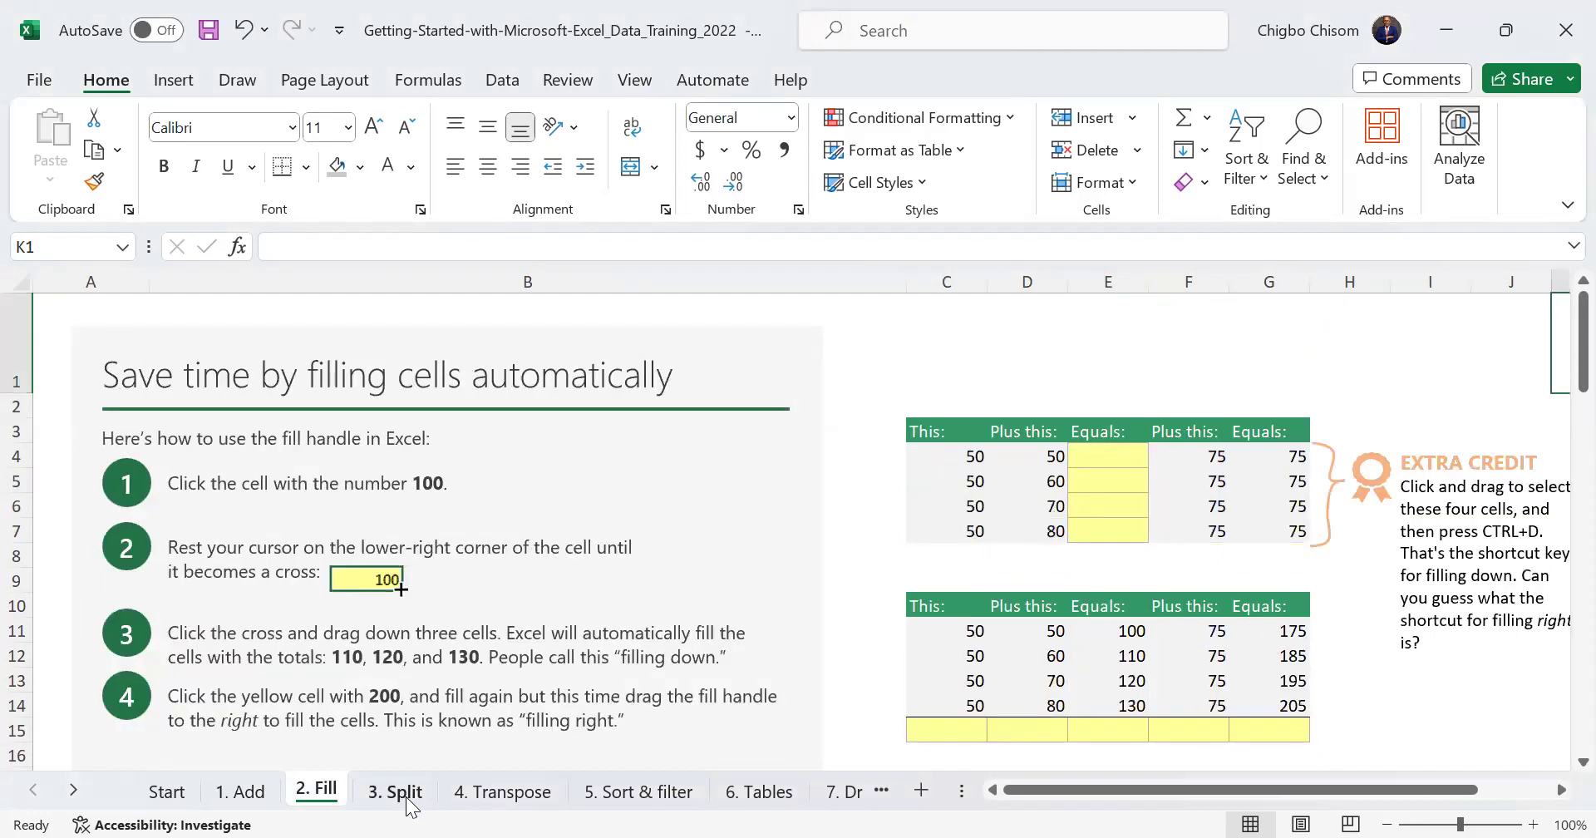
click(400, 792)
click(501, 792)
click(638, 790)
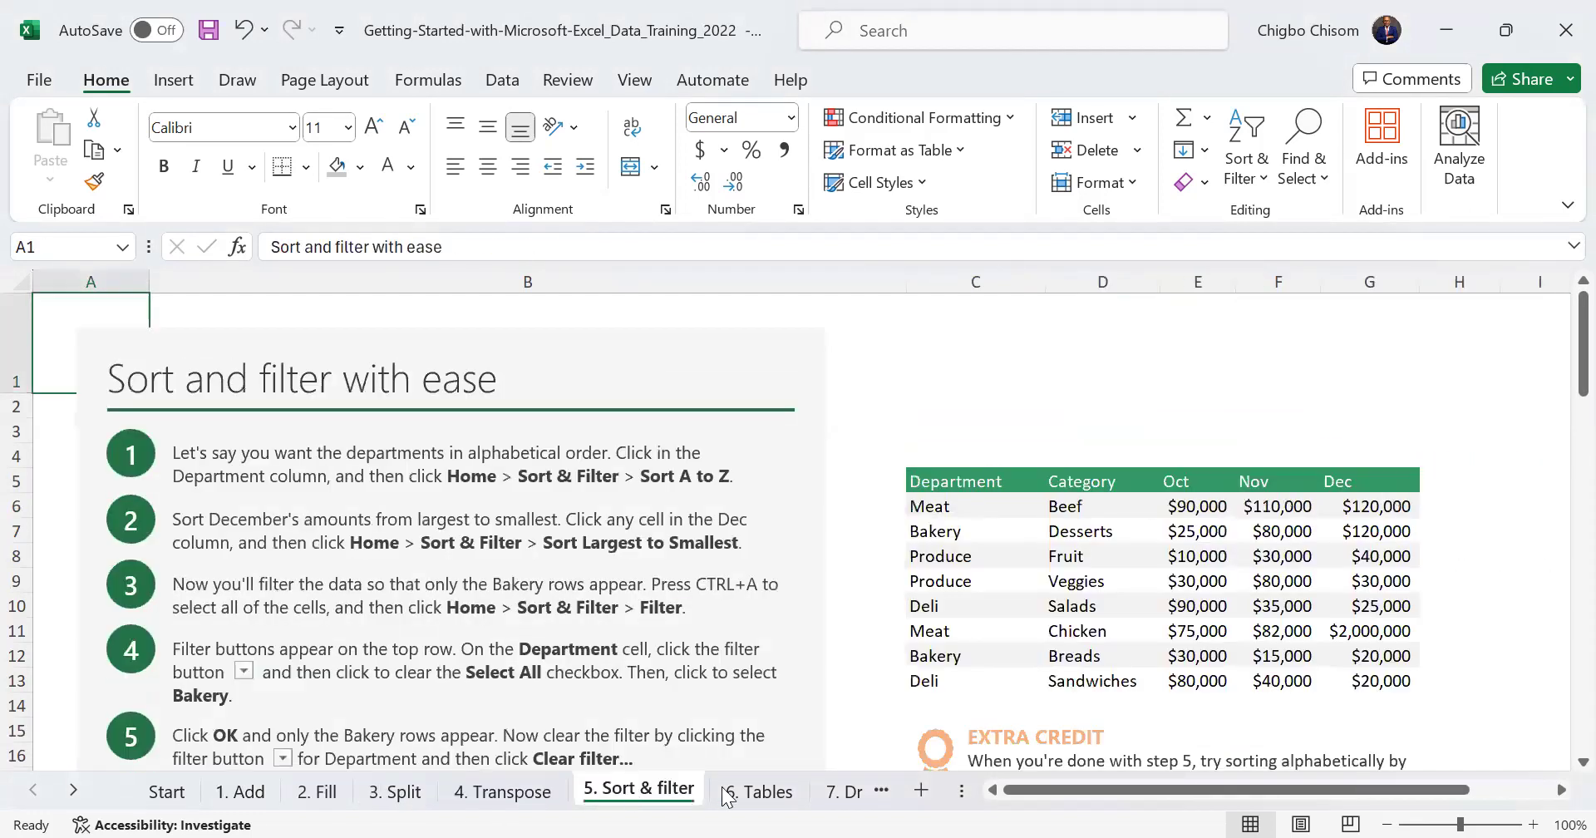
click(773, 793)
click(841, 792)
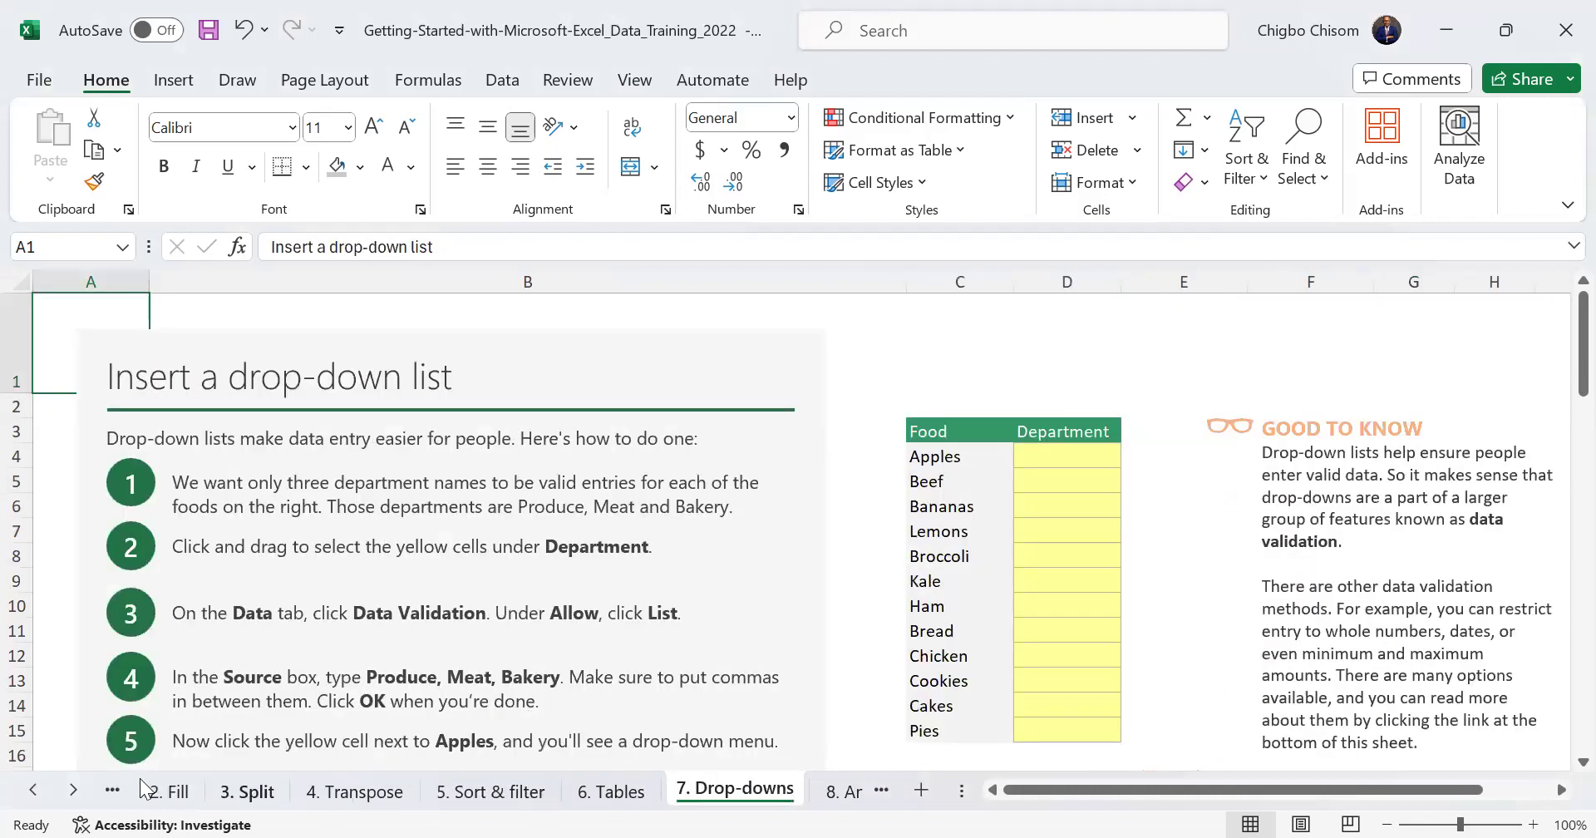
Scroll the sheet tabs back left and return through Start to 1. Add
click(34, 789)
click(33, 789)
click(166, 789)
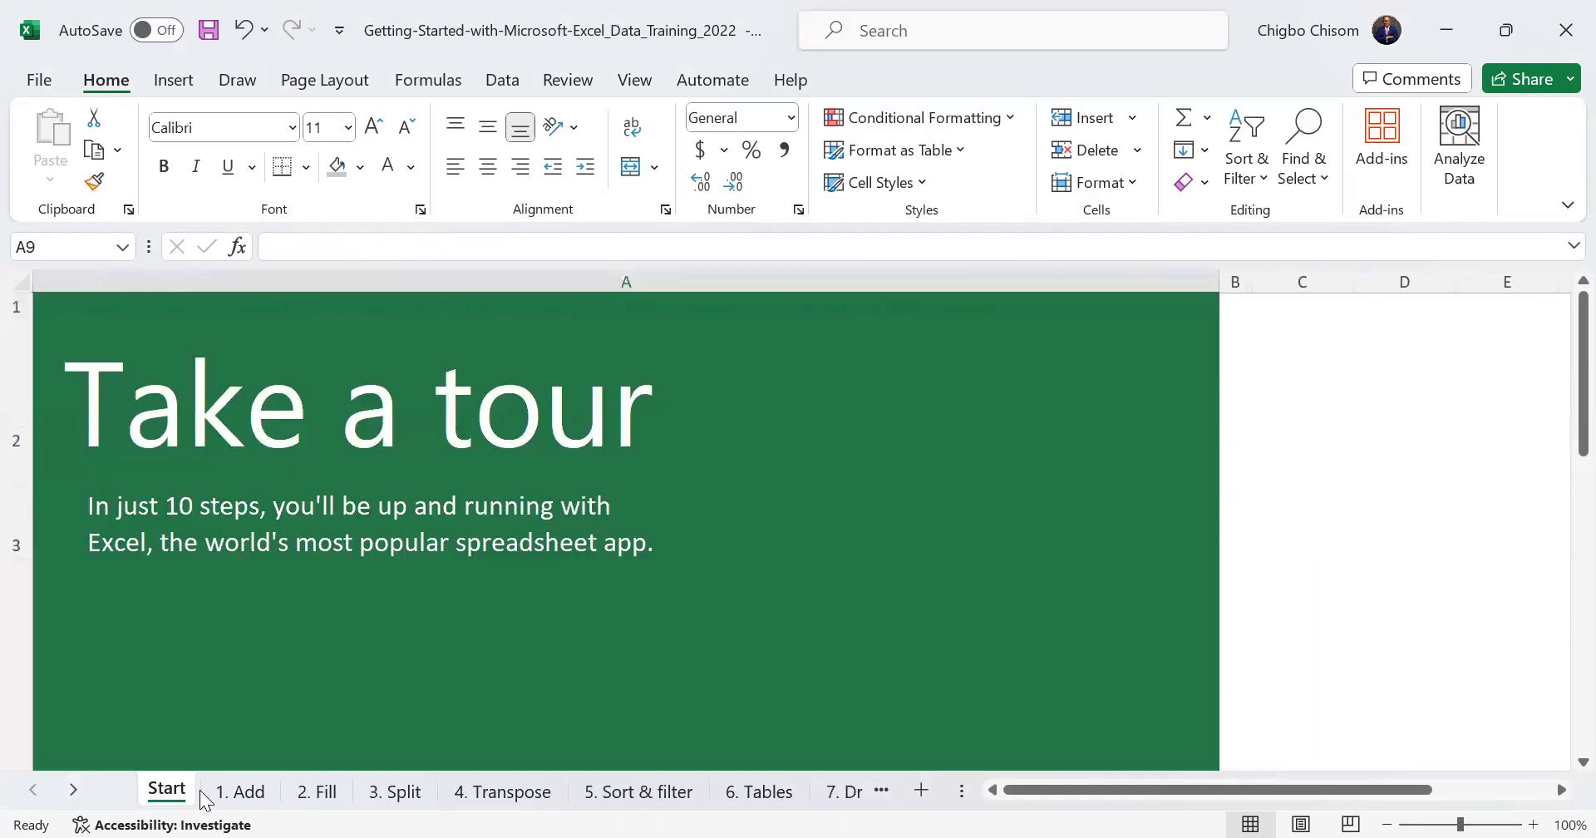
click(241, 792)
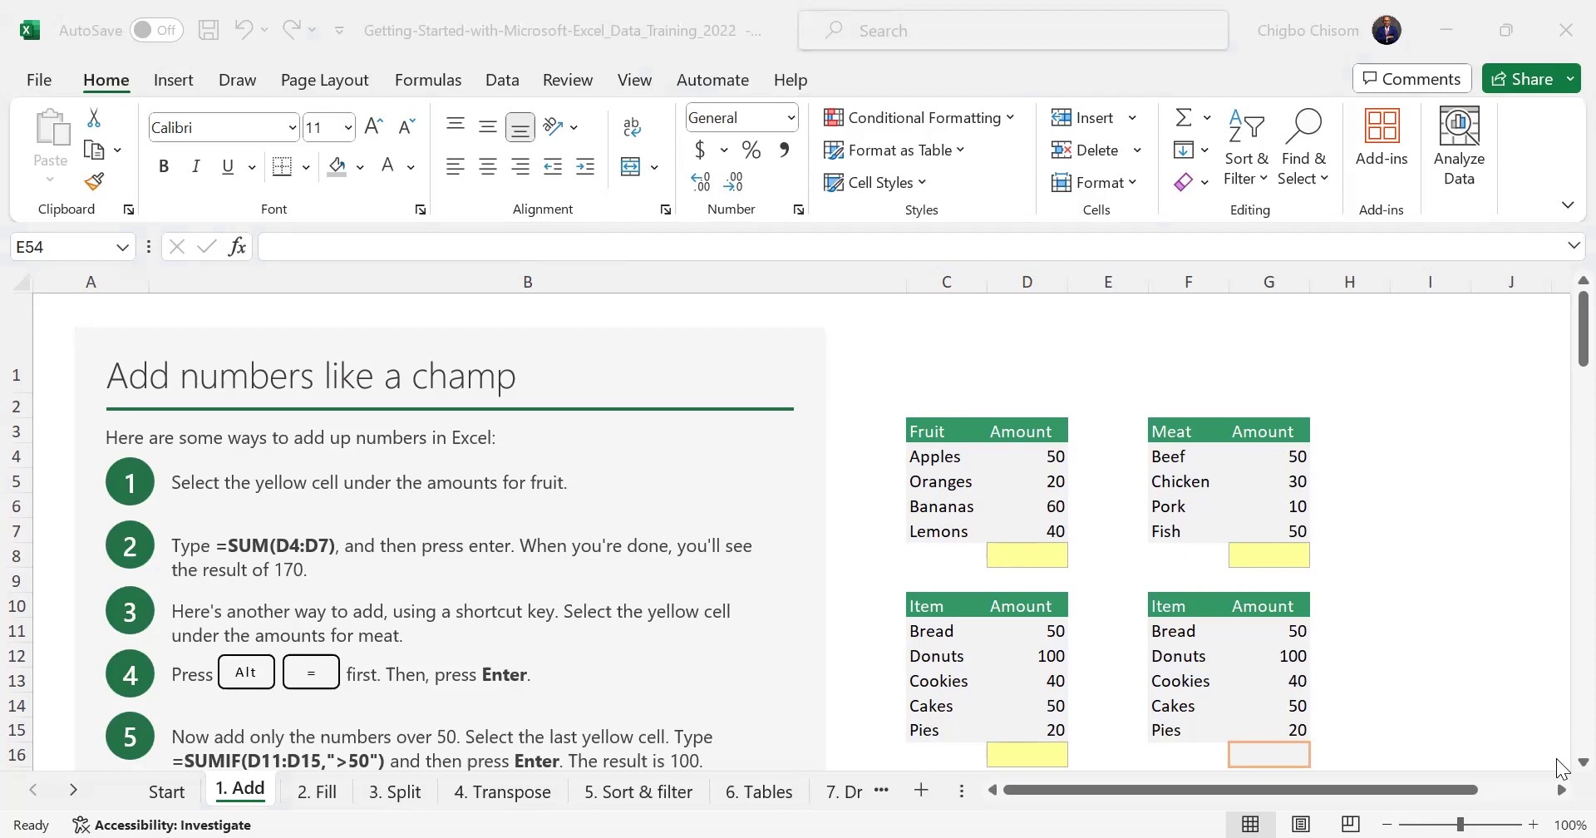
Enter =SUM(D4:D7) in D8 to total the fruit amounts to 170
scroll(1555, 764, down, 1)
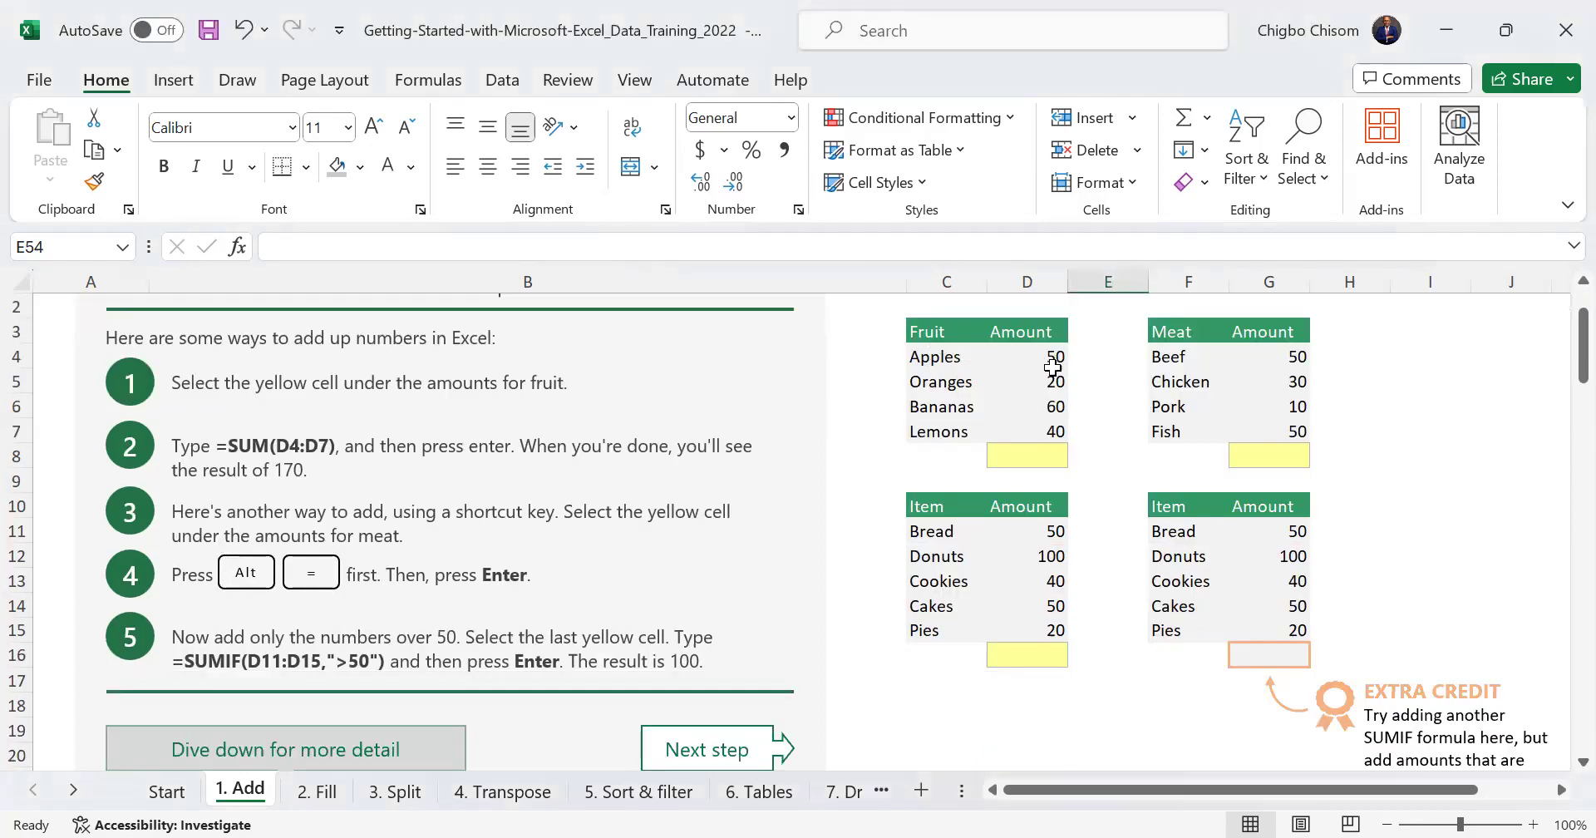
click(1035, 453)
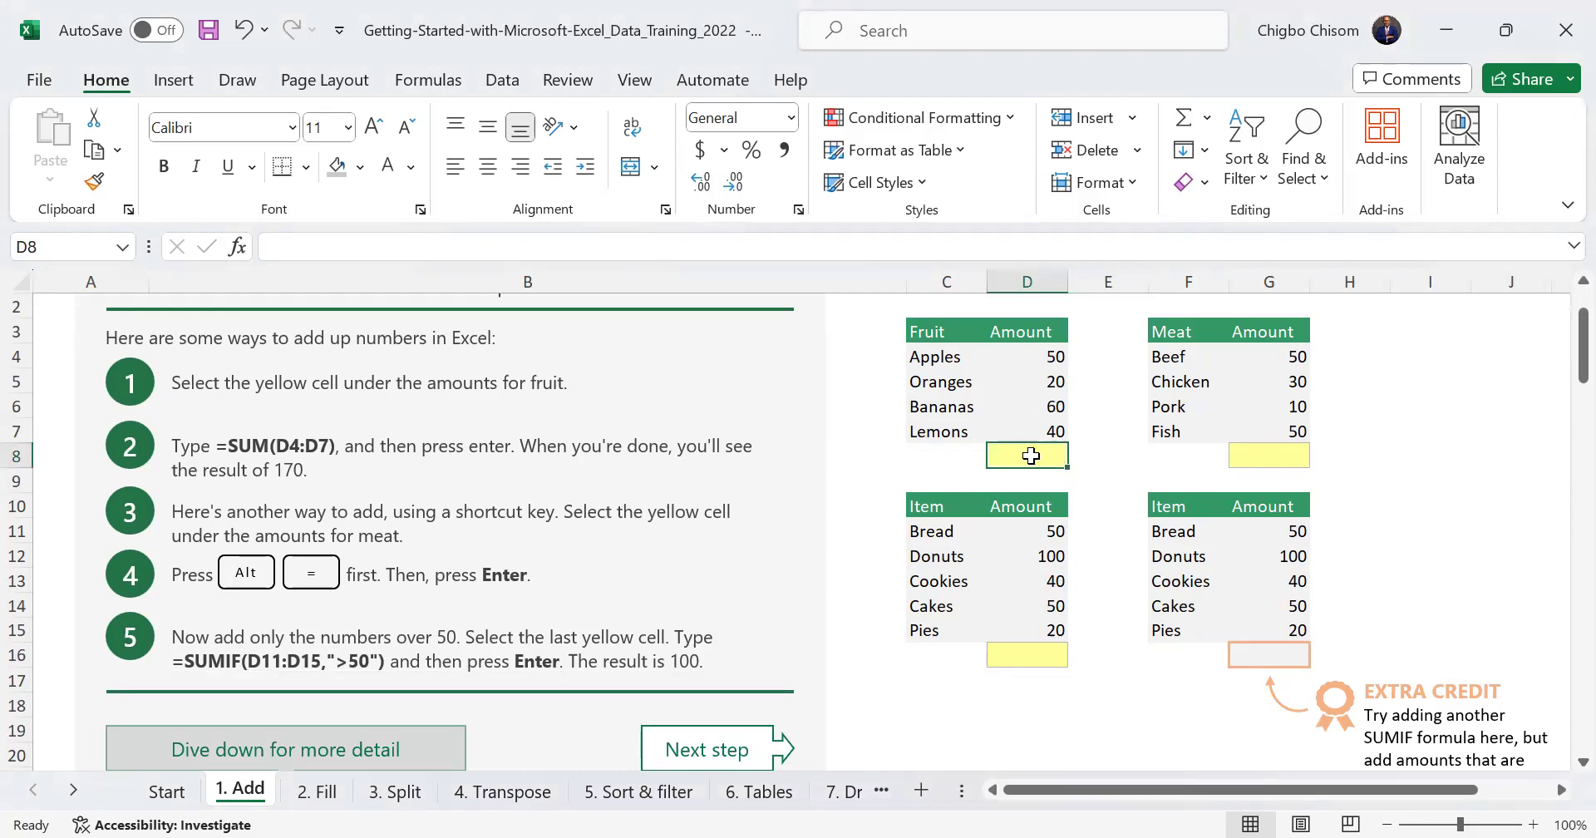
text(=)
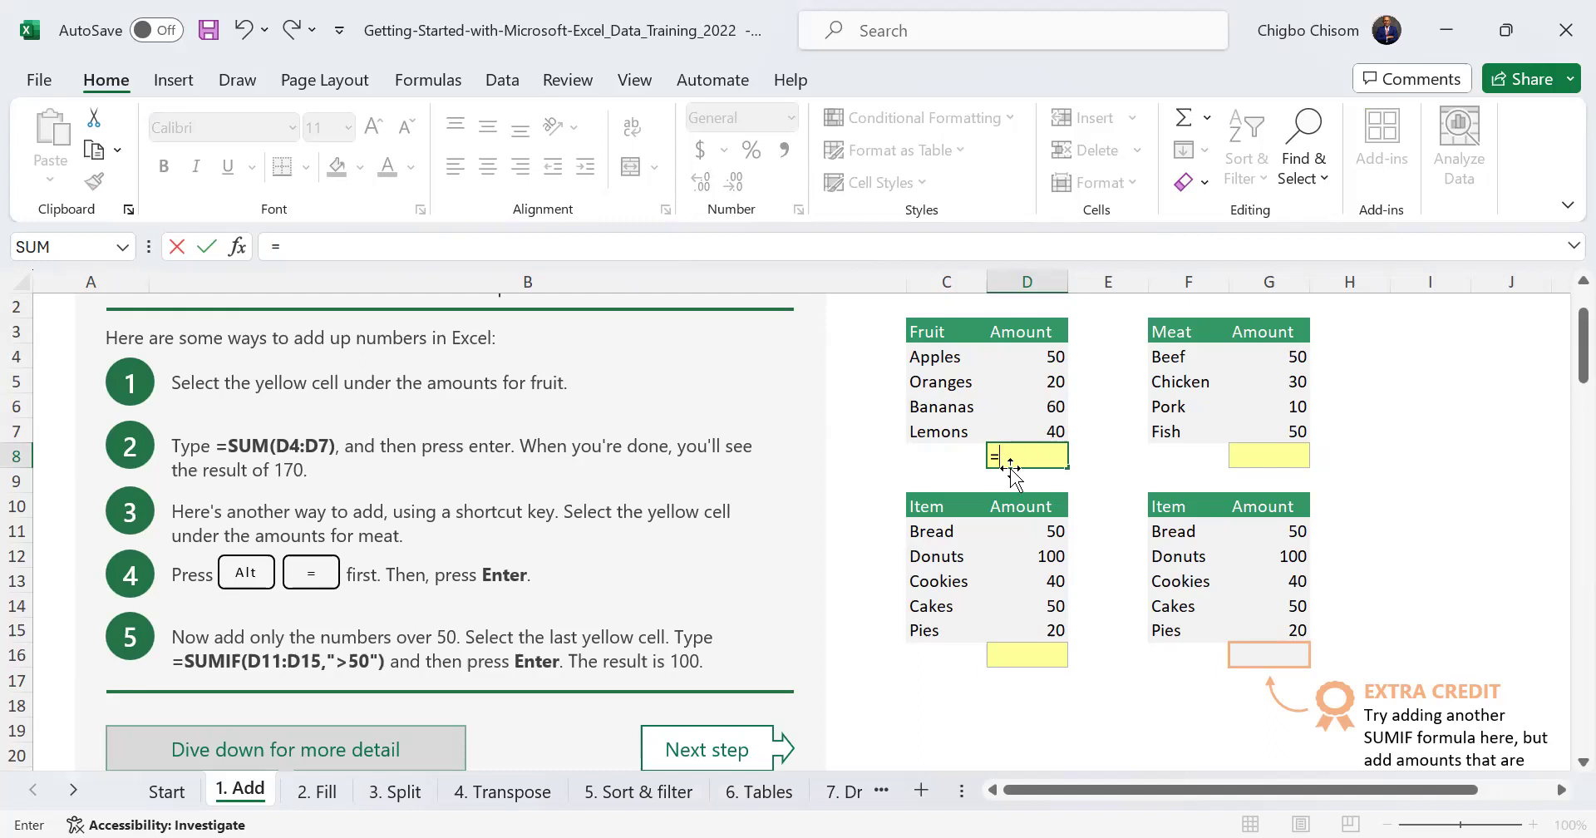
text(sum)
key(Tab)
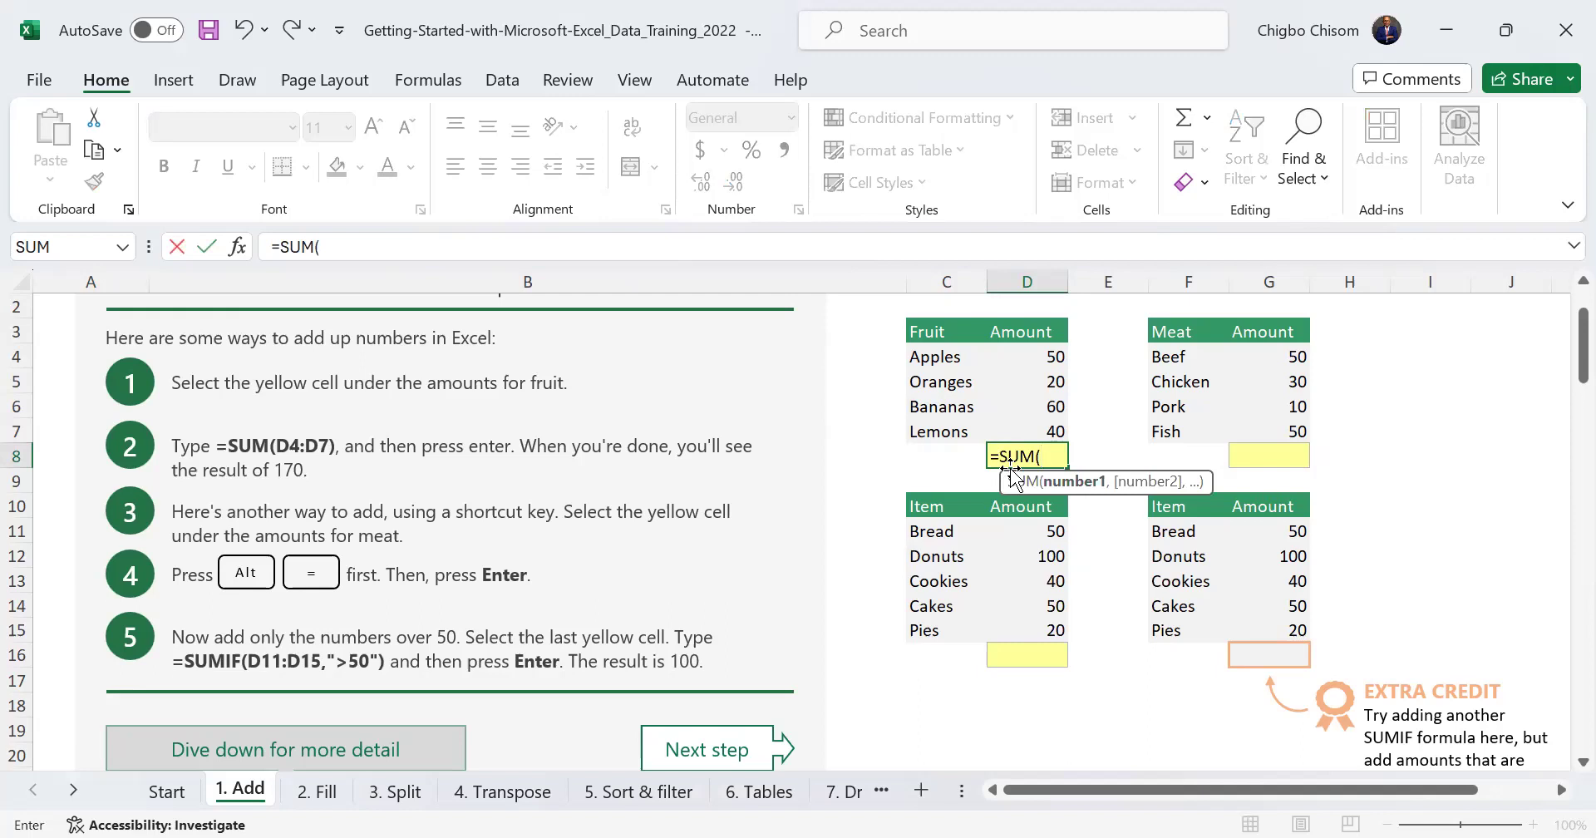
text(d4:)
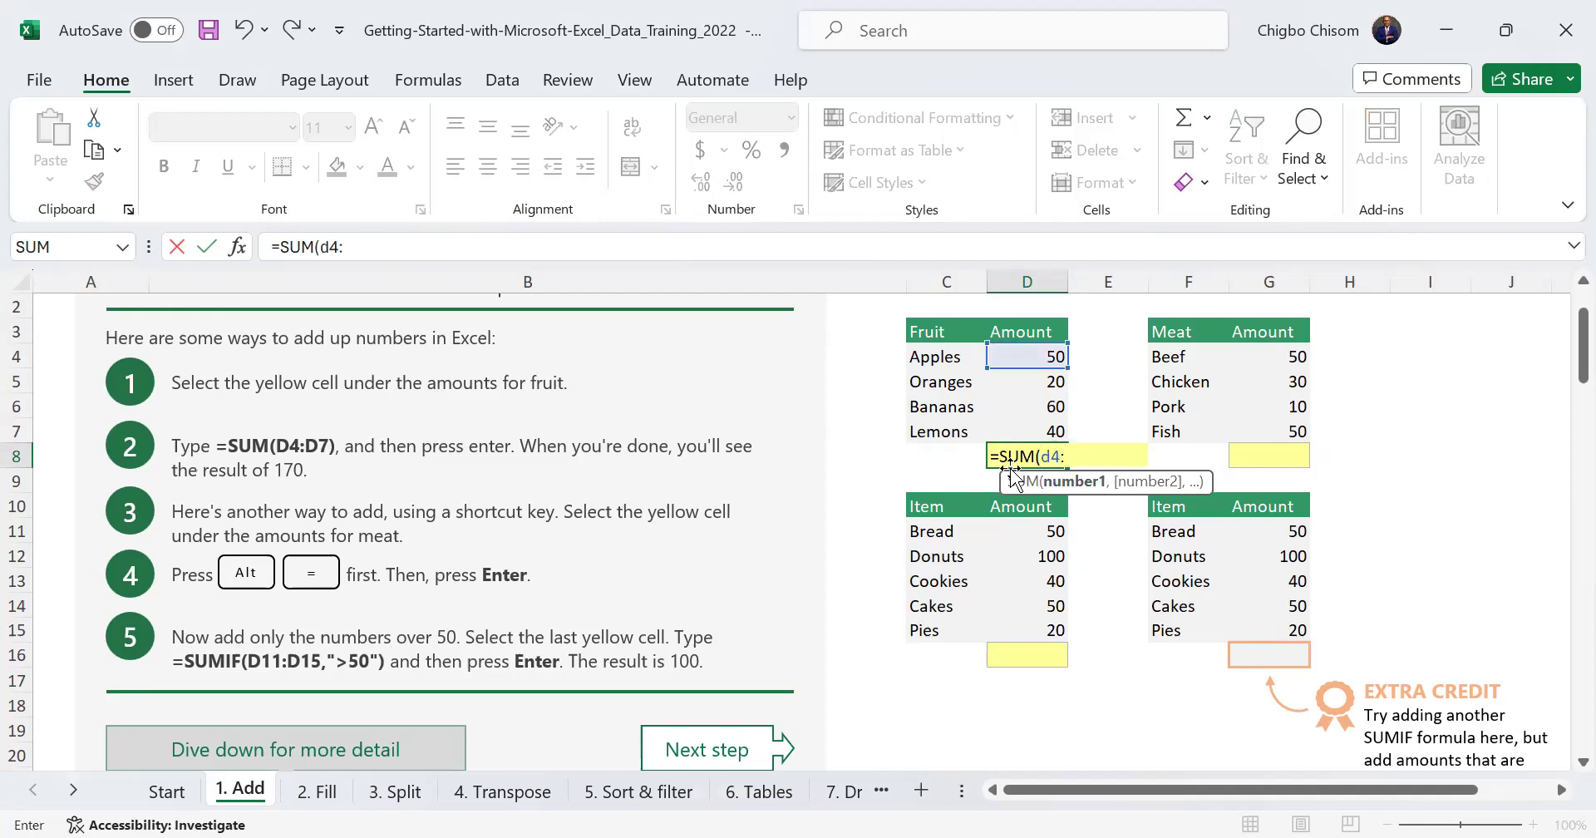
text(d7)
key(Return)
click(1030, 457)
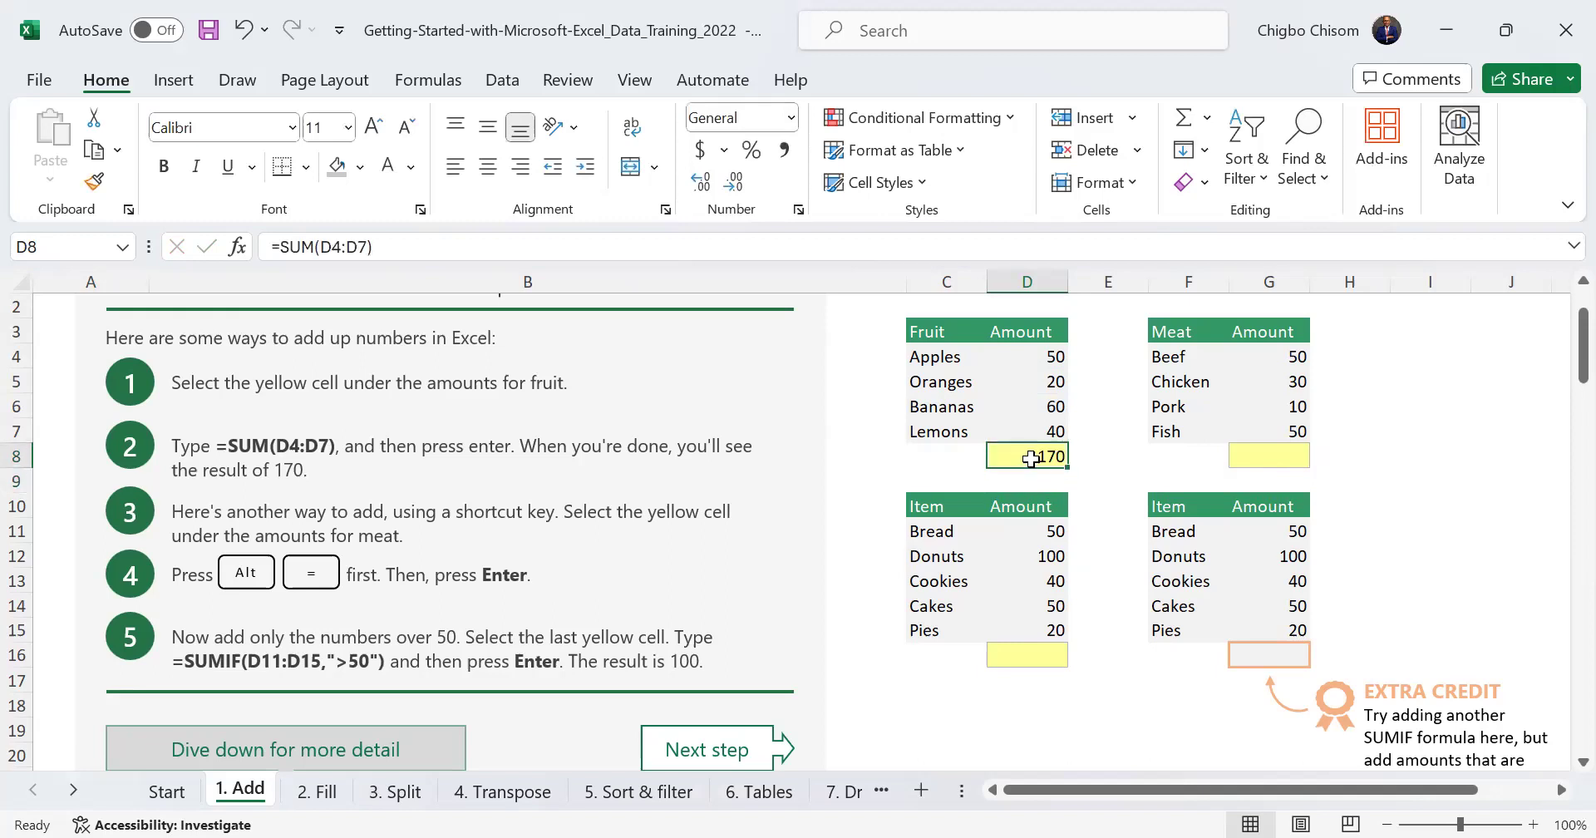
click(1273, 452)
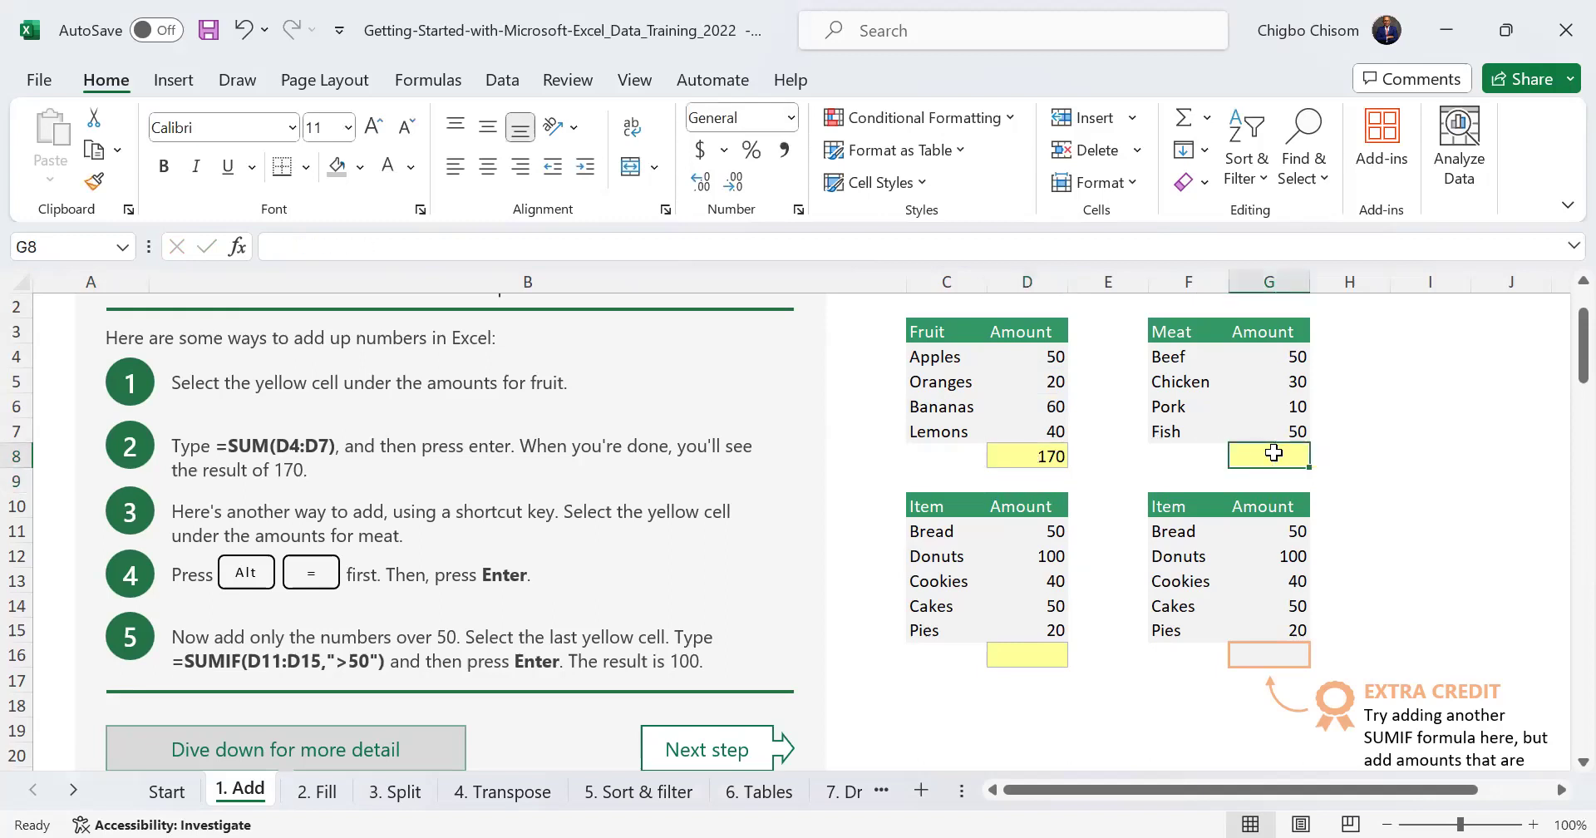
Total the meat amounts G4:G7 with a typed SUM formula in G8, then delete it
text(=)
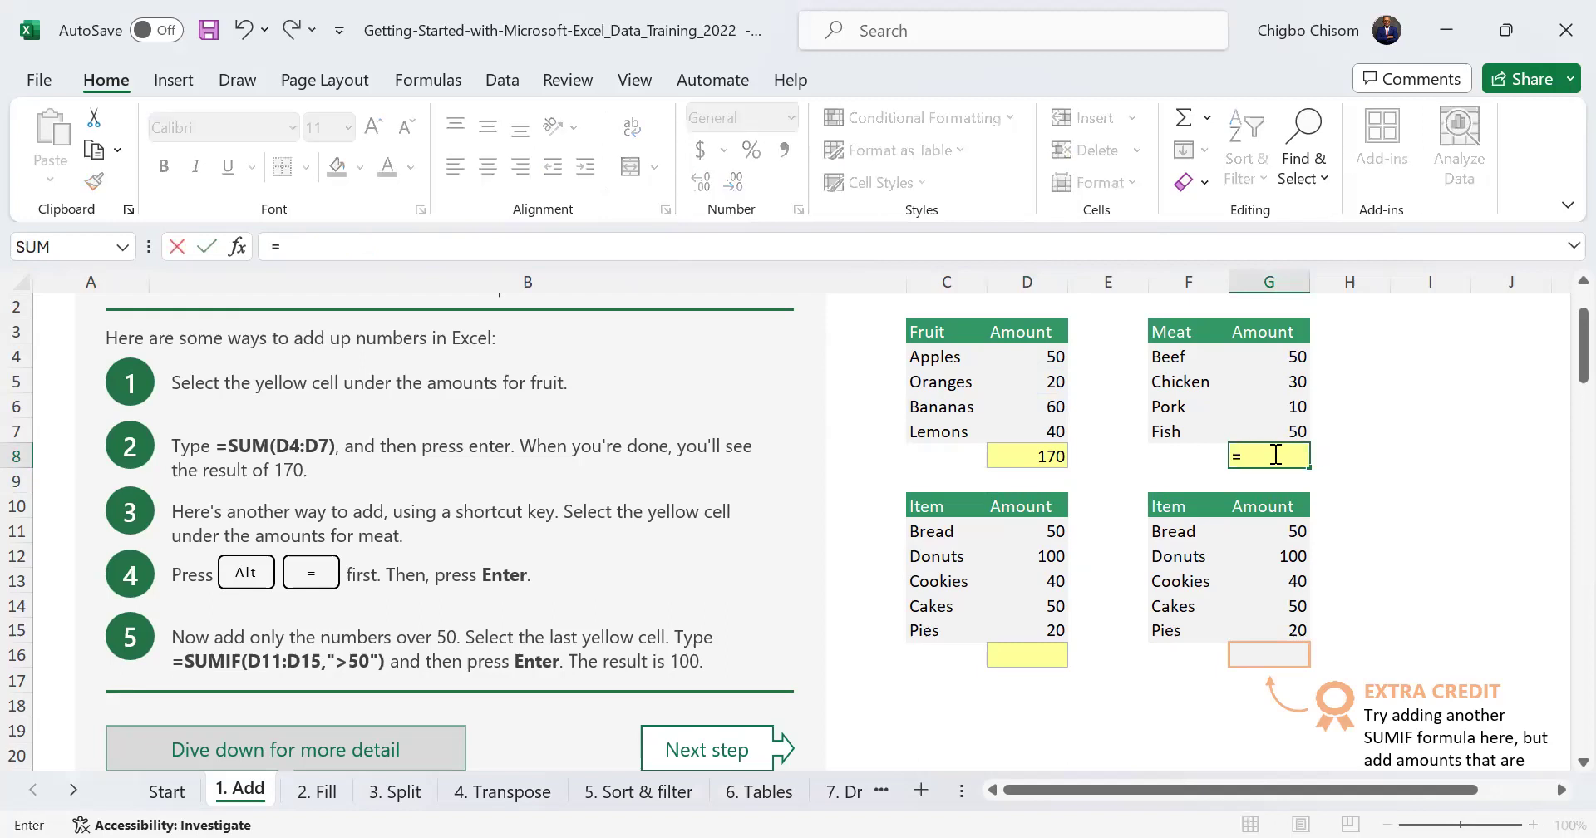
text(SUM()
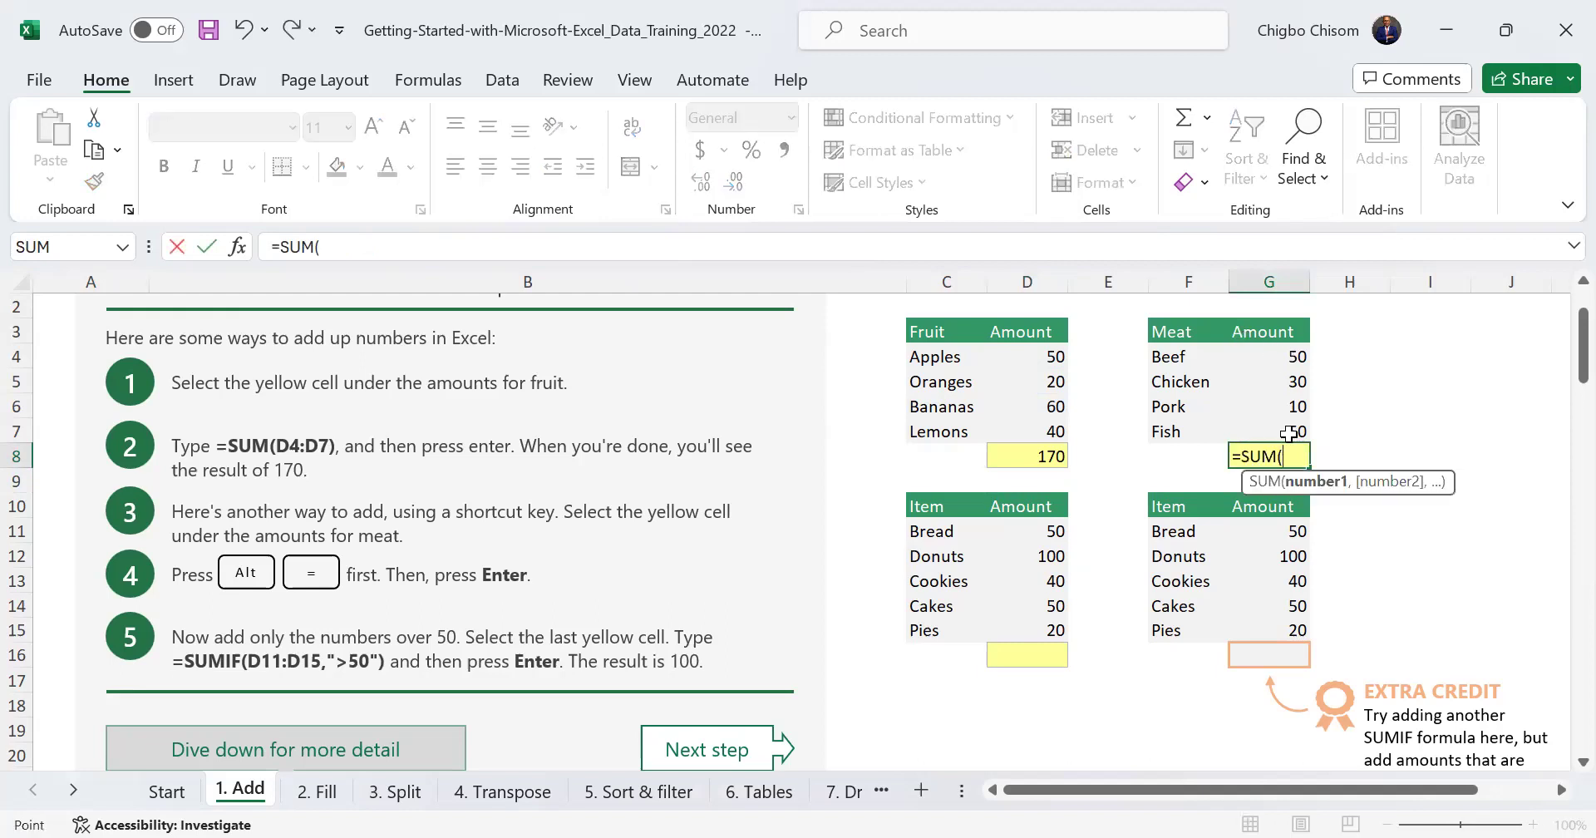
drag(1287, 433, 1287, 356)
key(Return)
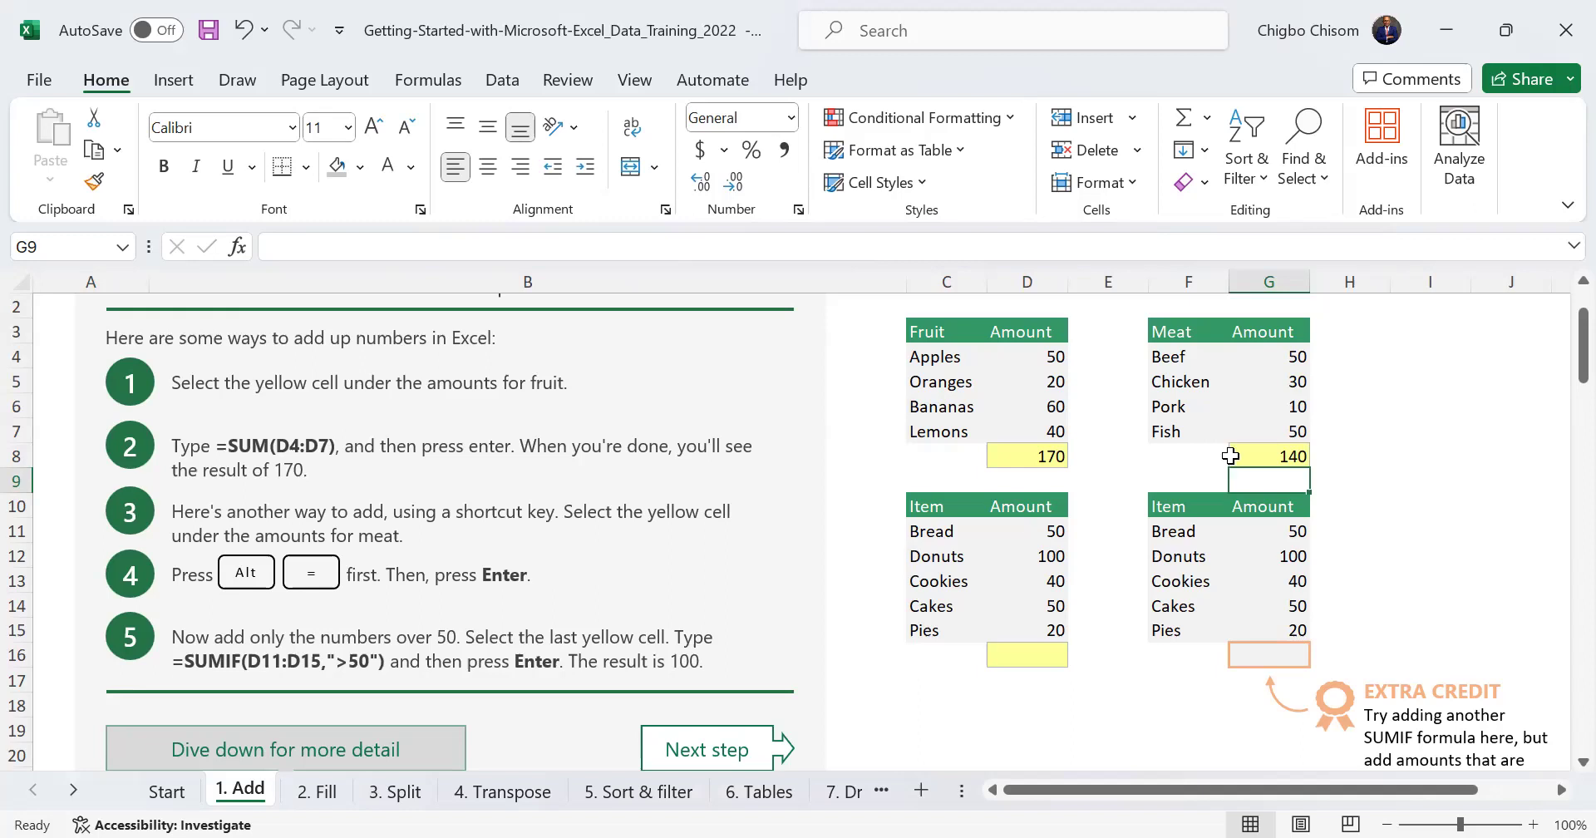
click(1278, 453)
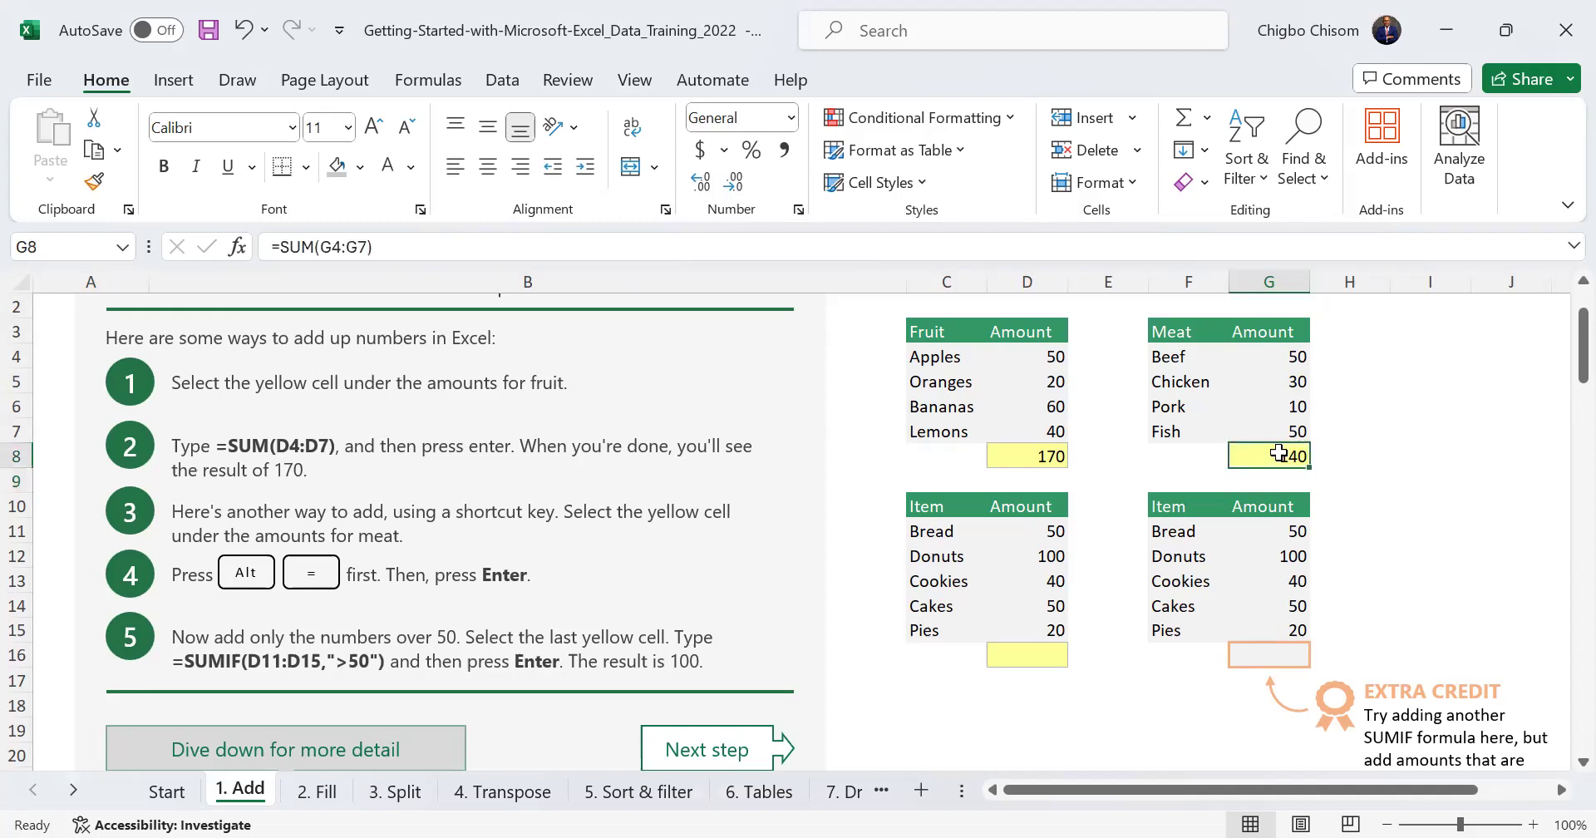
key(Delete)
Re-enter the meat total with AutoSum (Alt+=), clear it, and try an incomplete formula
double_click(1278, 452)
key(alt+equal)
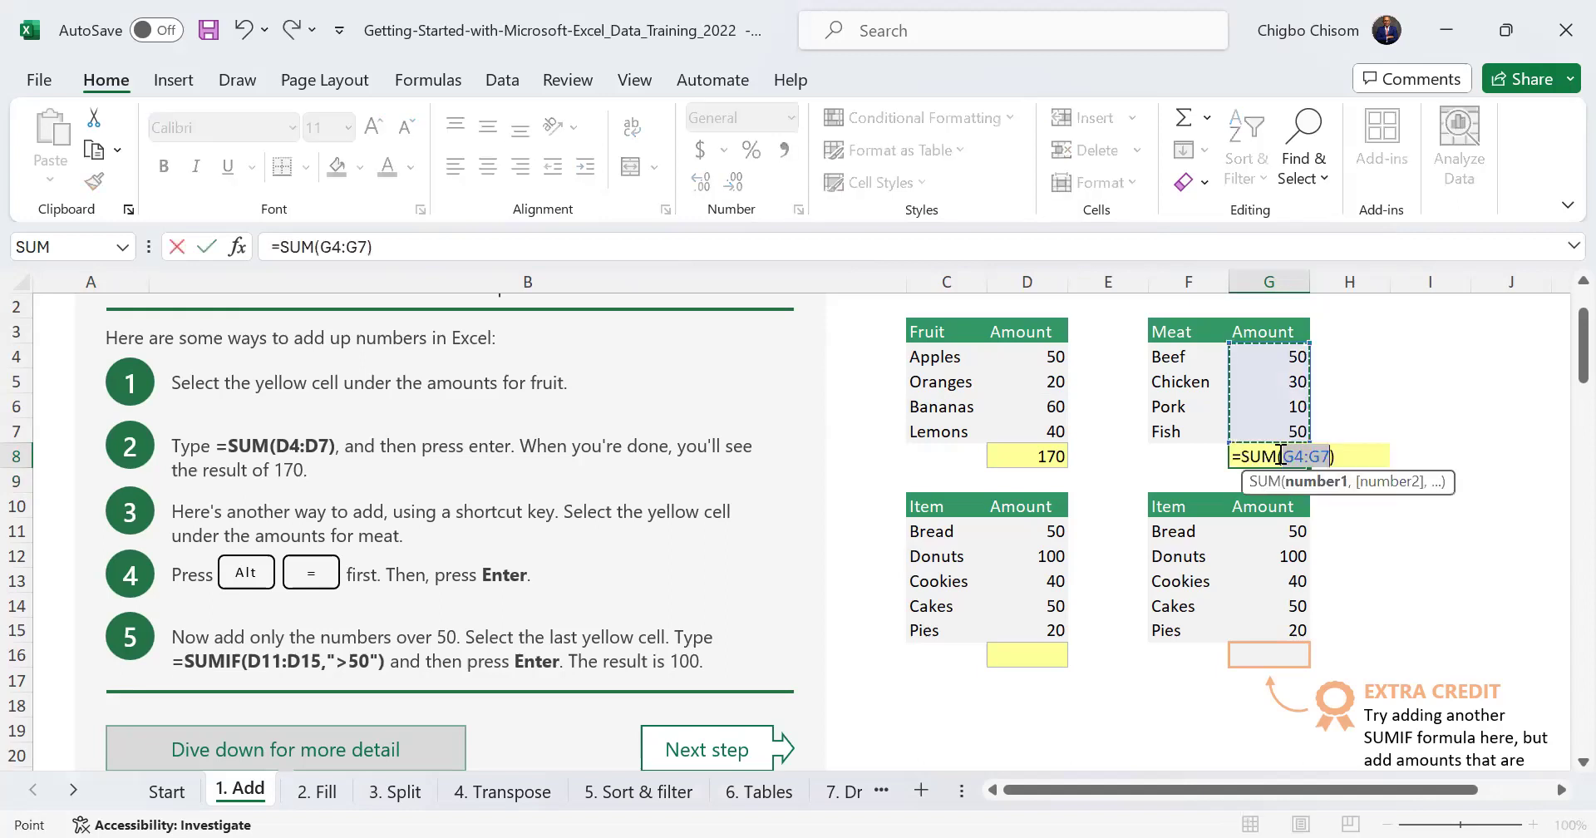
key(Return)
click(1279, 455)
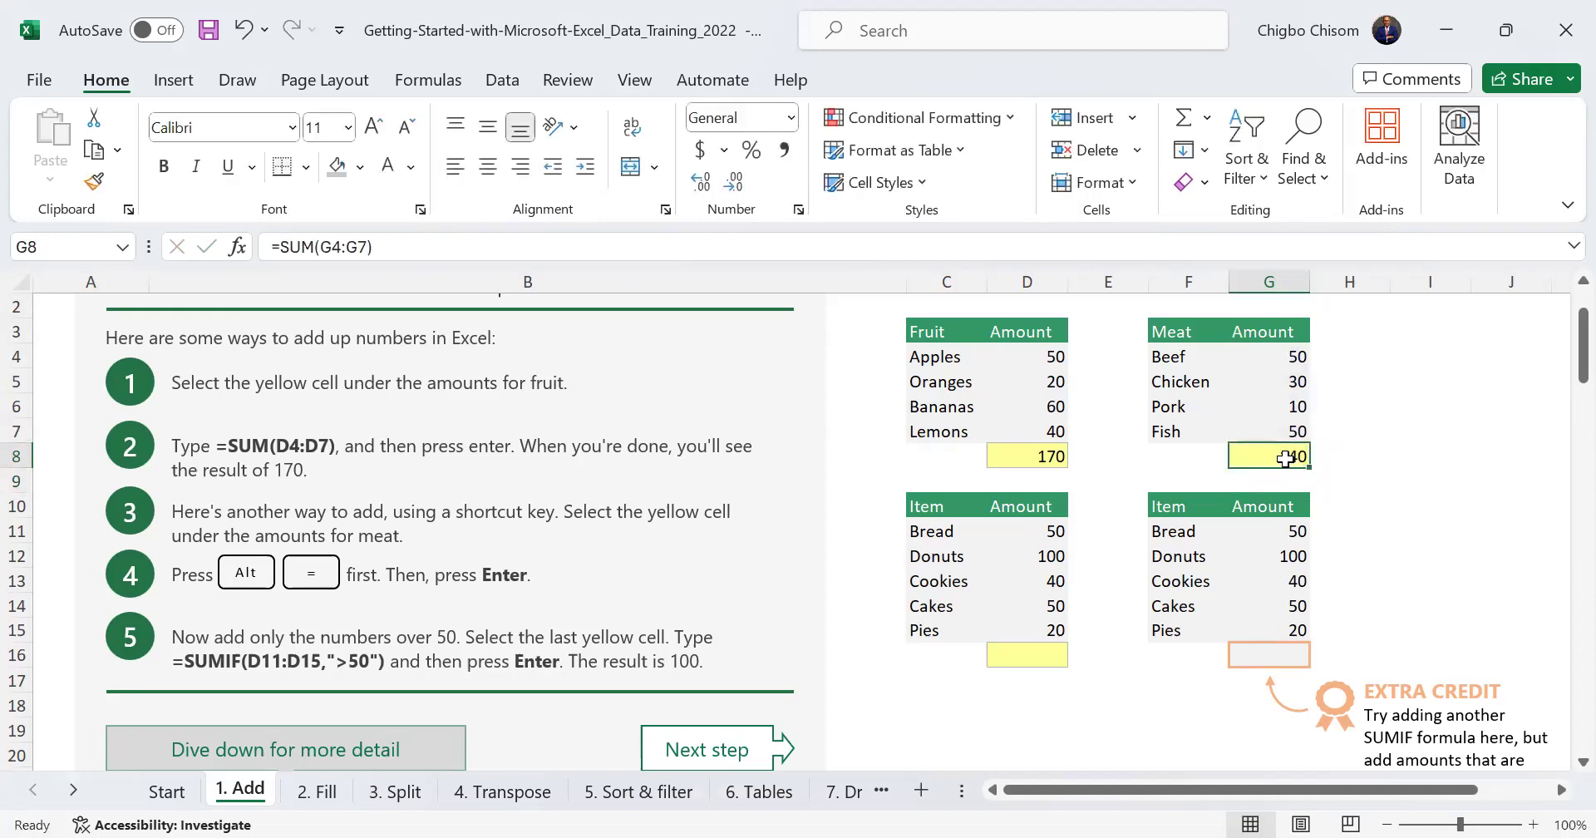
key(Delete)
key(alt+equal)
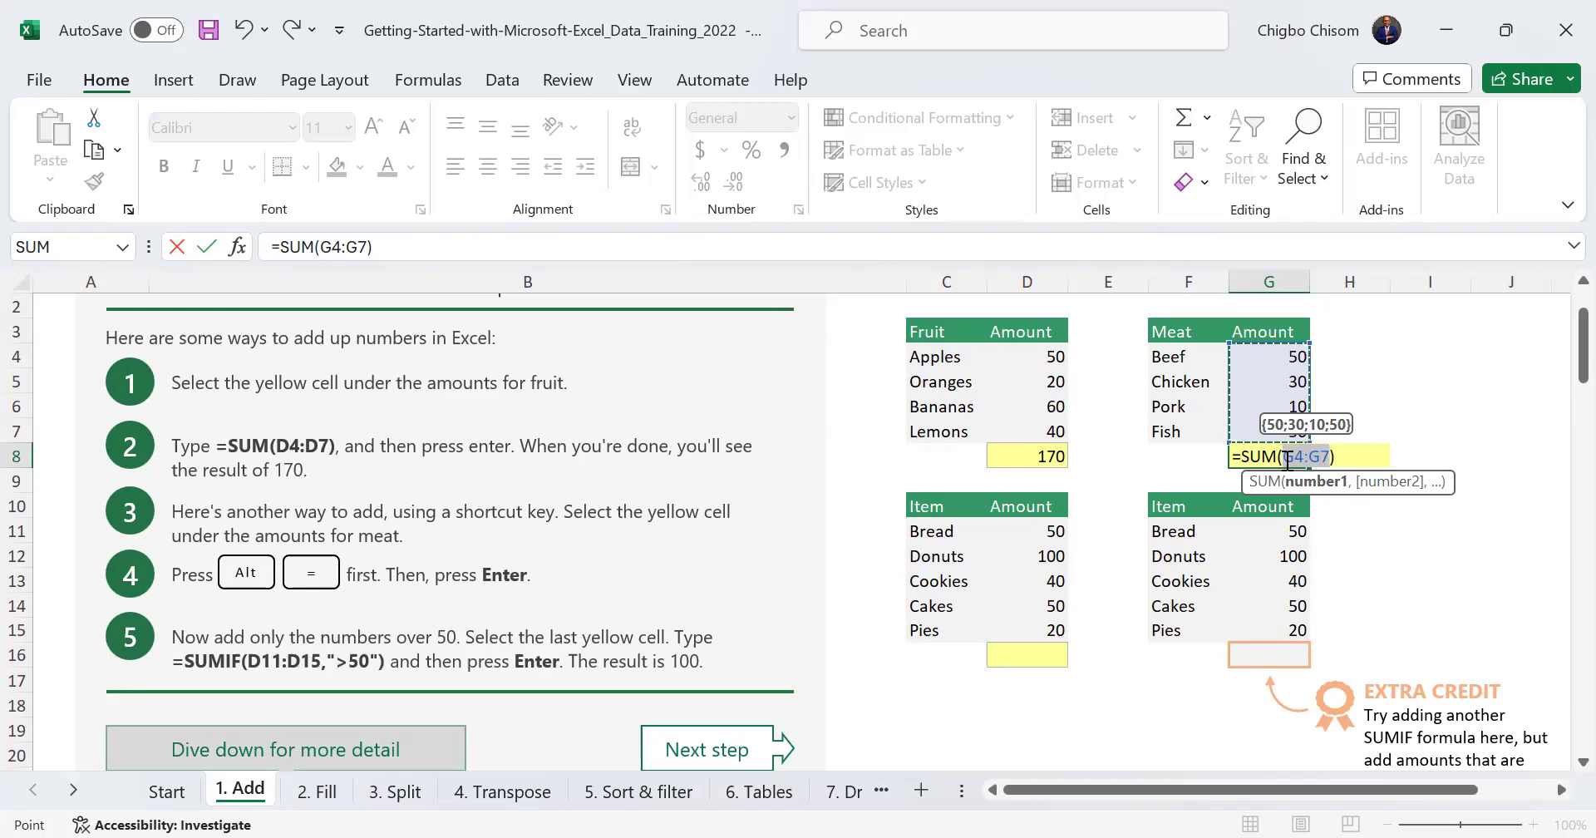
key(BackSpace)
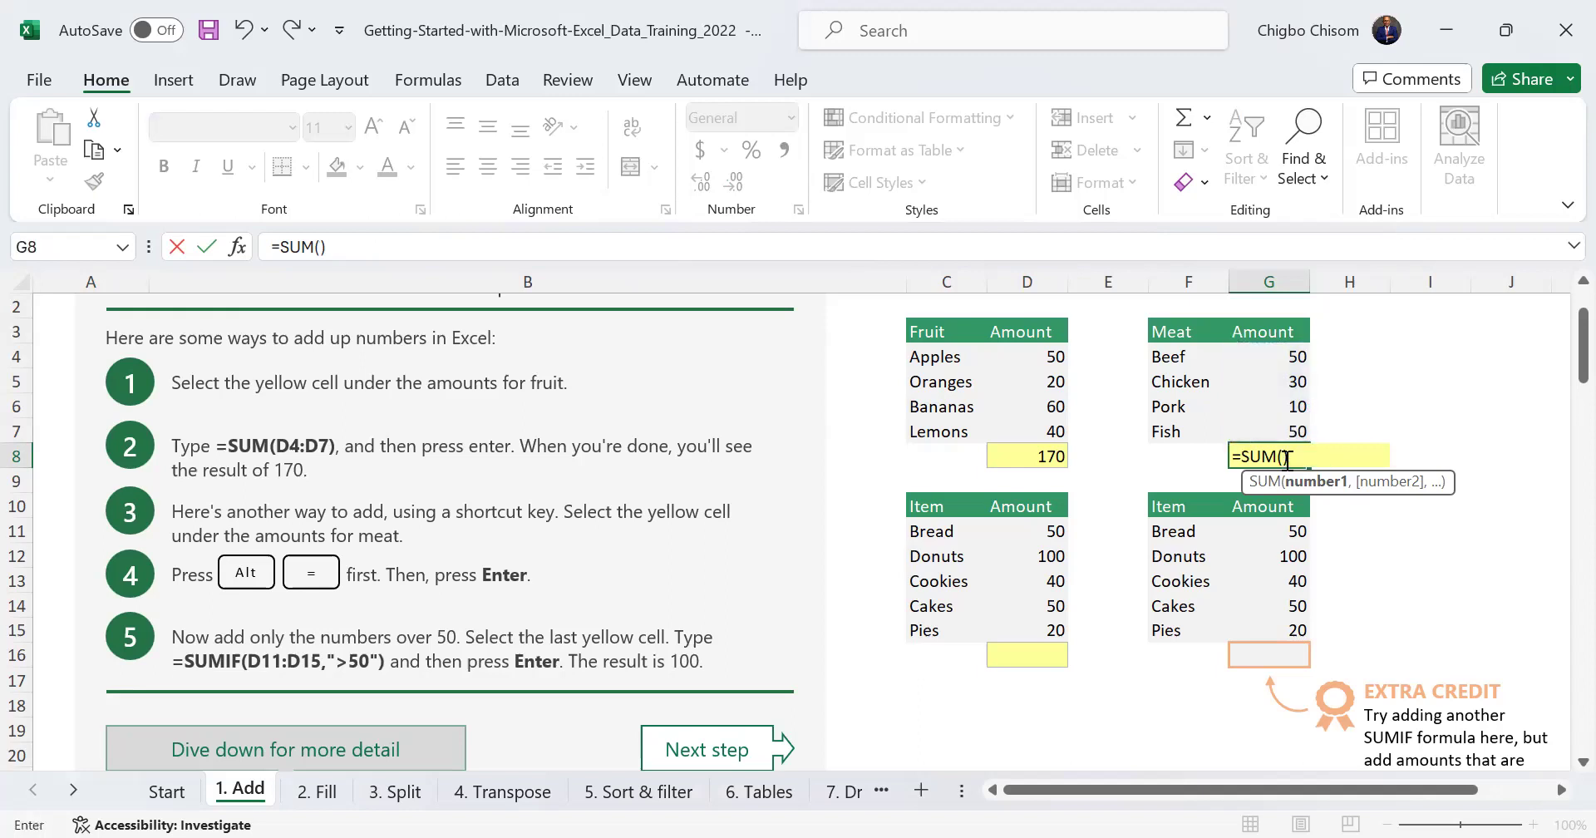
key(BackSpace)
key(BackSpace)
key(BackSpace)
key(Return)
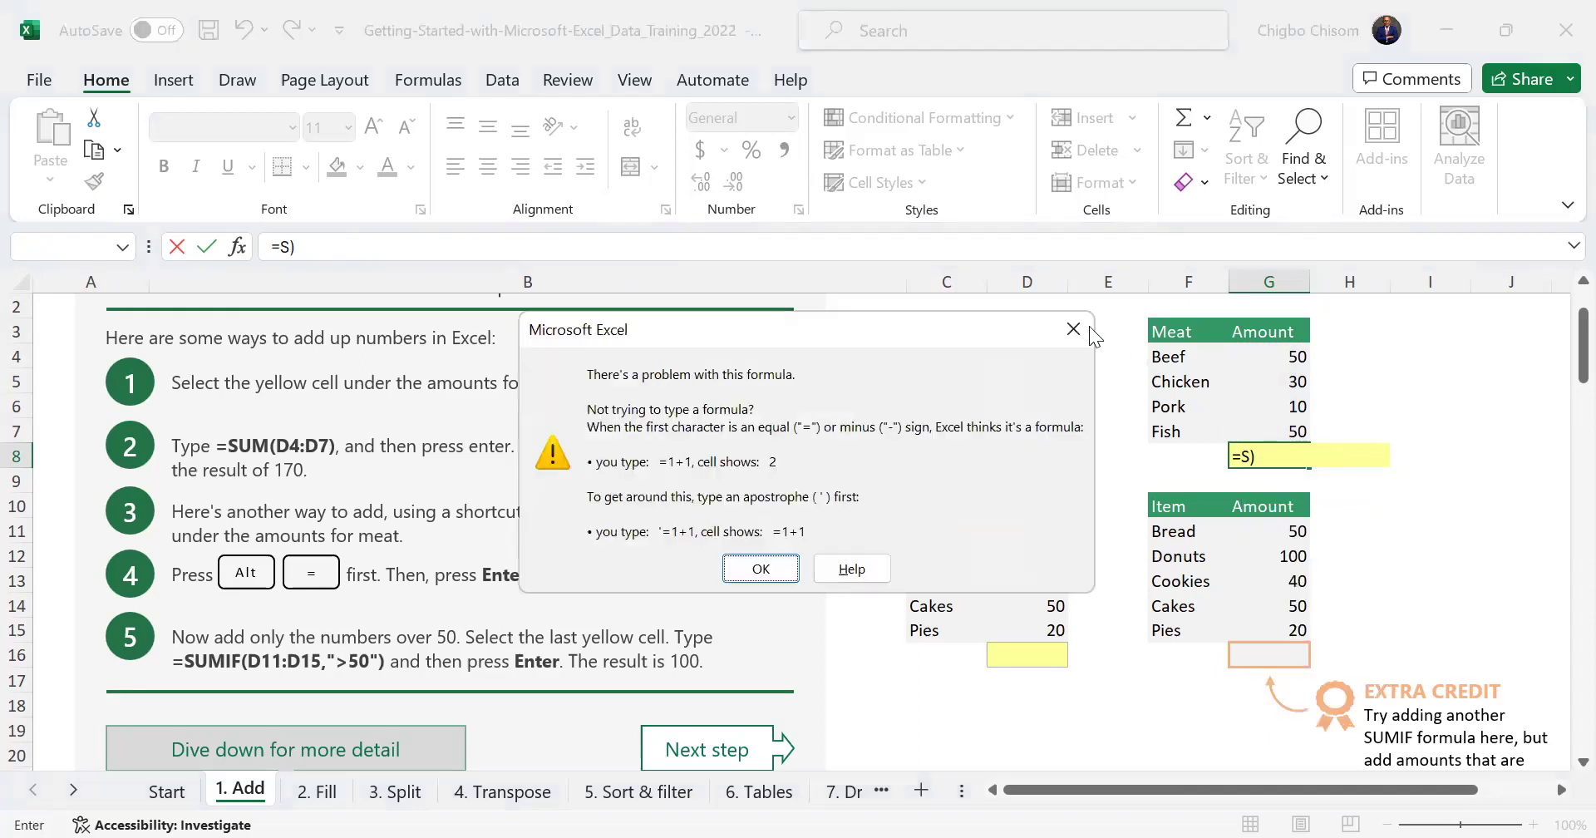
Dismiss the formula error, leave G8 empty, then insert an AutoSum of the meat amounts
key(Return)
text(E3)
key(Delete)
key(BackSpace)
key(BackSpace)
key(BackSpace)
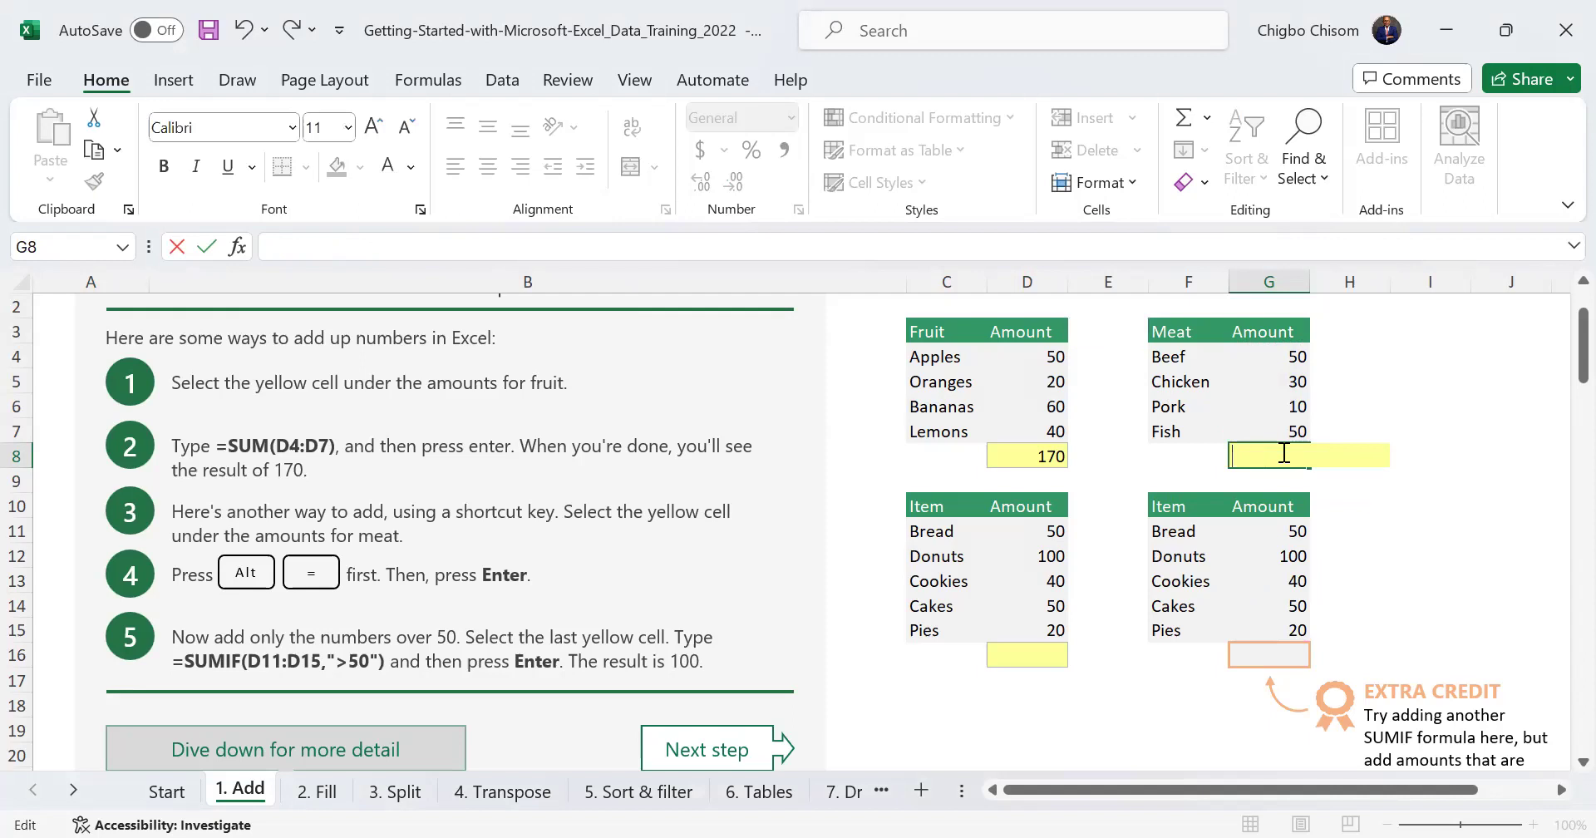
key(Escape)
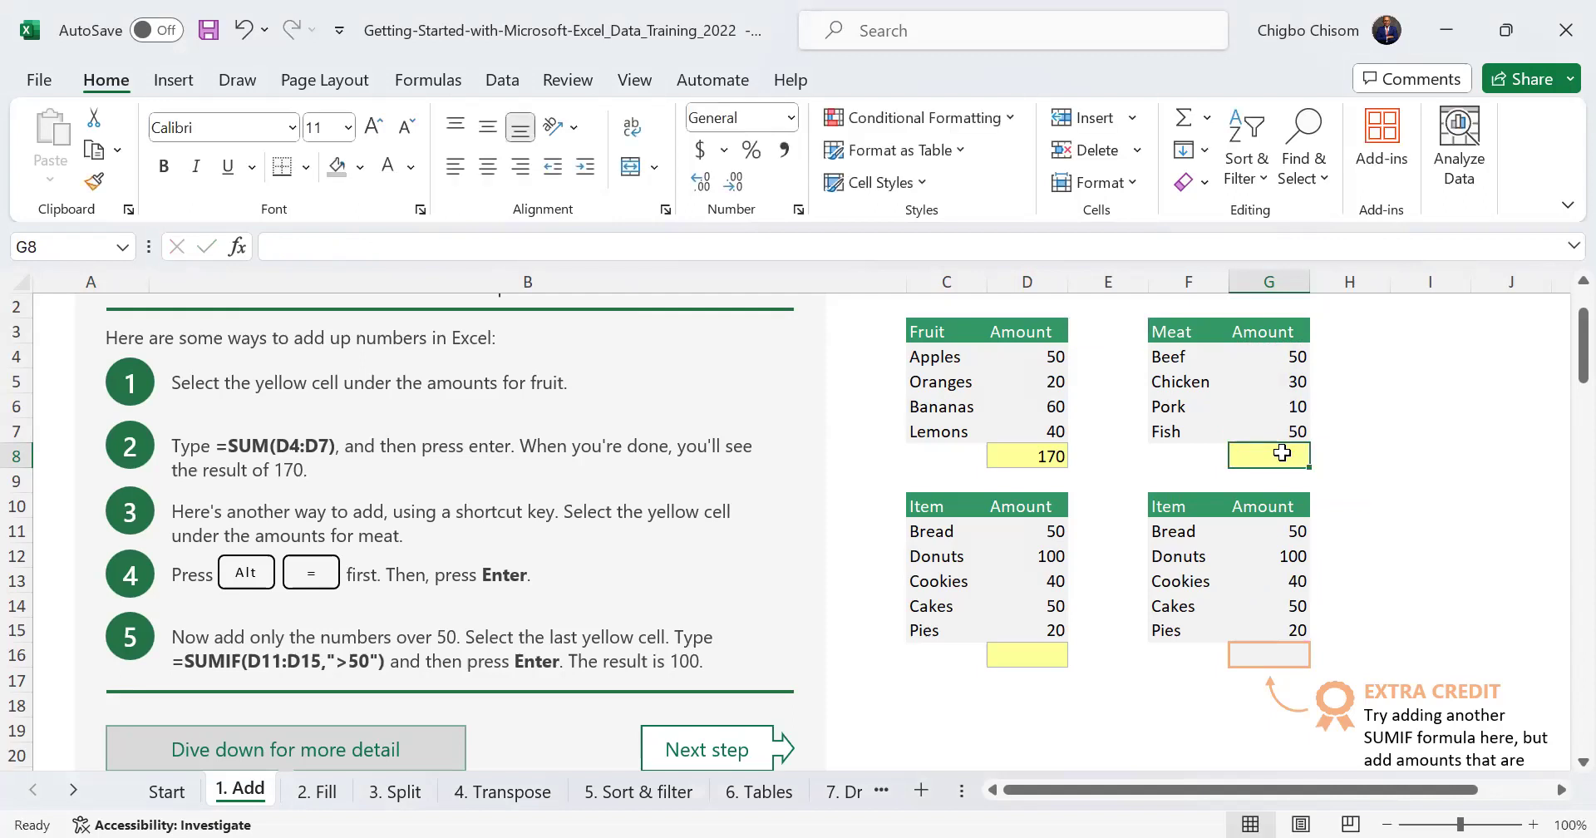
key(alt)
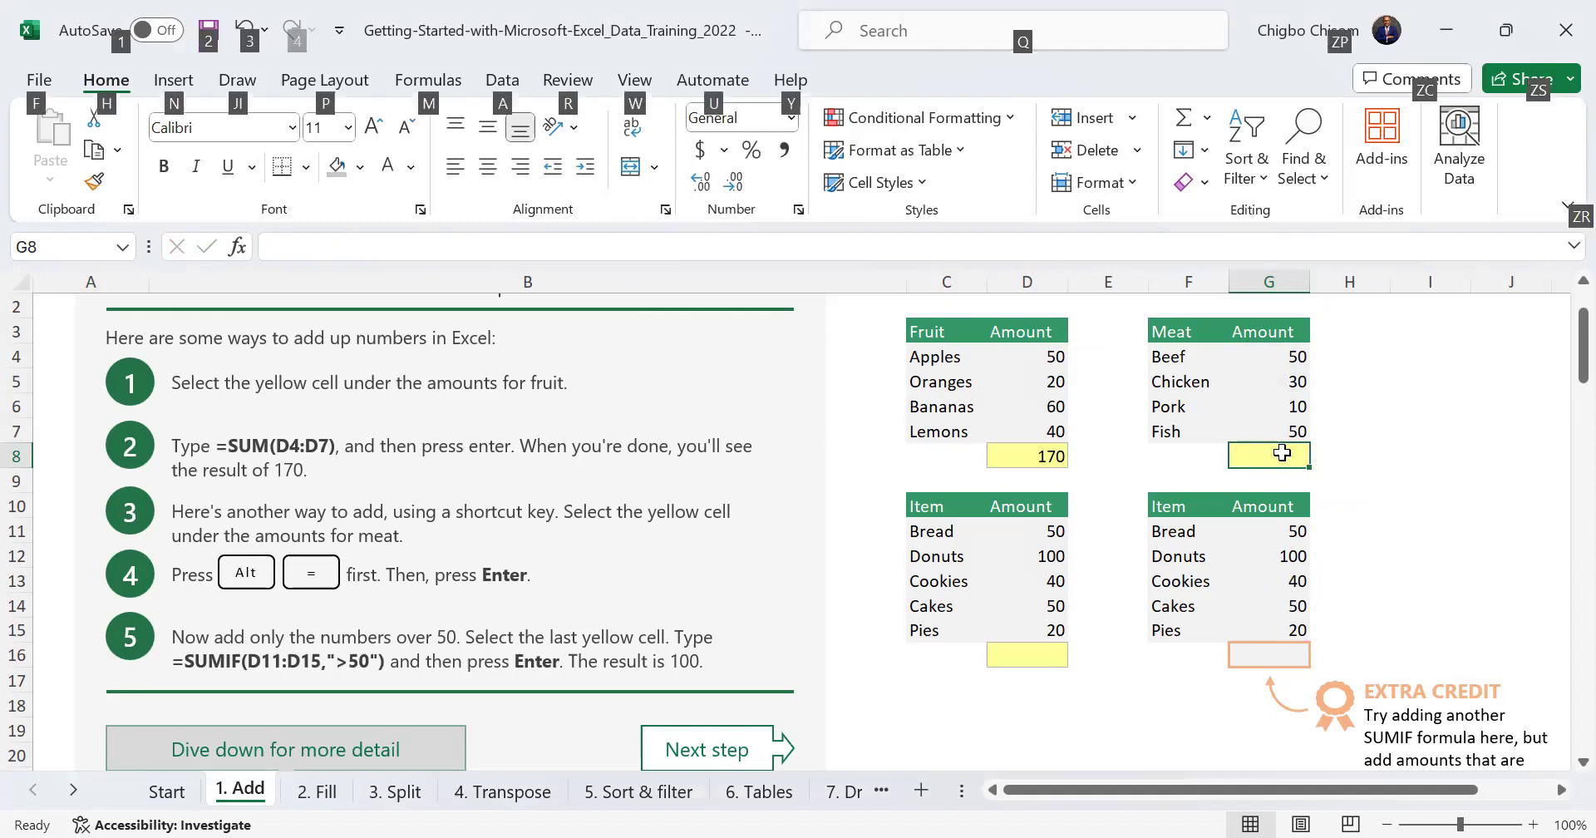
key(alt+=)
key(Return)
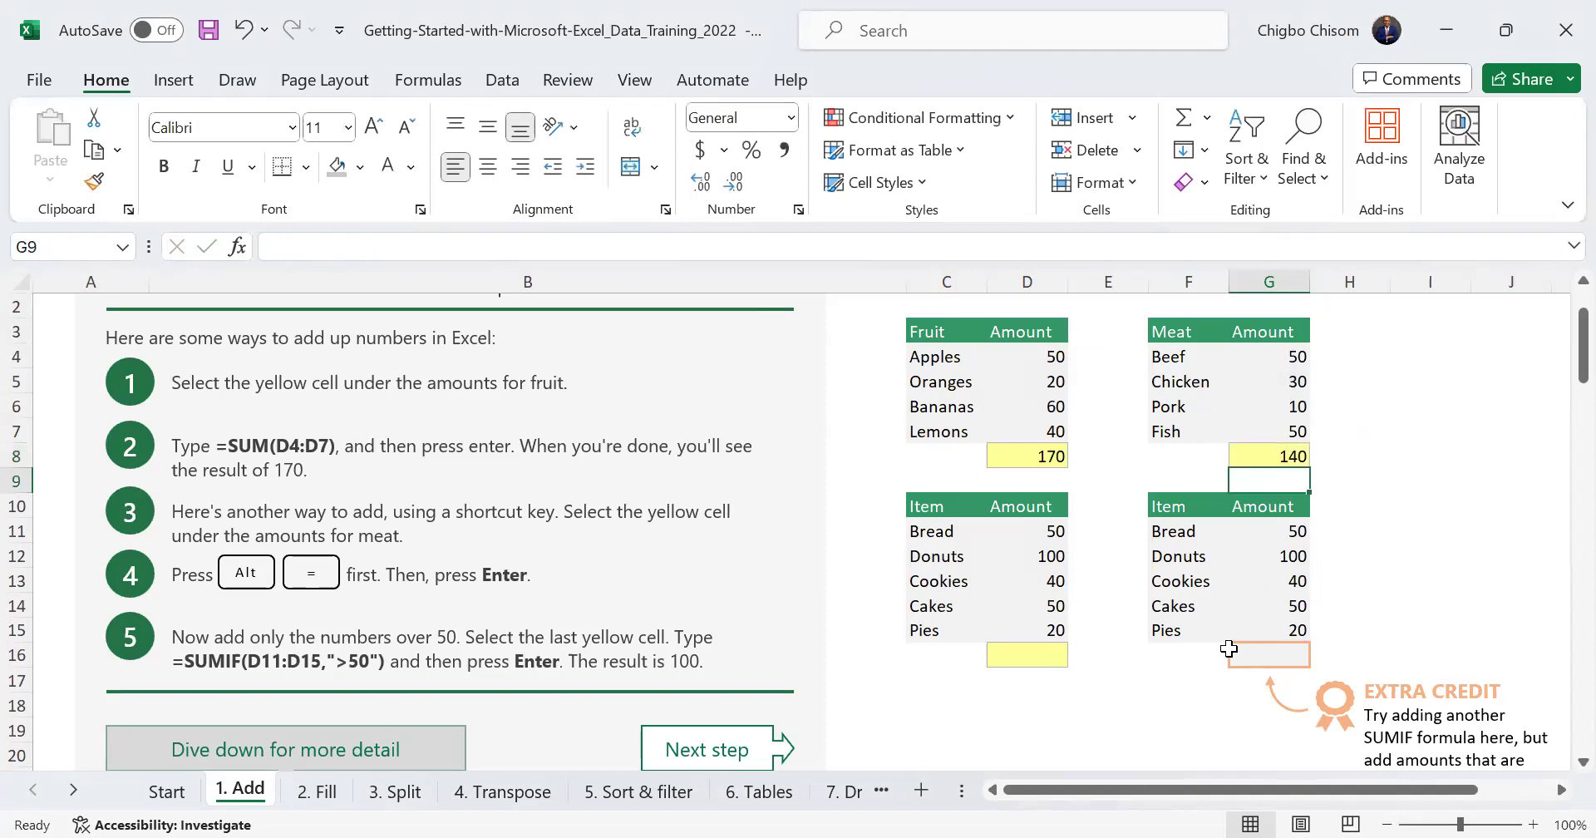
click(1026, 654)
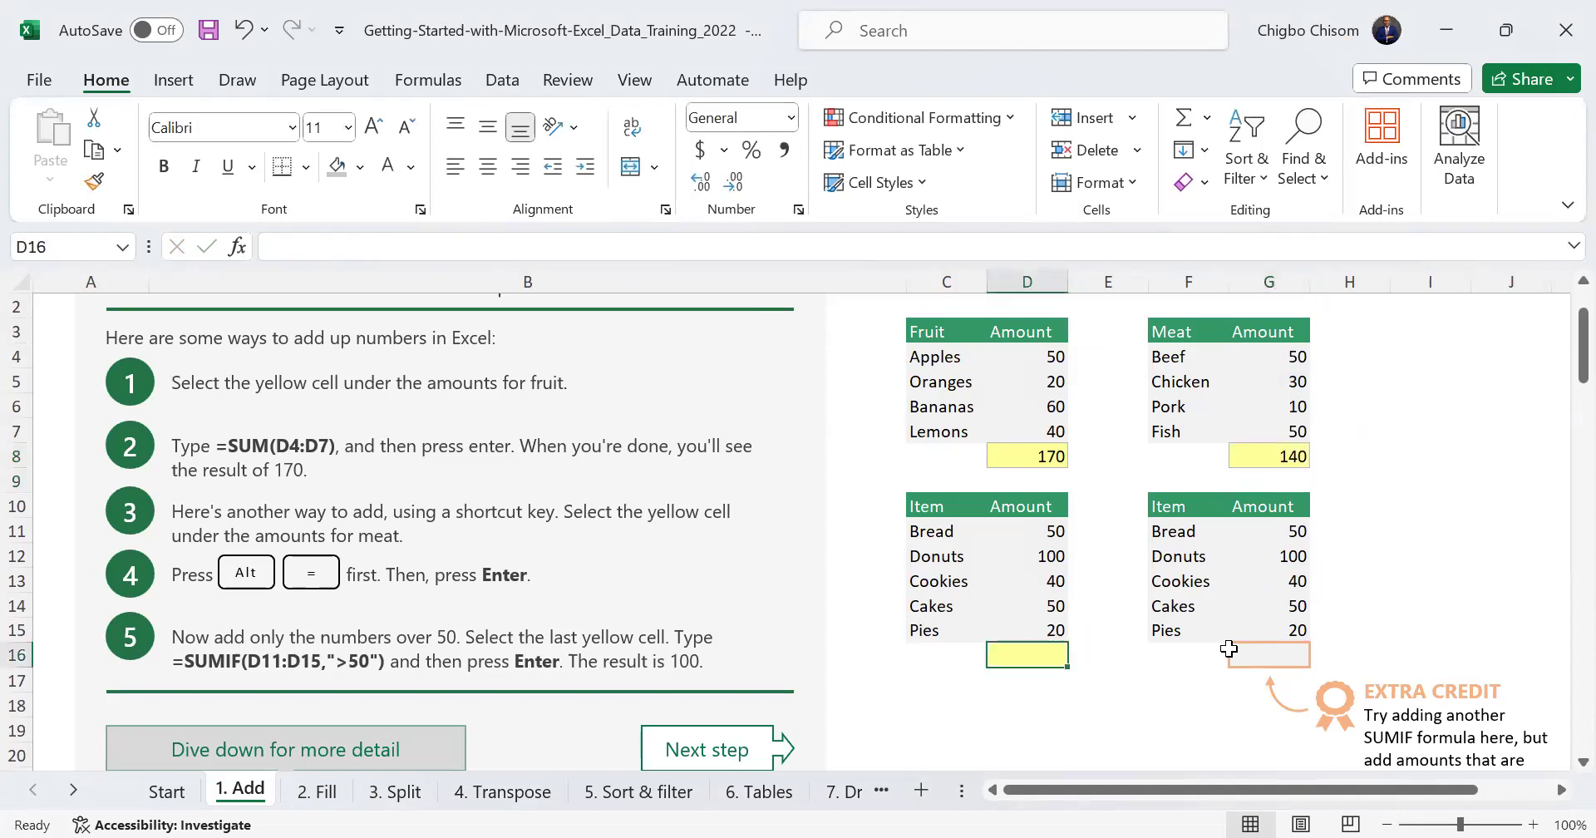
key(alt+=)
key(Return)
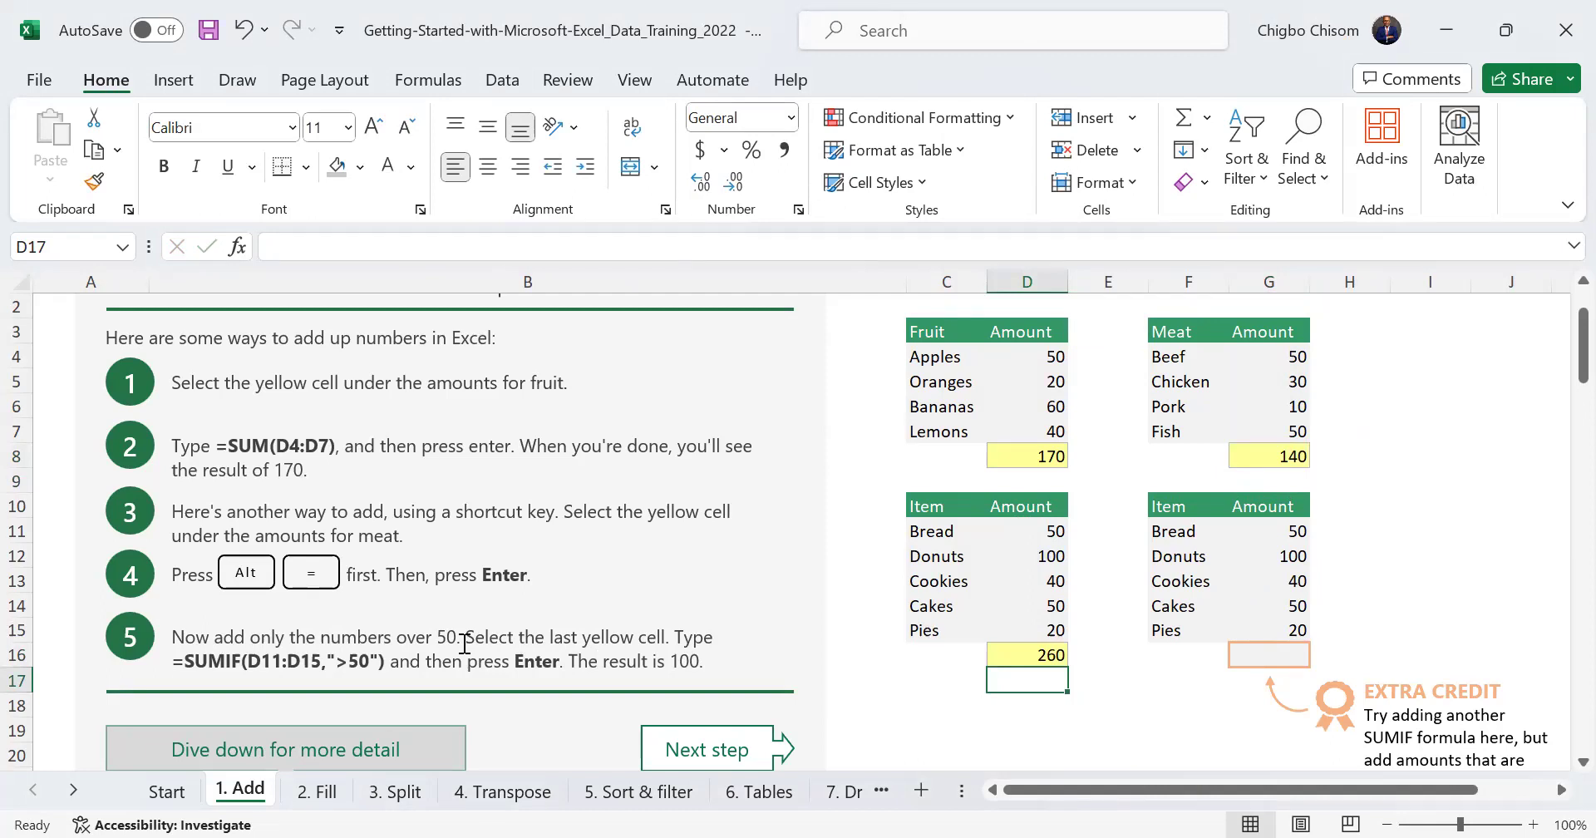
key(Up)
key(Delete)
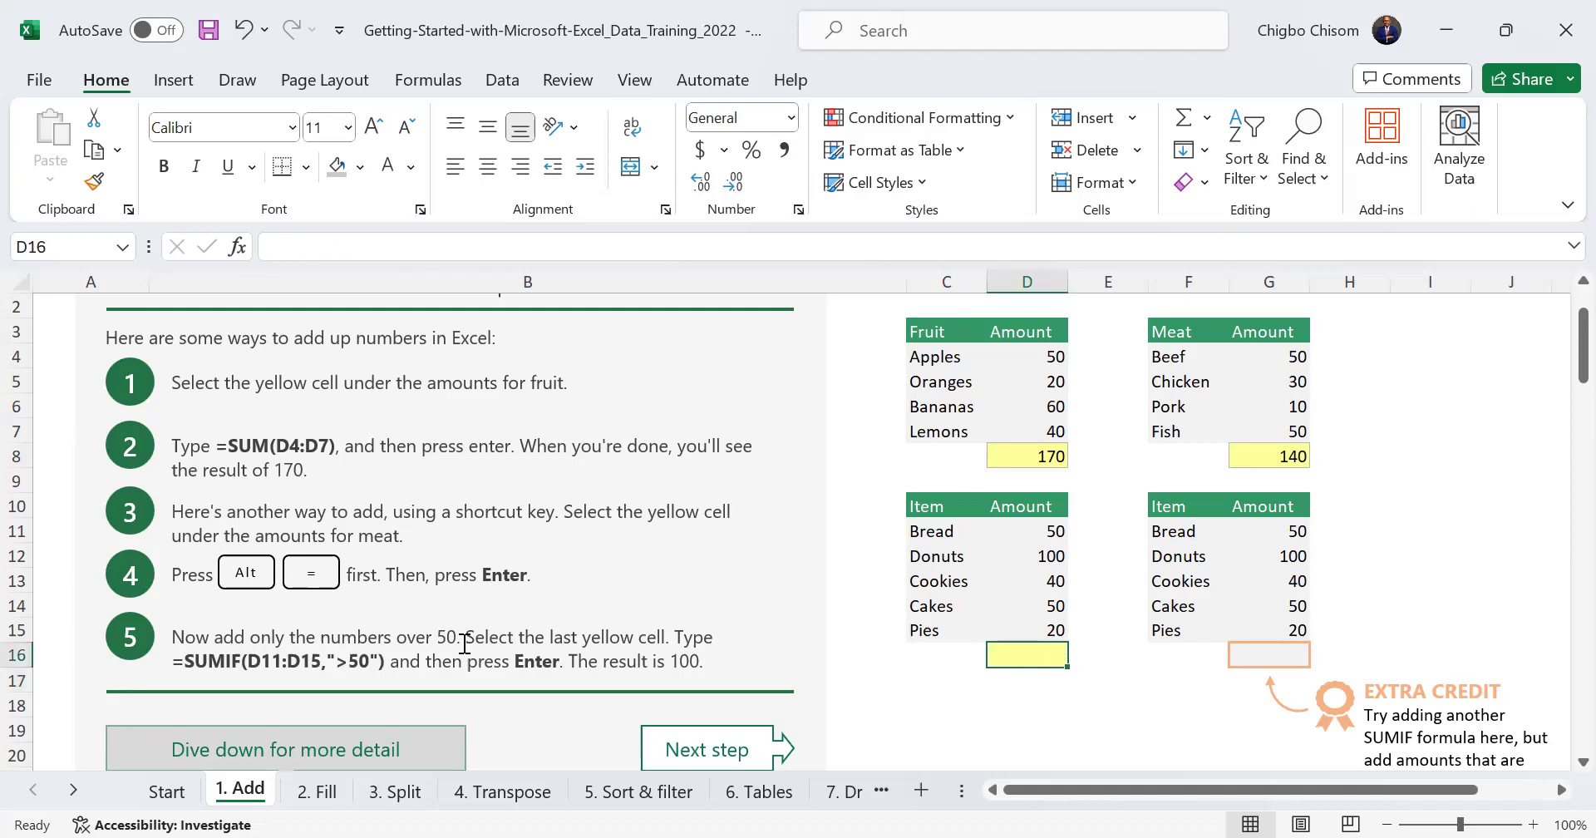
click(1045, 531)
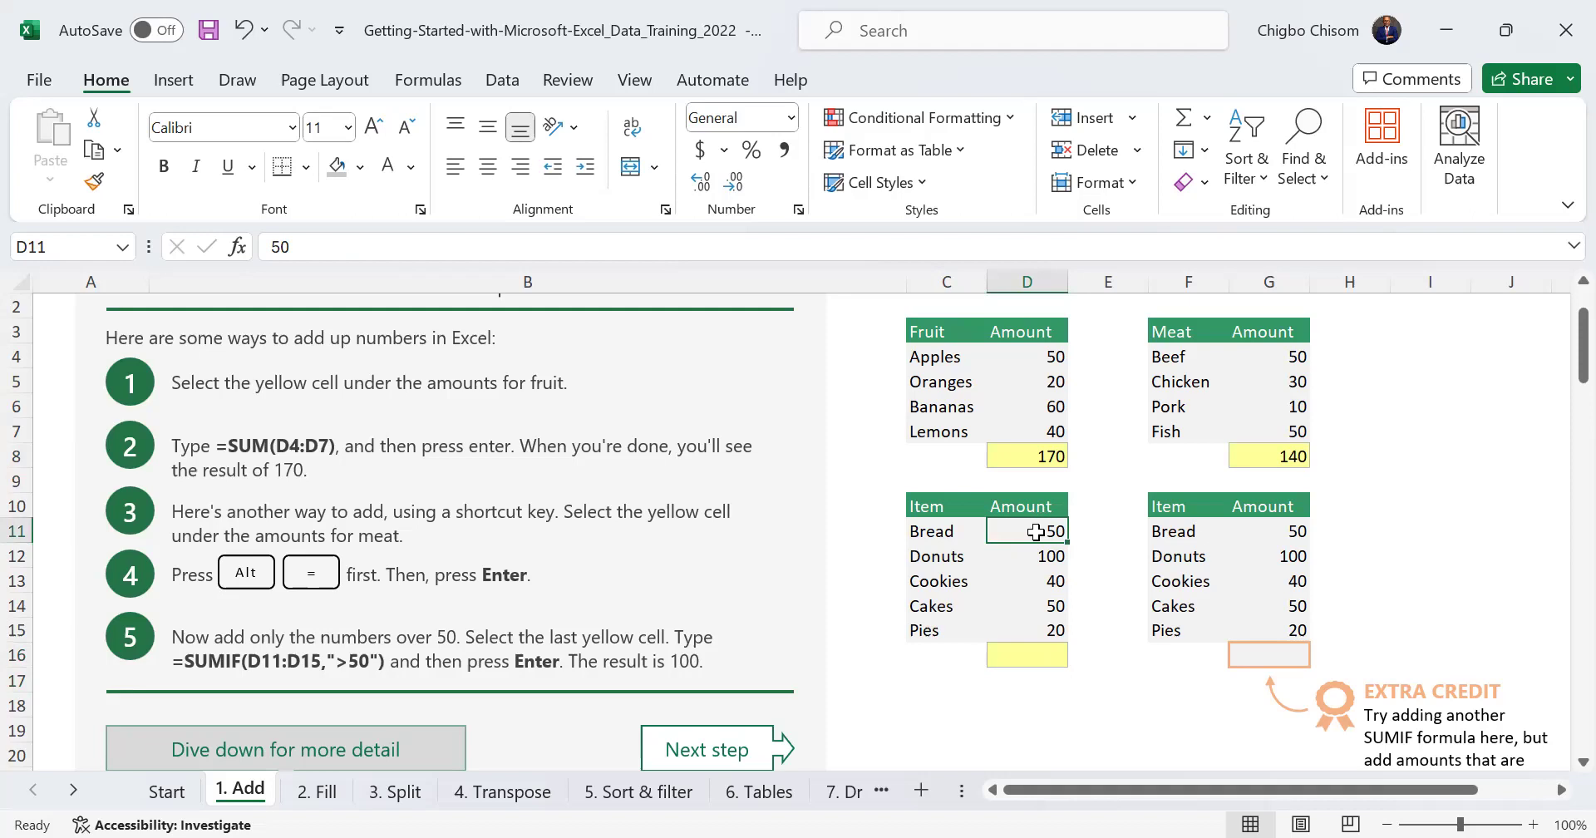
click(1033, 552)
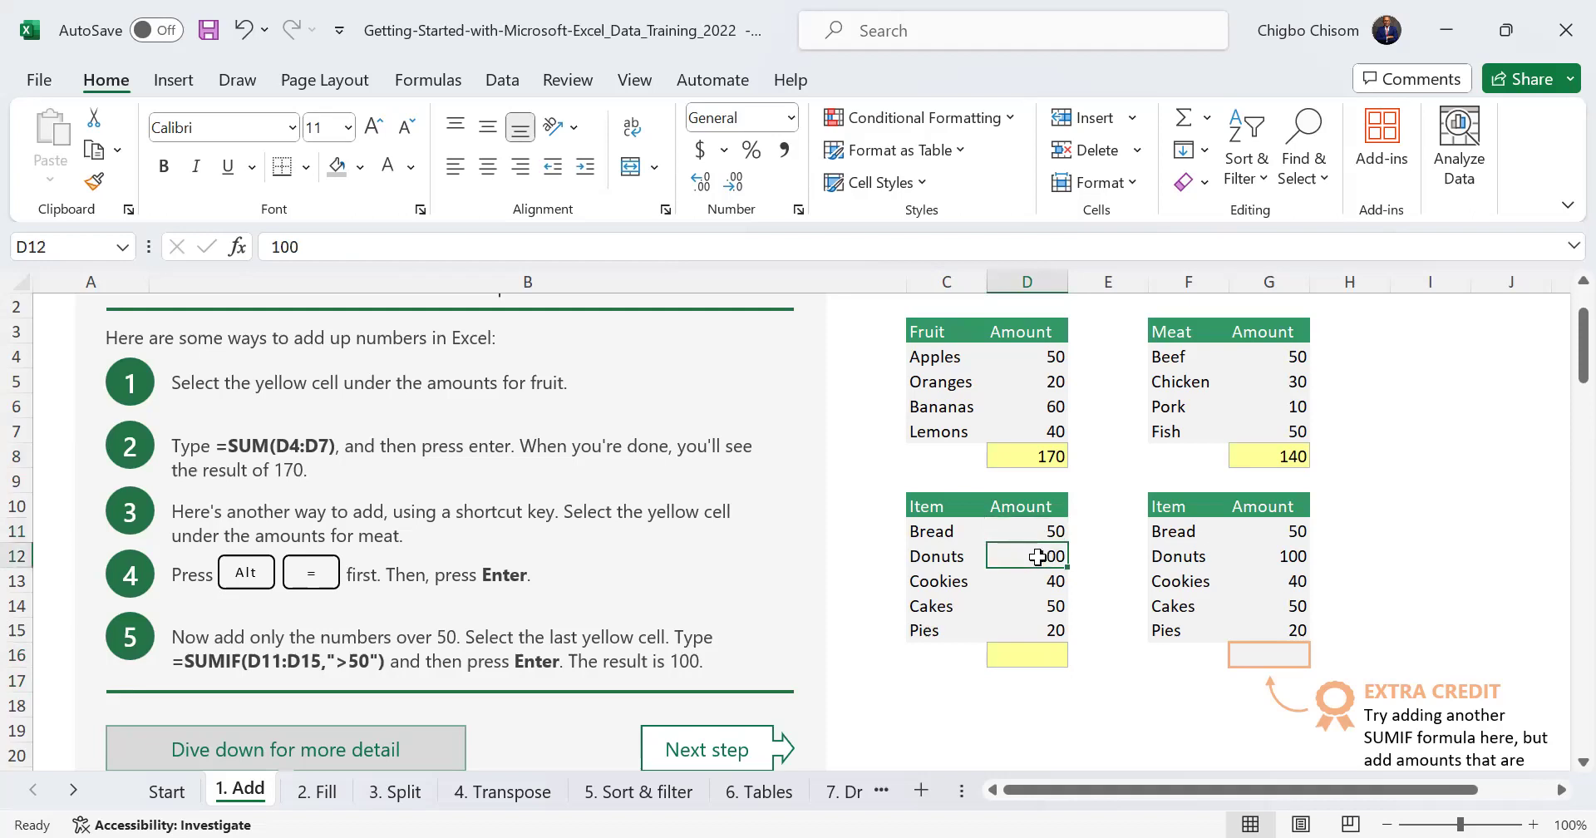
click(1037, 579)
click(1036, 604)
click(1039, 631)
key(Down)
drag(1022, 508, 1025, 630)
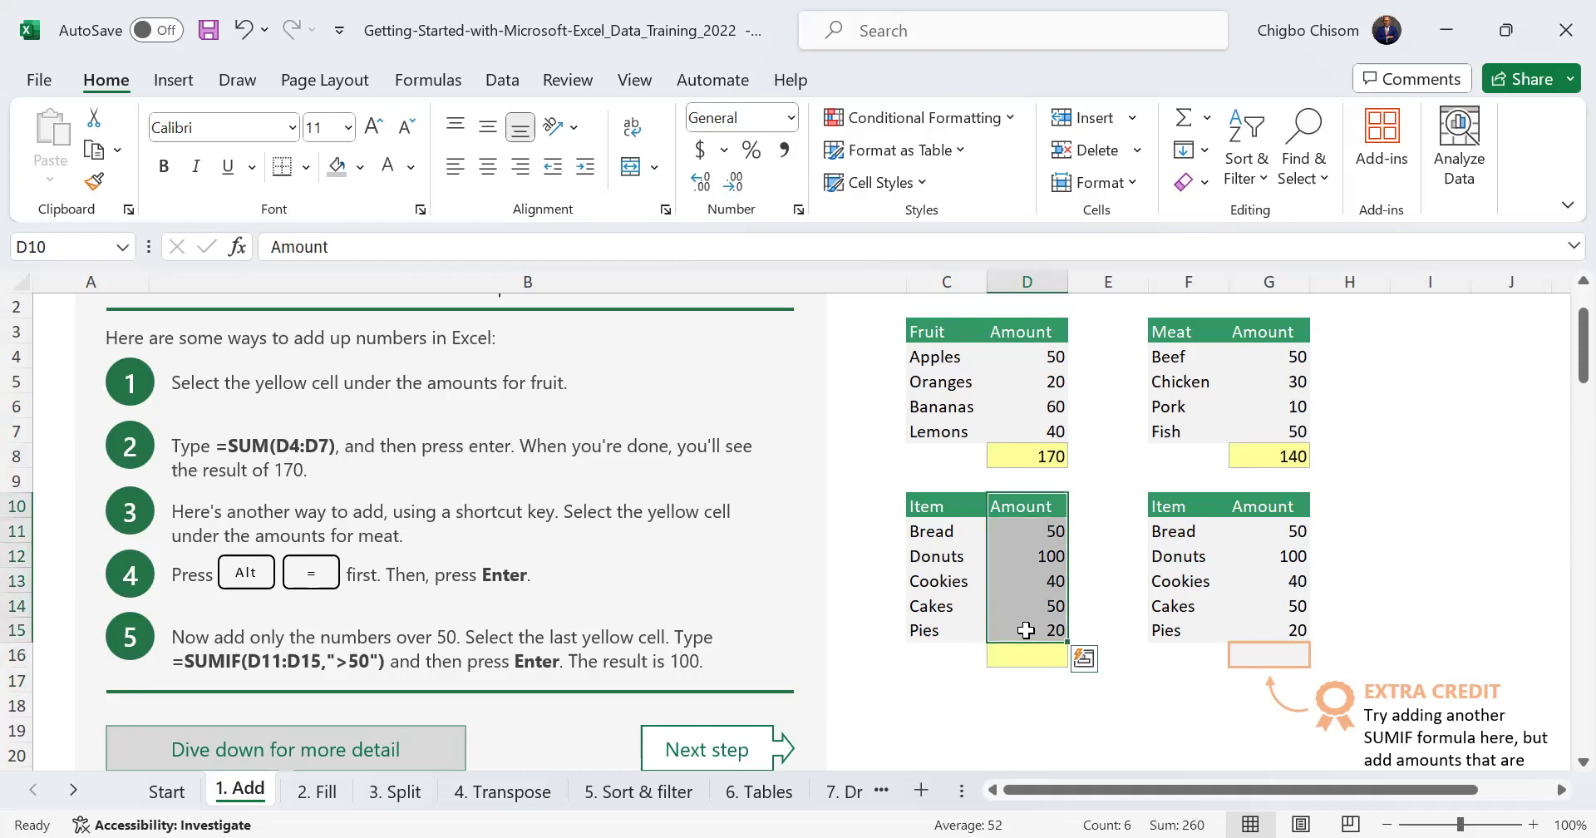
key(Down)
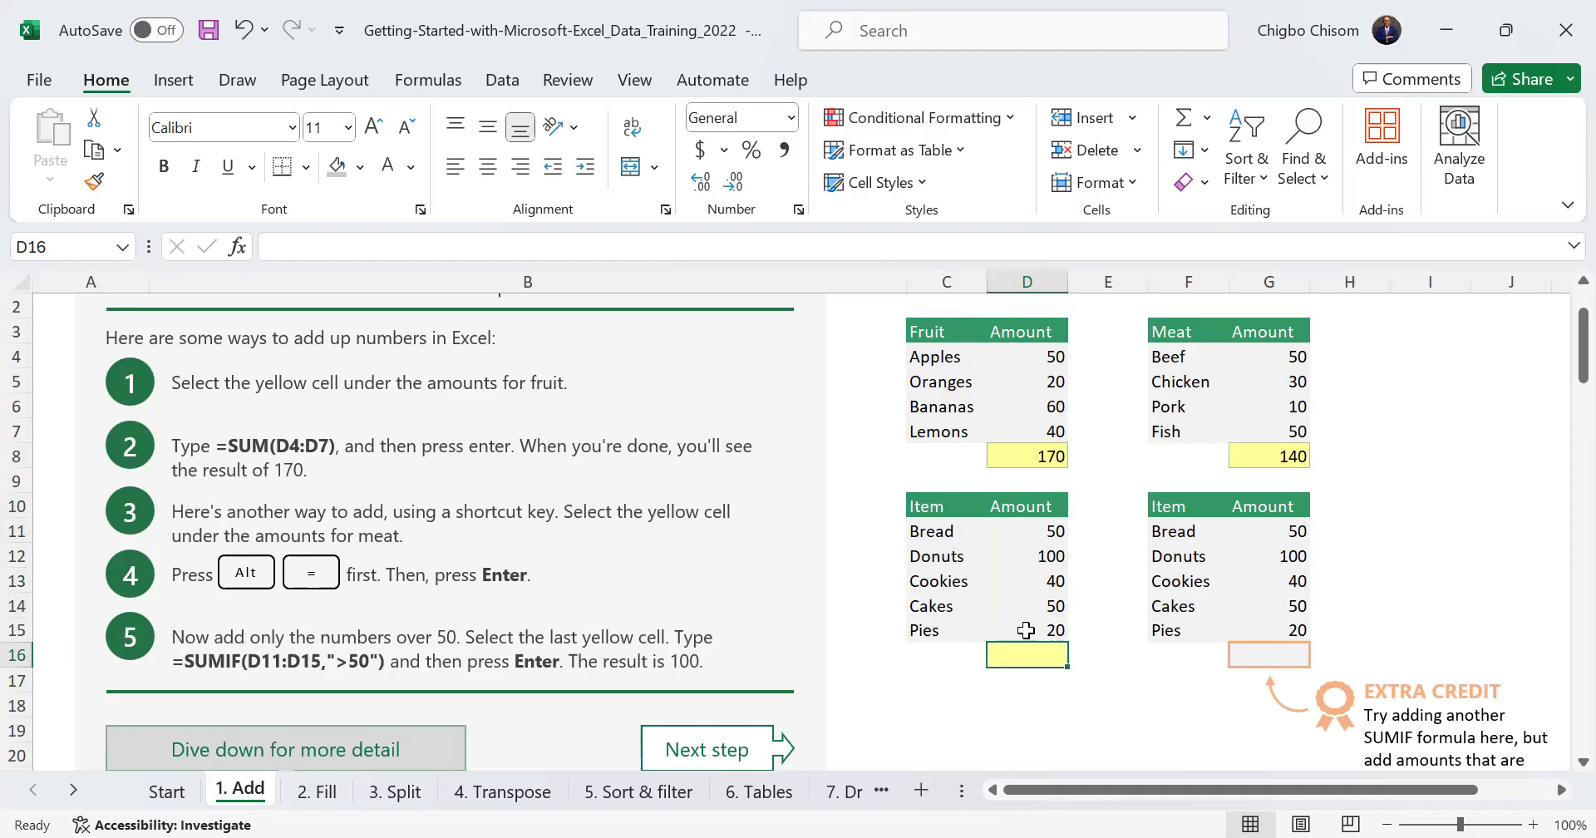
drag(1033, 525, 1041, 625)
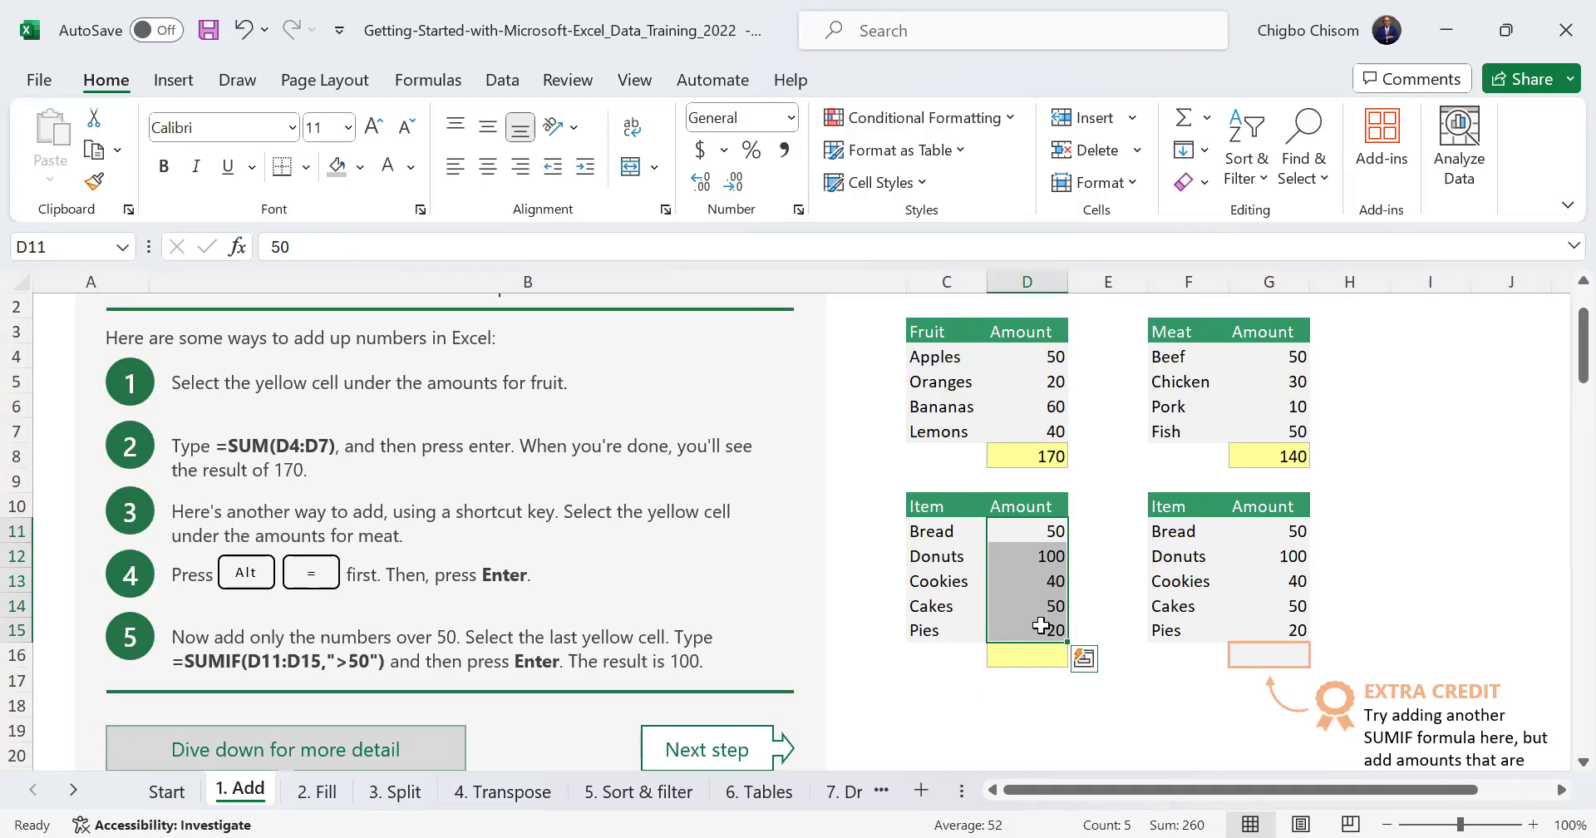
key(Down)
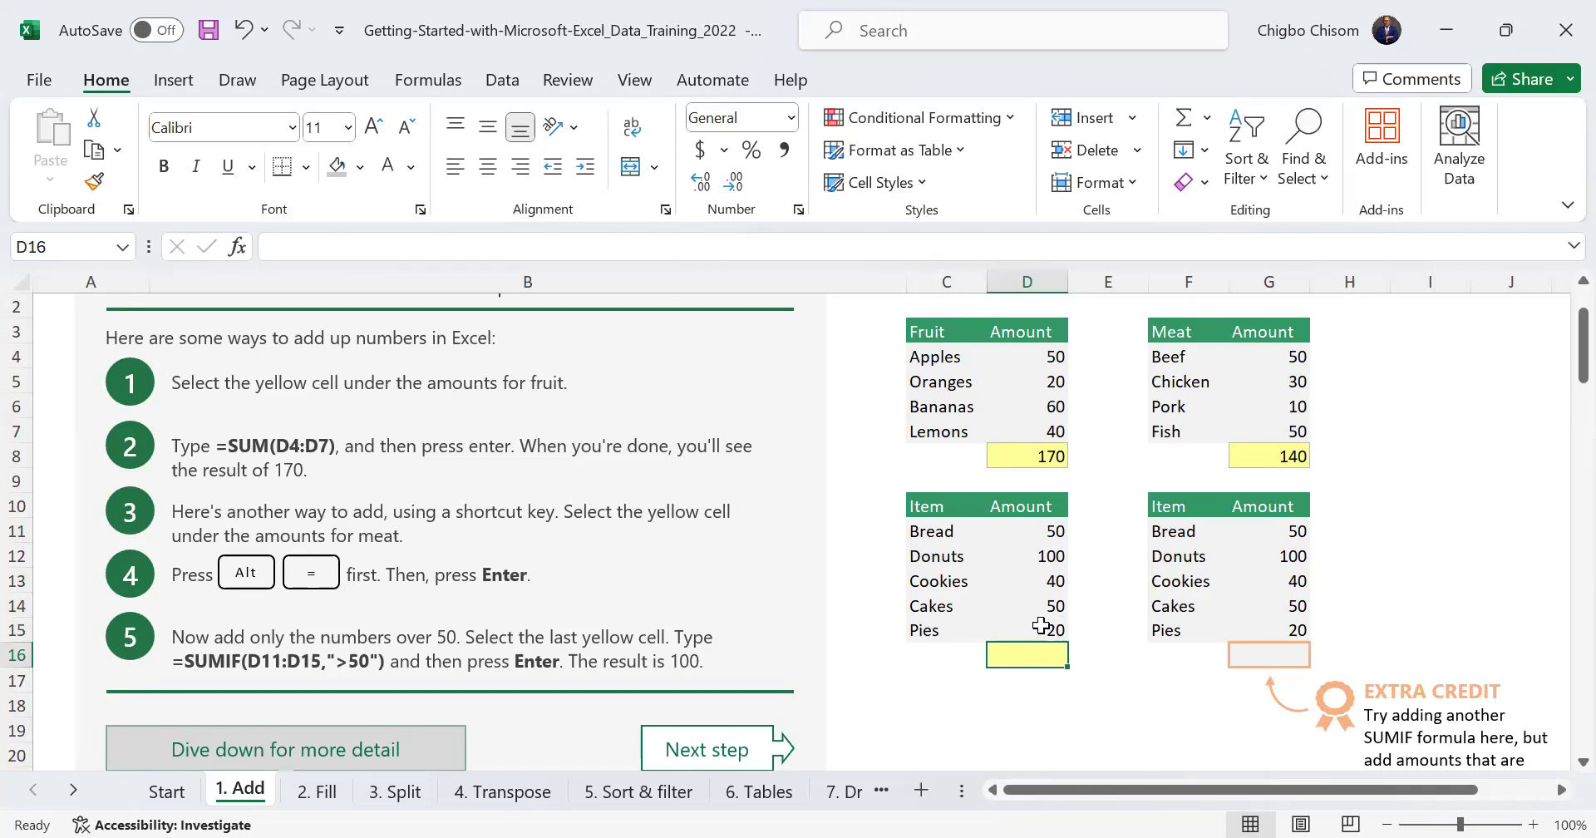
Try an unfinished SUMIF in D16, then undo the spilled result
text(=)
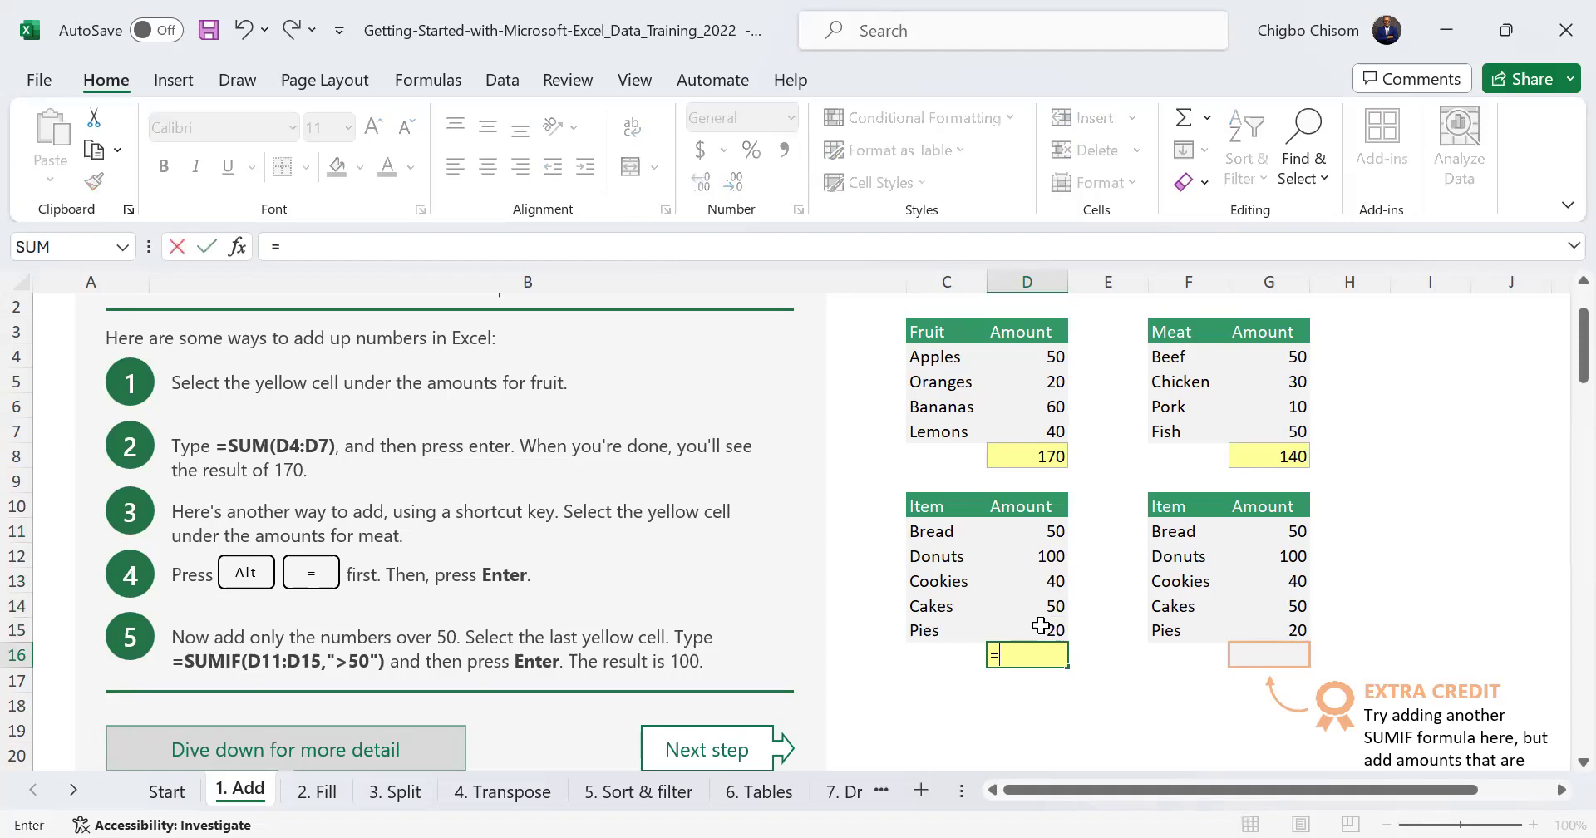
text(sumif)
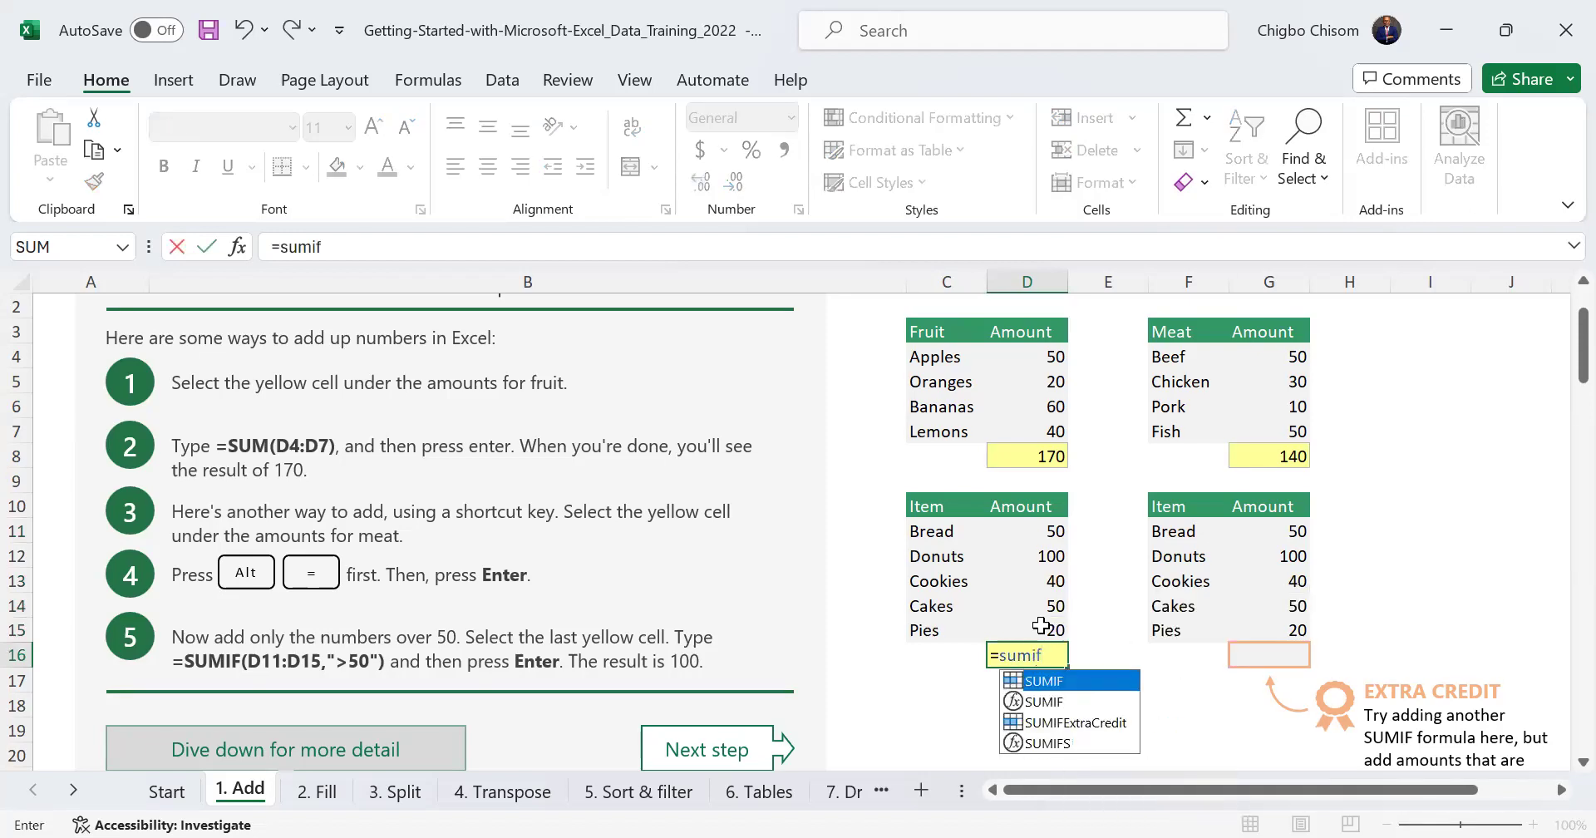
key(Tab)
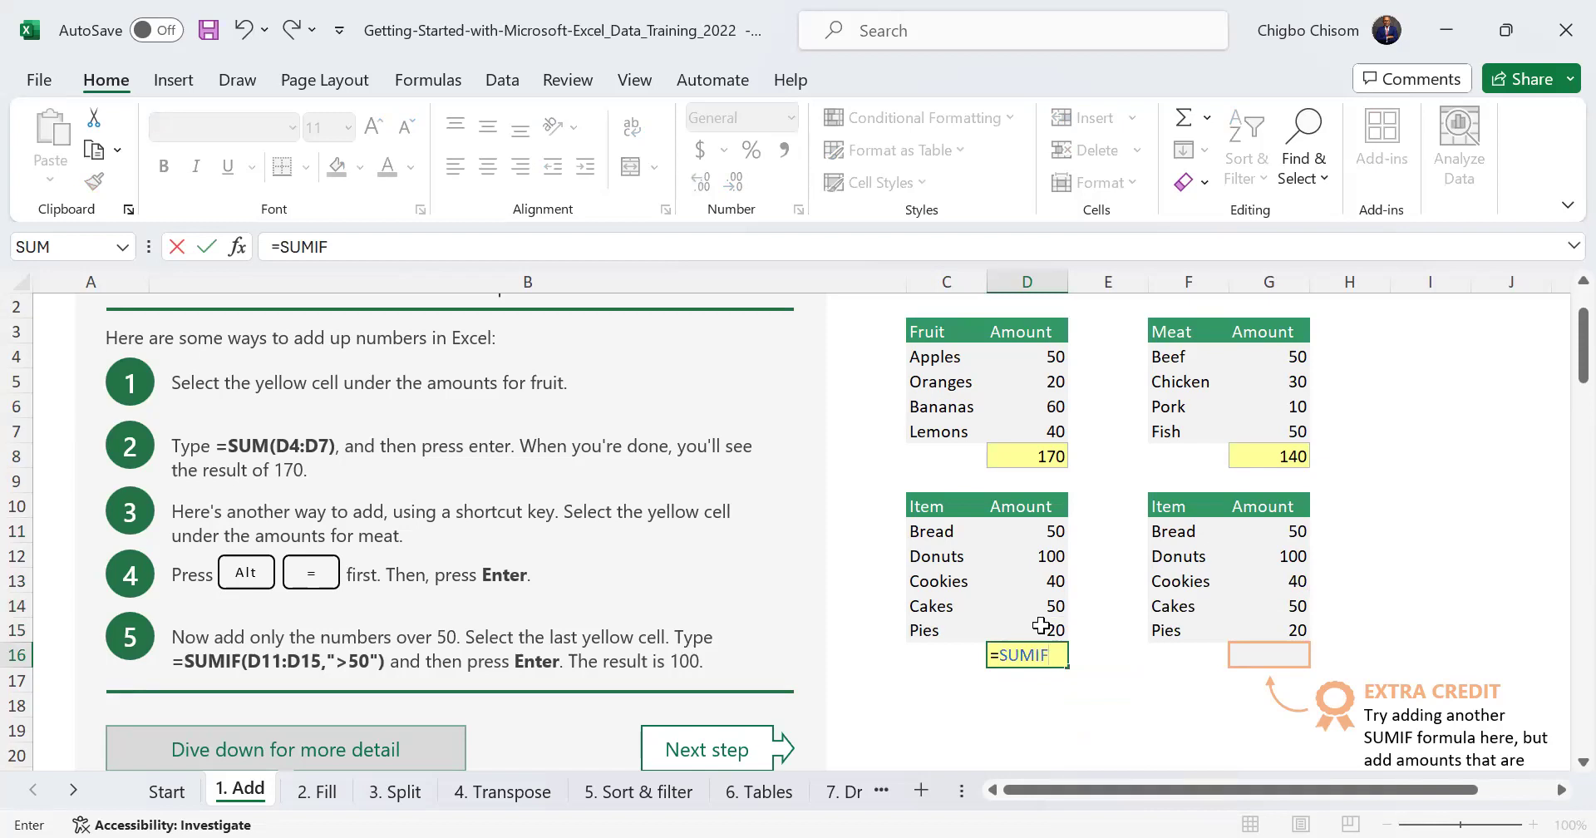
key(Tab)
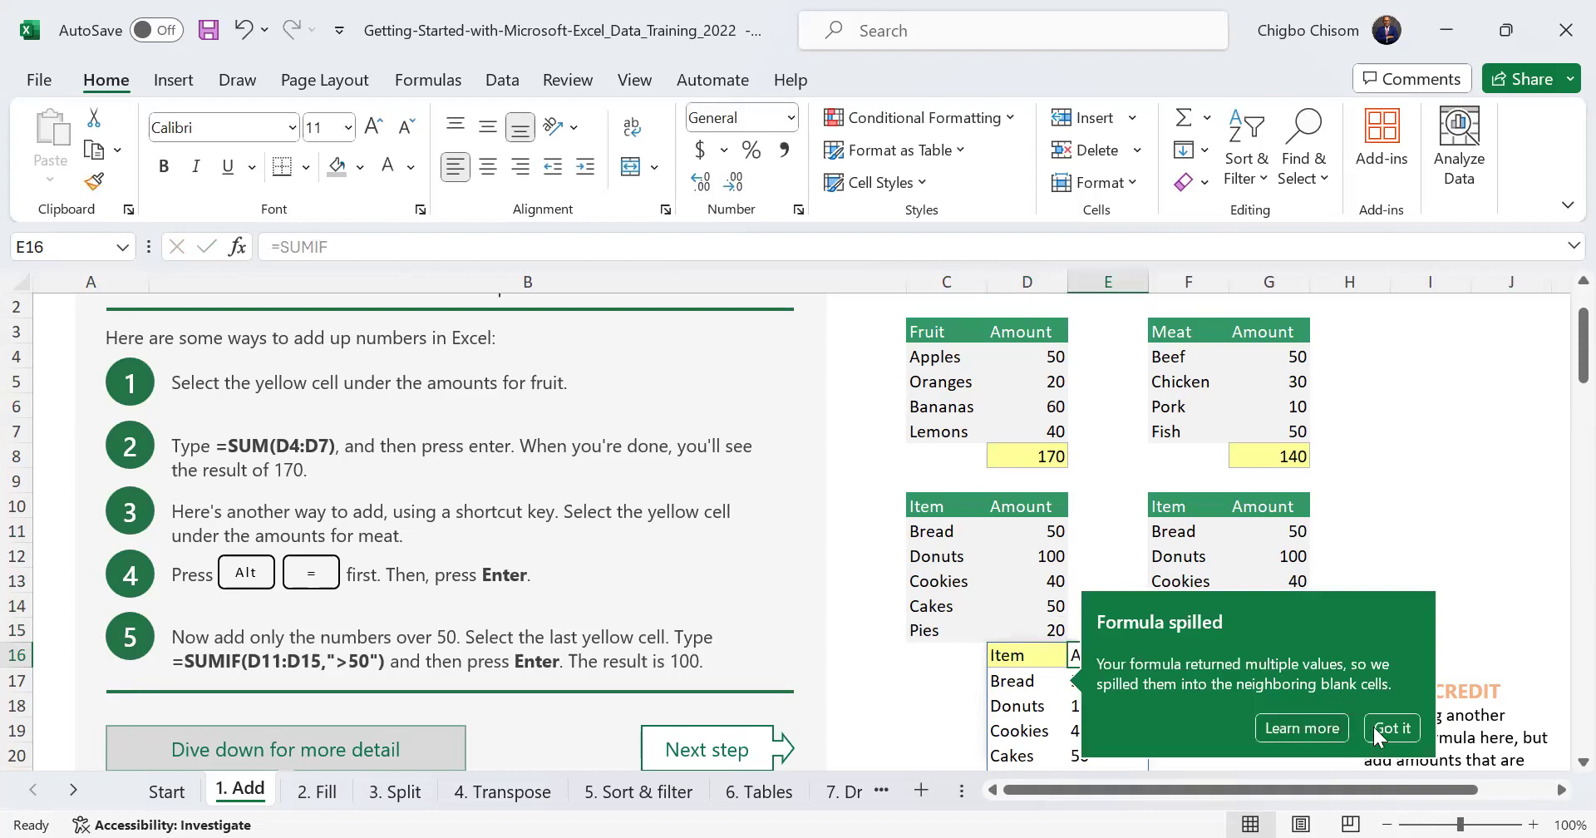
click(1388, 728)
click(1195, 702)
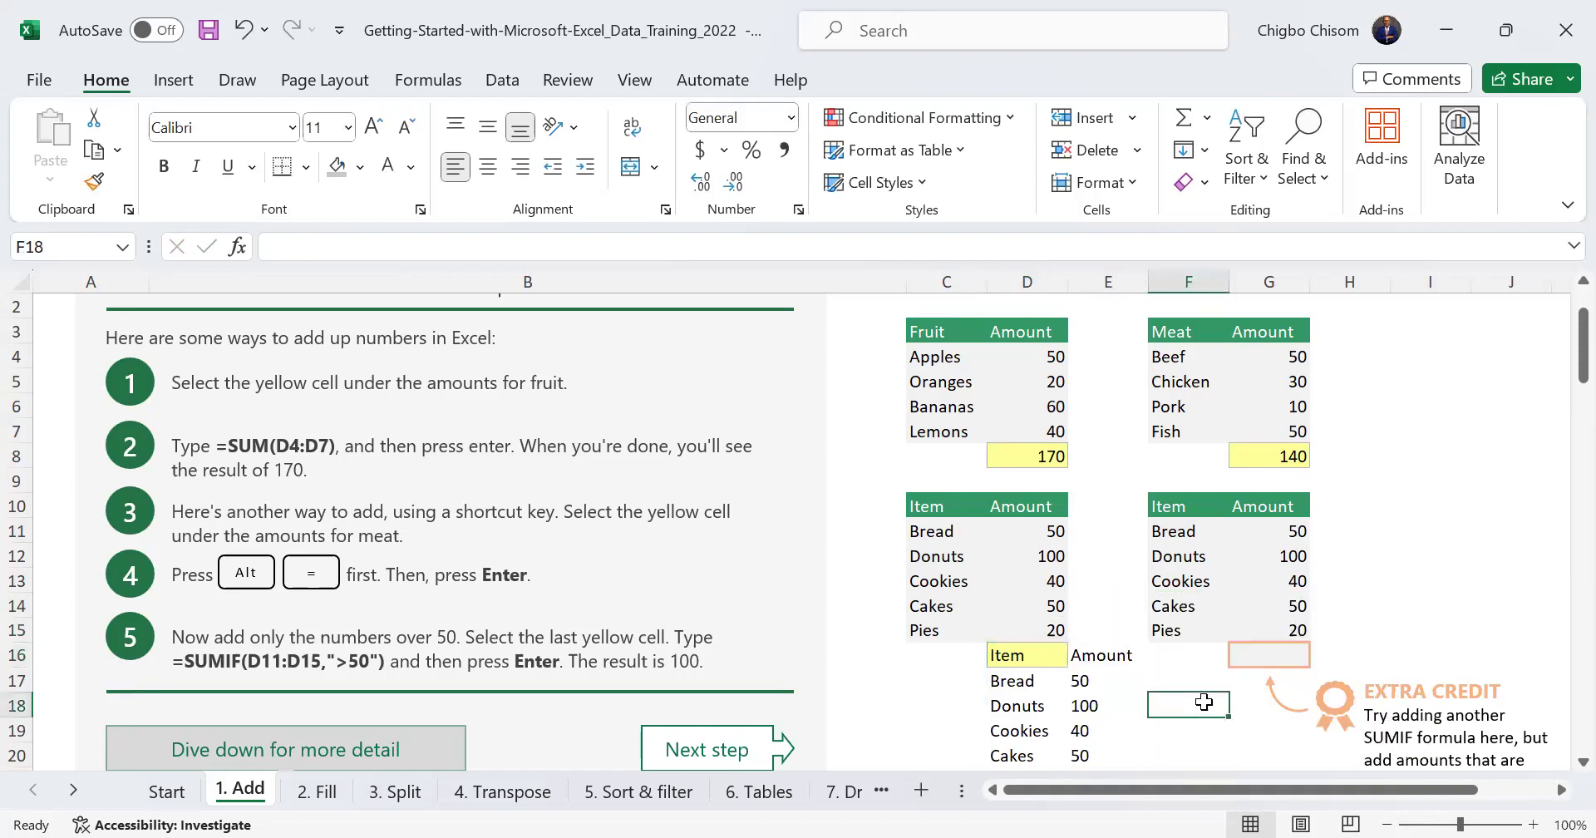
key(ctrl+z)
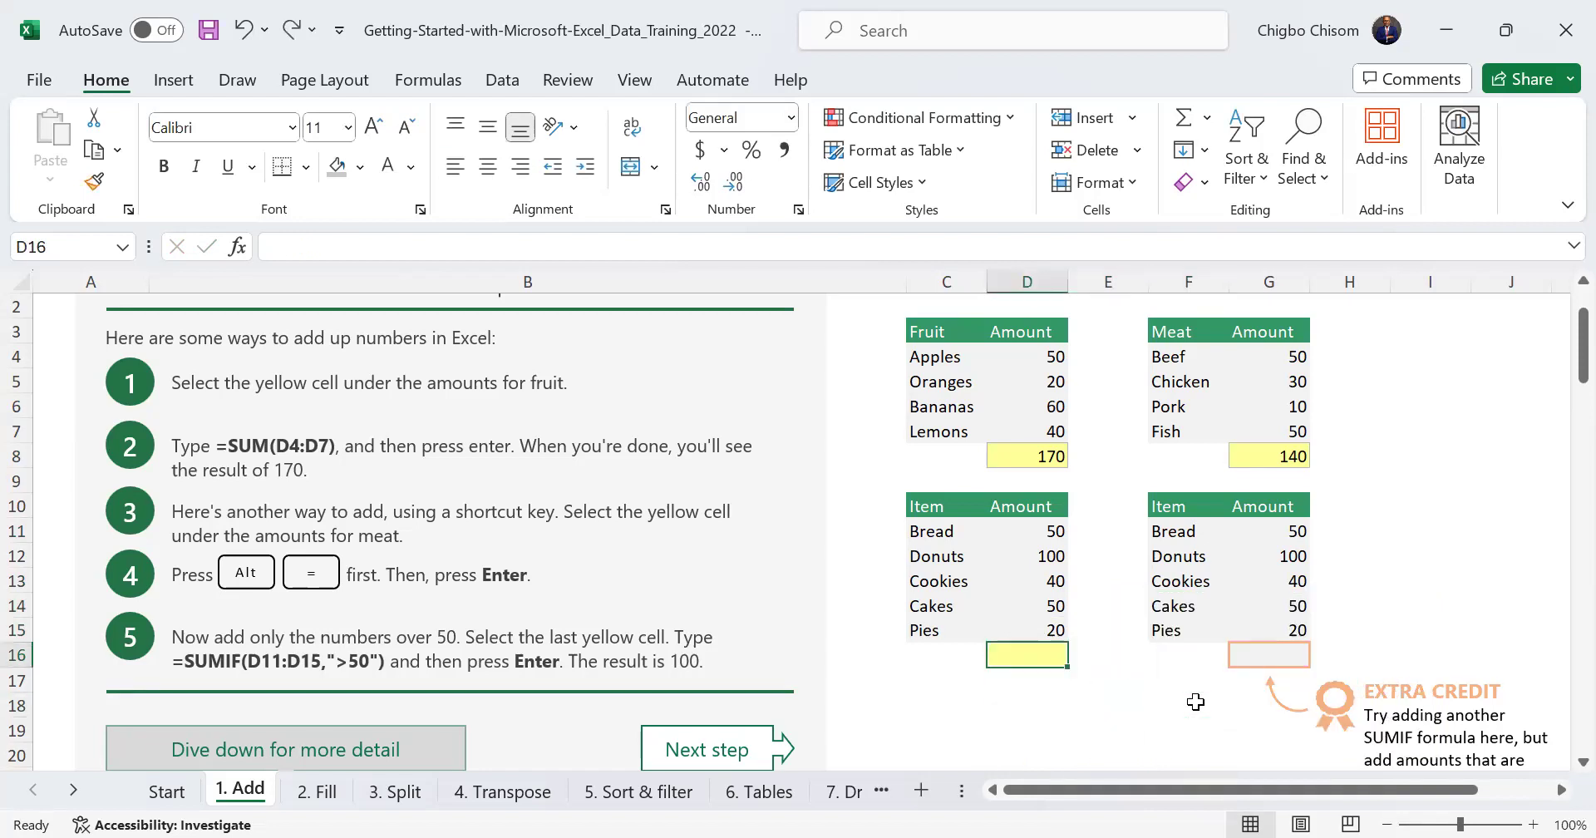
Enter =SUMIF(D11:D15,">50") in D16 to total Item amounts over 50, giving 100
text(=su)
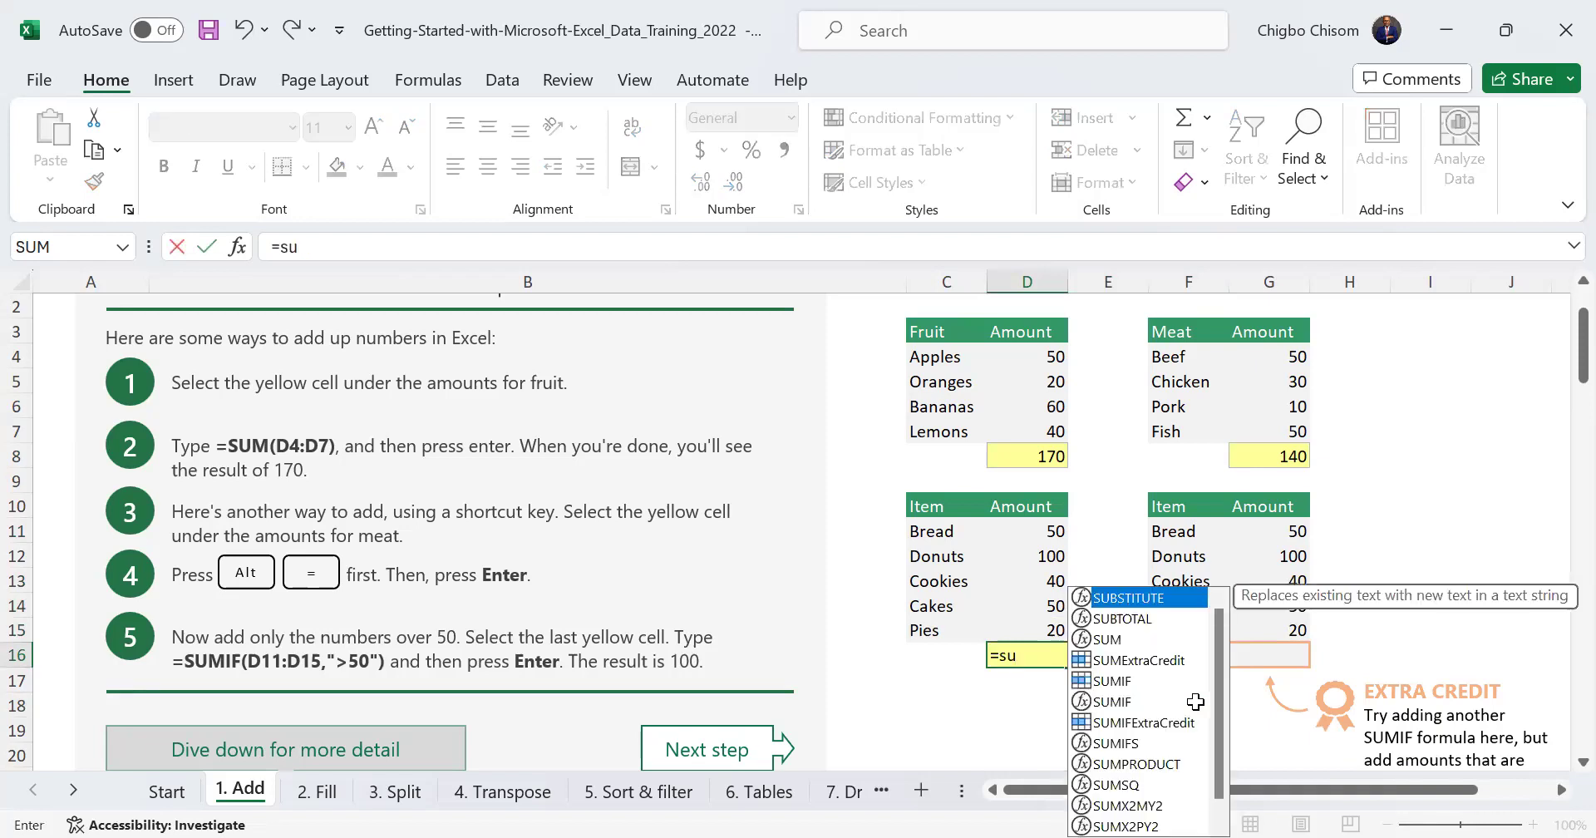
key(Up)
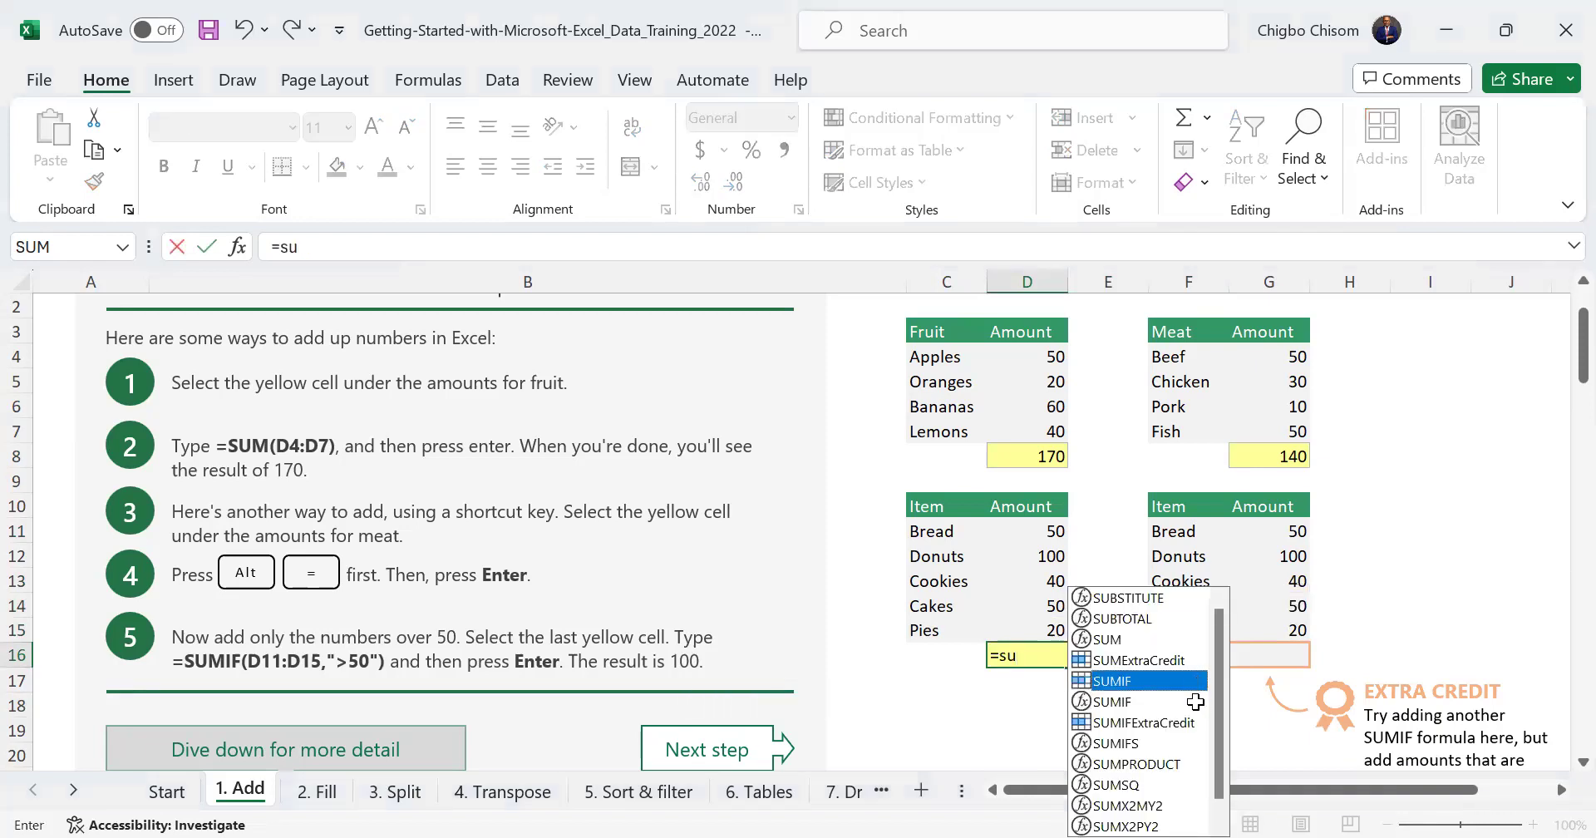
key(Tab)
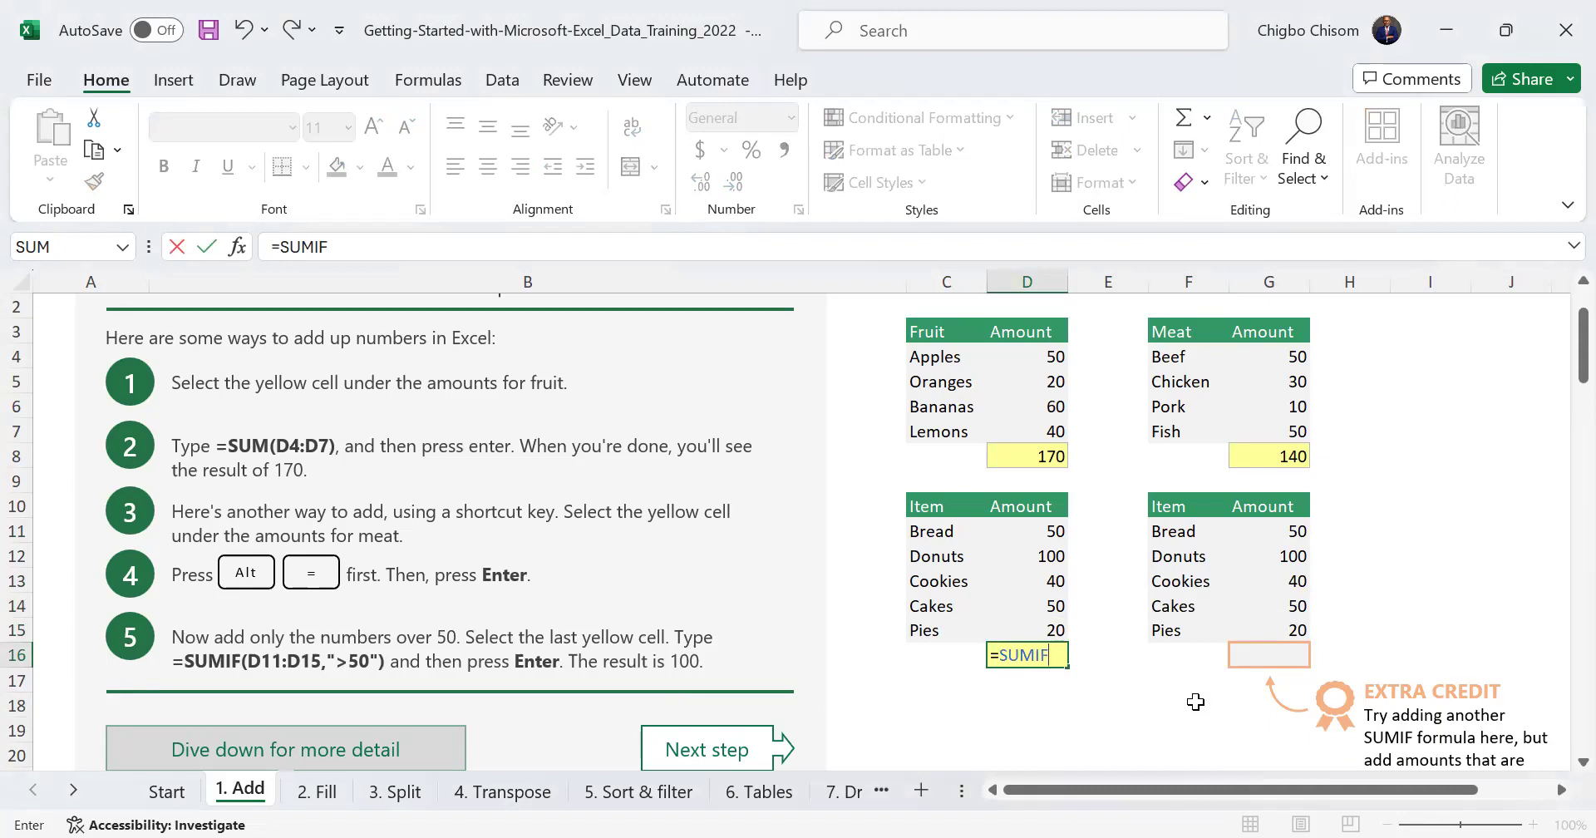
key(BackSpace)
key(BackSpace)
key(BackSpace)
key(BackSpace)
key(BackSpace)
text(sum)
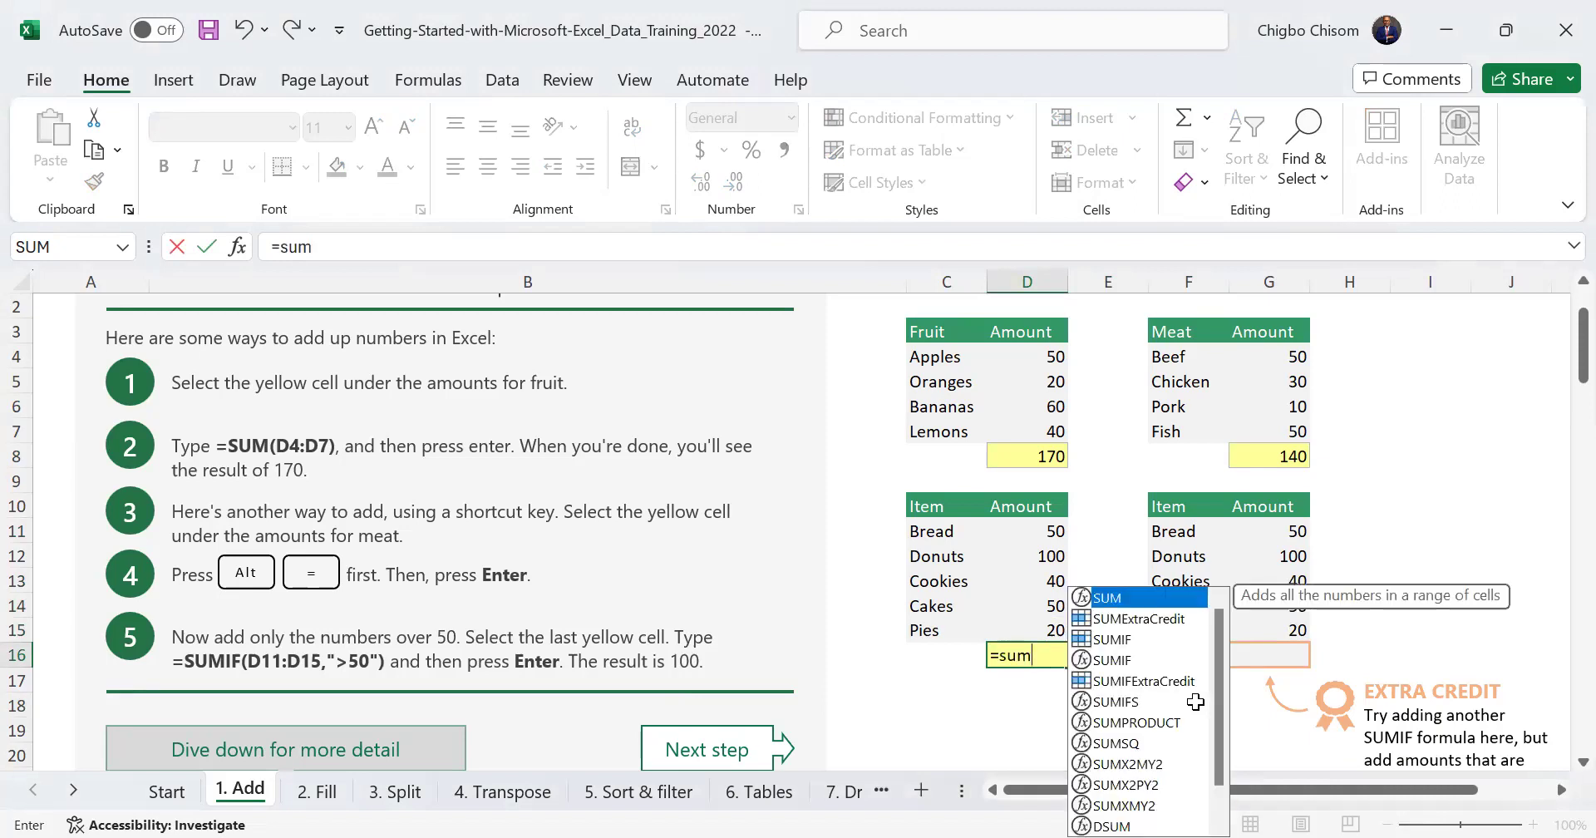
key(Down)
key(Down)
key(Down)
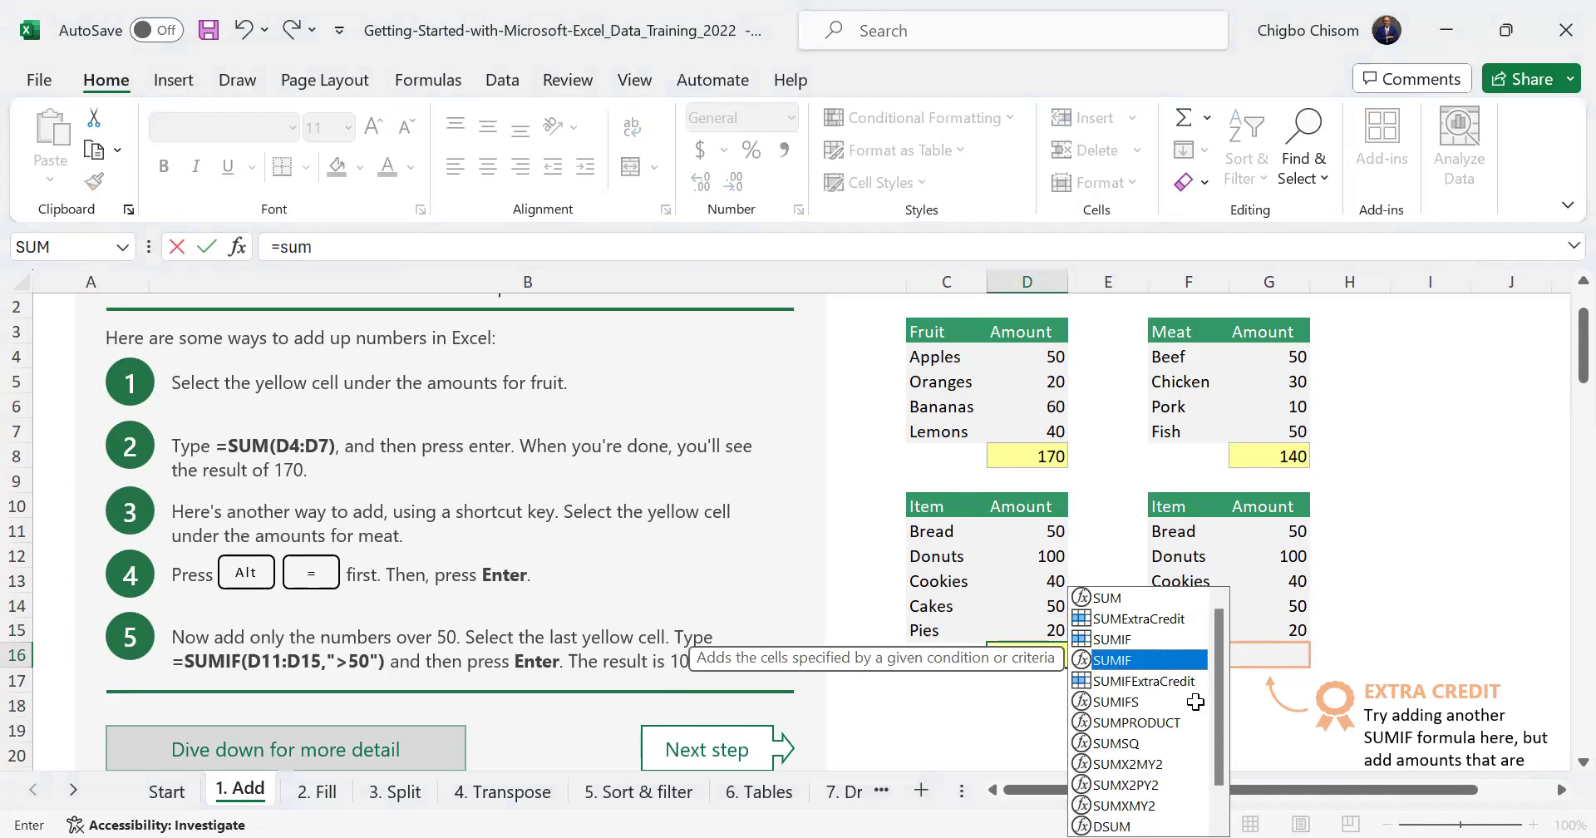
key(Tab)
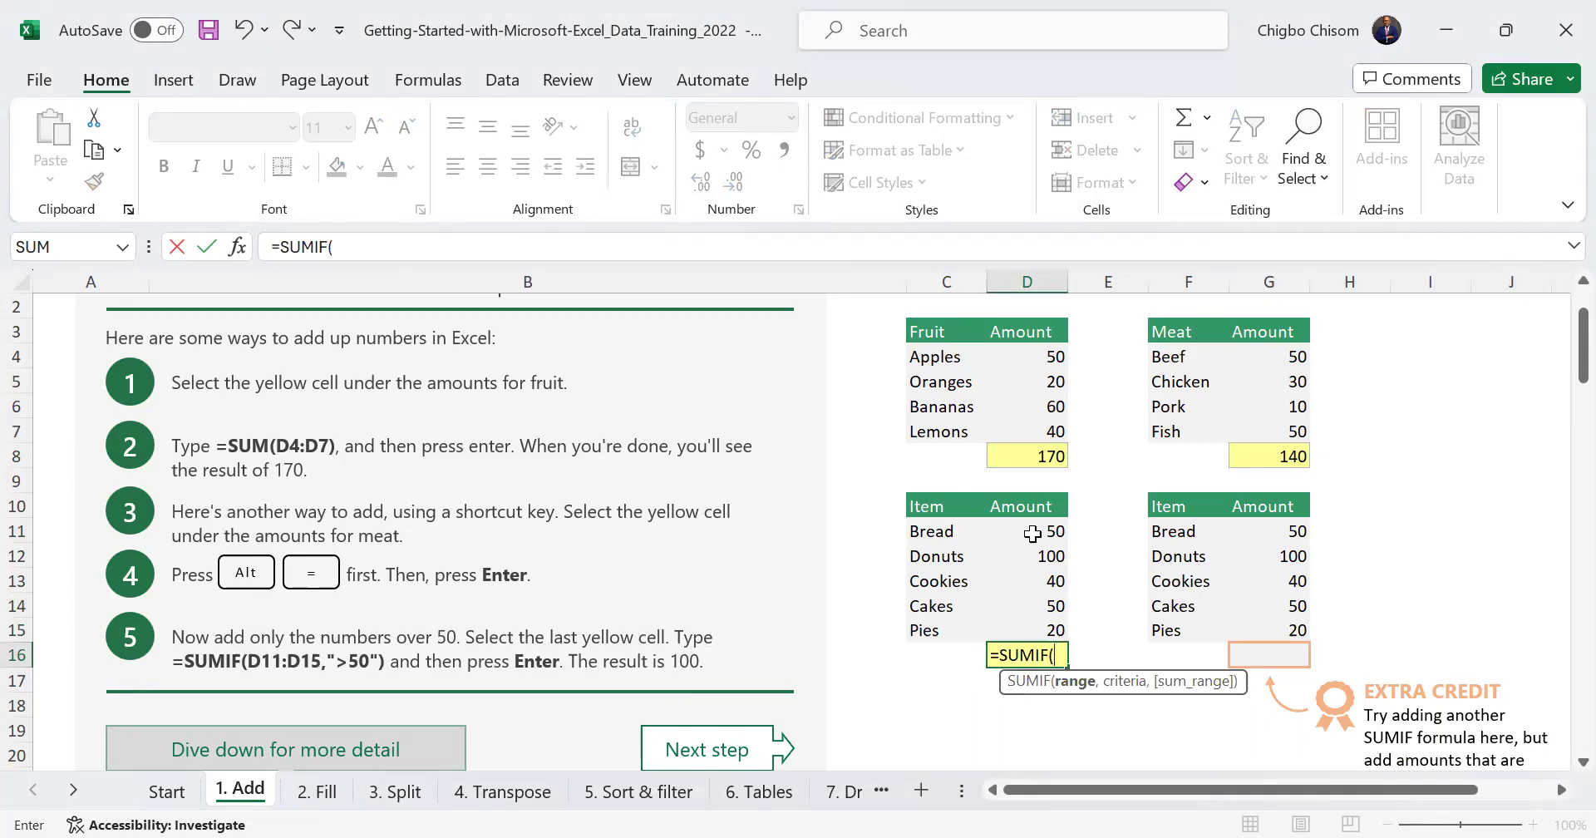
text(d11)
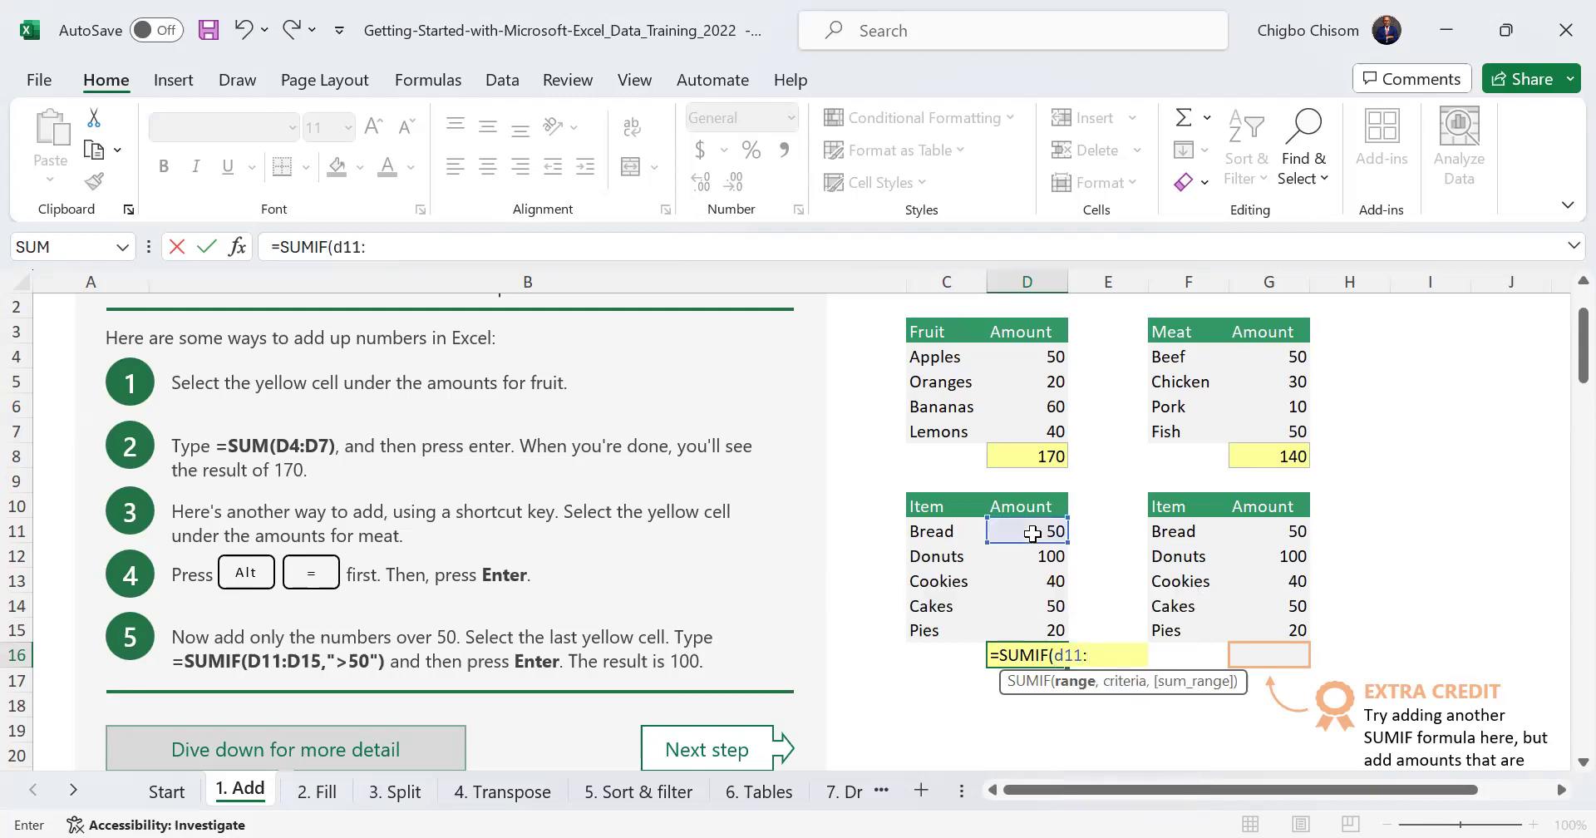
text(:d15)
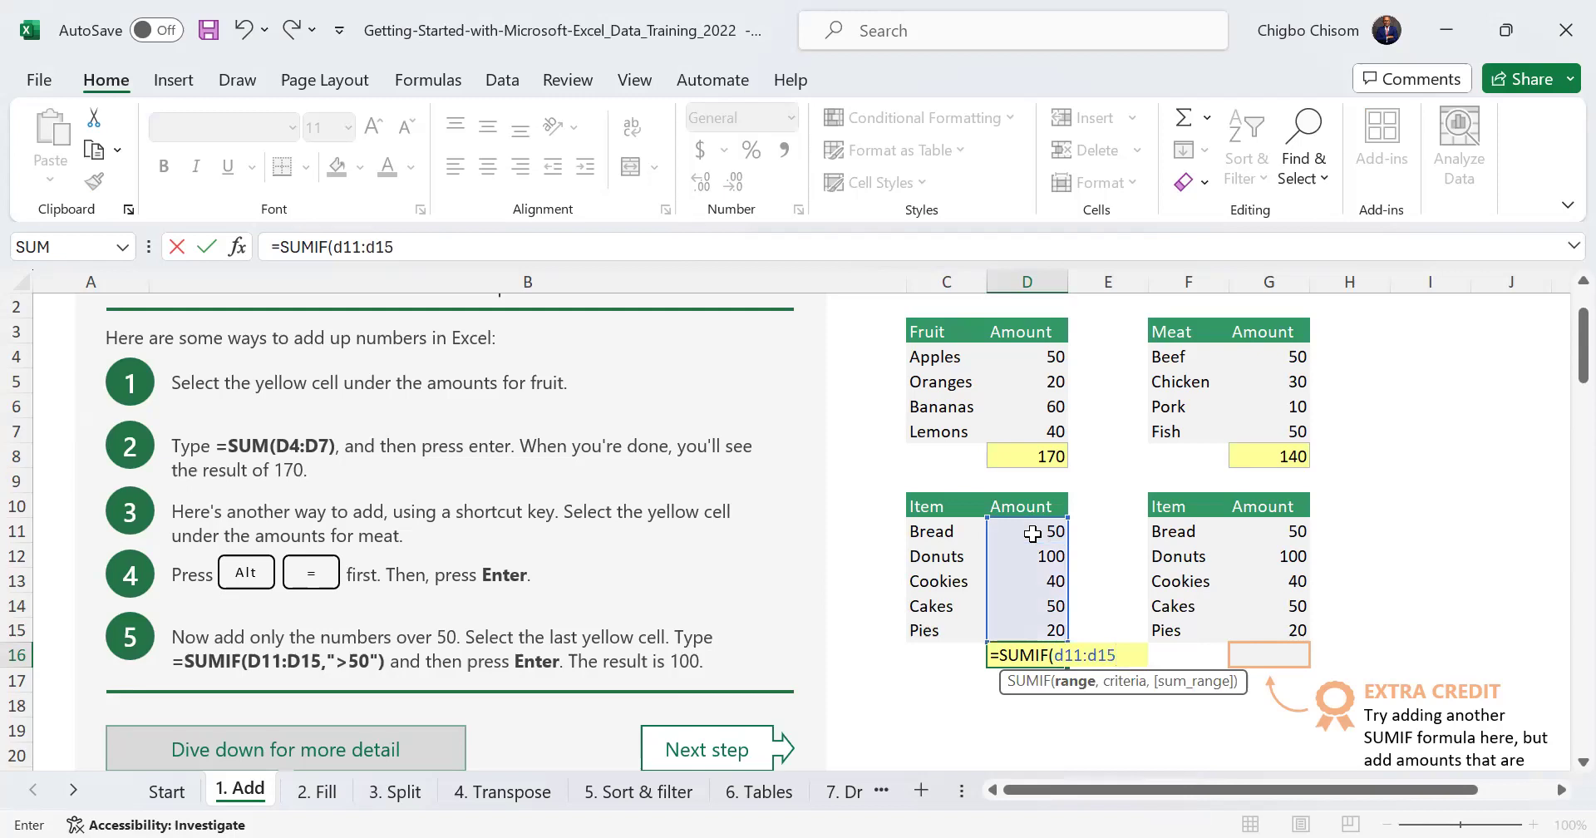
text(,)
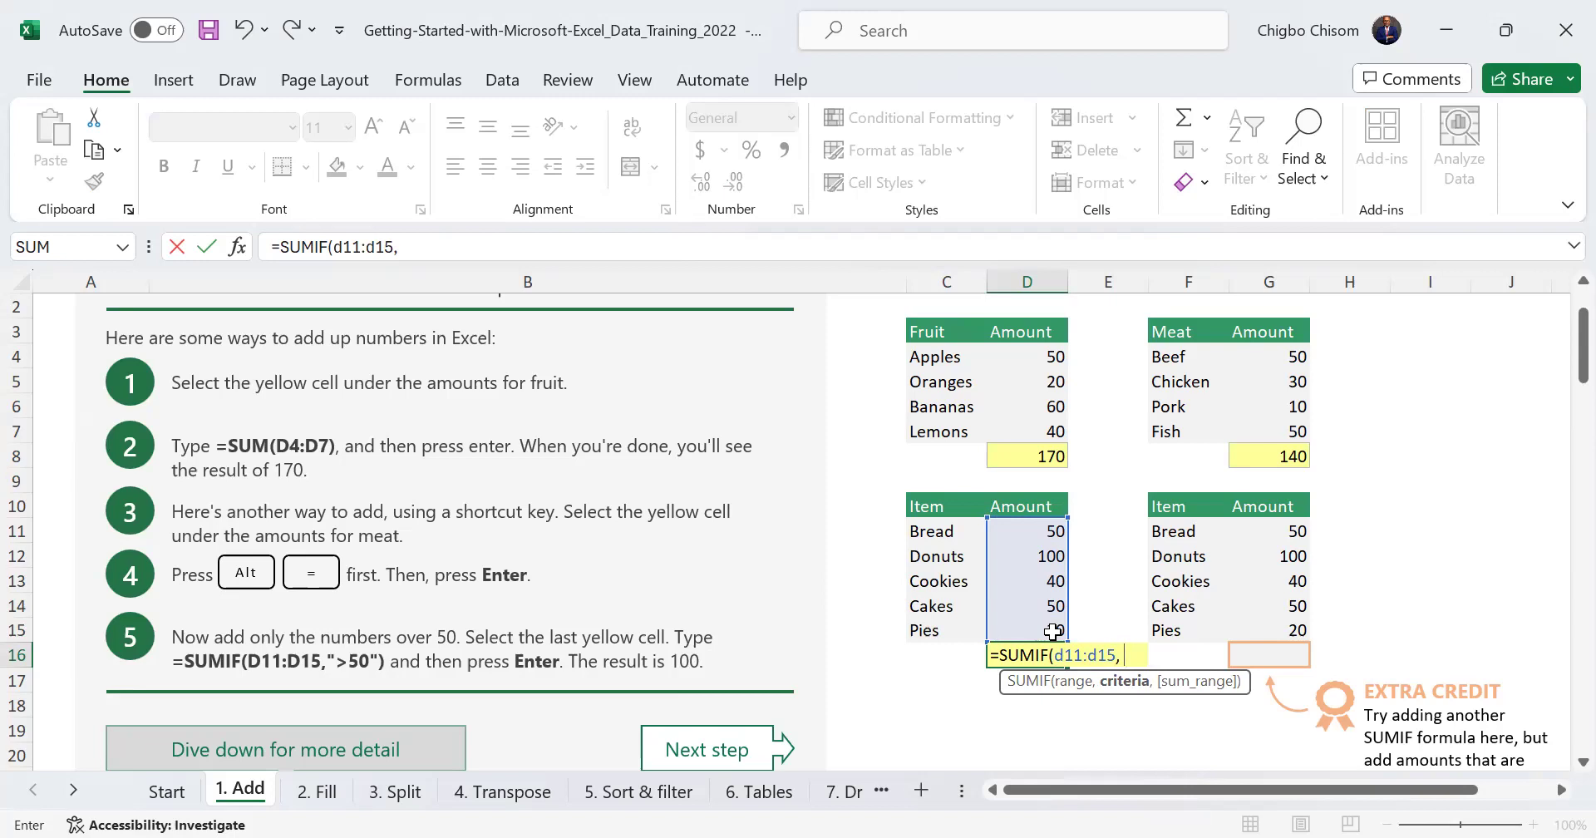
text(">50")
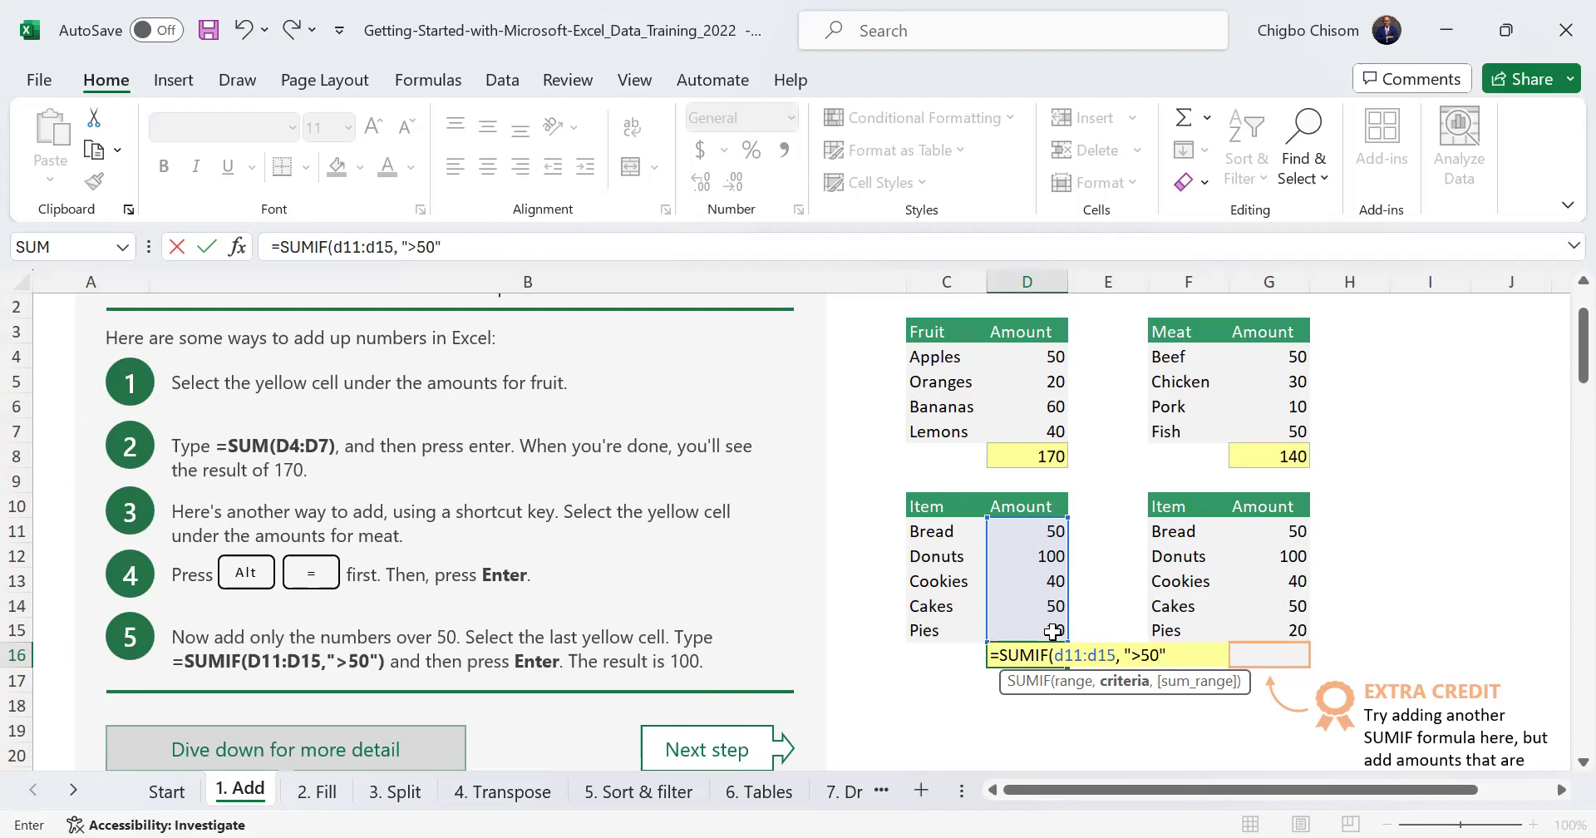
text())
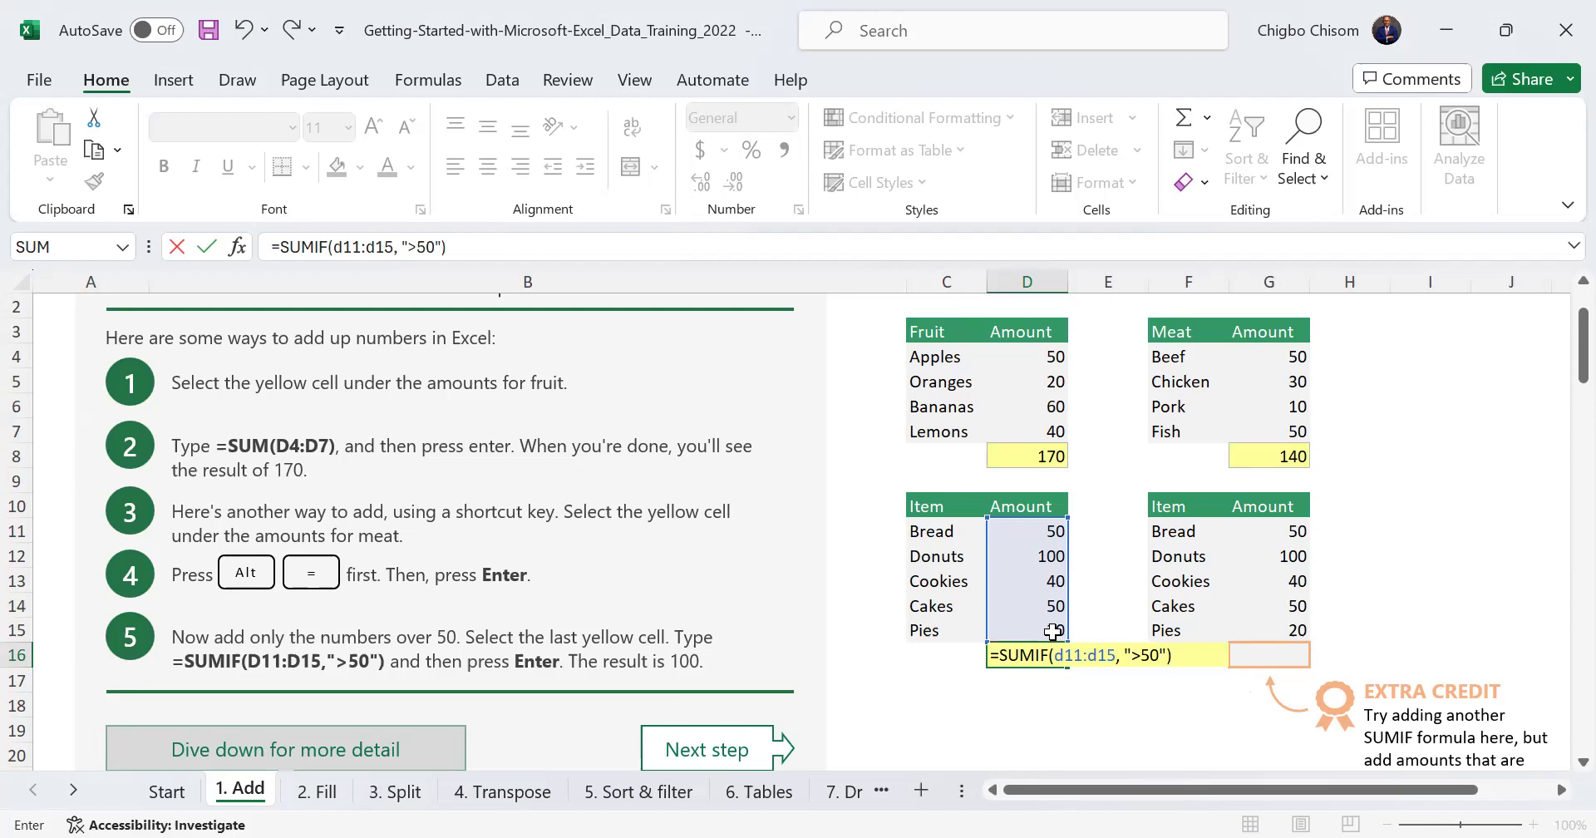
key(Return)
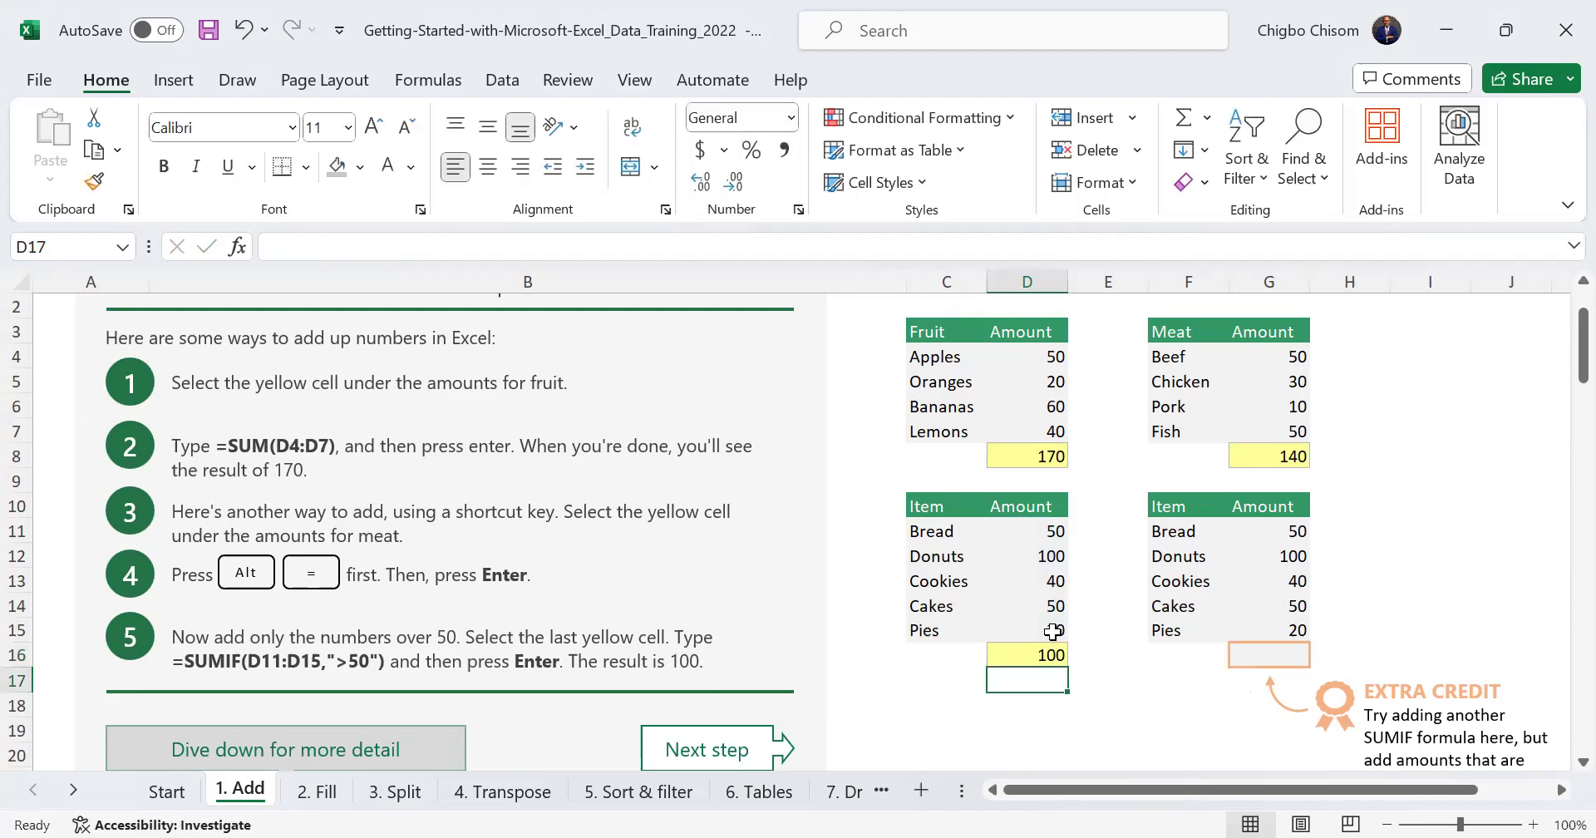
key(Up)
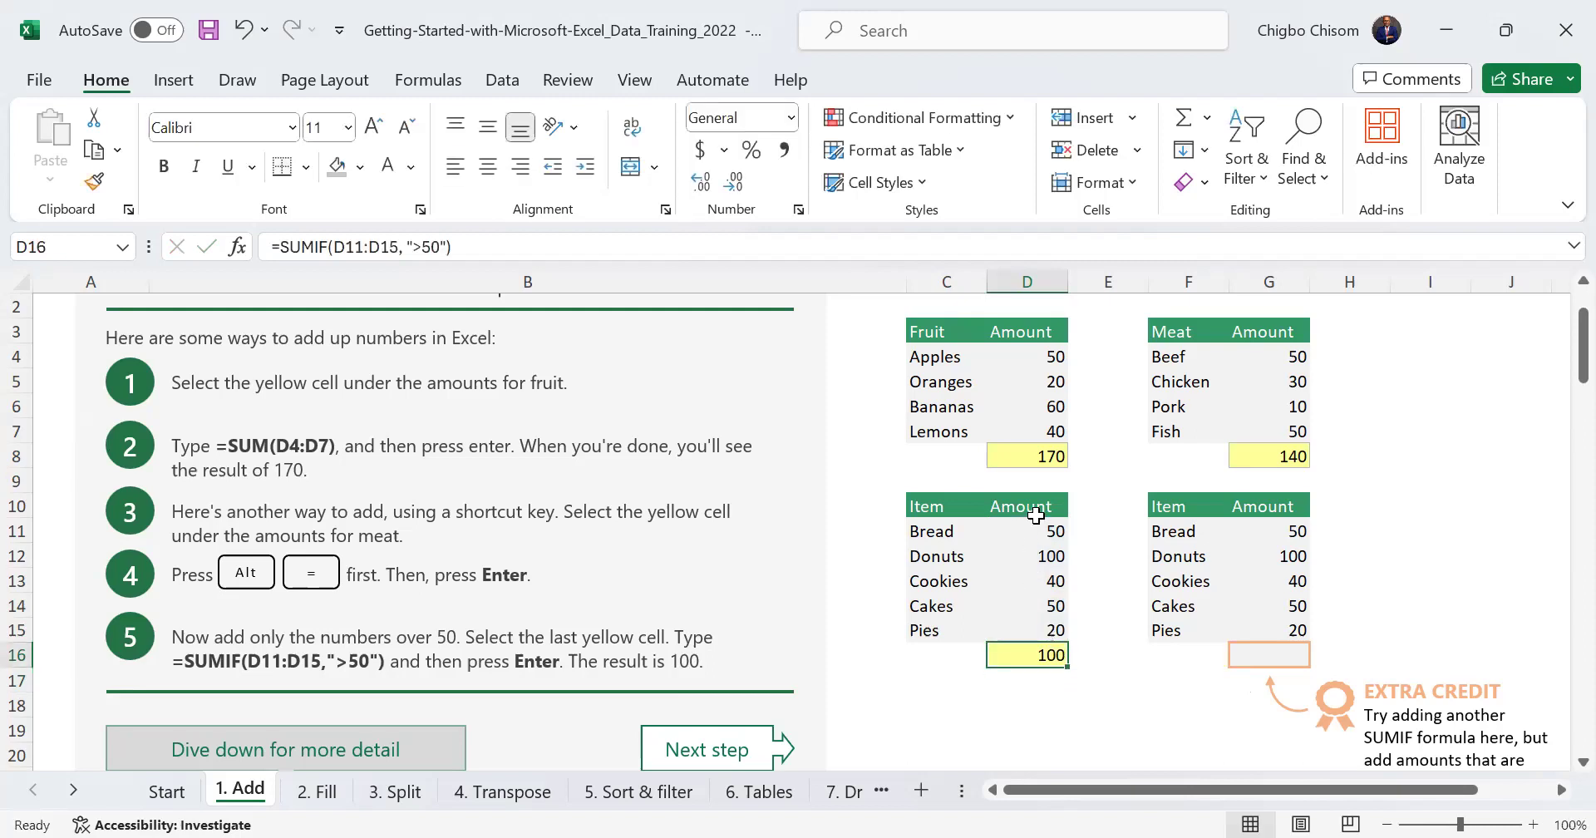
drag(1036, 530, 1039, 632)
key(ctrl+Down)
drag(1049, 531, 1048, 655)
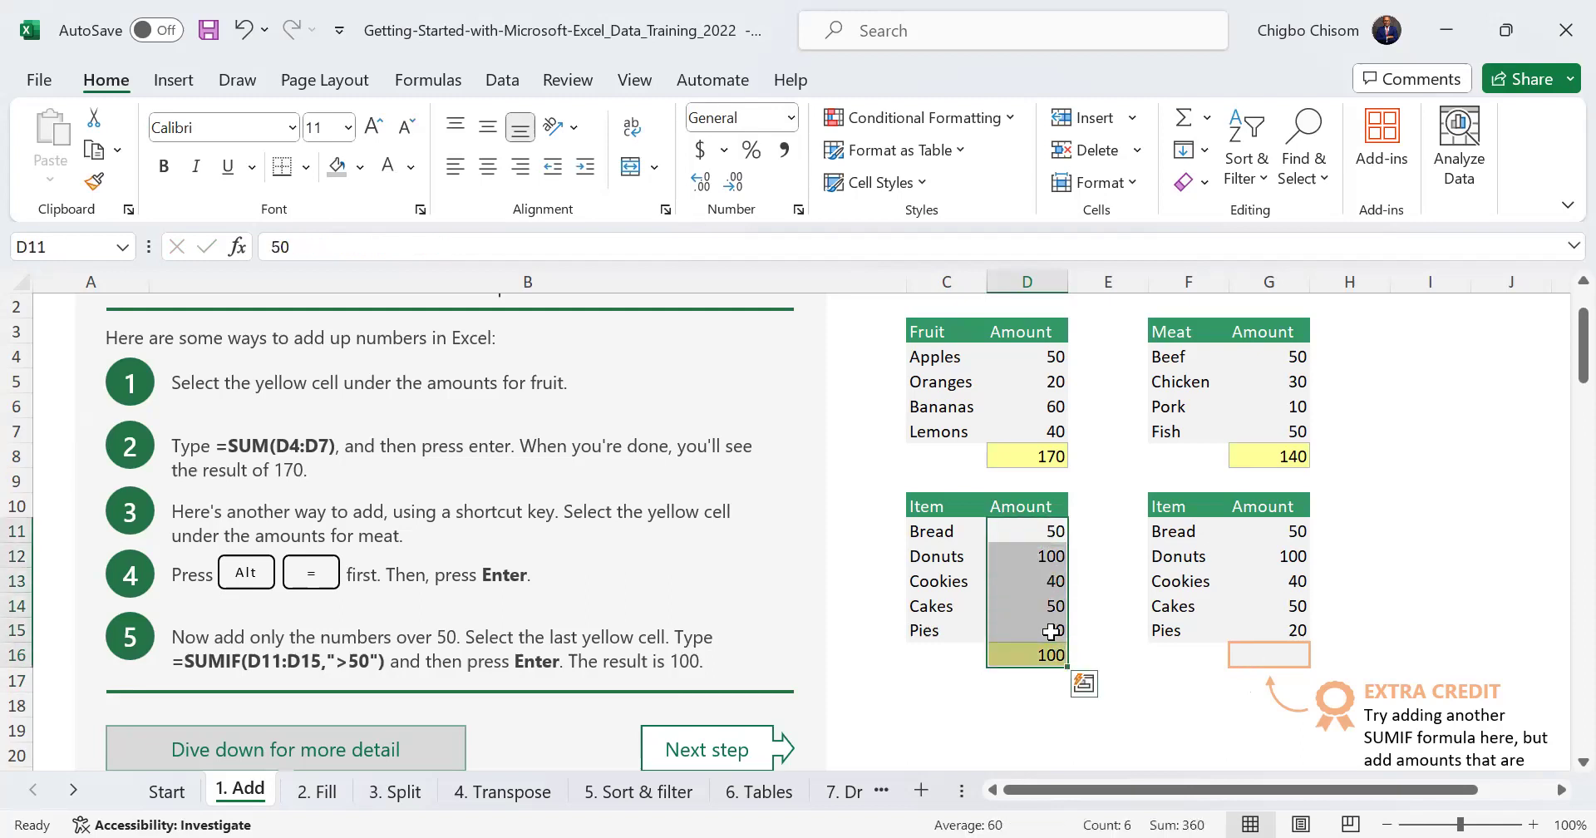
click(1279, 655)
drag(1281, 531, 1285, 634)
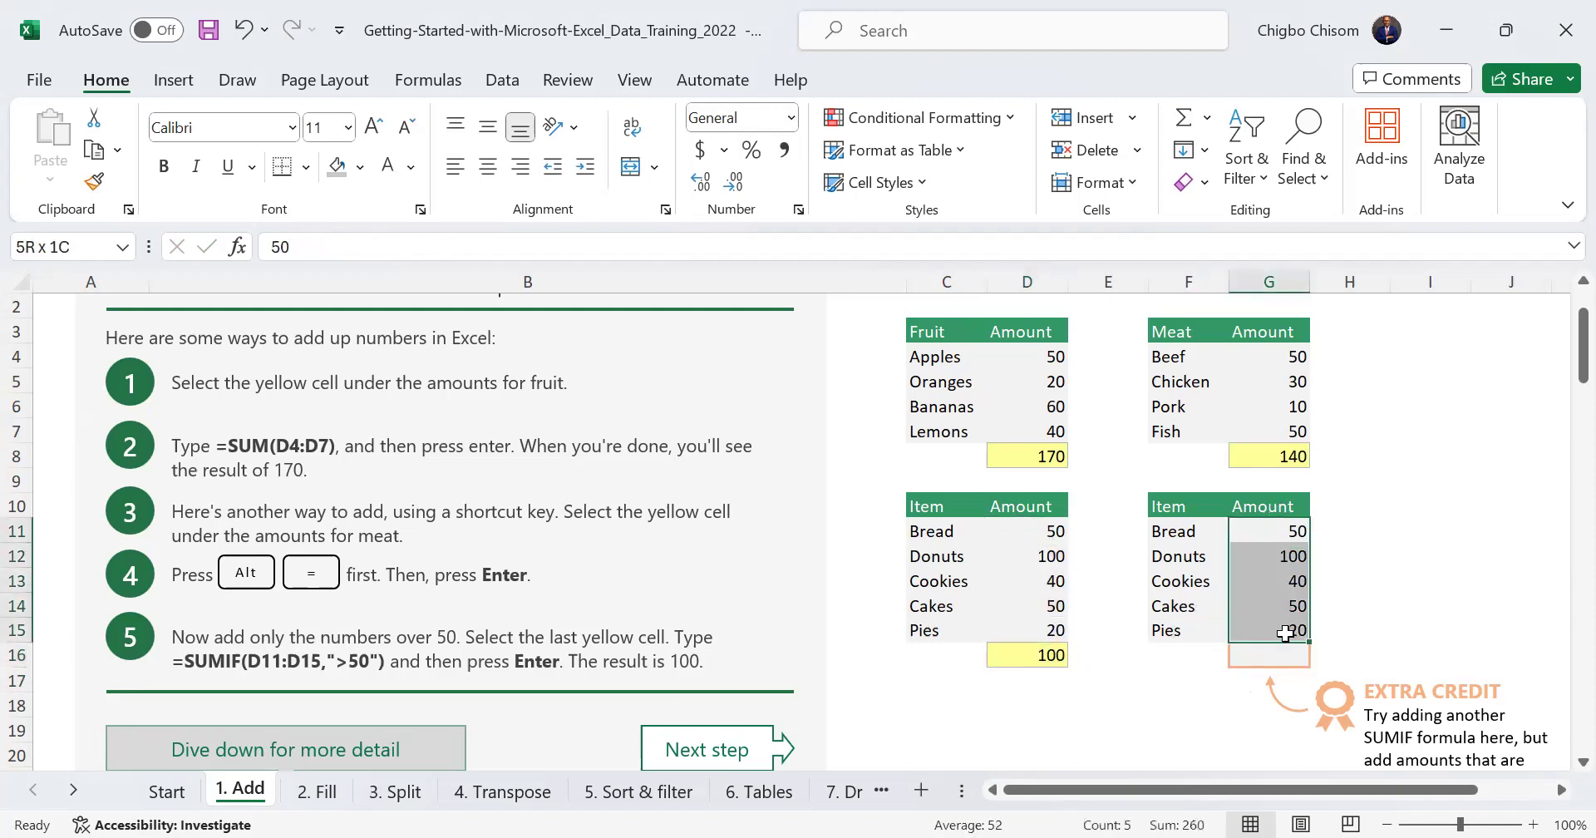
click(1284, 655)
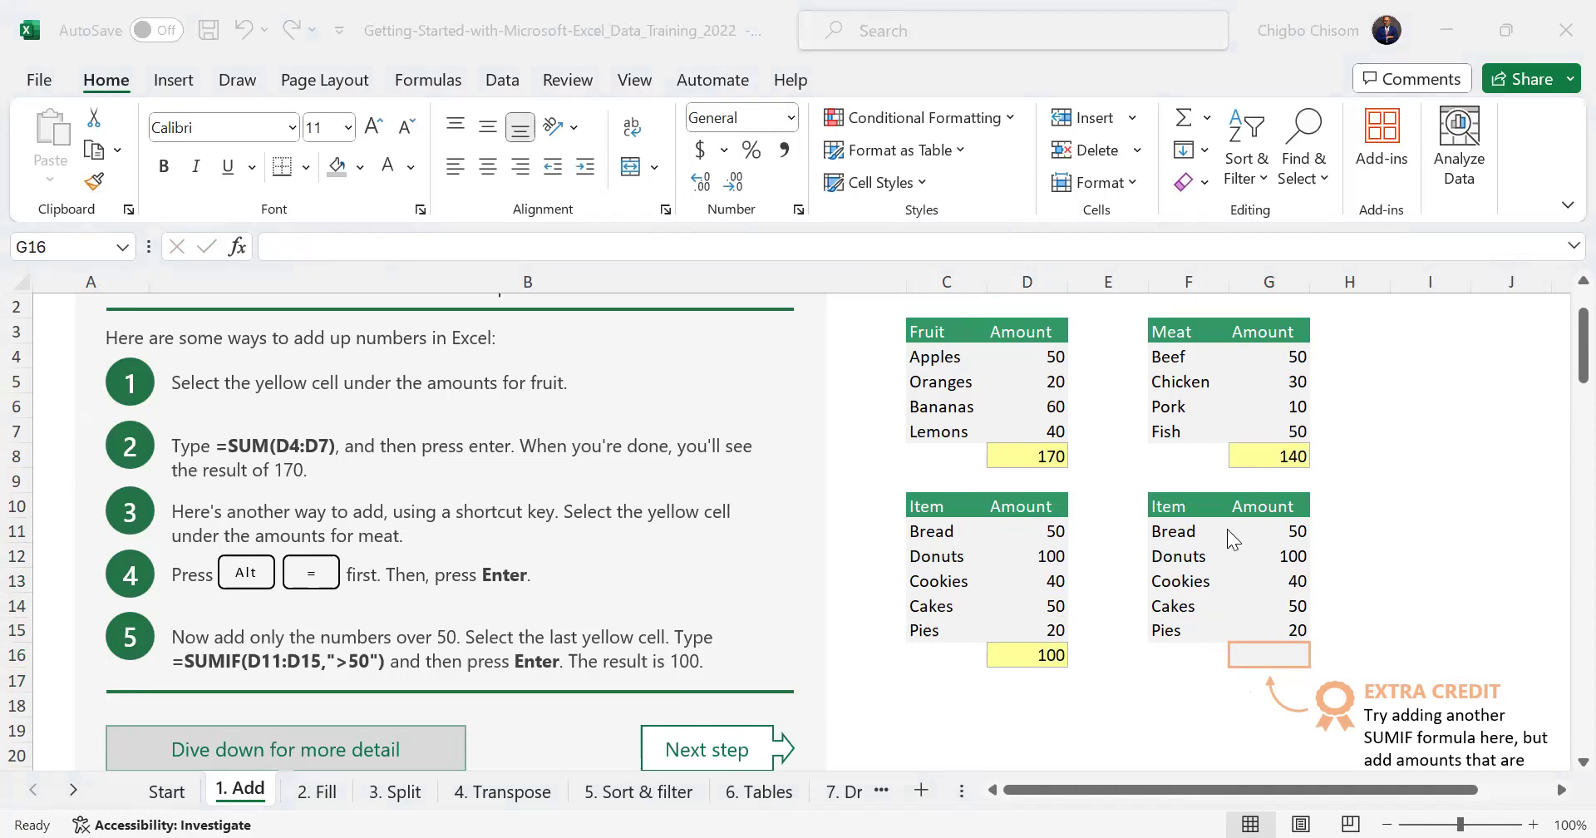
click(1283, 654)
text(=)
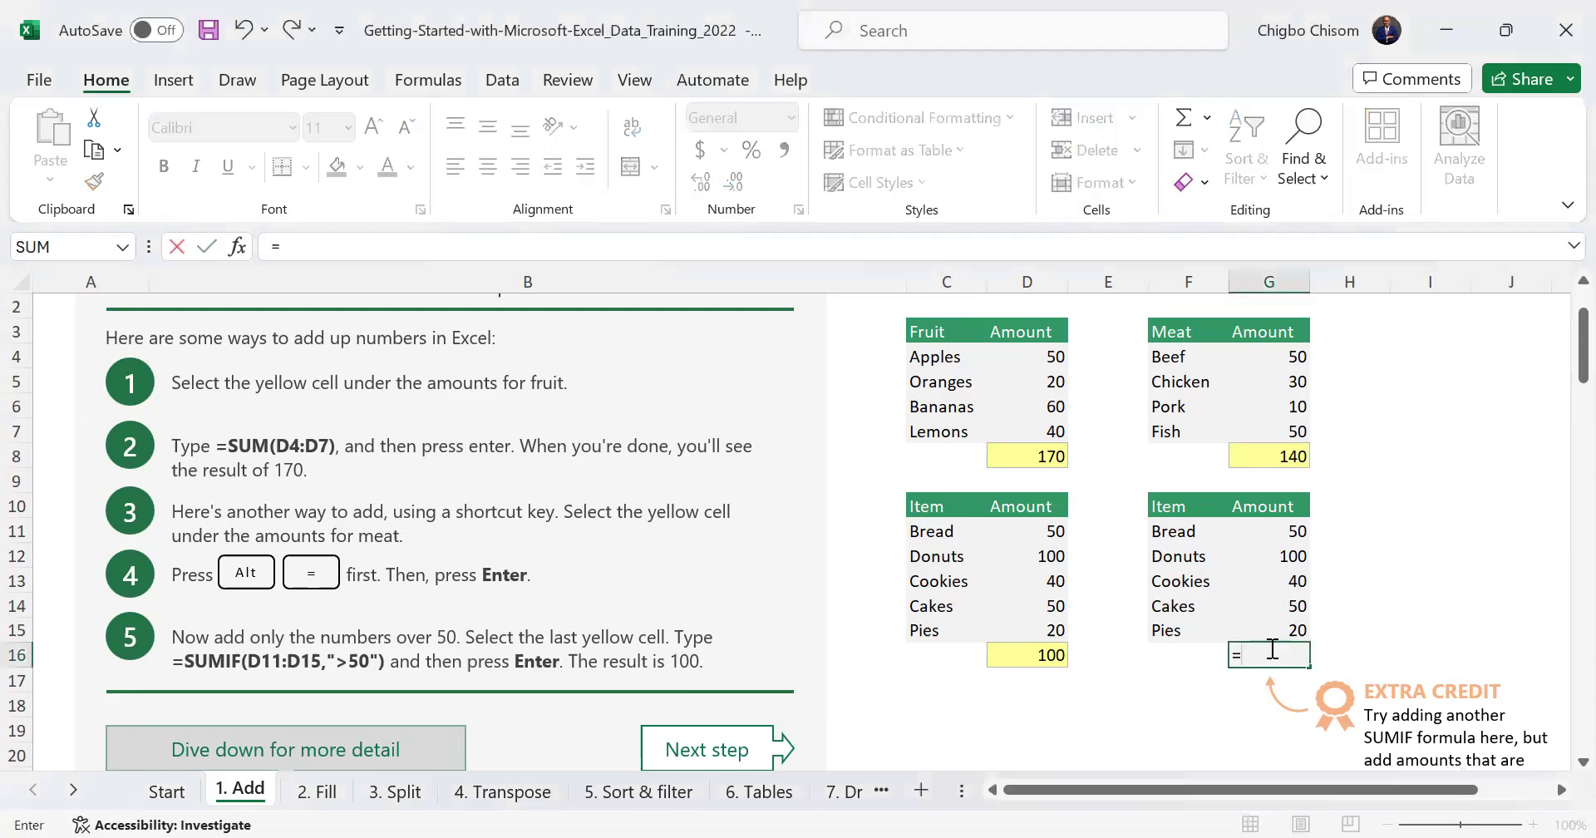
text(sum)
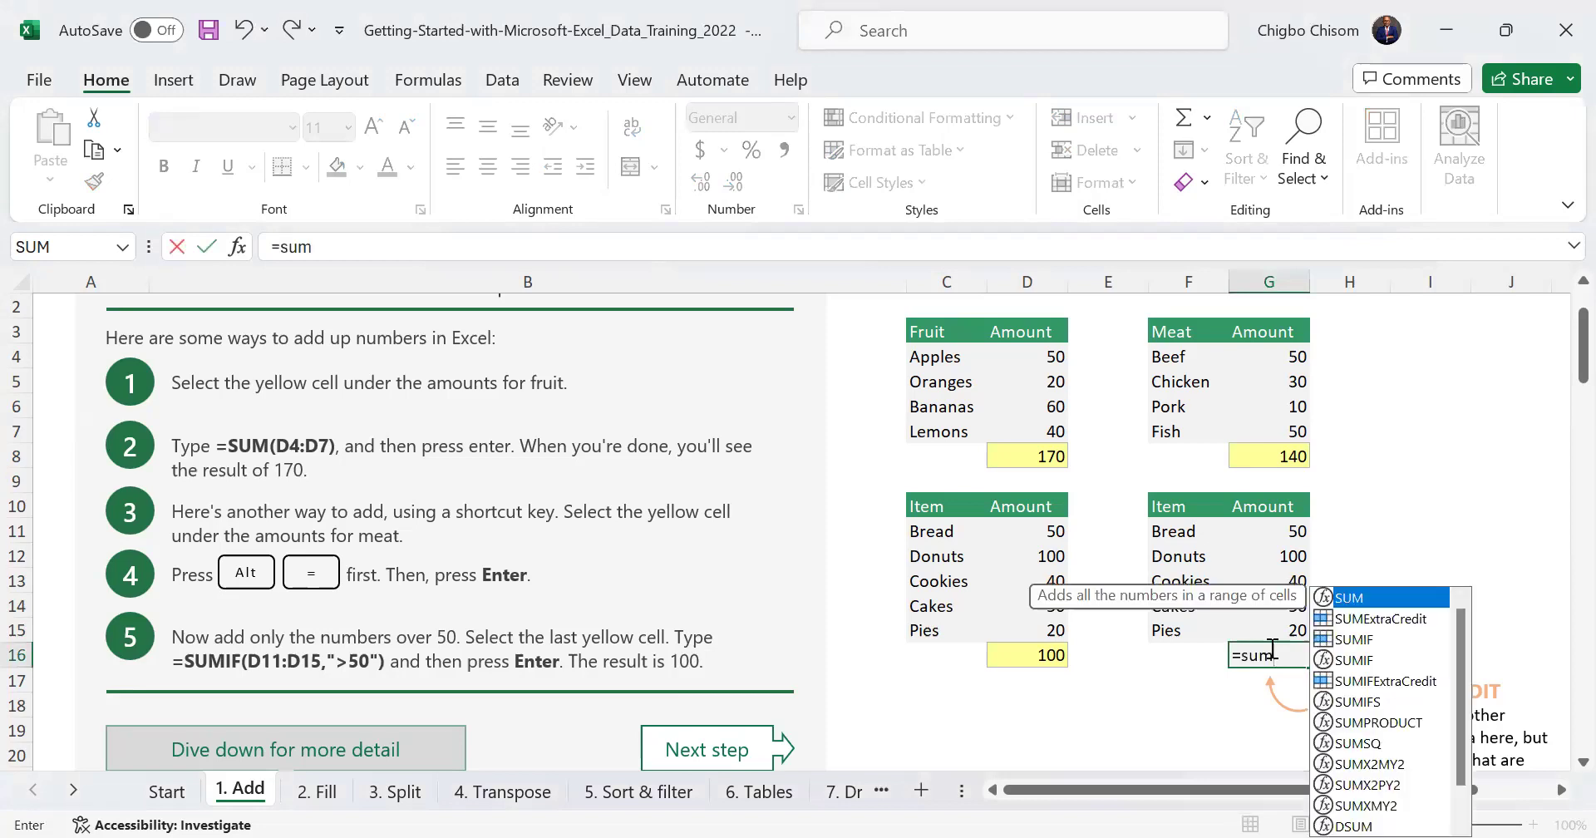
click(1348, 664)
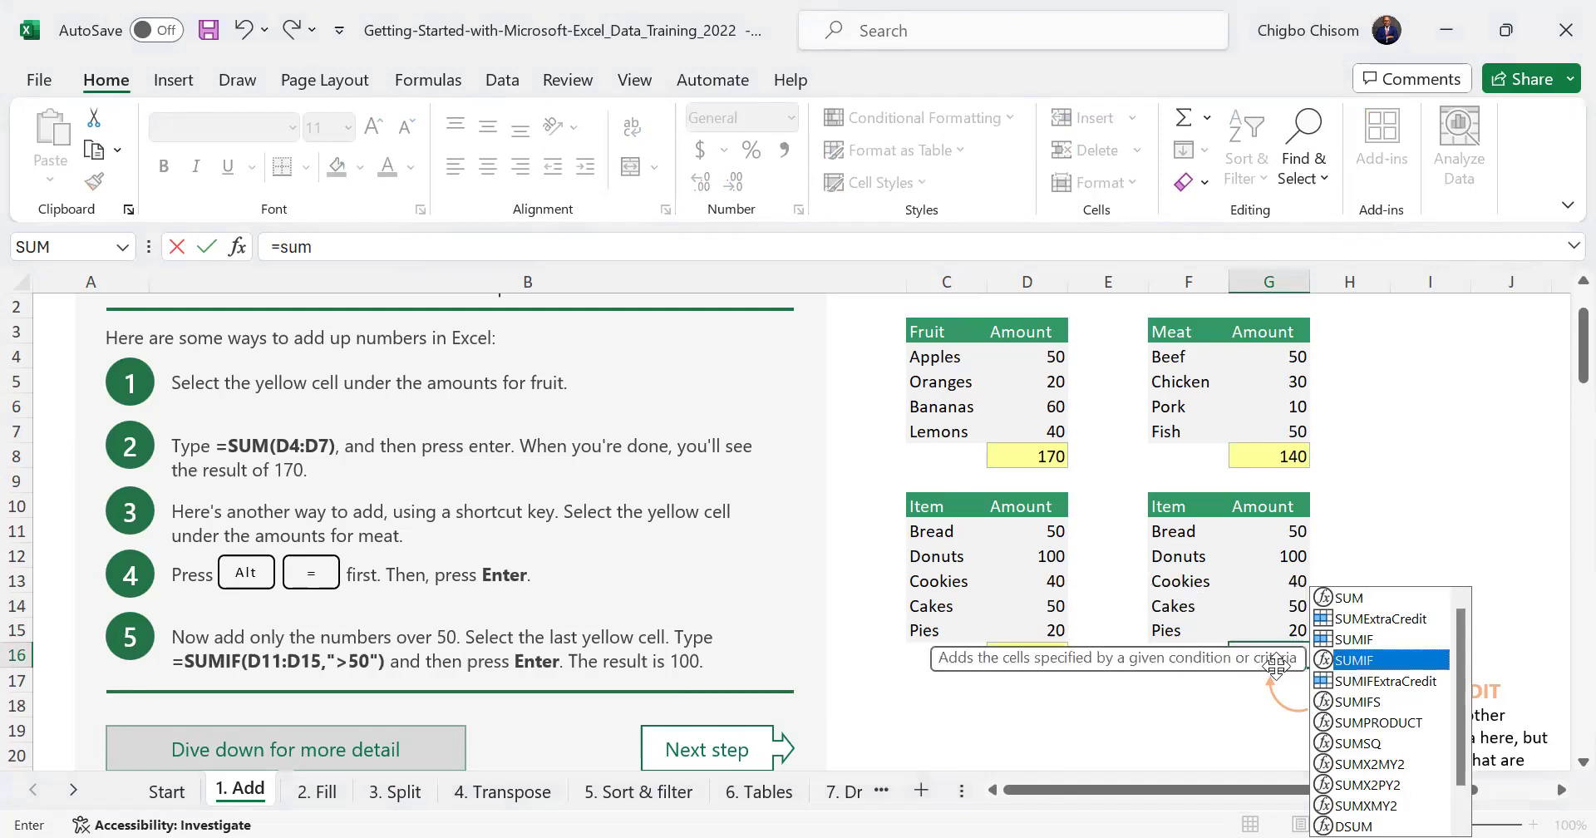
double_click(1316, 658)
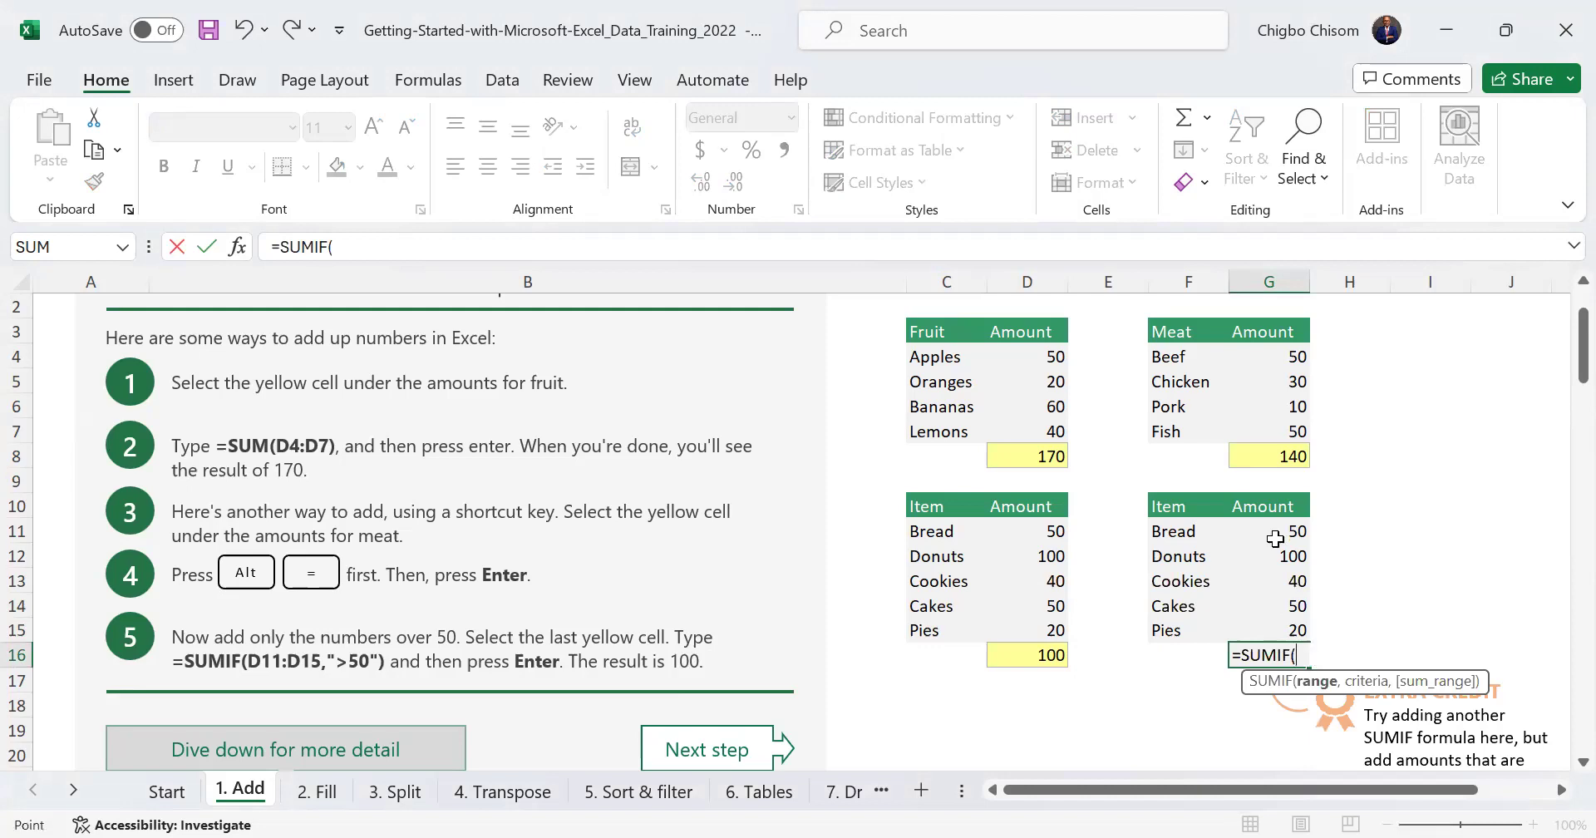
drag(1279, 530, 1294, 629)
text(,)
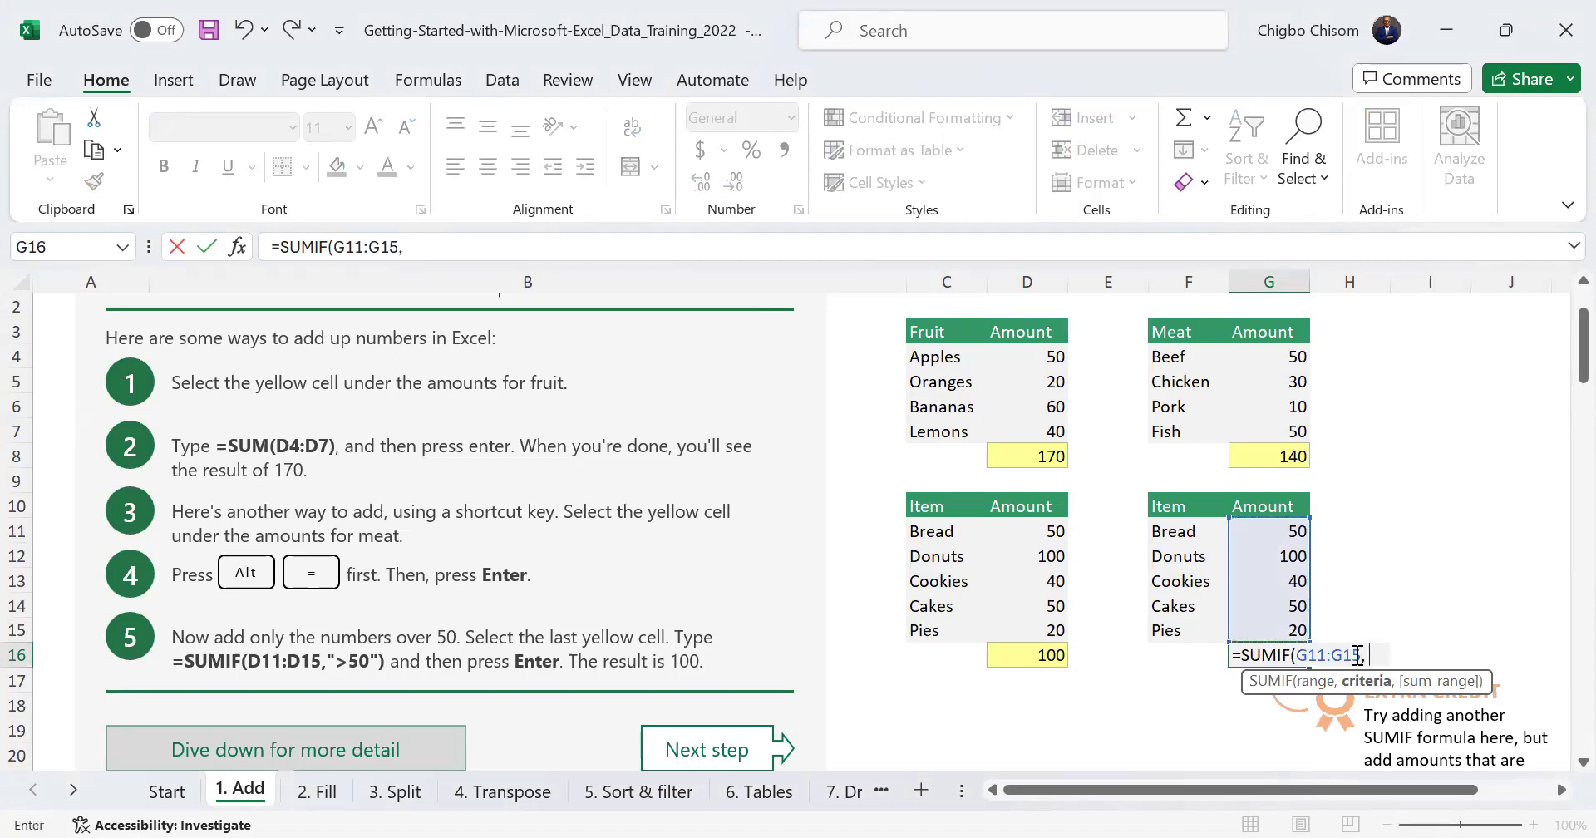
text( ")
text(<50"))
key(Return)
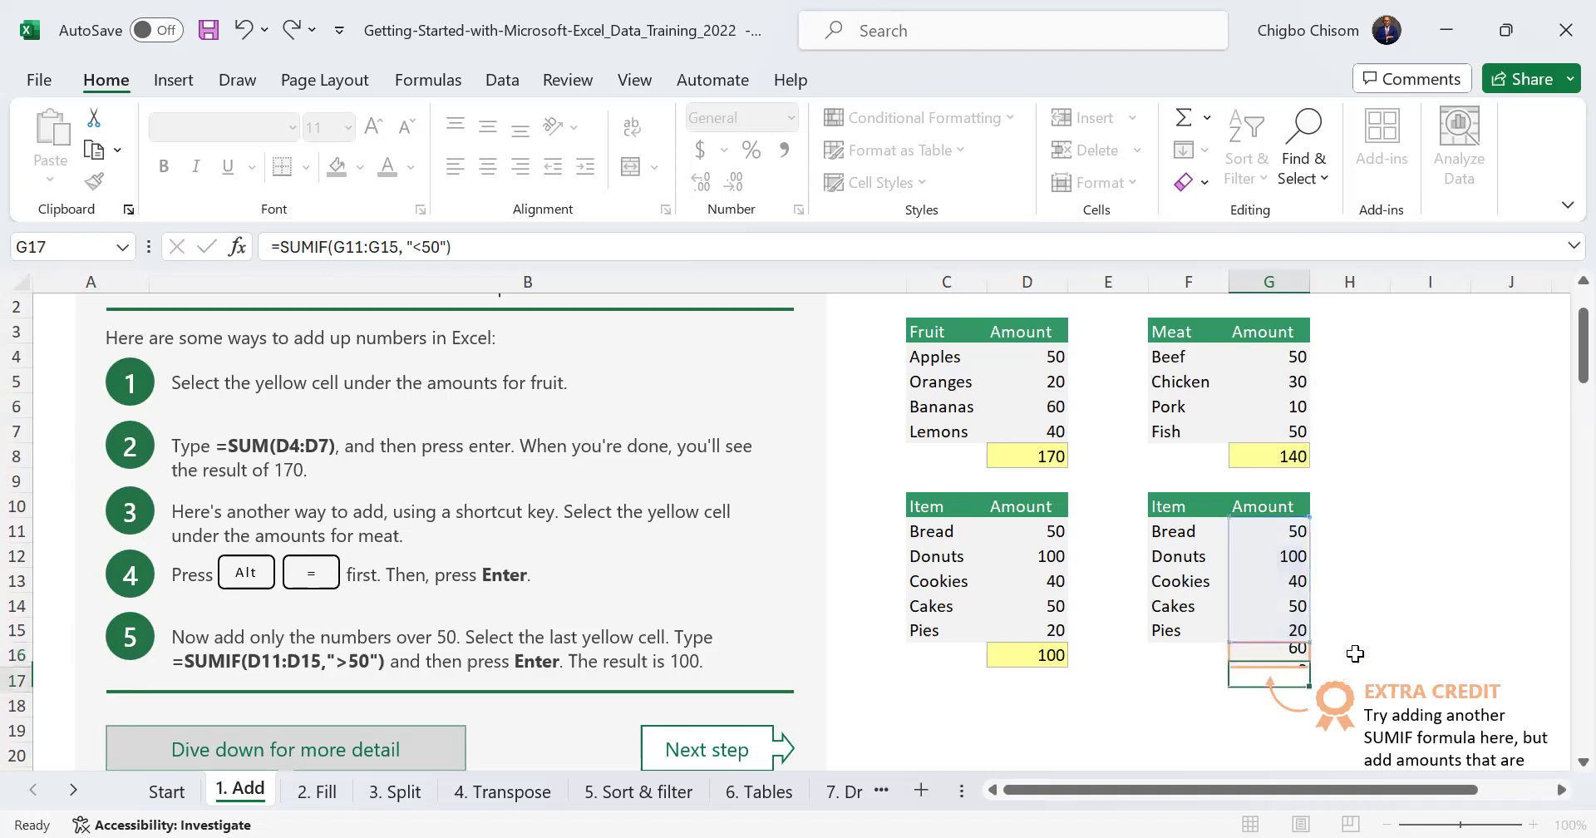
key(Up)
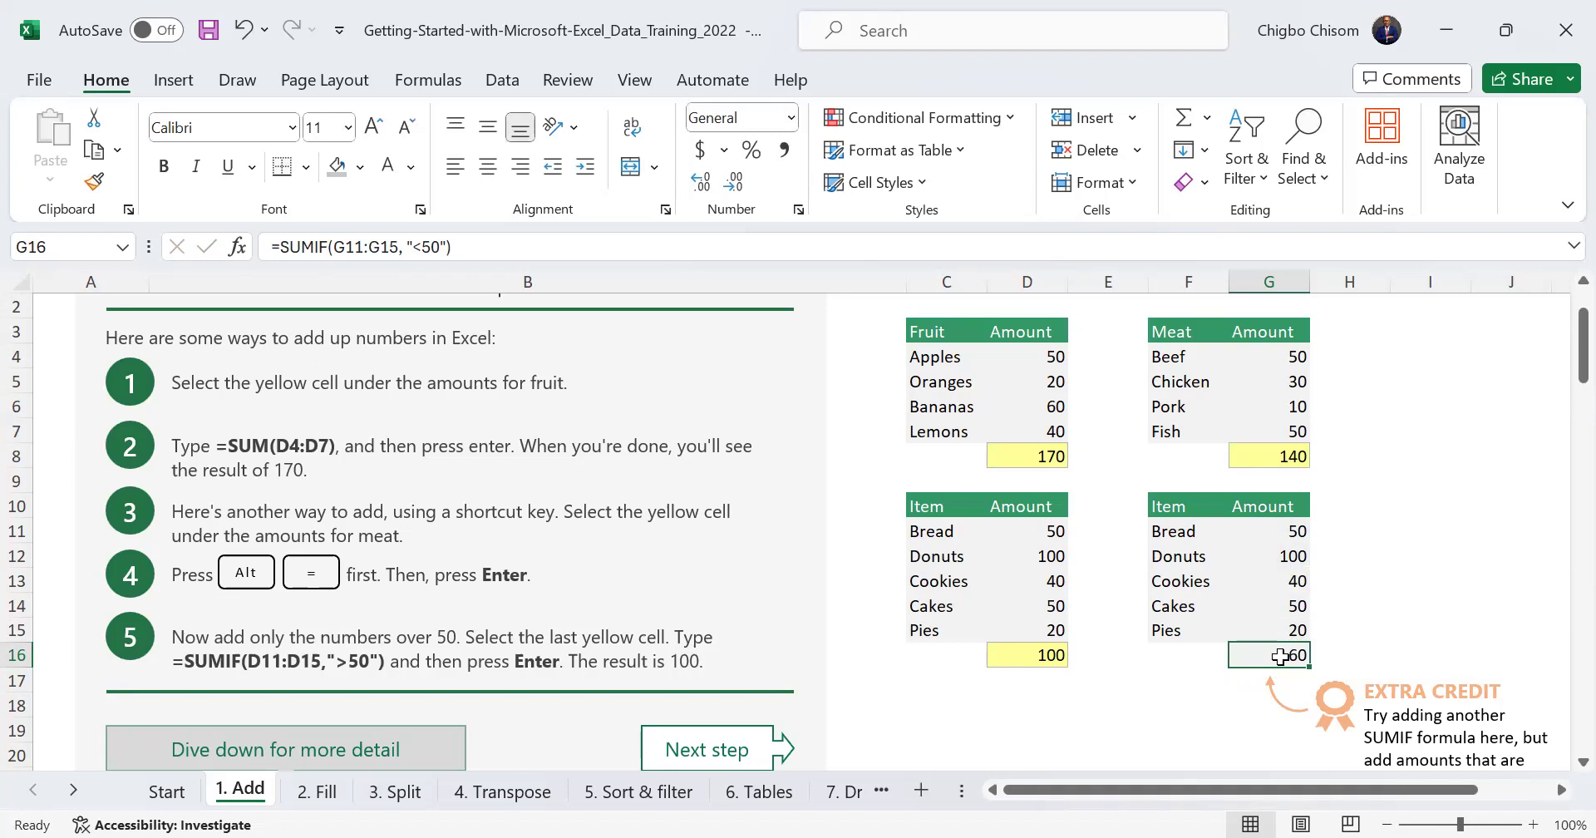
key(Delete)
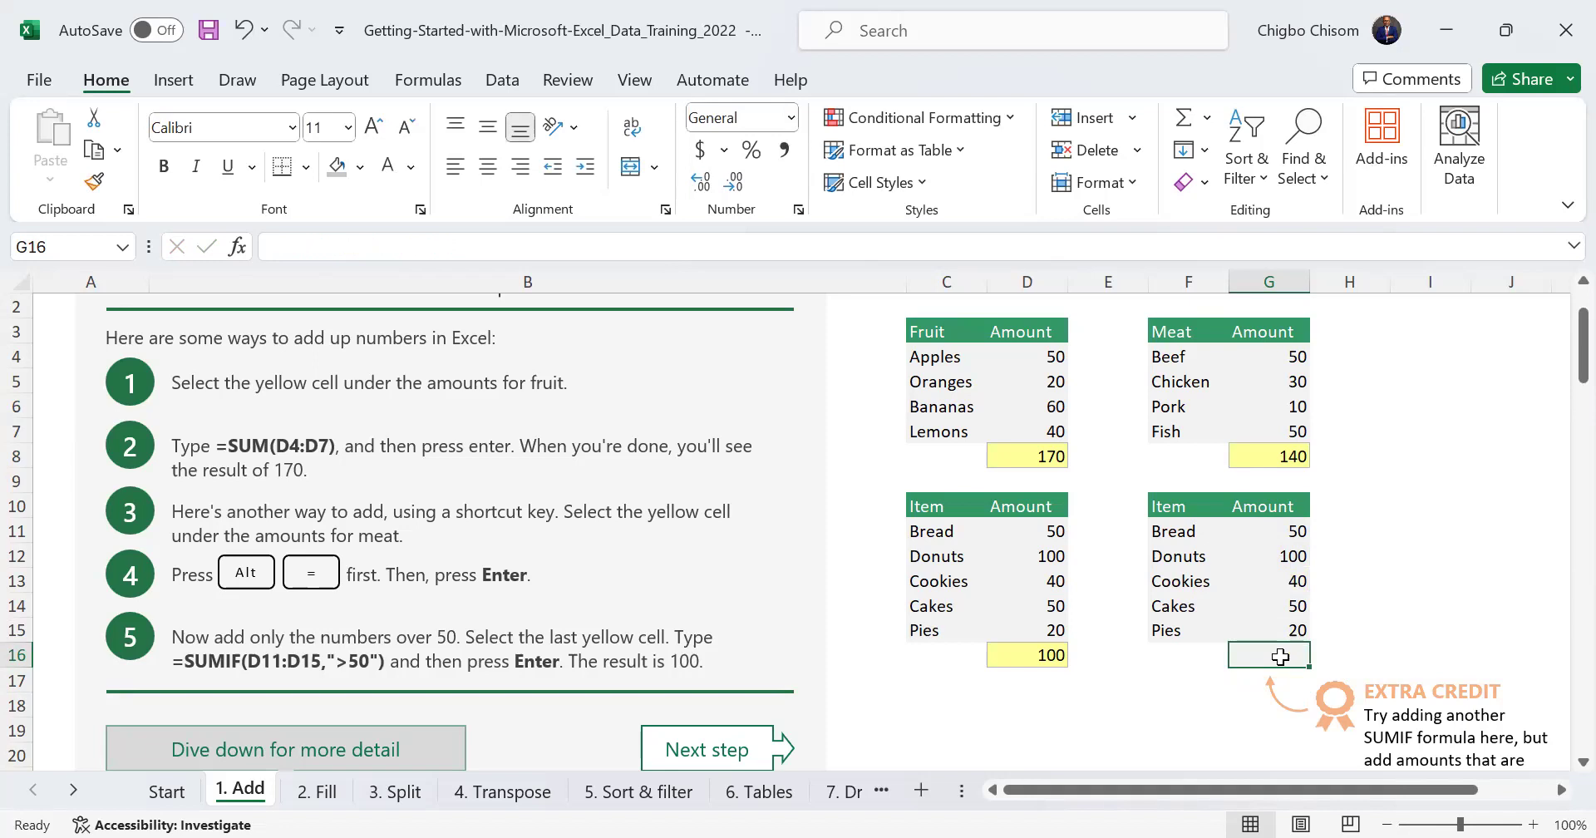
double_click(1280, 657)
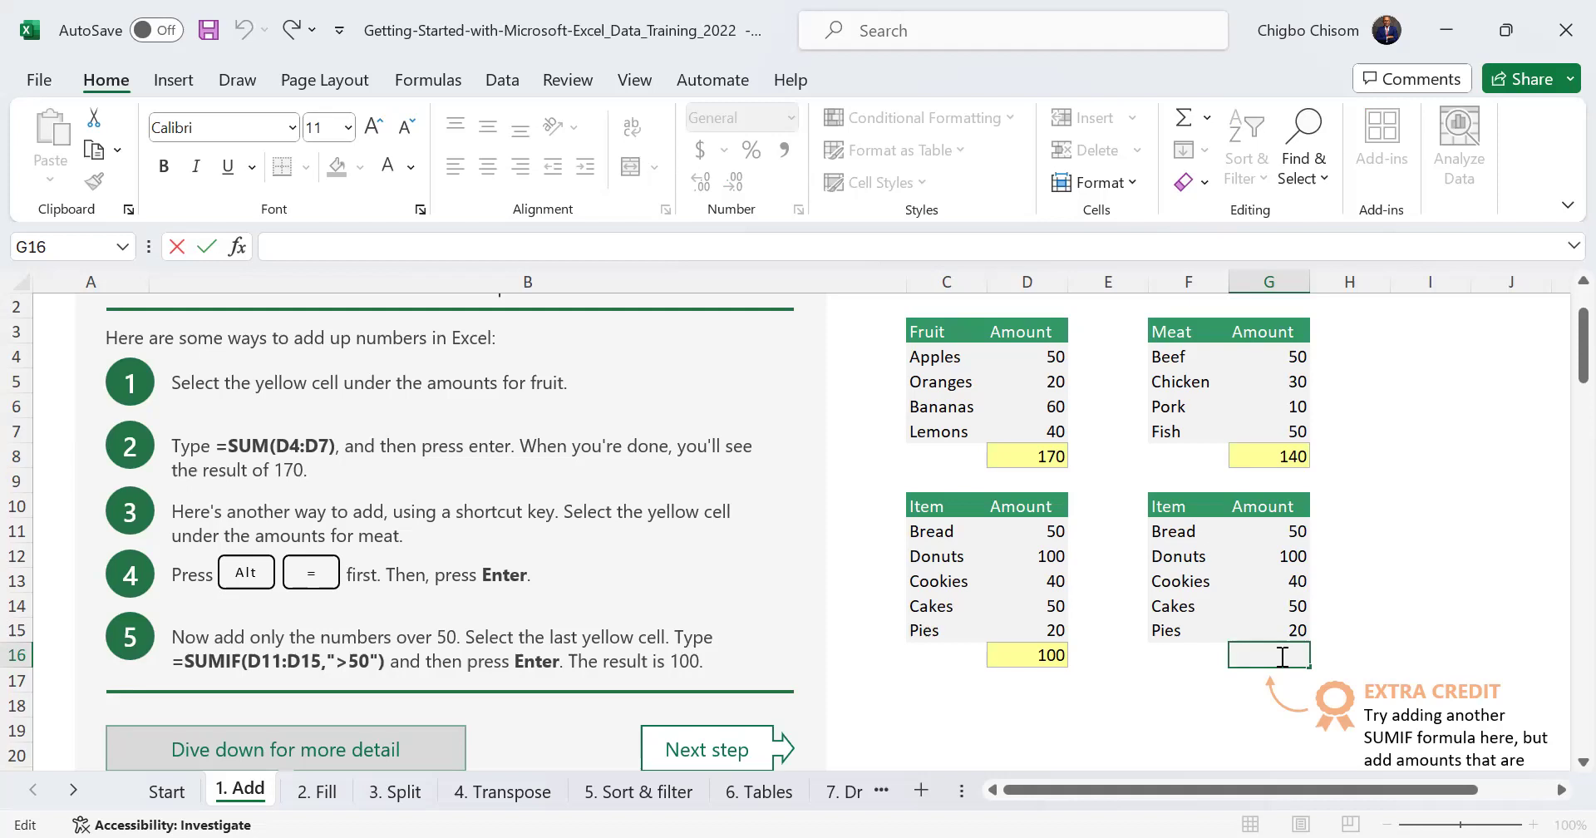
text(=avea)
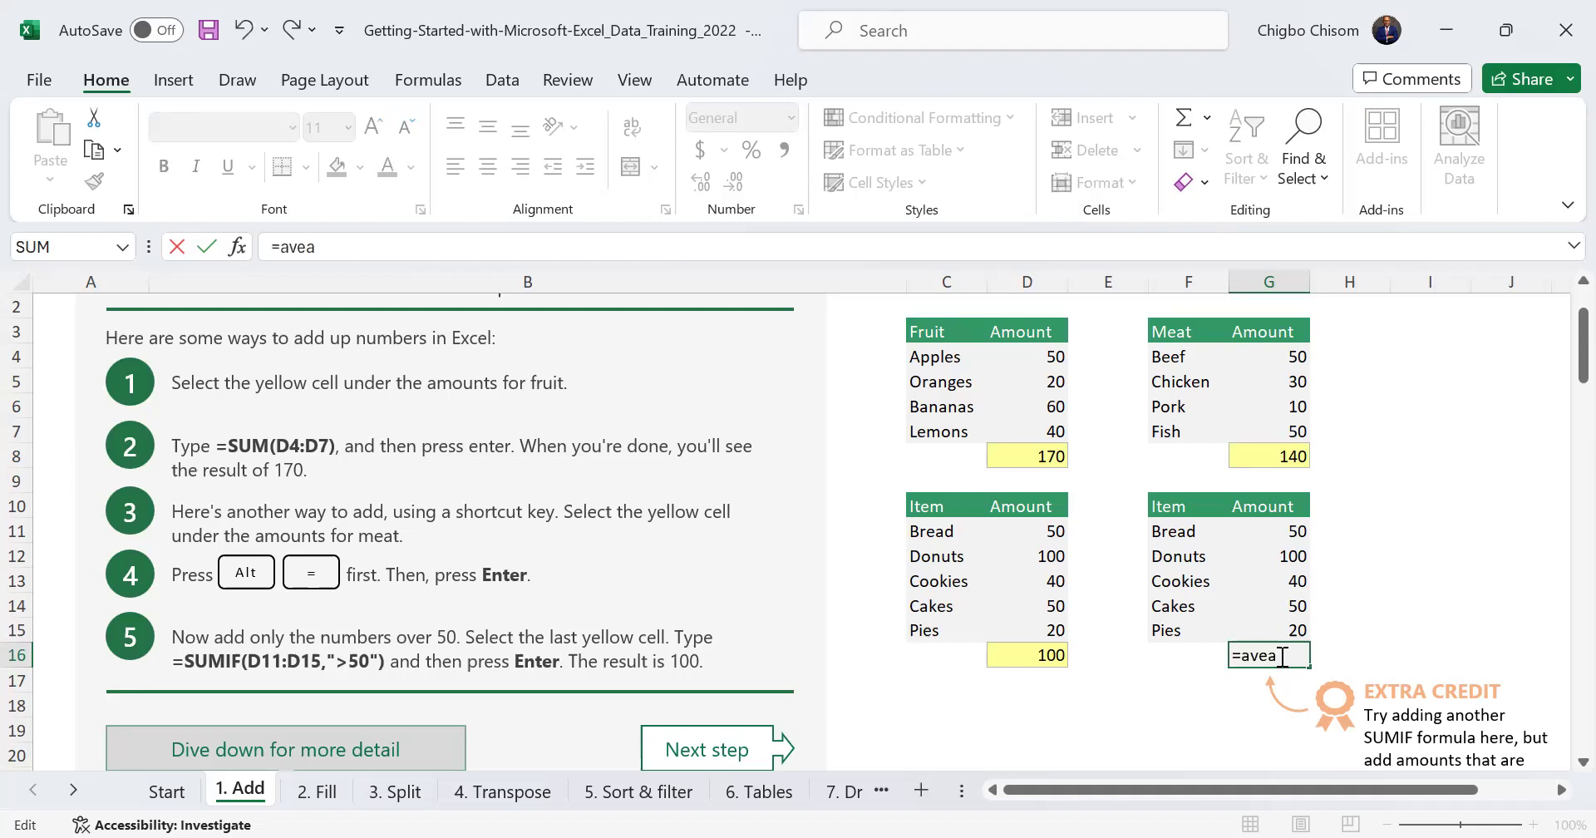
key(BackSpace)
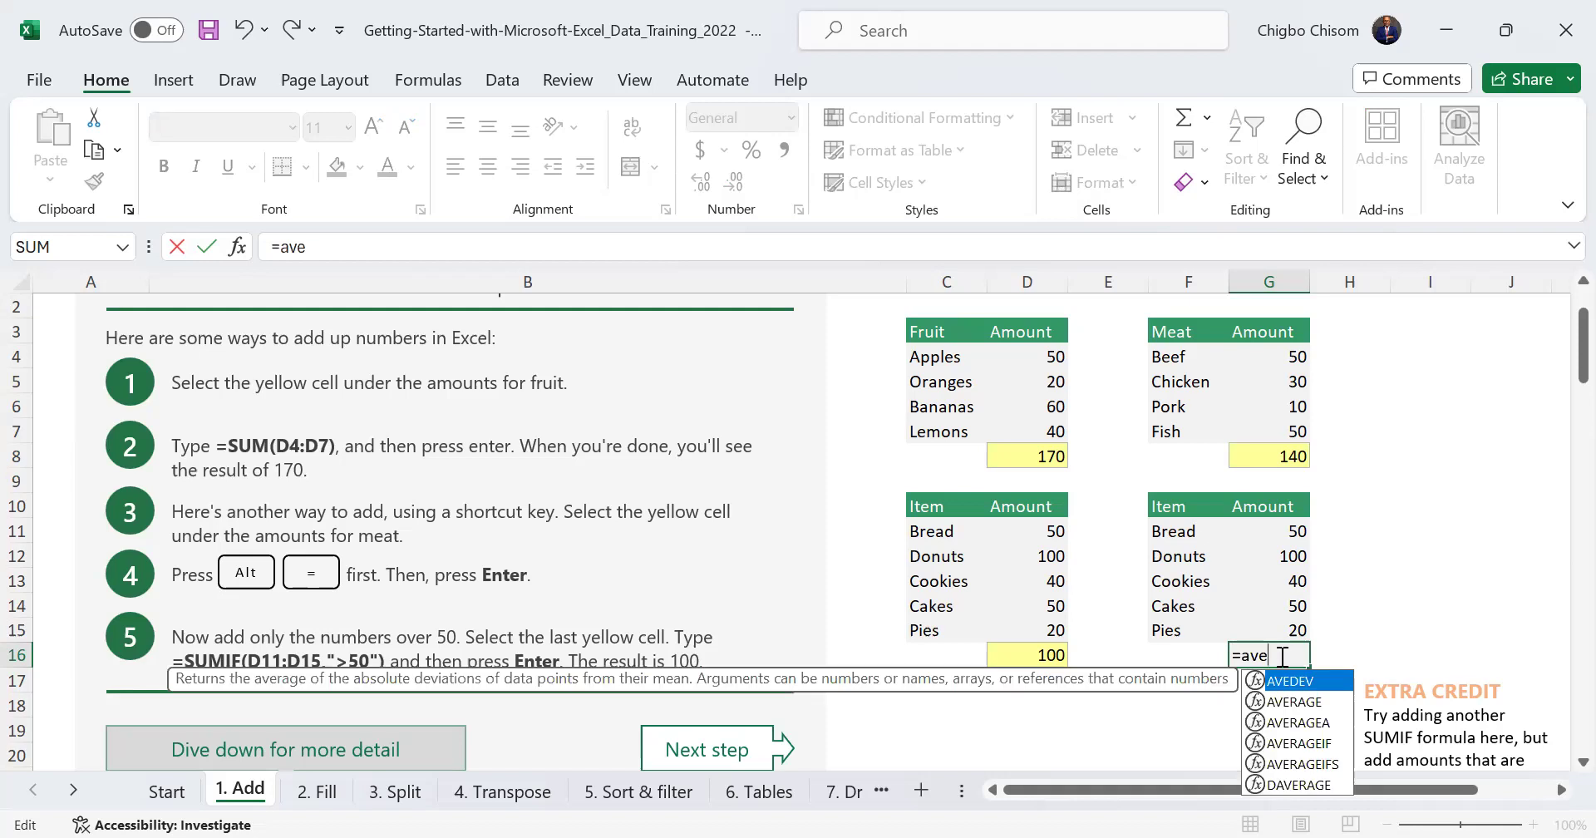
click(1305, 745)
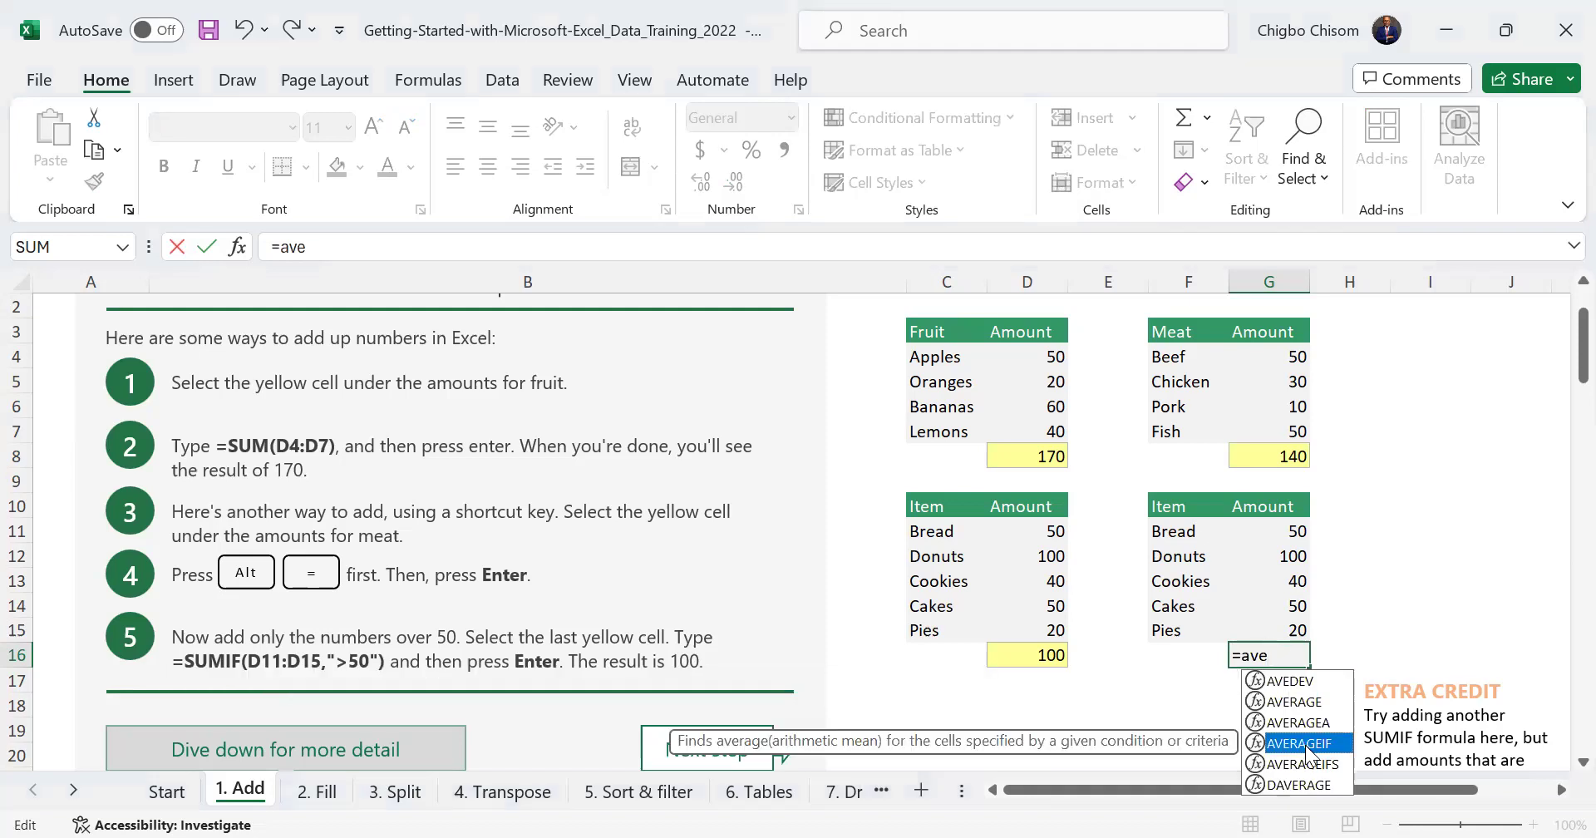
double_click(1305, 744)
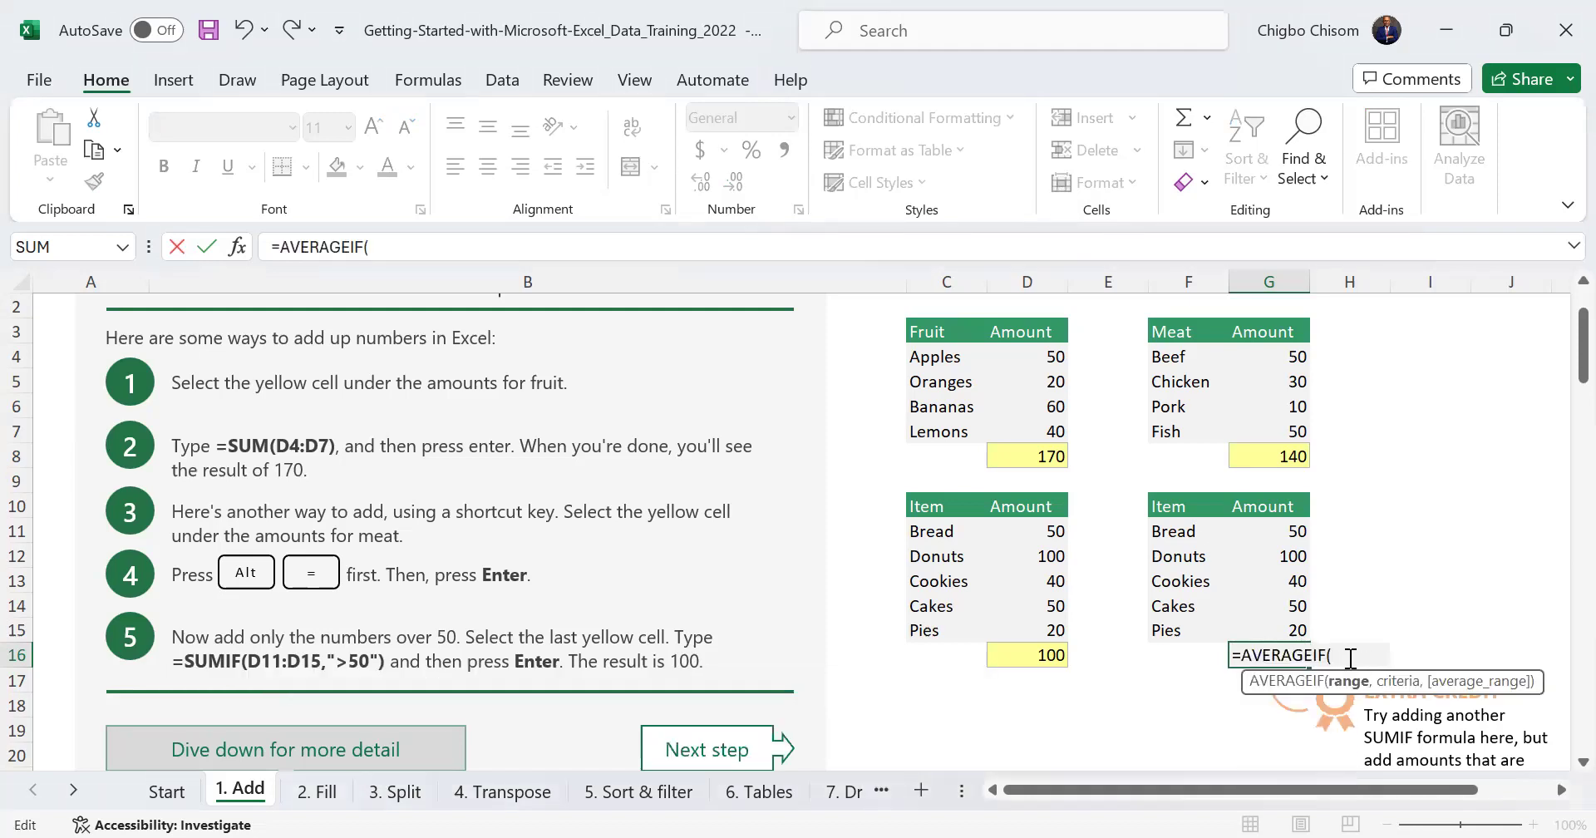
drag(1283, 534, 1297, 633)
text(, ")
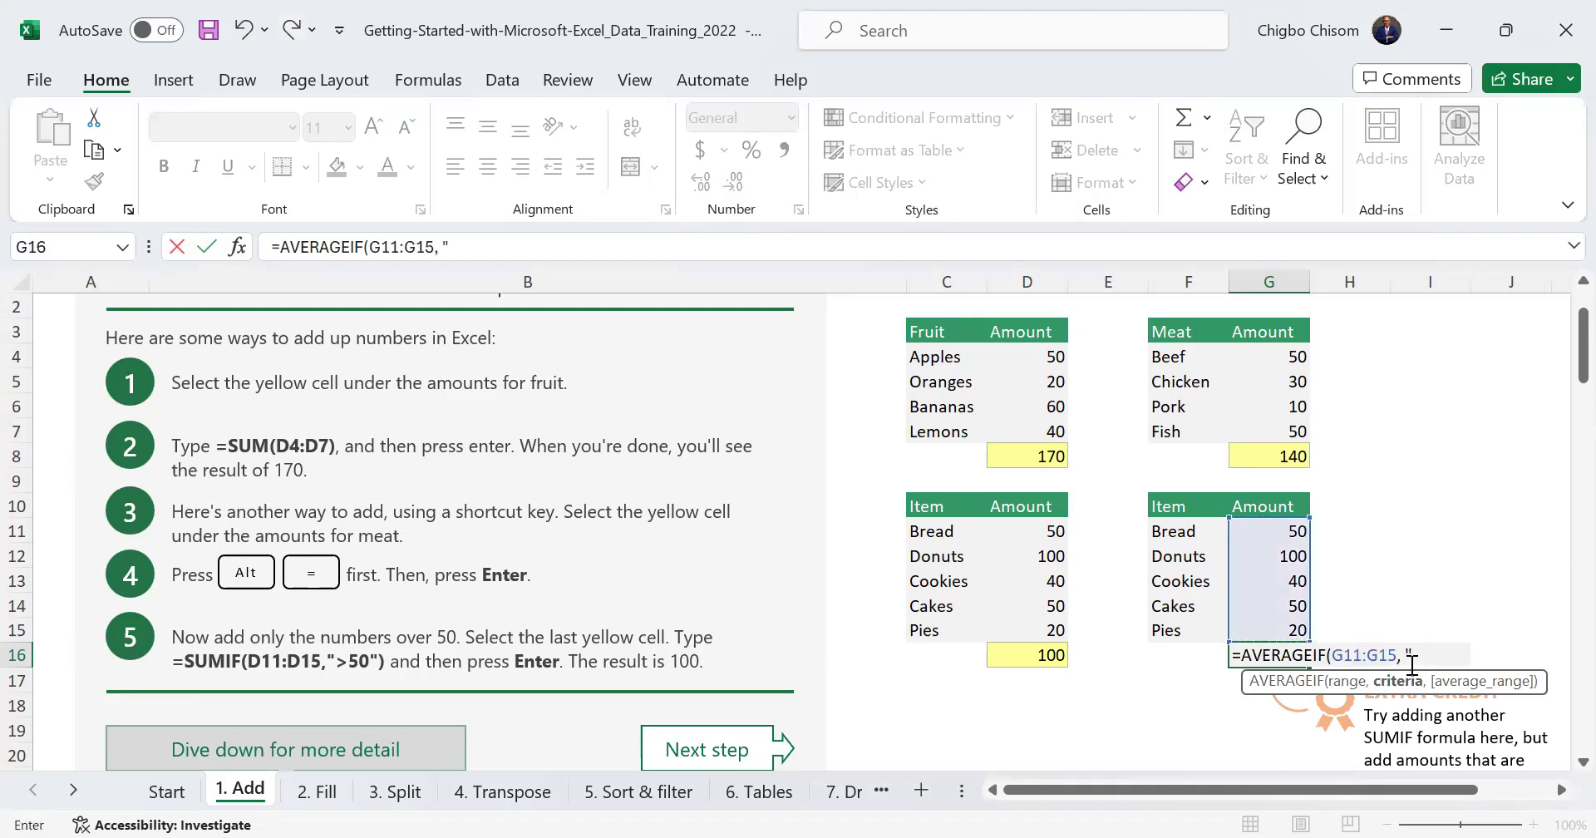
text(>100"))
key(Return)
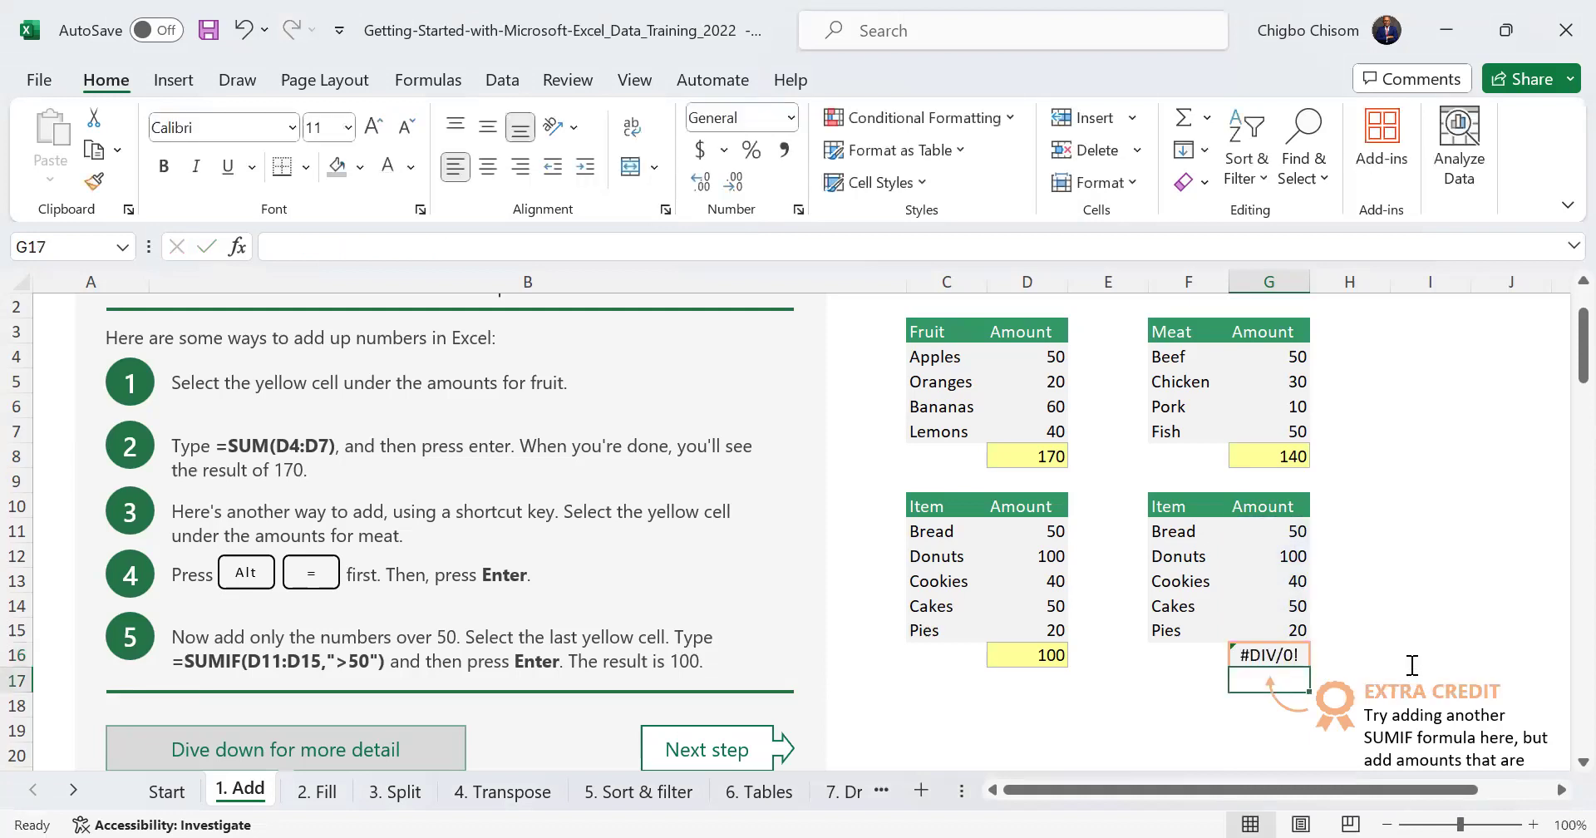
click(1272, 654)
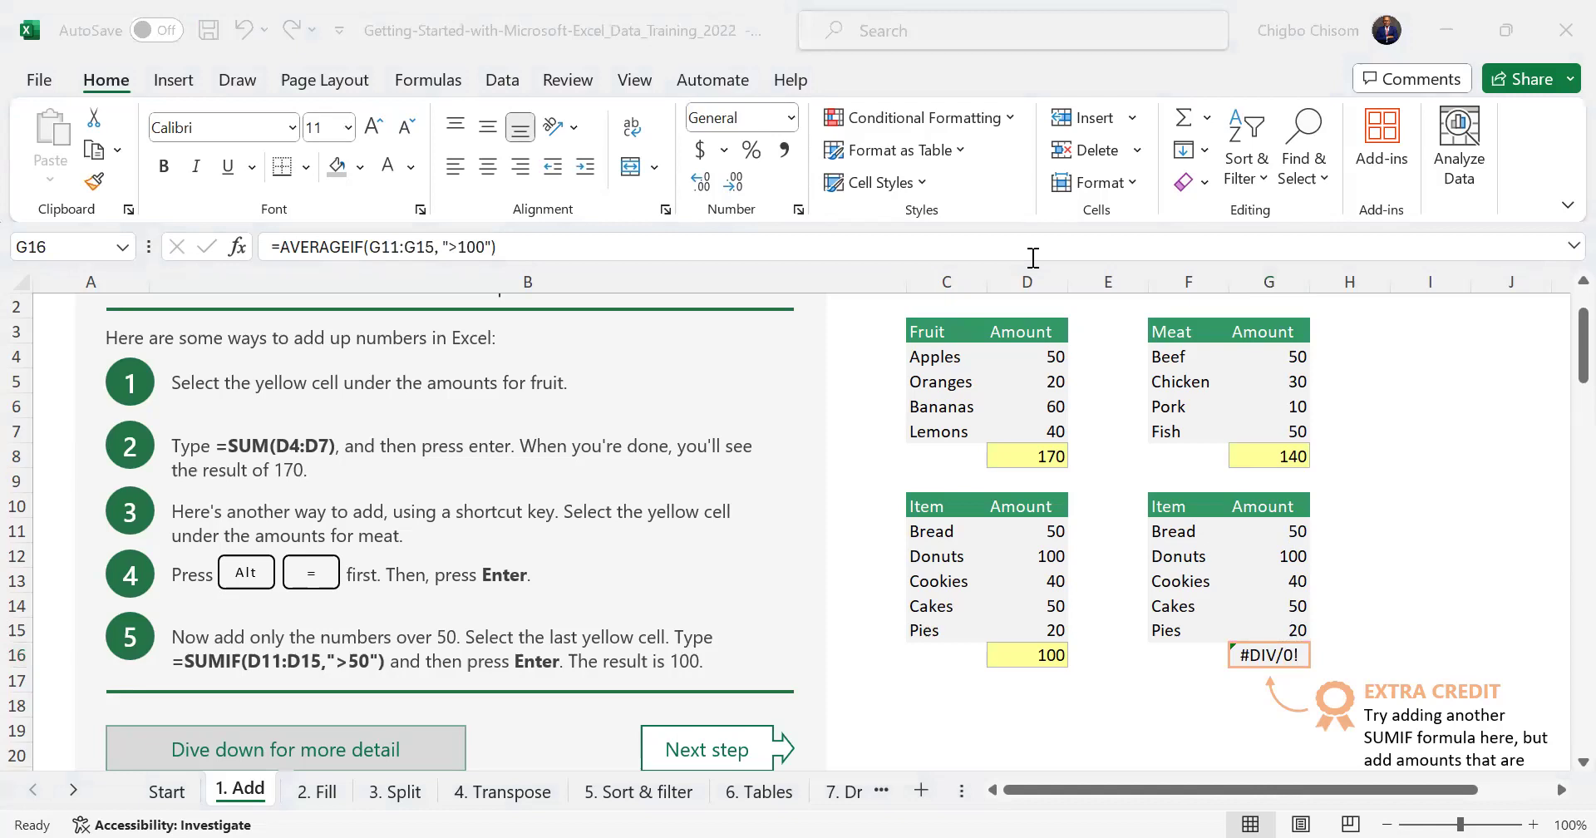
click(1264, 650)
Clear the failing formula from G16 and reselect the empty cell
key(Delete)
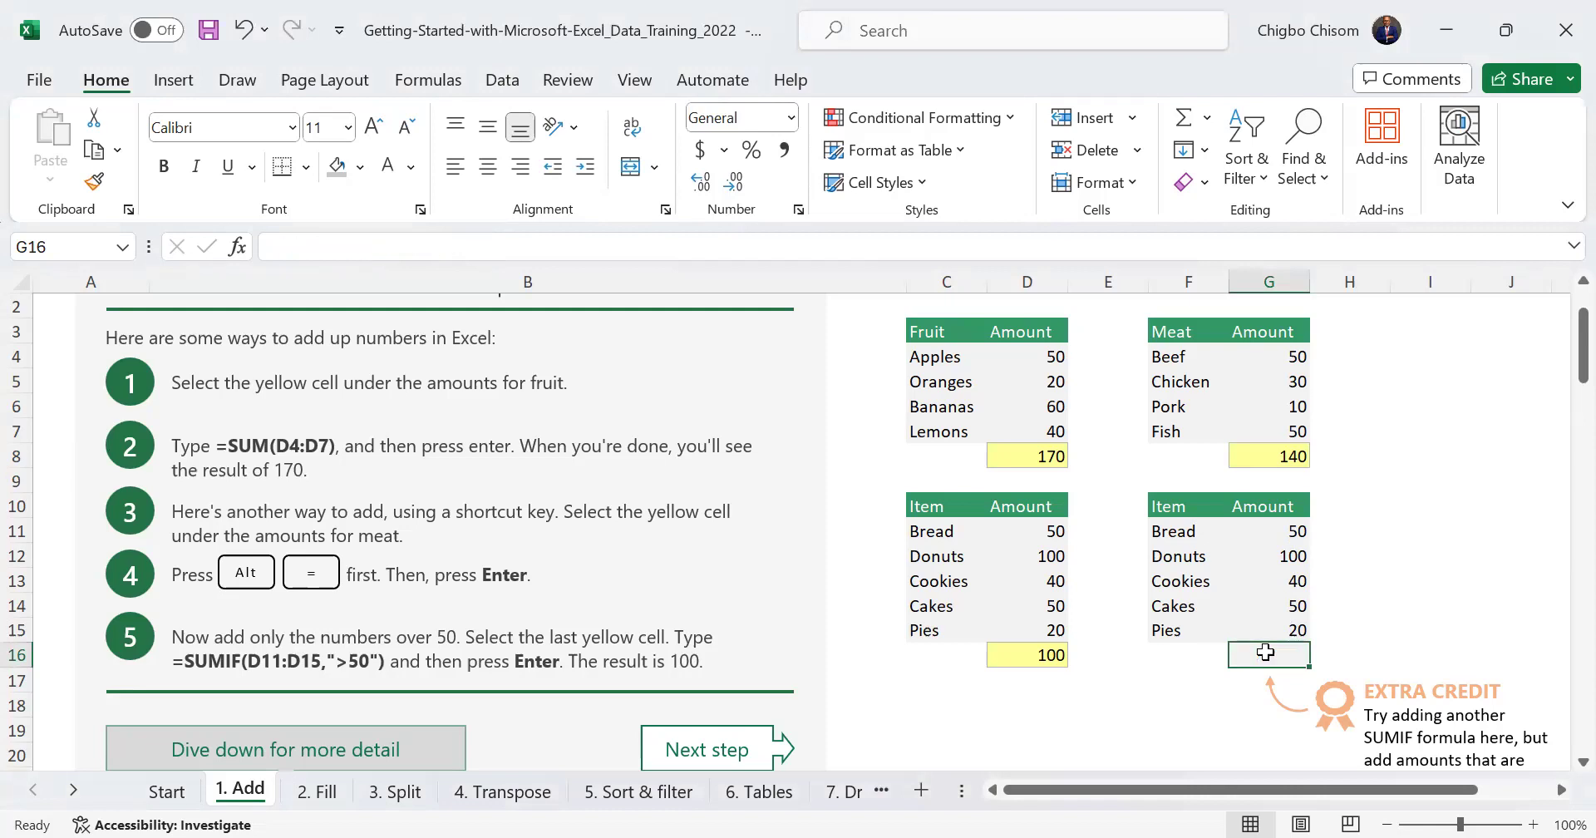
drag(1280, 555, 1289, 626)
drag(1269, 530, 1277, 657)
click(1276, 657)
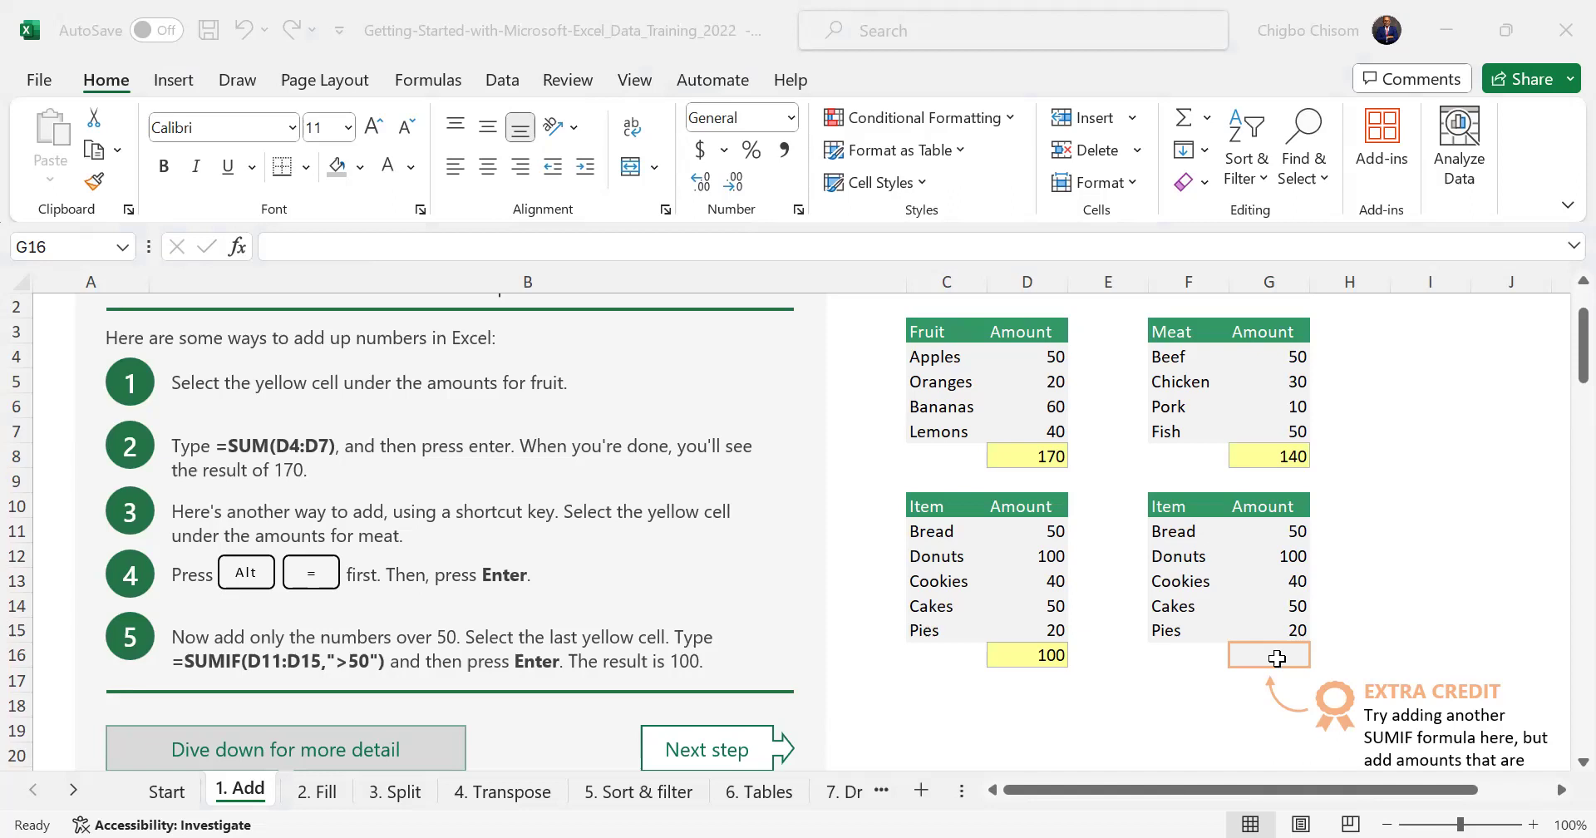
click(1268, 651)
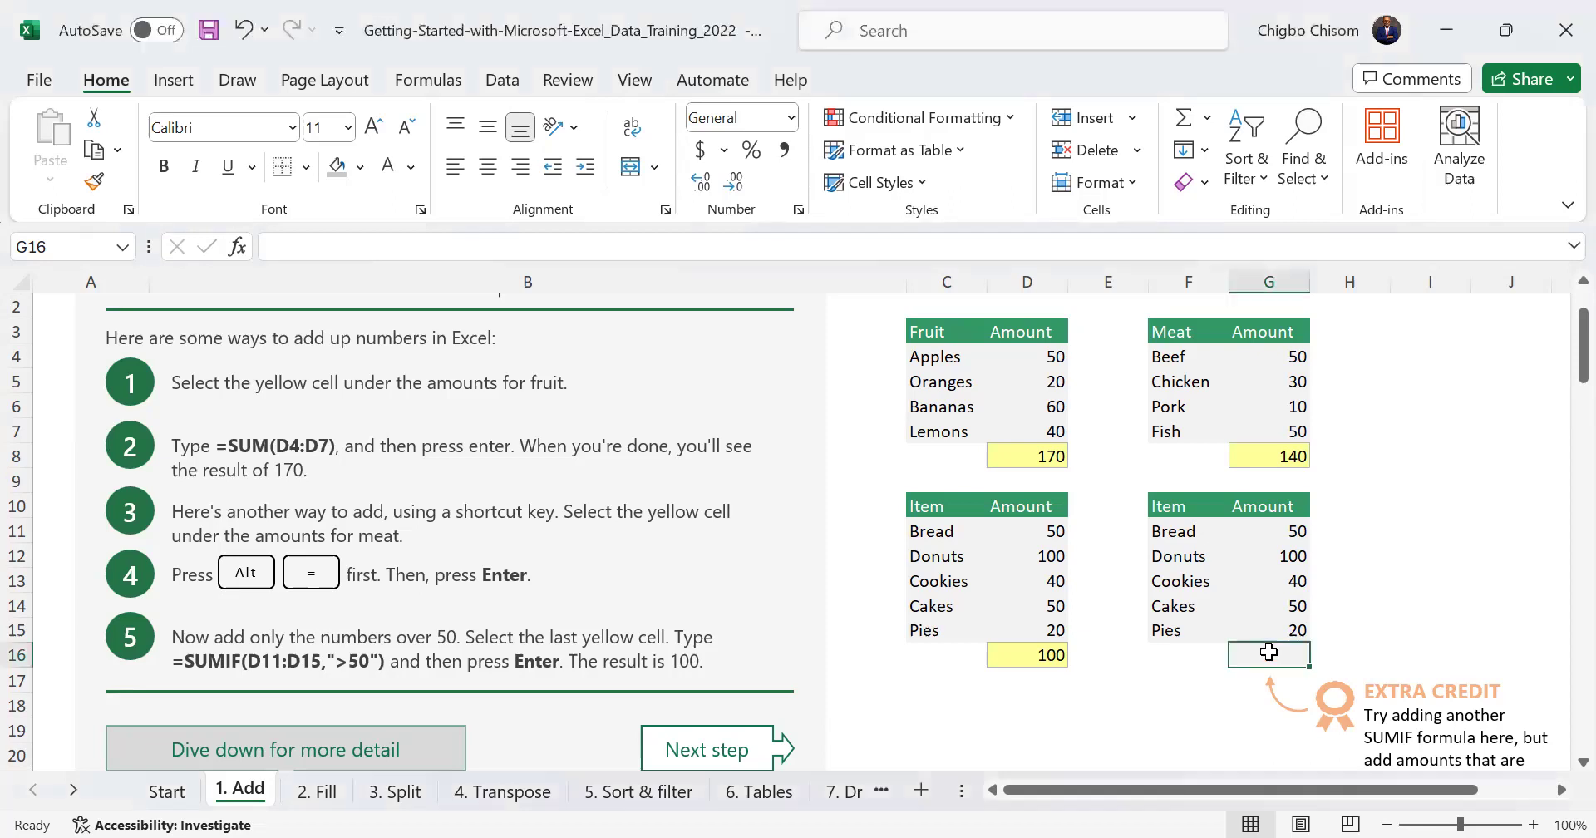
Enter =AVERAGEIF(G11:G15, ">100") in G16
text(=)
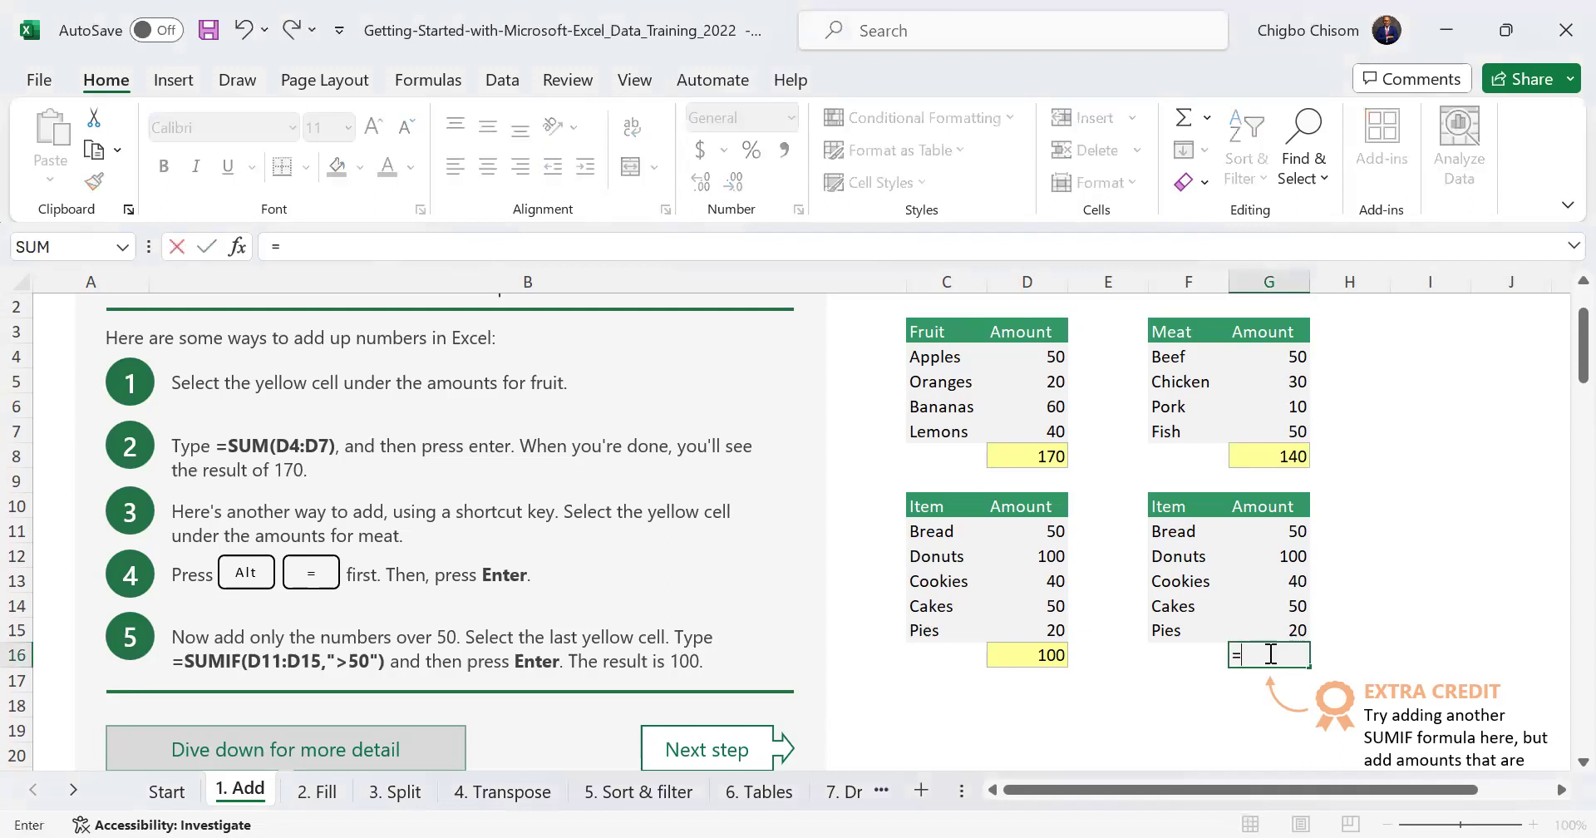
text(v)
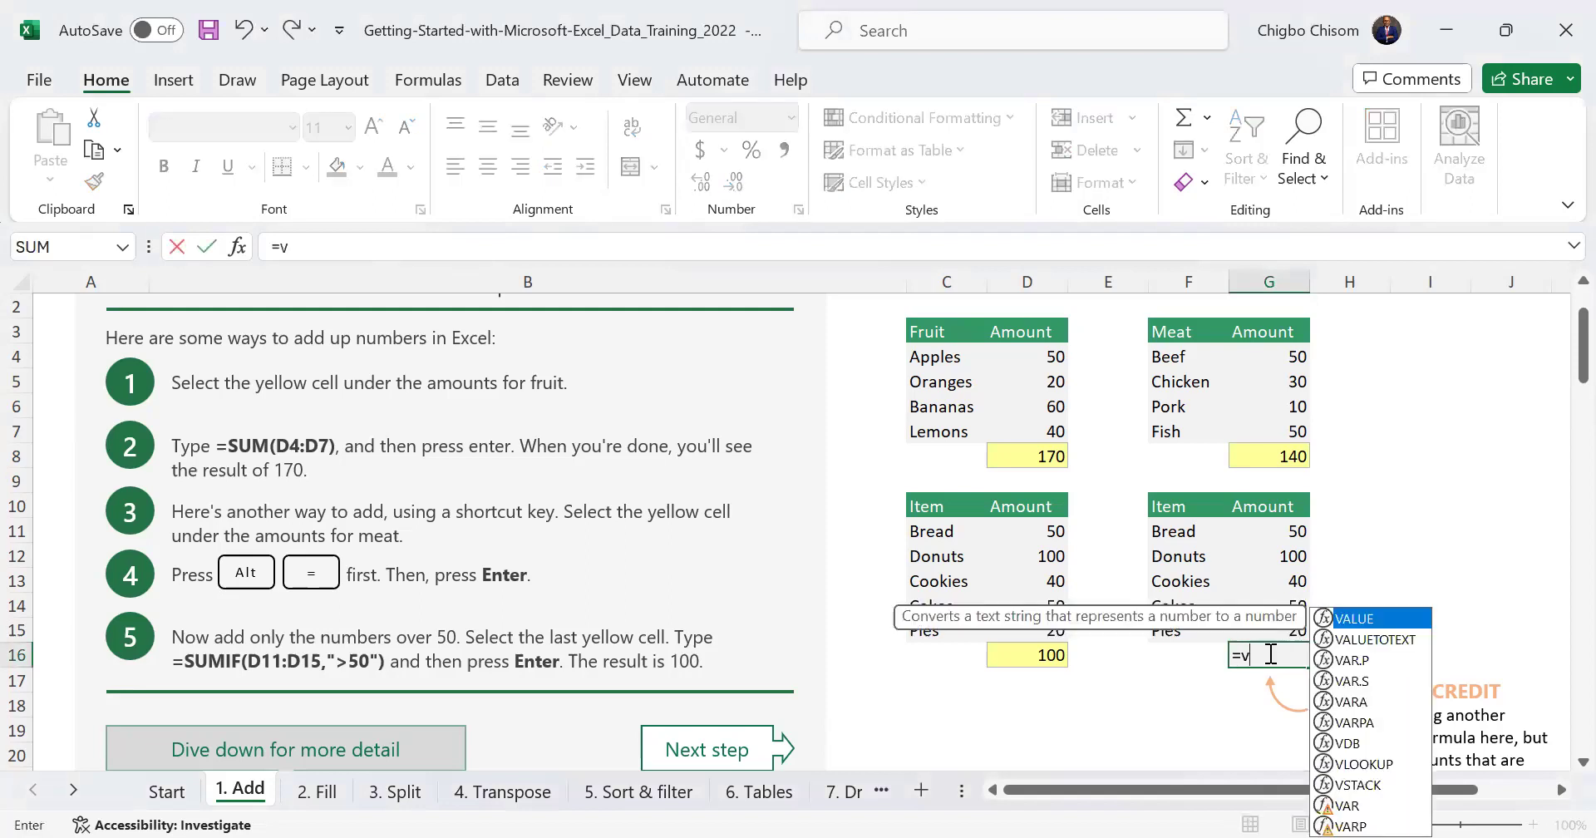
key(BackSpace)
text(average)
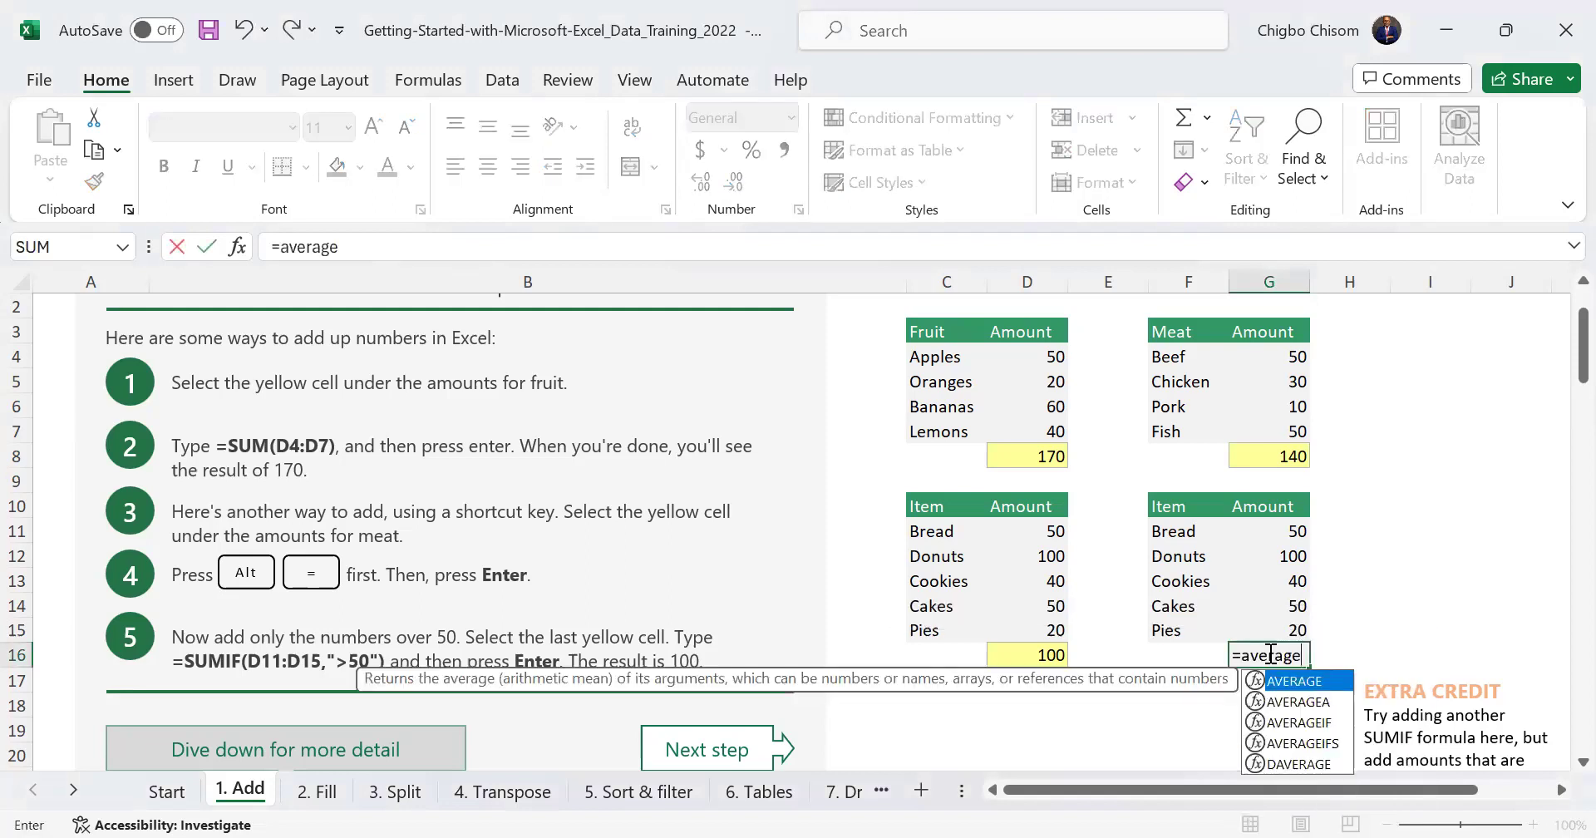
double_click(1303, 721)
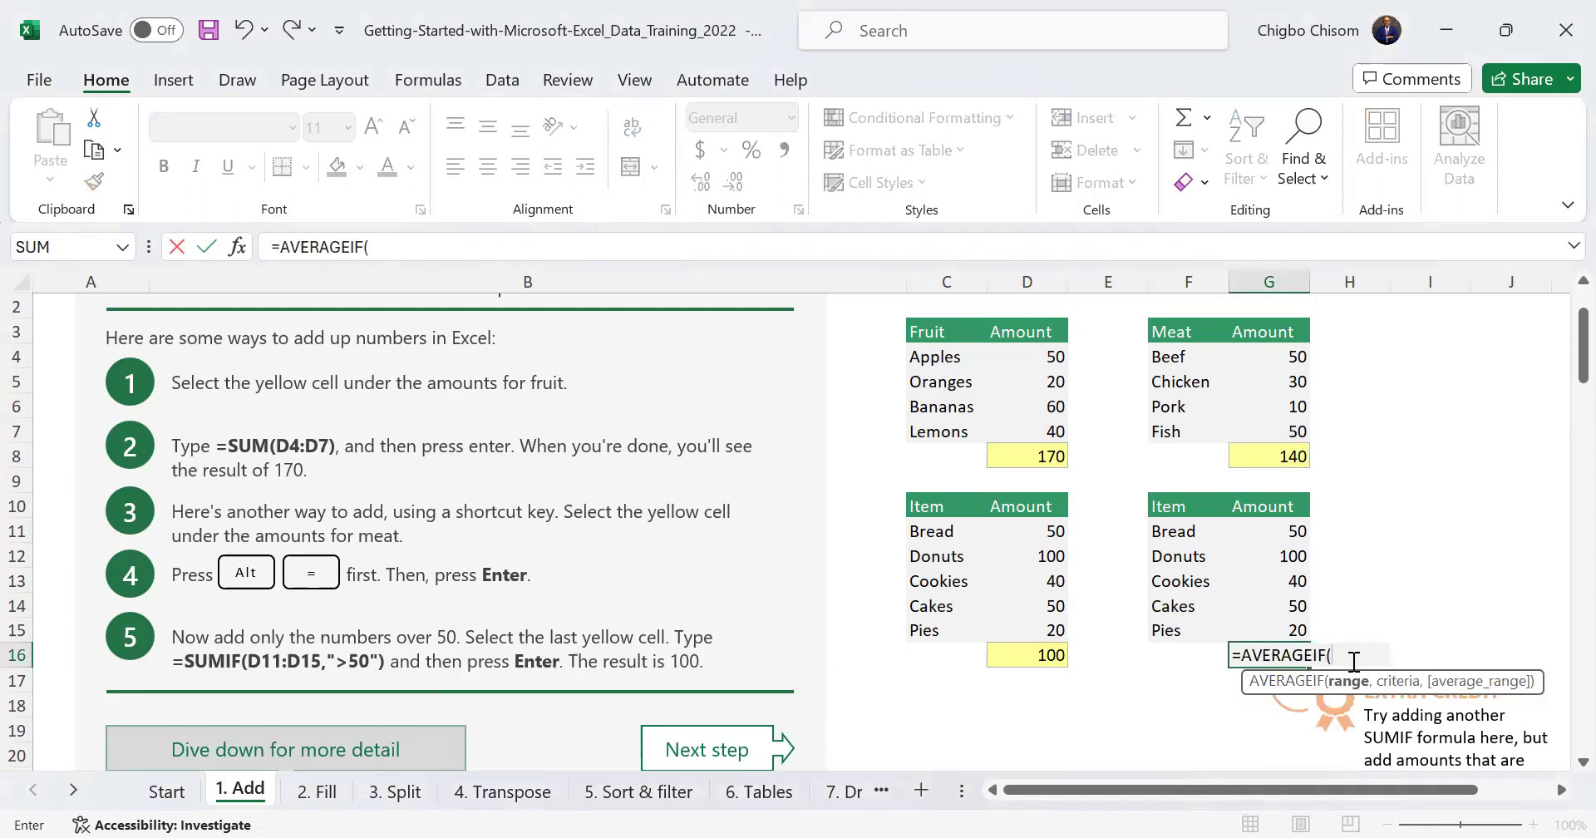
click(1276, 532)
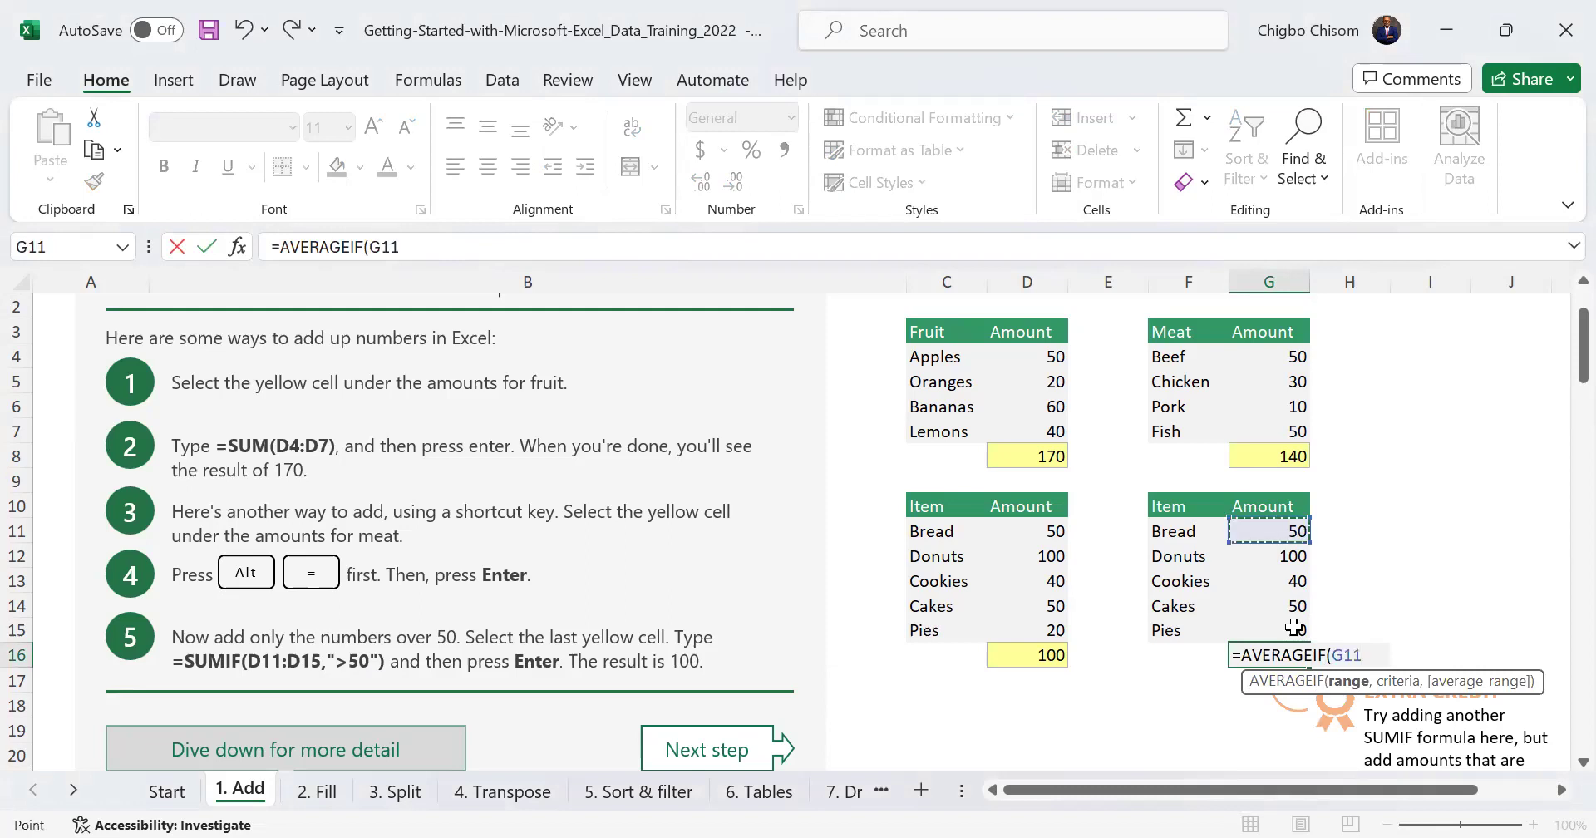
shift+click(1294, 628)
text(,)
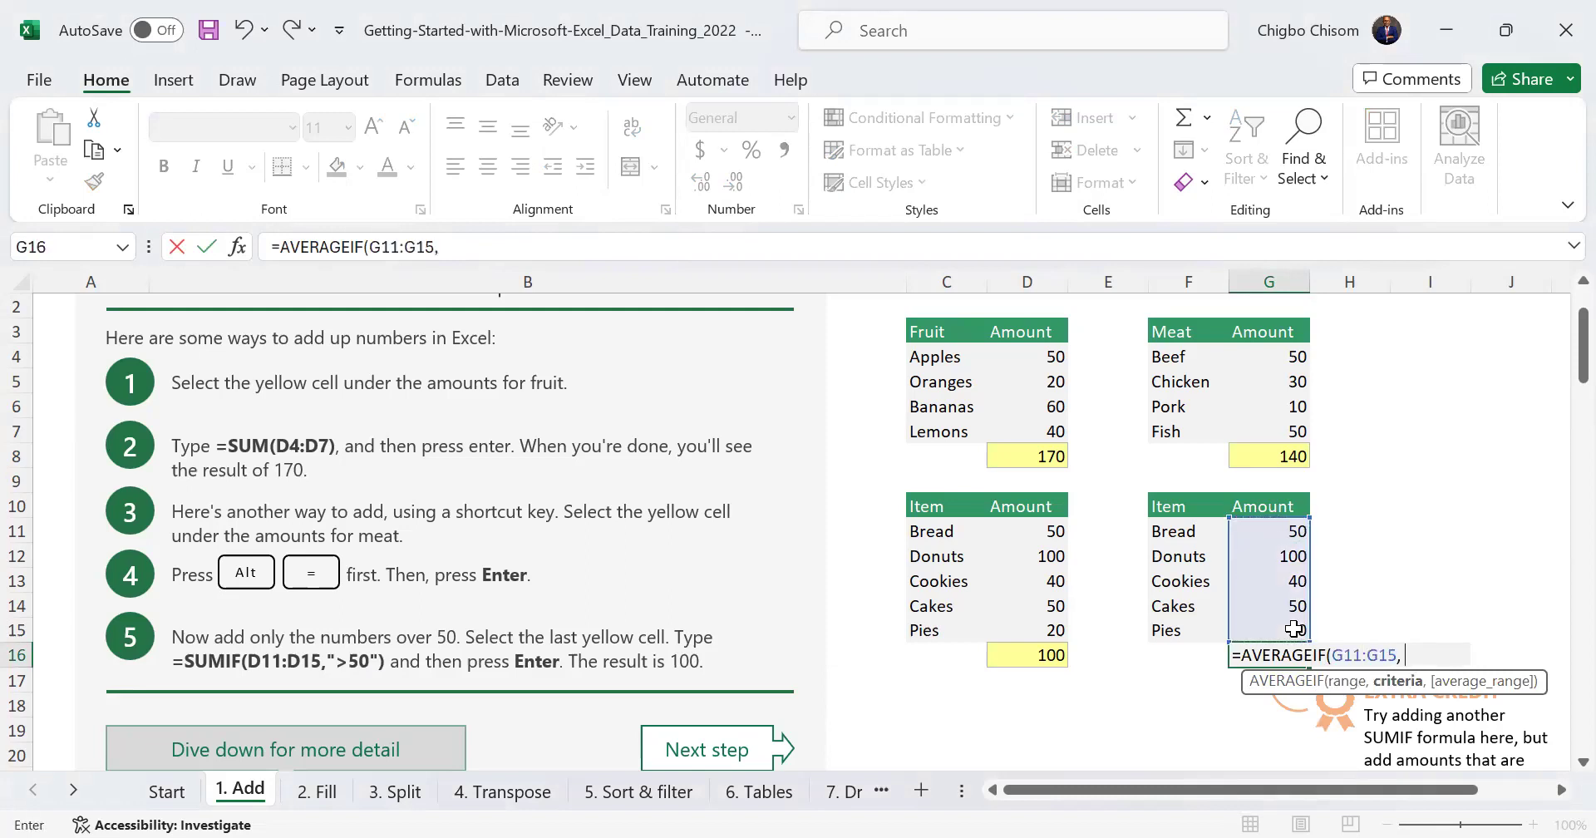
text( ">100"))
key(Return)
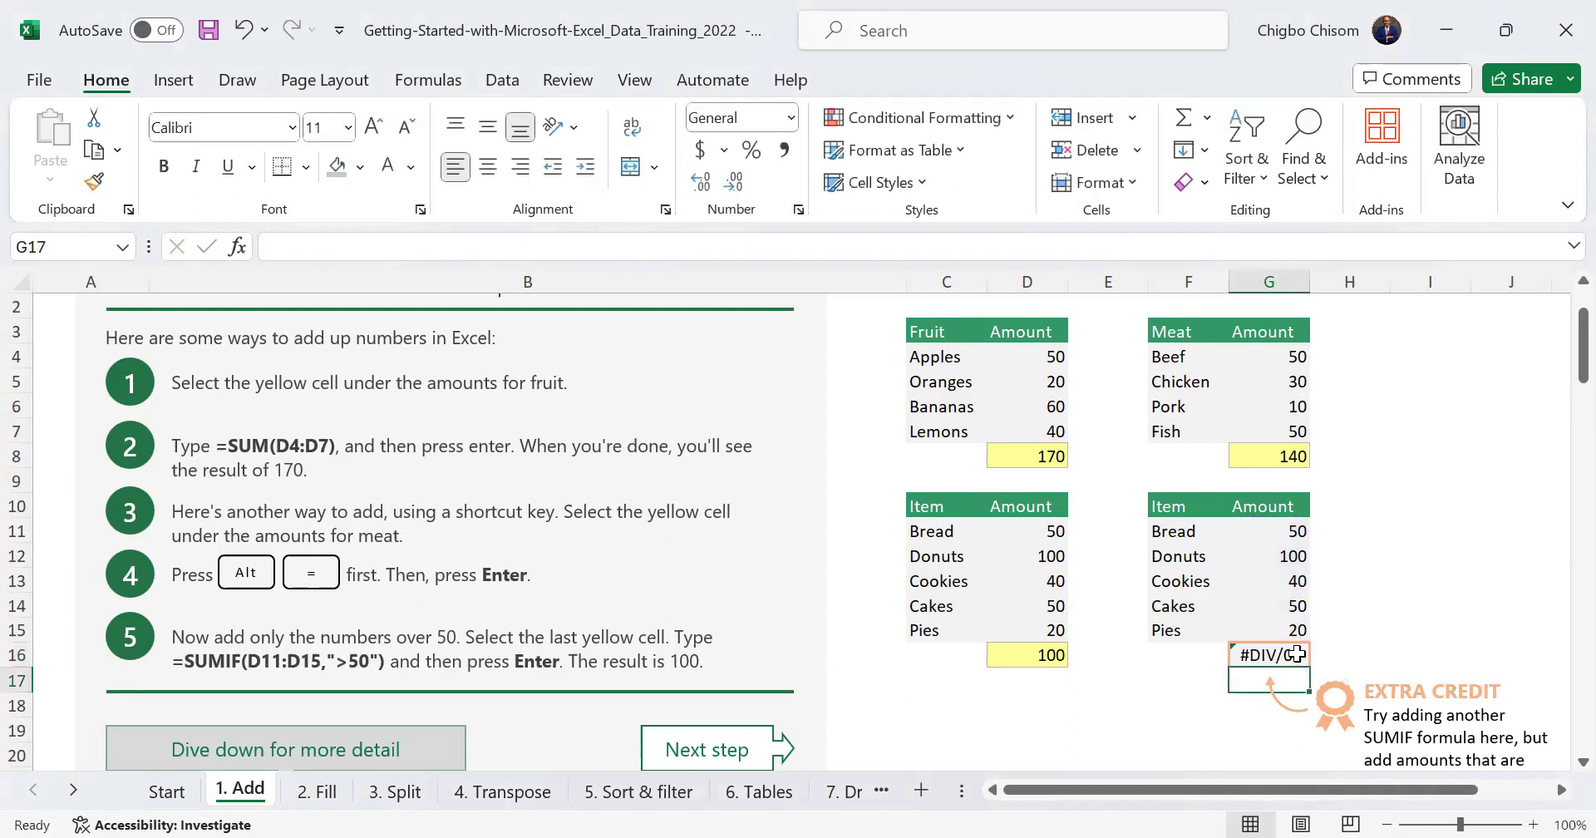
Change the AVERAGEIF criterion in G16 to ">50"
click(1298, 654)
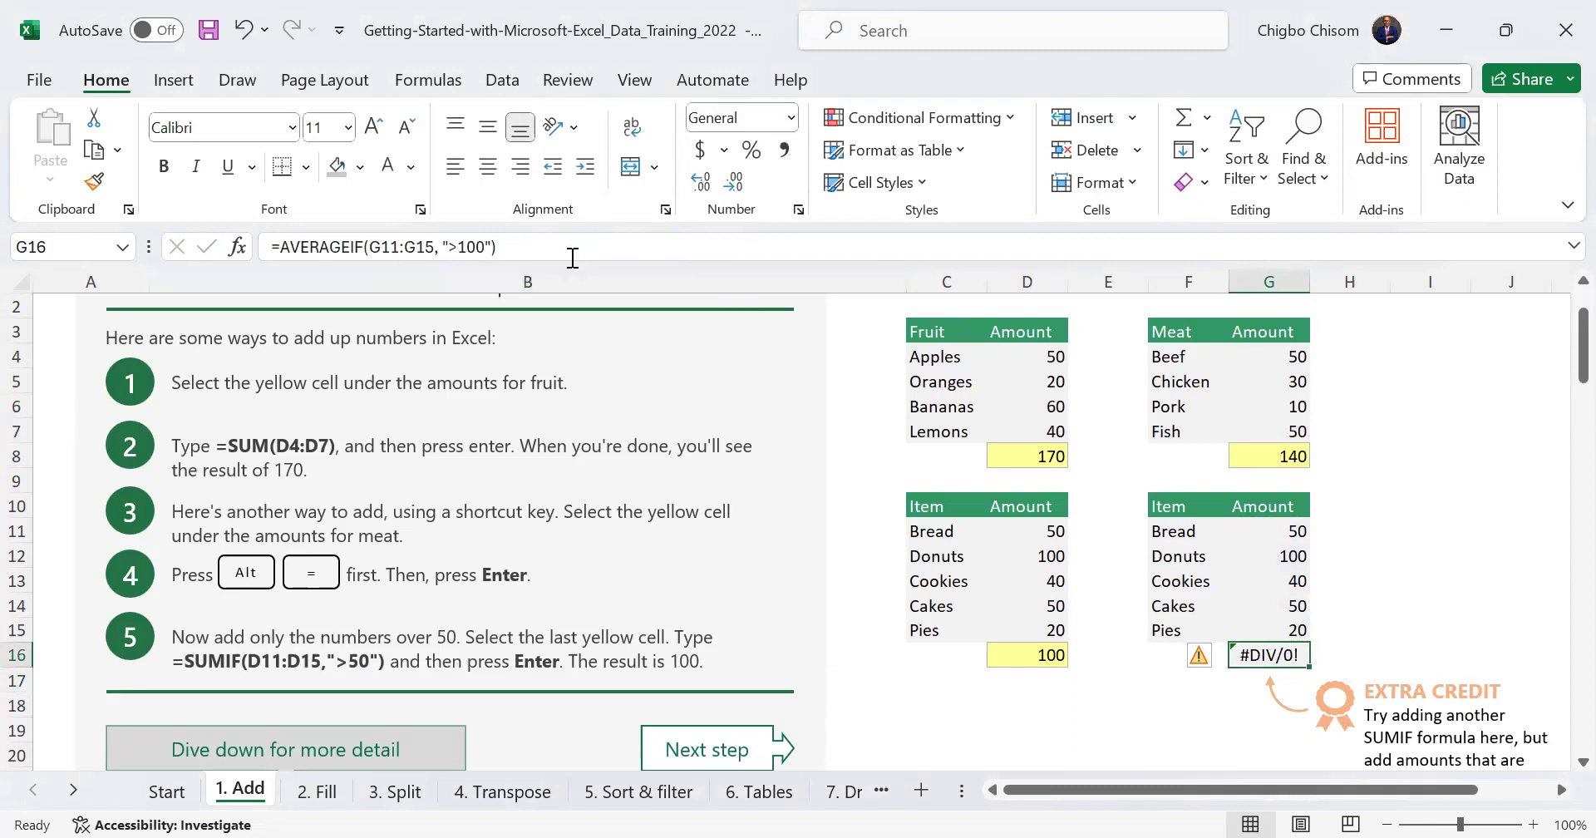
click(484, 248)
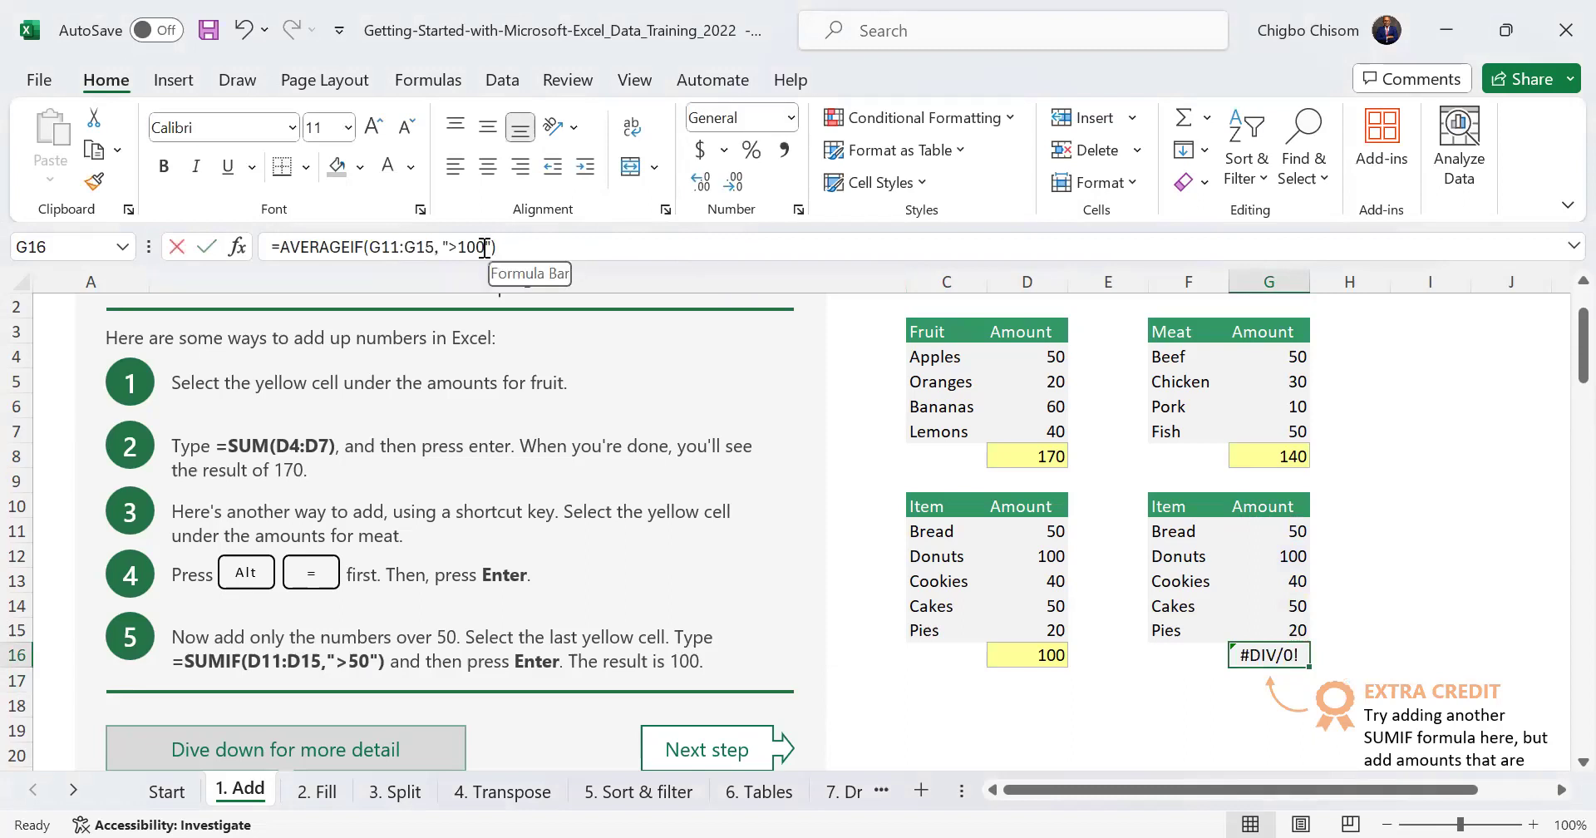
key(BackSpace)
key(BackSpace)
key(BackSpace)
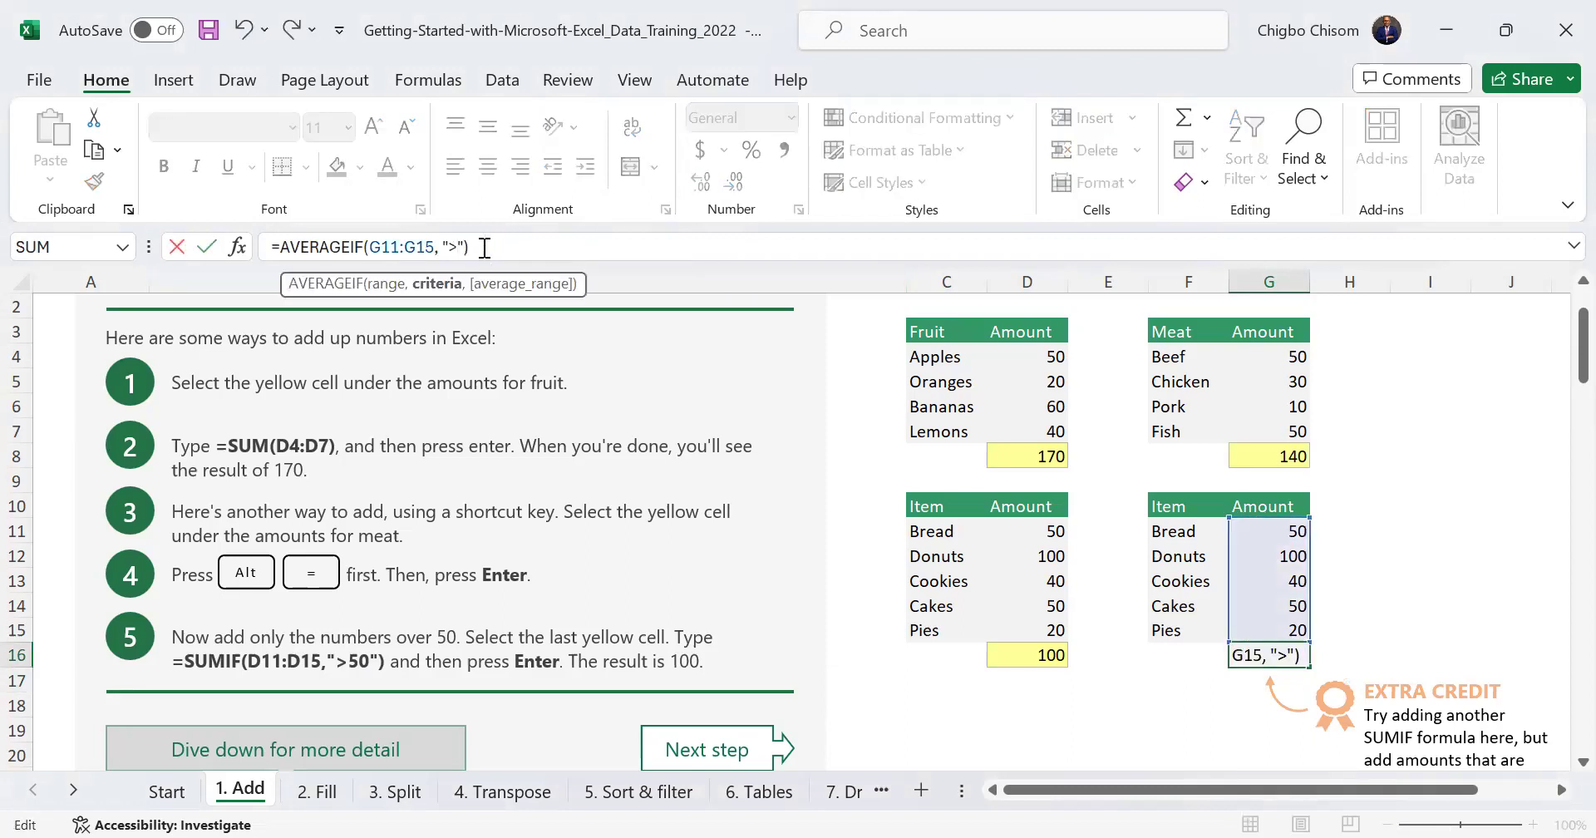
text(50)
key(Return)
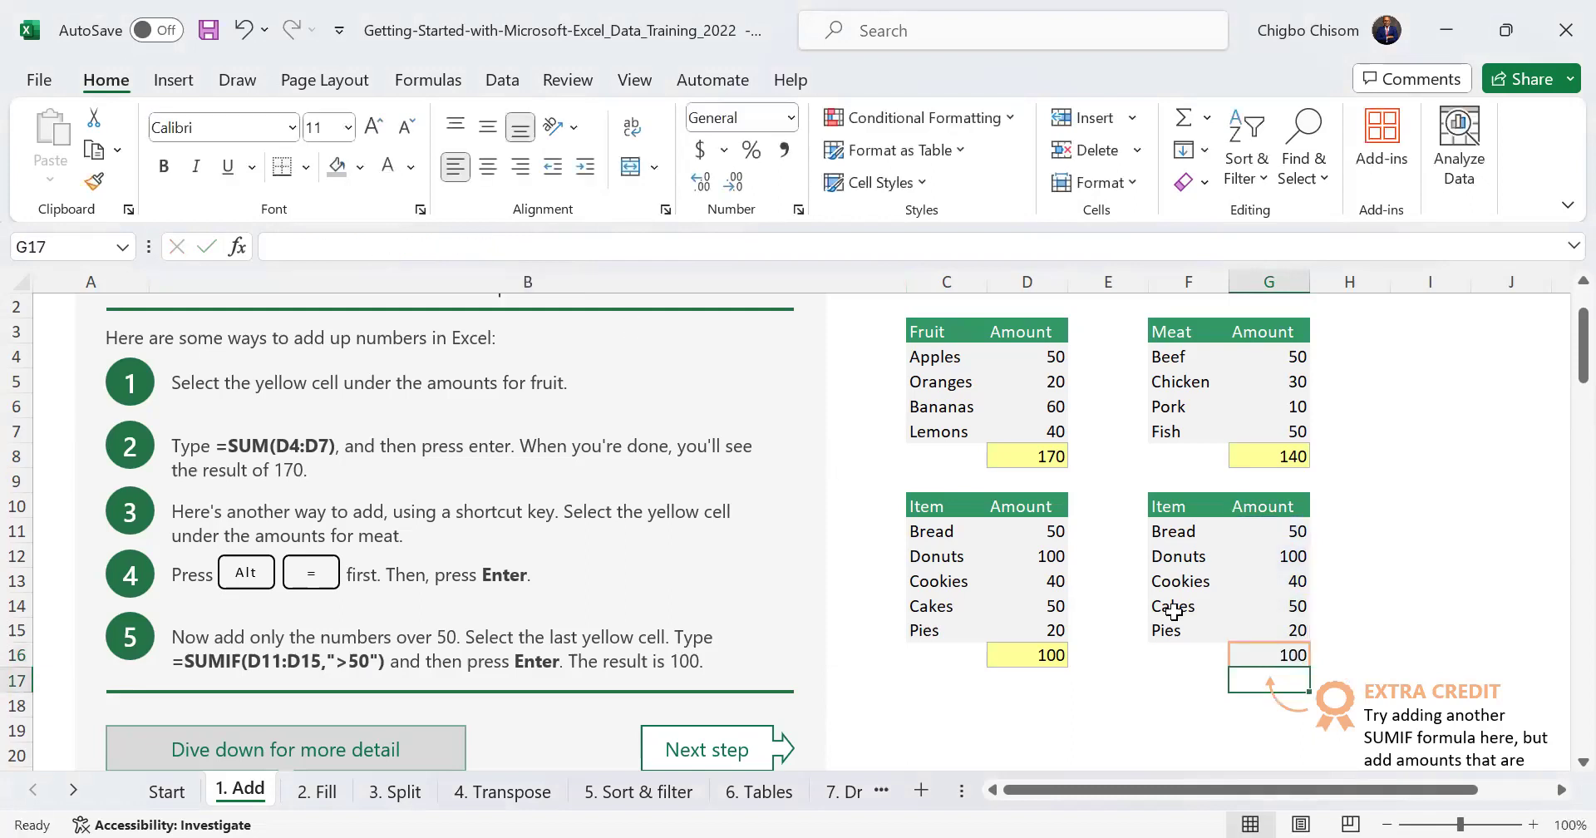
Change the criterion to ">20" so G16 averages to 60
click(1246, 654)
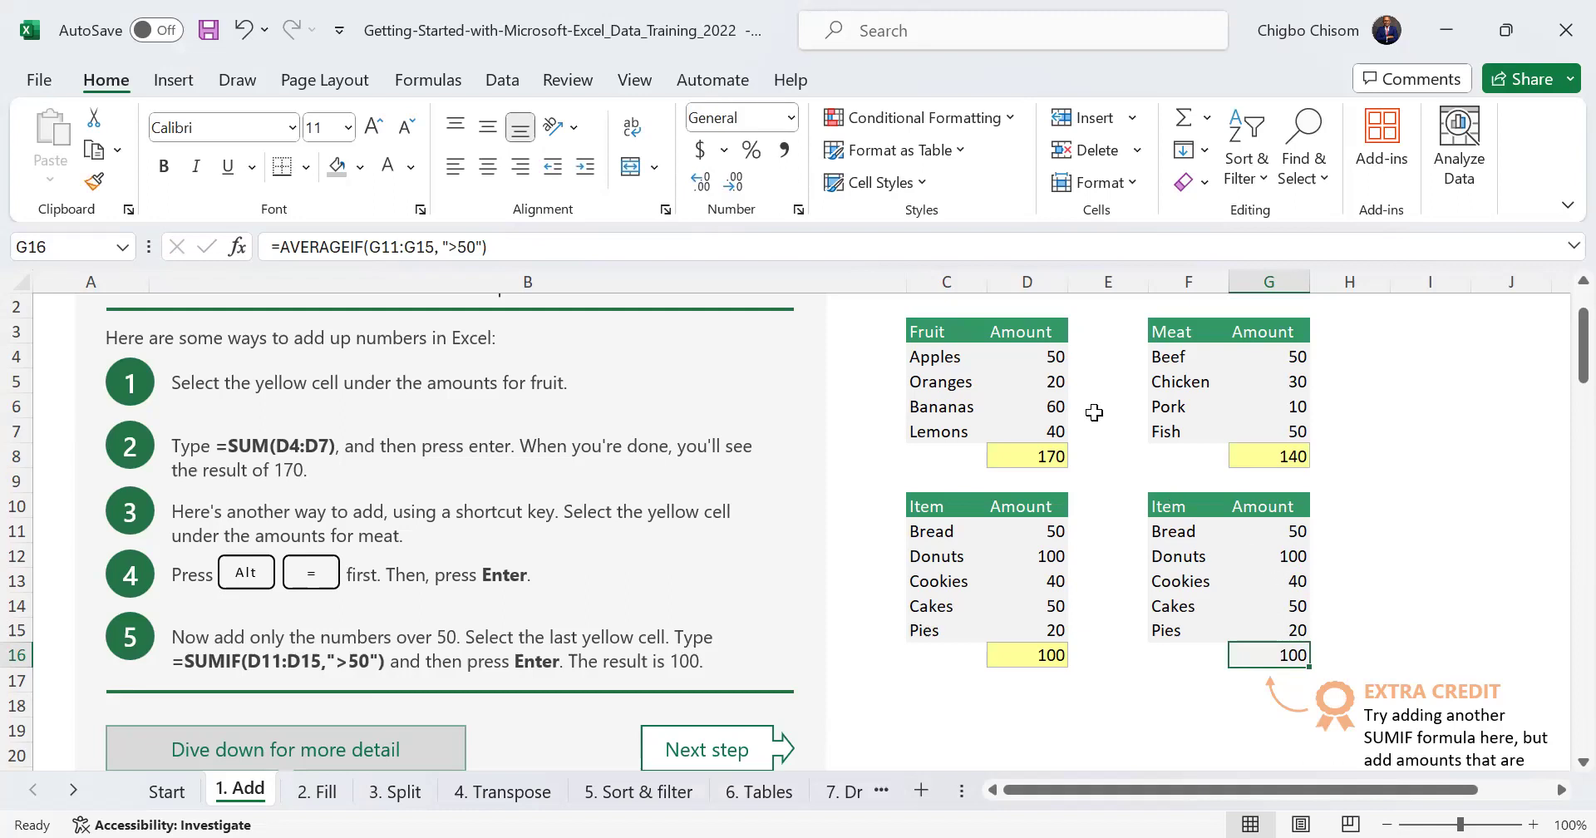
click(473, 242)
key(BackSpace)
text(2)
key(Return)
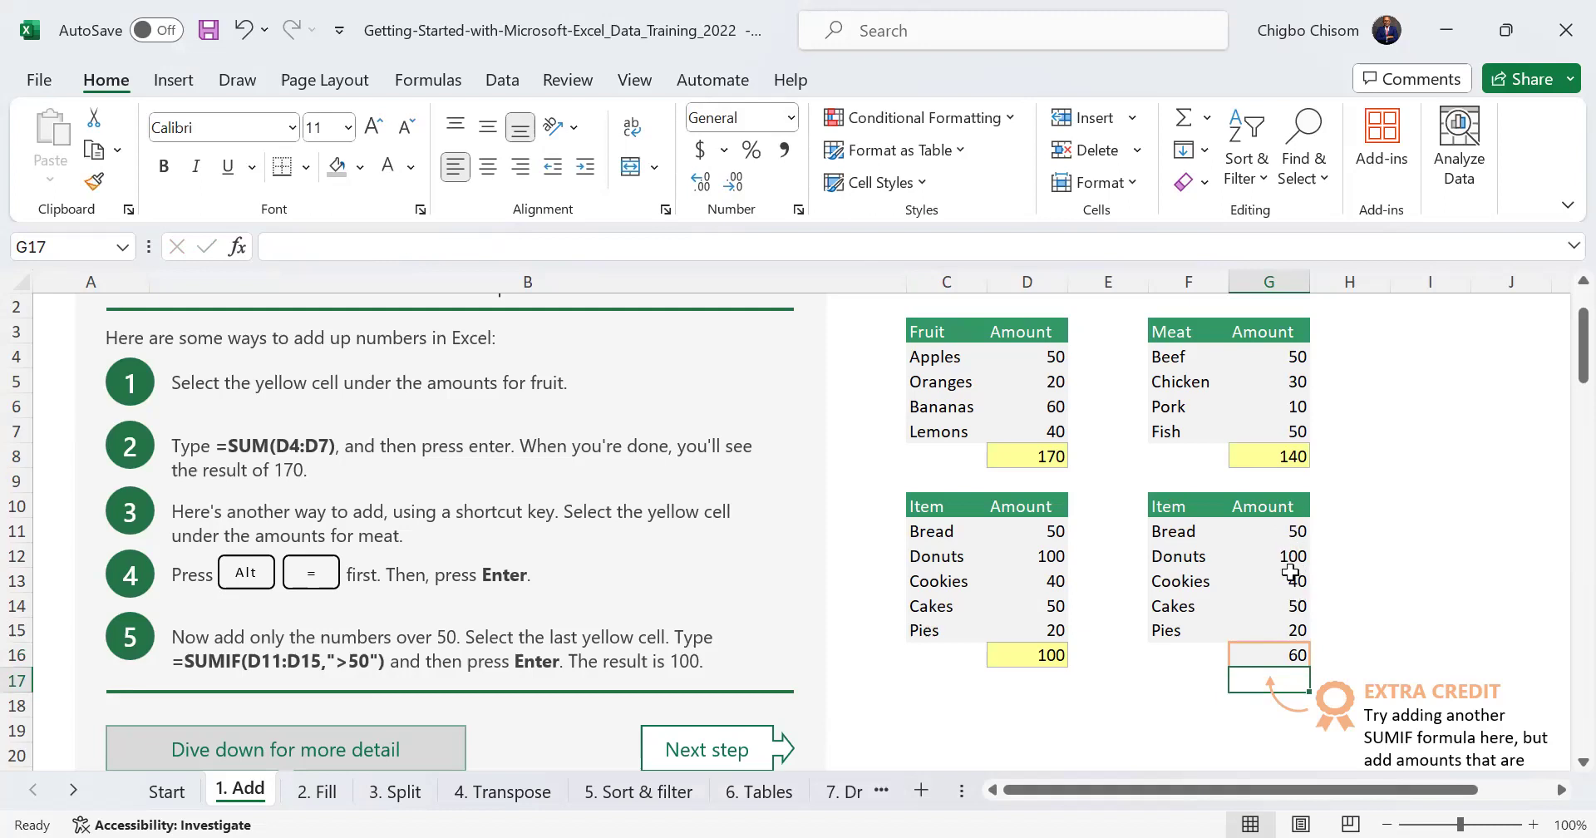
click(1290, 653)
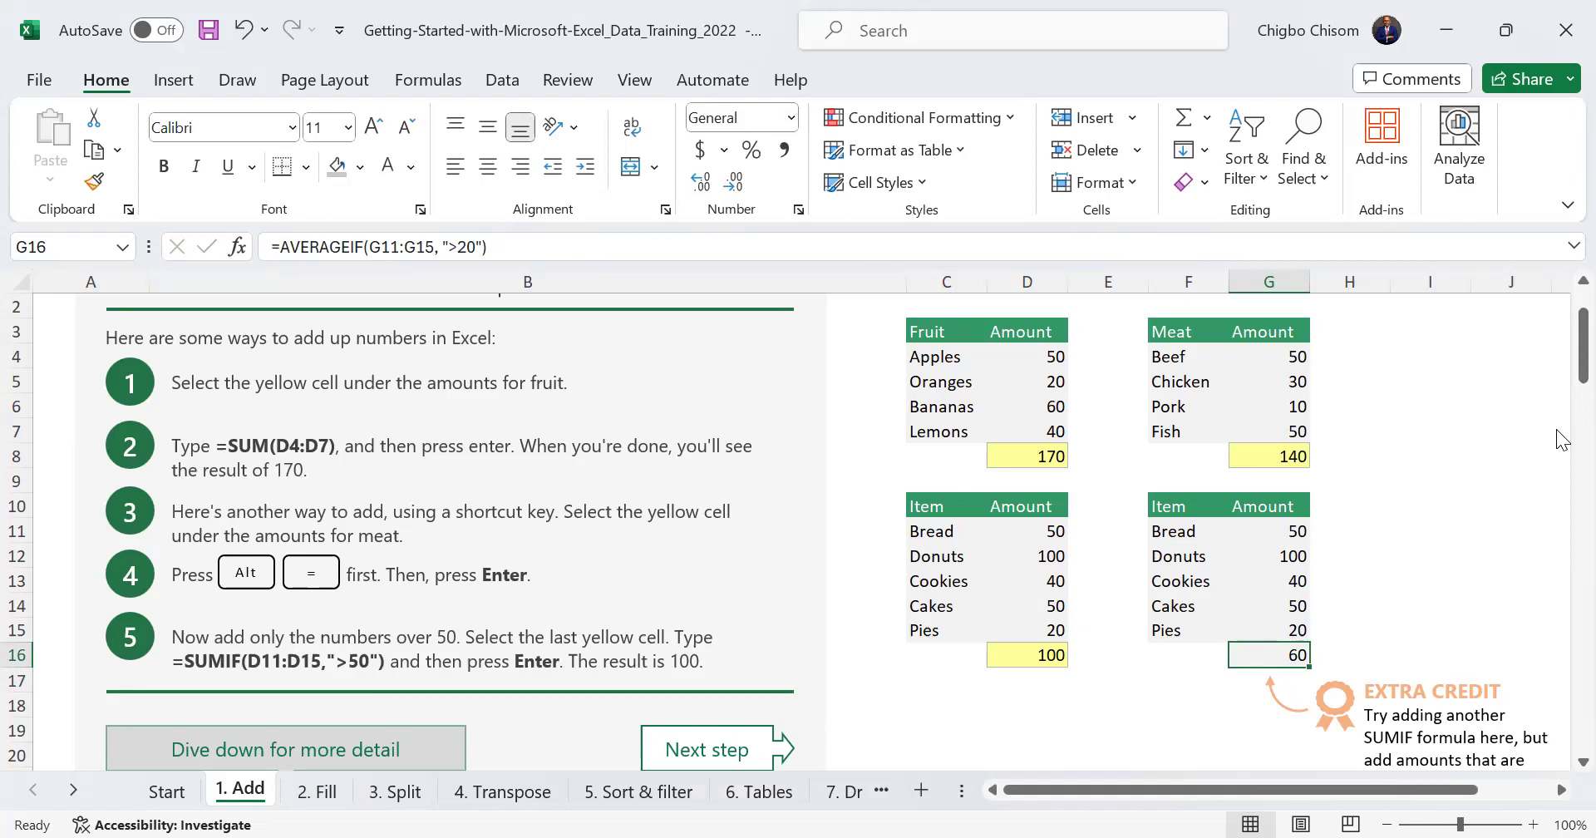
Scroll down the 1. Add sheet to the More about the SUMIF function section
scroll(1555, 429, down, 6)
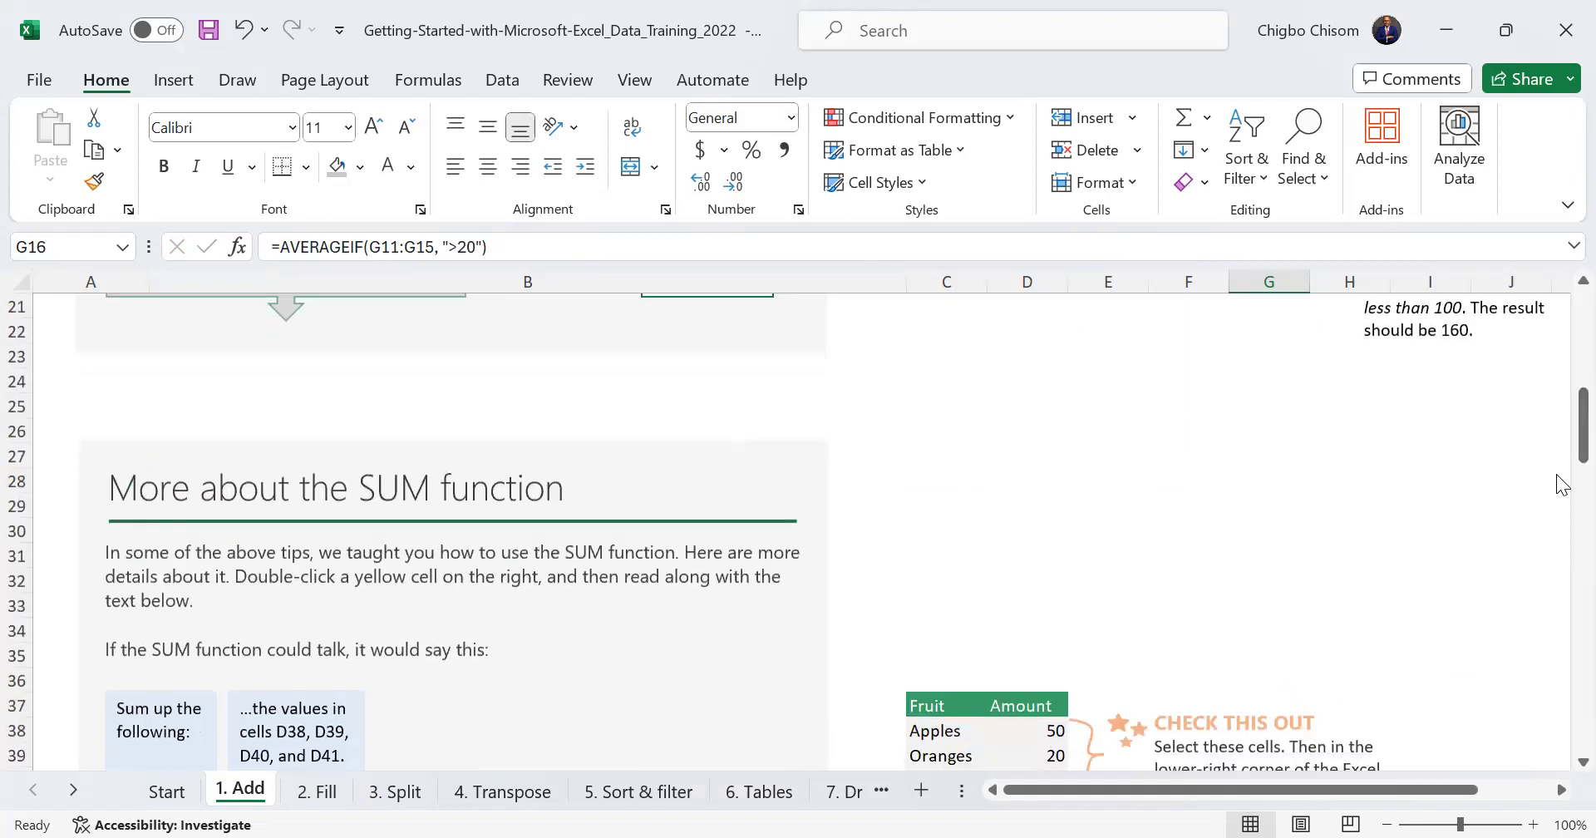
drag(1559, 462, 1559, 561)
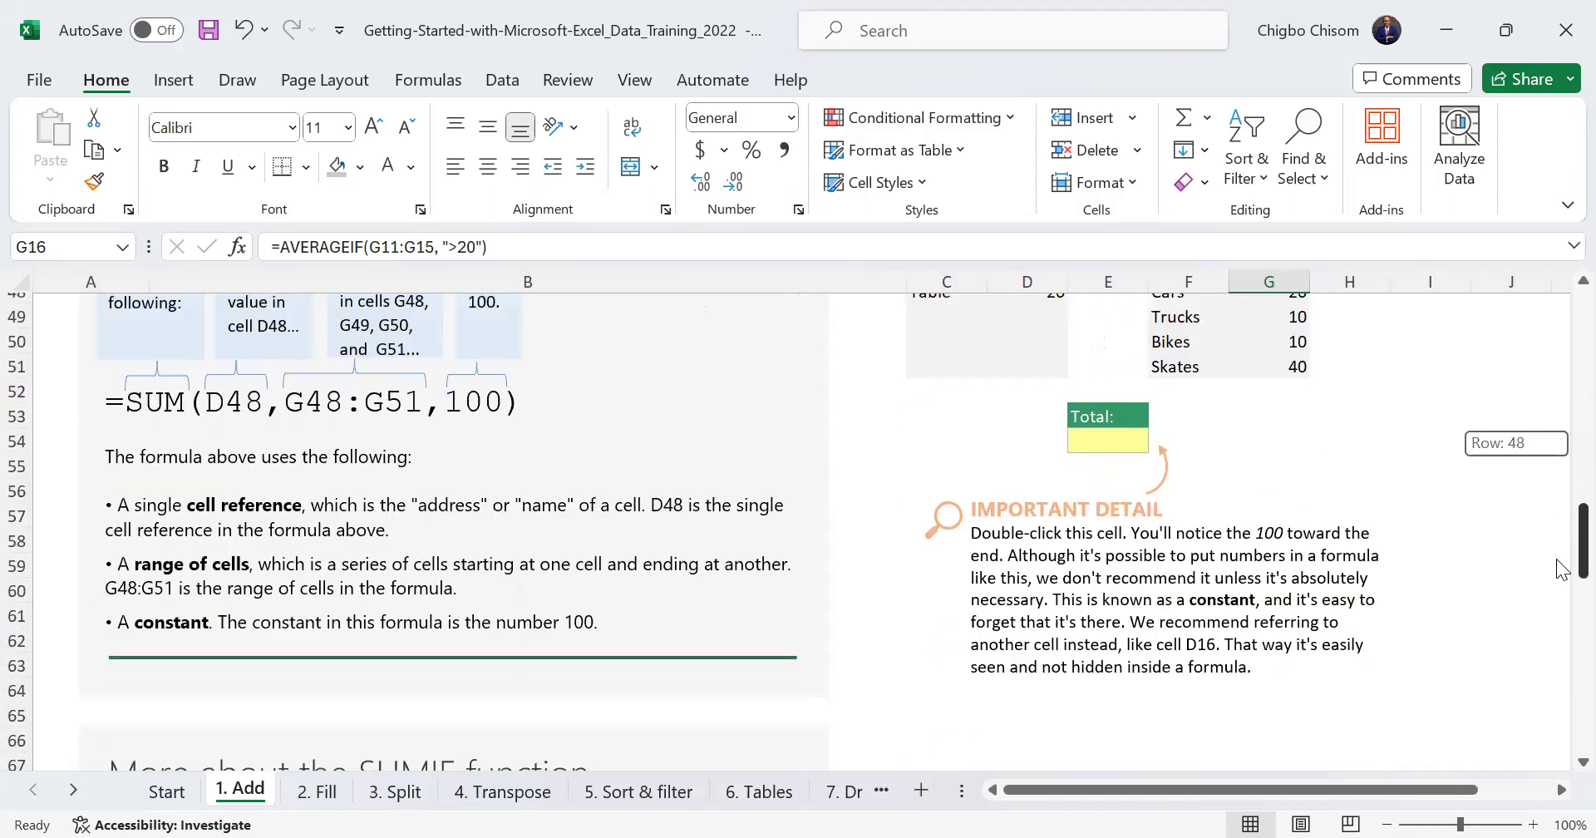
drag(1559, 568, 1561, 648)
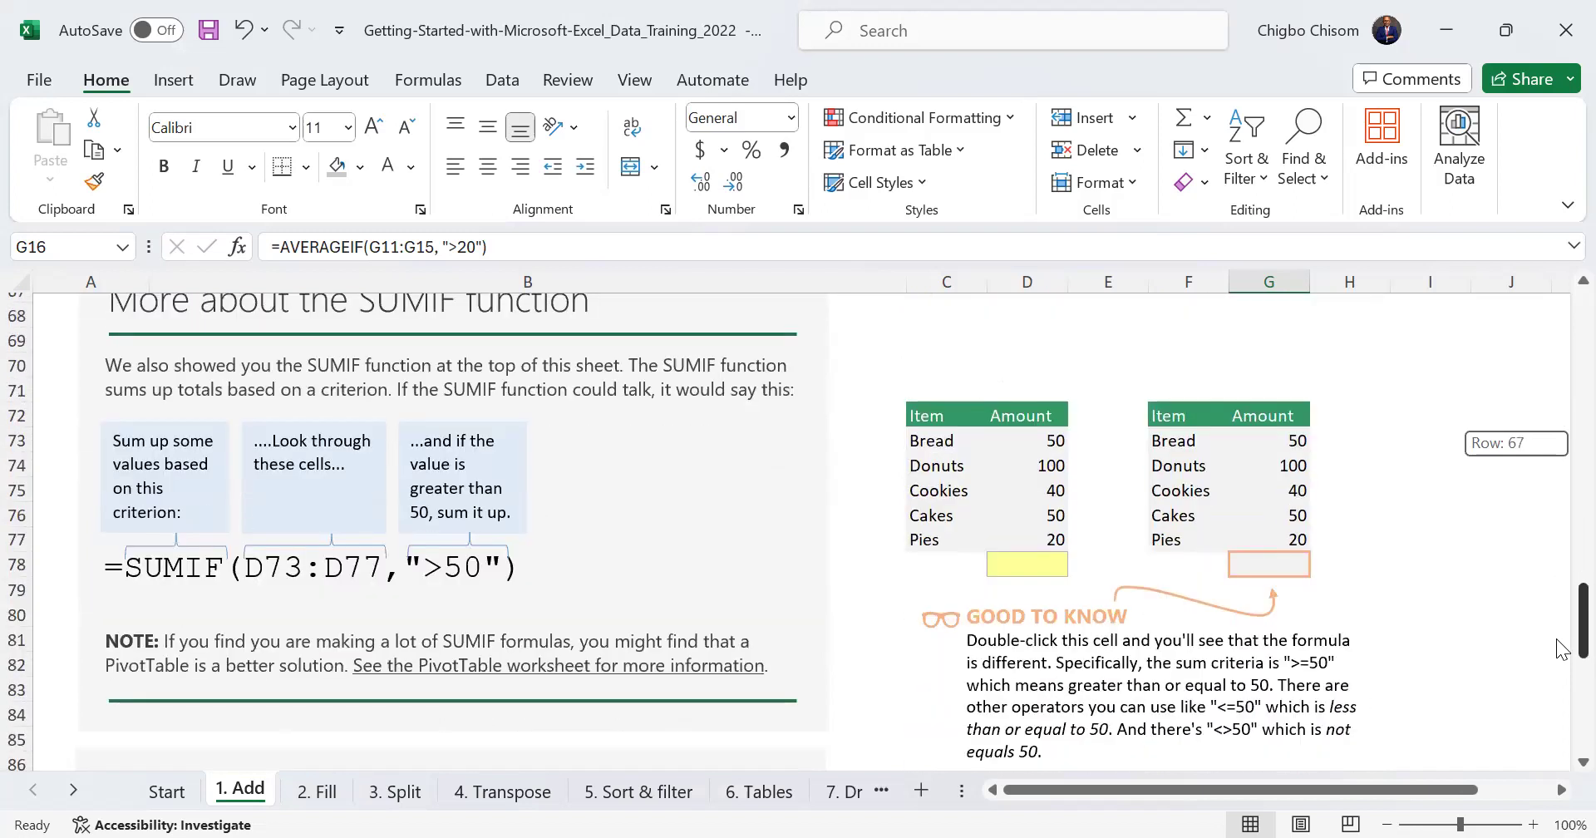
drag(1561, 648, 366, 777)
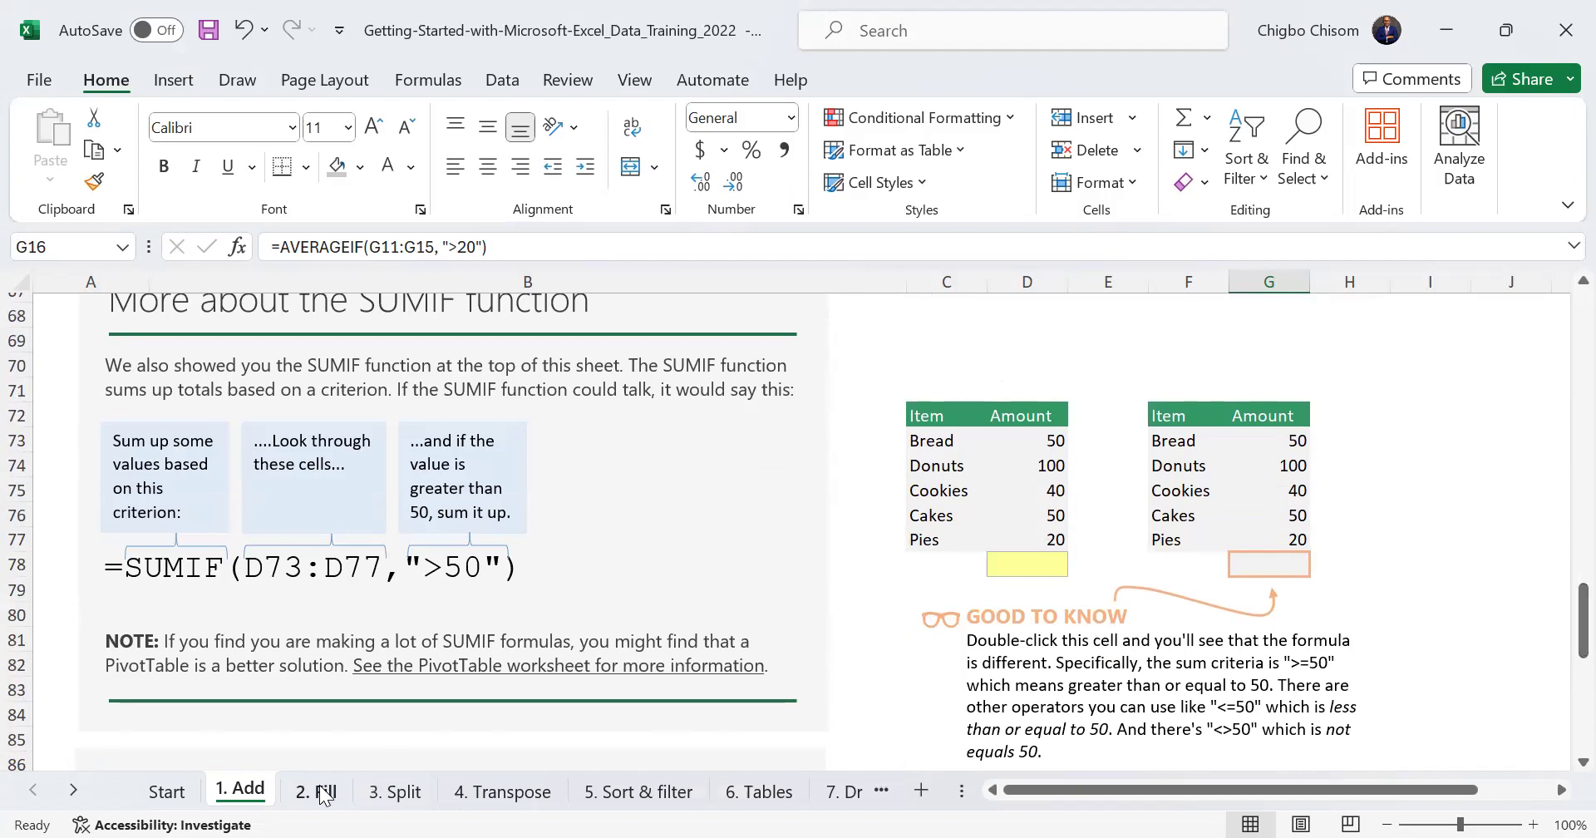
Switch to the 2. Fill sheet and preview its filling-cells exercise
click(323, 793)
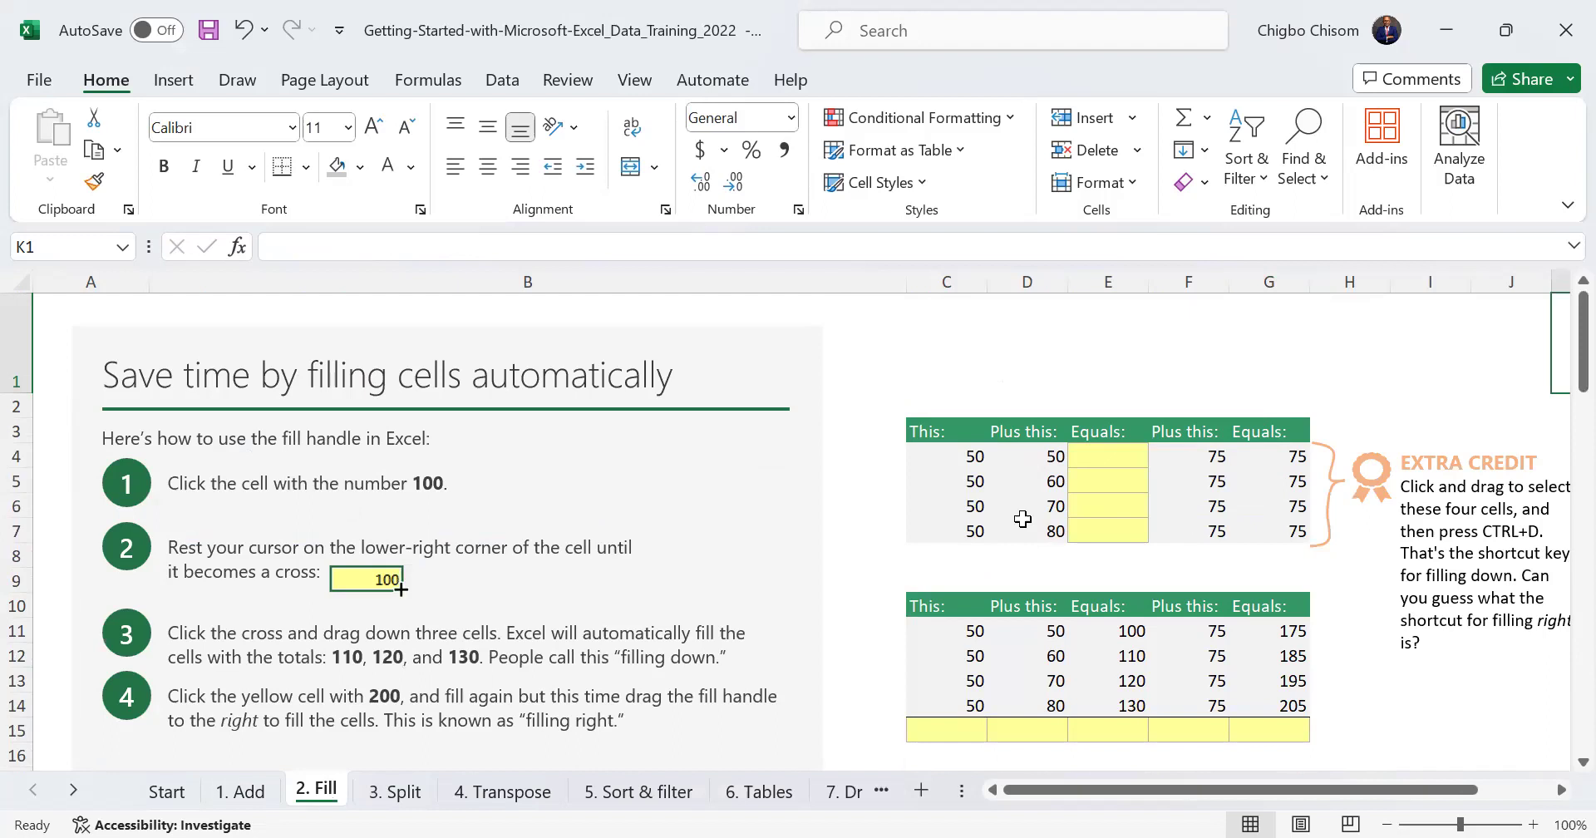
scroll(1559, 449, down, 5)
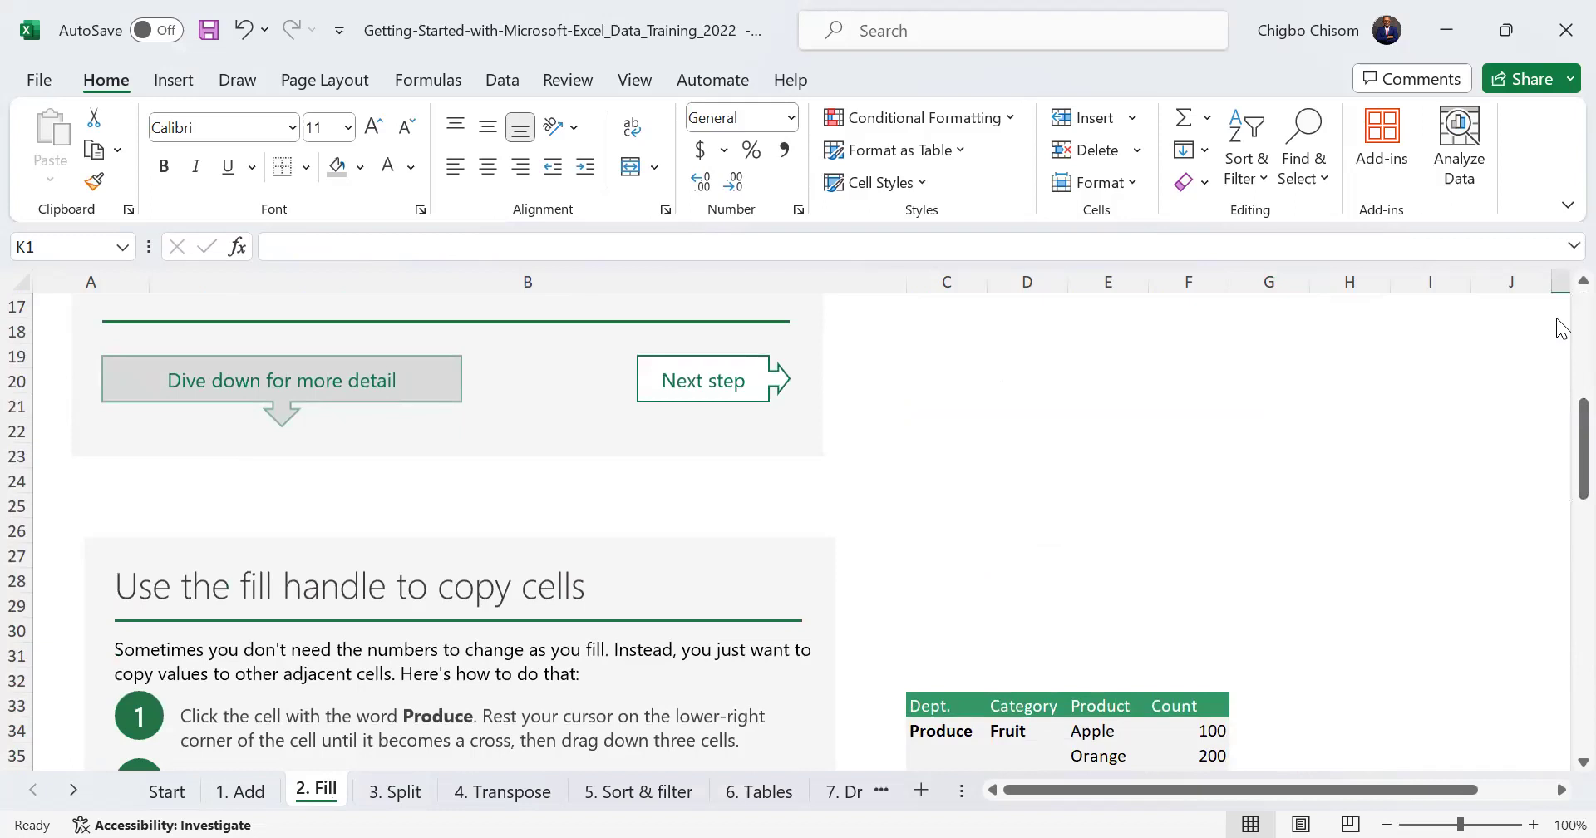
scroll(1556, 332, up, 5)
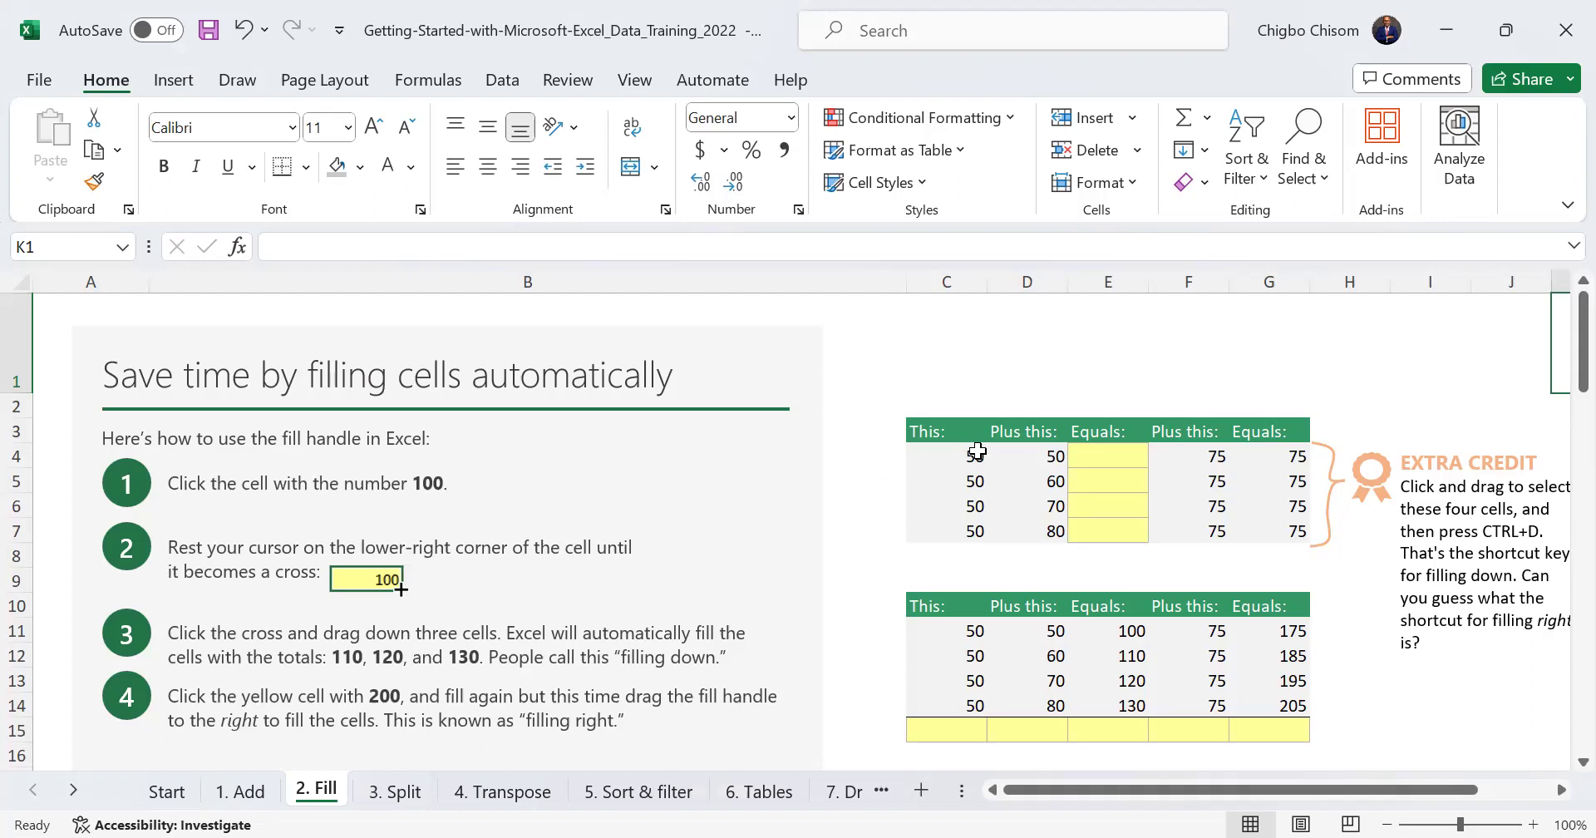
Enter =SUM(C4:D4) in E4 to total the first row's two numbers
click(947, 457)
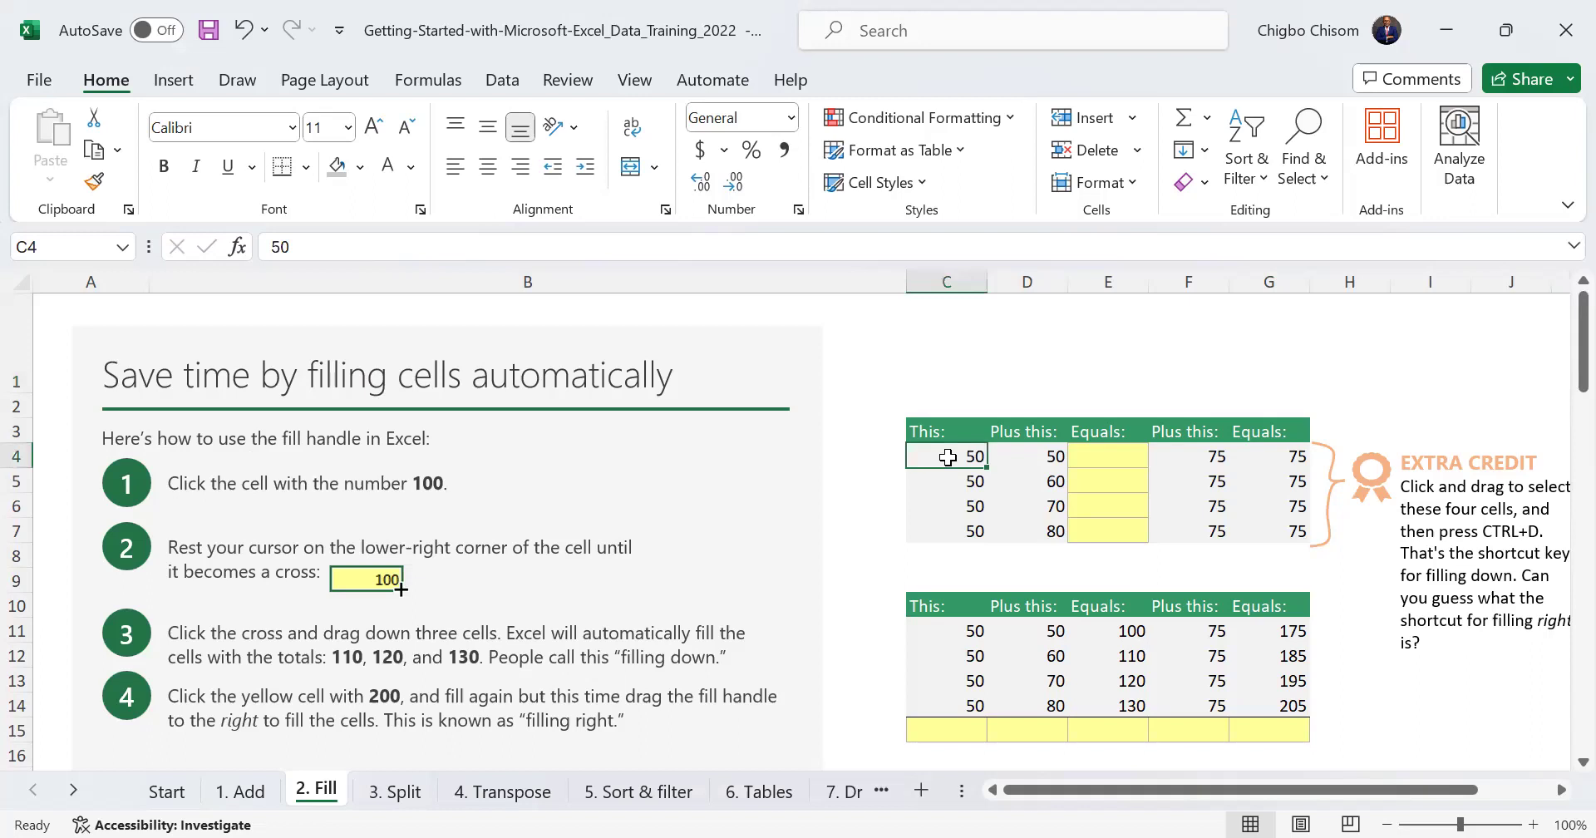
click(1034, 458)
click(1090, 459)
text(=)
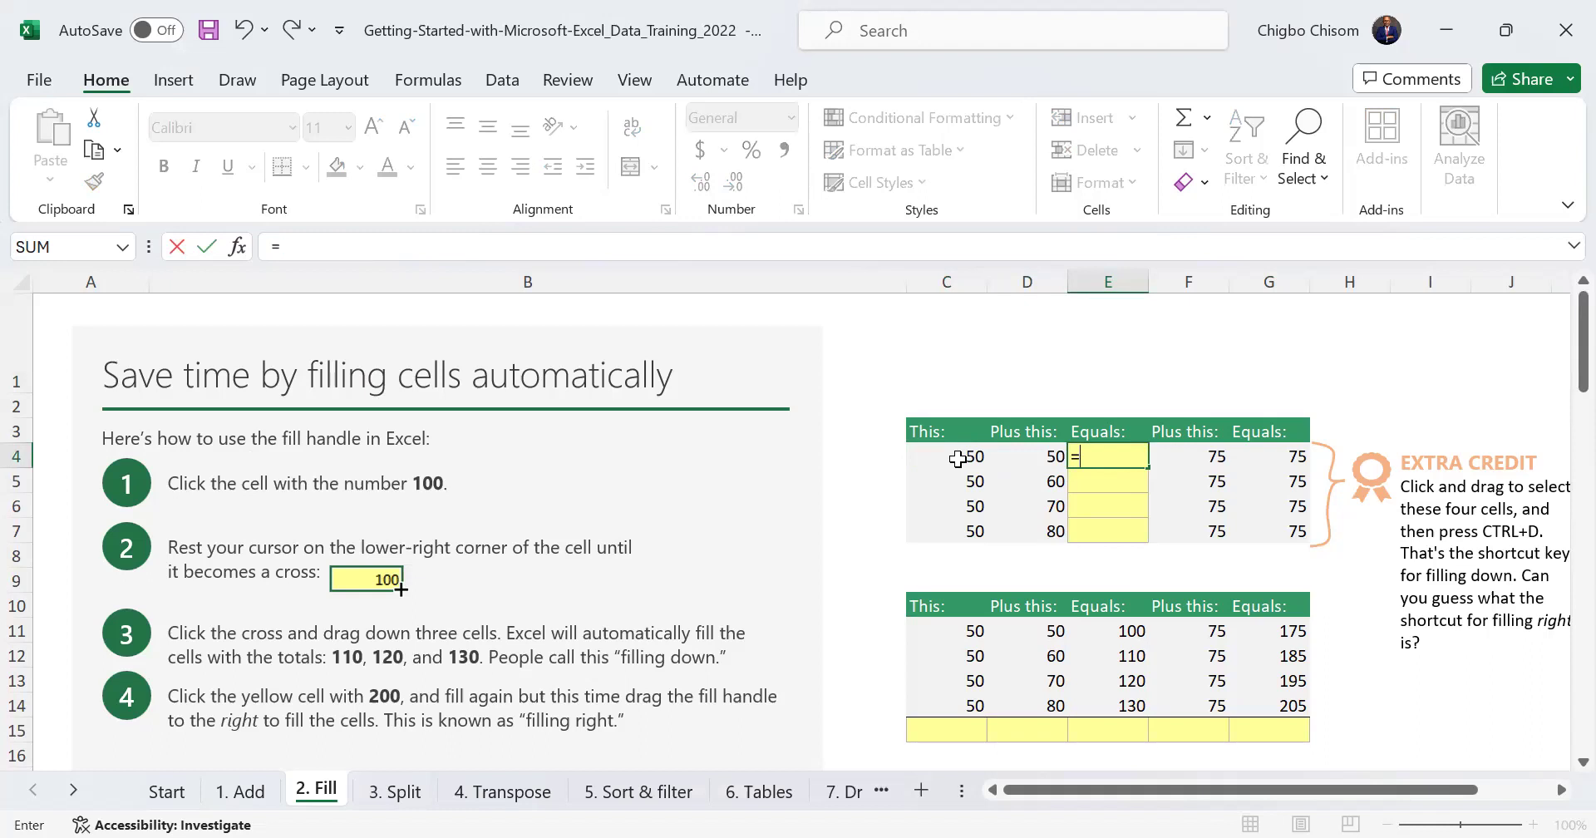
text(sum)
key(Tab)
click(976, 458)
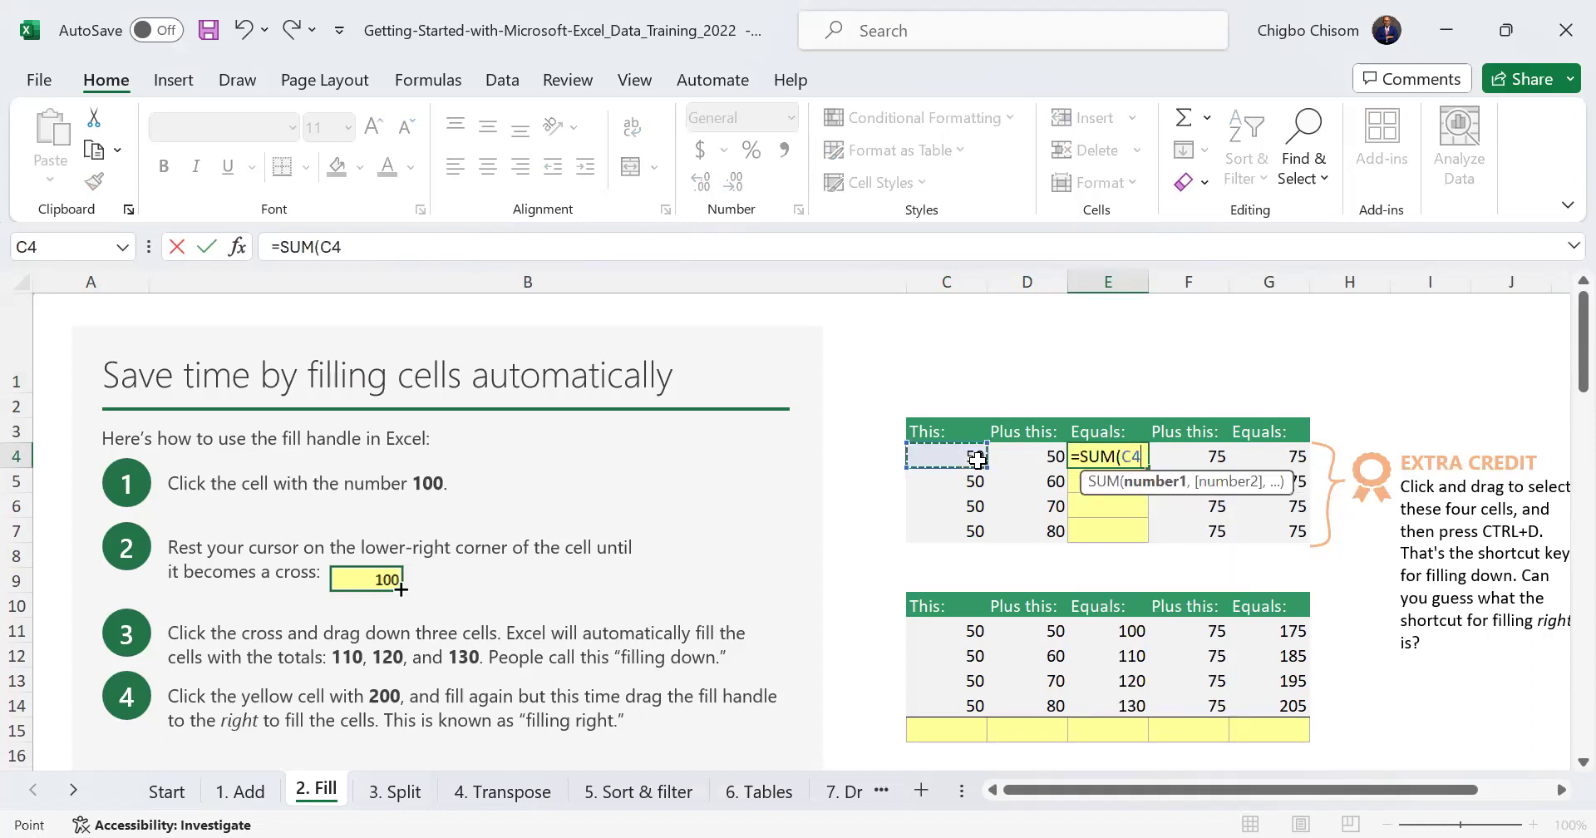
shift+click(1055, 458)
key(Return)
Try filling the E4 total down to E7 by dragging, undoing and redoing the attempts
click(1118, 458)
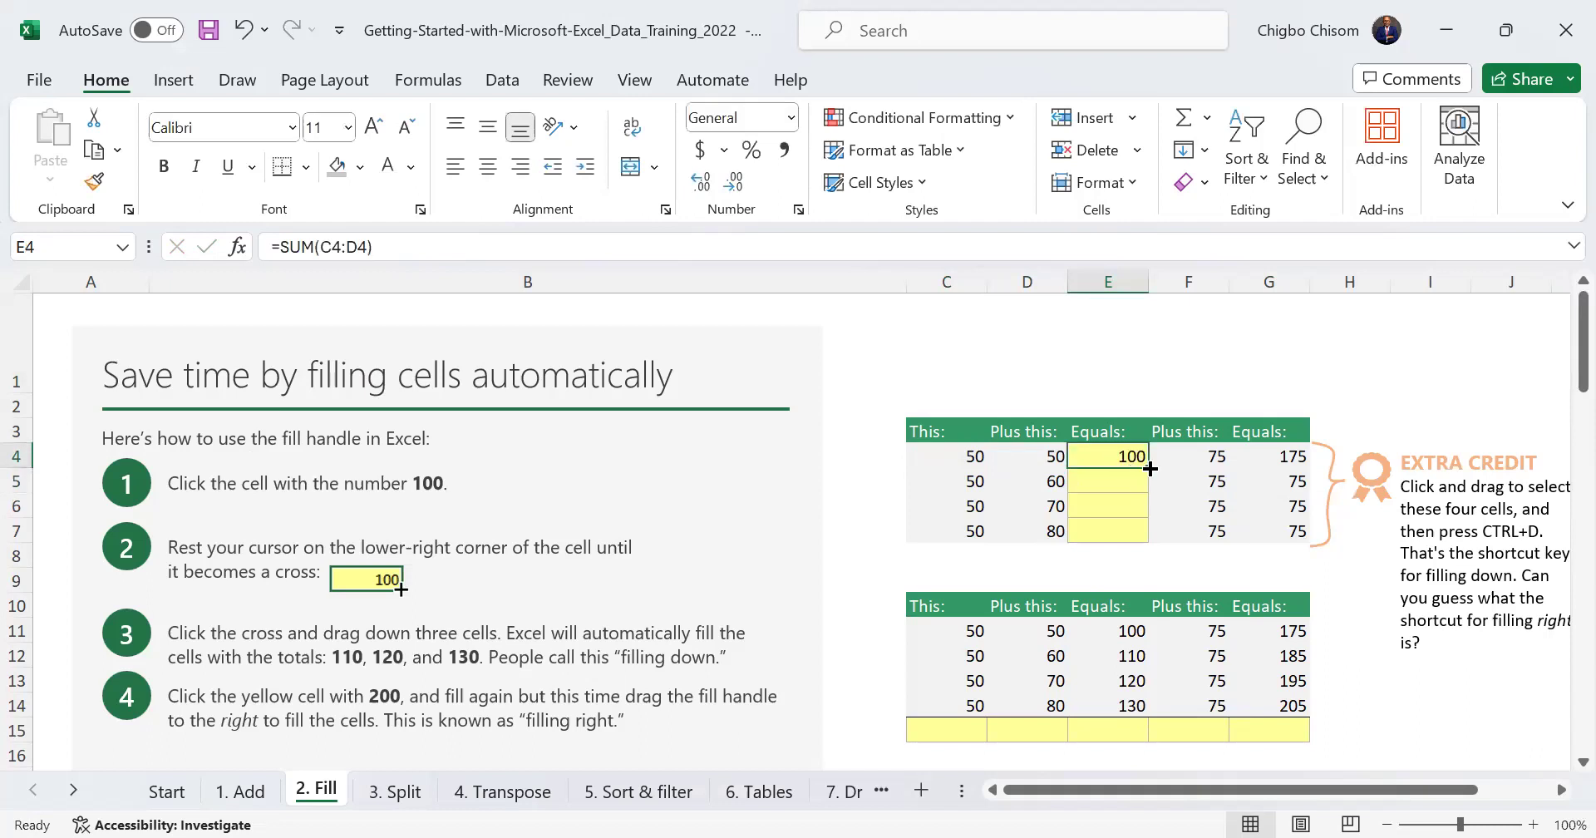
drag(1149, 468, 1149, 540)
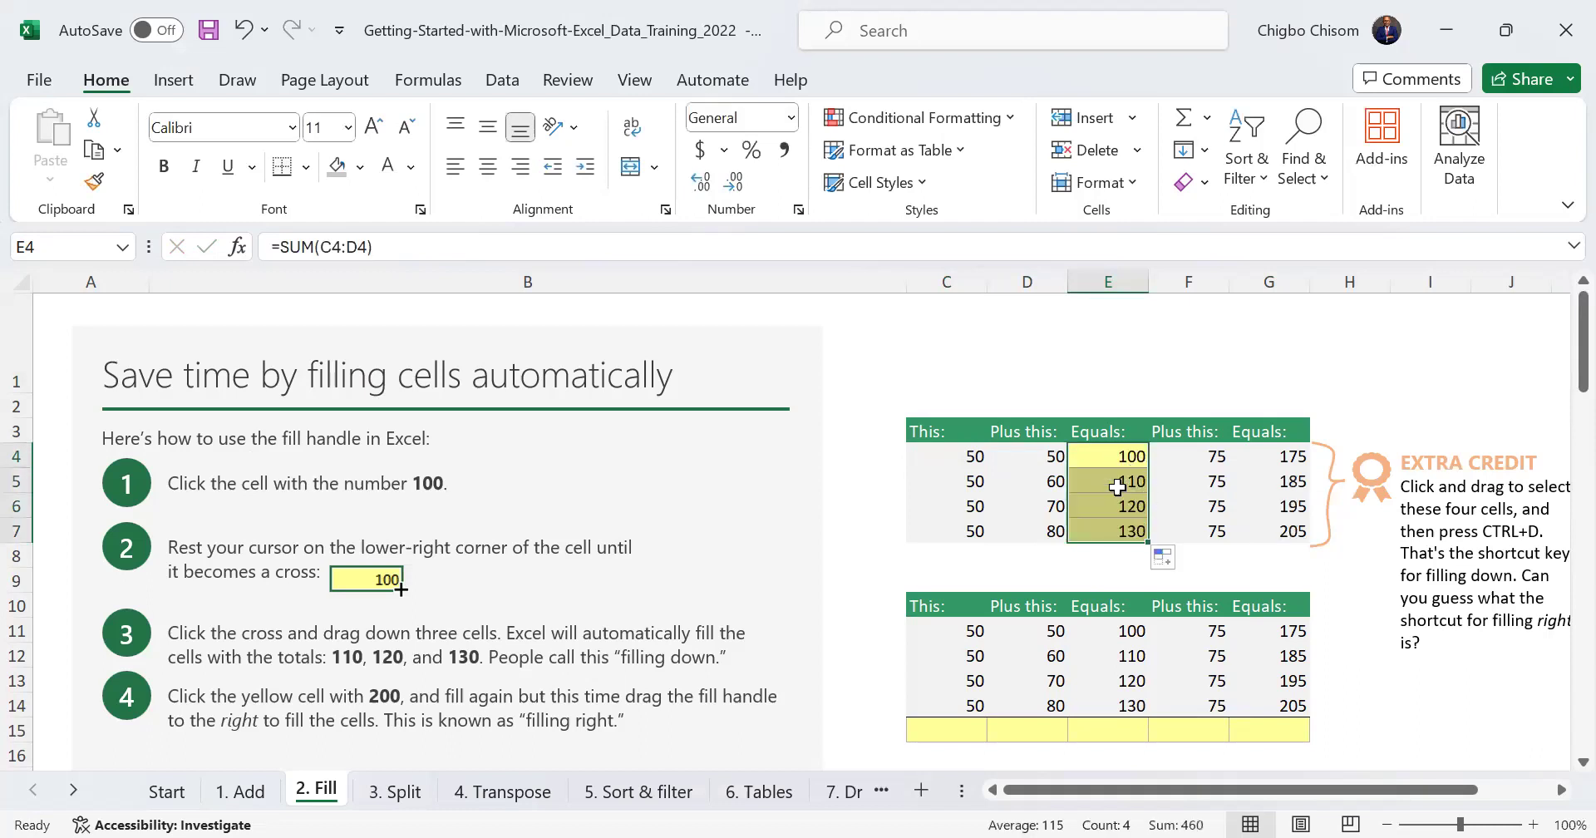
key(ctrl+z)
drag(1149, 467, 1148, 540)
key(ctrl+z)
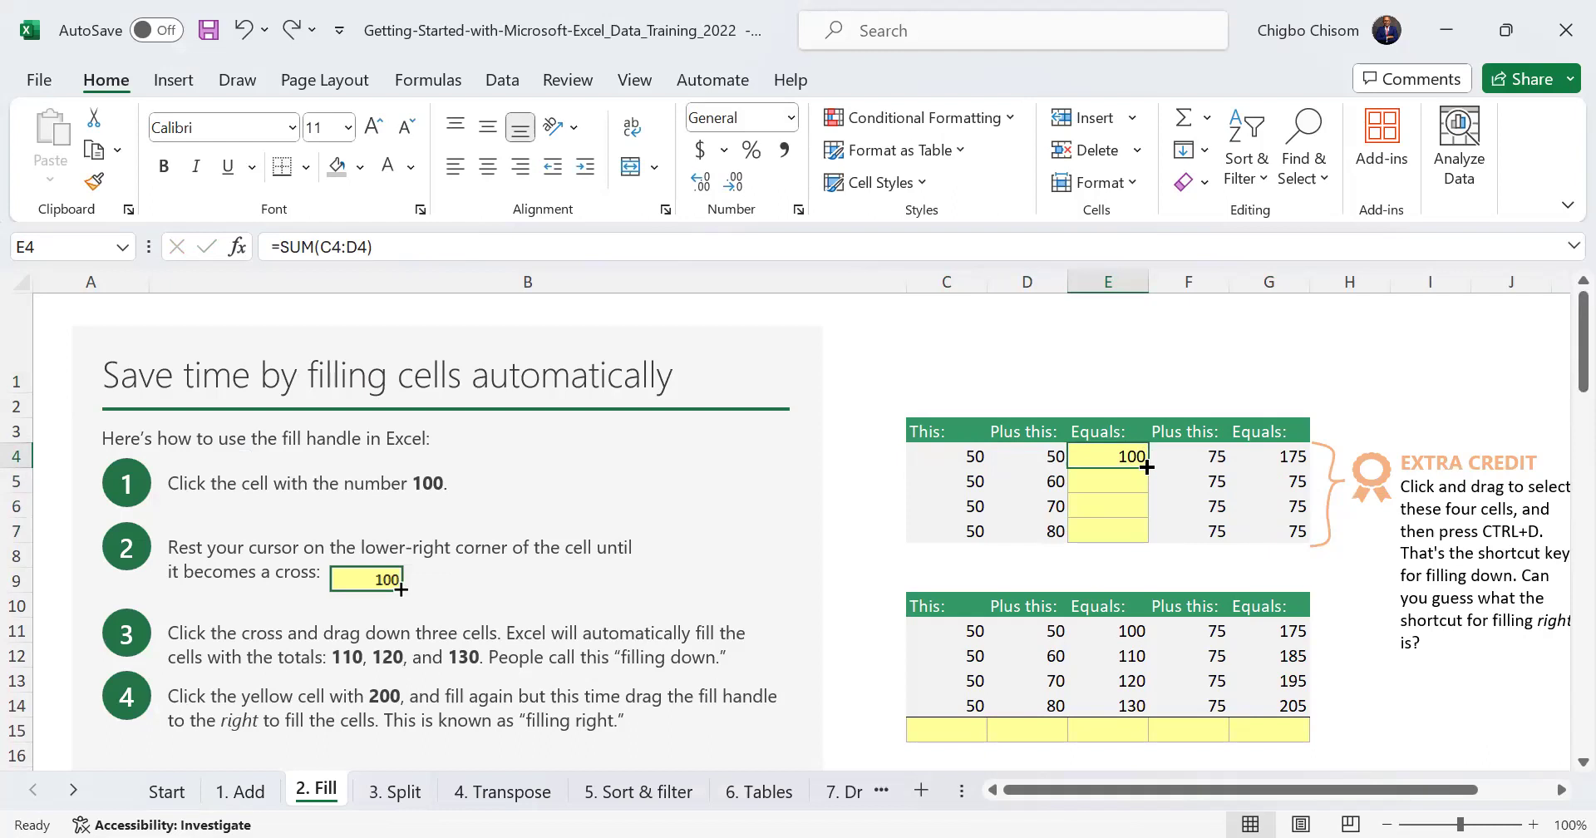
key(ctrl+y)
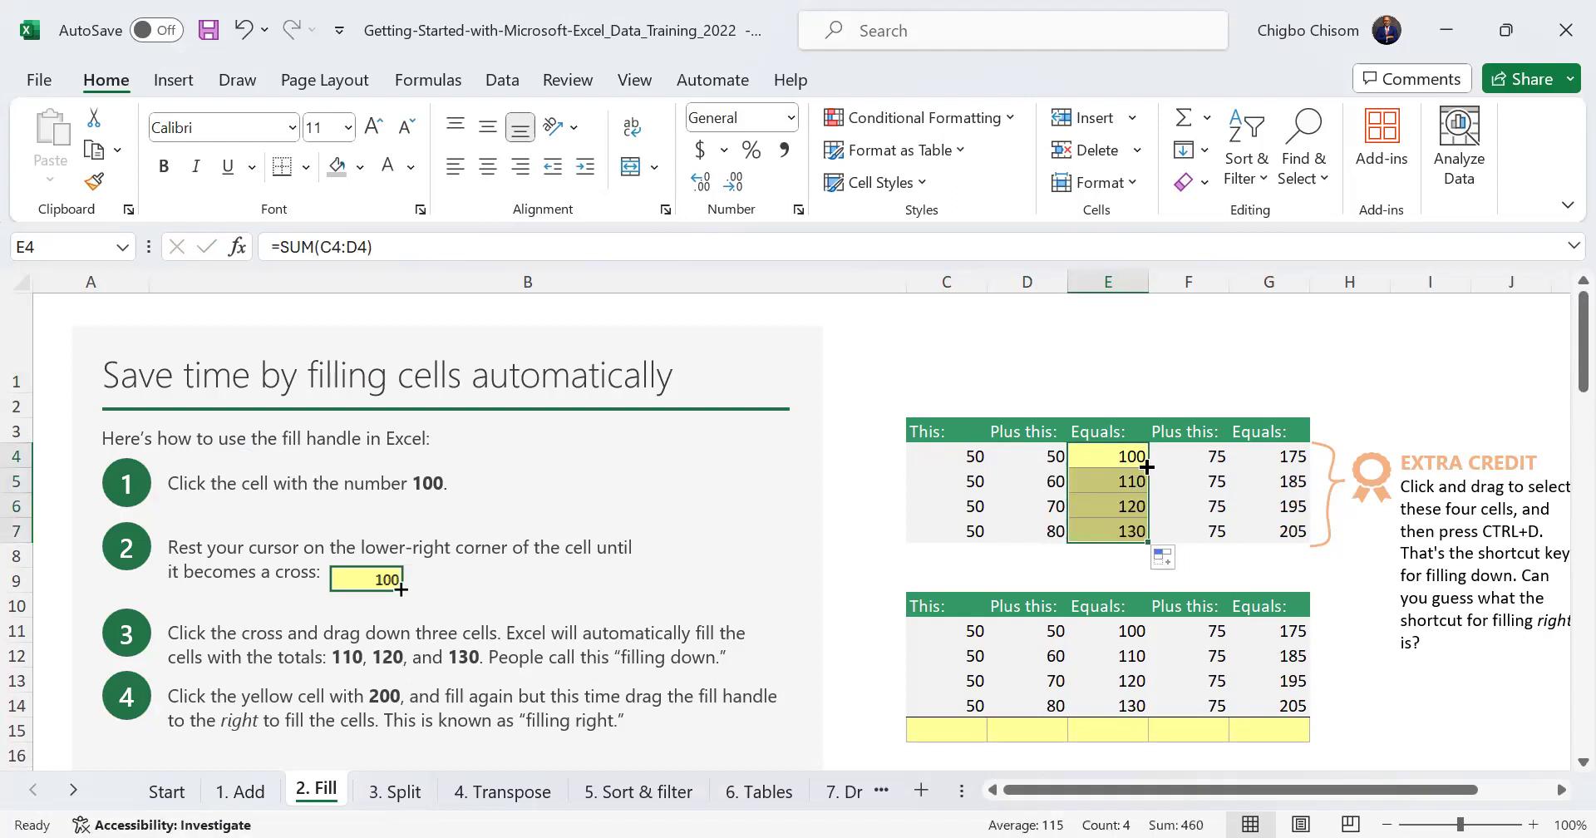
key(ctrl+z)
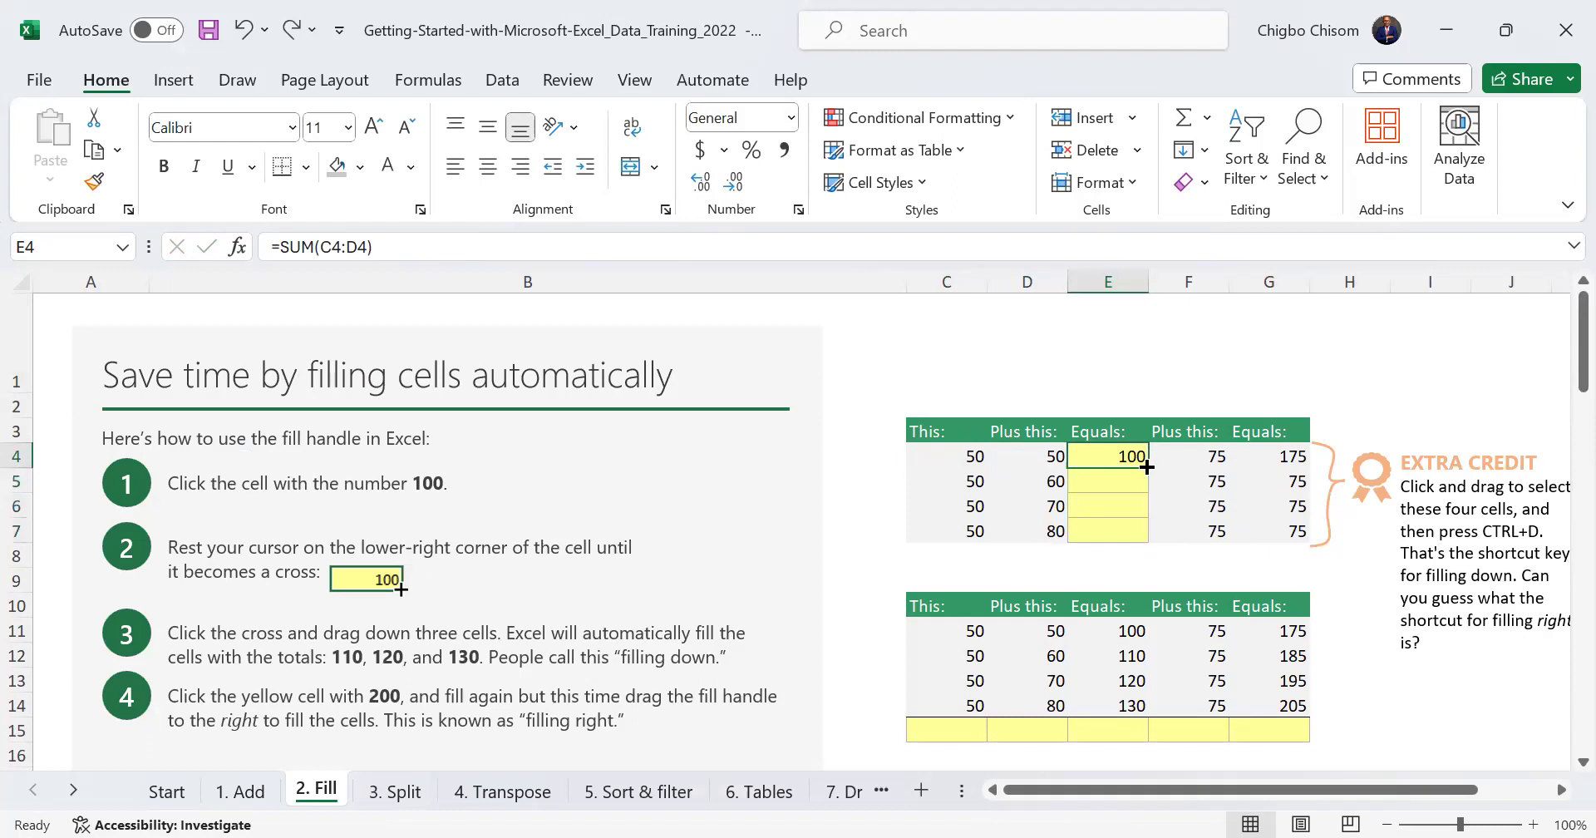
drag(1147, 467, 1146, 540)
key(ctrl+z)
click(1141, 530)
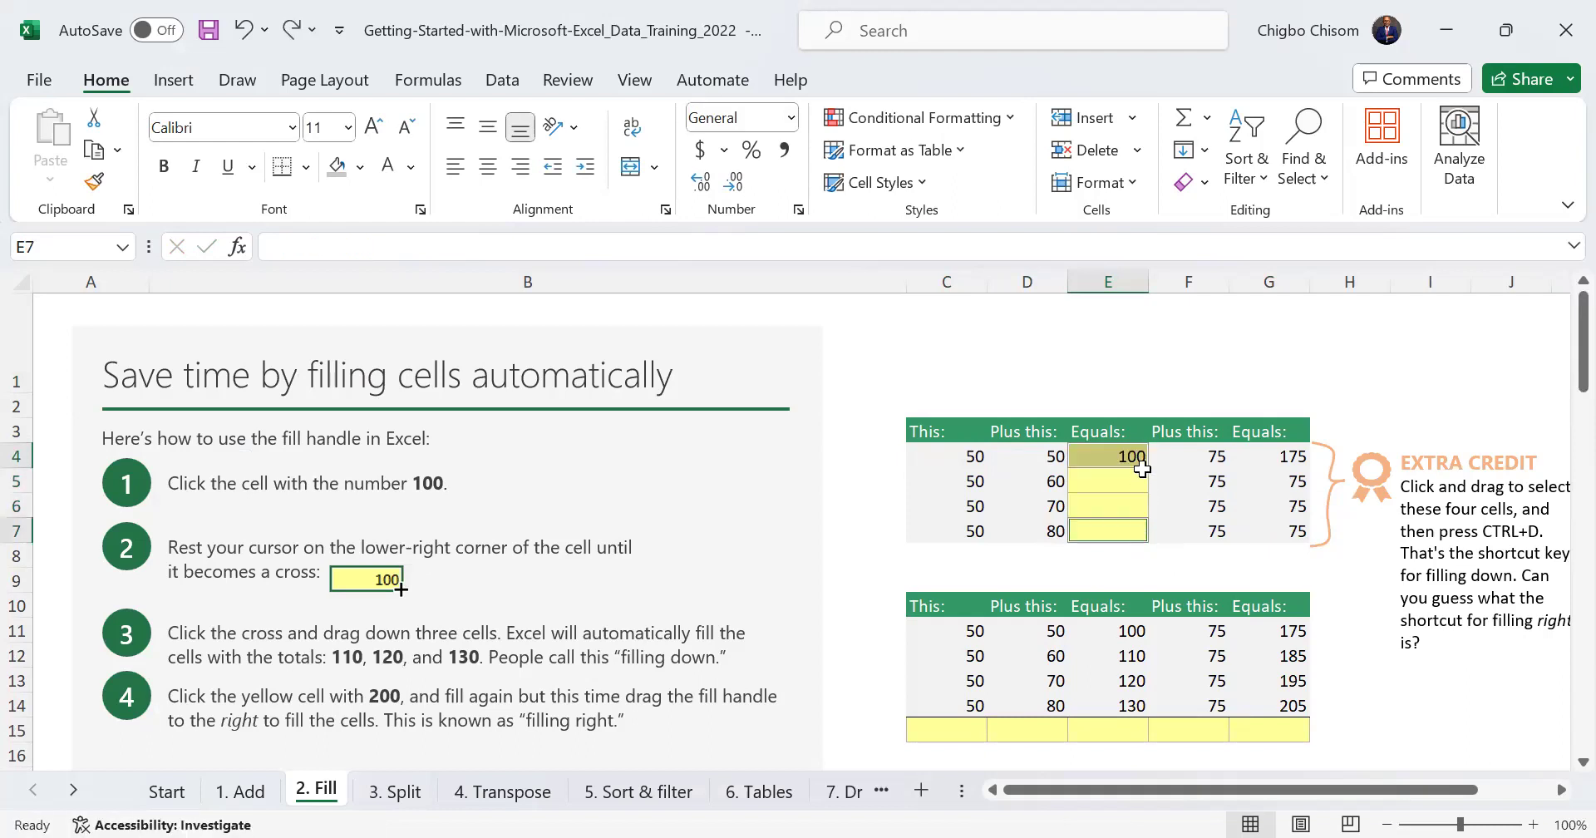
Auto-fill the E4 formula down to E7, giving 100, 110, 120 and 130
click(1138, 458)
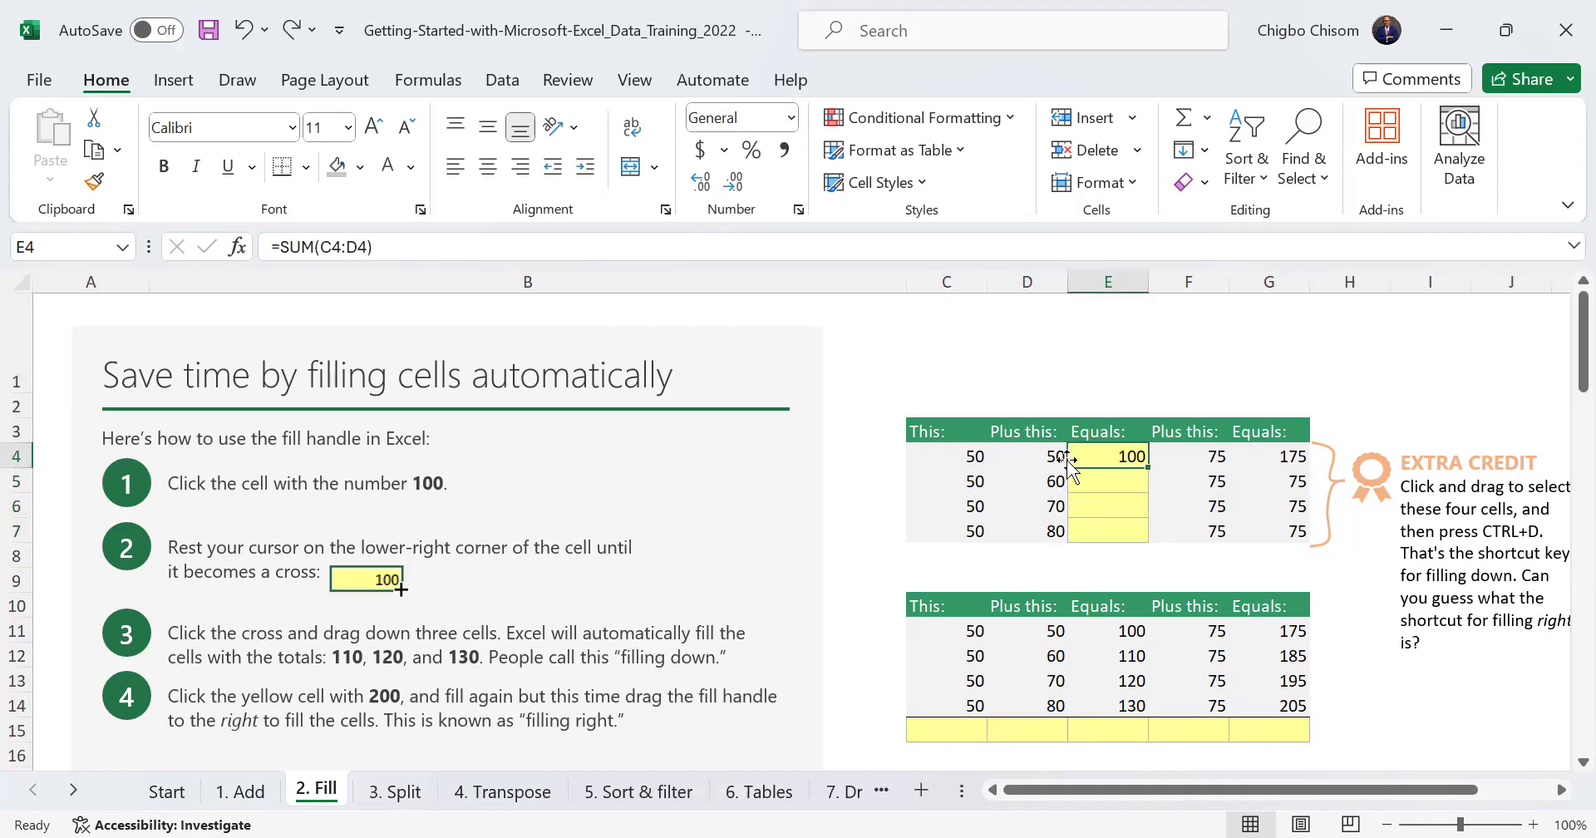
double_click(1148, 467)
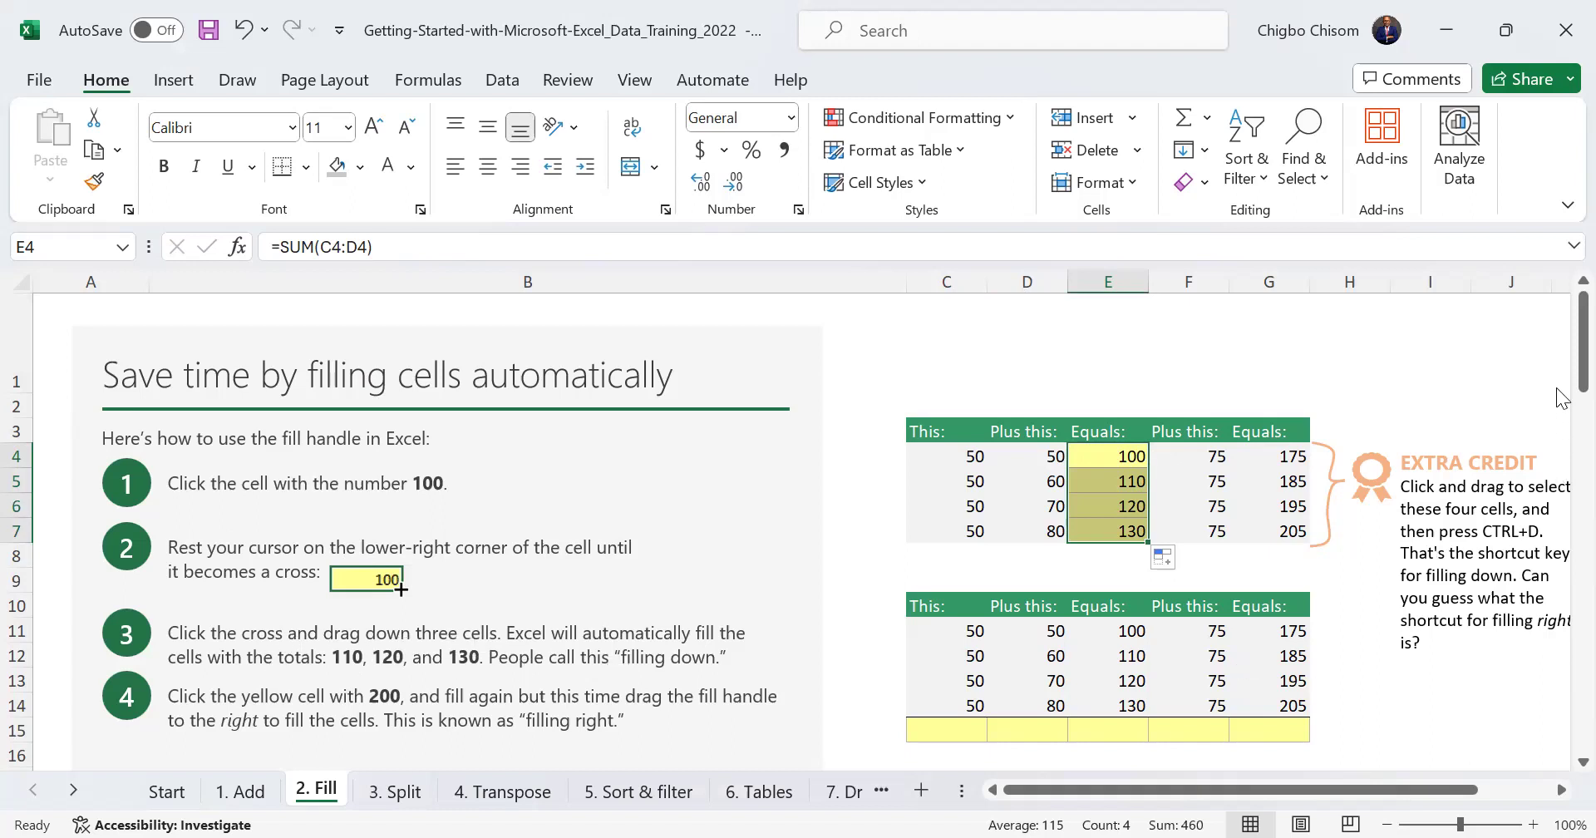
drag(1559, 412, 1561, 403)
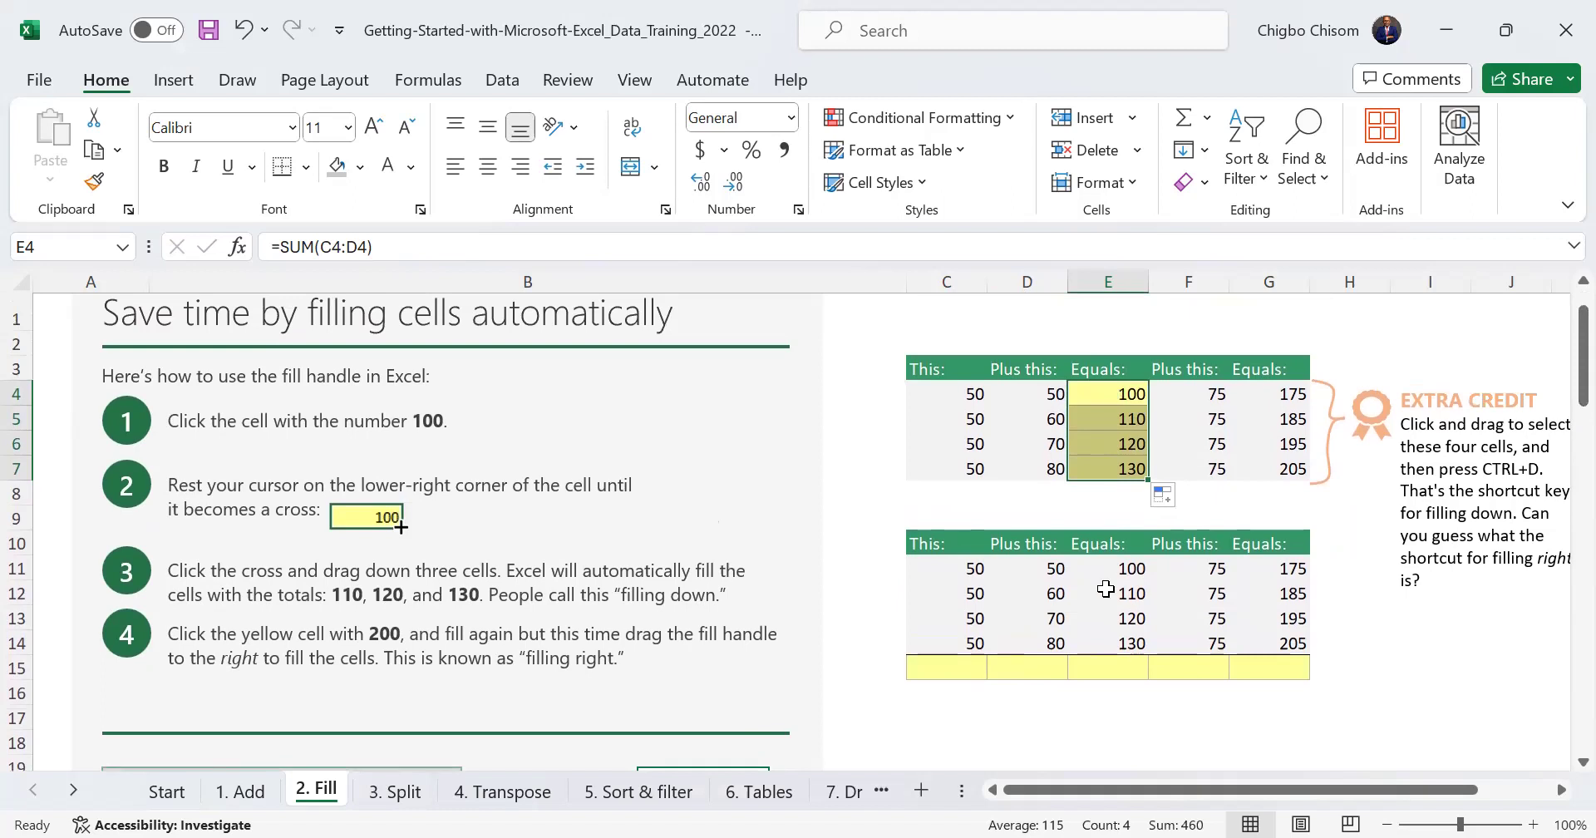
click(947, 667)
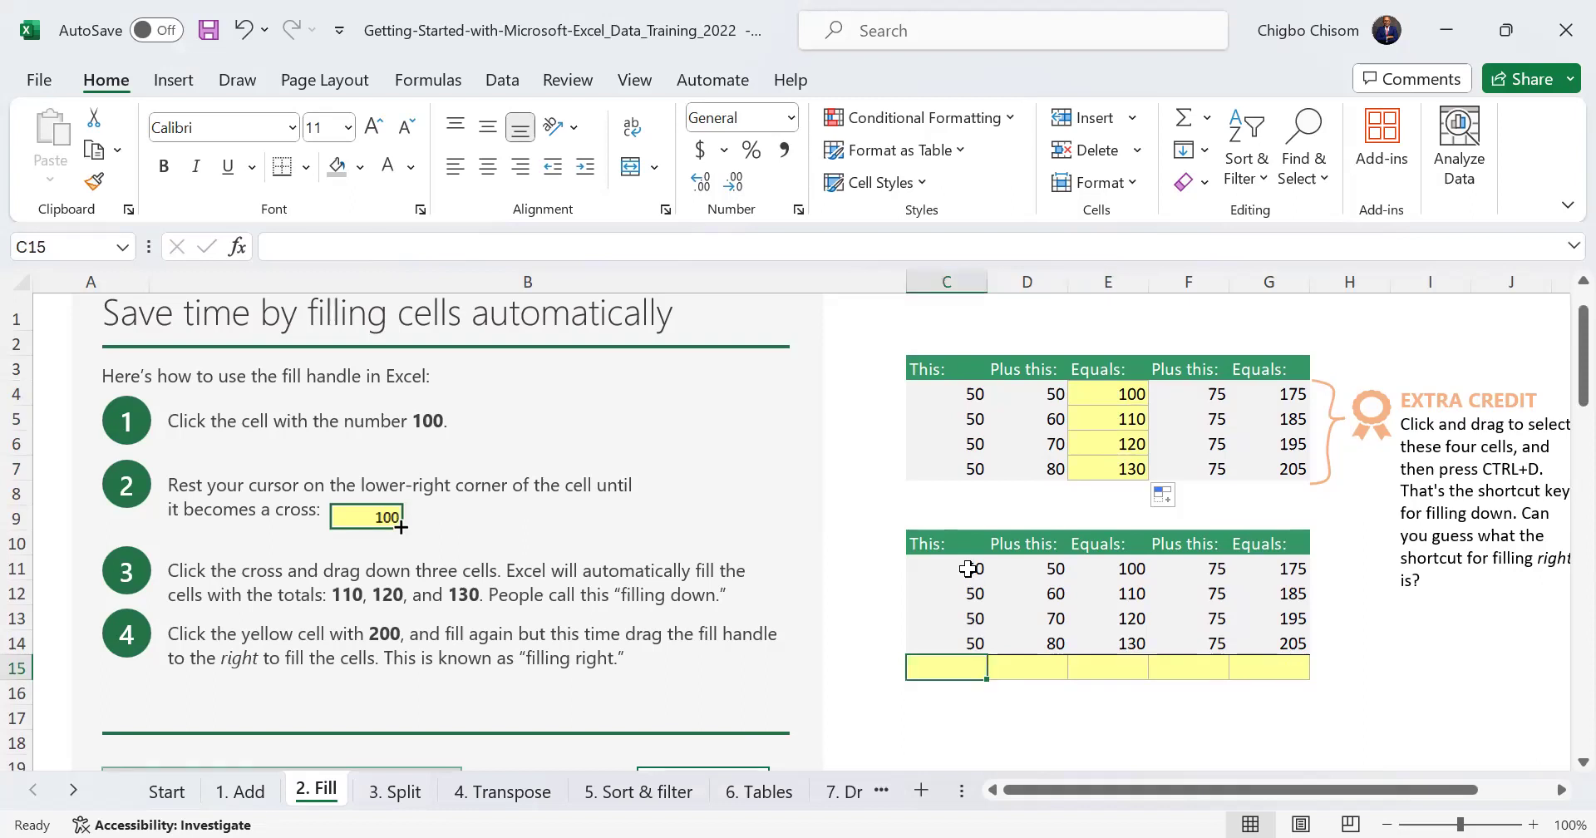
Enter =SUM(C11:C14) in C15 to total the first column of the lower table
drag(971, 567, 970, 619)
click(946, 668)
text(=sum)
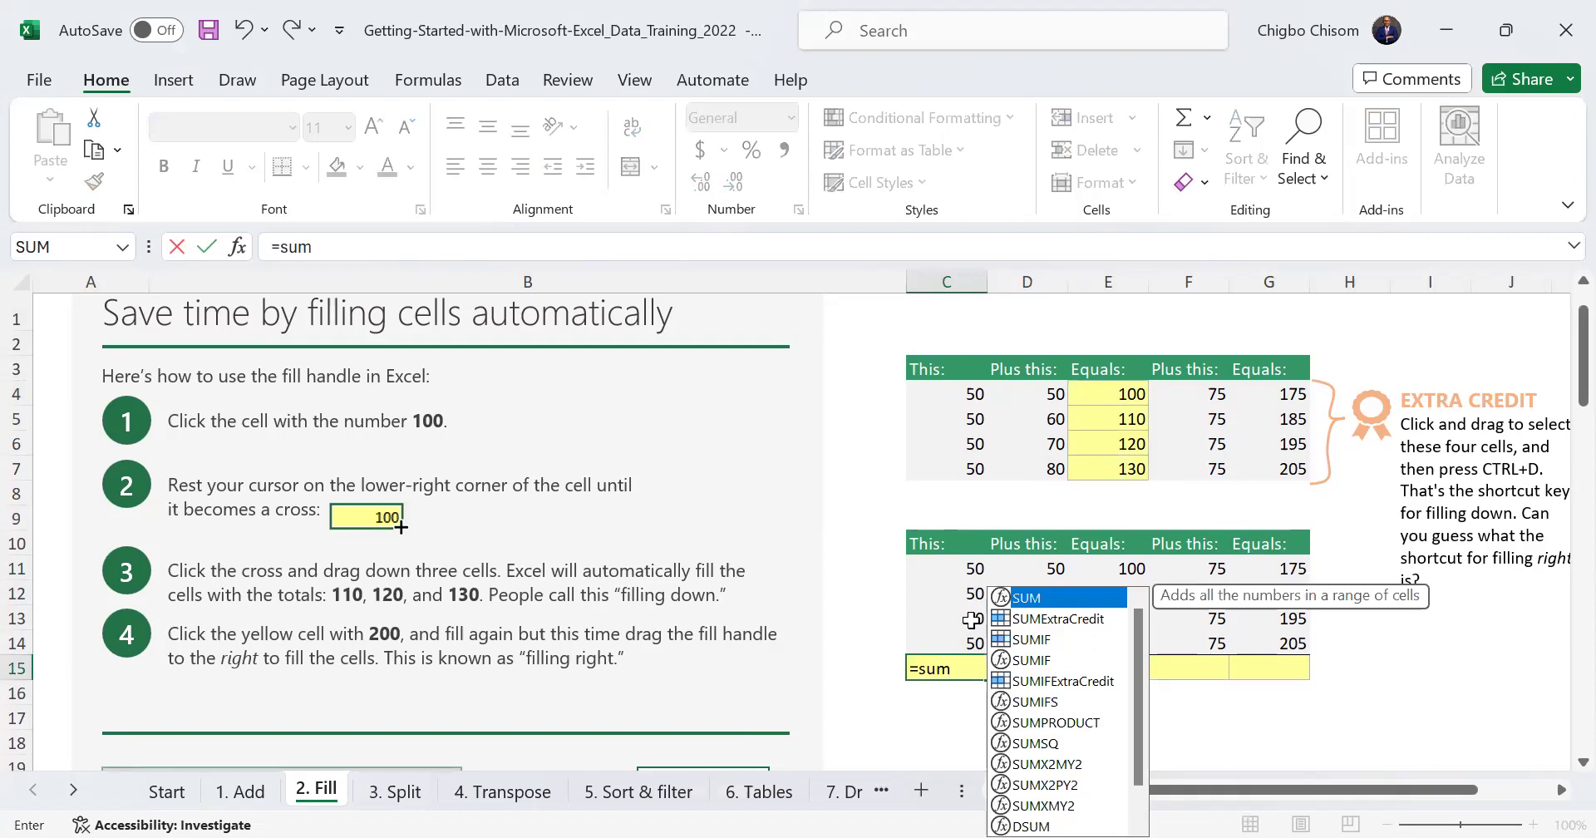
key(Tab)
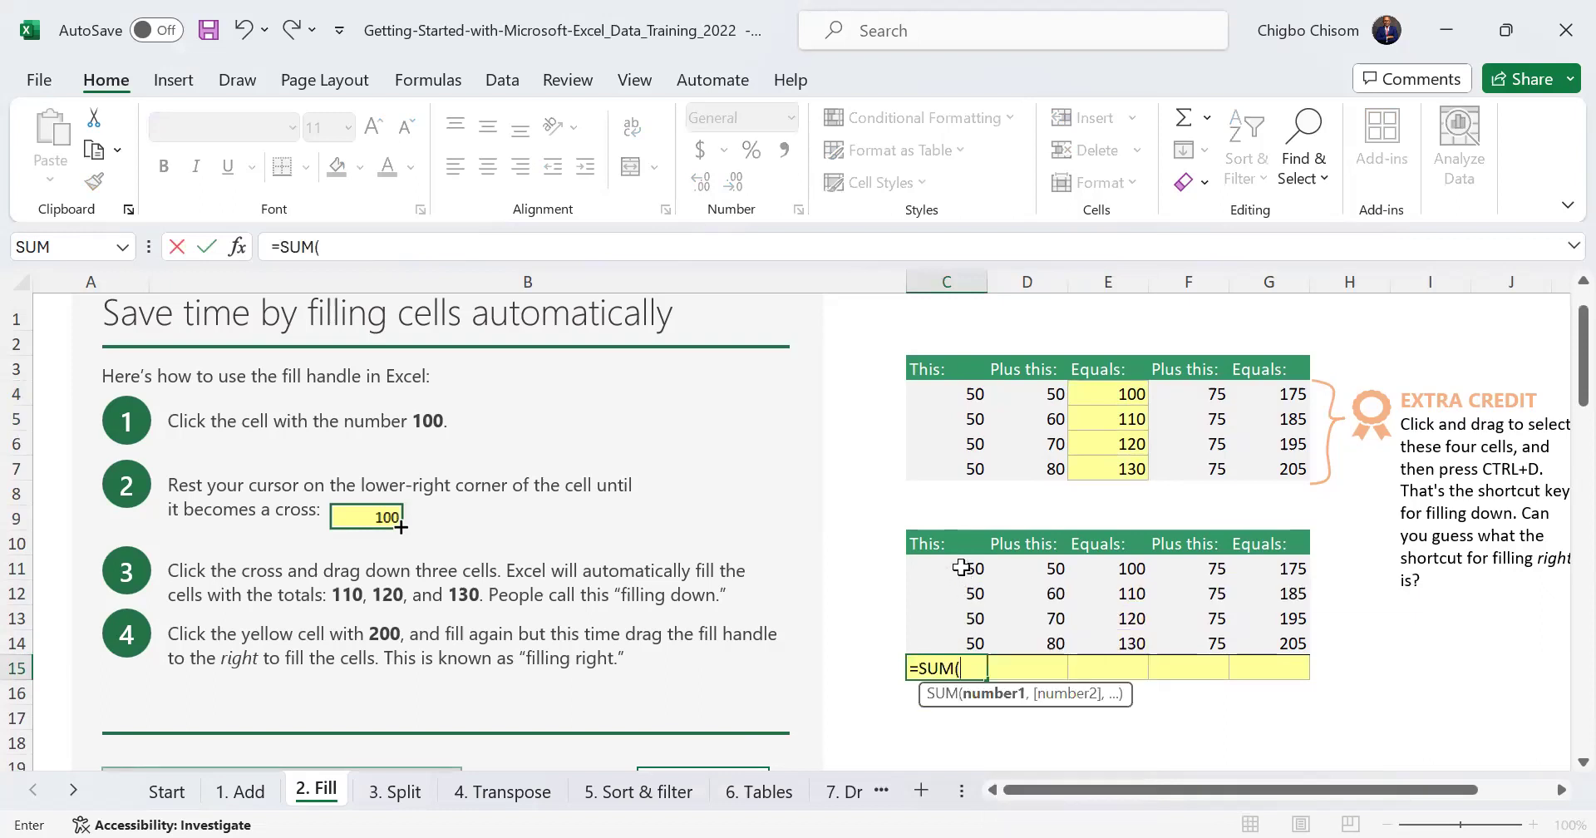
key(Return)
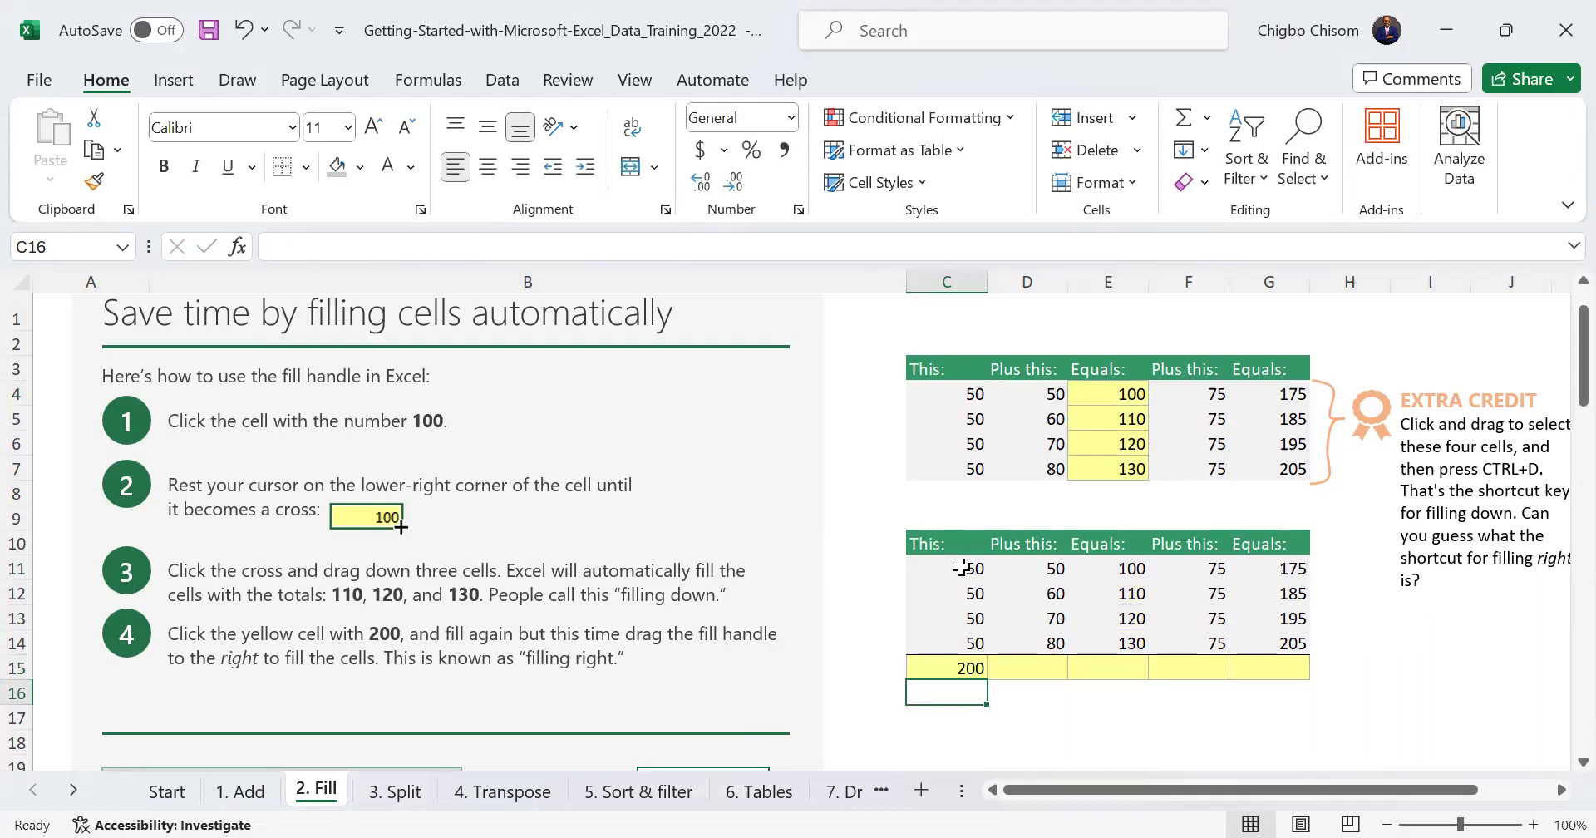
Clear a mistaken entry started in D15 and return to the C15 total
key(Up)
key(Right)
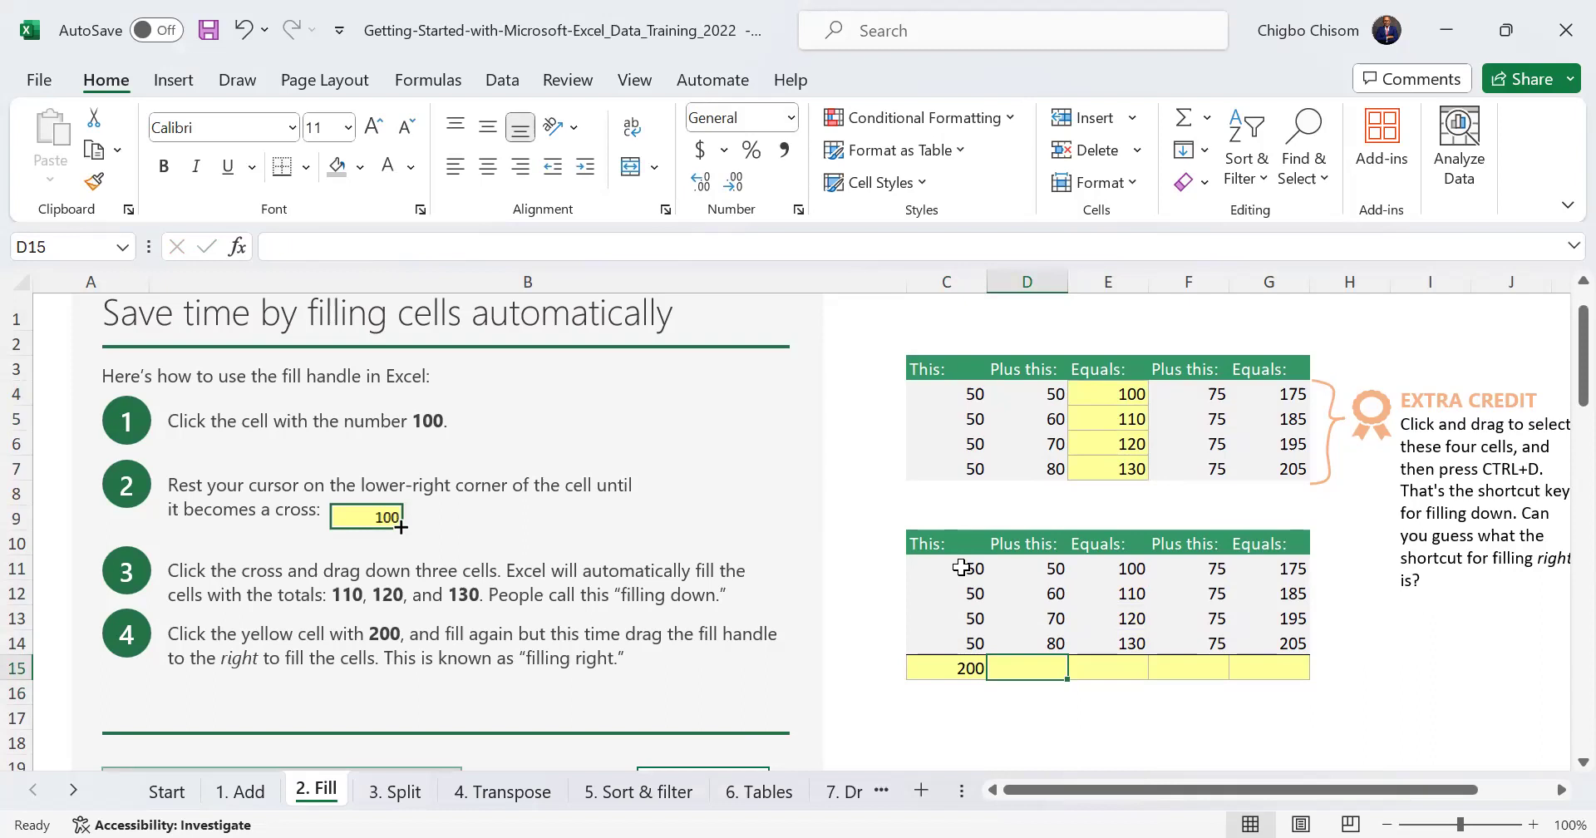
text(=s)
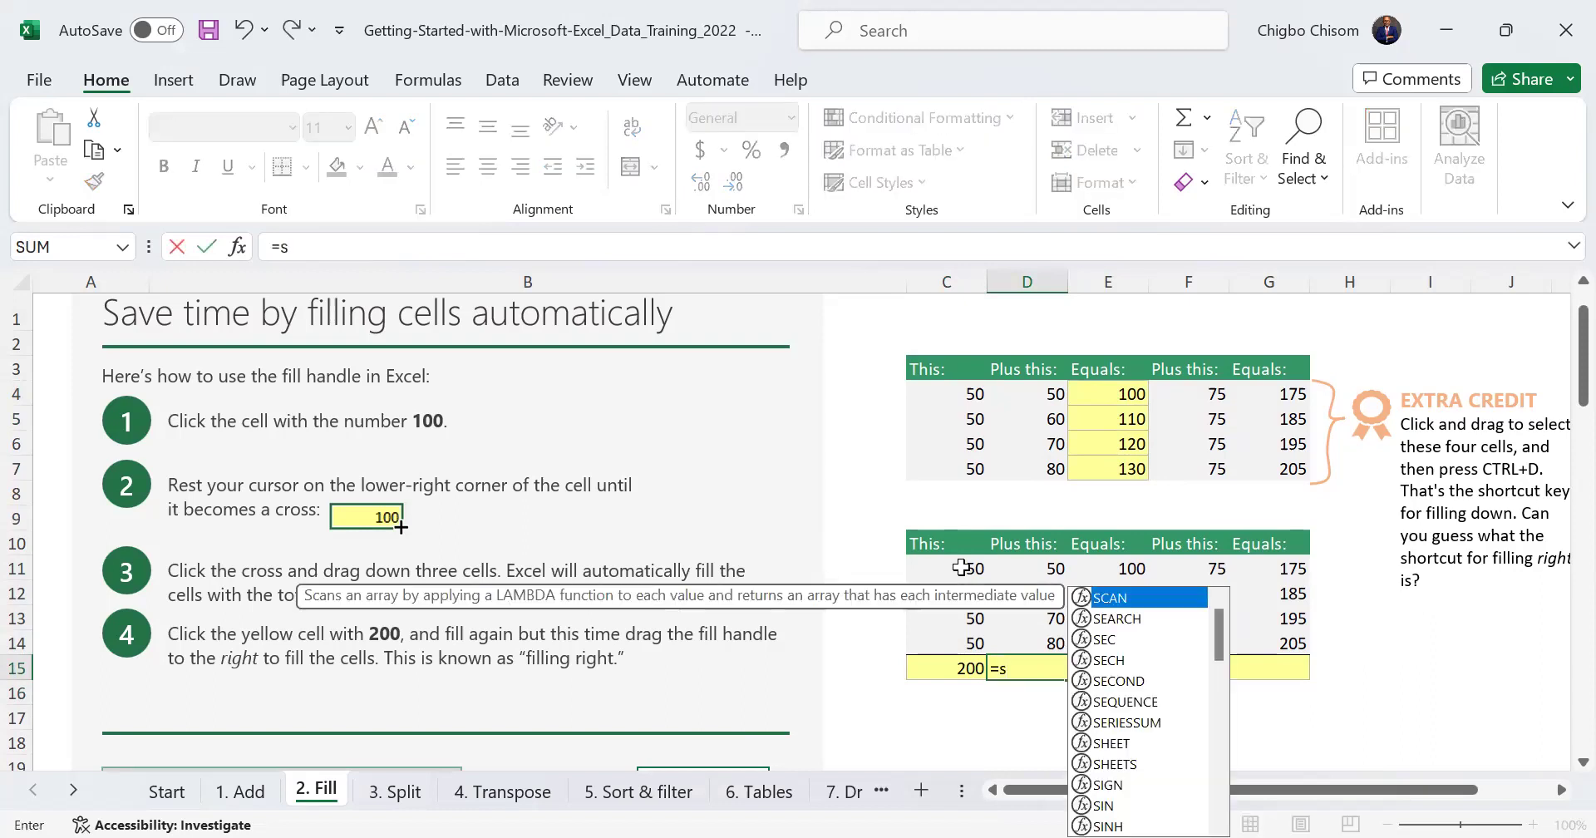
key(Left)
key(Right)
key(Delete)
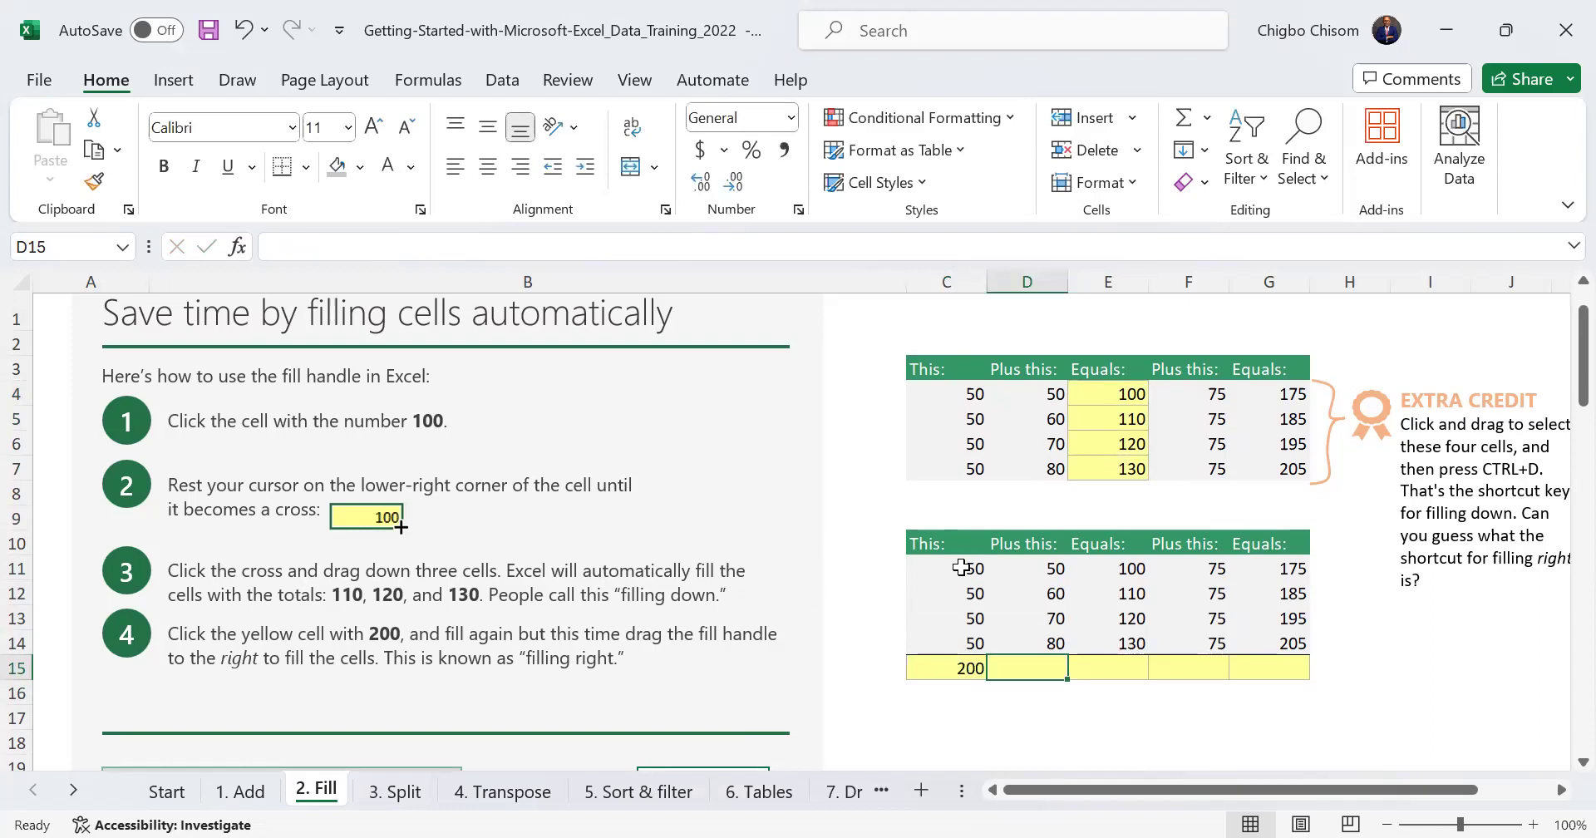
key(Left)
Fill the C15 total right to G15, giving 200, 260, 460, 300 and 760
drag(987, 679, 1275, 672)
click(1274, 671)
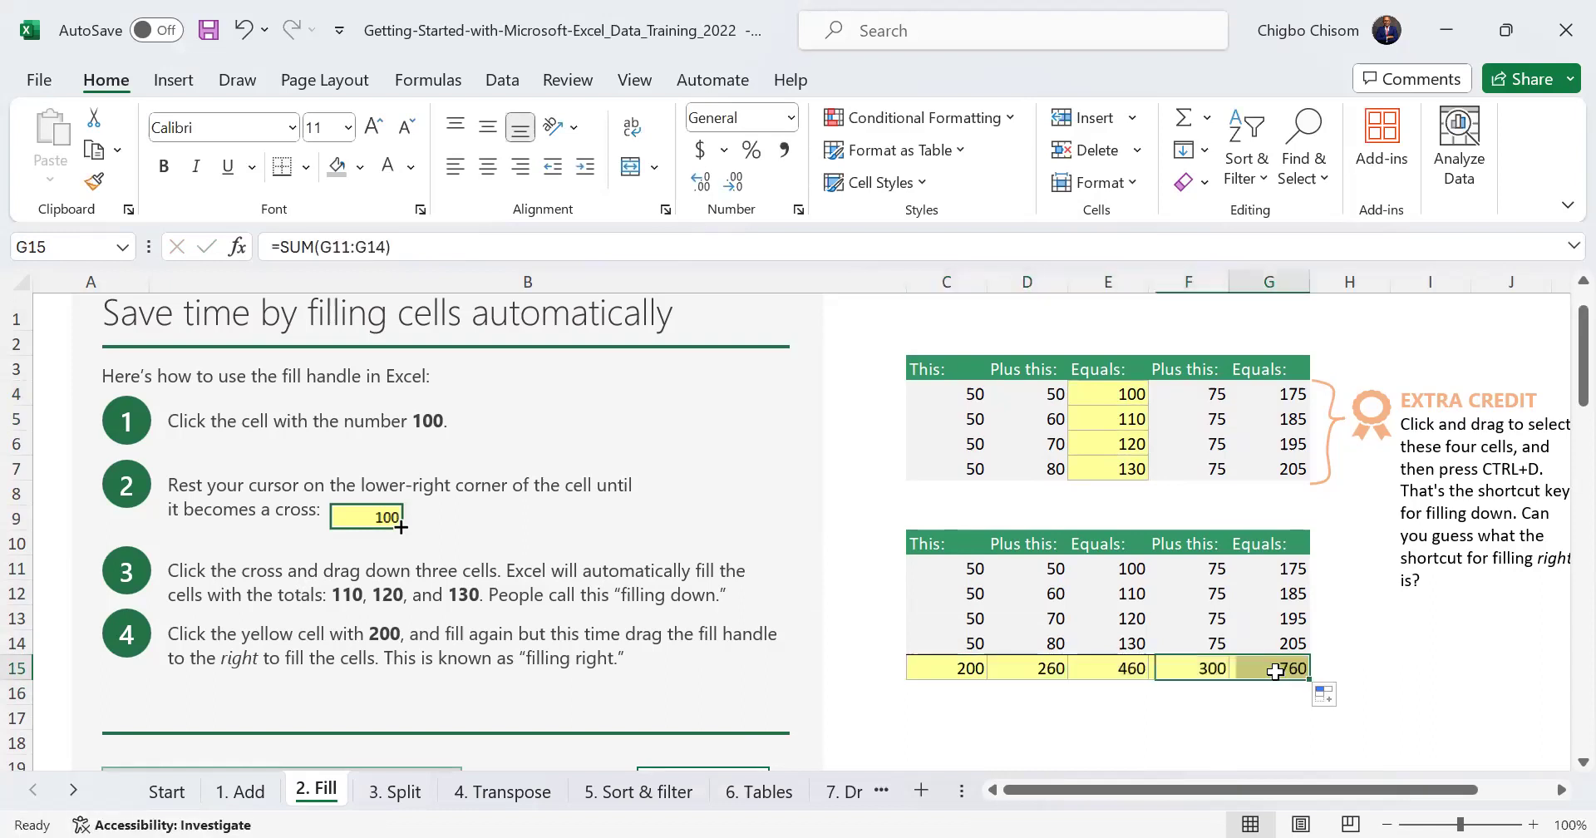
key(ctrl+z)
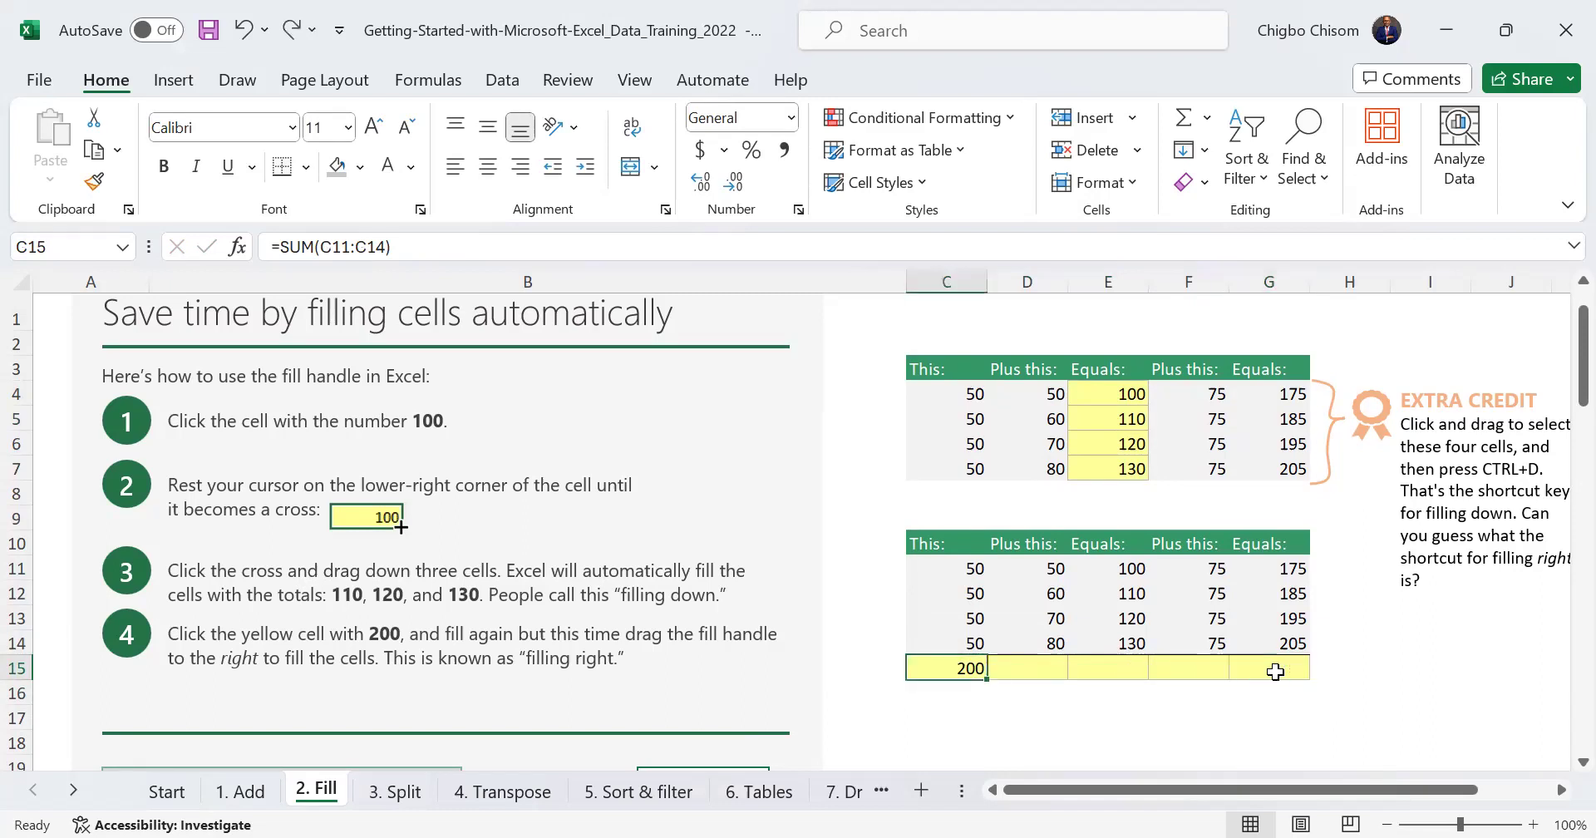
drag(986, 679, 1296, 669)
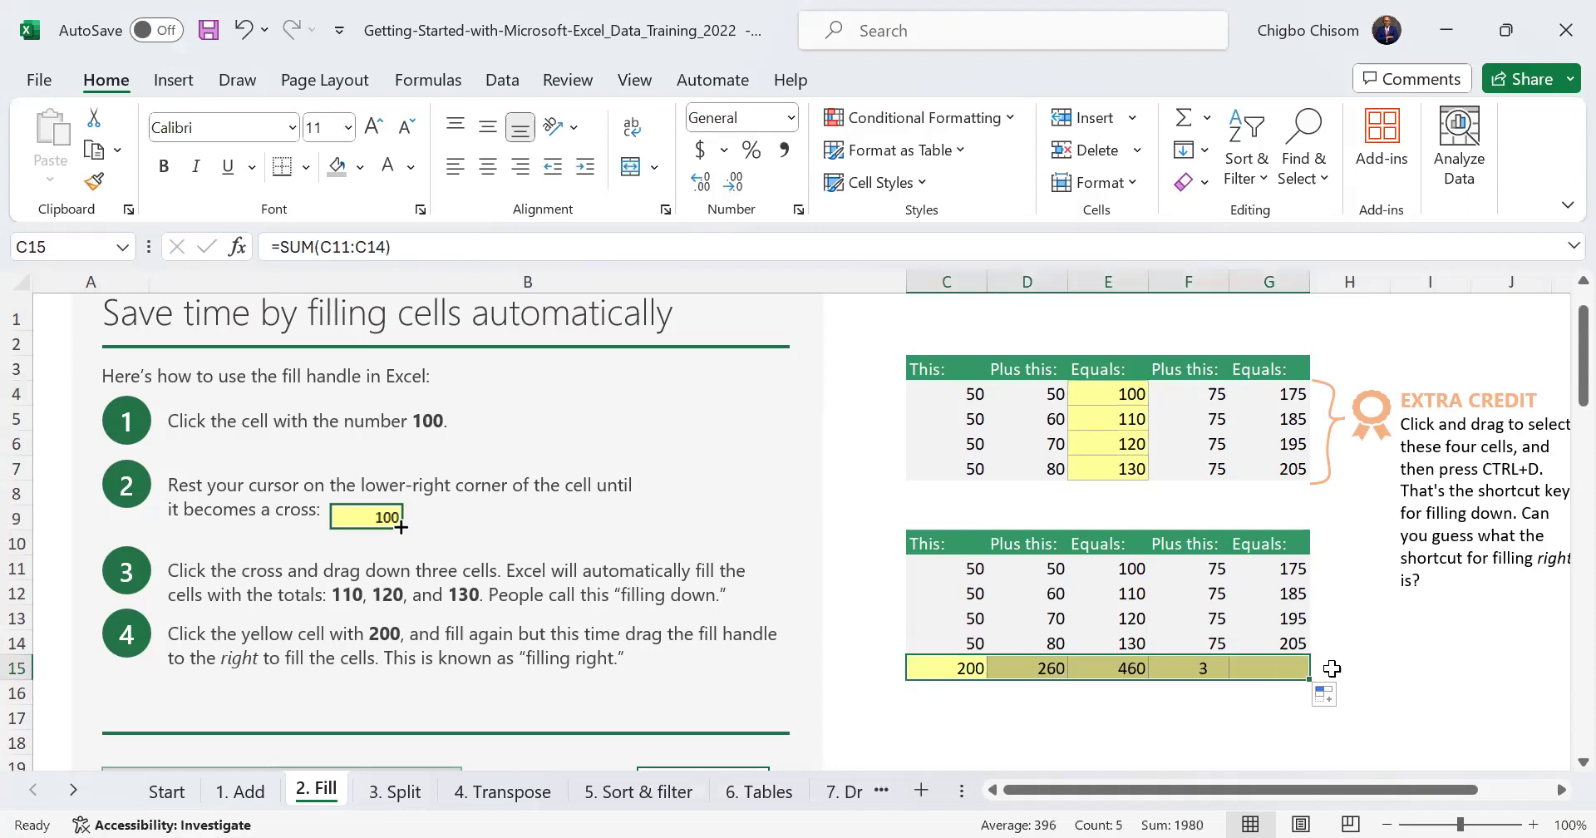
click(1361, 662)
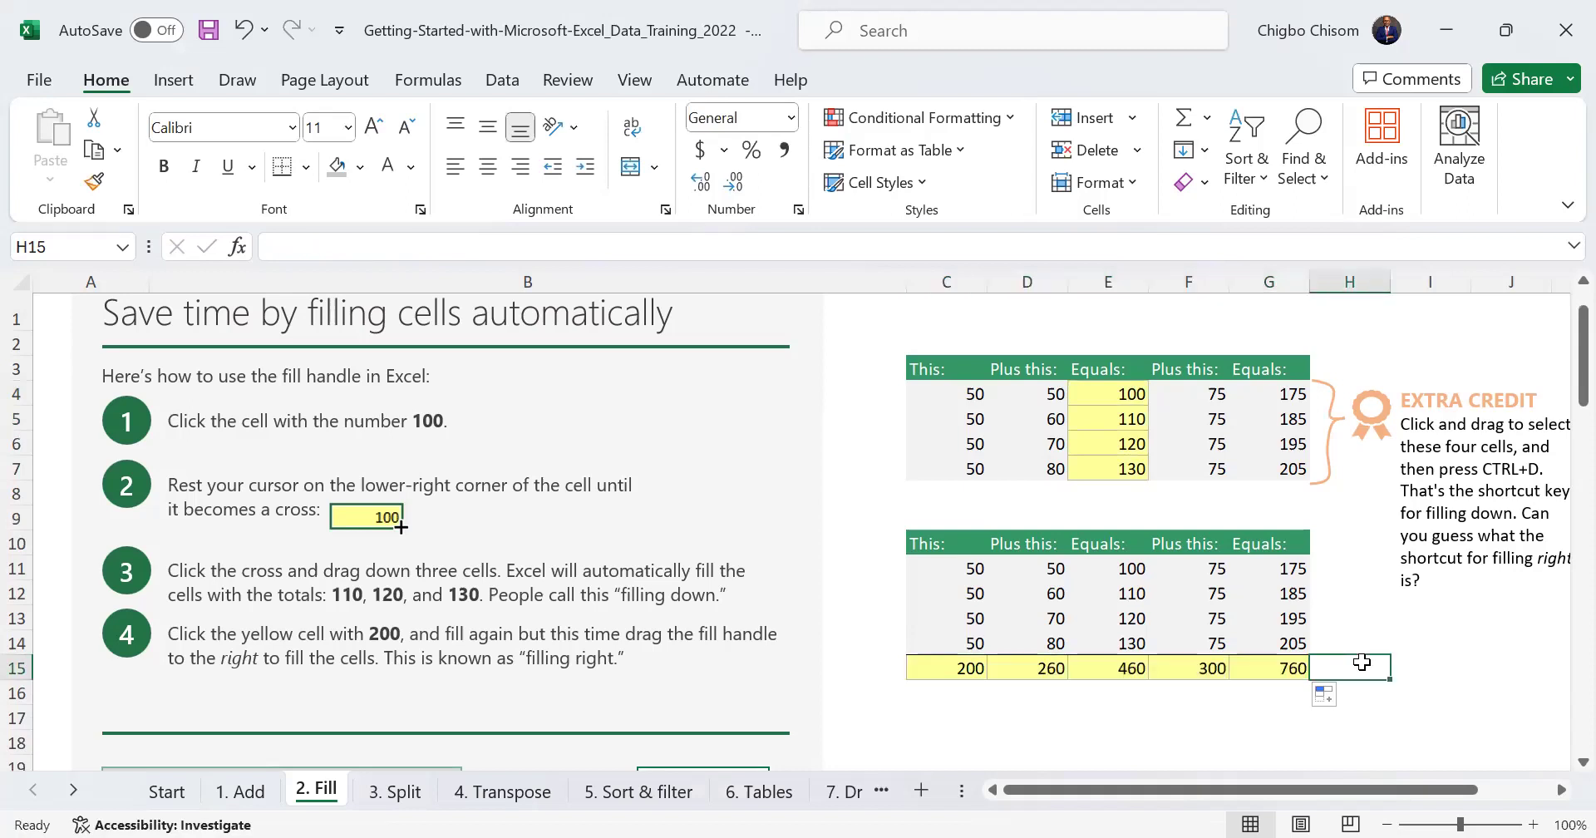
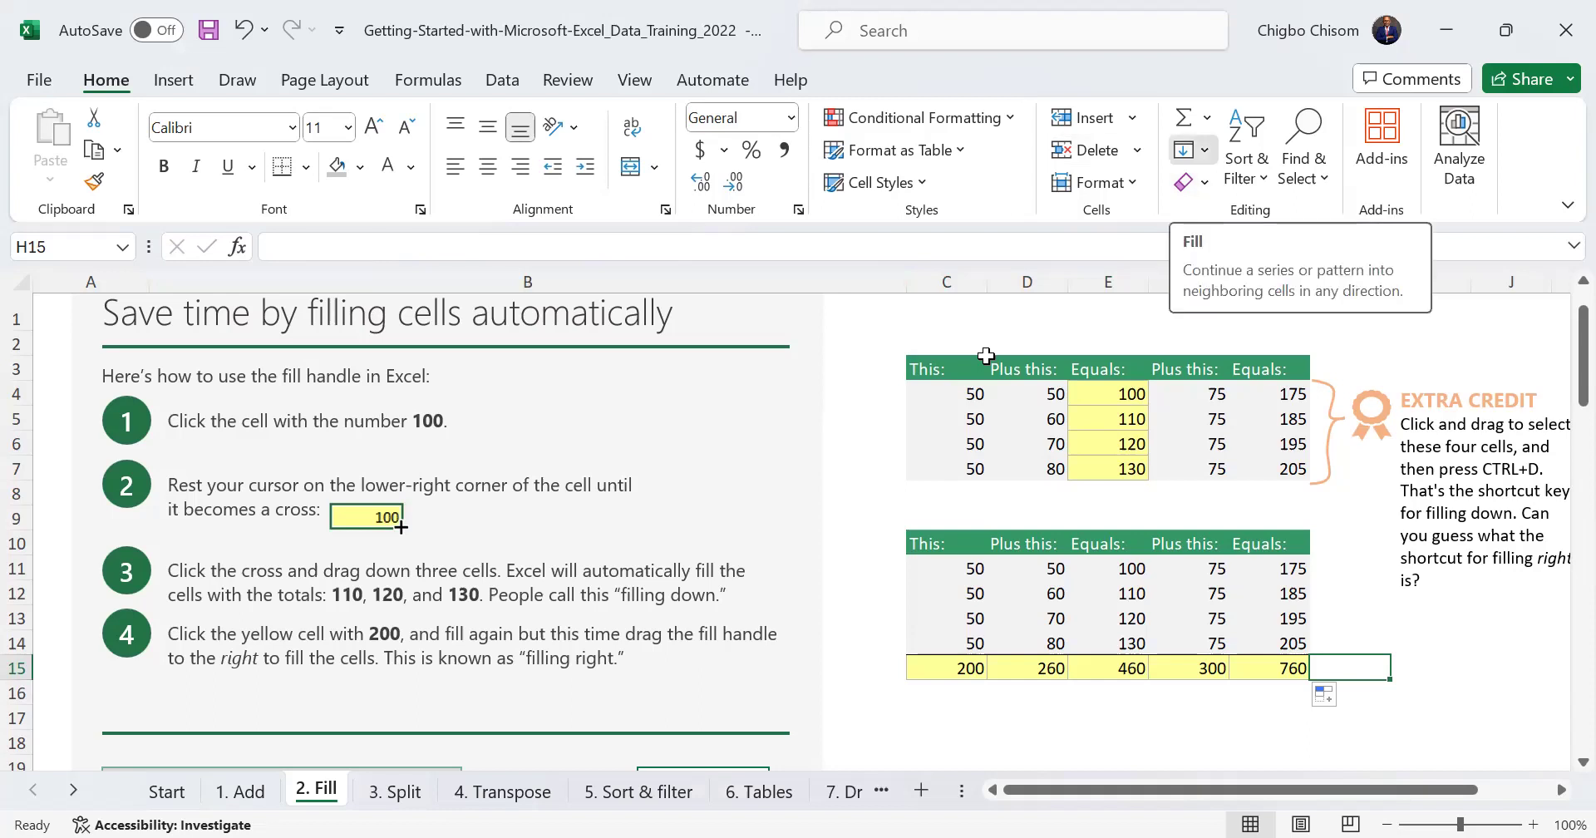
Look over the Home Fill options without filling, then switch to the 3. Split sheet
click(1190, 150)
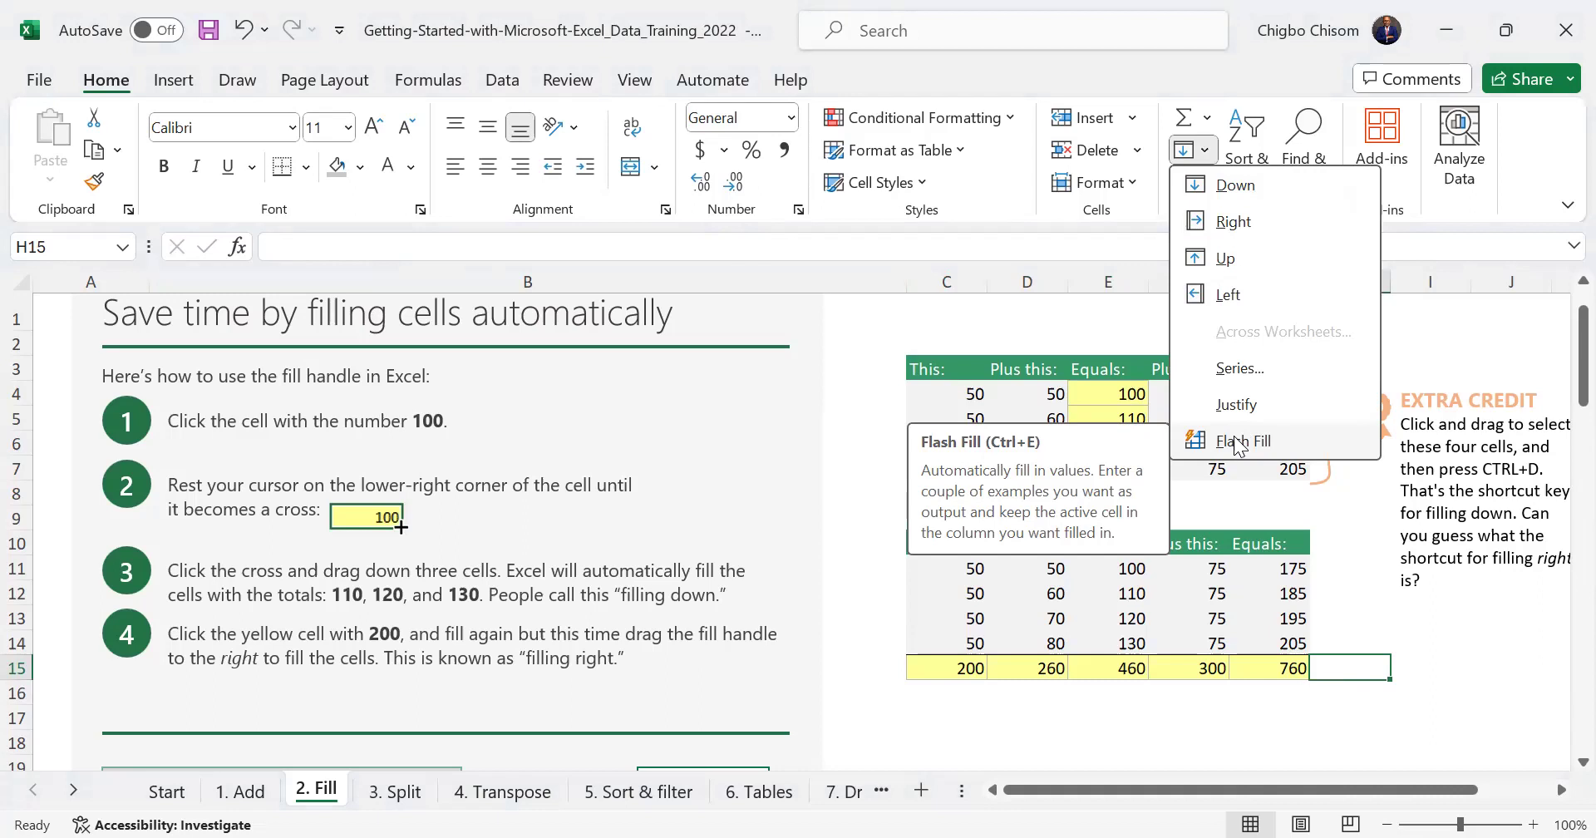
click(1489, 642)
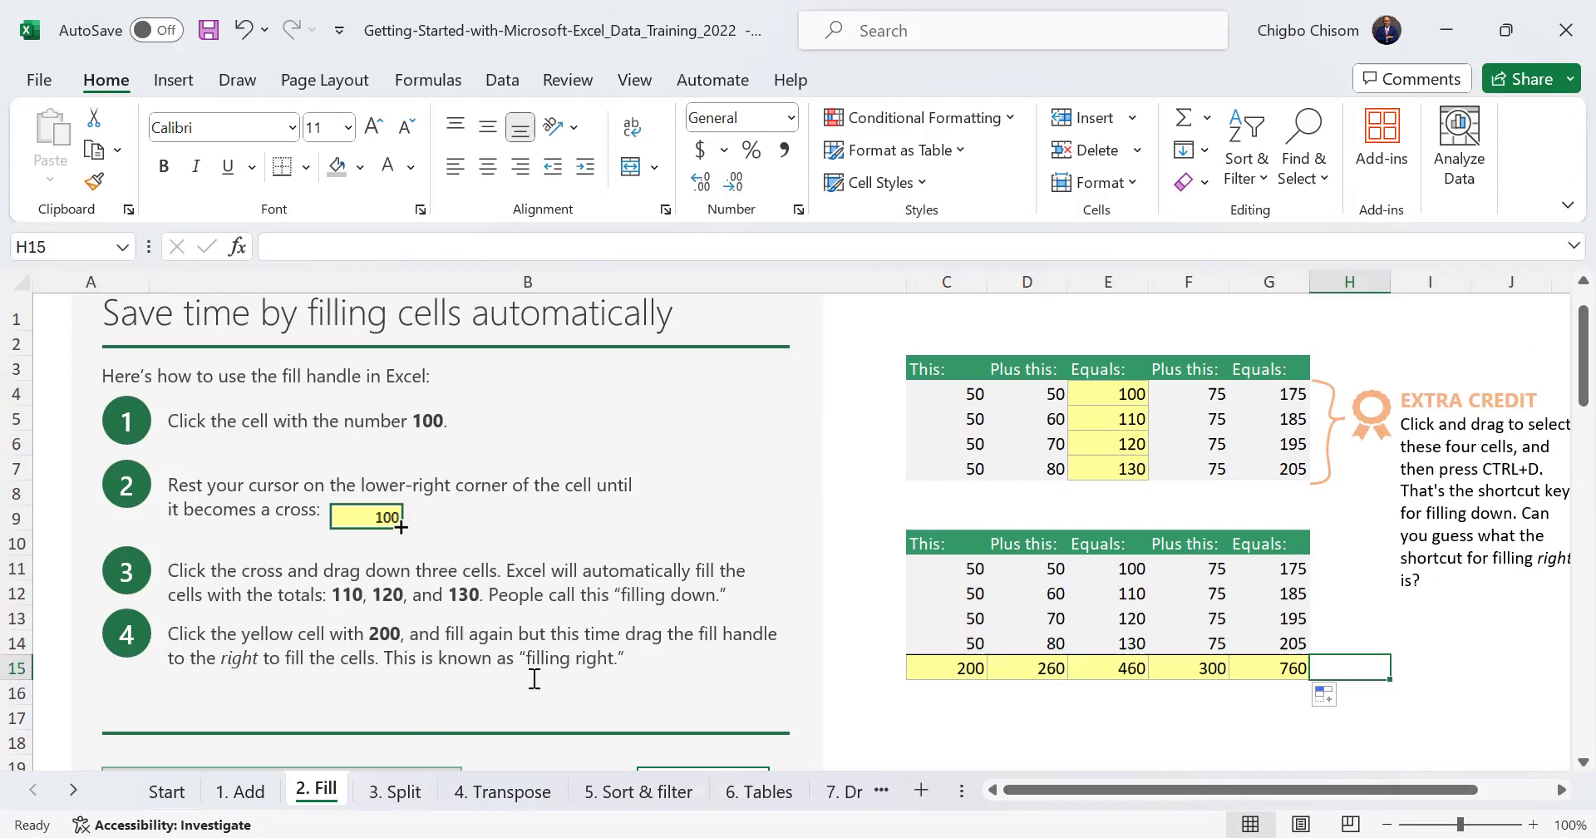
click(402, 794)
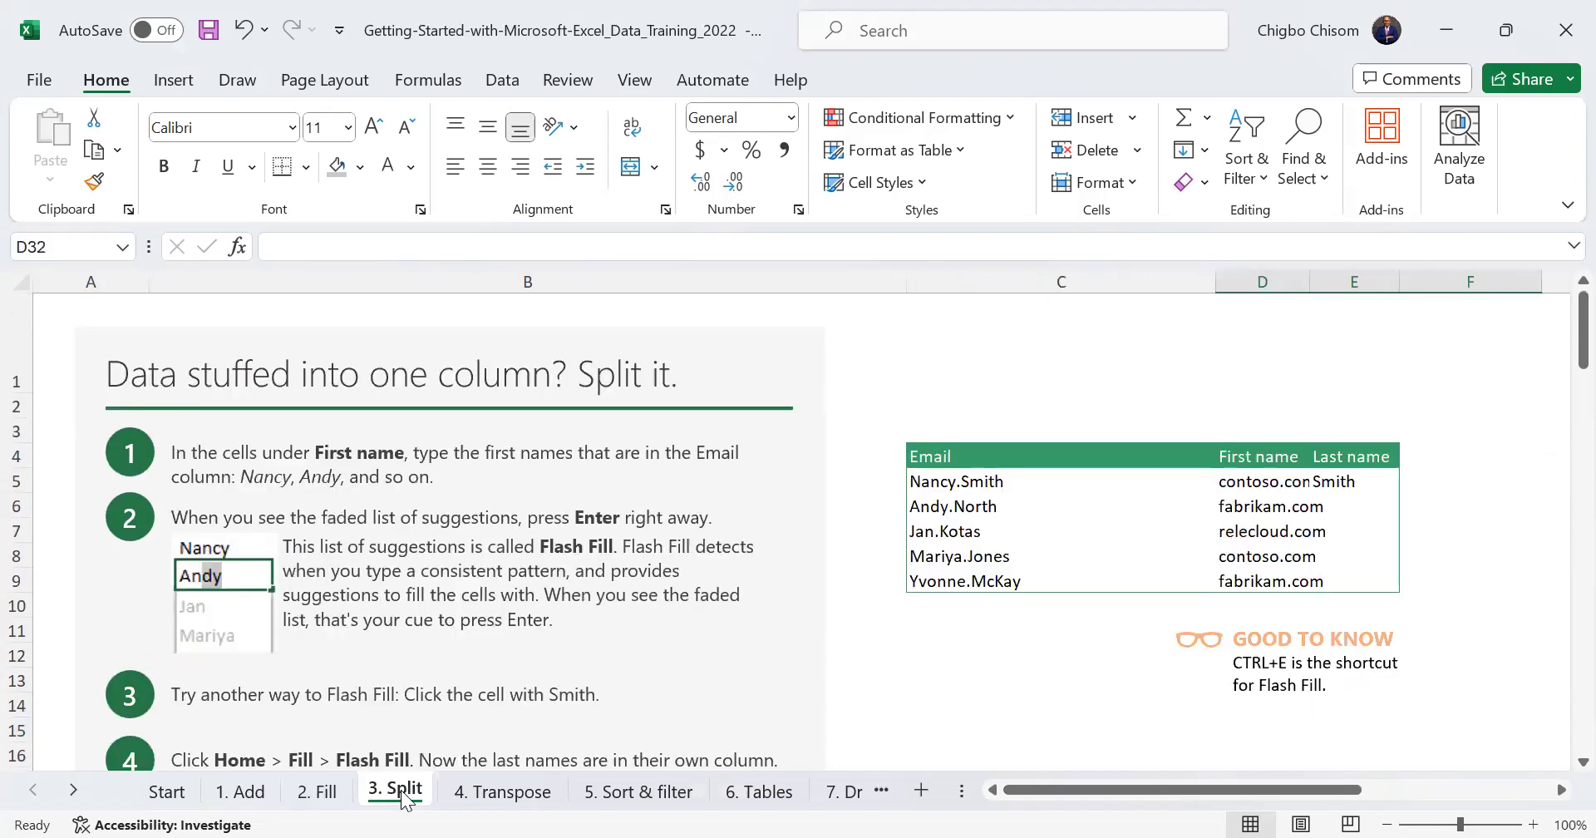
Scroll the sheet and highlight the Flash Fill term in the instructions
scroll(1220, 796, right, 5)
scroll(1221, 796, left, 5)
drag(617, 548, 541, 547)
click(550, 545)
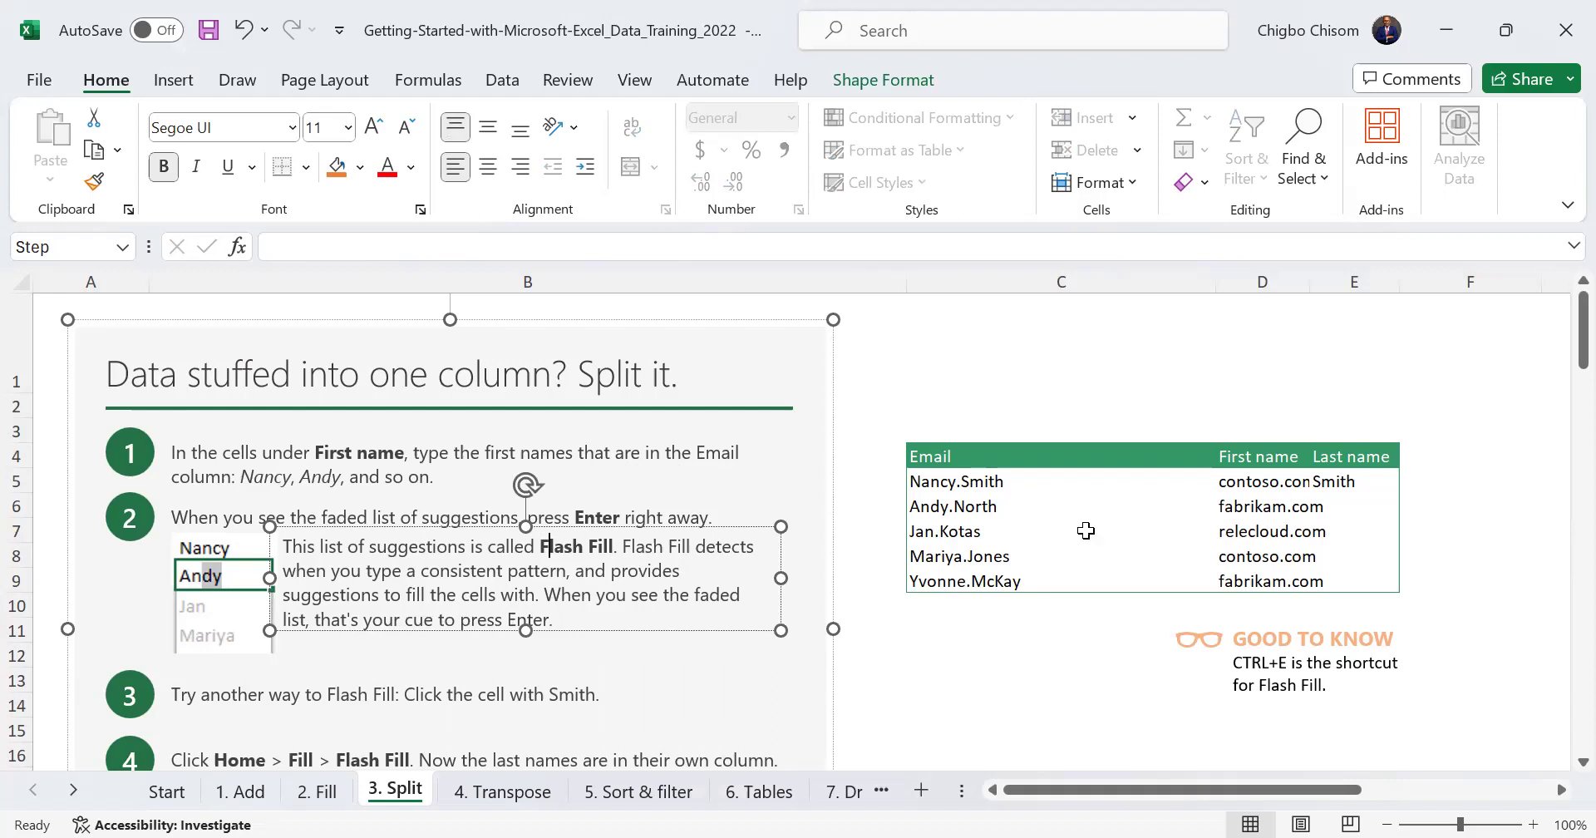
click(1248, 482)
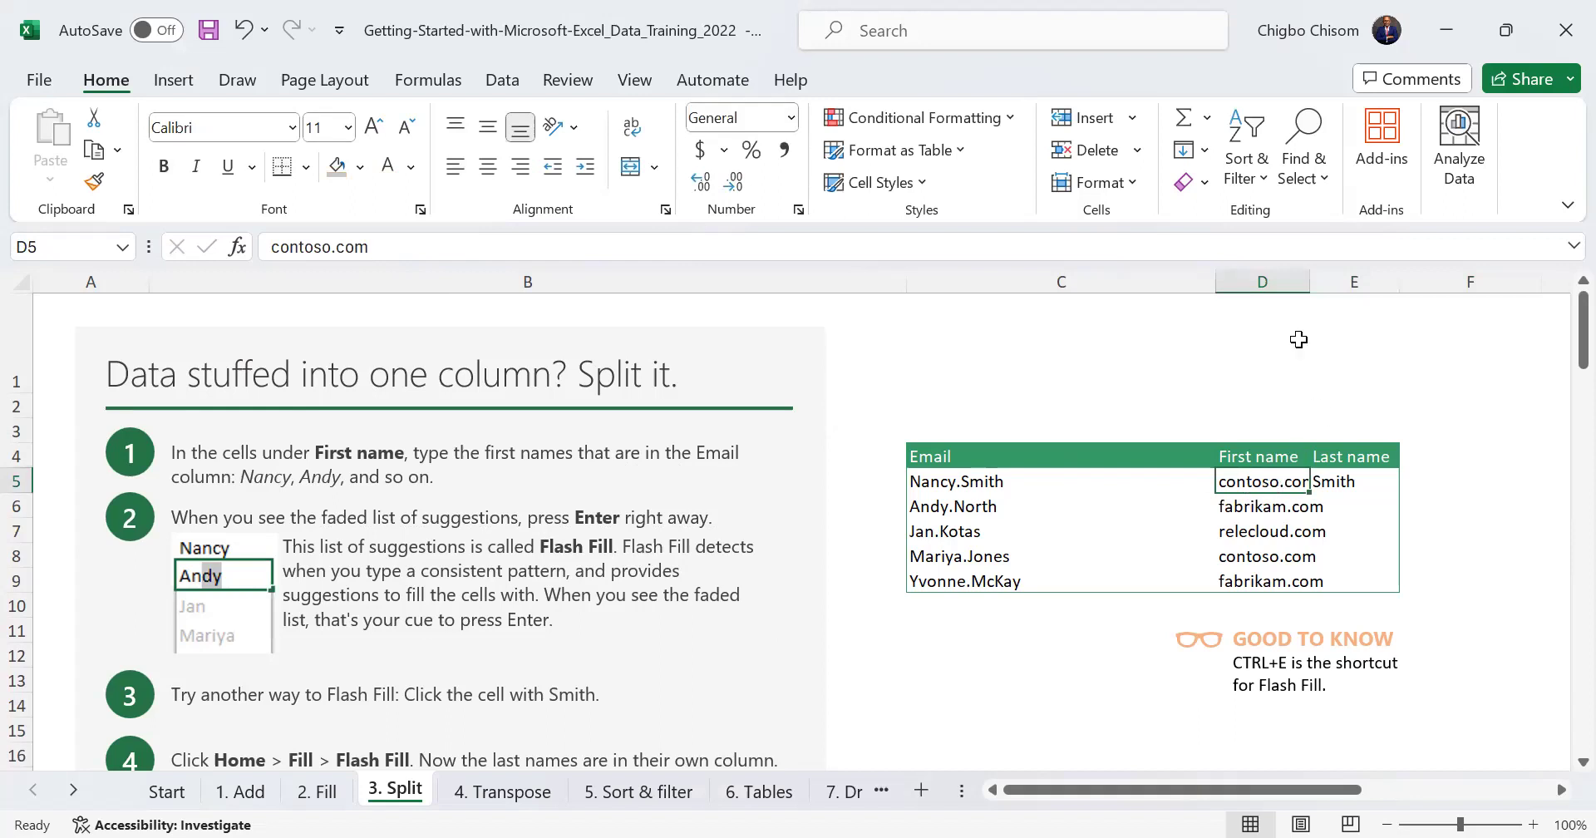
Widen column D so contoso.com shows in full and auto-fit column E
drag(1307, 284, 1334, 284)
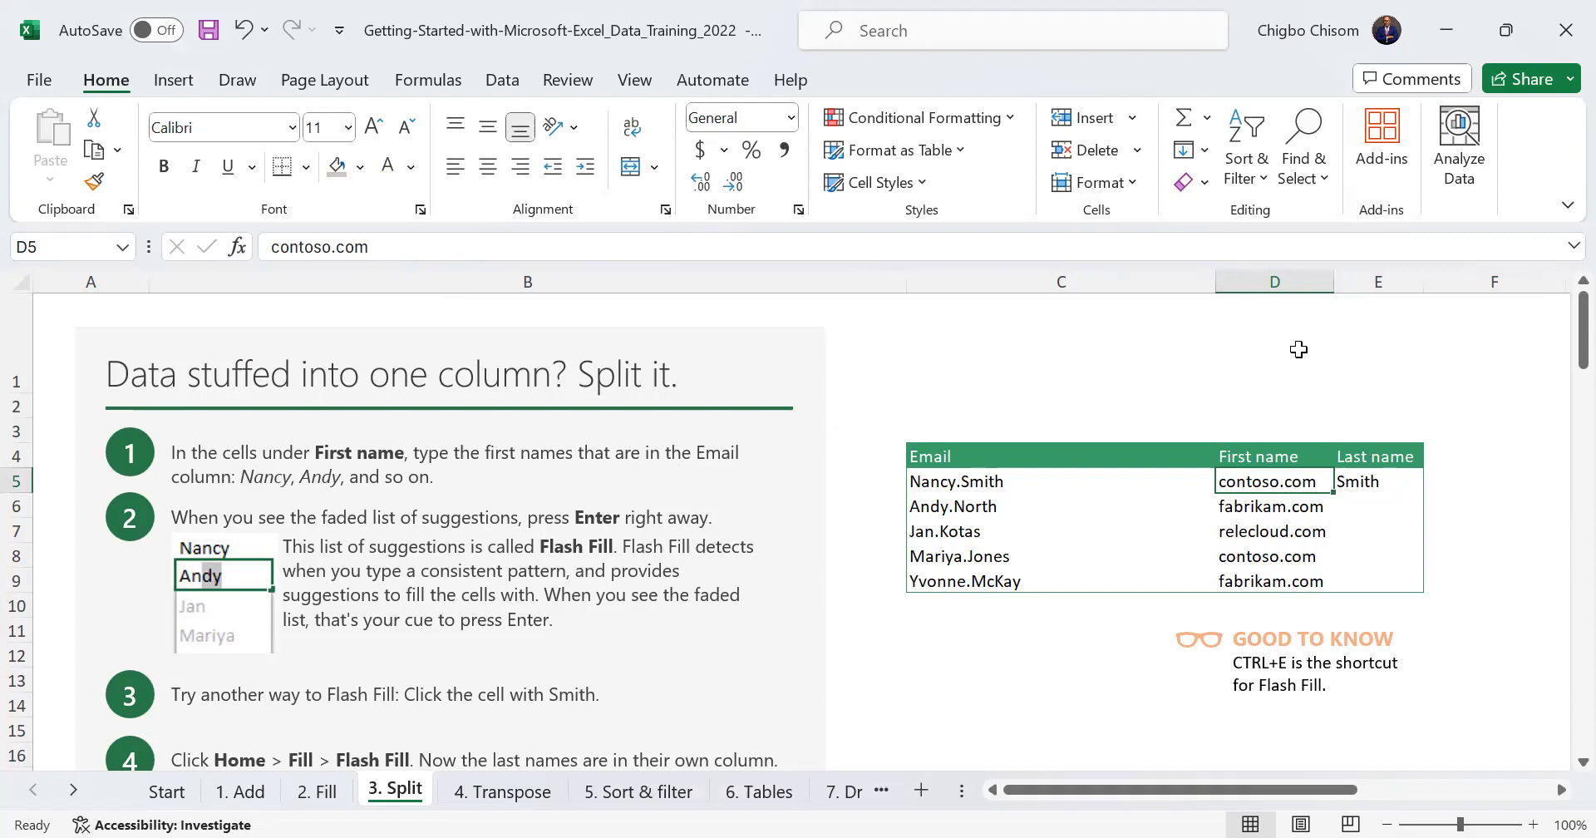
double_click(1429, 274)
key(Right)
key(Right)
key(Right)
key(Right)
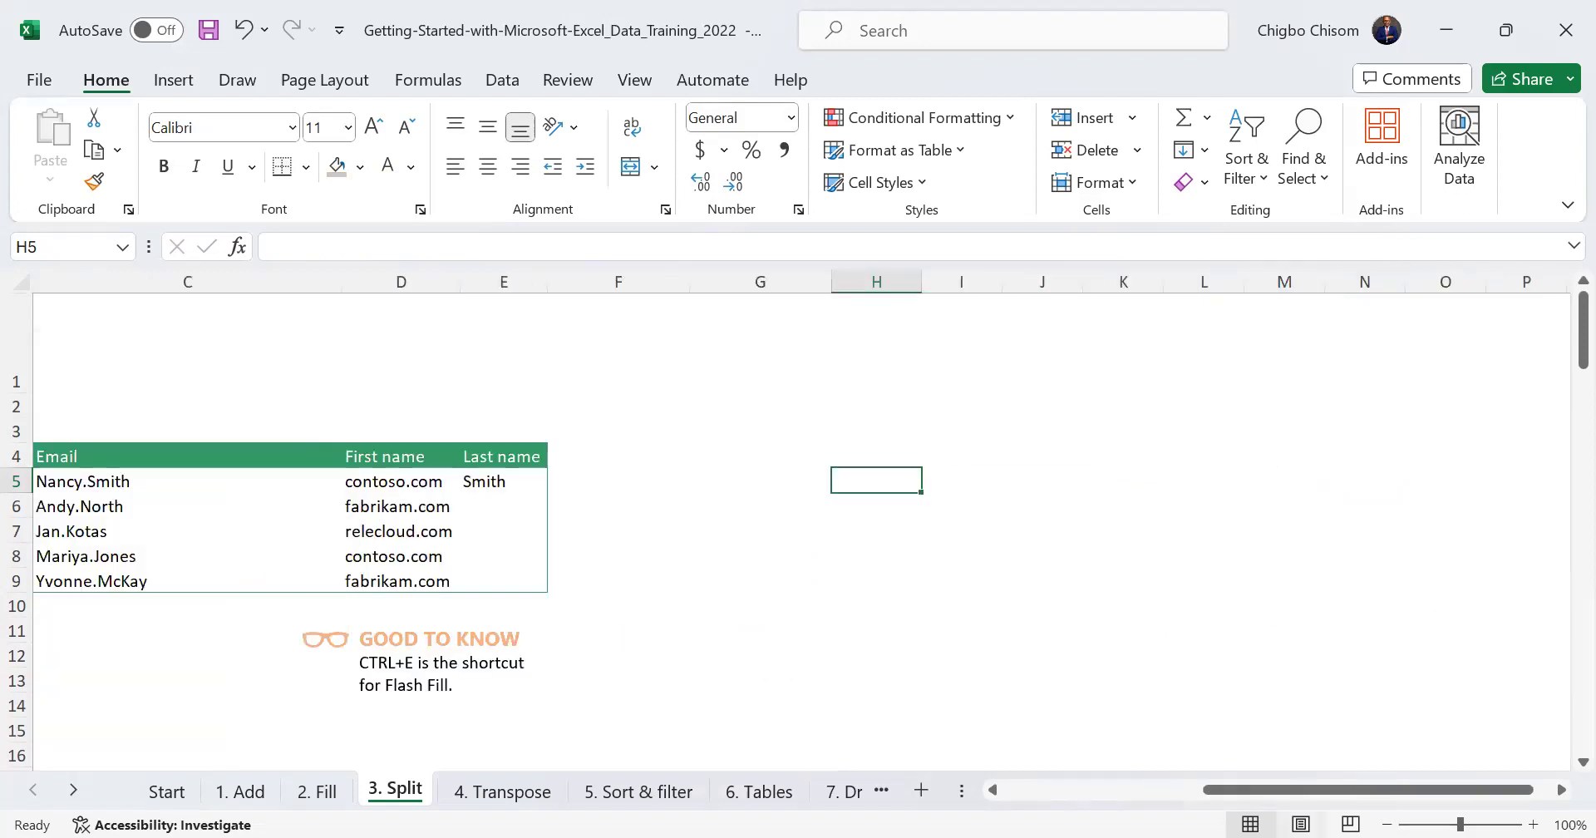
Clear the name cells D5:E9, undo once, then clear them again
drag(1253, 793, 1194, 797)
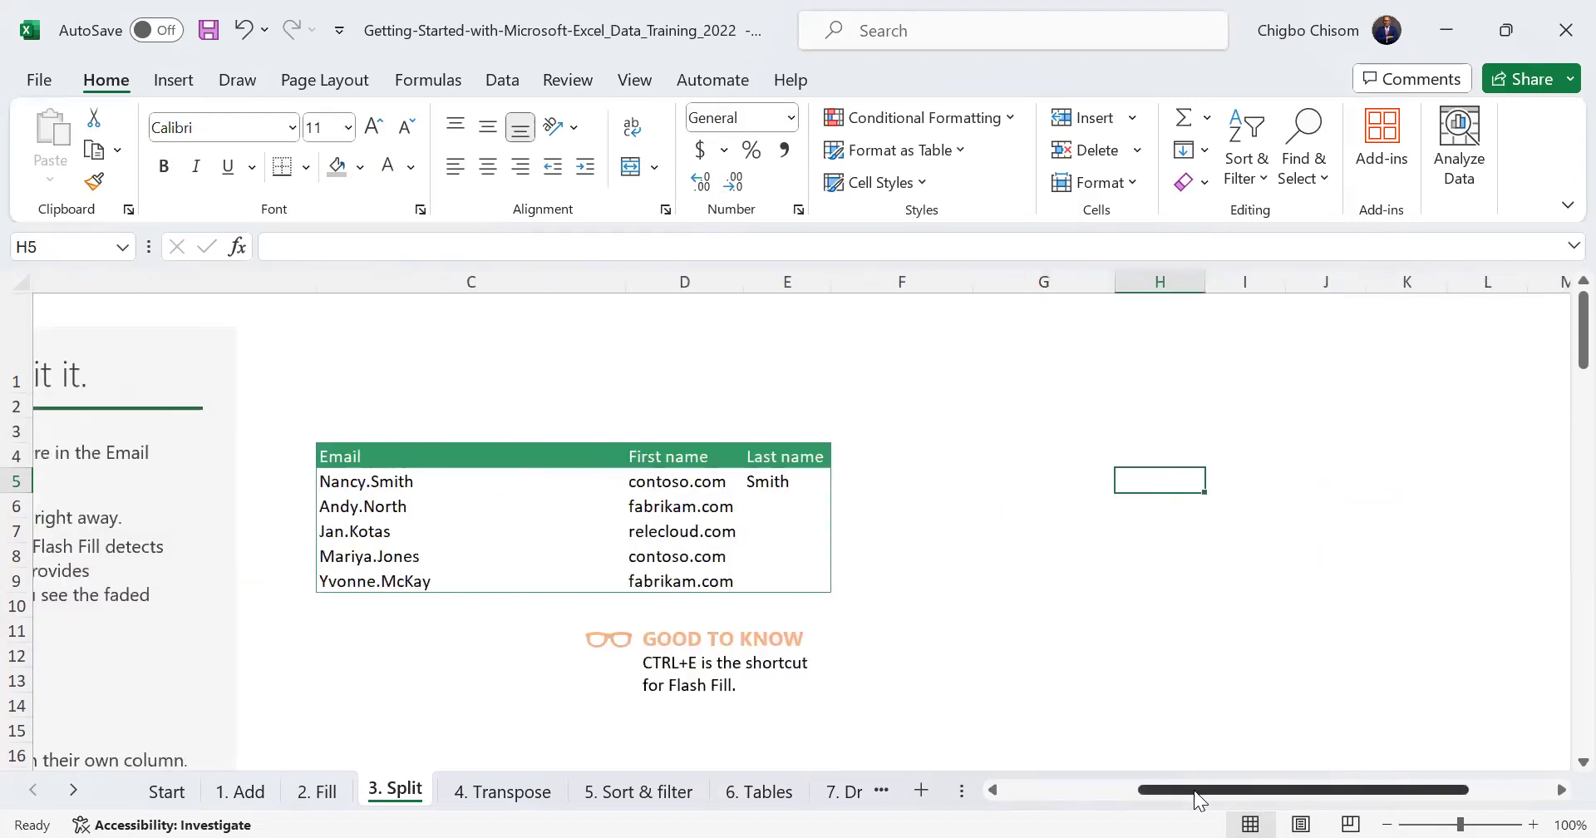
click(558, 477)
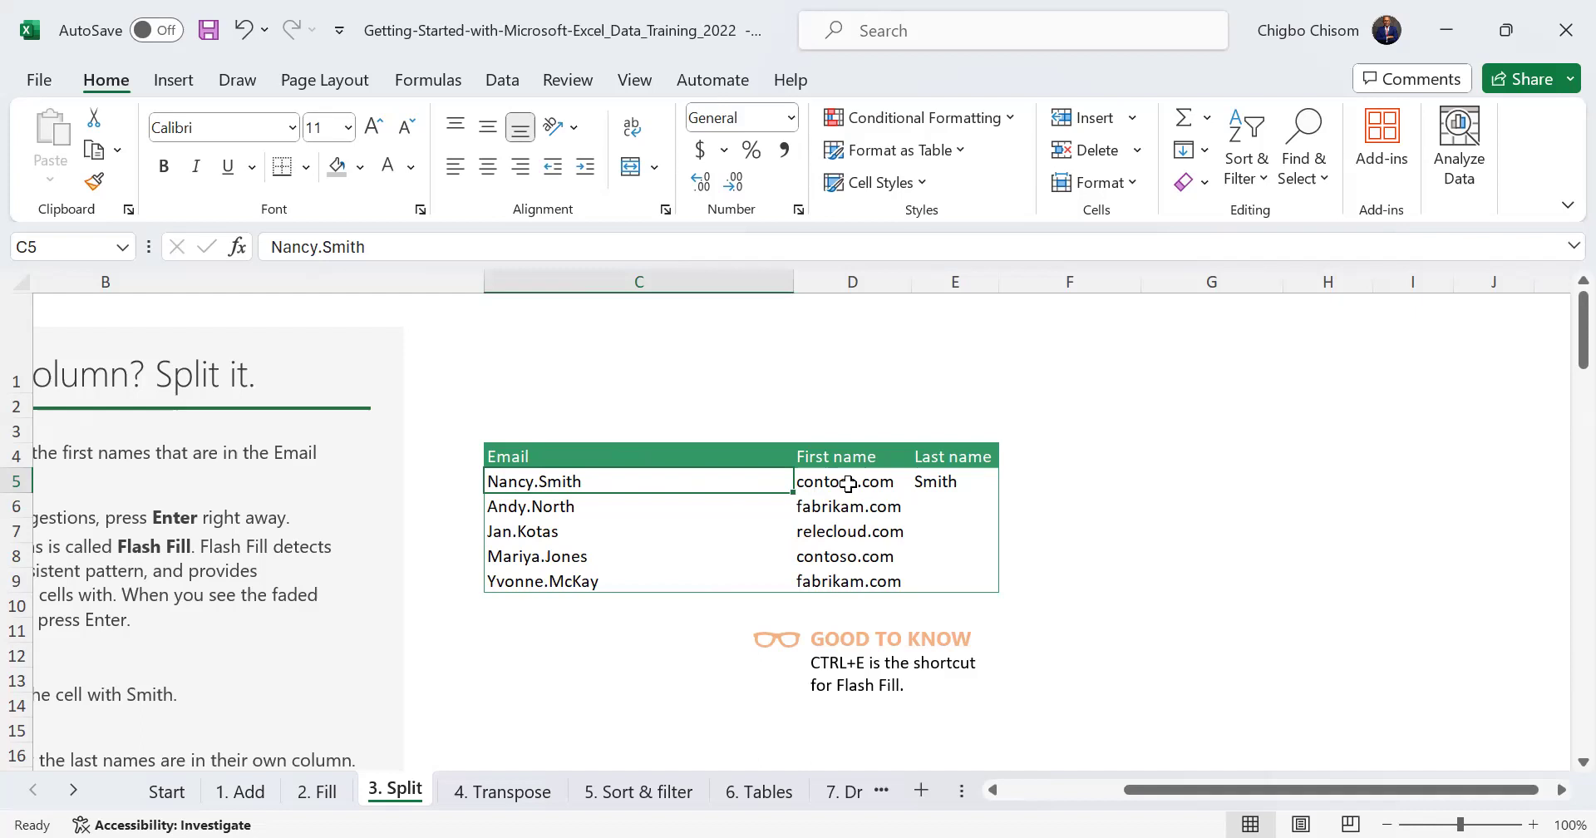
drag(847, 483, 930, 577)
key(Delete)
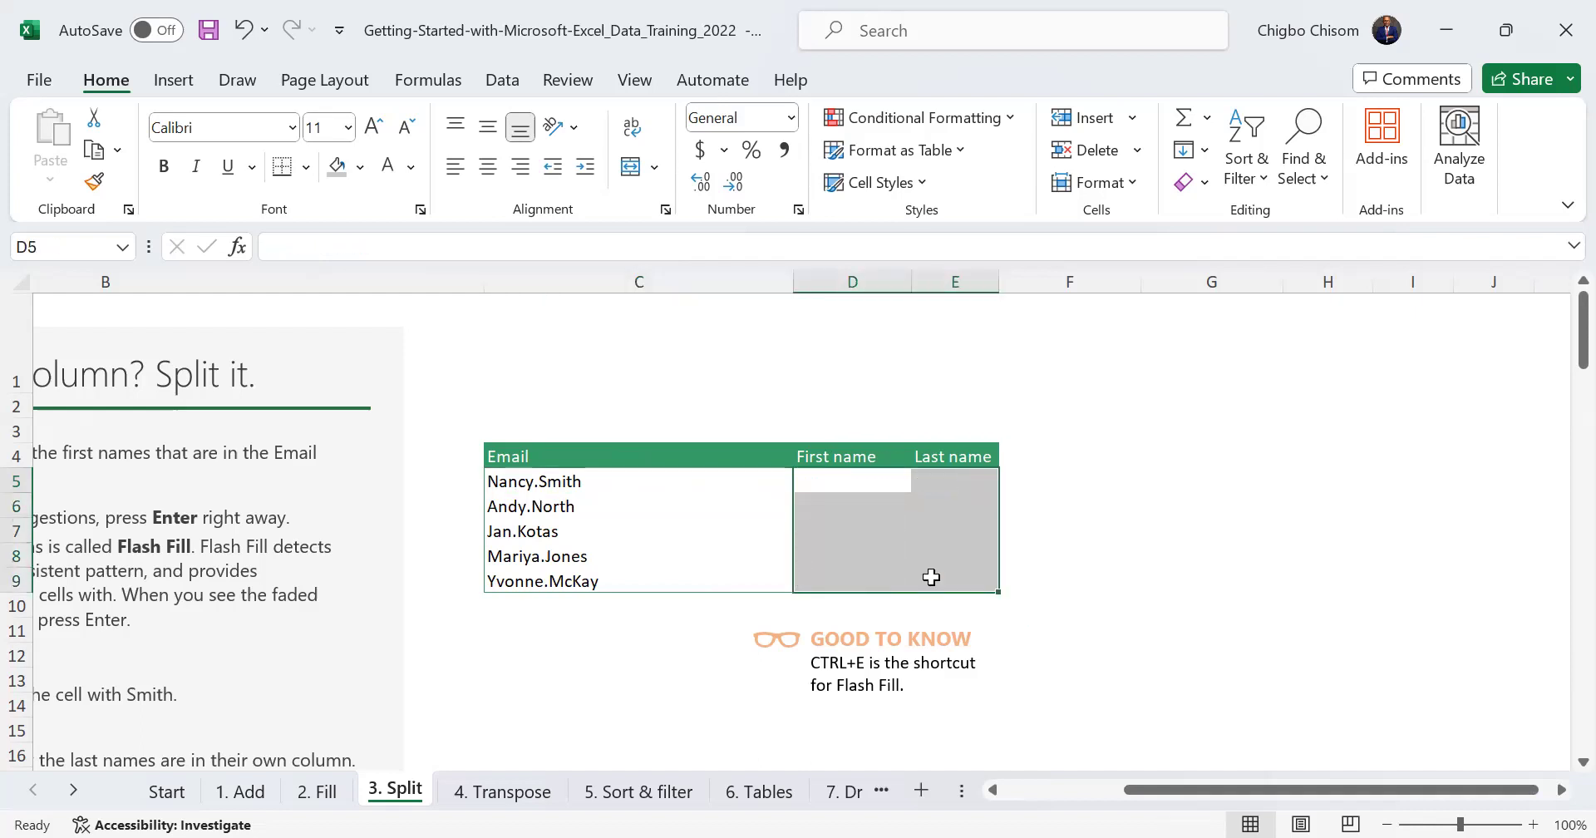
click(851, 482)
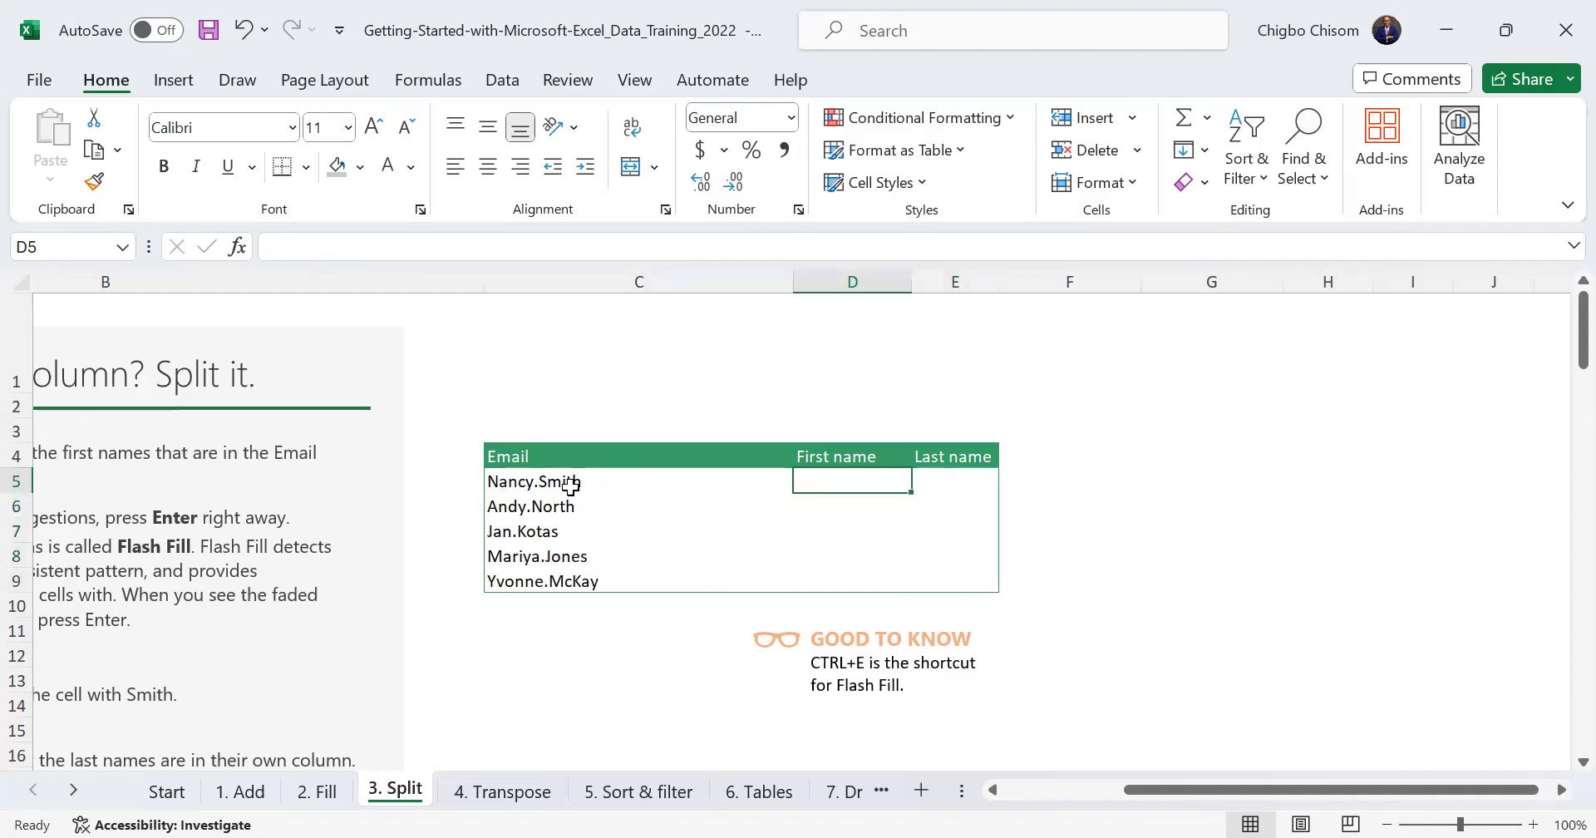
key(ctrl+z)
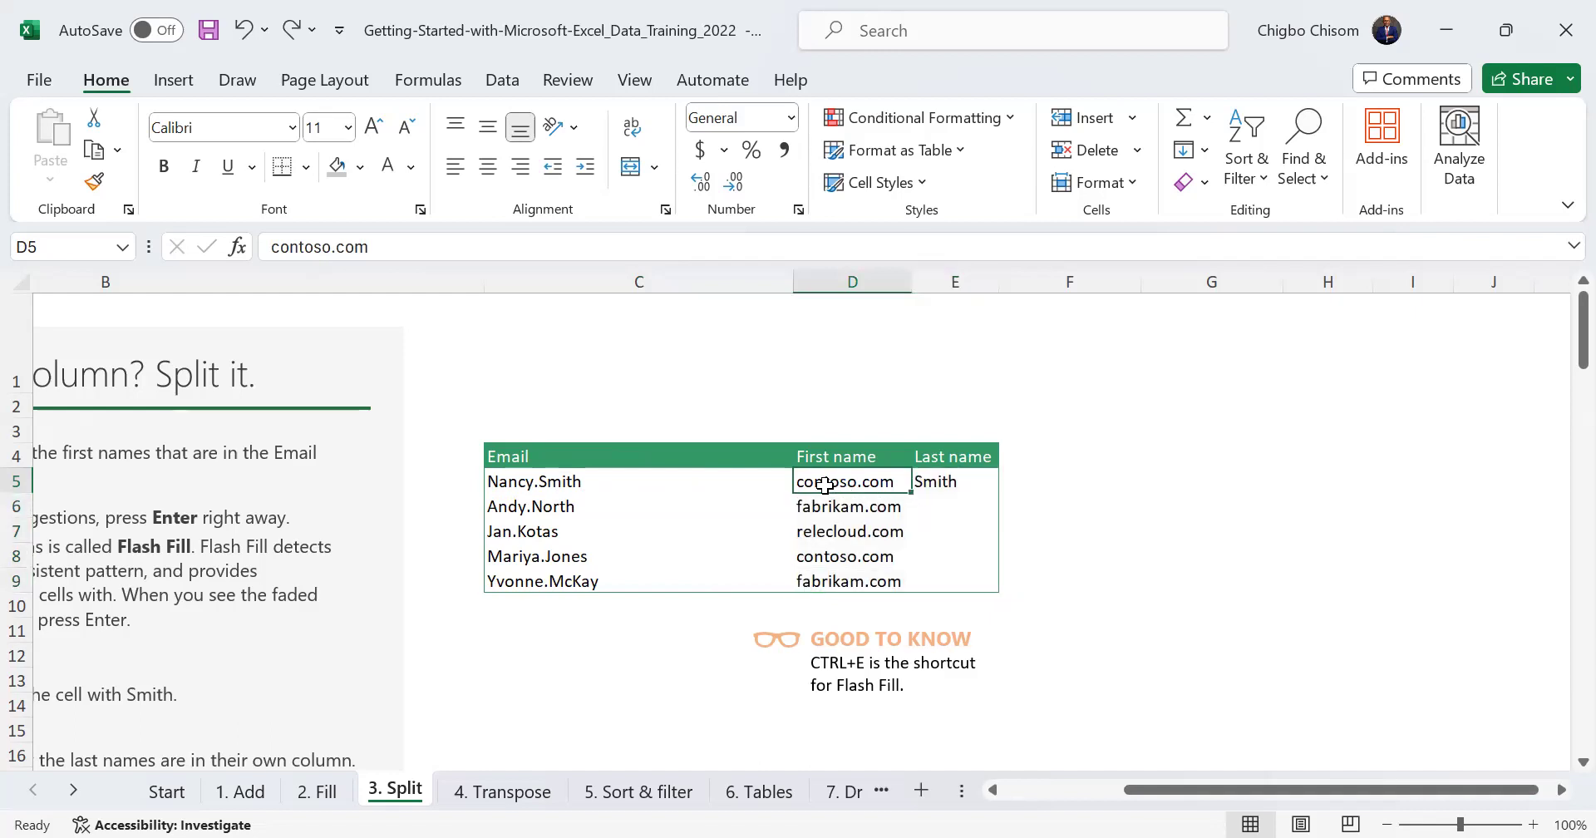
key(ctrl+shift+End)
key(Delete)
click(824, 482)
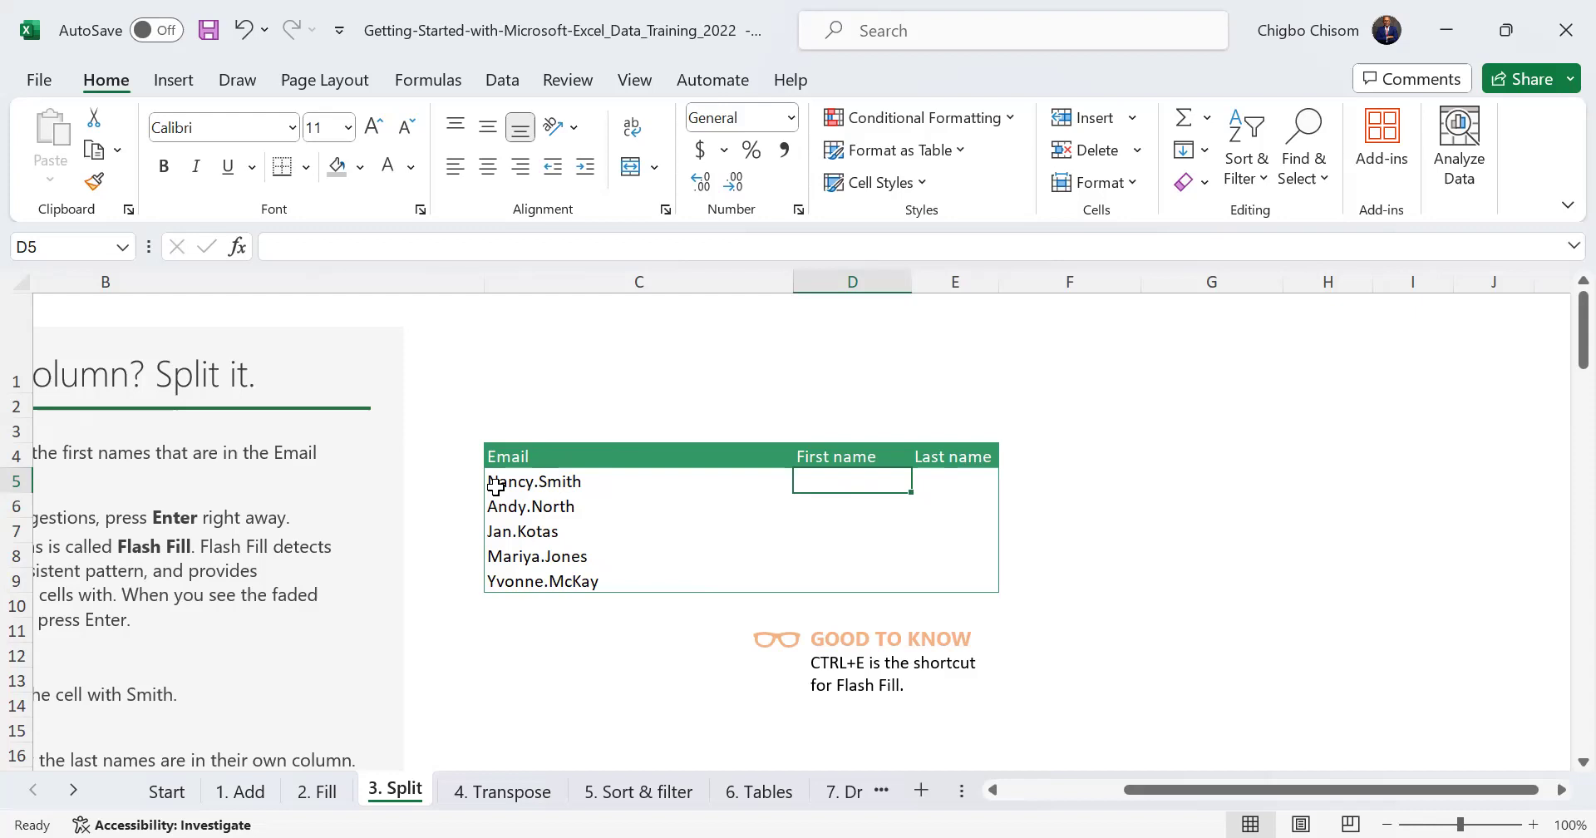
click(525, 483)
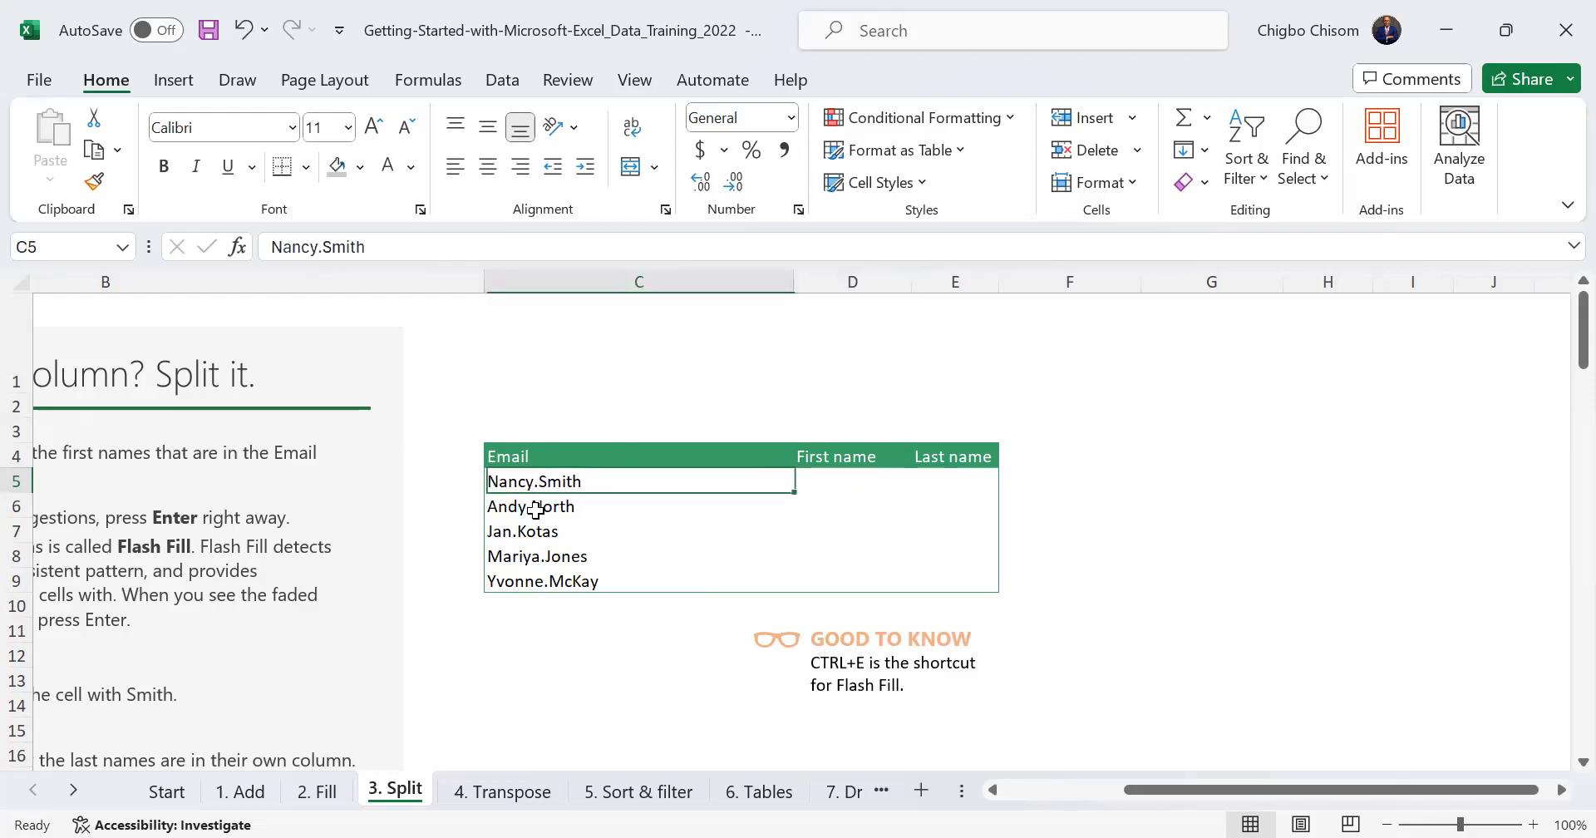
shift+click(550, 575)
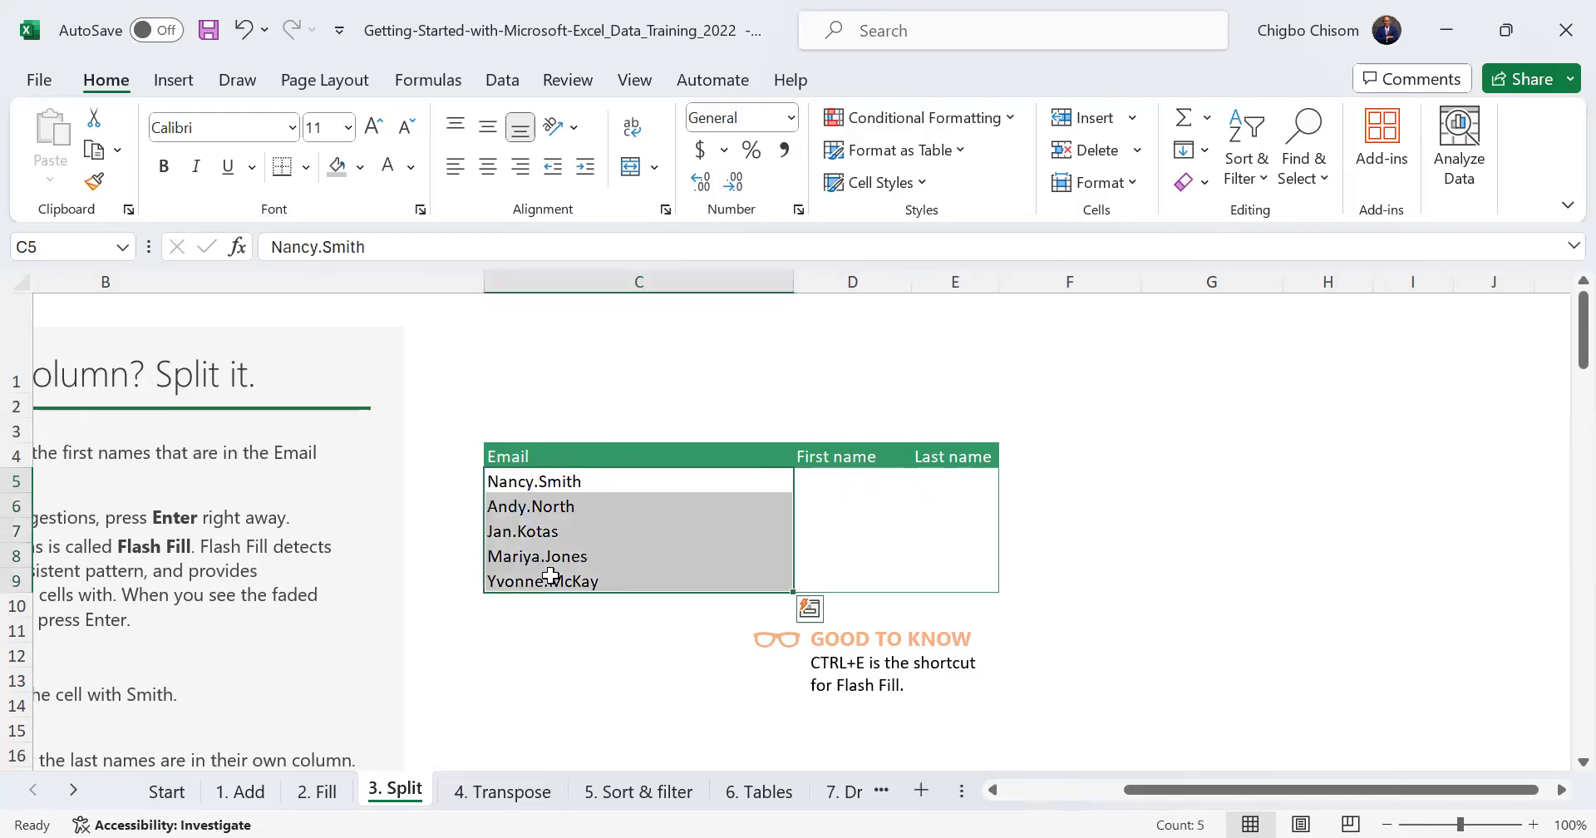
click(510, 486)
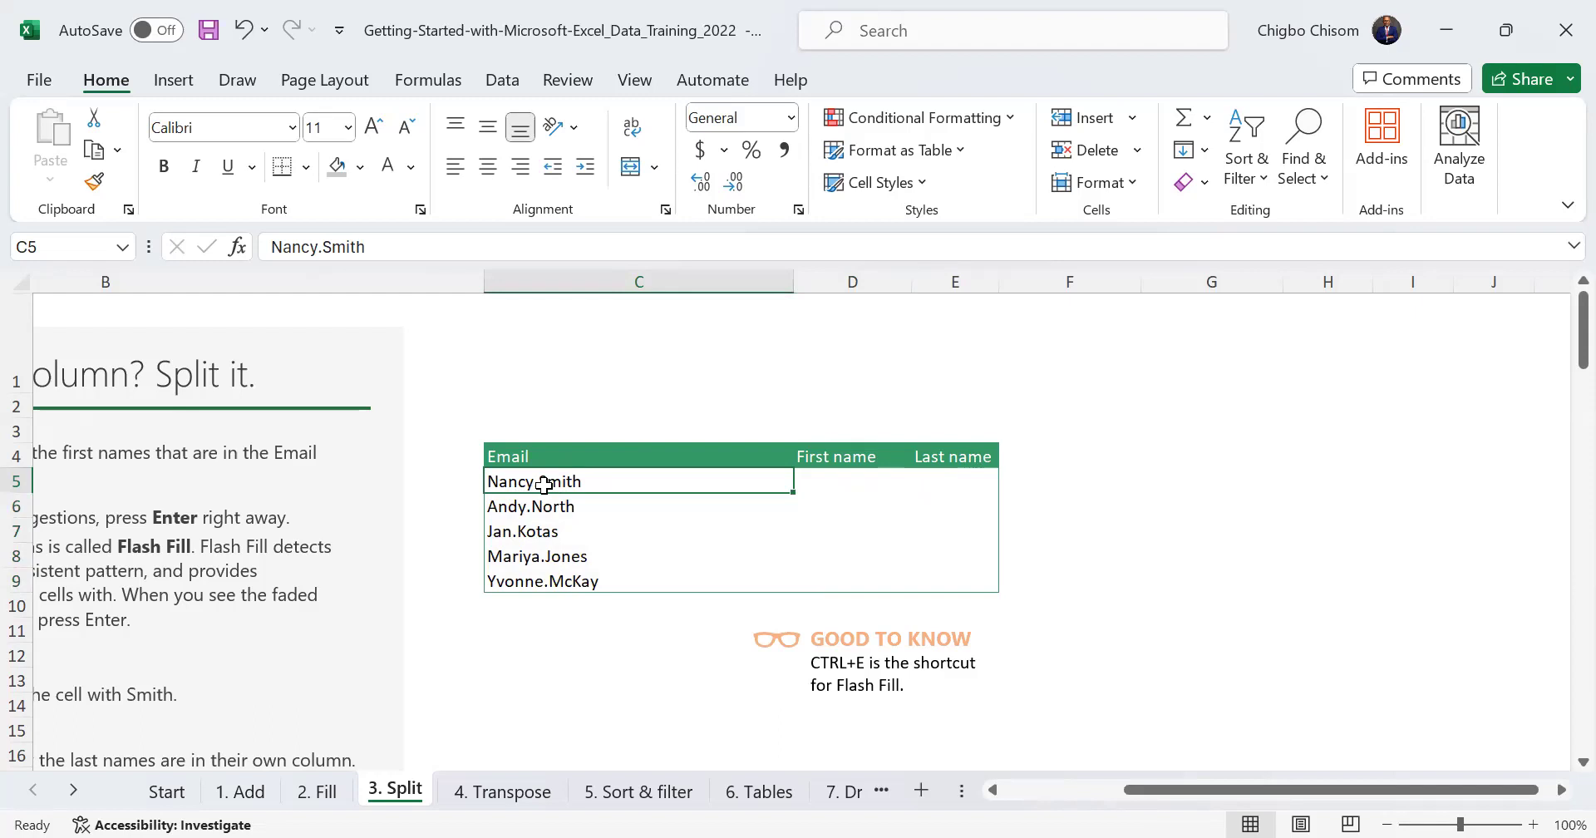
drag(544, 484, 552, 579)
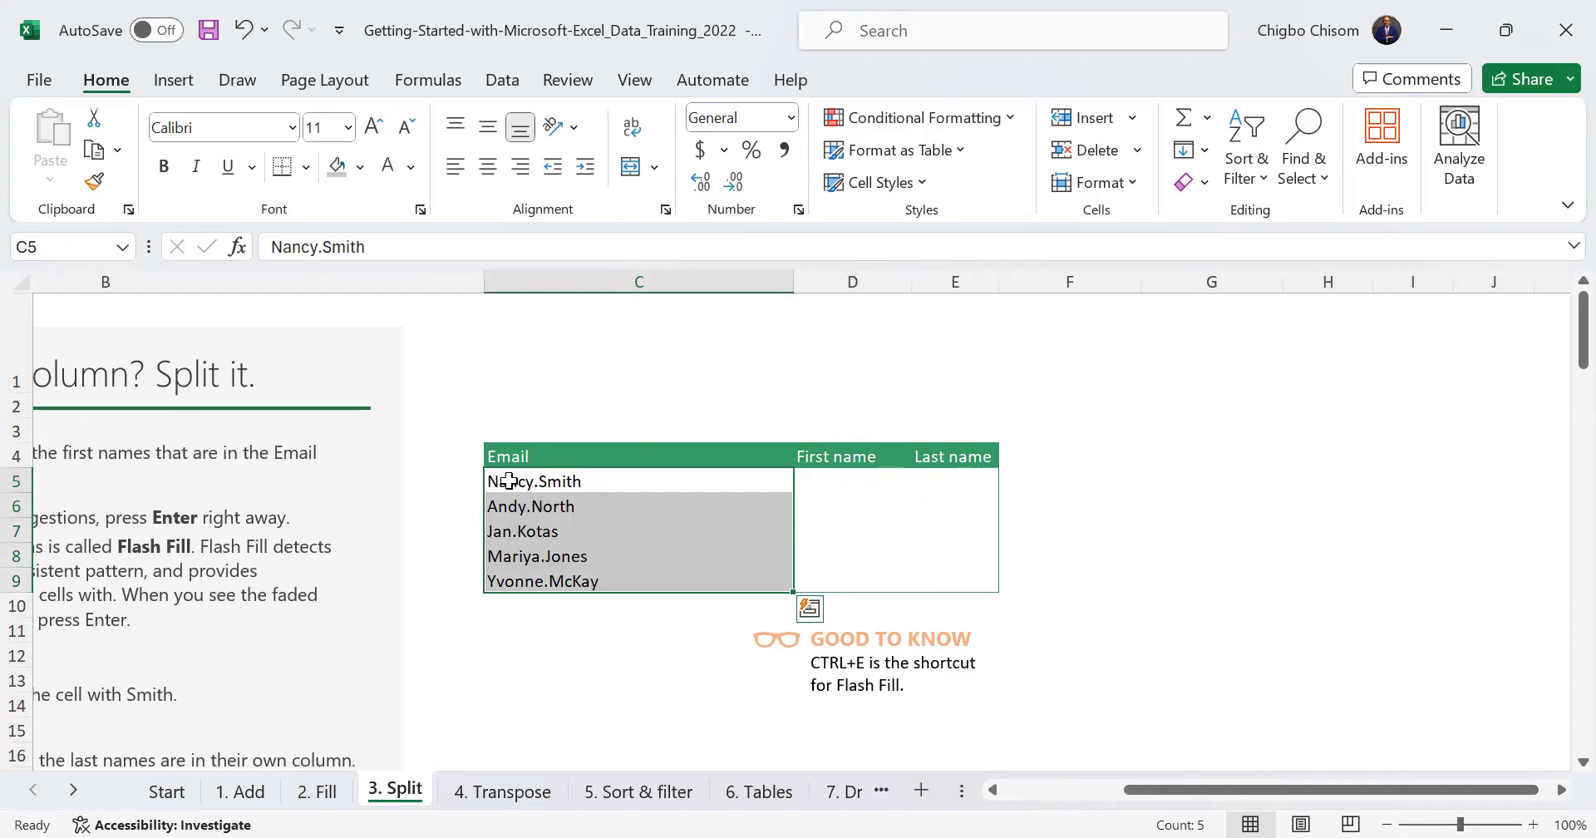
click(540, 483)
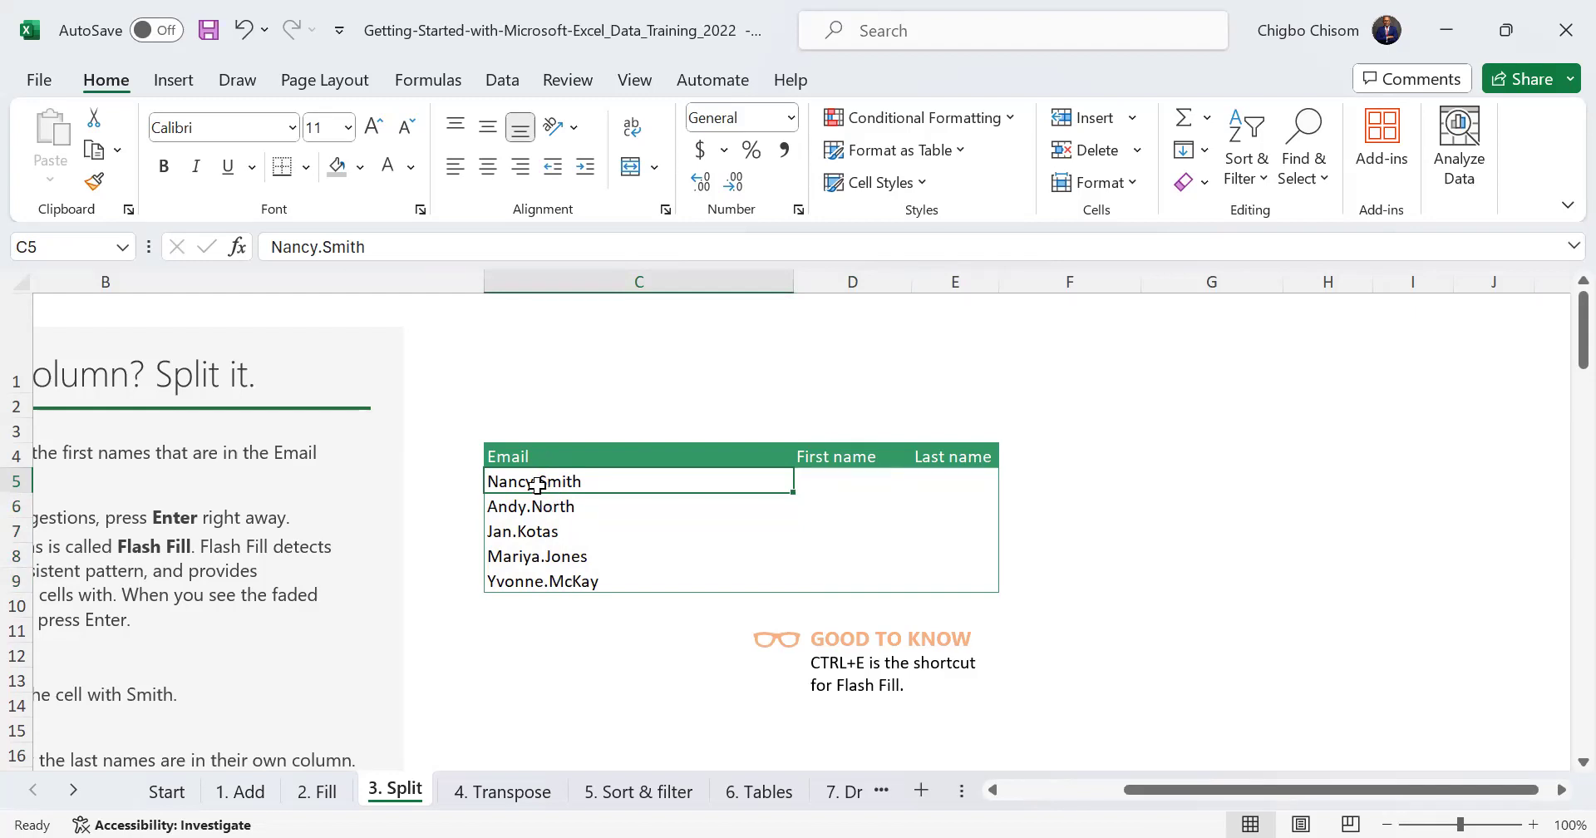
drag(590, 473, 604, 578)
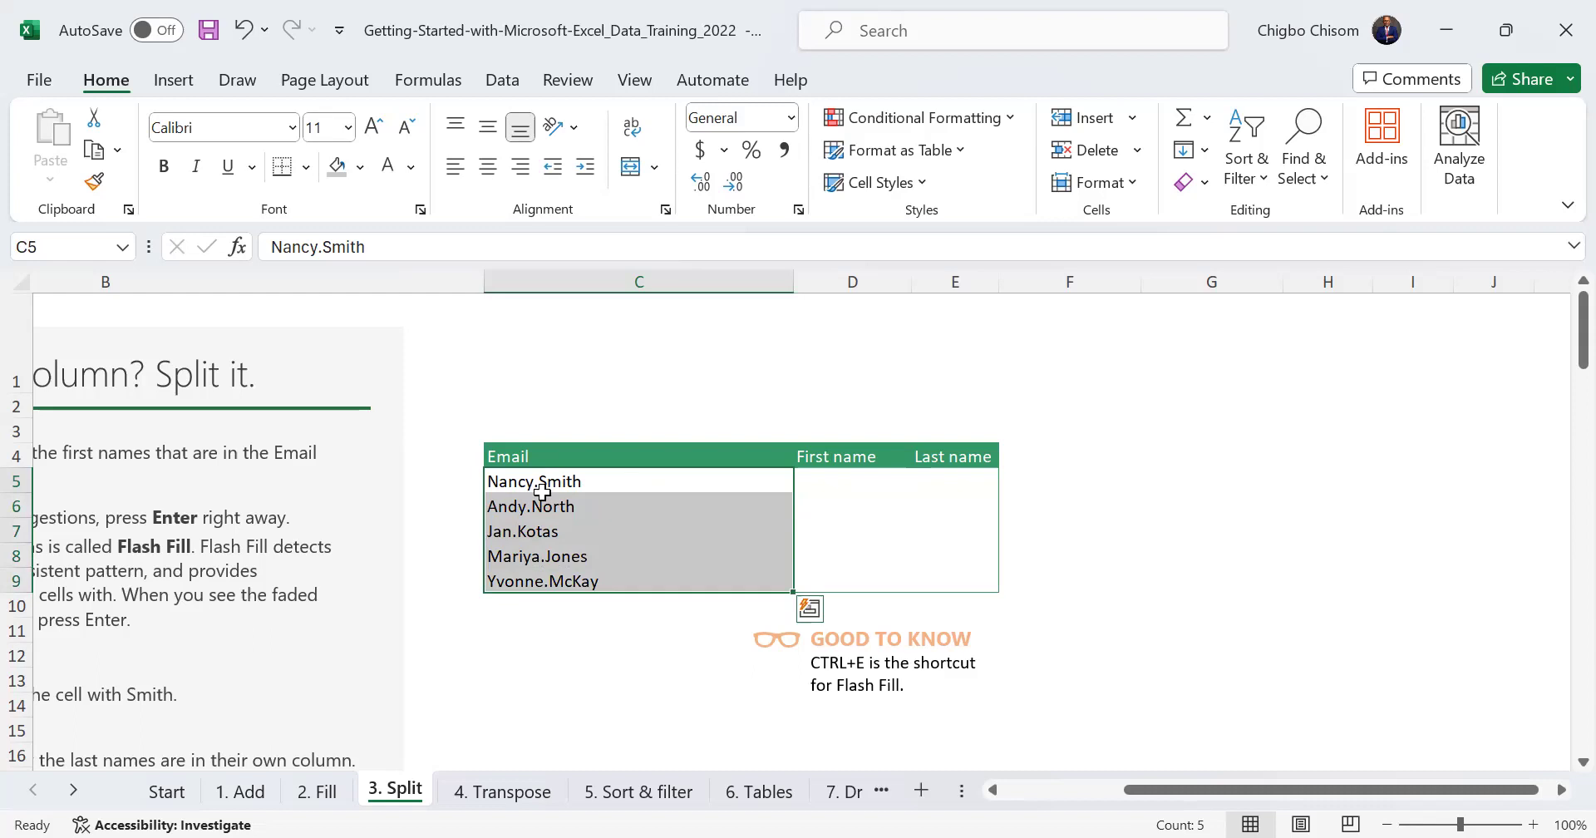
click(836, 482)
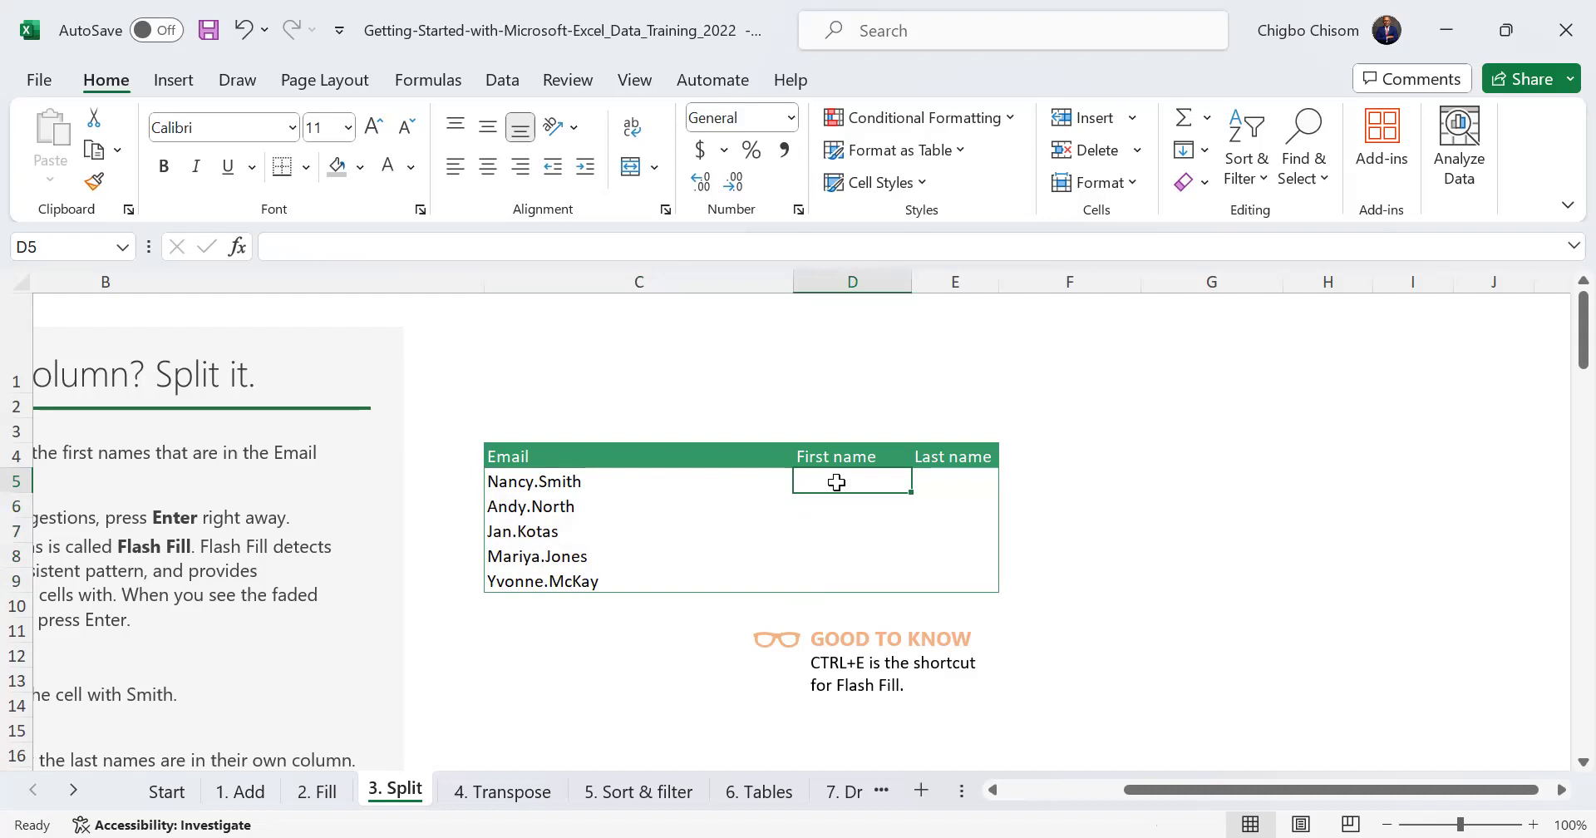
Type Nancy and Andy in D5:D6 and accept Flash Fill's suggested first names
text(Nancy)
key(Return)
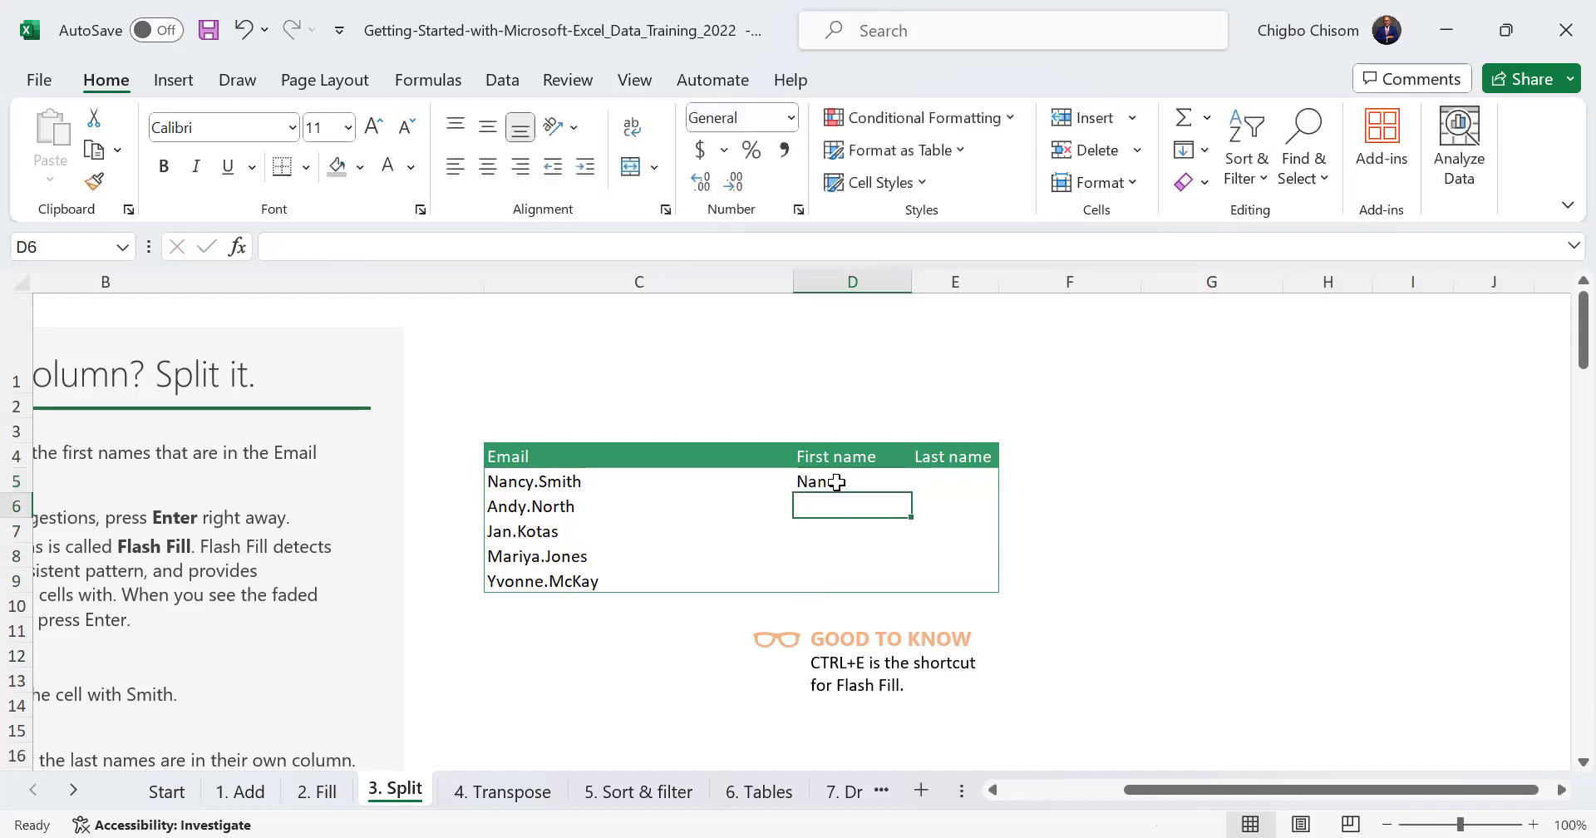
text(Andy)
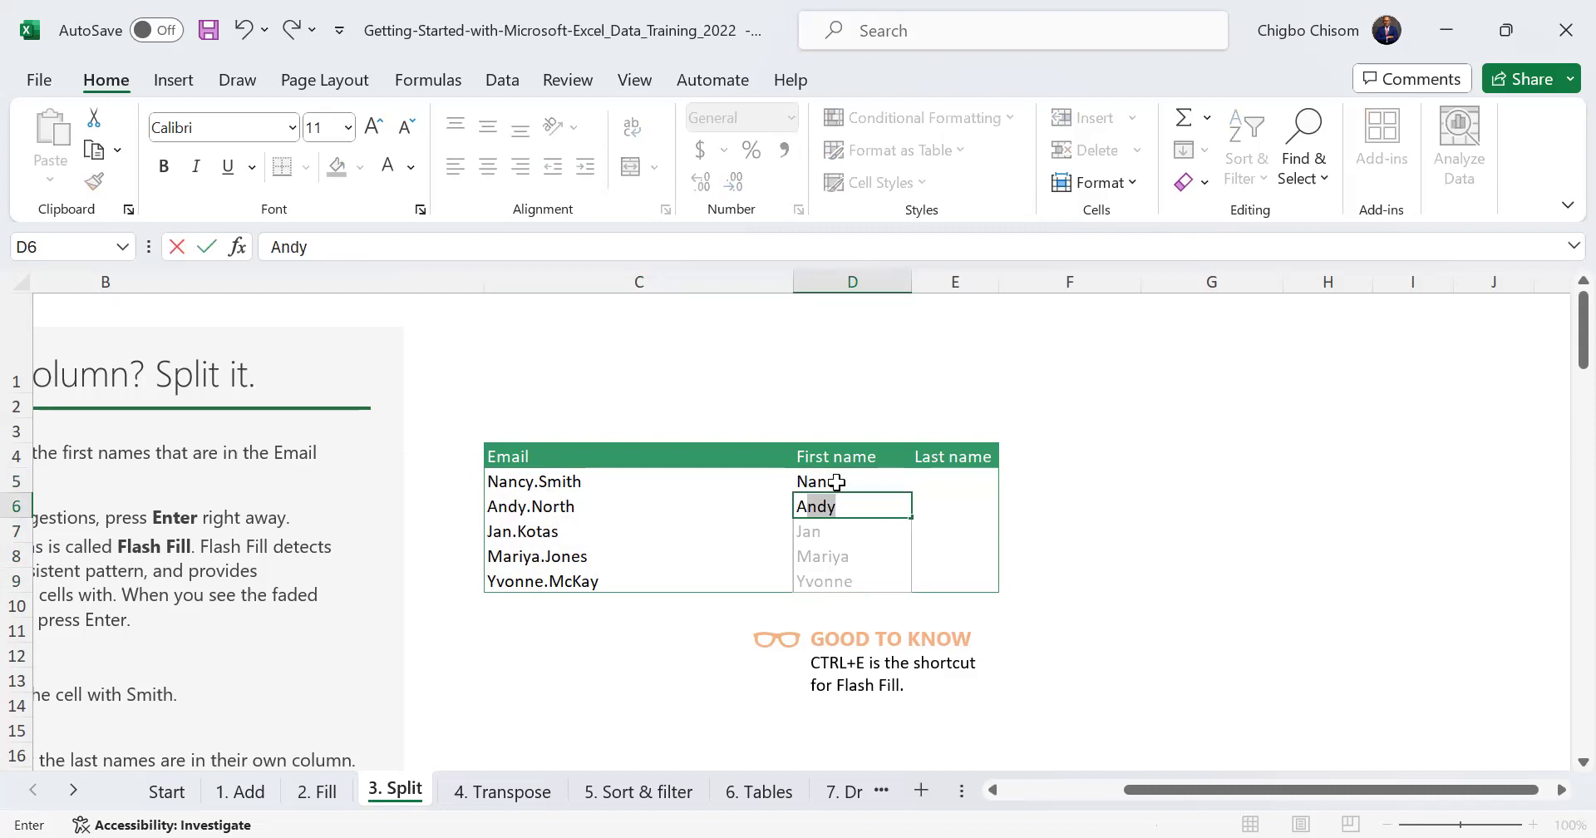
key(Return)
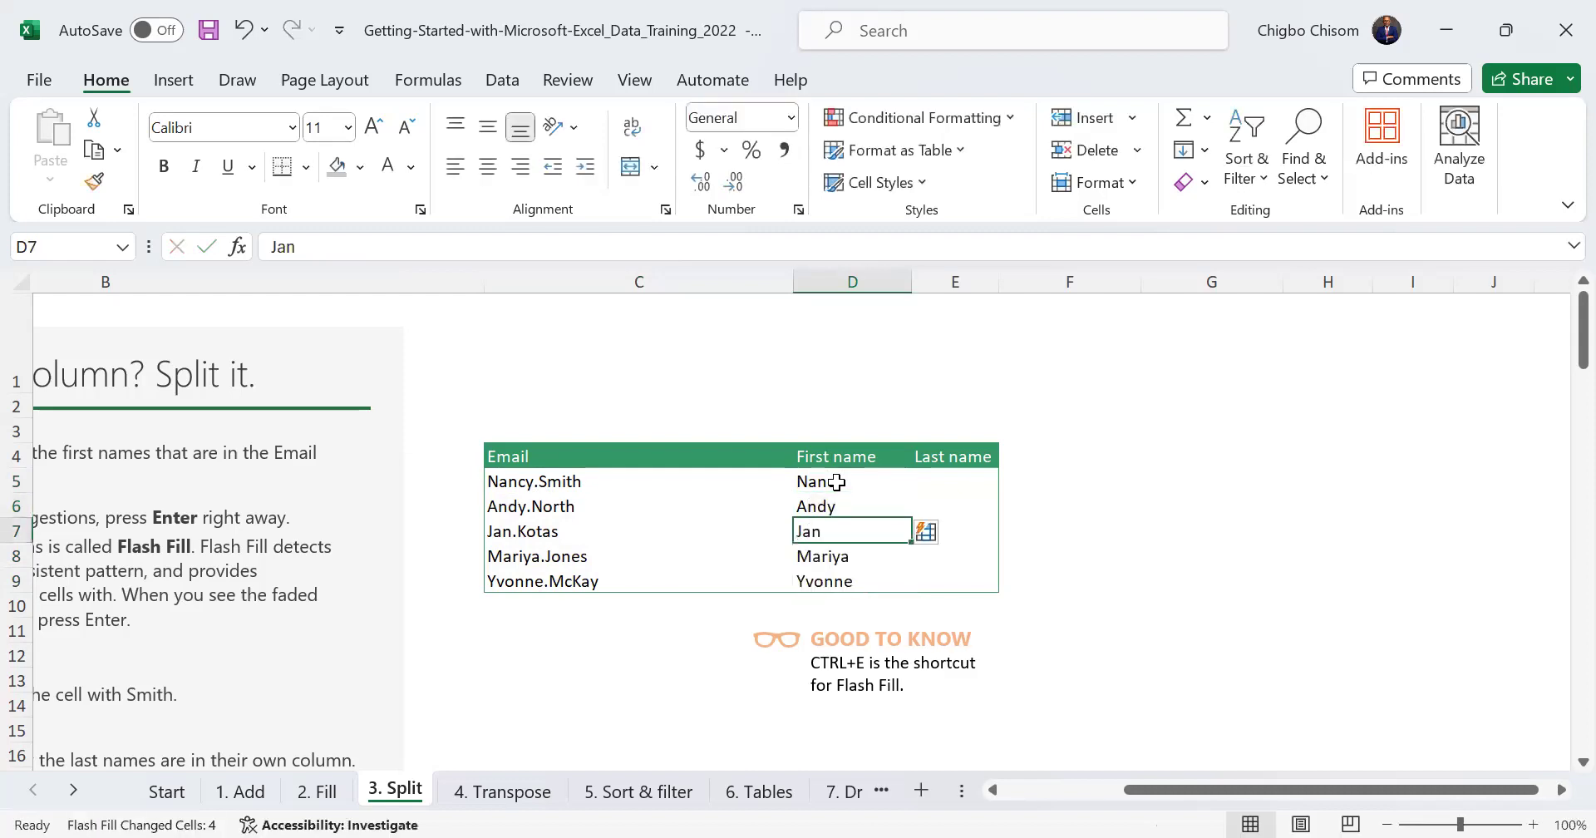
Type Smith and North in E5:E6 and accept the suggested last names
click(945, 484)
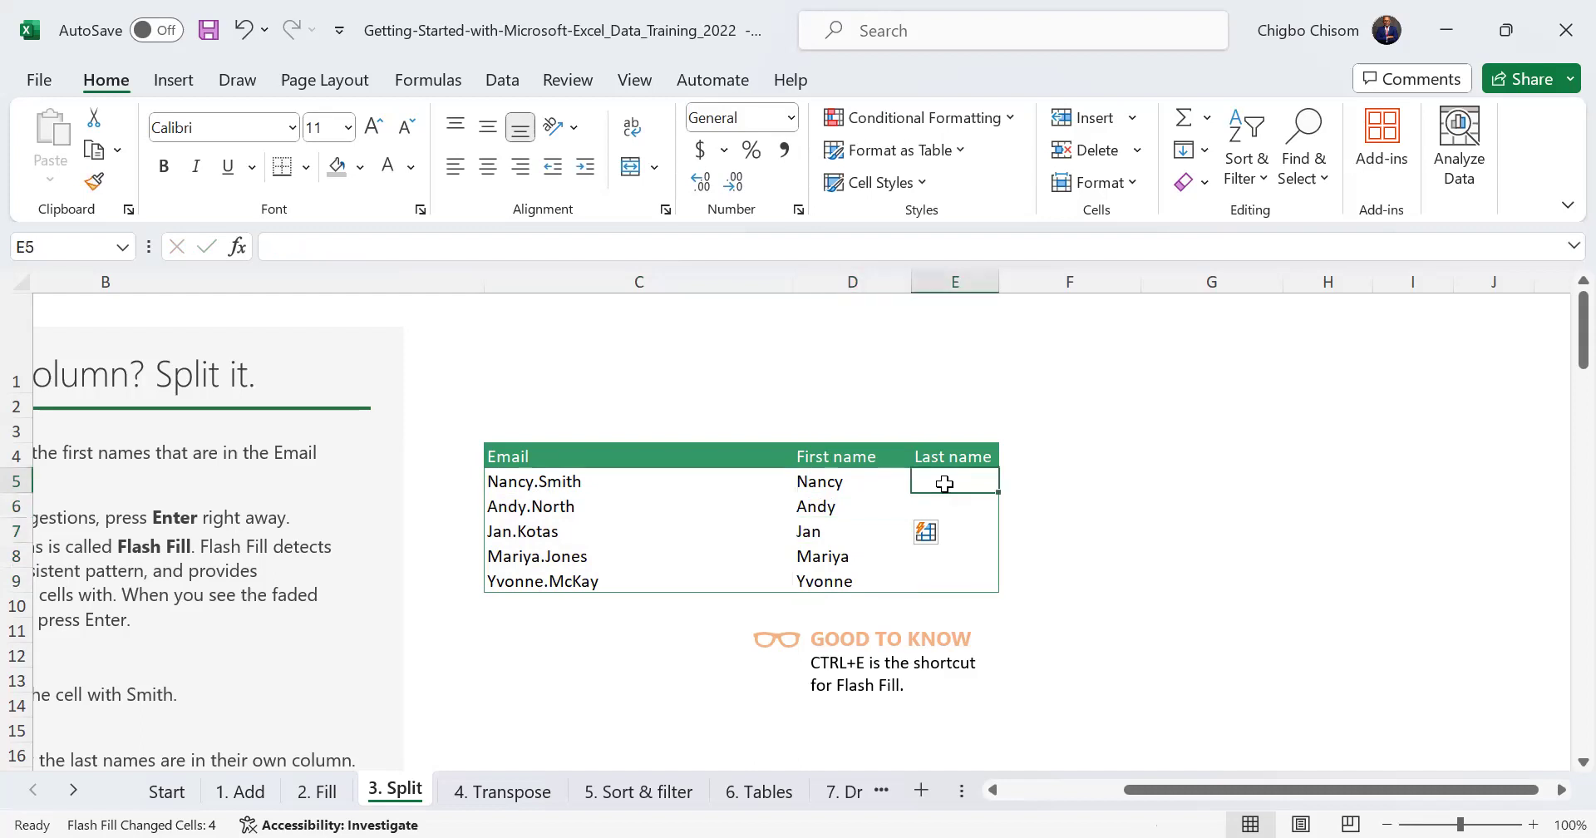
text(Smith)
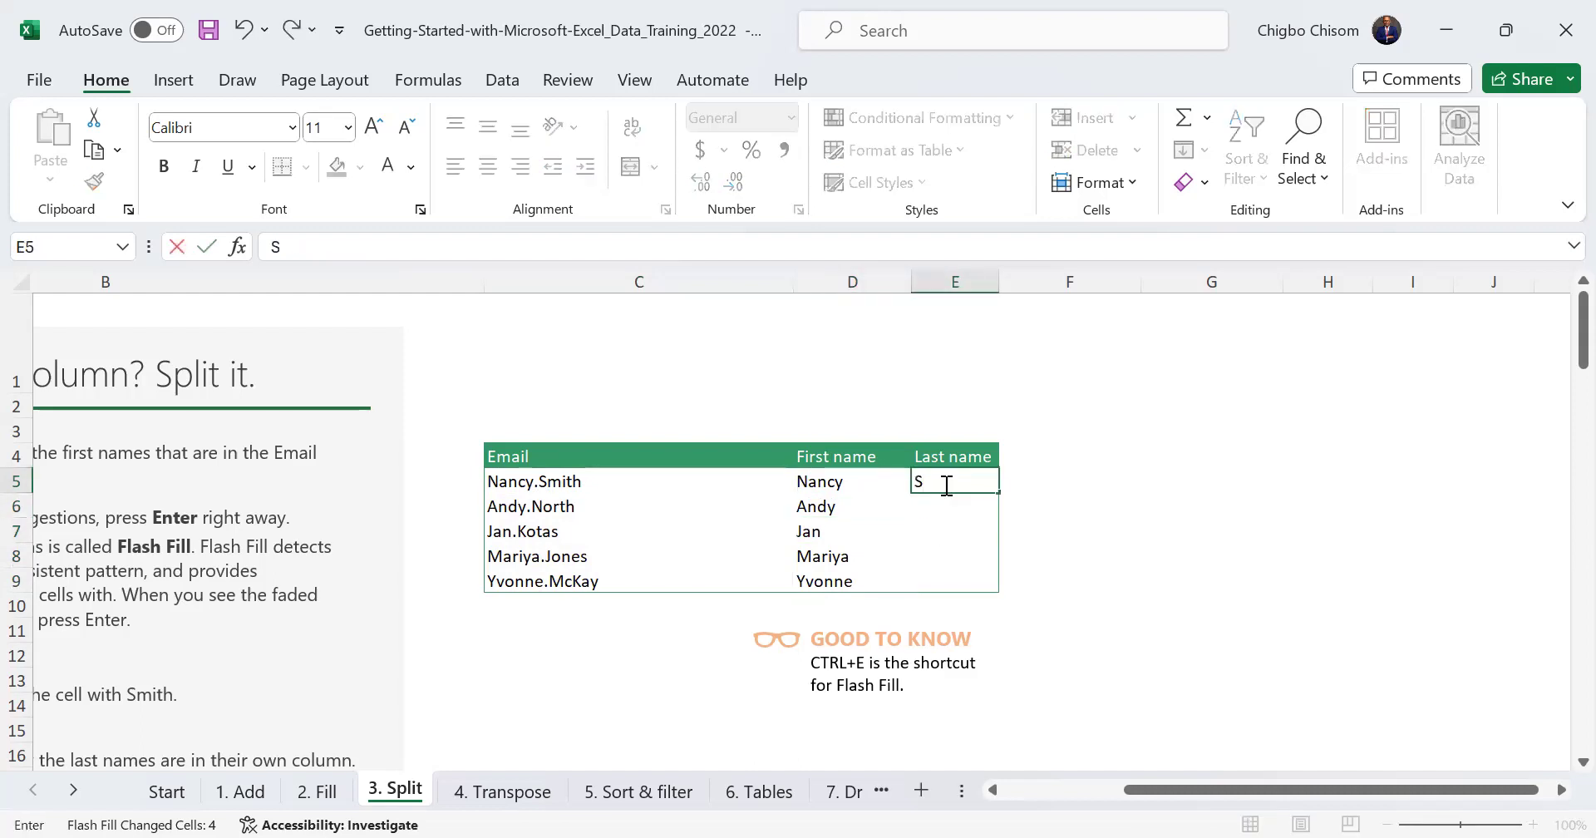
key(Return)
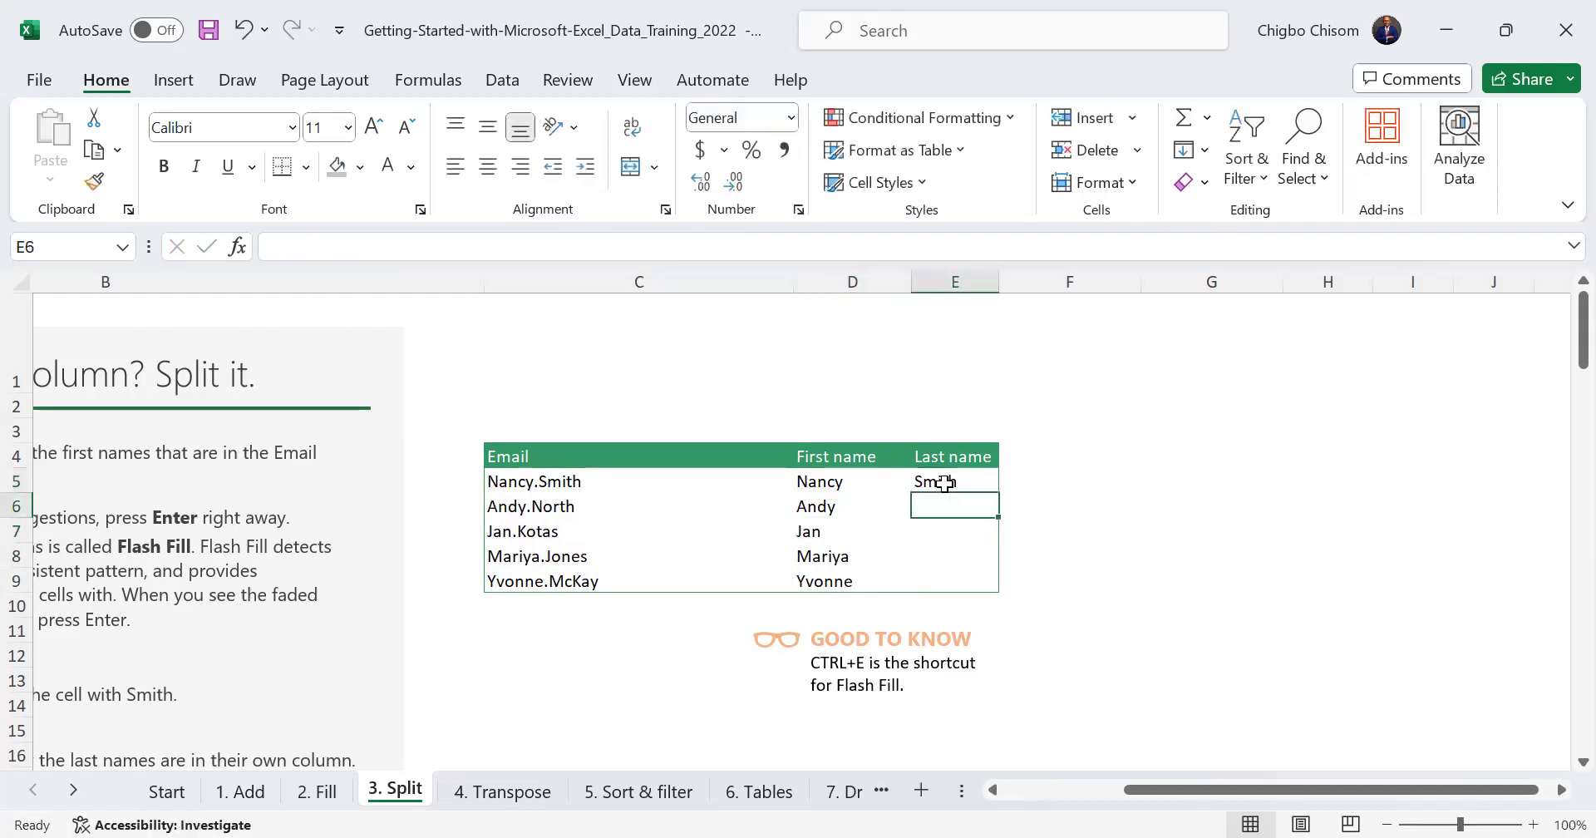
text(North)
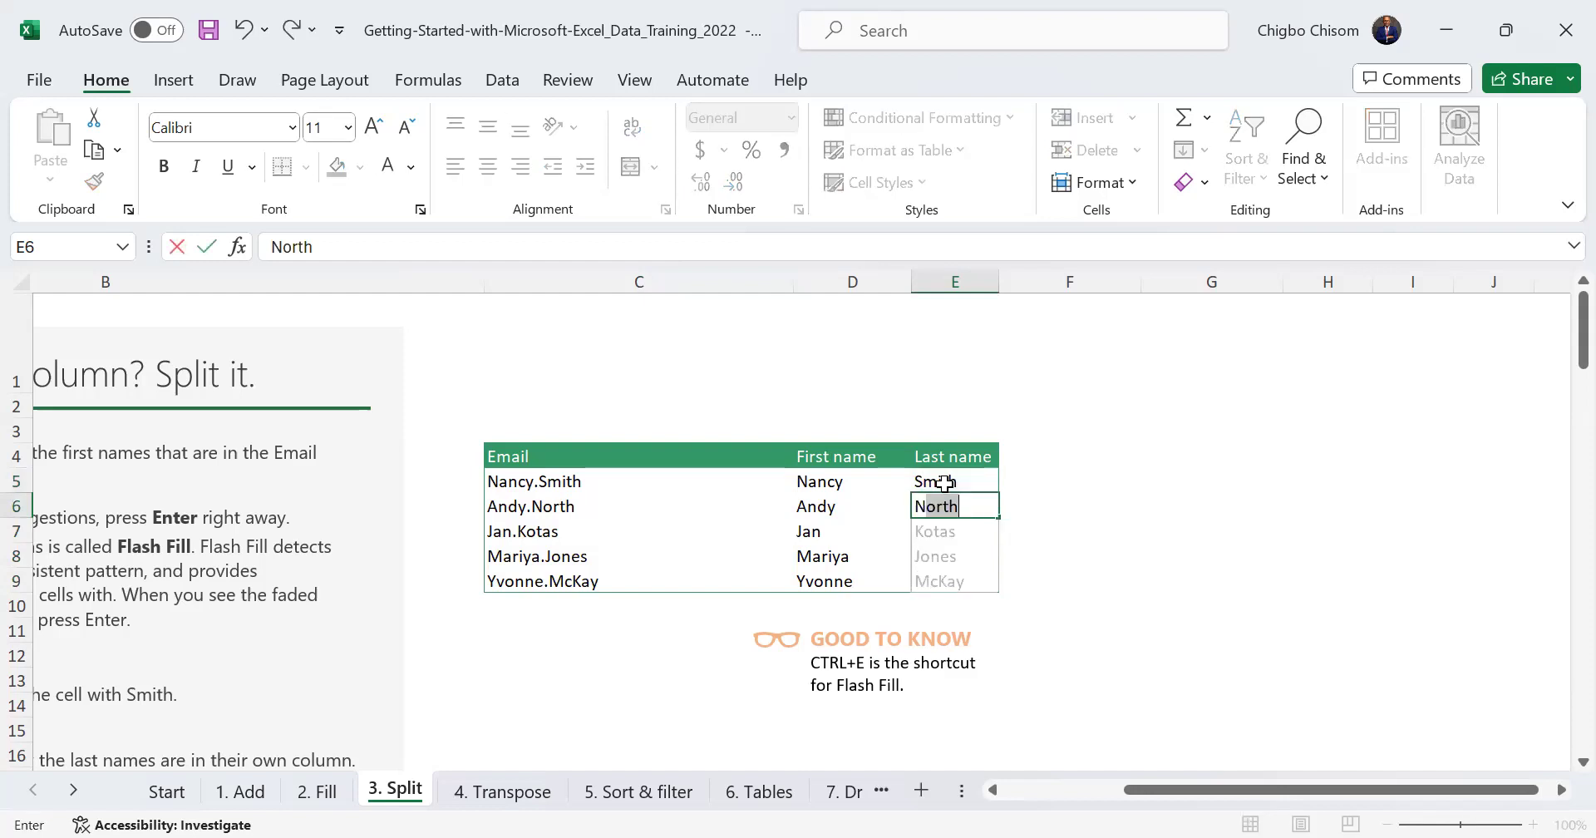
key(Return)
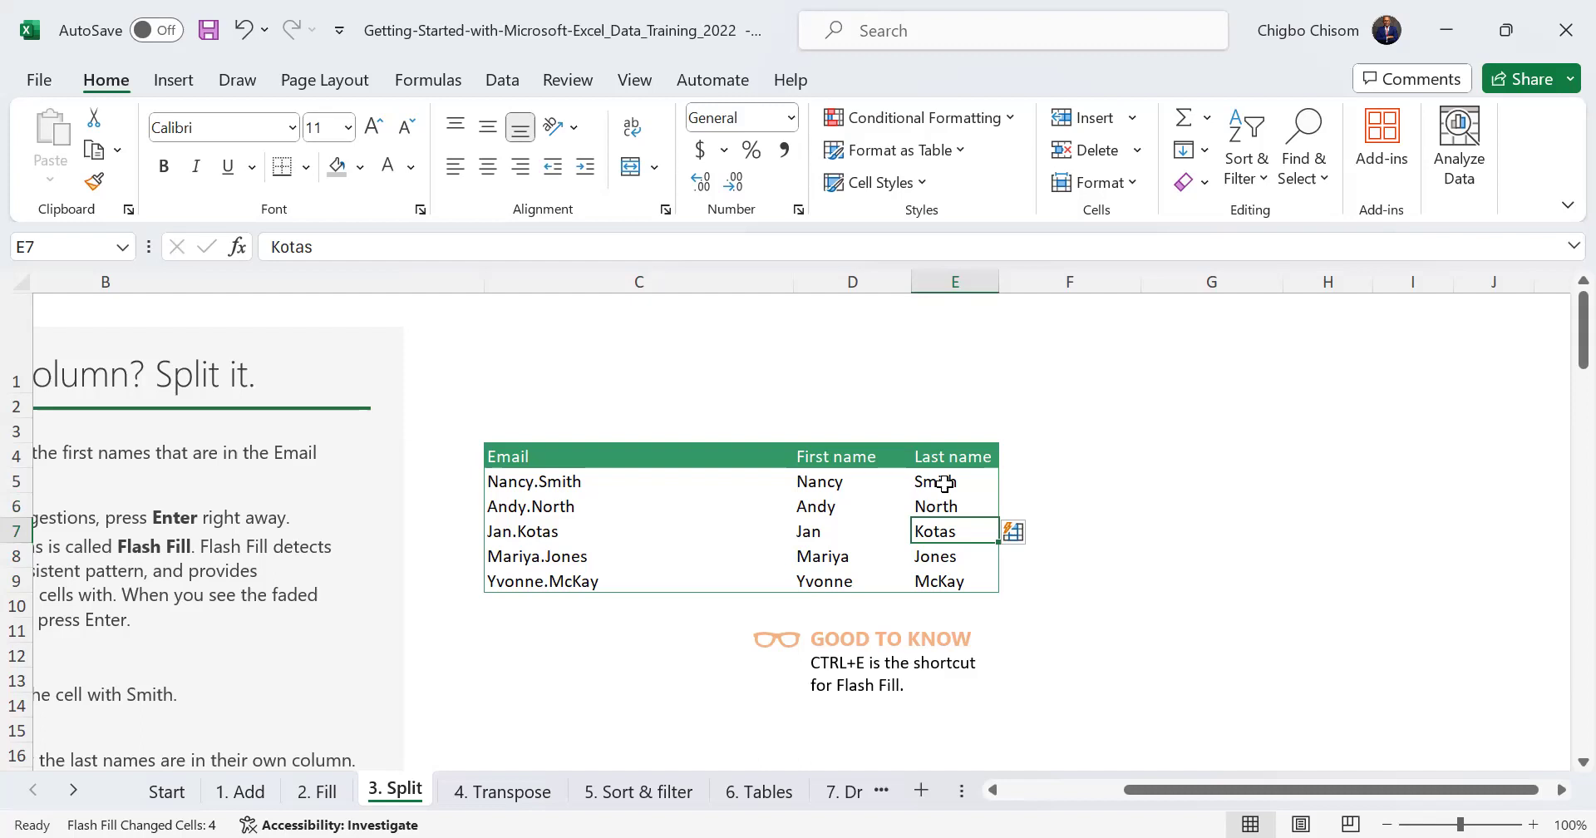
Clear the filled name cells and type Nancy and Andy in D5:D6
drag(848, 502, 938, 577)
click(835, 482)
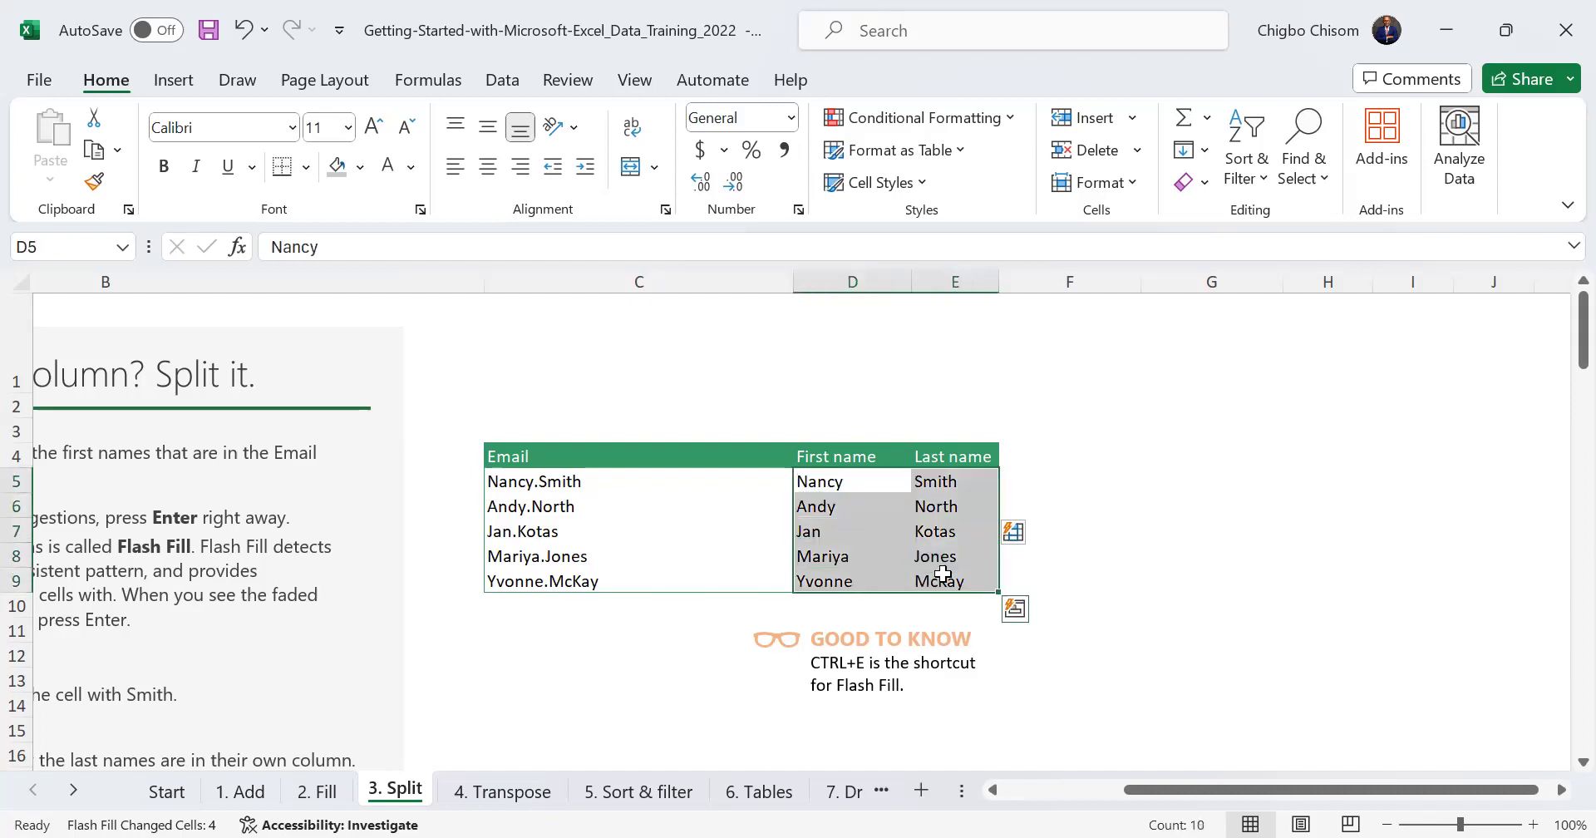
key(Delete)
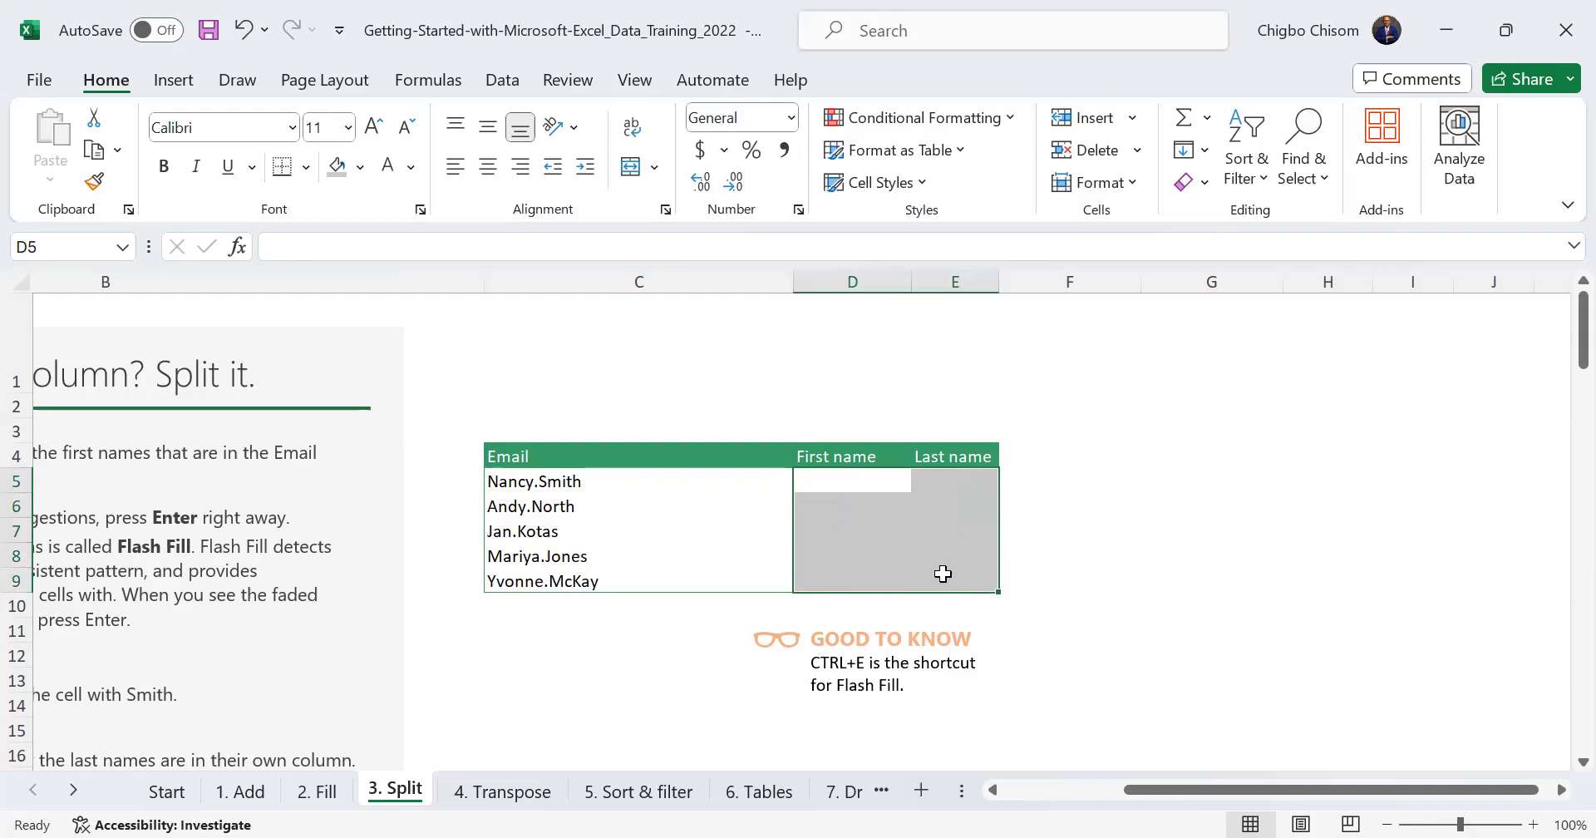
click(832, 477)
text(N)
key(BackSpace)
text(Nancy)
key(Return)
text(Andy)
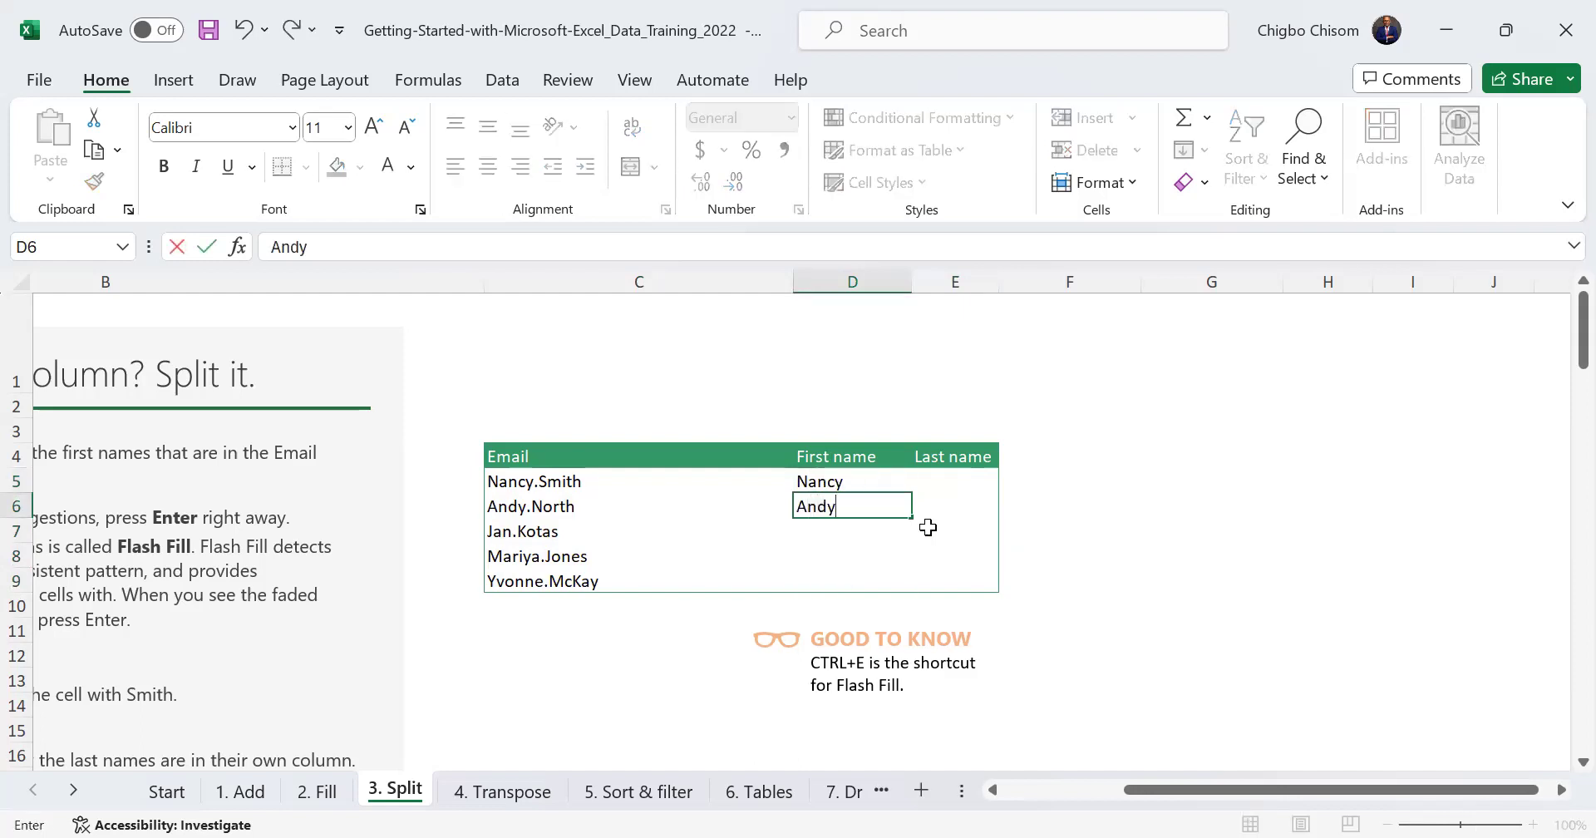
click(938, 549)
Flash Fill D5:D9 to add Jan, Mariya and Yvonne, redoing it after one undo
drag(865, 485, 861, 575)
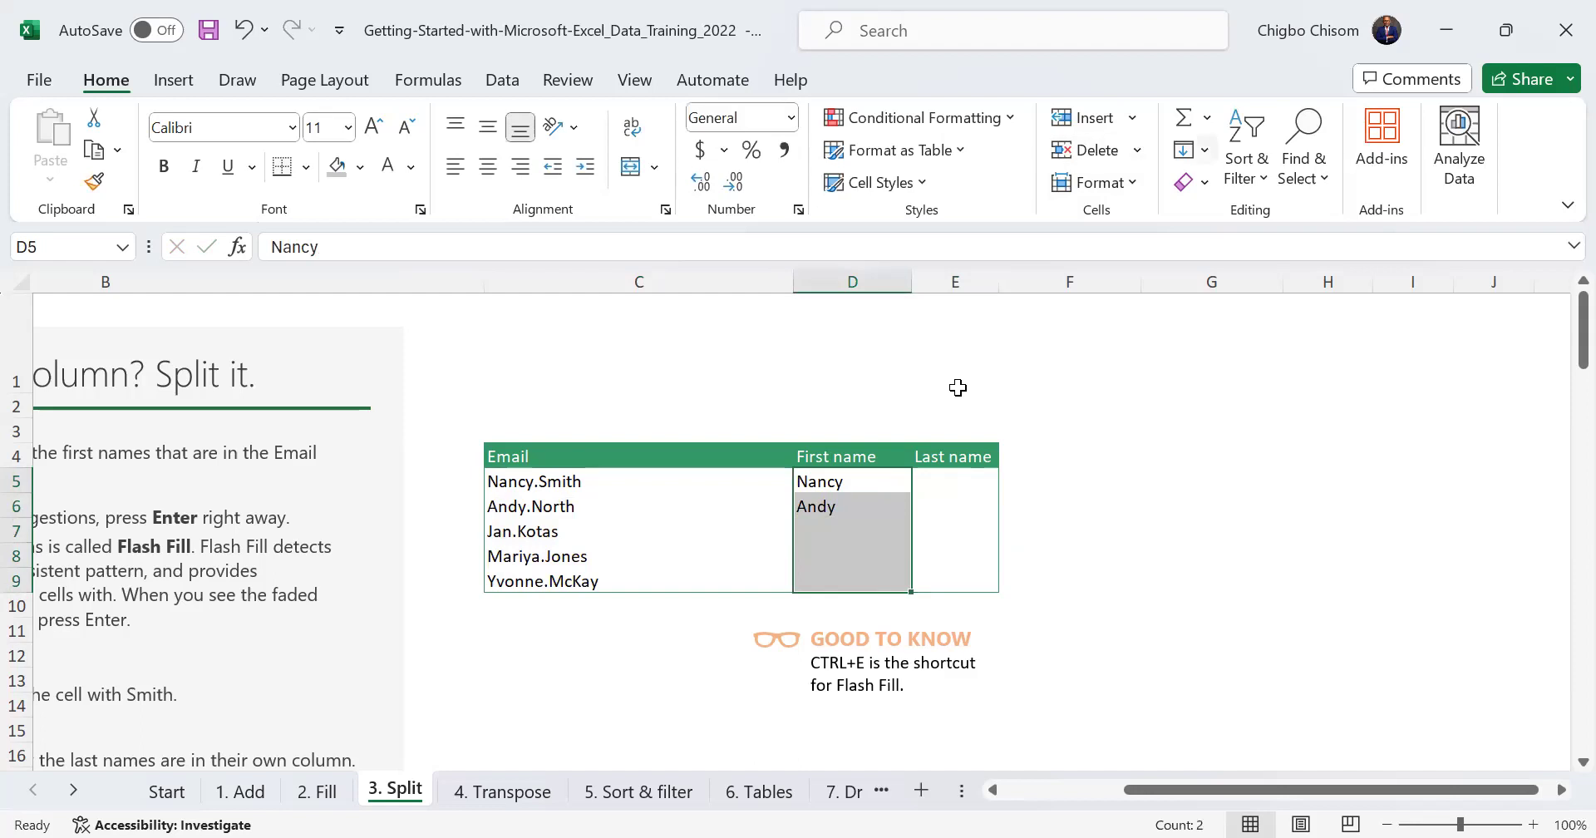
click(1192, 149)
click(1244, 440)
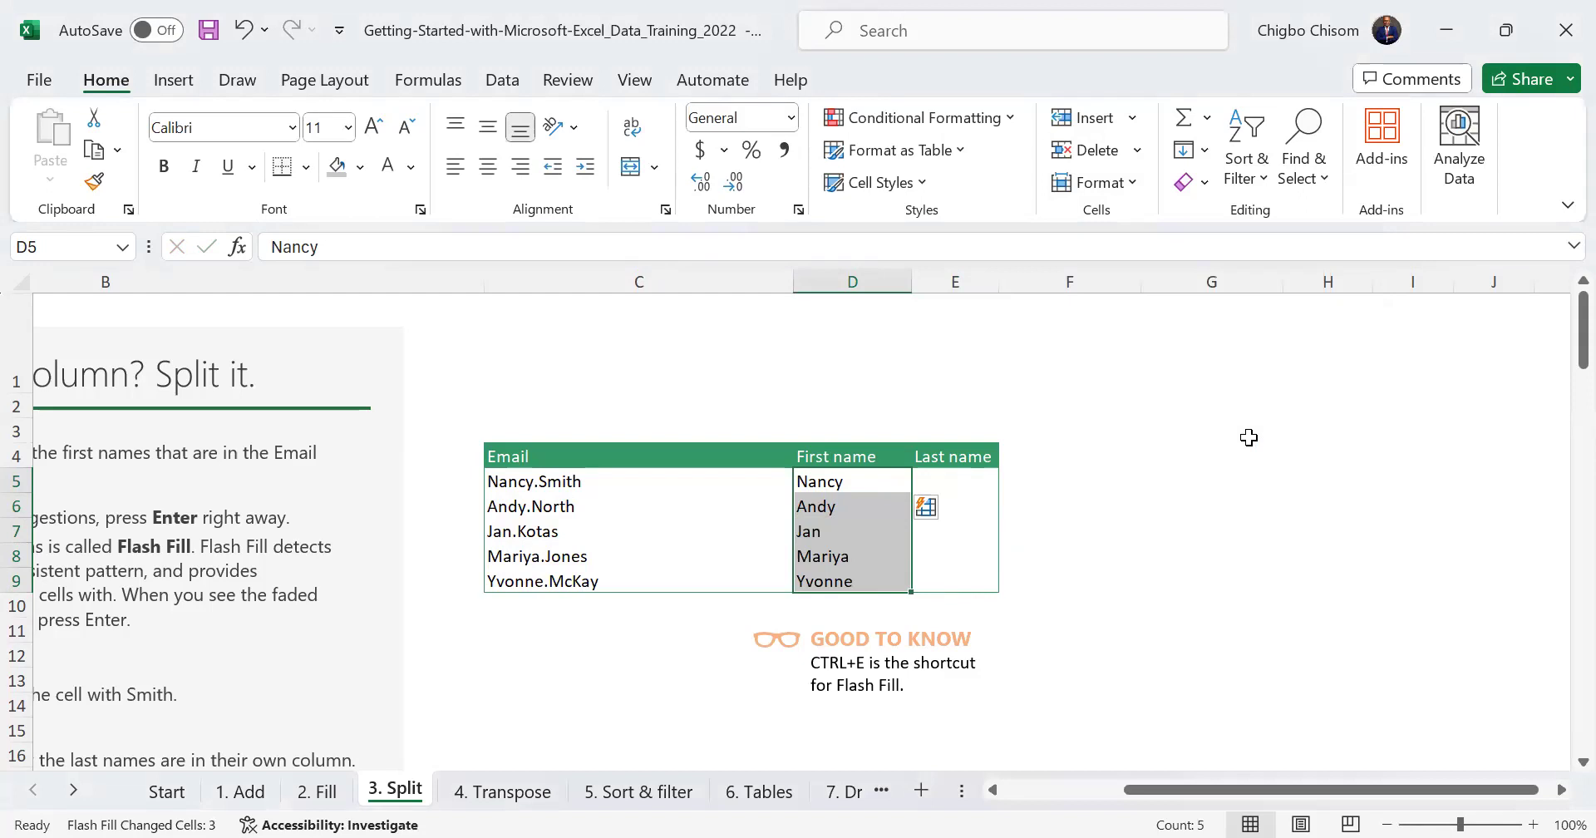
key(ctrl+z)
click(1085, 503)
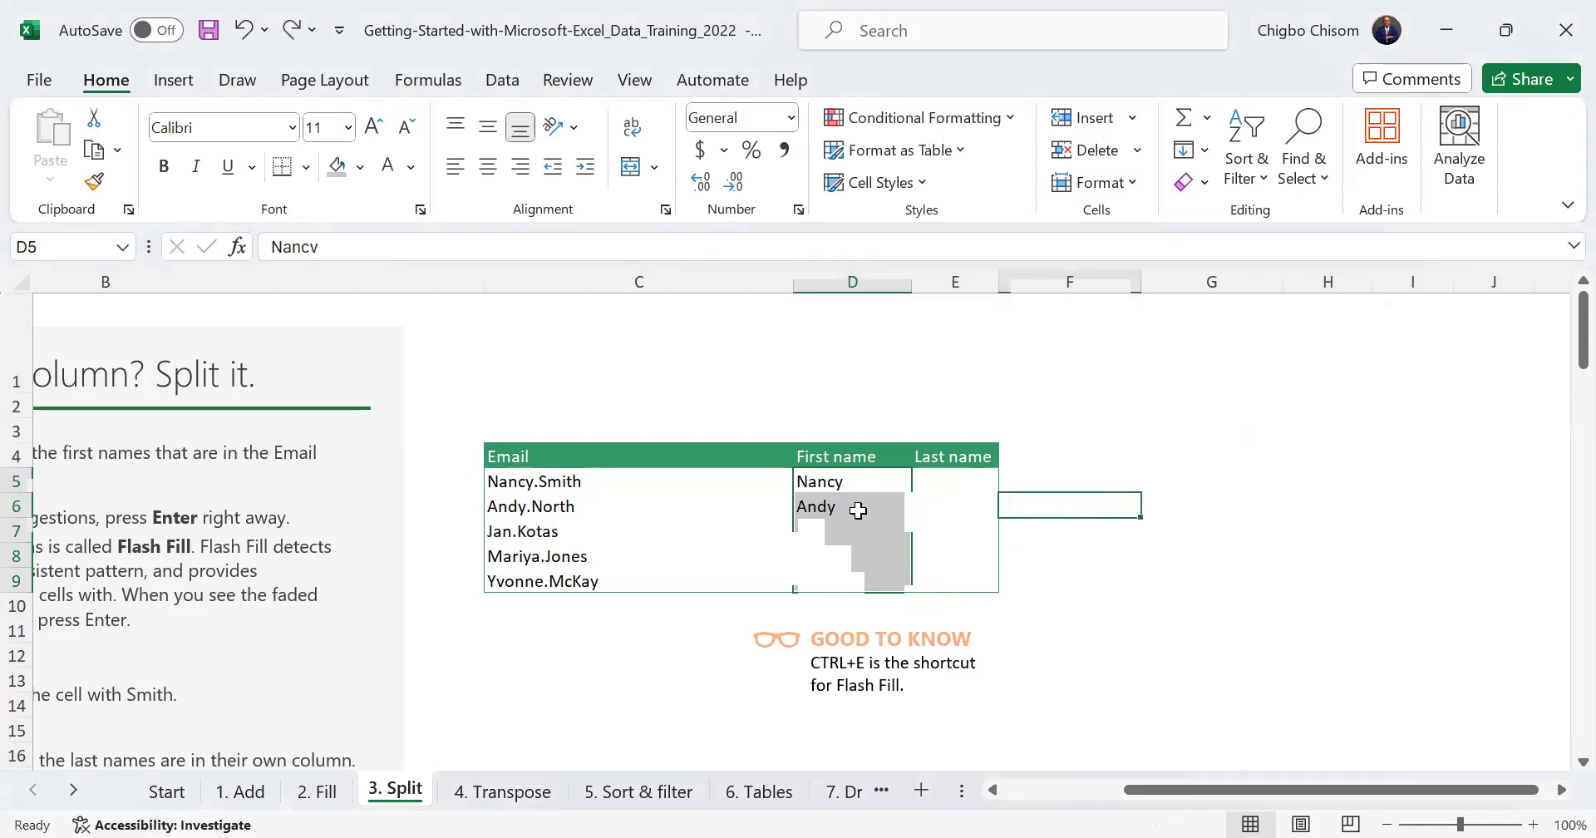
drag(823, 482, 831, 507)
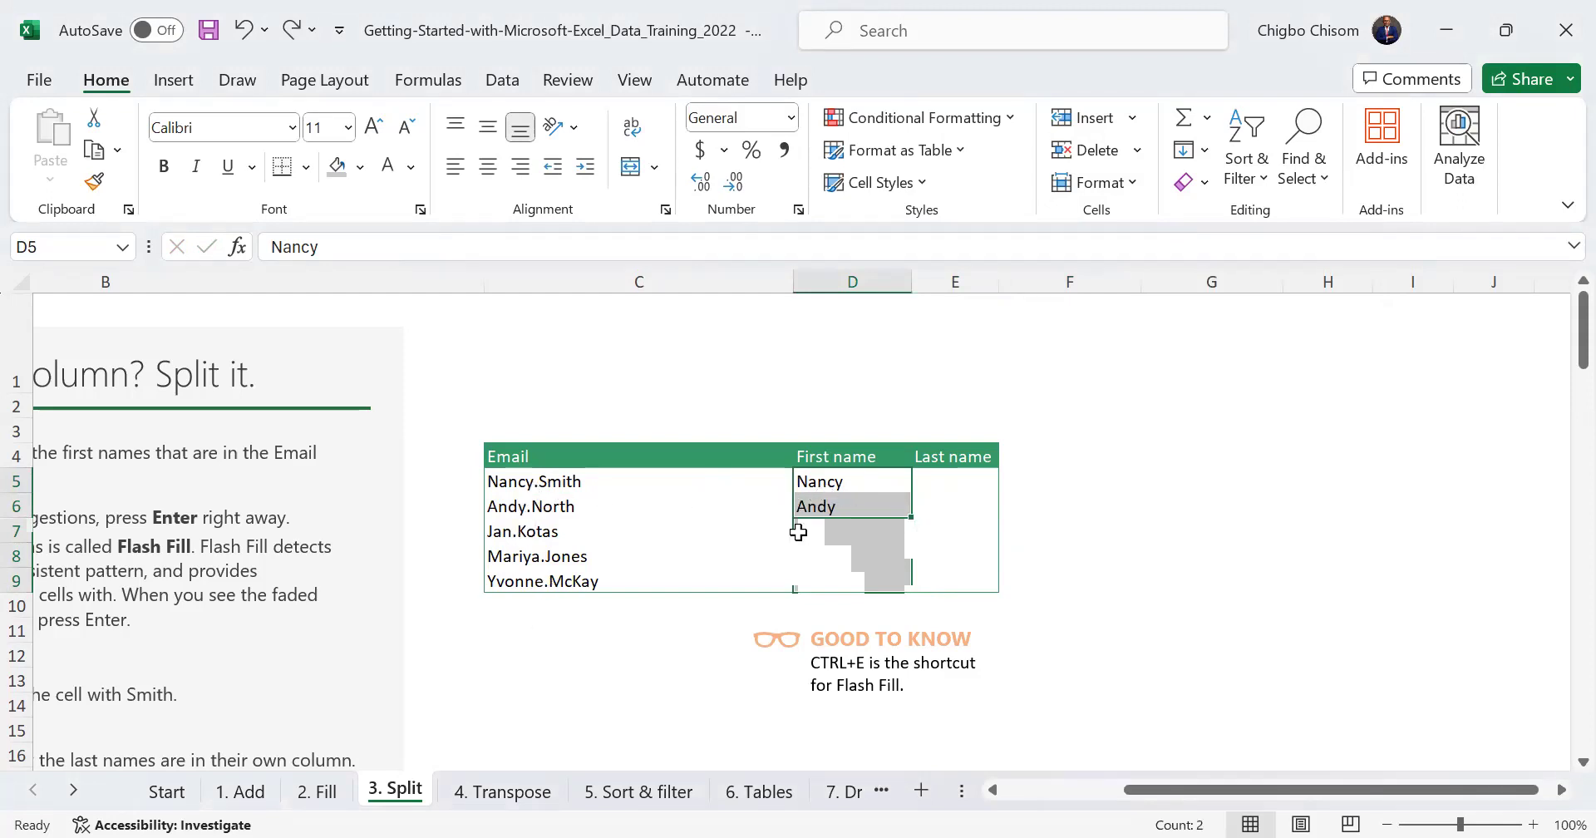
drag(891, 485, 889, 585)
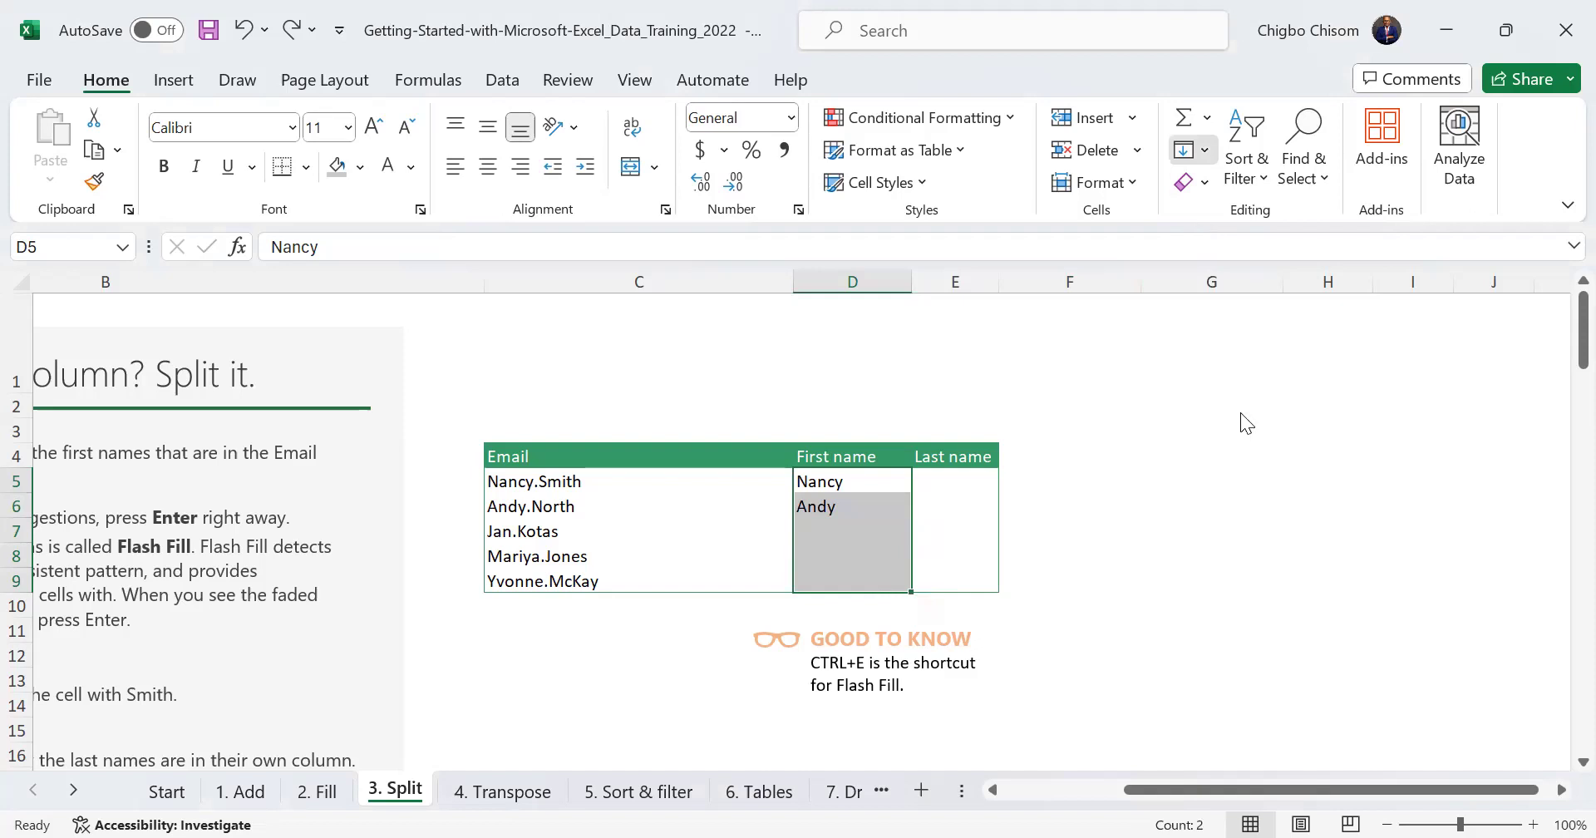
click(1204, 150)
click(1244, 441)
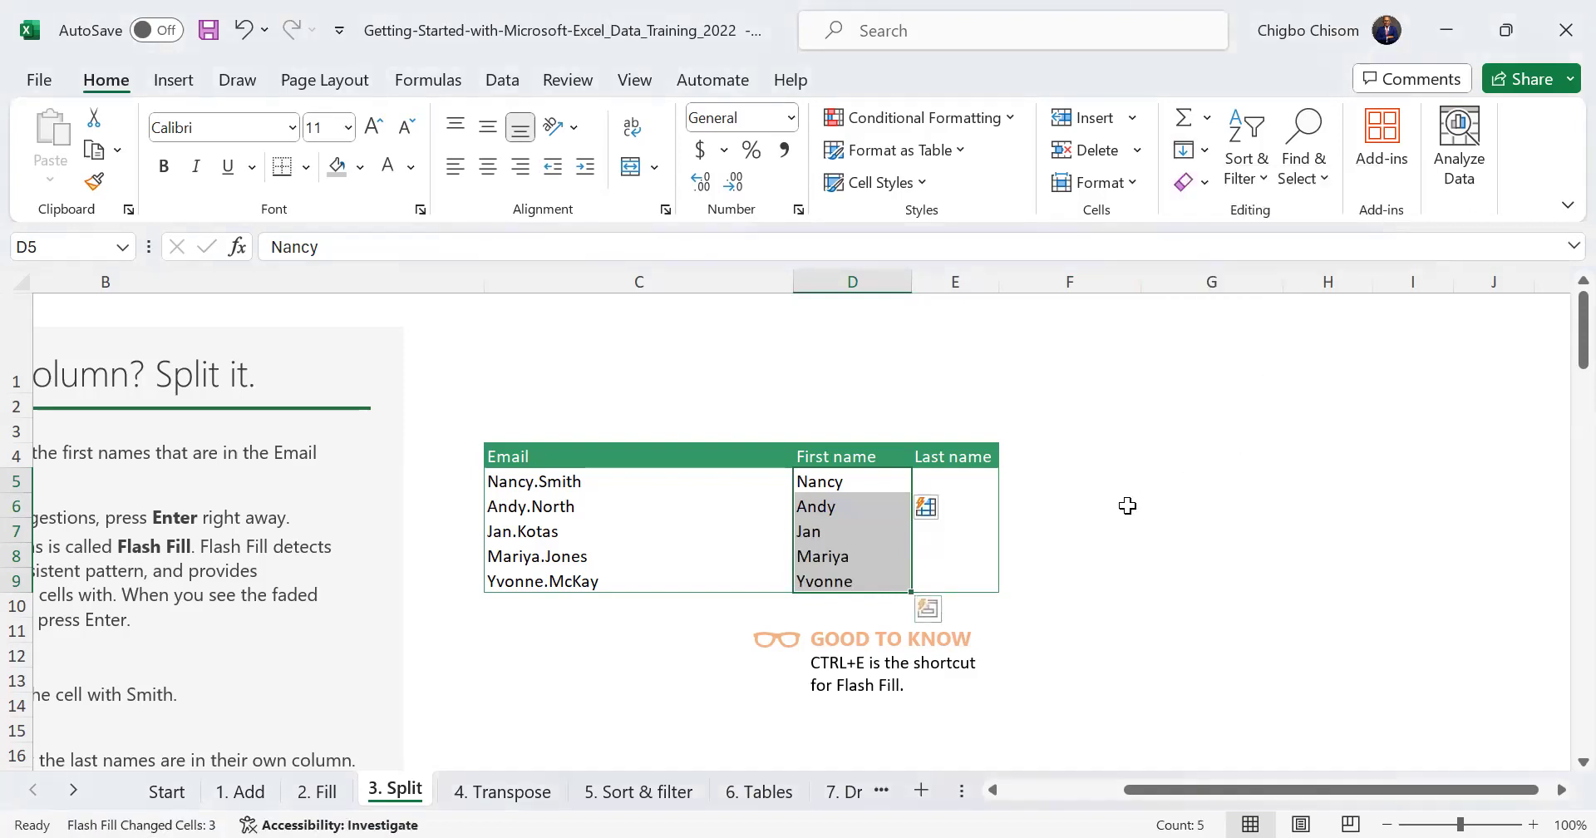
Type Smith and North in Last name cells E5:E6
click(970, 482)
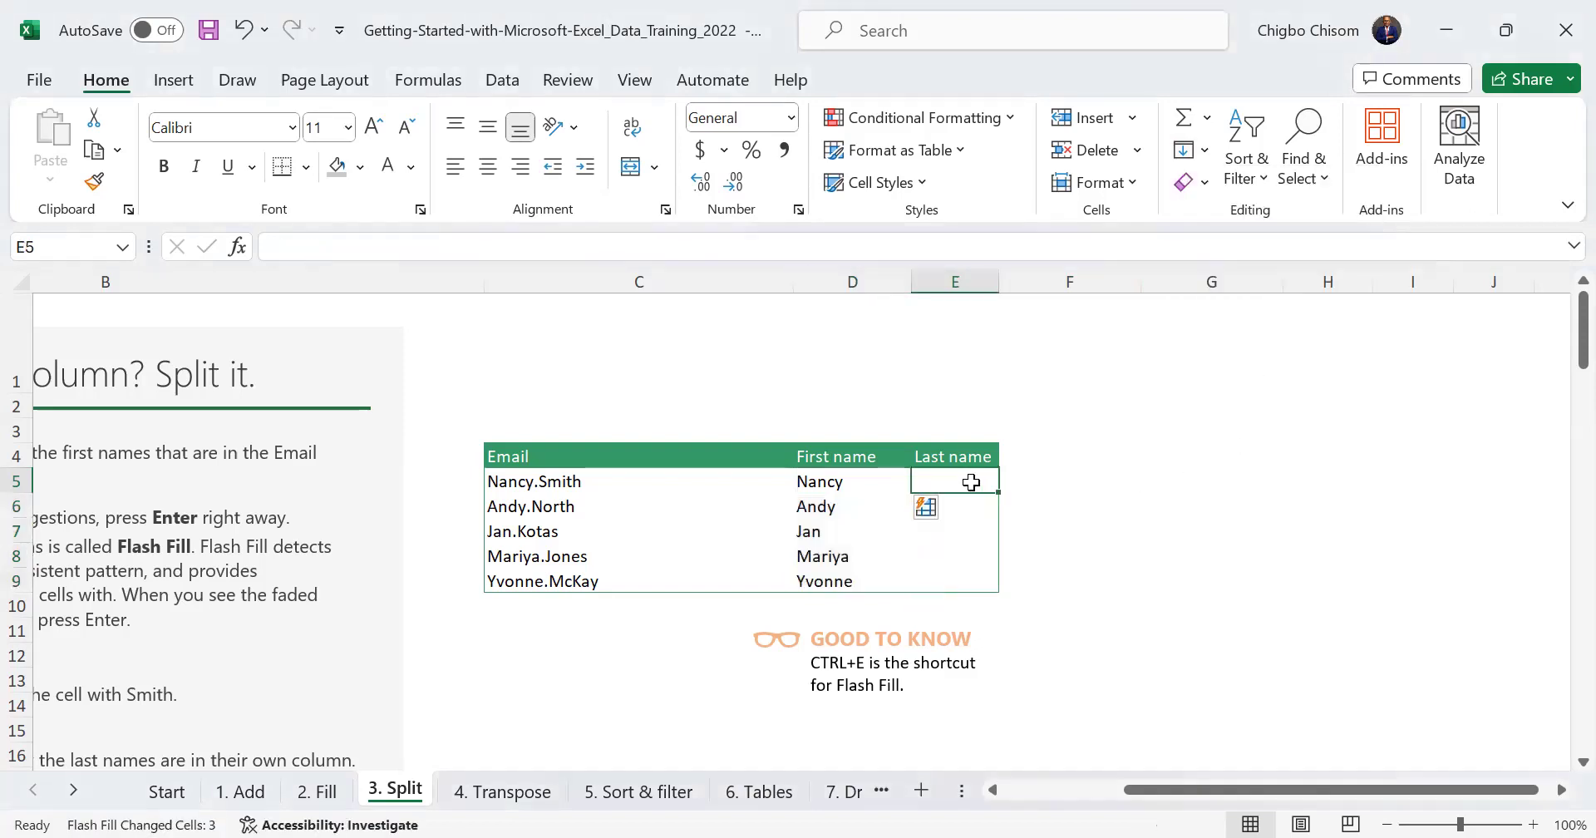
text(Smith)
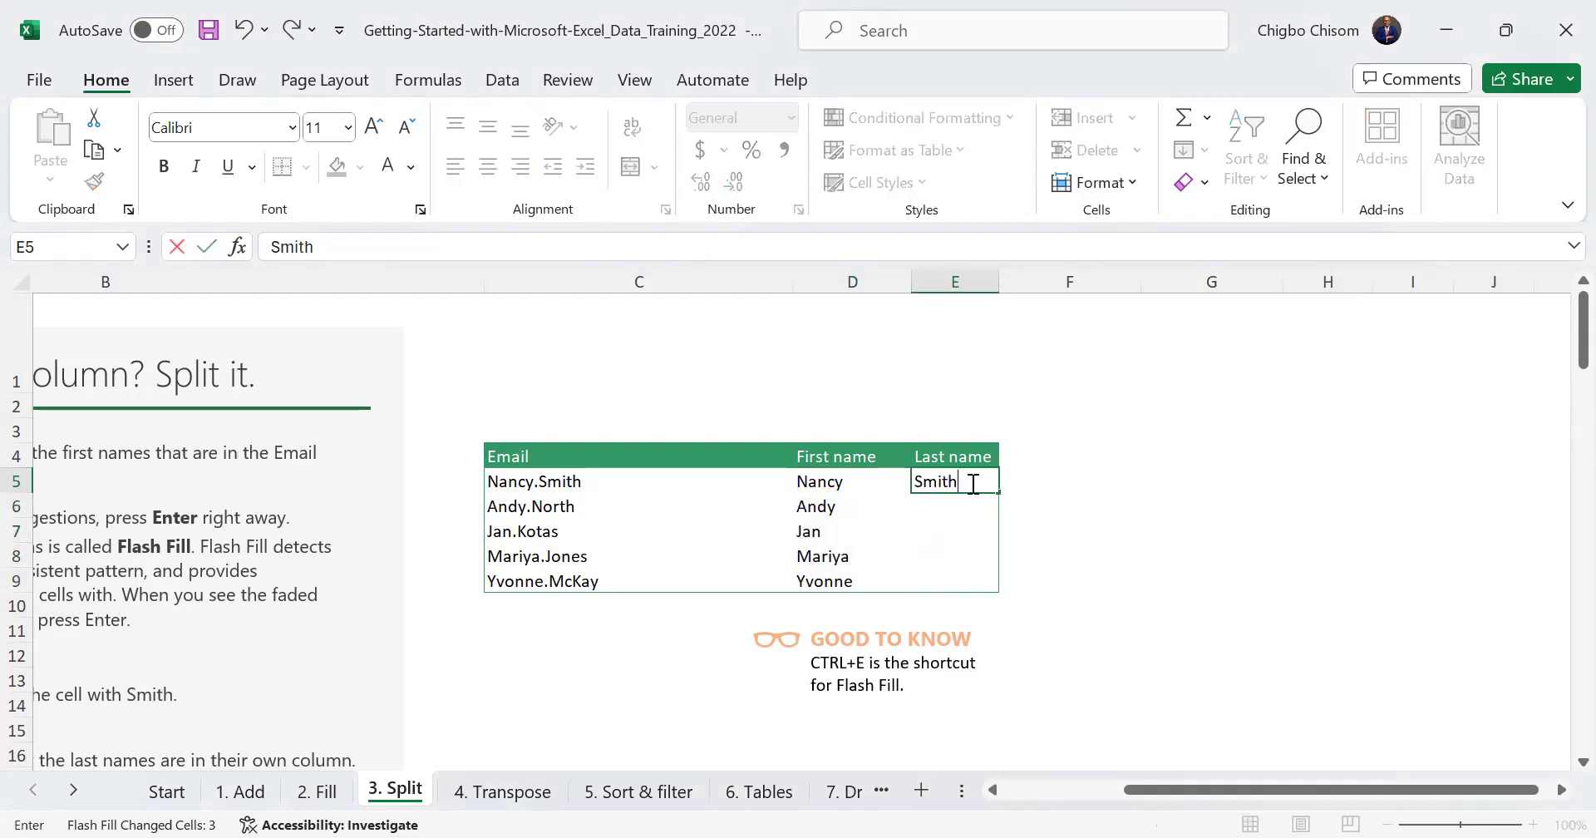
key(Return)
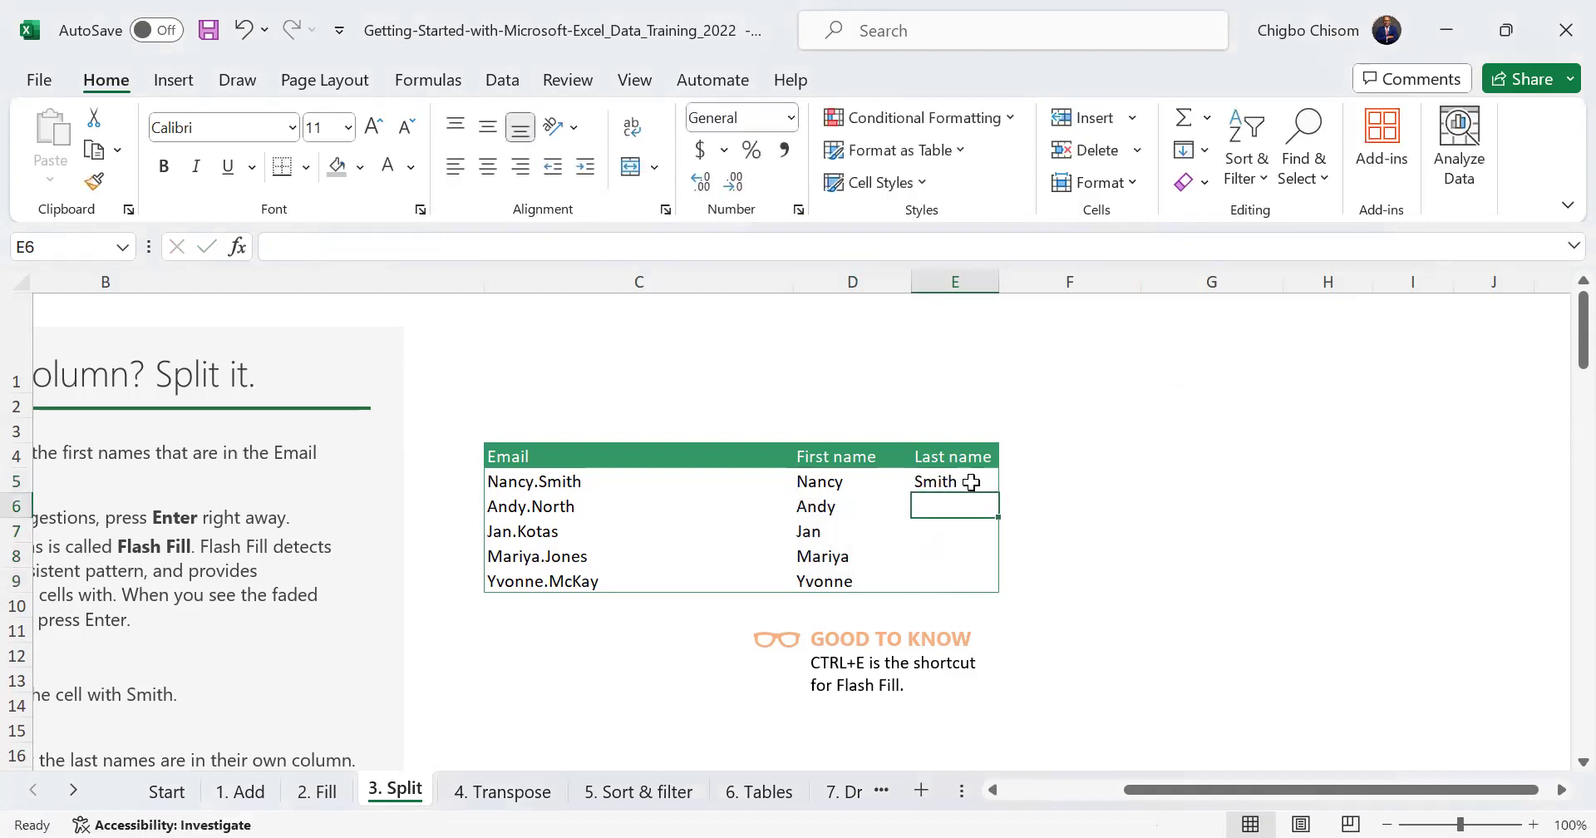
text(North)
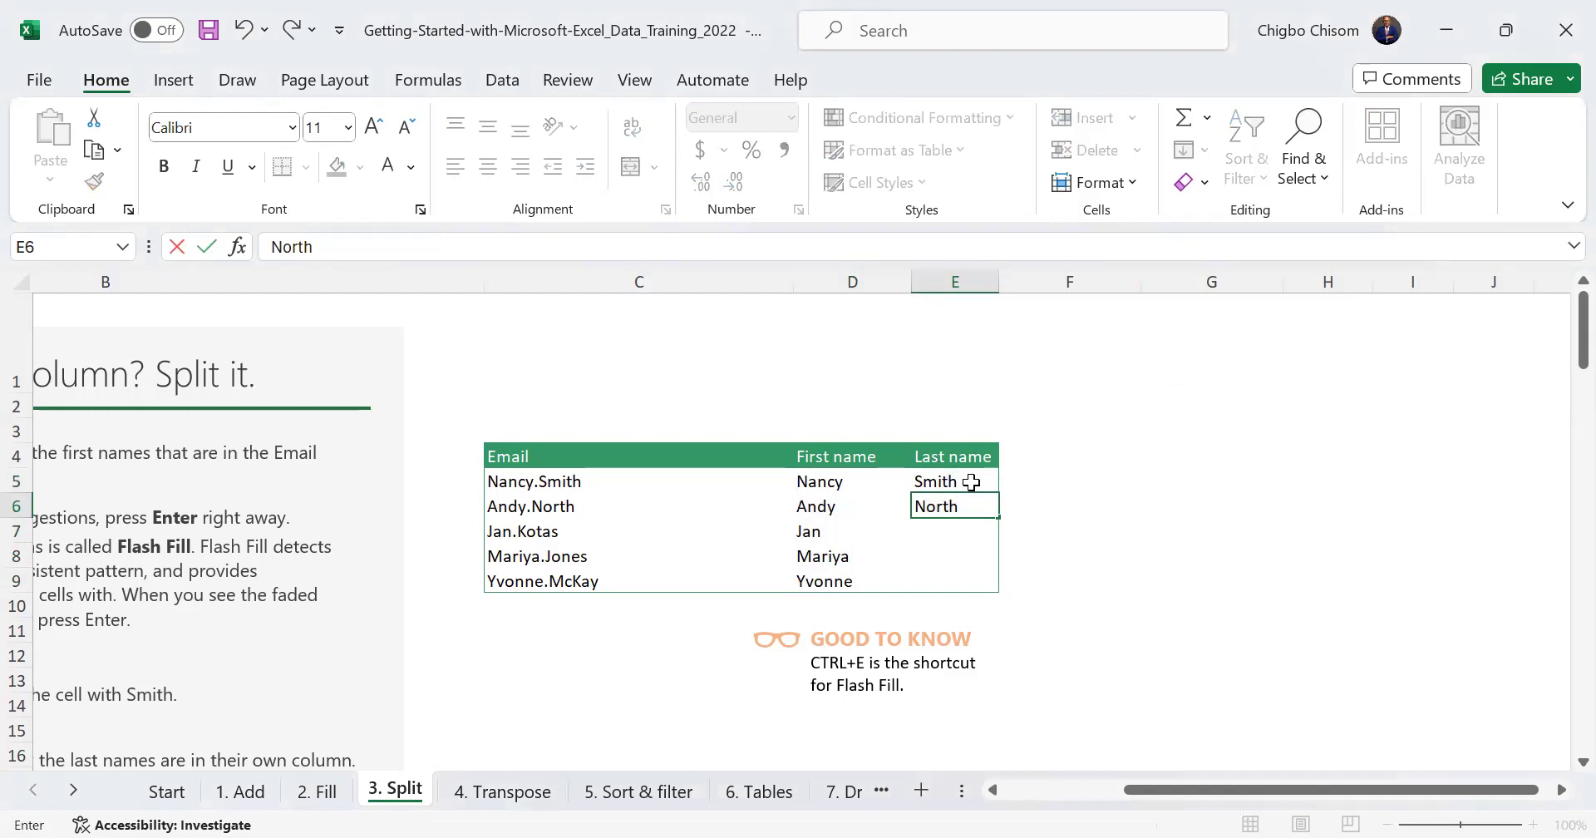
key(Return)
Flash Fill E5:E9 to add Kotas, Jones and McKay
drag(971, 482, 981, 607)
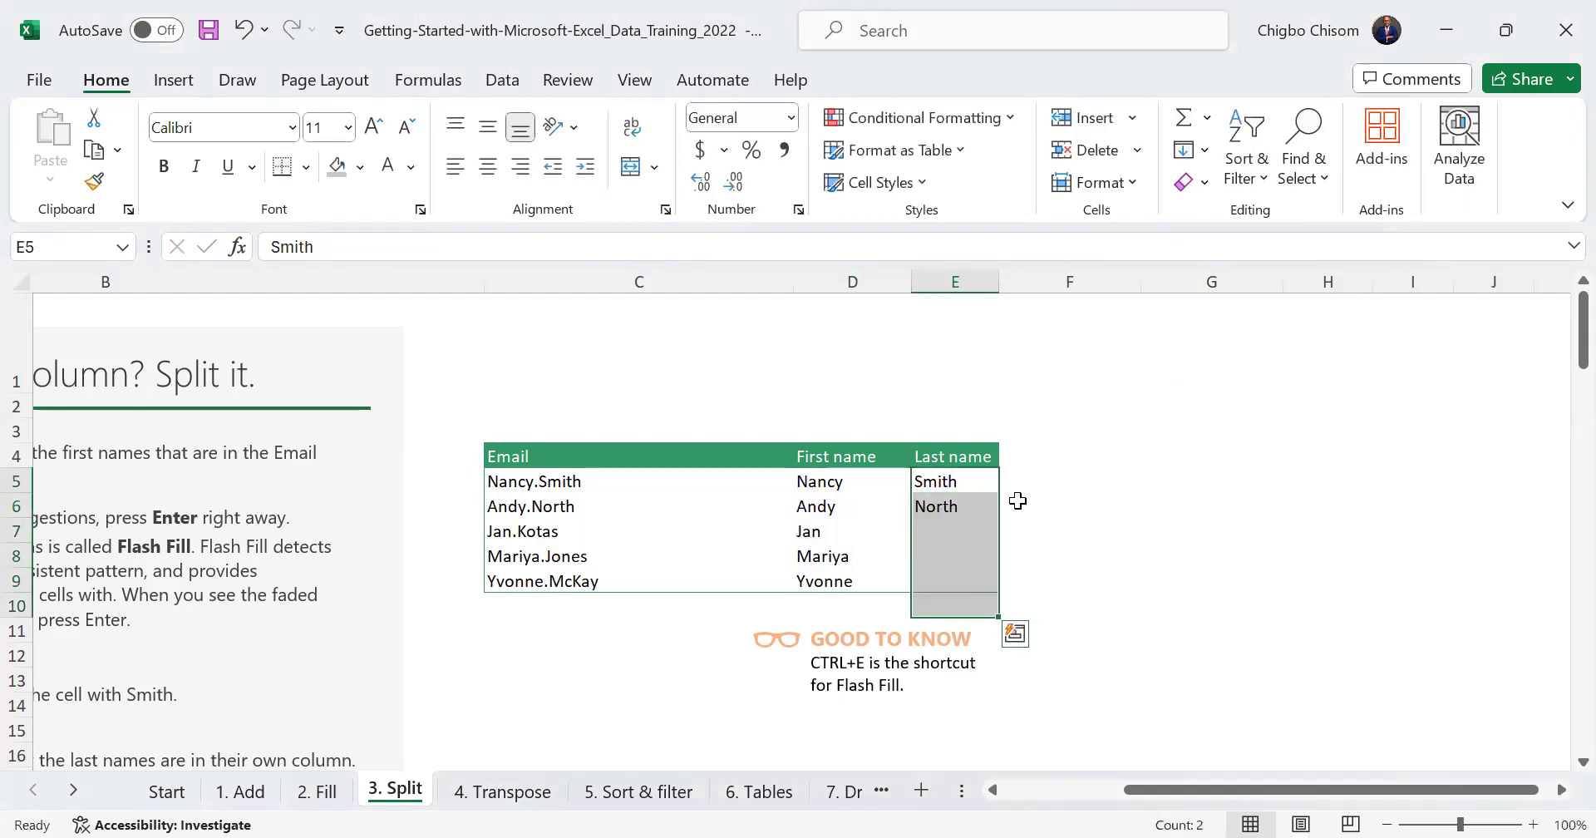
drag(956, 480, 979, 584)
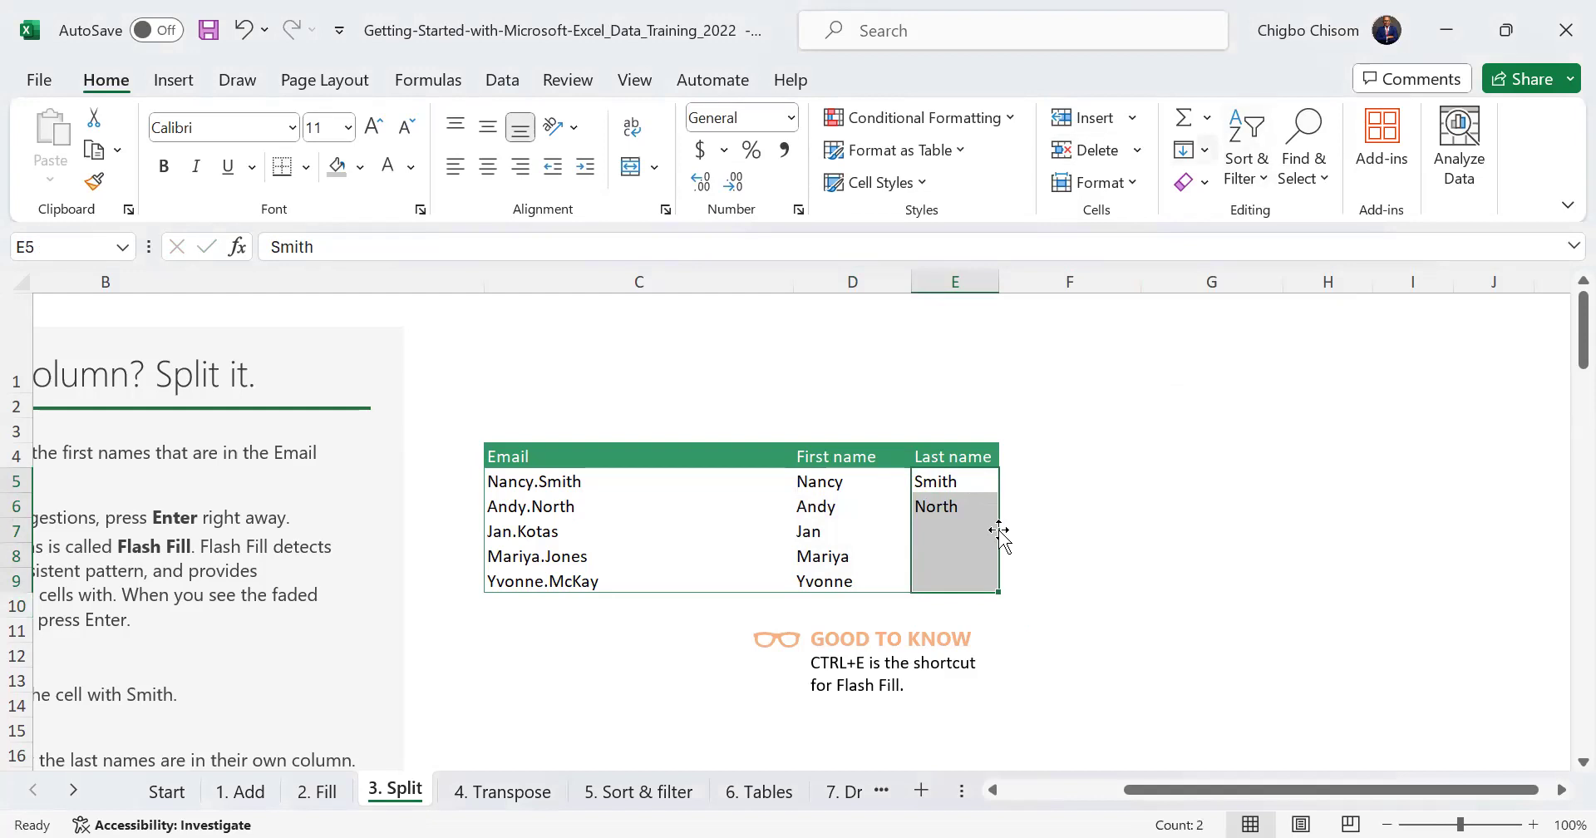
click(1202, 150)
click(1260, 438)
click(1169, 586)
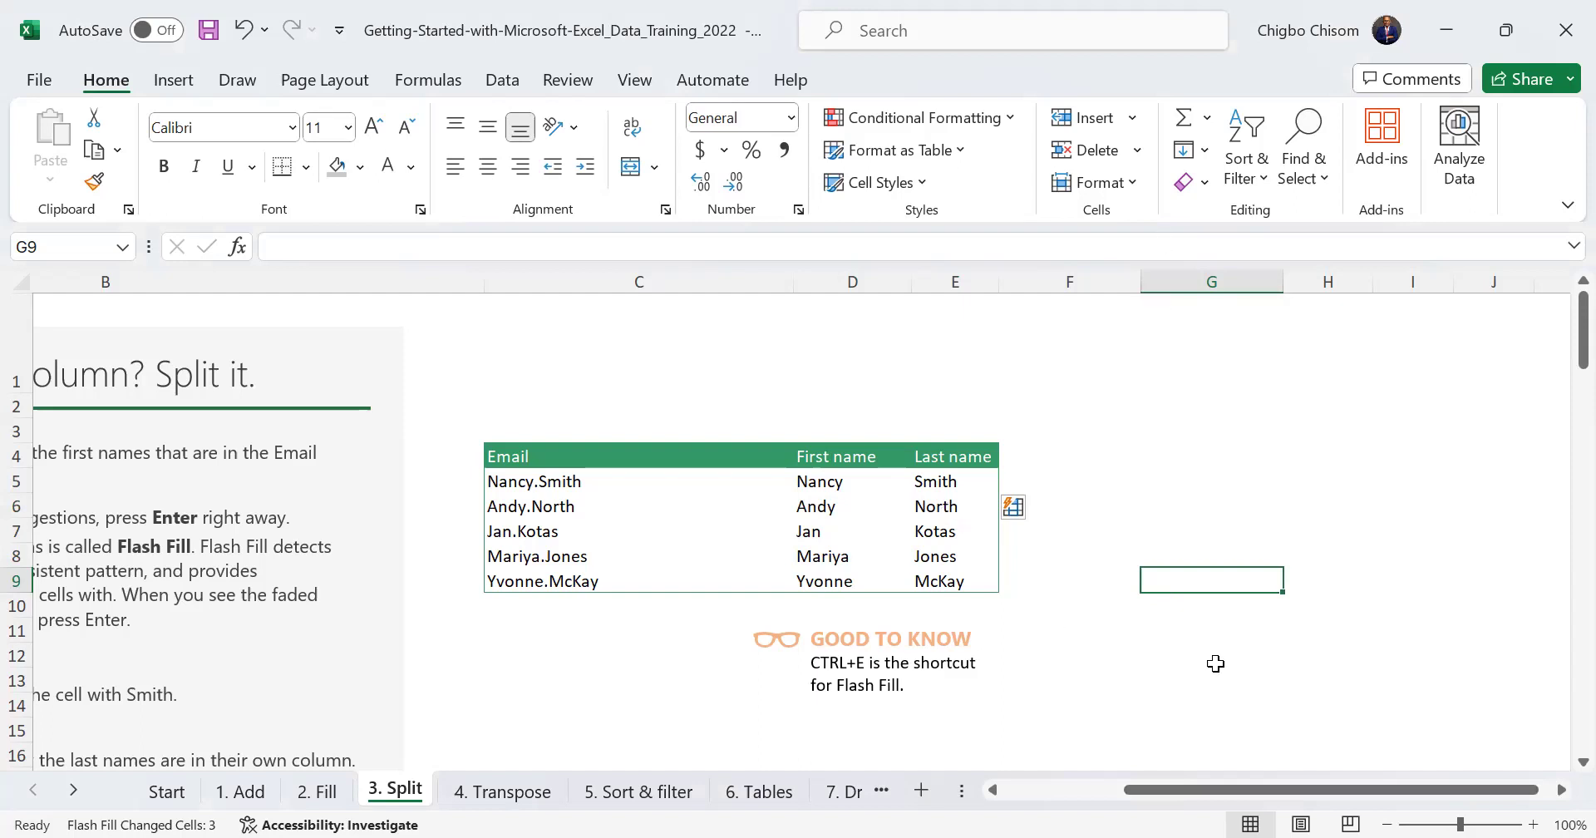
scroll(1206, 784, left, 3)
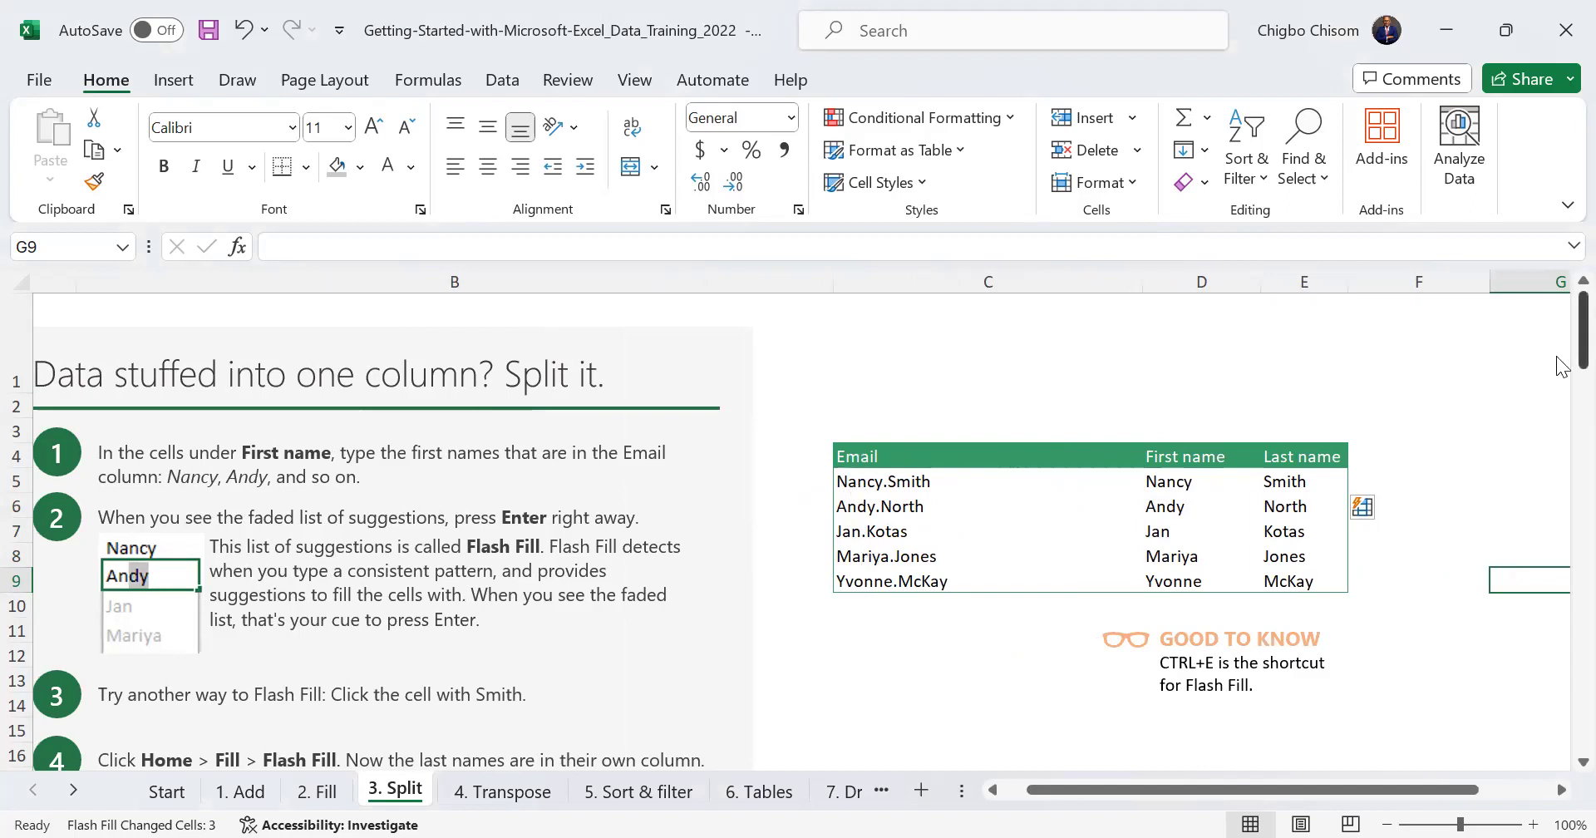
Scroll down to the delimiters section and highlight the Text to Columns phrase
scroll(1557, 389, down, 3)
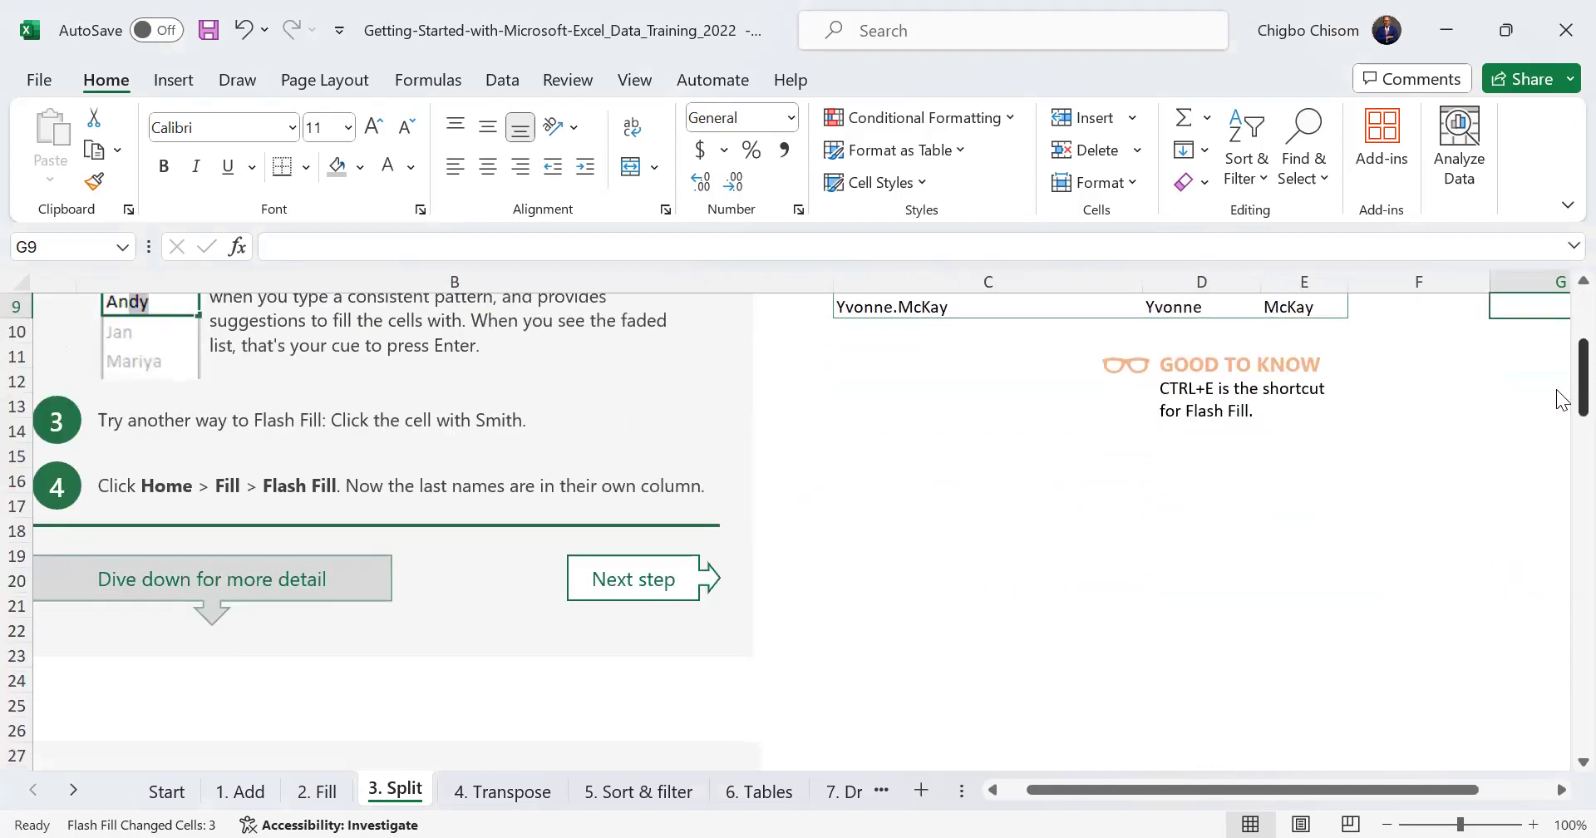
scroll(1555, 389, down, 2)
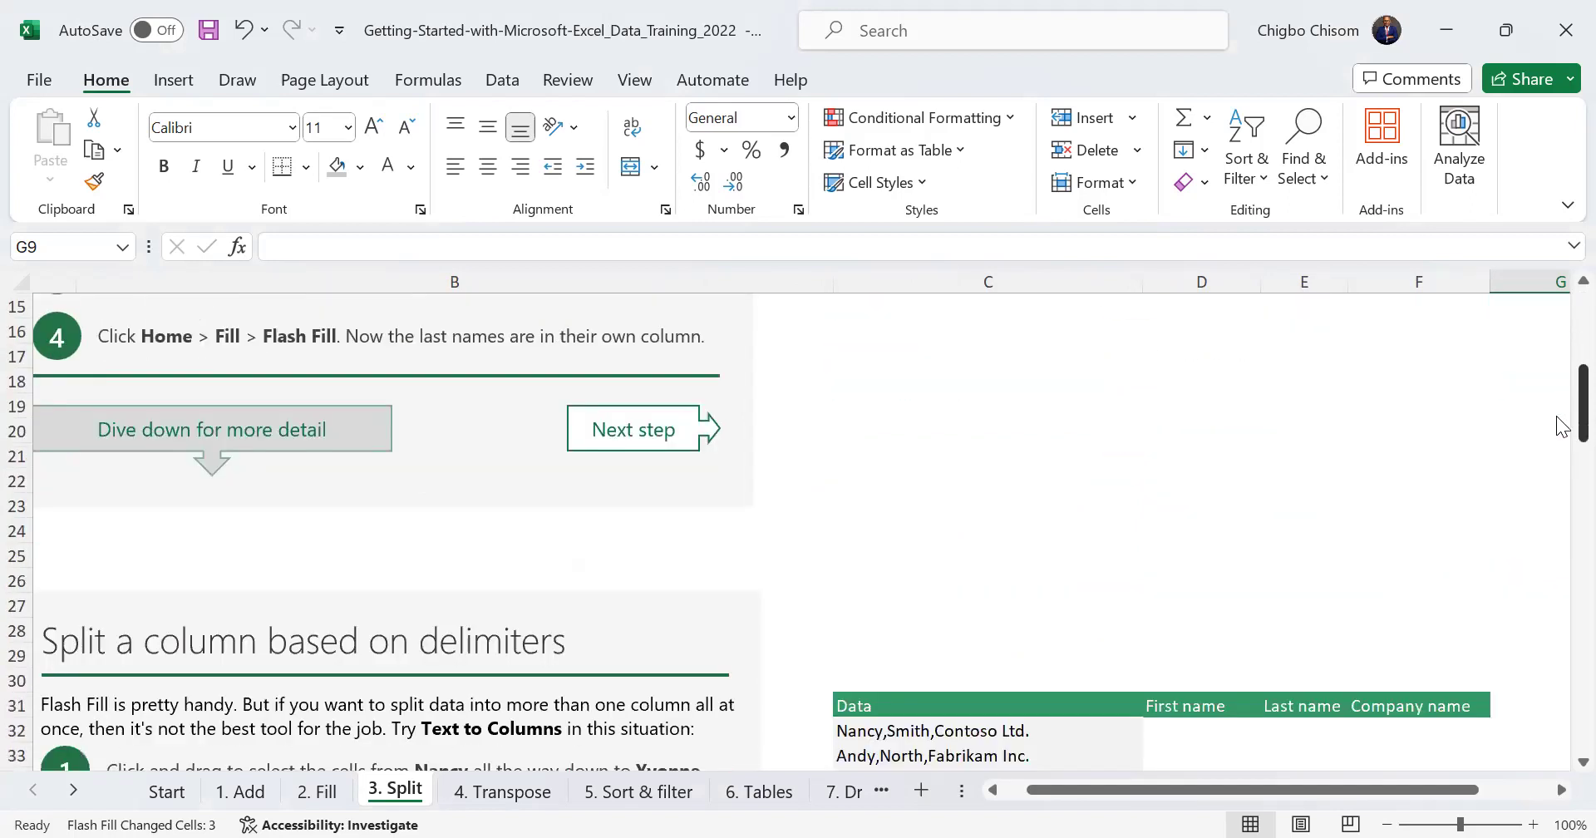
scroll(1556, 415, down, 3)
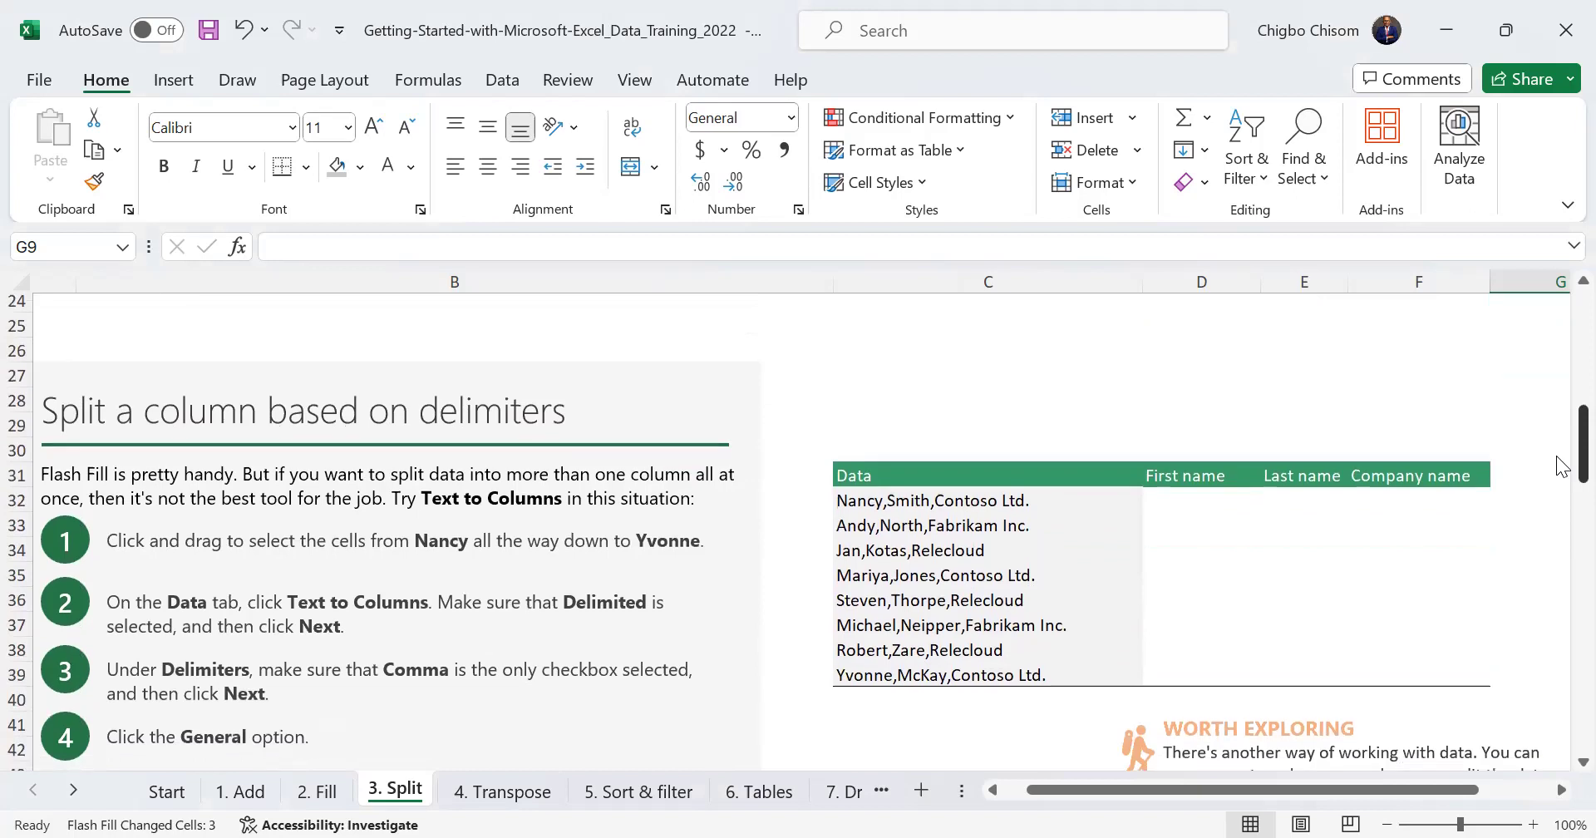
scroll(1557, 467, down, 1)
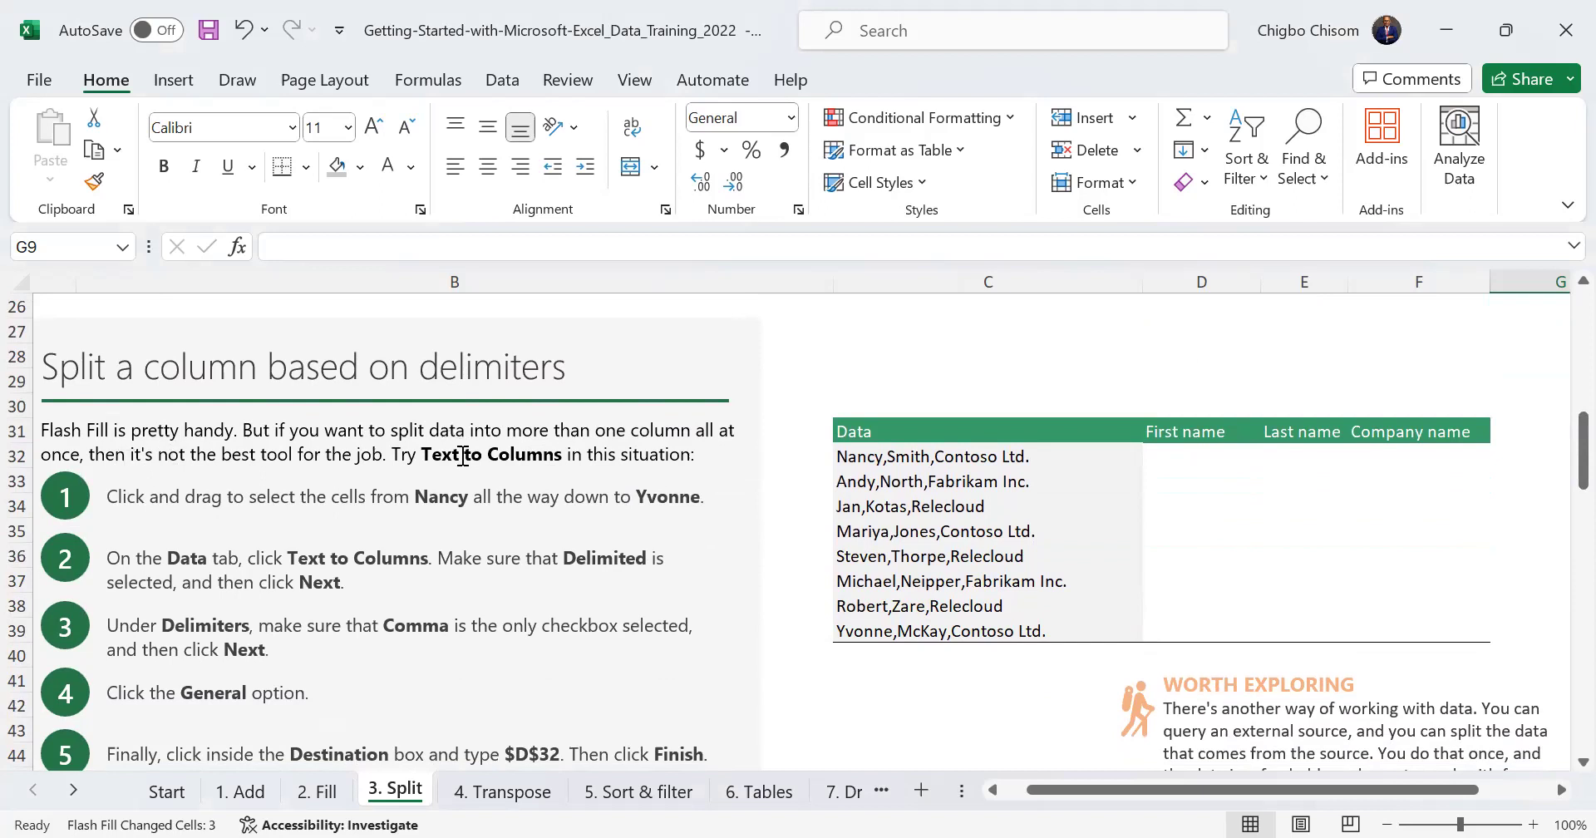
drag(426, 454, 542, 457)
click(542, 457)
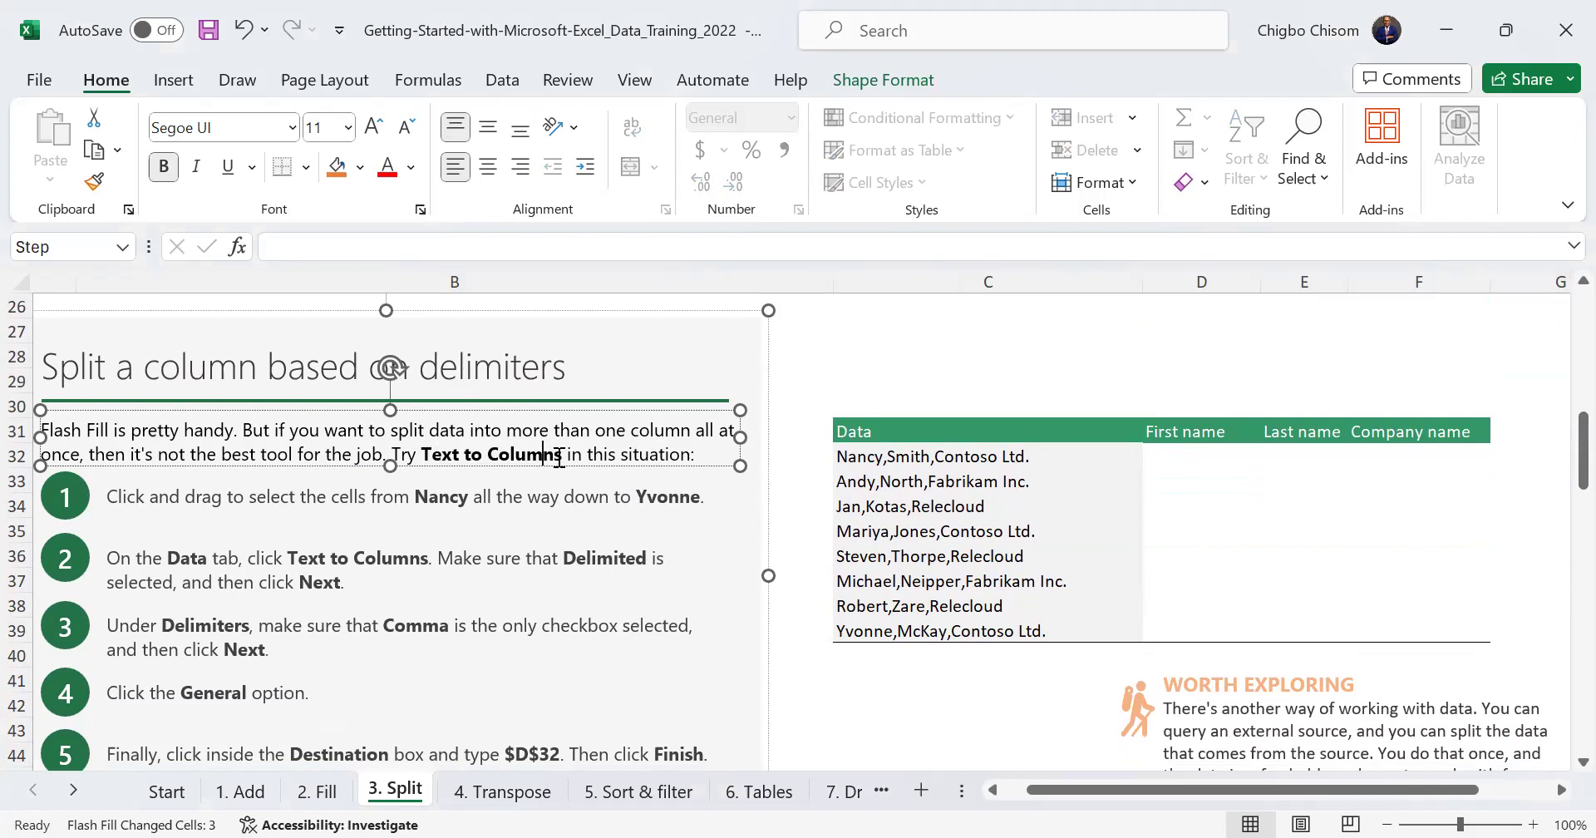
drag(558, 458, 426, 459)
click(428, 458)
Select the Data entries C32:C39 from Nancy to Yvonne
click(1160, 456)
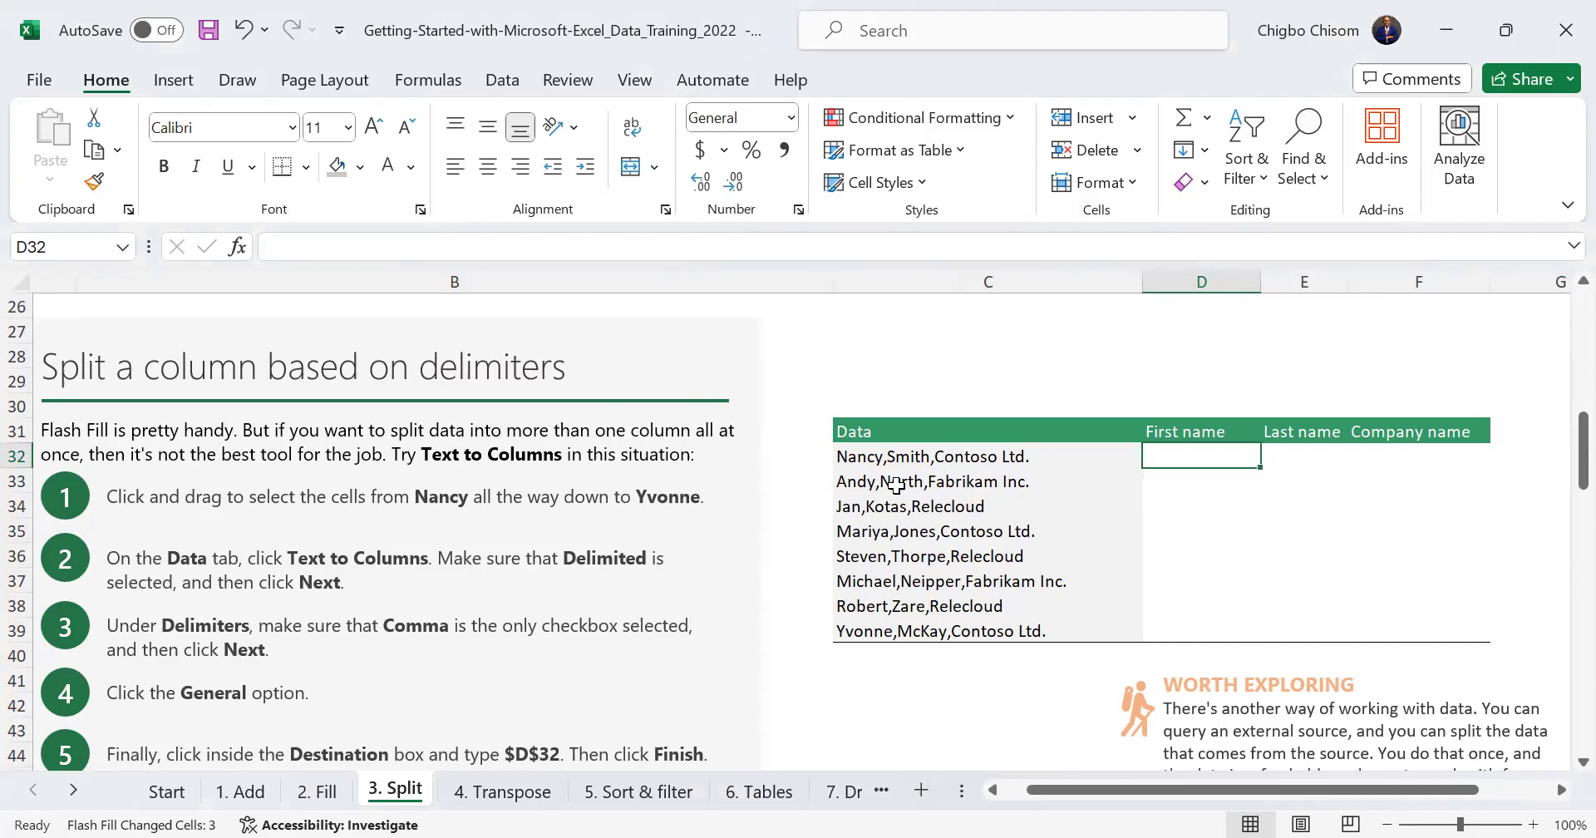
click(934, 456)
drag(935, 456, 967, 629)
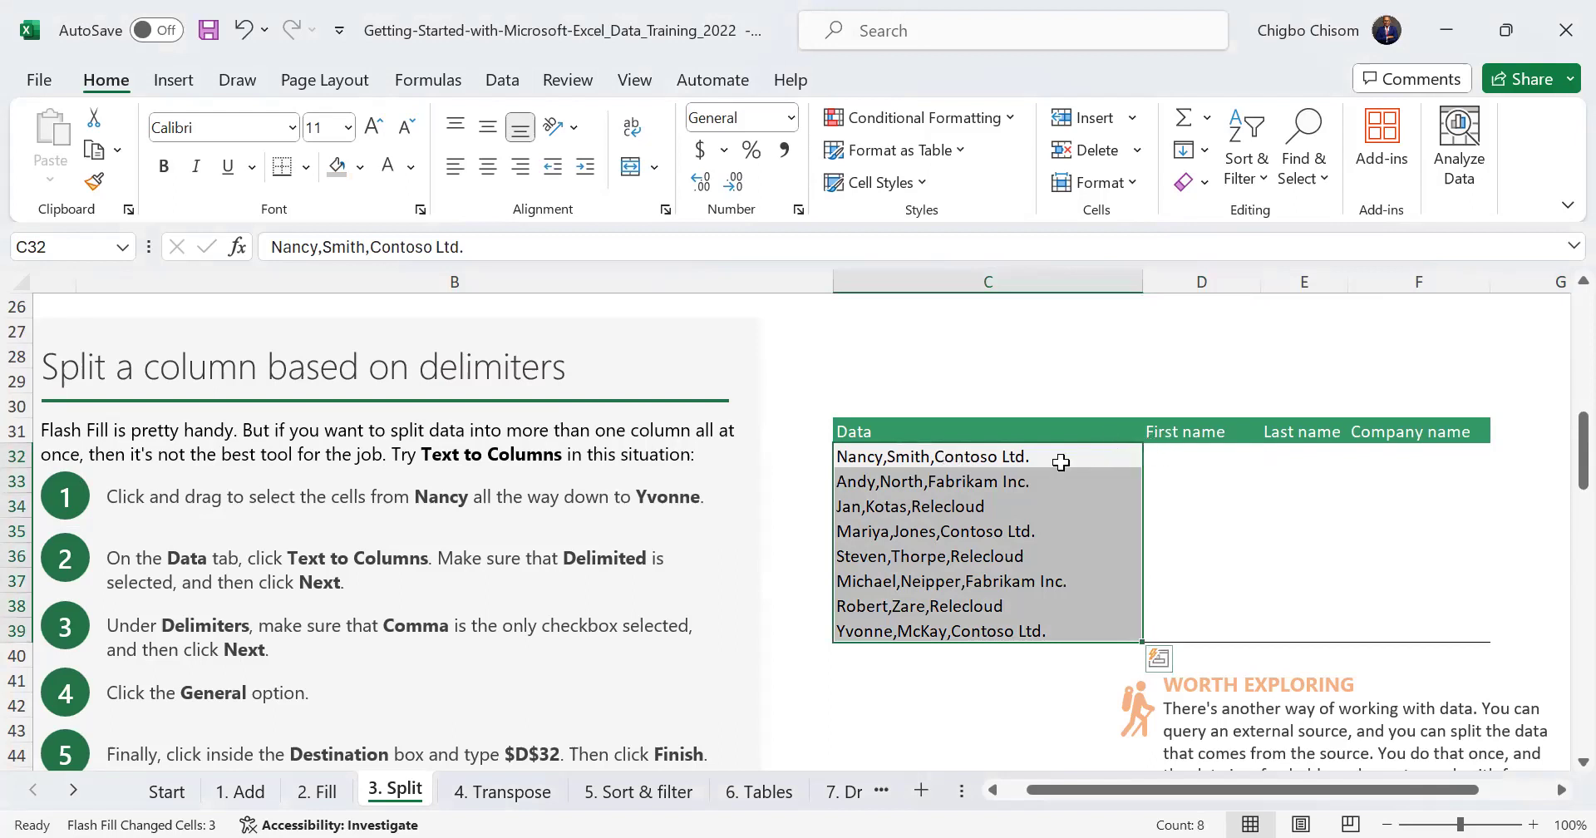
Reselect the Data entries C32:C39 and bring up the Data tab tools
click(971, 461)
drag(970, 461, 999, 621)
drag(955, 461, 987, 631)
scroll(1555, 386, up, 6)
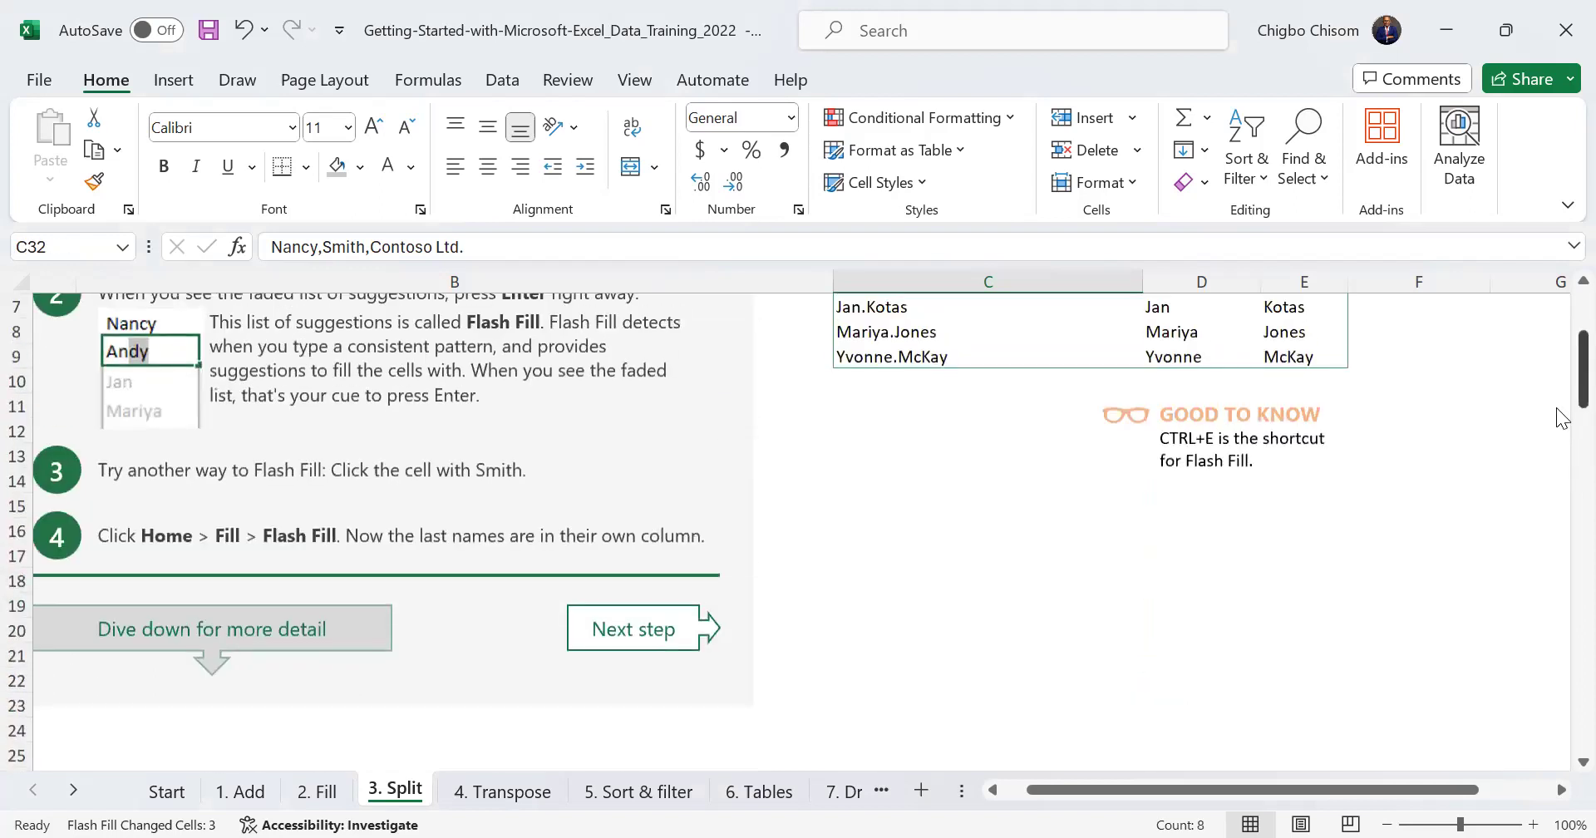
scroll(1558, 416, down, 6)
scroll(1047, 453, down, 1)
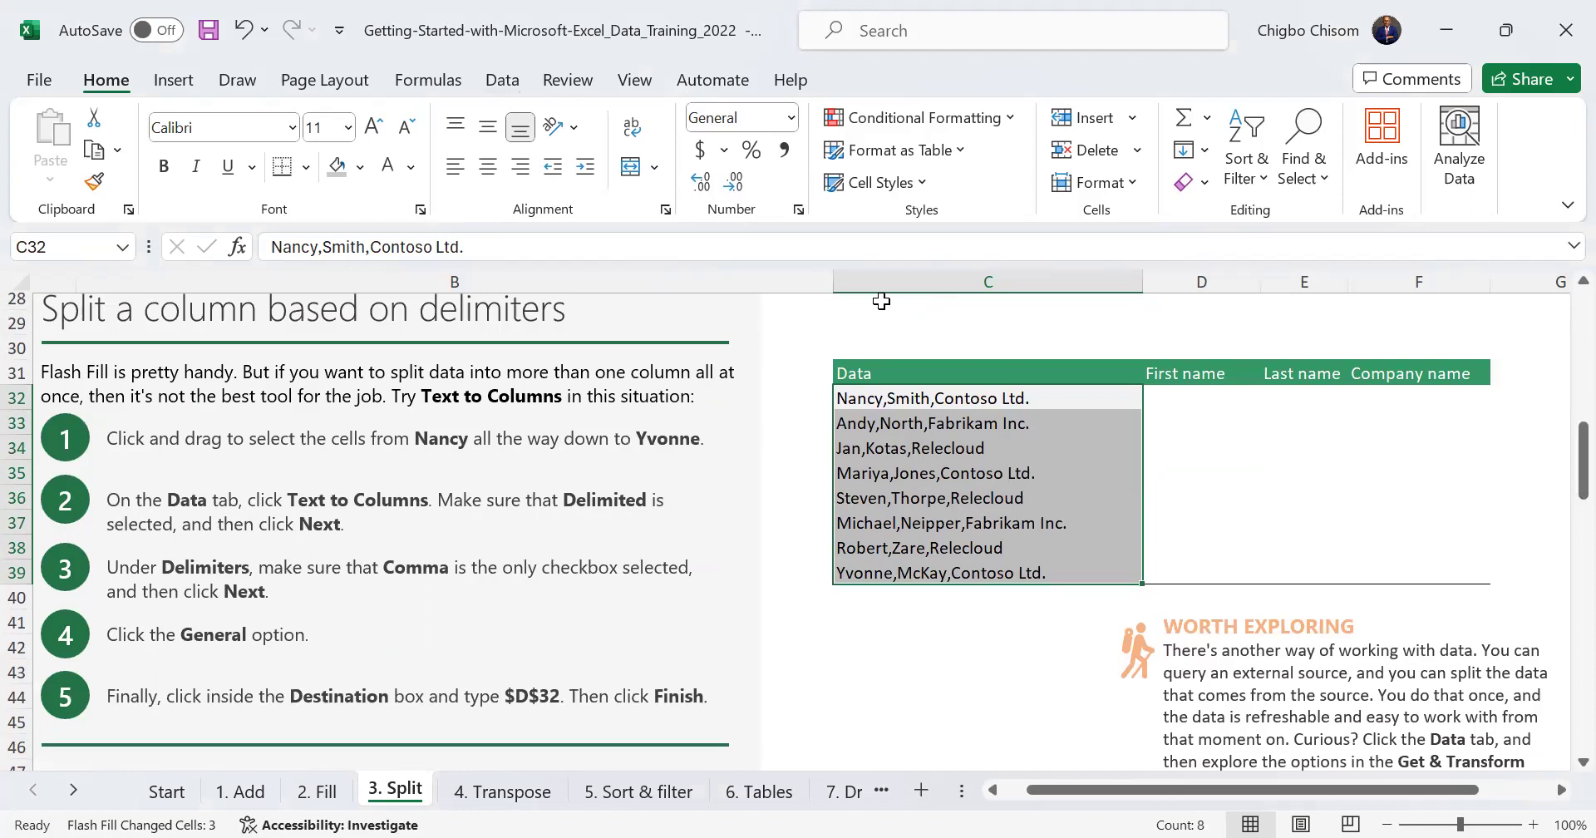
click(505, 81)
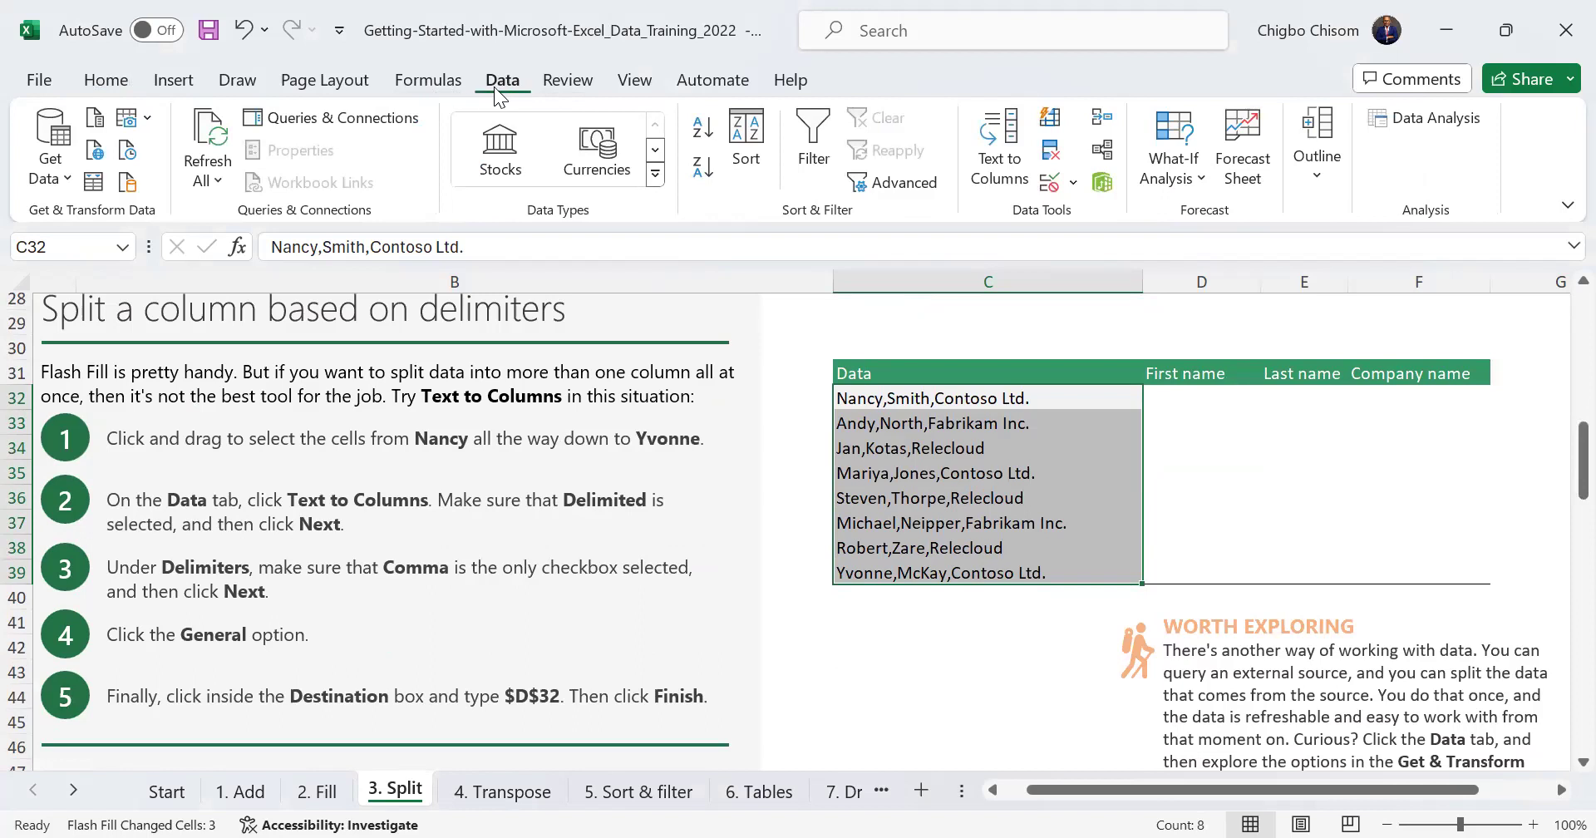
Launch Text to Columns and continue past Step 1 with Delimited selected
click(1000, 172)
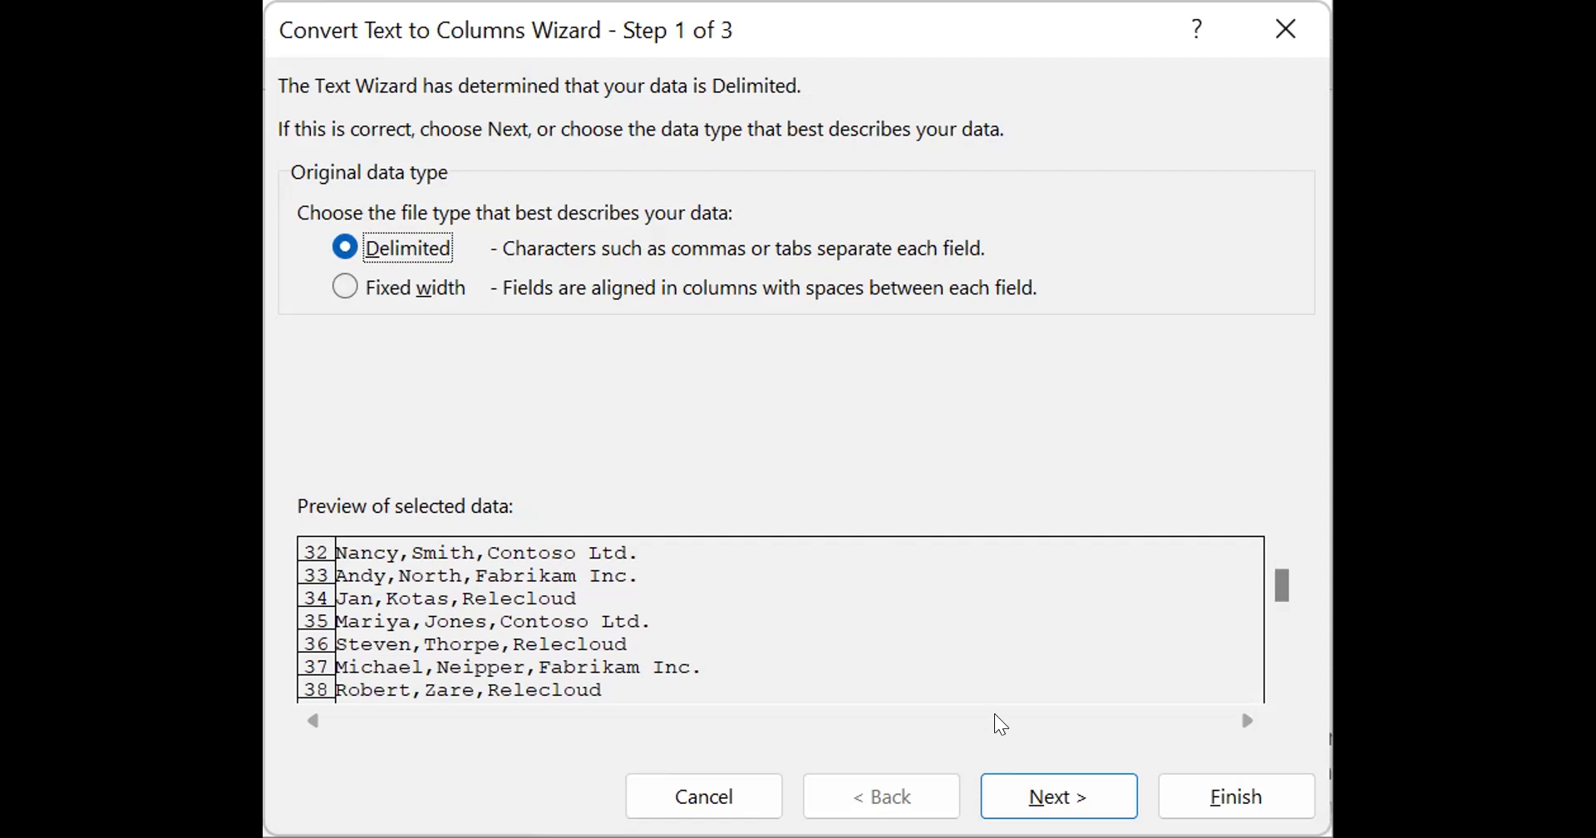
click(1037, 786)
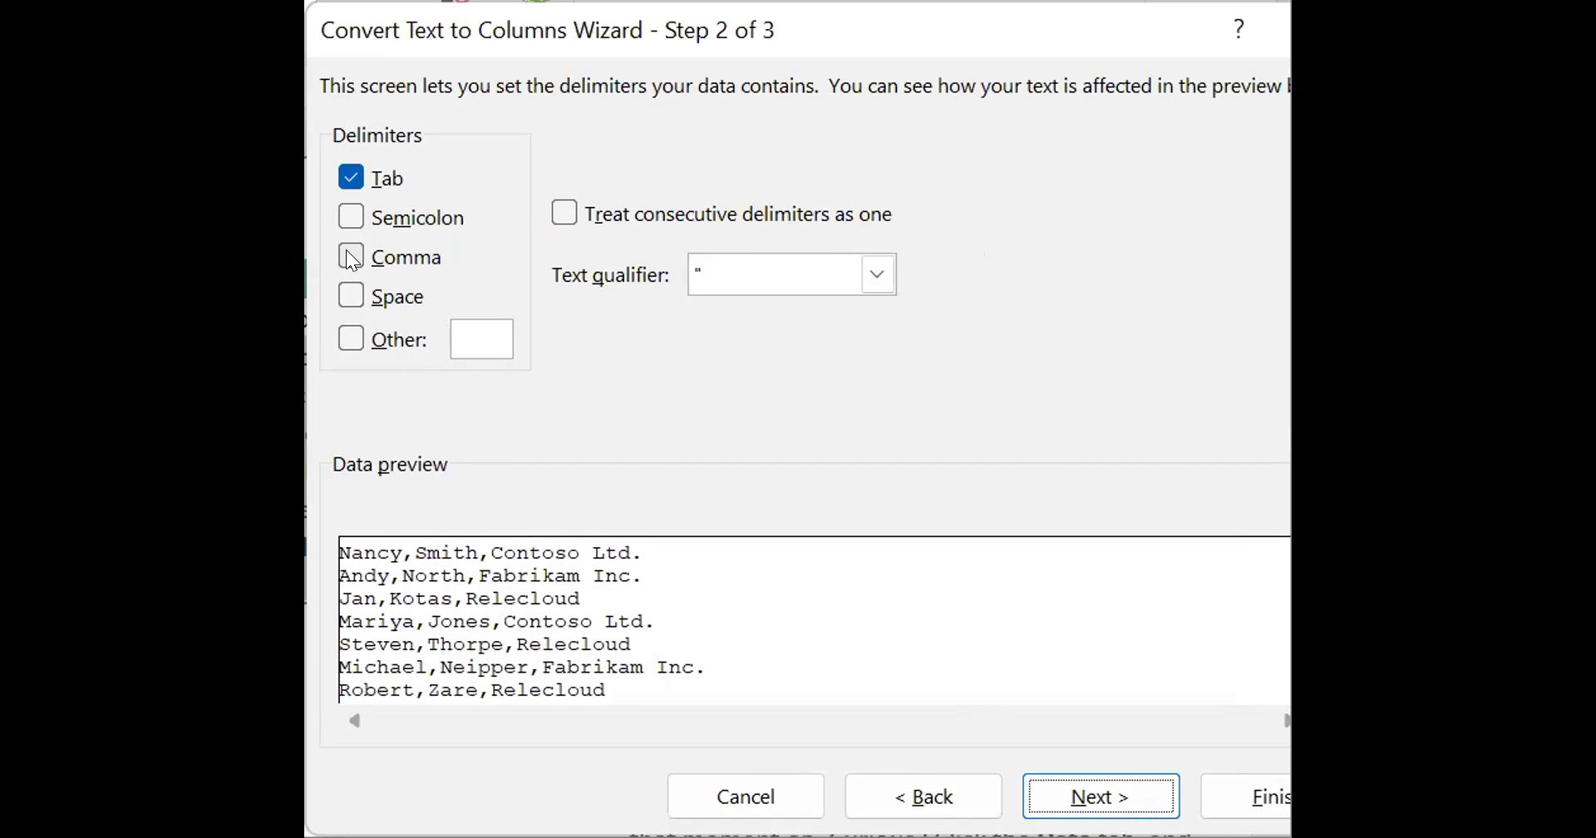
Toggle the Comma delimiter on and off to compare the preview
click(352, 259)
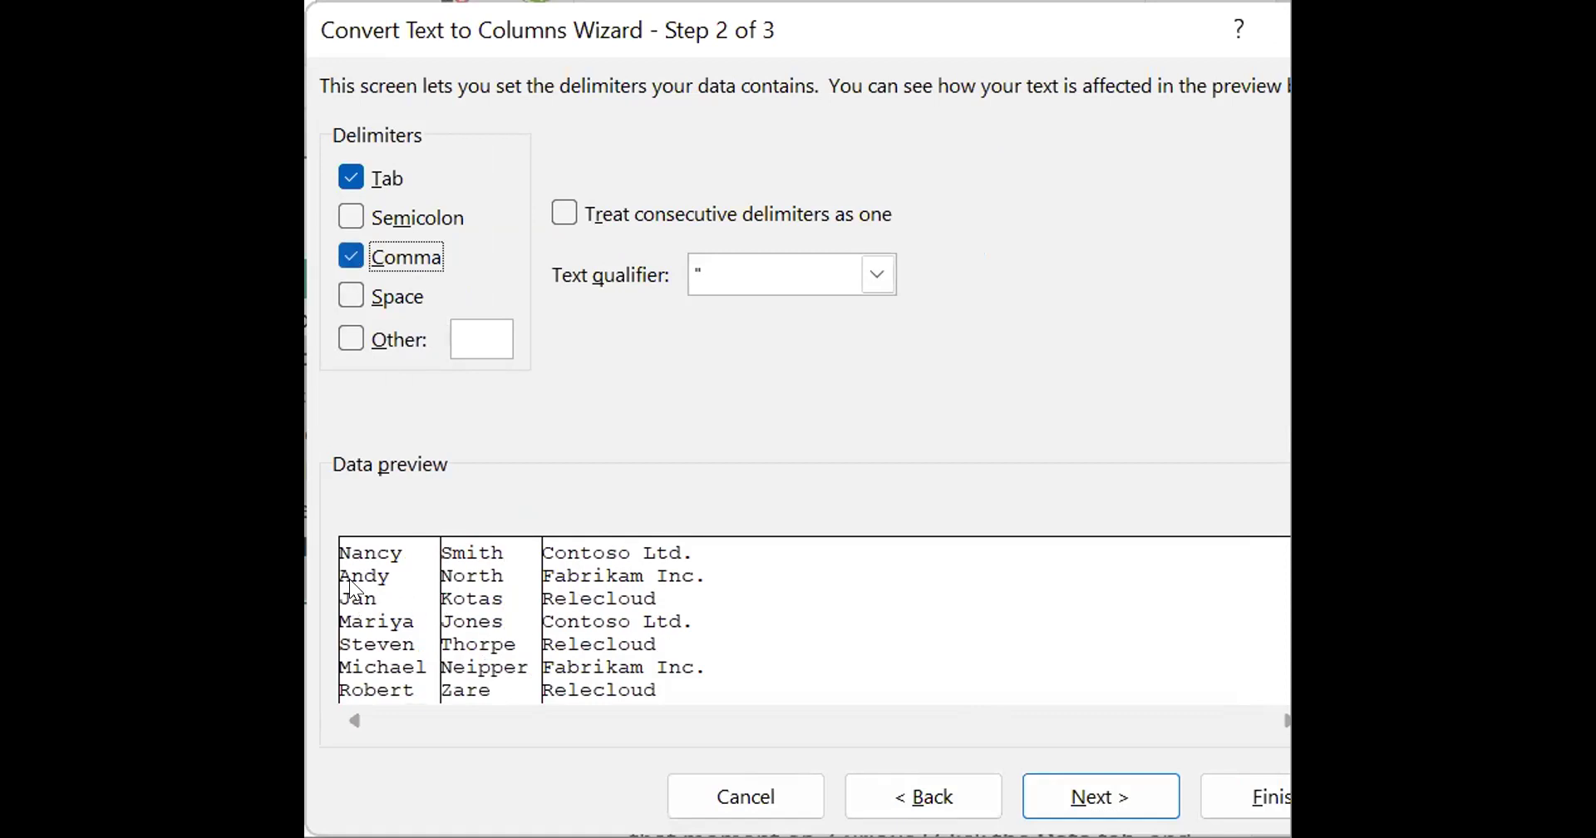
click(352, 255)
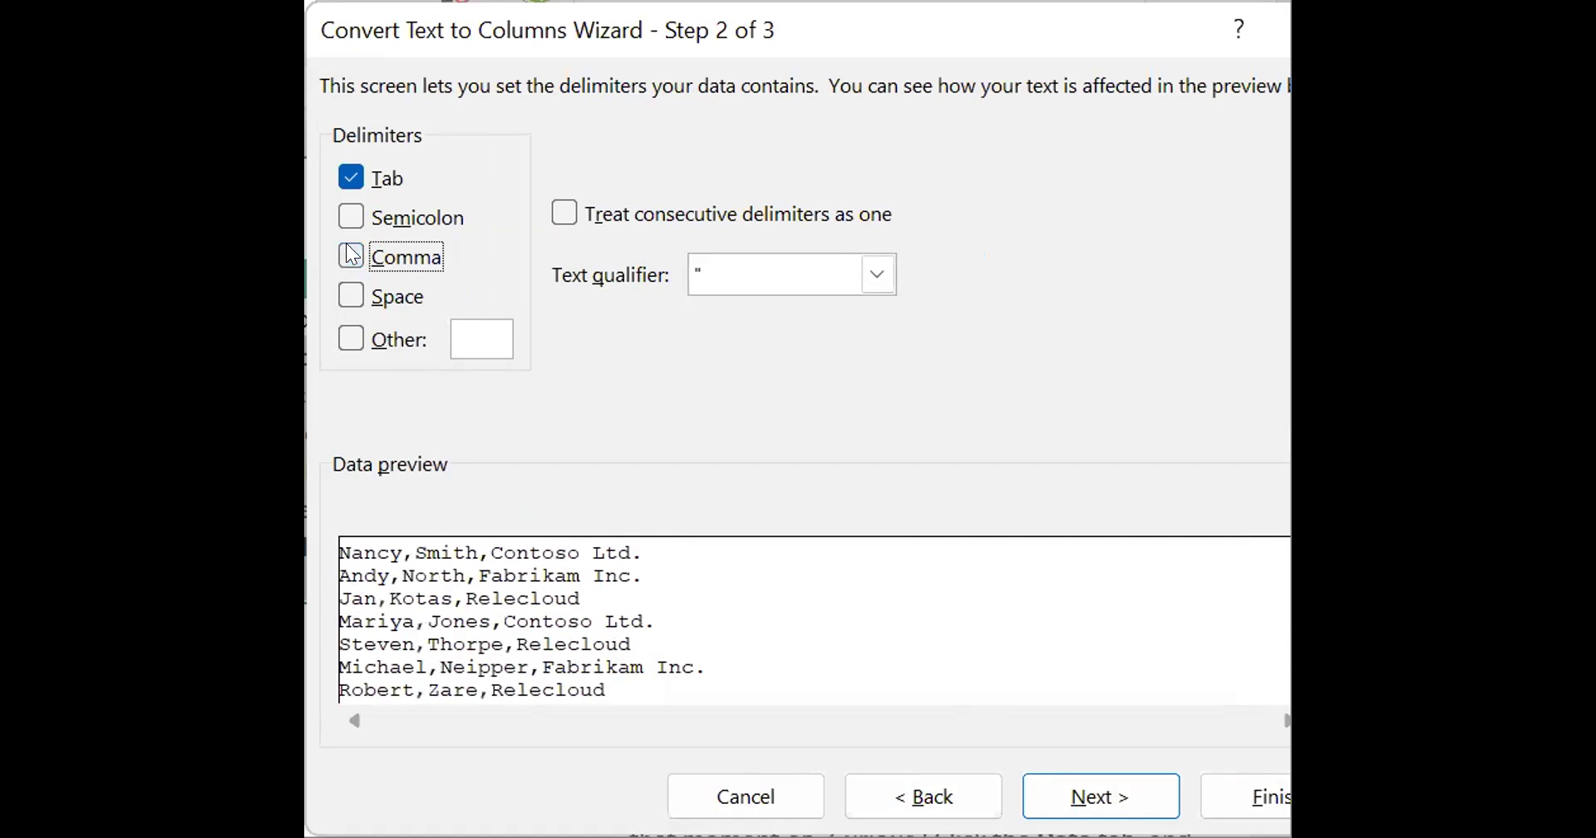
click(352, 255)
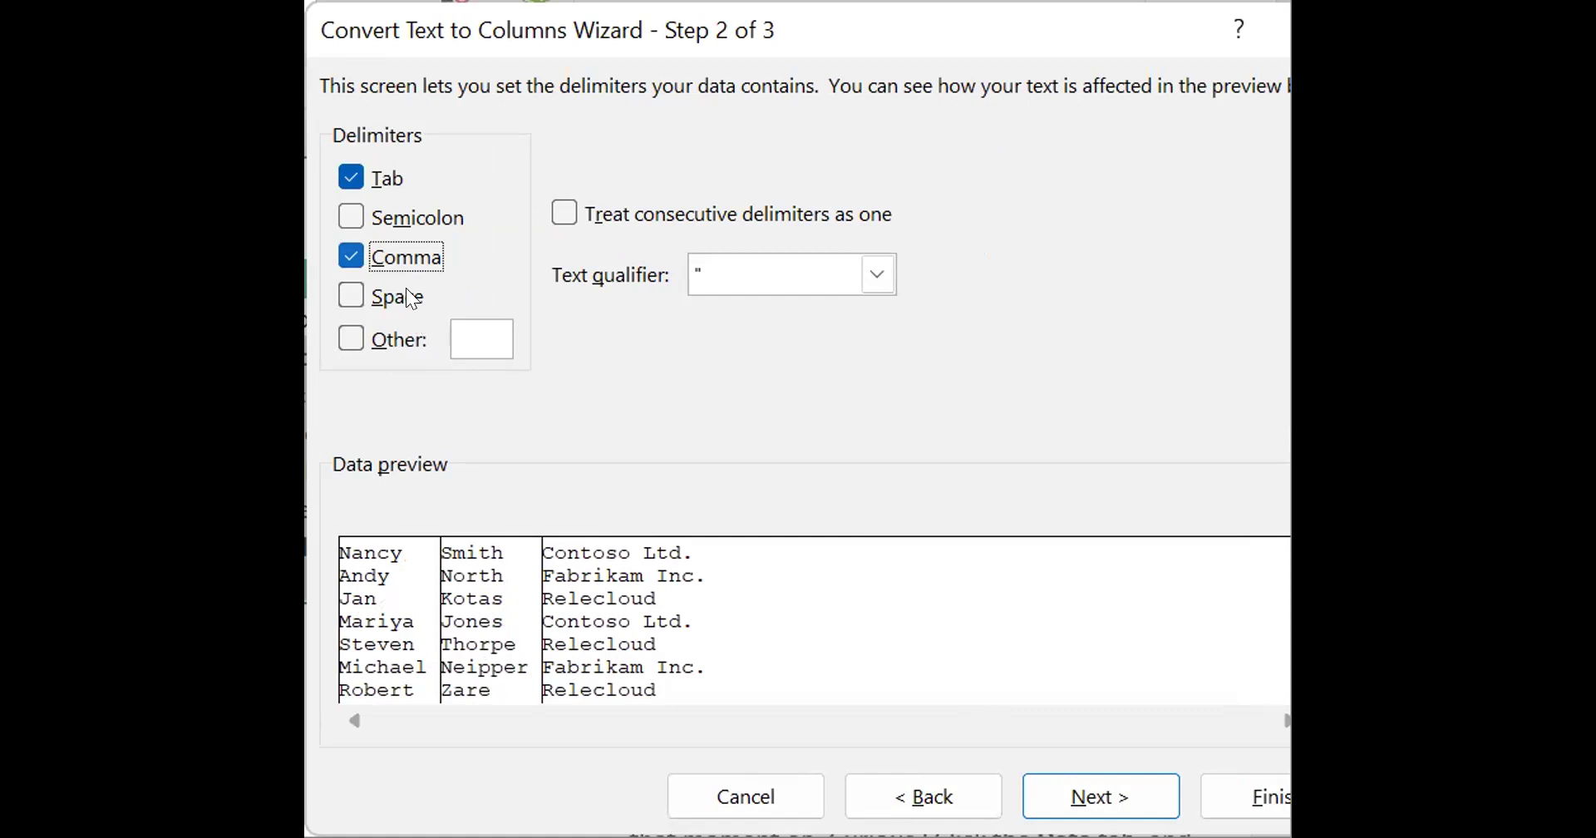
click(350, 251)
Try , and / in the Other delimiter box, then turn it off and re-tick Comma
click(350, 338)
click(480, 326)
text(,)
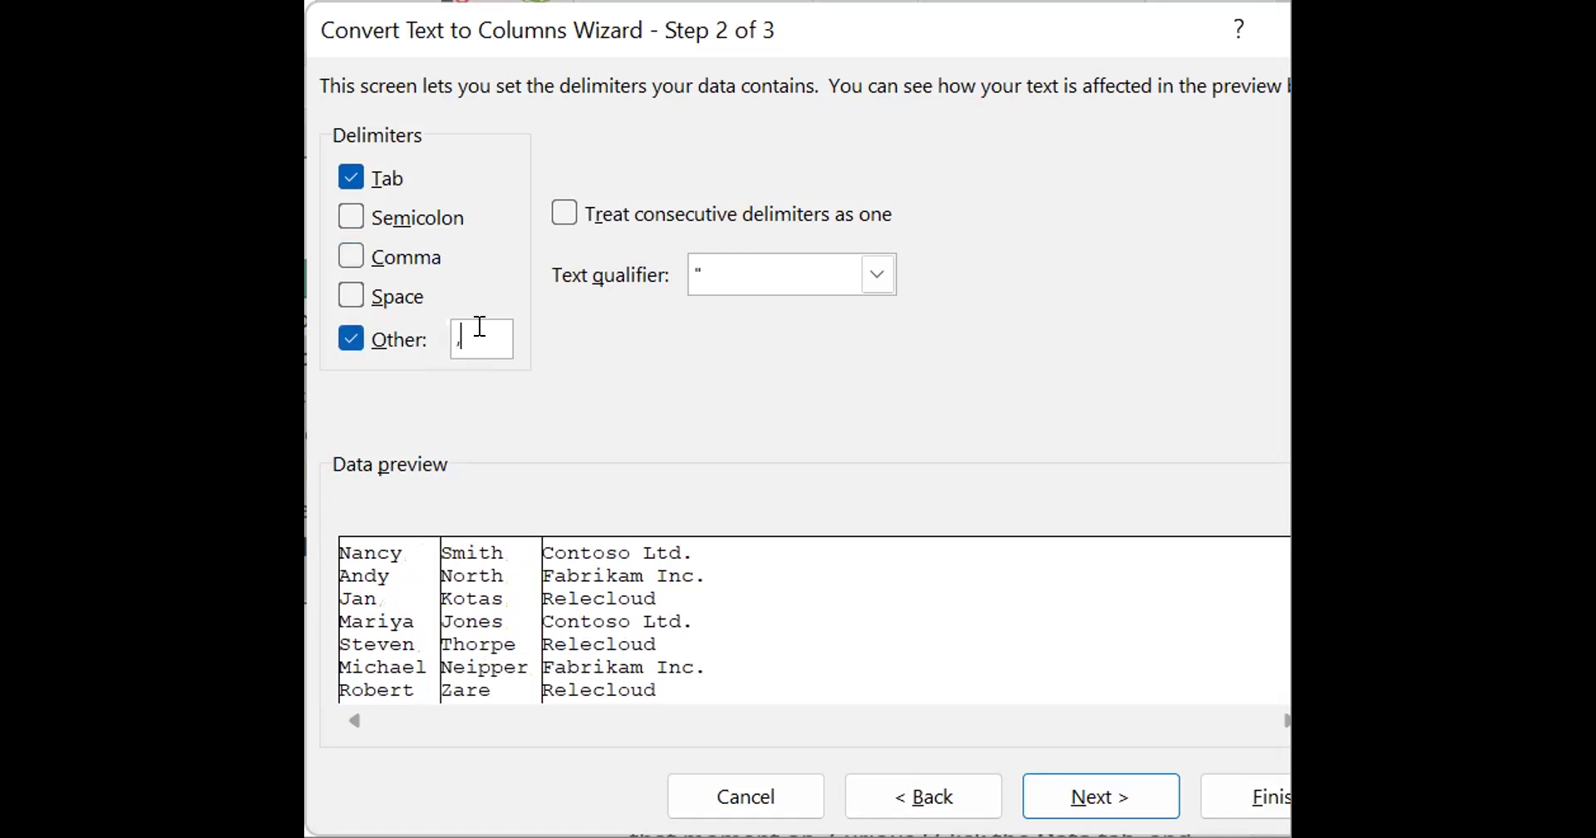
key(BackSpace)
text(/)
key(BackSpace)
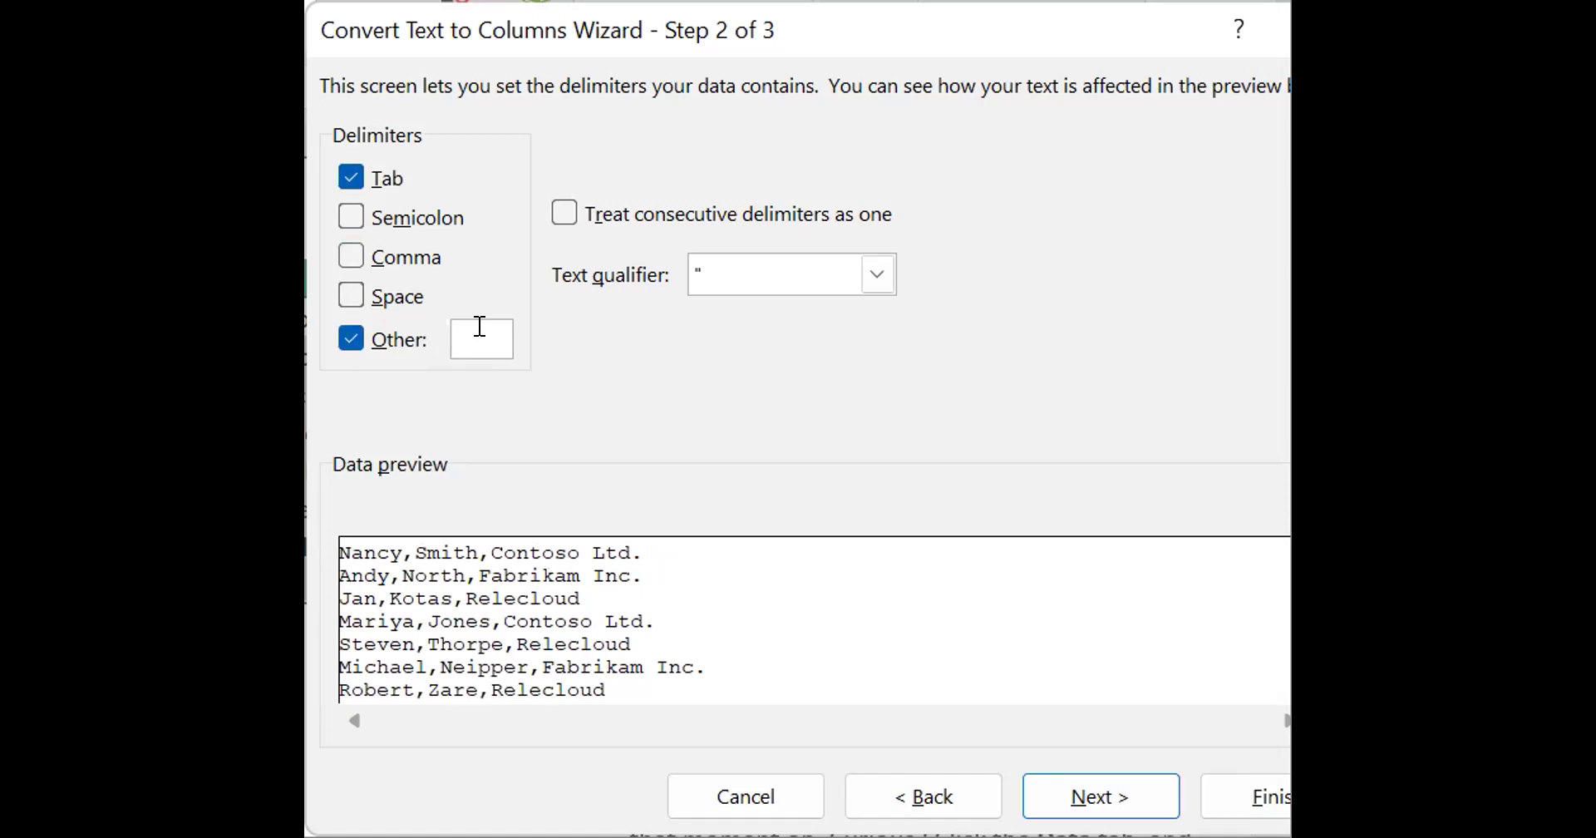
click(350, 339)
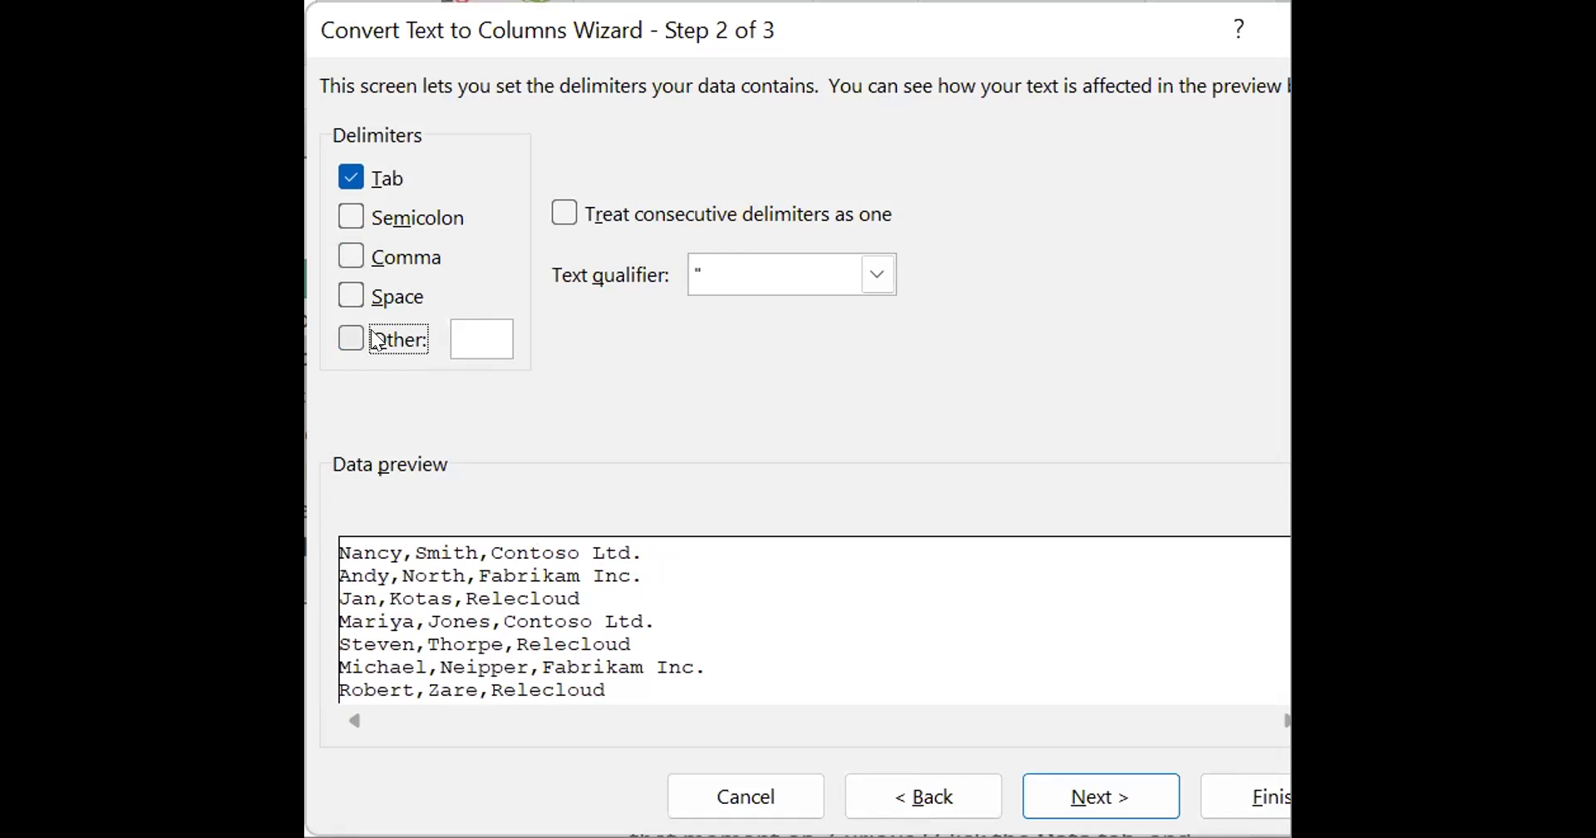
click(354, 257)
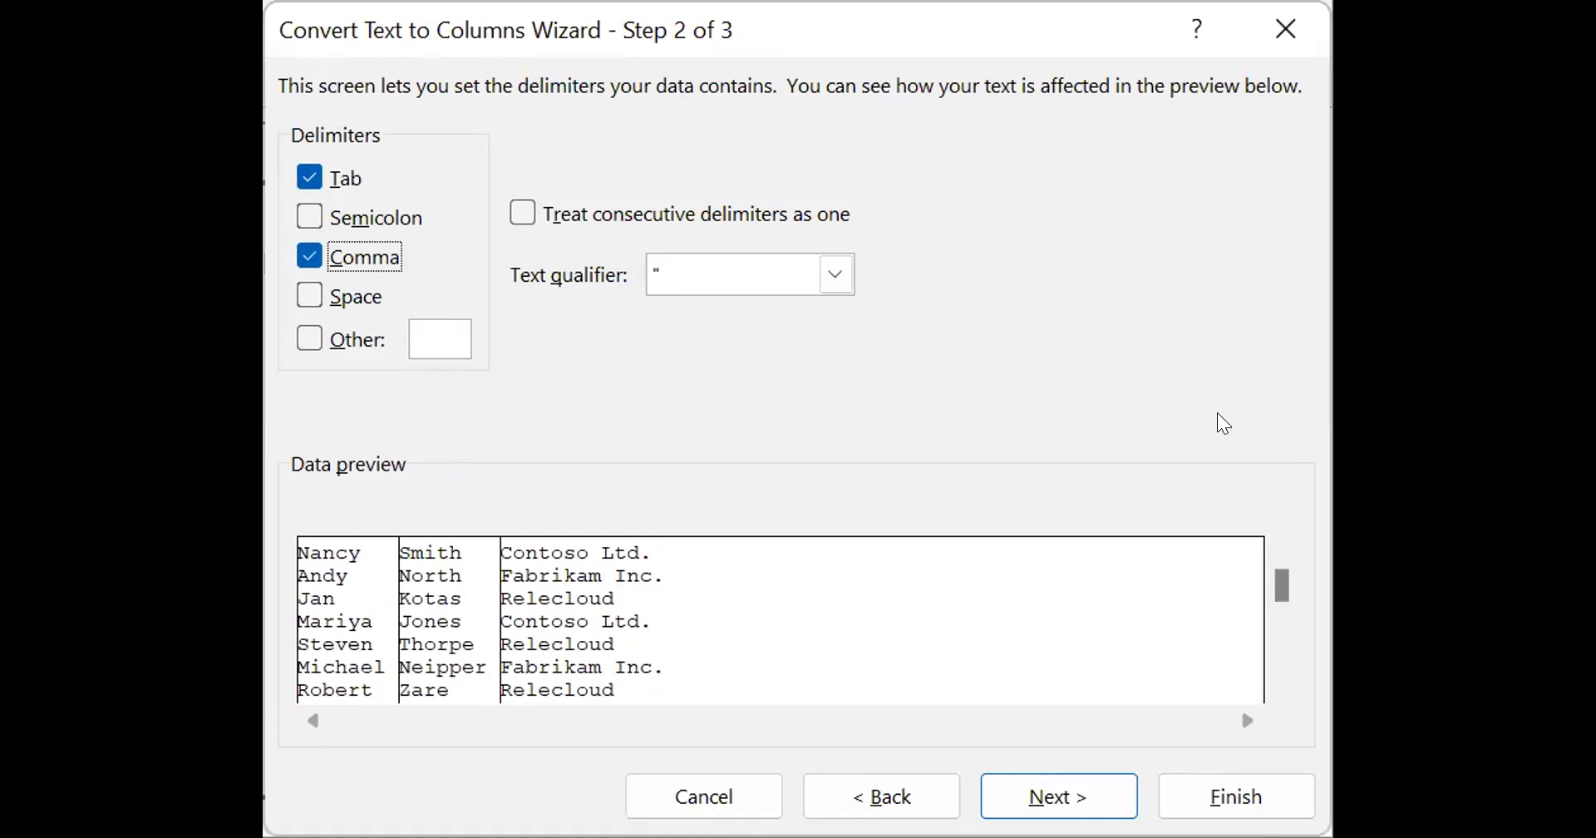
Advance to the column data format step and set the split destination to =$D$32
key(Return)
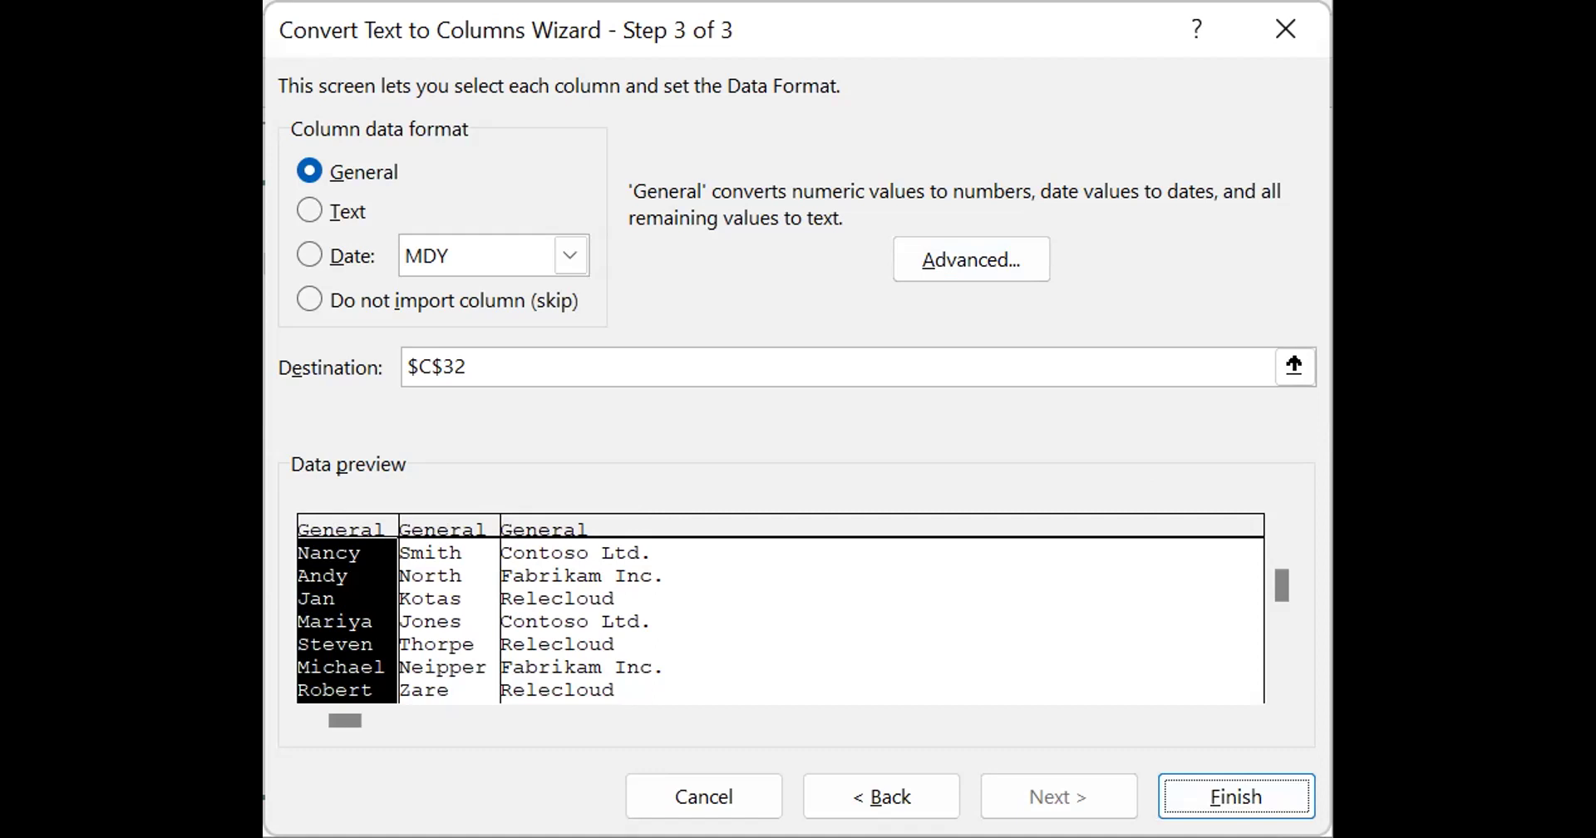
click(1294, 366)
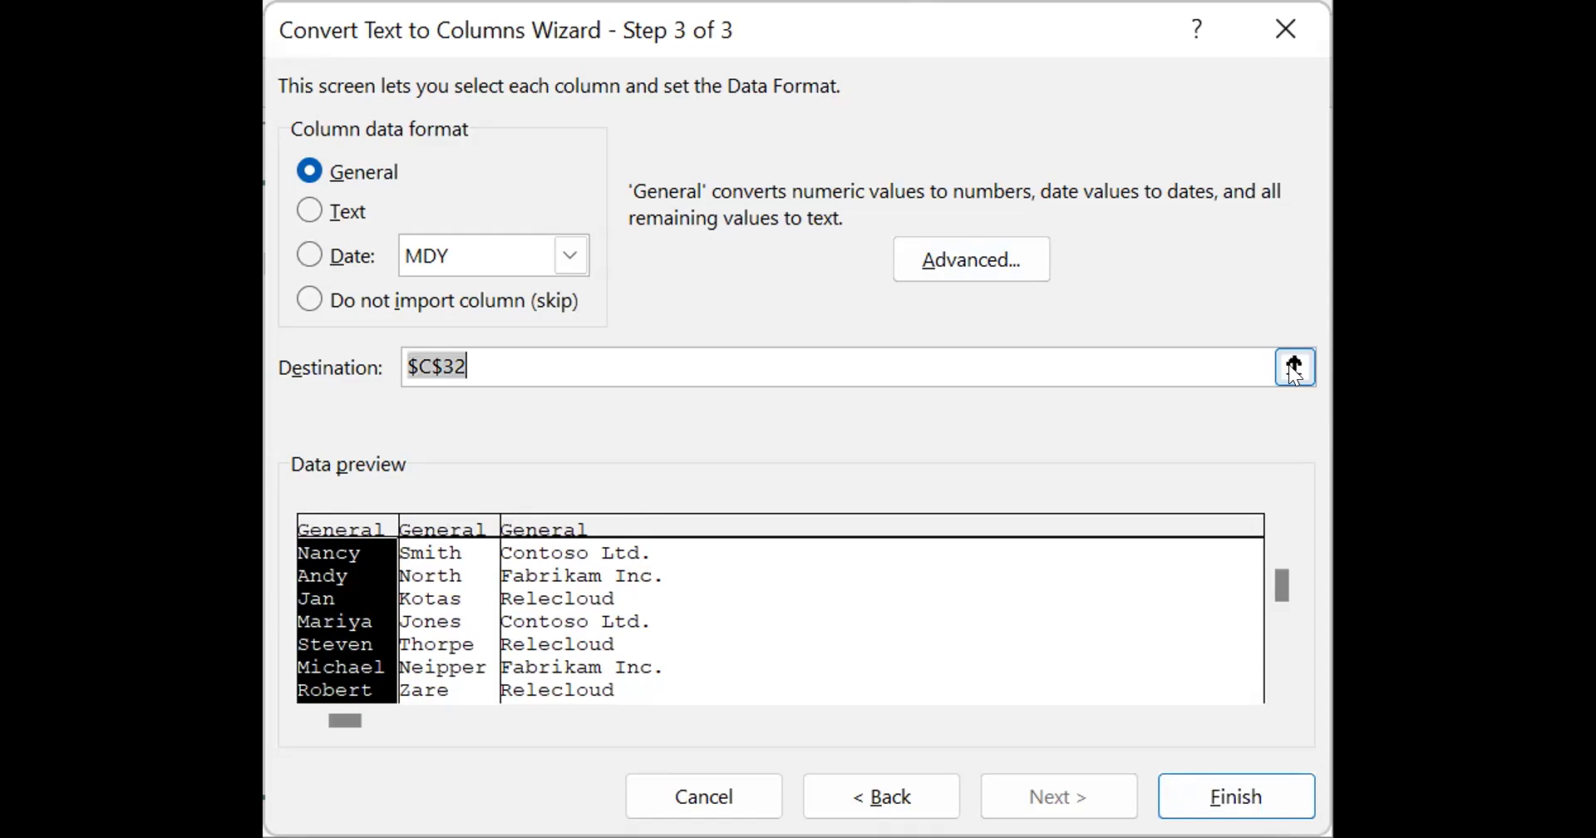
text(=$D$32)
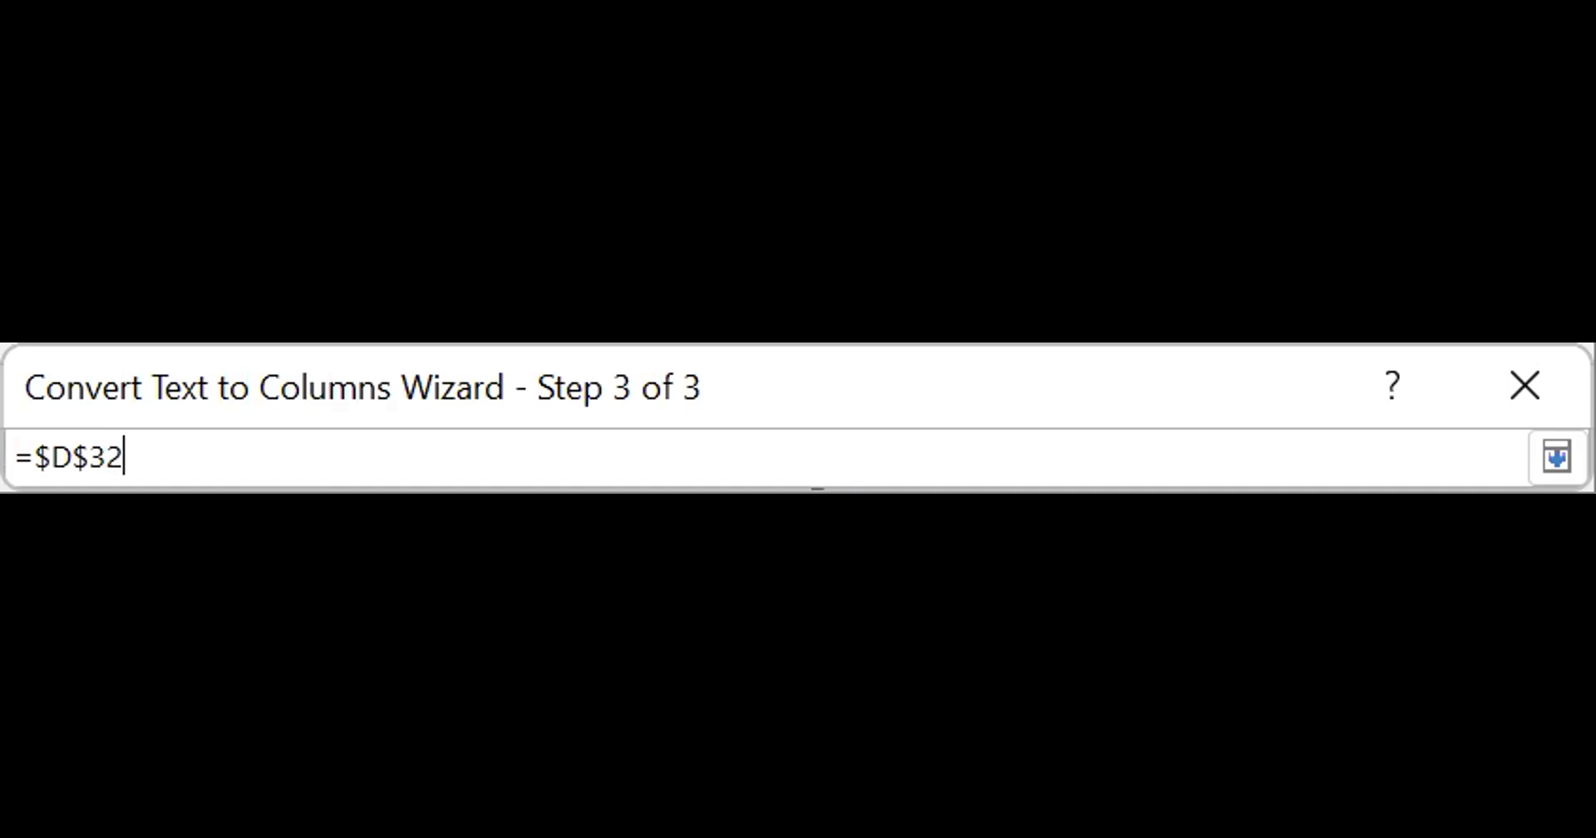
click(1544, 462)
Finish the Text to Columns split and accept replacing the existing cells at D32
click(1242, 778)
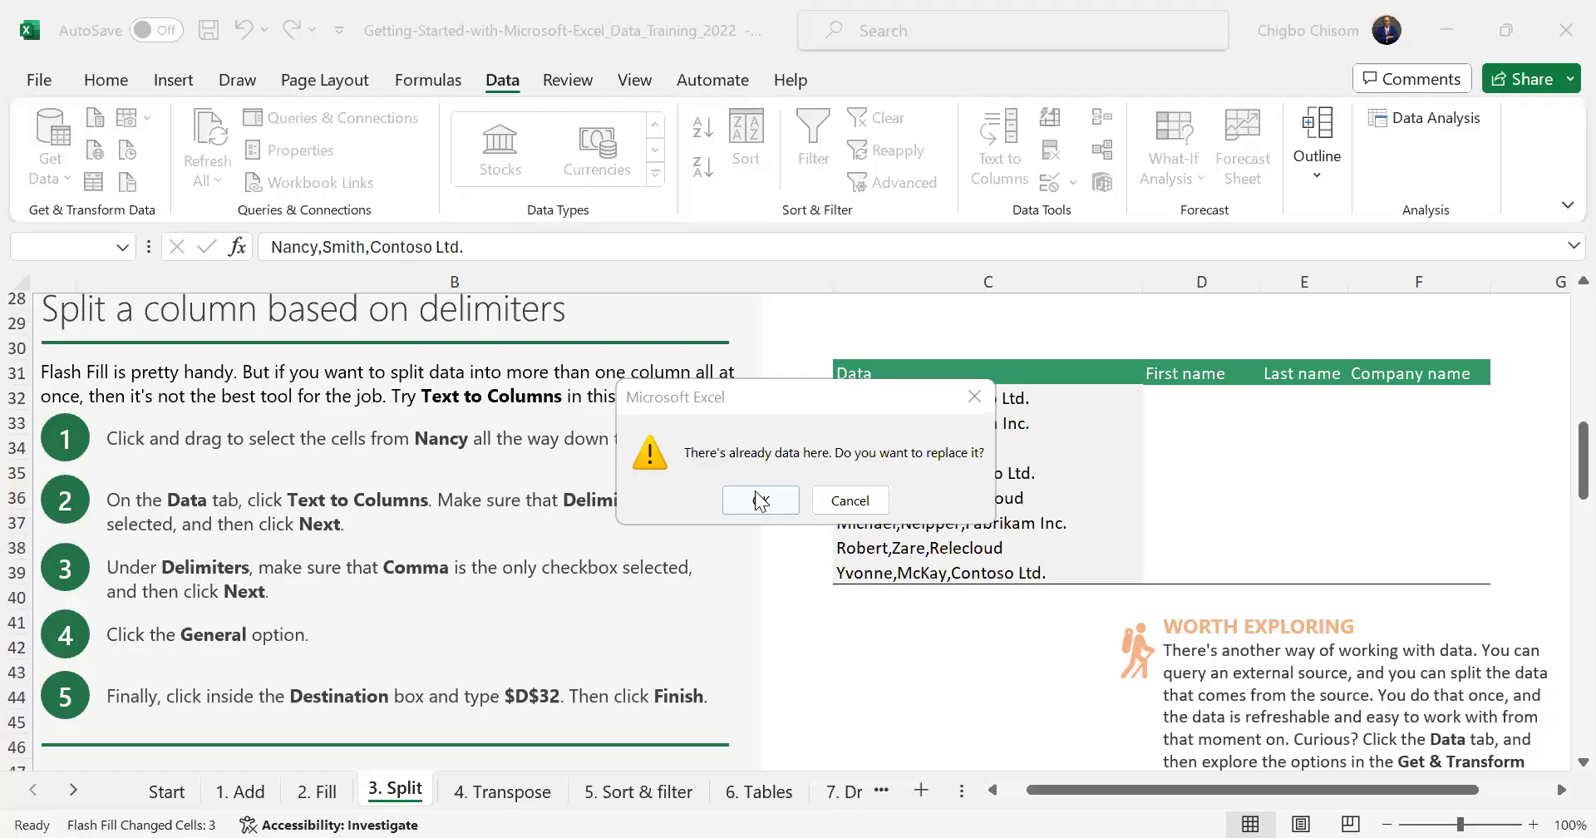
click(760, 499)
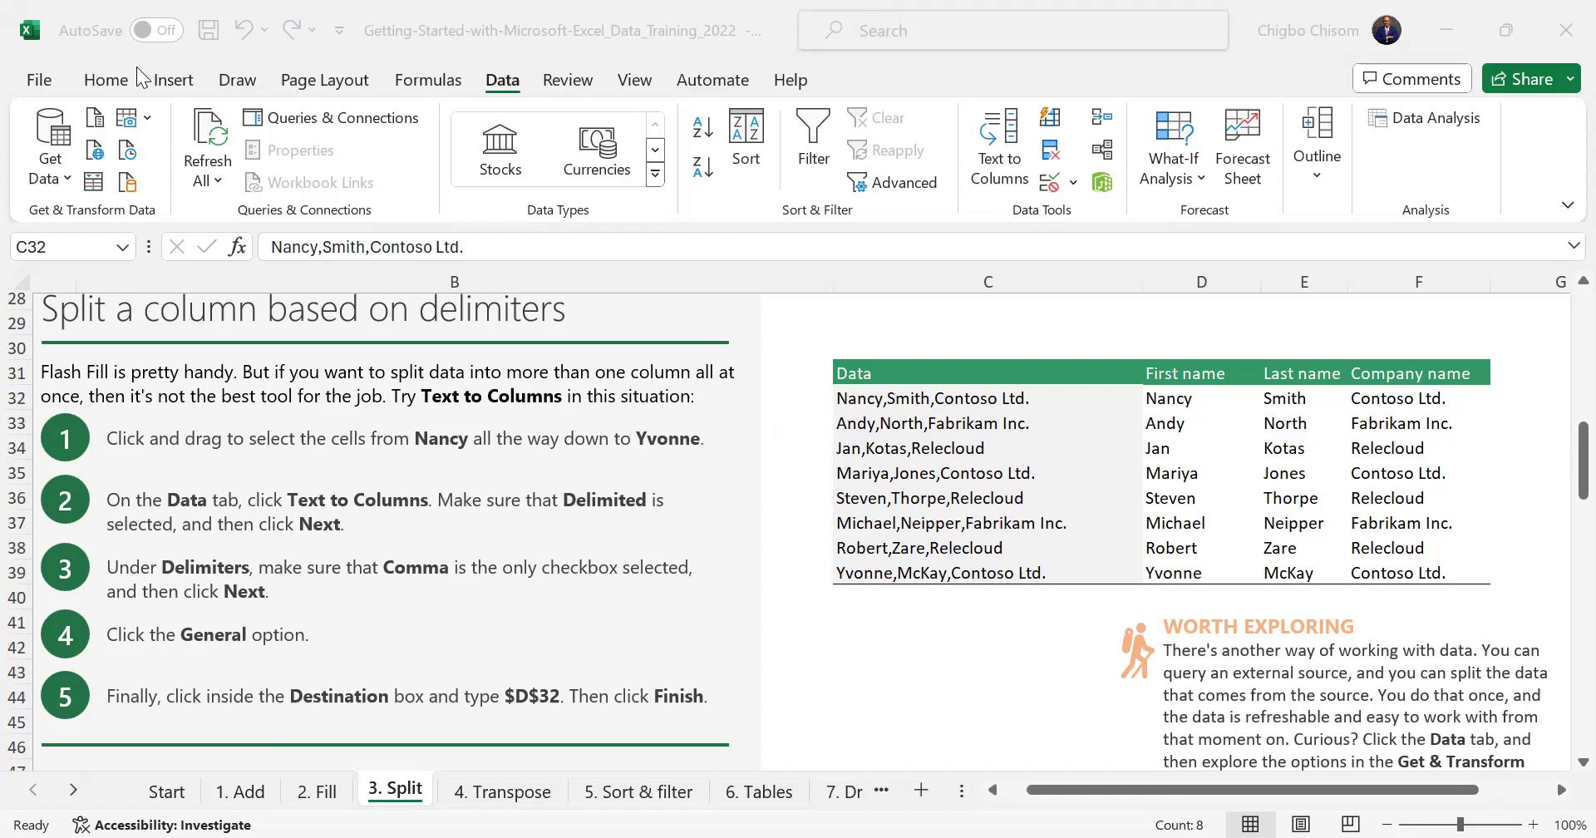
Go to the 4. Transpose sheet and select the Item and Amount table C5:H6
click(498, 794)
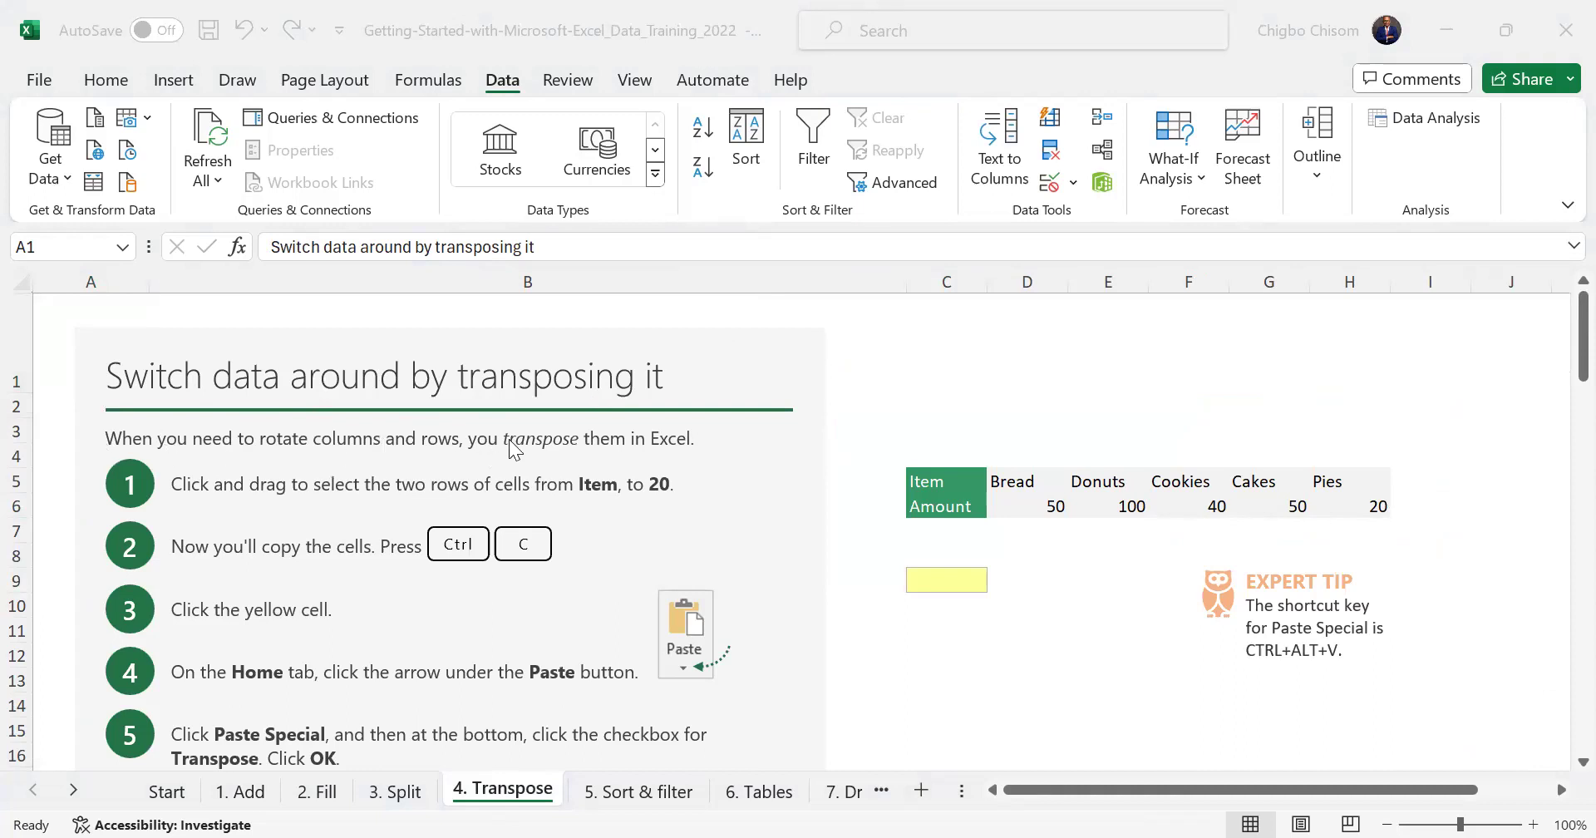
click(941, 506)
drag(939, 482, 1363, 512)
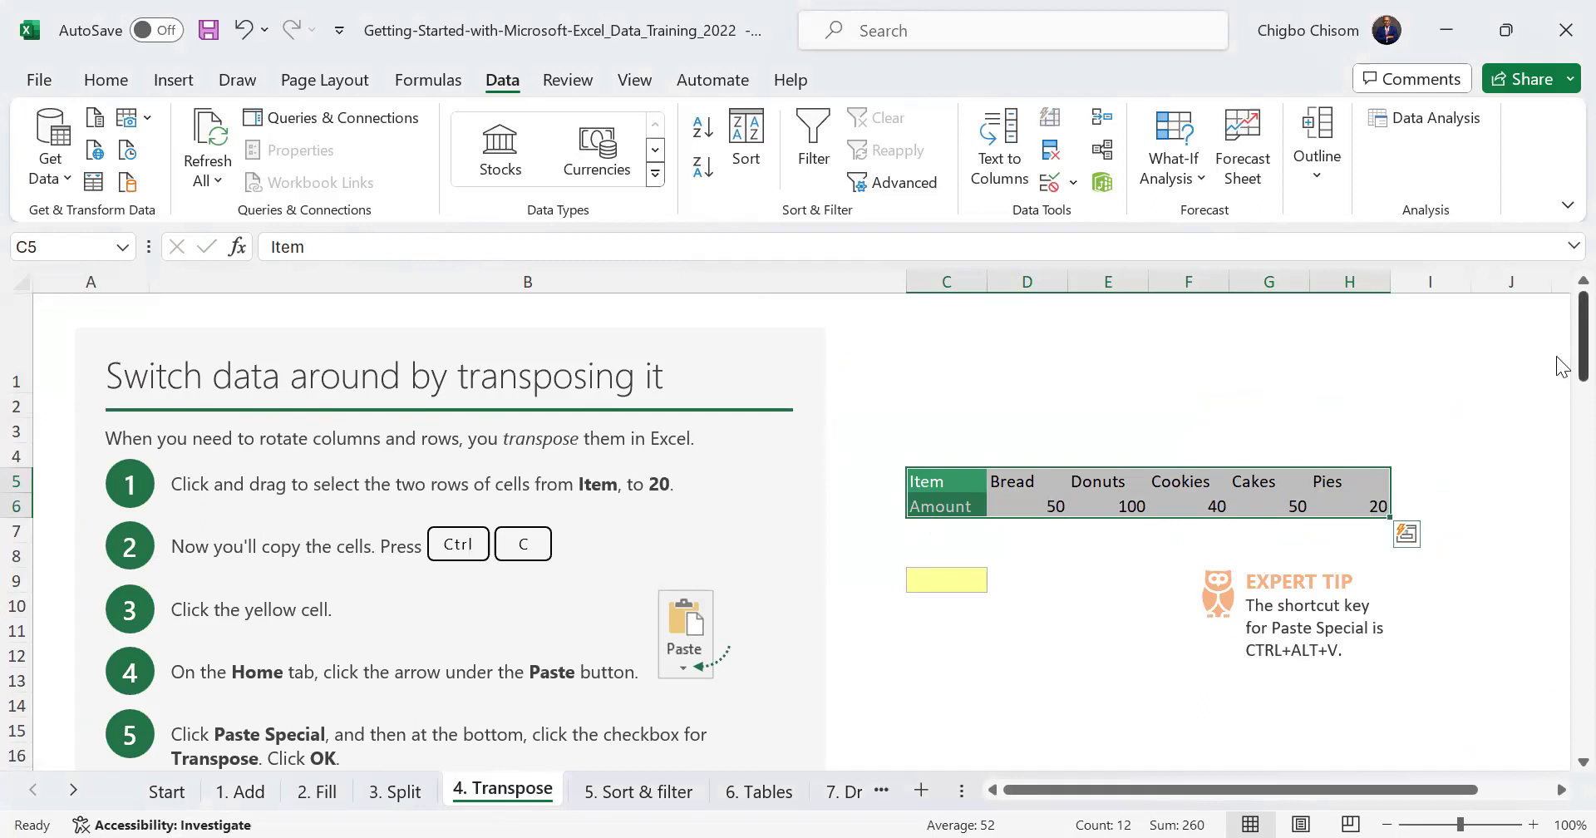
scroll(1561, 366, down, 6)
scroll(1558, 482, down, 2)
scroll(1559, 490, up, 1)
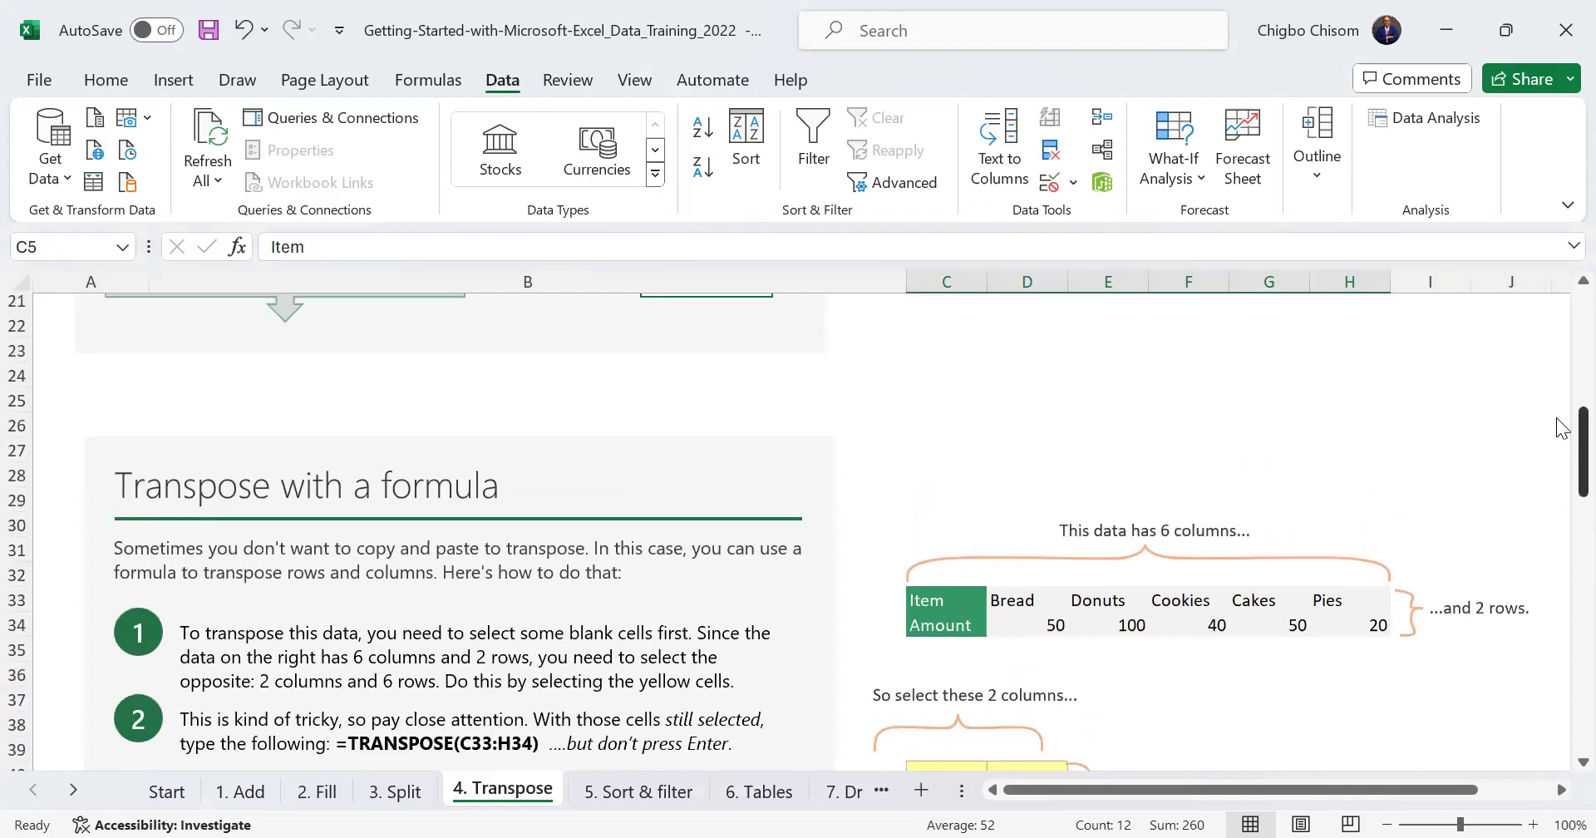
scroll(1559, 415, up, 7)
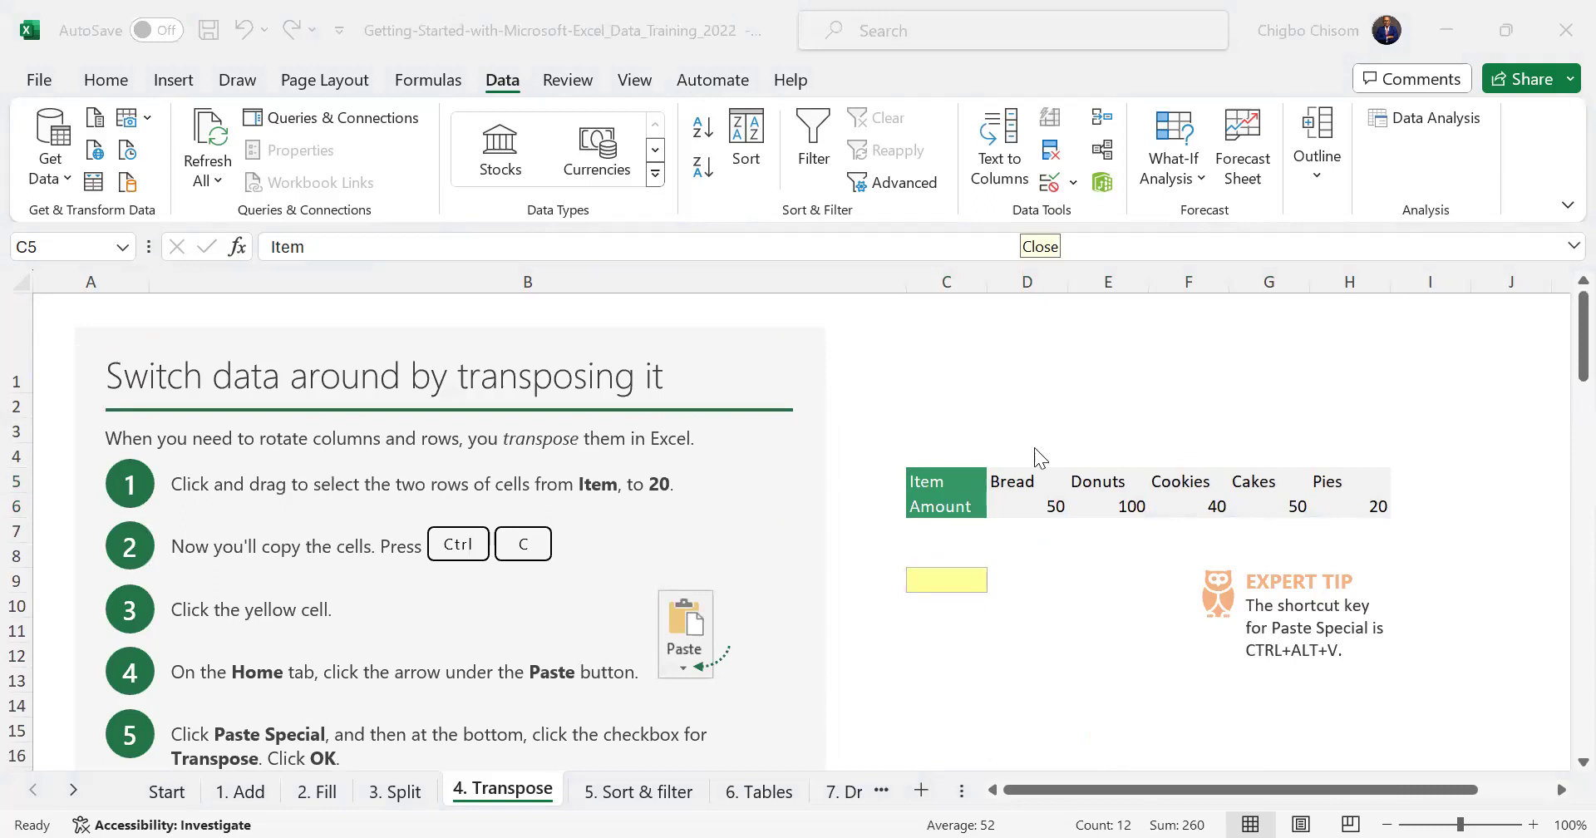
Copy C5:H6 and open Paste Special for the yellow cell C9
drag(949, 487, 1375, 505)
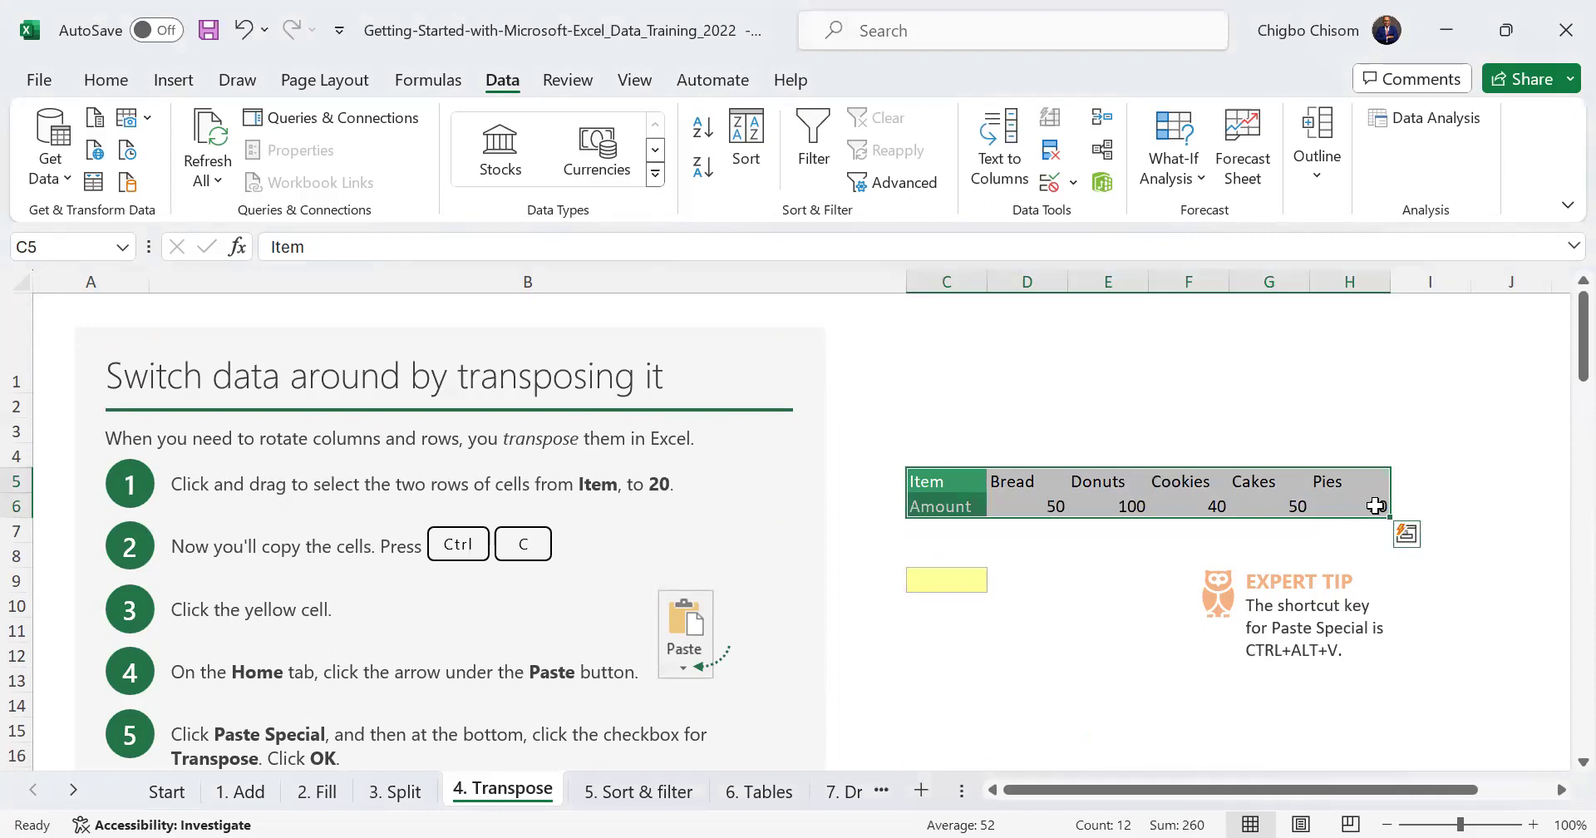
key(ctrl+c)
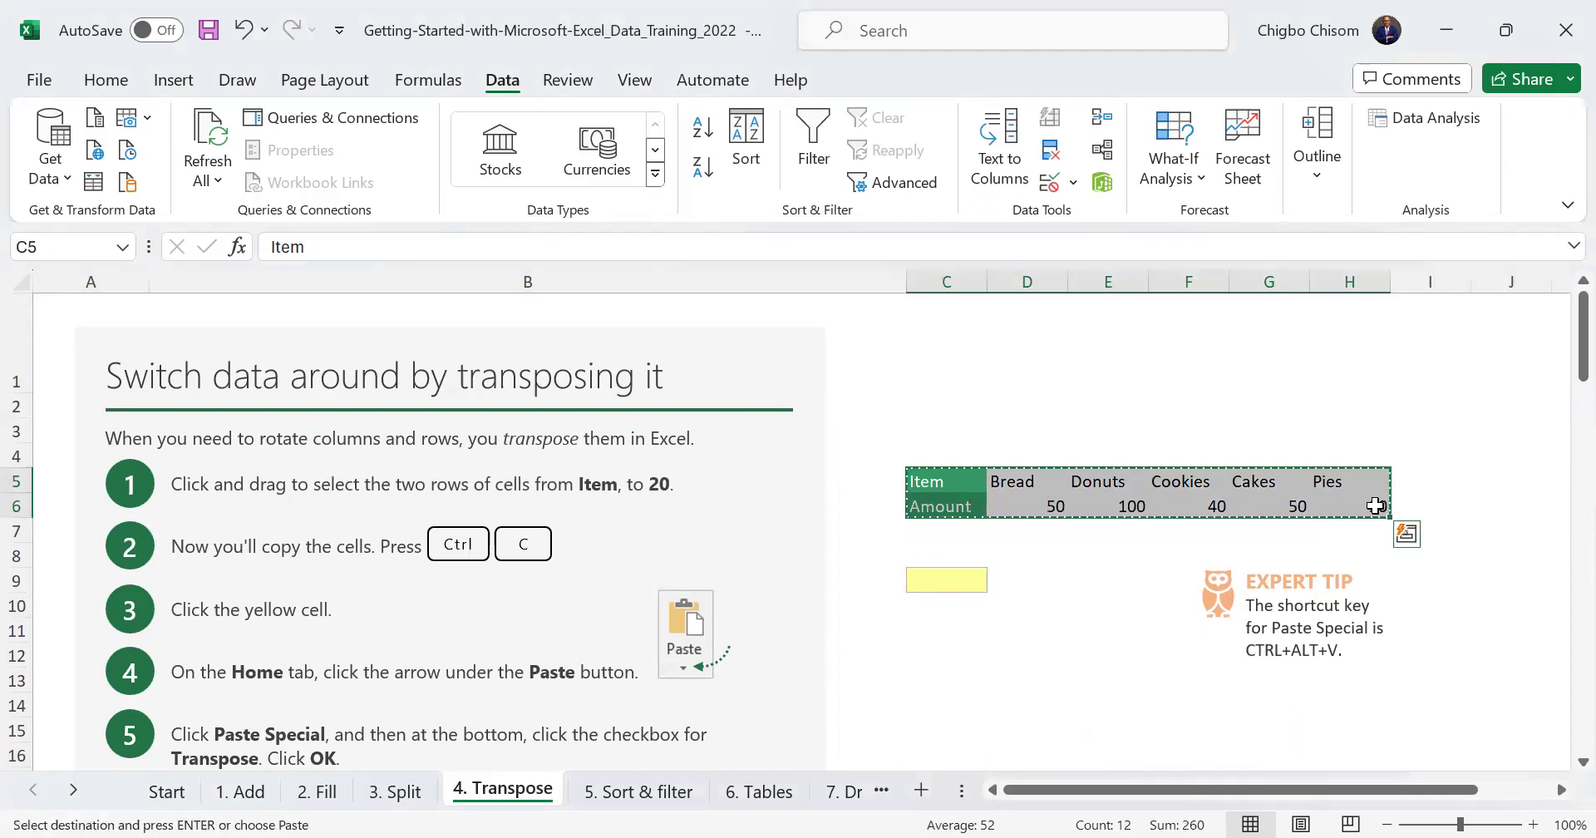
click(956, 580)
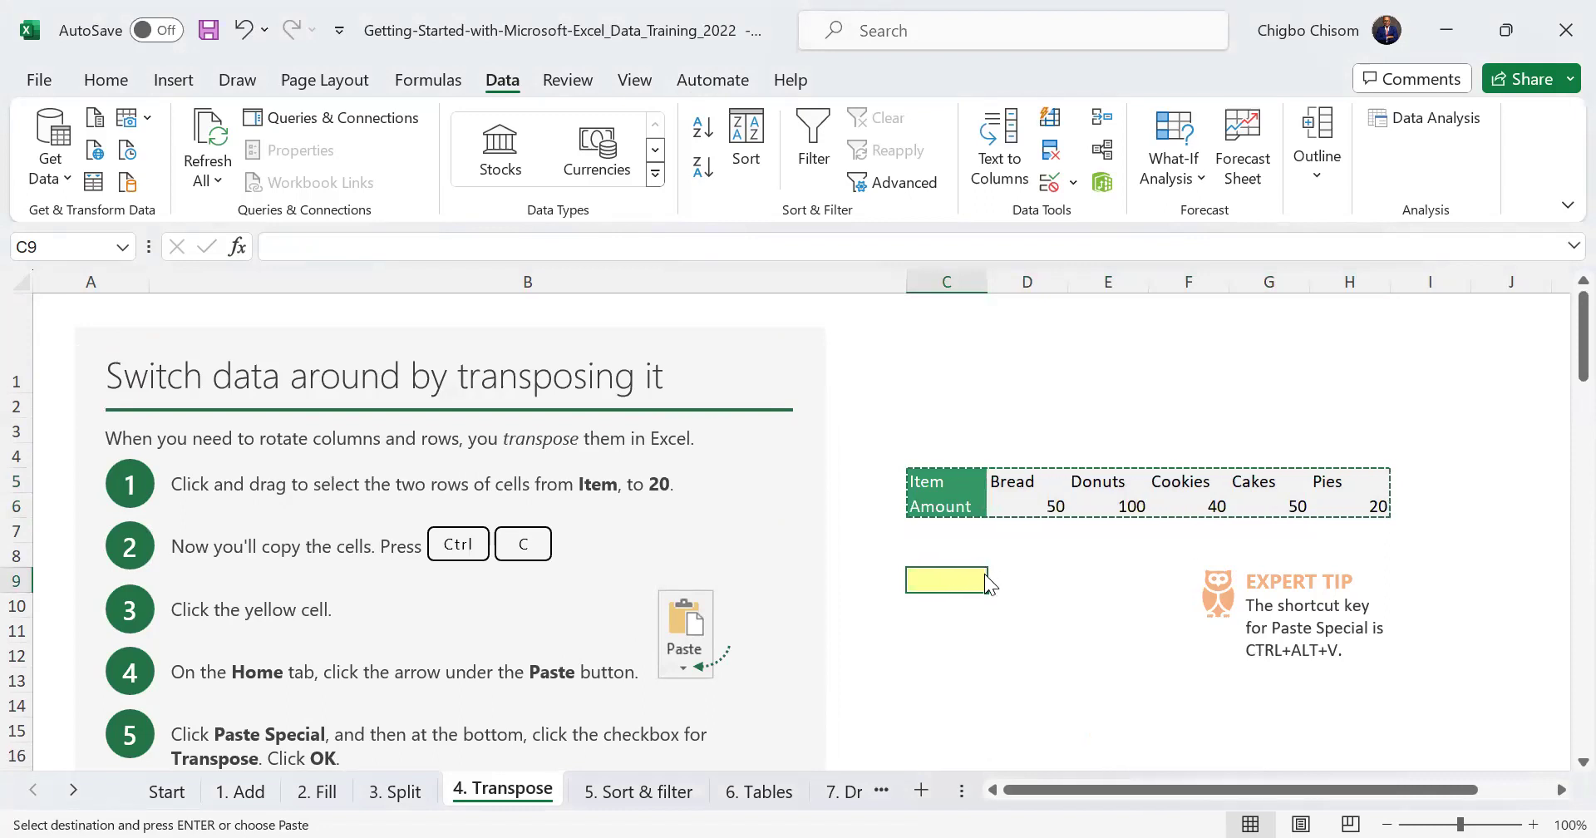
key(ctrl+alt+v)
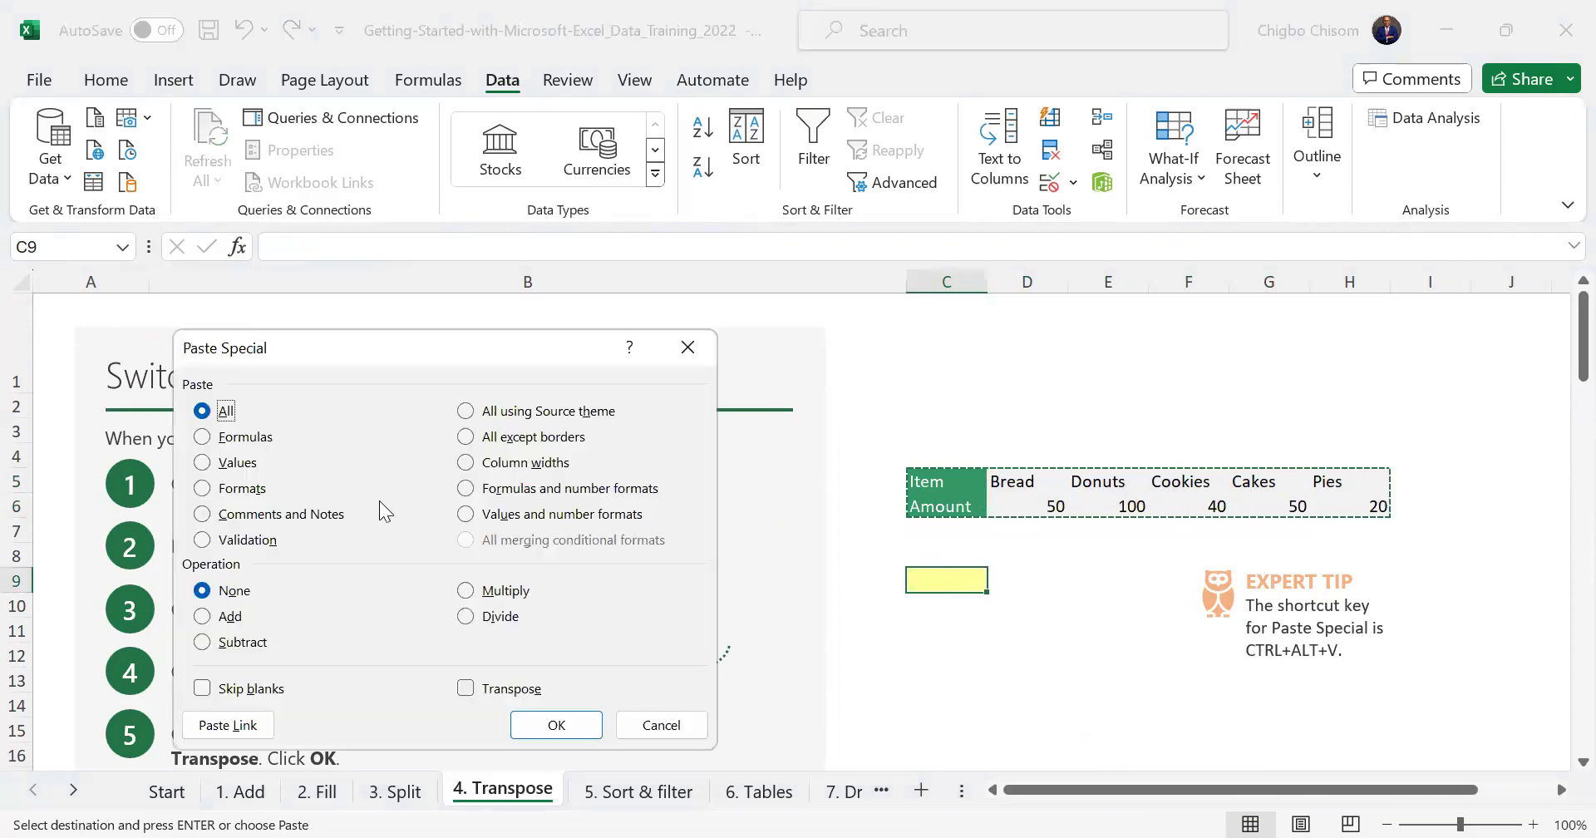
Paste the copied rows into C9 as transposed values, Bread 50 through Pies 20
click(237, 463)
click(490, 696)
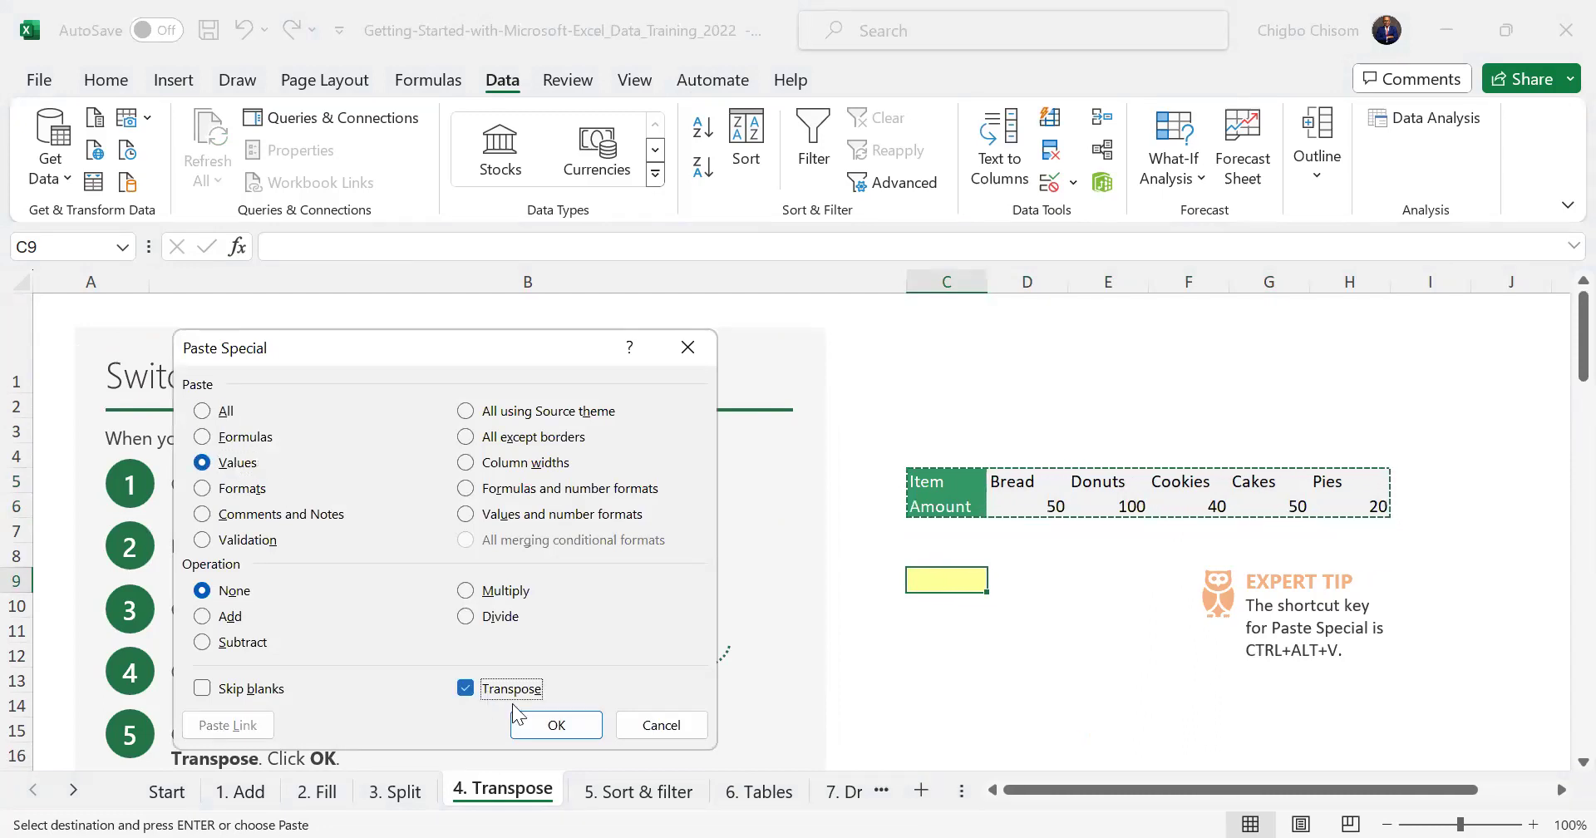
click(544, 723)
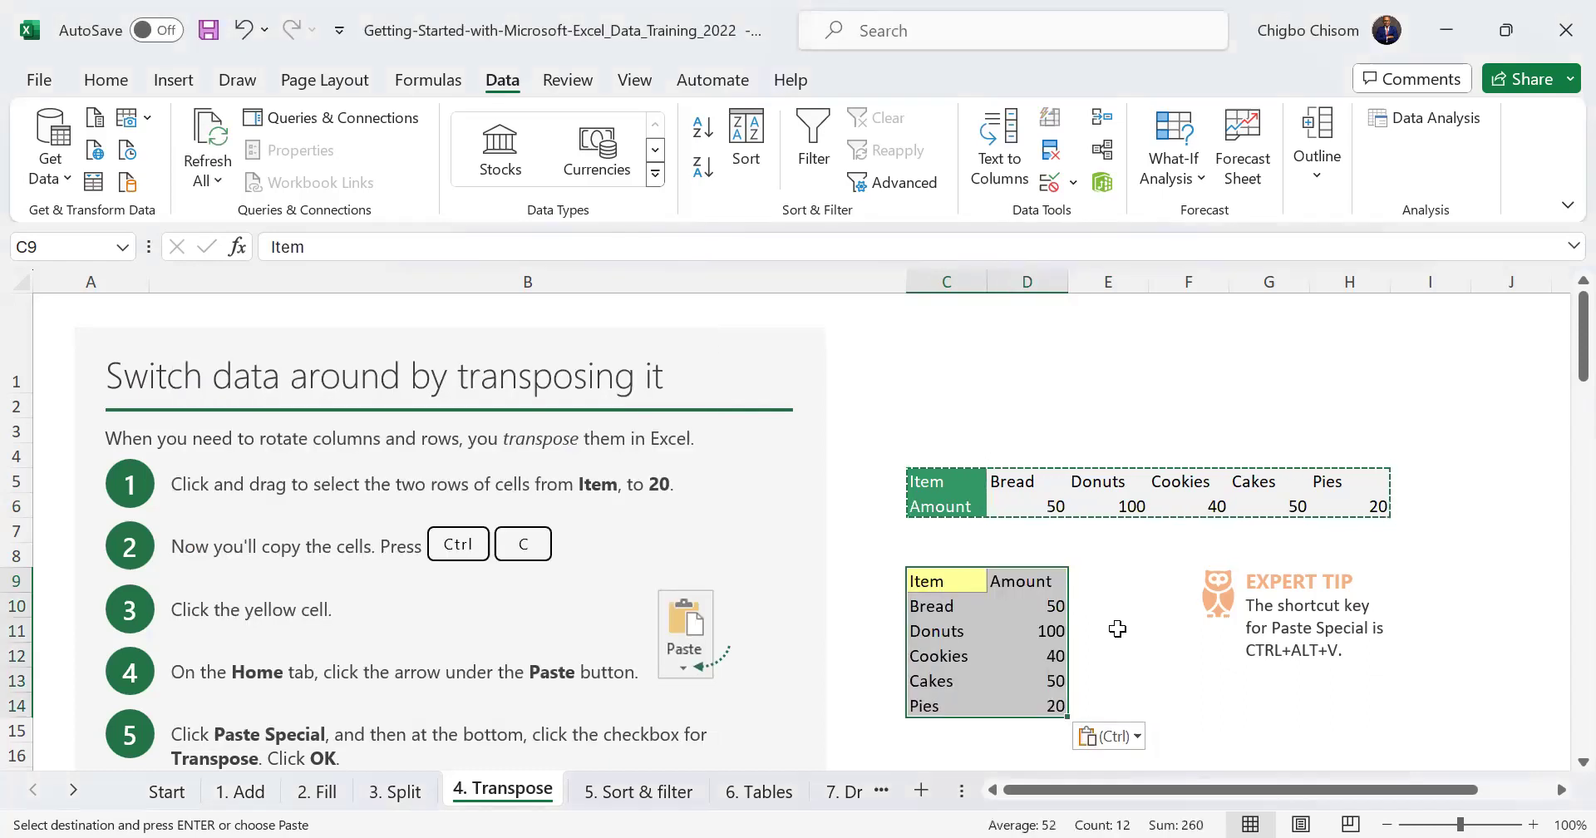
click(1168, 654)
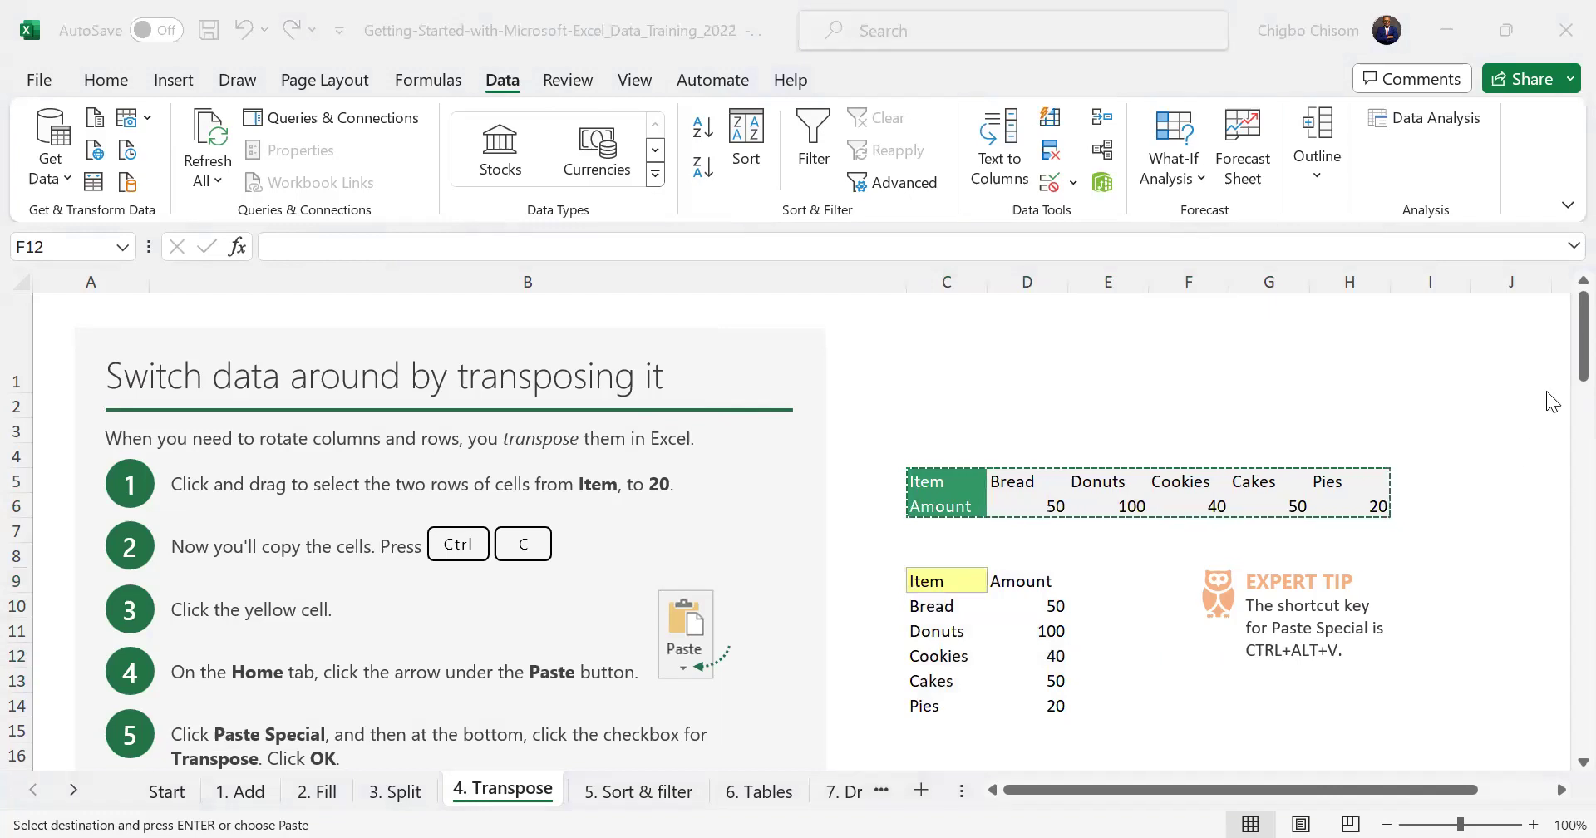
scroll(1556, 385, down, 5)
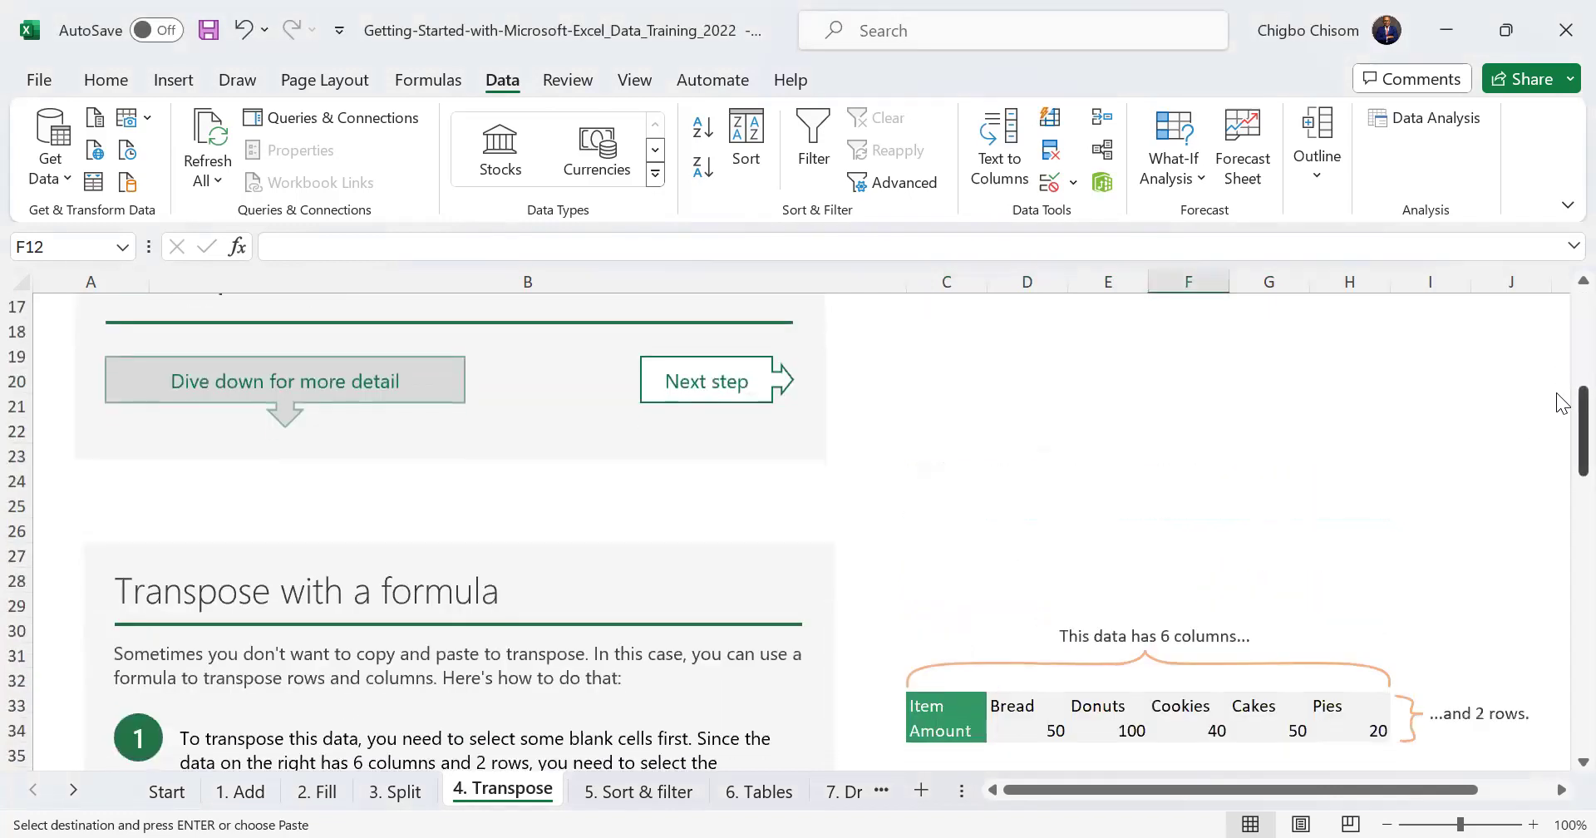
scroll(1558, 416, up, 1)
scroll(1560, 449, down, 4)
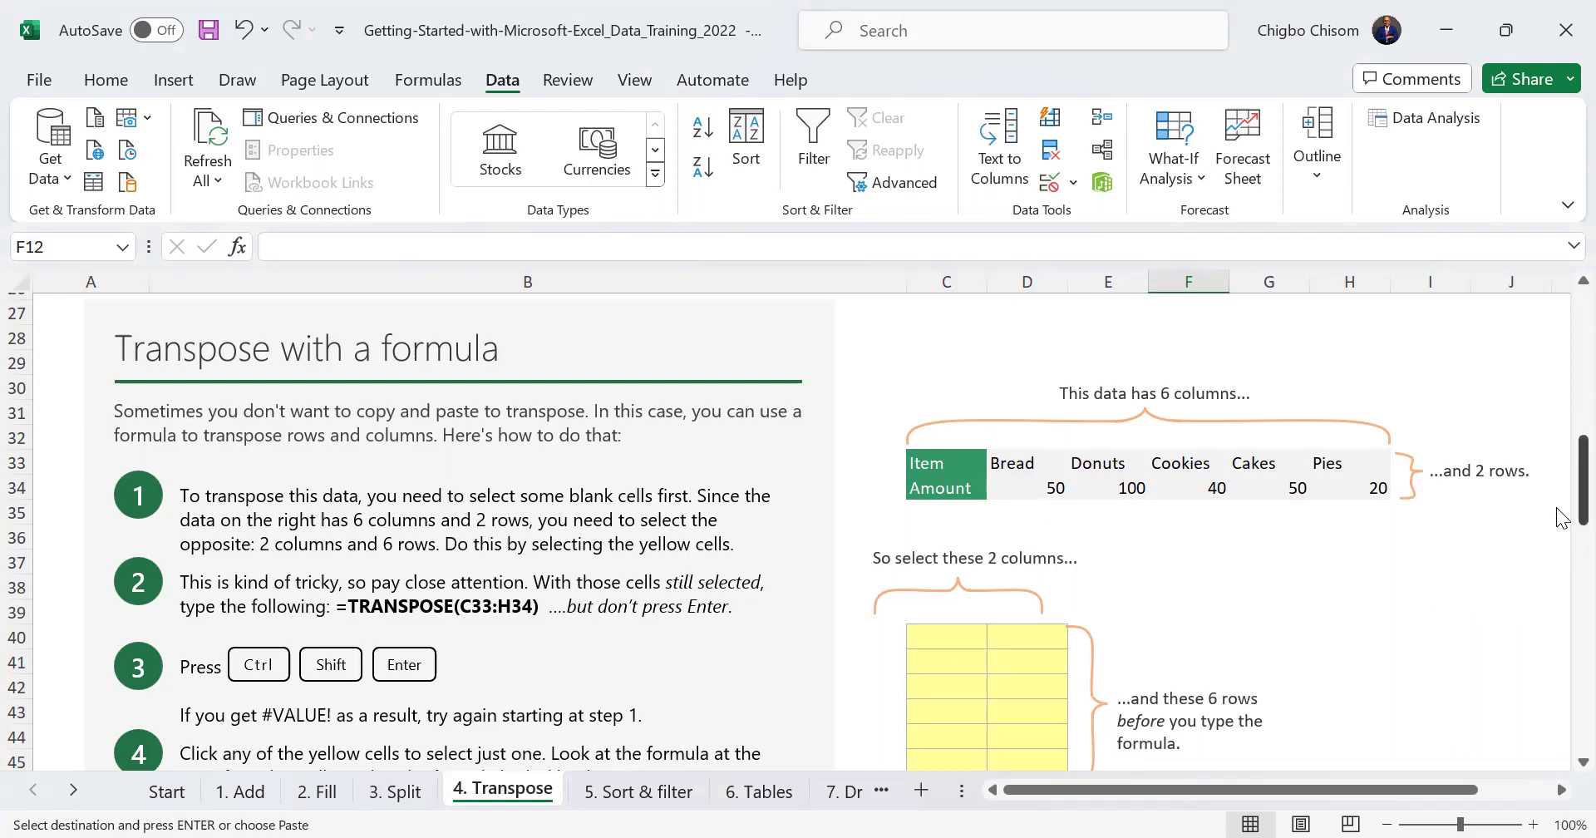
scroll(1558, 517, down, 1)
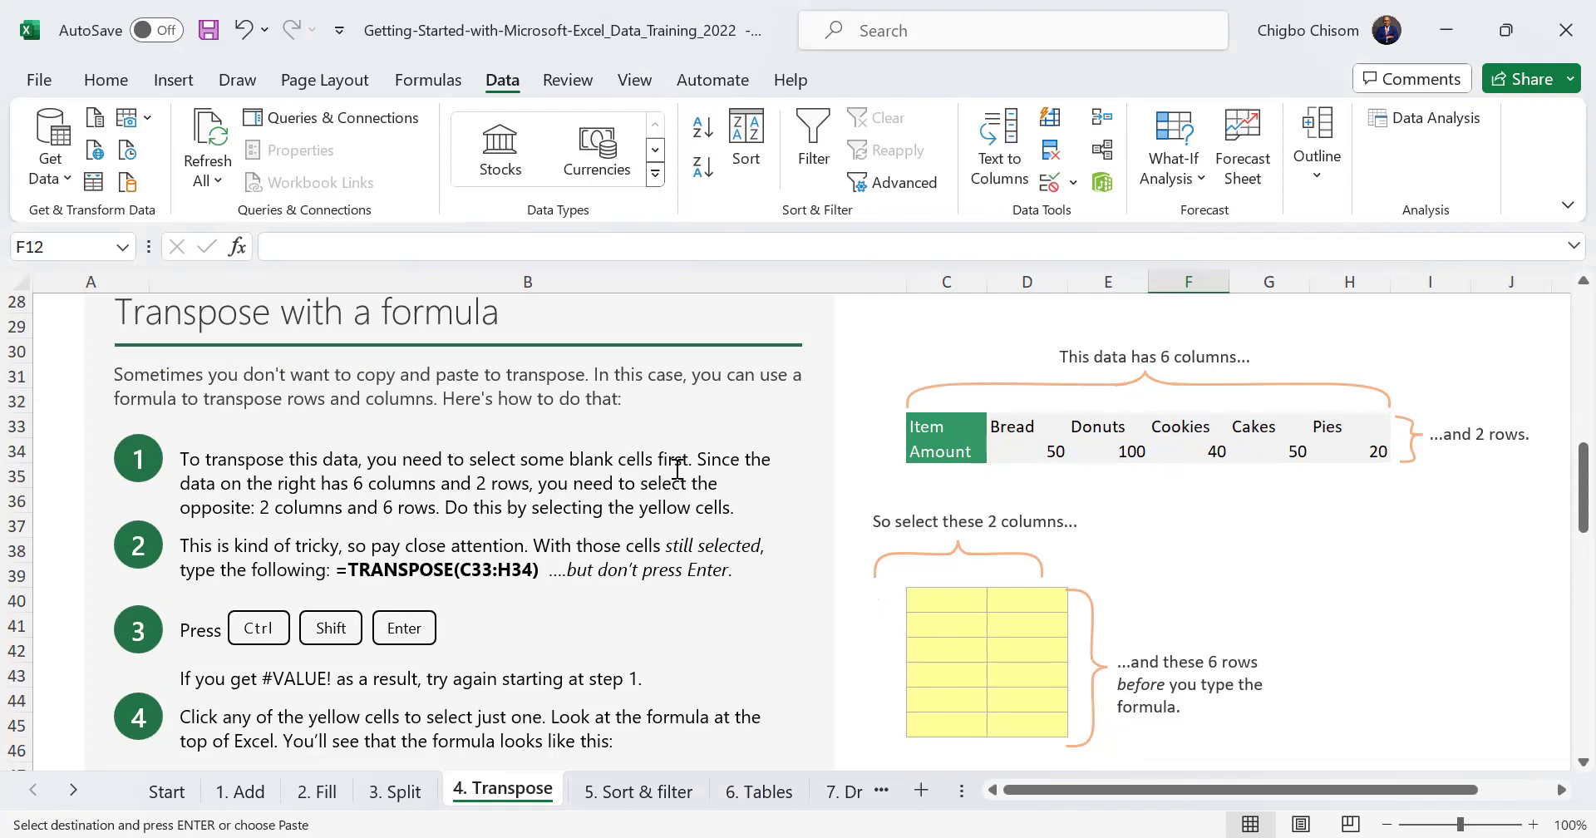
Enter =TRANSPOSE(C33:H34) as an array formula across C40:D45
drag(948, 603, 1024, 724)
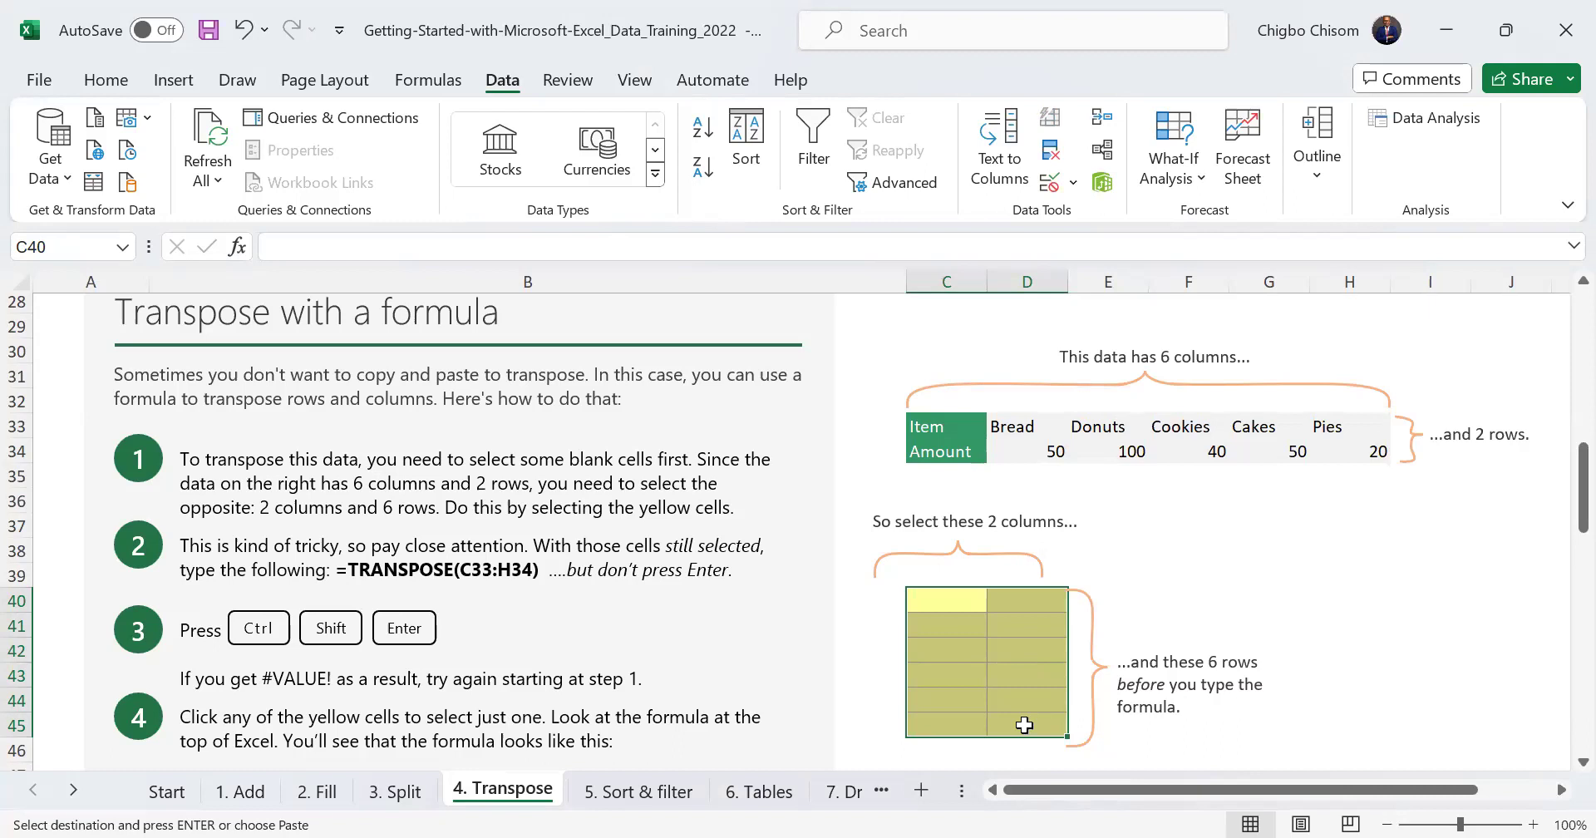
text(=)
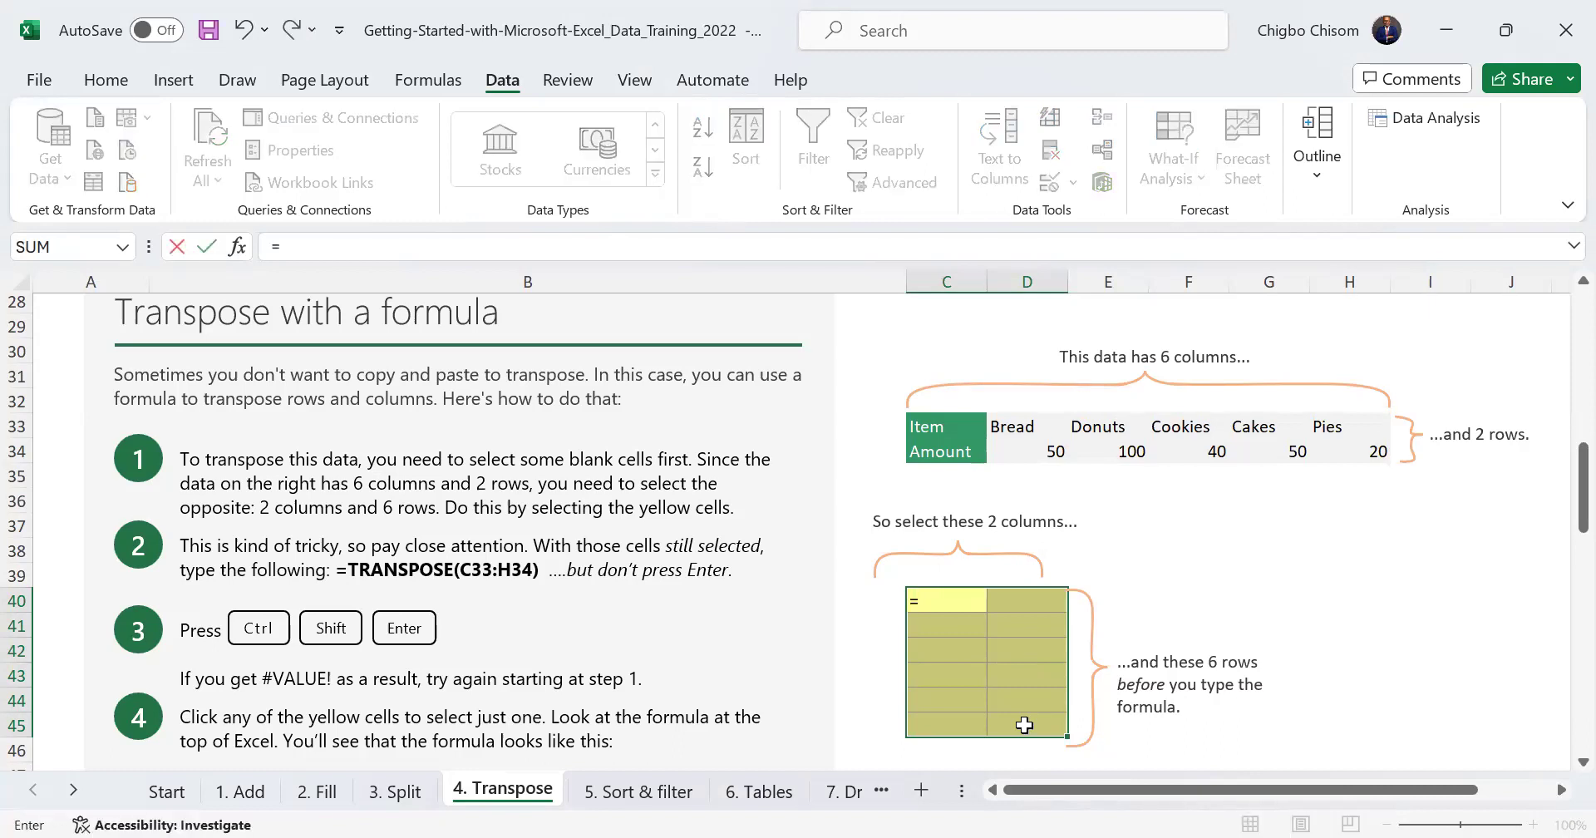
text(tra)
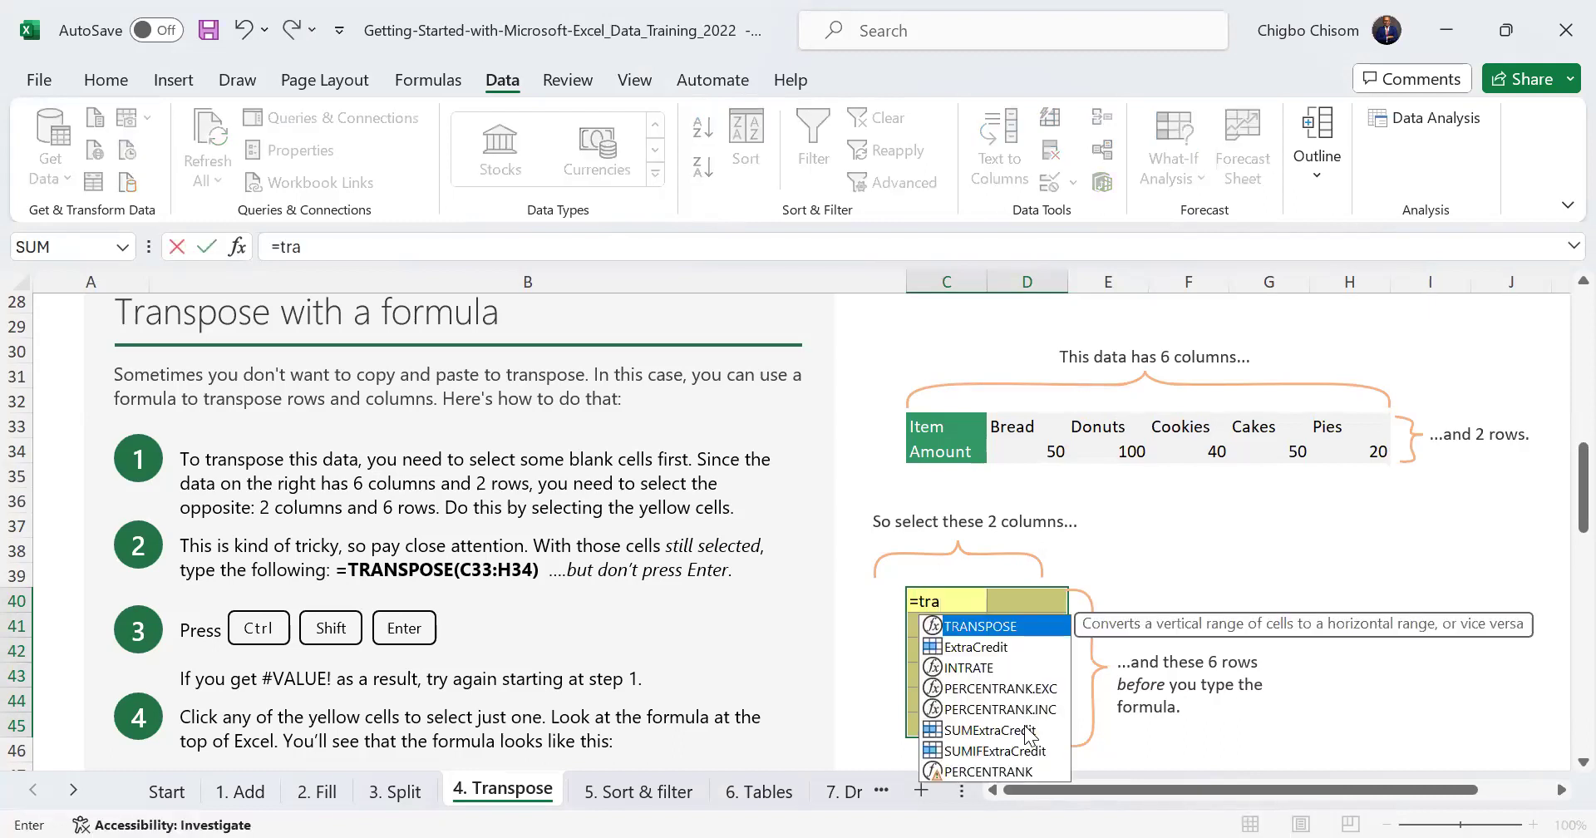
key(Tab)
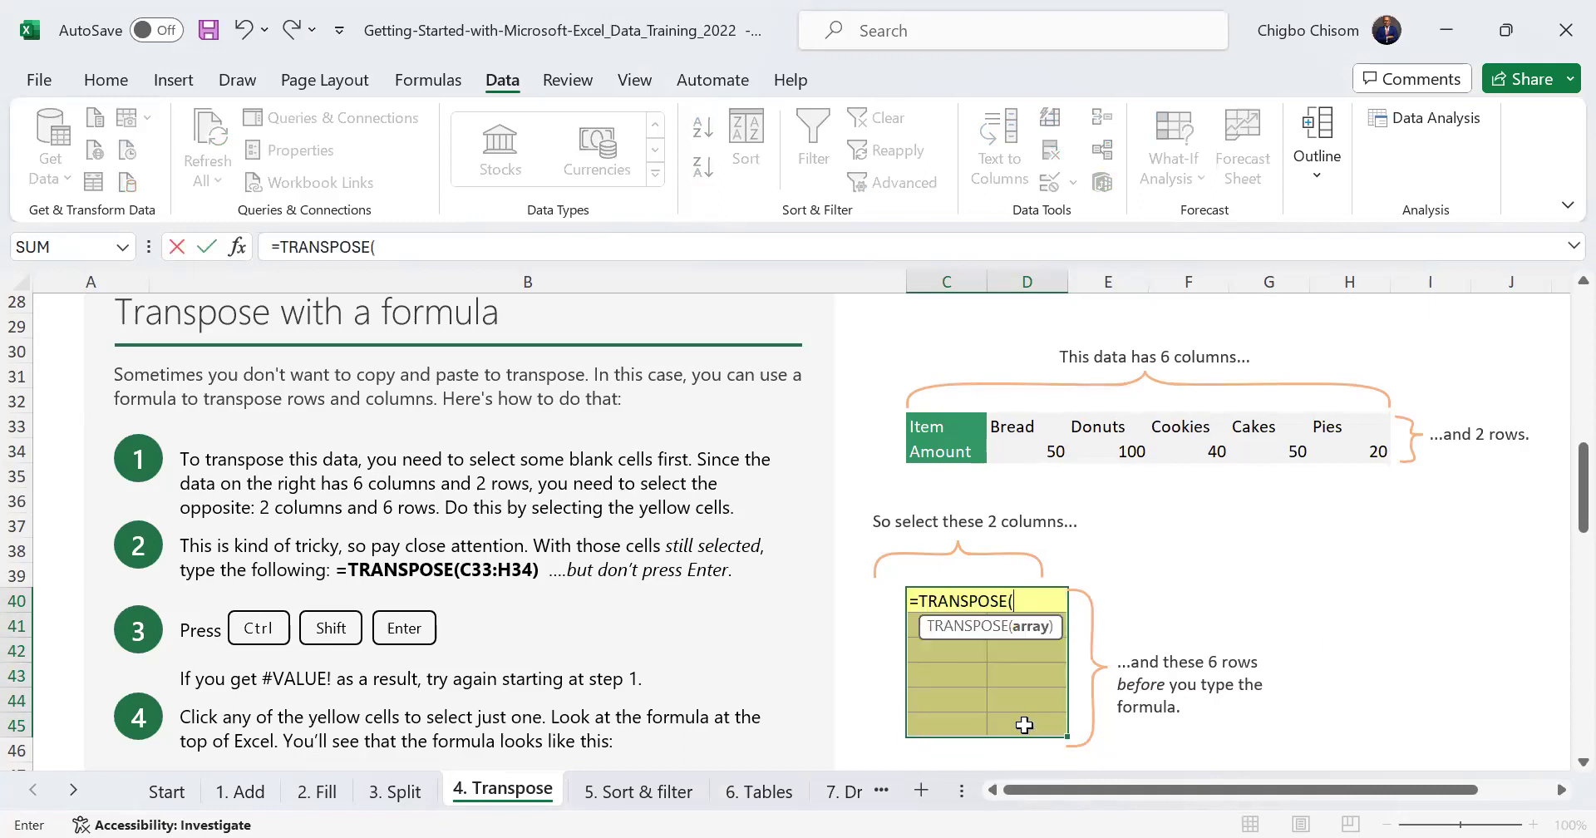
text(c33)
text(:h34)
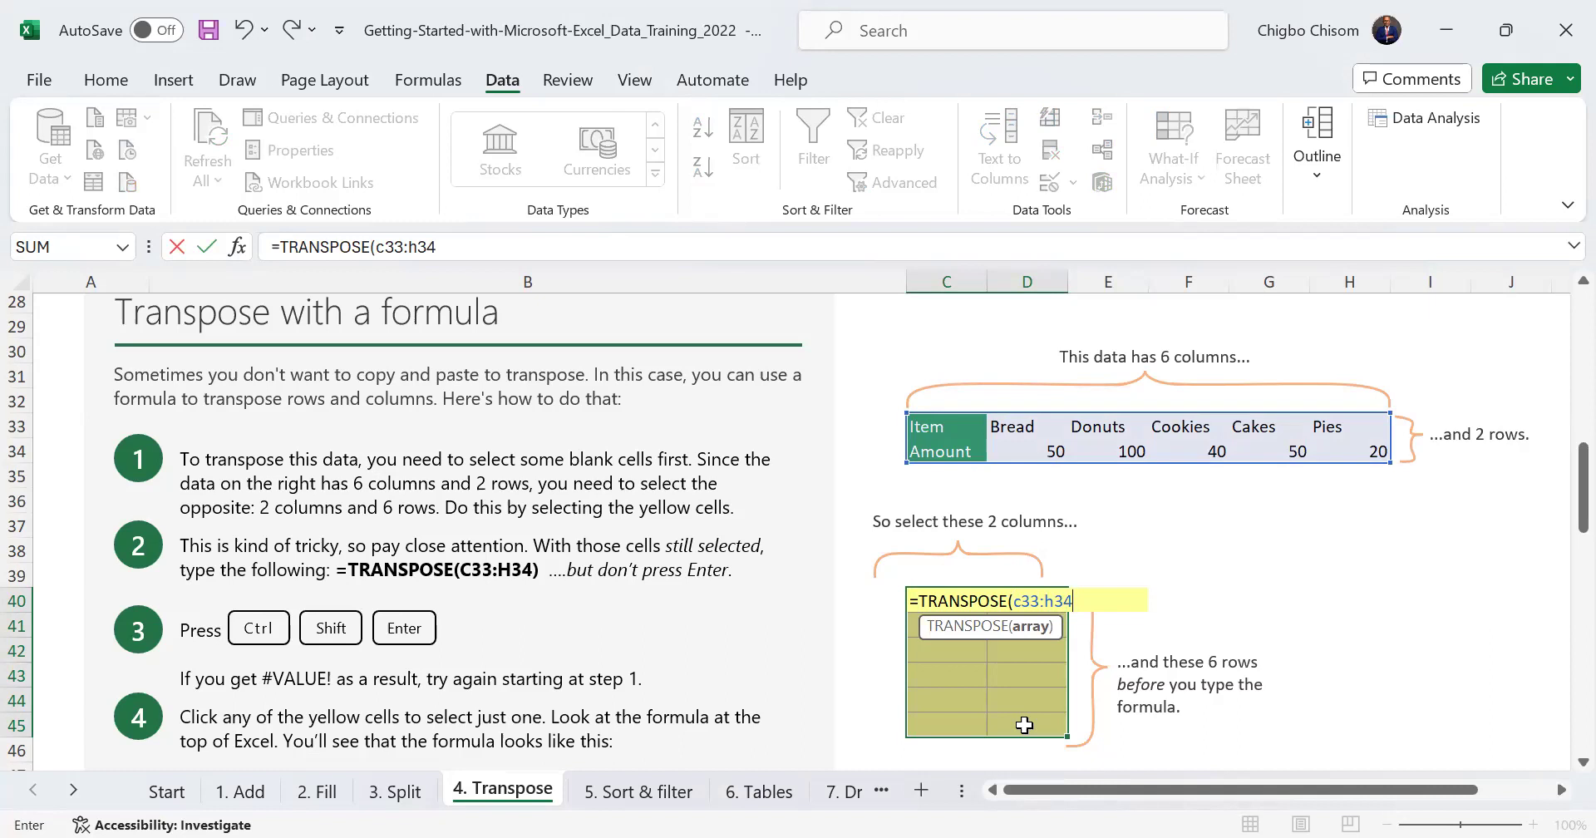
text())
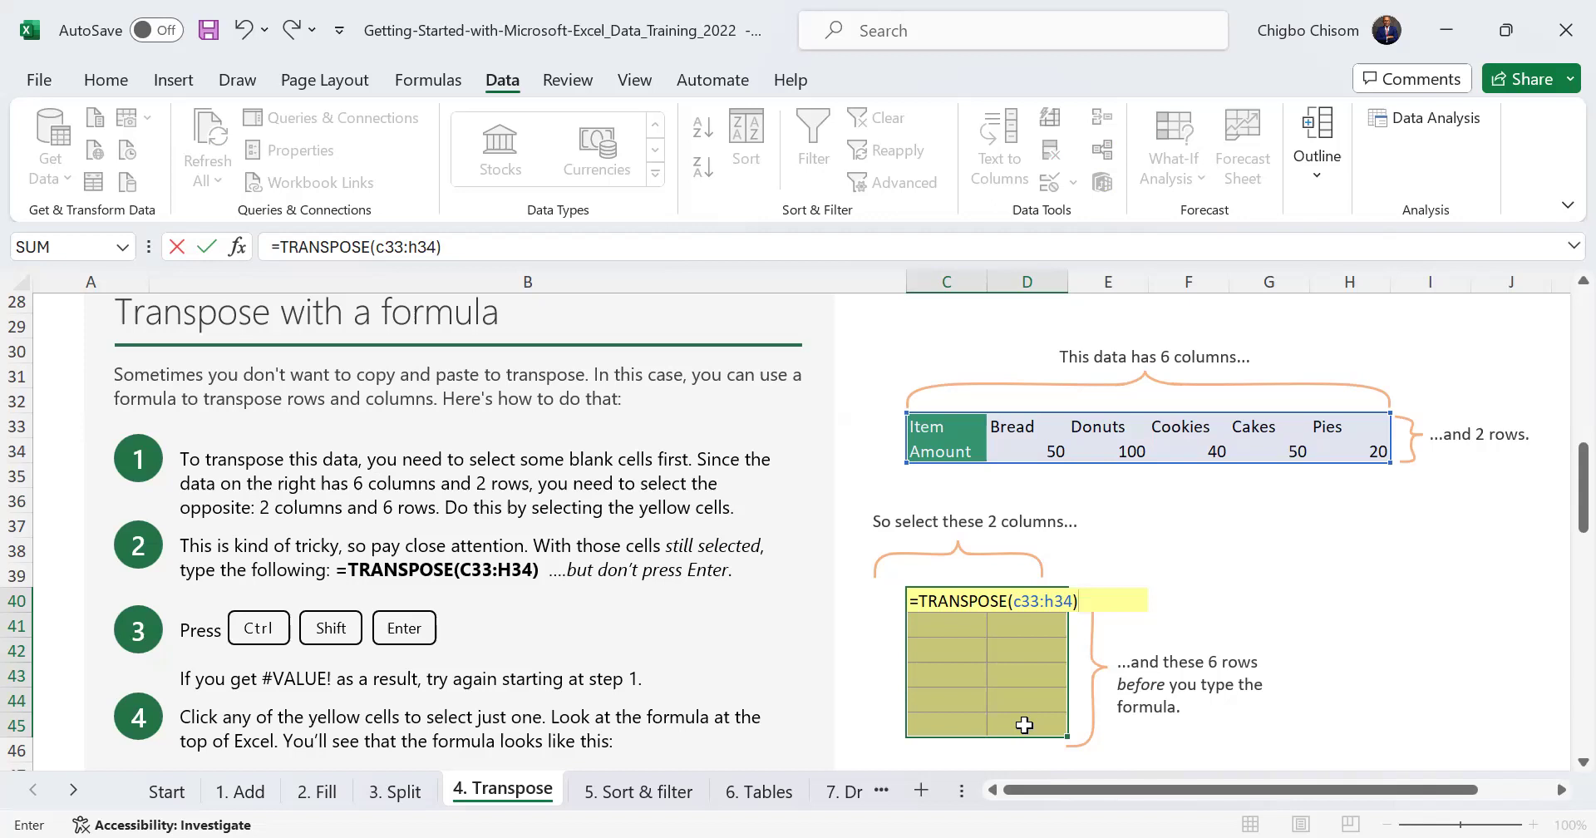
key(ctrl+shift+Return)
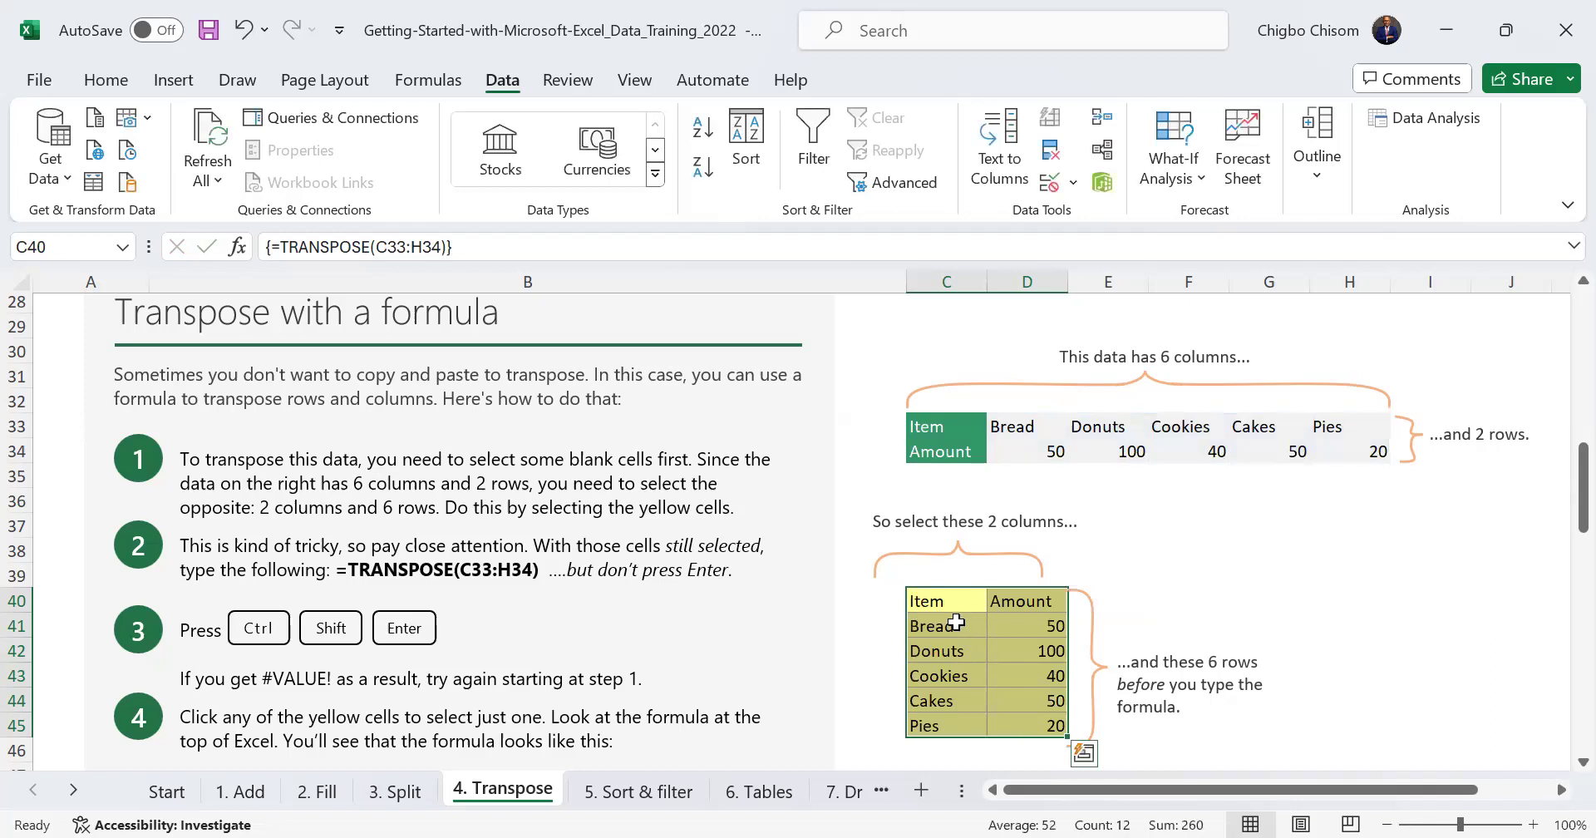
click(937, 602)
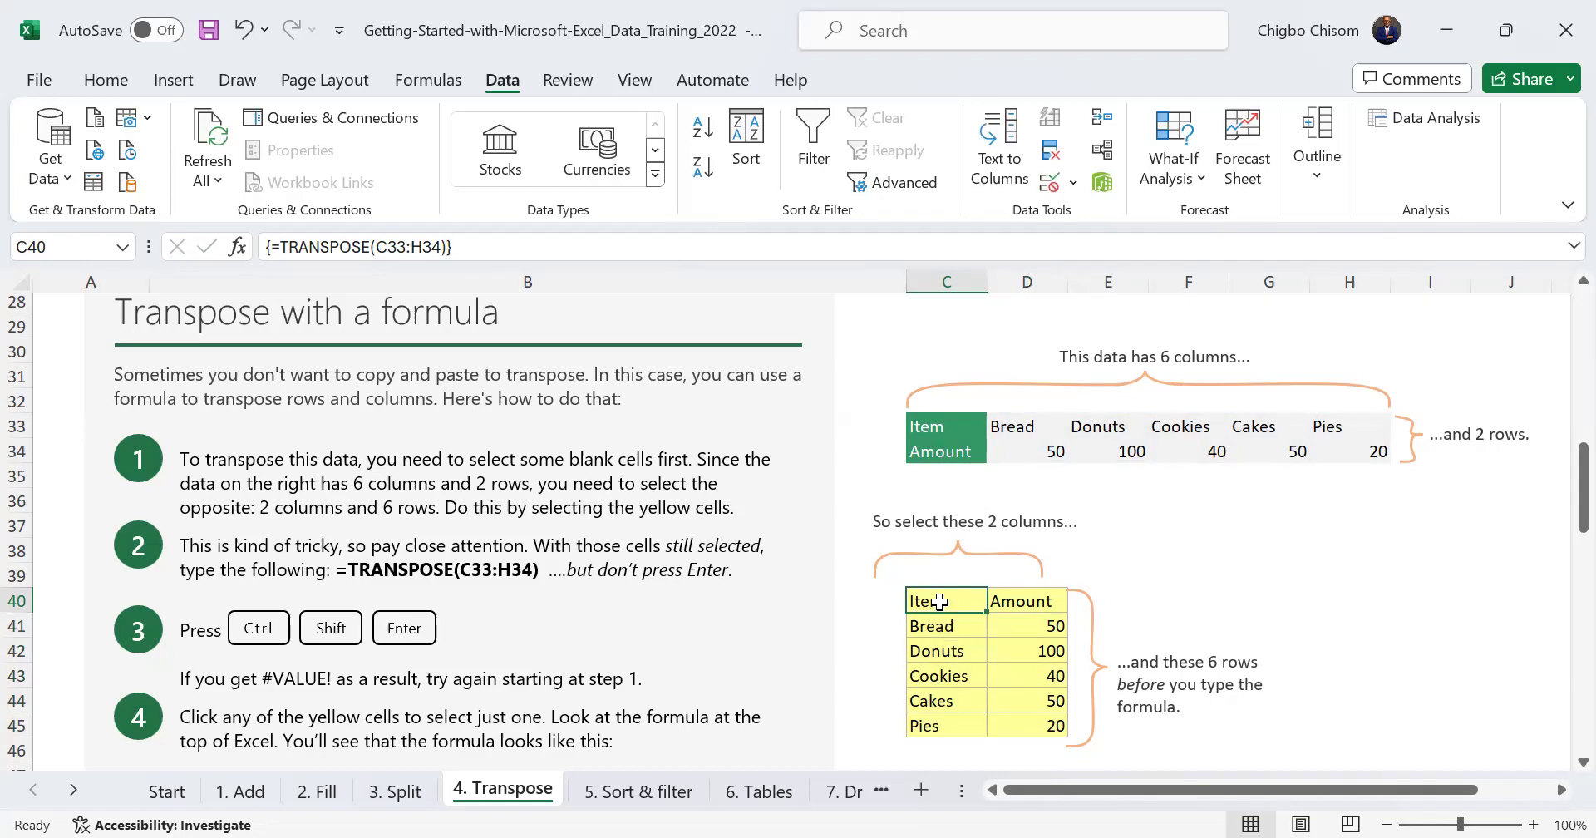
Clear the whole transposed block C40:D45 after the single-cell delete is refused
key(Delete)
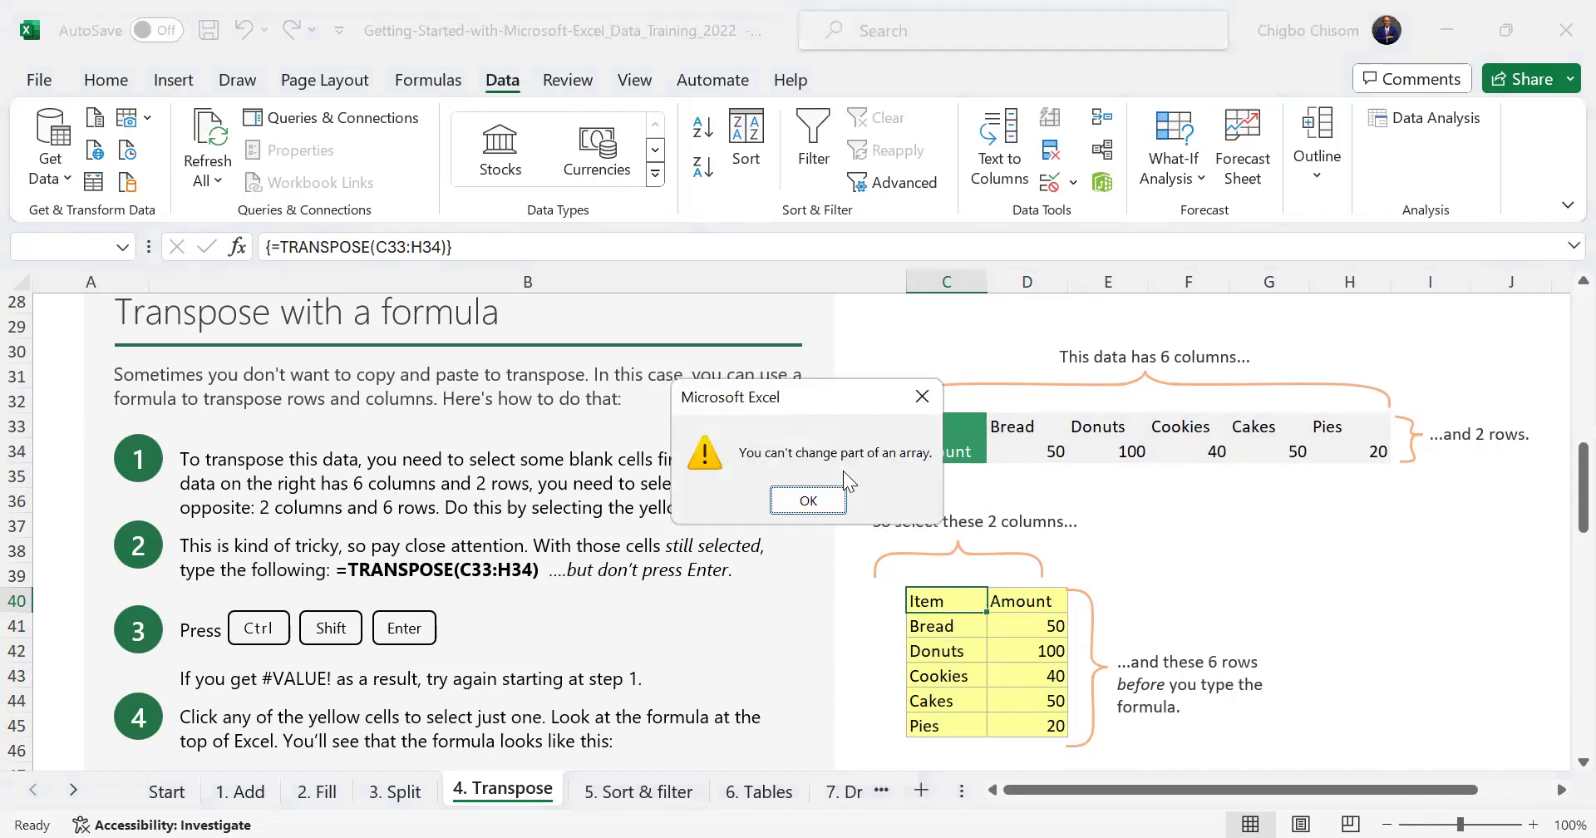
click(931, 387)
drag(940, 599, 1052, 729)
key(Delete)
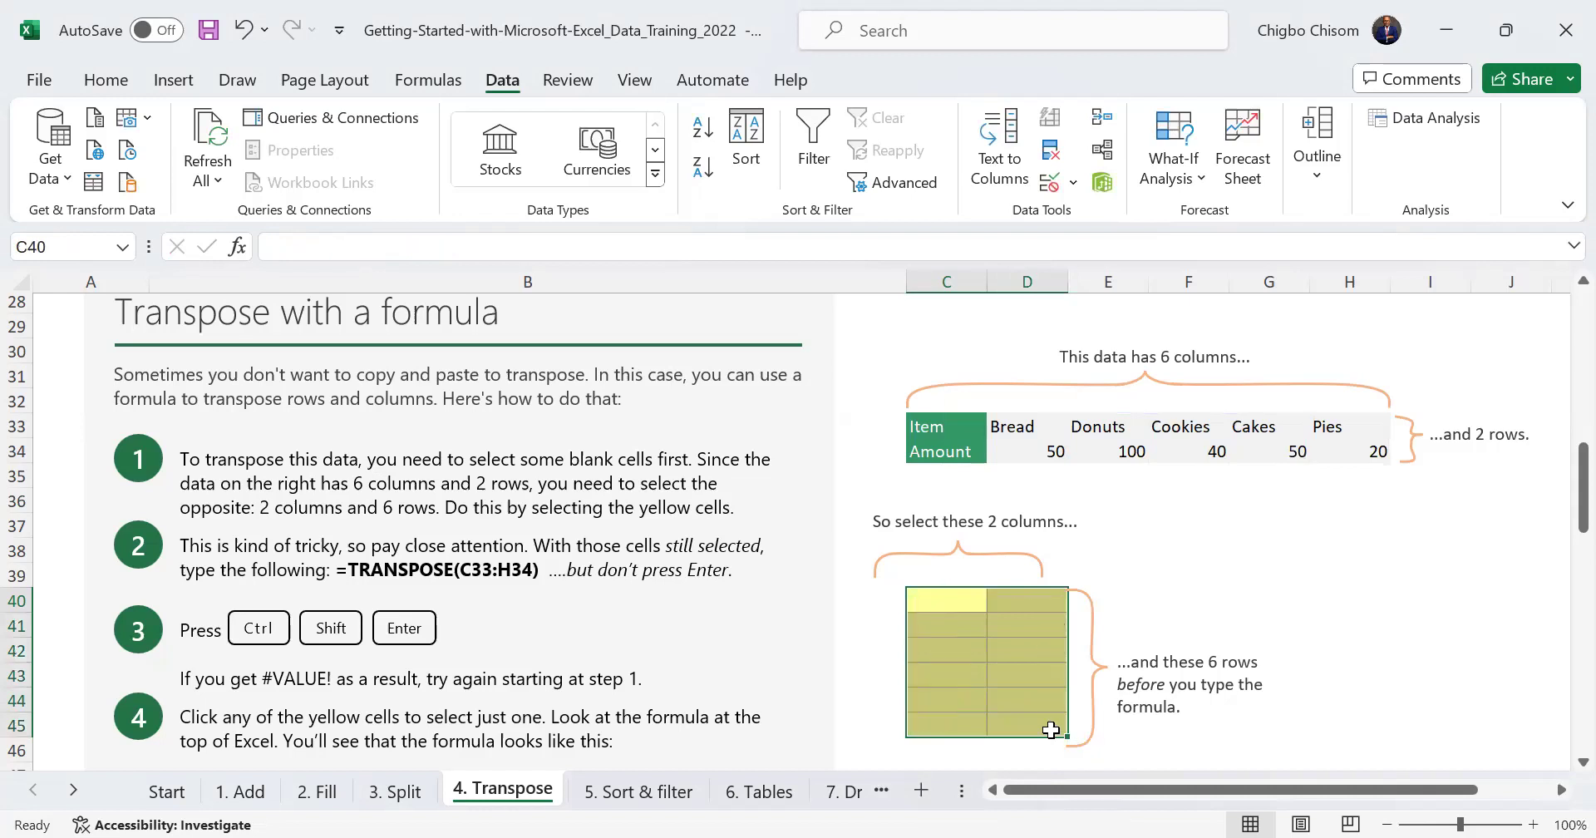
Re-enter =TRANSPOSE(C33:H34) as an array formula across the blank C40:D45
drag(940, 620, 1050, 744)
click(927, 605)
drag(1041, 651, 1059, 729)
text(=)
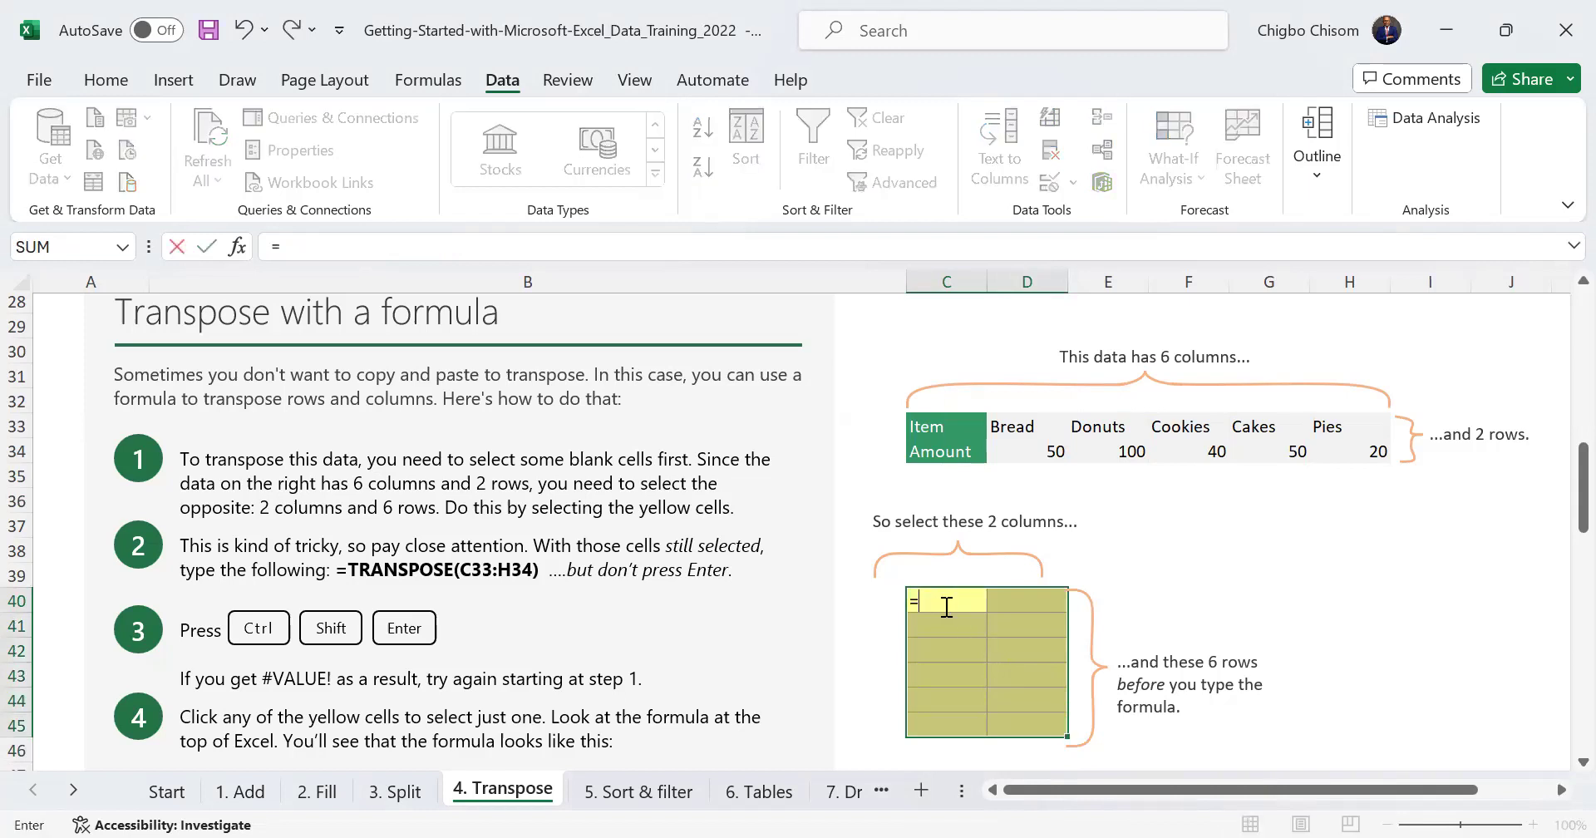
text(tra)
key(Tab)
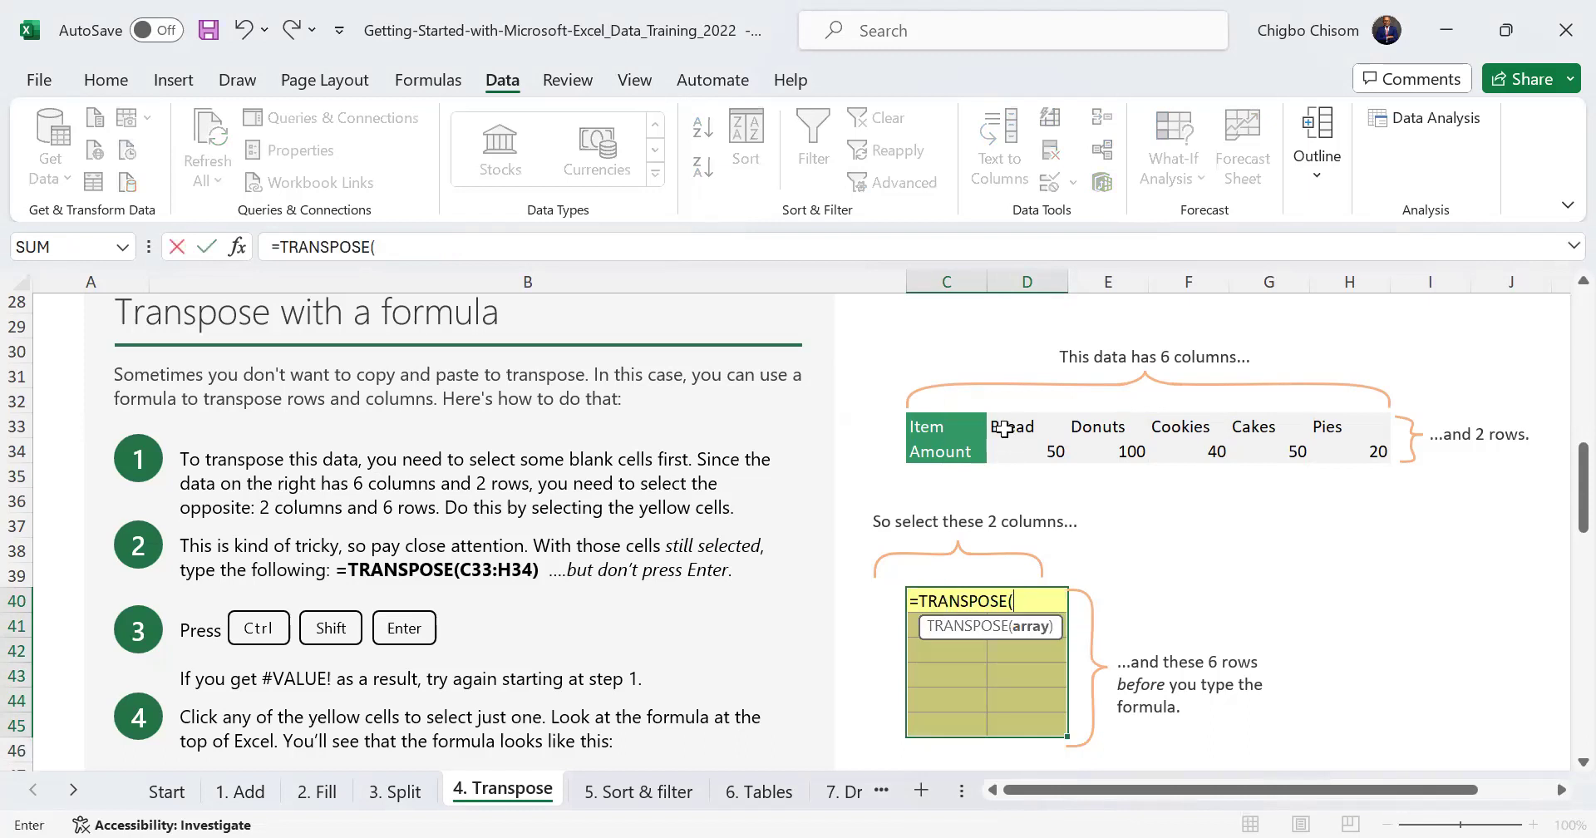
drag(935, 429, 1367, 450)
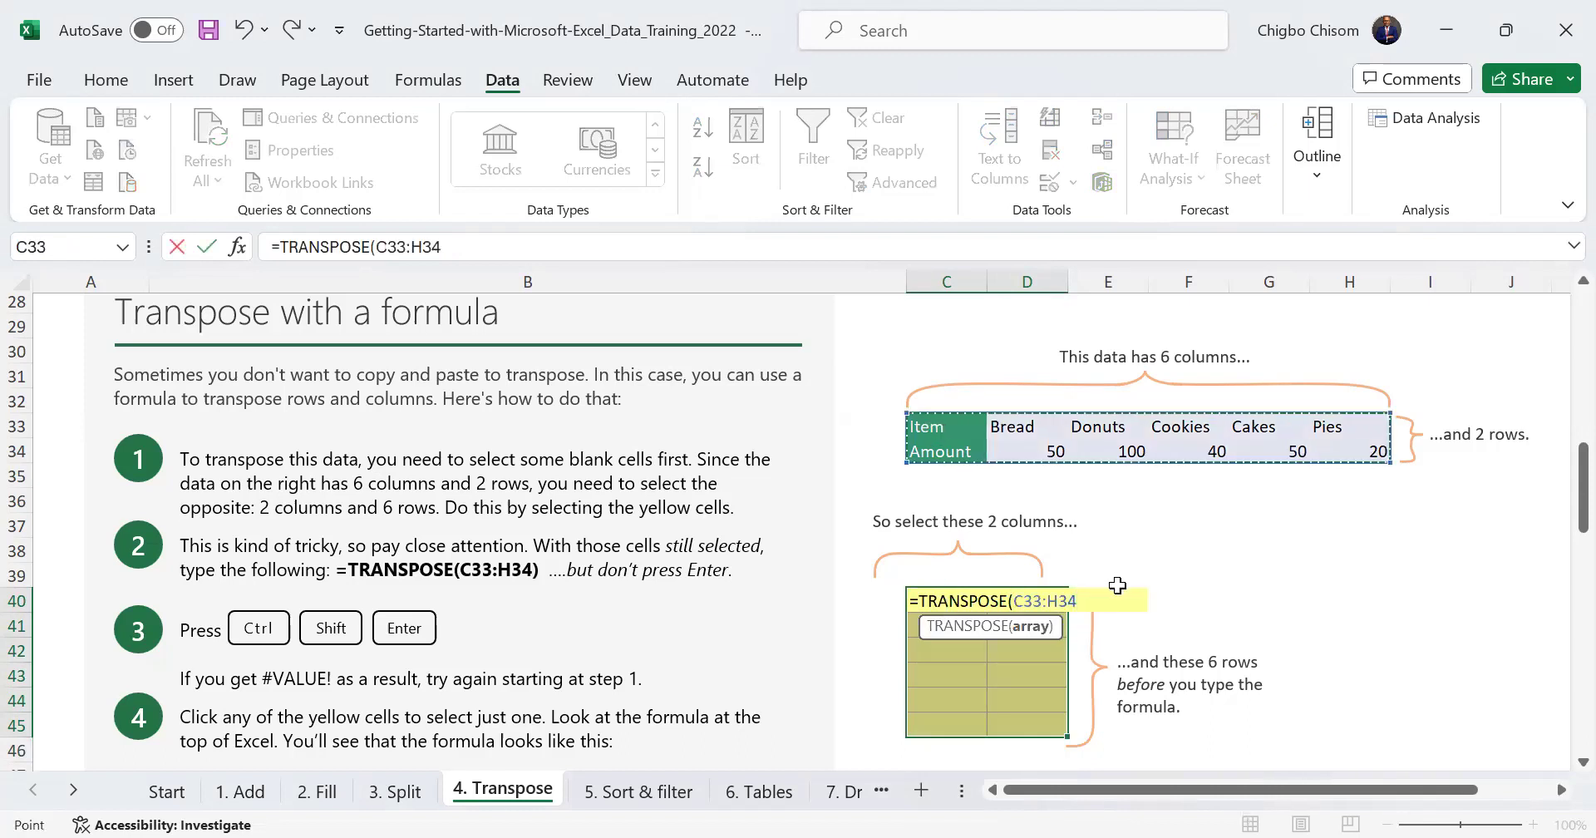
text())
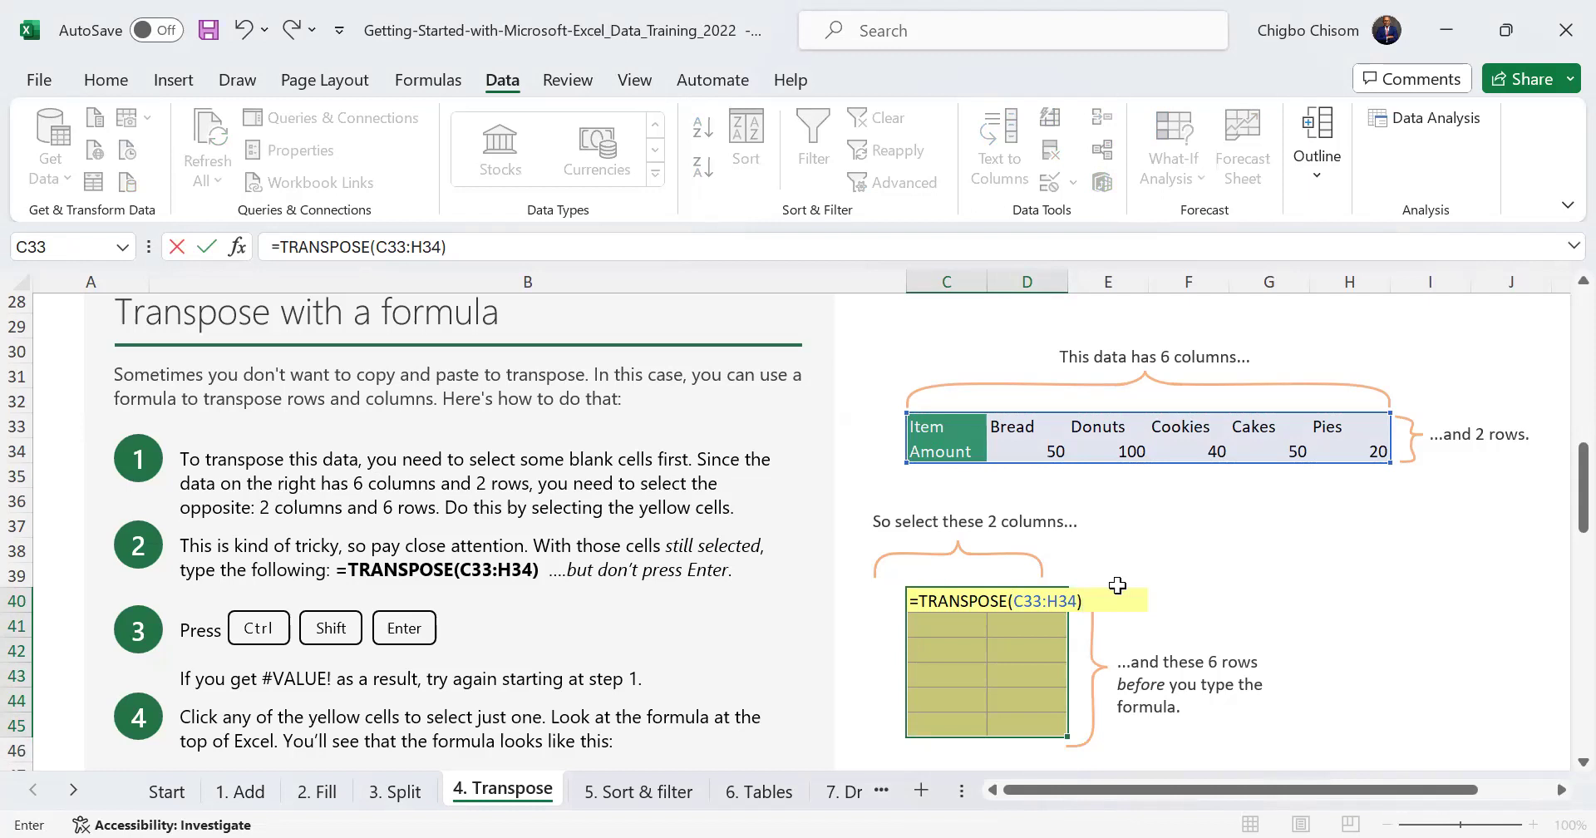
key(ctrl+shift+Return)
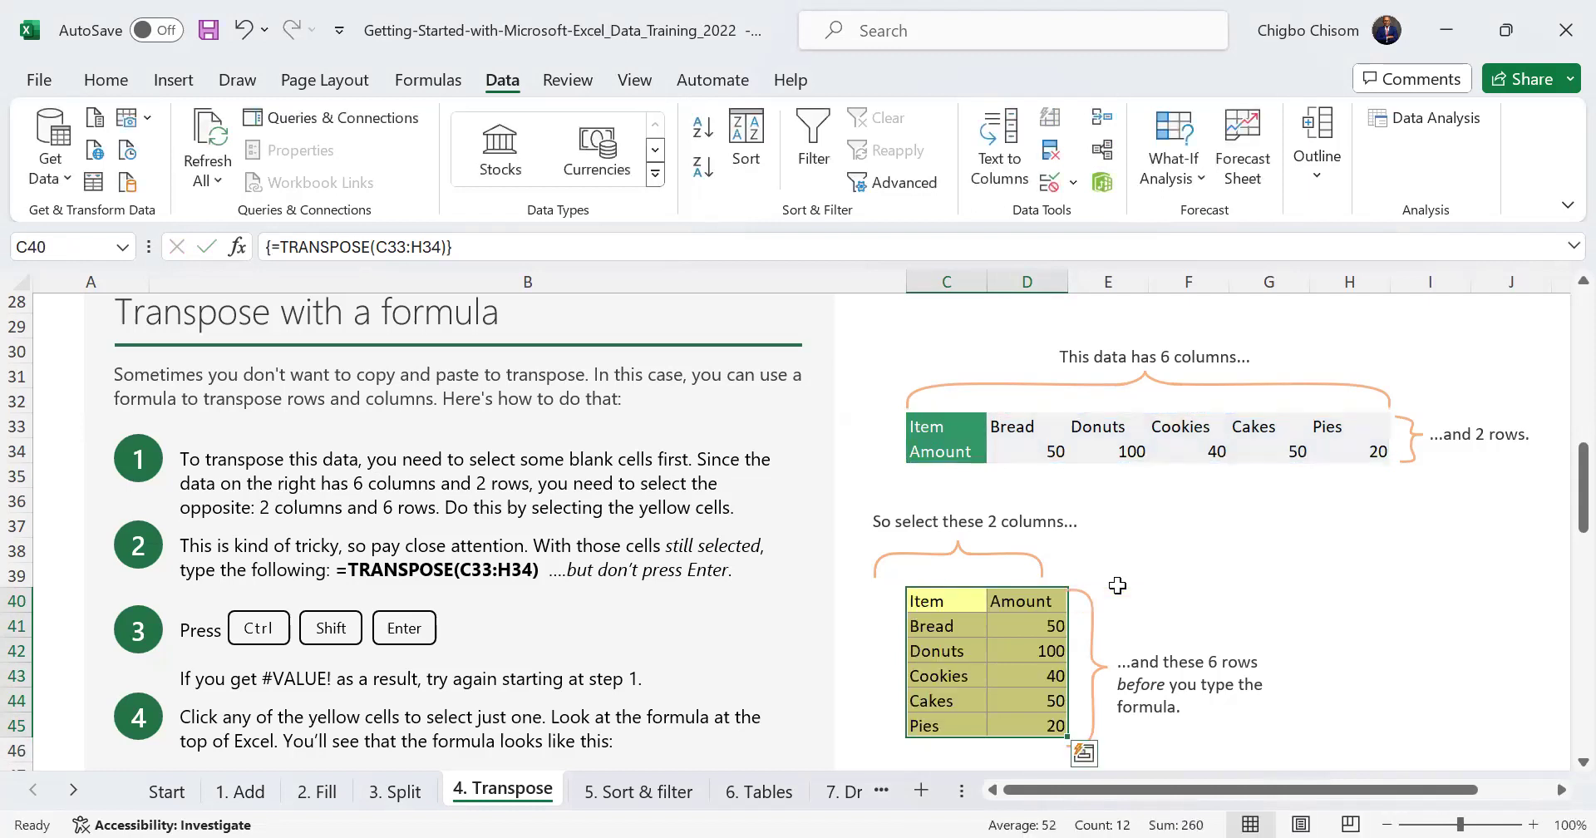
Compare result cells with the source to confirm the shared {=TRANSPOSE(C33:H34)} formula
click(955, 604)
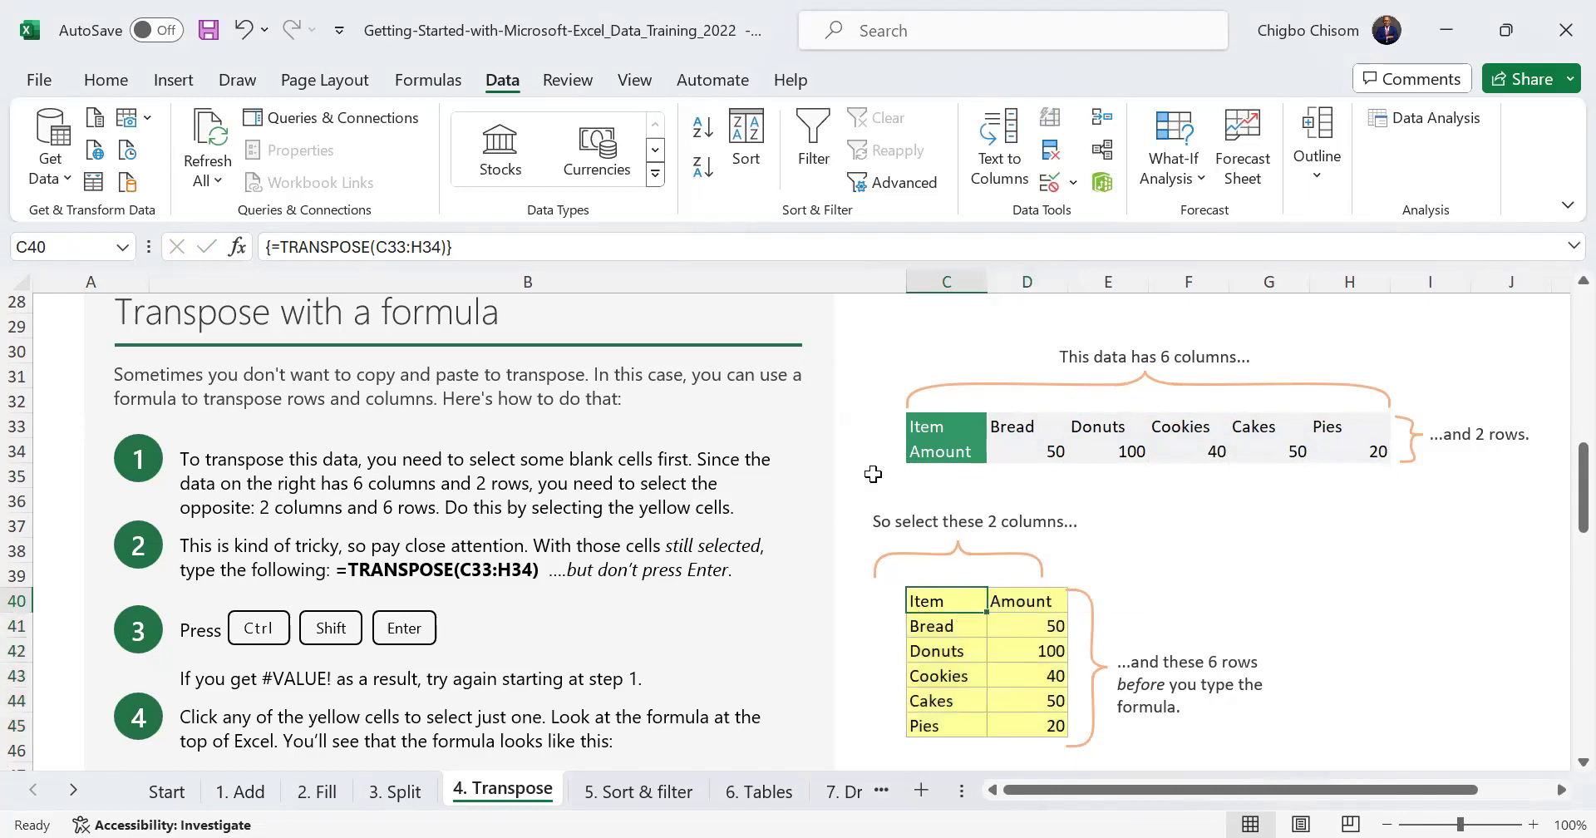
click(1094, 449)
click(1093, 428)
click(1033, 428)
click(946, 622)
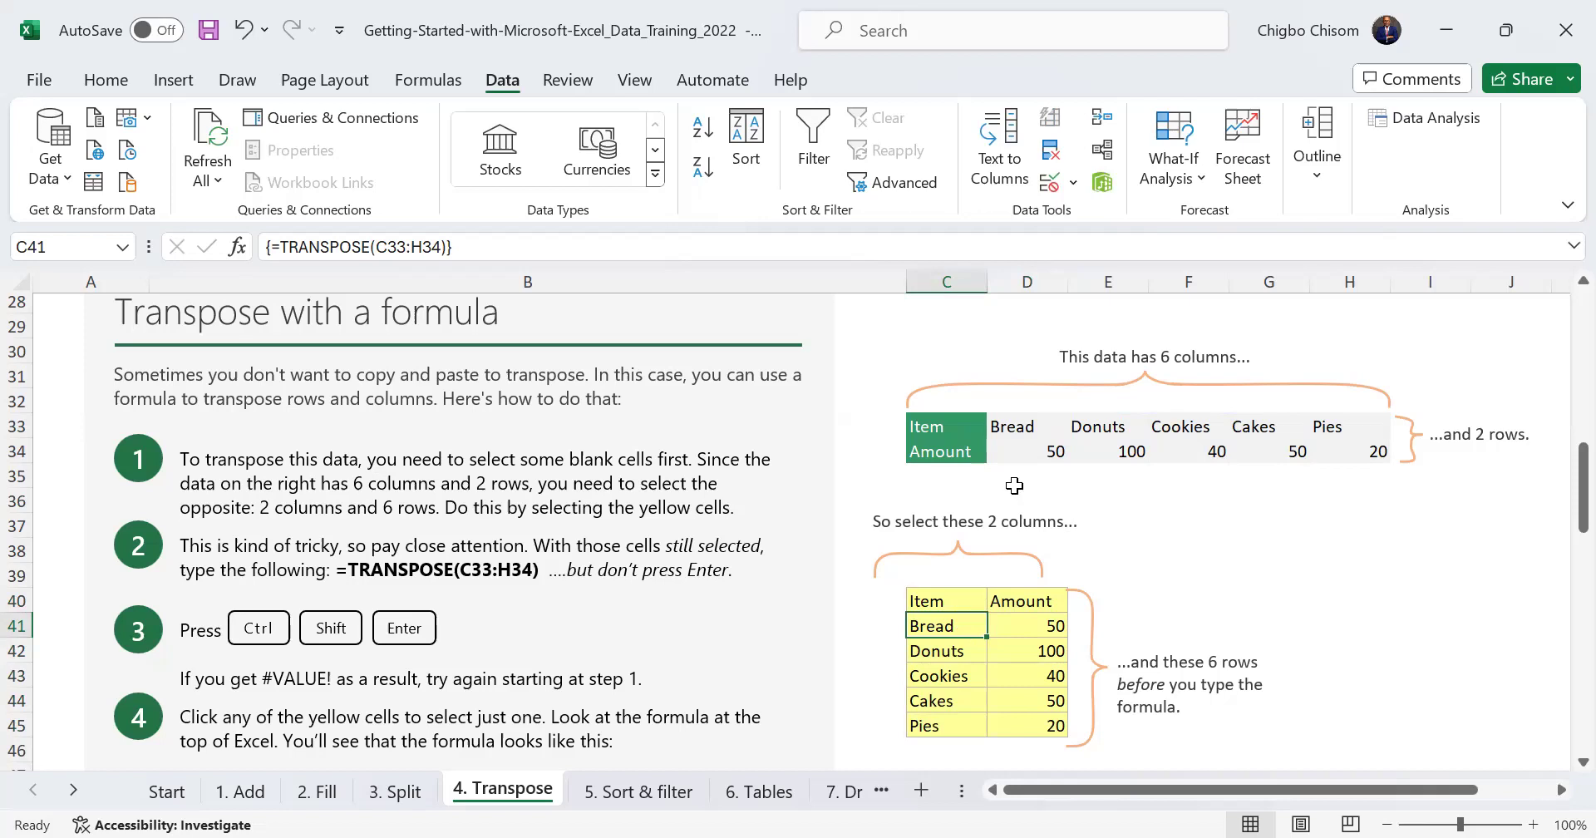
scroll(1014, 485, down, 5)
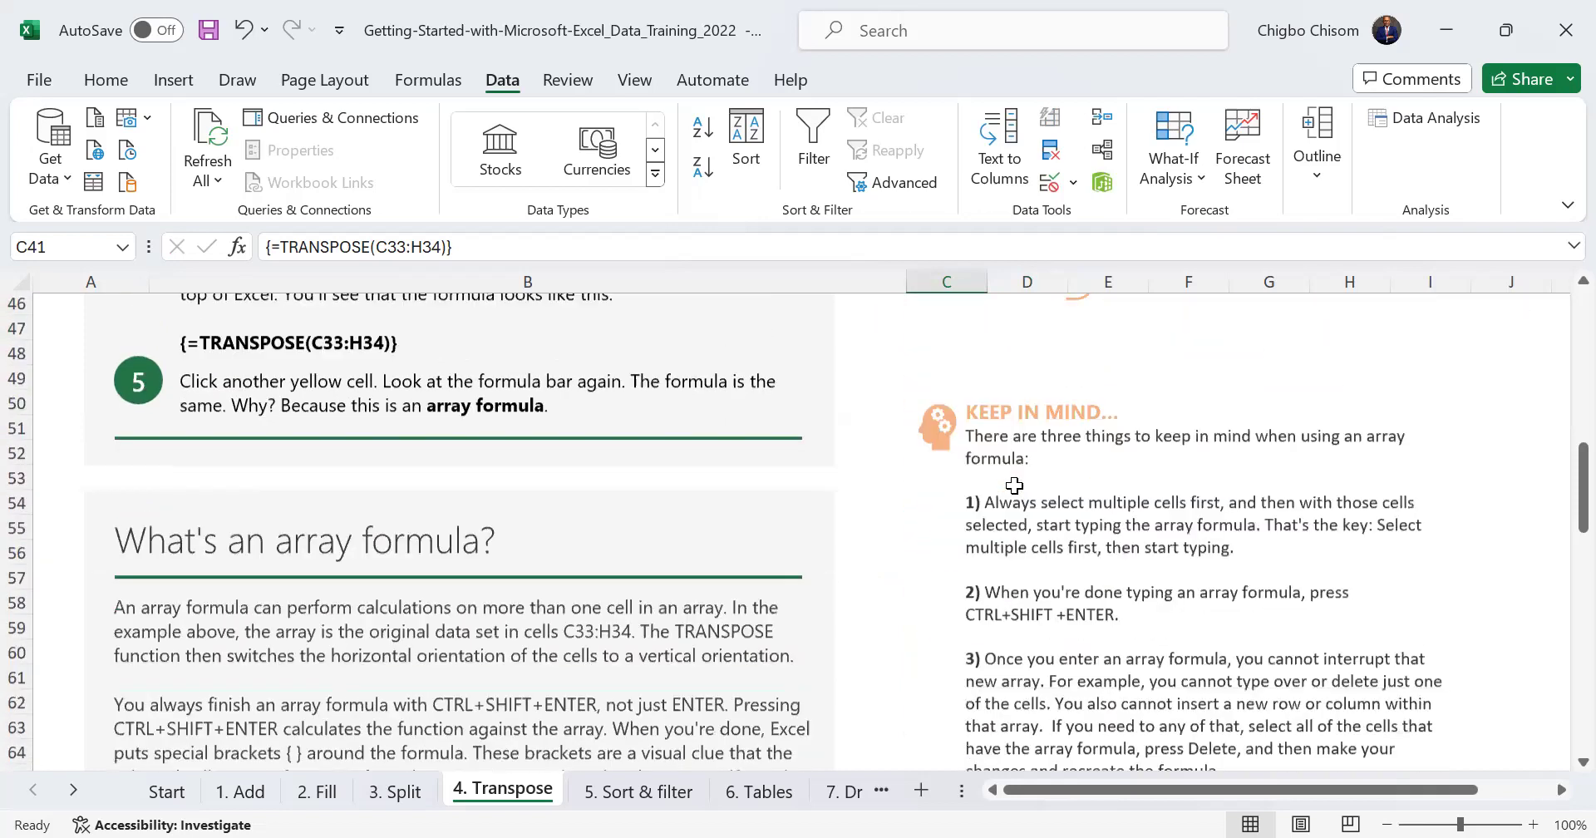
scroll(1013, 486, down, 1)
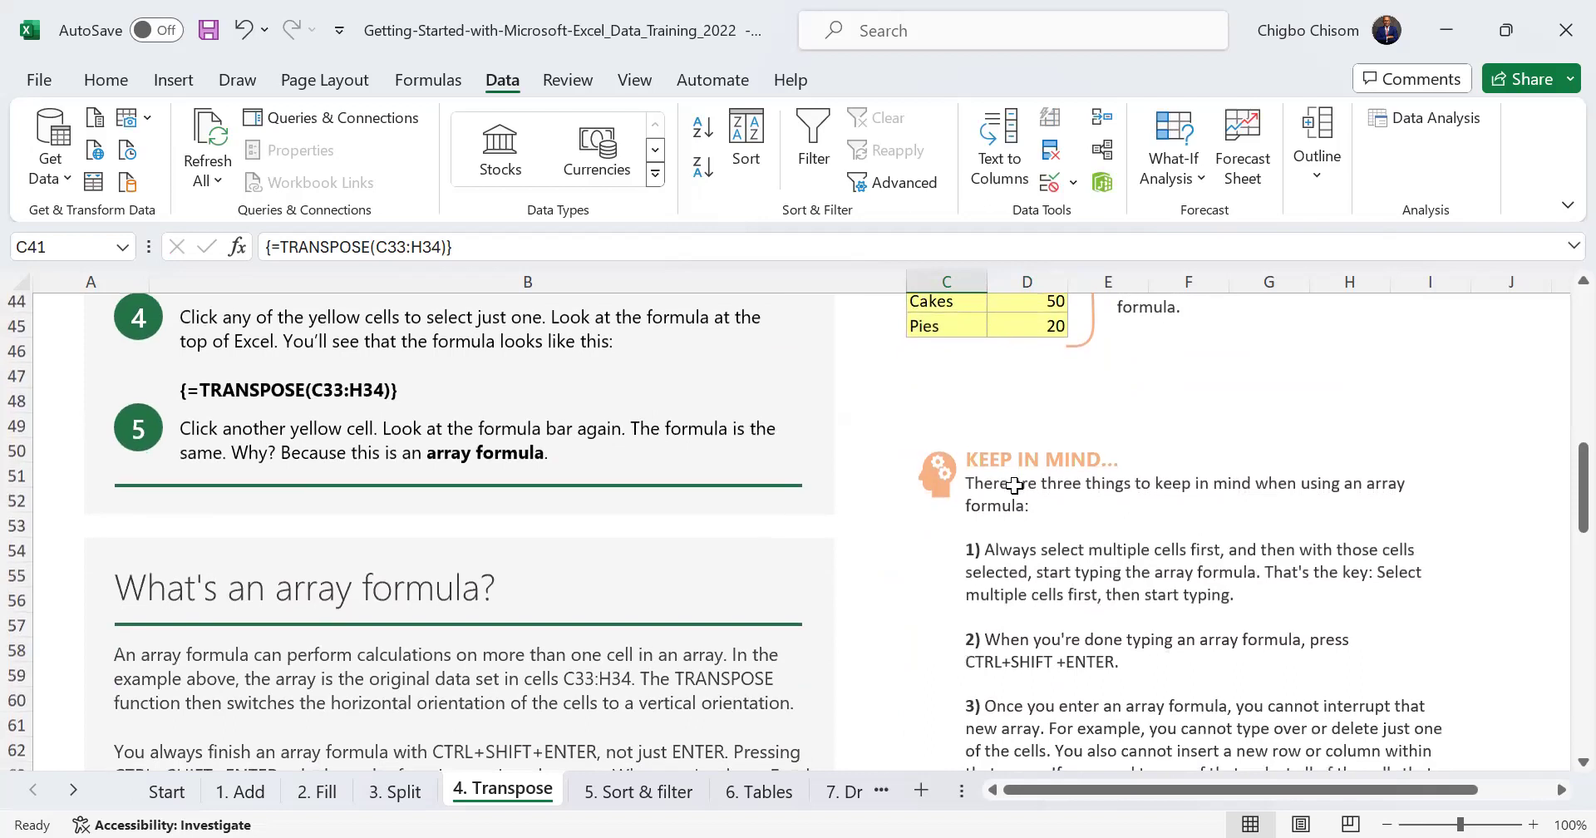
scroll(1014, 485, down, 1)
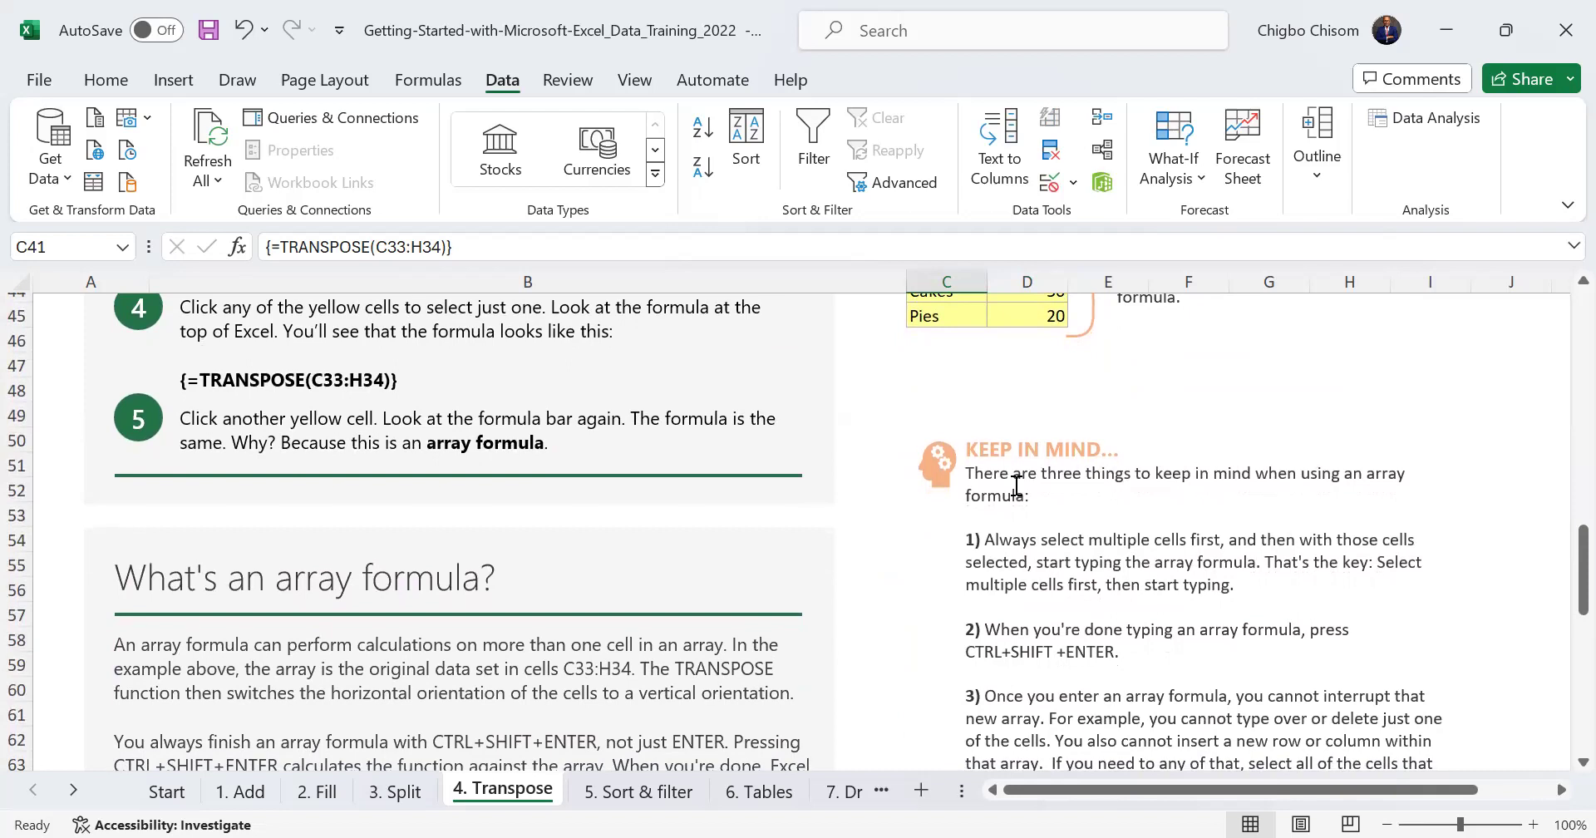
scroll(1016, 485, down, 4)
scroll(1016, 485, up, 2)
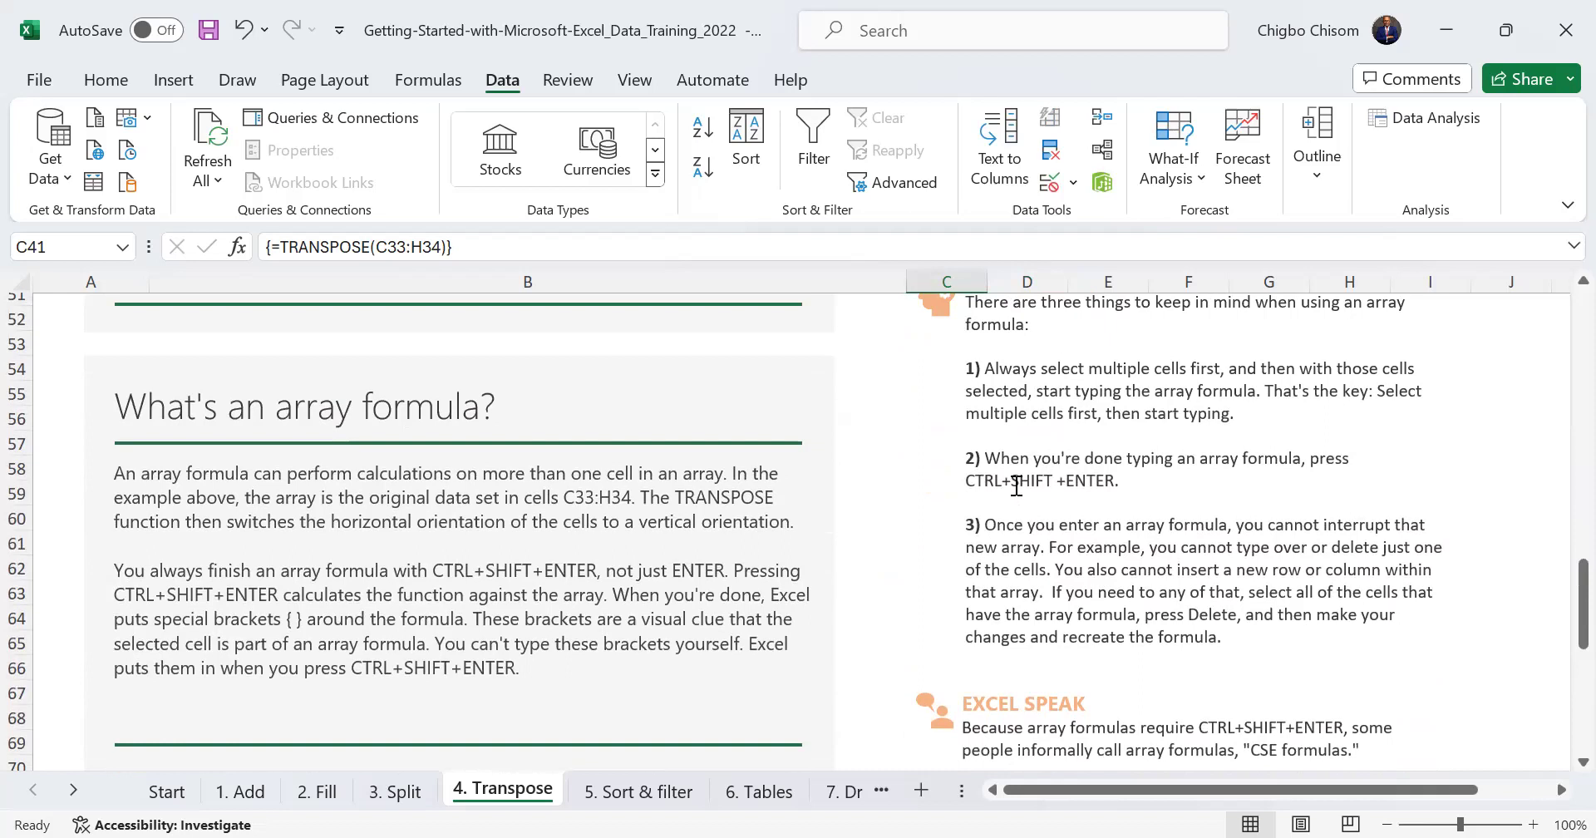
scroll(1016, 485, up, 8)
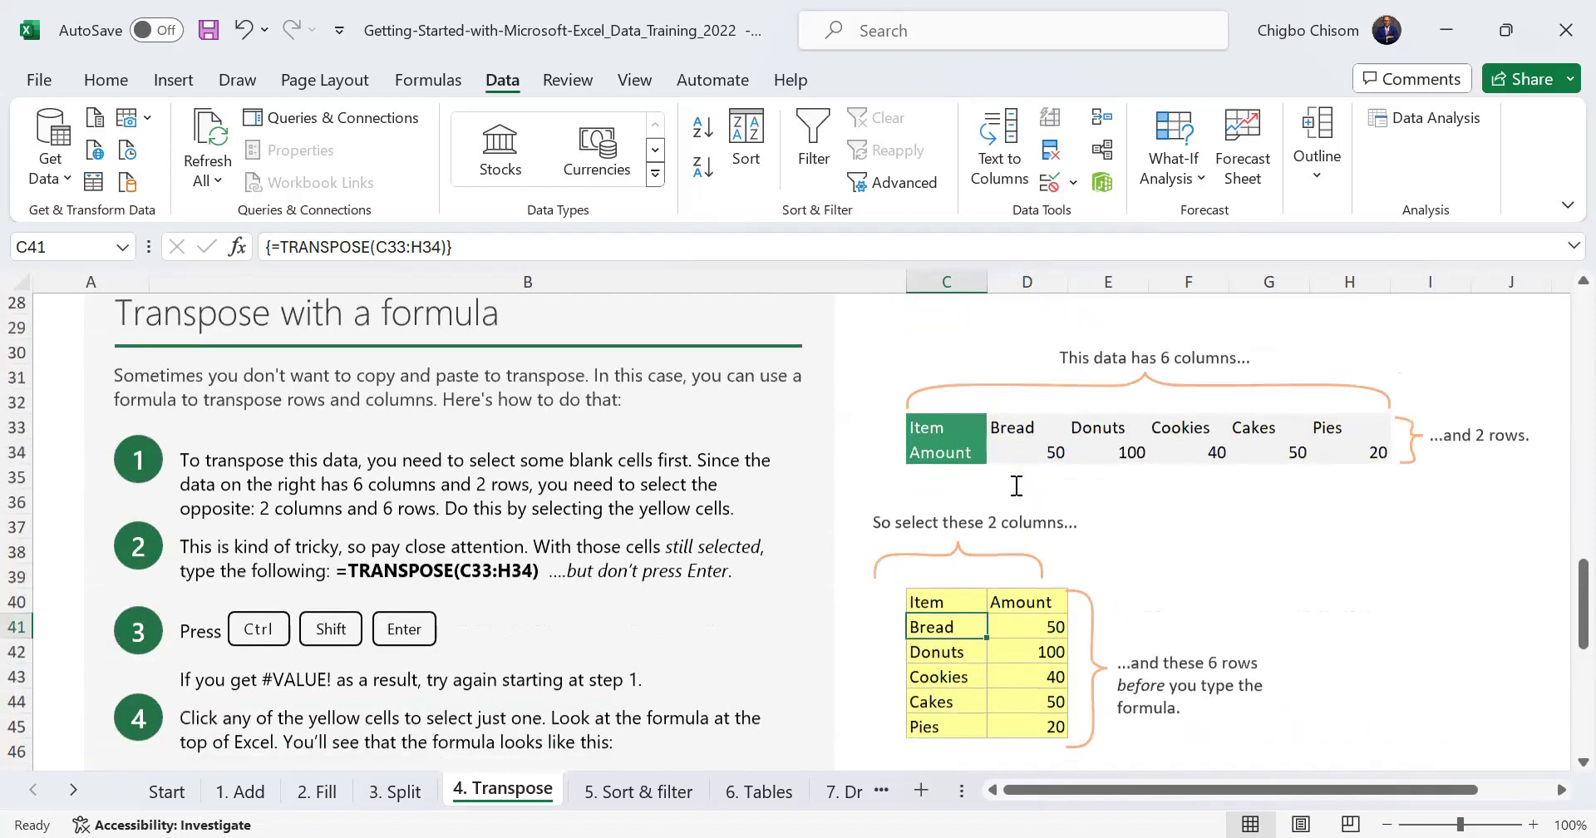
scroll(1015, 485, up, 3)
scroll(1015, 485, up, 7)
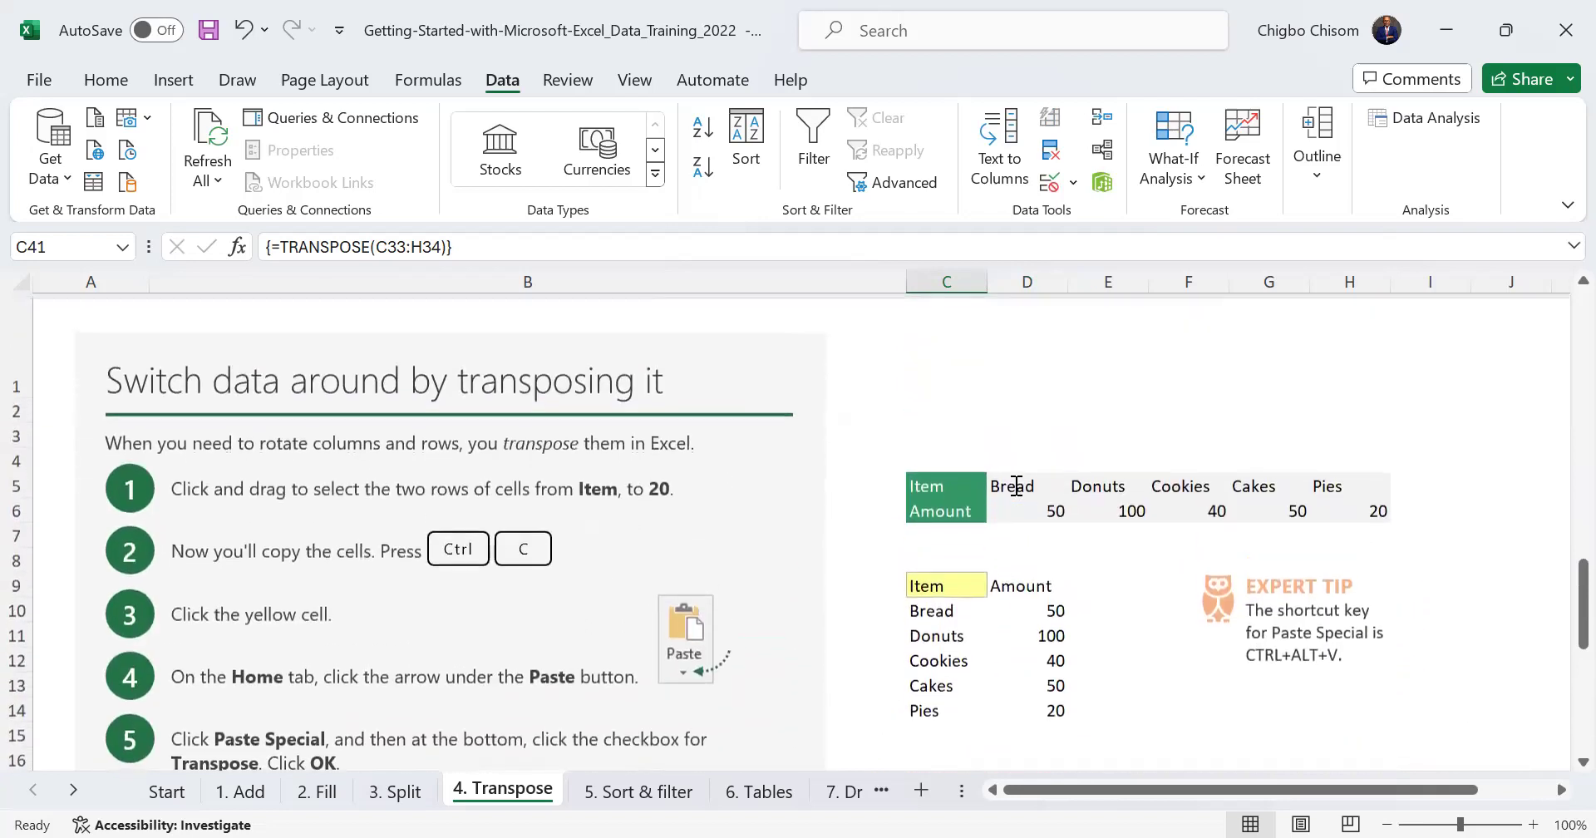
scroll(1016, 485, down, 5)
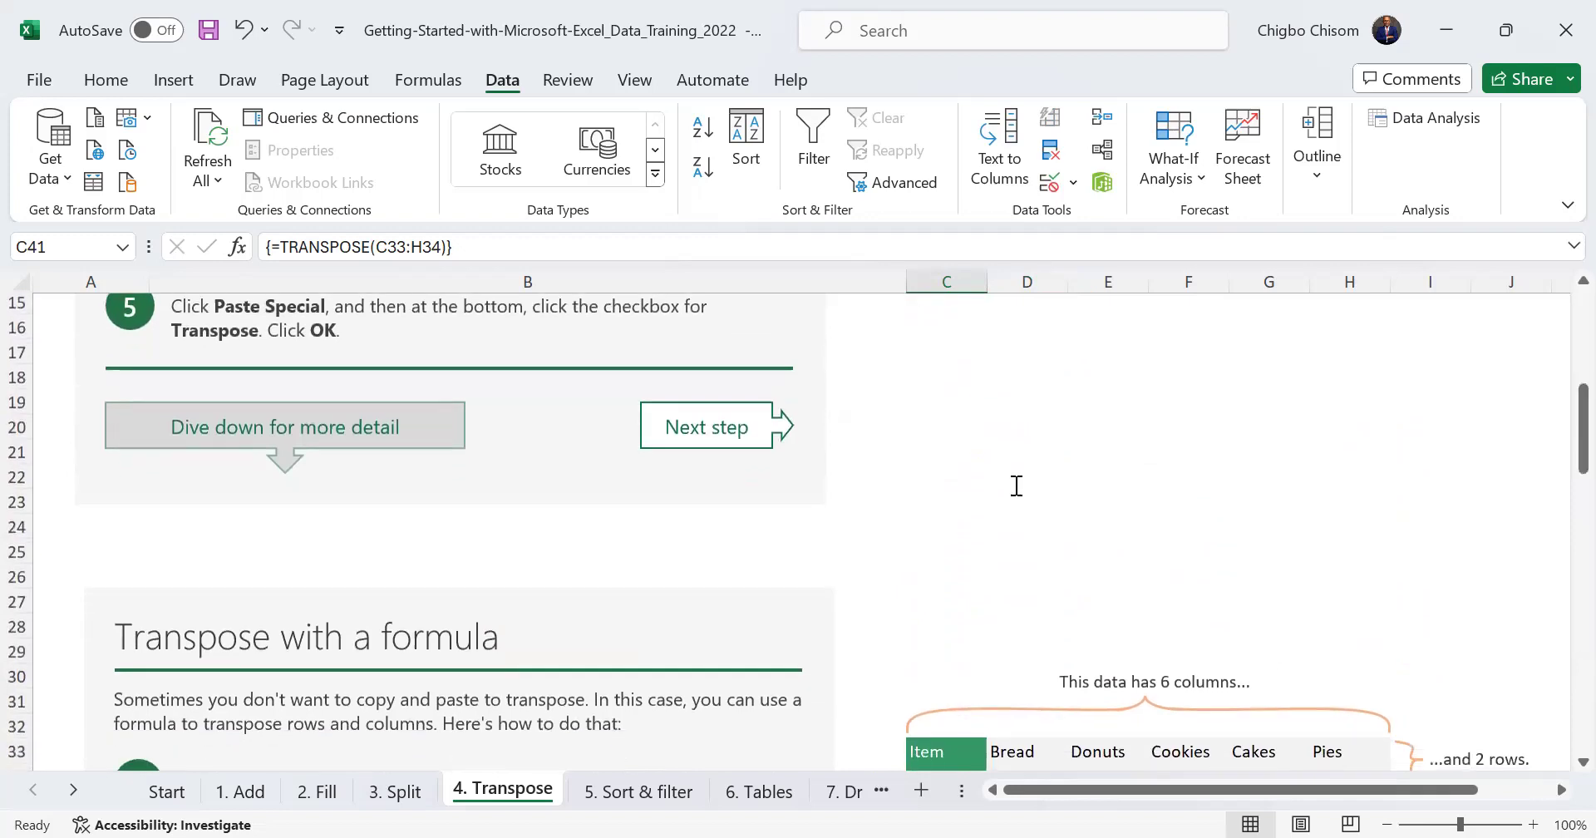
scroll(1015, 485, down, 4)
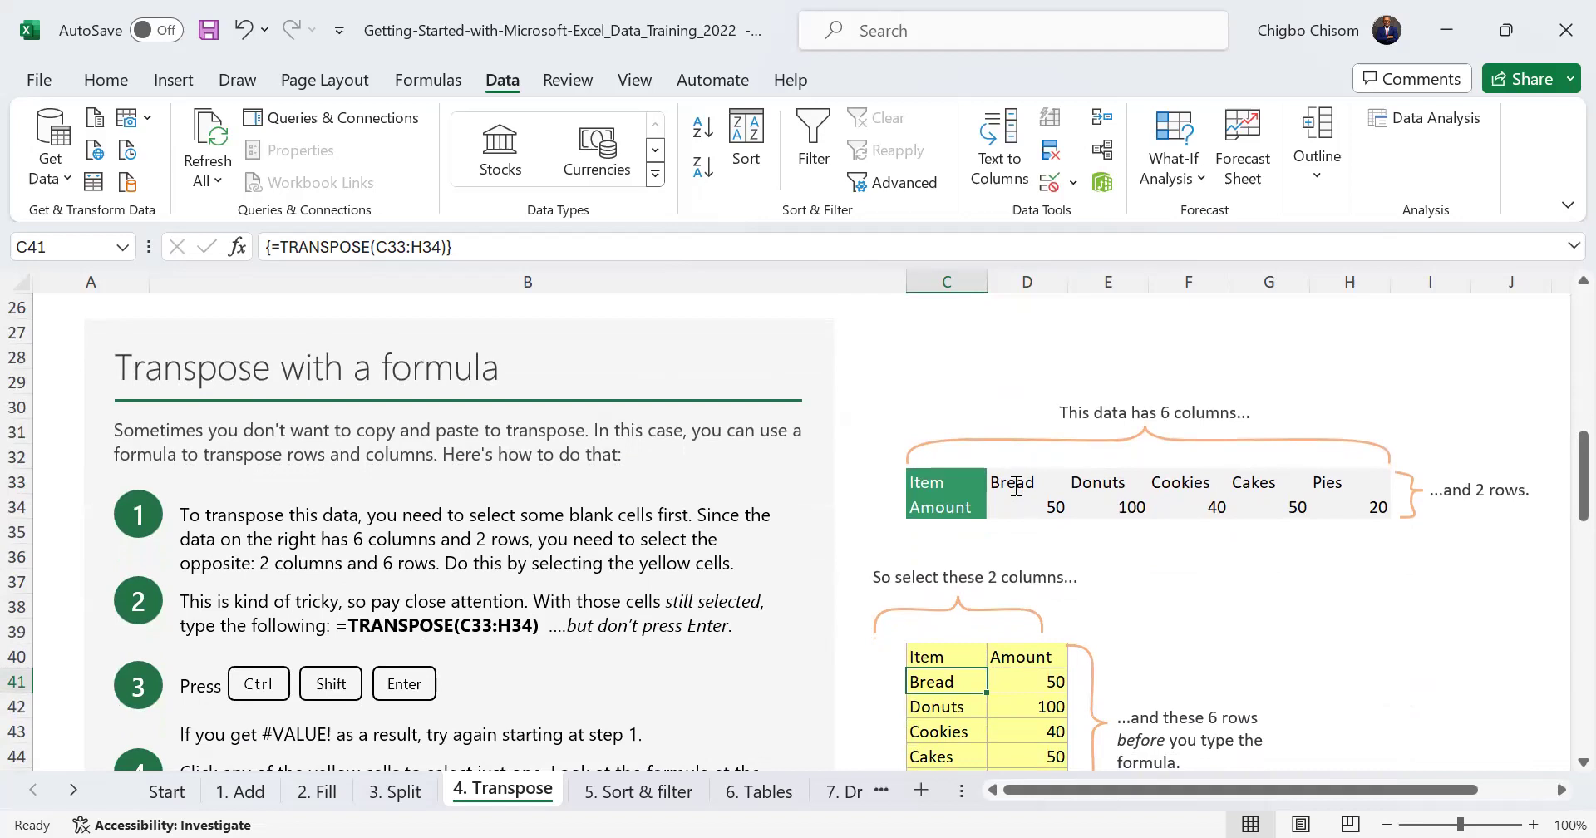
scroll(1015, 486, up, 8)
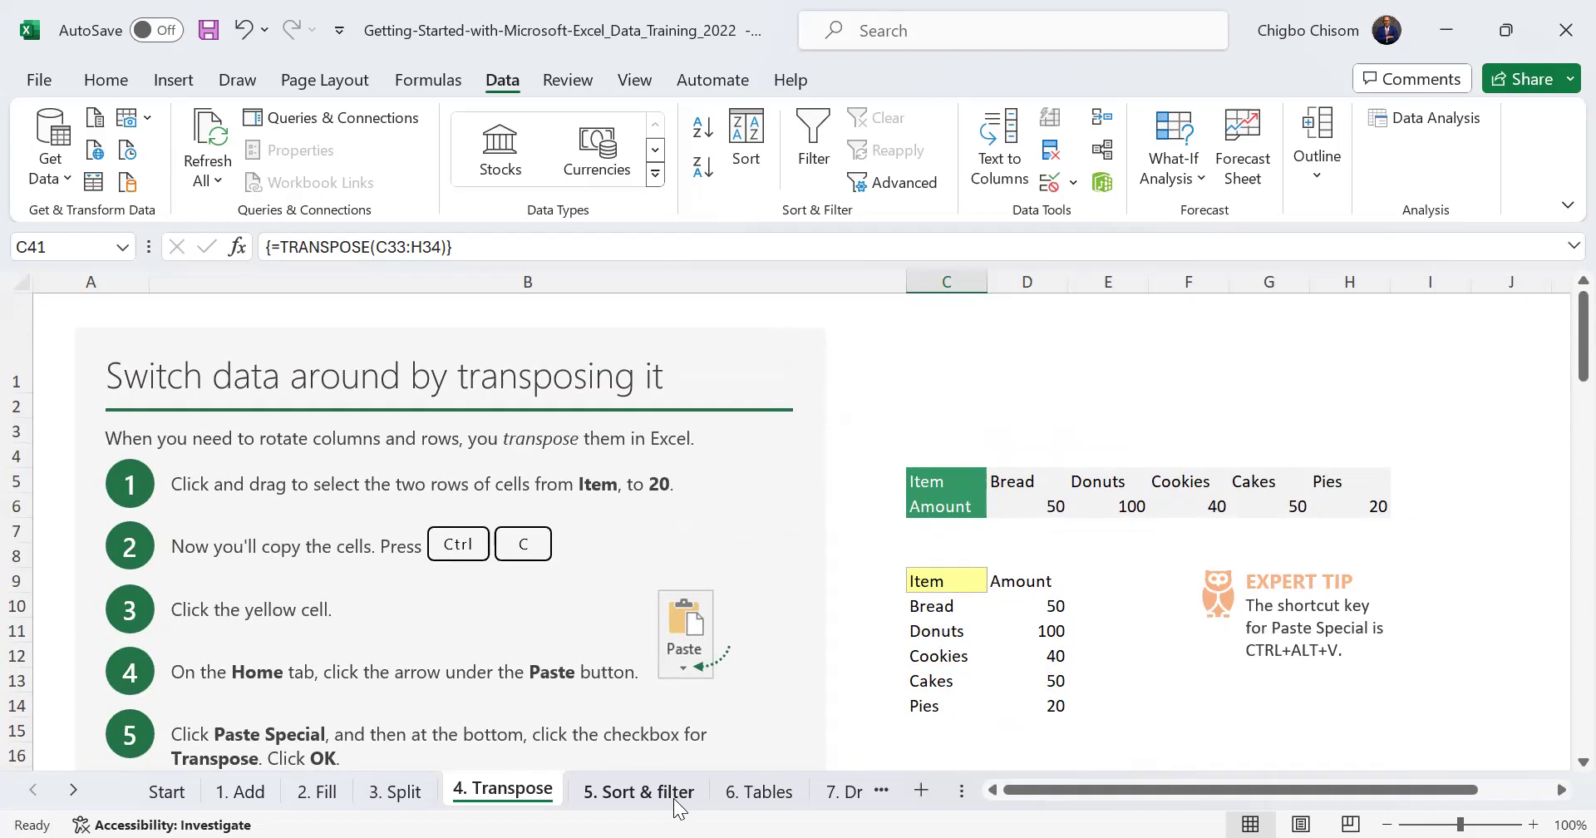
Open the 5. Sort & filter sheet and select the Department sales table C5:G13
click(638, 790)
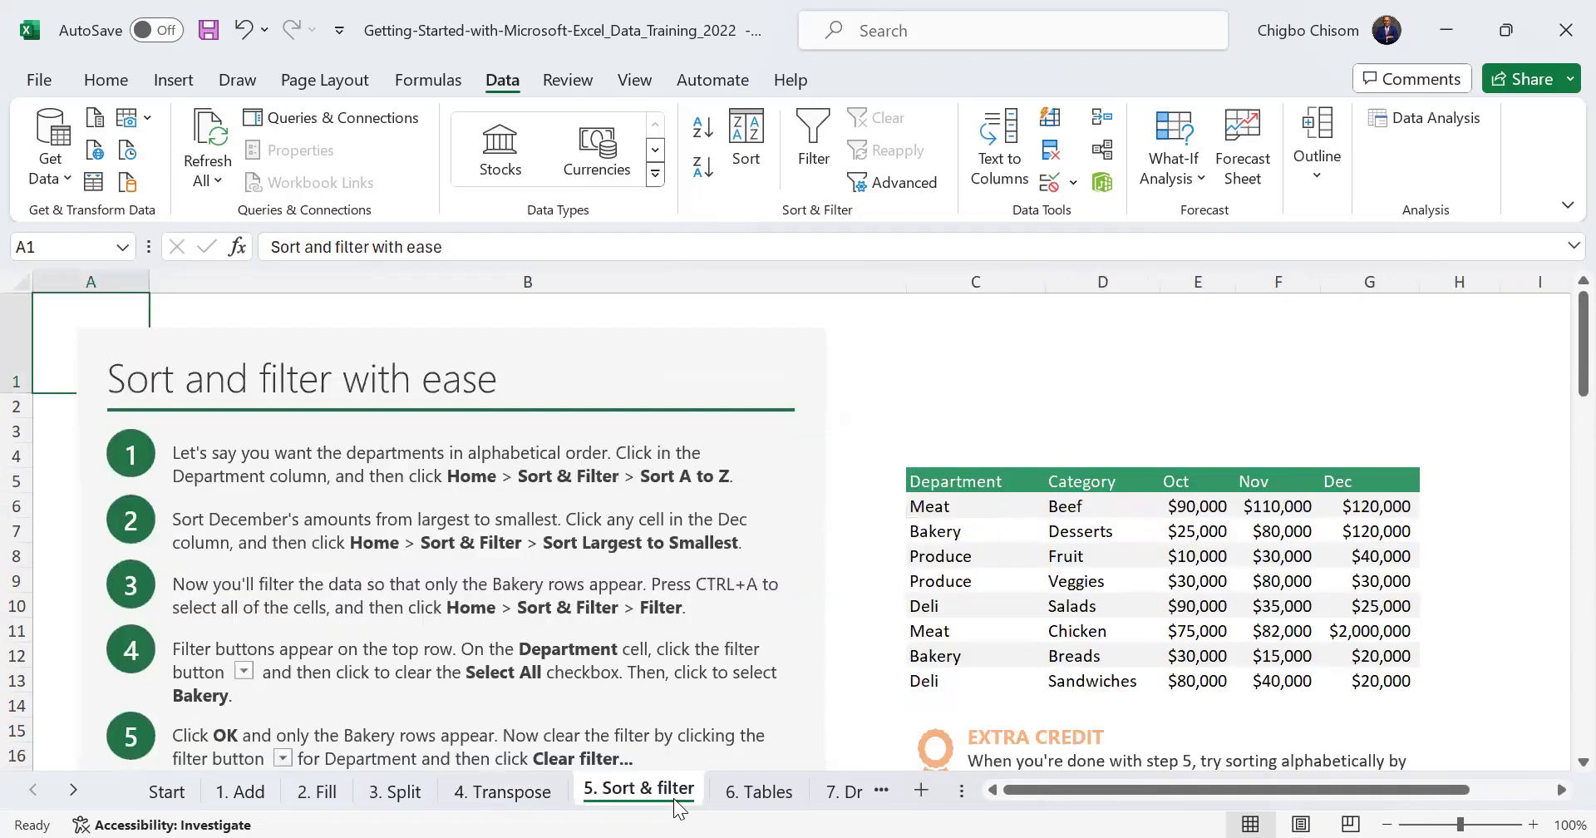
scroll(677, 806, down, 12)
scroll(677, 806, down, 12)
scroll(677, 806, up, 15)
scroll(678, 806, up, 9)
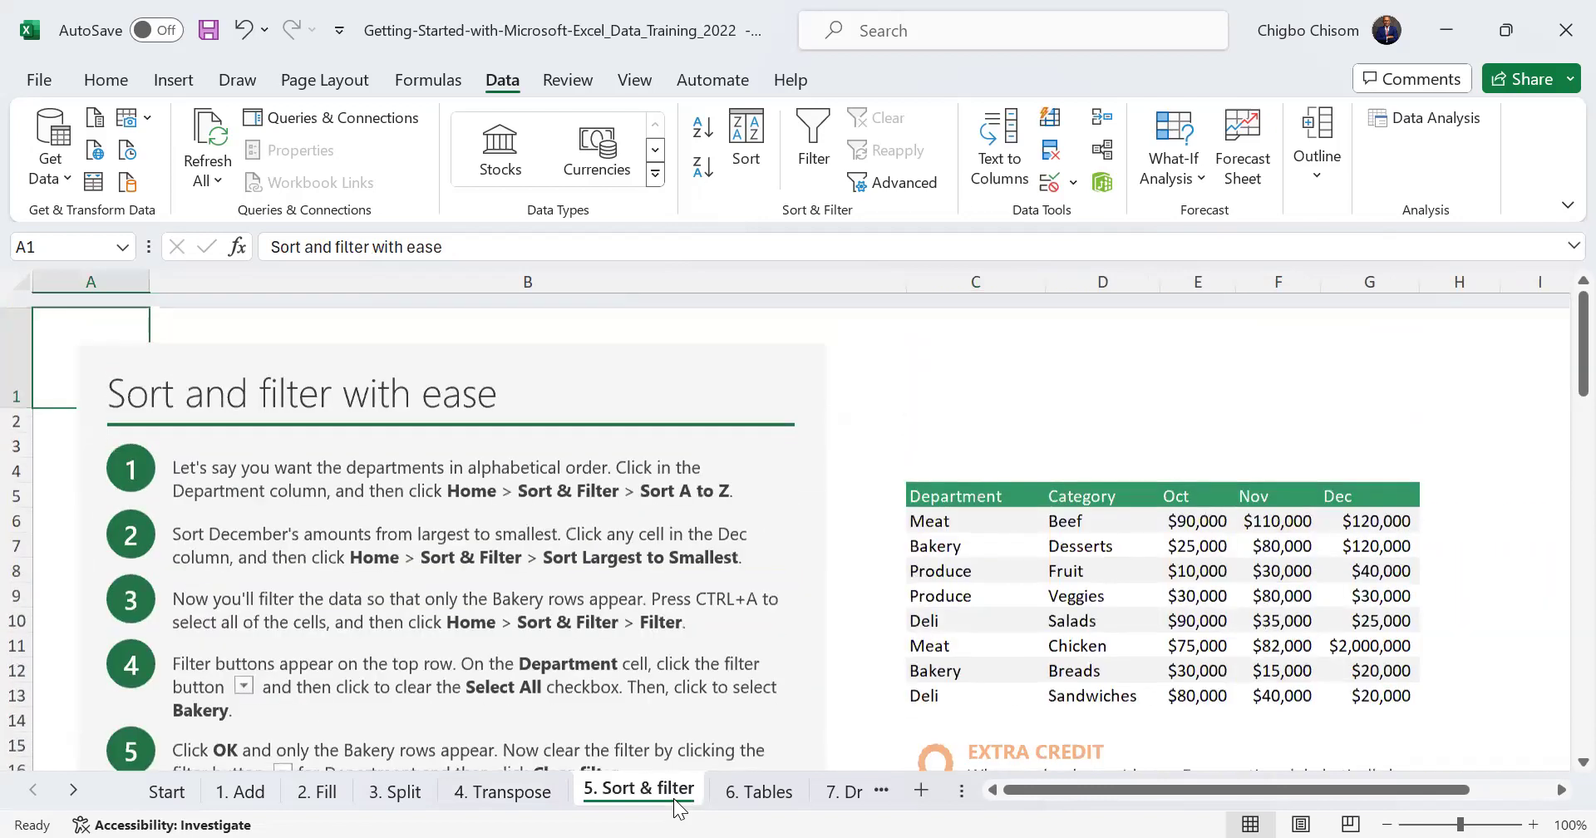
drag(937, 488, 1371, 663)
click(1376, 675)
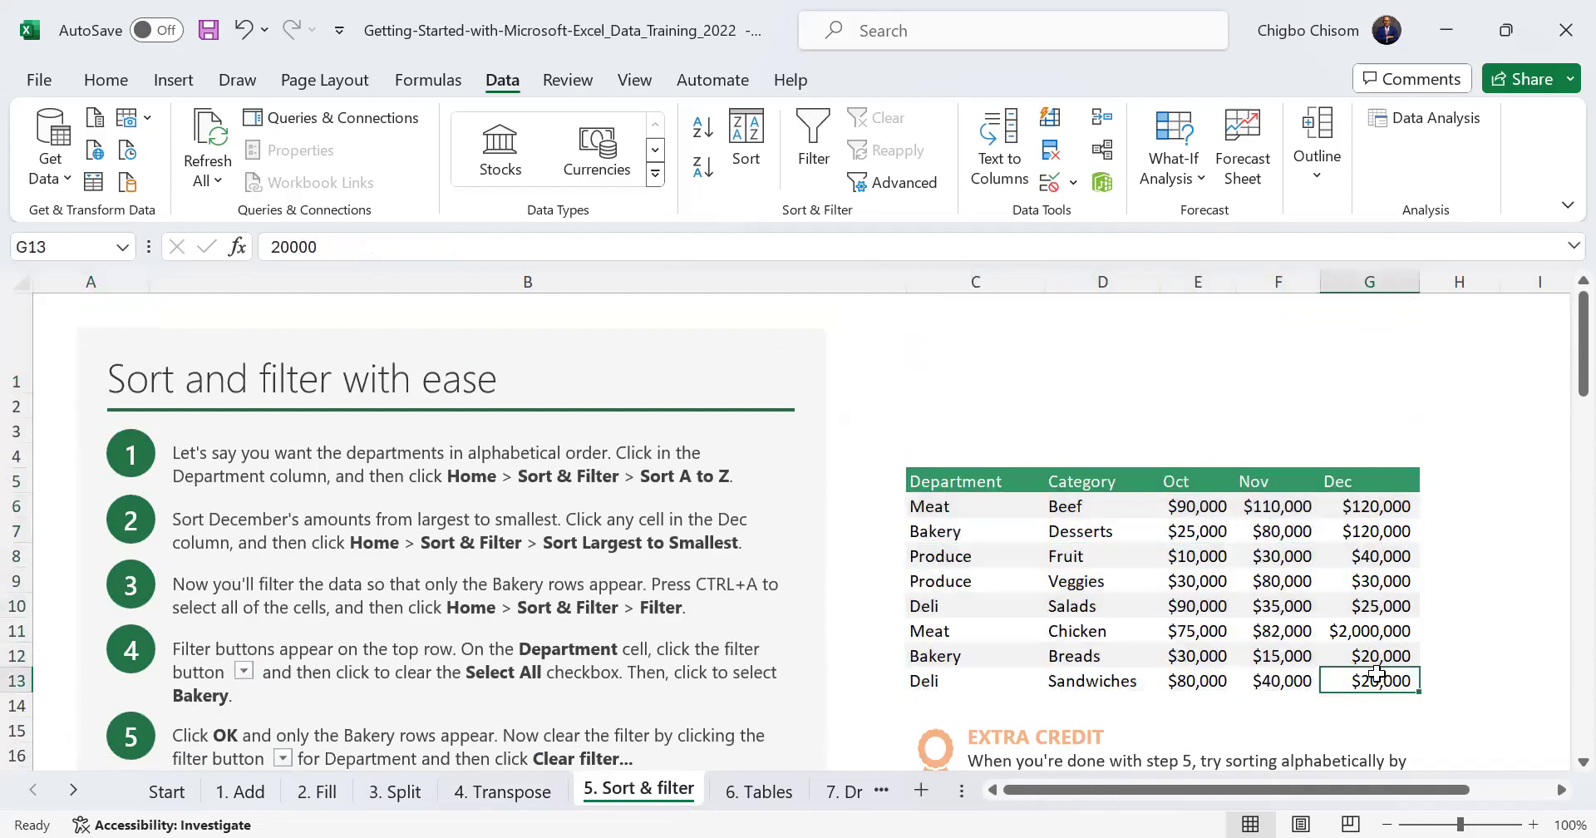
drag(983, 484, 1353, 673)
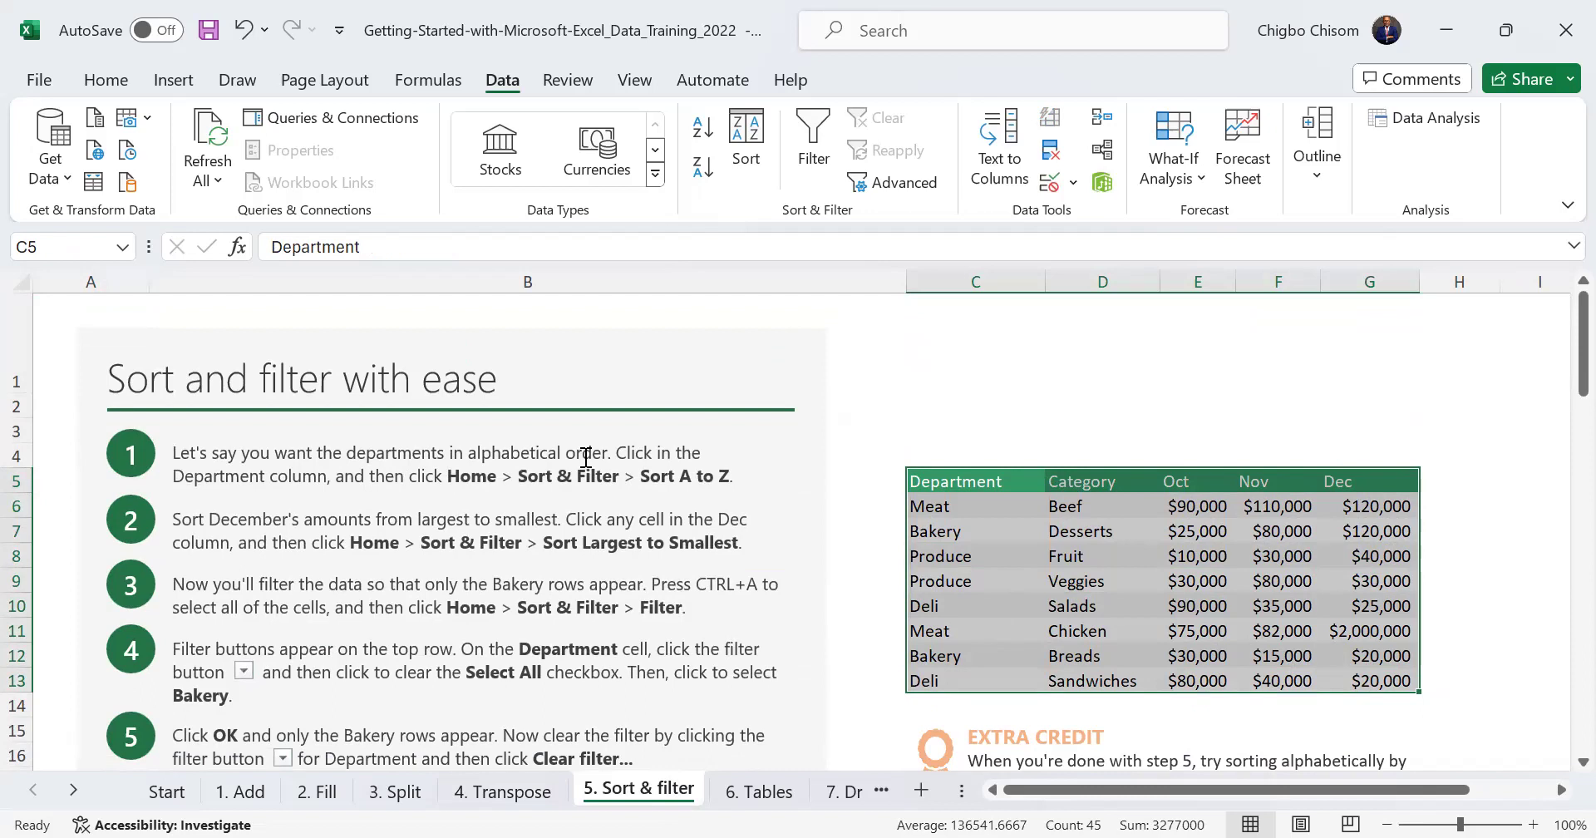
click(939, 479)
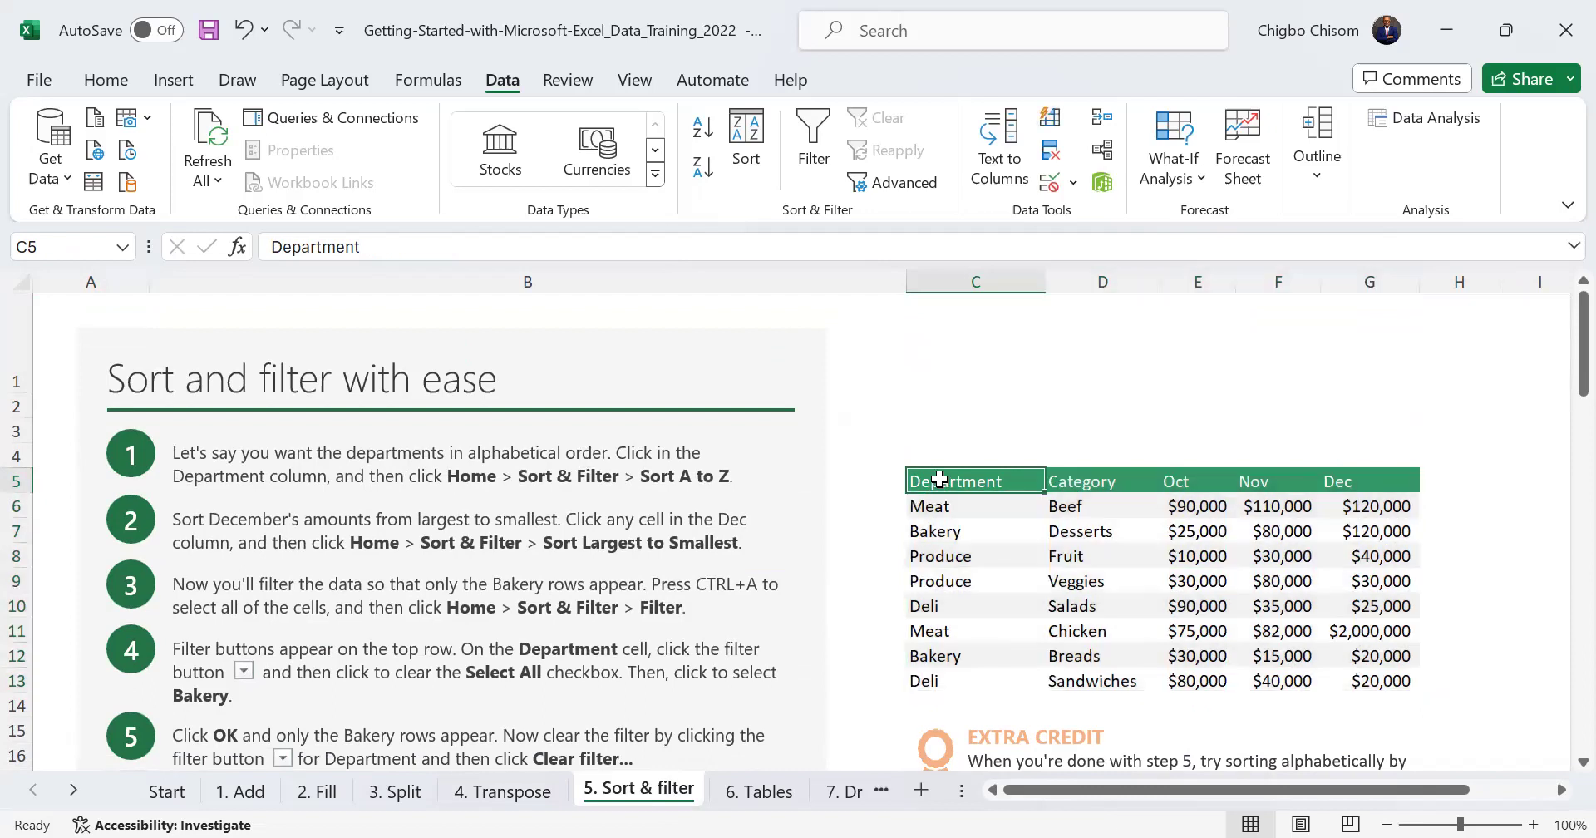
drag(926, 503, 1405, 507)
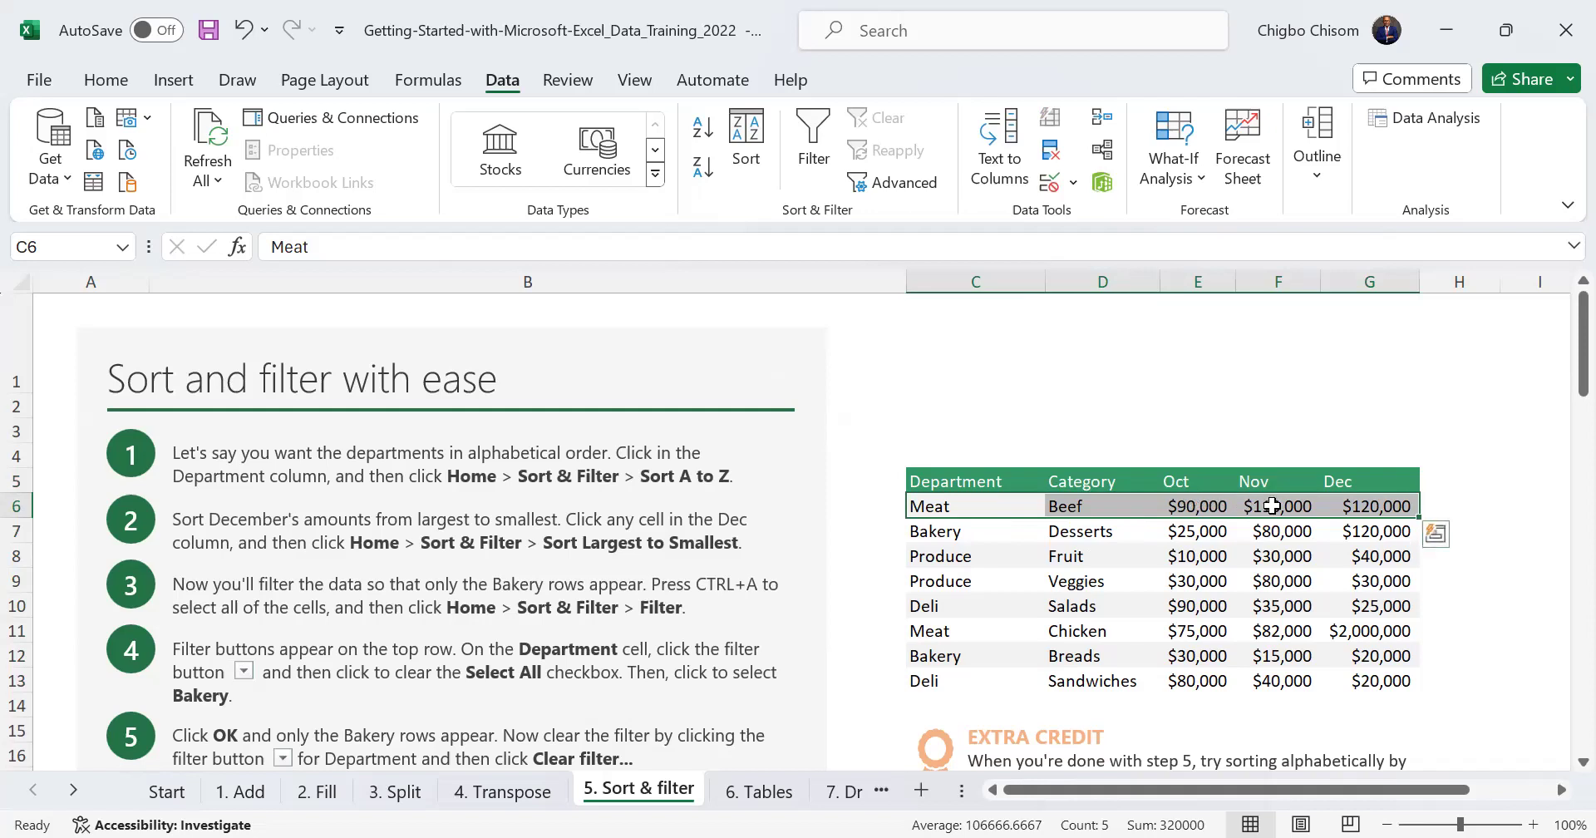
click(964, 526)
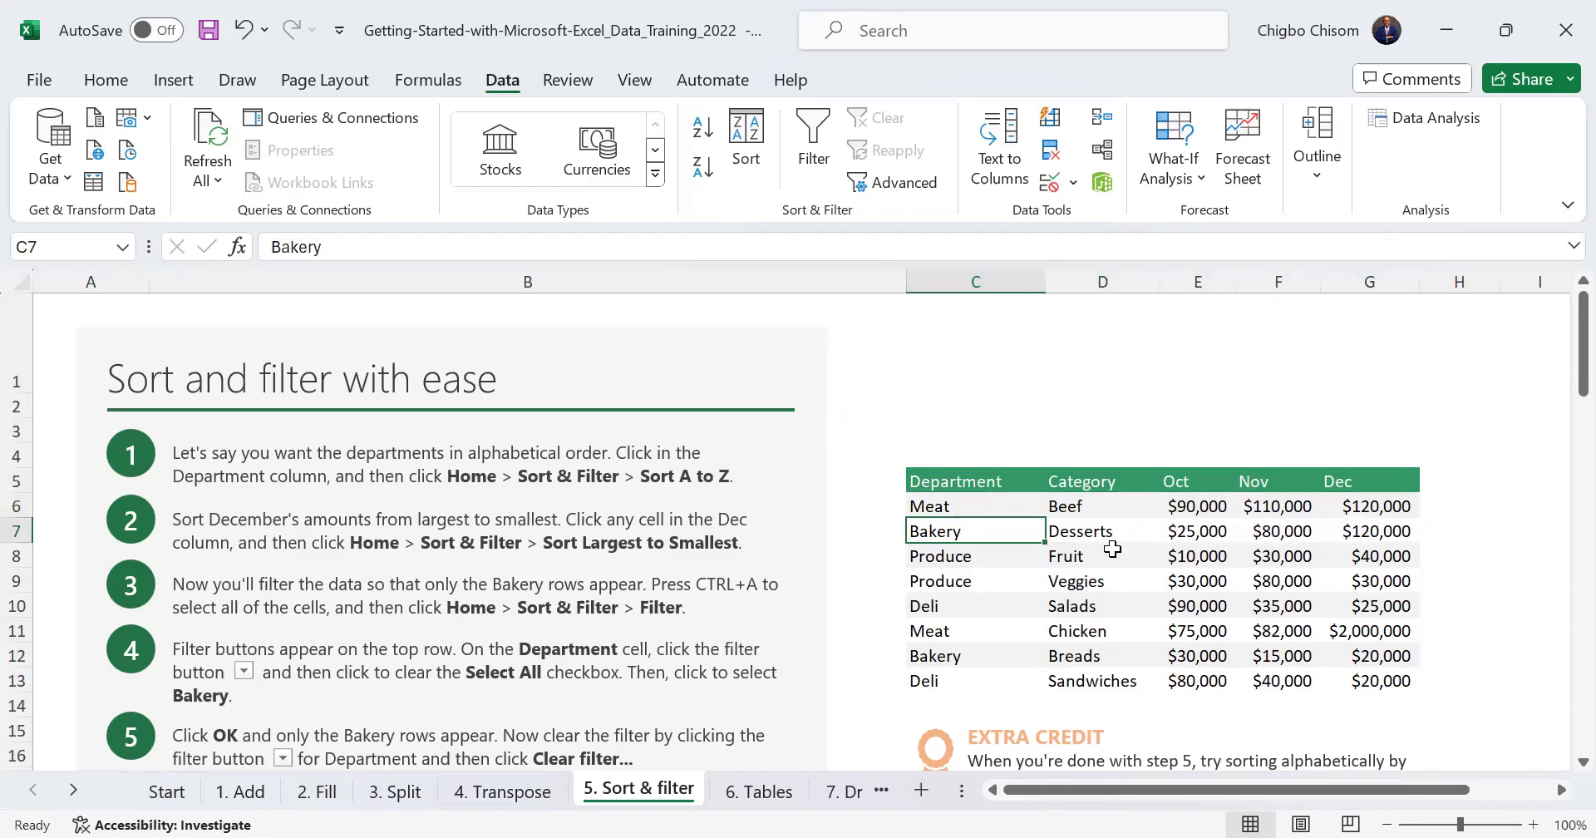
click(935, 503)
drag(1113, 505, 1342, 506)
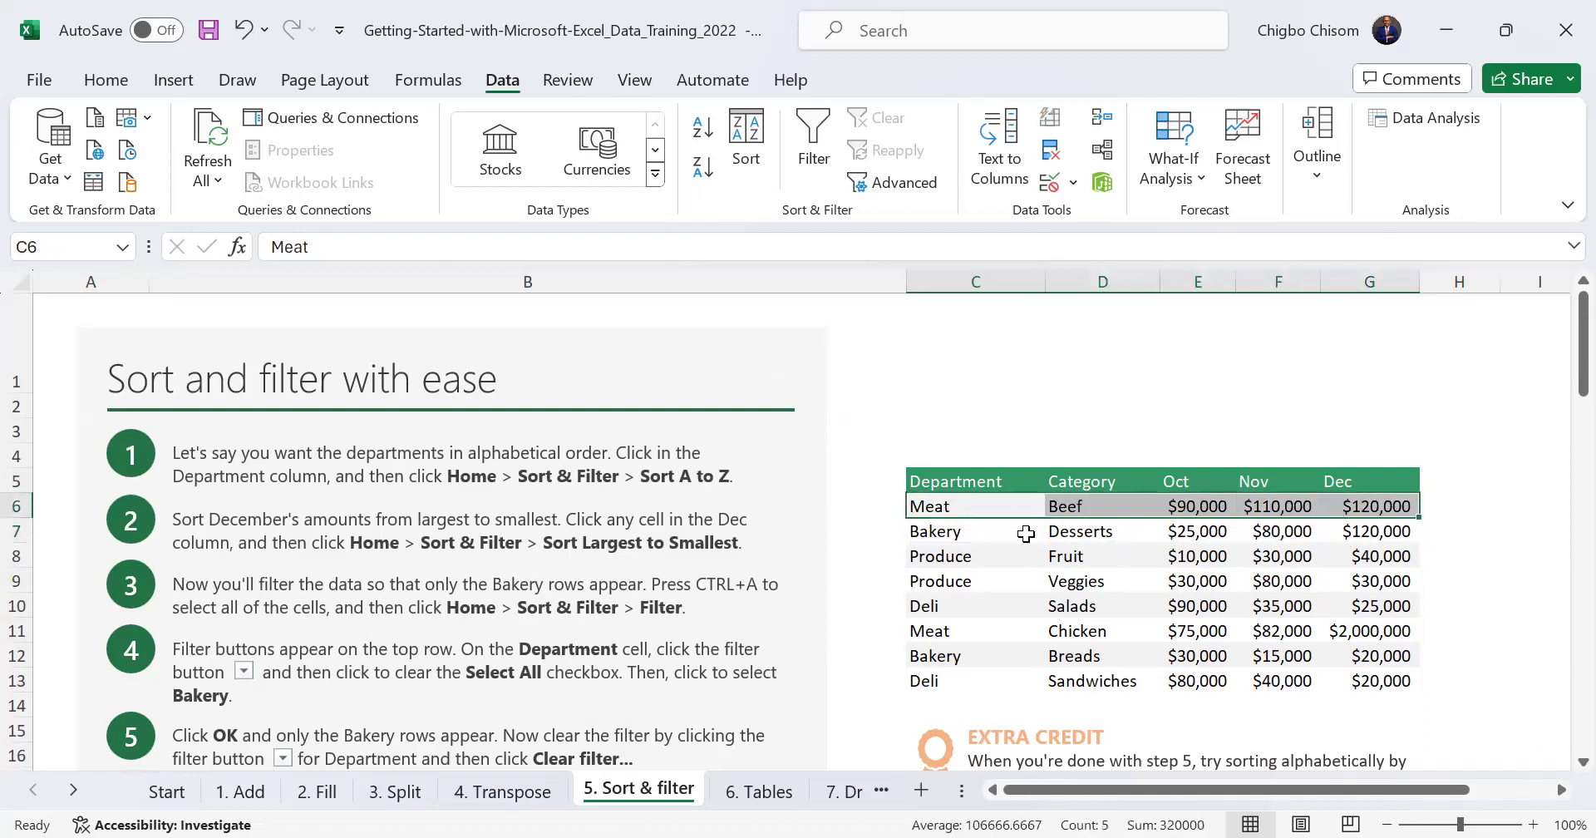
drag(985, 530, 1384, 536)
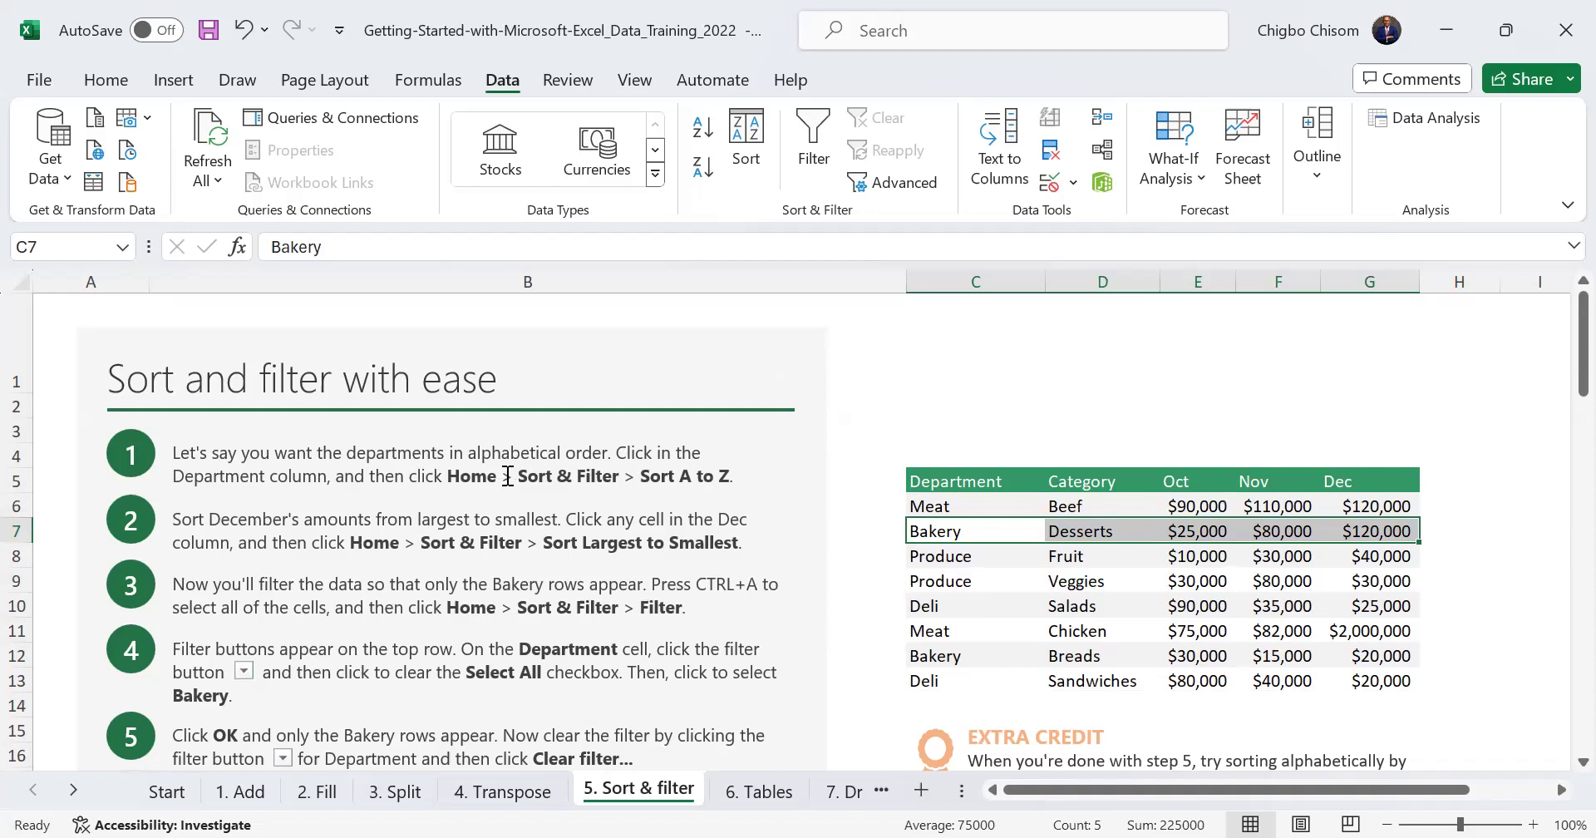
click(964, 478)
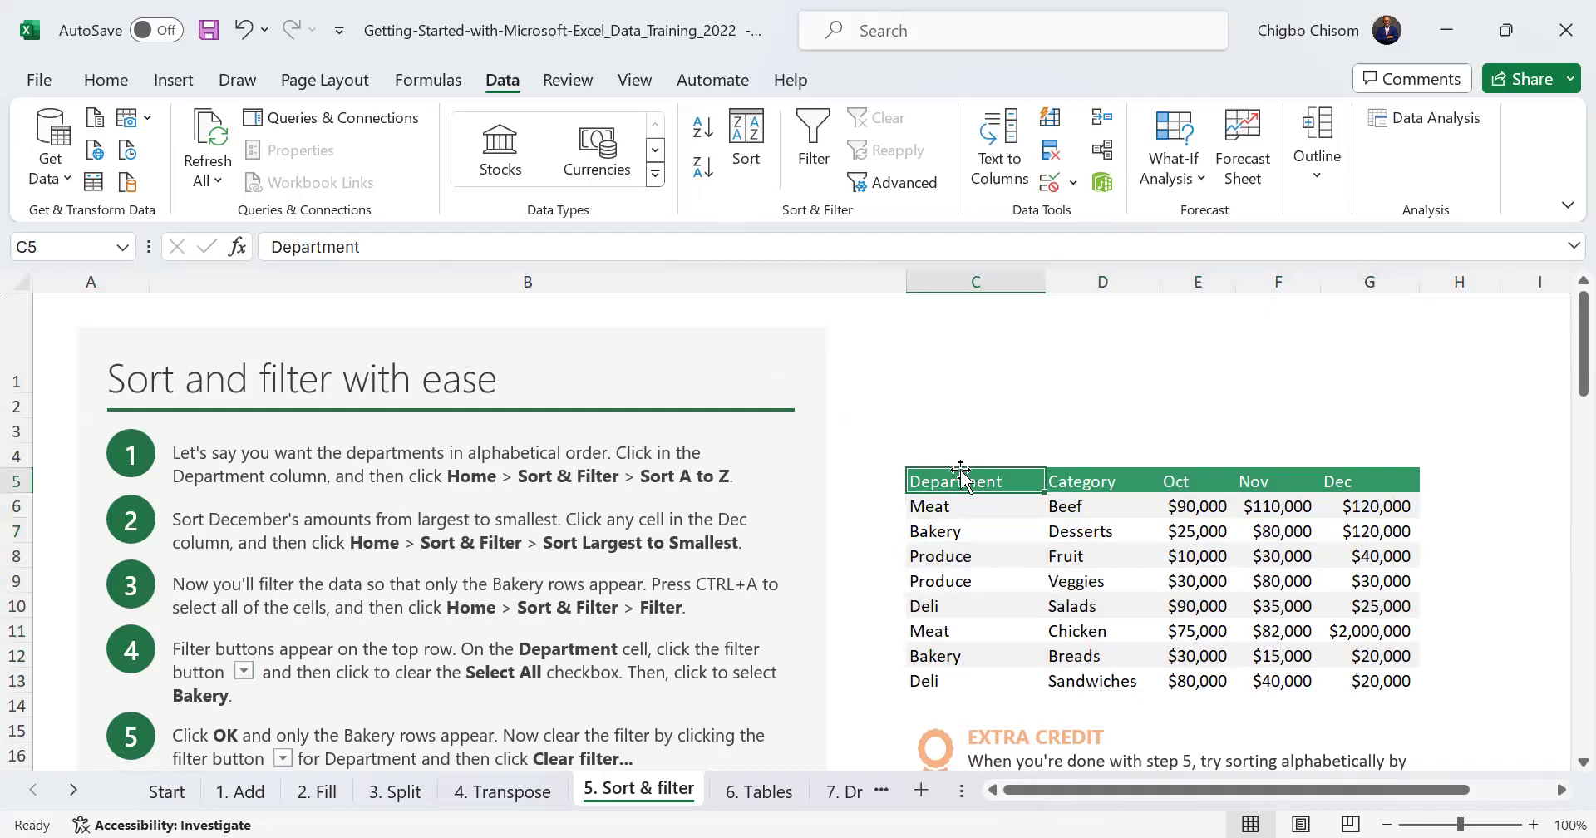
drag(956, 477, 991, 681)
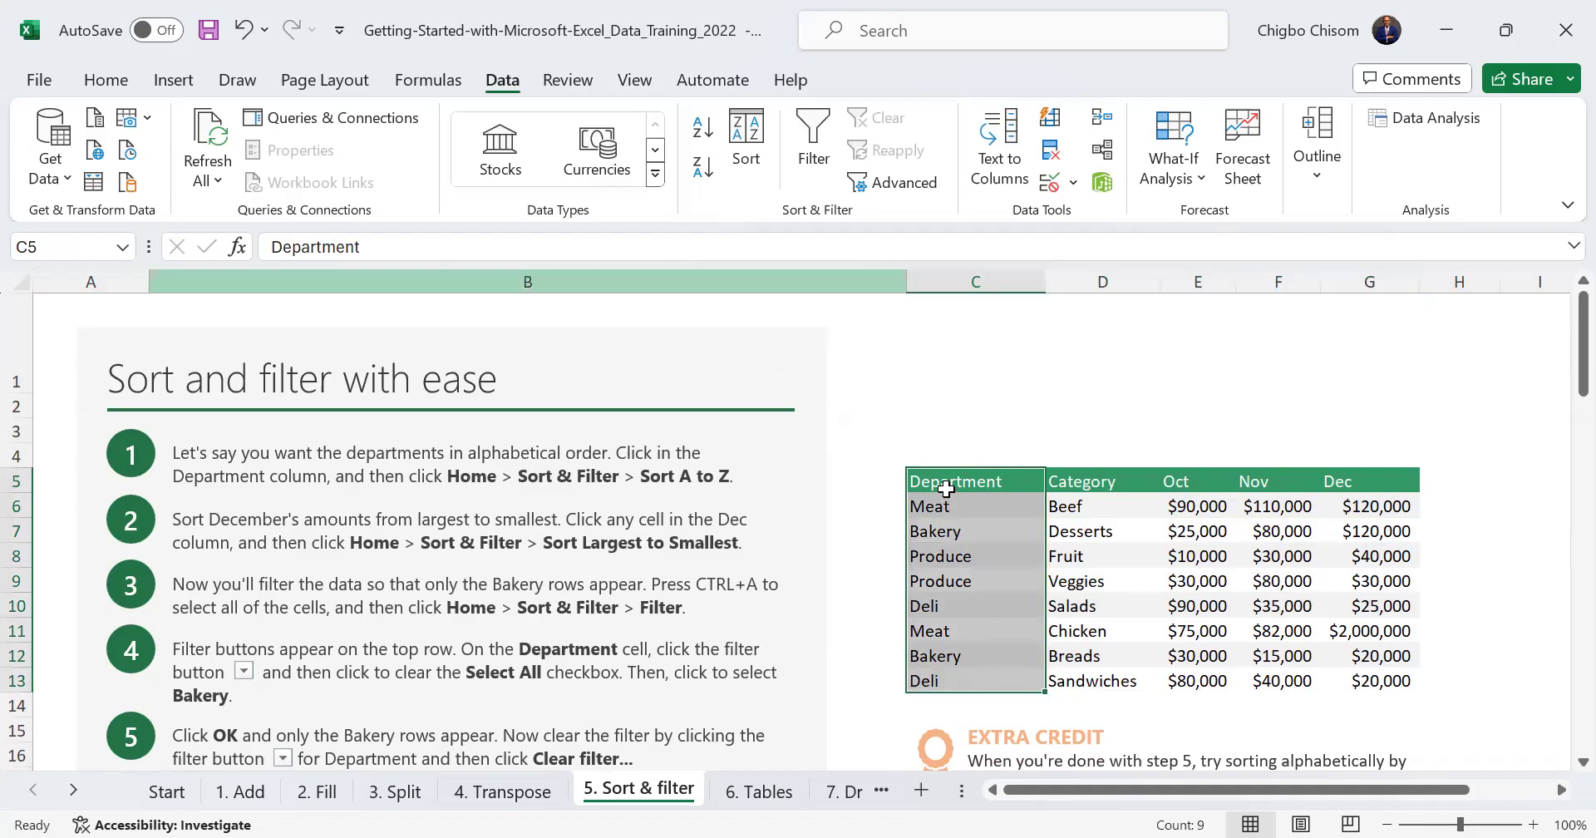
Sort A to Z with Continue with the current selection, so only Department is sorted
key(alt+h)
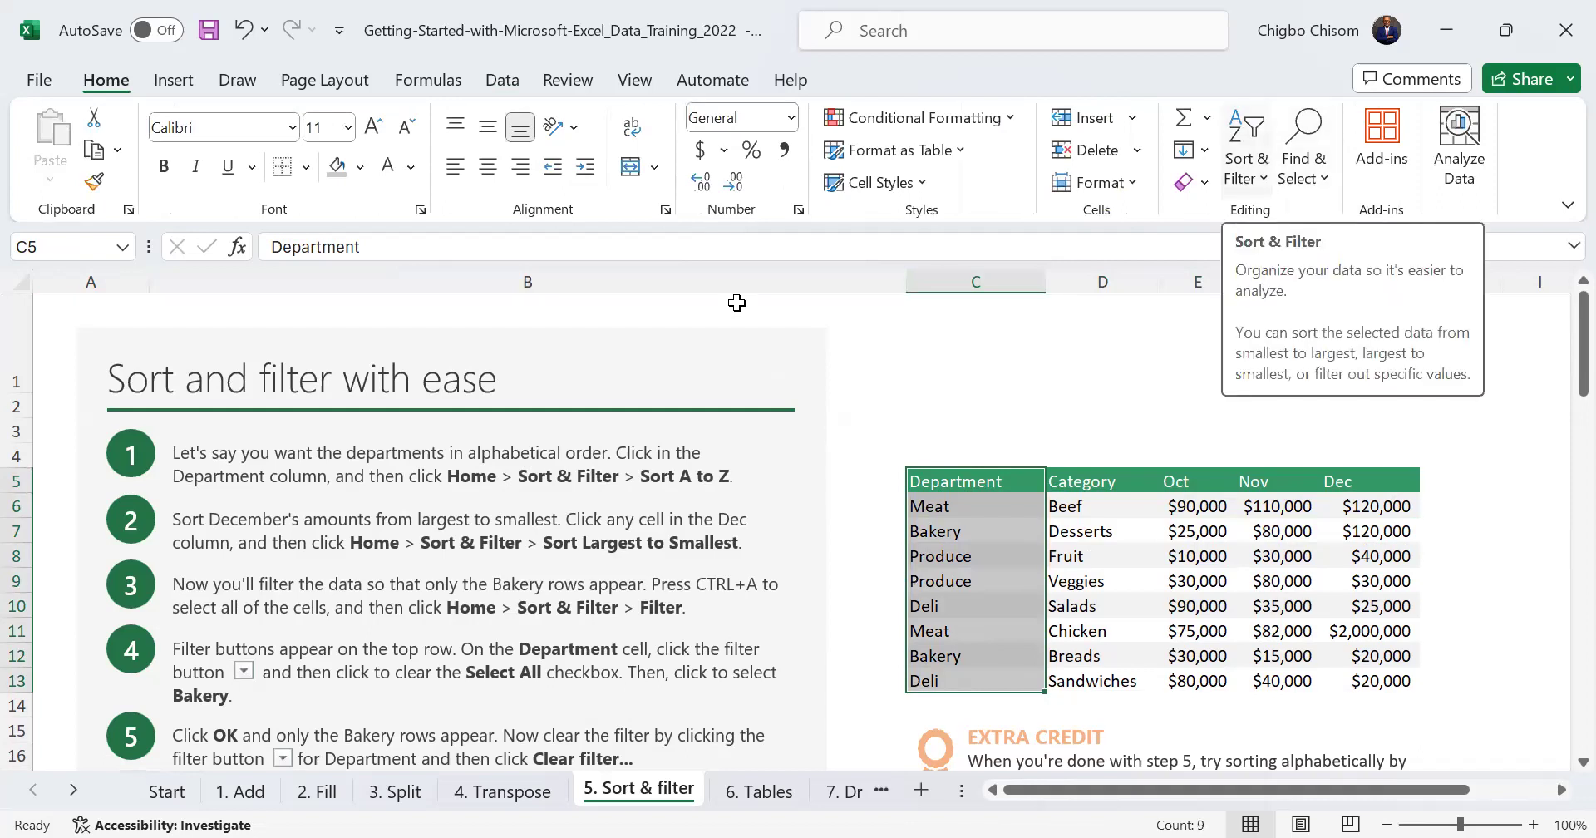
key(Return)
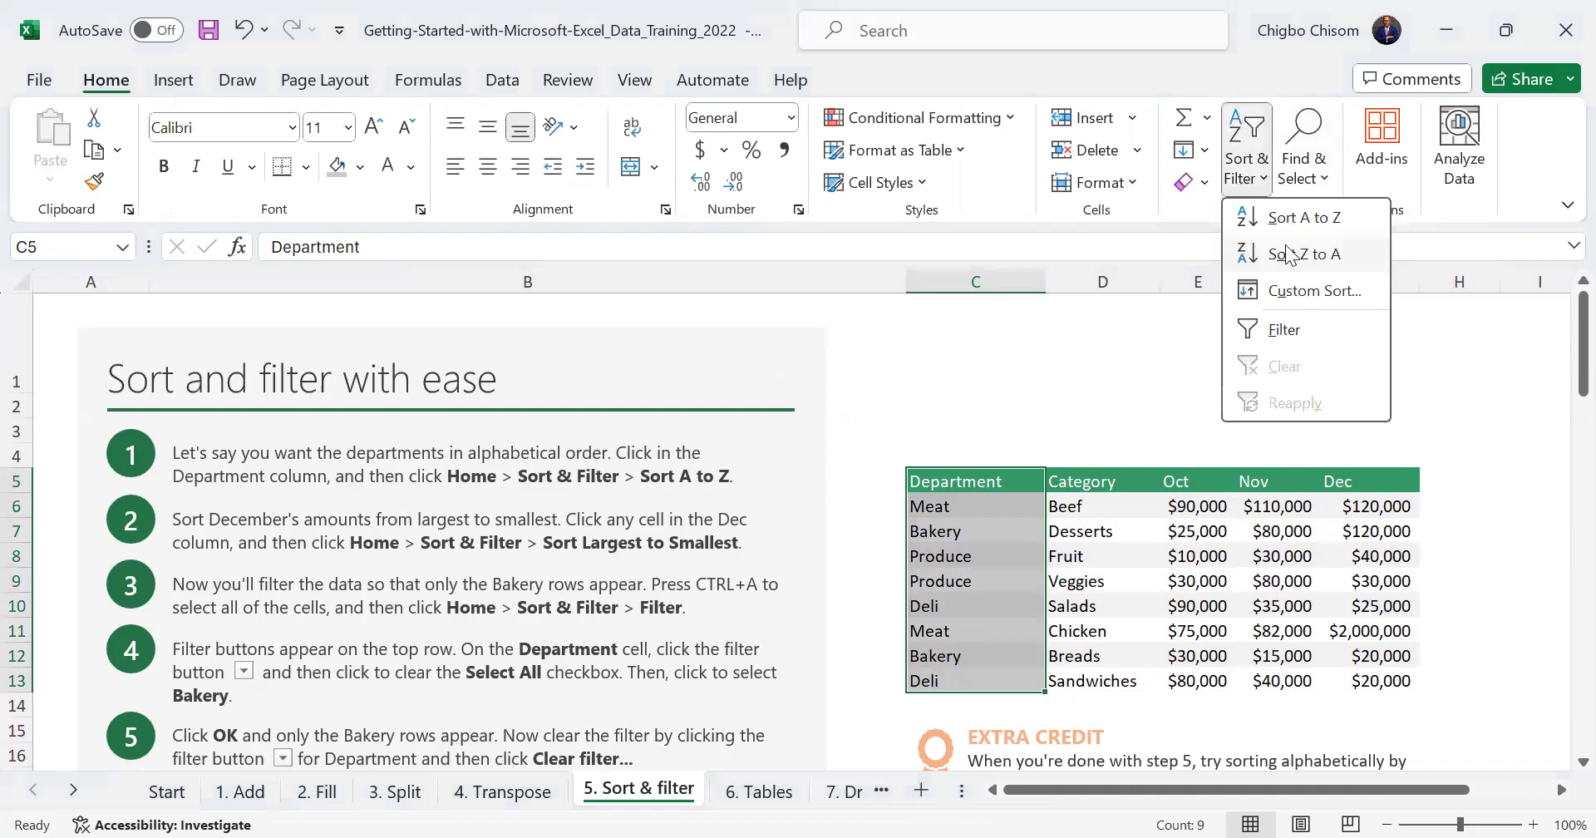
click(1284, 223)
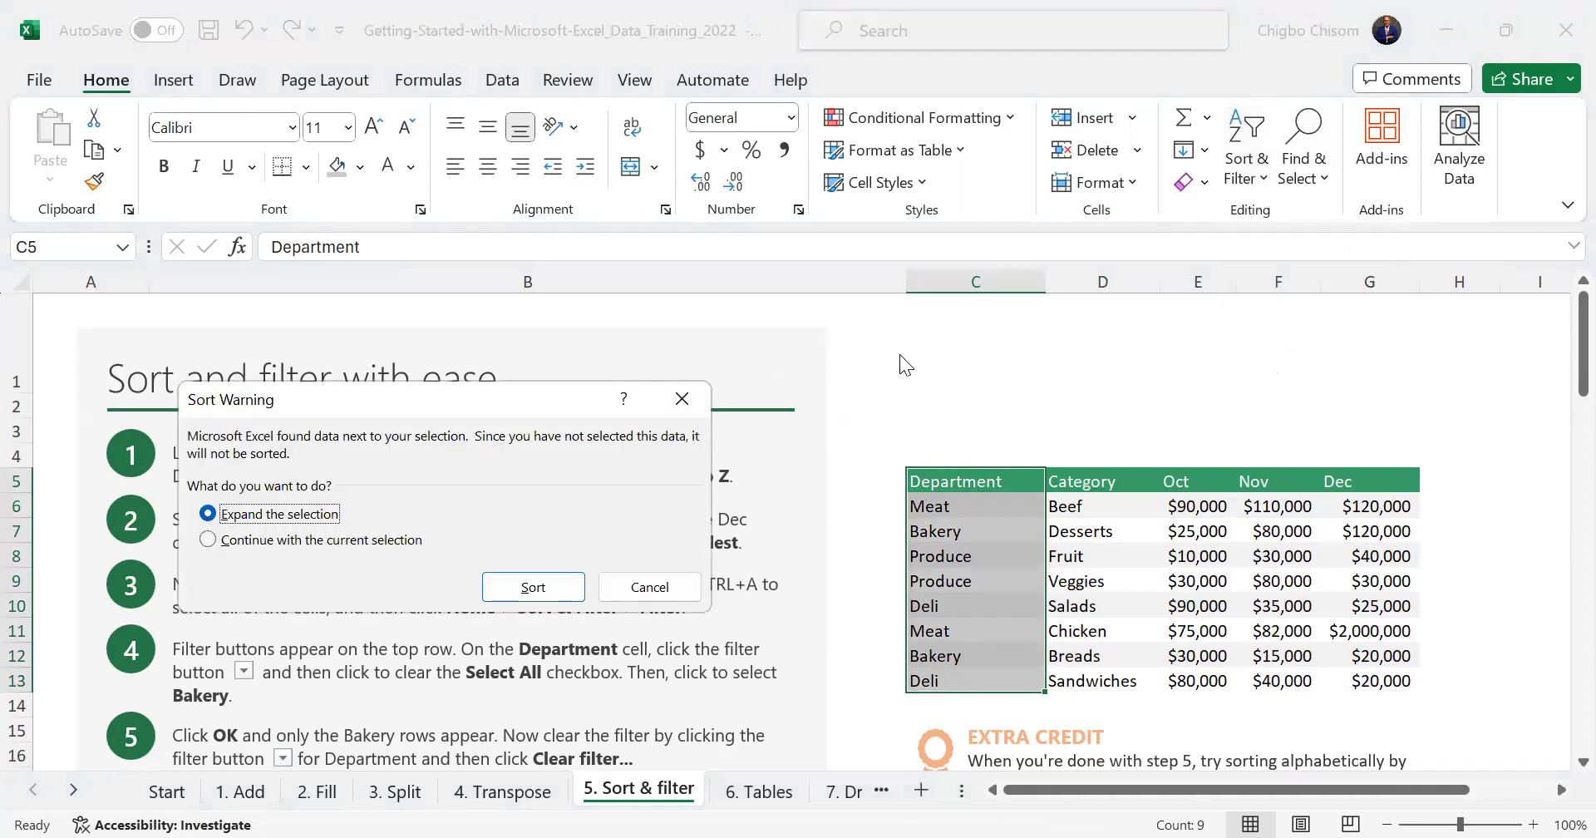
click(347, 540)
key(Return)
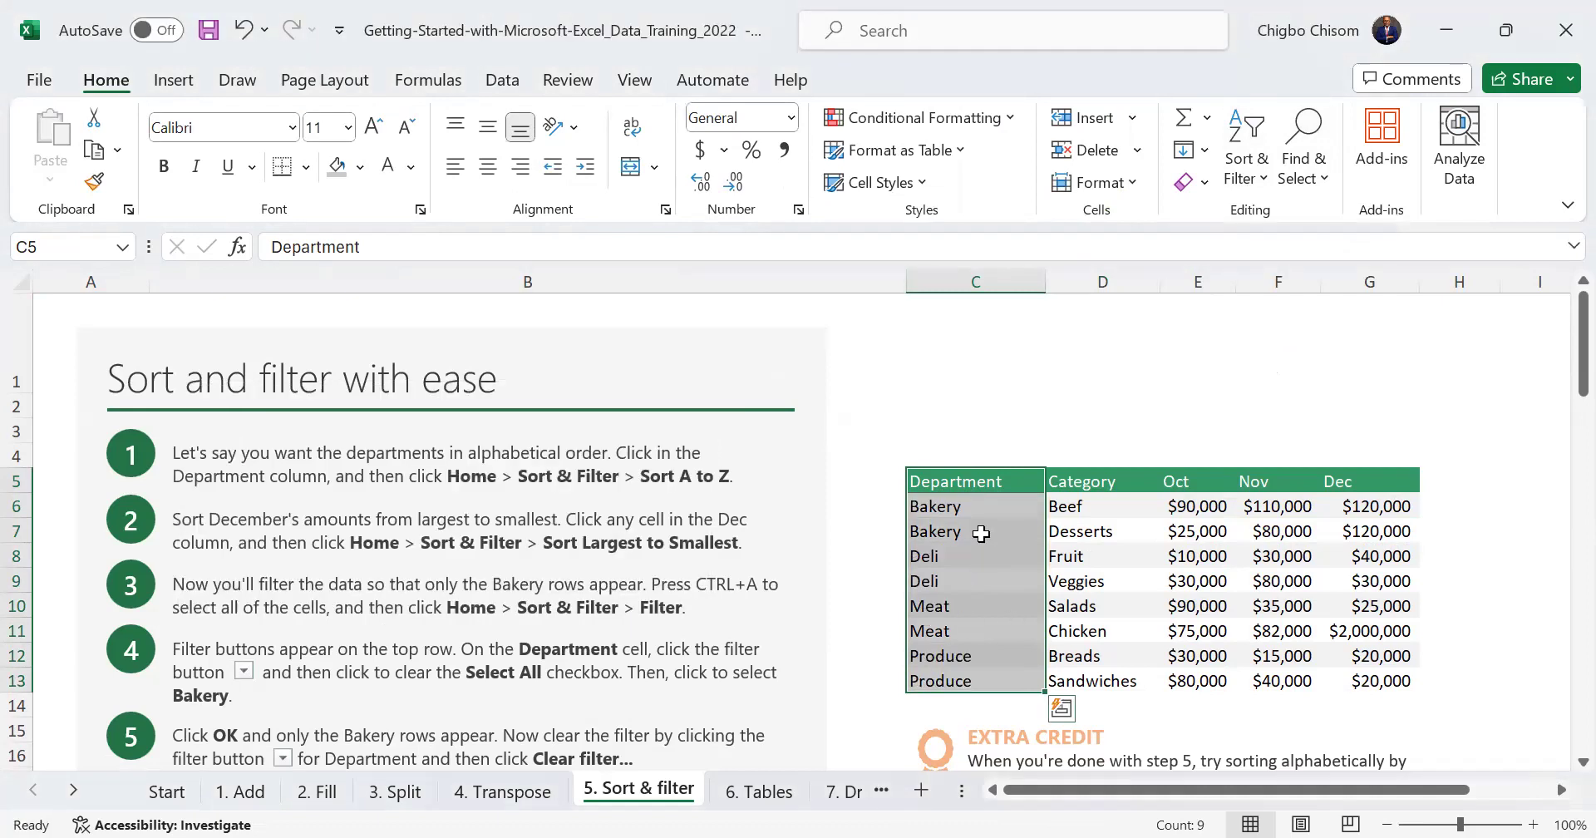
Select the eight sorted Department entries, Bakery through Produce
drag(972, 507, 987, 677)
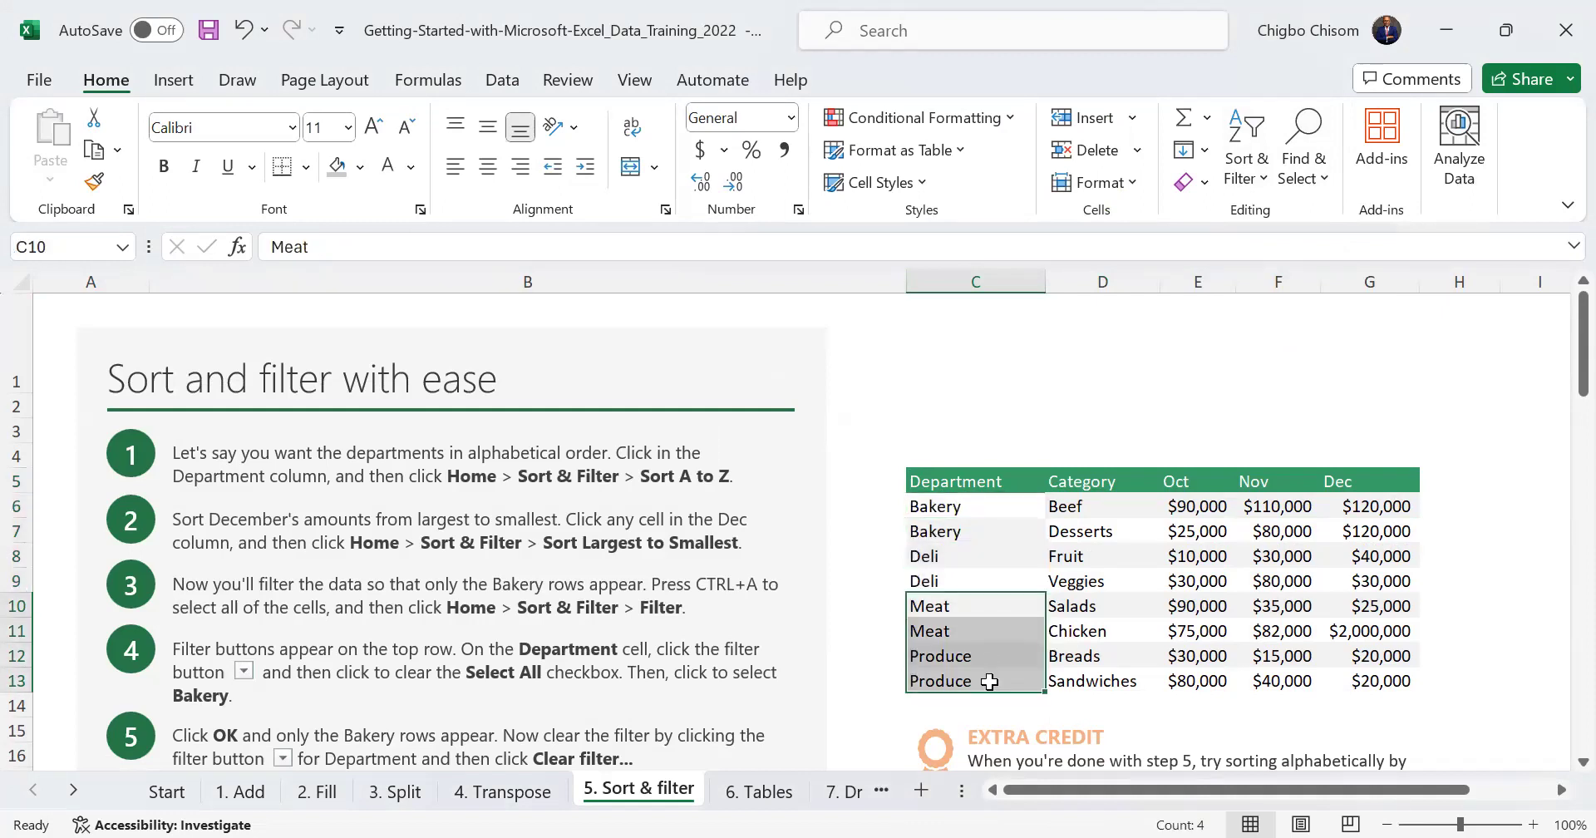
drag(968, 507, 994, 639)
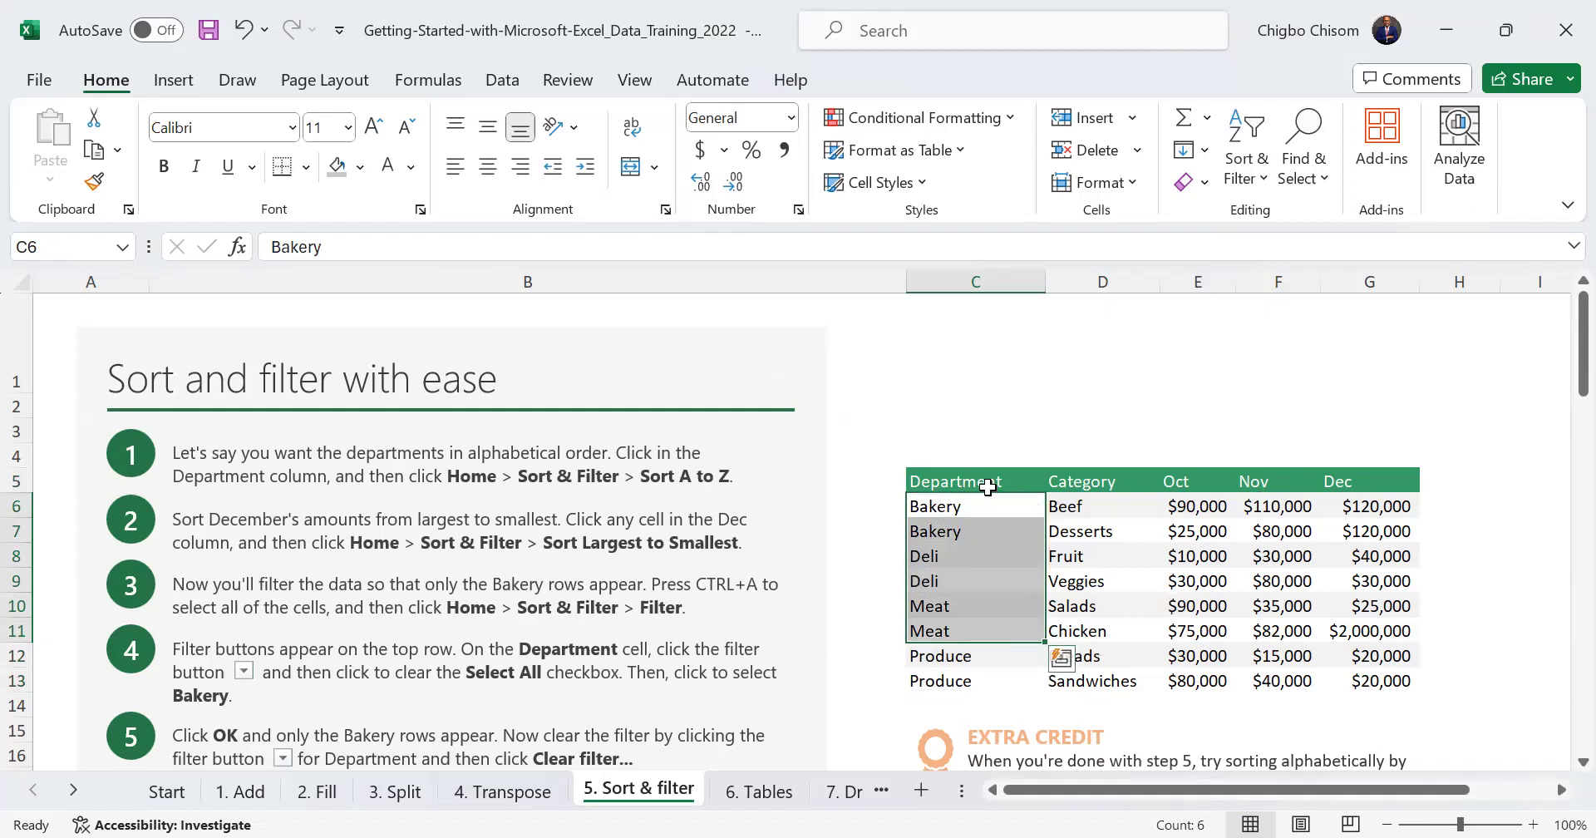
drag(956, 507, 1005, 686)
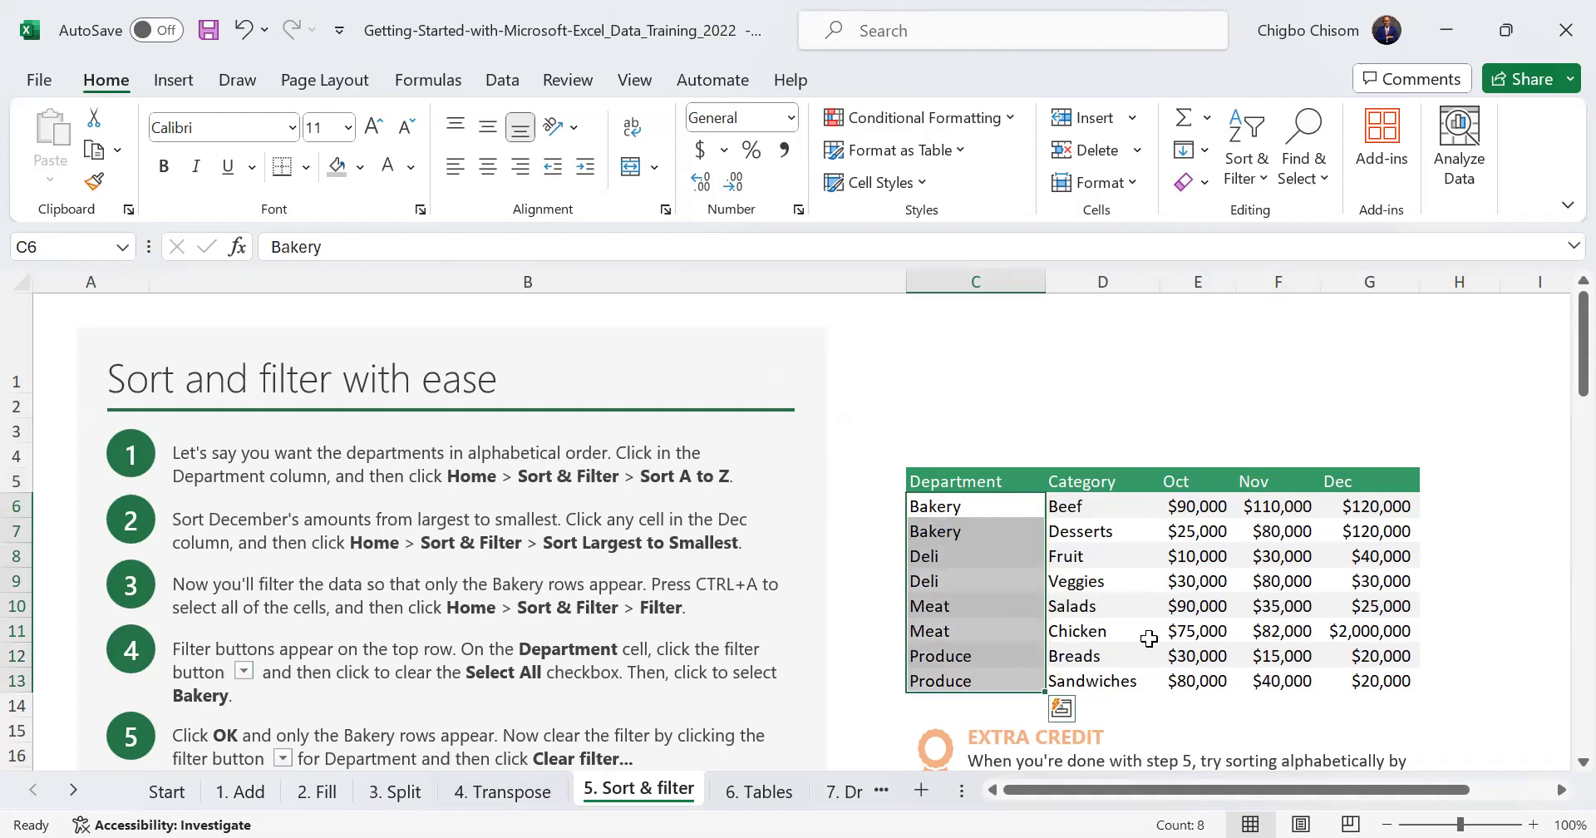
Undo the one-column sort and reselect the whole sales table C5:G13 with headers
key(ctrl+z)
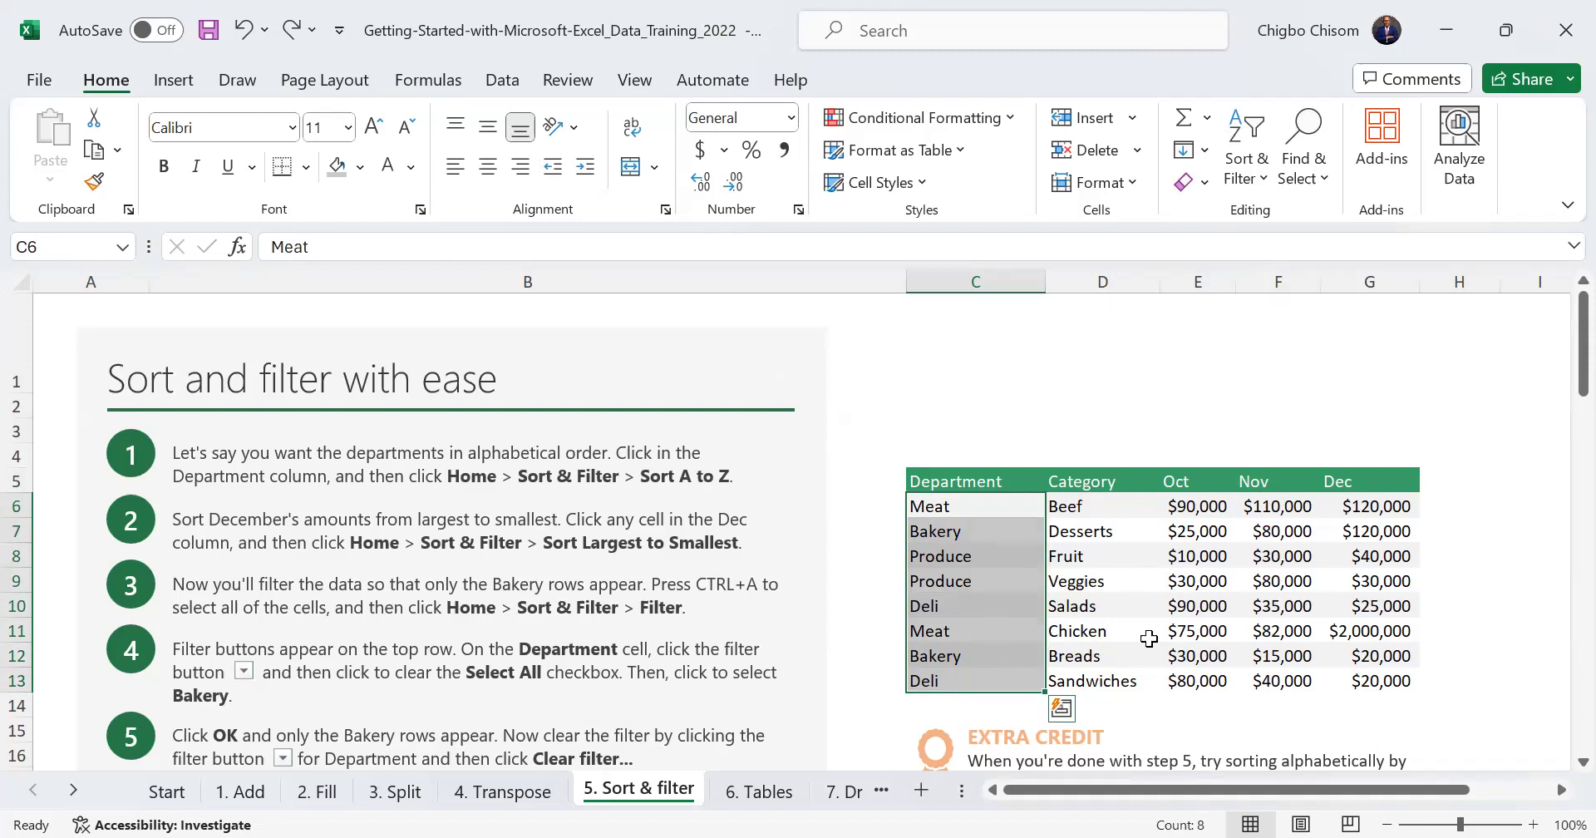
scroll(1149, 639, down, 3)
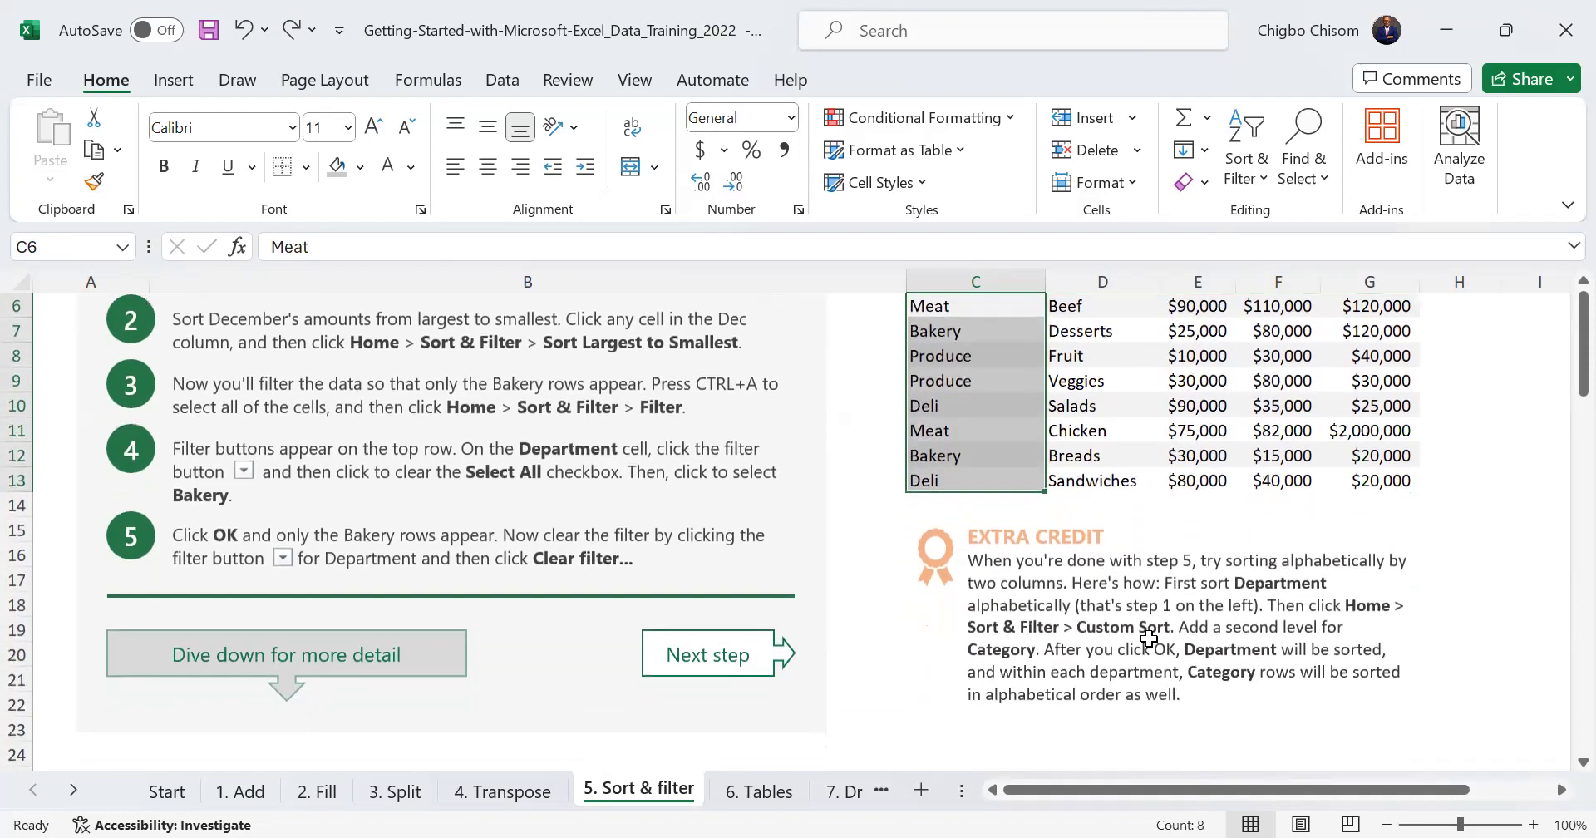
scroll(1150, 638, up, 1)
scroll(1150, 638, up, 1)
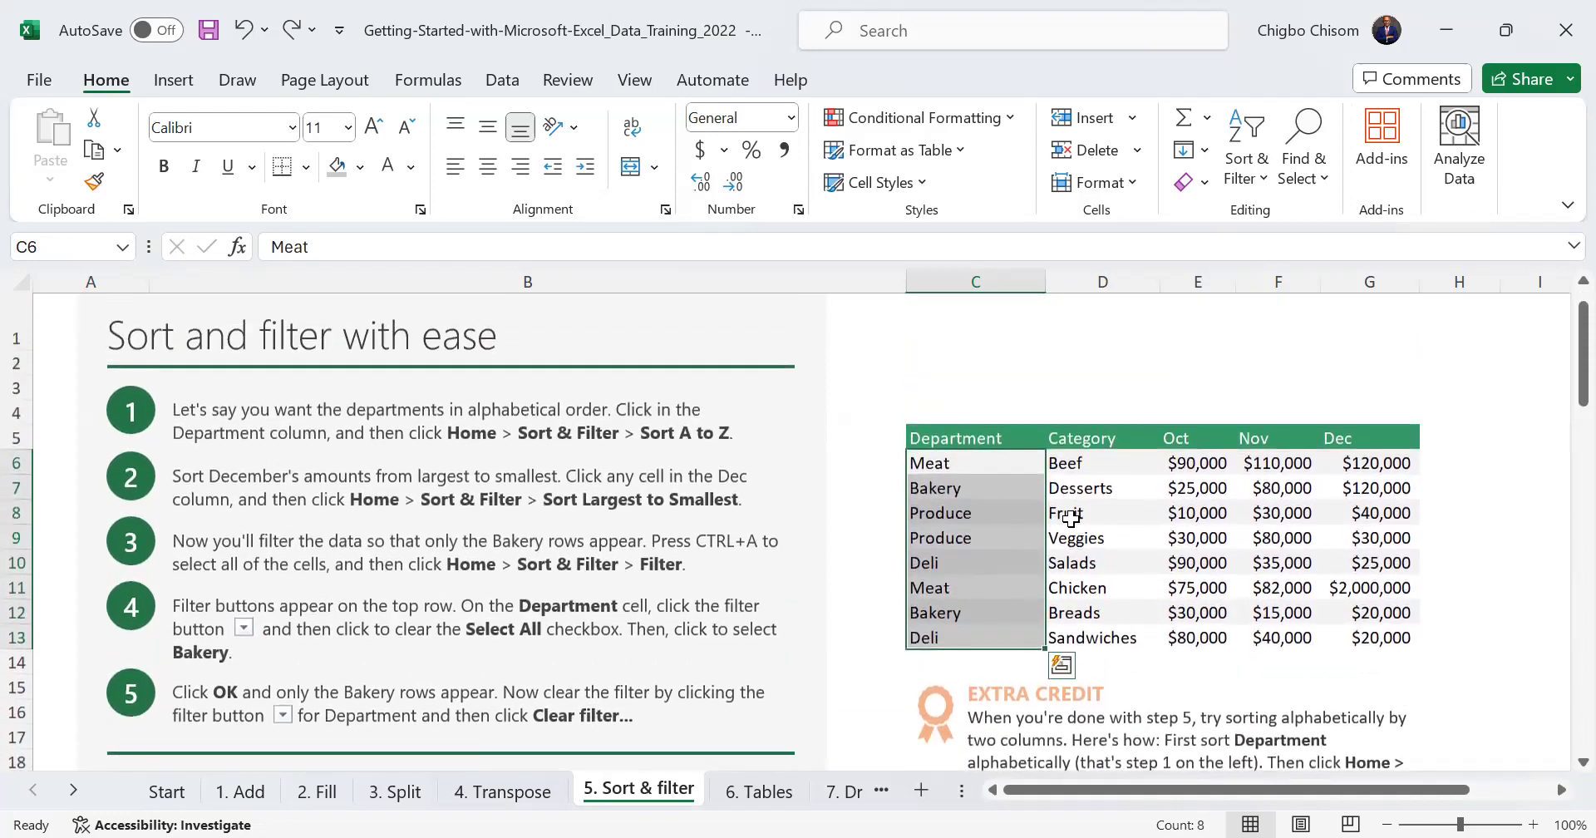
drag(971, 435, 1393, 634)
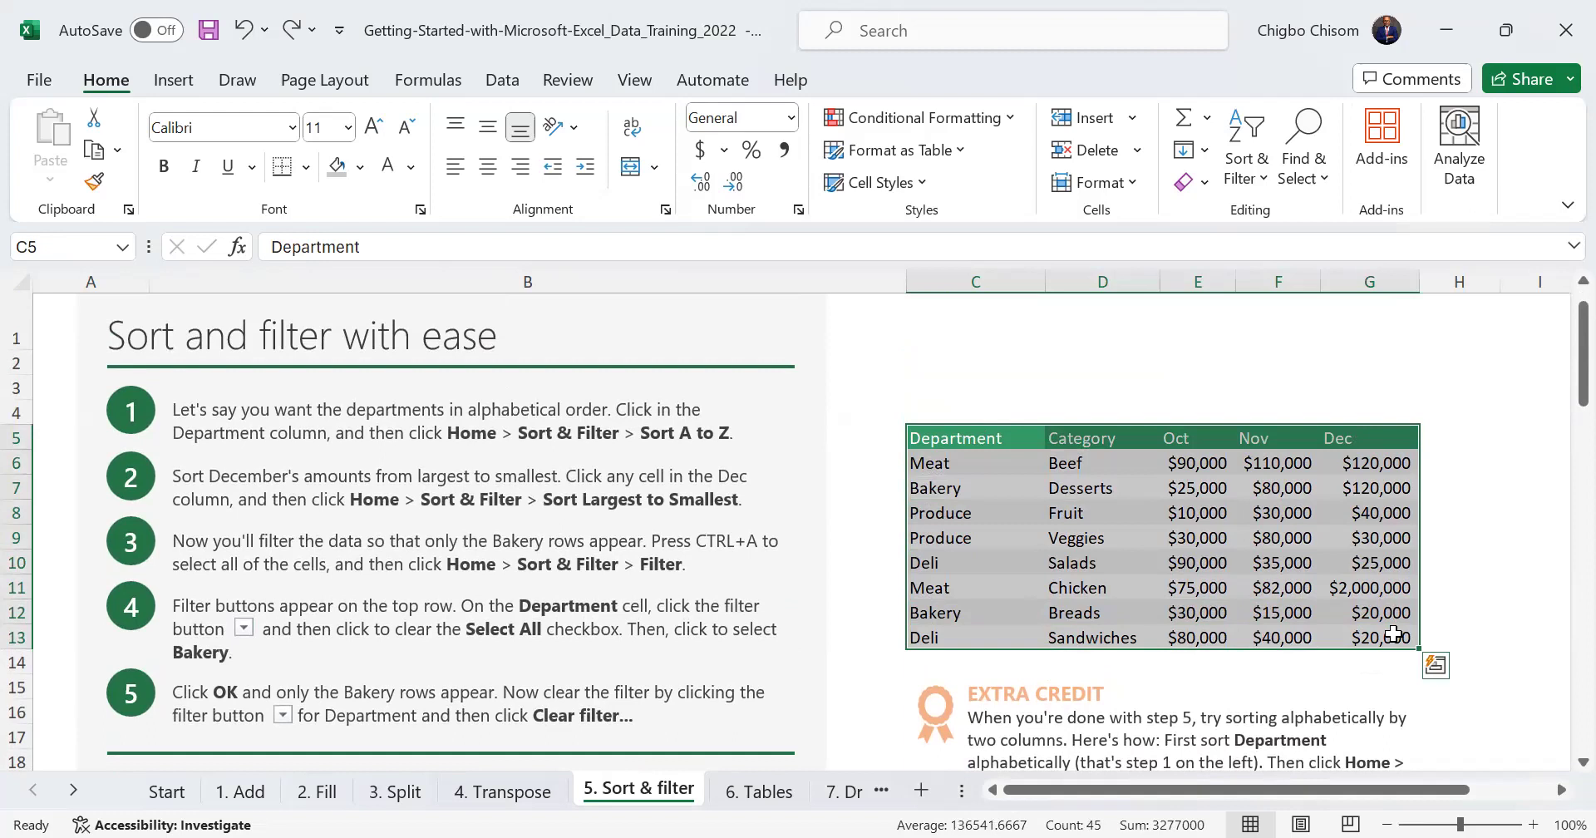
click(1154, 583)
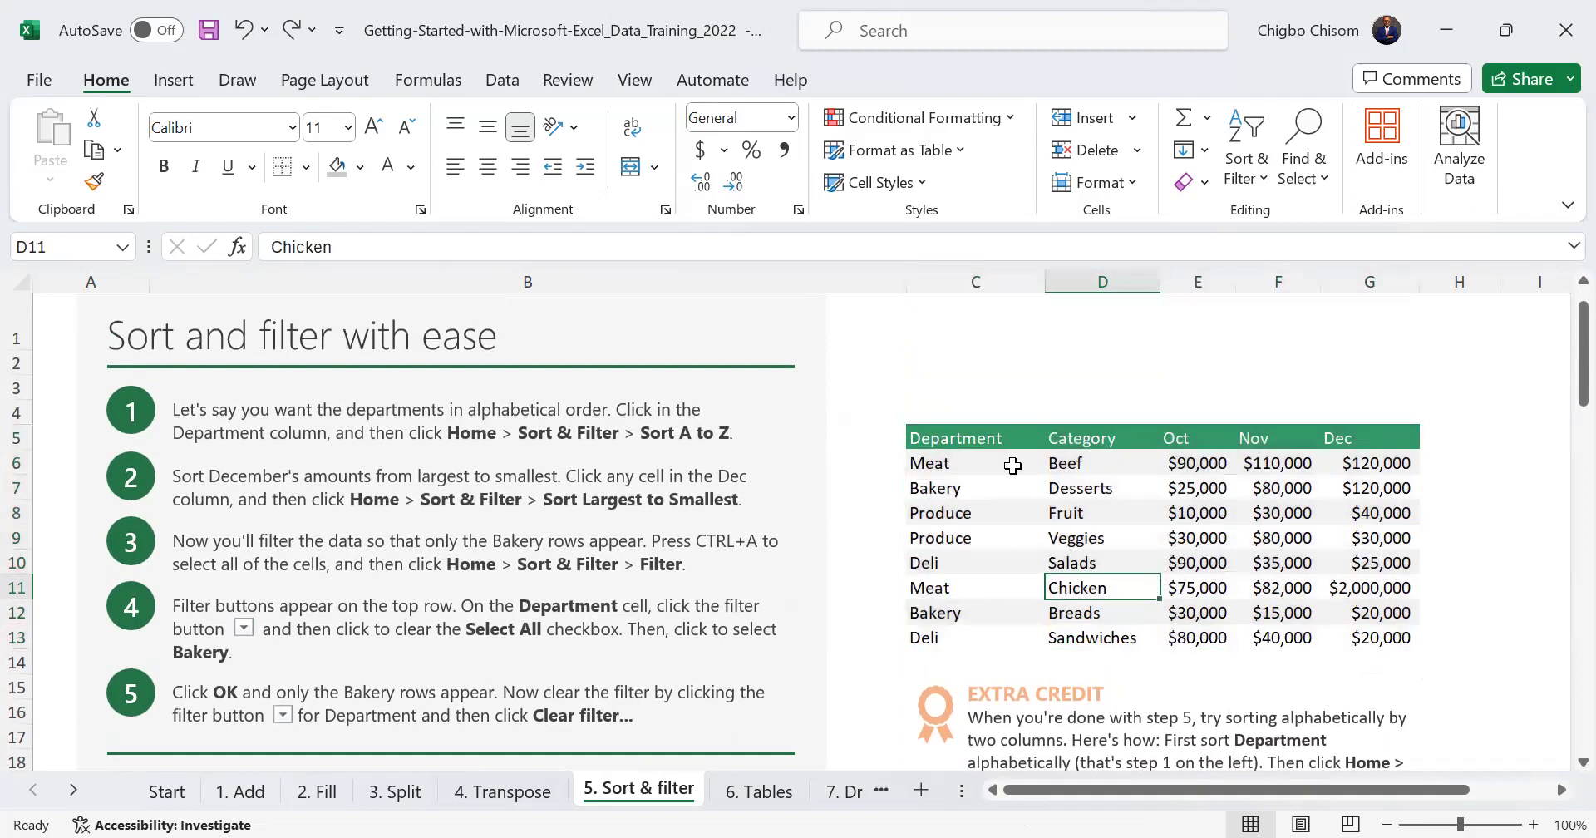
drag(976, 438, 1363, 632)
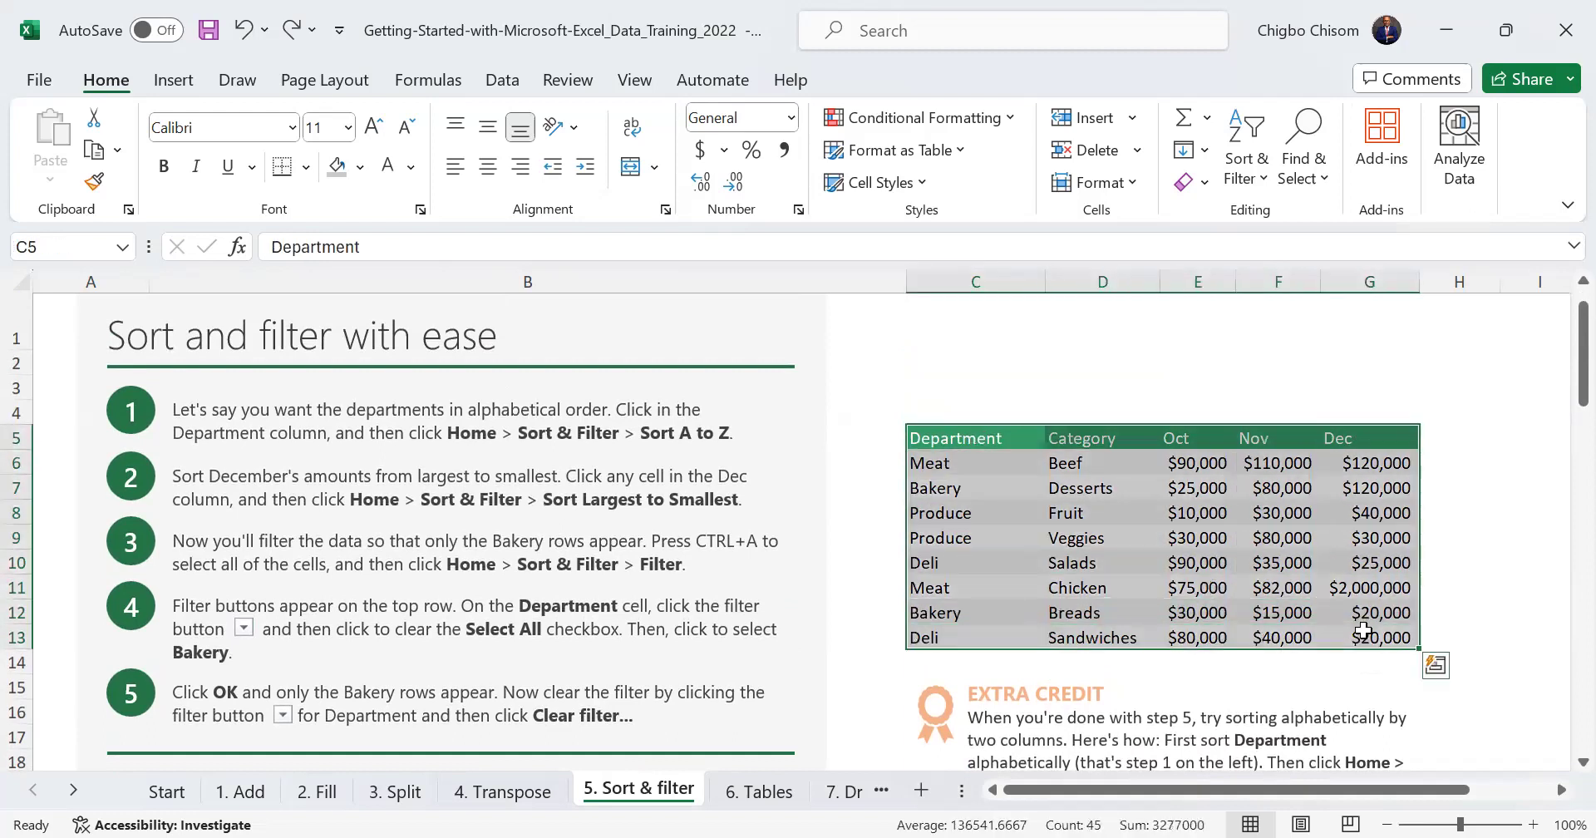
key(ctrl+t)
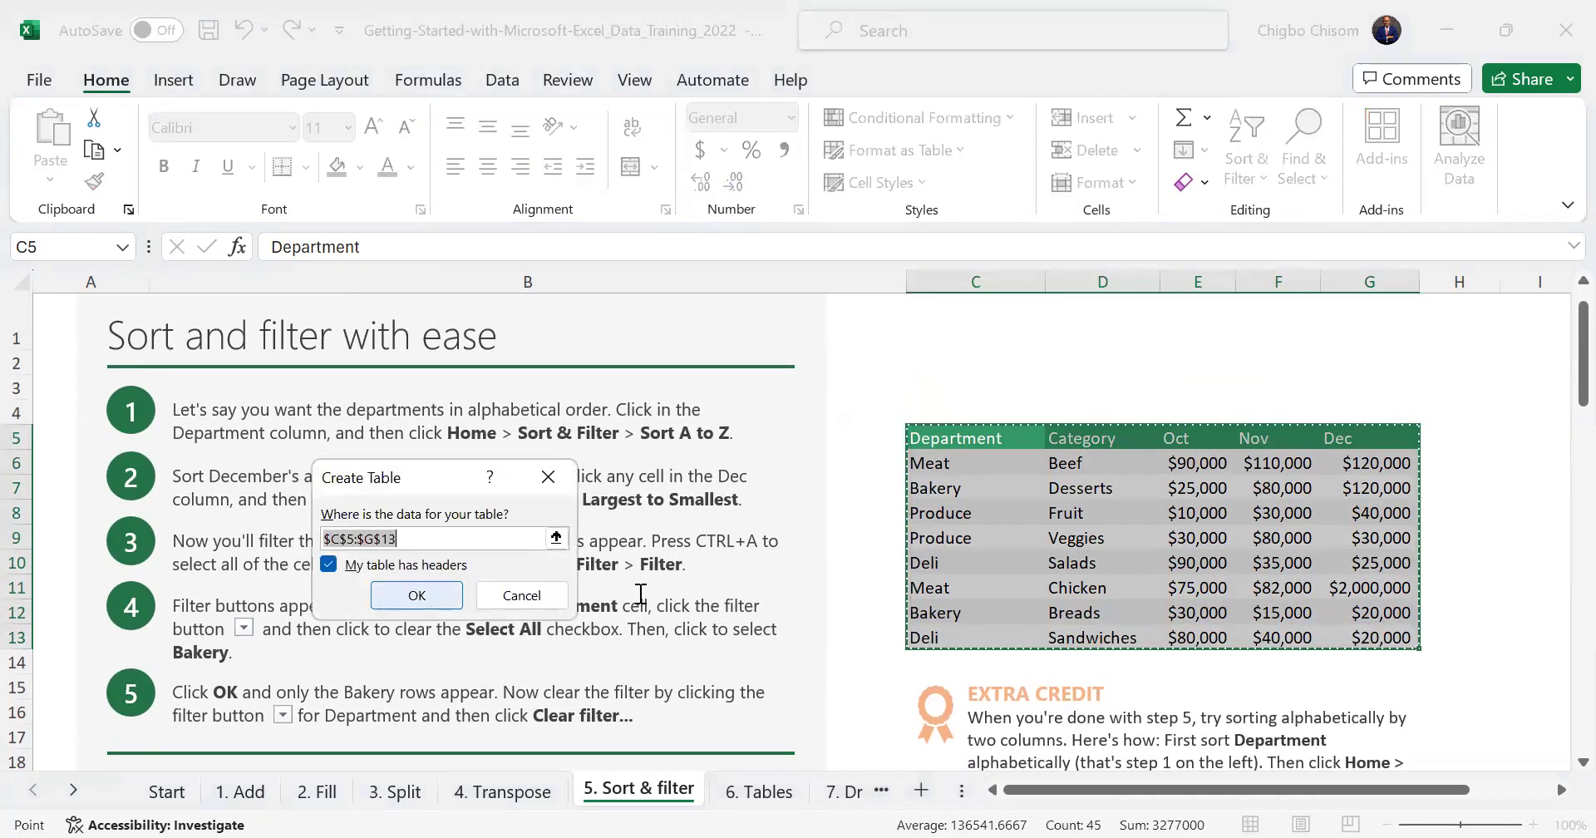
key(Return)
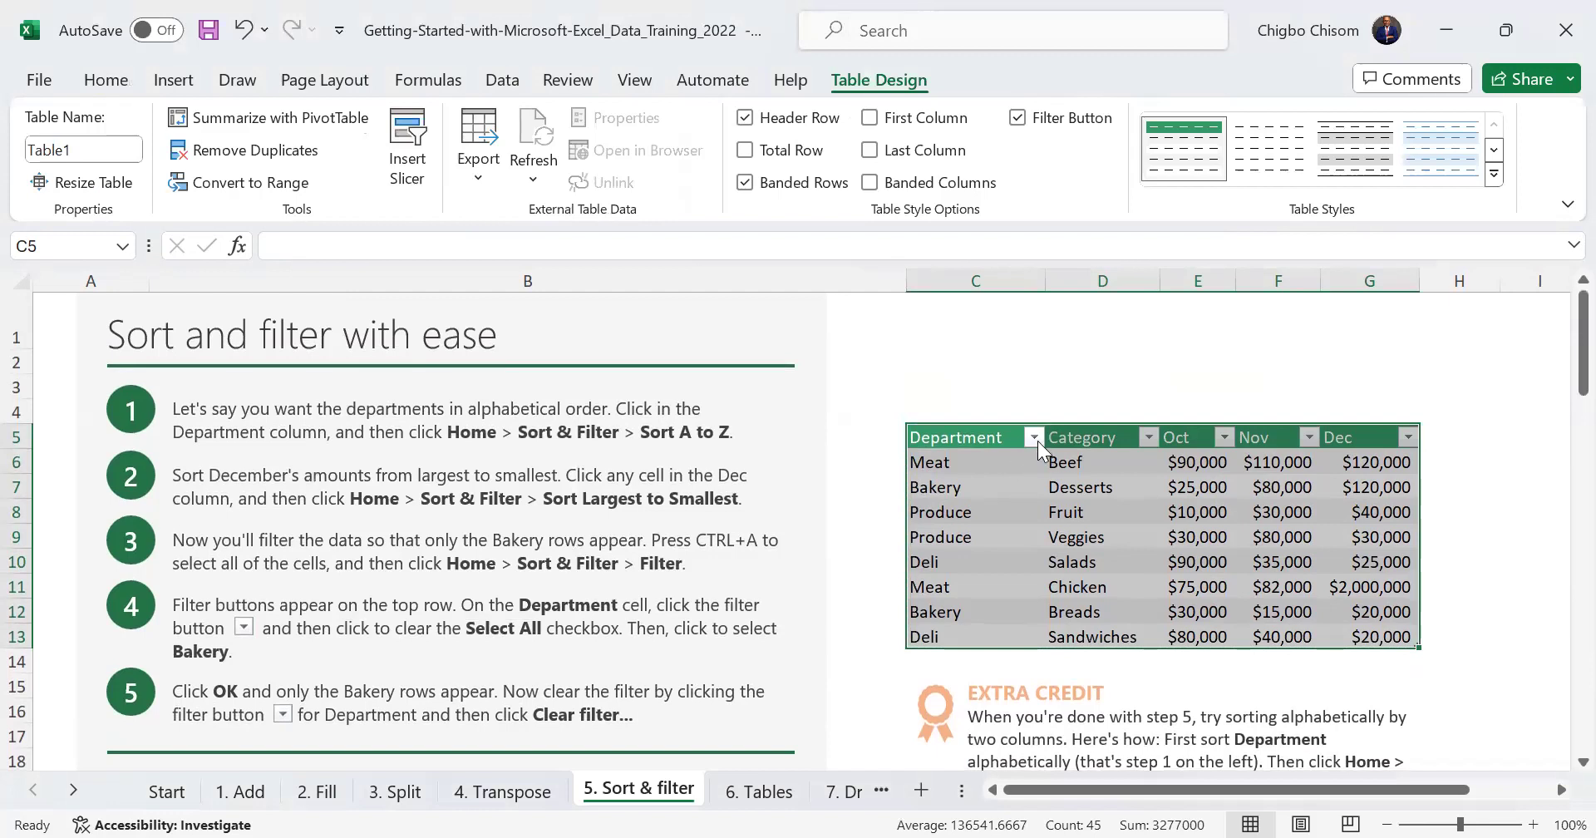
key(alt+Down)
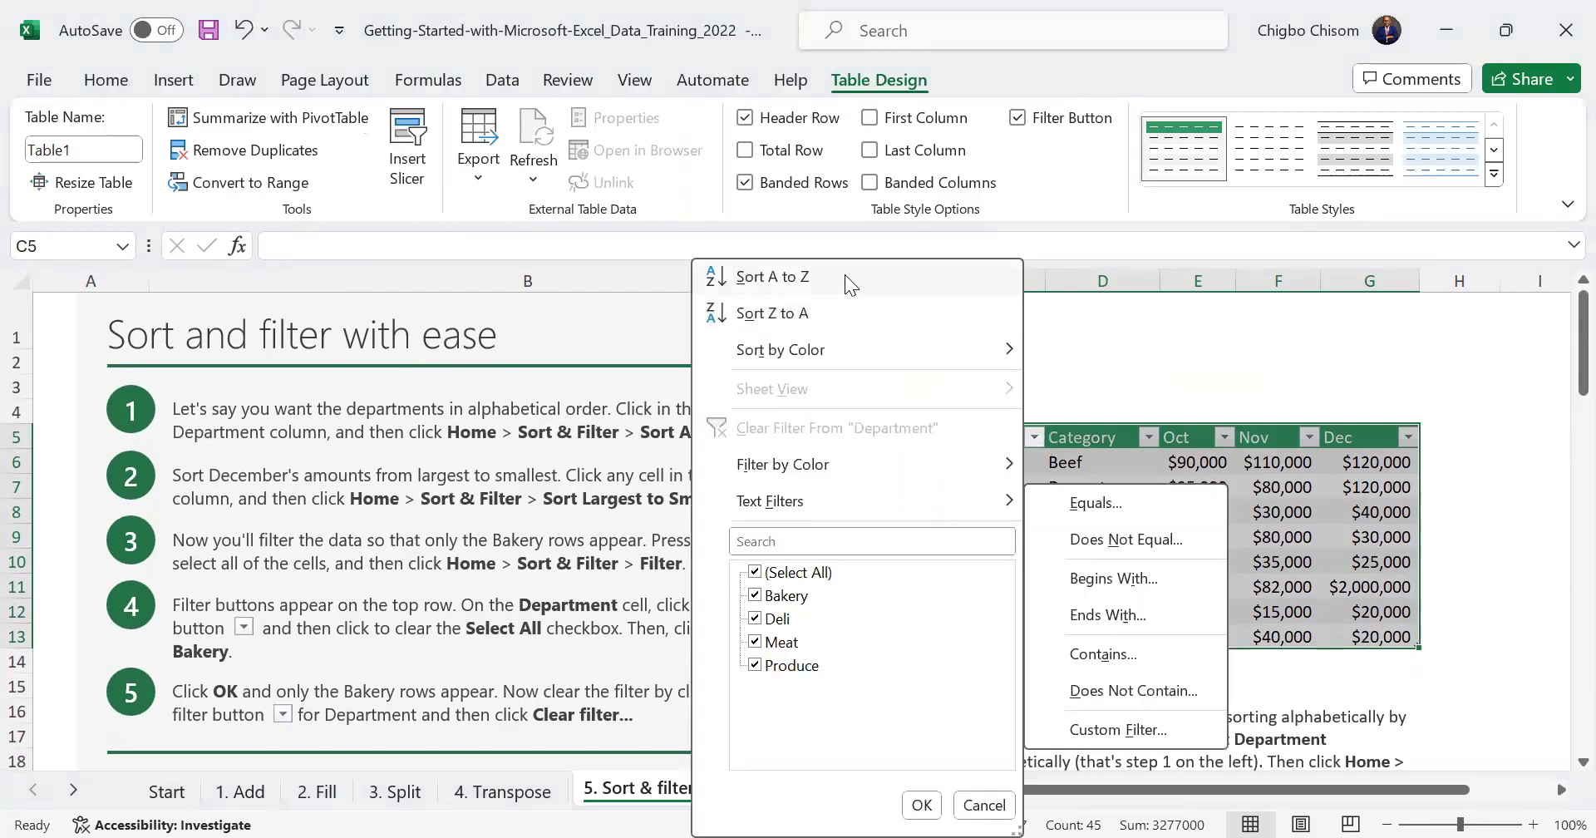
click(842, 274)
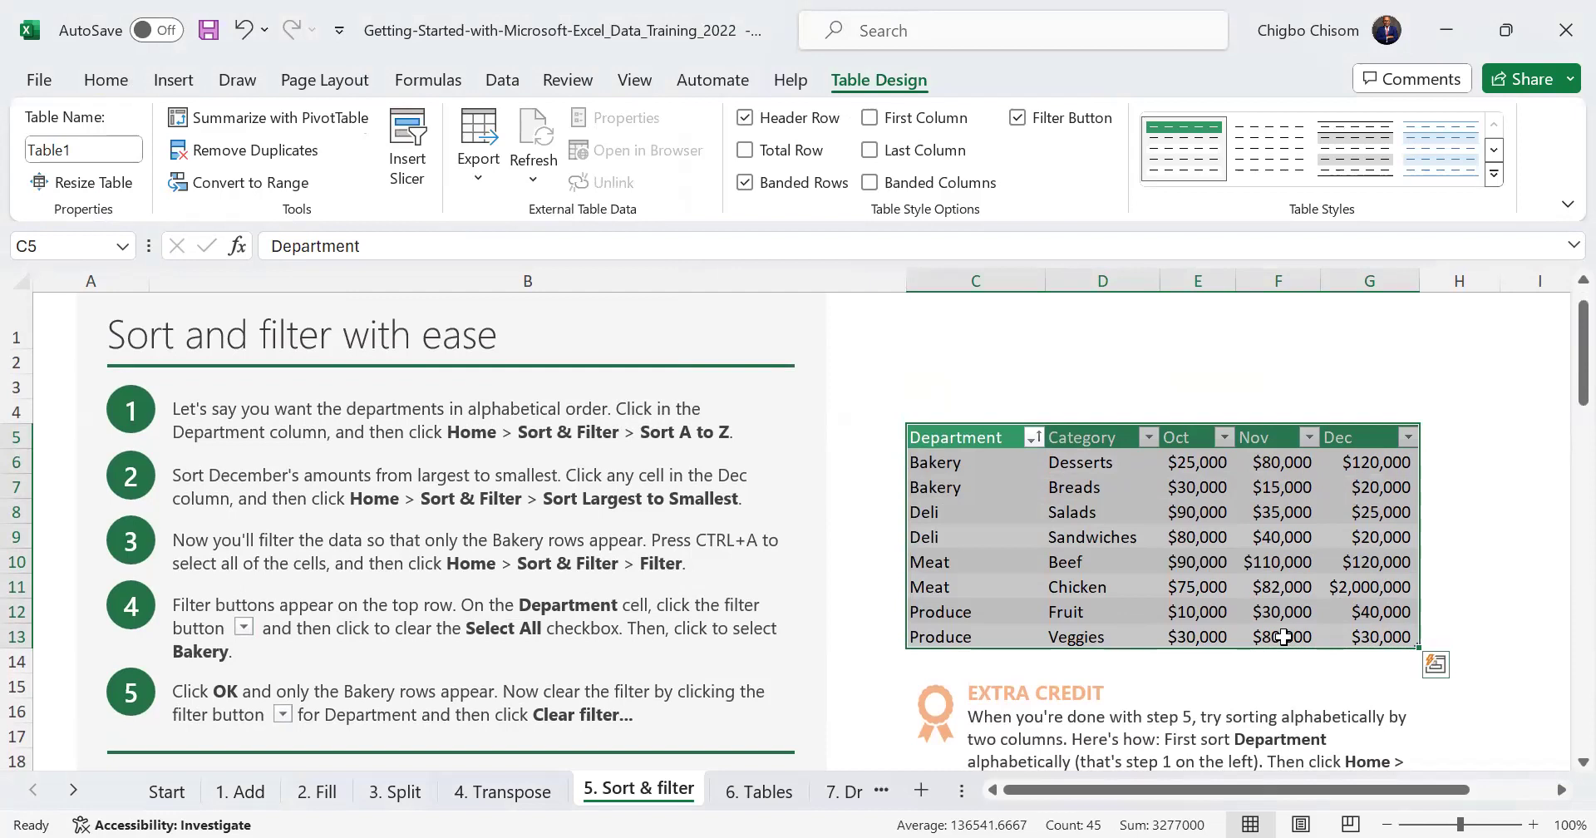
key(ctrl+z)
key(ctrl+z)
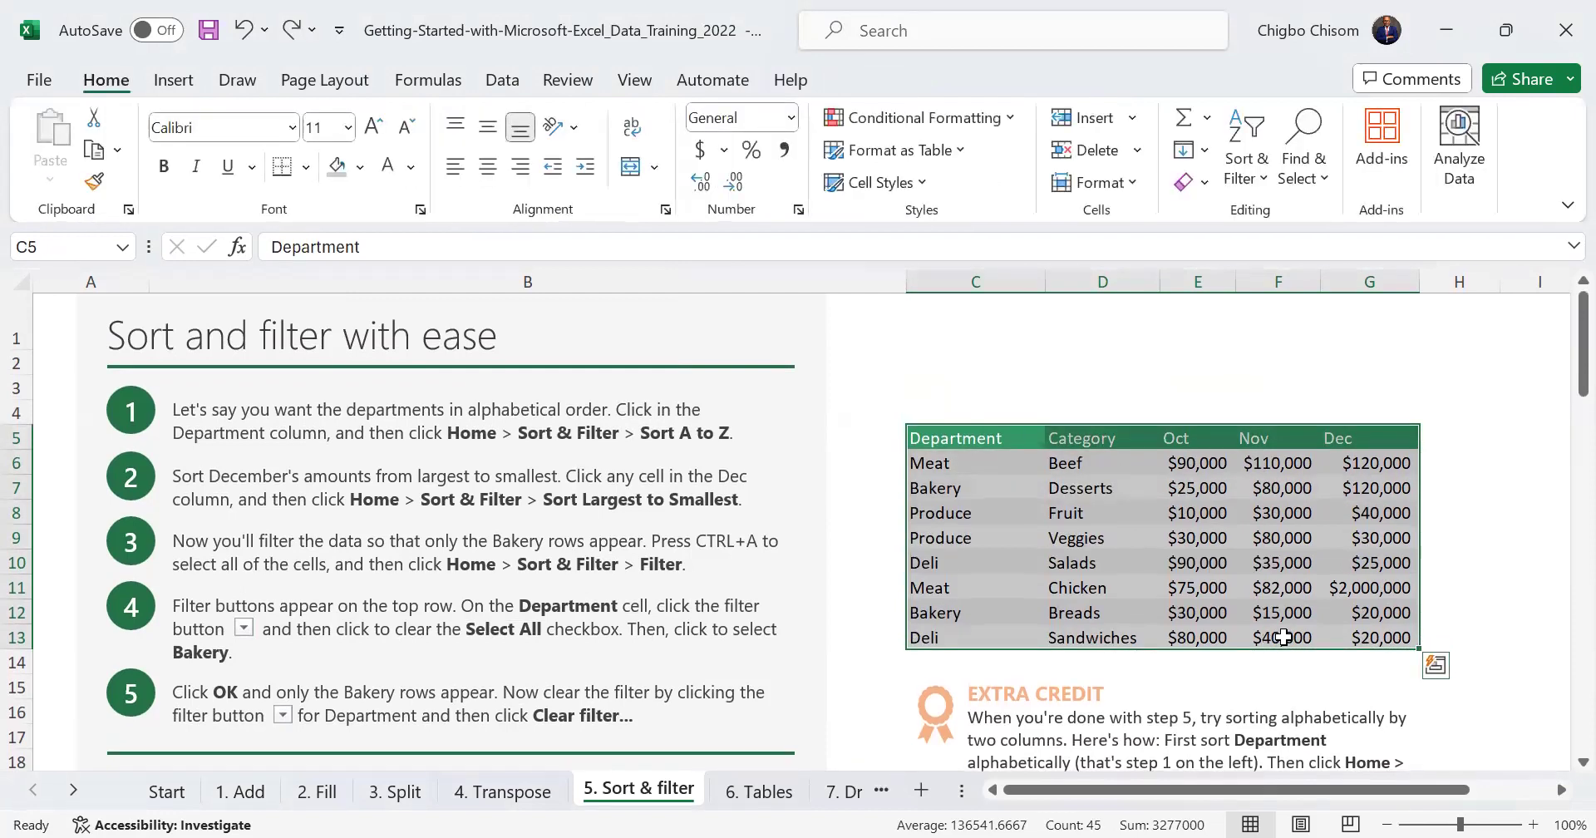
double_click(1283, 637)
drag(962, 441, 1359, 634)
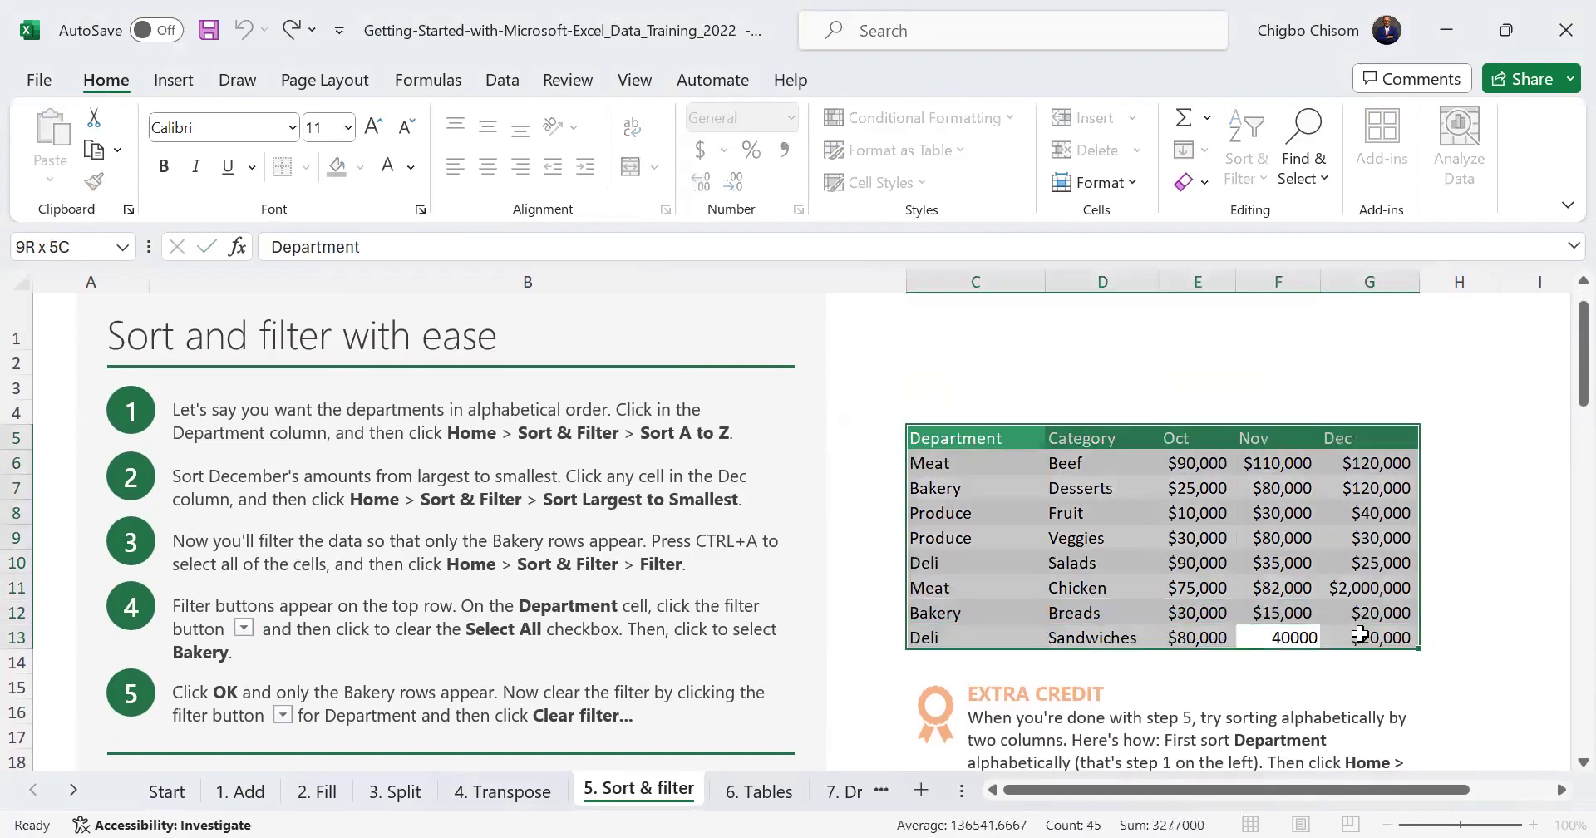
click(1451, 606)
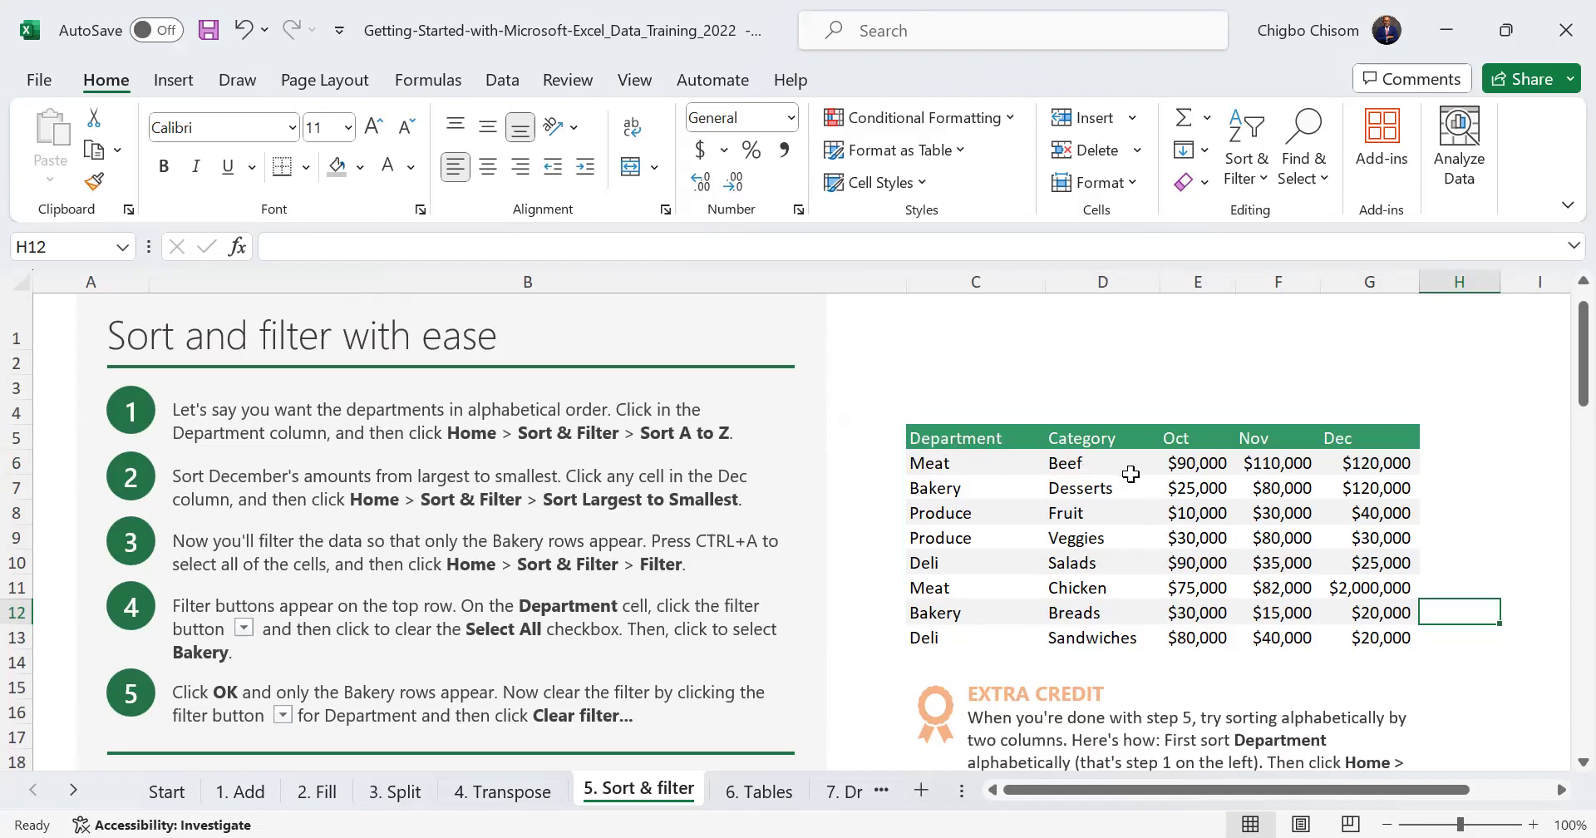
click(939, 438)
drag(944, 436, 974, 640)
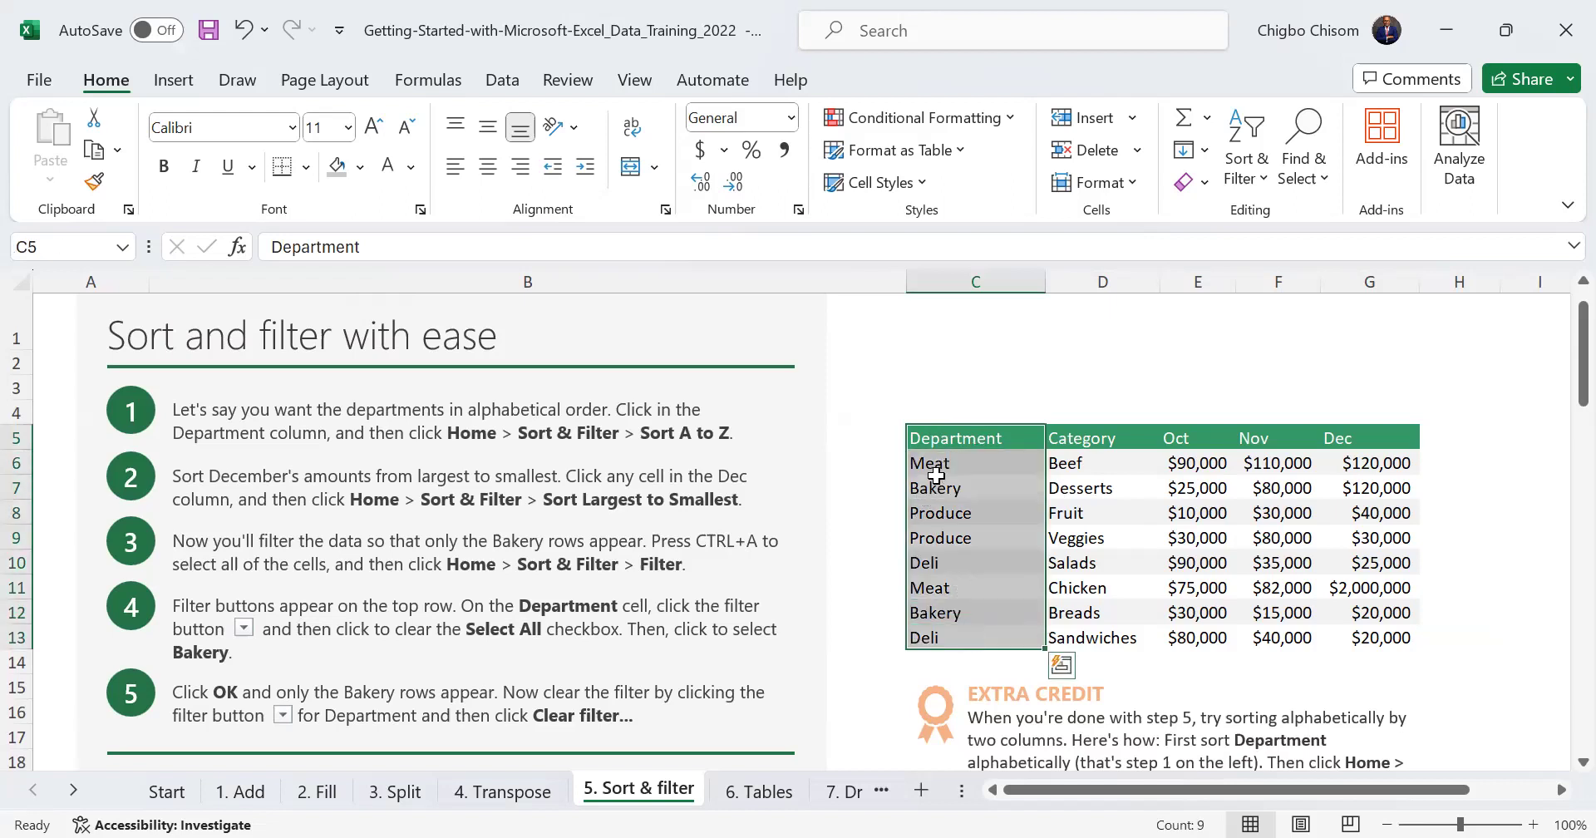
drag(922, 432, 1373, 633)
drag(996, 443, 1371, 634)
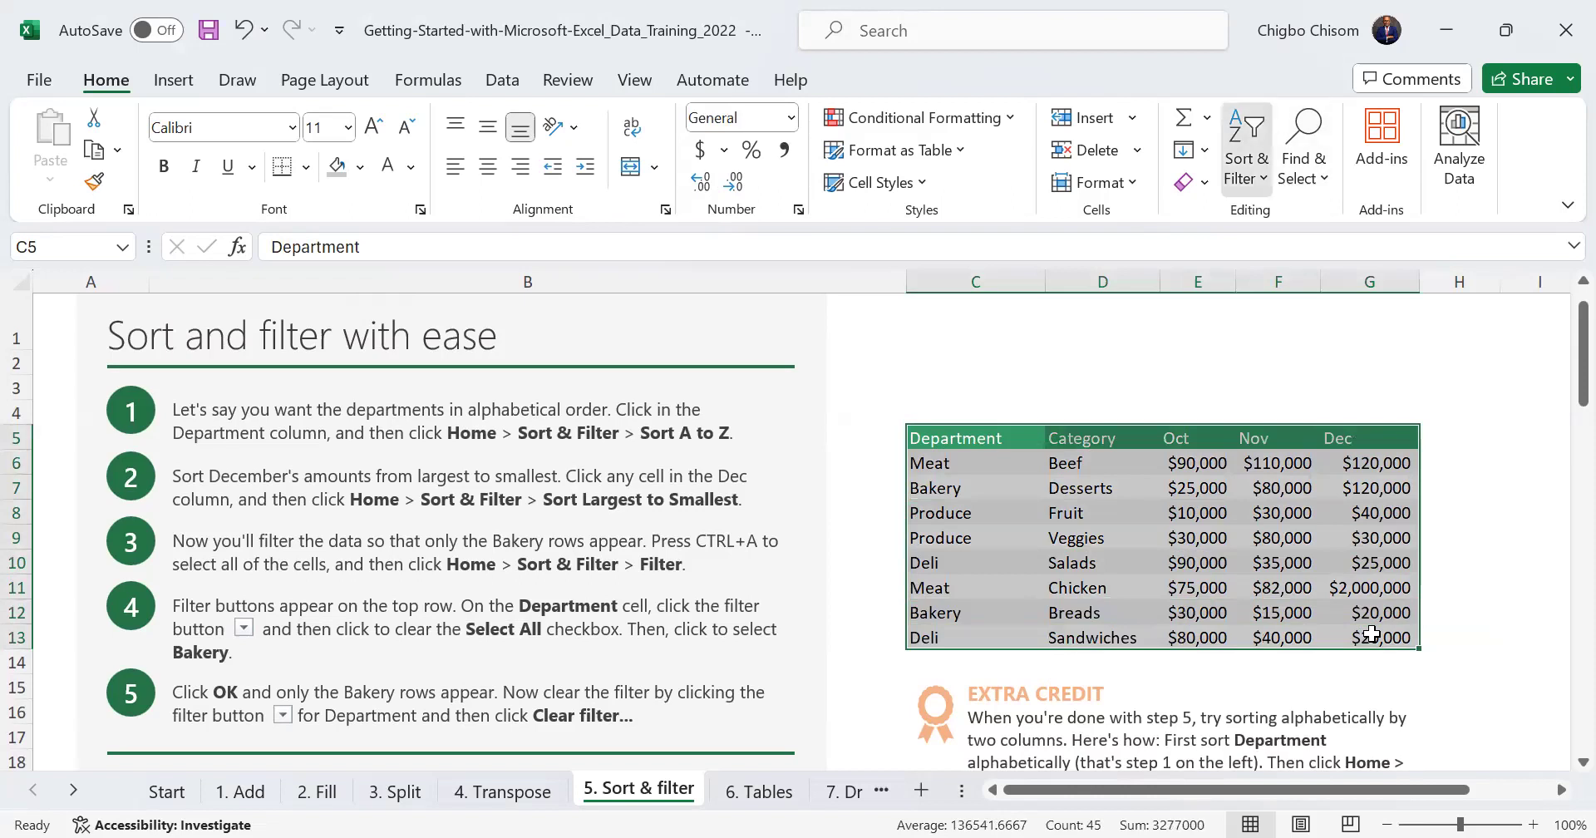
key(alt+a)
key(s)
key(s)
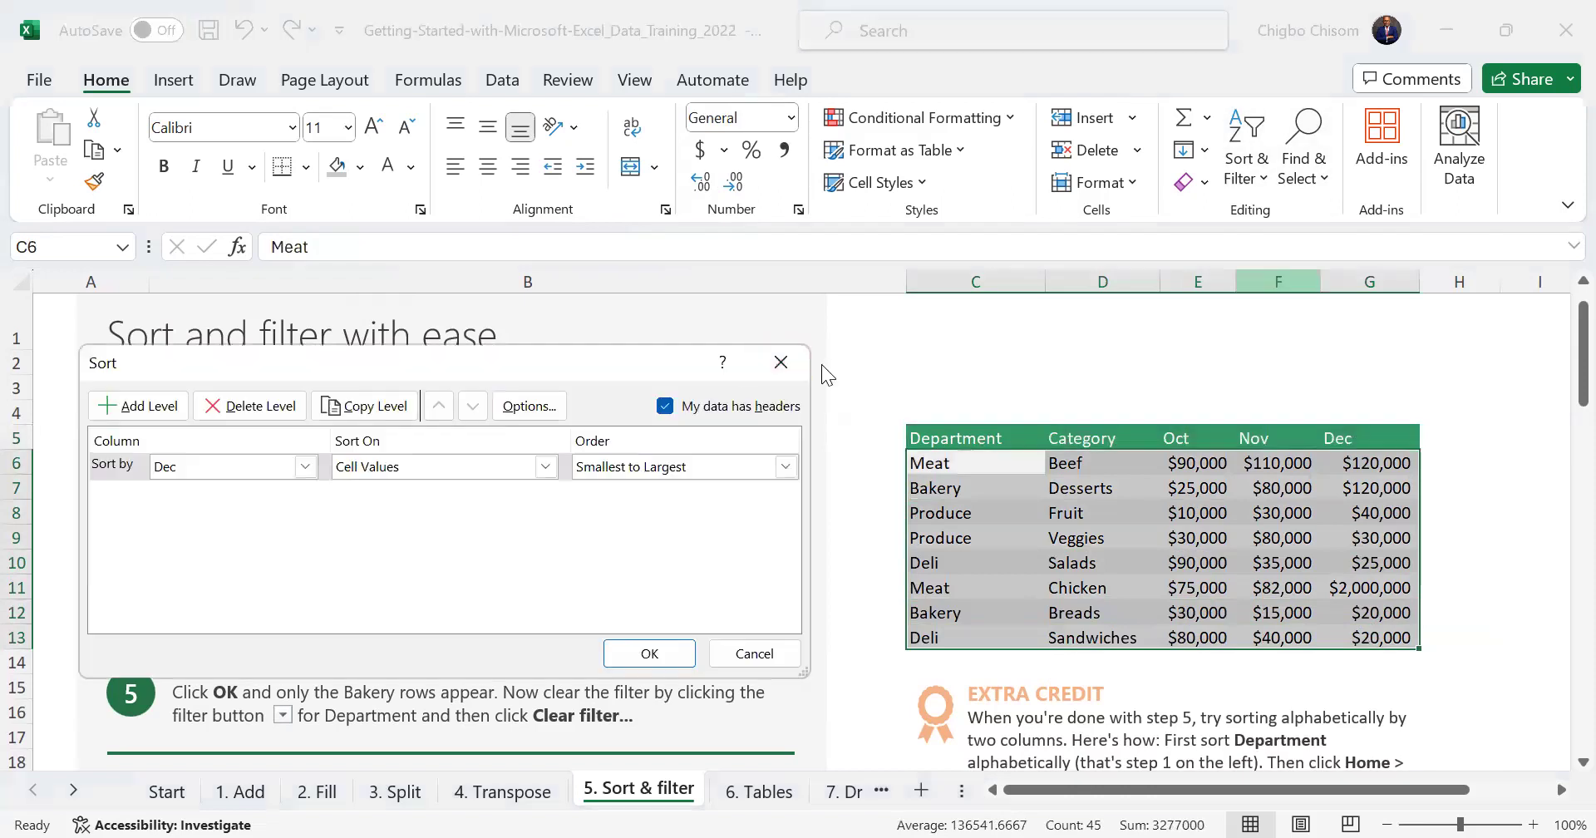
click(792, 364)
drag(931, 437, 1346, 636)
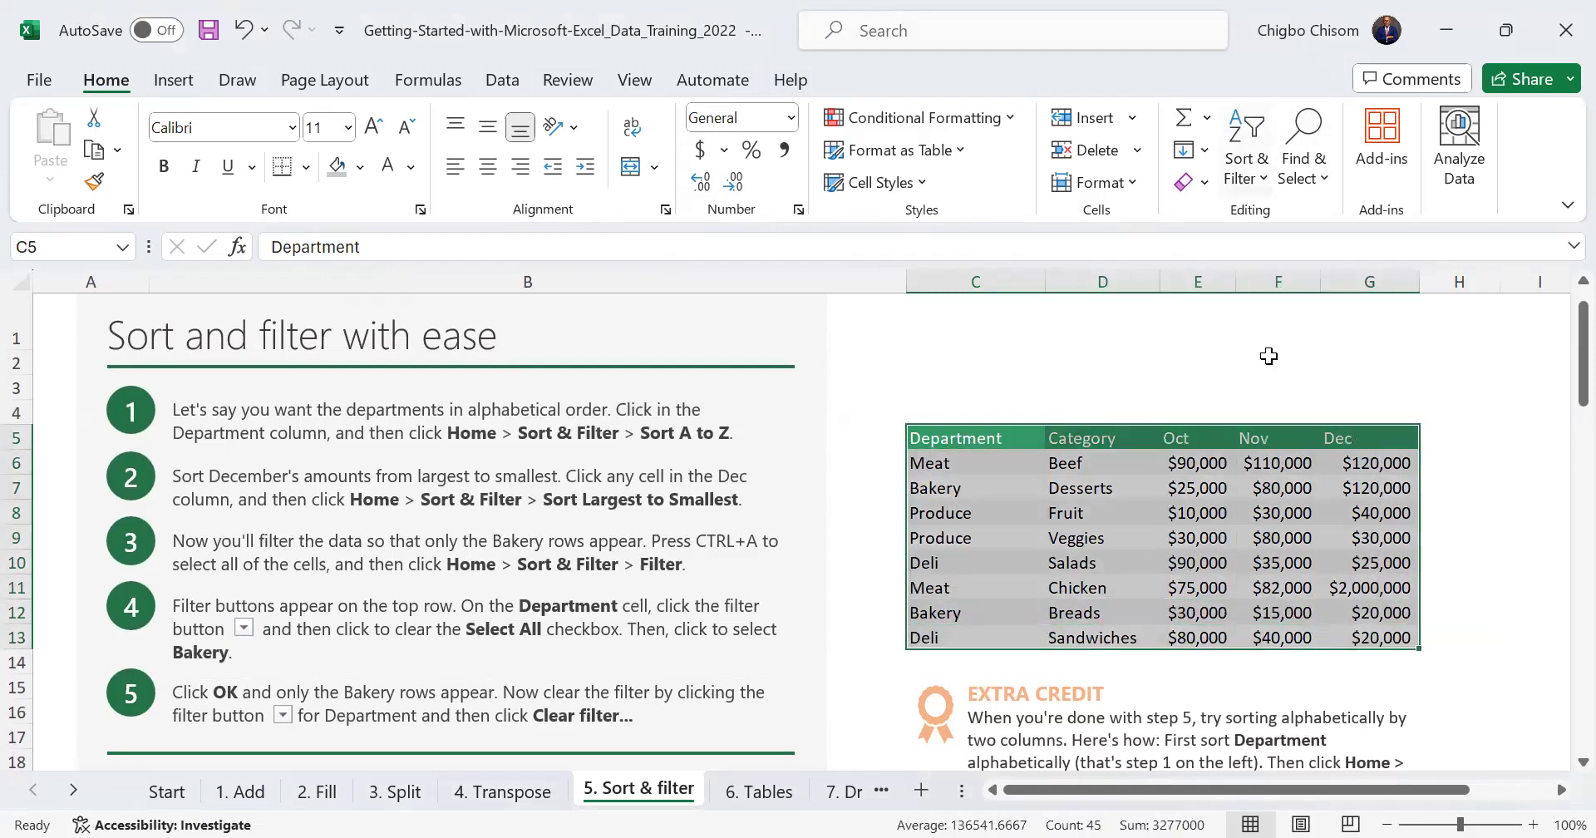
Custom-sort the table A to Z by Department, then undo the sort
click(1244, 158)
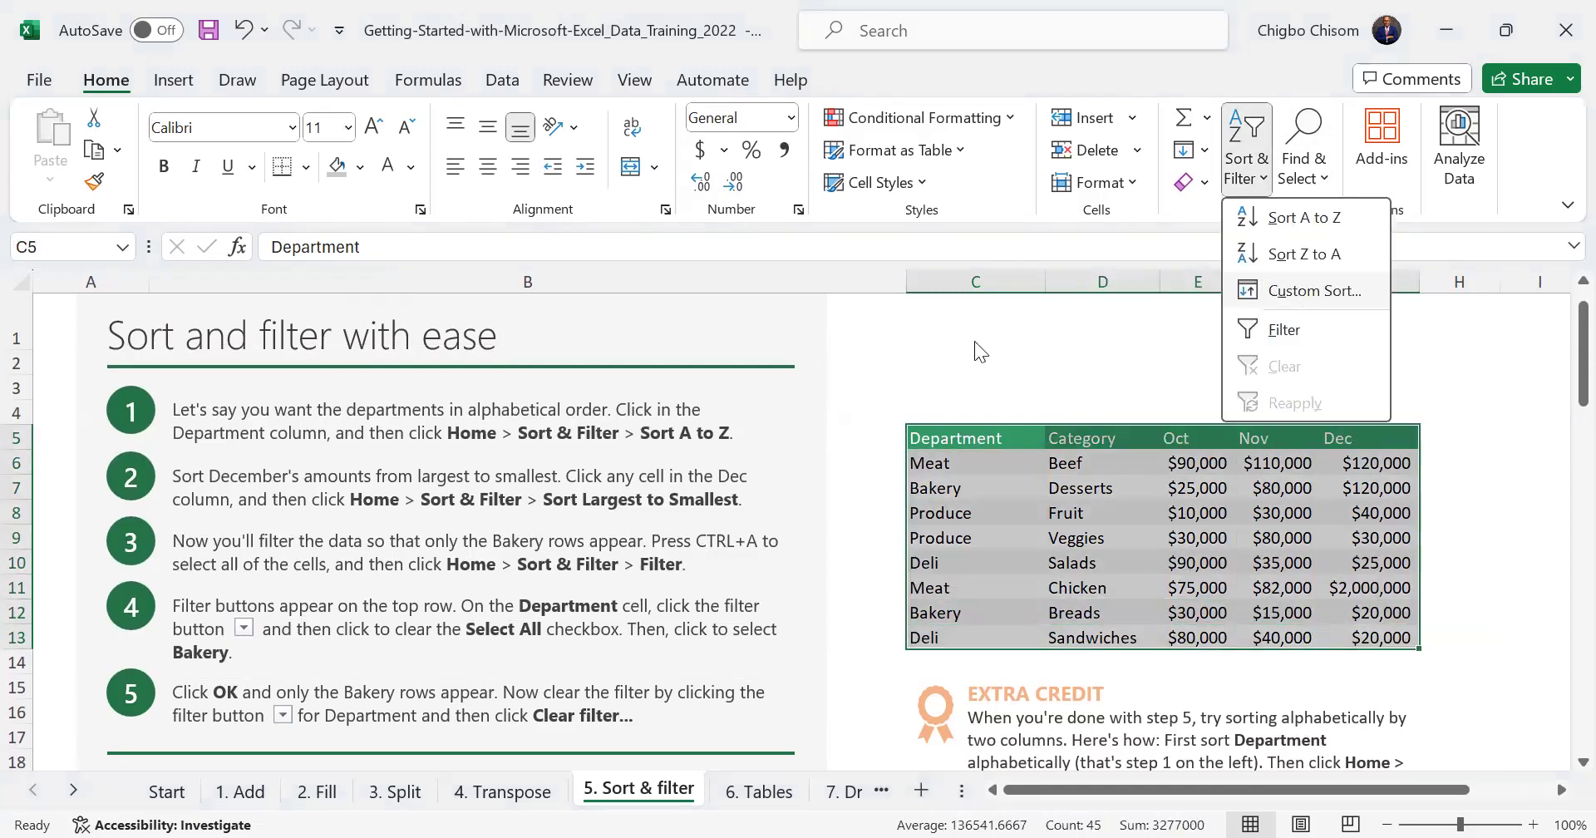
key(Return)
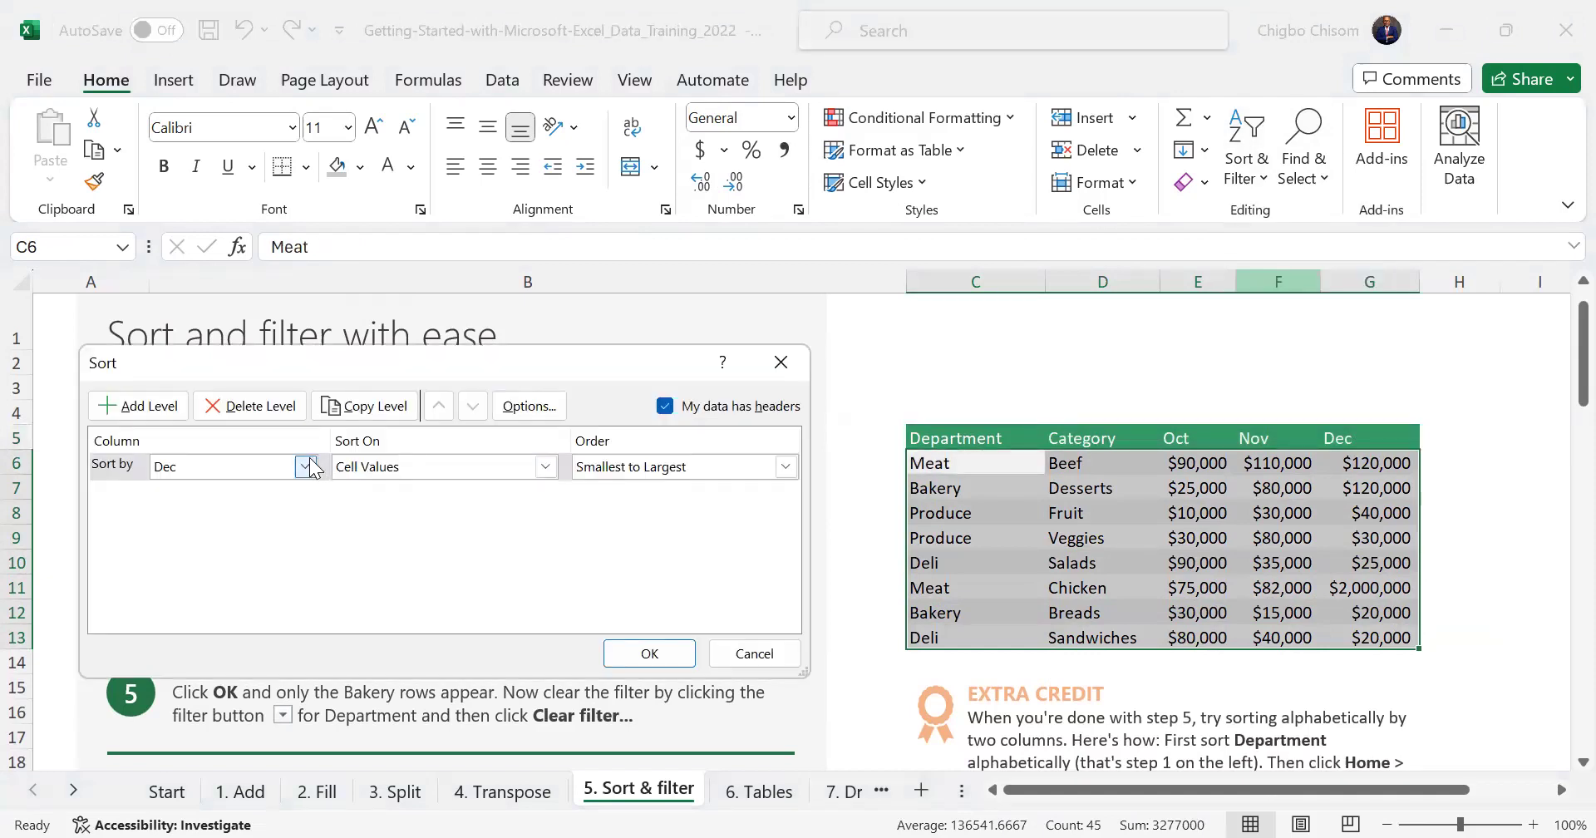
click(307, 466)
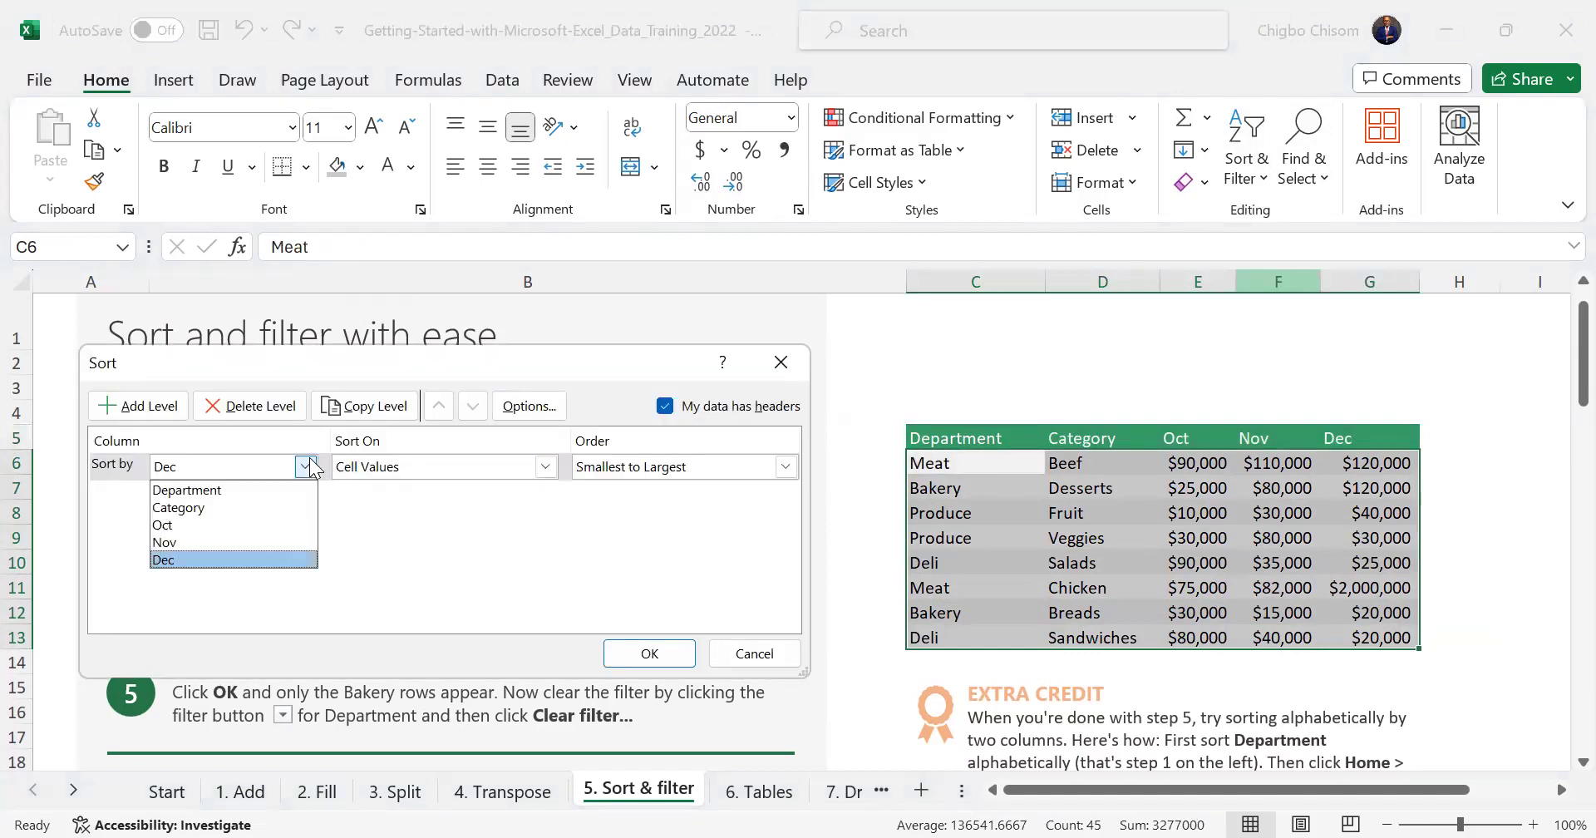
click(251, 489)
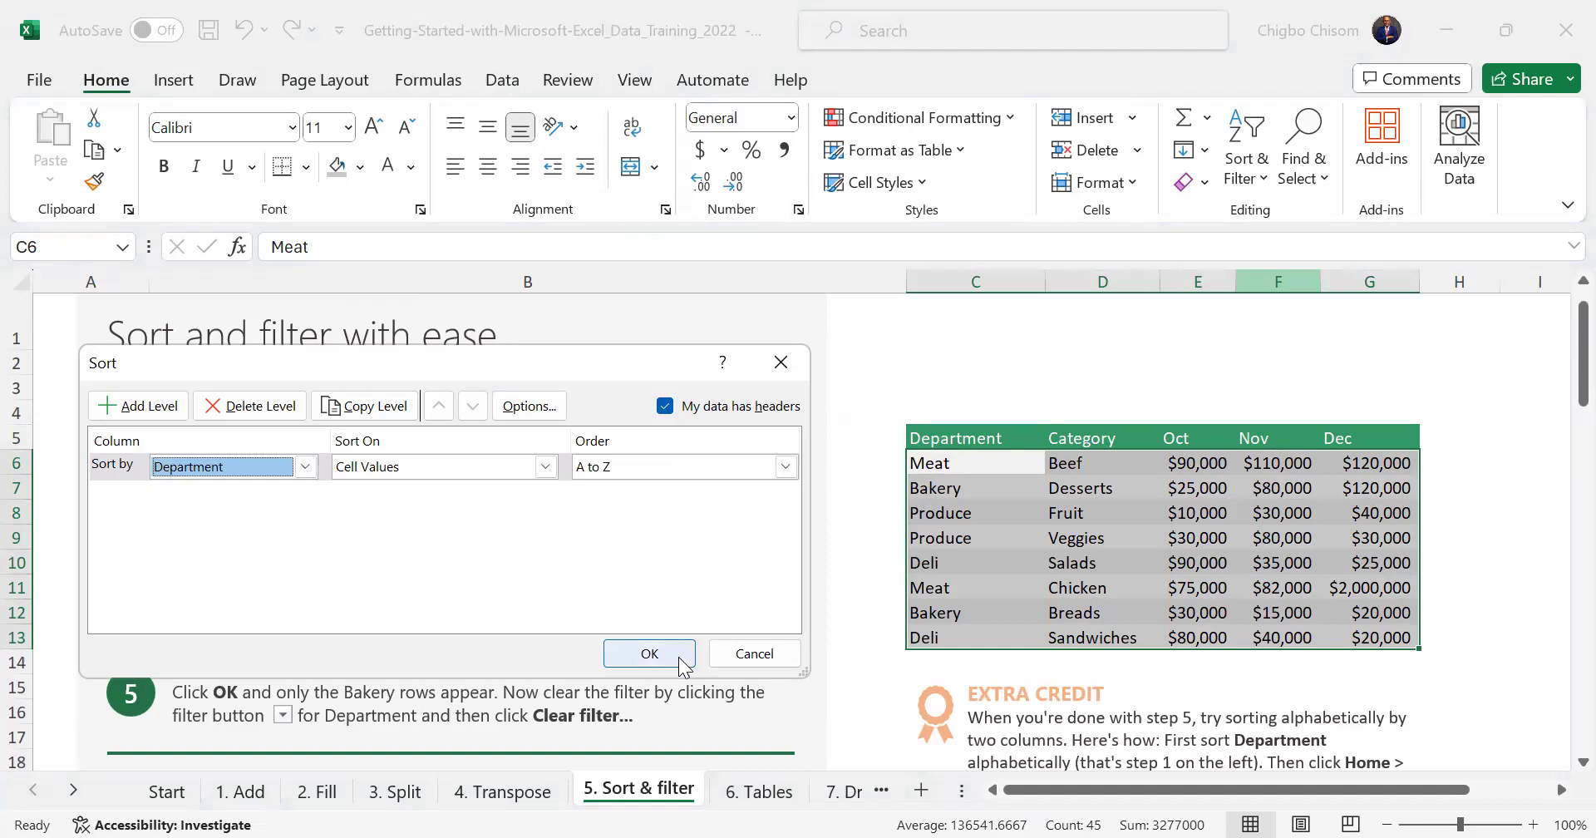
click(649, 653)
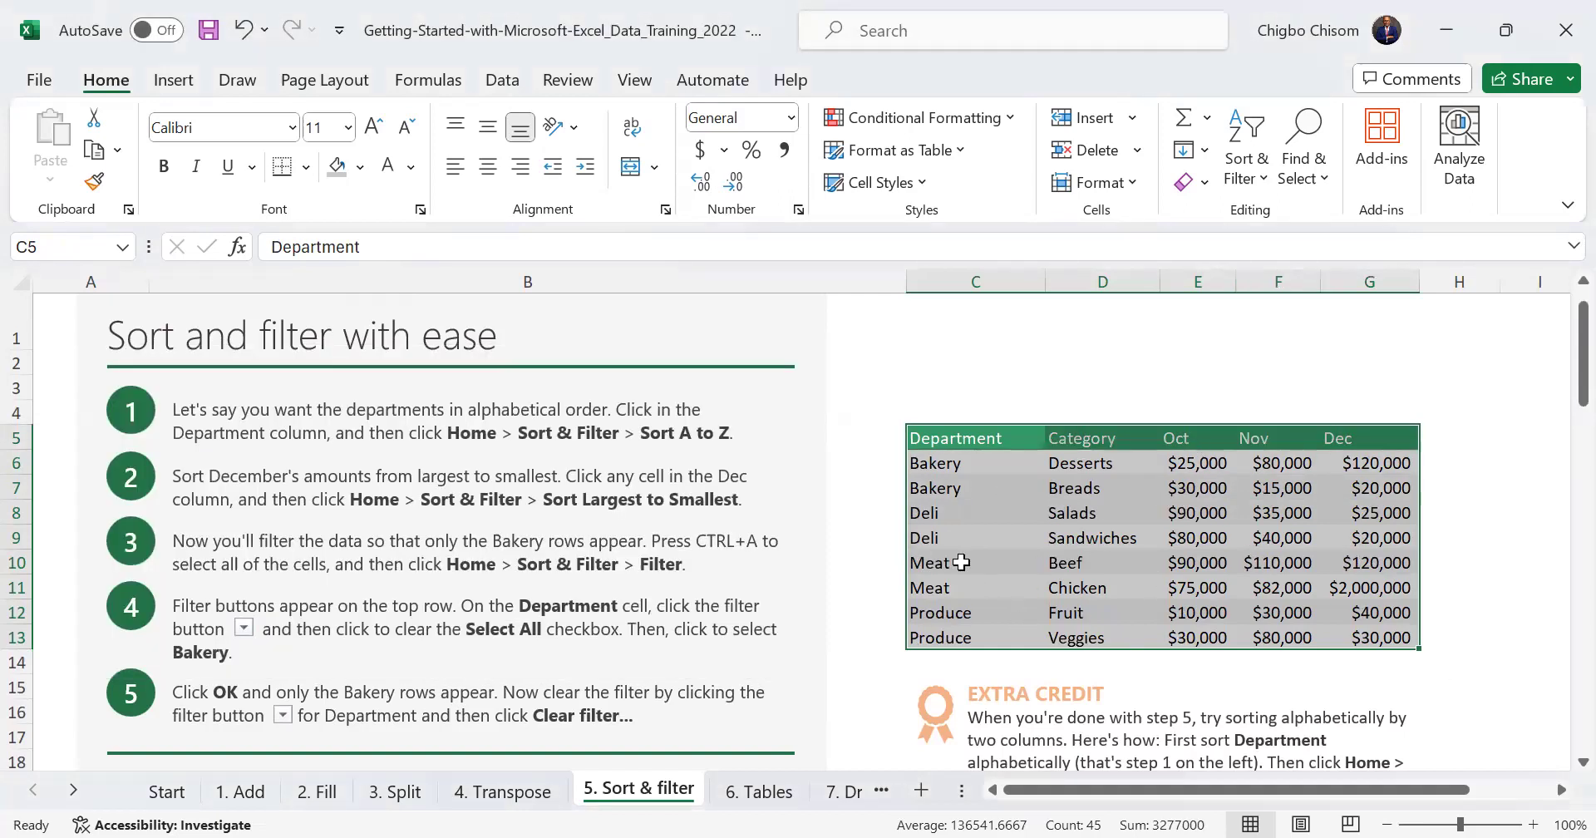
key(ctrl+z)
Select the Department sales data C5:G13, headers included
click(1028, 591)
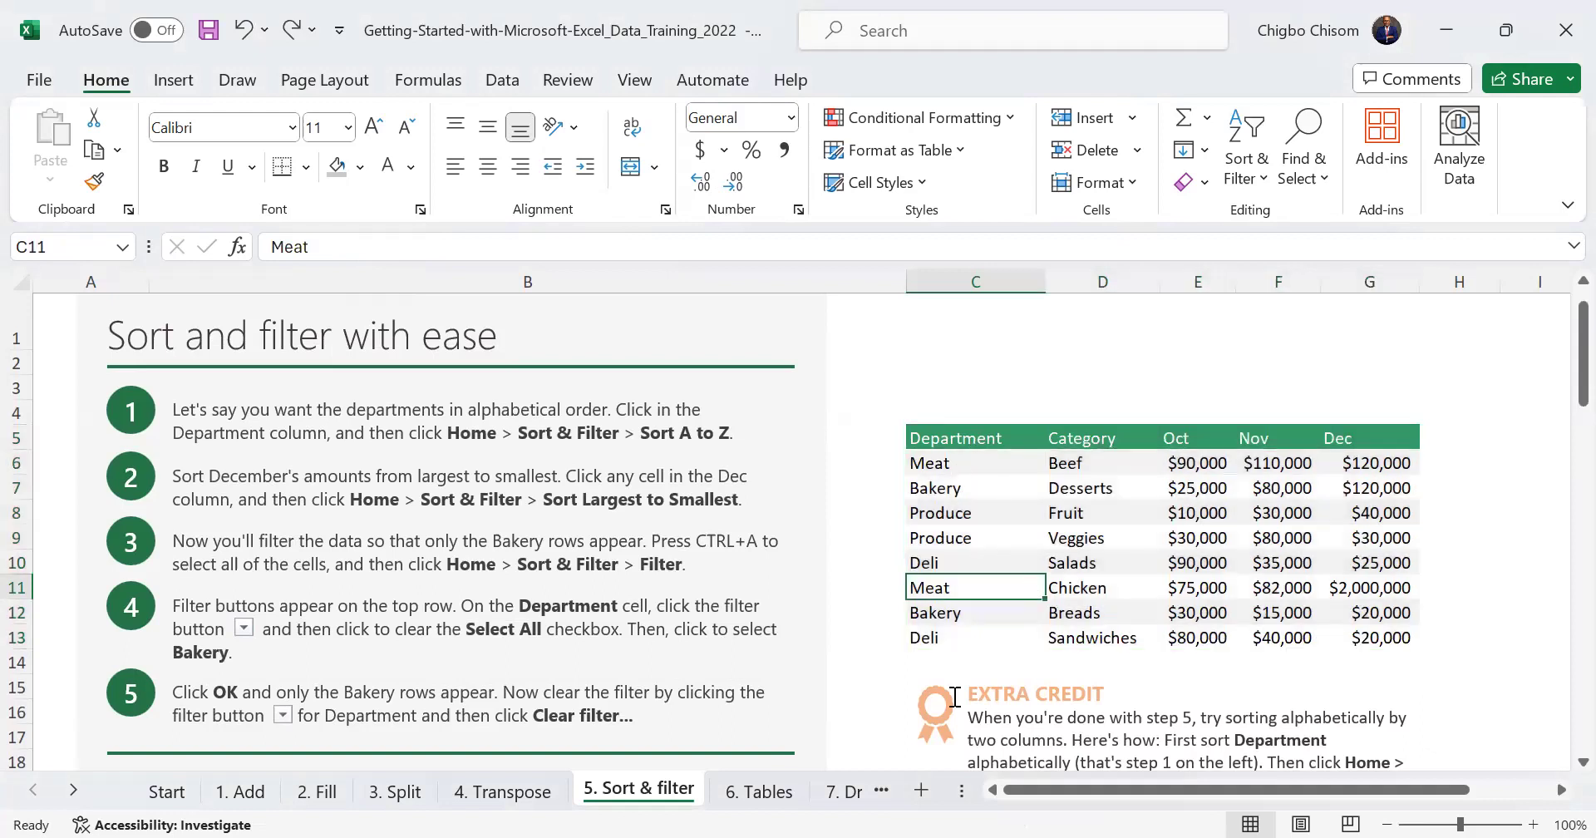
click(945, 442)
drag(1091, 496, 1353, 634)
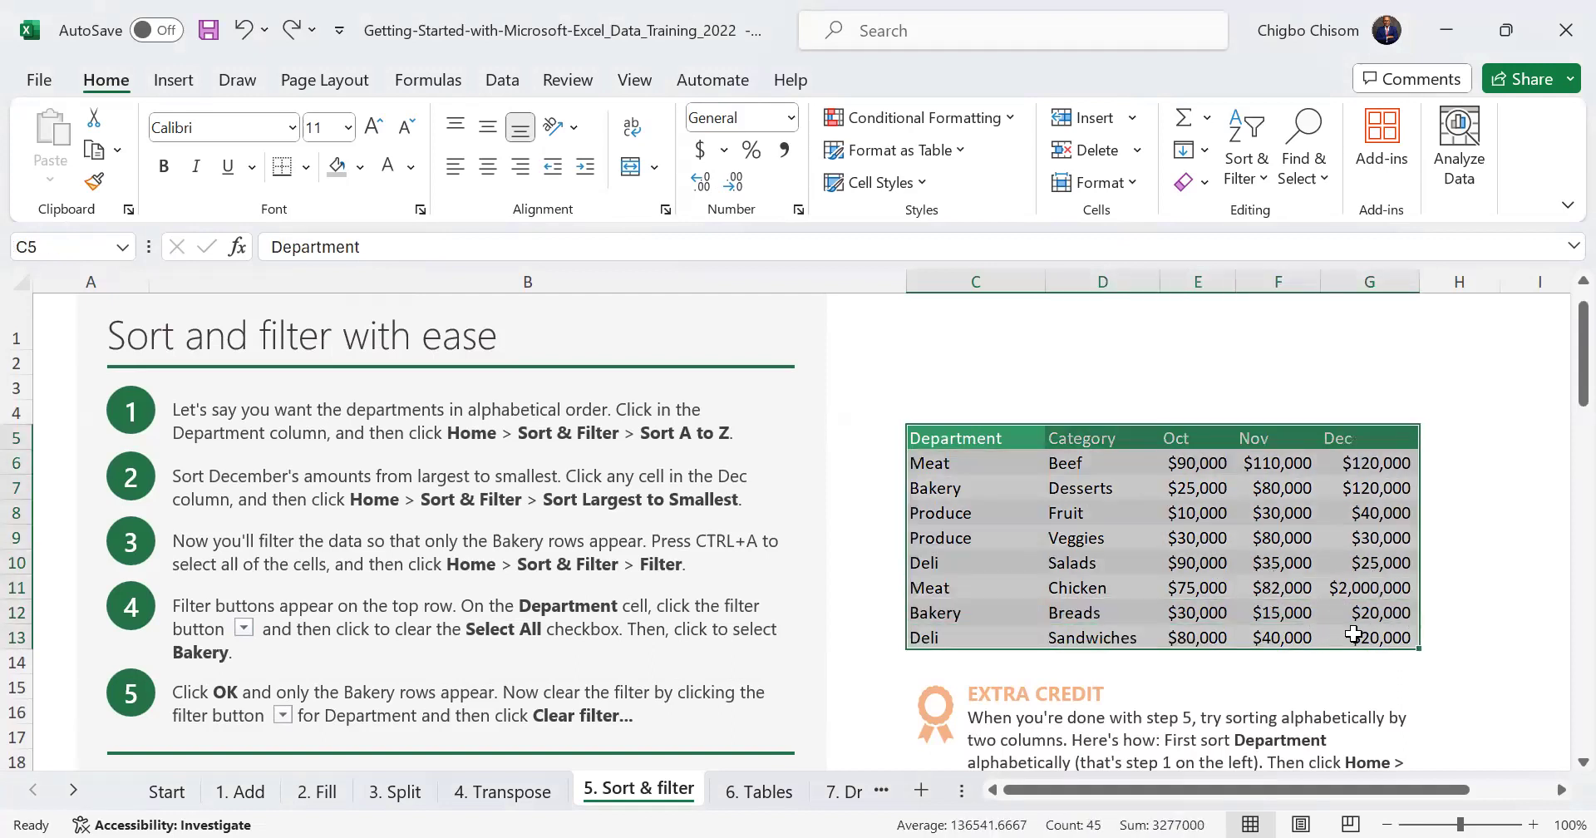
key(ctrl+t)
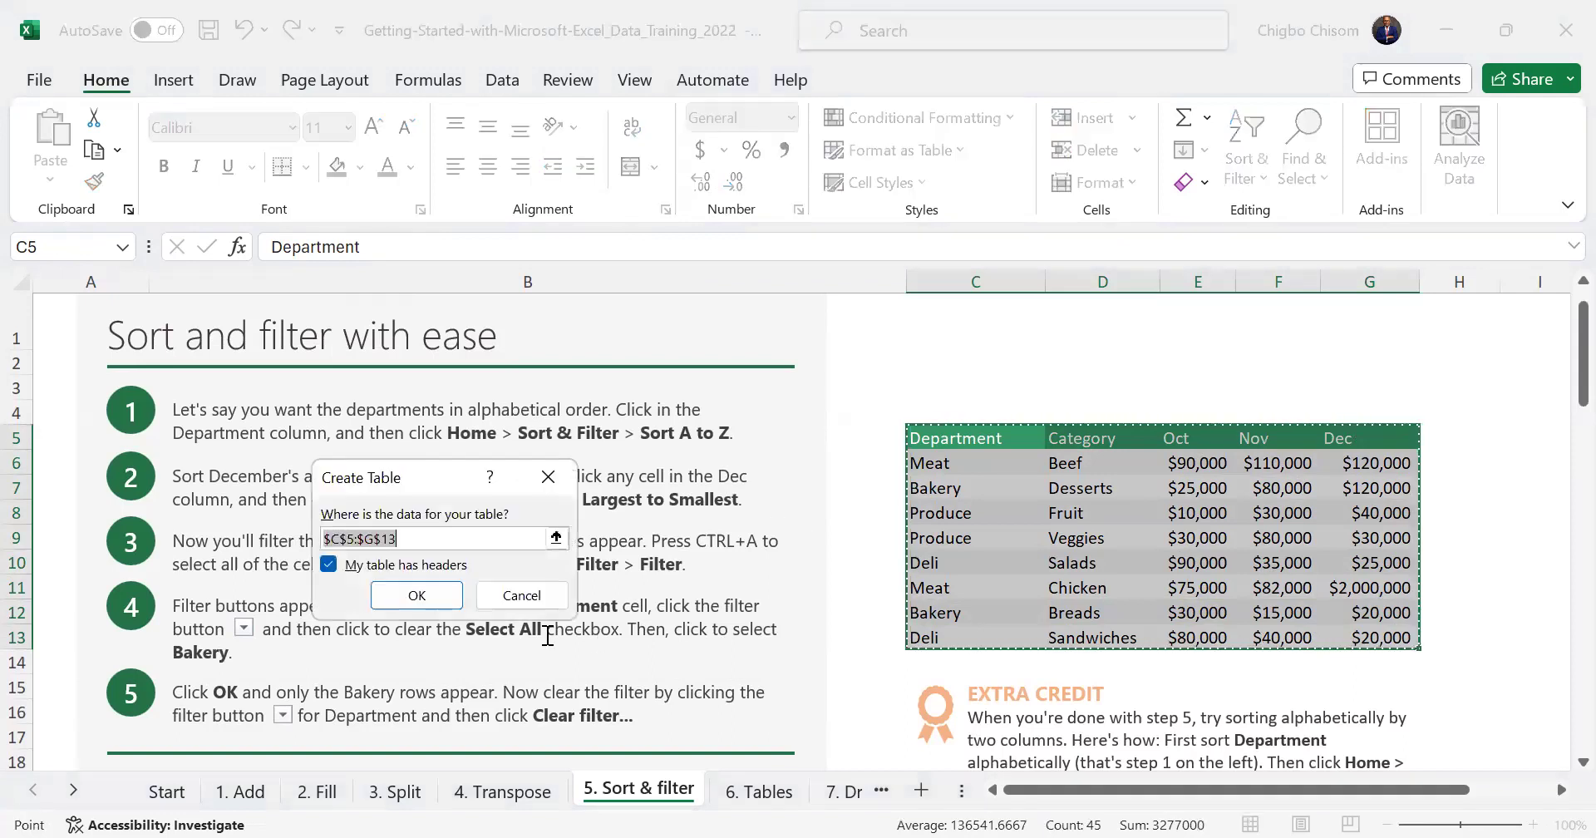
click(411, 595)
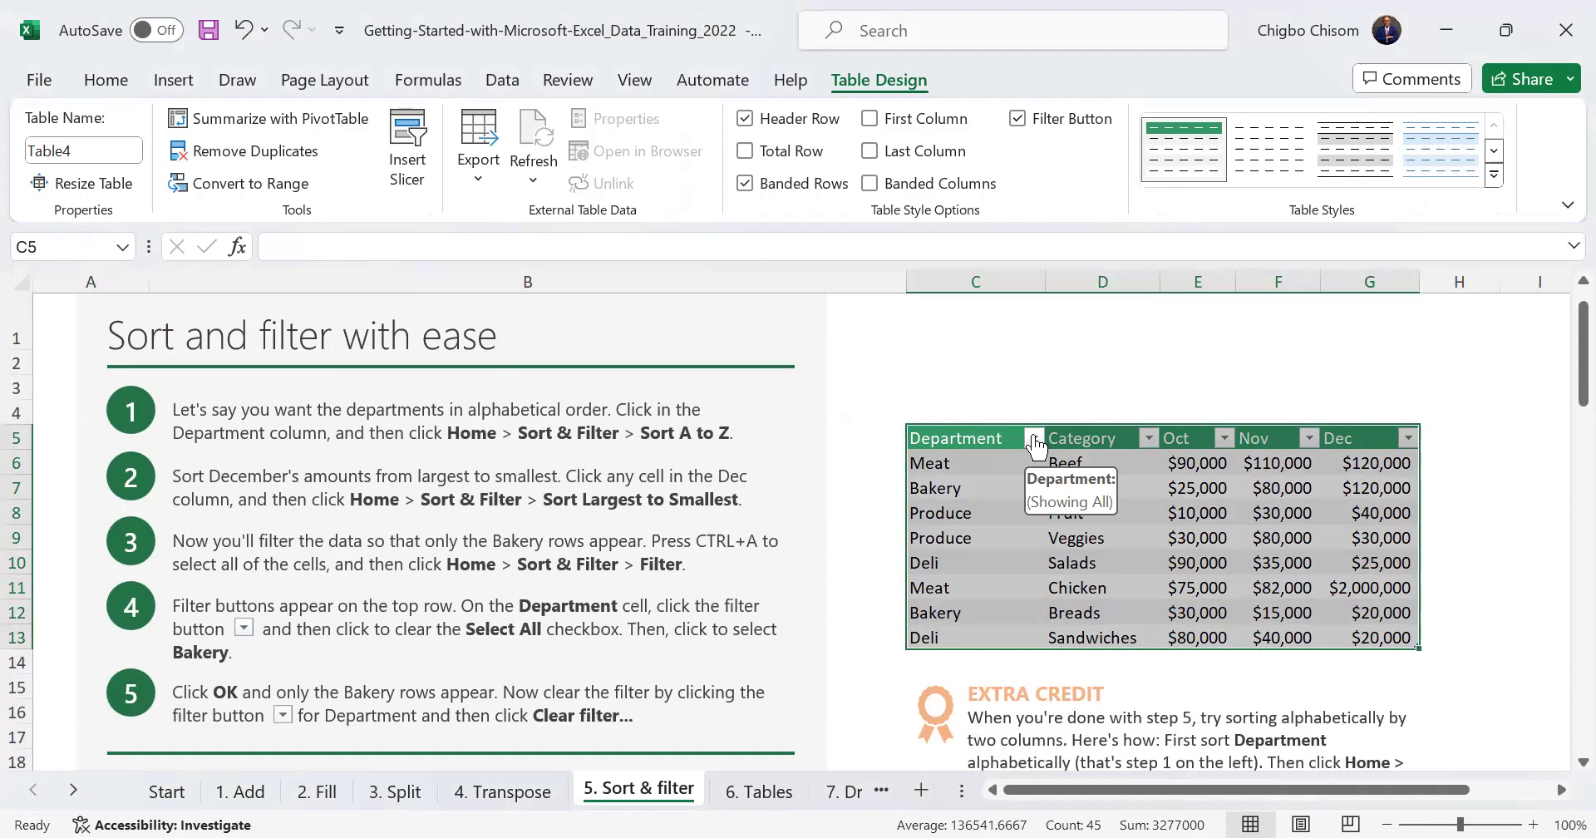
click(1032, 434)
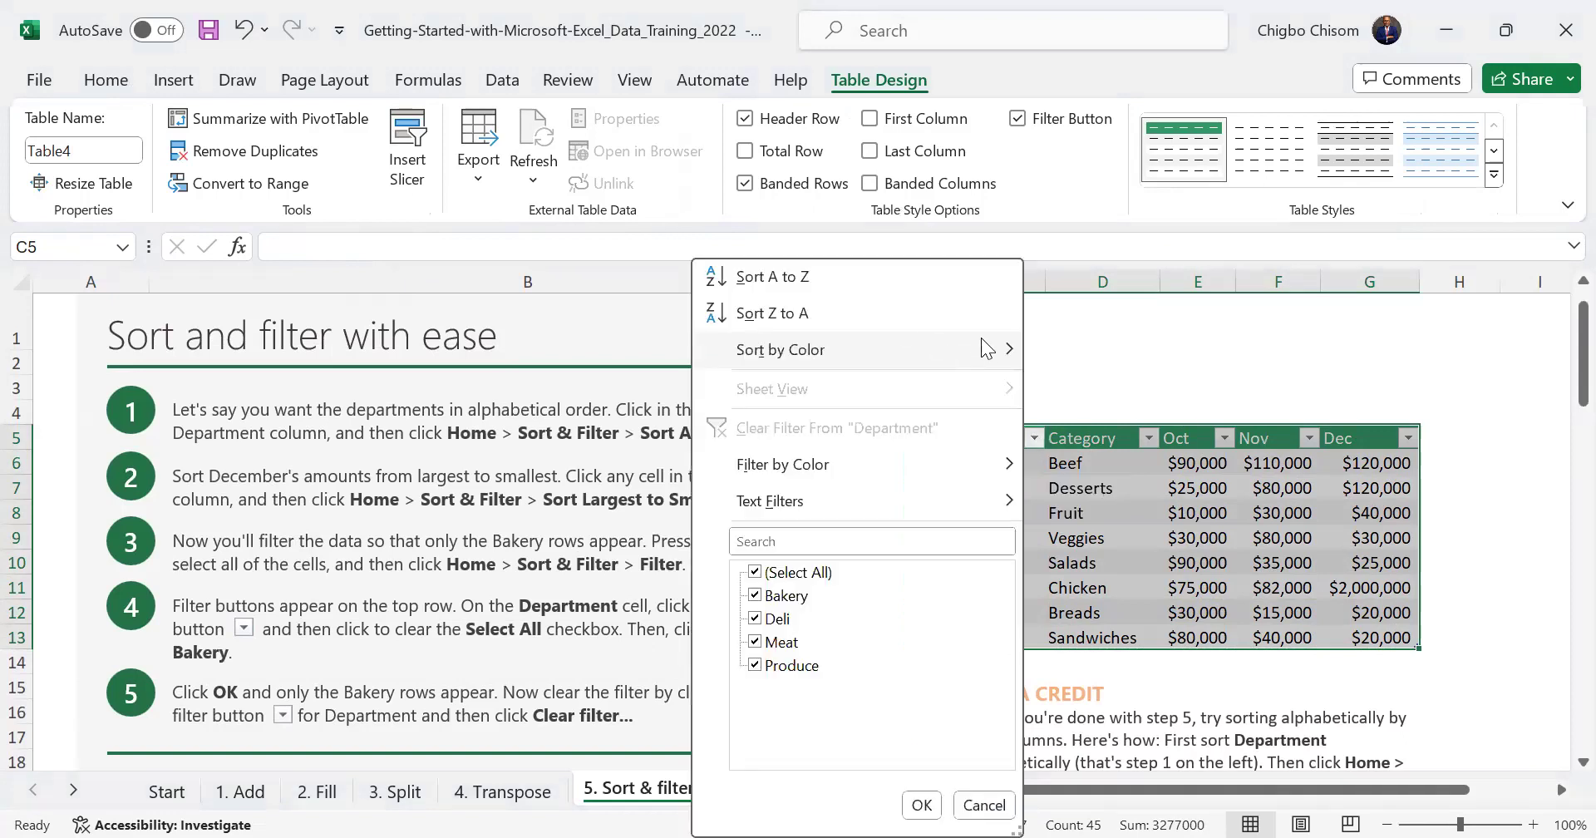
mouse_move(989, 349)
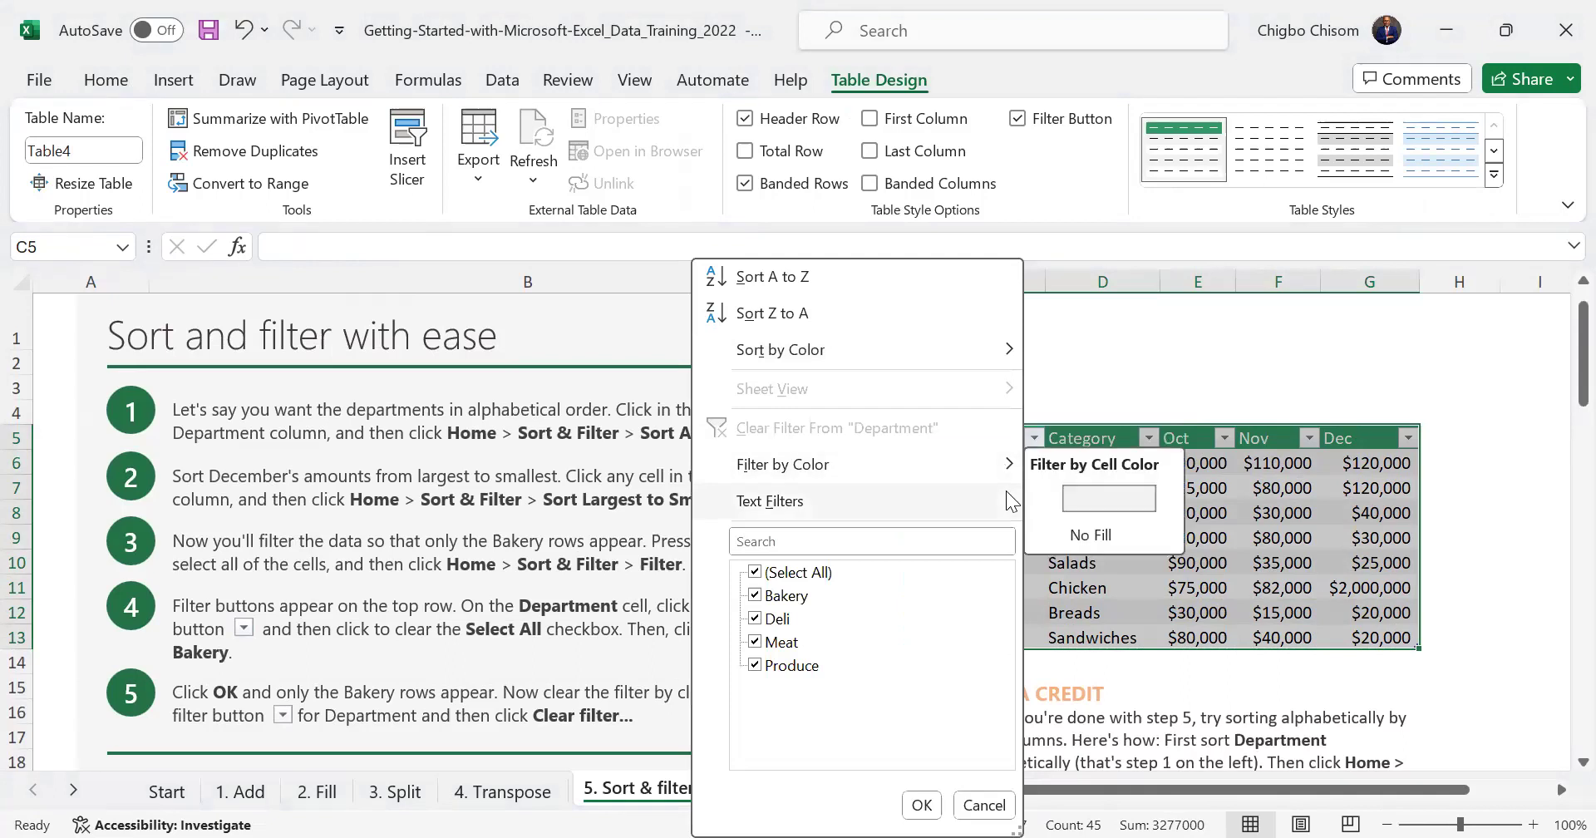
mouse_move(1006, 498)
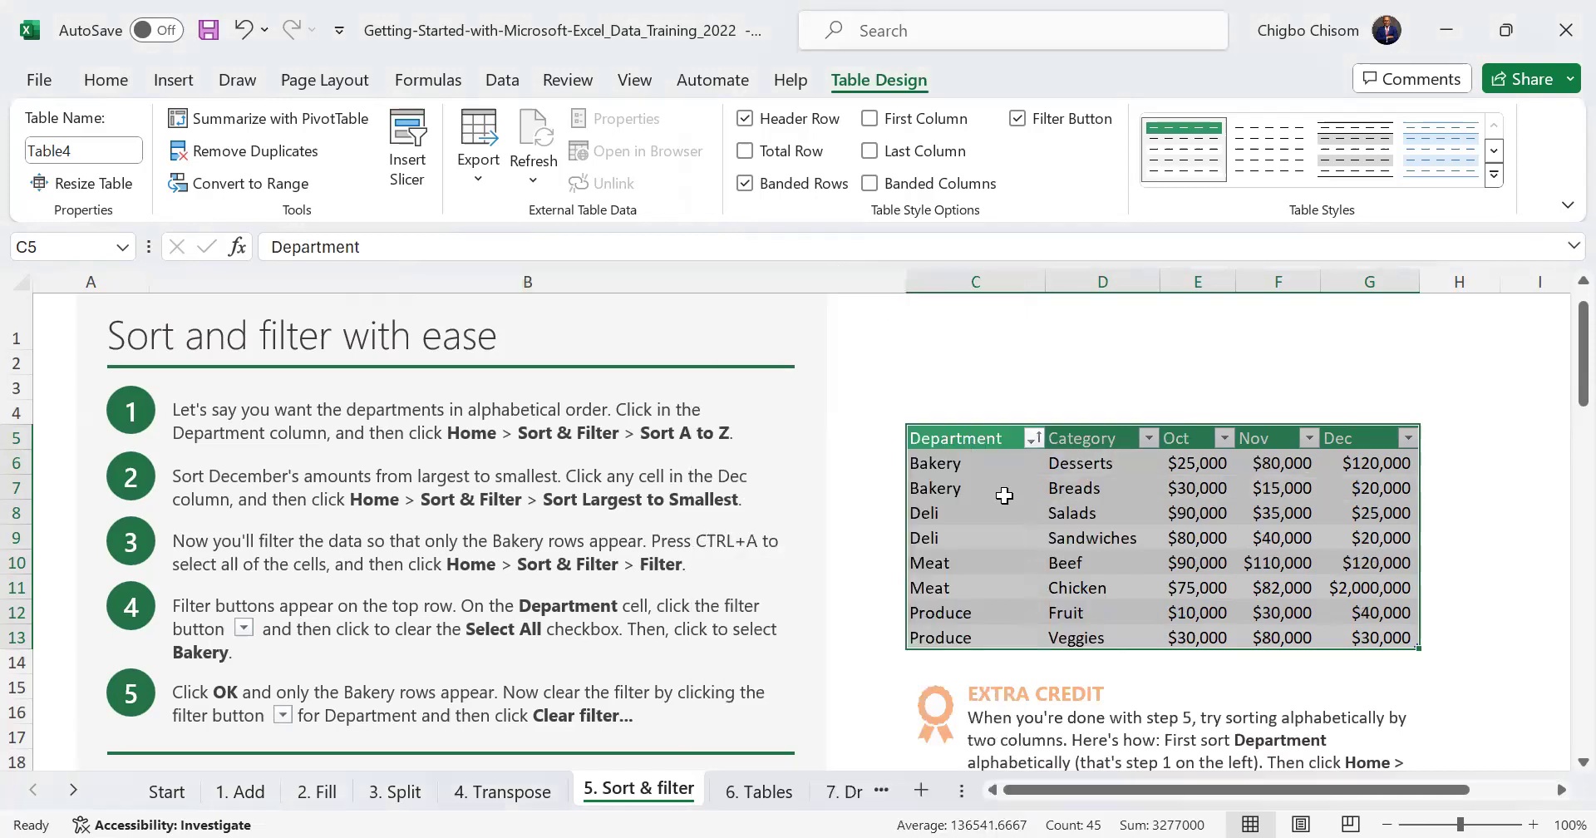
key(ctrl+z)
key(ctrl+z)
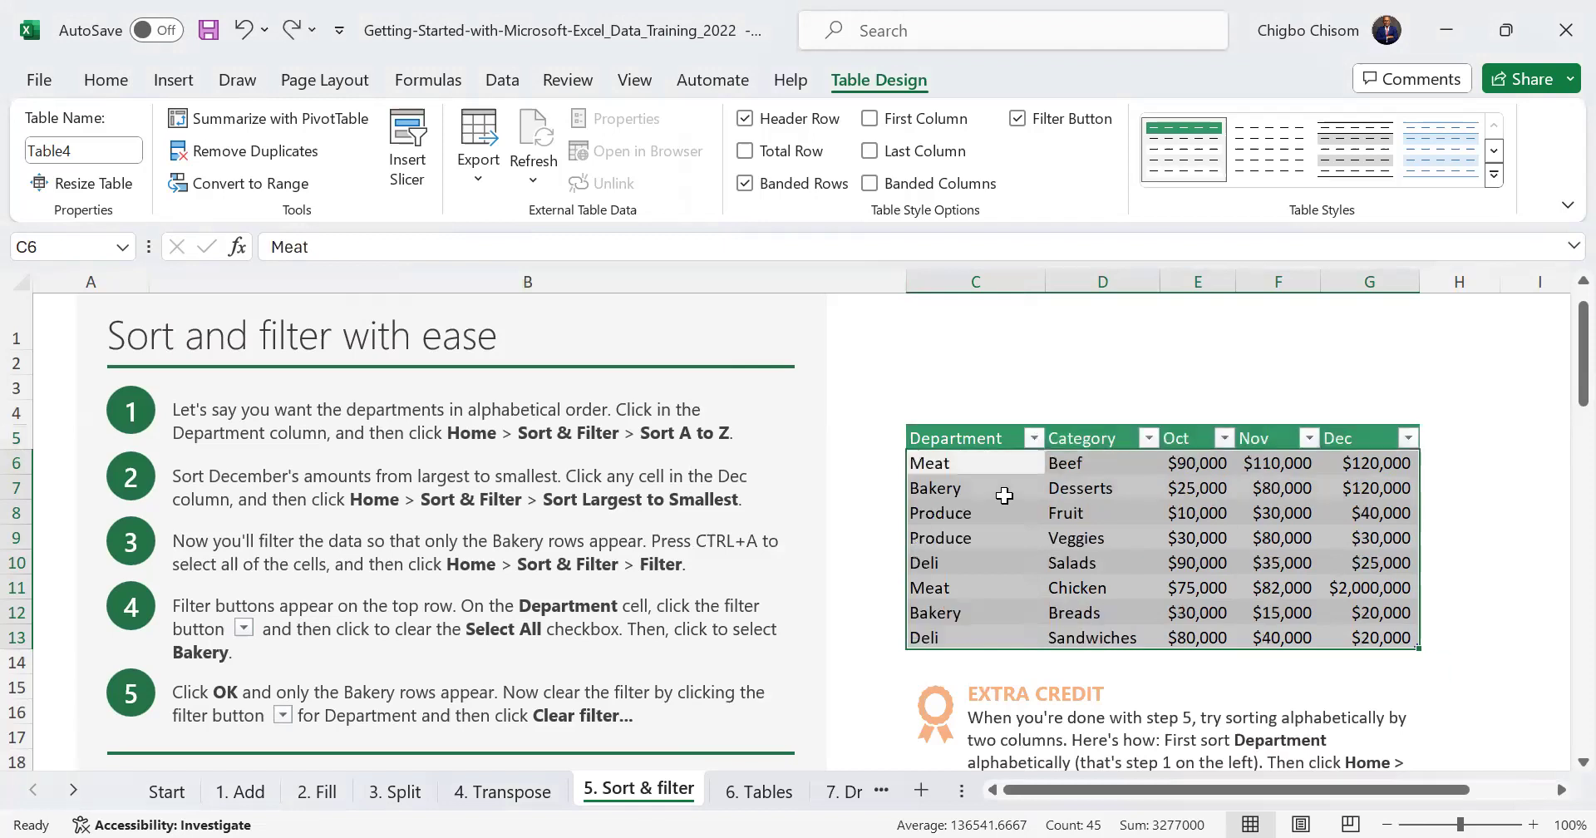
drag(969, 429, 1382, 637)
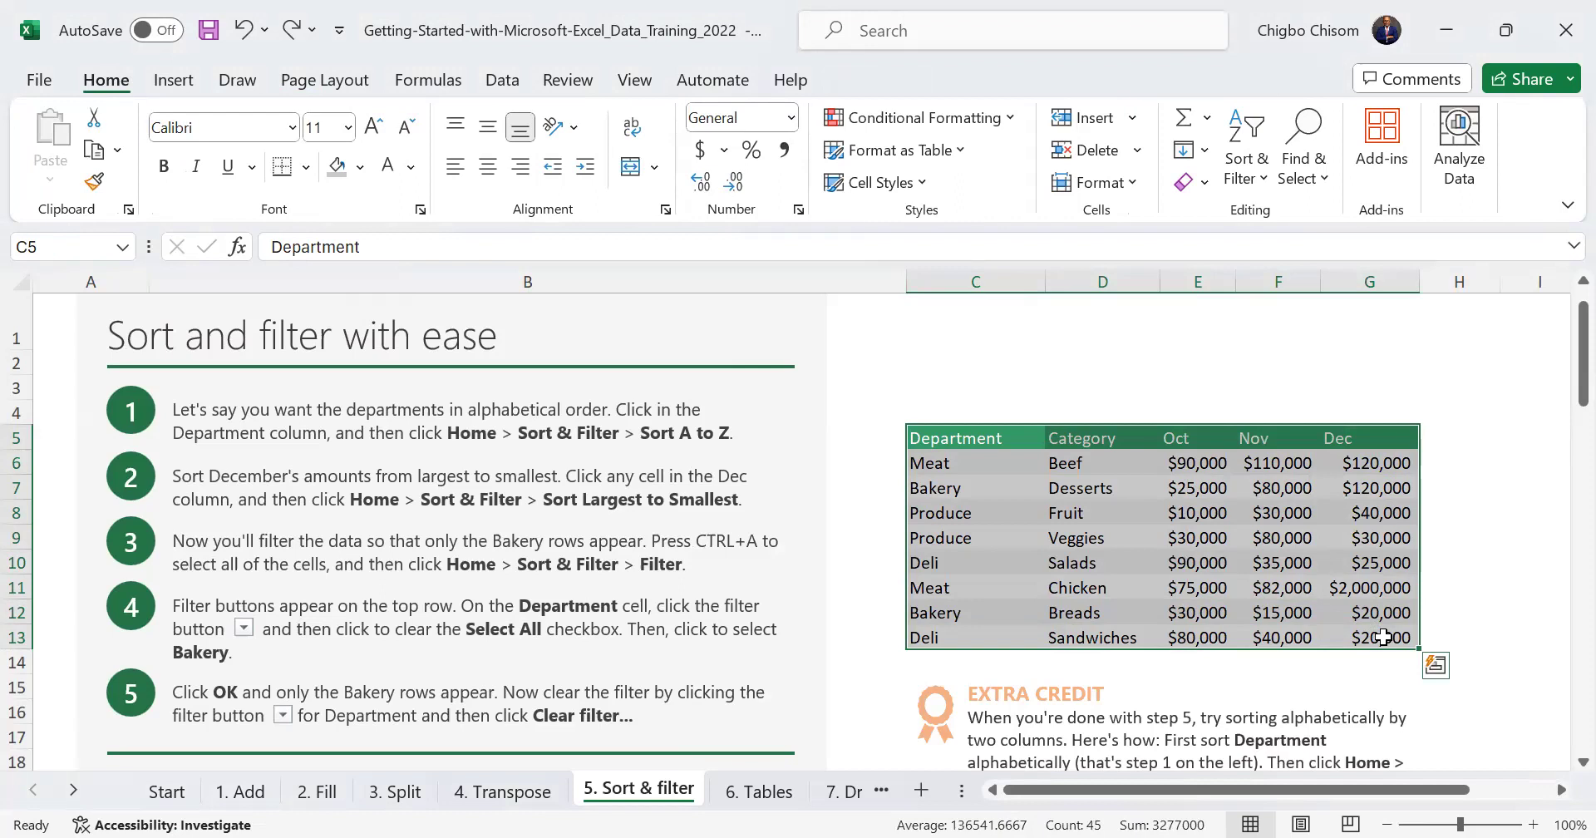
click(1110, 520)
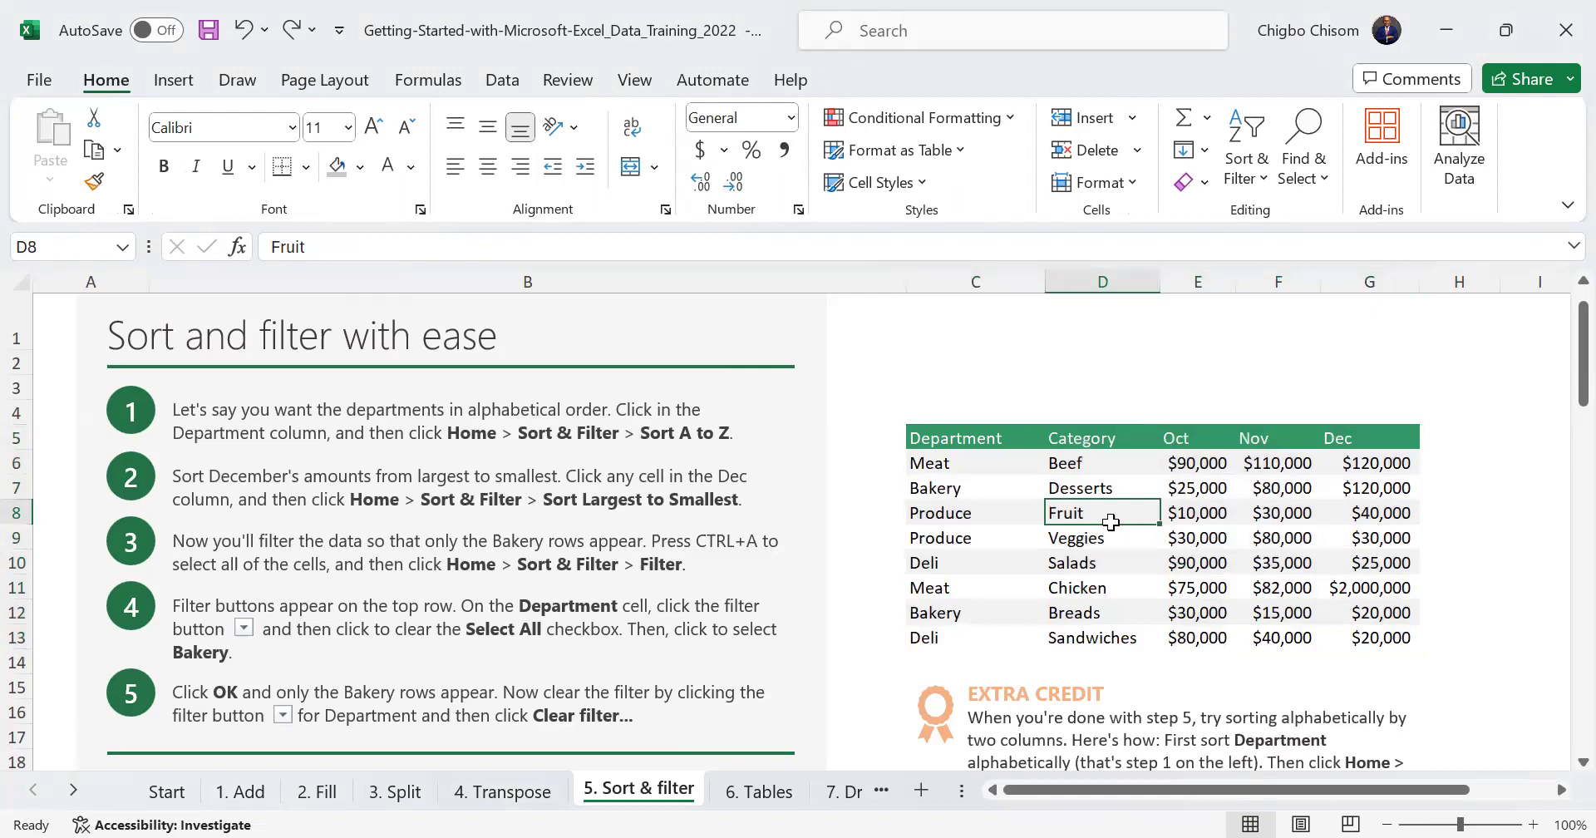
key(ctrl+t)
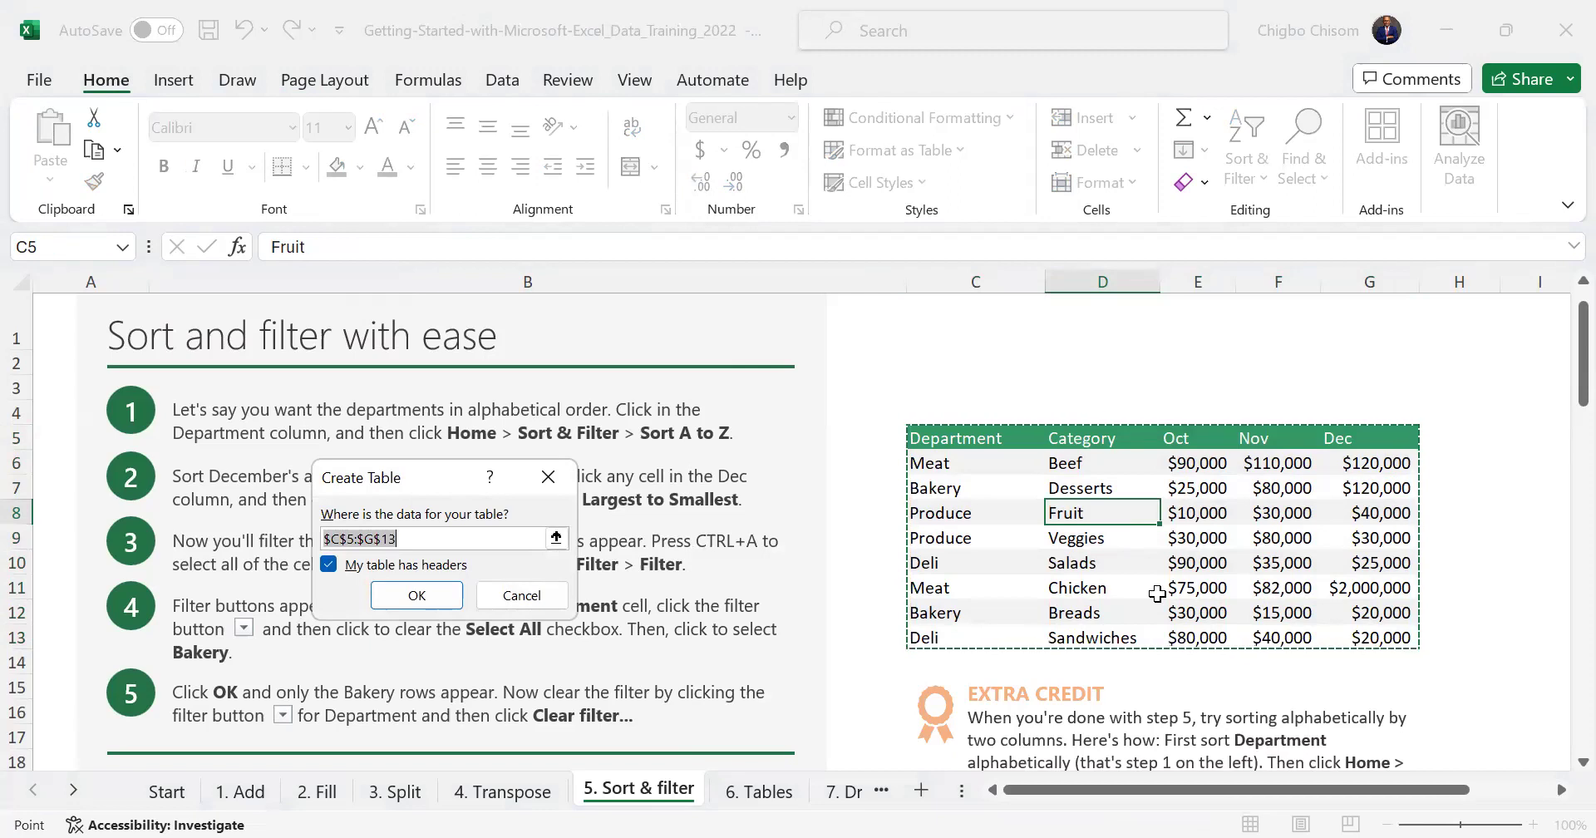
Create the table, sort it A to Z by Category, then undo that sort
key(Return)
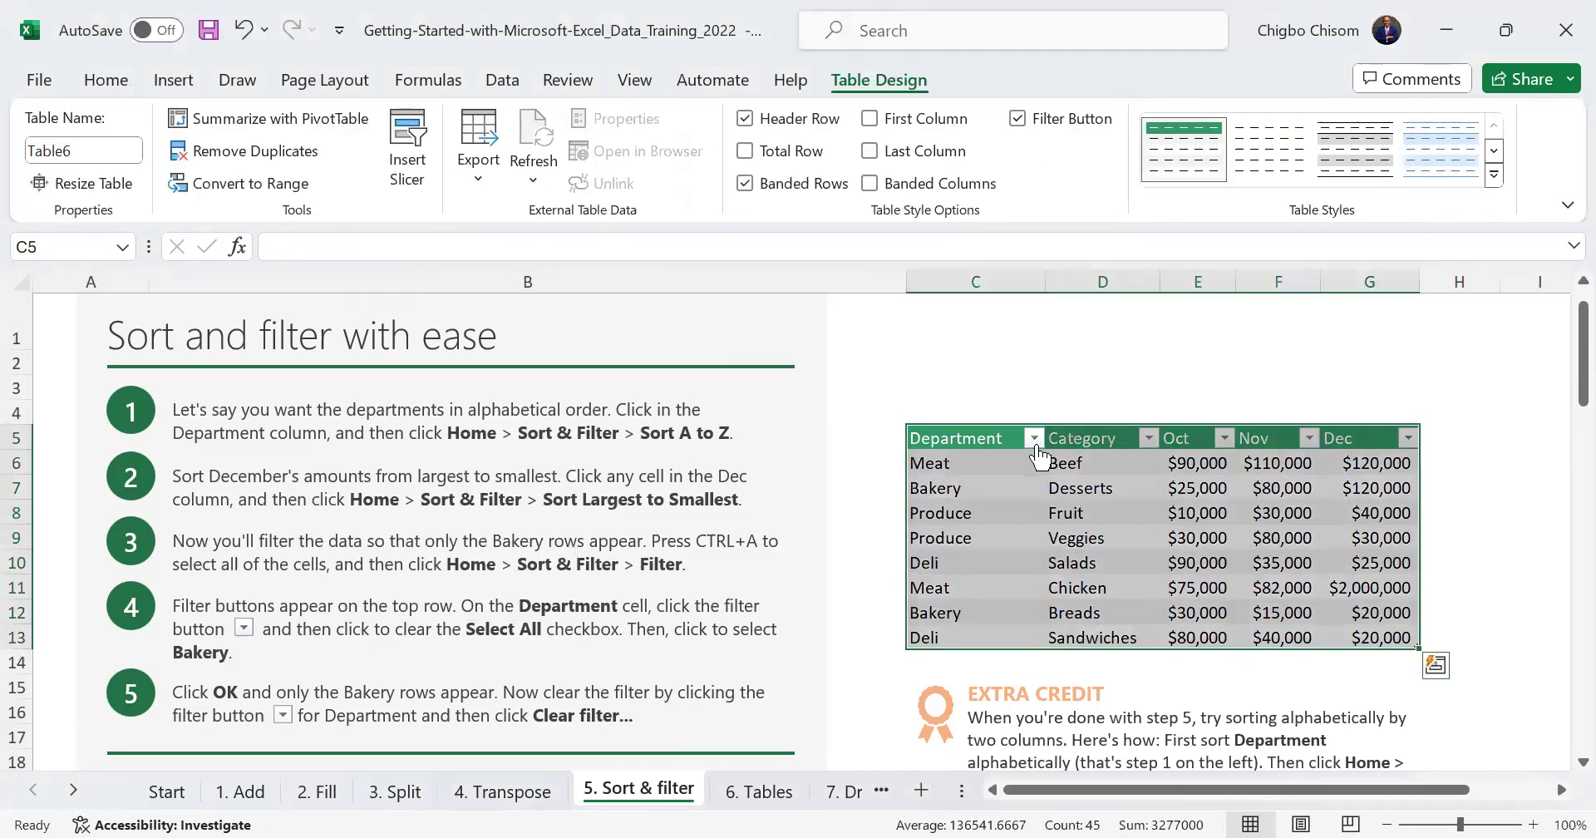
click(1148, 438)
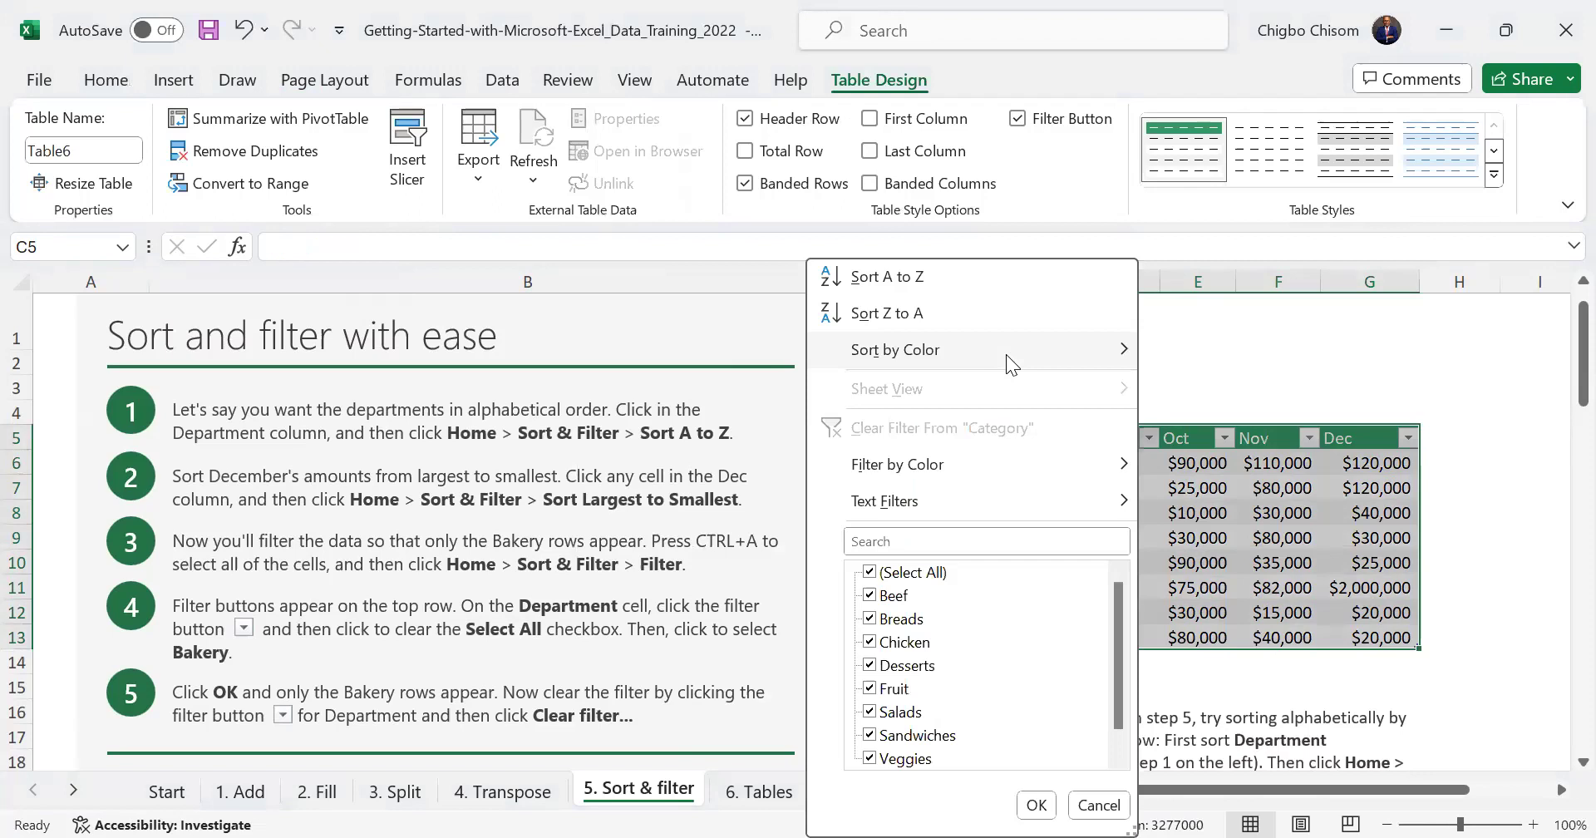
click(973, 274)
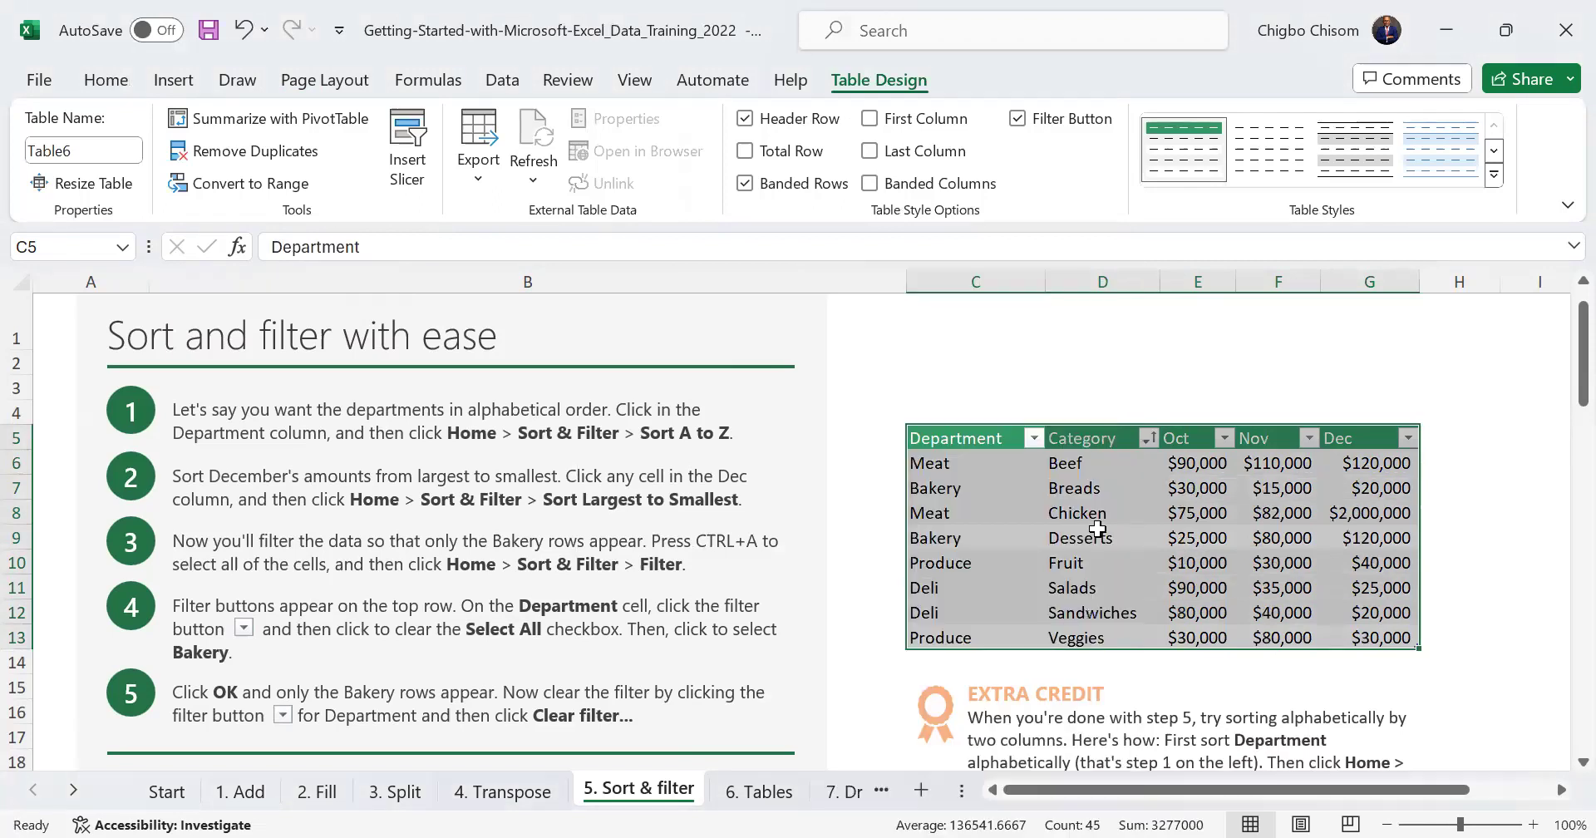
key(ctrl+z)
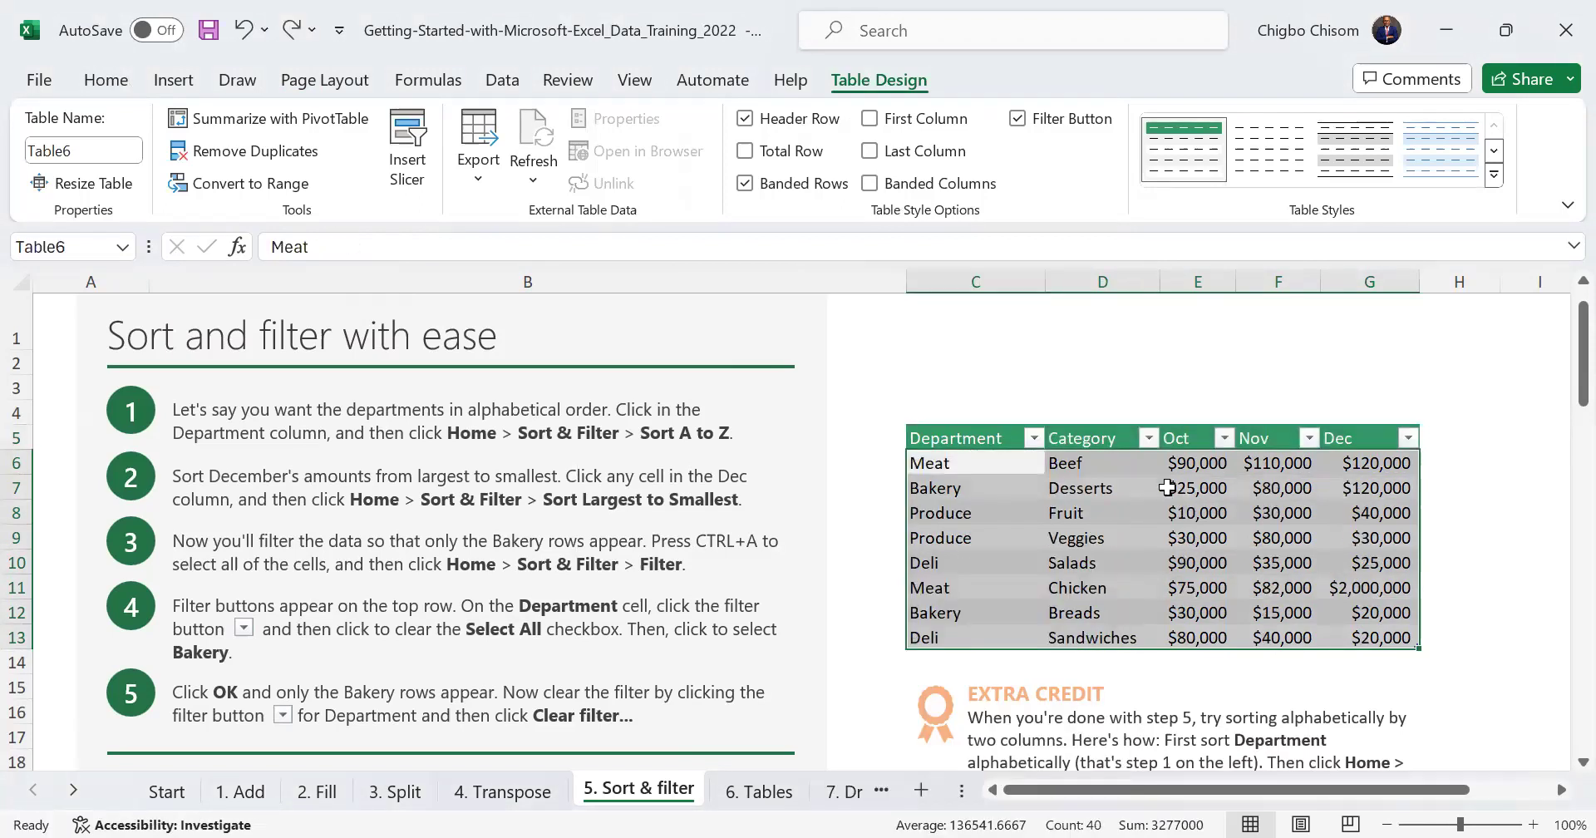
Sort the table by Oct from largest to smallest, then undo
click(1223, 438)
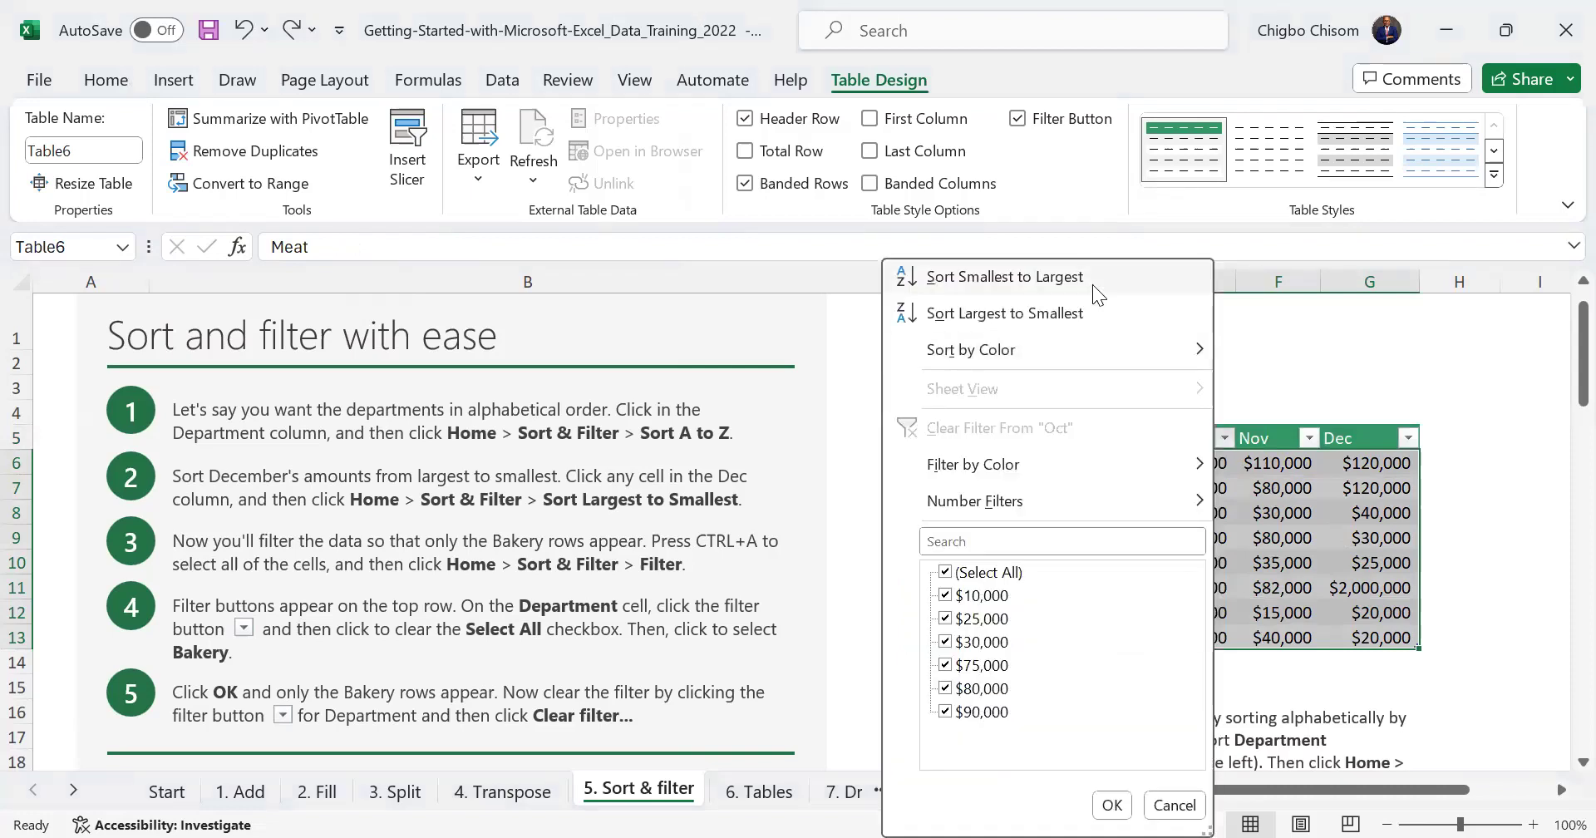
click(1085, 330)
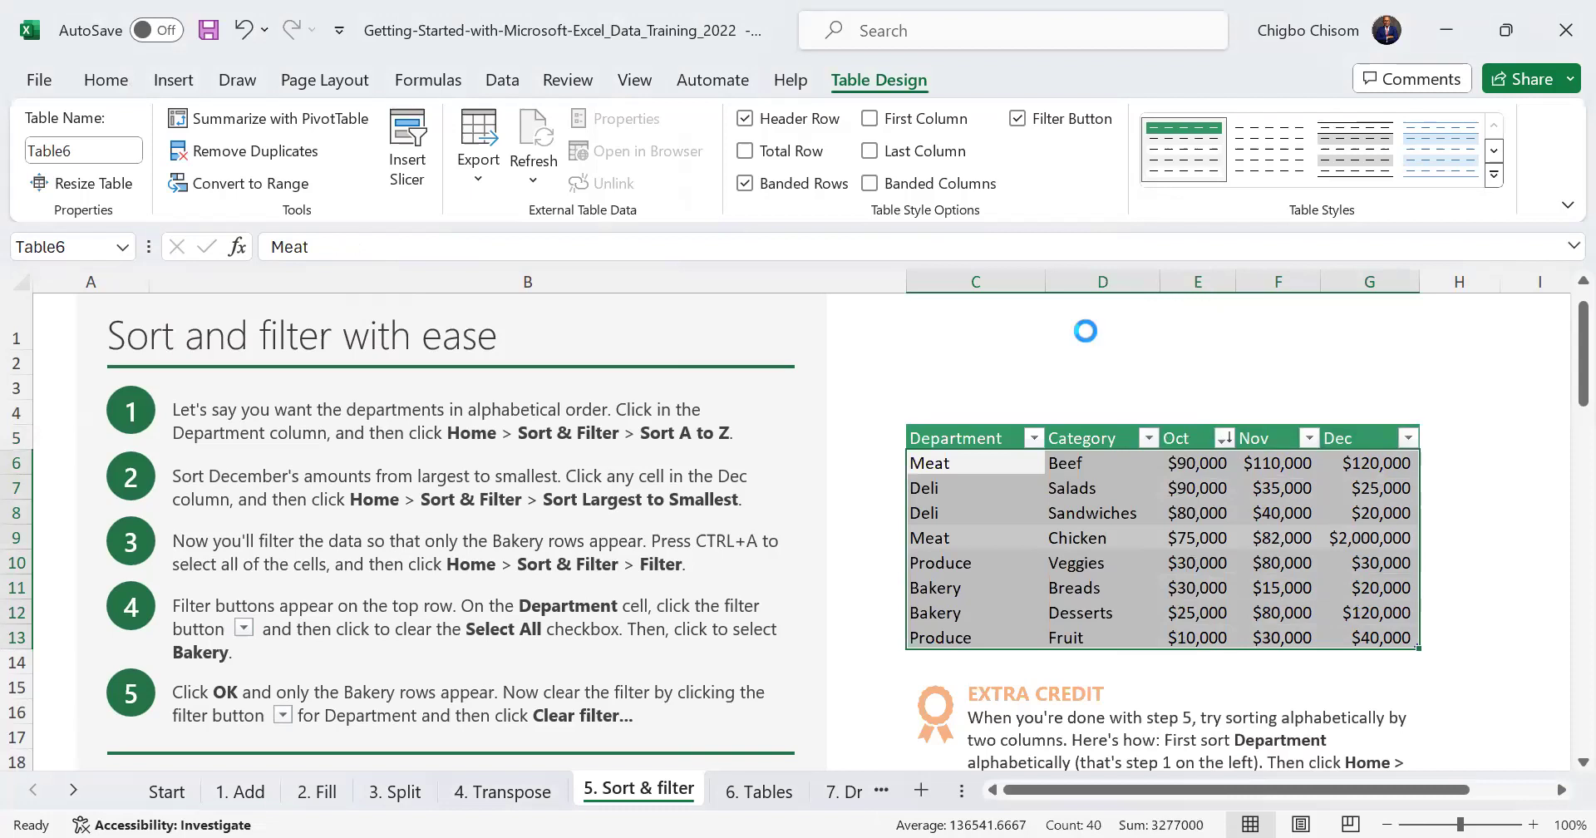
key(ctrl+z)
key(ctrl+z)
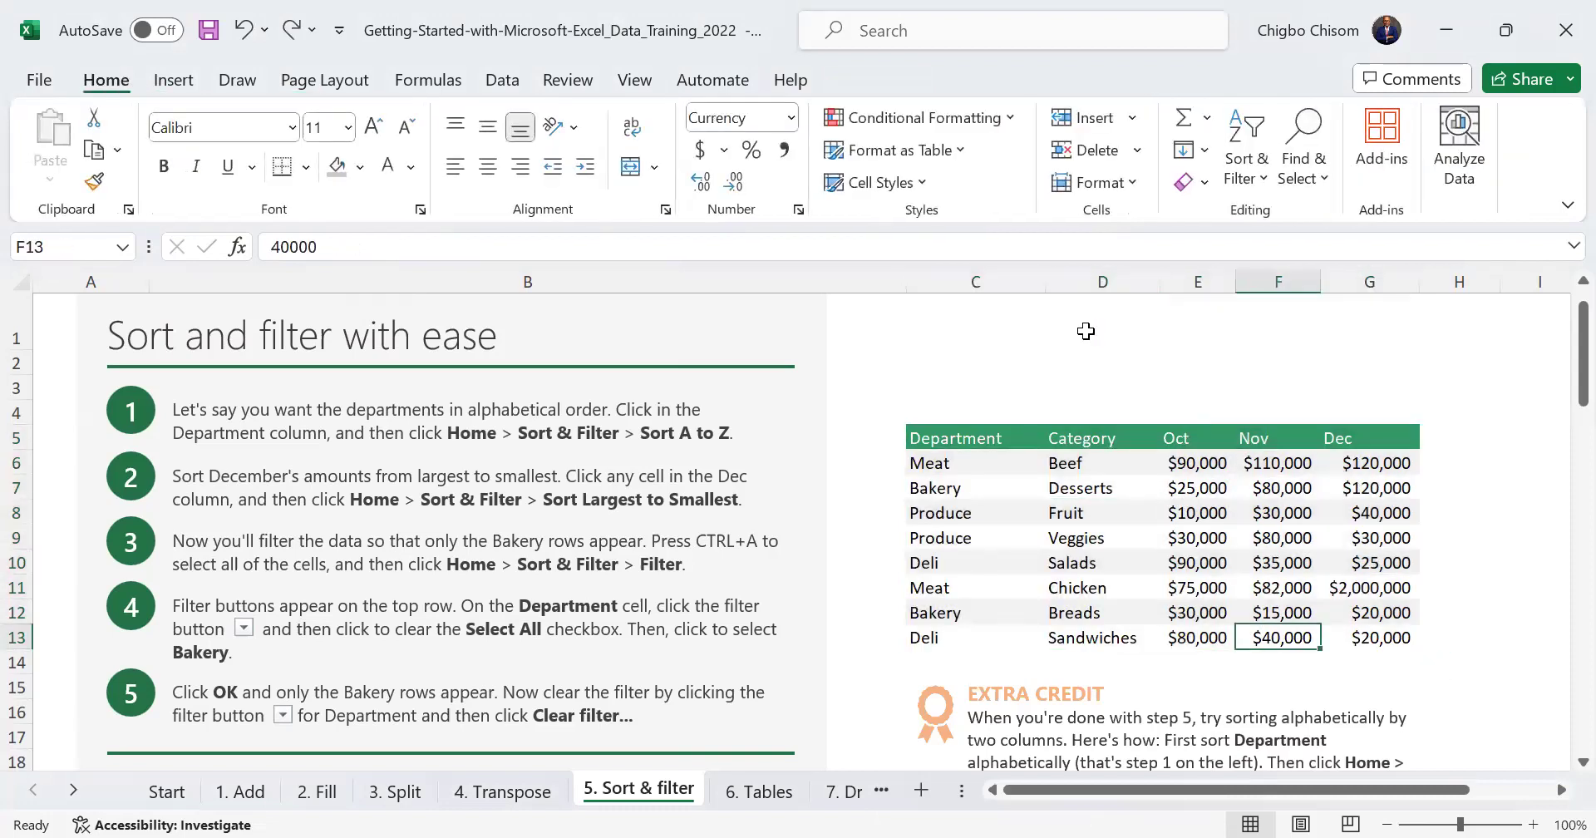
click(1085, 331)
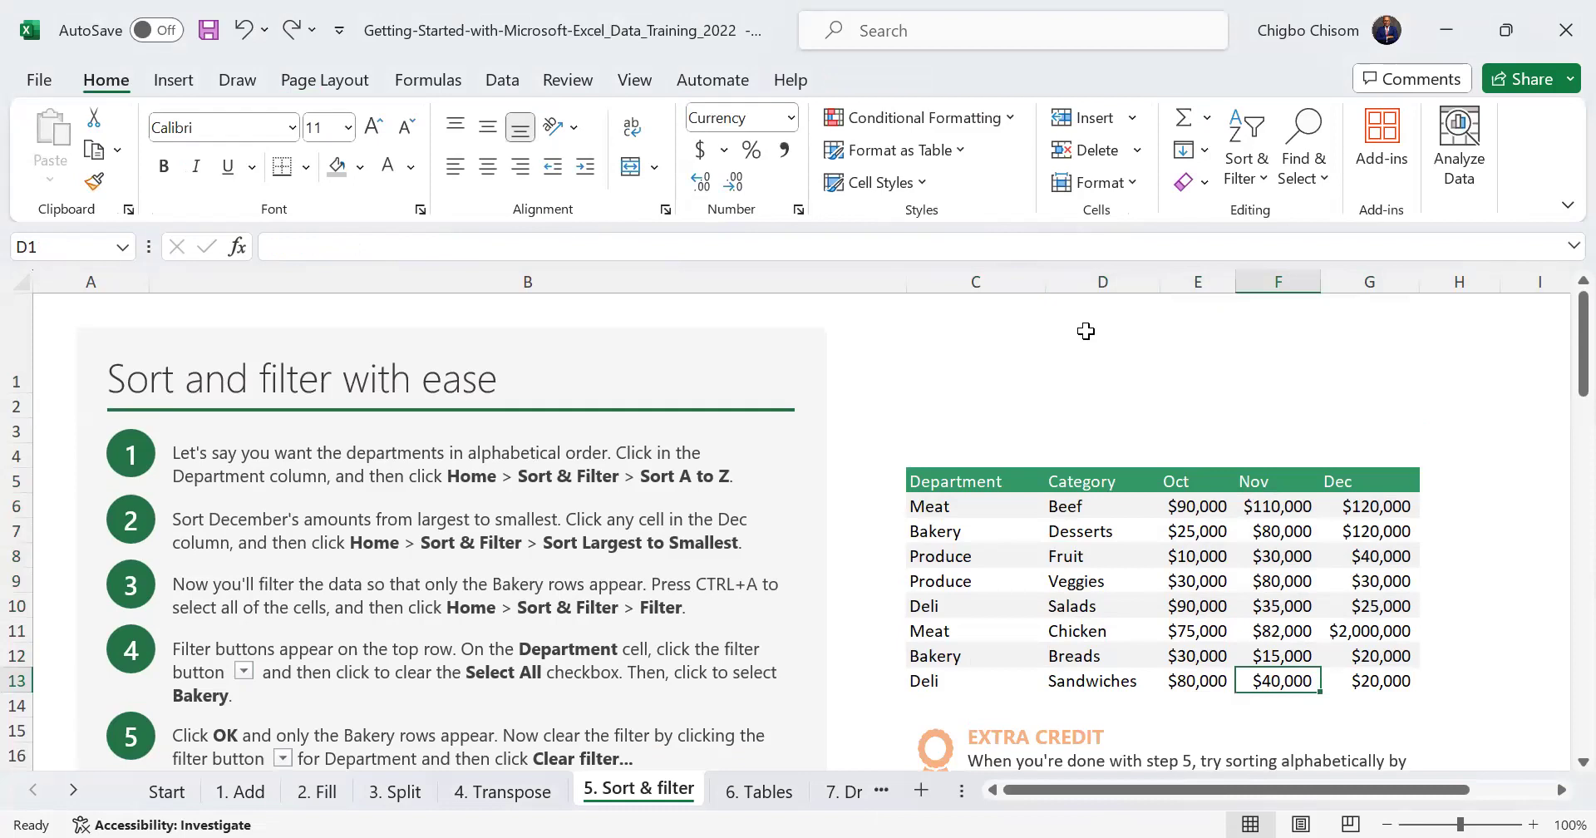
scroll(1085, 331, down, 4)
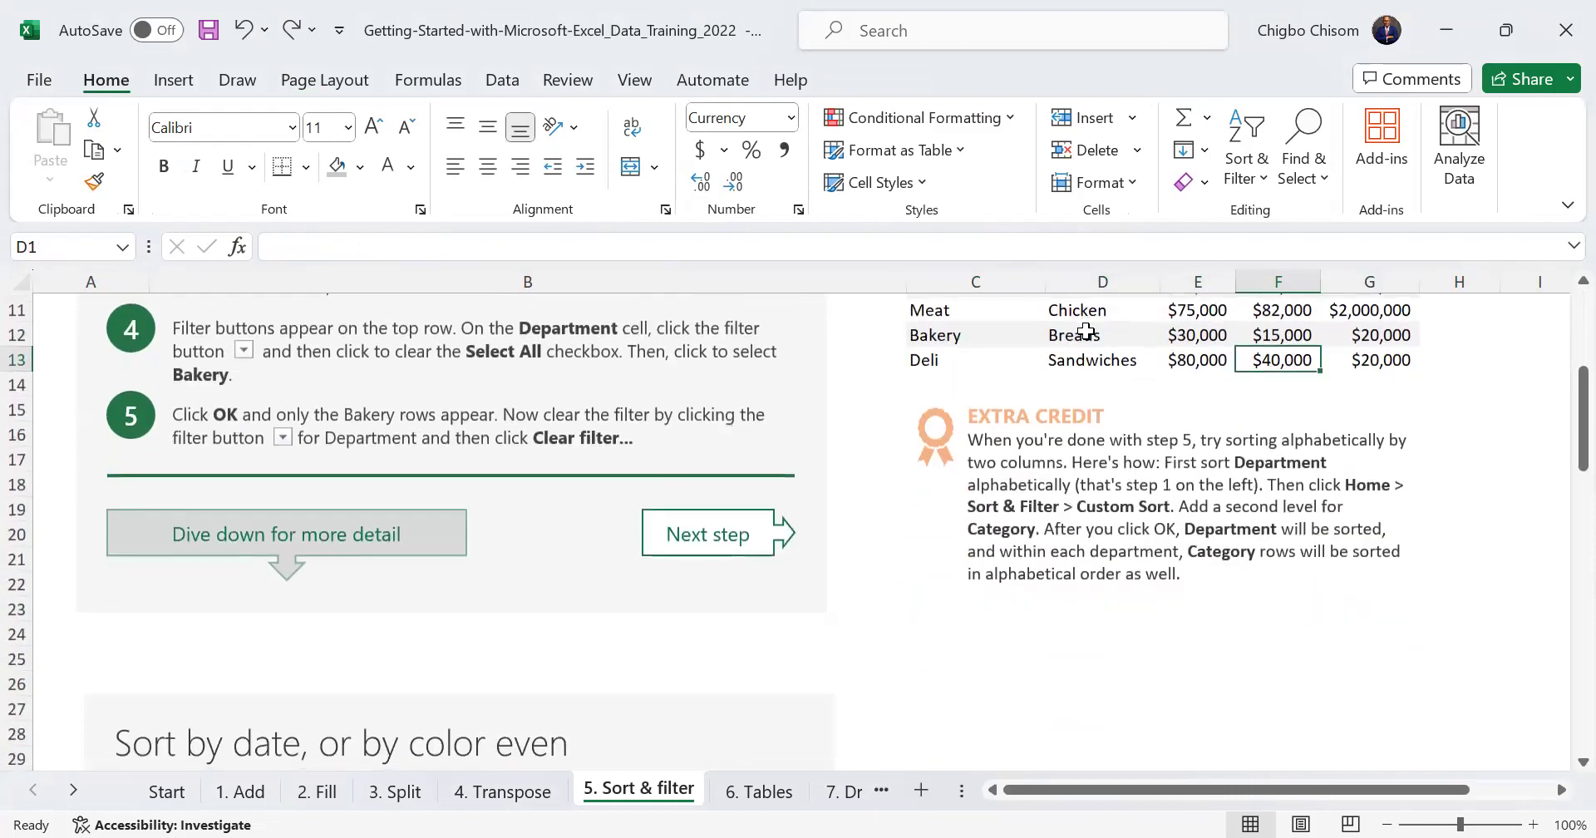
scroll(1085, 331, down, 1)
scroll(1085, 330, down, 3)
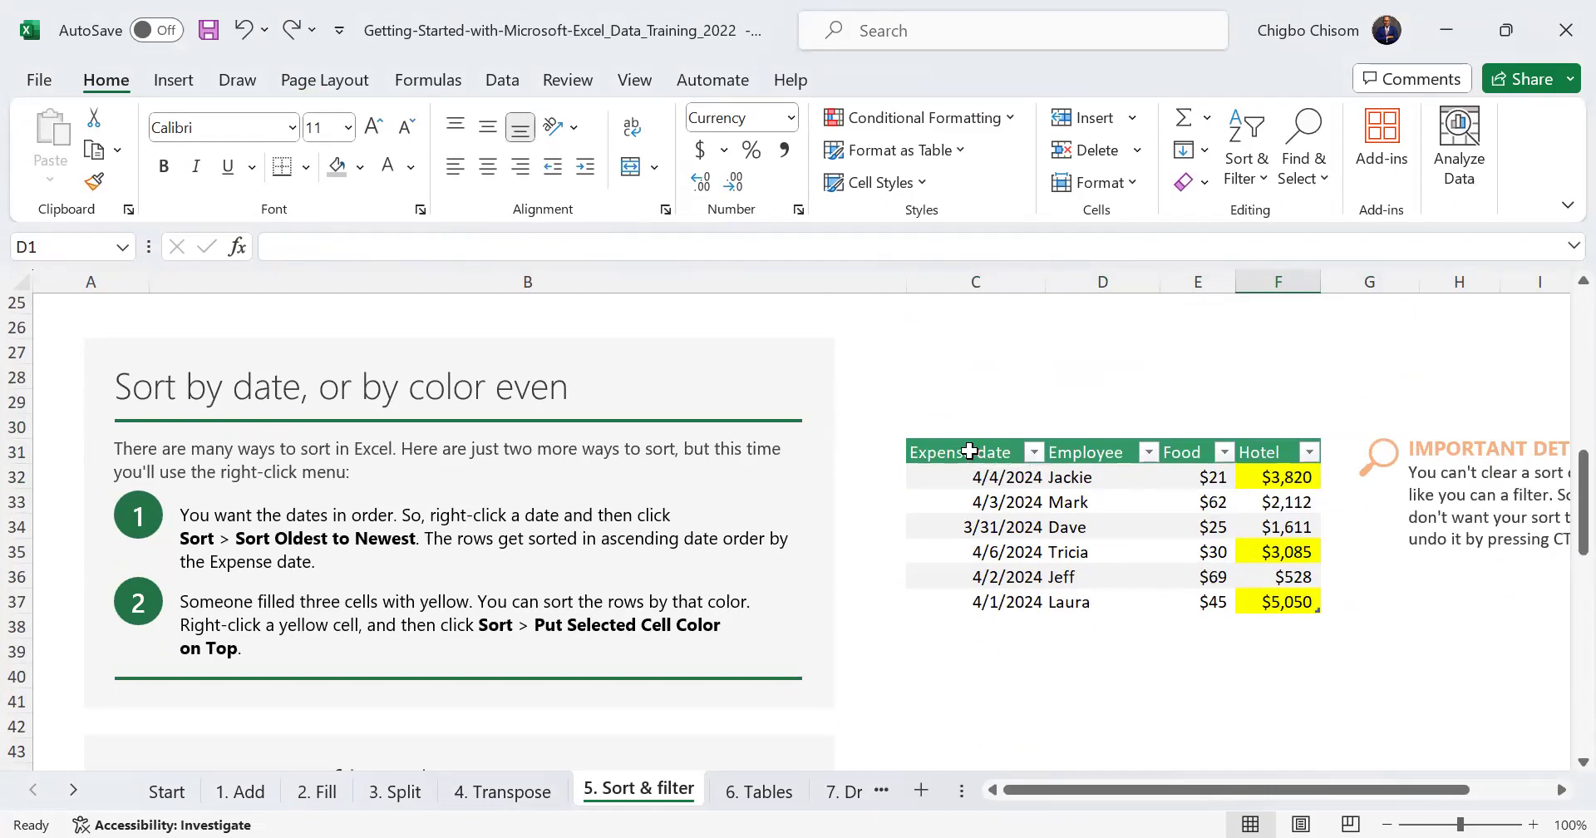
click(1035, 456)
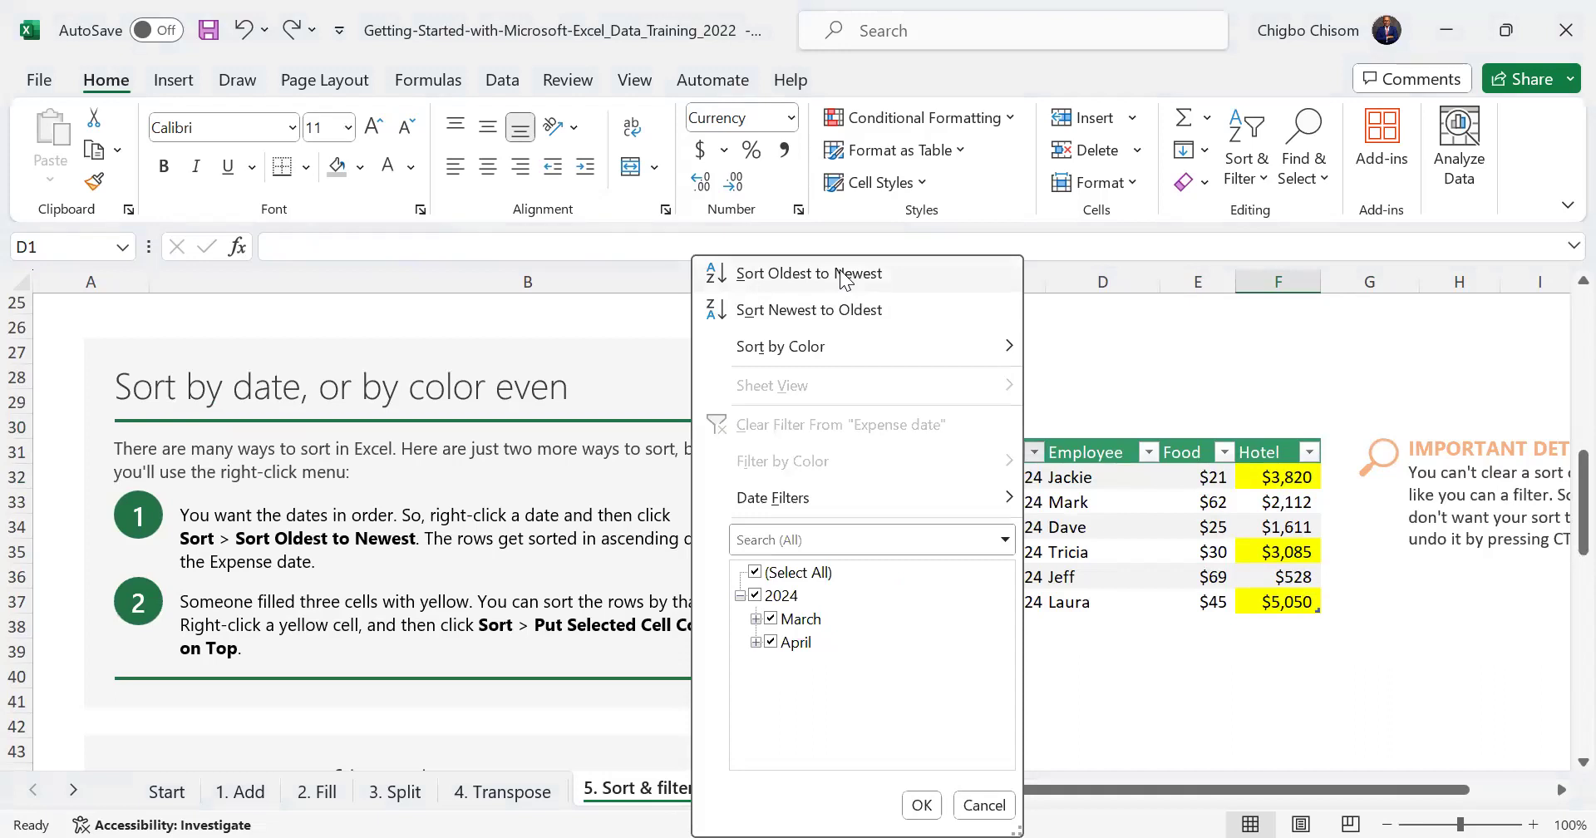
key(Escape)
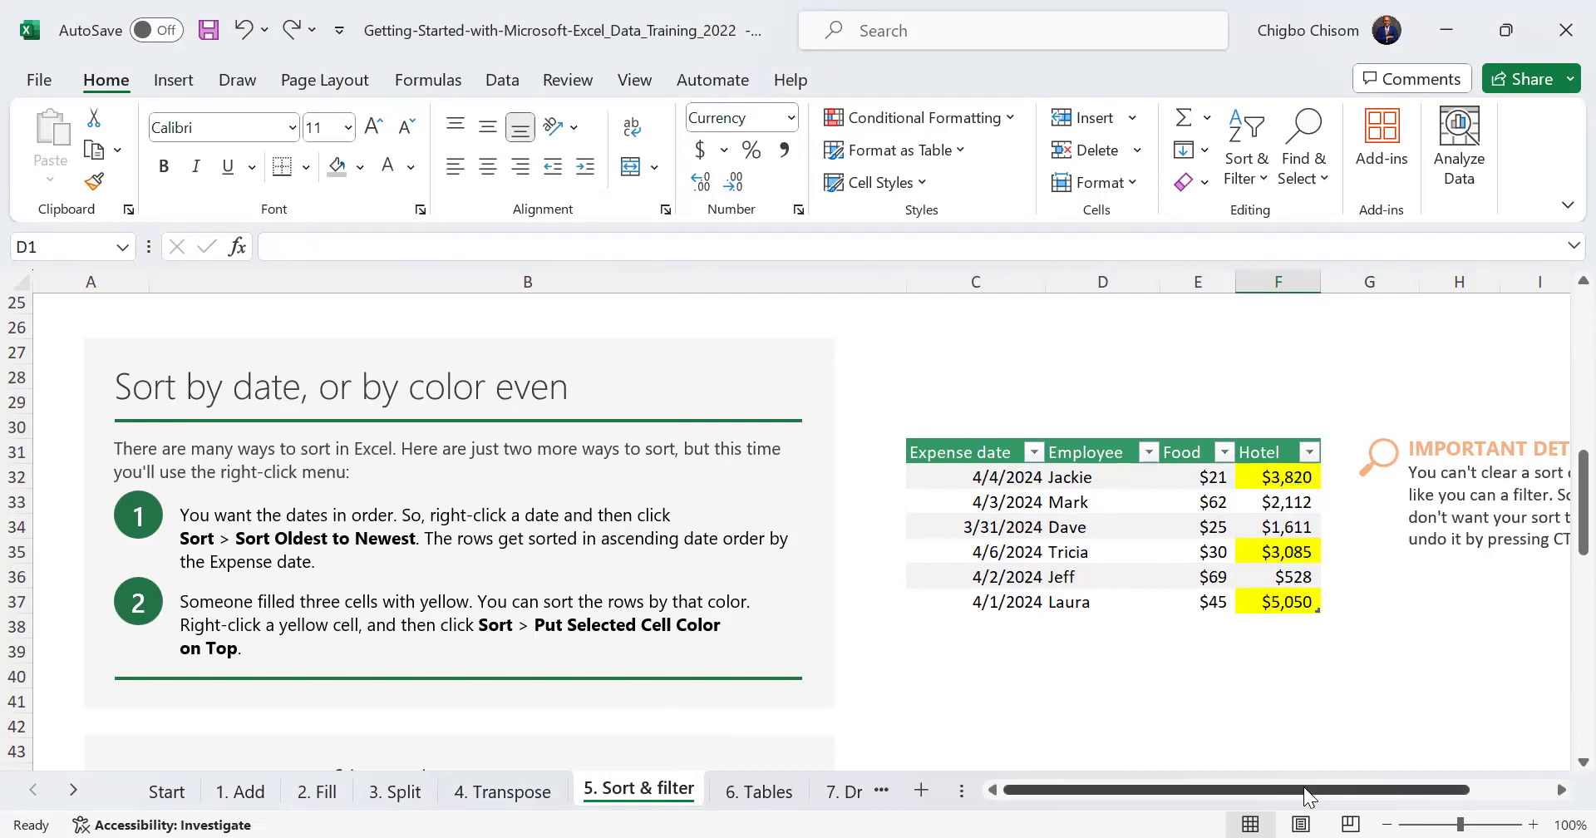
drag(1303, 786, 1390, 783)
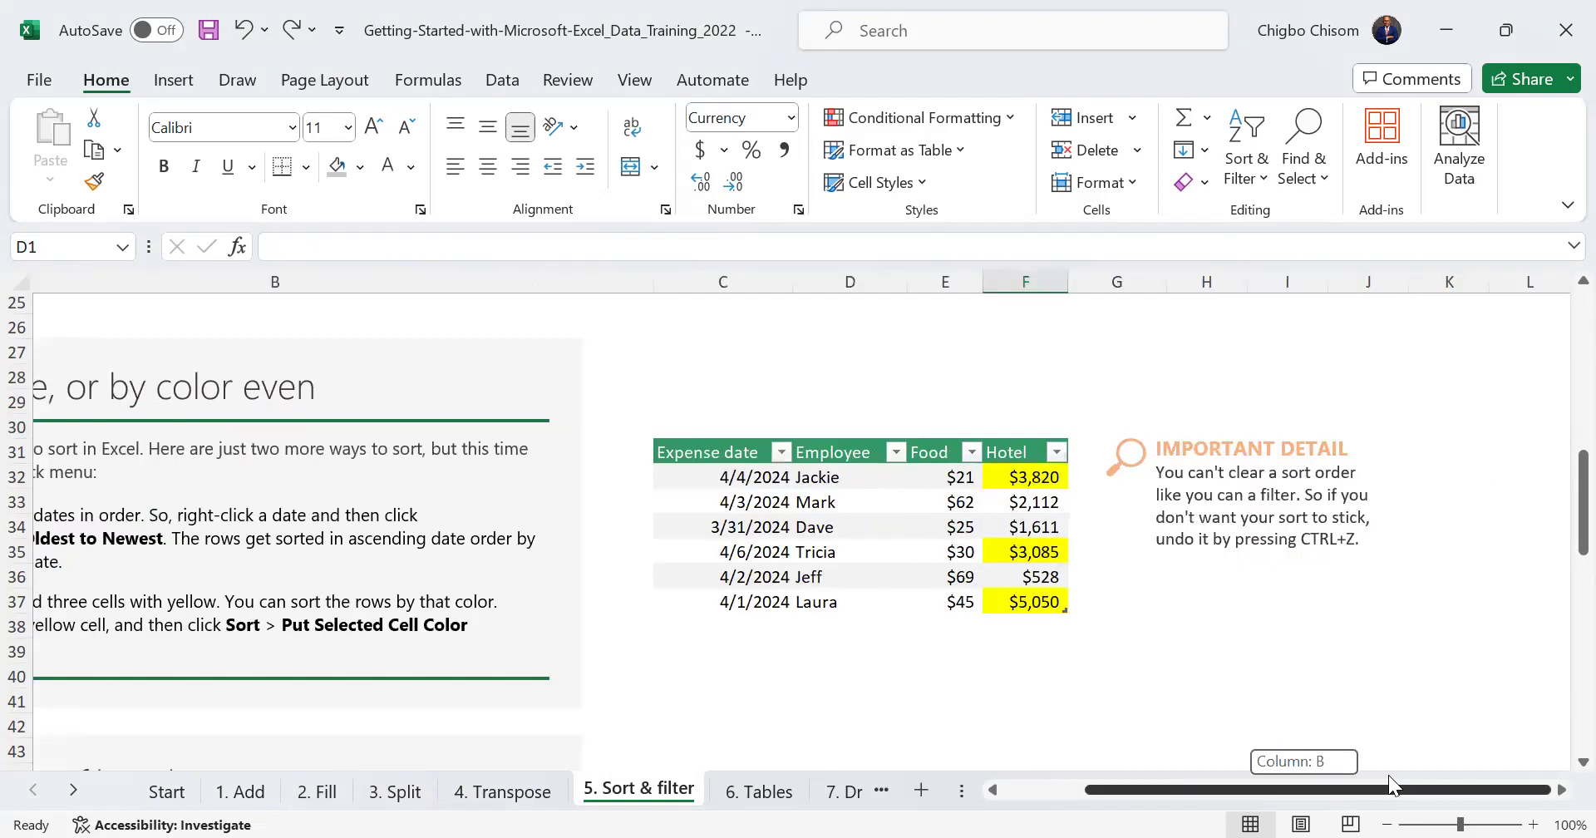
drag(1389, 775, 1297, 782)
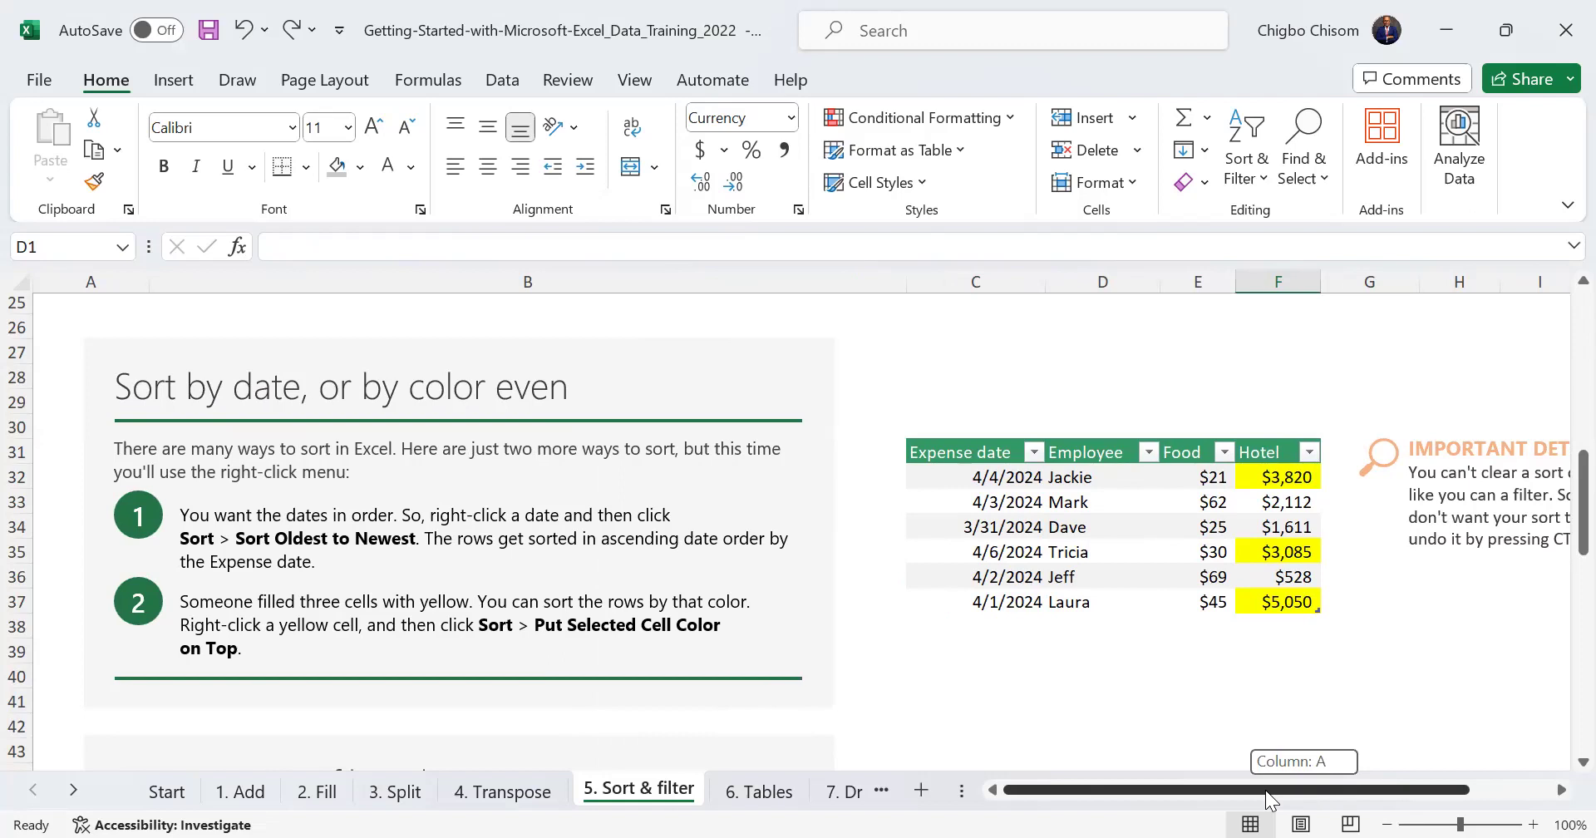
drag(1265, 789, 1265, 790)
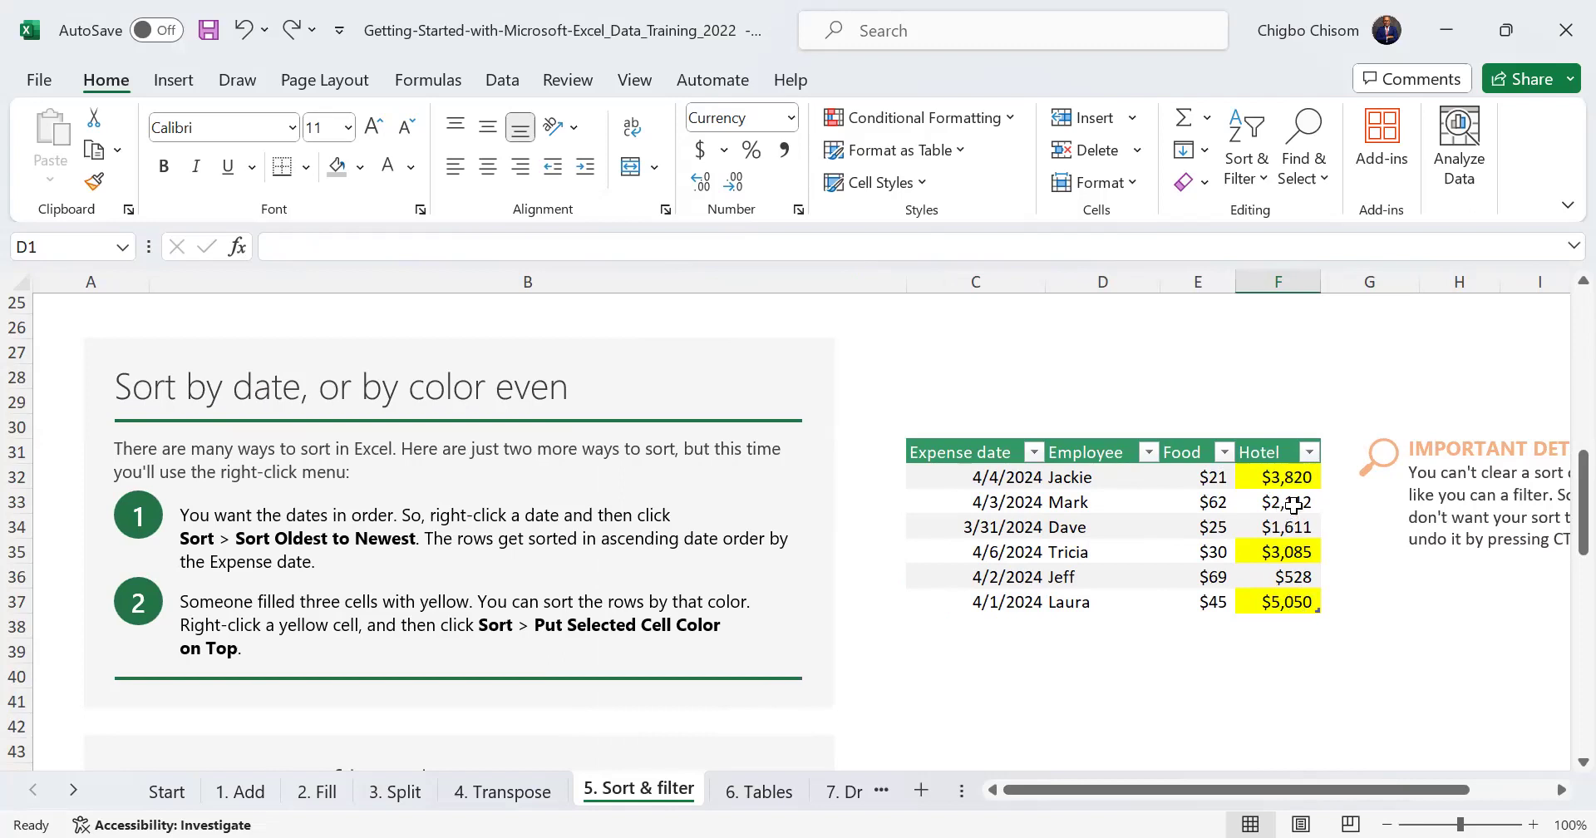
scroll(1293, 506, up, 8)
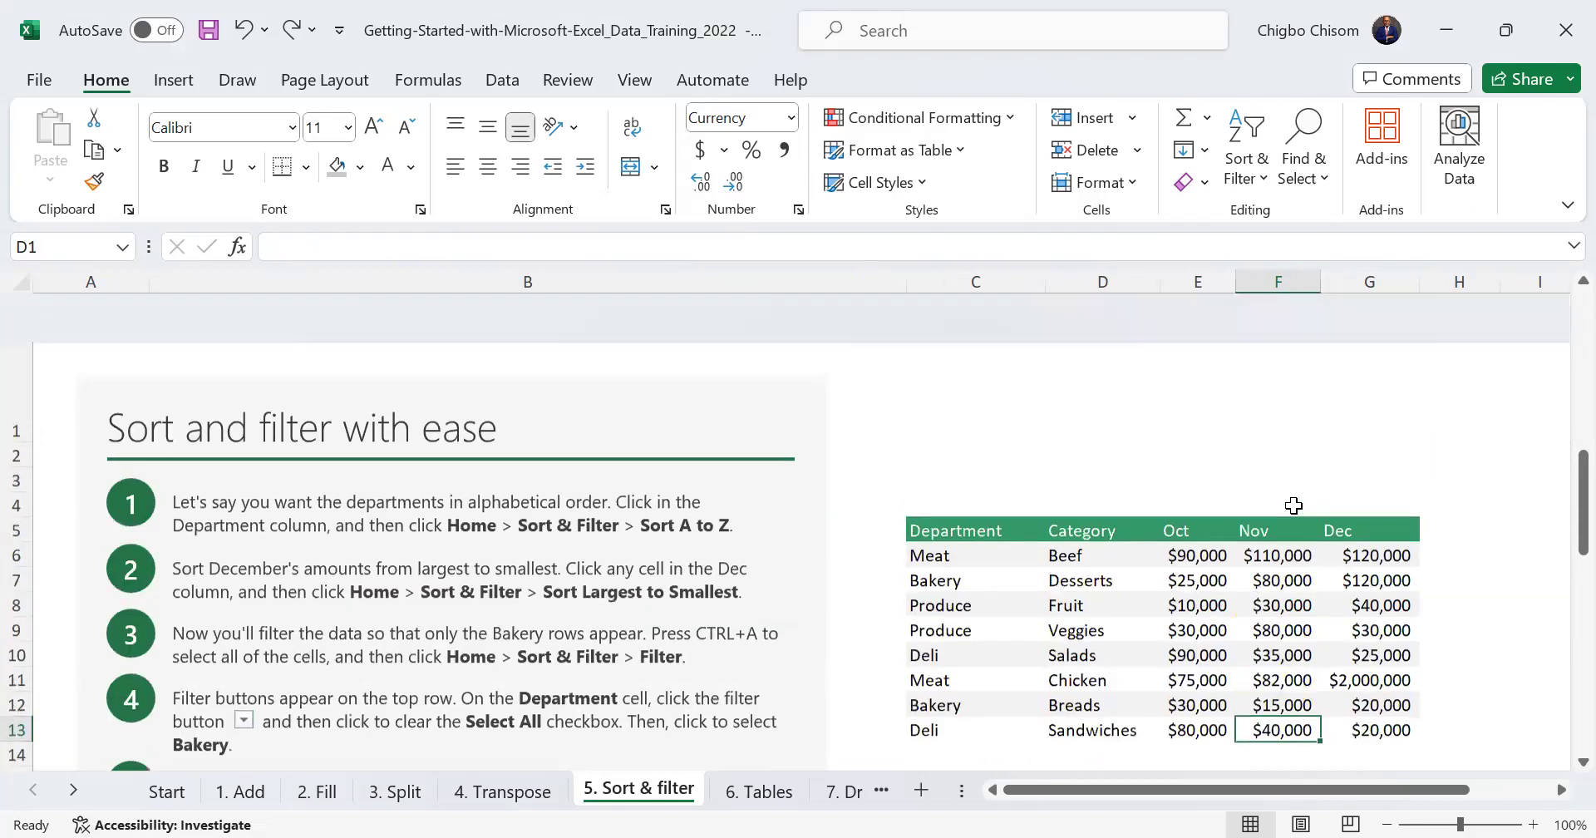
scroll(1293, 506, down, 2)
scroll(1294, 505, down, 1)
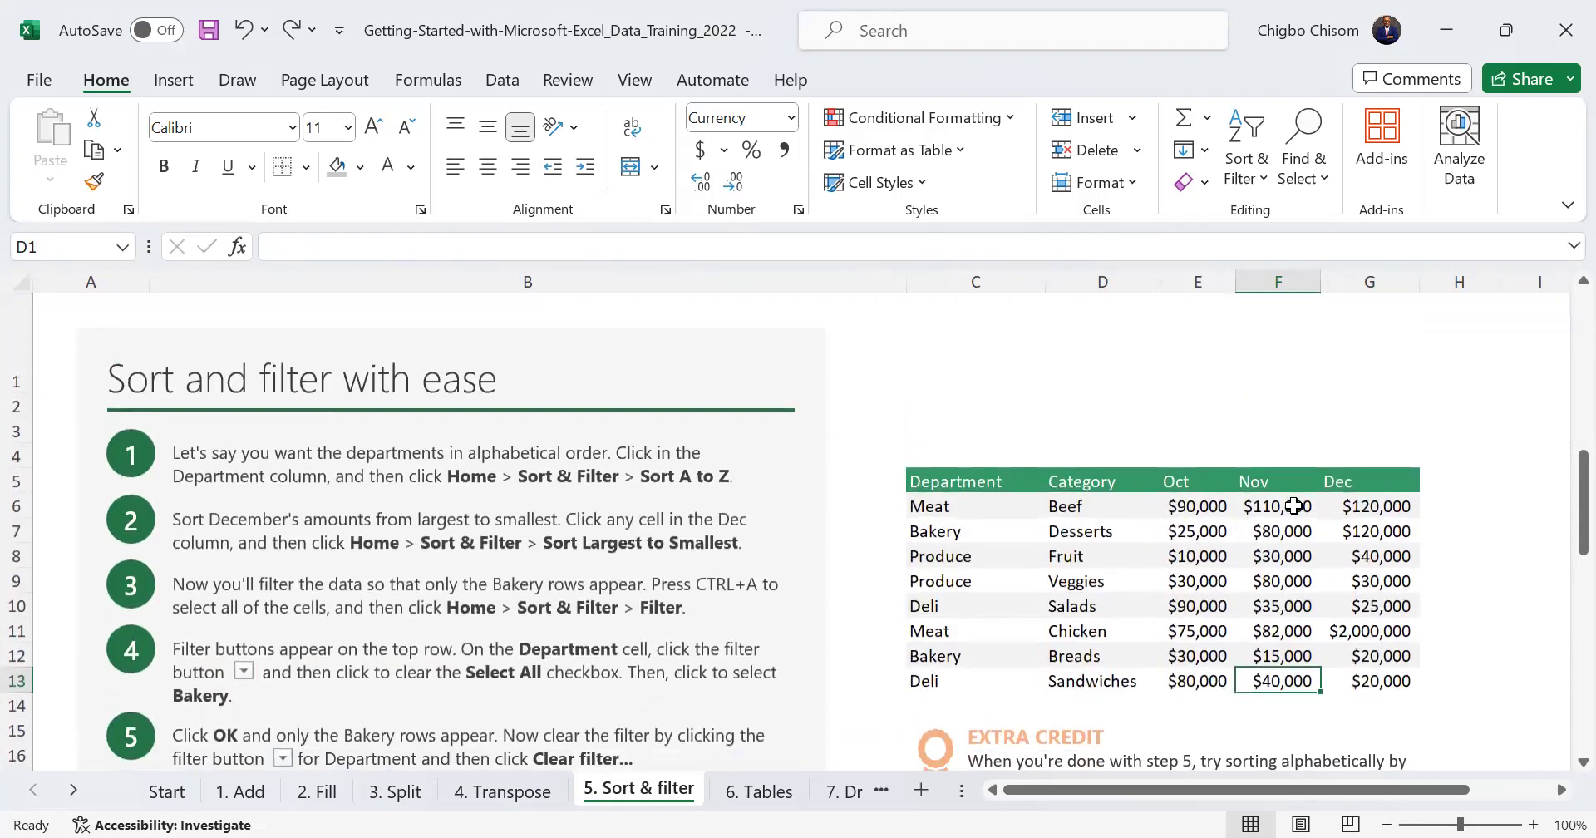
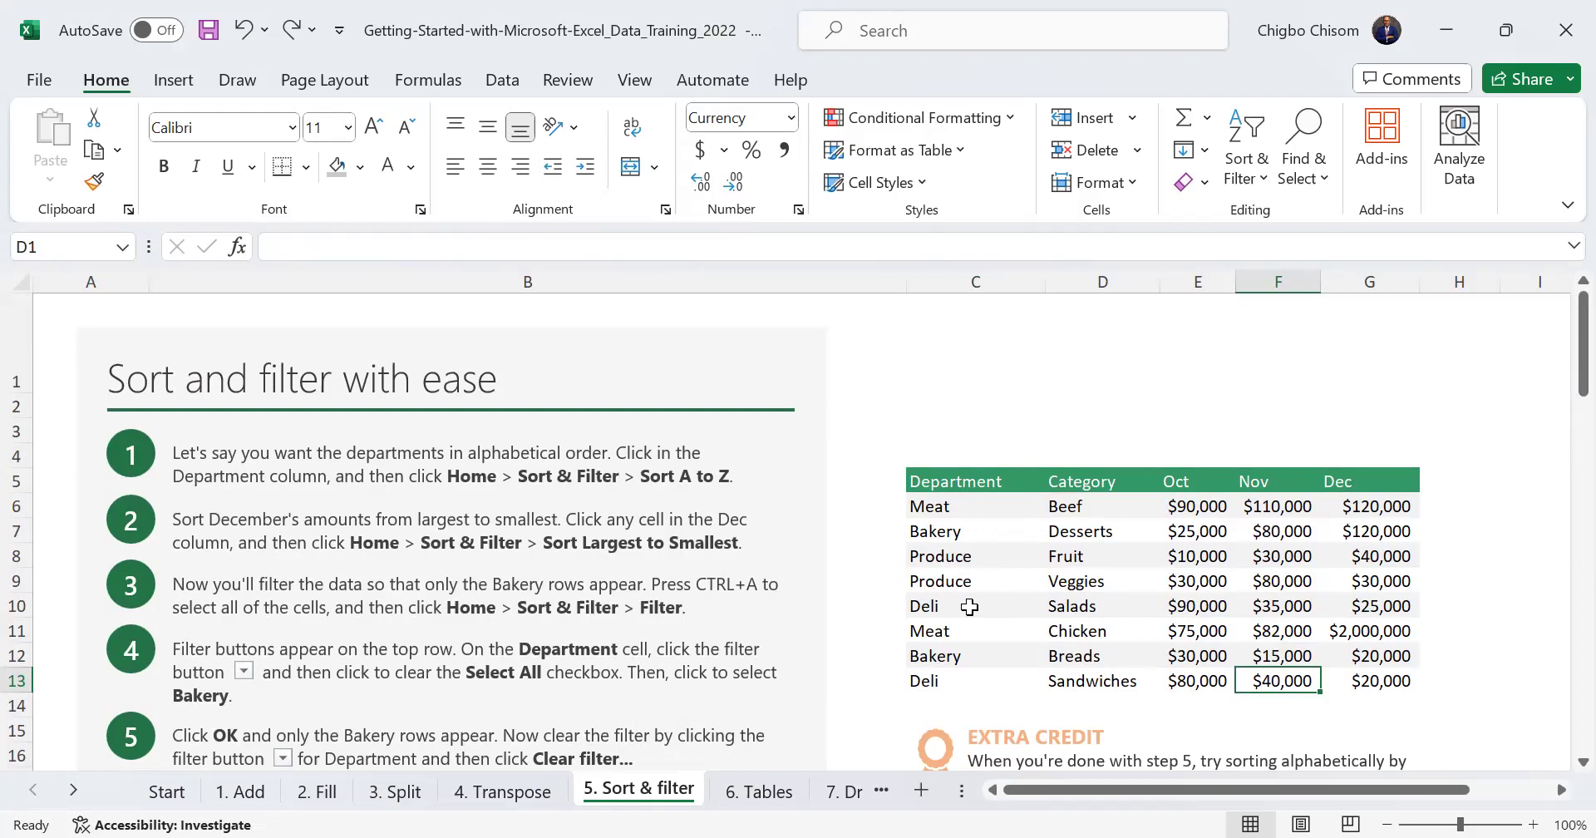
Switch to the 6. Tables sheet and scroll over its Department, Category, Oct–Dec data
click(761, 791)
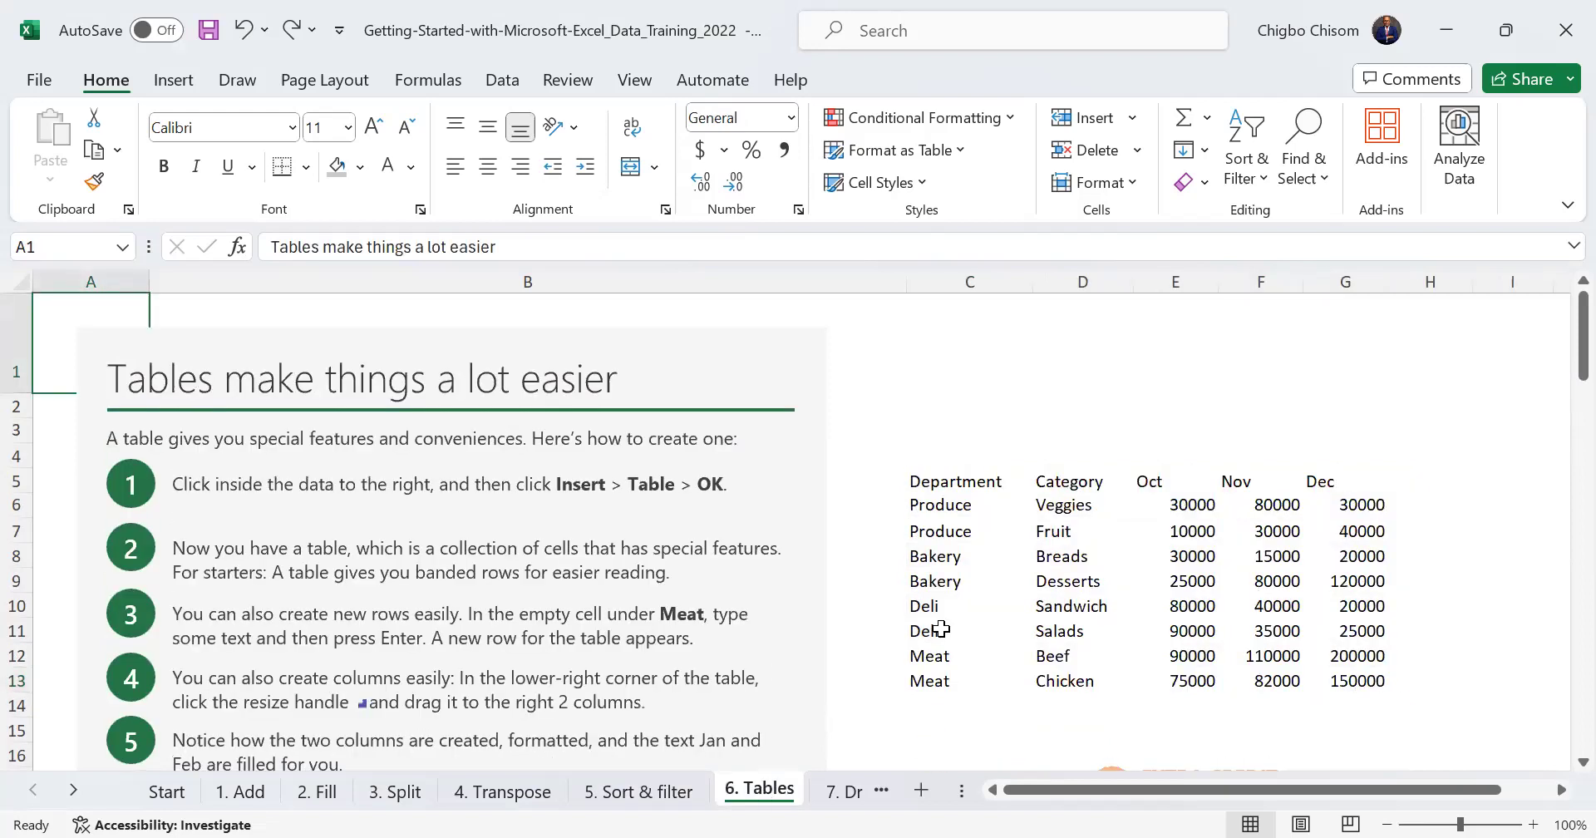
scroll(941, 629, down, 3)
scroll(941, 629, up, 1)
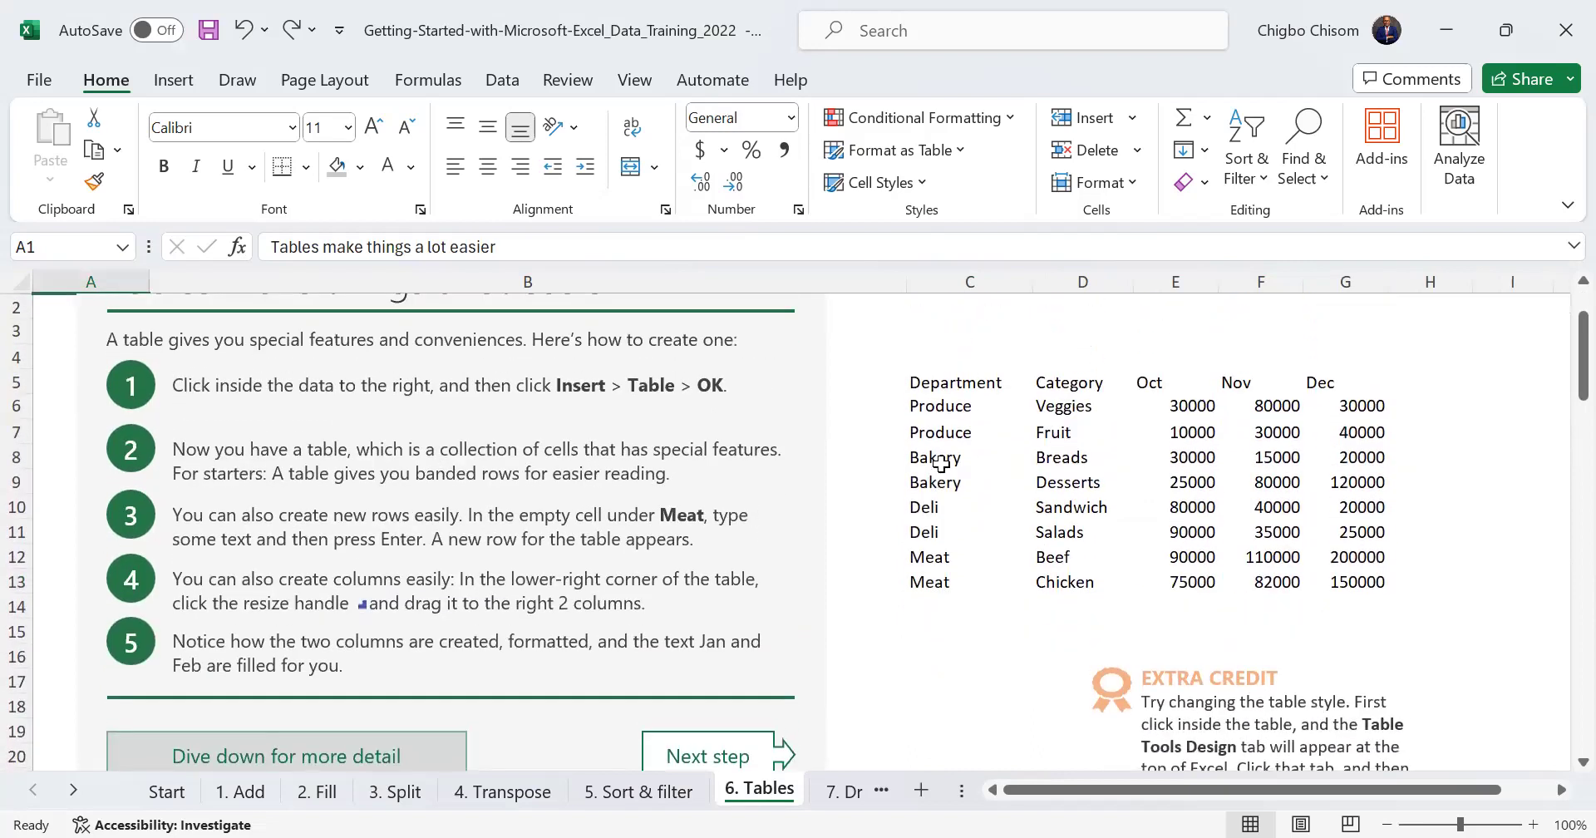
scroll(911, 391, up, 2)
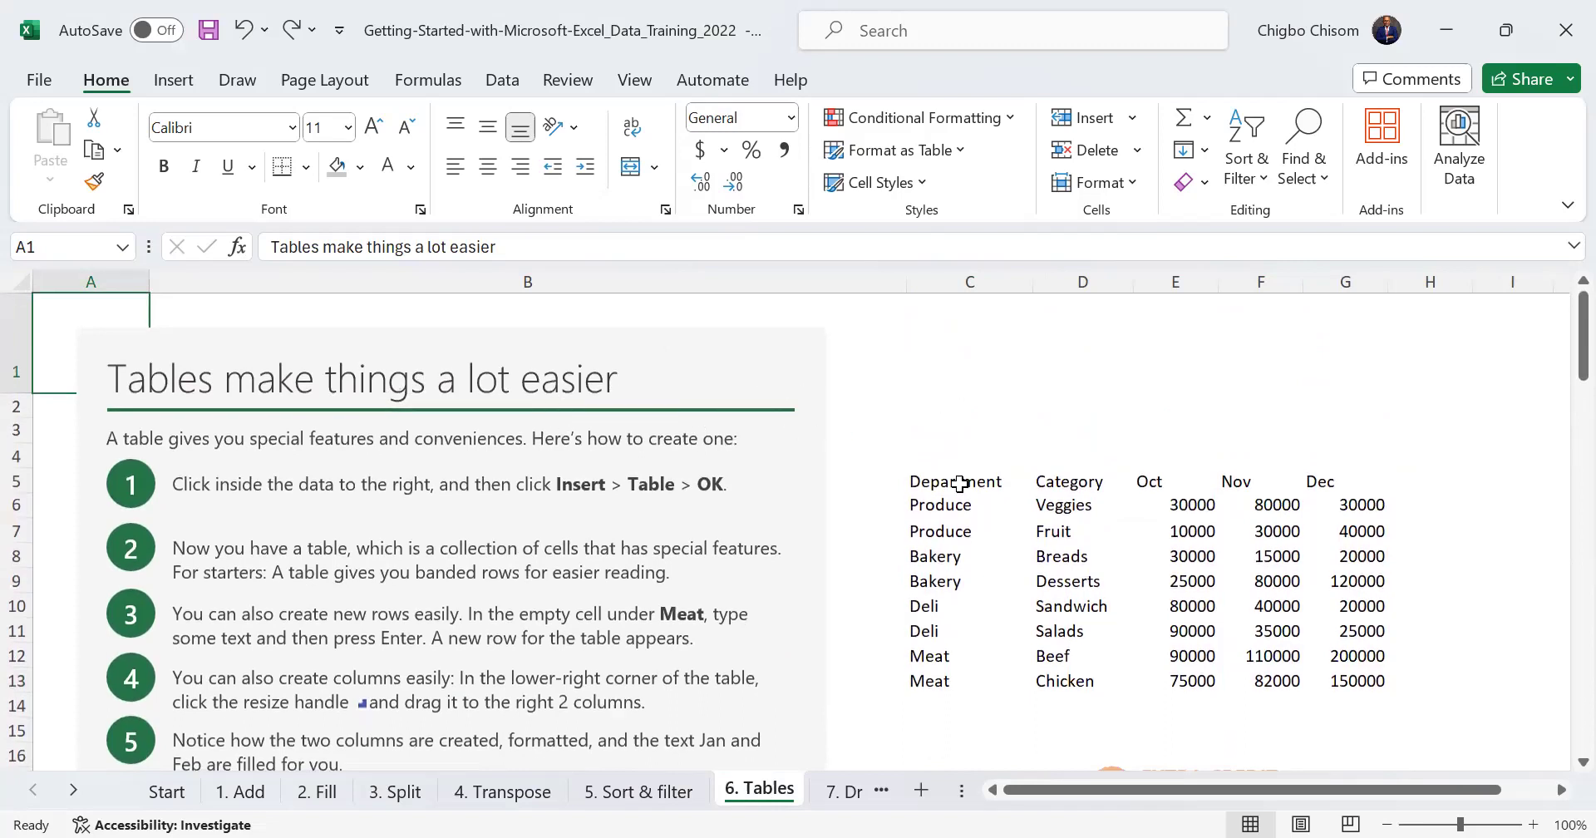
Select the department sales range C5:G13, trying Create Table and the Data tab along the way
drag(917, 480, 1348, 679)
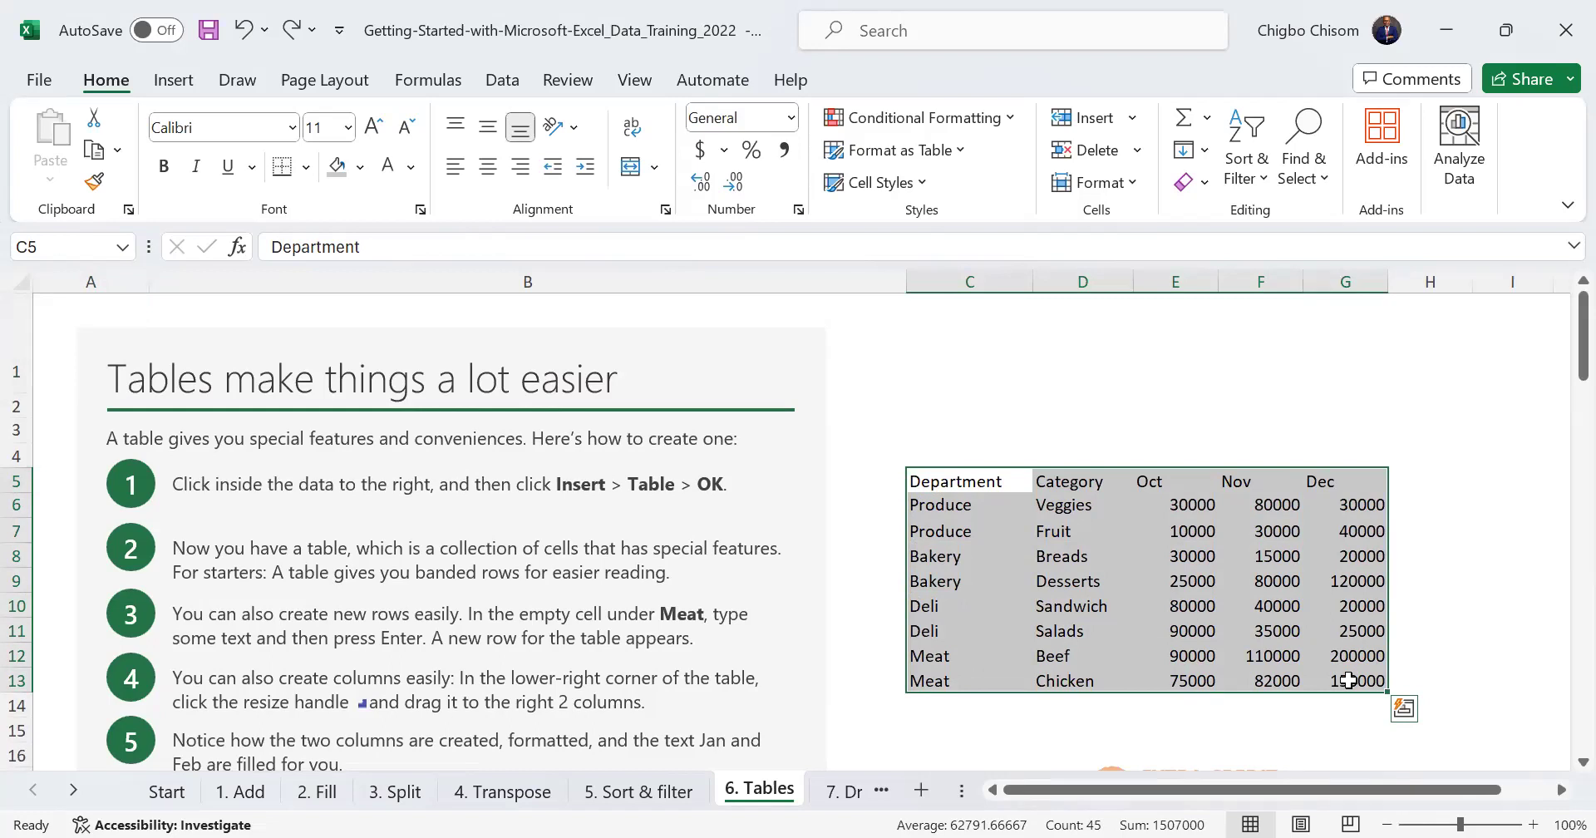
key(ctrl+t)
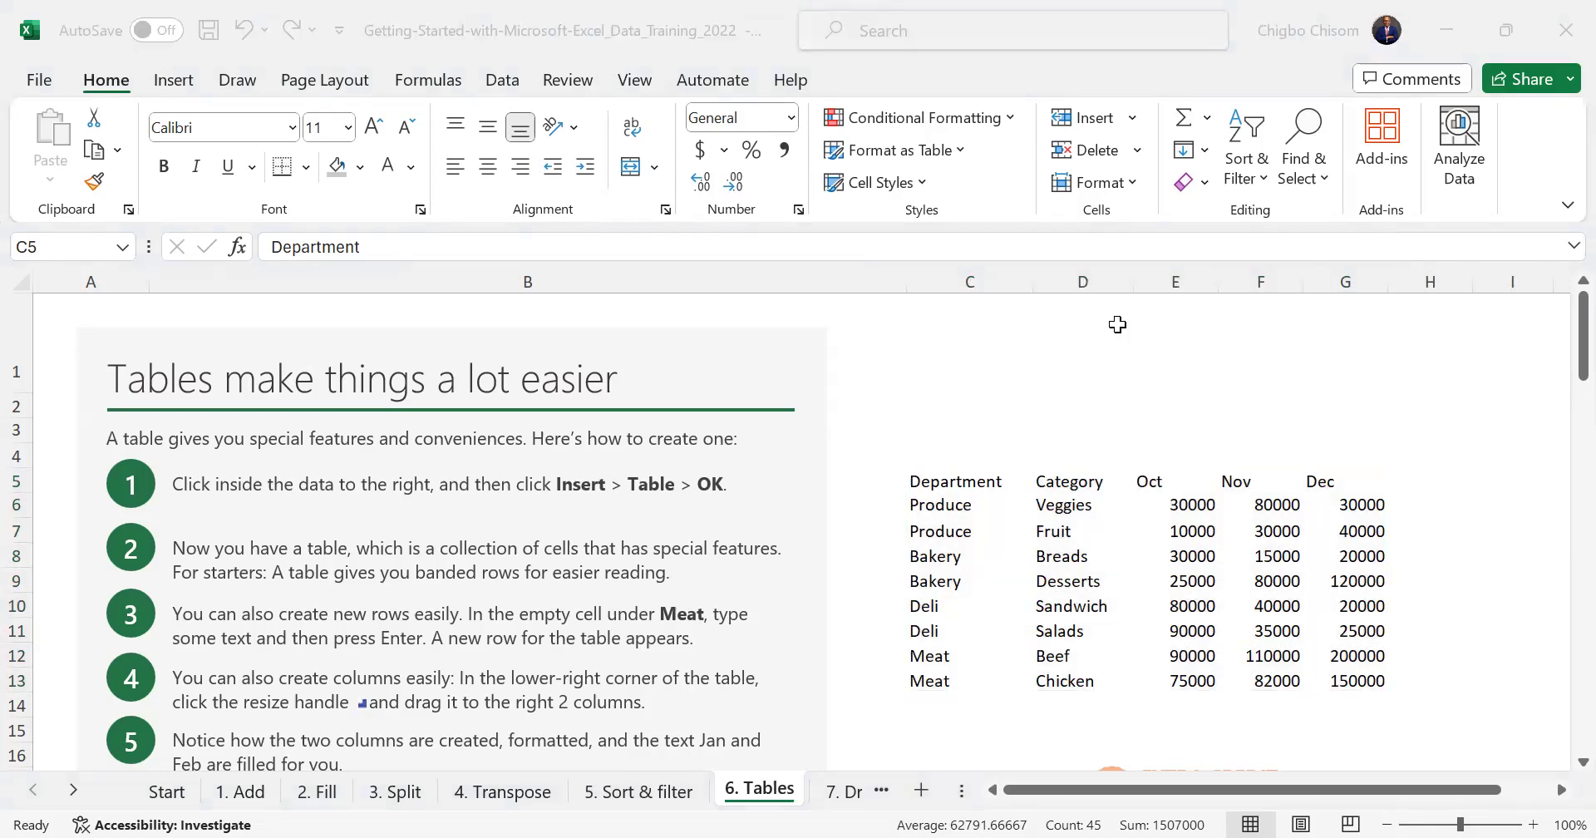
key(alt+a)
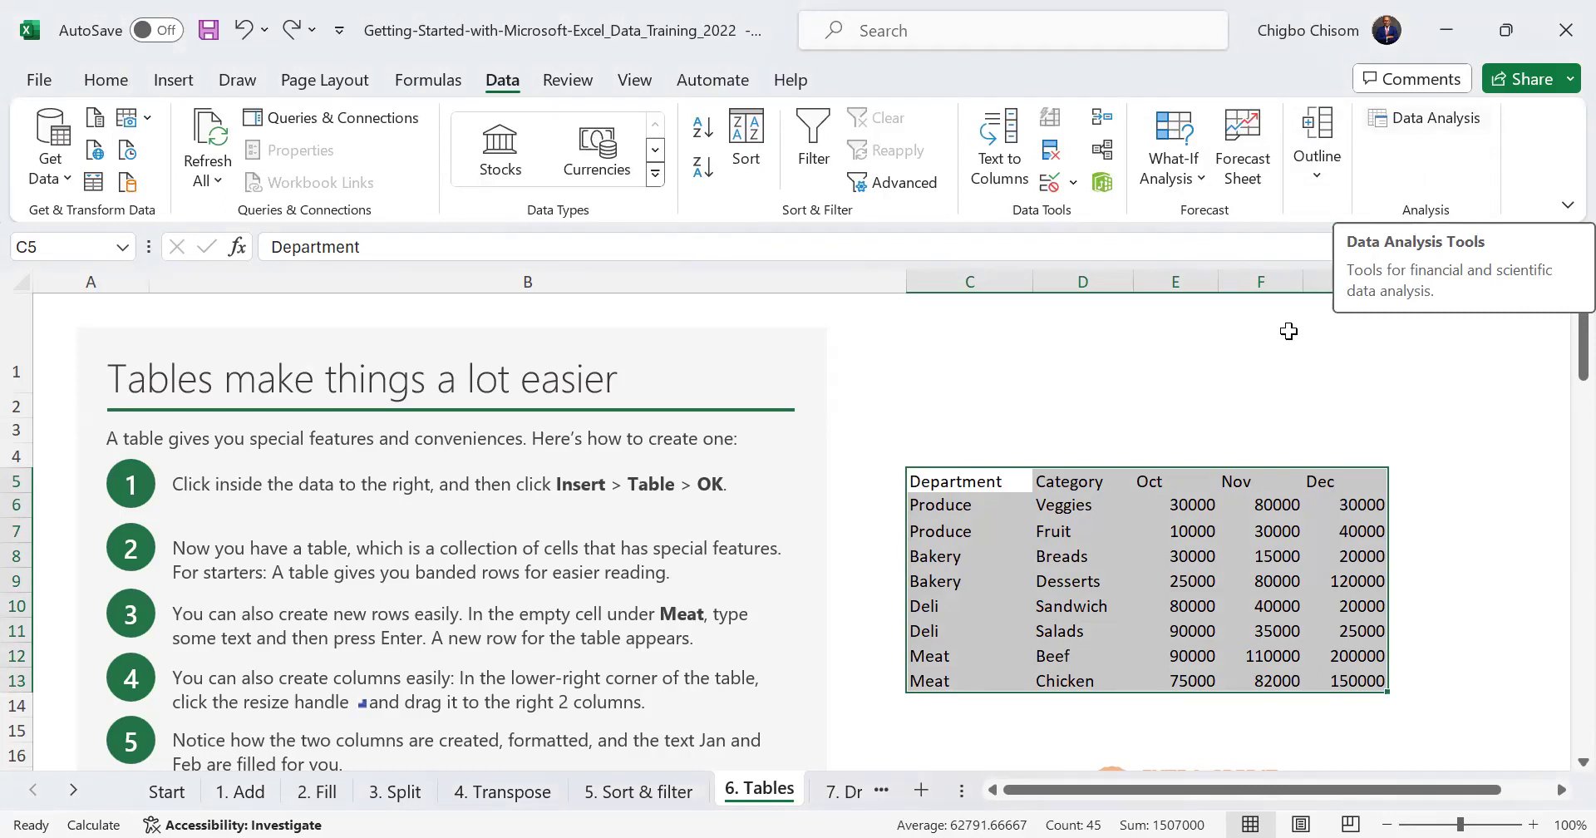
drag(923, 486, 1374, 687)
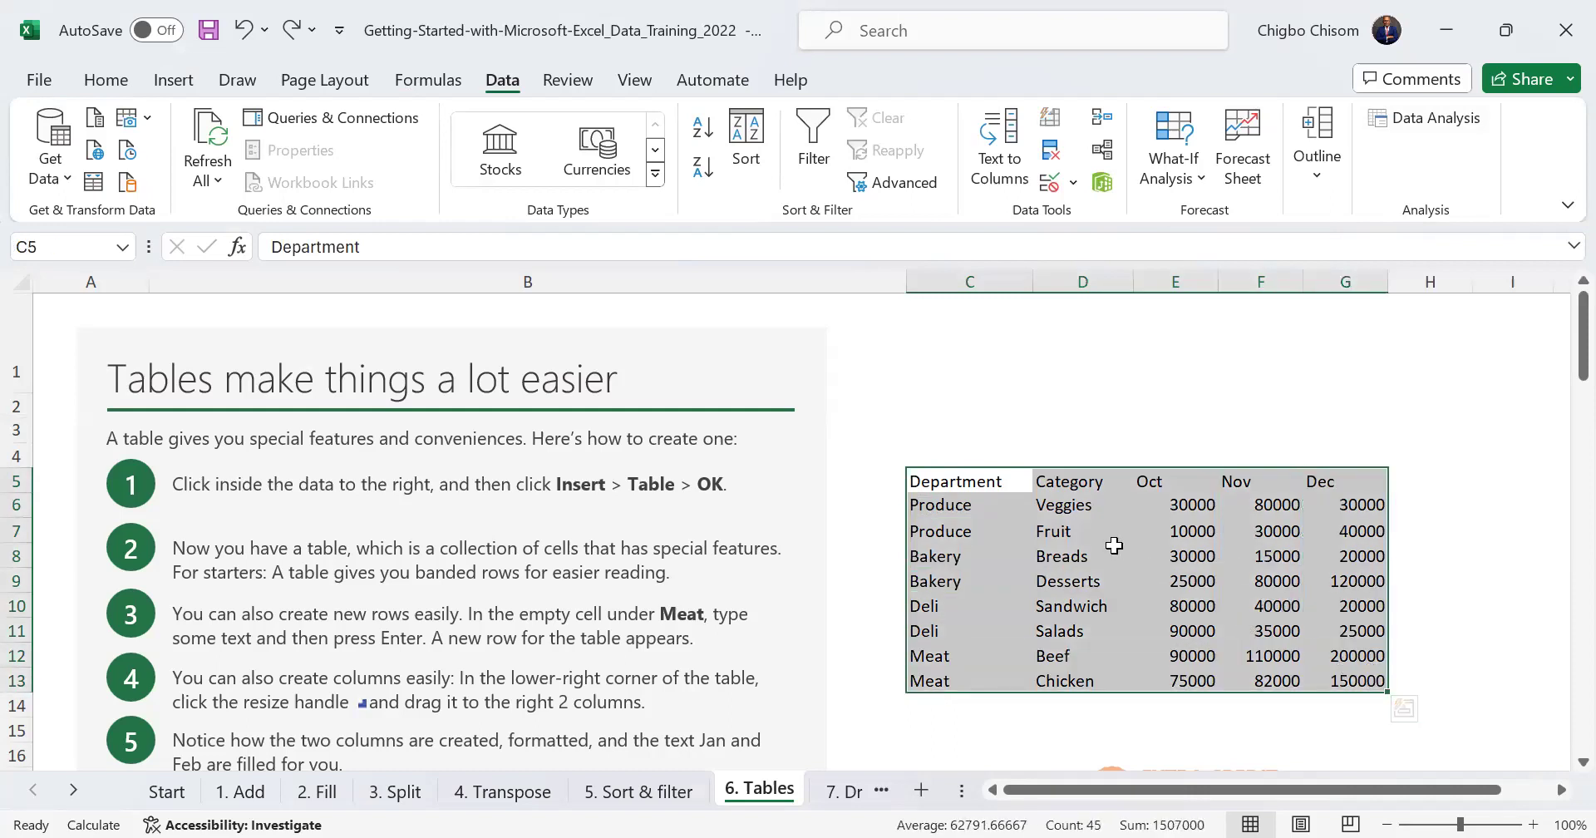
drag(951, 486, 1363, 674)
Cancel Create Table twice, show the Insert tab, and reselect C5:G13 as a plain range
key(ctrl+t)
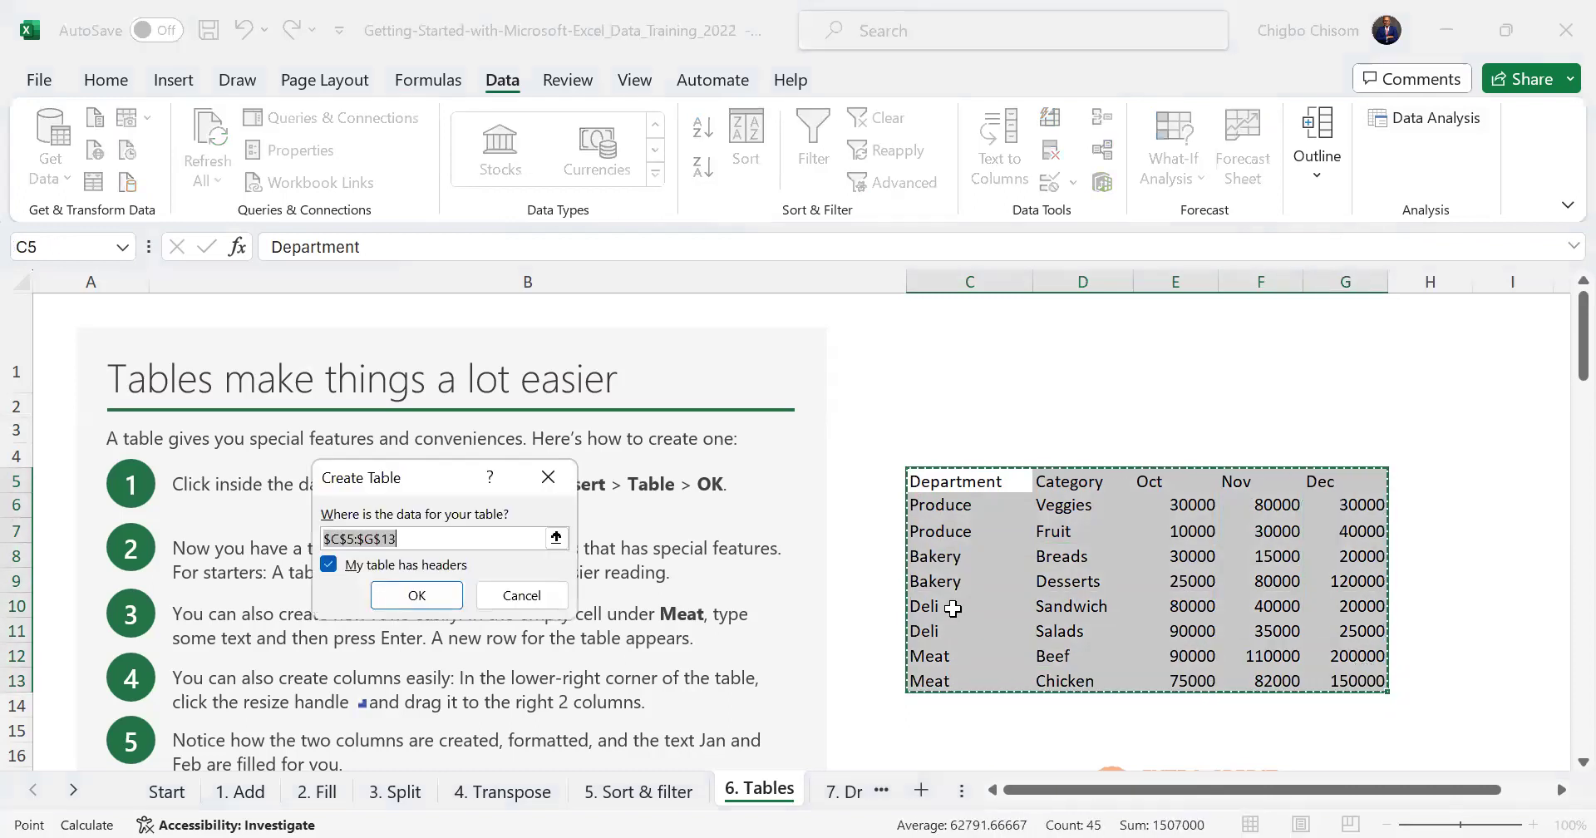
click(550, 477)
drag(968, 483, 1335, 675)
key(alt+n)
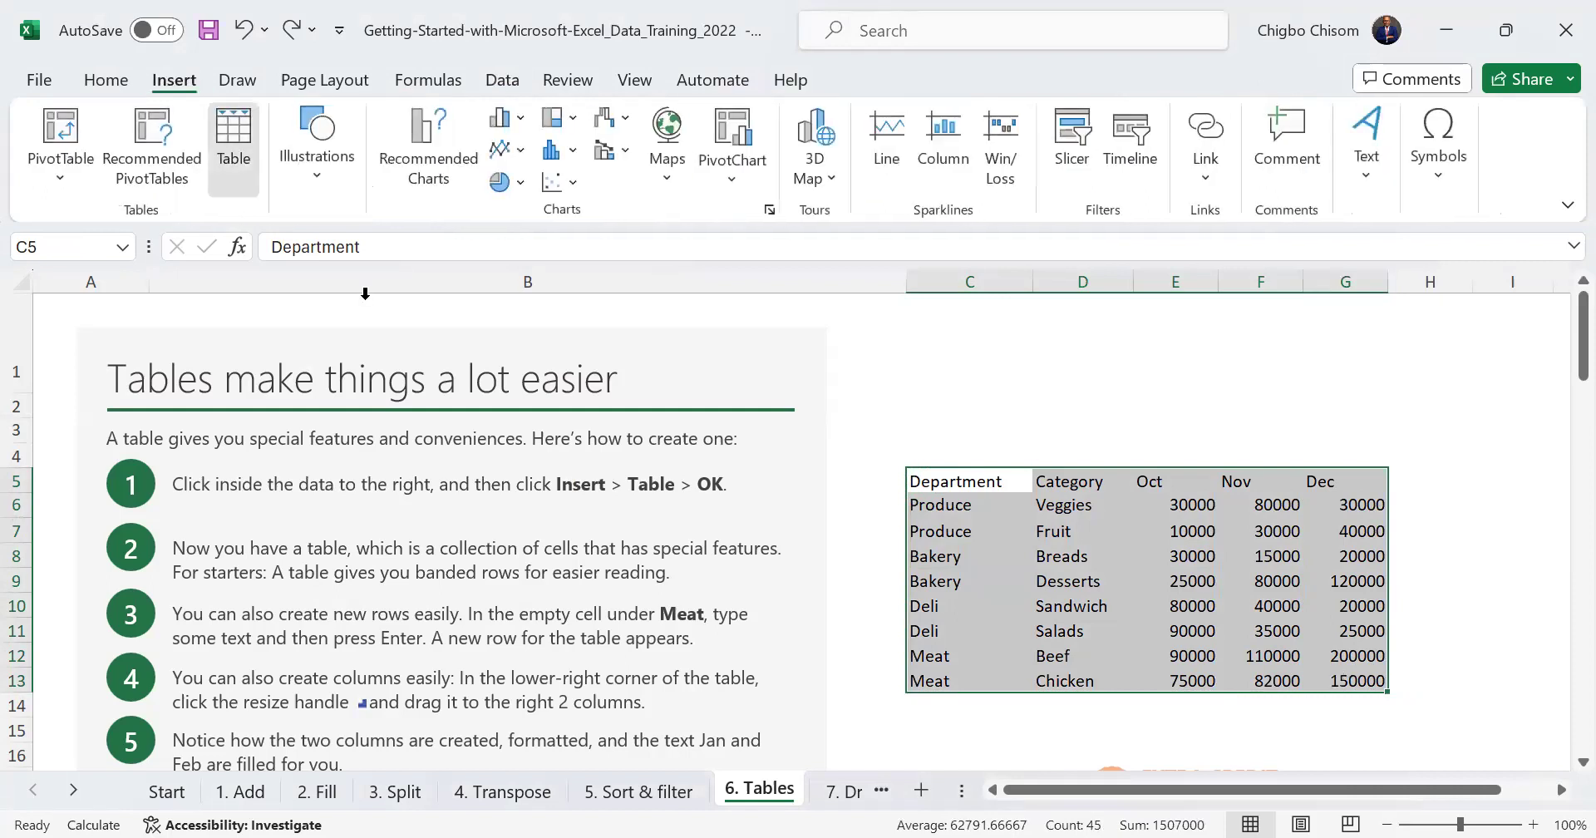
key(ctrl+t)
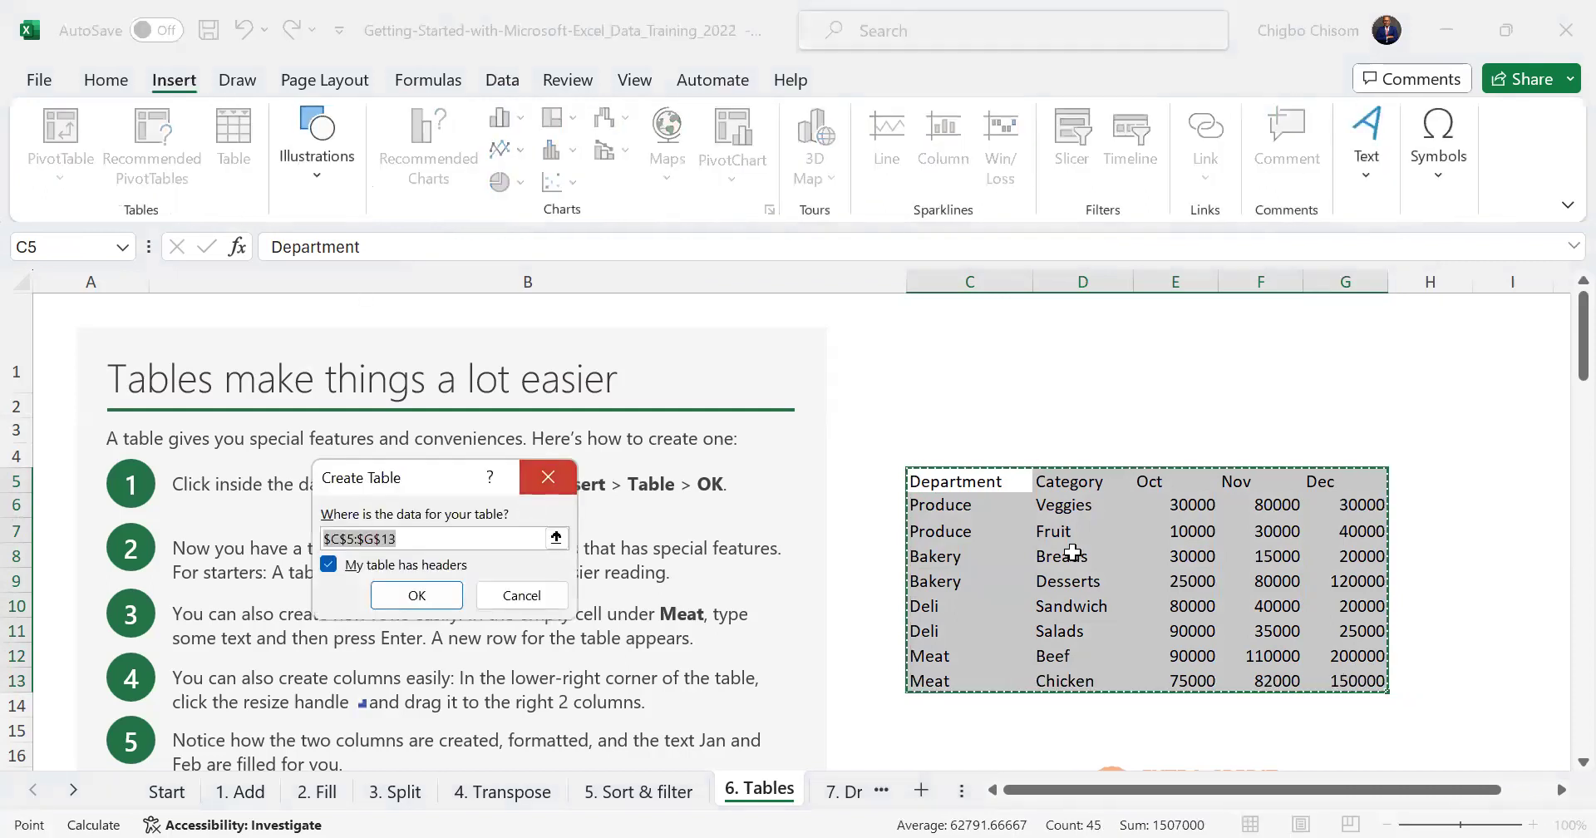
key(Escape)
drag(1005, 477, 1351, 673)
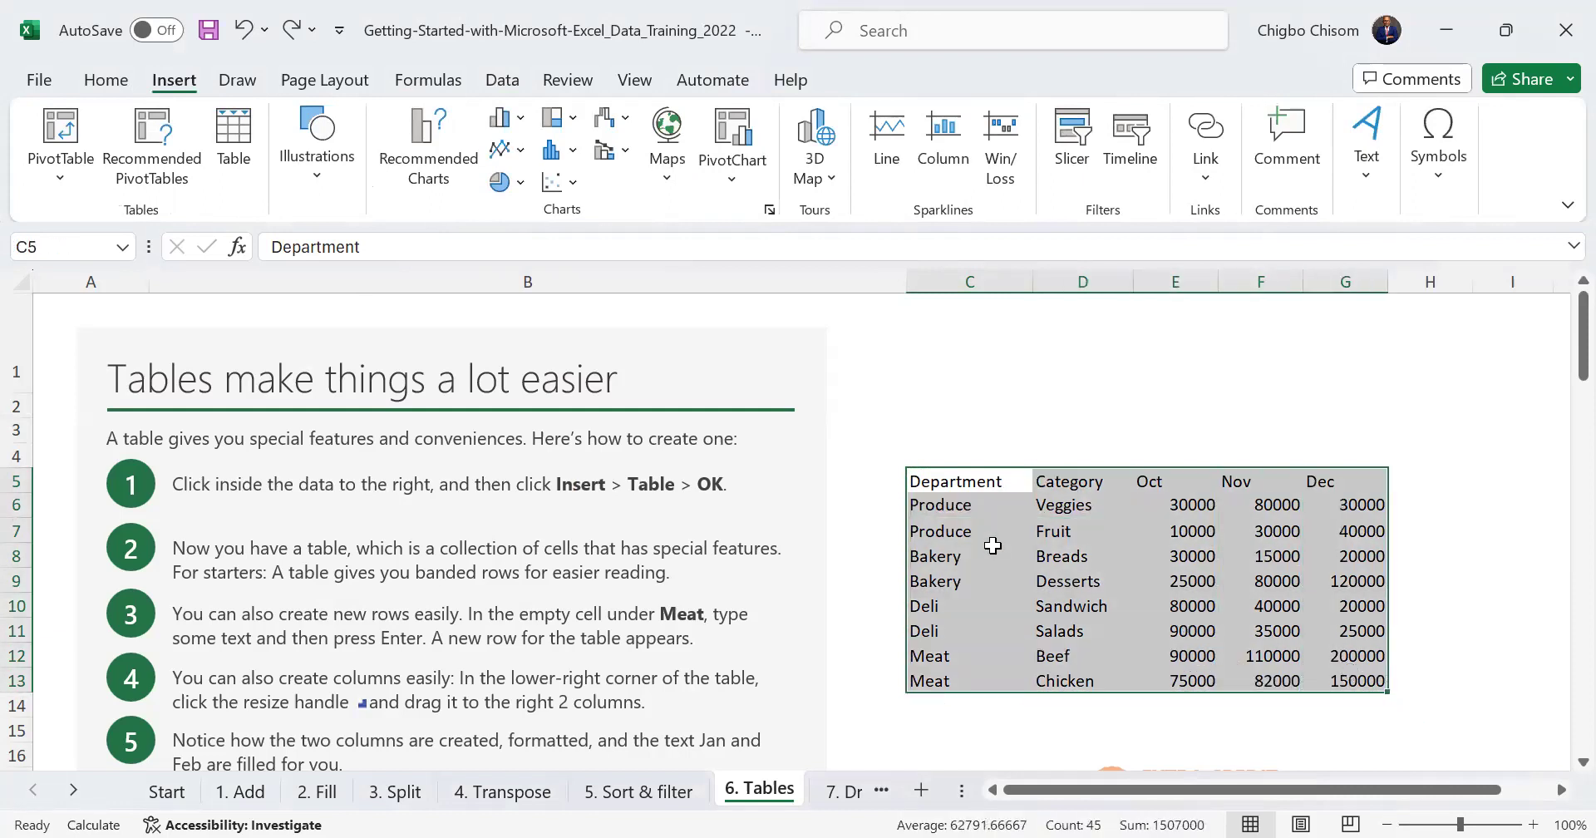
click(961, 481)
key(ctrl+Down)
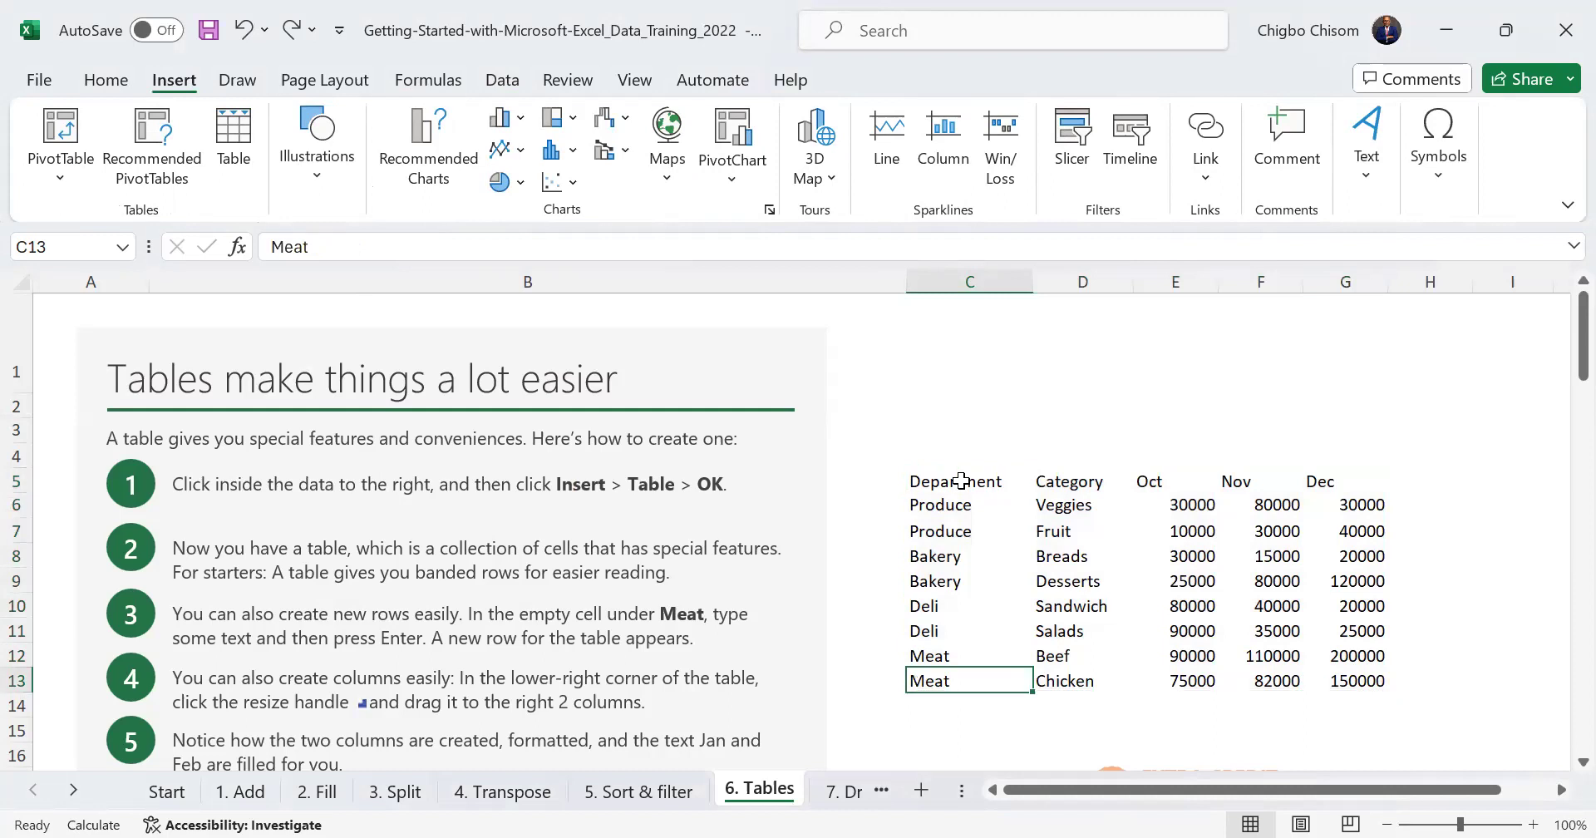
click(961, 481)
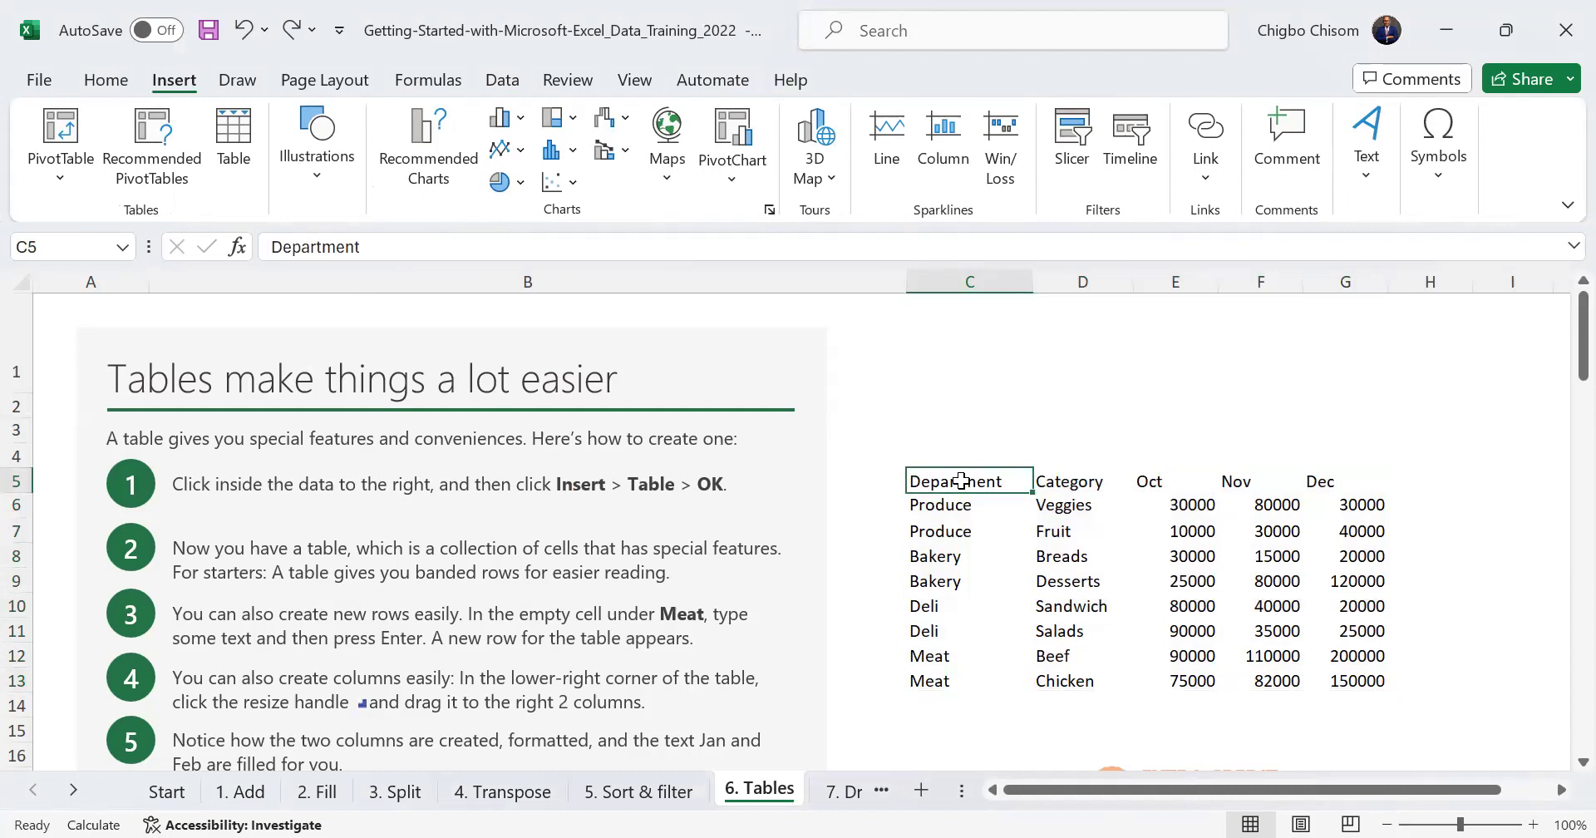
key(shift+Down)
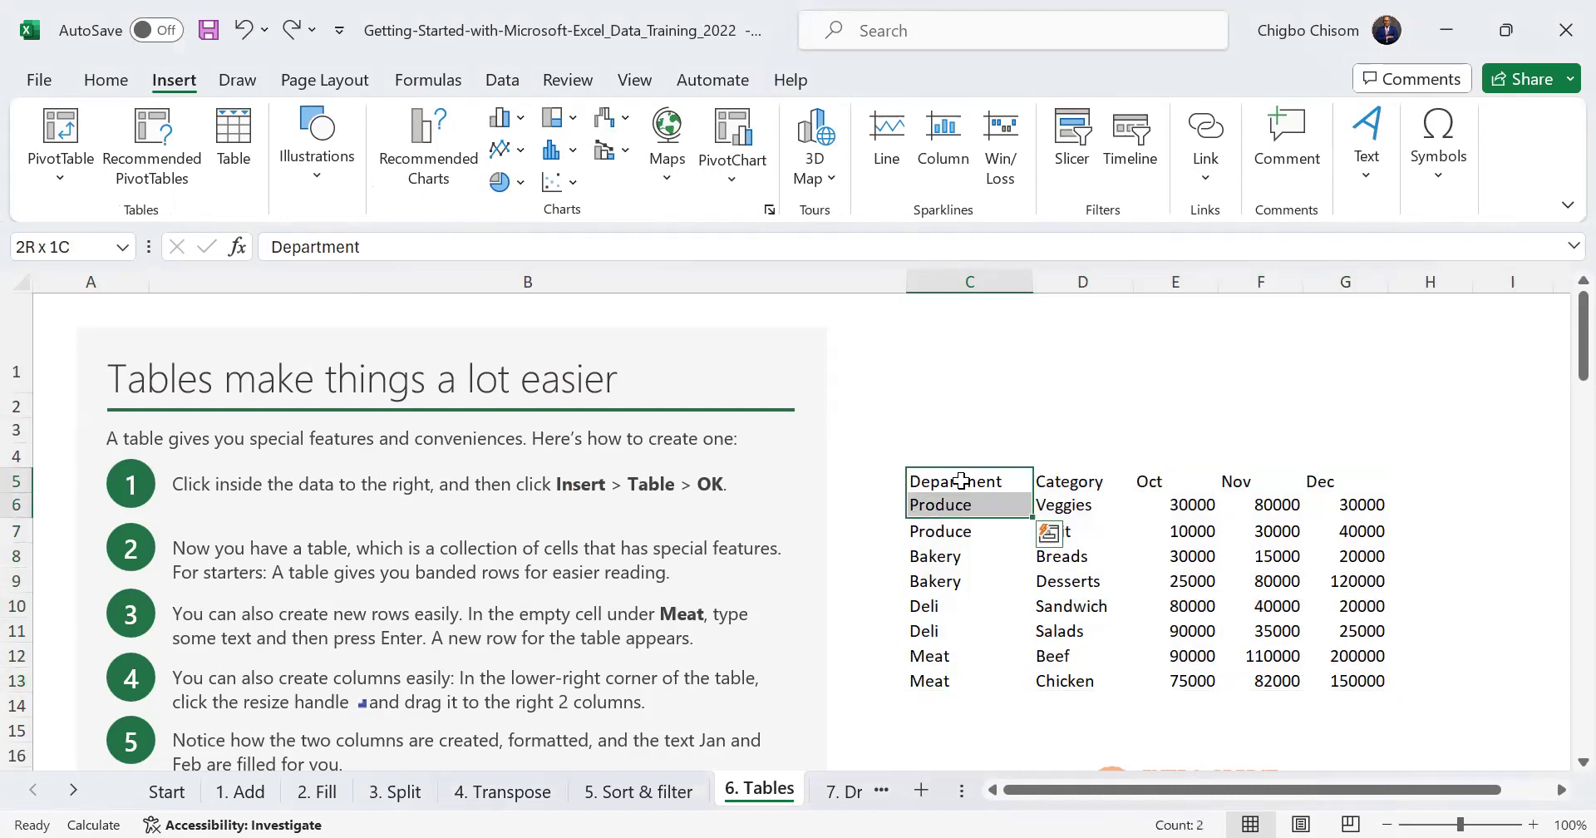
key(shift+Up)
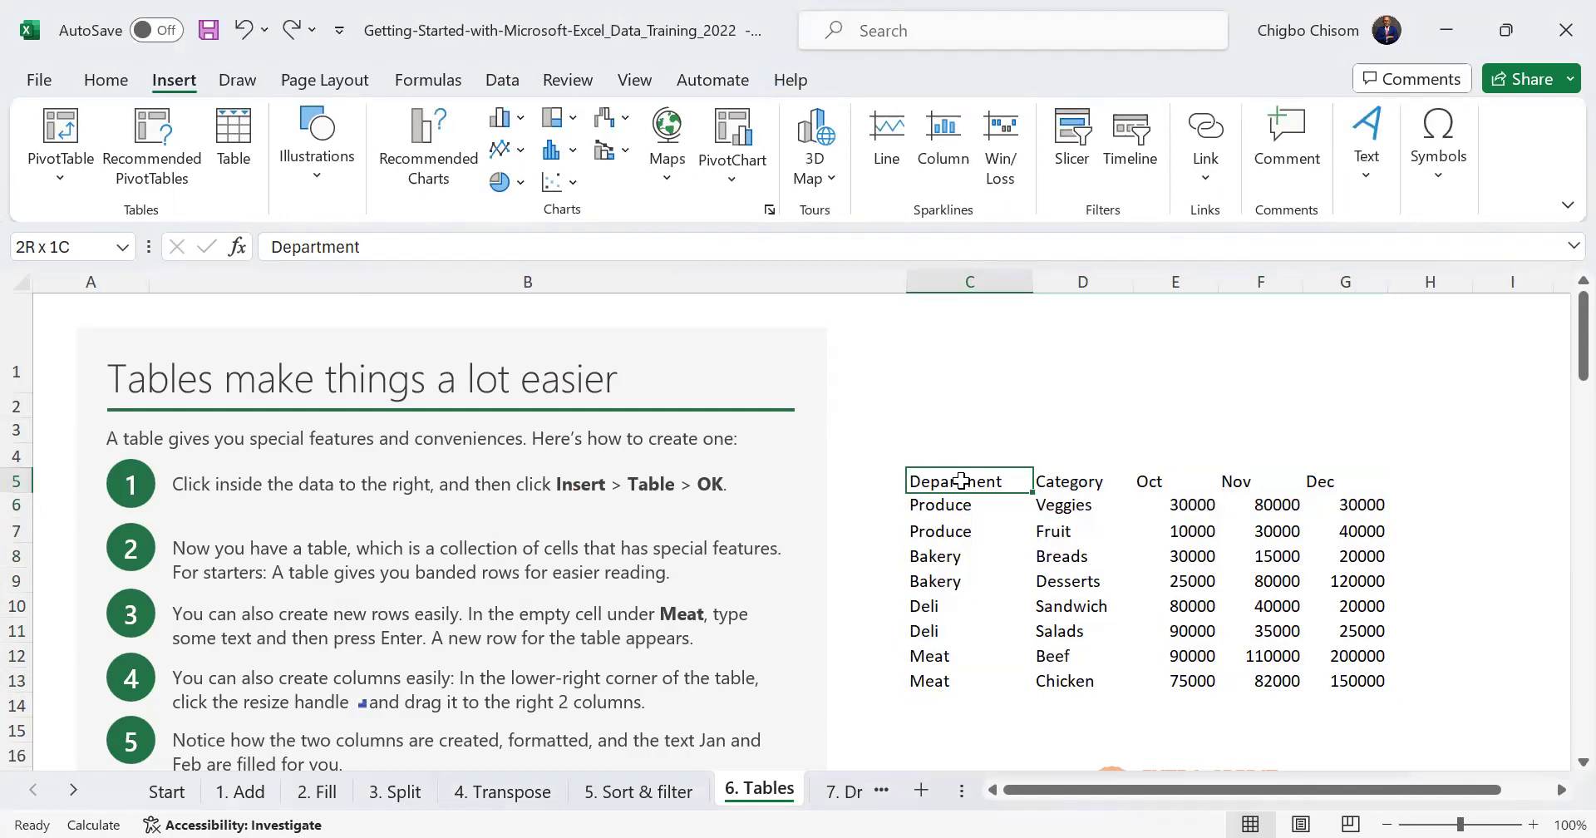
key(ctrl+Down)
key(Up)
key(Up)
key(Up)
key(Up)
key(Up)
key(Up)
key(Up)
key(Up)
key(ctrl+shift+Down)
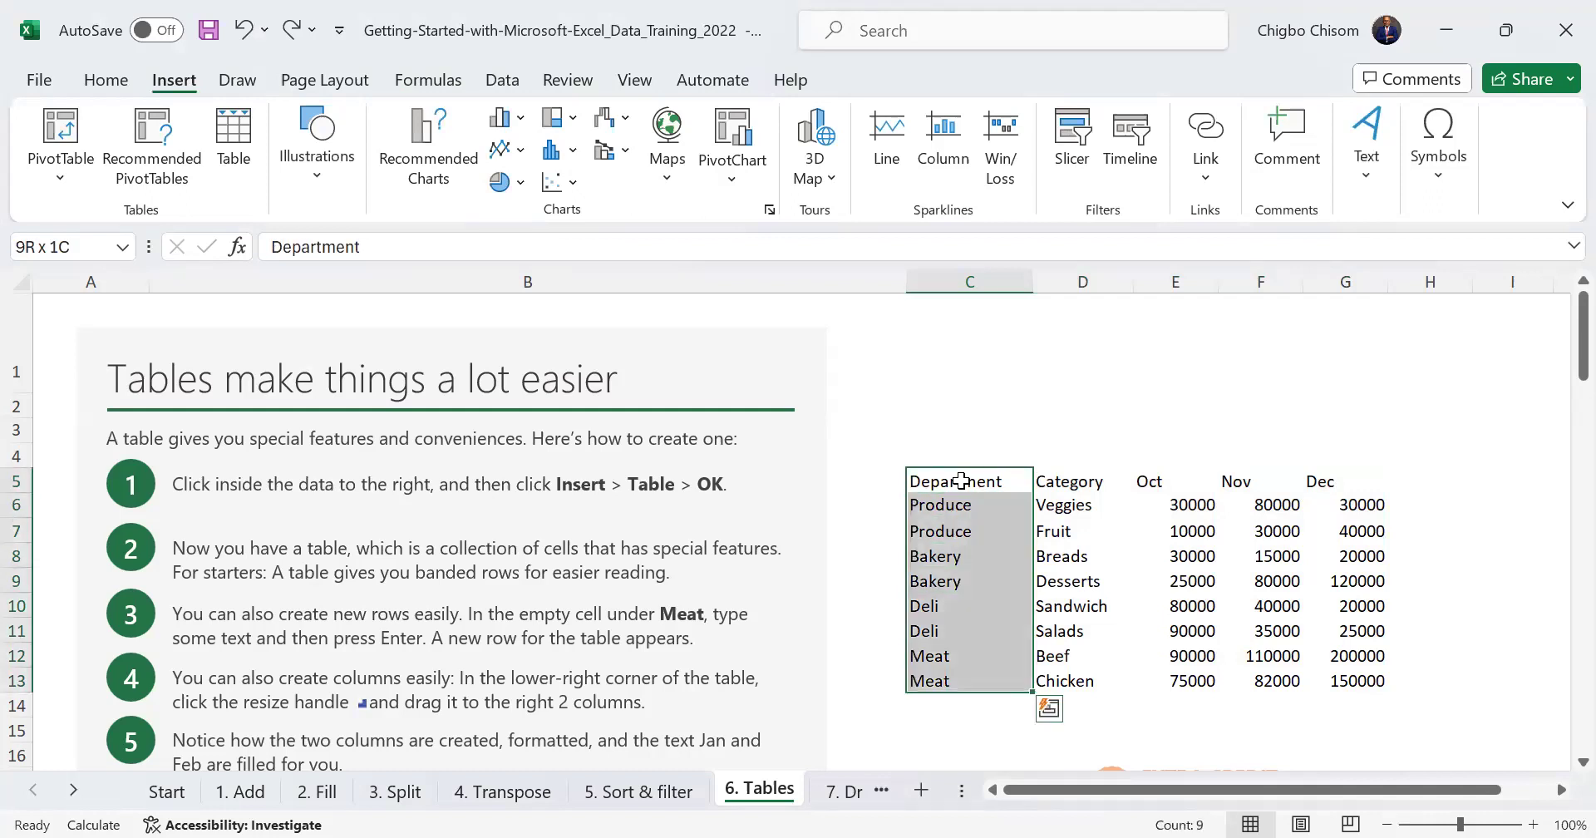
key(ctrl+shift+Right)
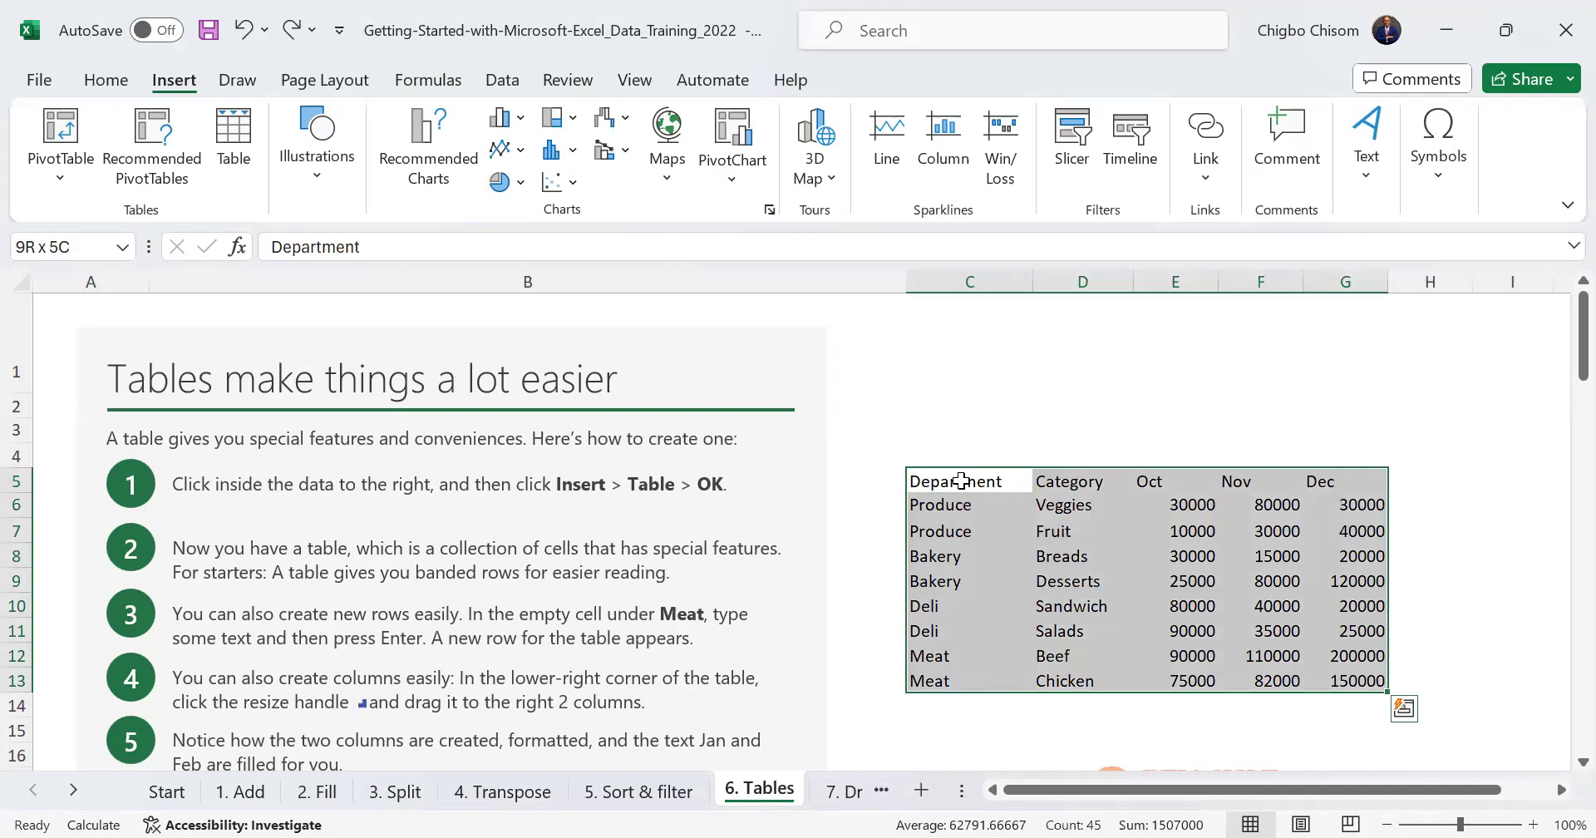
click(960, 480)
drag(961, 480, 1076, 609)
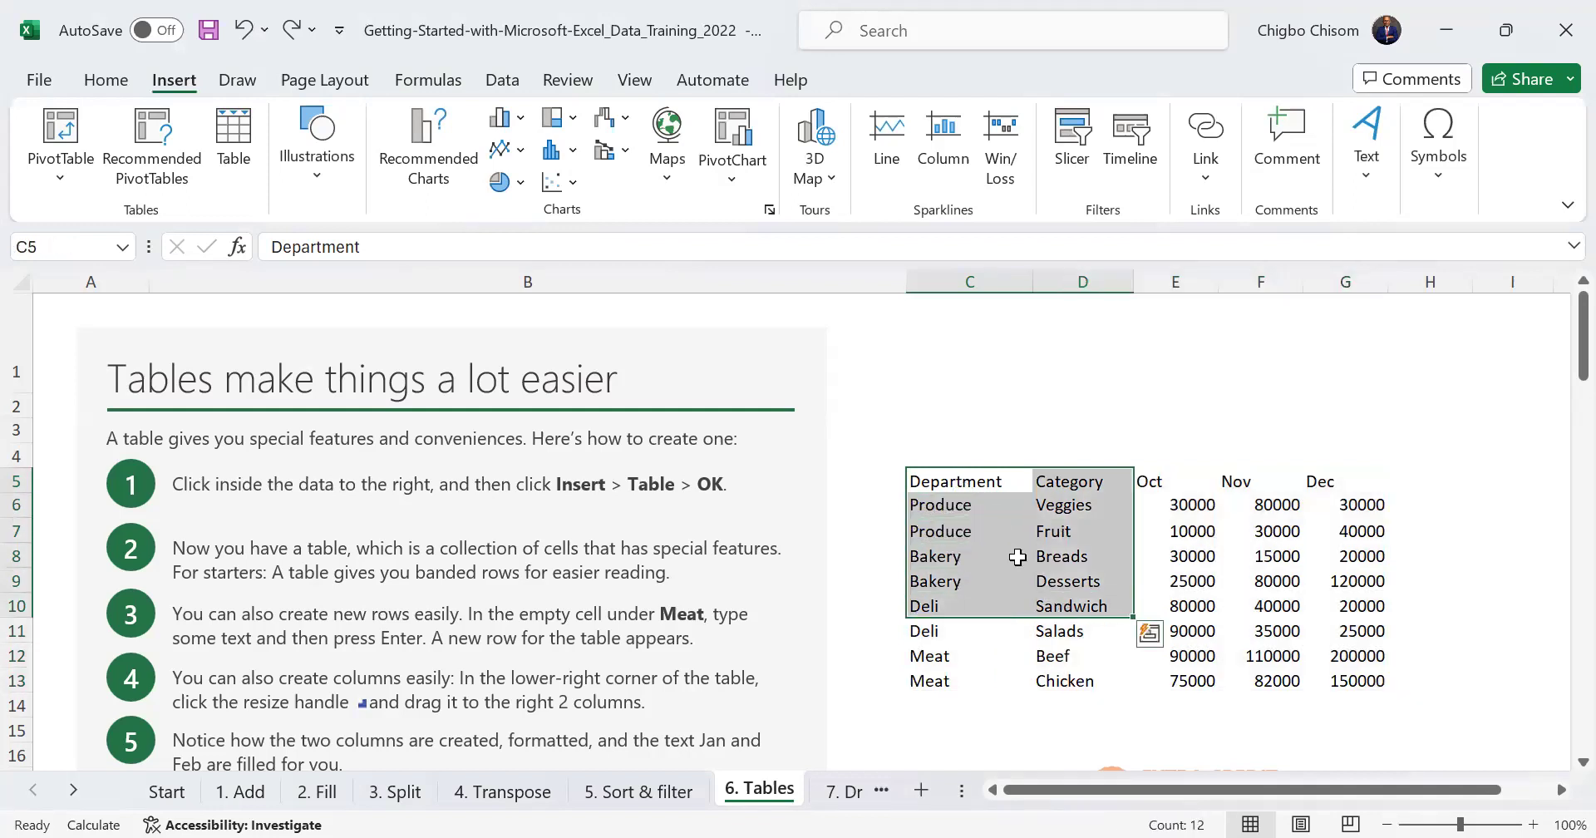
click(957, 481)
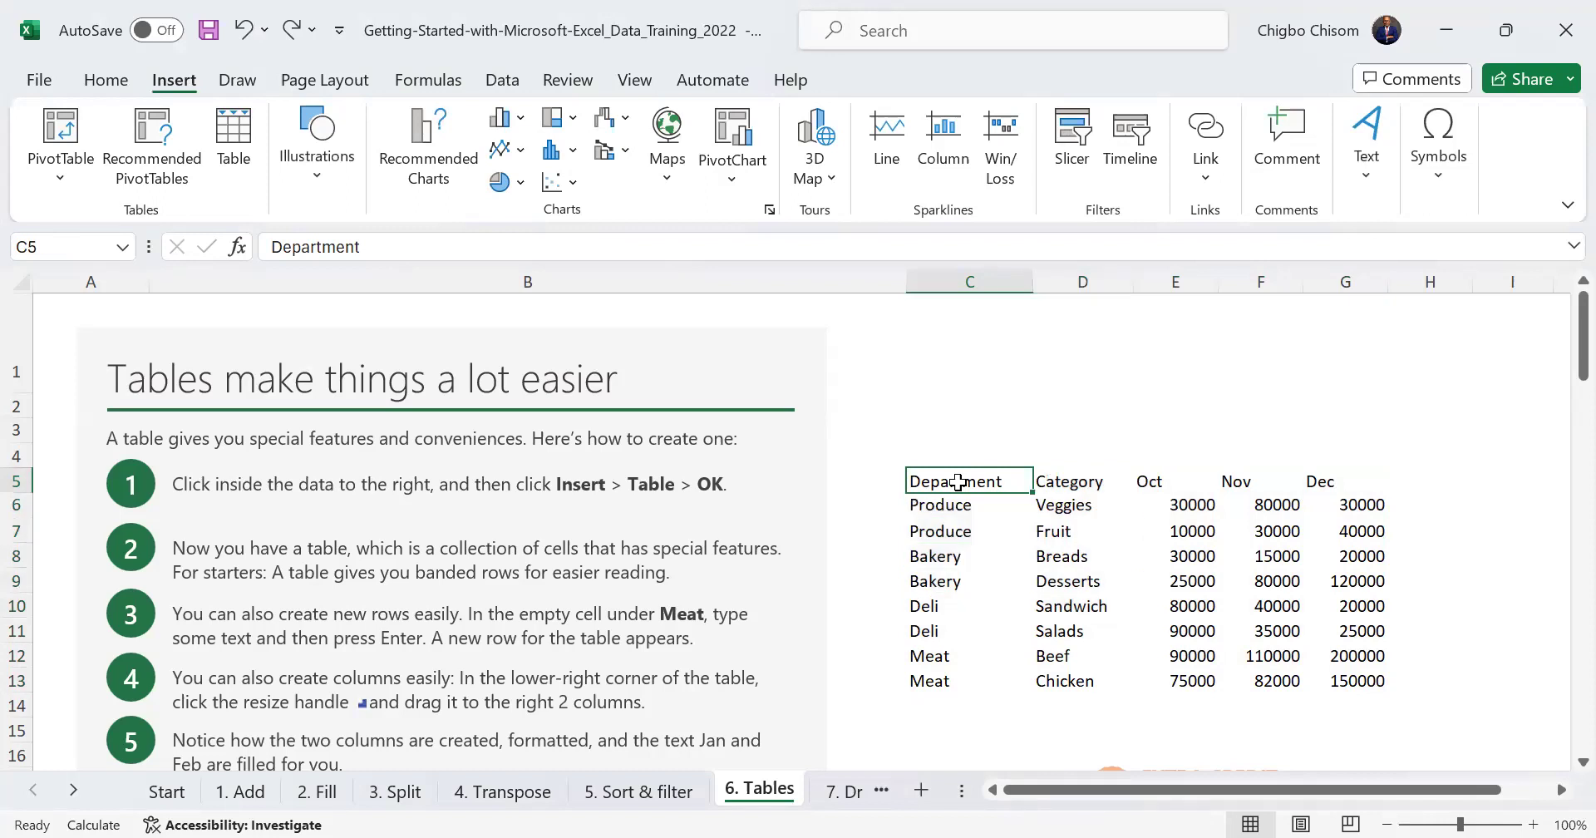
key(ctrl+shift+Down)
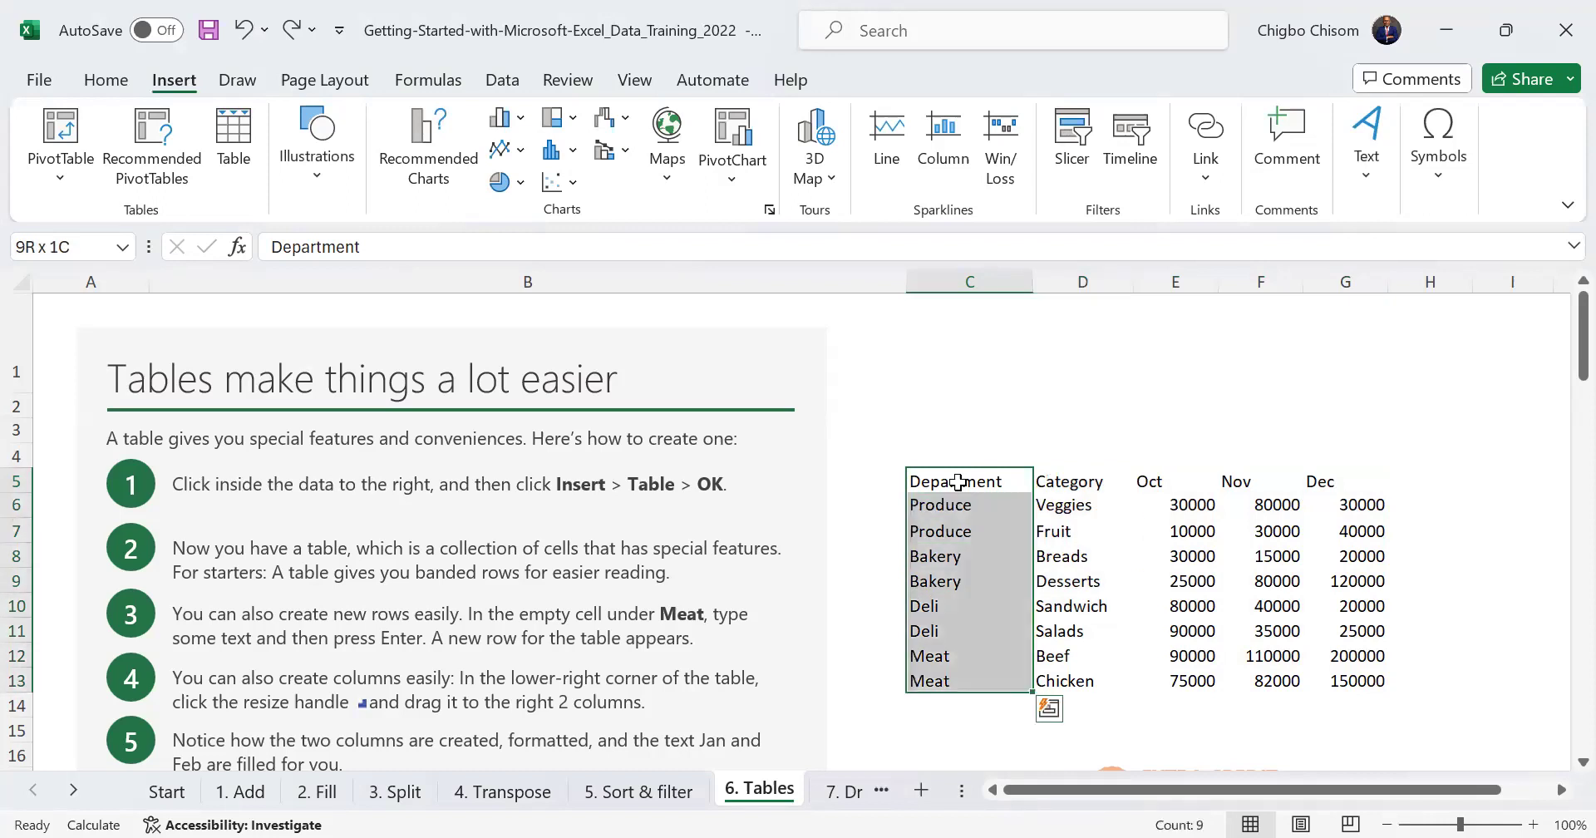
click(957, 481)
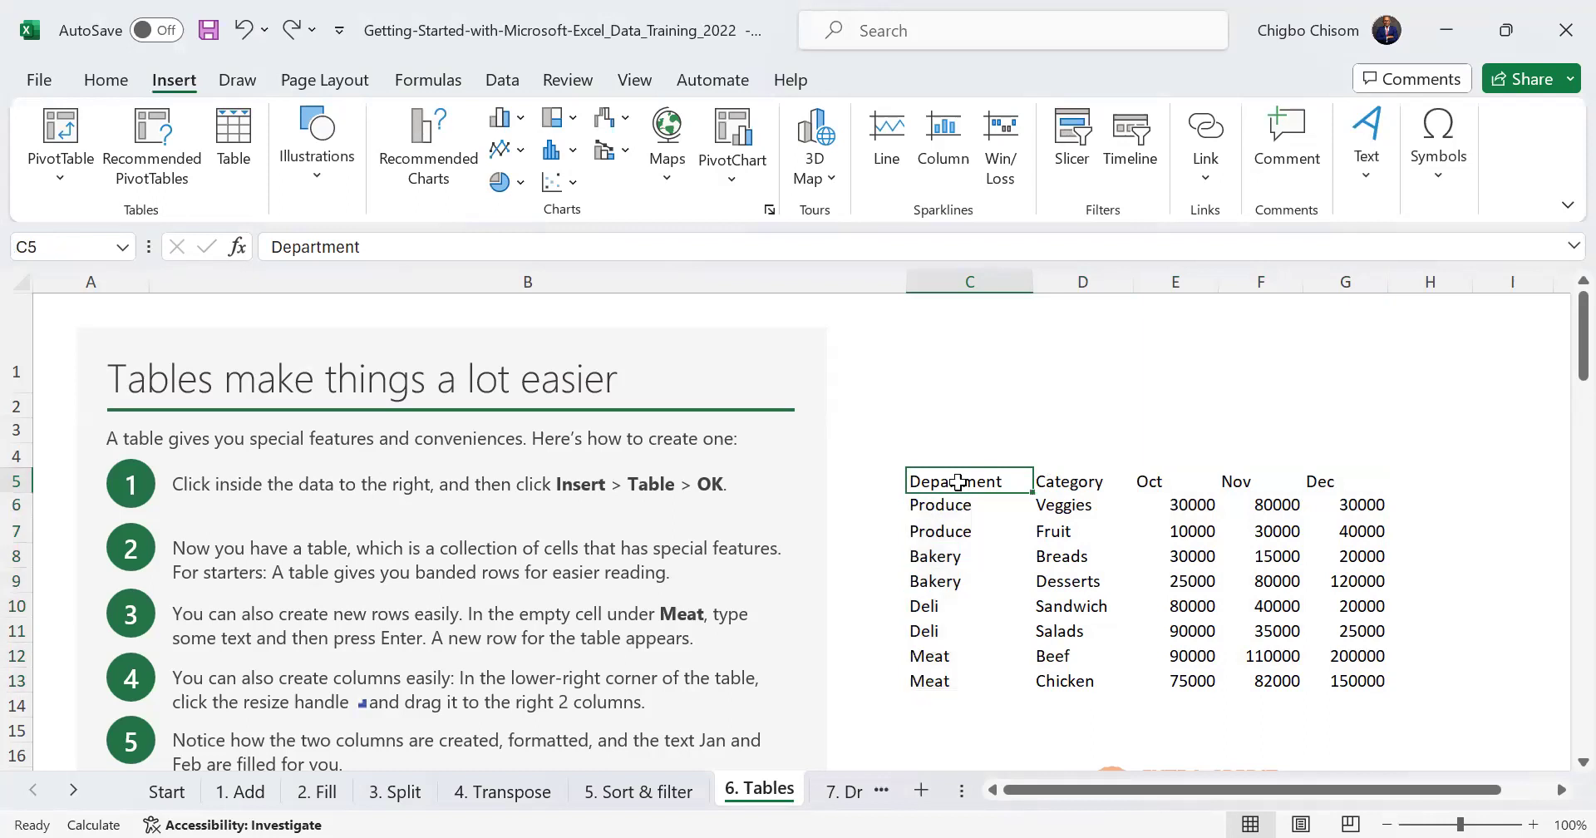
key(ctrl+shift+Down)
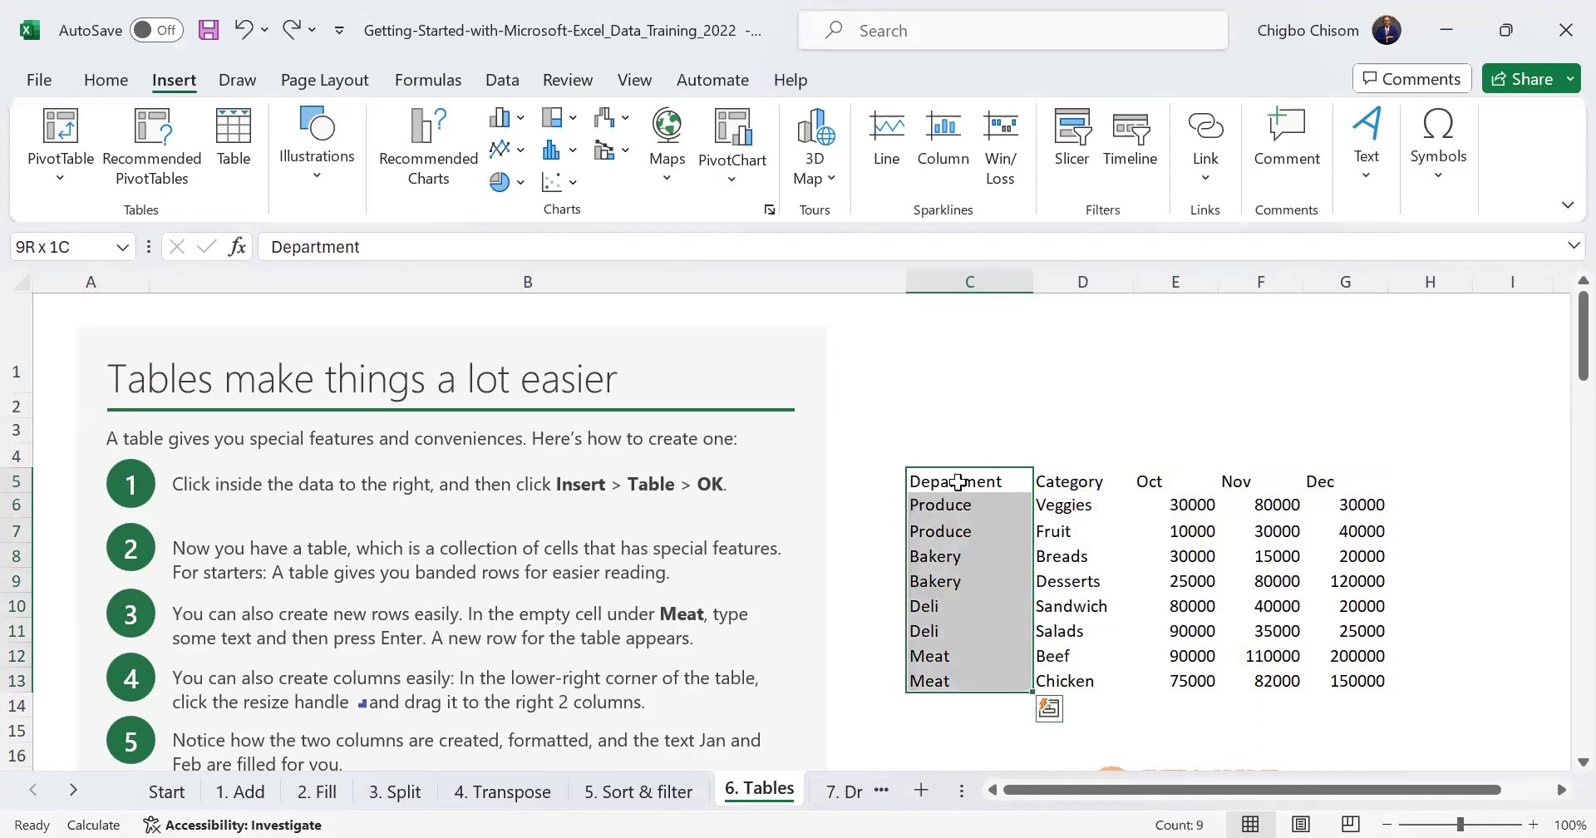
key(ctrl+shift+Right)
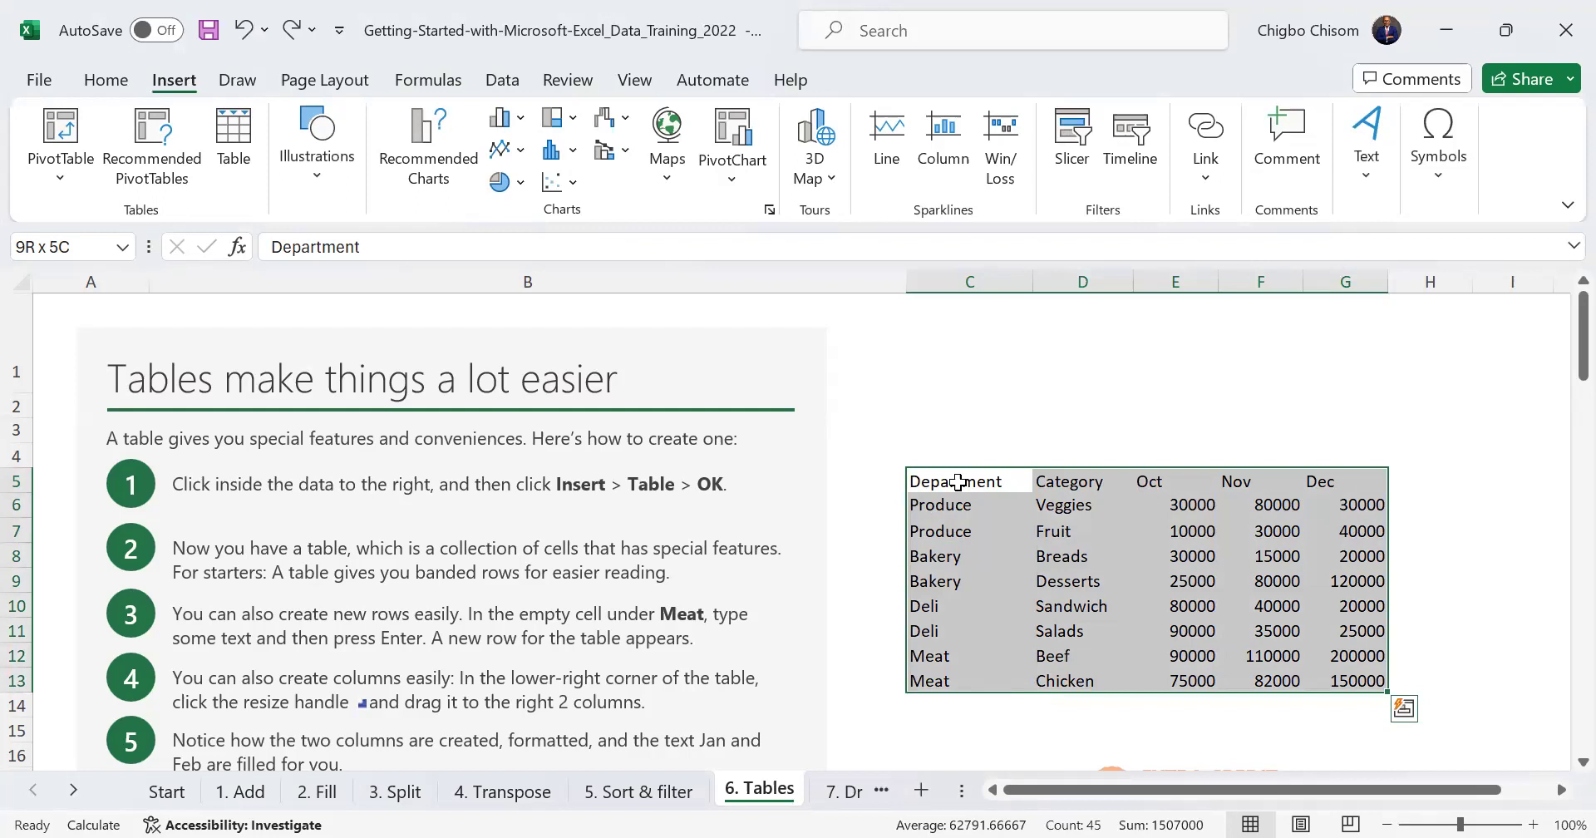
click(958, 481)
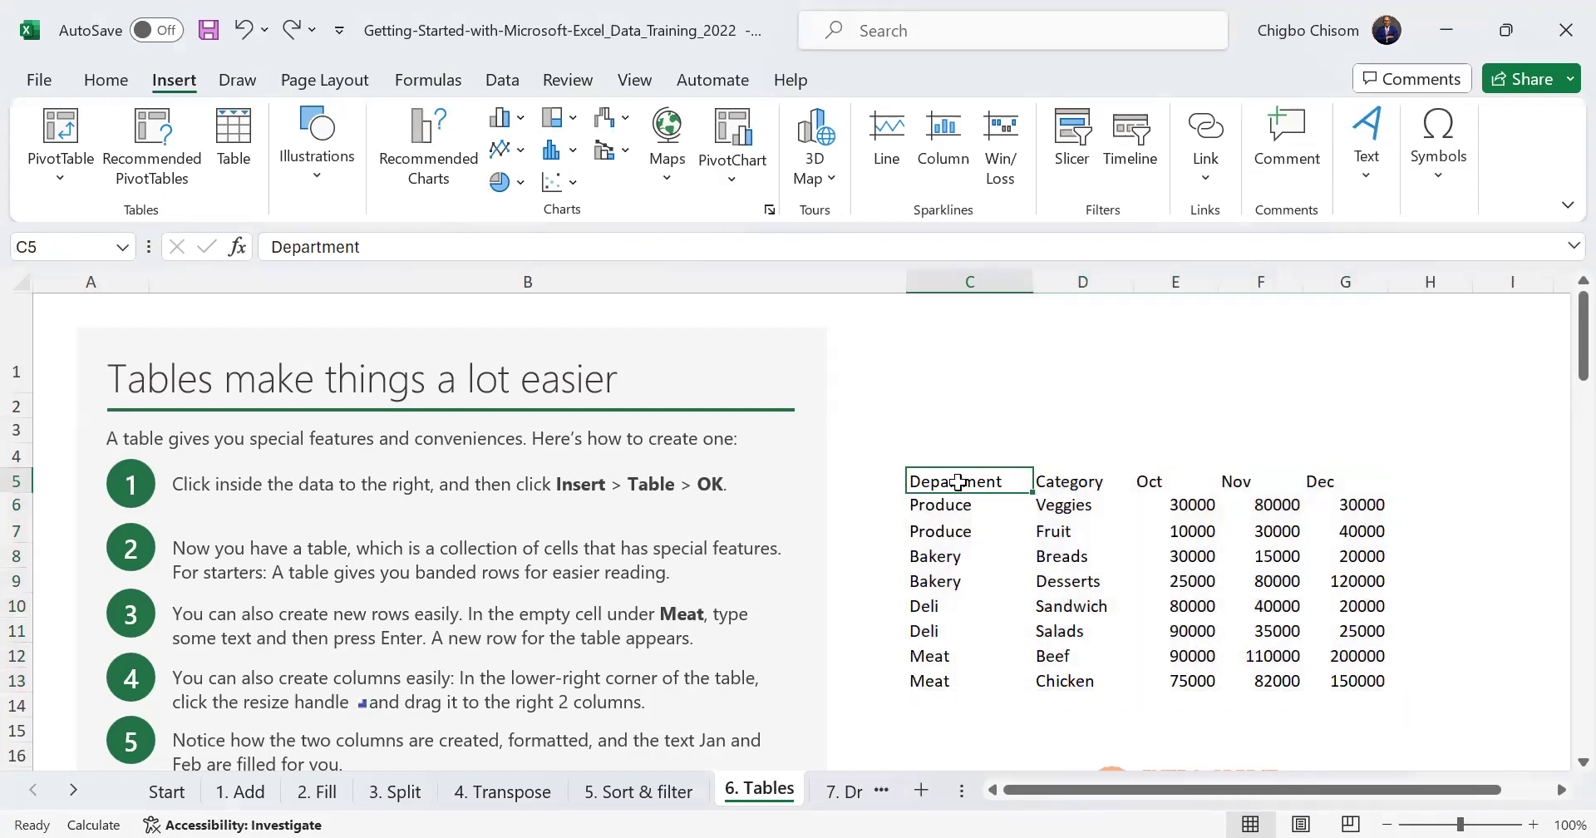
key(ctrl+shift+Down)
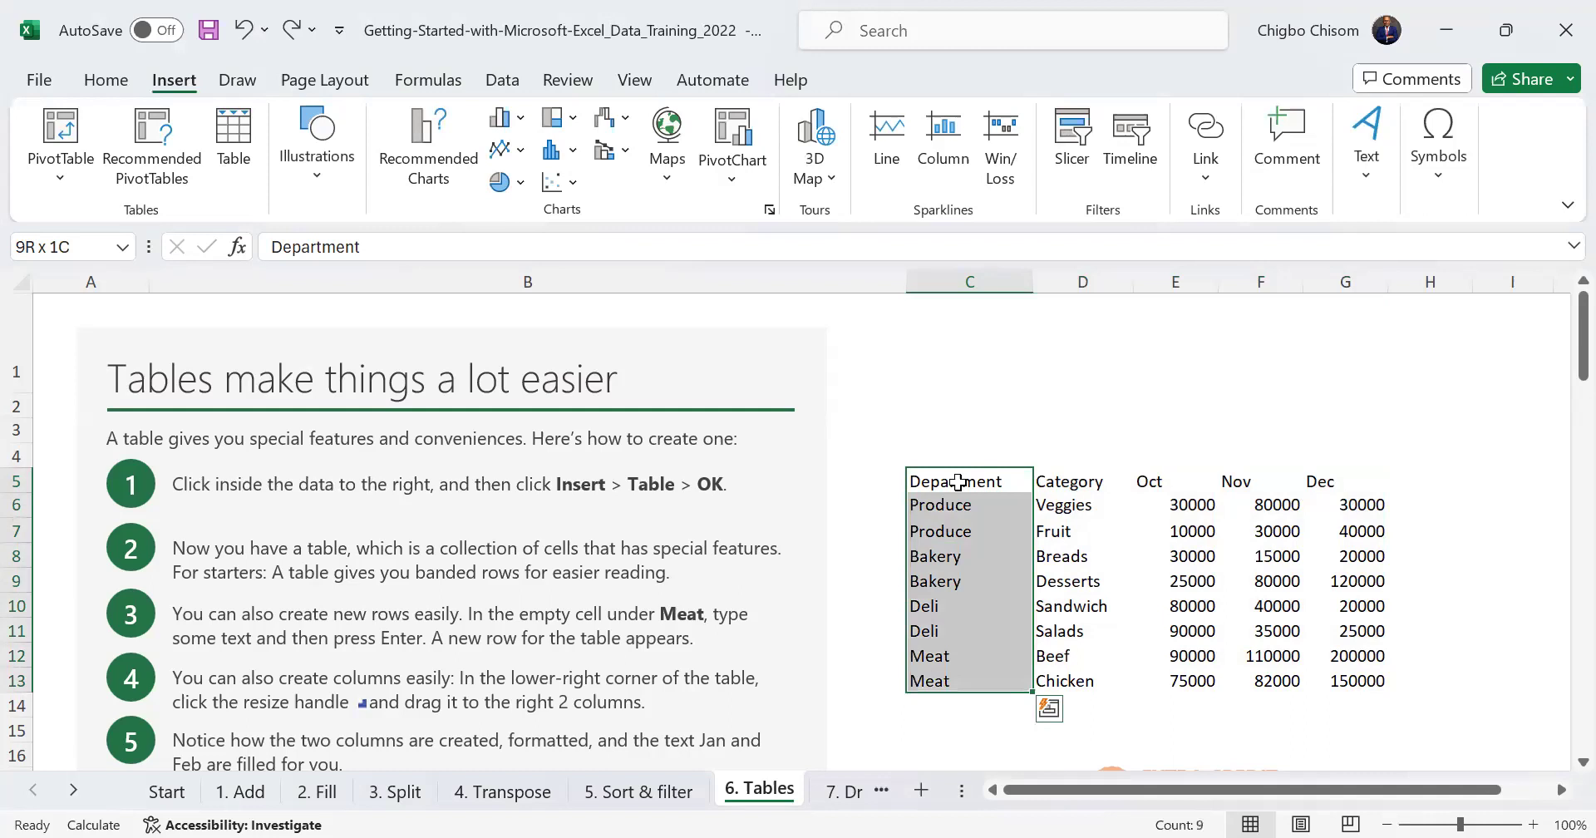
key(ctrl+shift+Right)
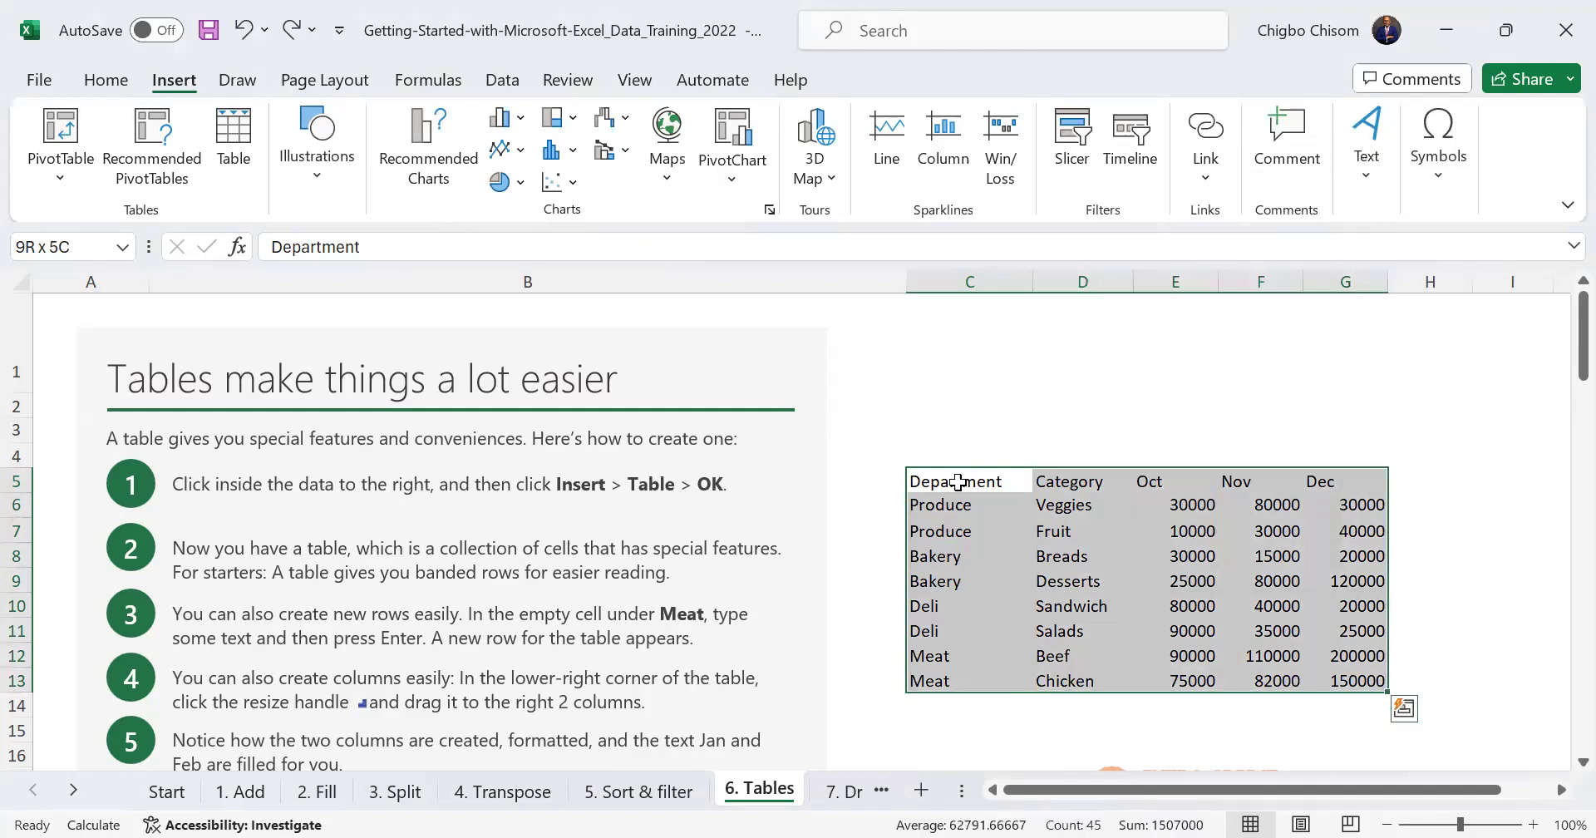
Convert C5:G13 into banded table Table7 with headers, then check the Department filter
key(ctrl+t)
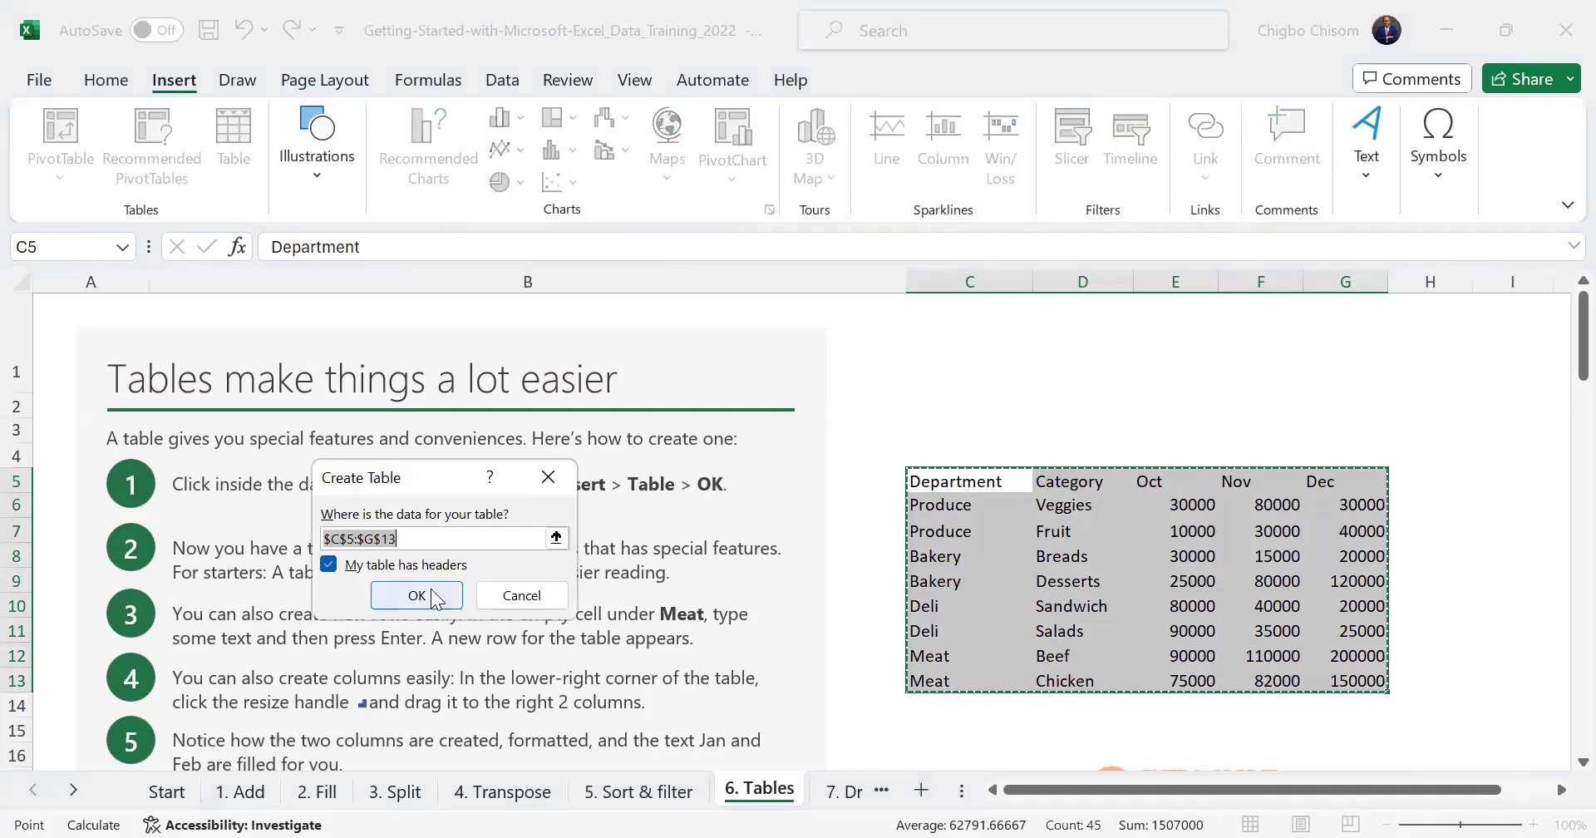
click(417, 594)
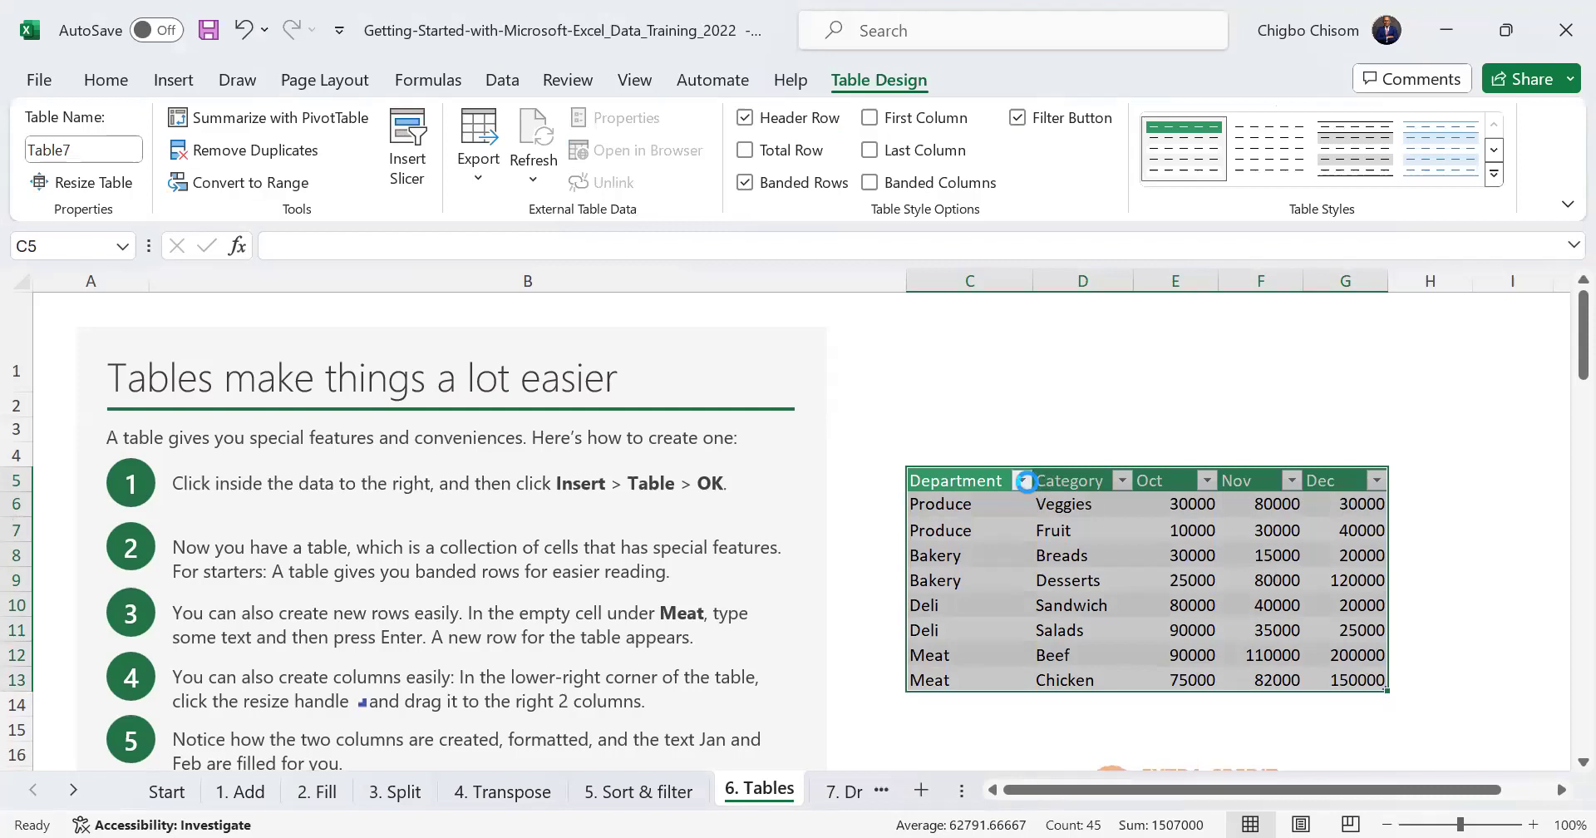
click(1024, 480)
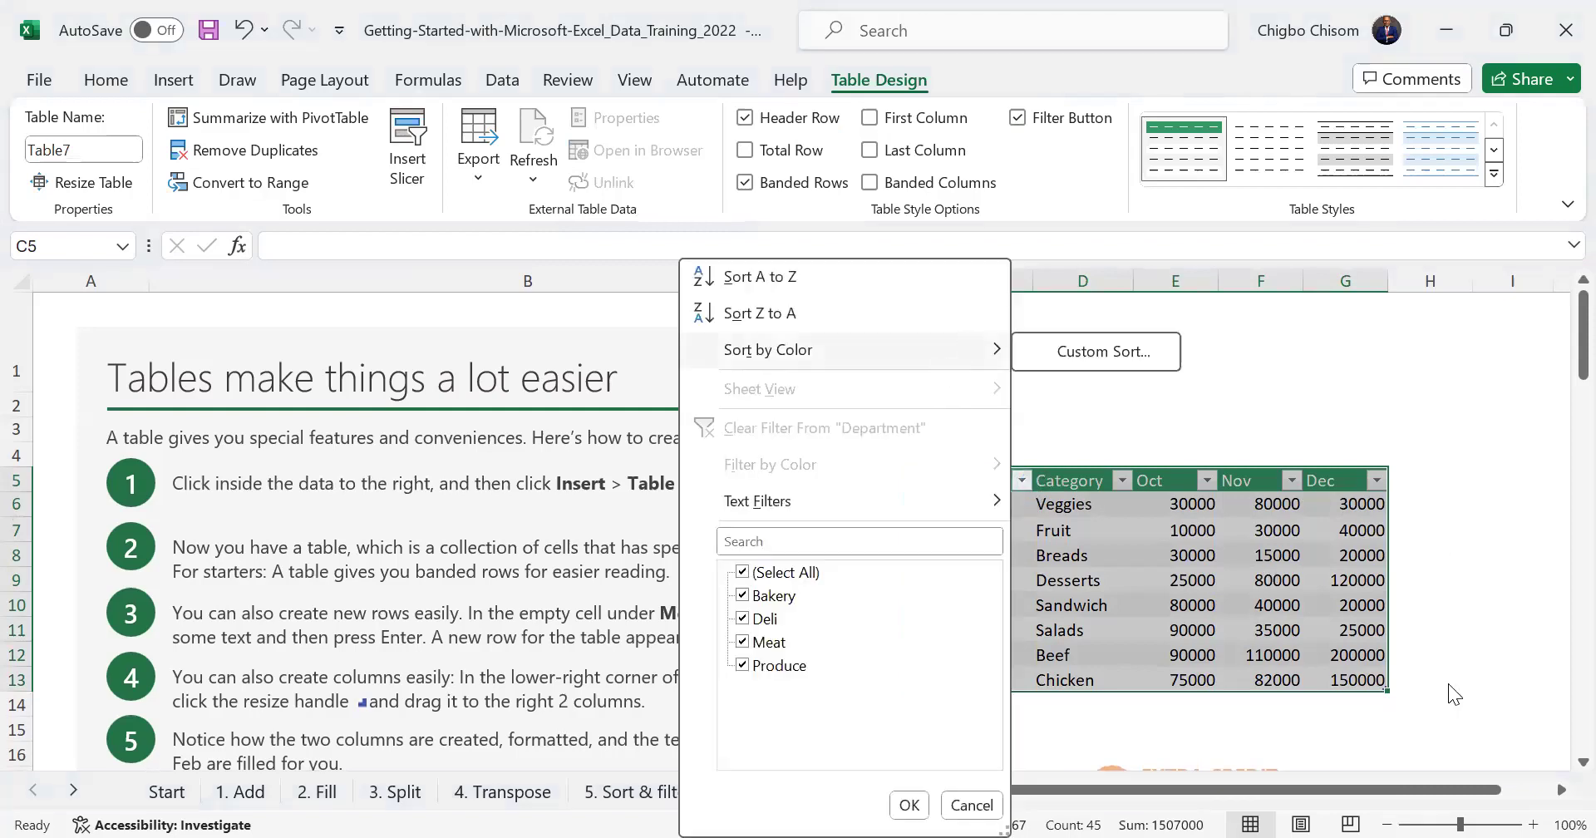
key(Escape)
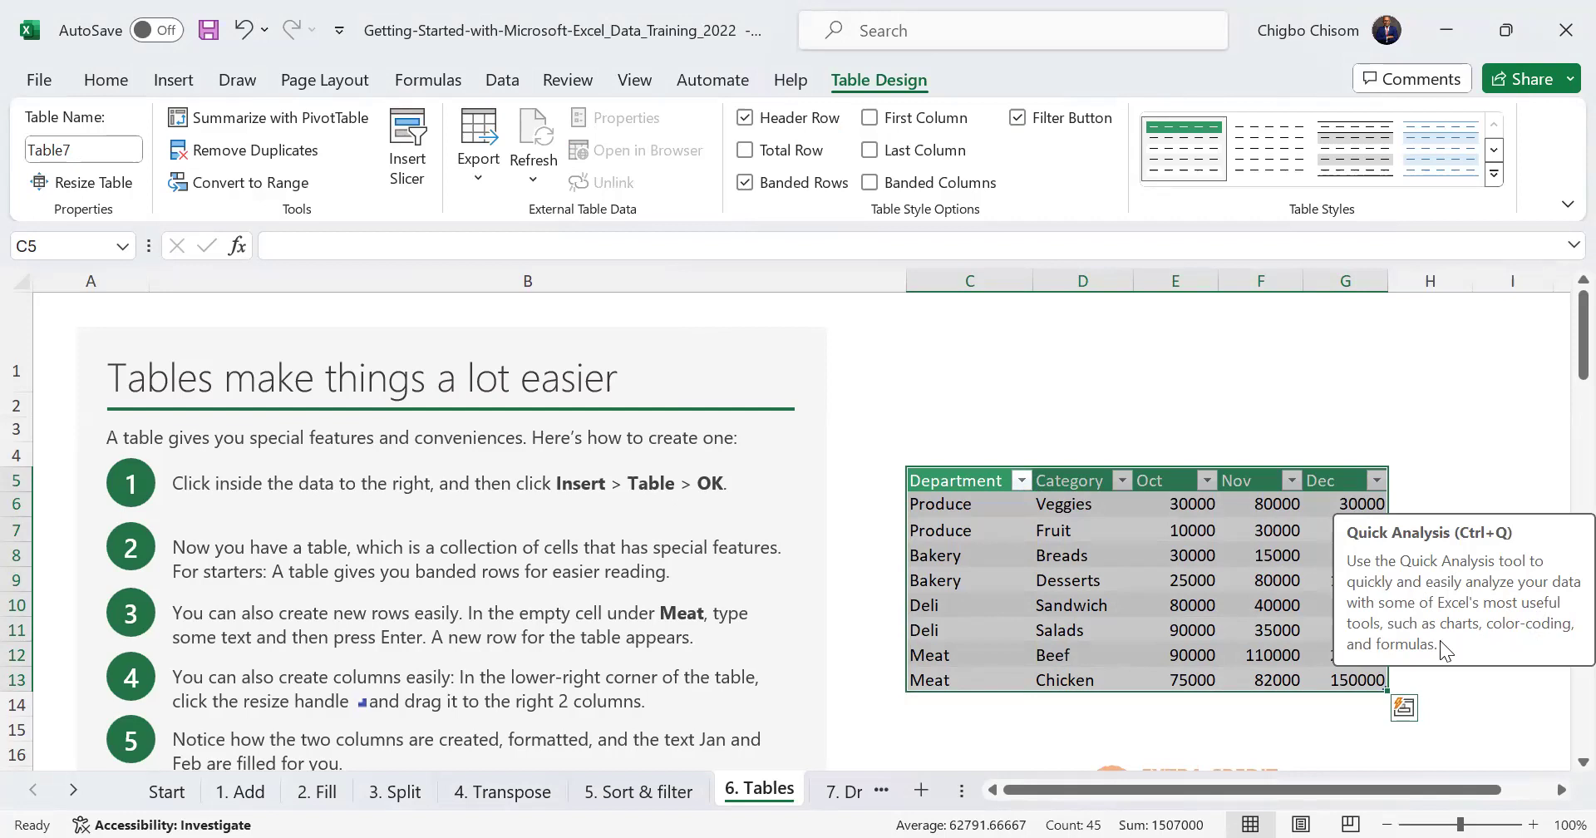
Browse the Quick Analysis Tables, Sparklines, Totals, Charts and Formatting suggestions for the data
click(1409, 711)
click(1368, 519)
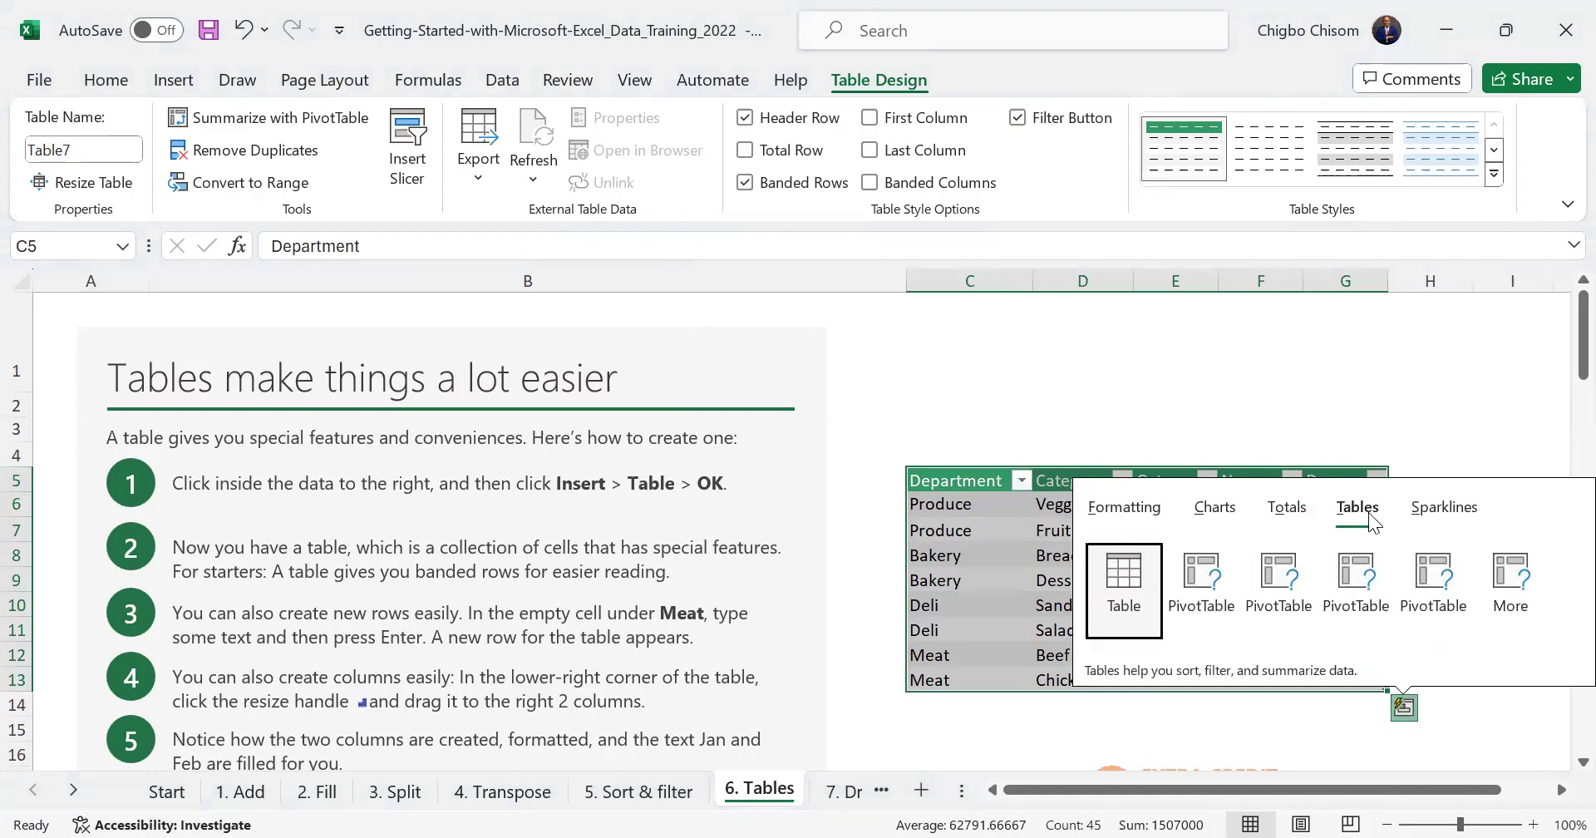
click(1446, 508)
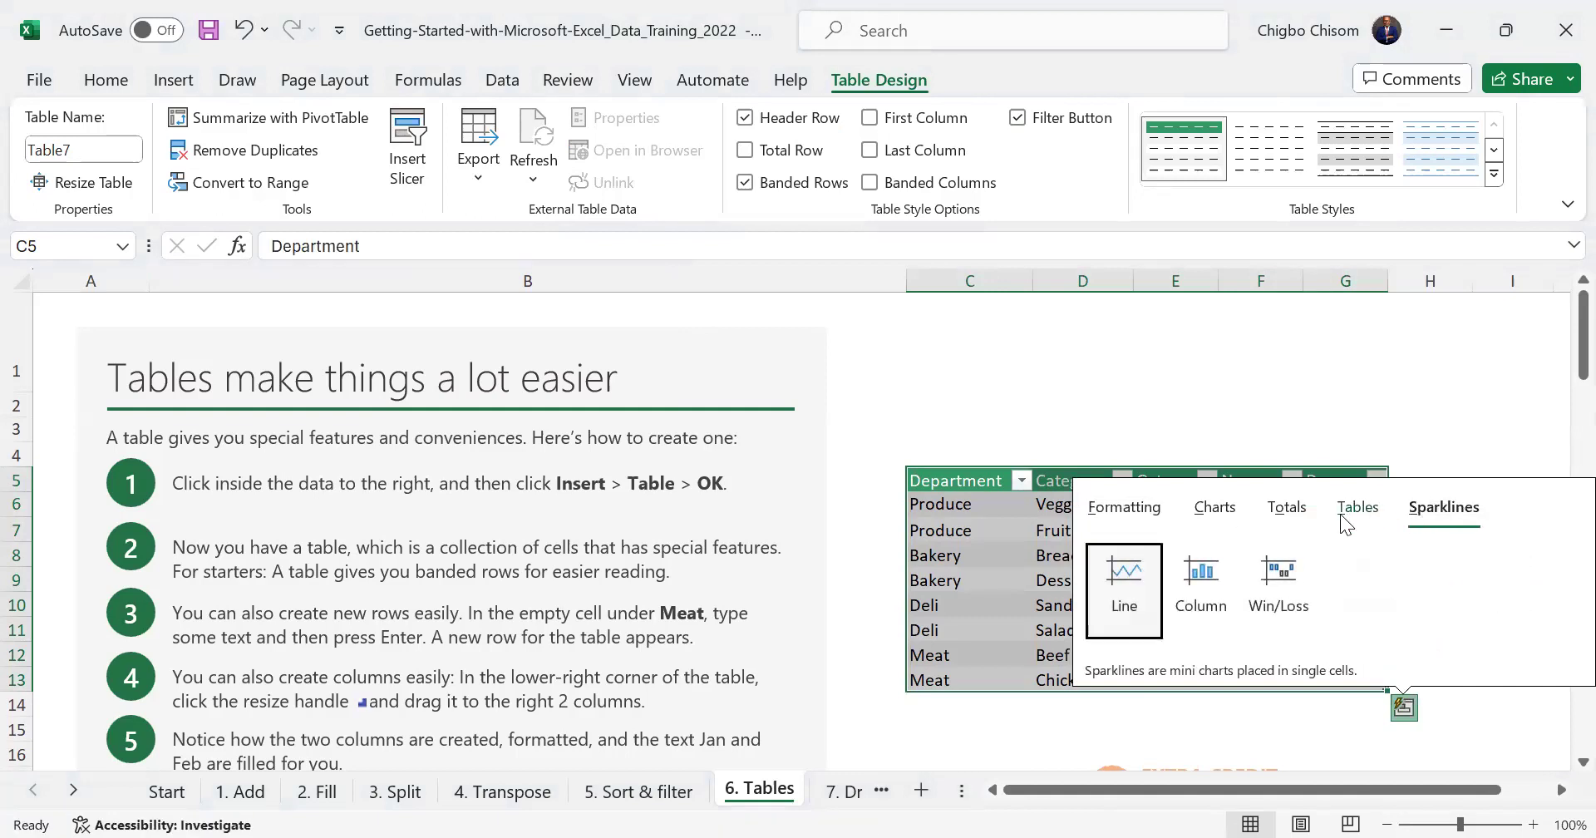
click(1301, 513)
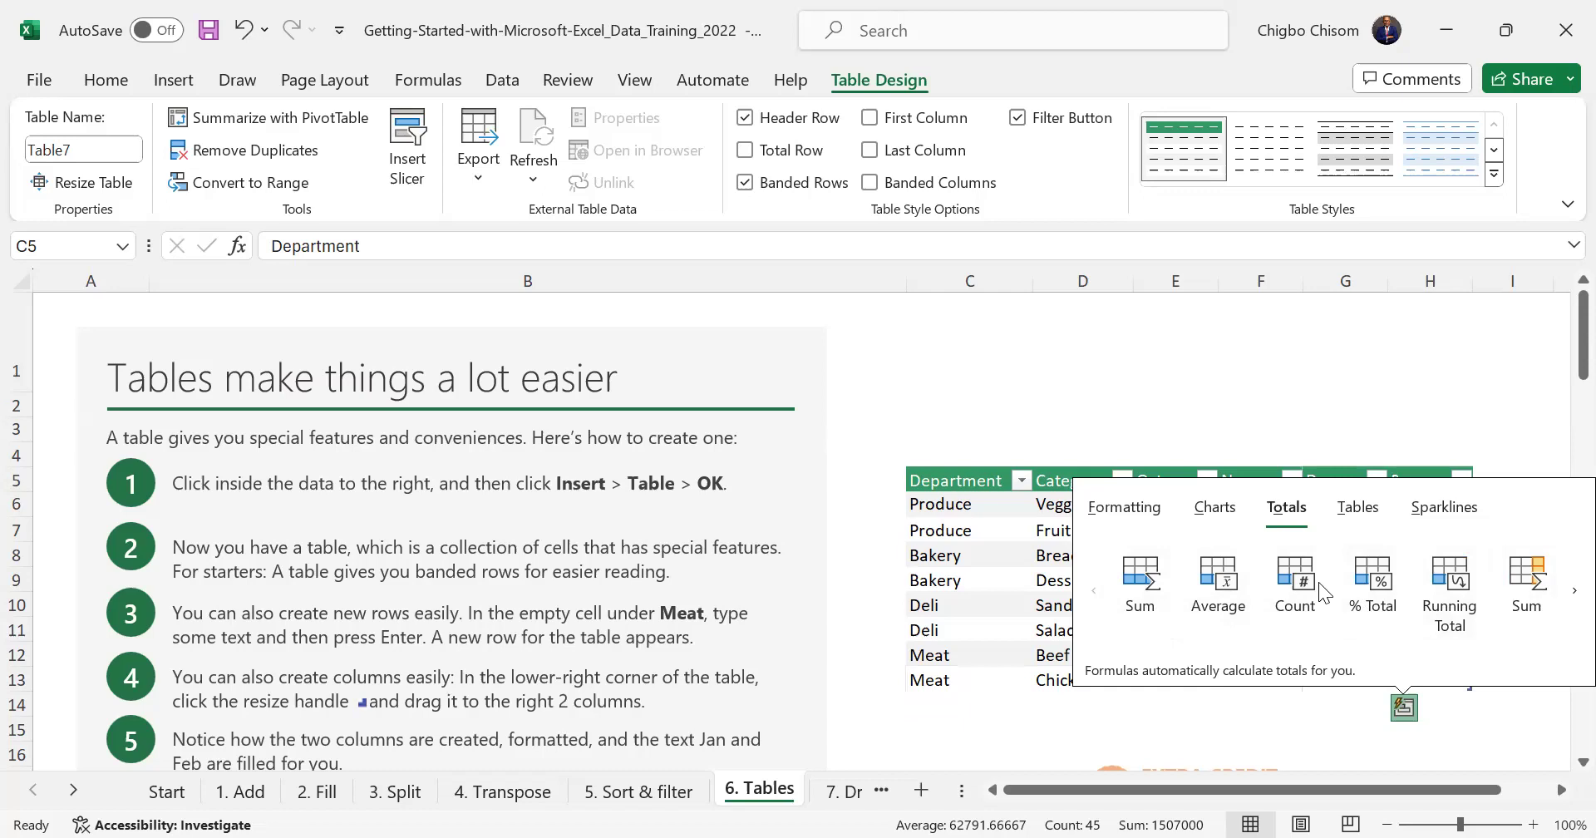
click(1193, 513)
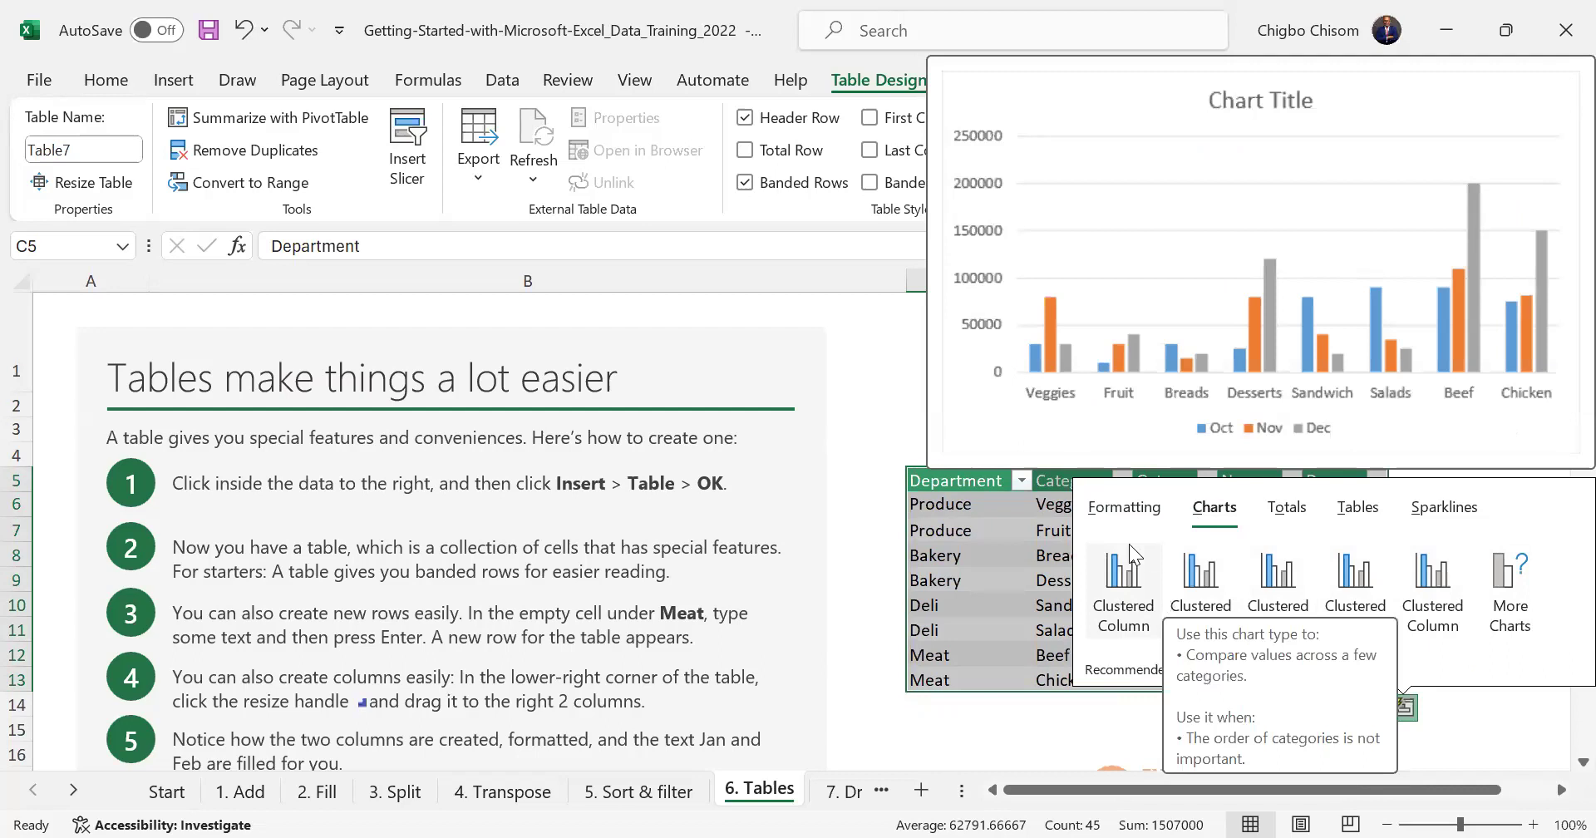
click(1112, 513)
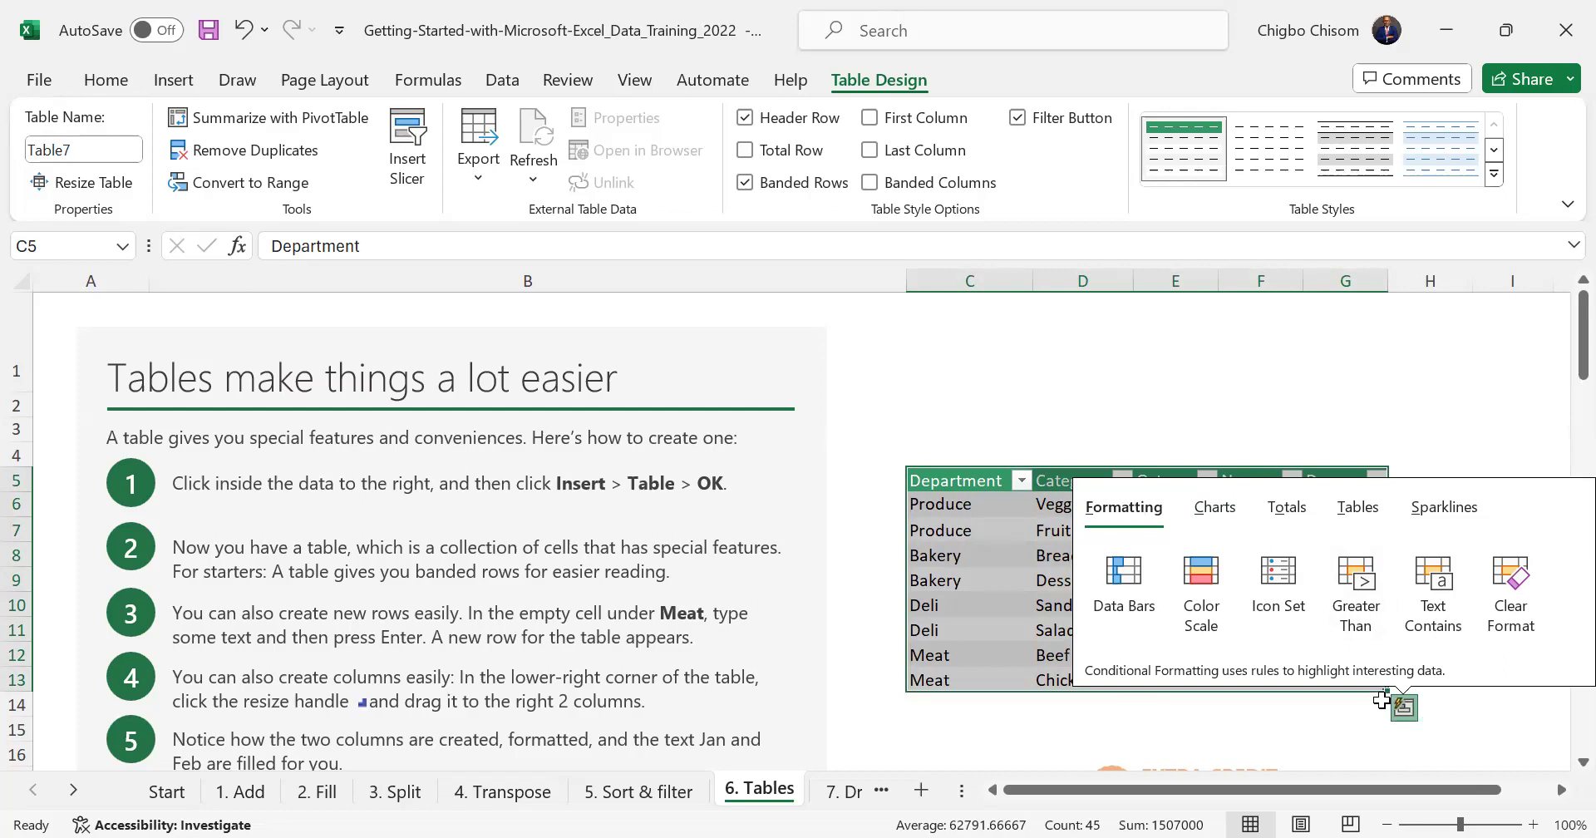
Revisit Charts, Totals, Tables and Sparklines, then dismiss Quick Analysis and scroll to Calculated columns
click(1228, 511)
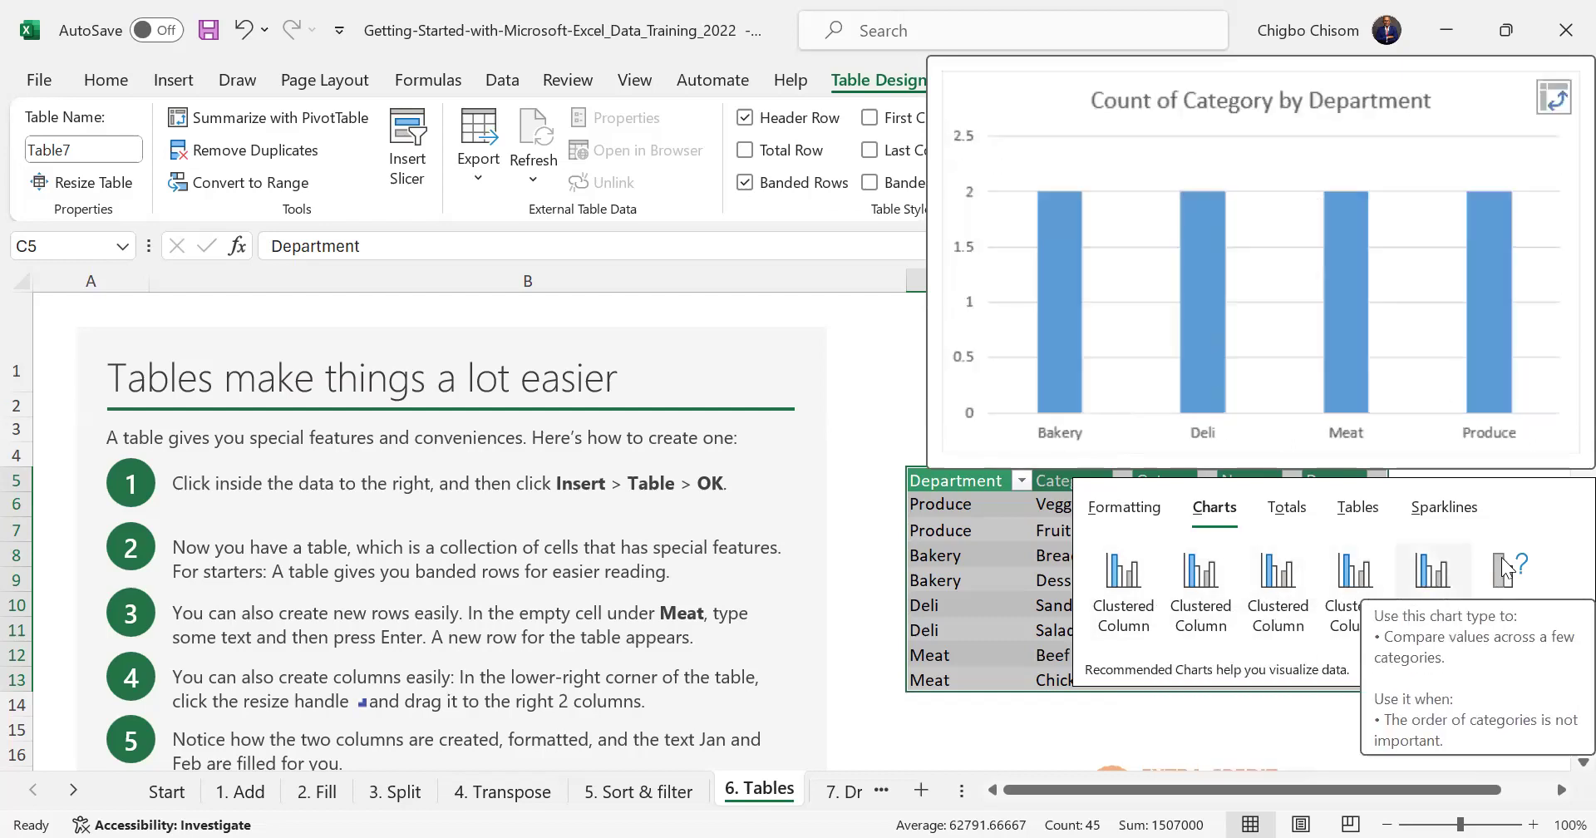
click(1287, 507)
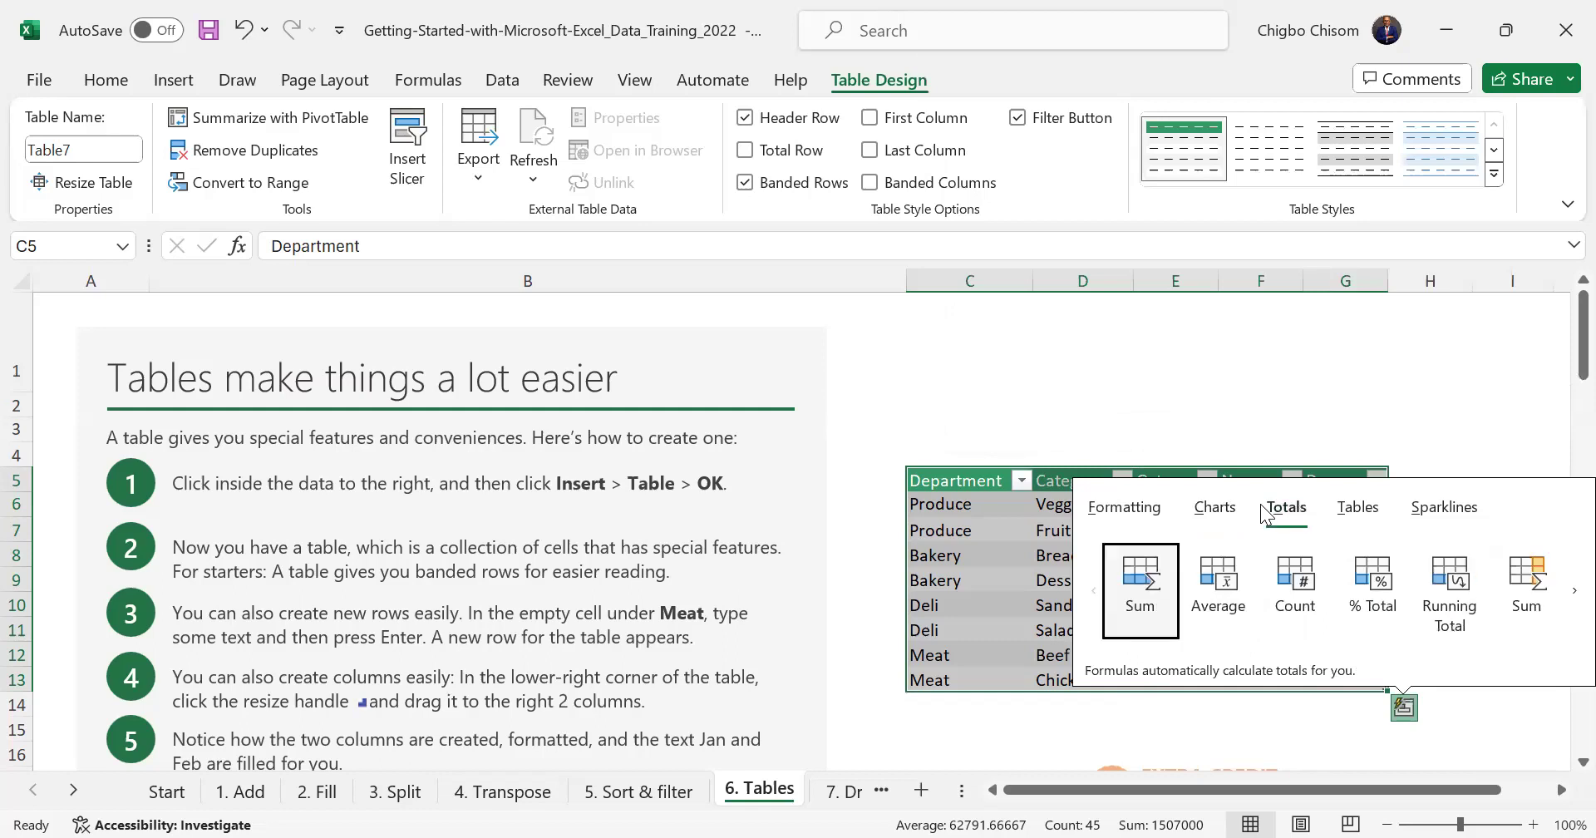
click(1352, 508)
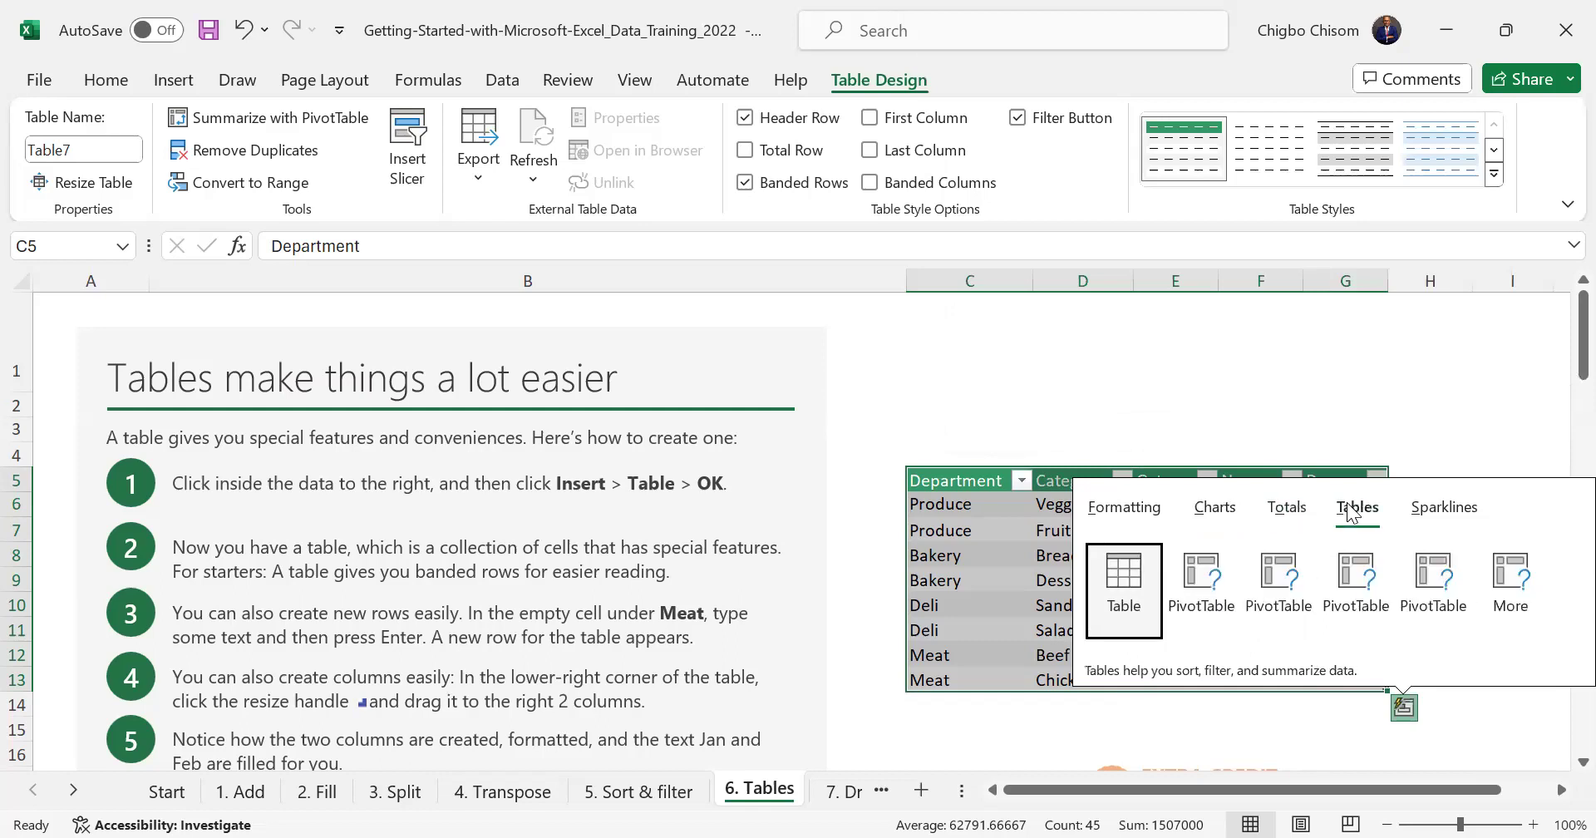
click(1446, 507)
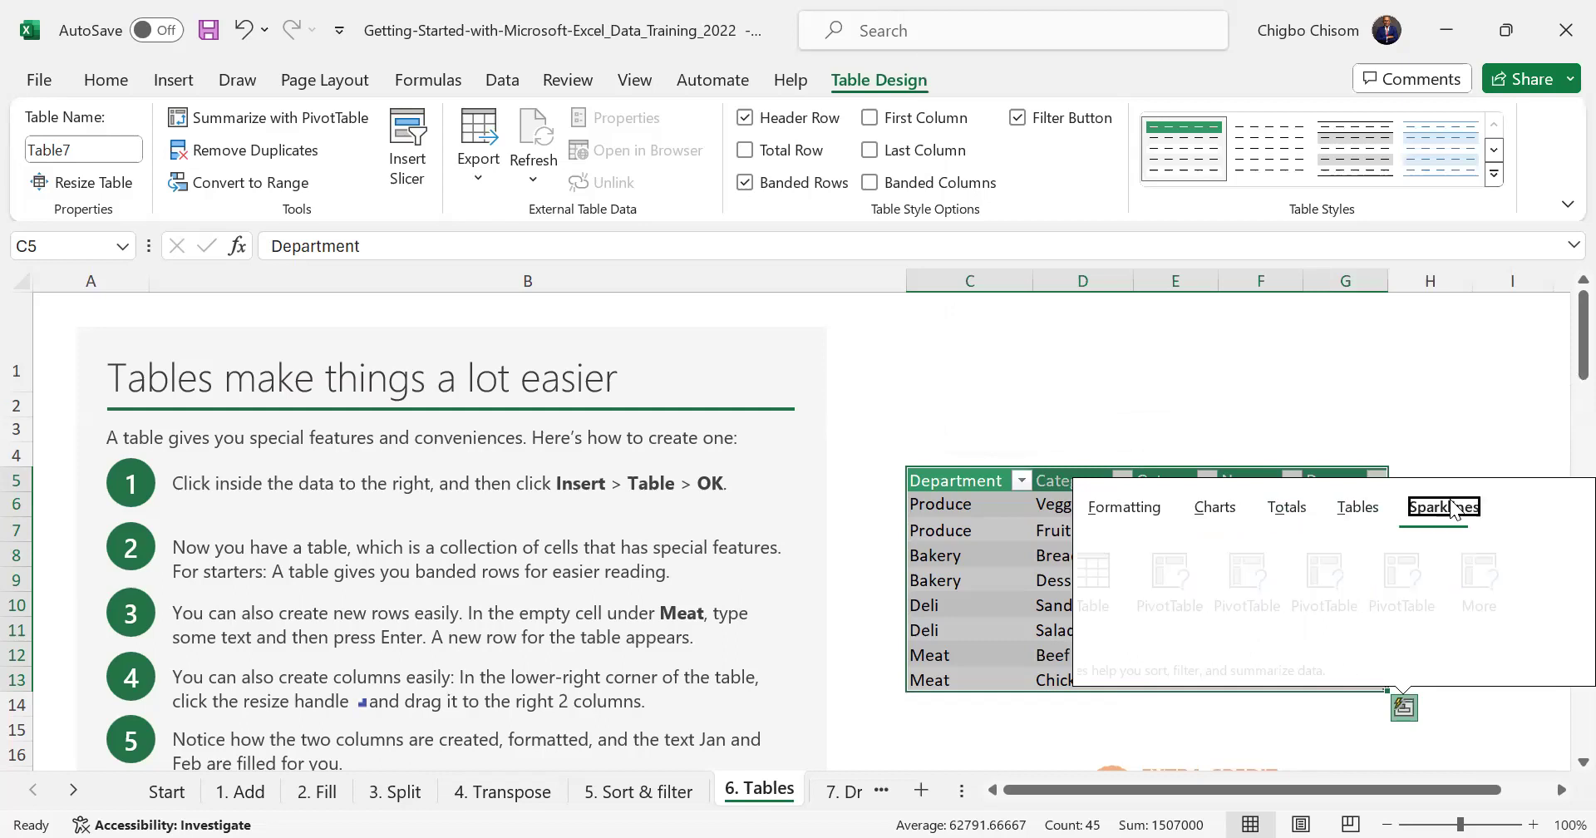
click(1428, 407)
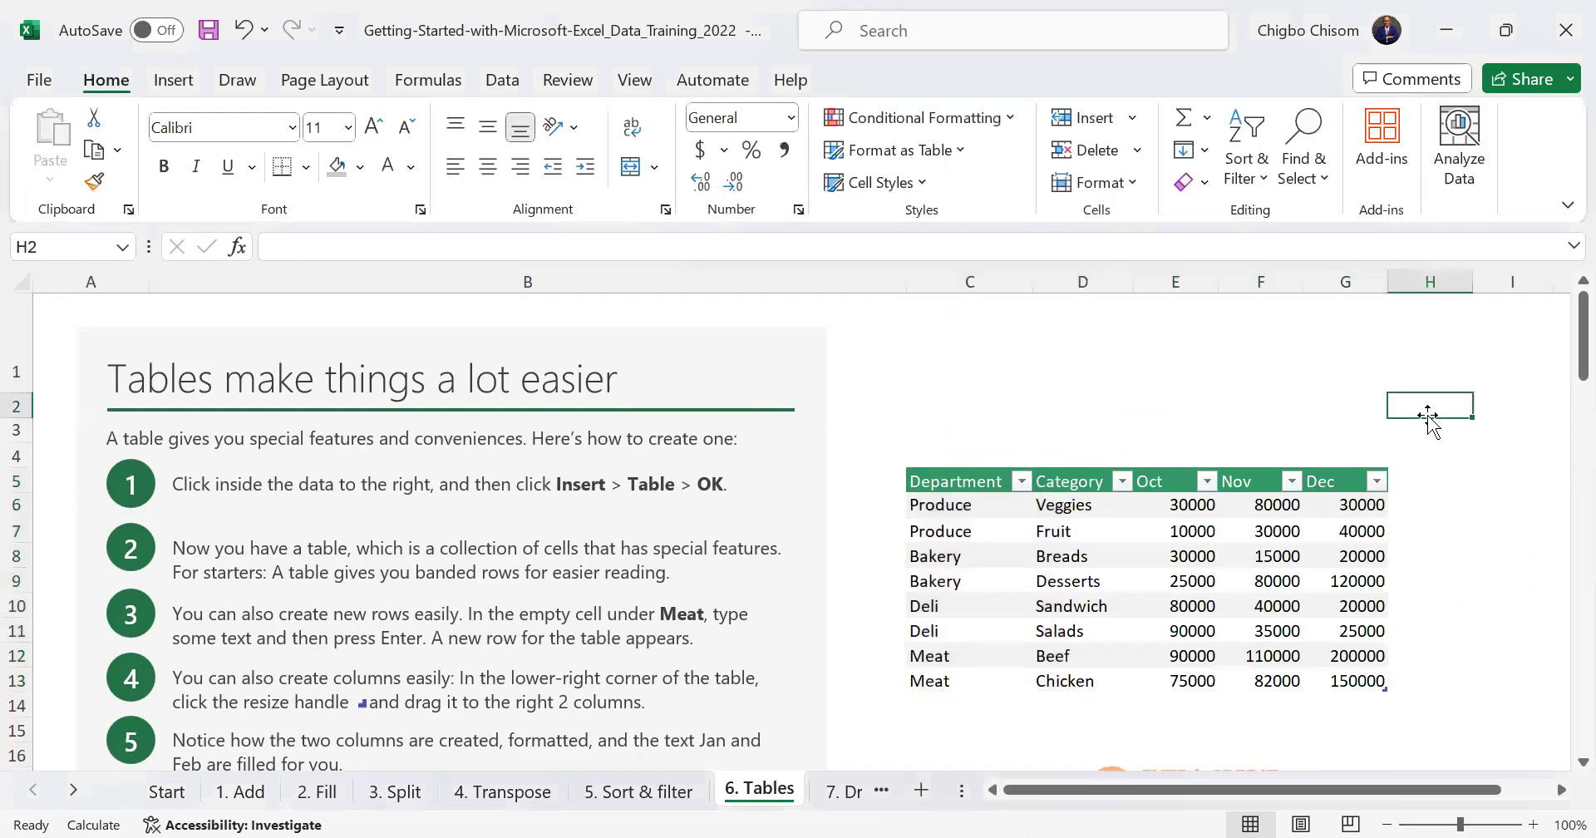
scroll(1428, 420, down, 1)
scroll(1429, 420, down, 5)
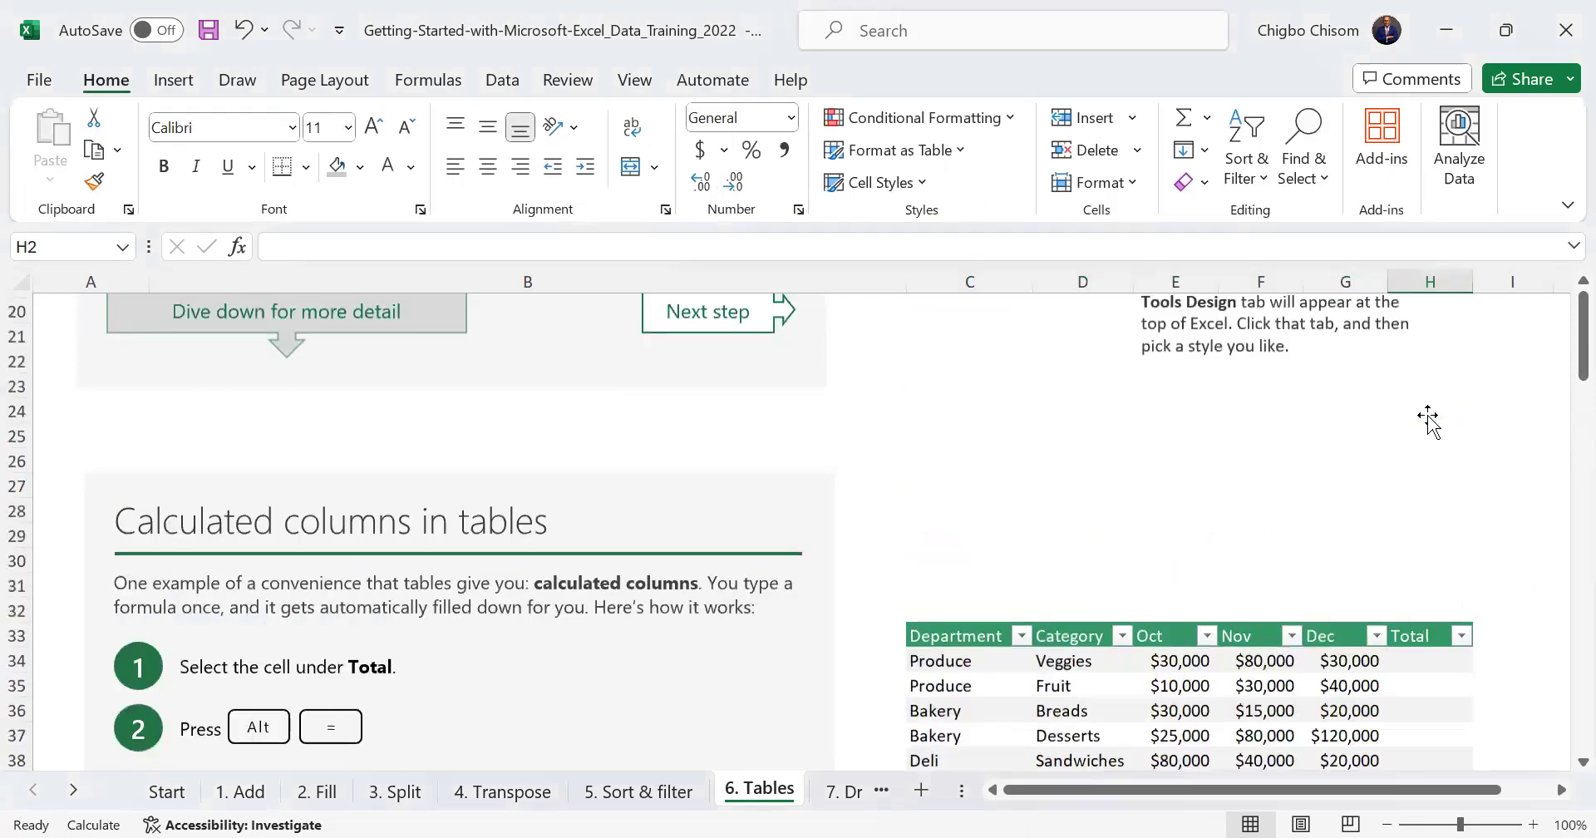
scroll(1428, 419, down, 4)
scroll(1429, 419, up, 1)
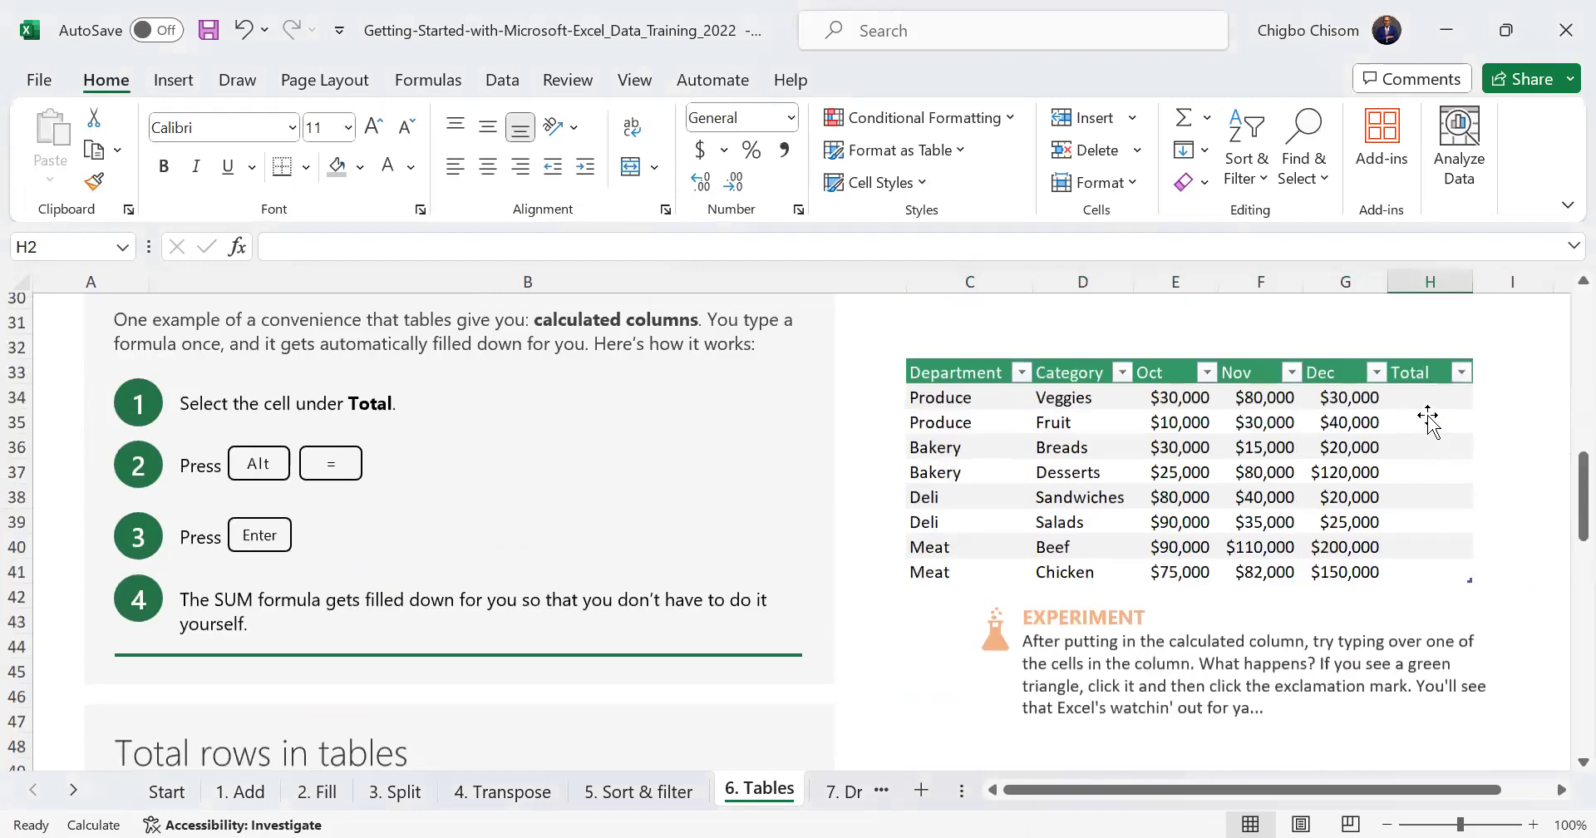
scroll(1428, 420, up, 1)
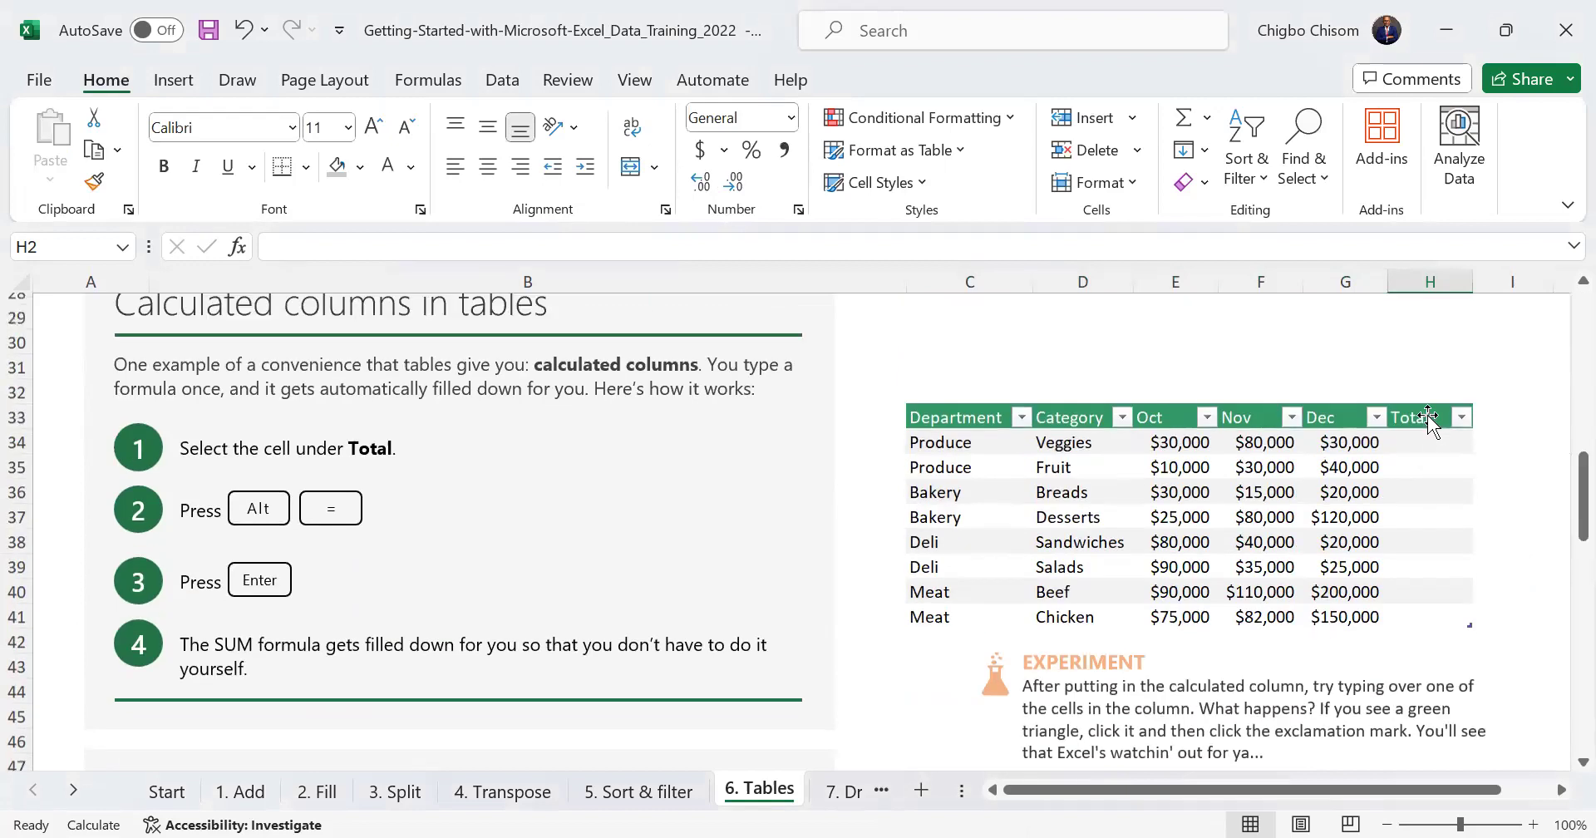
scroll(1428, 420, up, 1)
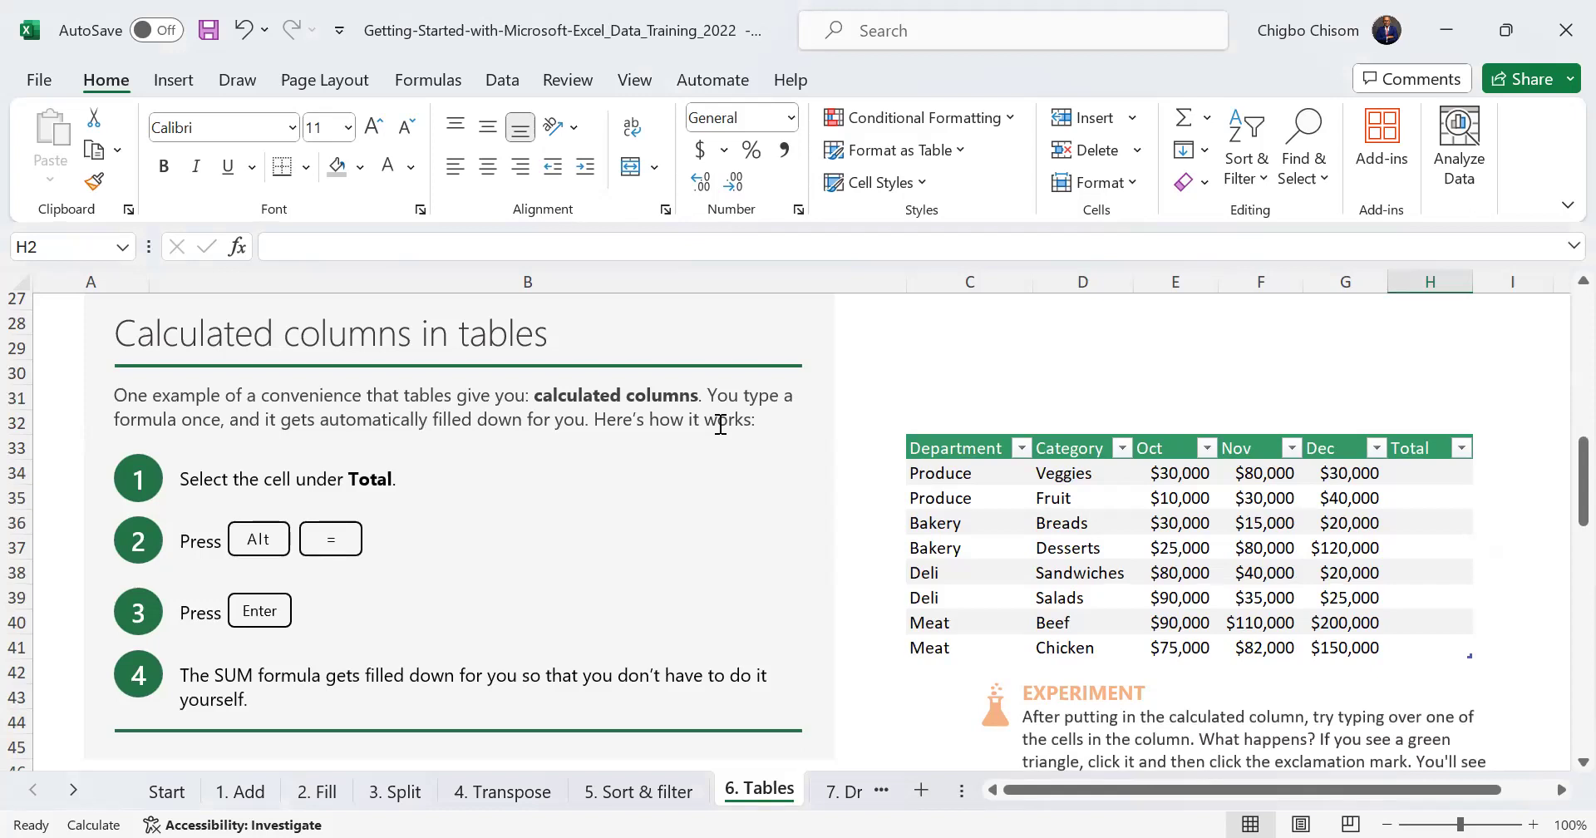
Add an Oct–Dec SUM in H34 that fills the Total column, then undo it
click(1433, 478)
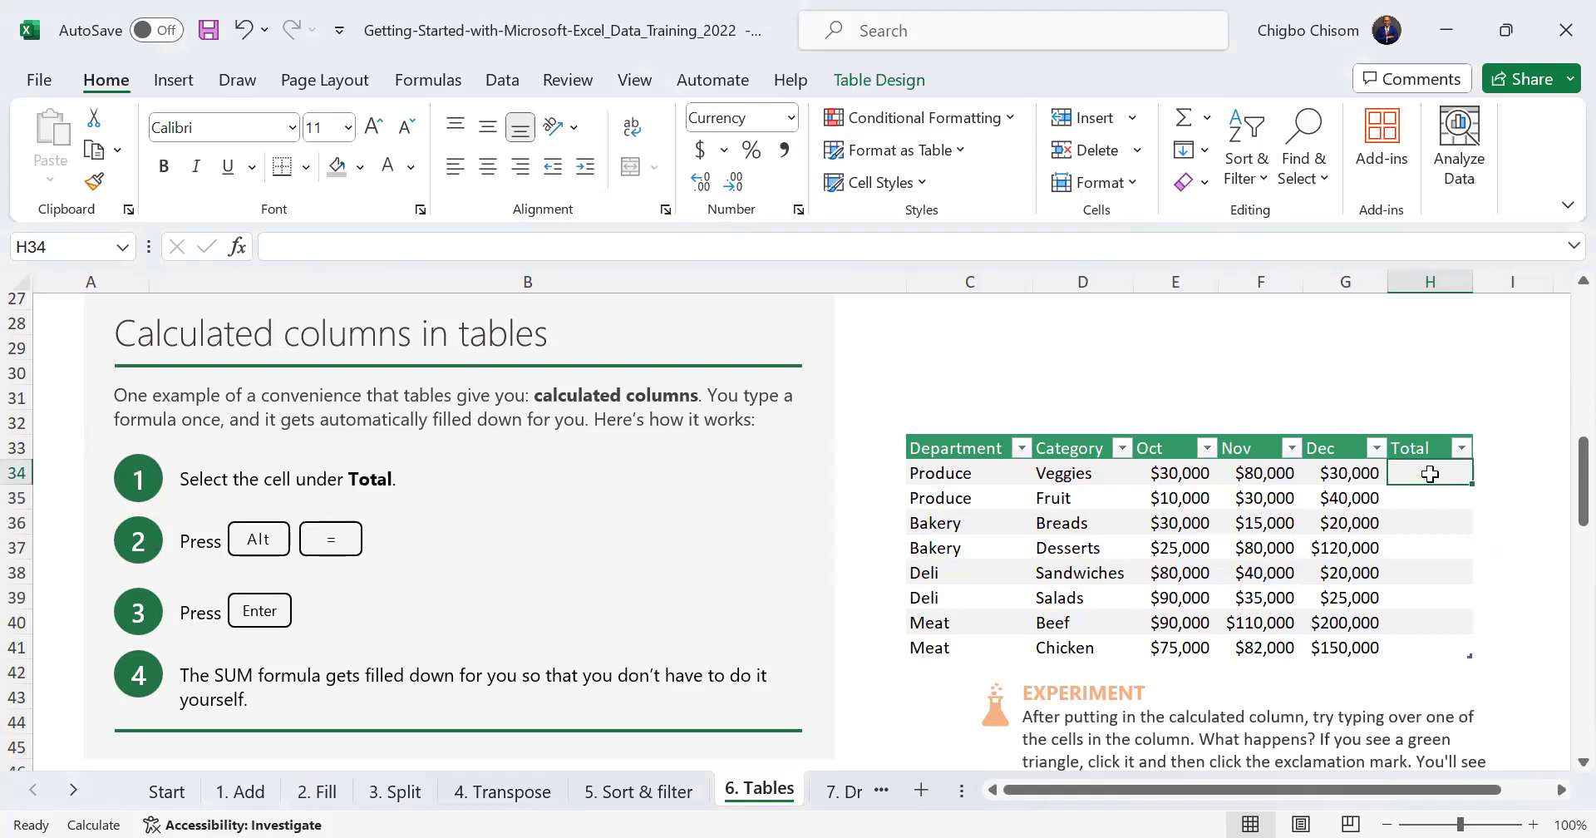
key(alt+equal)
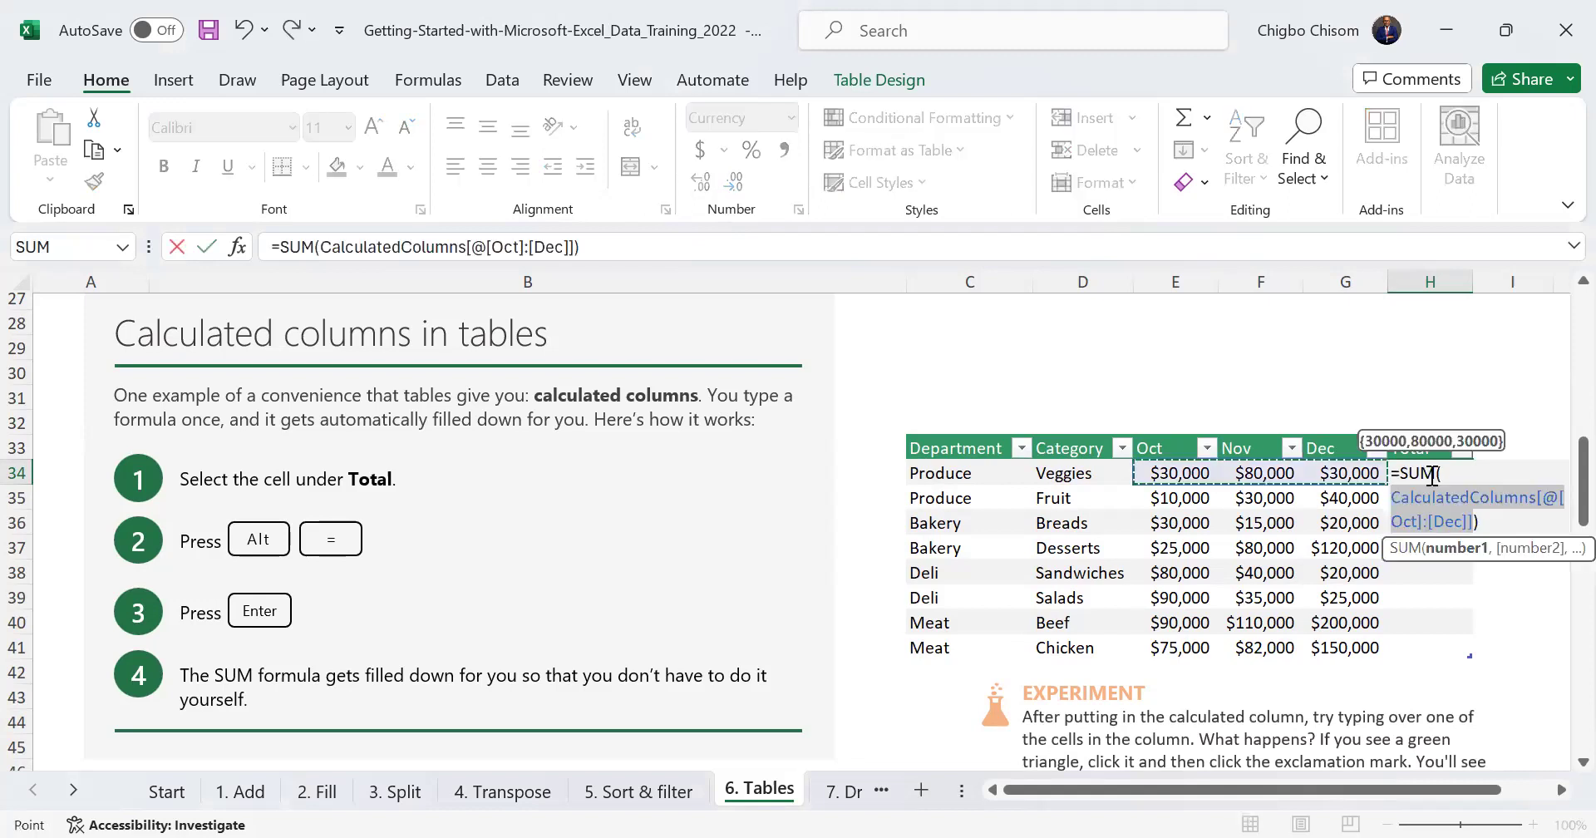
key(Return)
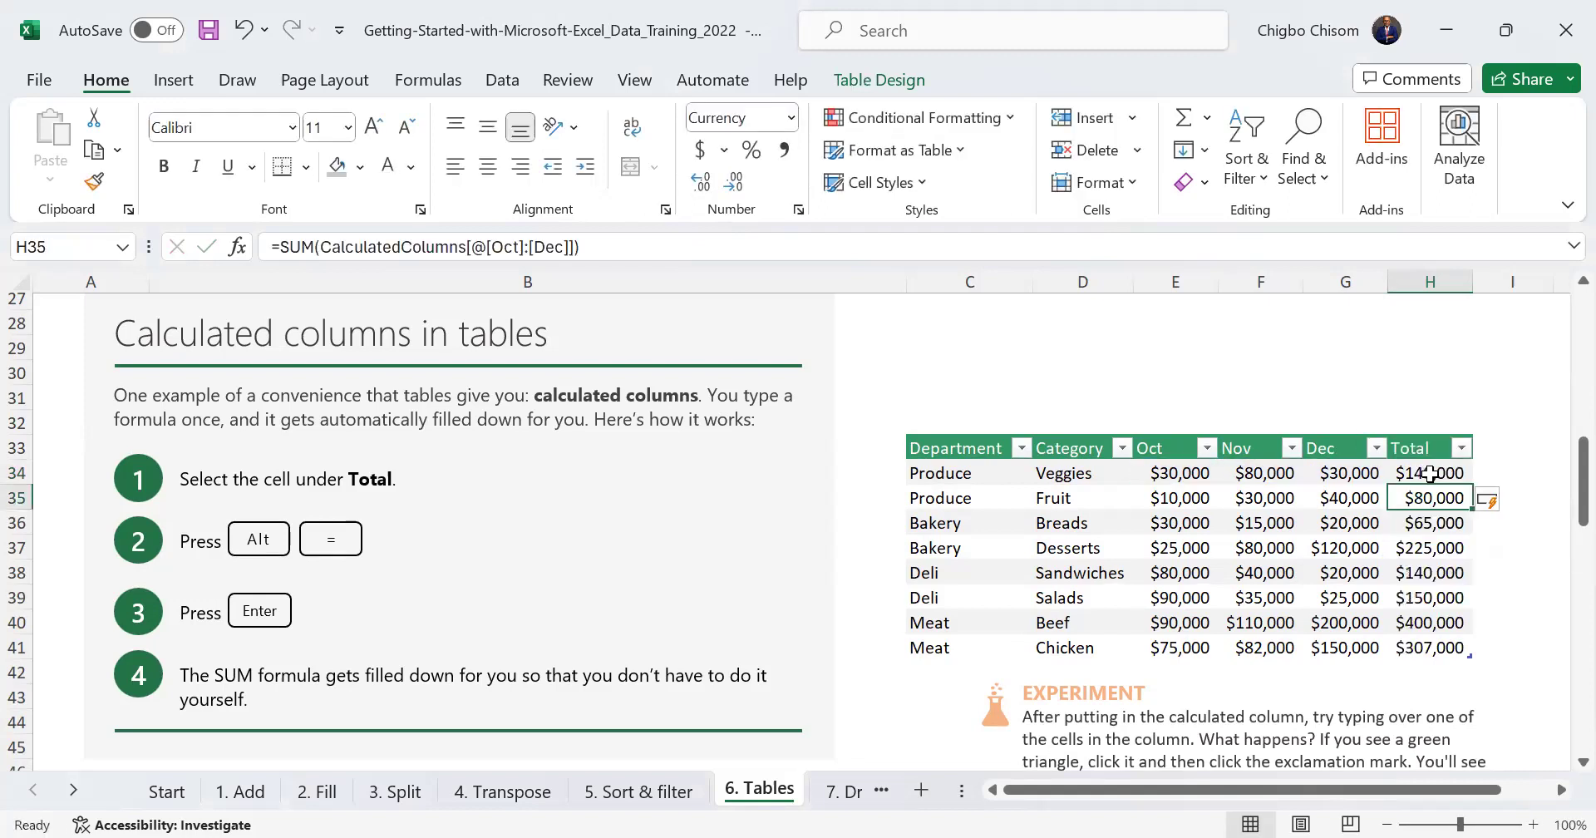
key(ctrl+z)
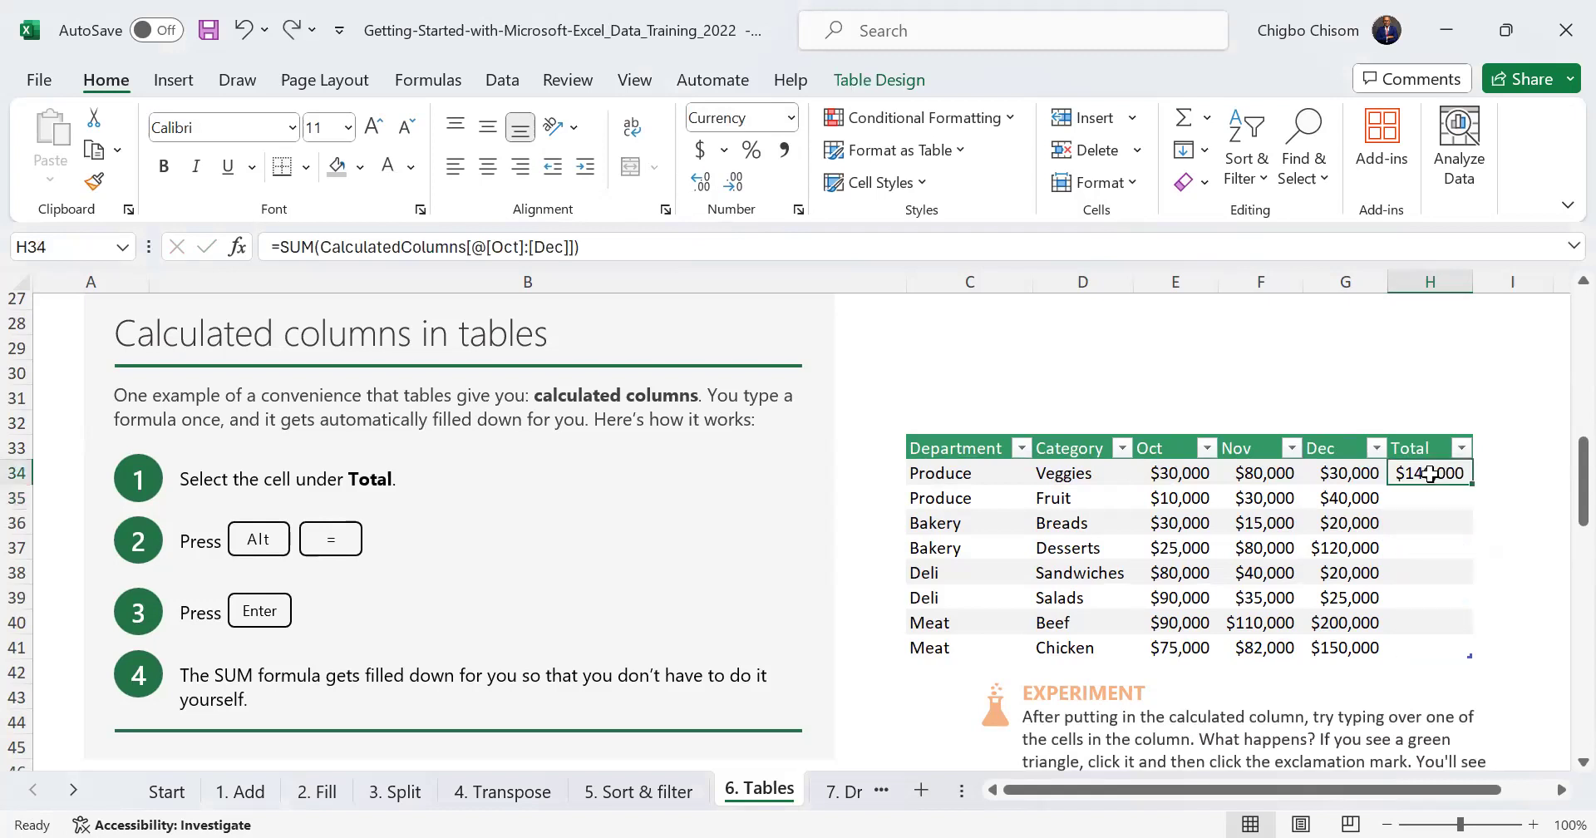
key(ctrl+z)
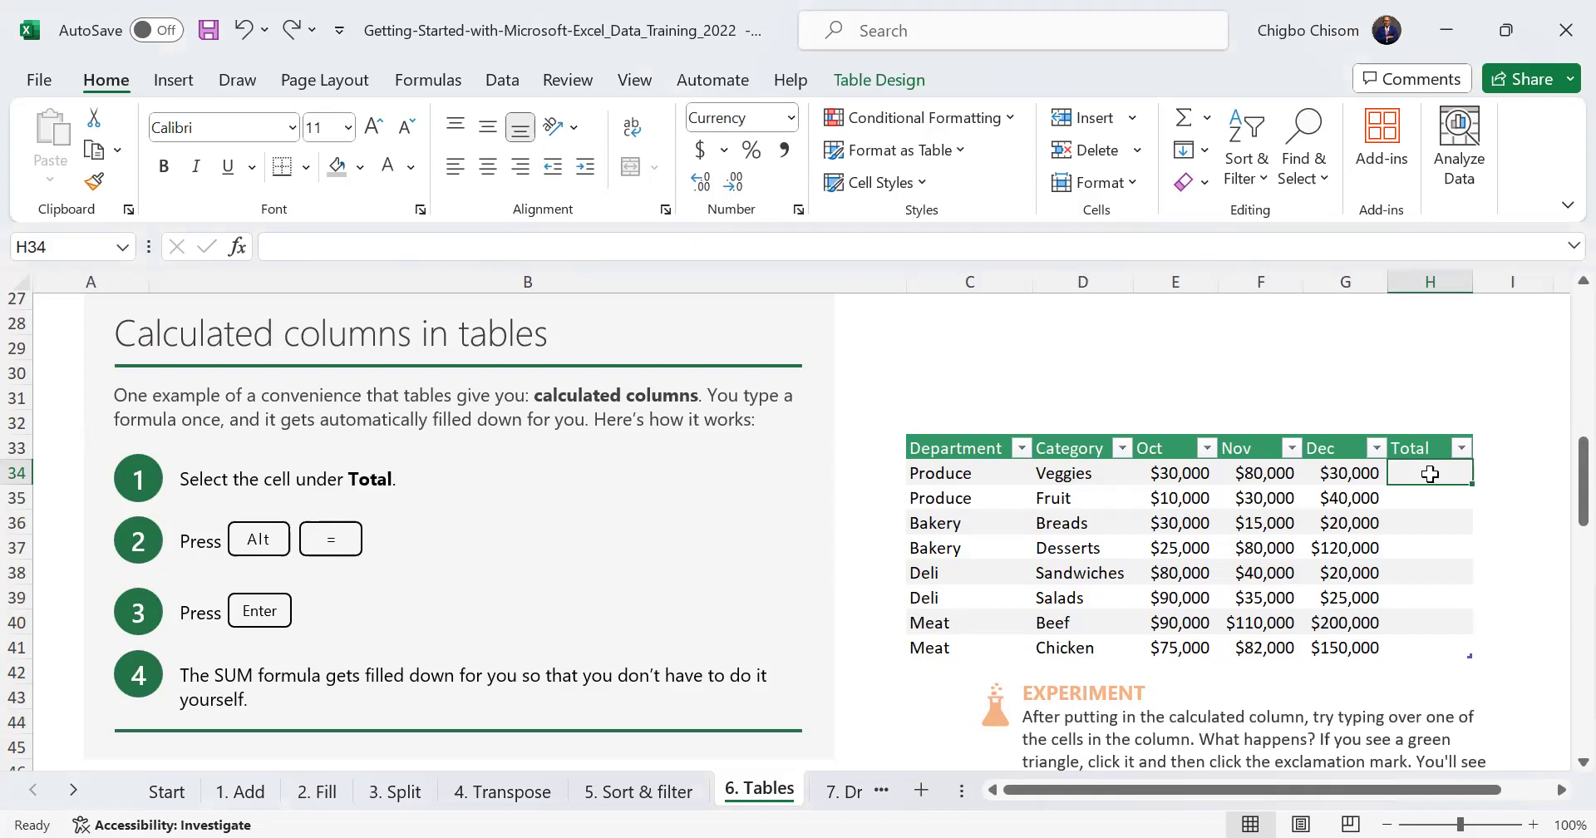
Re-create the SUM Total column ($140,000 to $307,000) and undo an extra resized table row
key(alt+equal)
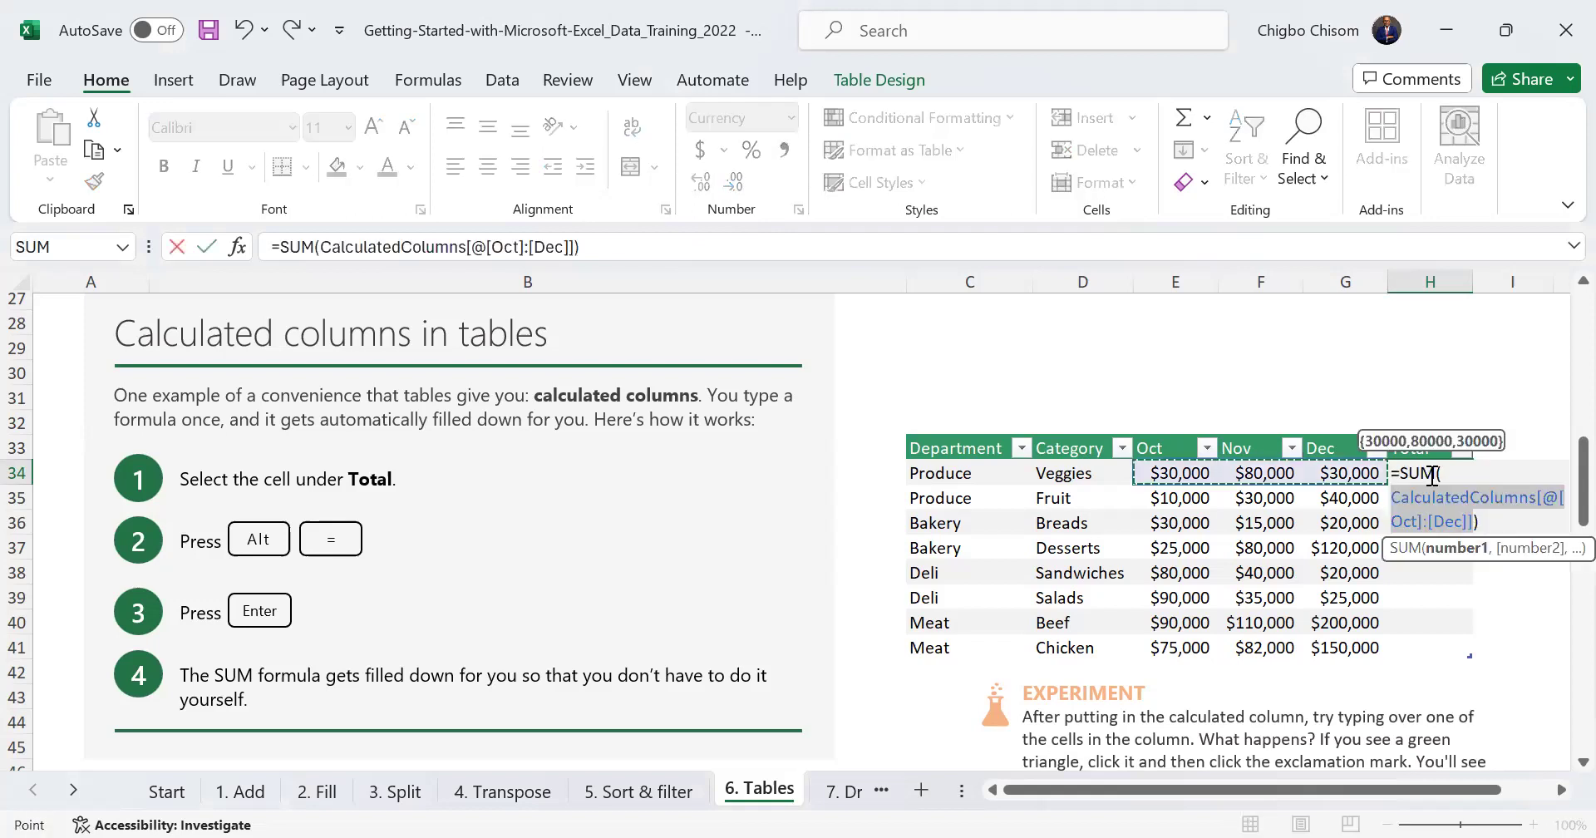
key(Return)
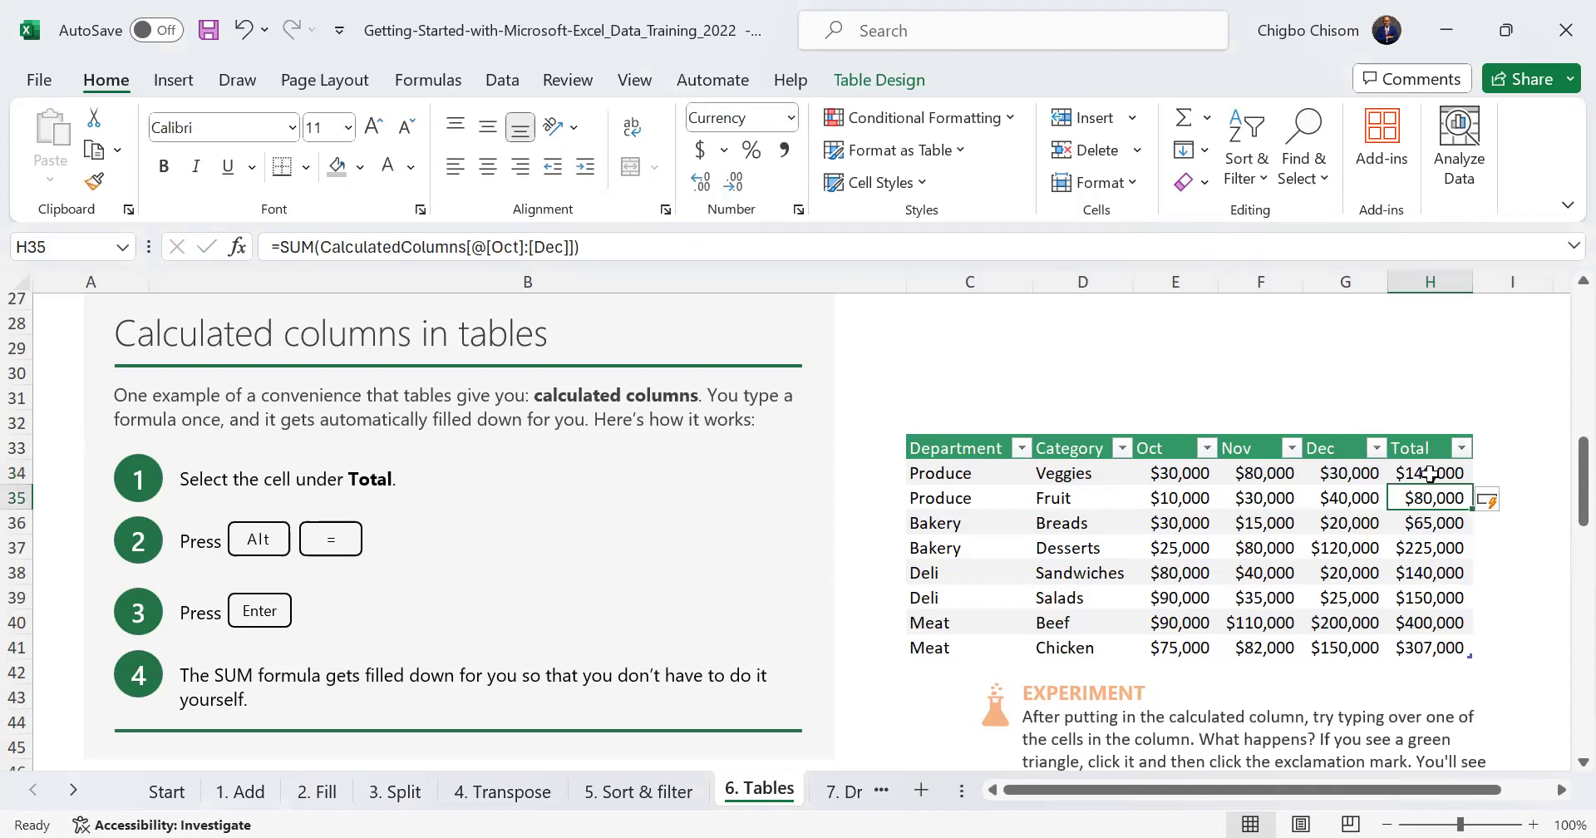
drag(1470, 654, 1474, 673)
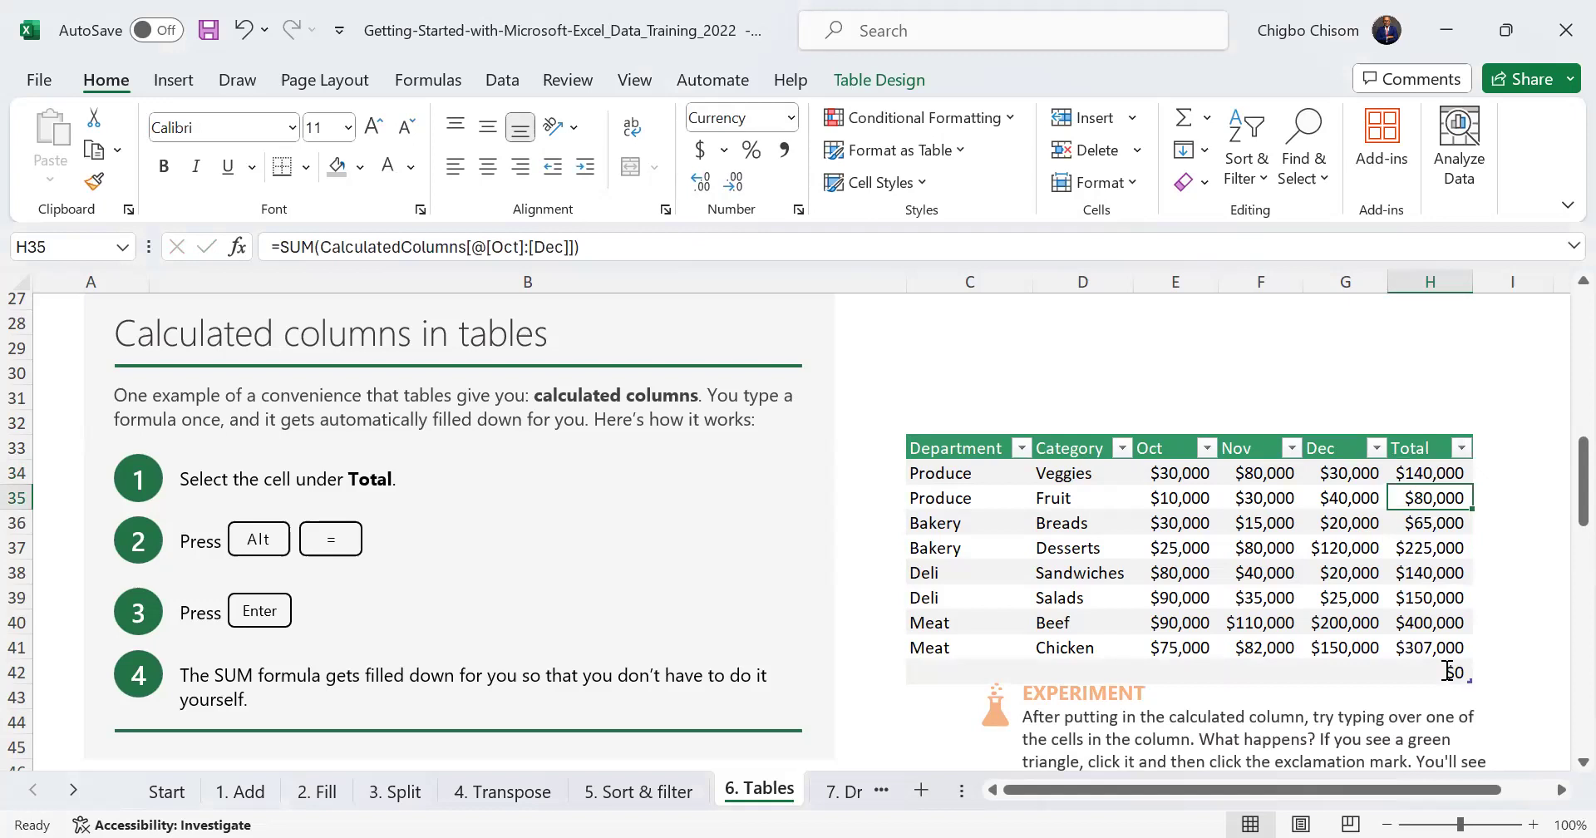
key(ctrl+z)
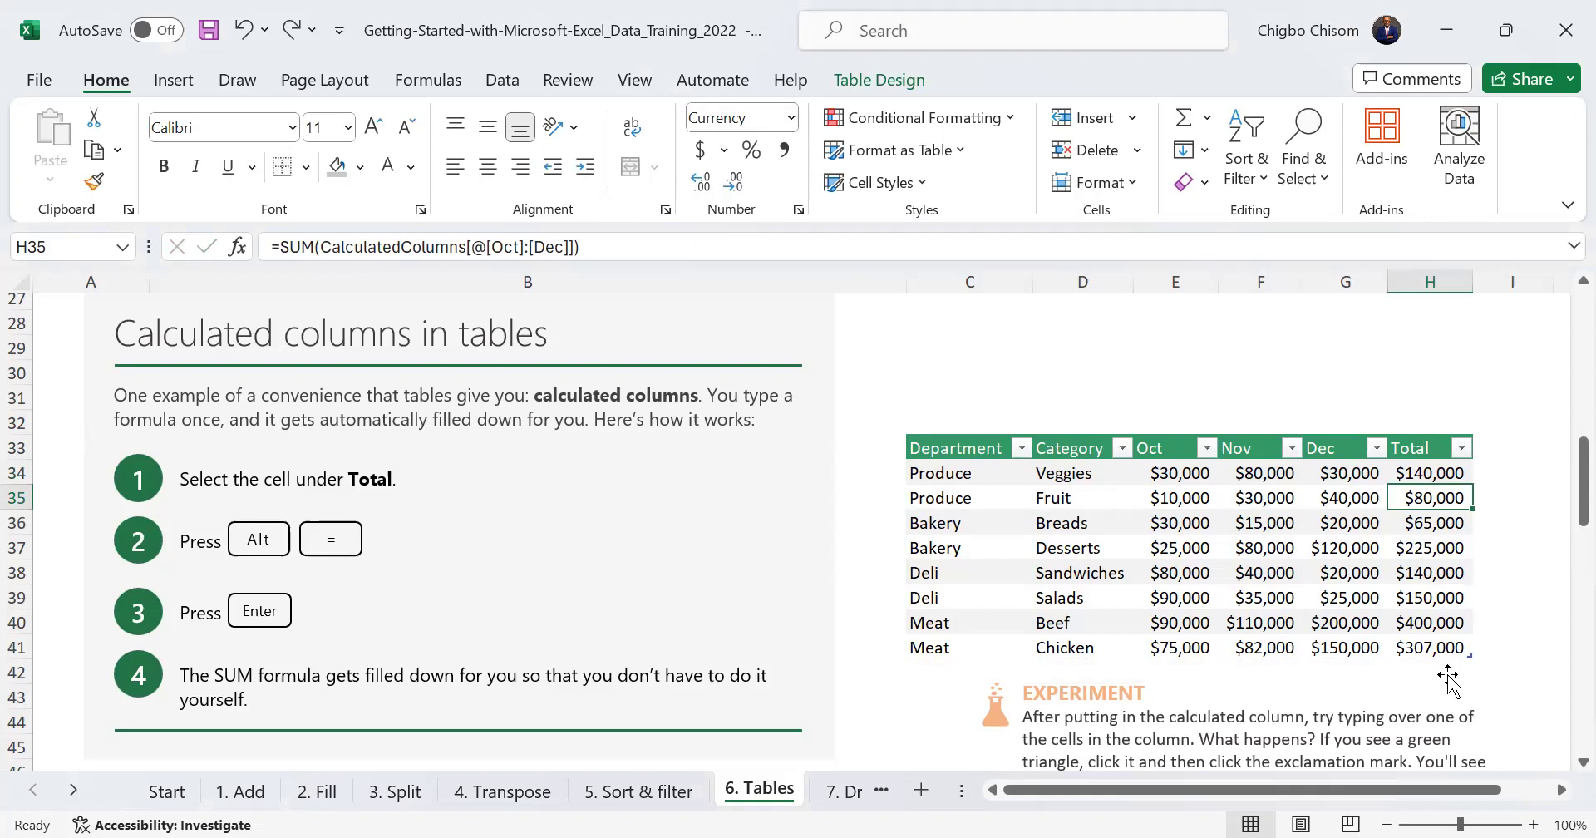
click(1447, 680)
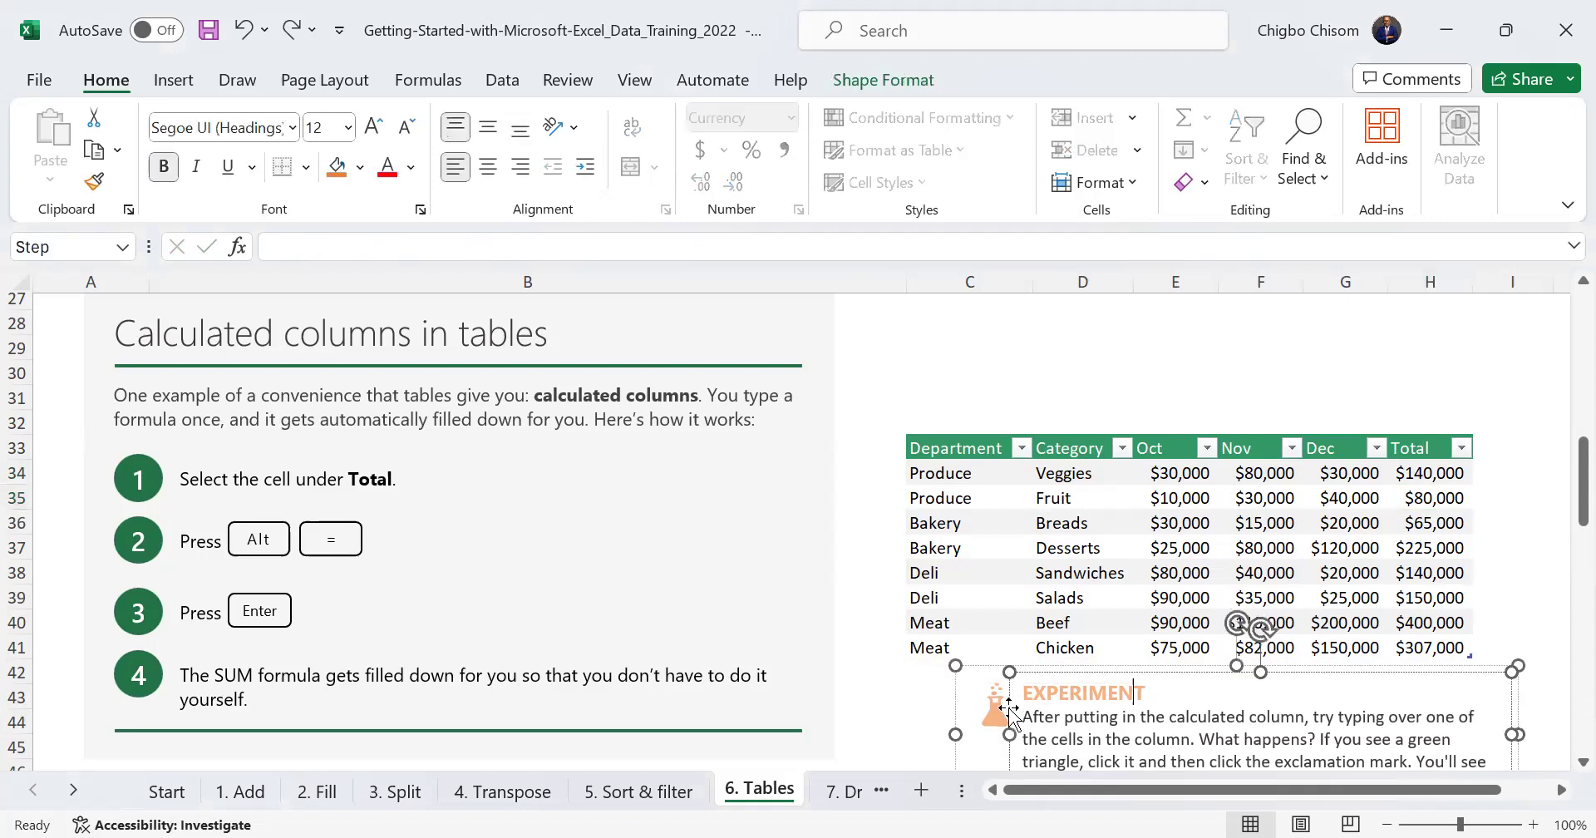
click(842, 794)
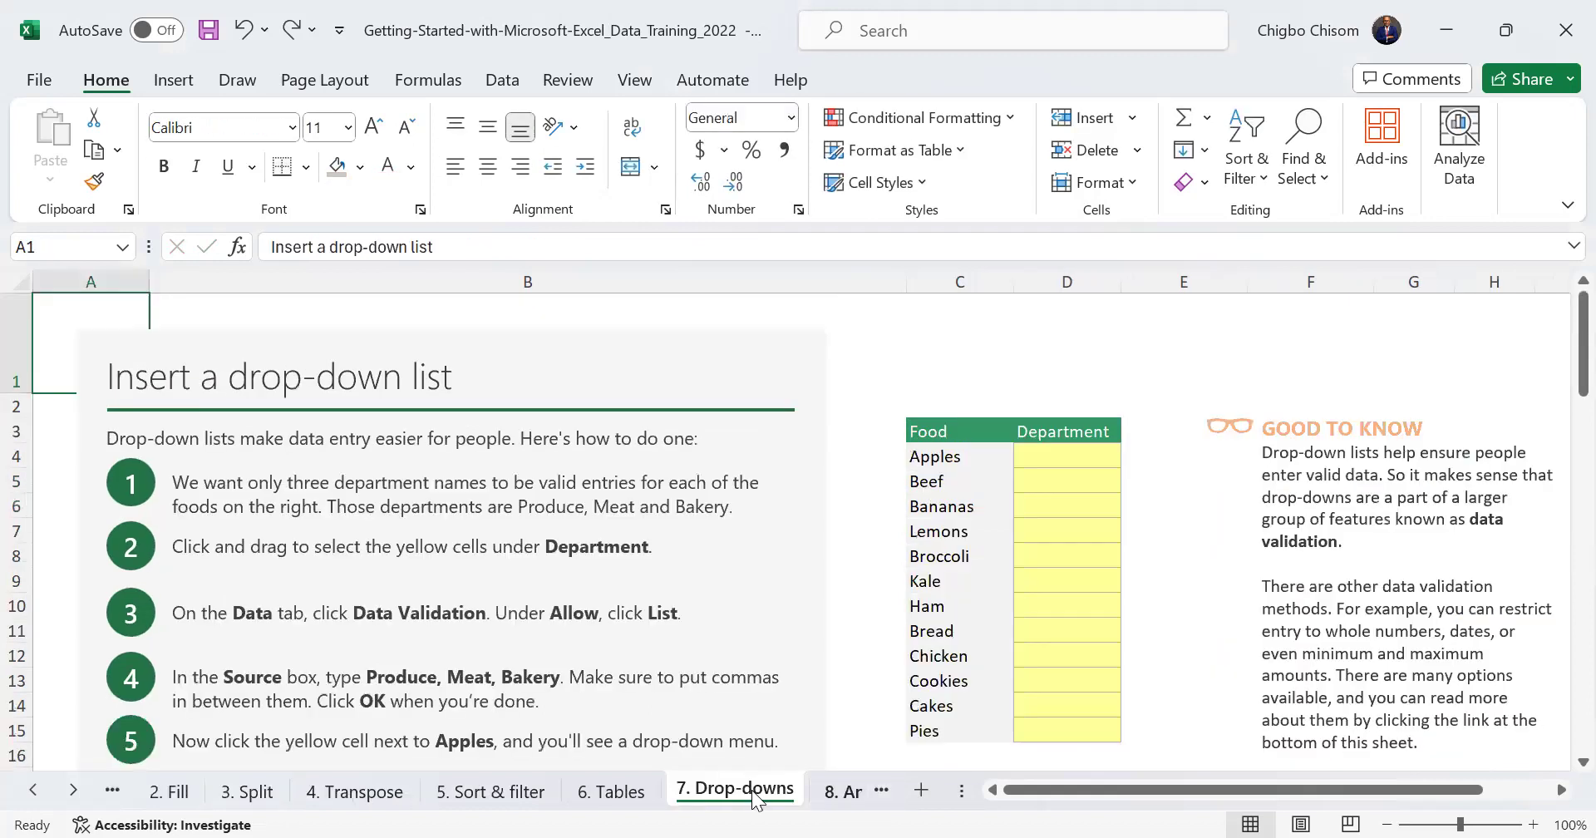
click(688, 796)
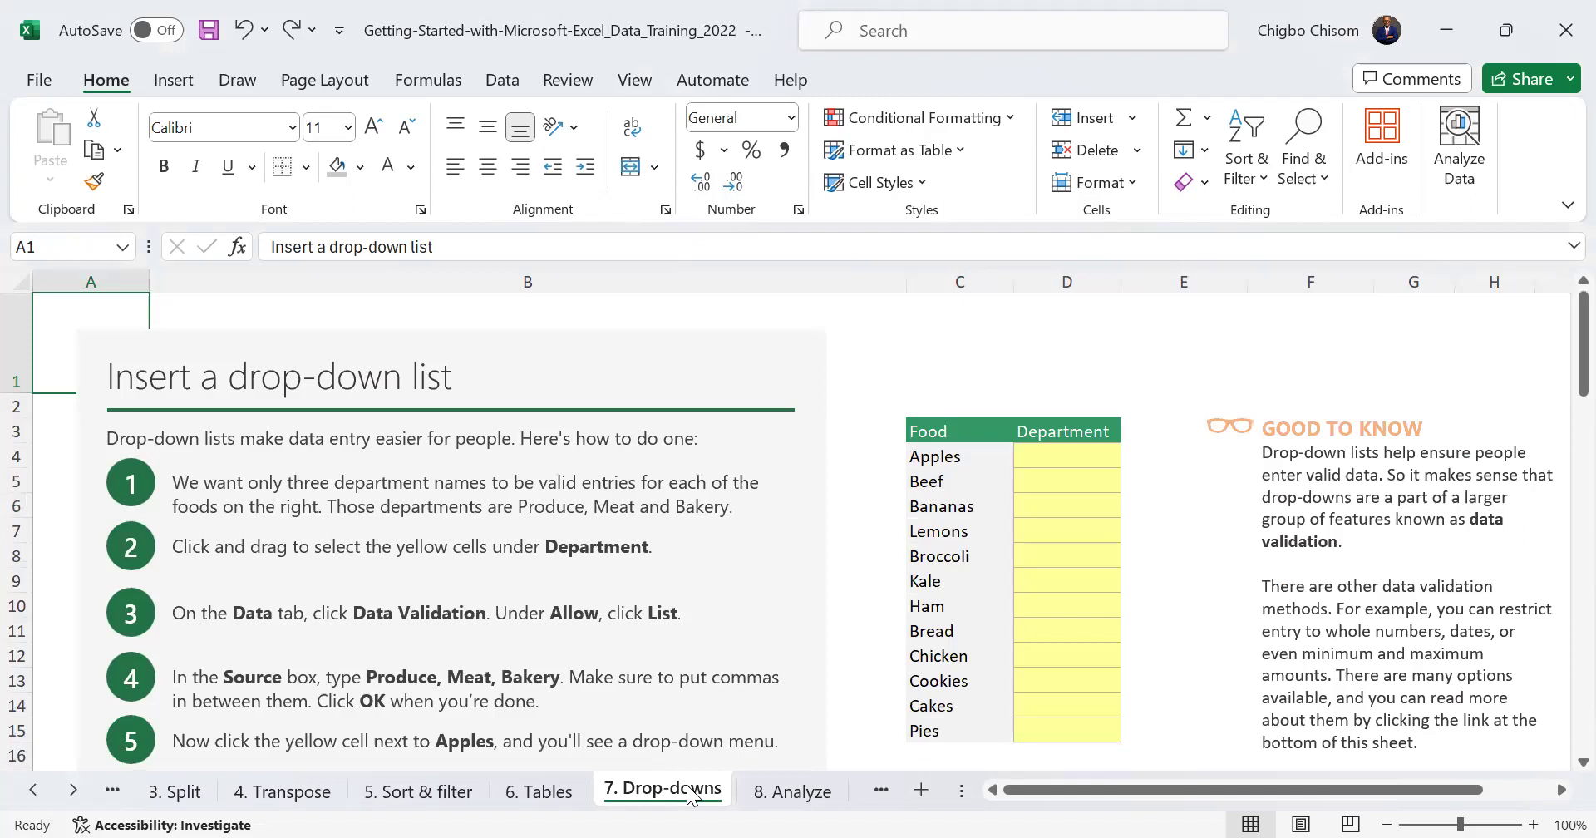
click(549, 790)
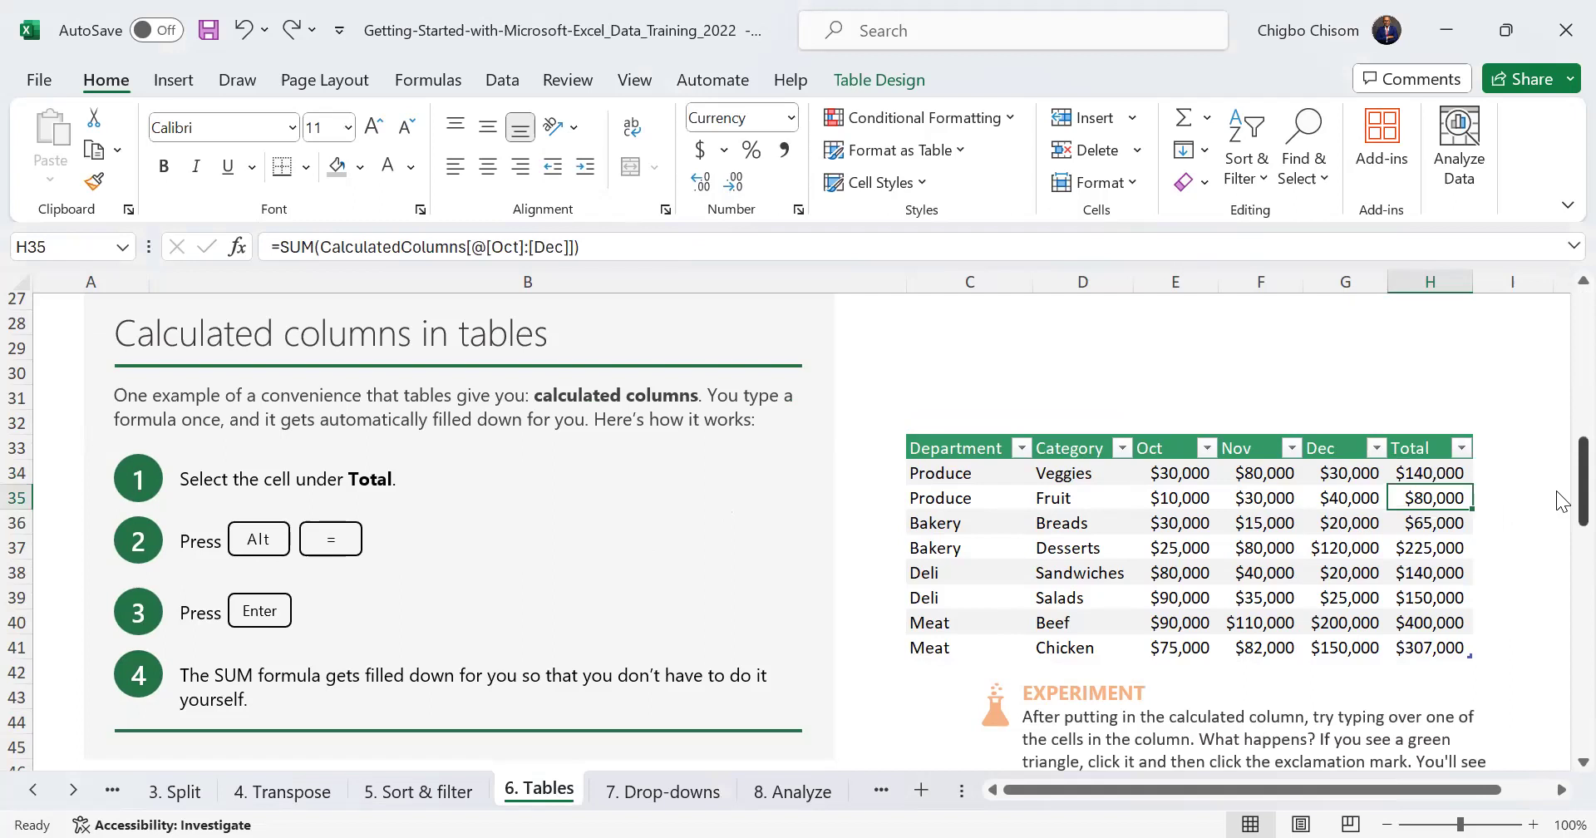
scroll(1560, 573, down, 6)
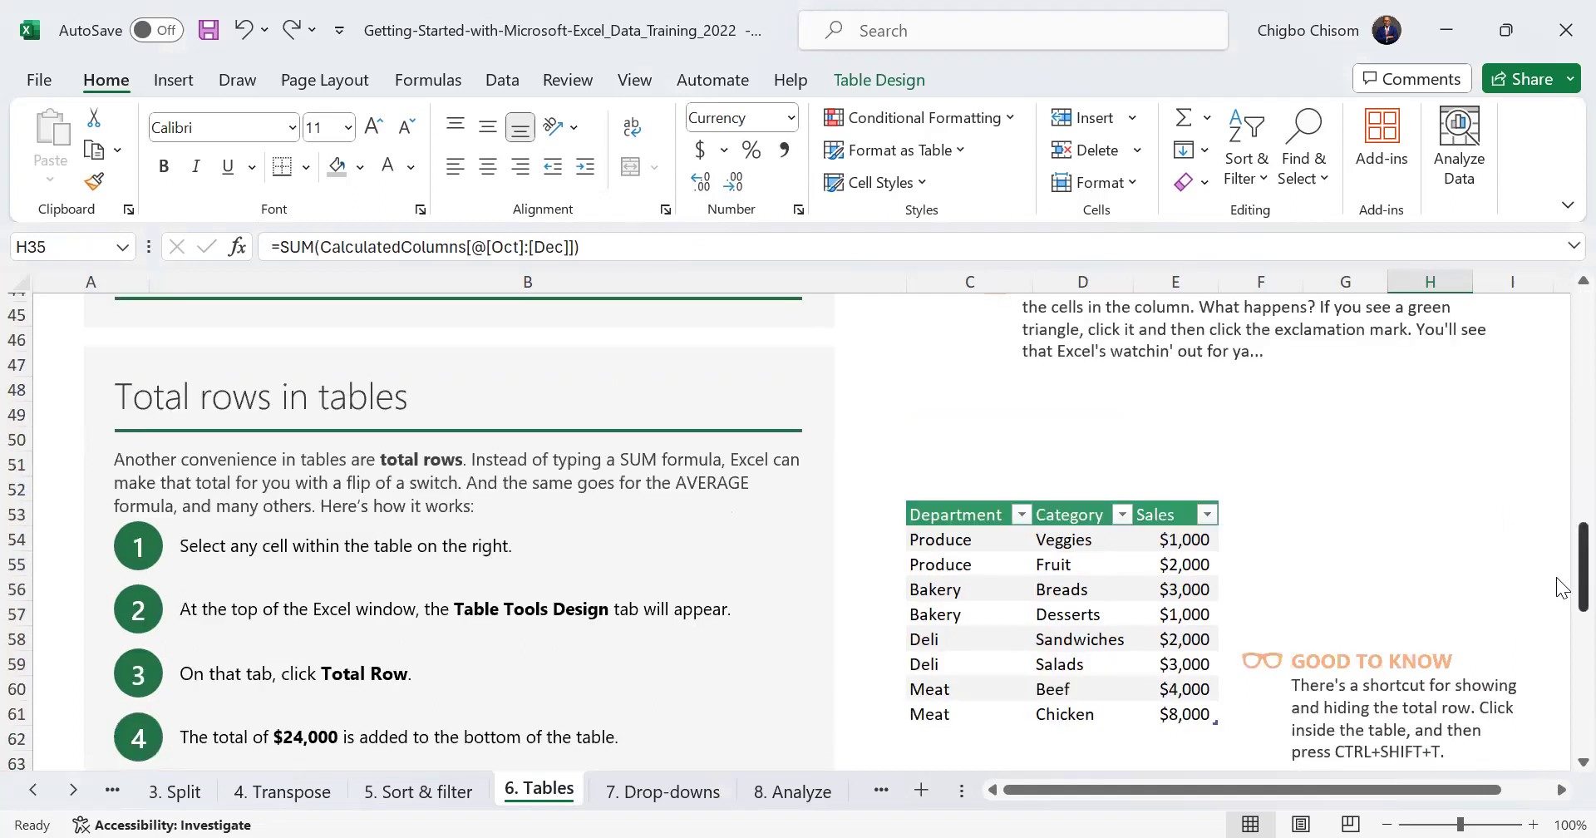
scroll(1556, 577, down, 4)
scroll(1556, 582, up, 2)
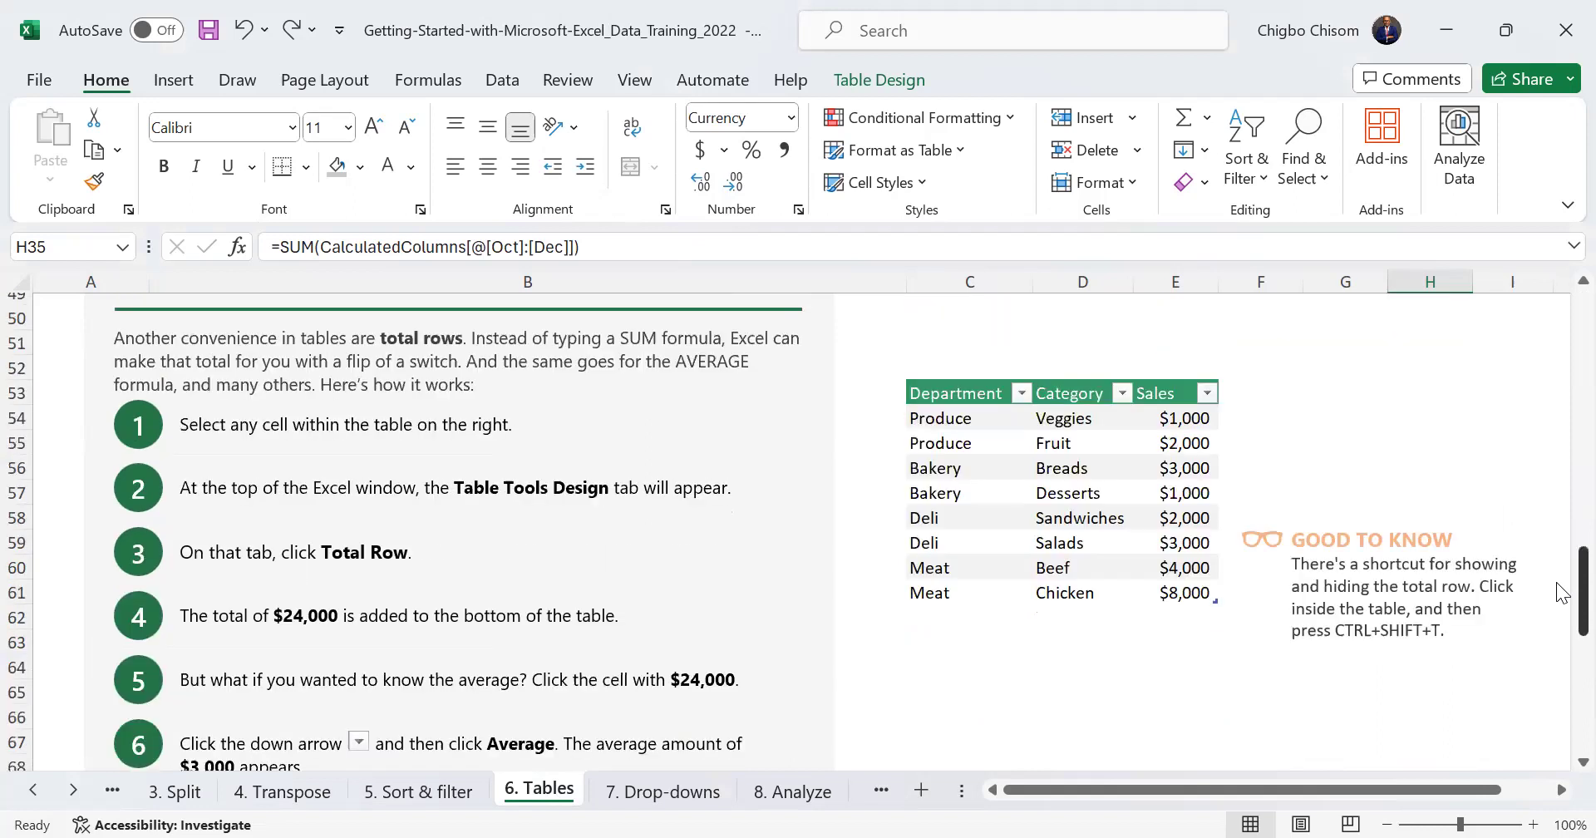
scroll(1555, 581, up, 1)
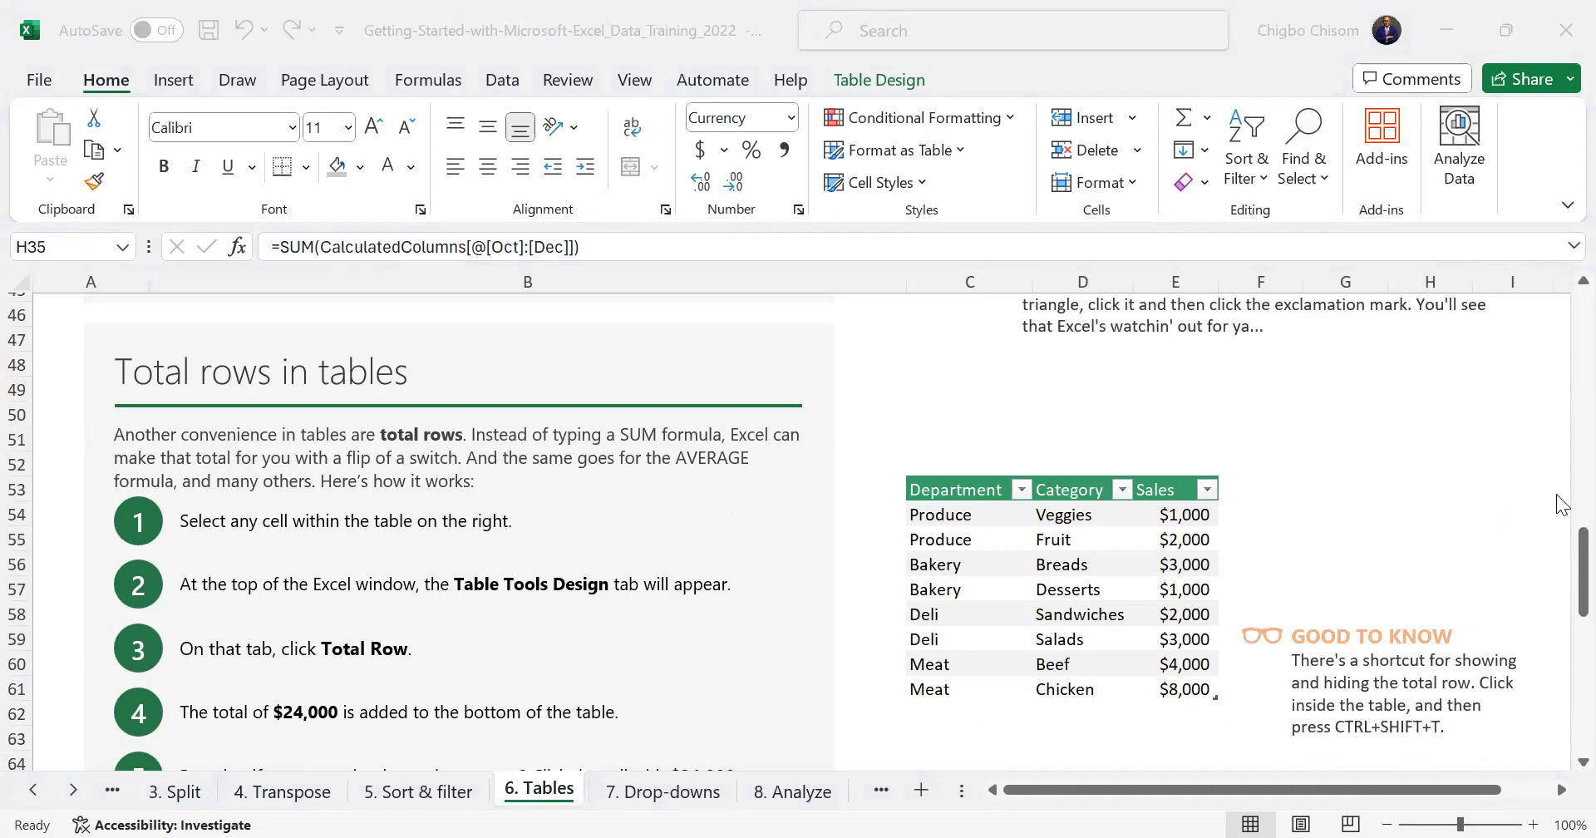
scroll(1559, 480, up, 5)
scroll(1085, 278, up, 1)
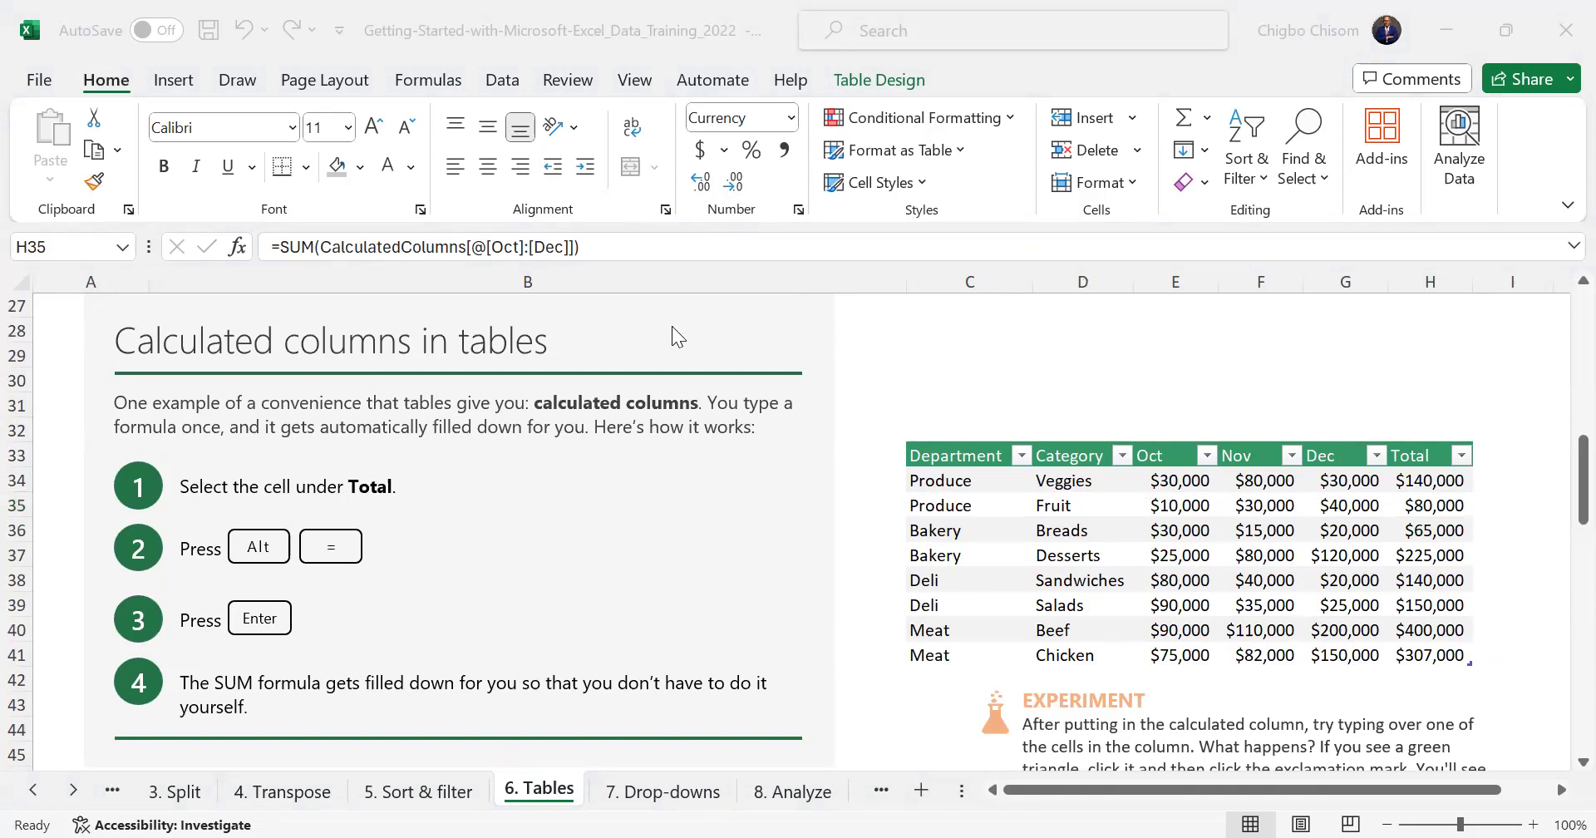
Undo the existing Total formulas and leave H34 empty
click(1446, 507)
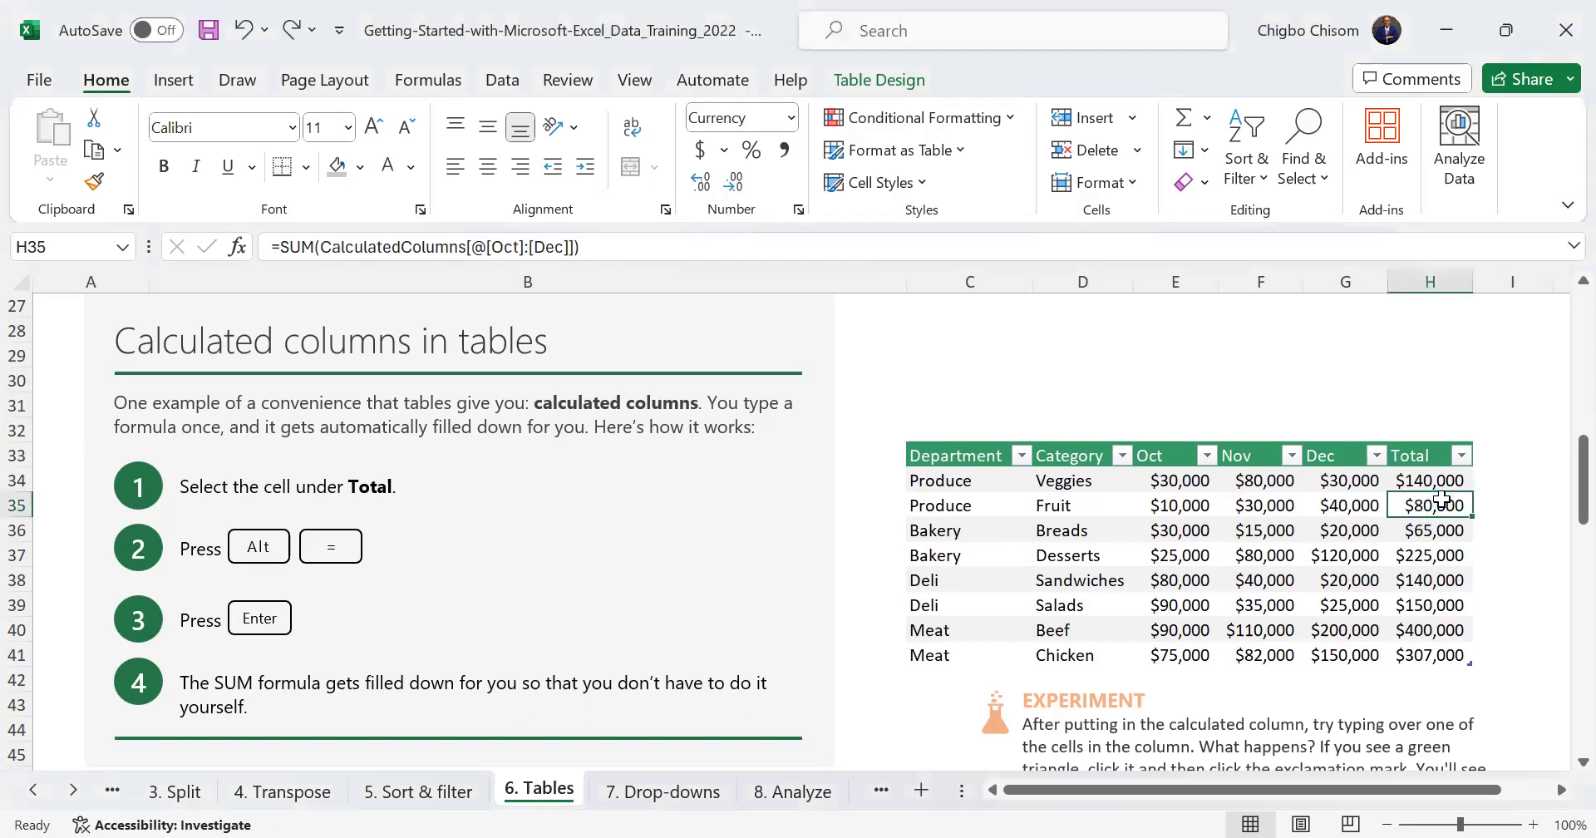
key(ctrl+z)
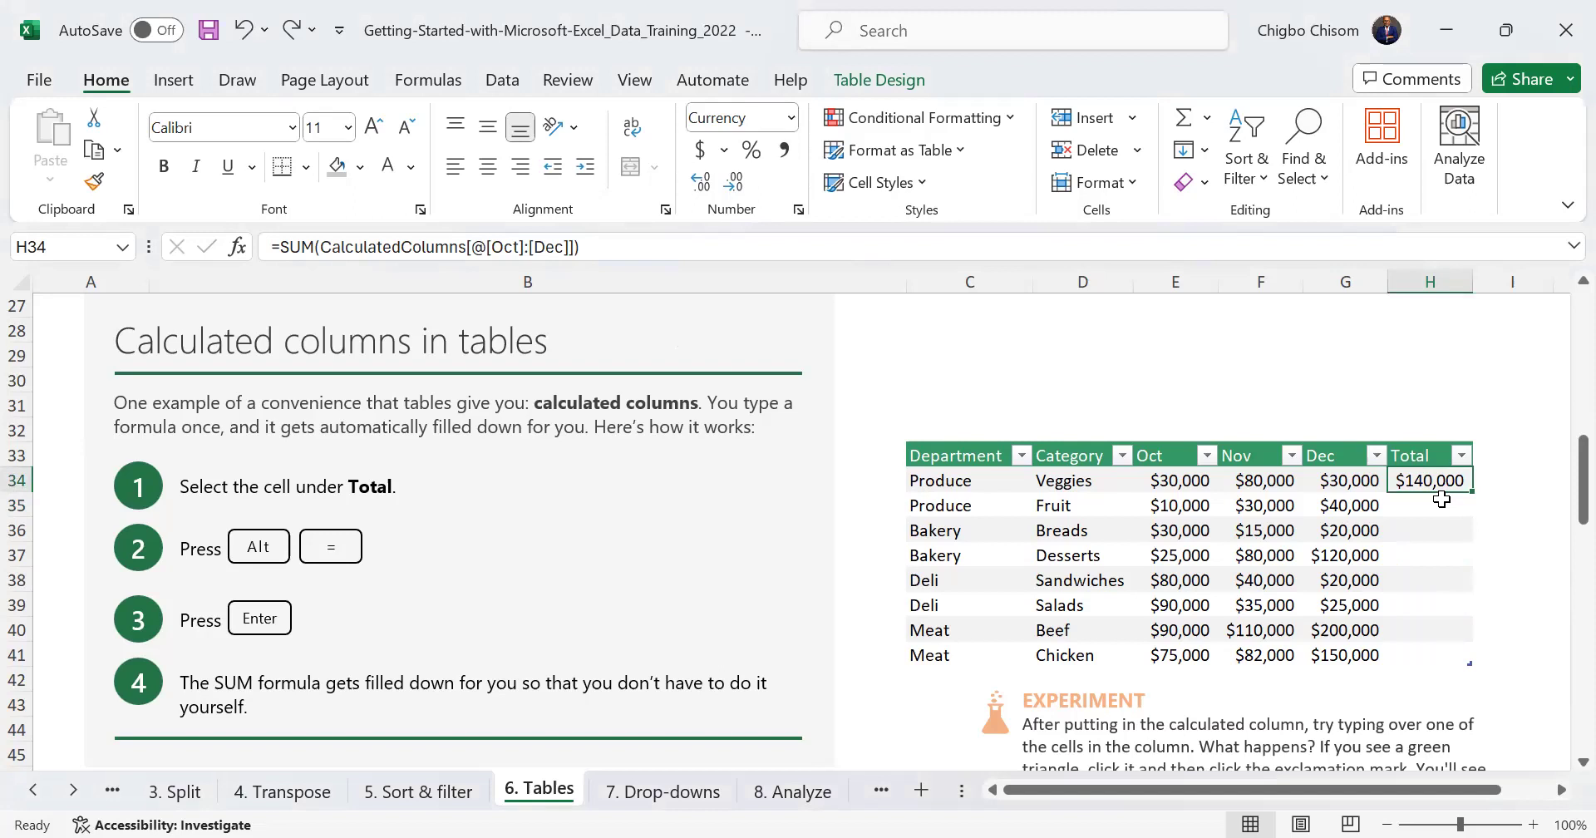
key(ctrl+z)
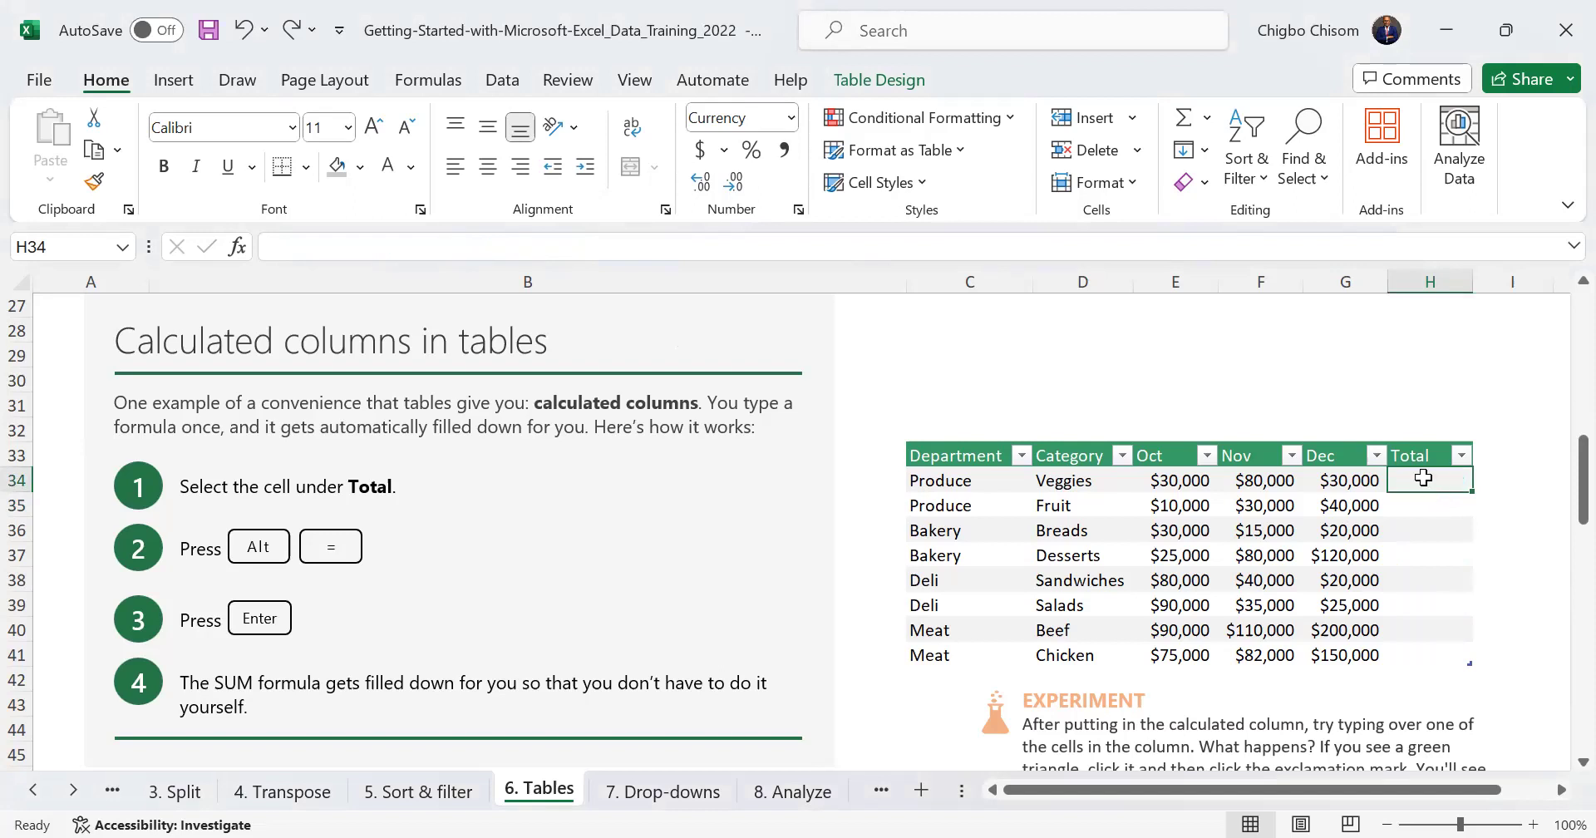
text(=)
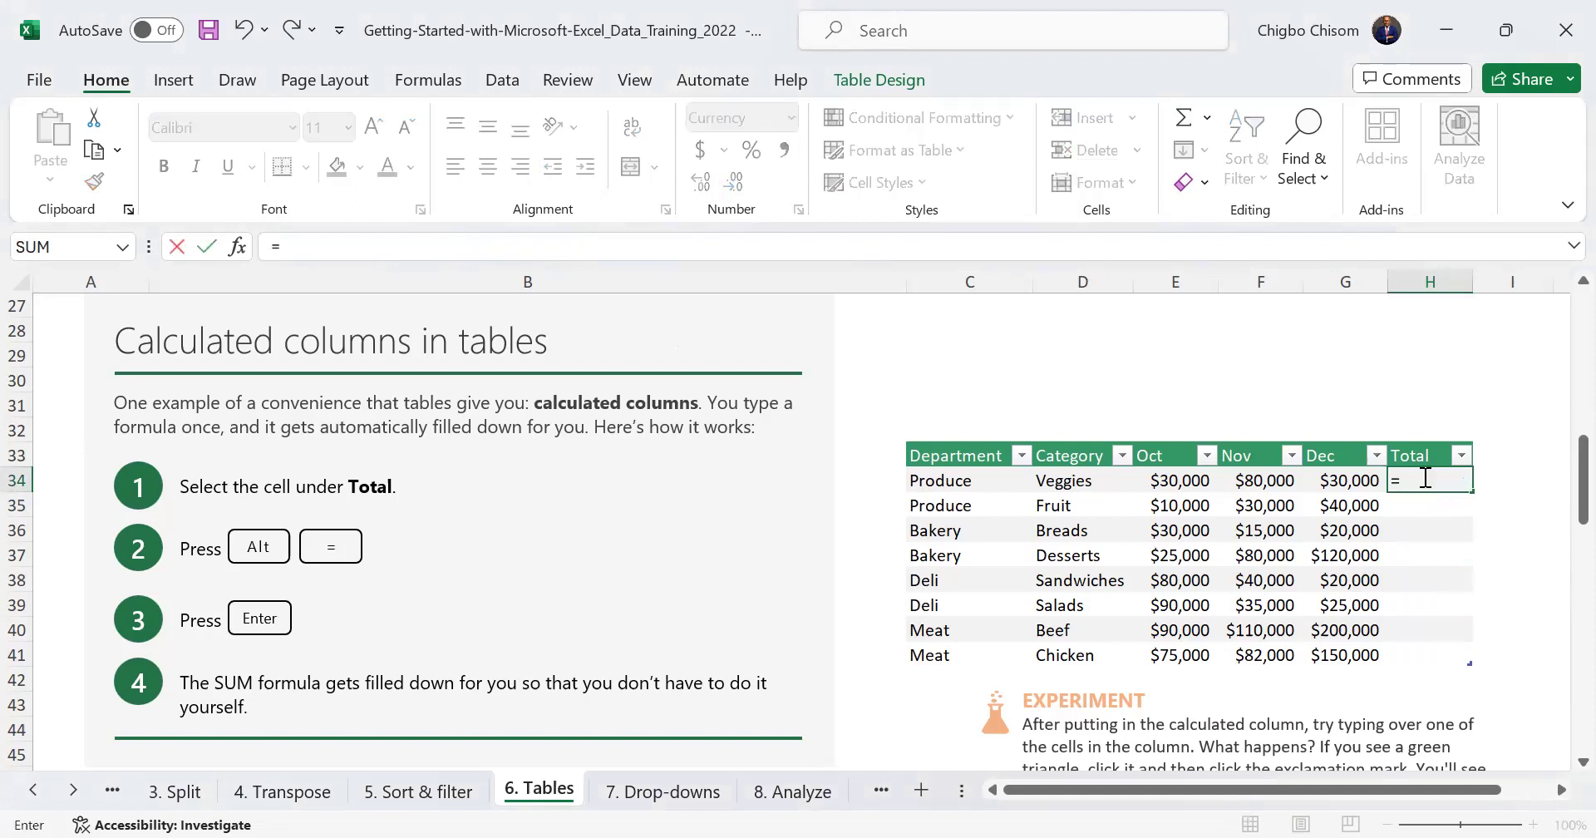
key(BackSpace)
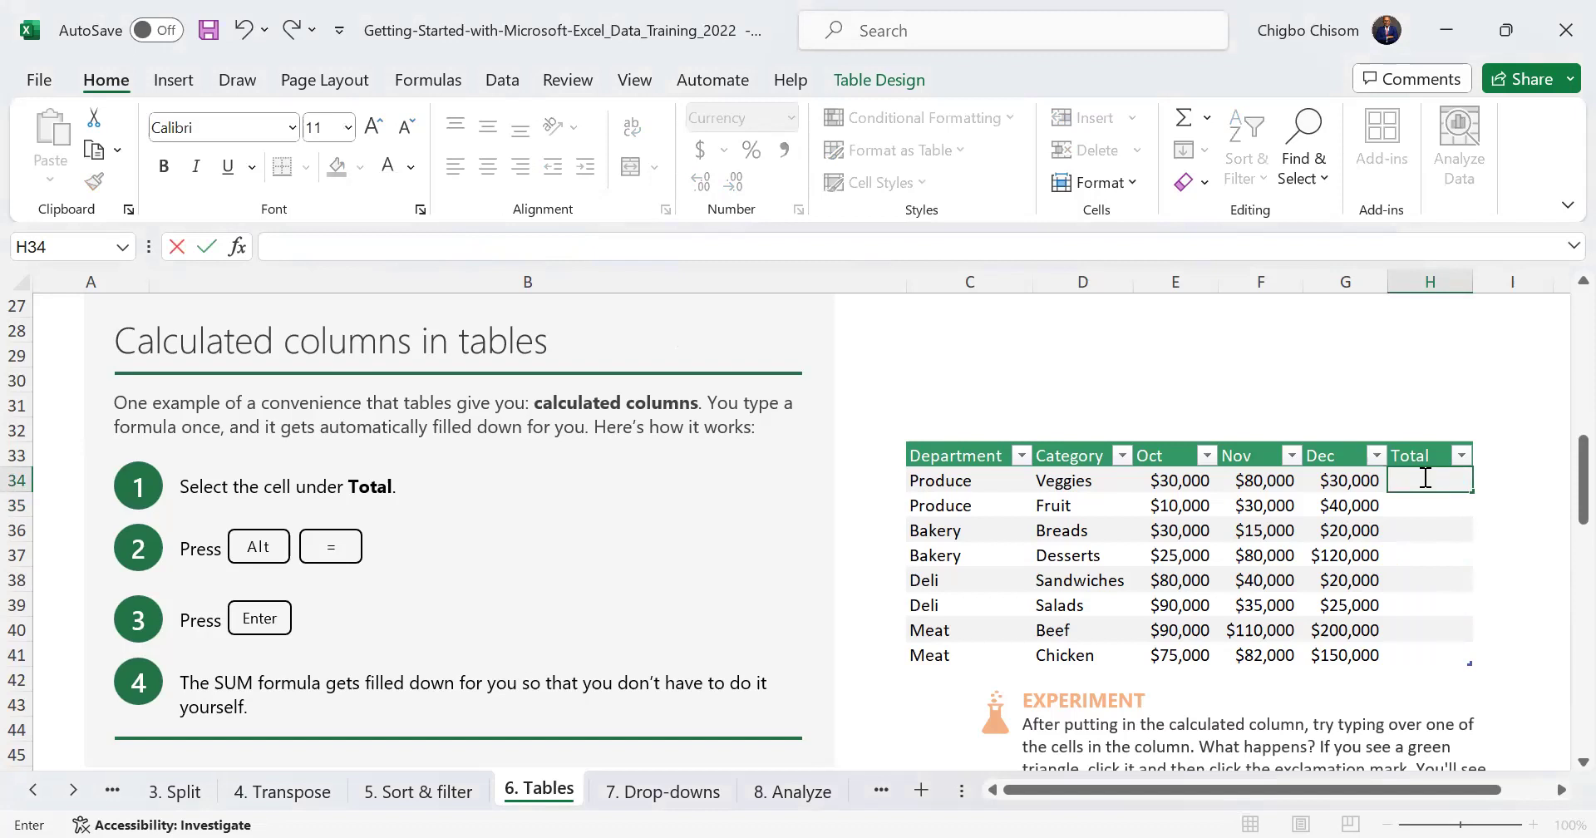
key(Escape)
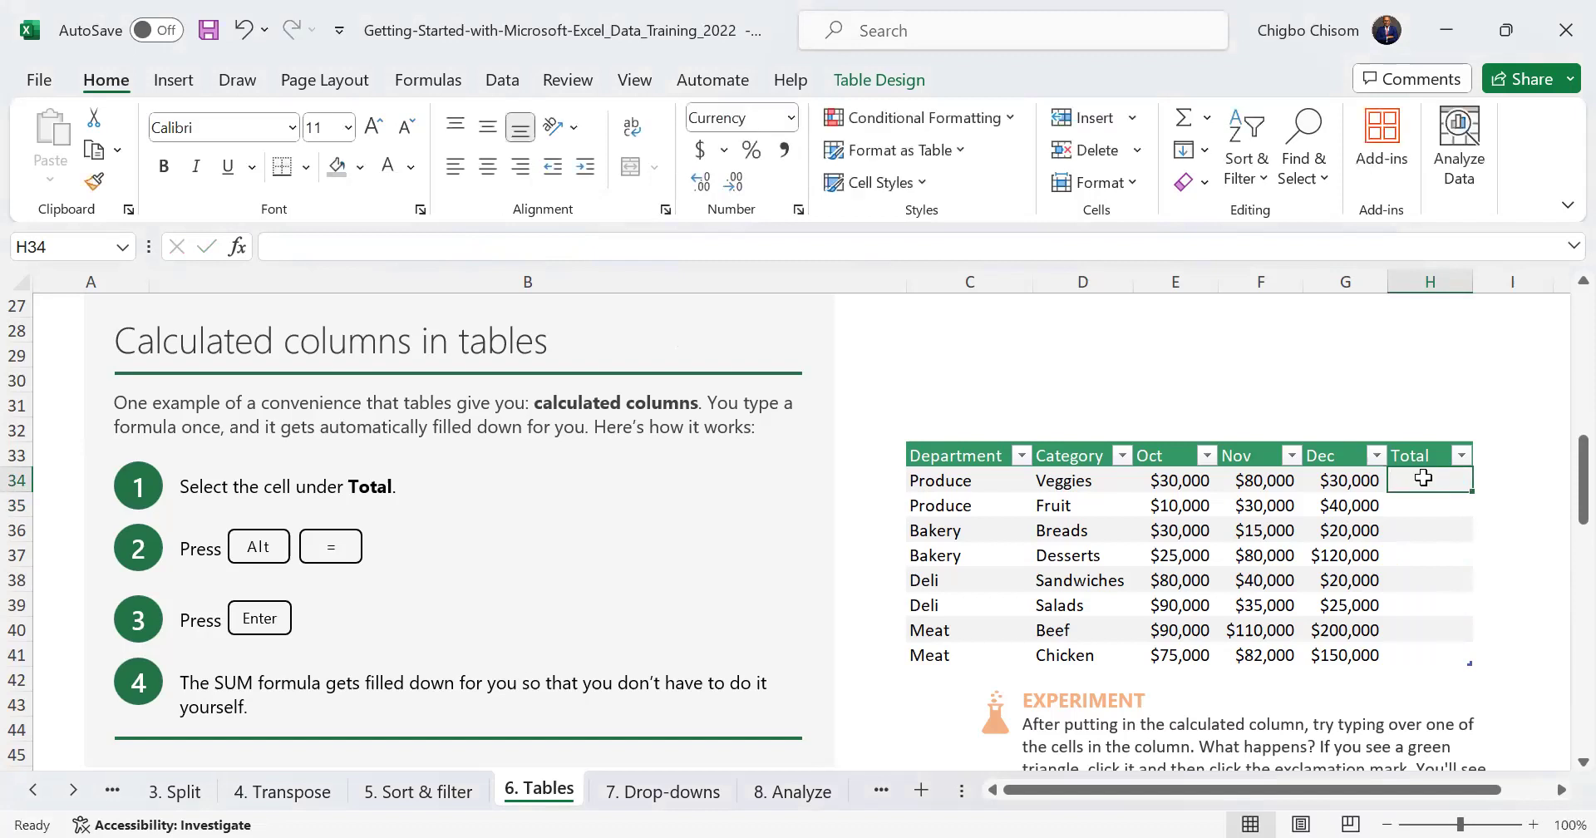
key(Return)
Fill the Total column from H34 with =SUM(CalculatedColumns[@[Oct]:[Dec]])
click(1422, 480)
double_click(1422, 480)
key(alt+equal)
key(Return)
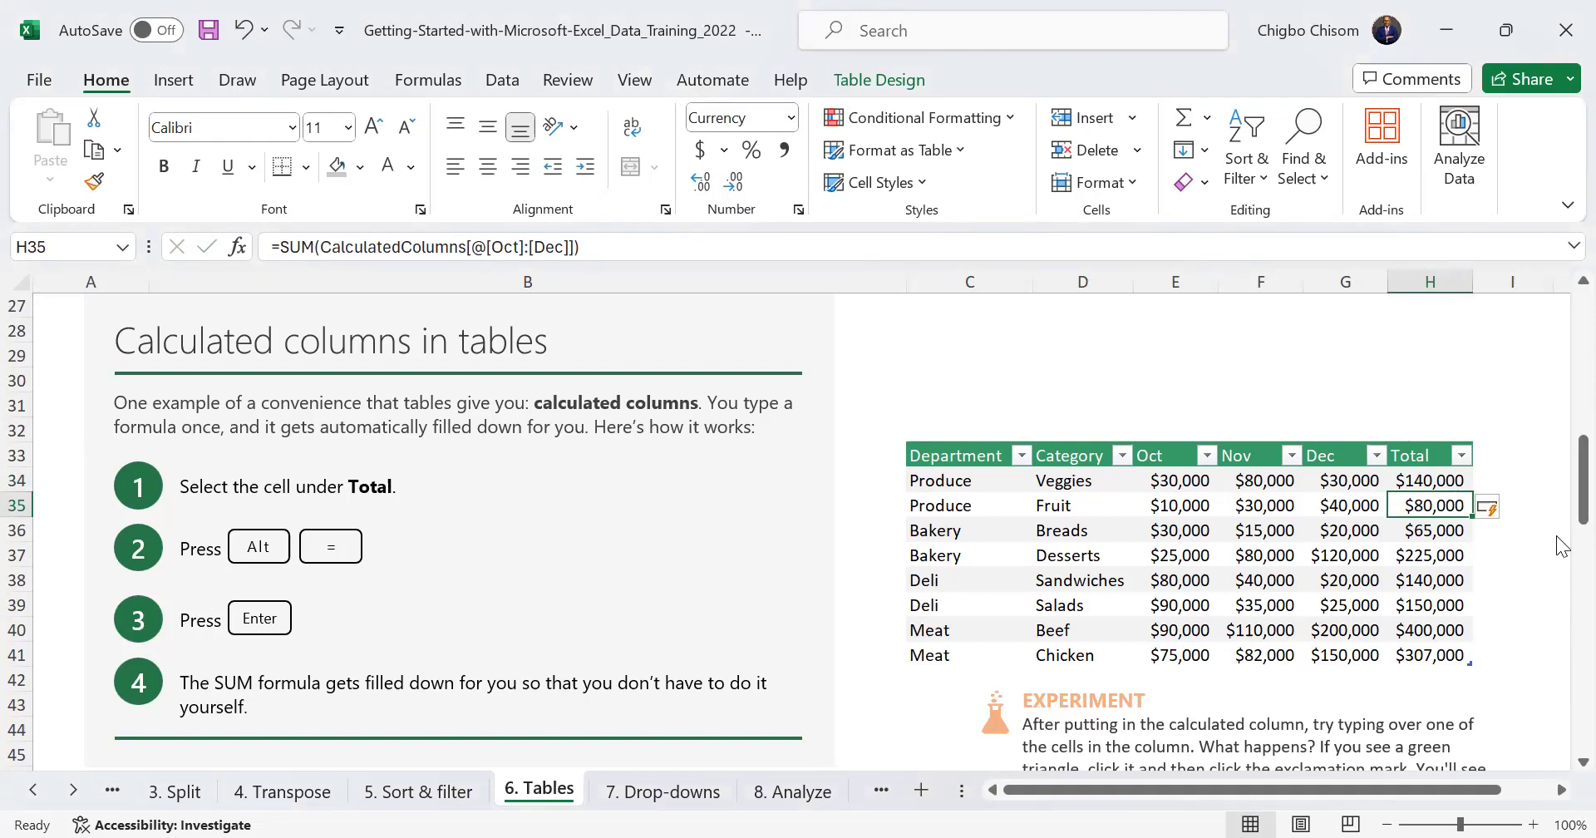
Scroll down to the Total rows in tables example with its Department, Category and Sales table
scroll(1555, 557, down, 4)
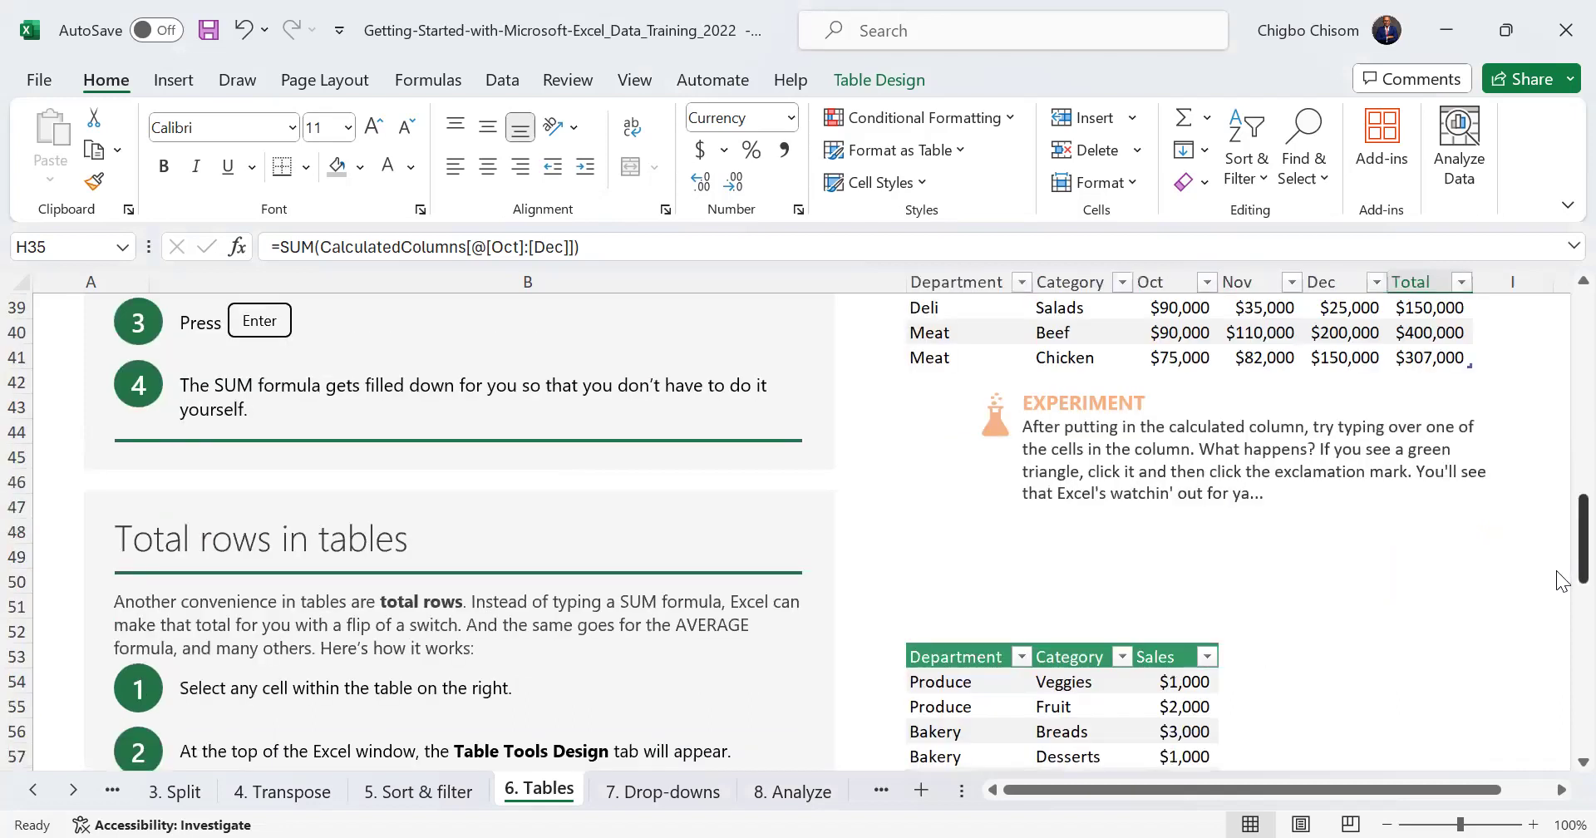
scroll(1557, 586, down, 3)
scroll(1557, 595, up, 4)
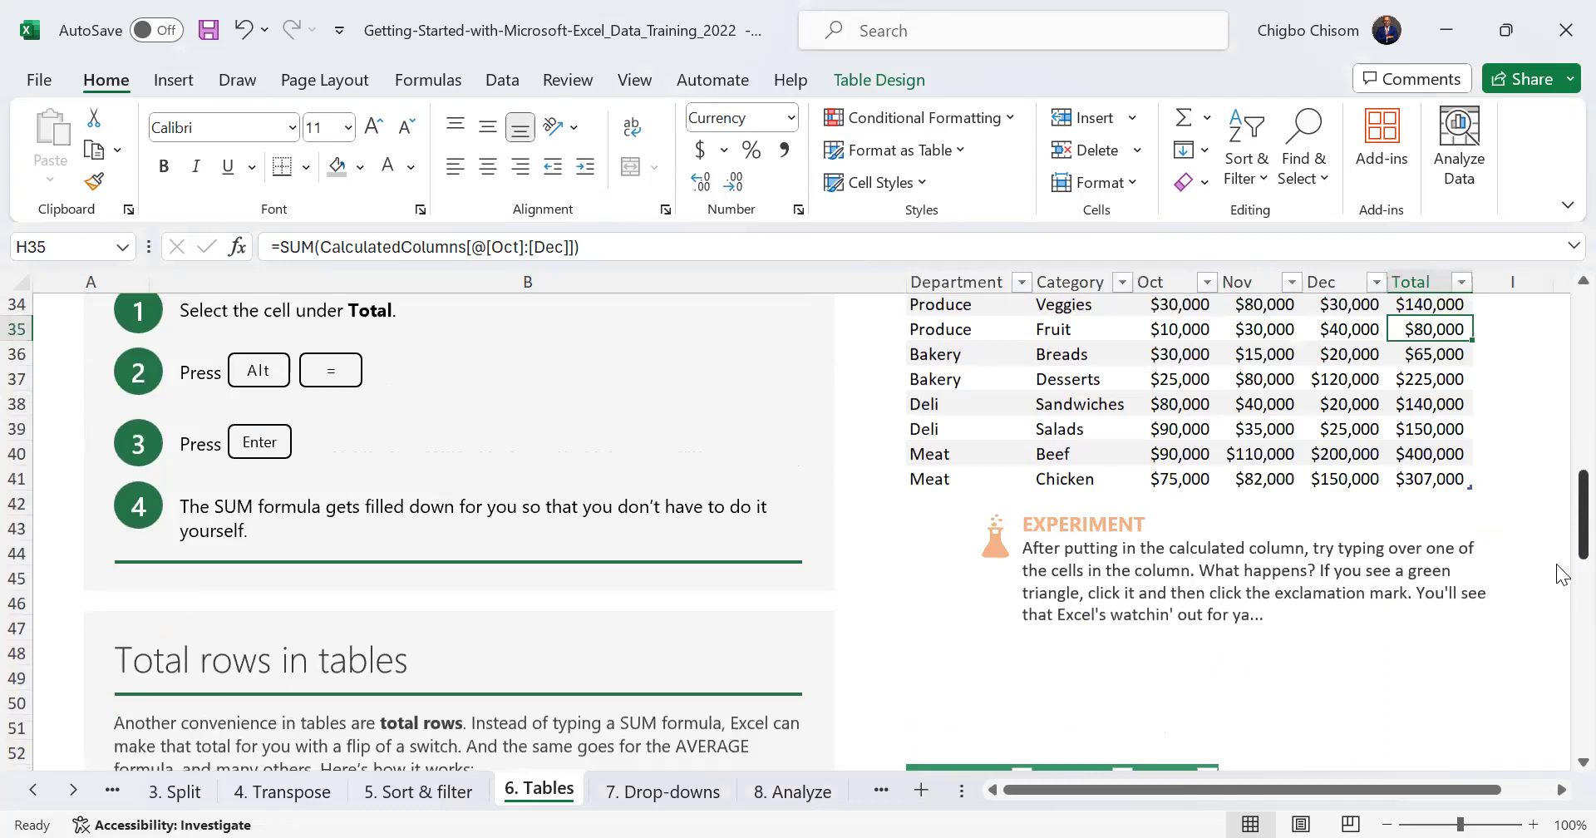
scroll(1557, 586, down, 2)
scroll(1557, 599, down, 2)
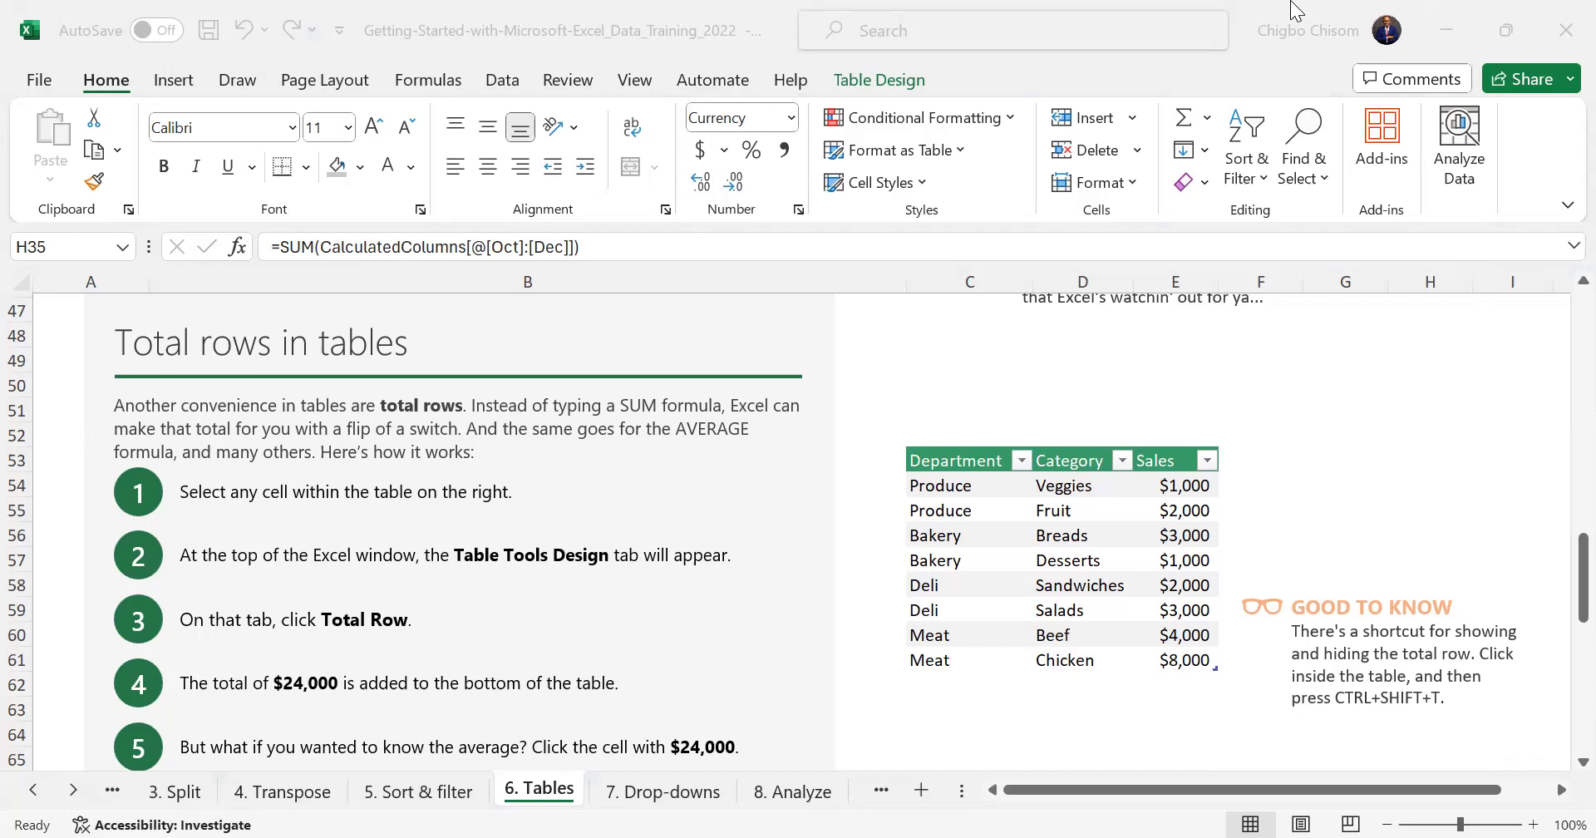
click(1293, 10)
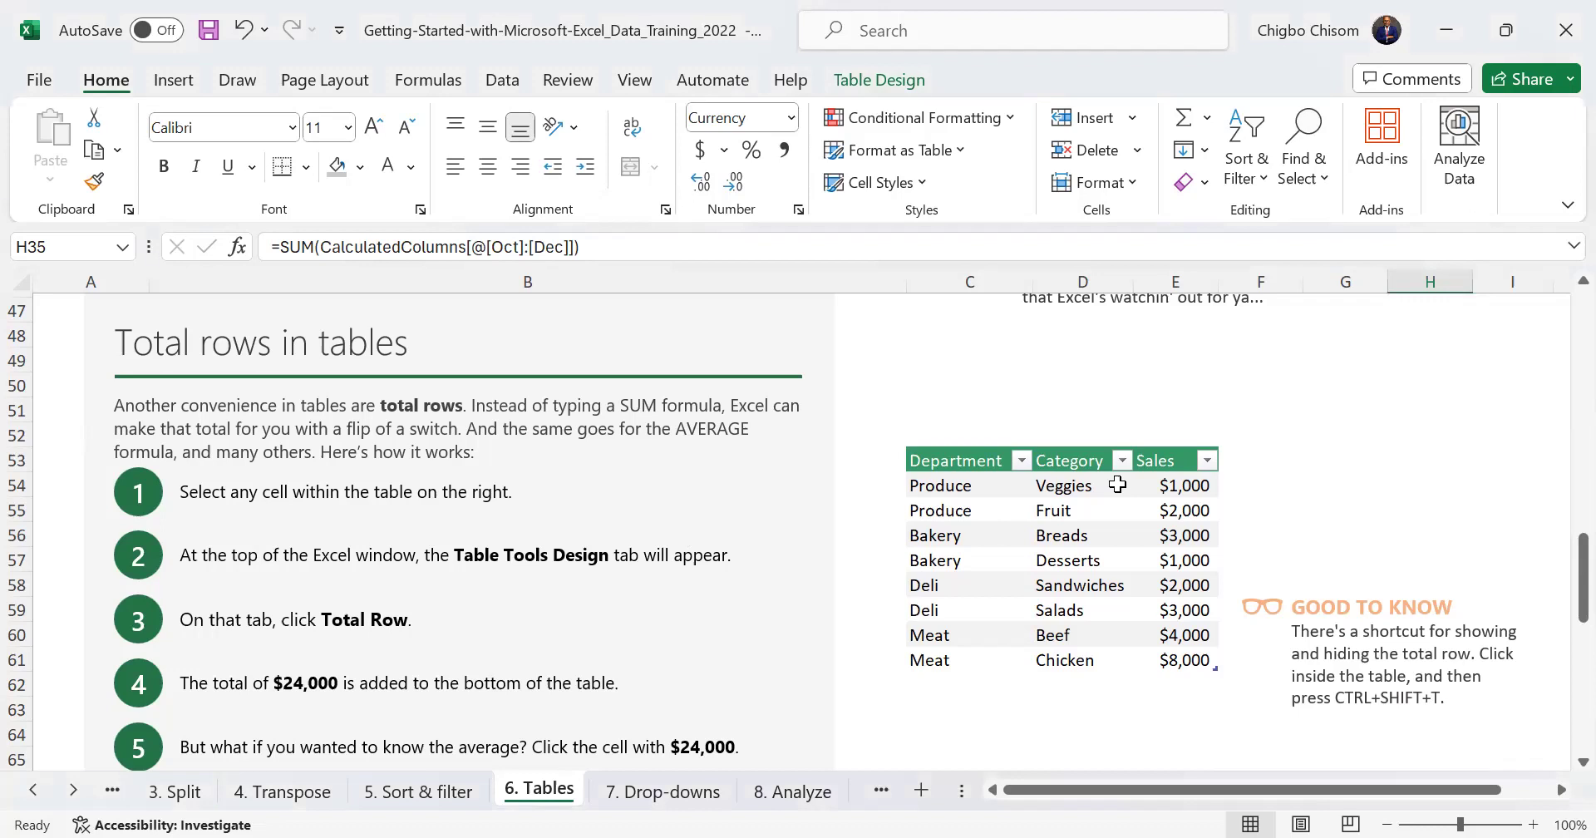
Turn on the Sales table's Total row, switch its total to Average, then undo
click(982, 484)
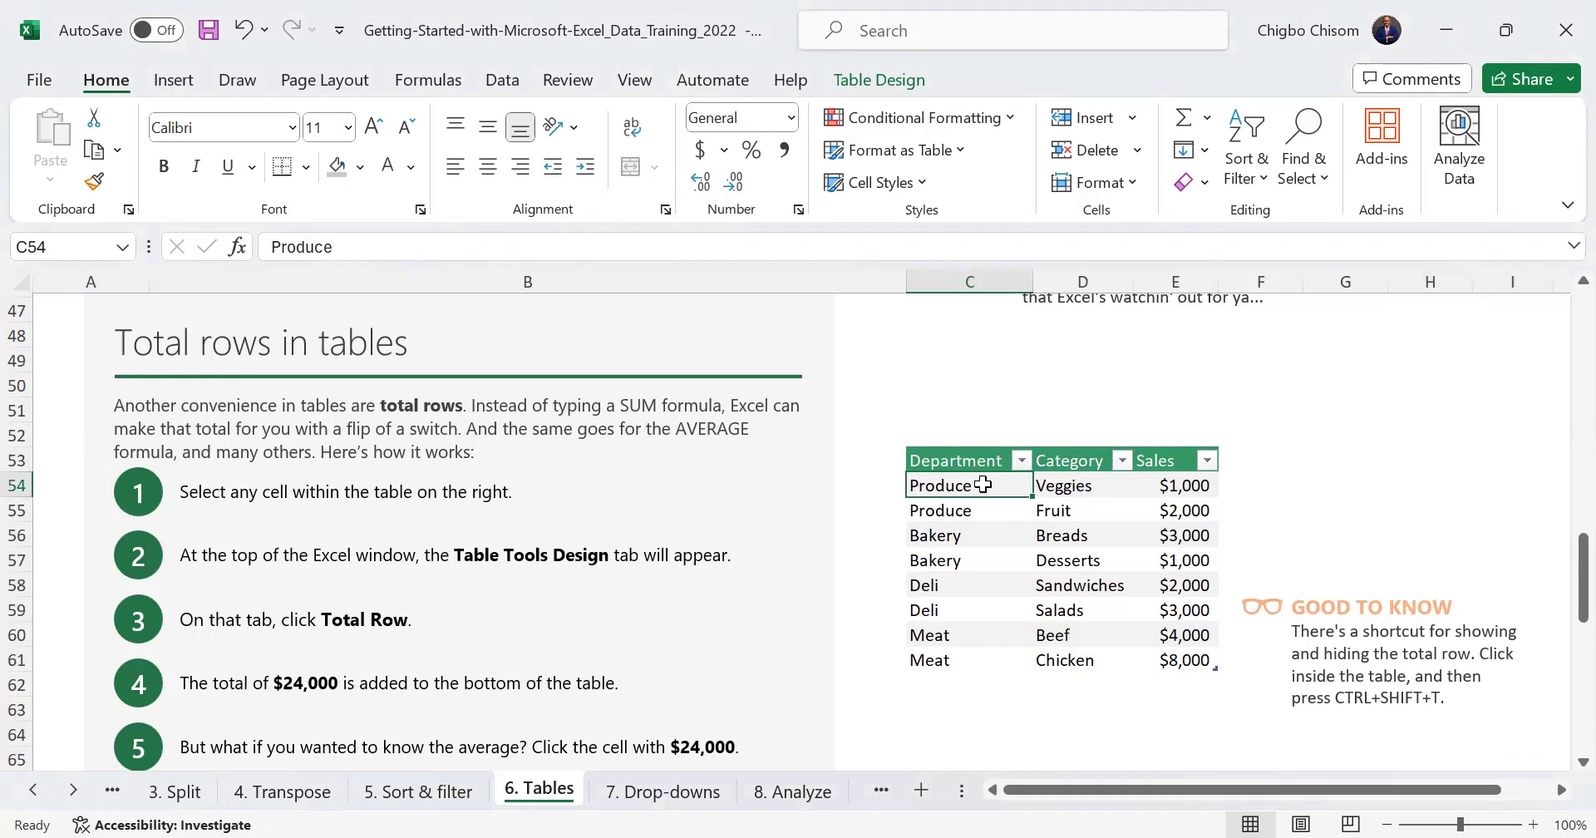
click(879, 80)
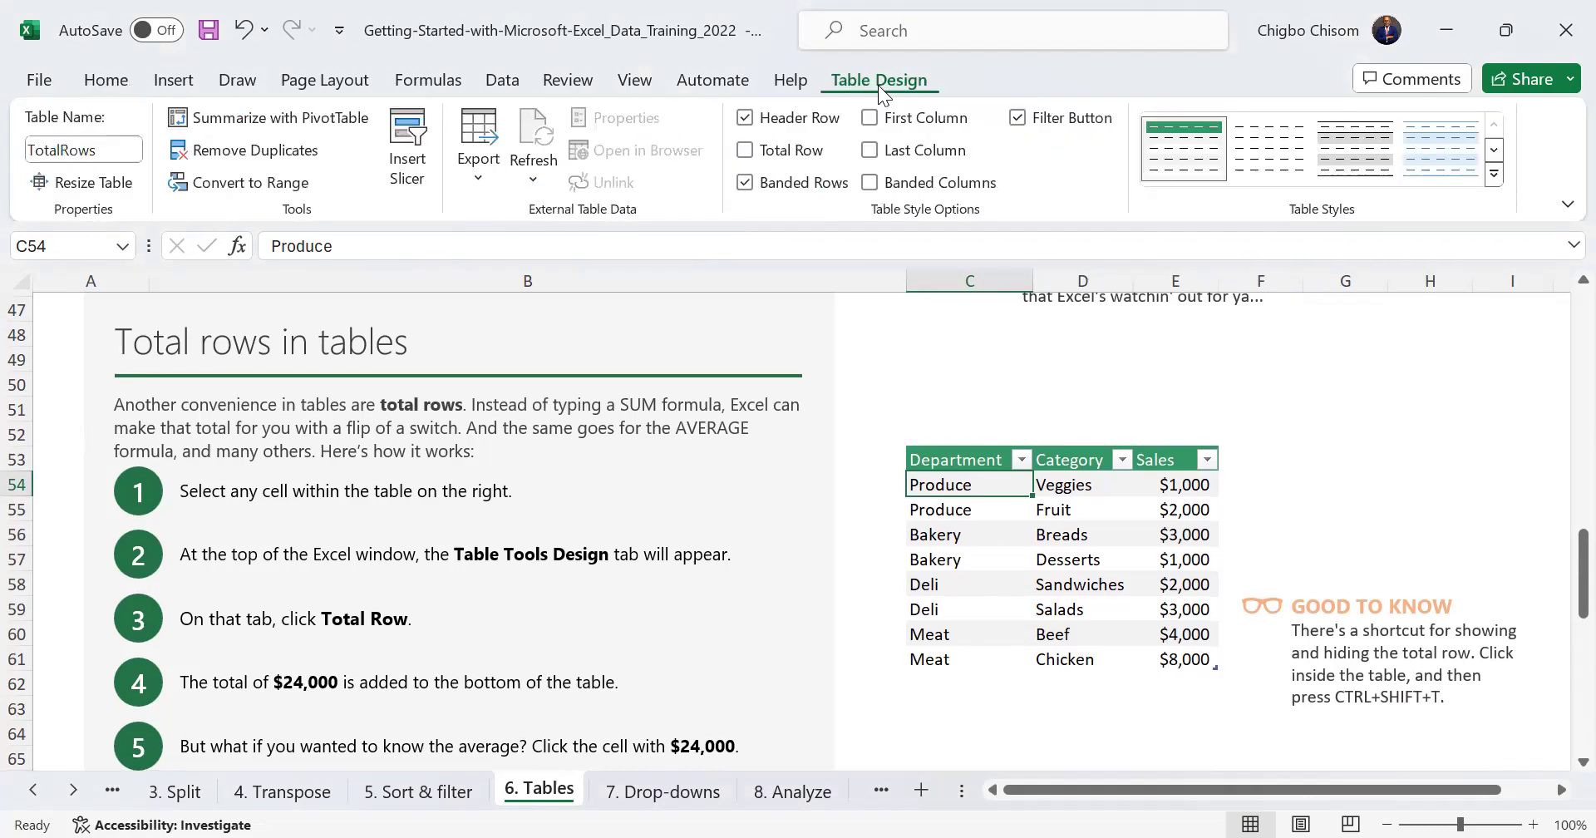
click(746, 150)
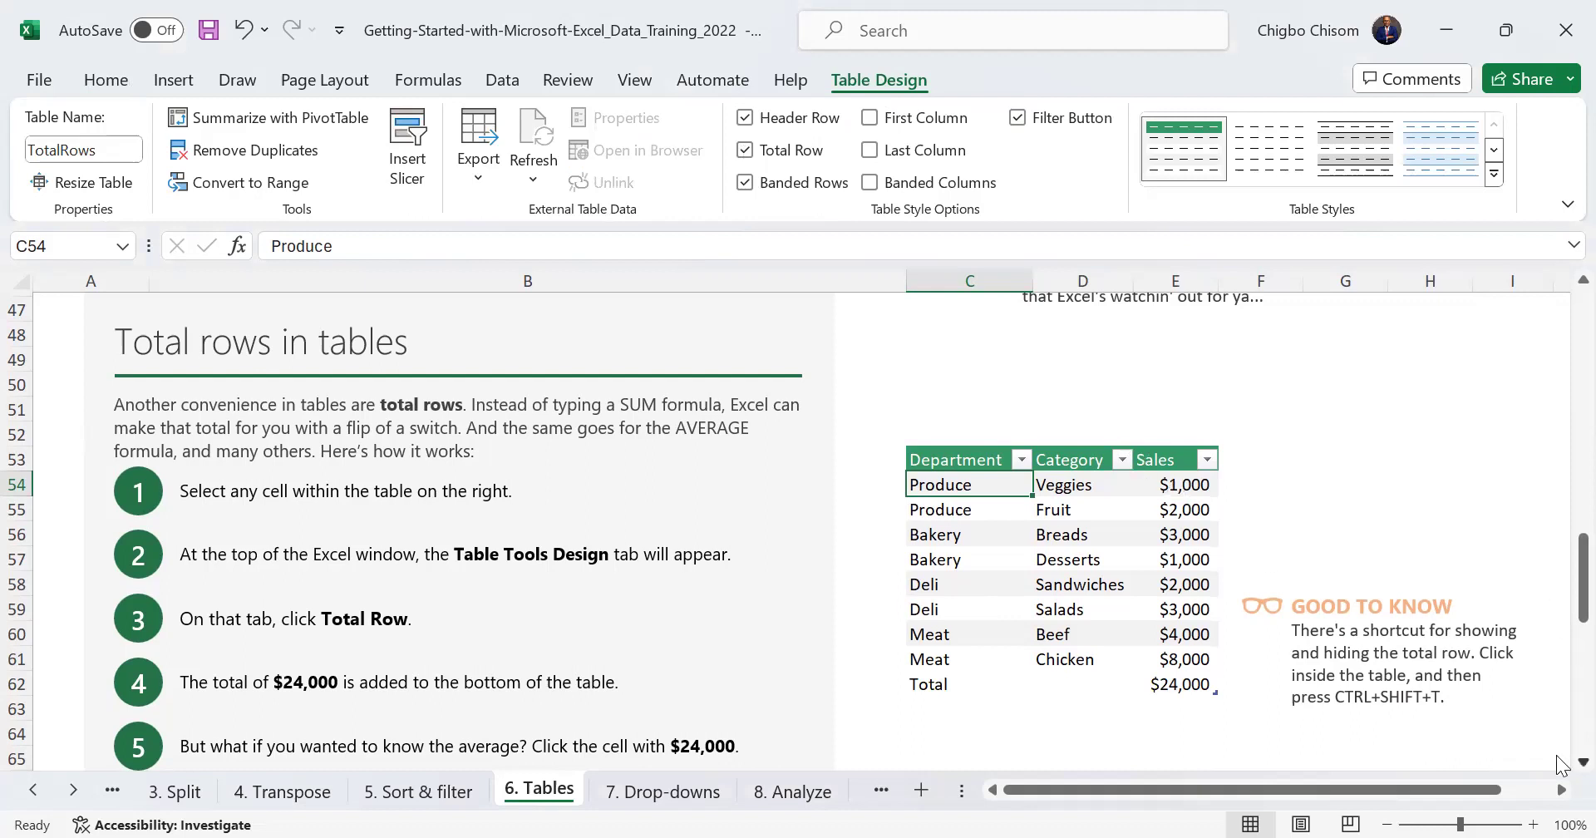
scroll(1558, 763, down, 1)
scroll(1558, 762, down, 1)
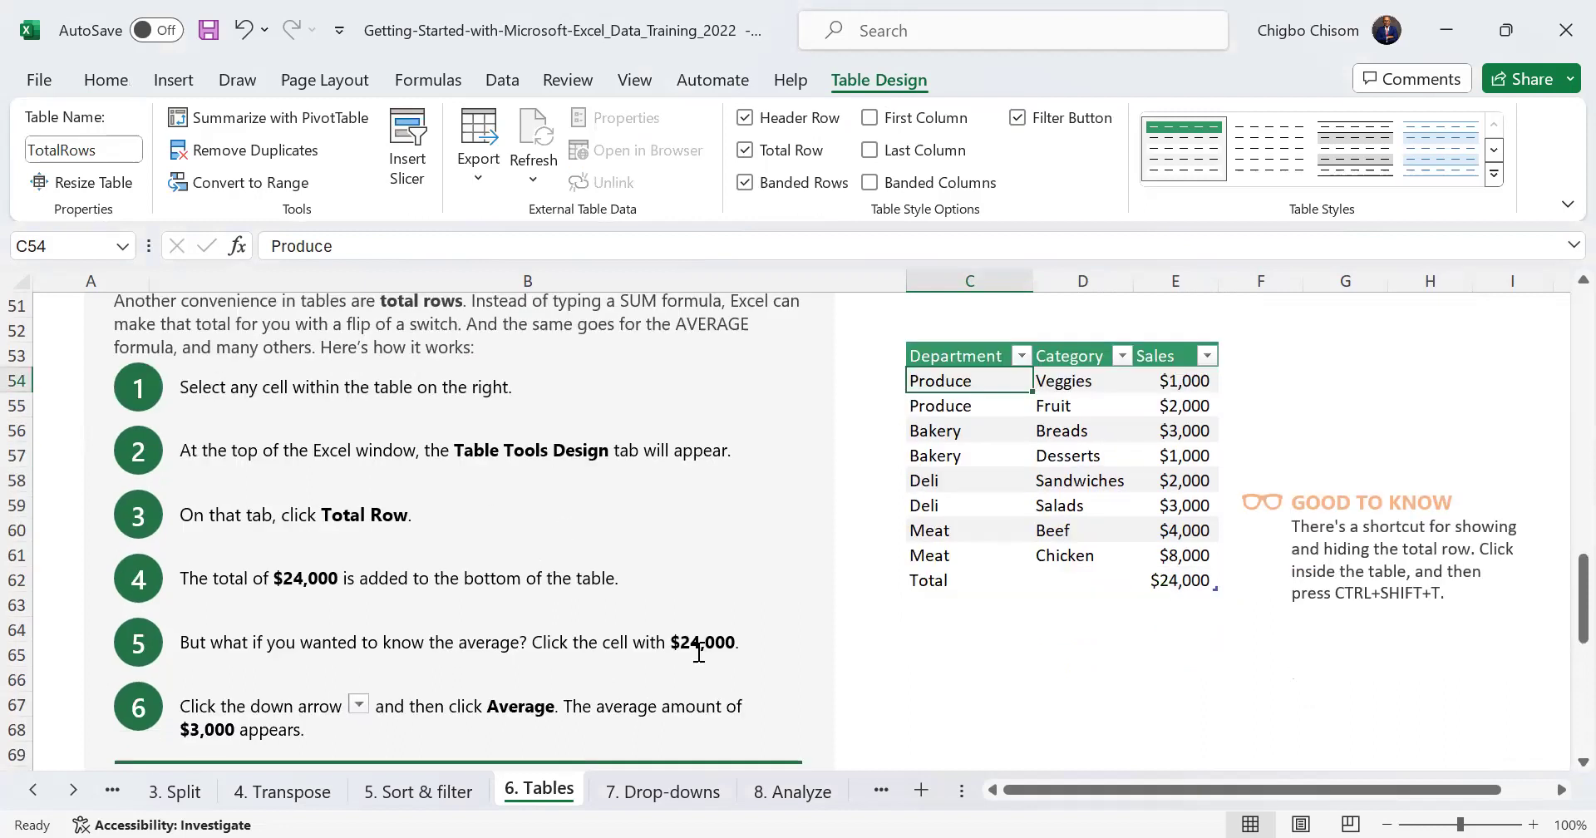
click(1186, 582)
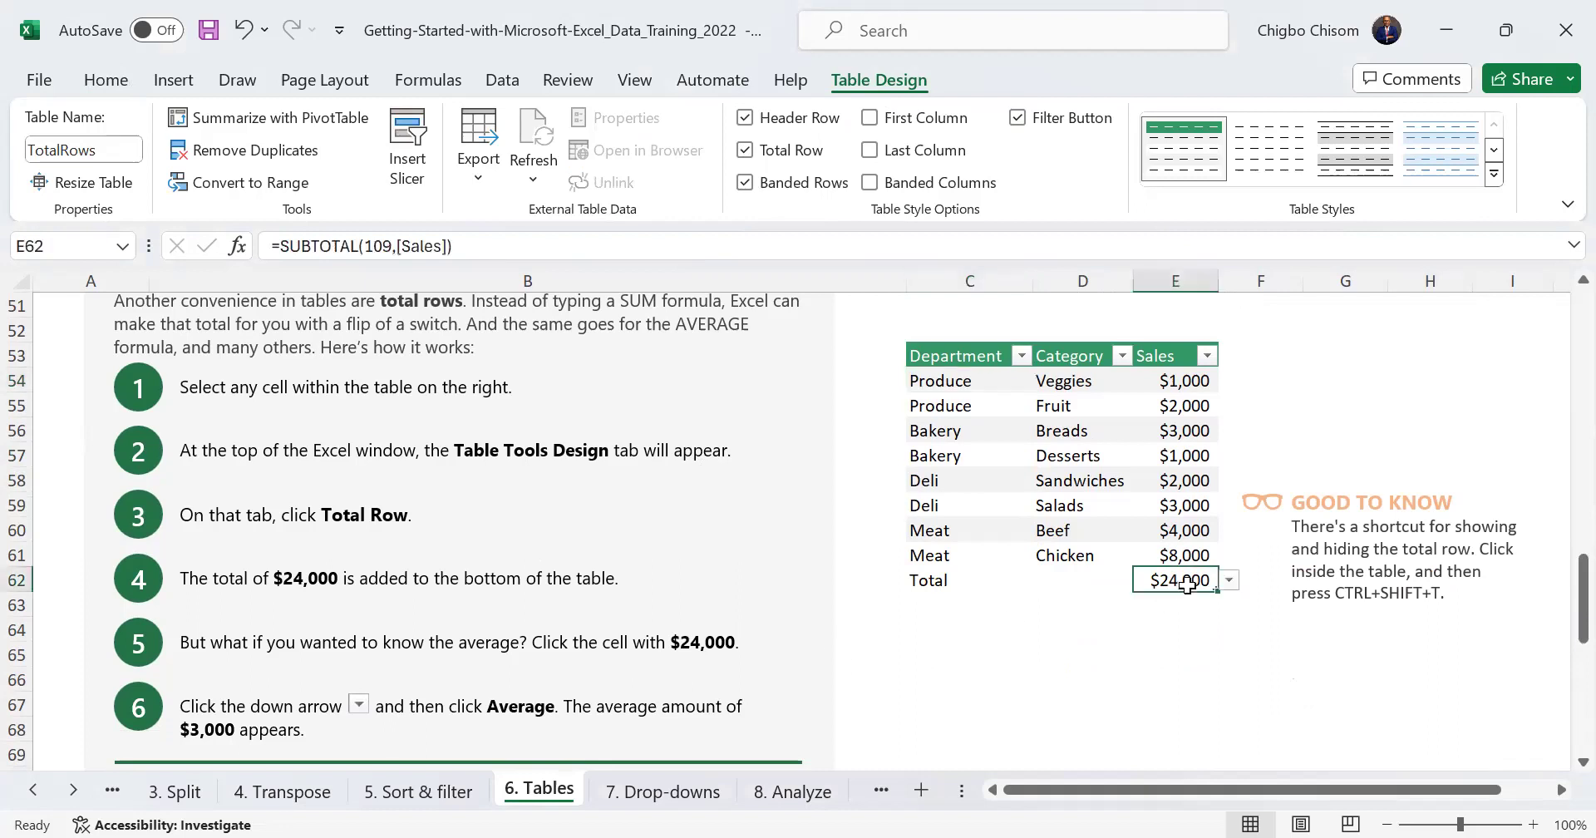
click(1228, 580)
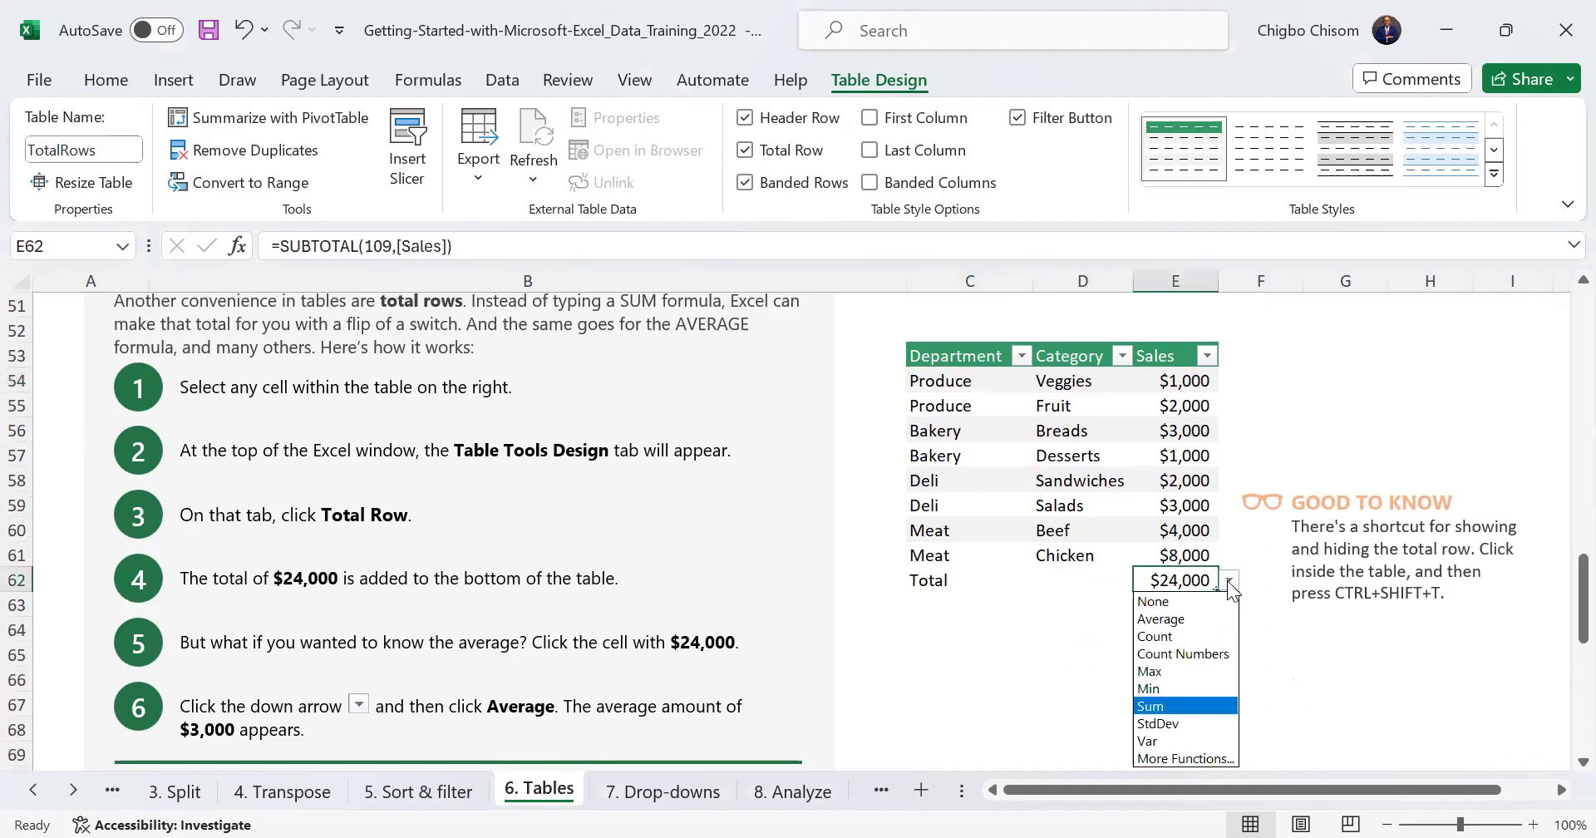
click(1160, 619)
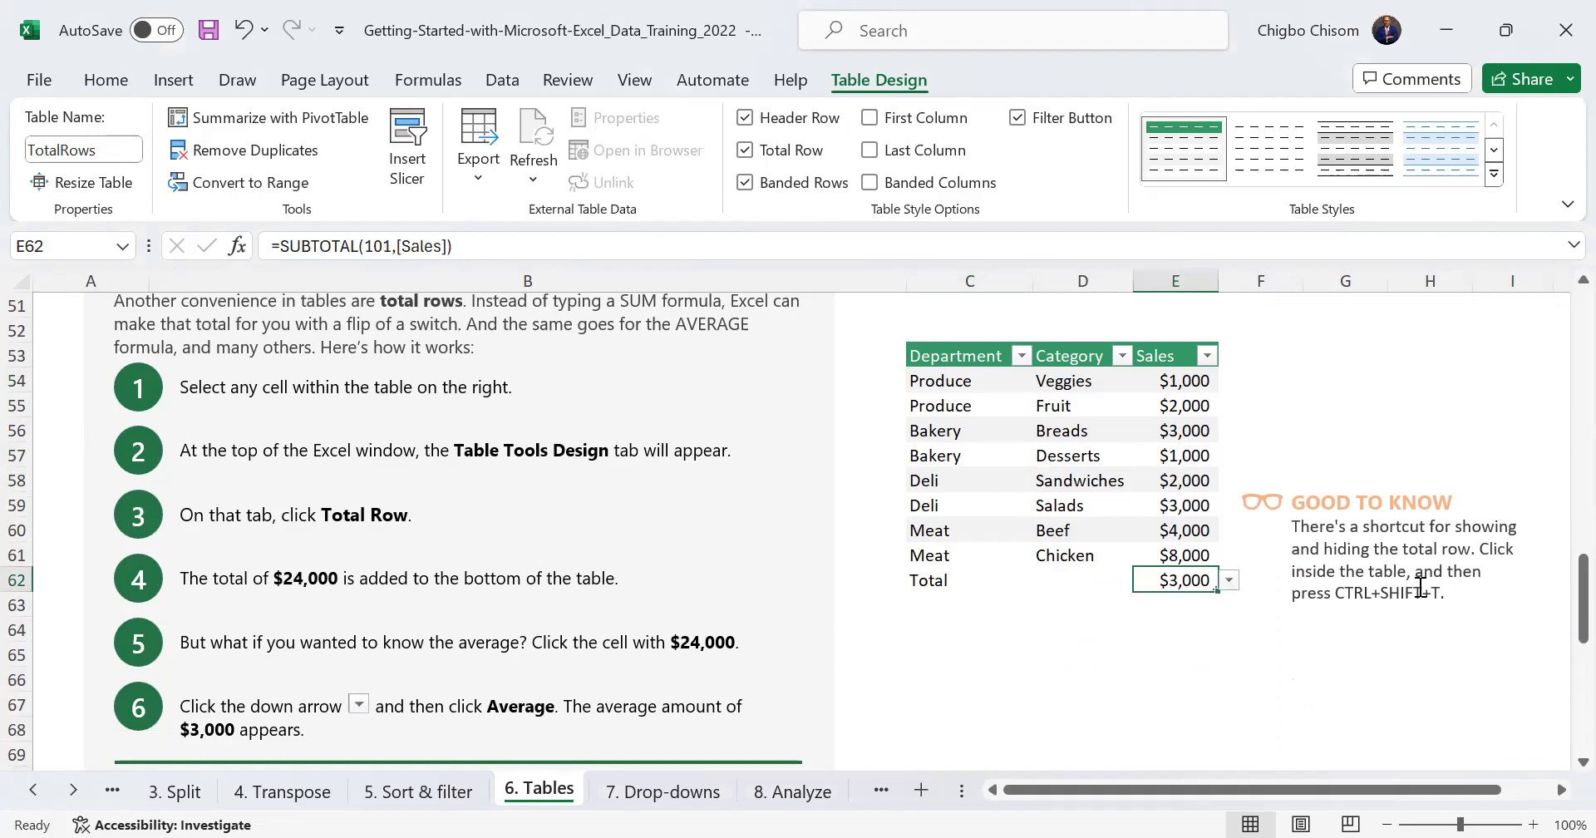
scroll(1556, 609, down, 4)
scroll(1555, 658, up, 1)
scroll(1556, 615, up, 2)
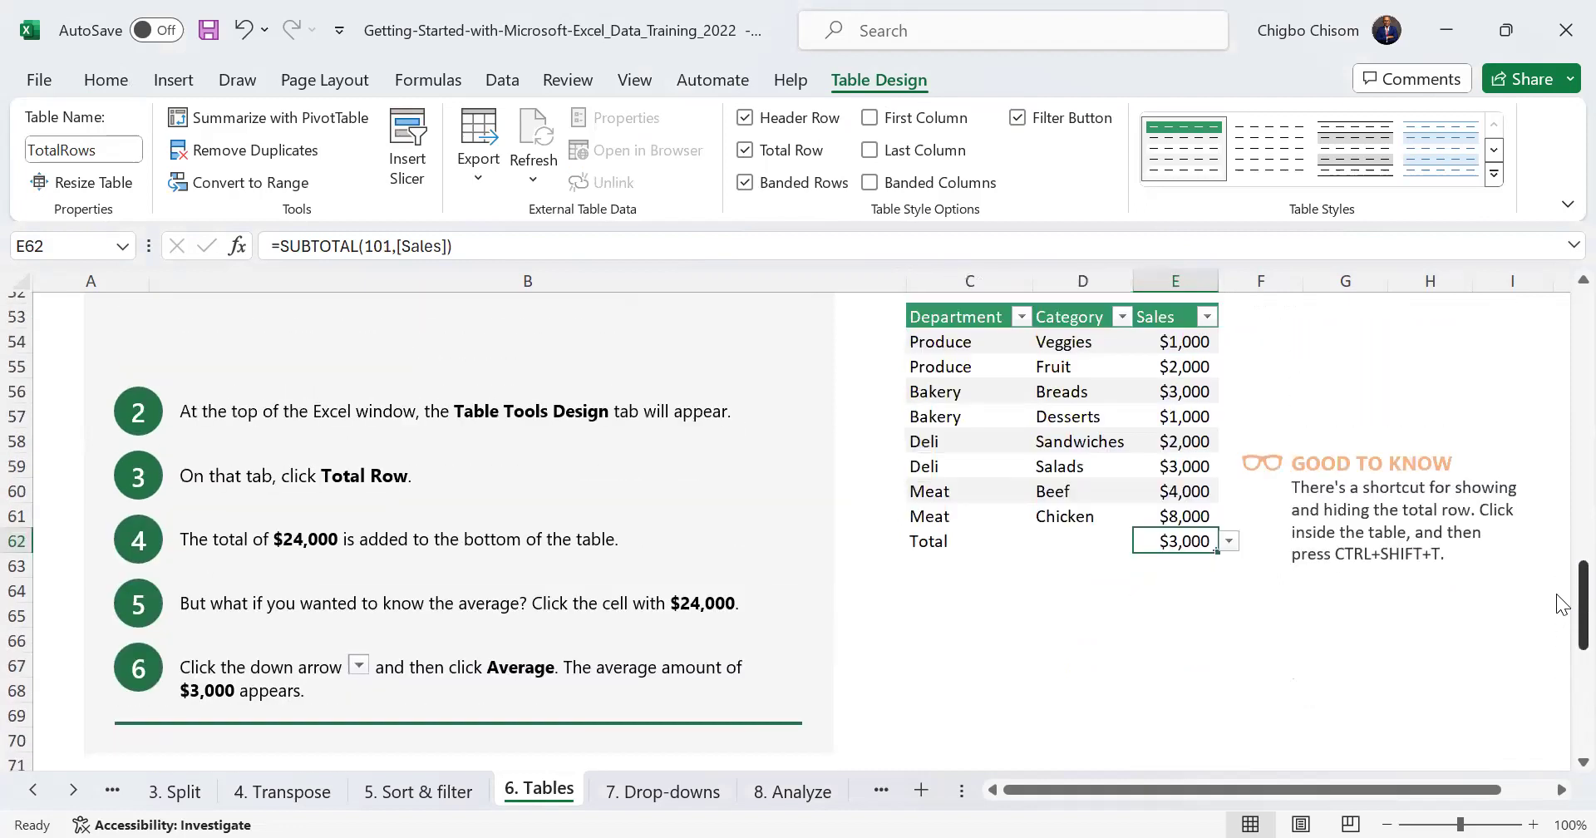
scroll(1557, 598, up, 2)
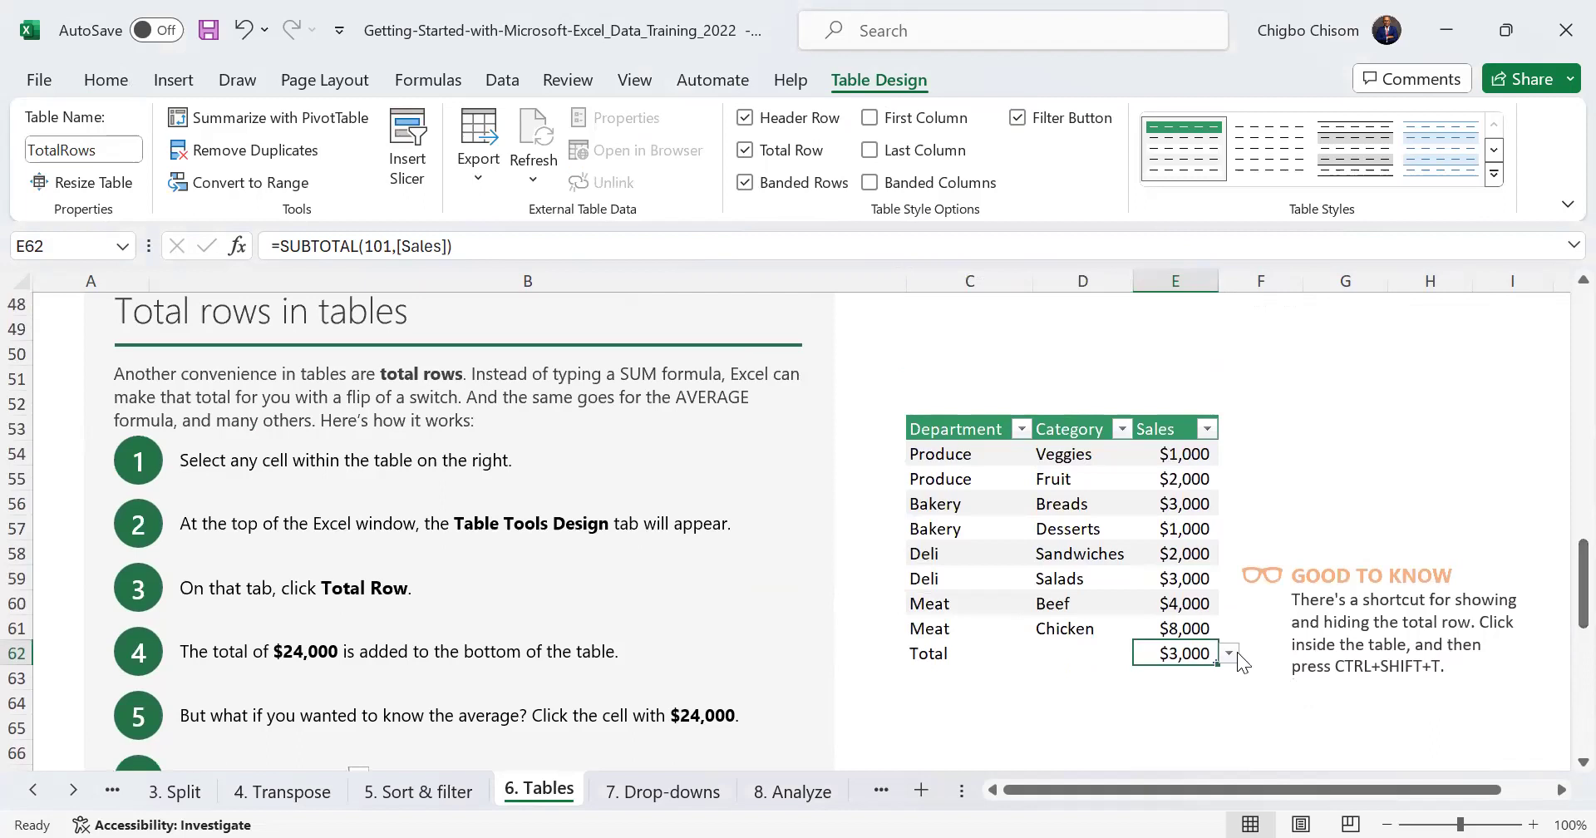
key(ctrl+z)
key(ctrl+z)
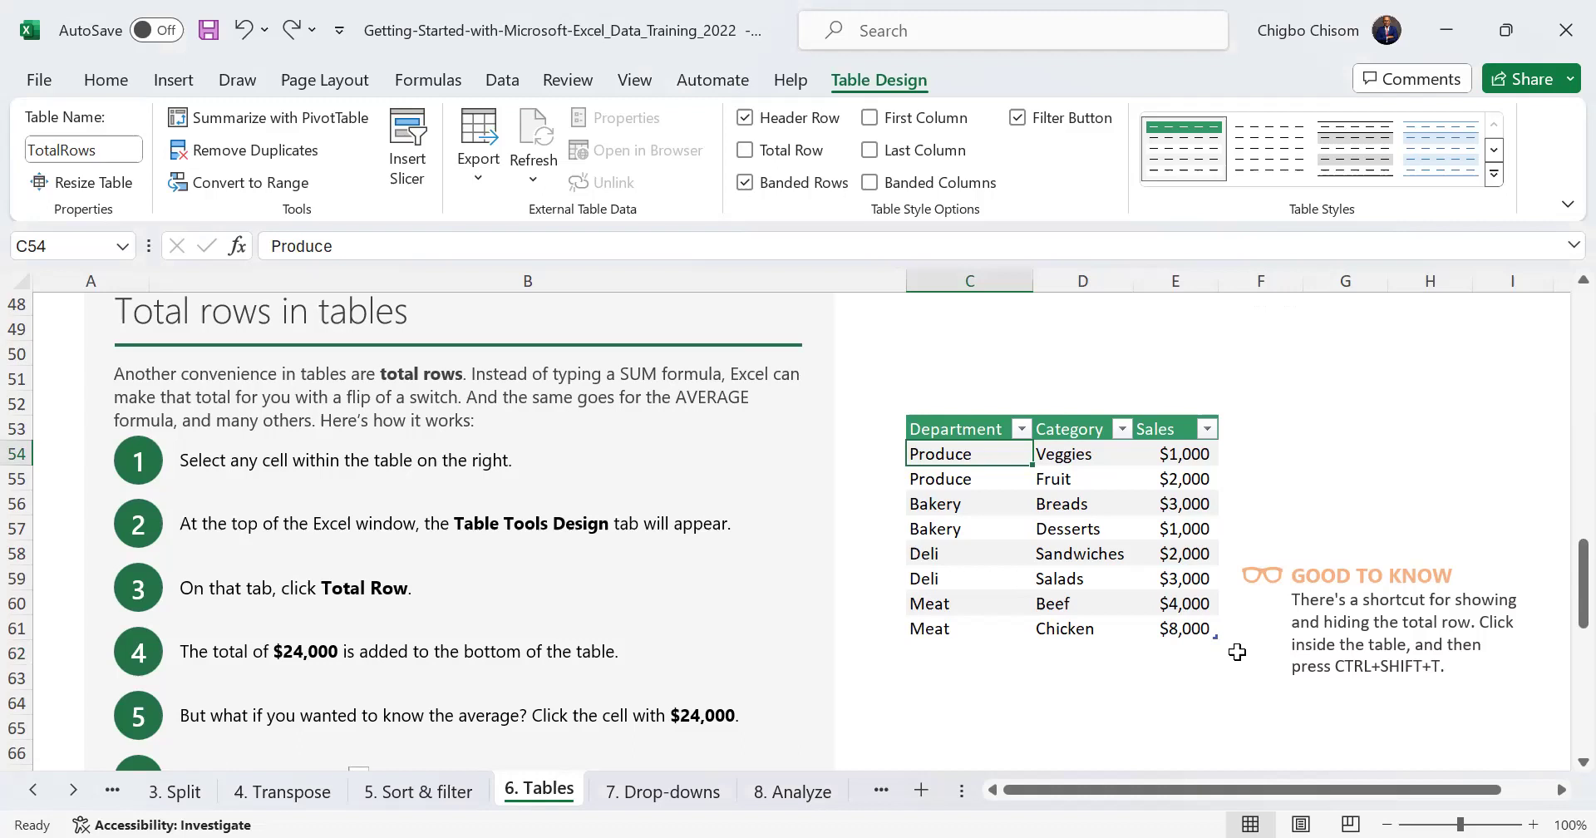
Re-add the $24,000 Total row and edit its formula to reference the Category total cell
key(Down)
click(964, 454)
click(744, 151)
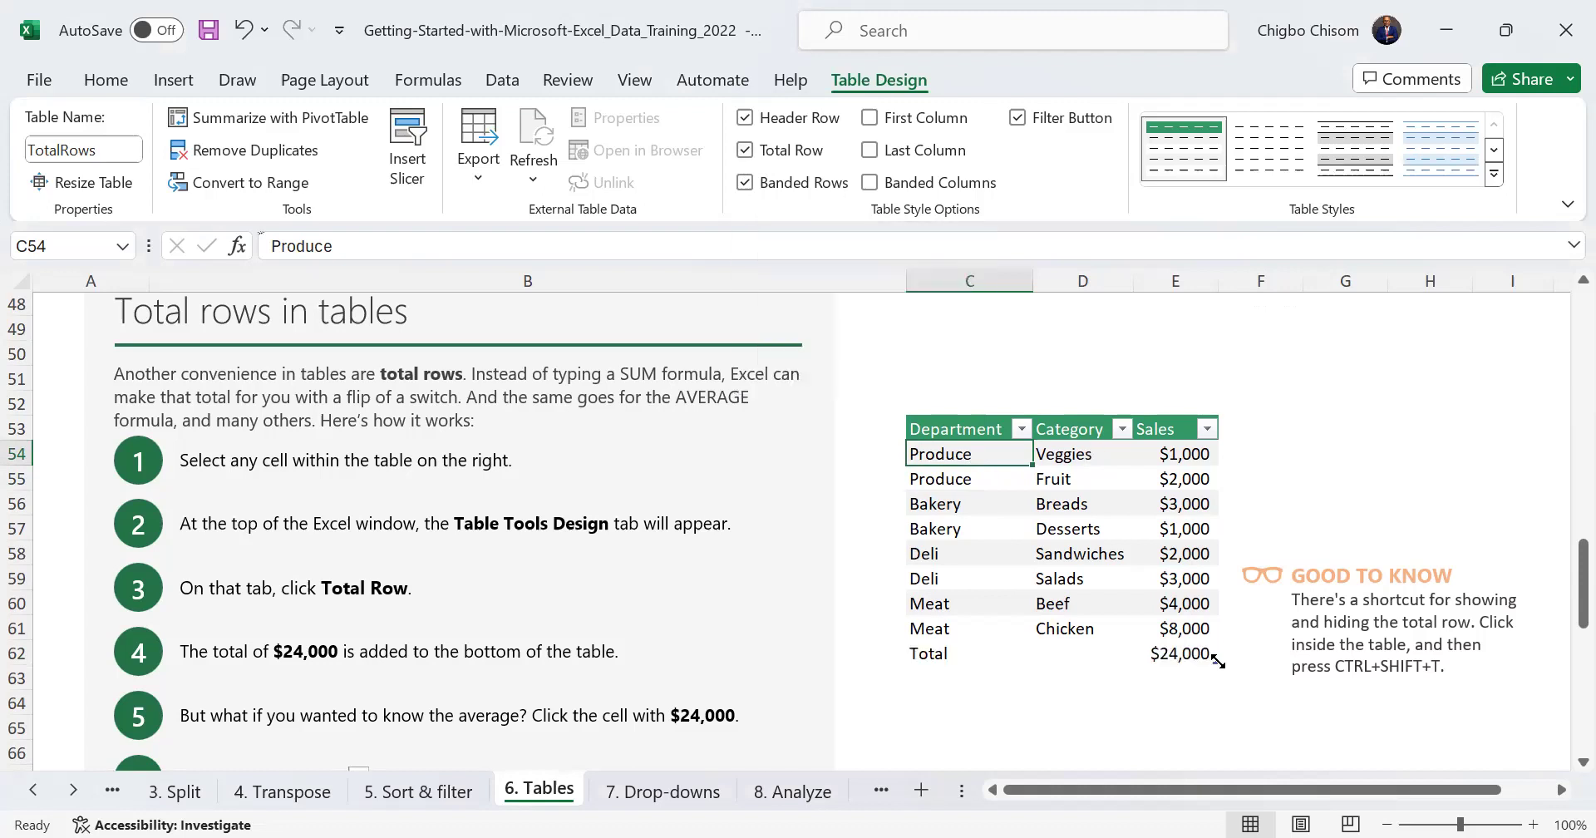
click(1204, 656)
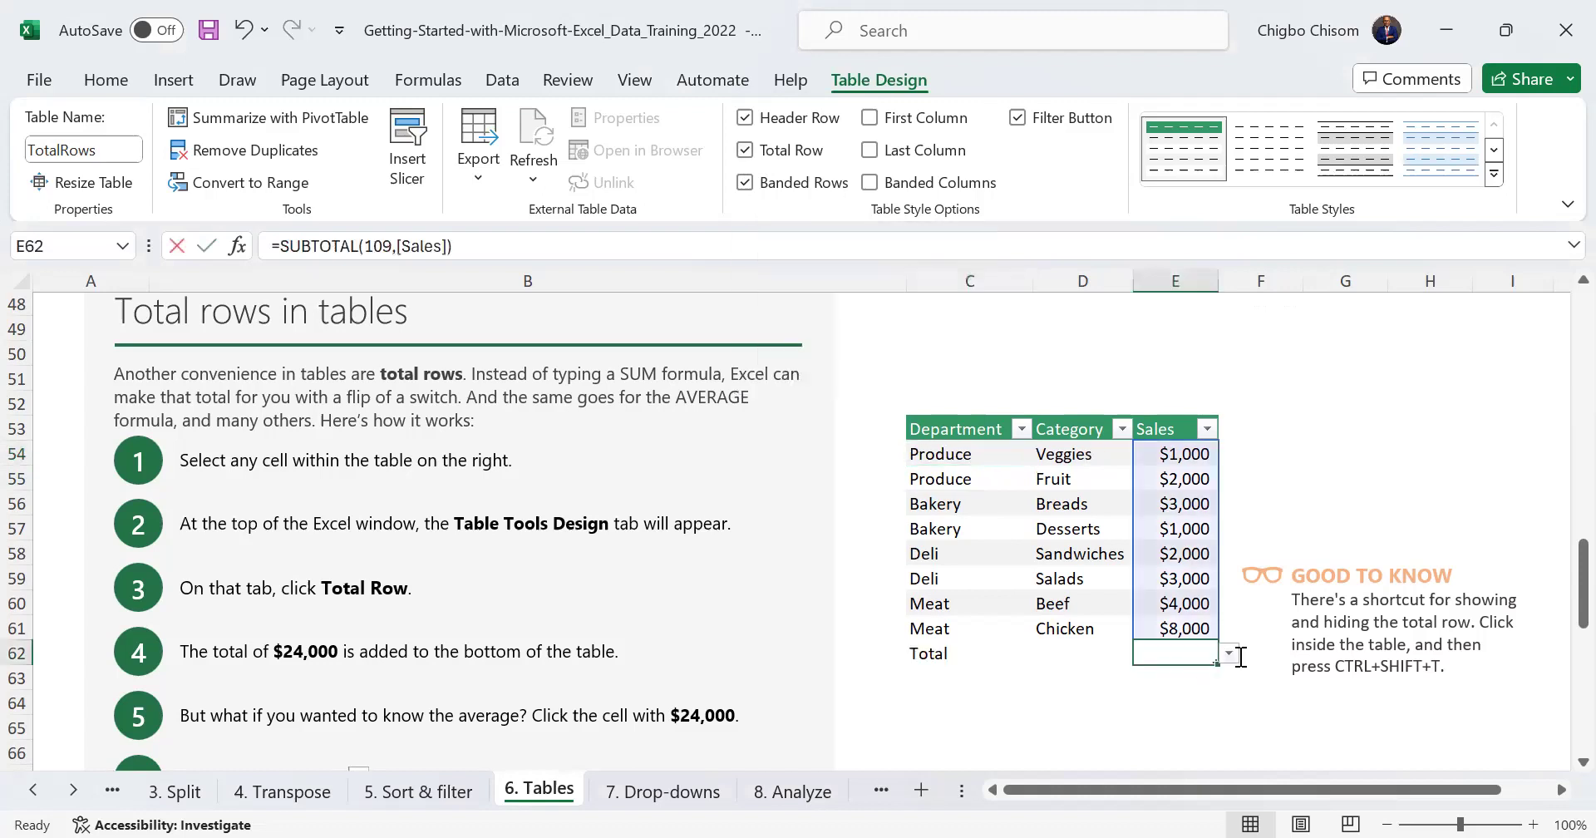
key(F2)
text(=SUBTOTAL(109,[Sales)
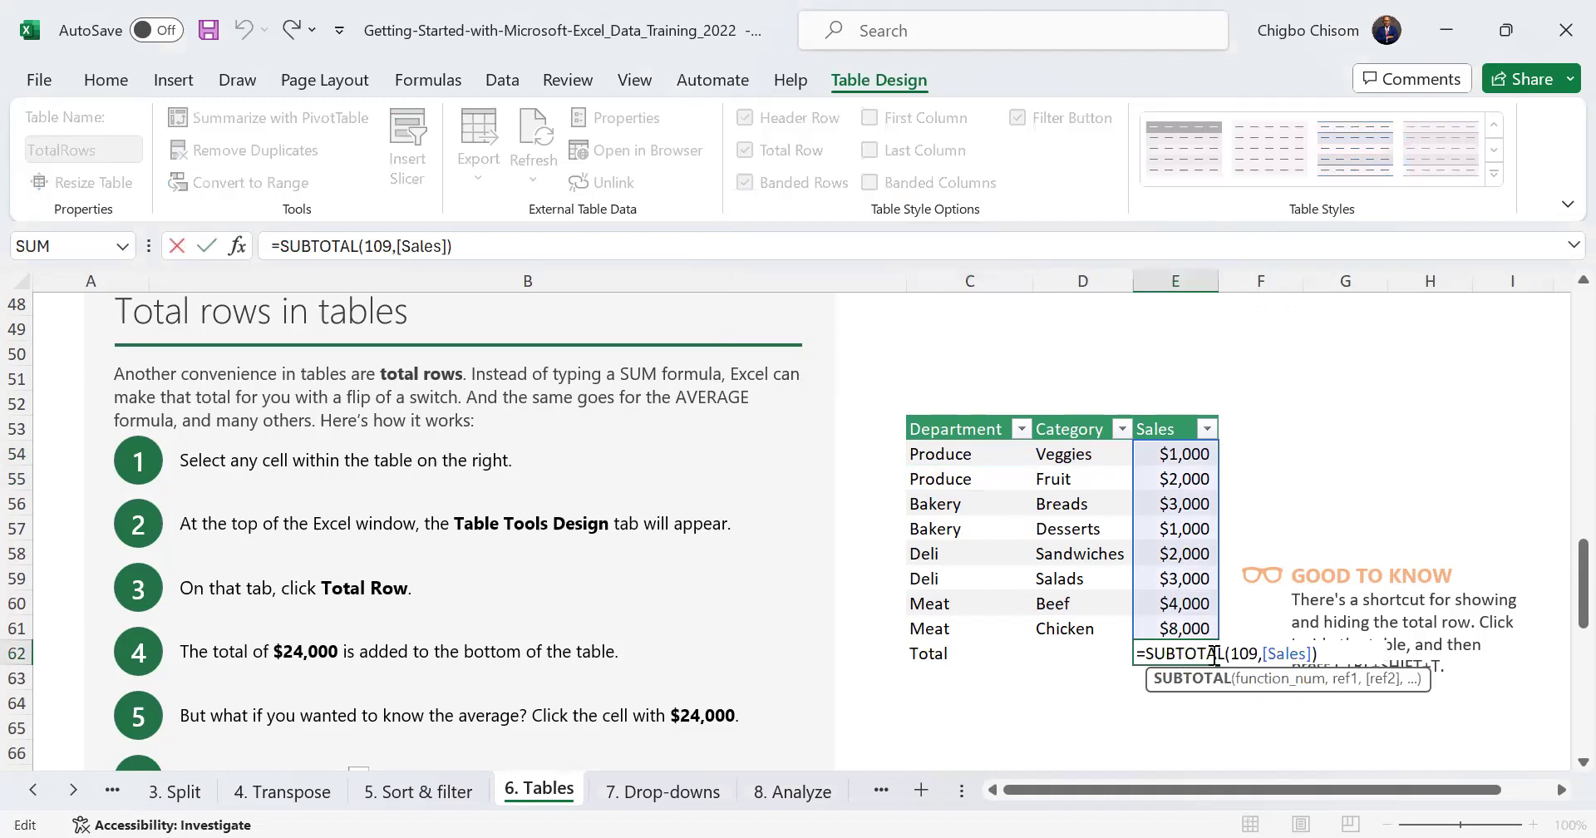
click(1102, 652)
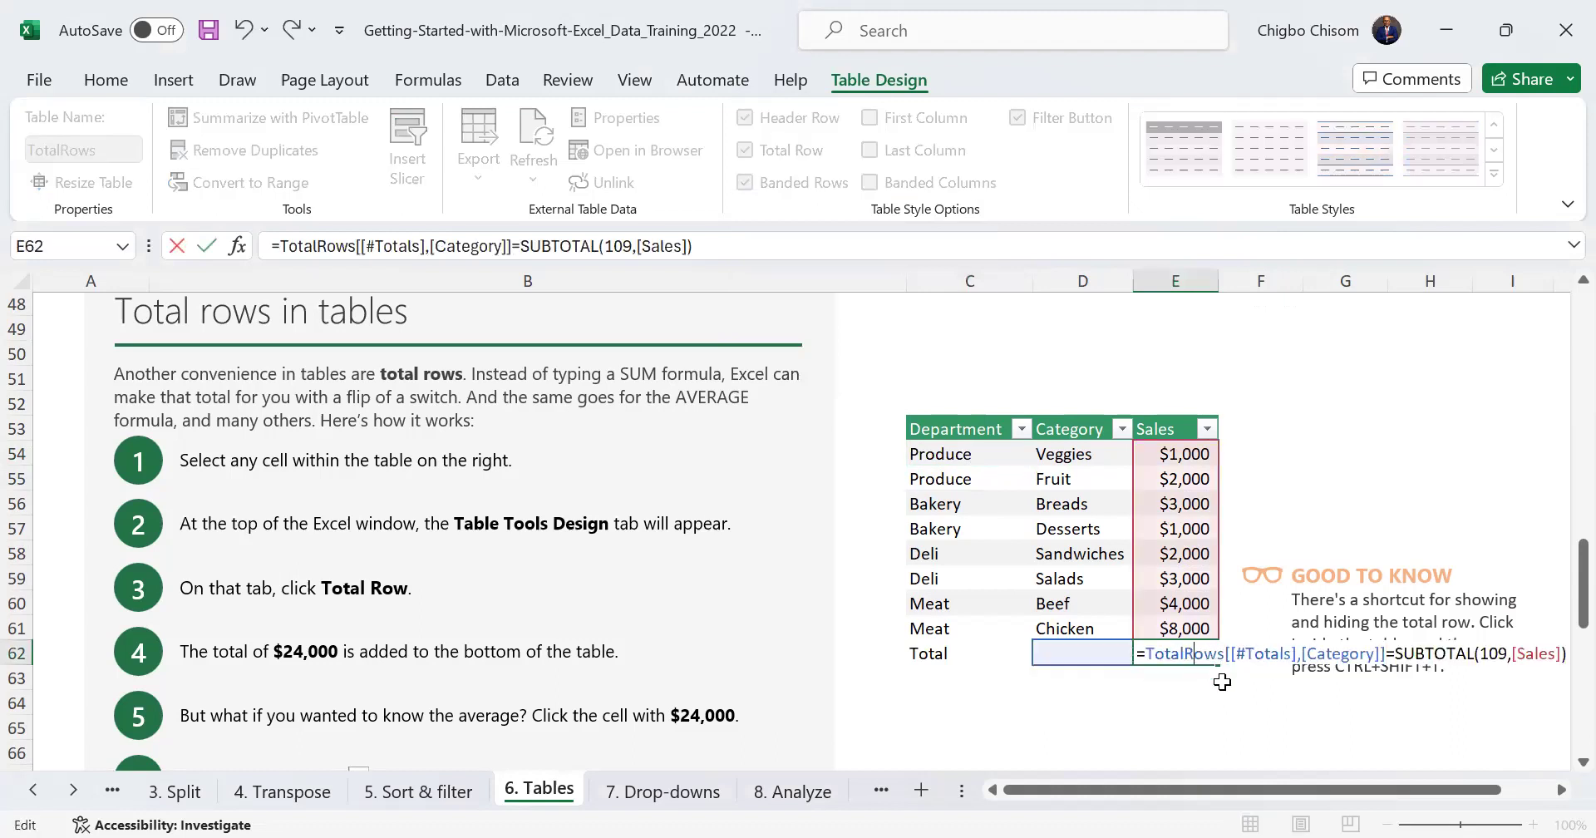
key(Return)
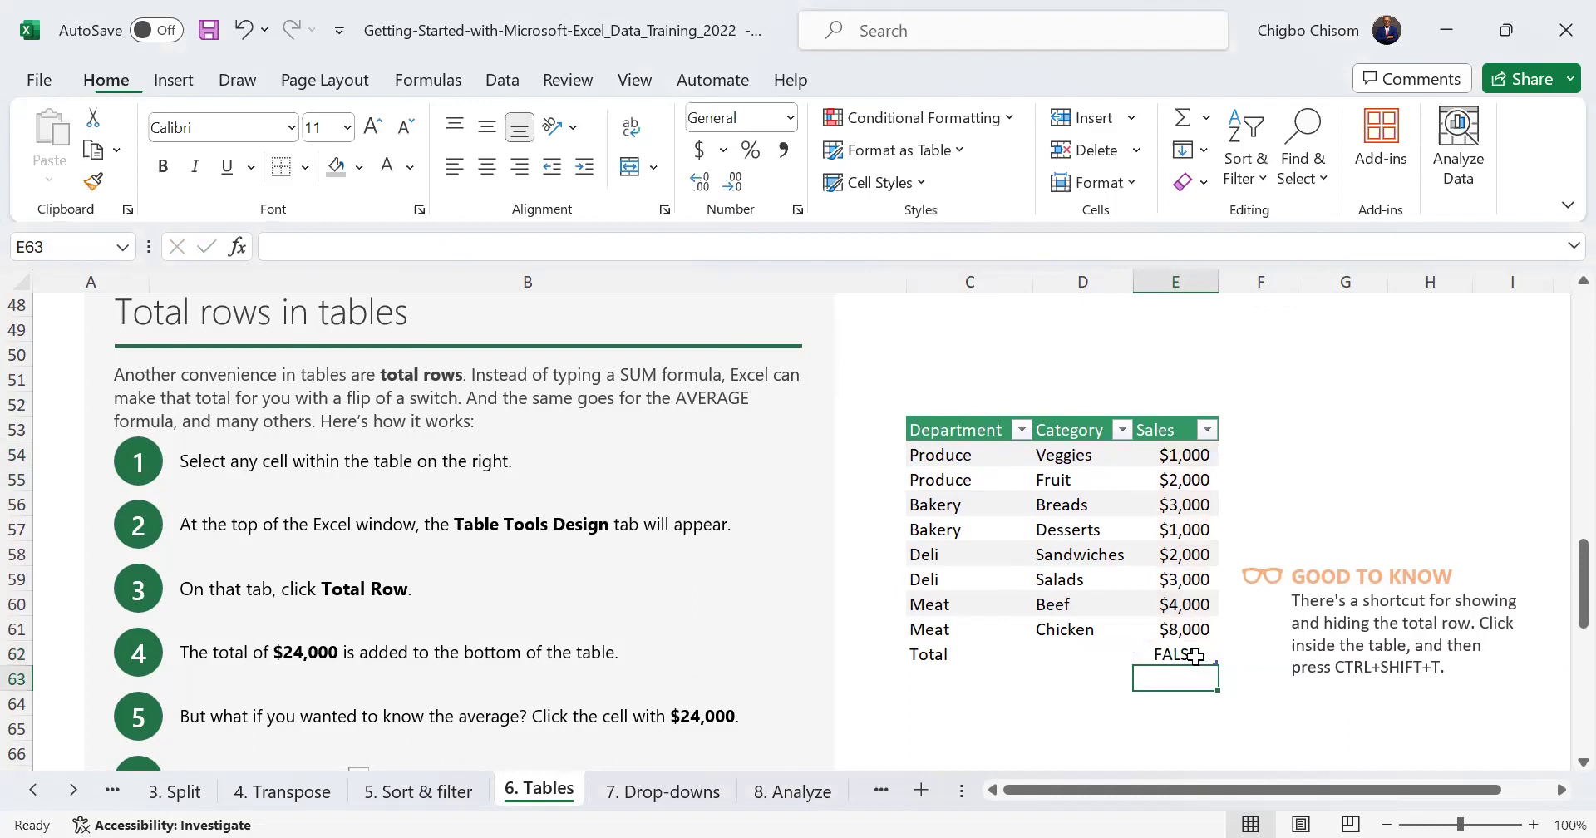
Undo the formula edit, restoring the $24,000 =SUBTOTAL(109,[Sales]) total
click(1195, 654)
key(ctrl+z)
click(1228, 654)
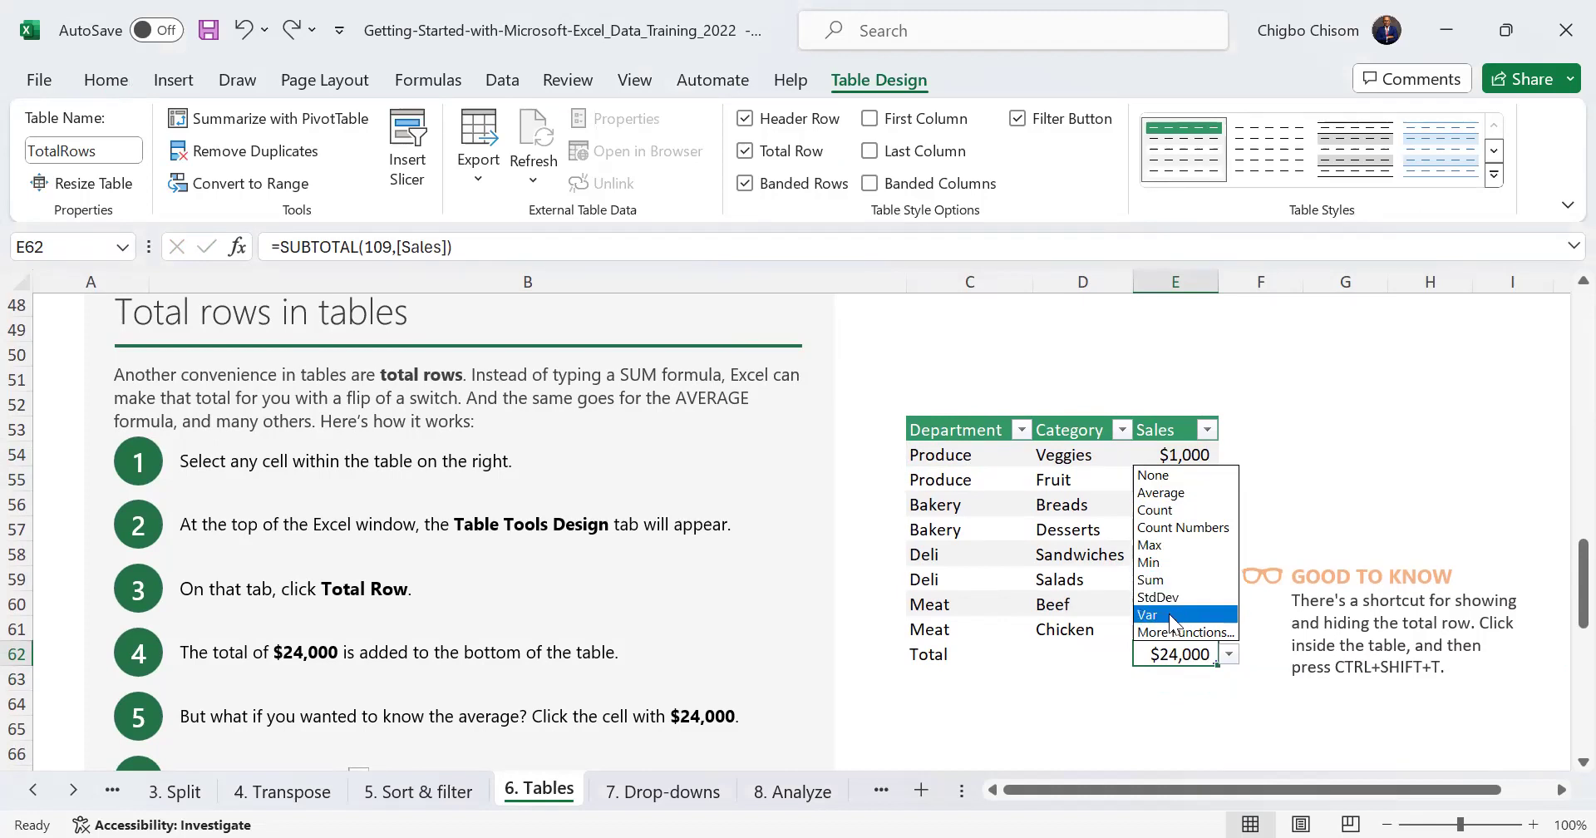
click(1125, 738)
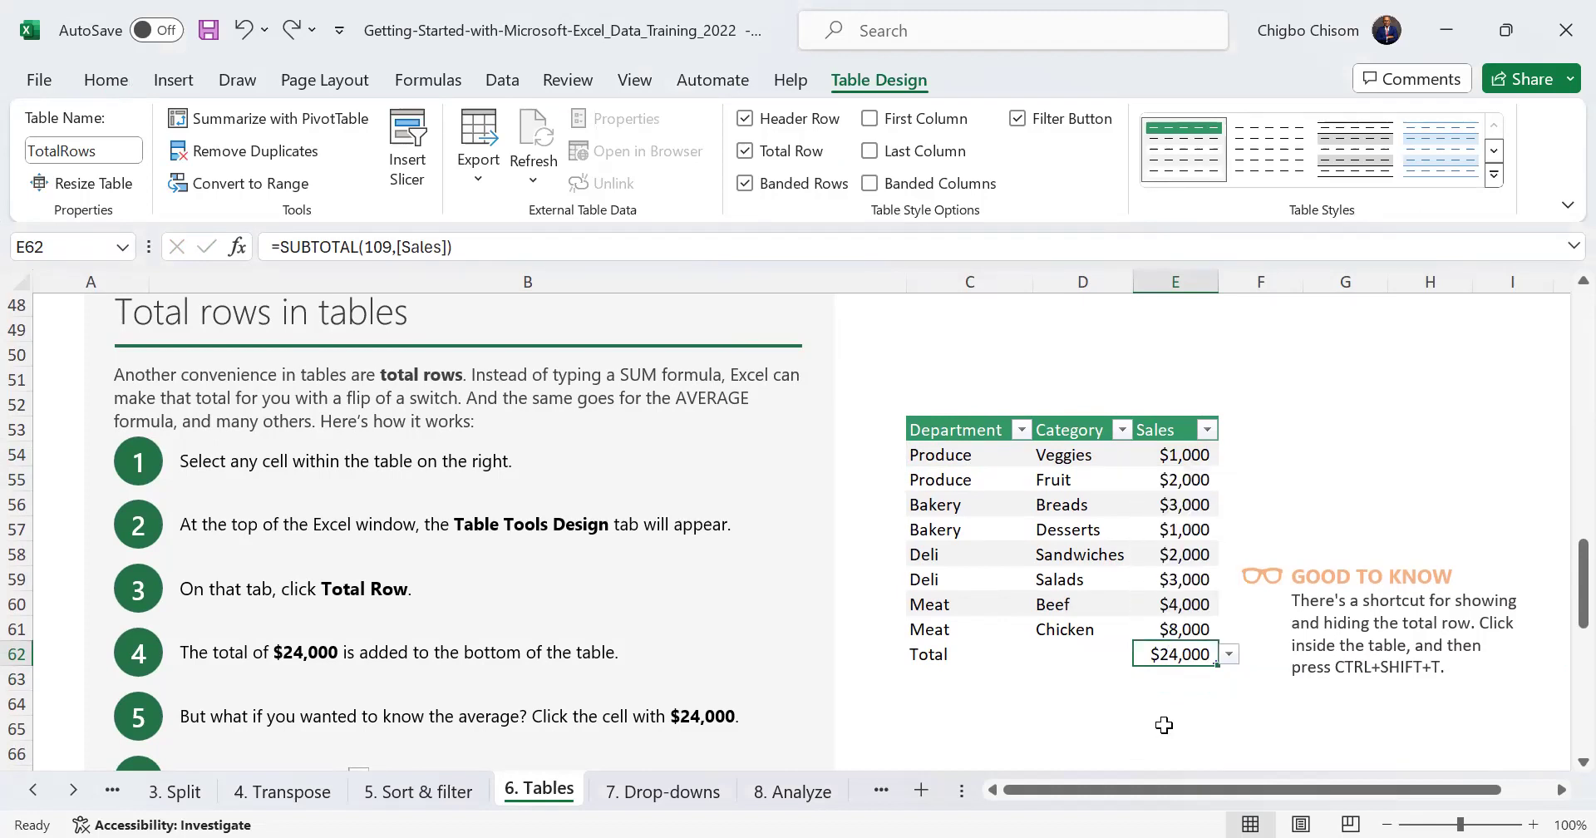
click(1164, 725)
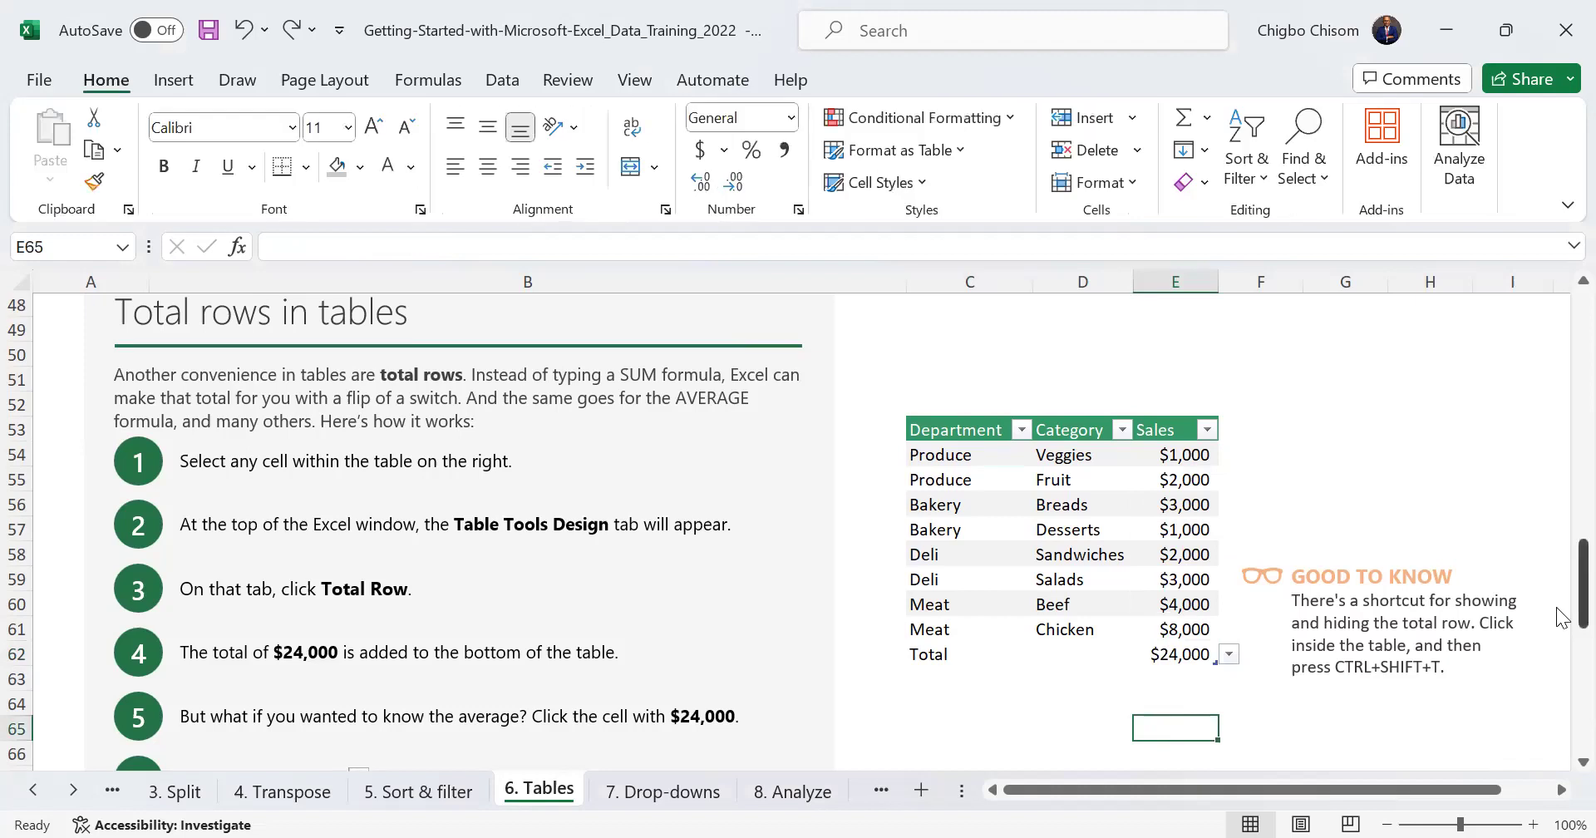
scroll(703, 794, up, 8)
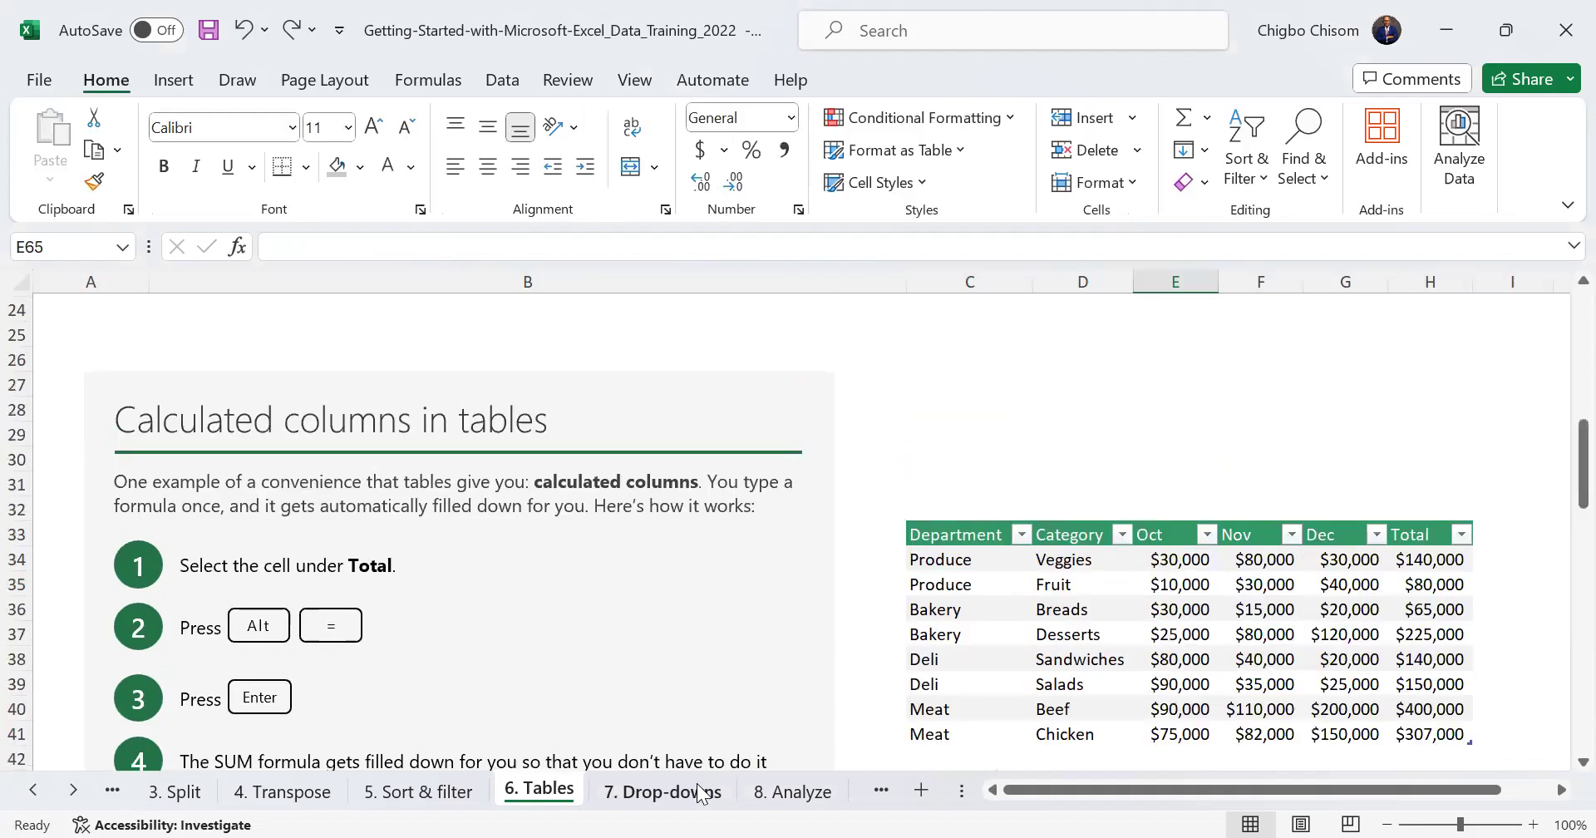
Switch to the 7. Drop-downs sheet and view the Insert a drop-down list exercise from the top
click(703, 791)
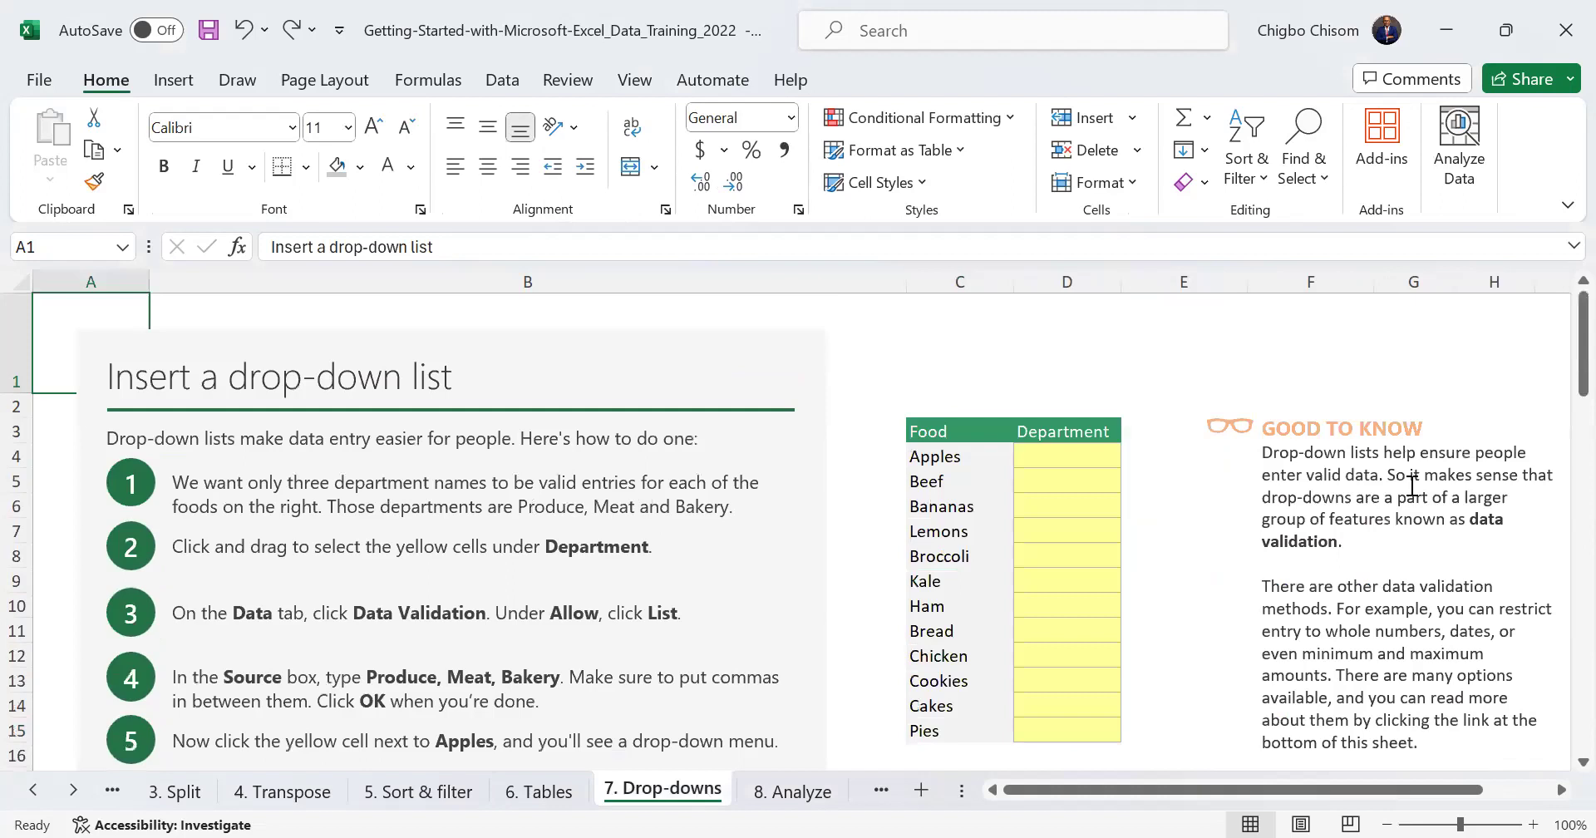
scroll(1560, 535, down, 7)
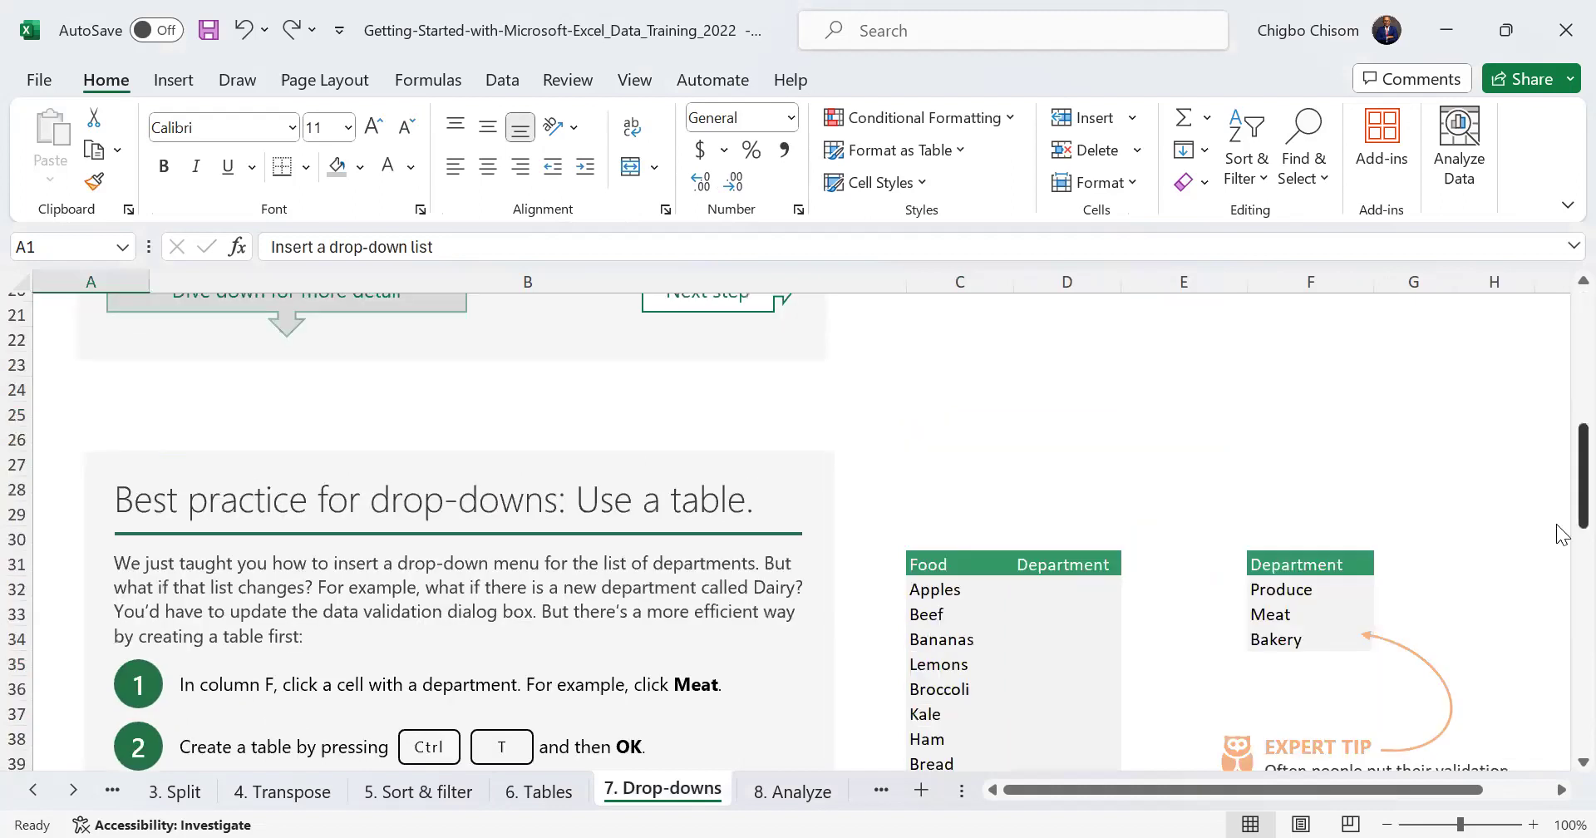
scroll(1560, 534, down, 4)
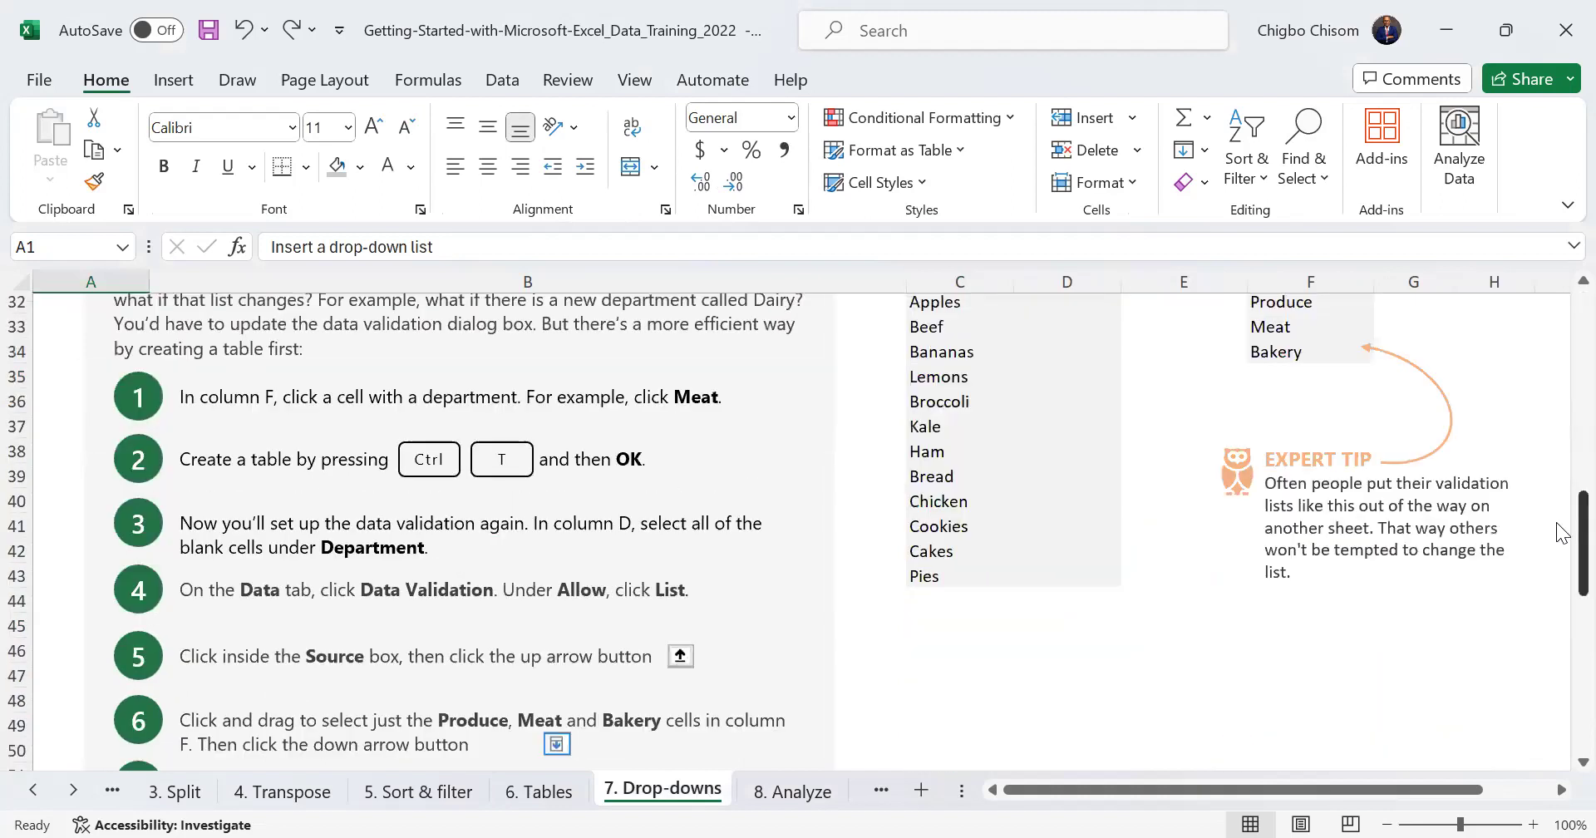
scroll(1561, 535, up, 10)
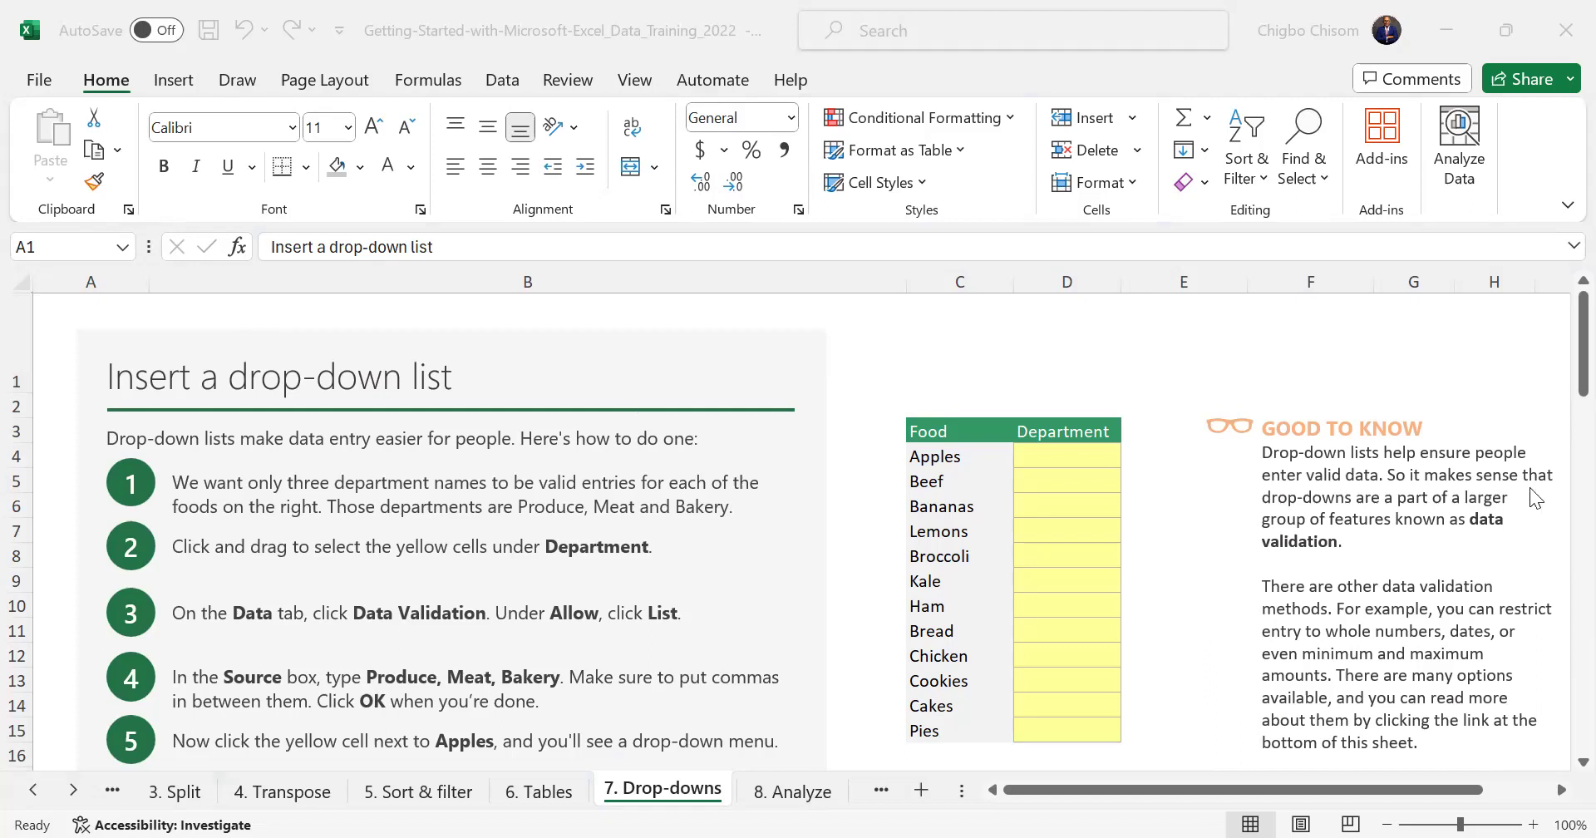
click(1334, 502)
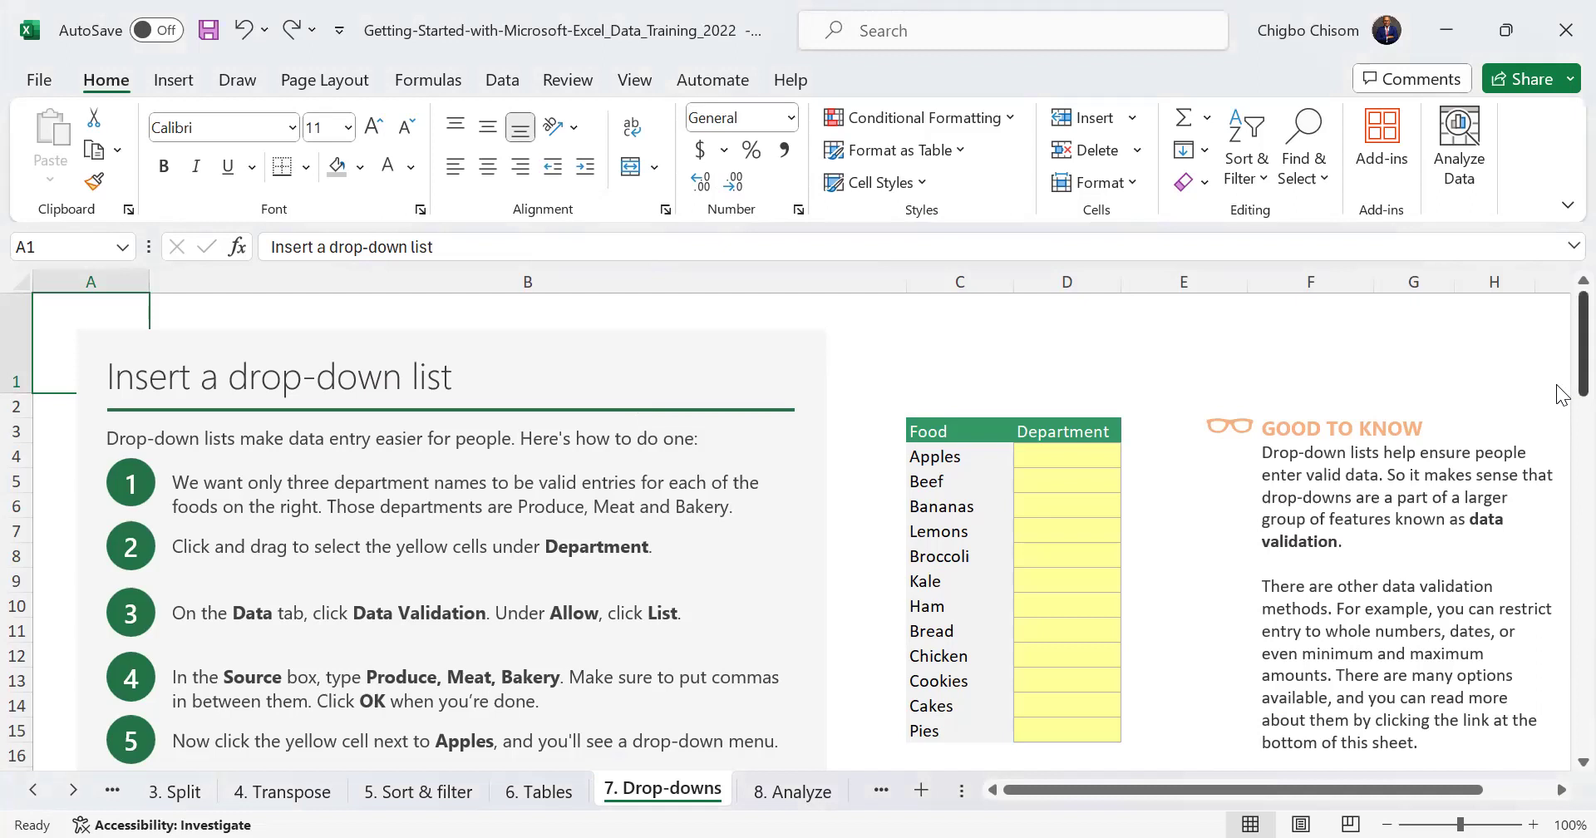
scroll(1562, 391, down, 1)
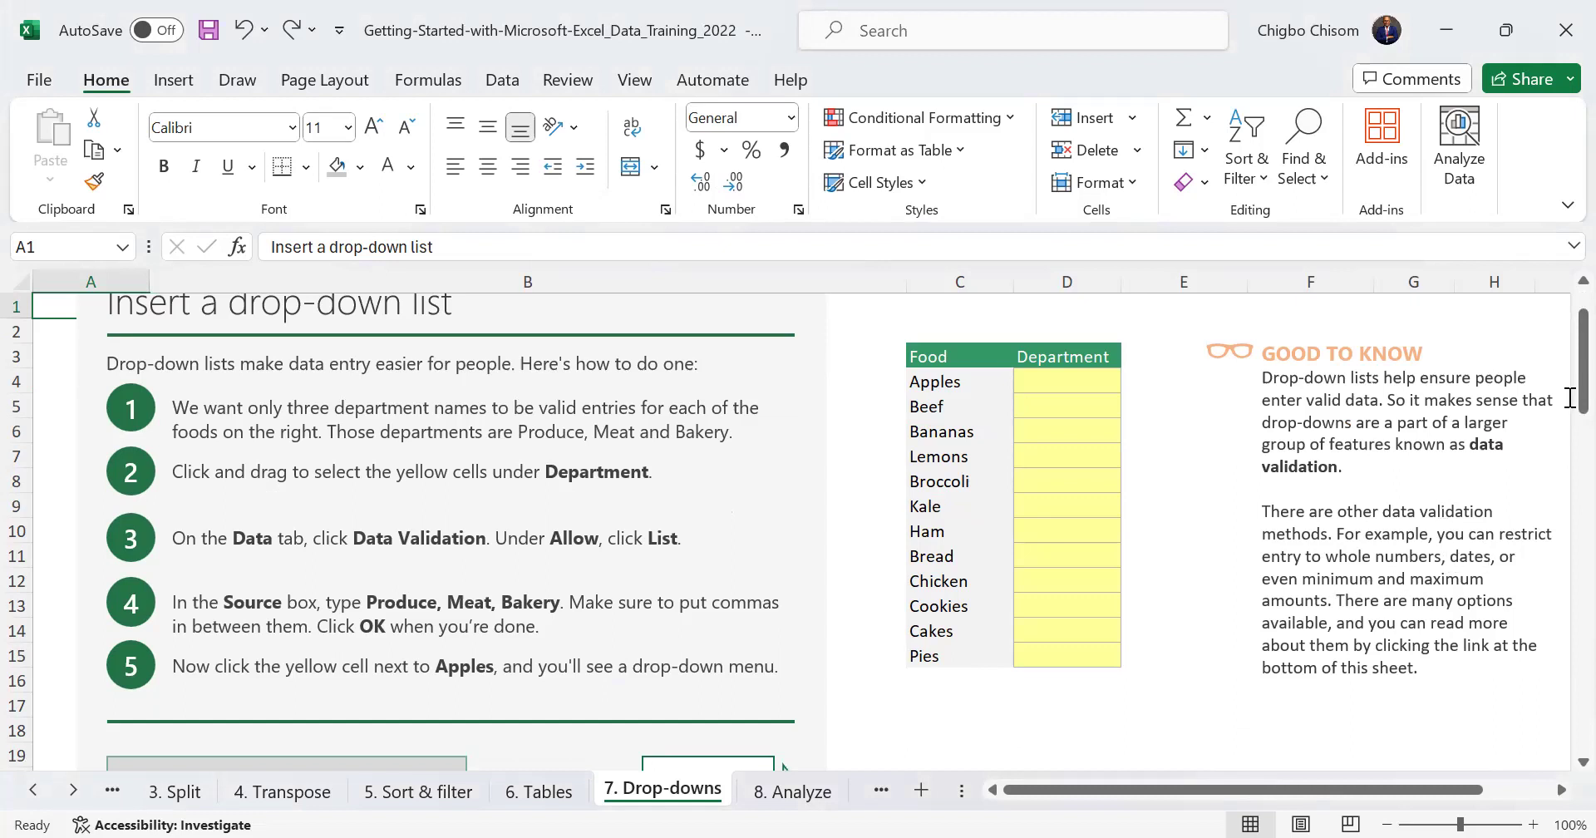
scroll(1560, 384, up, 1)
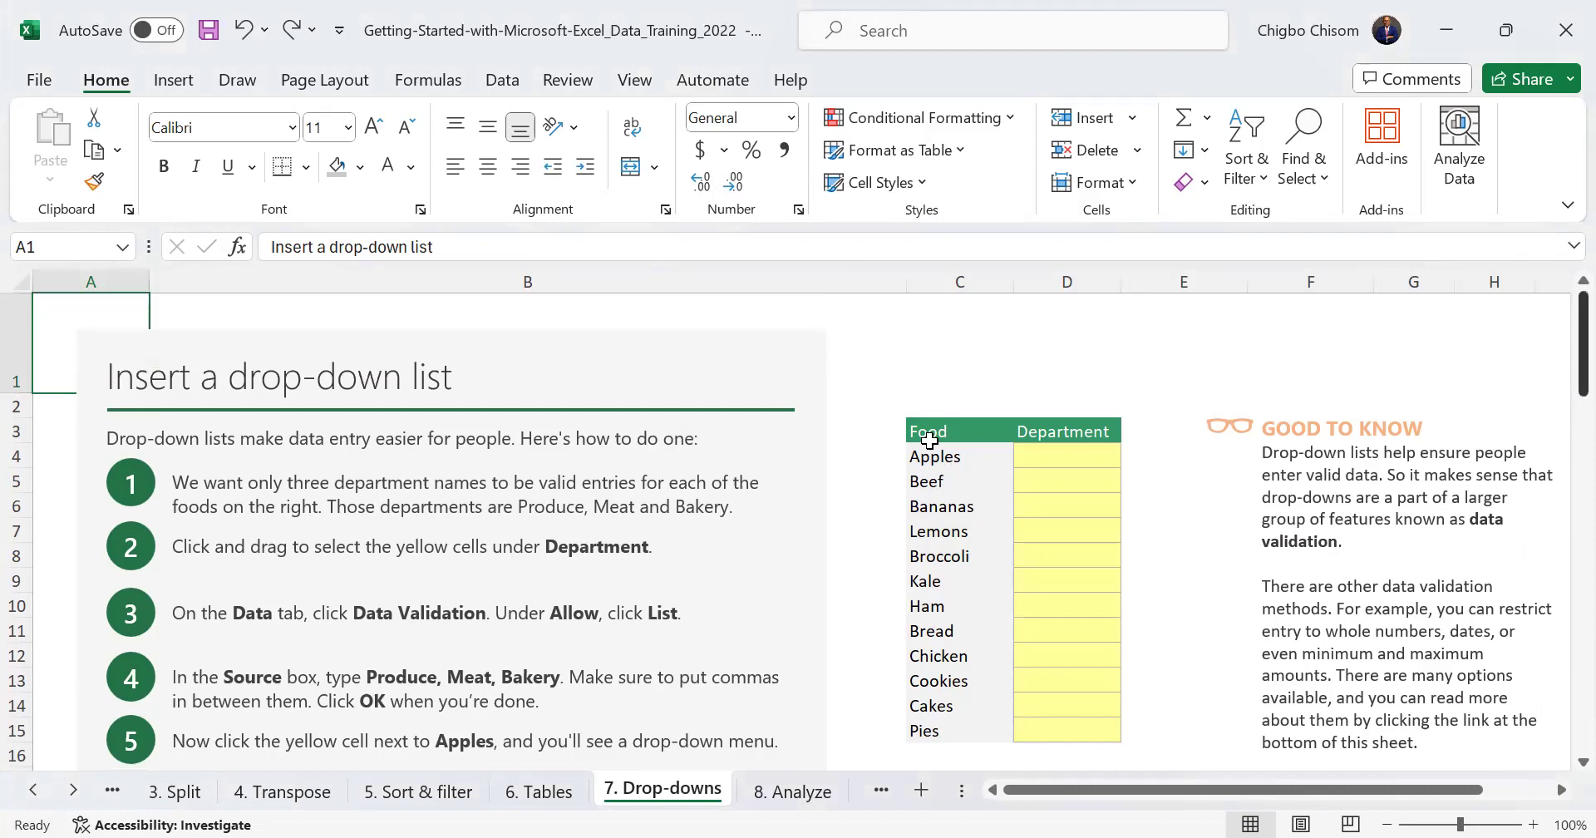
Look over the food names, Department cells and the instruction text listing Produce, Meat and Bakery
drag(924, 436, 959, 731)
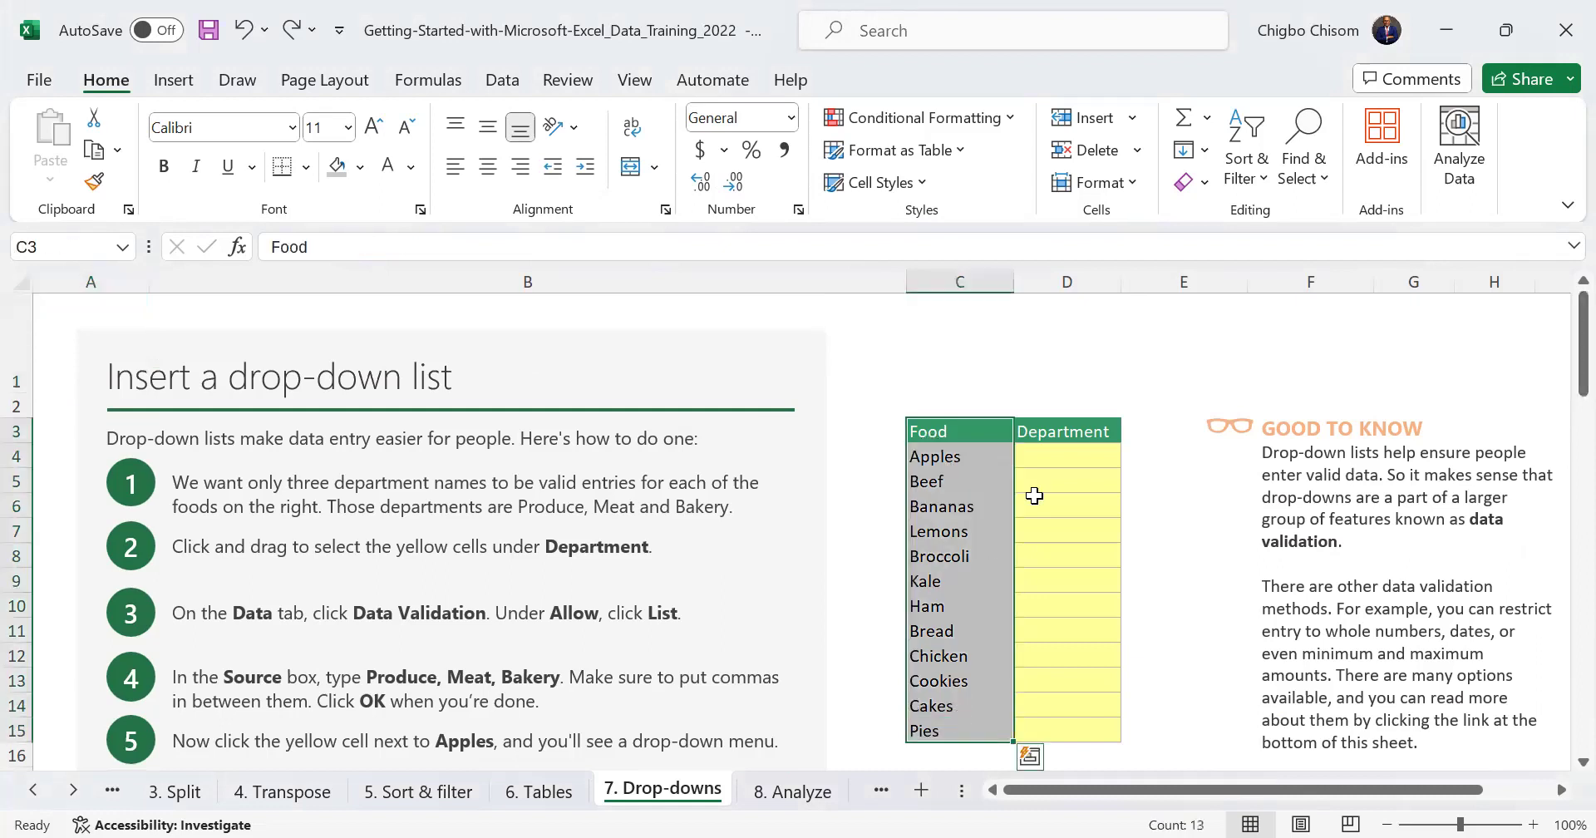
click(1038, 458)
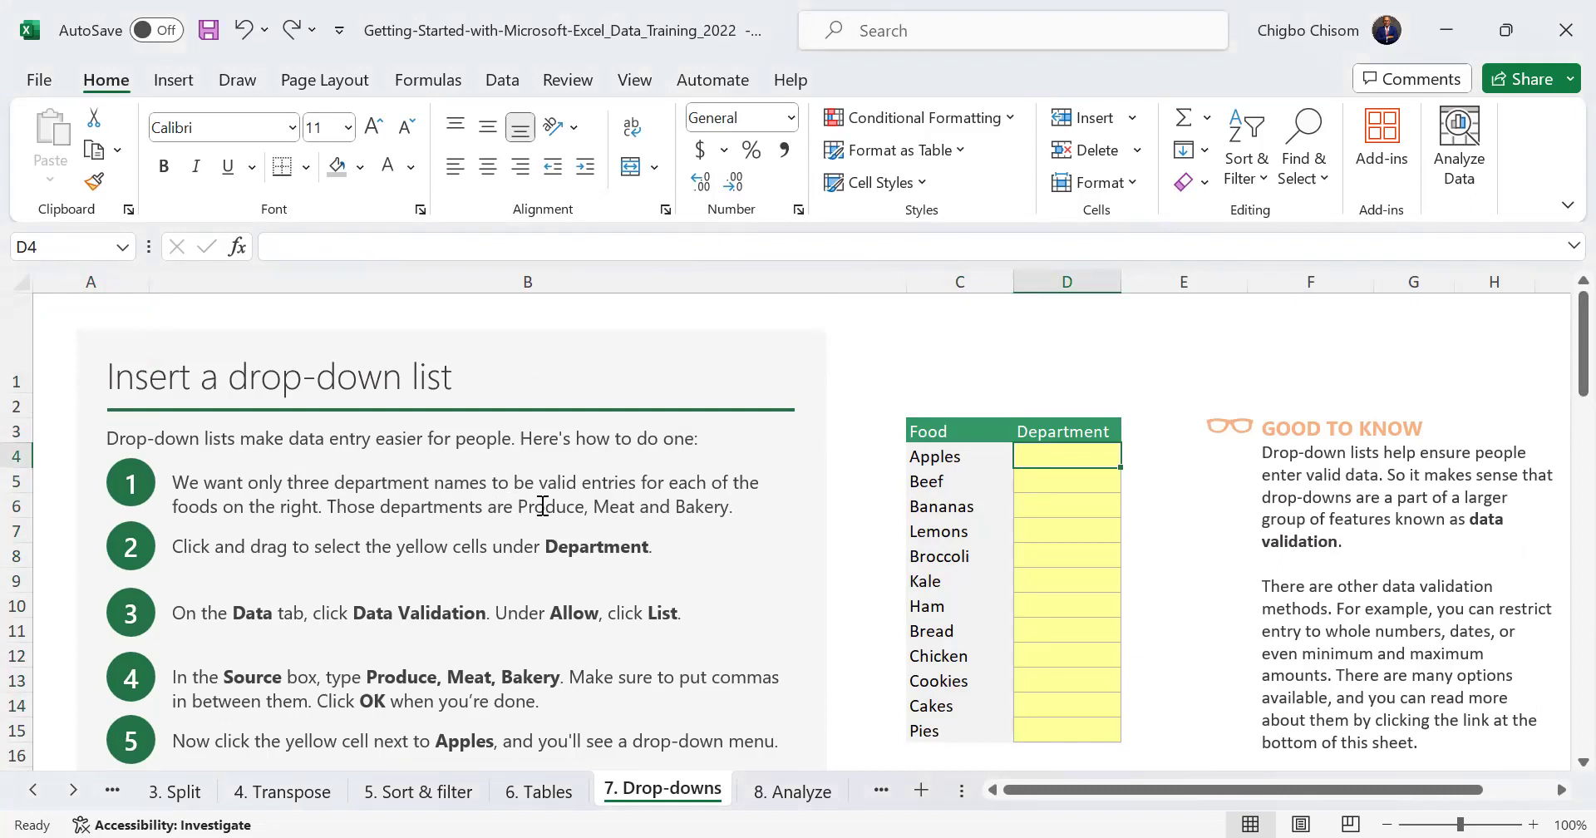
click(594, 507)
drag(594, 507, 722, 505)
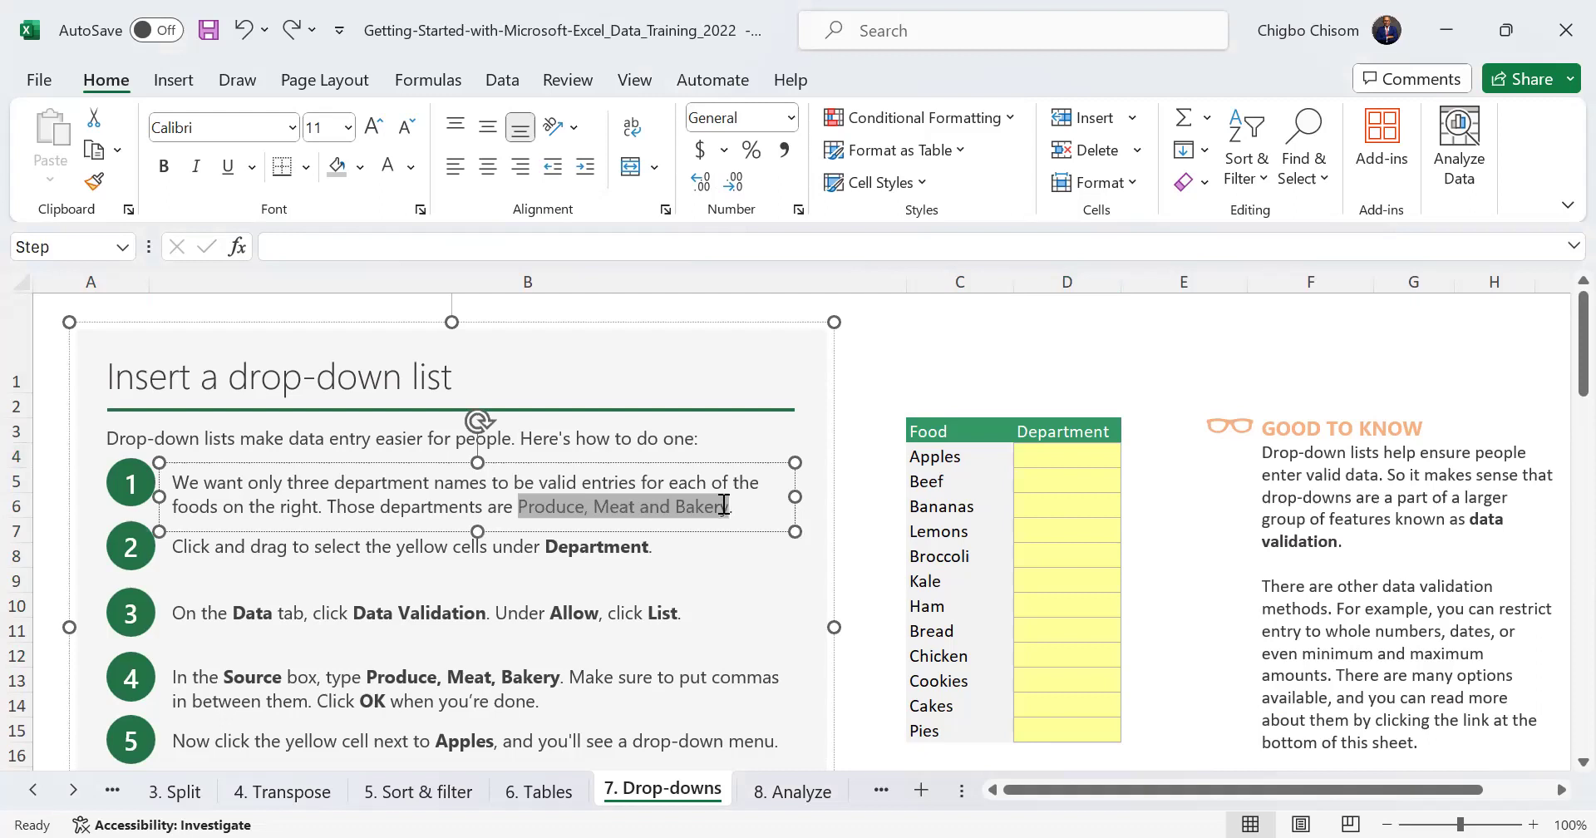
click(1063, 459)
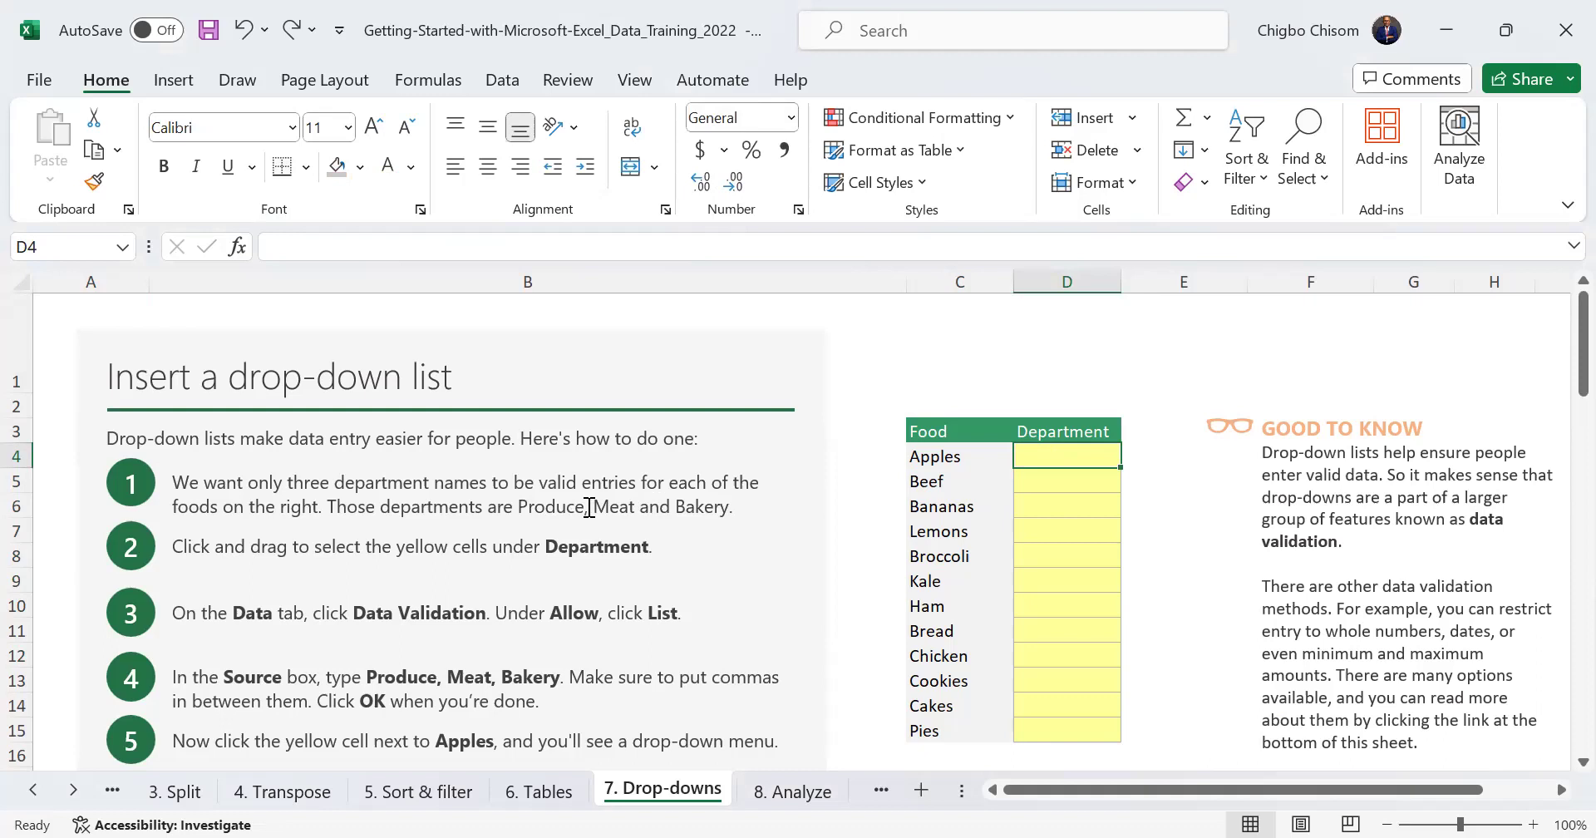
double_click(562, 506)
click(609, 506)
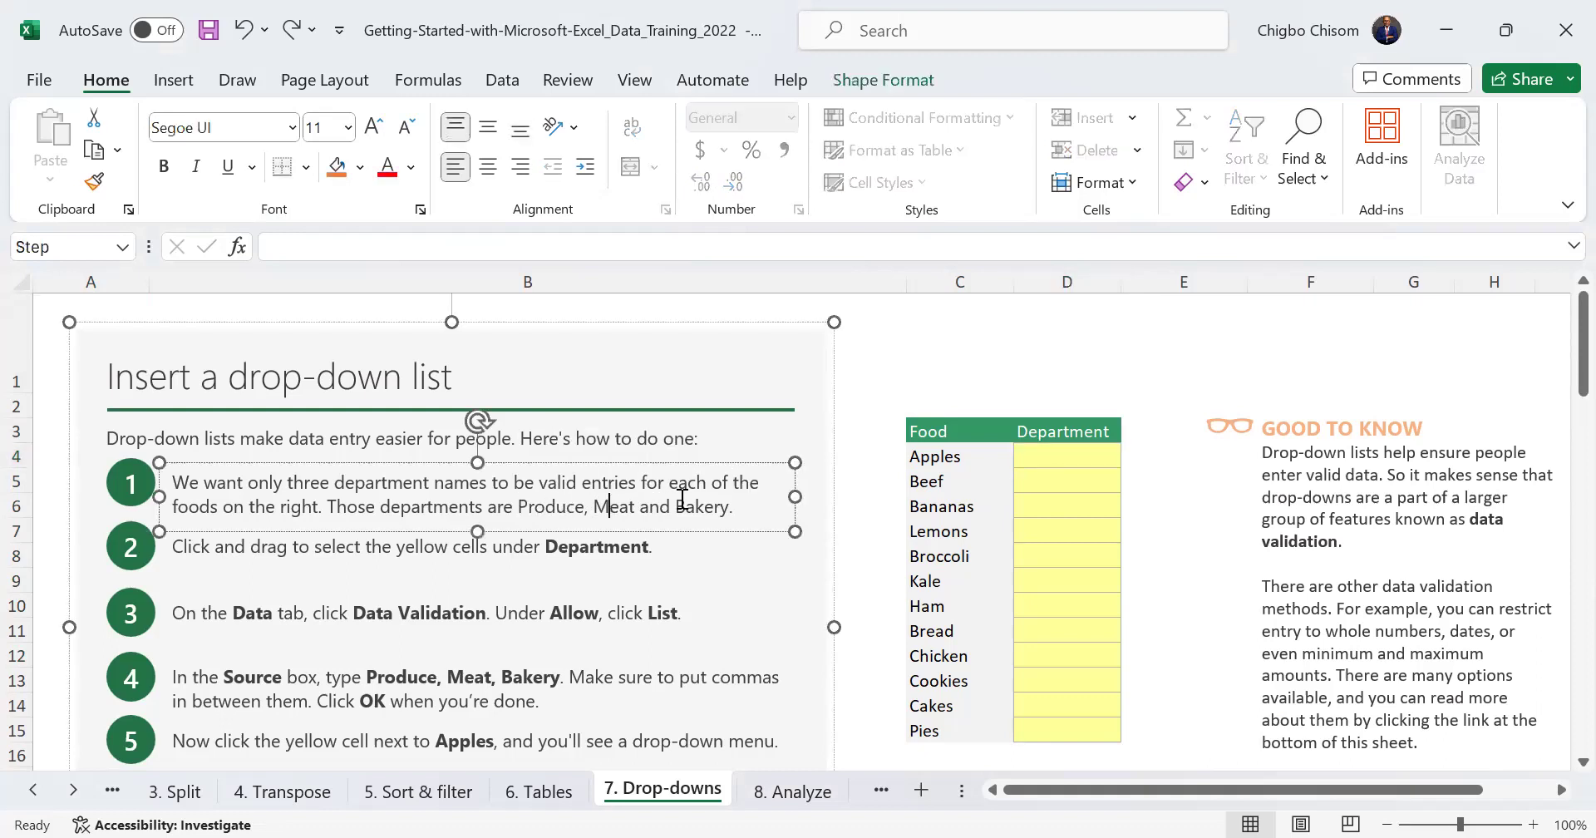
click(1068, 487)
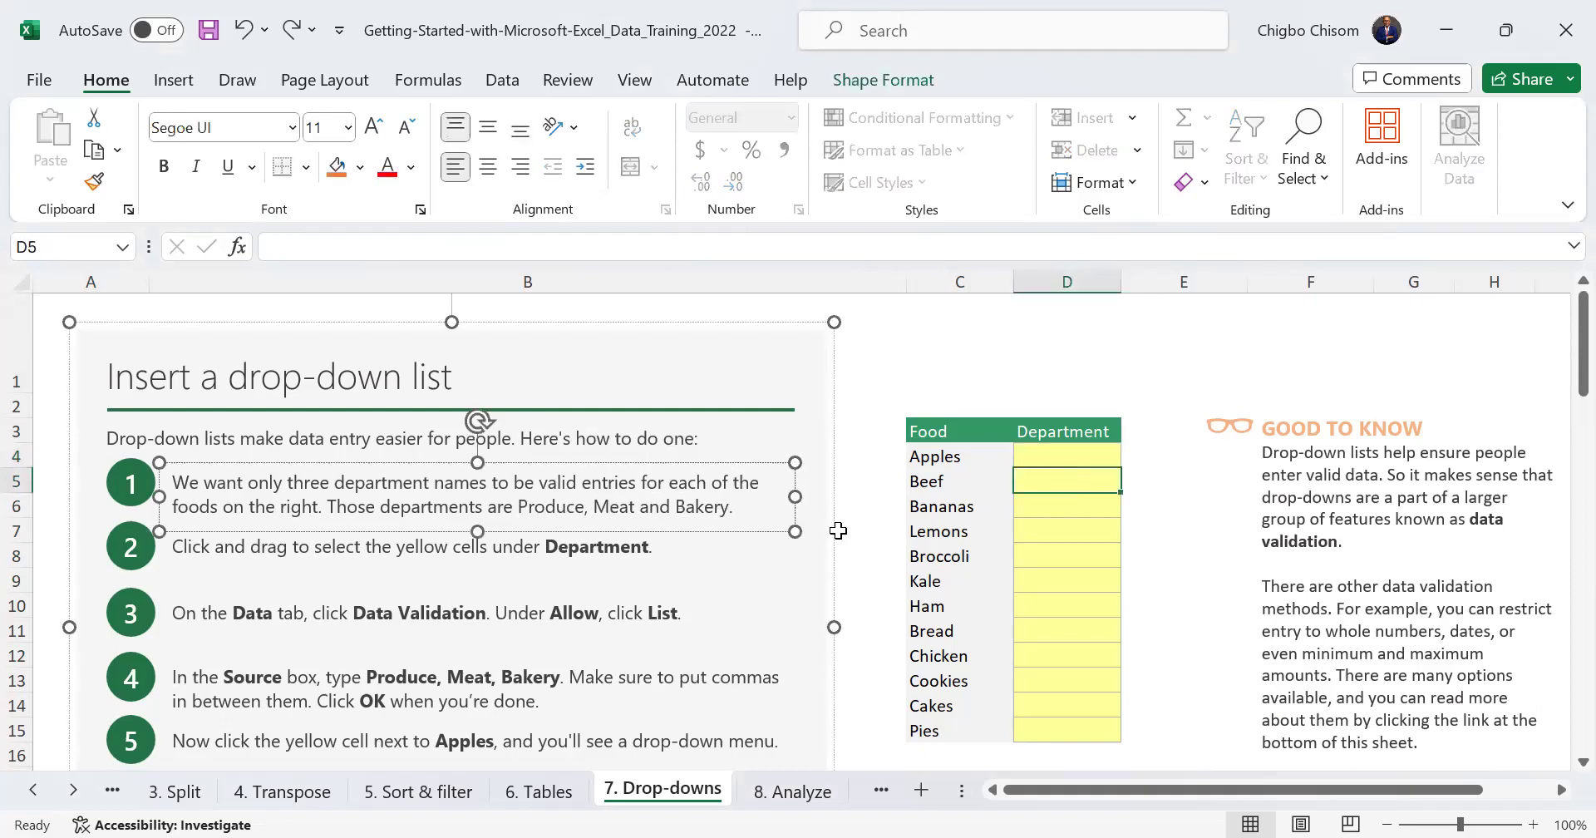
key(Escape)
click(625, 507)
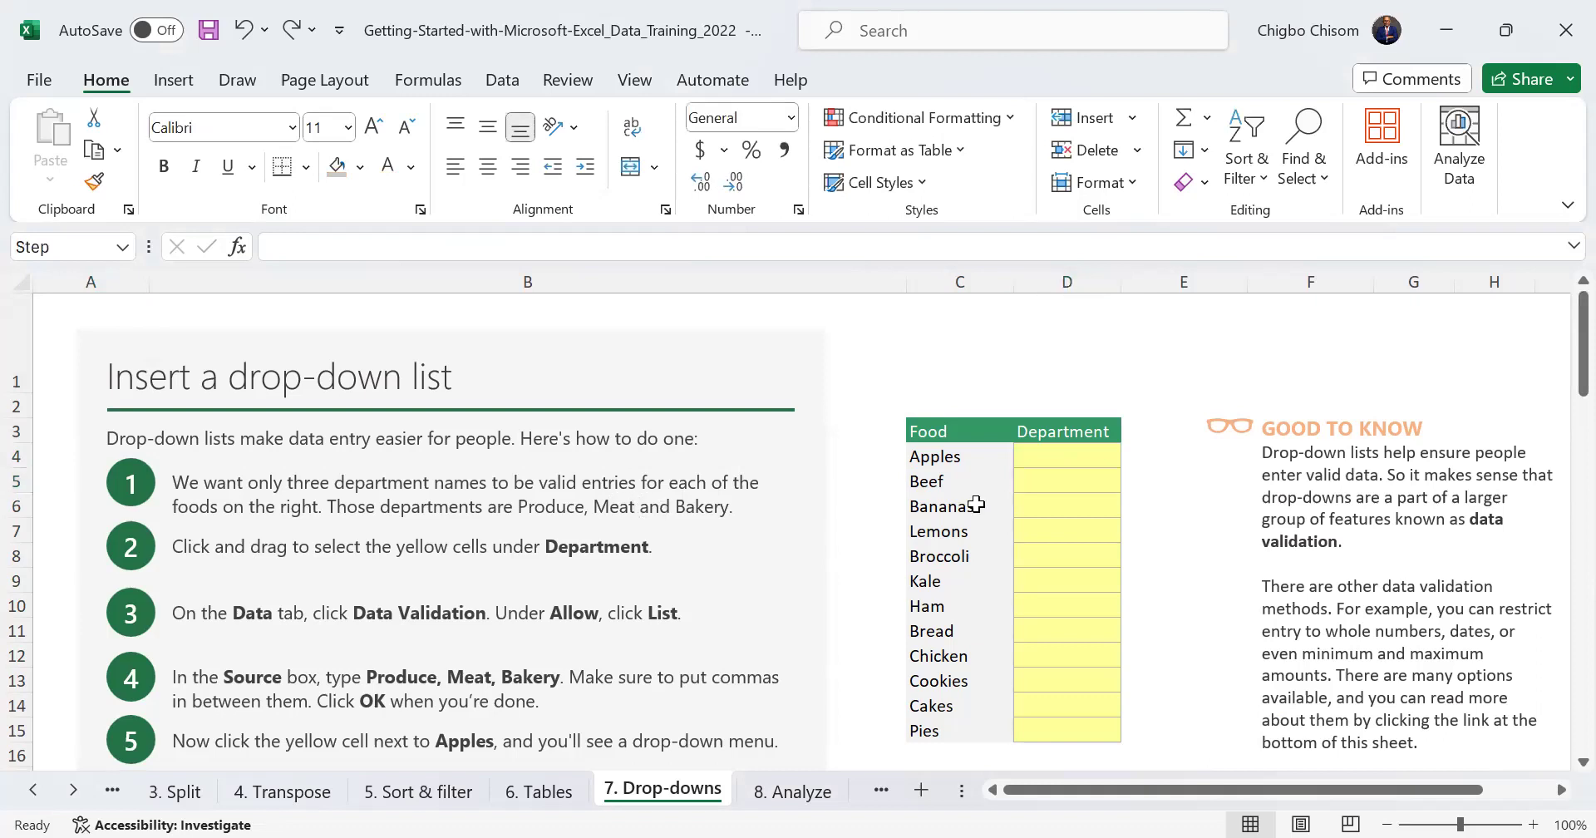
click(1022, 508)
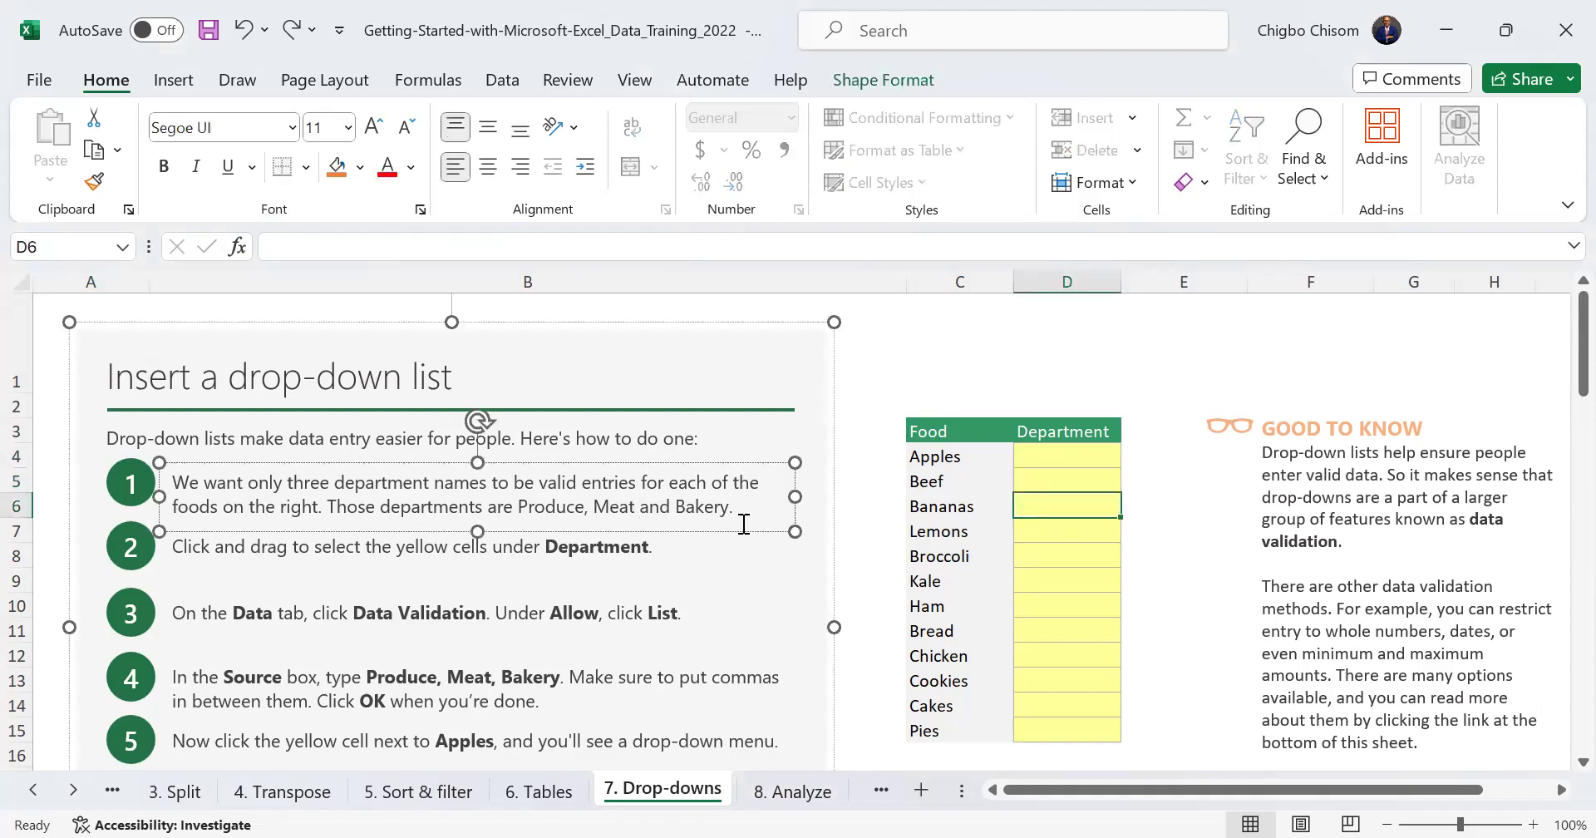
click(557, 517)
click(1039, 529)
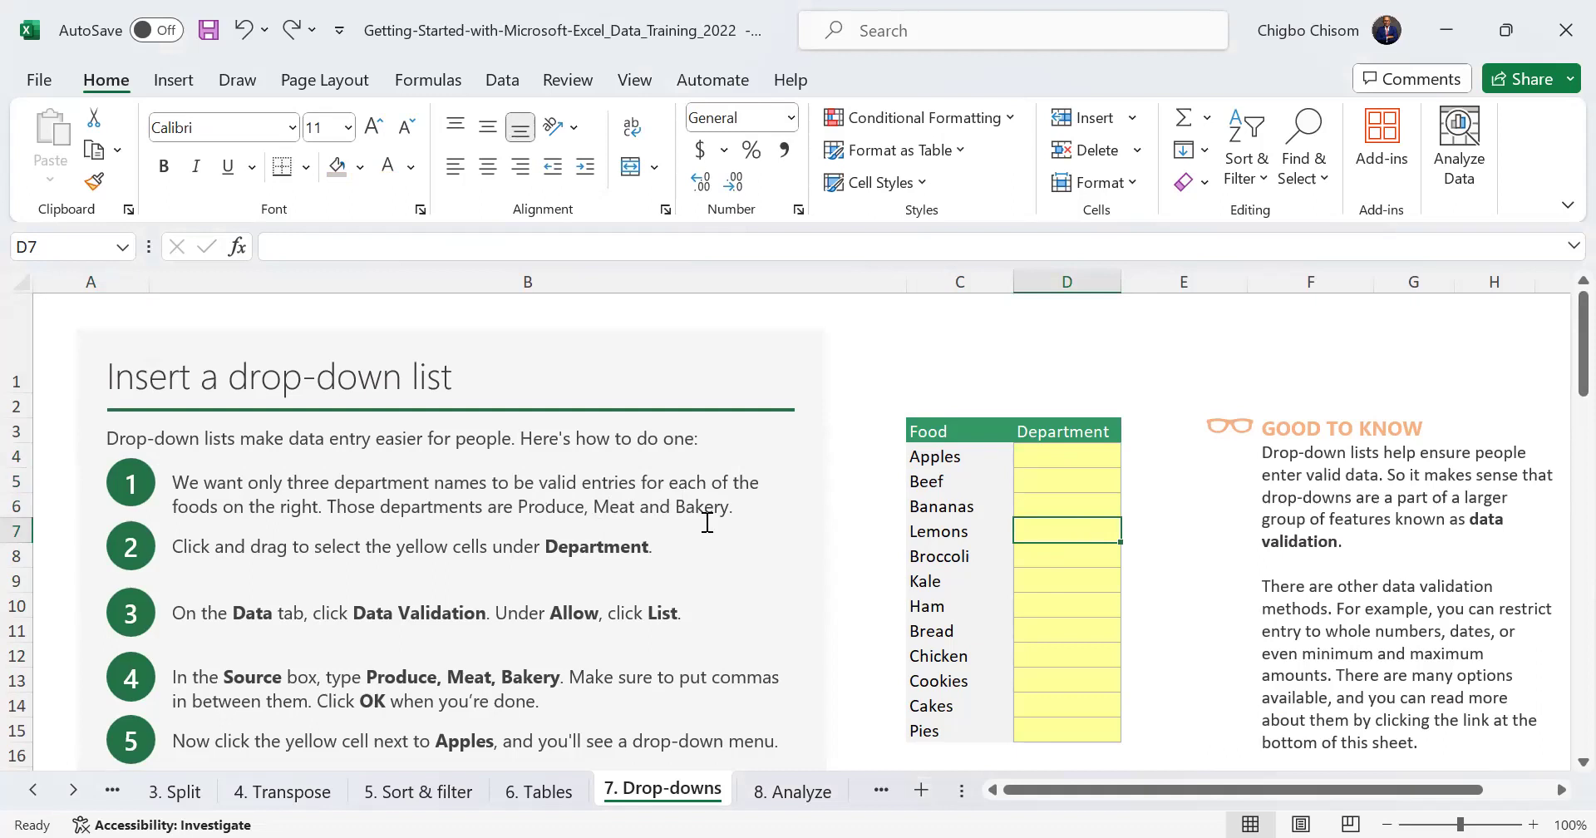
Select the yellow Department cells D4:D15 and show the Data tab
drag(1073, 457, 1086, 731)
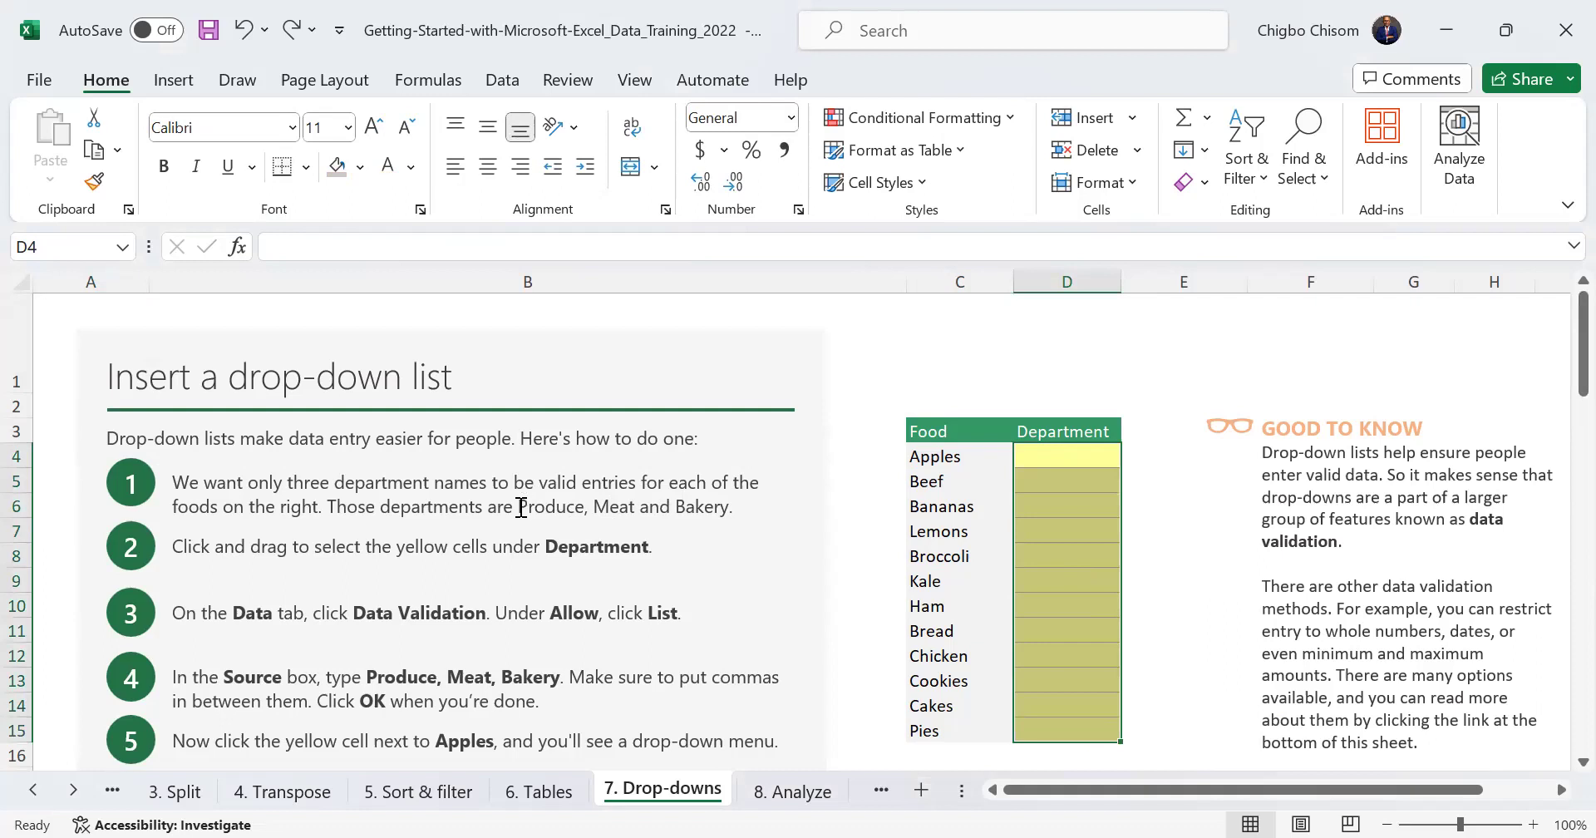
drag(521, 506, 751, 507)
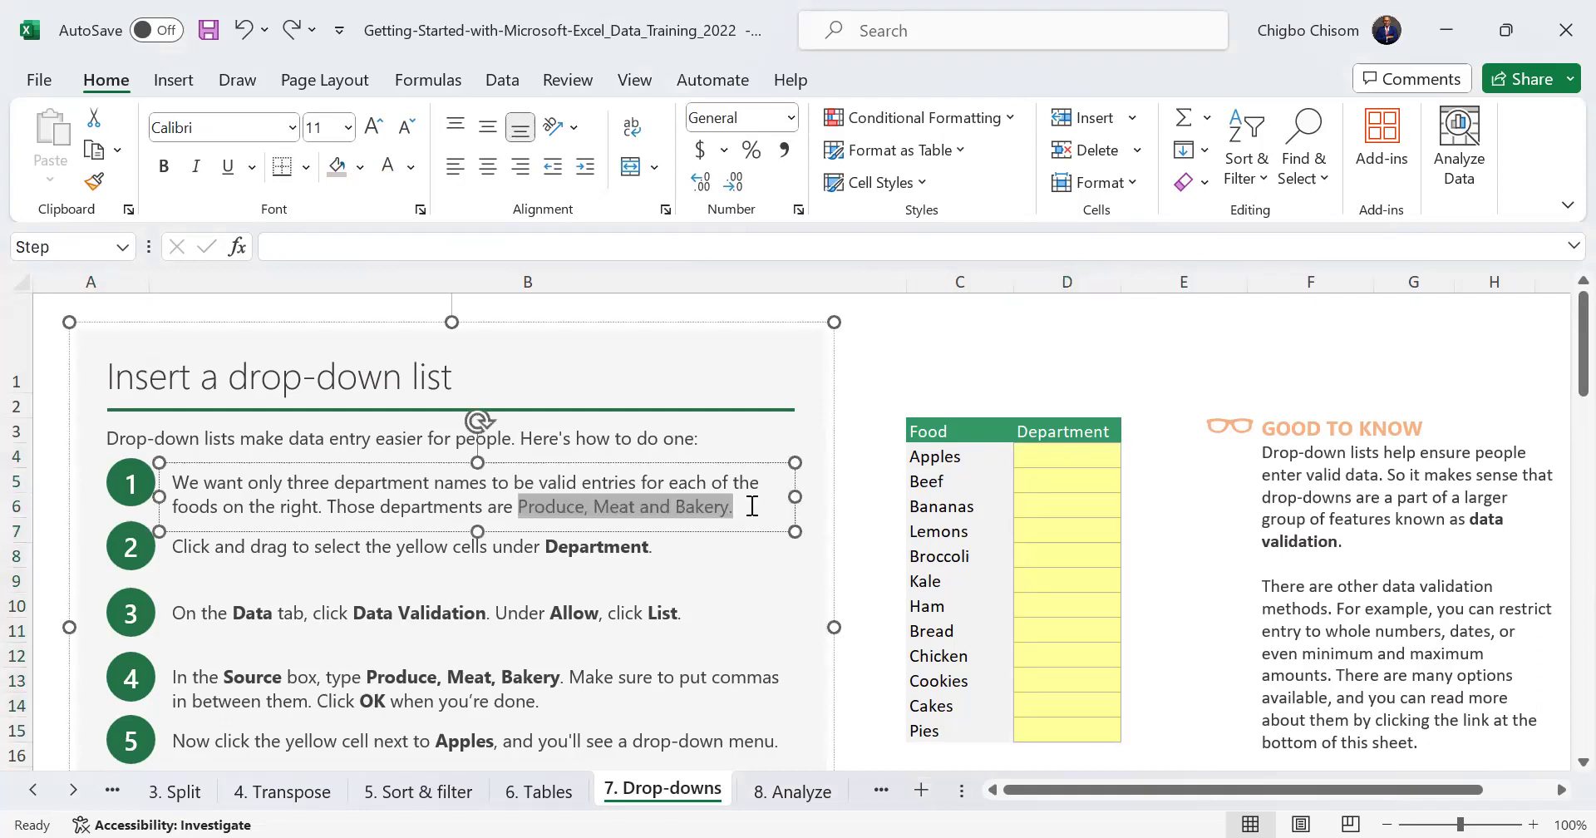
click(751, 506)
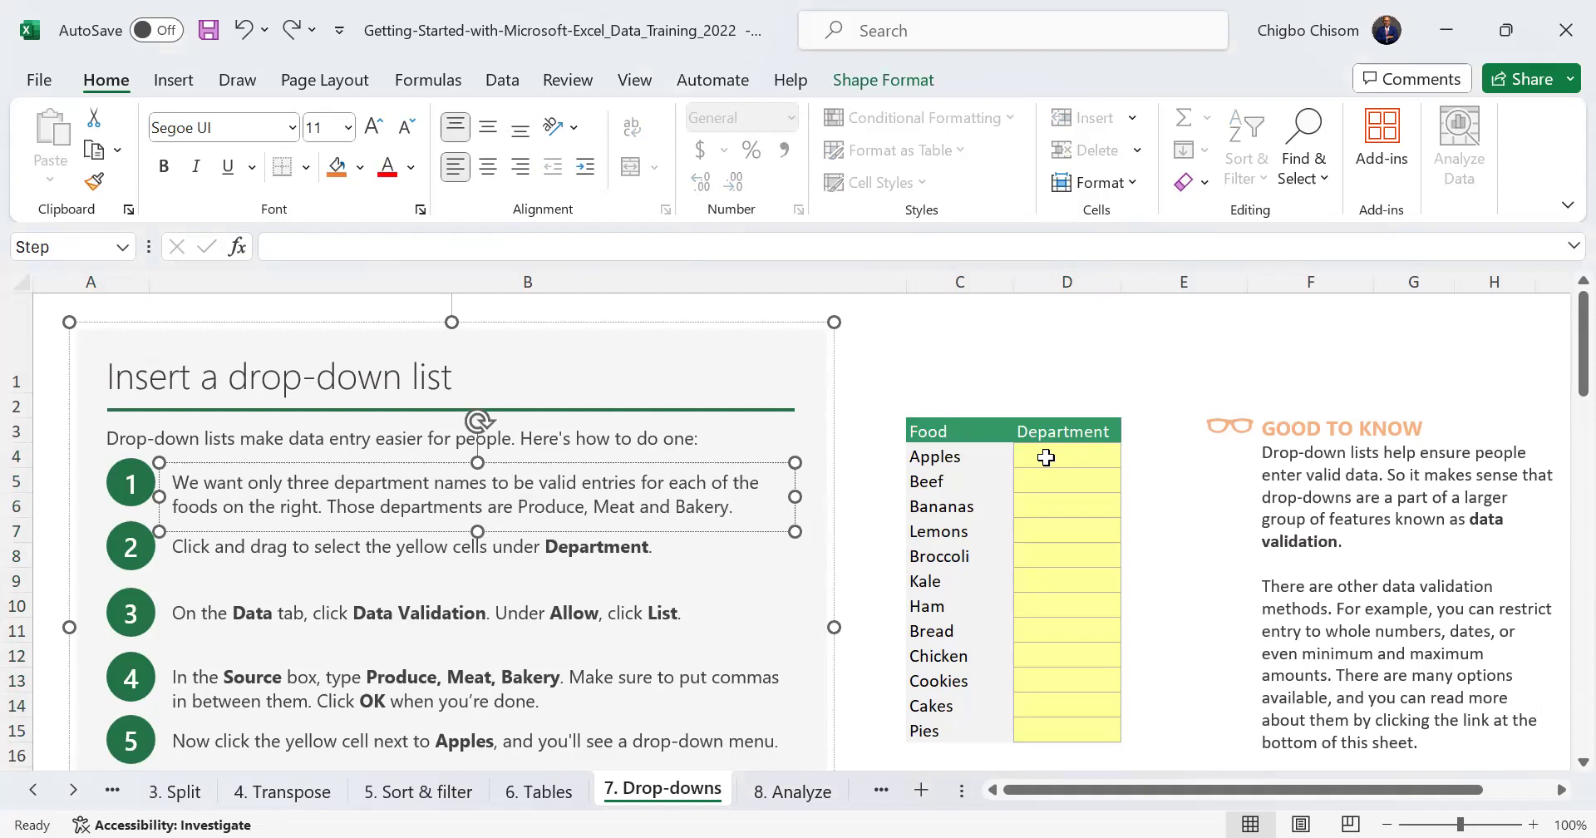
drag(1045, 457, 1084, 728)
key(alt+a)
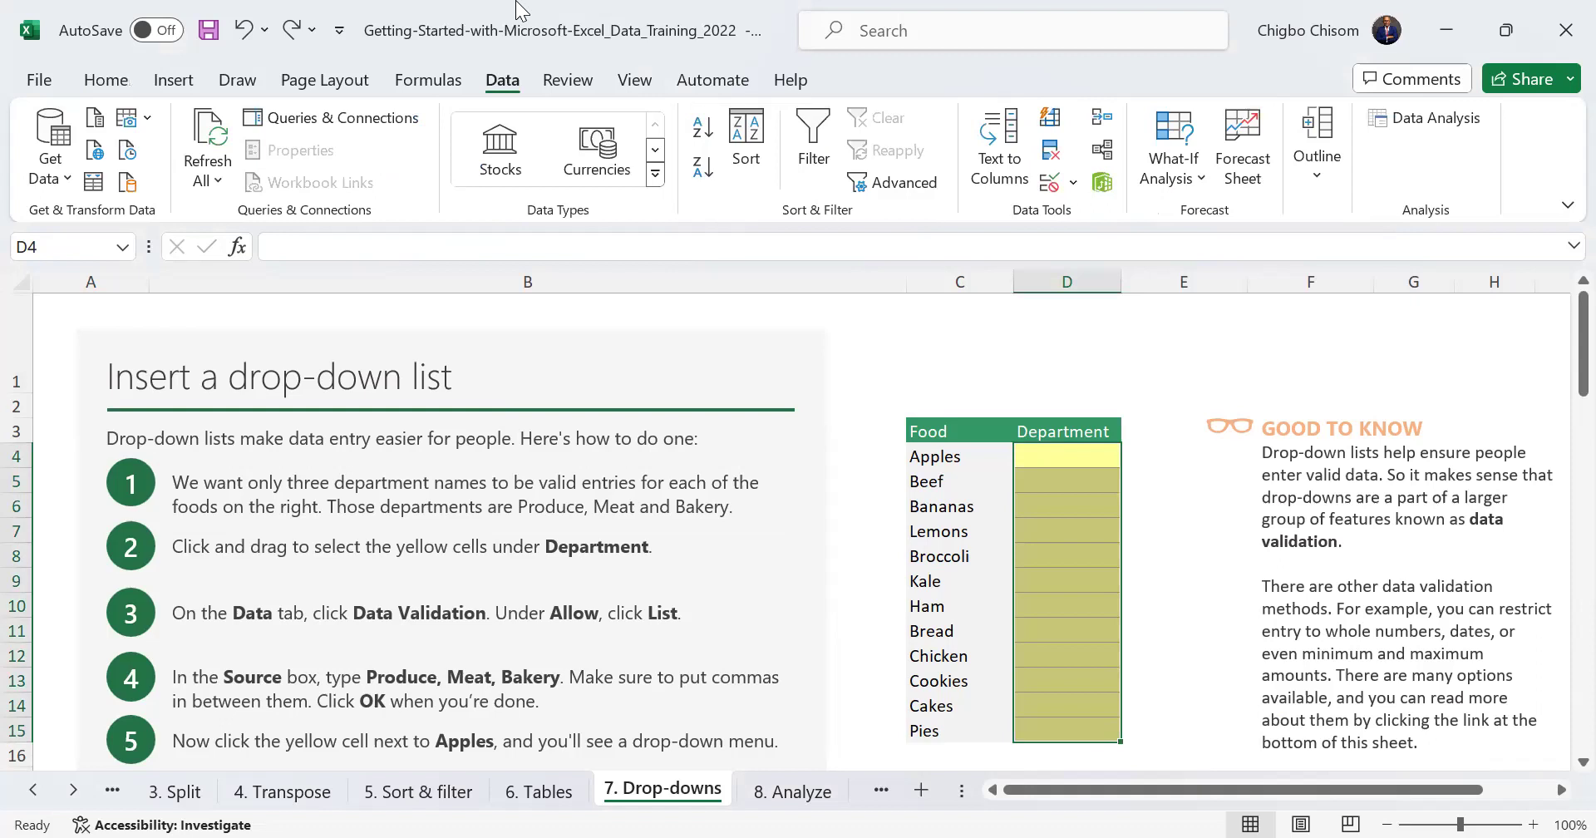
Open Data Validation (Alt+A, V) with Department cells D4:D15 reselected
key(alt+a)
key(v)
key(v)
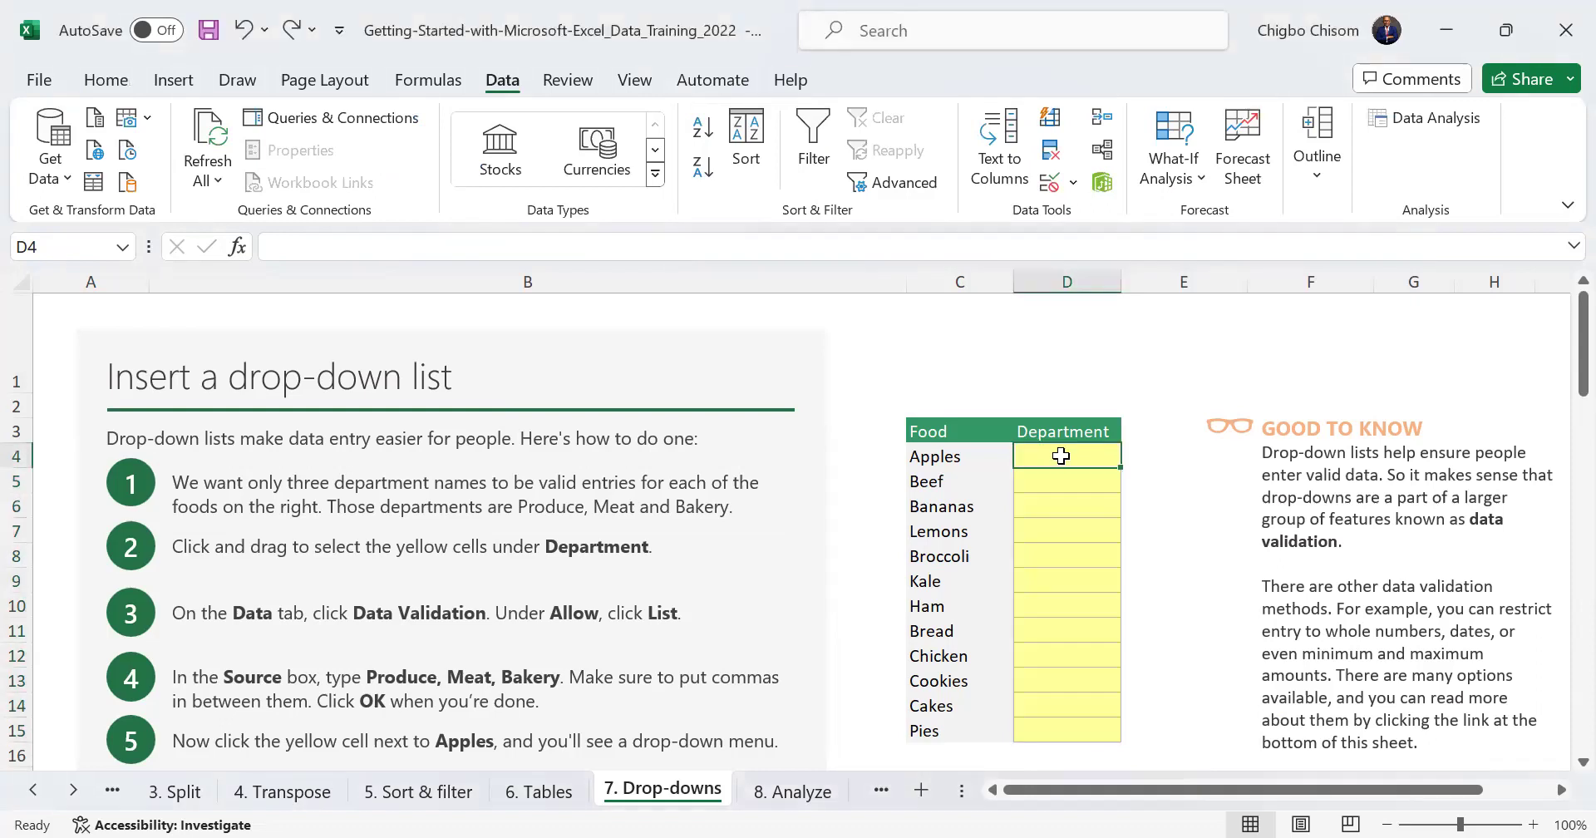
click(1069, 600)
drag(1057, 457, 1079, 728)
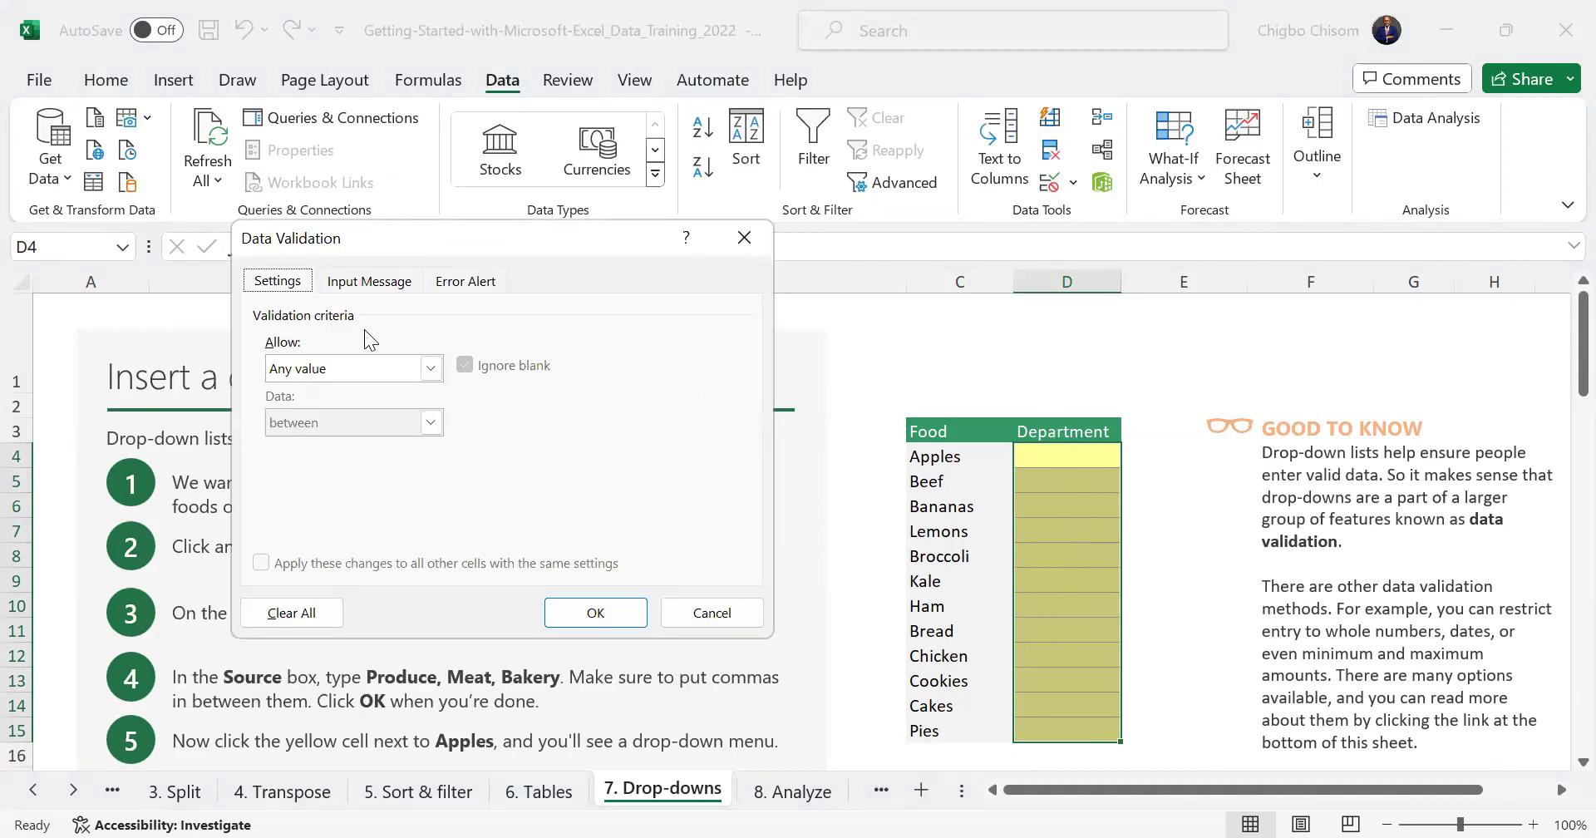
Set validation to Allow List with source 'Produce, Meat, Bakery' and apply it
click(431, 368)
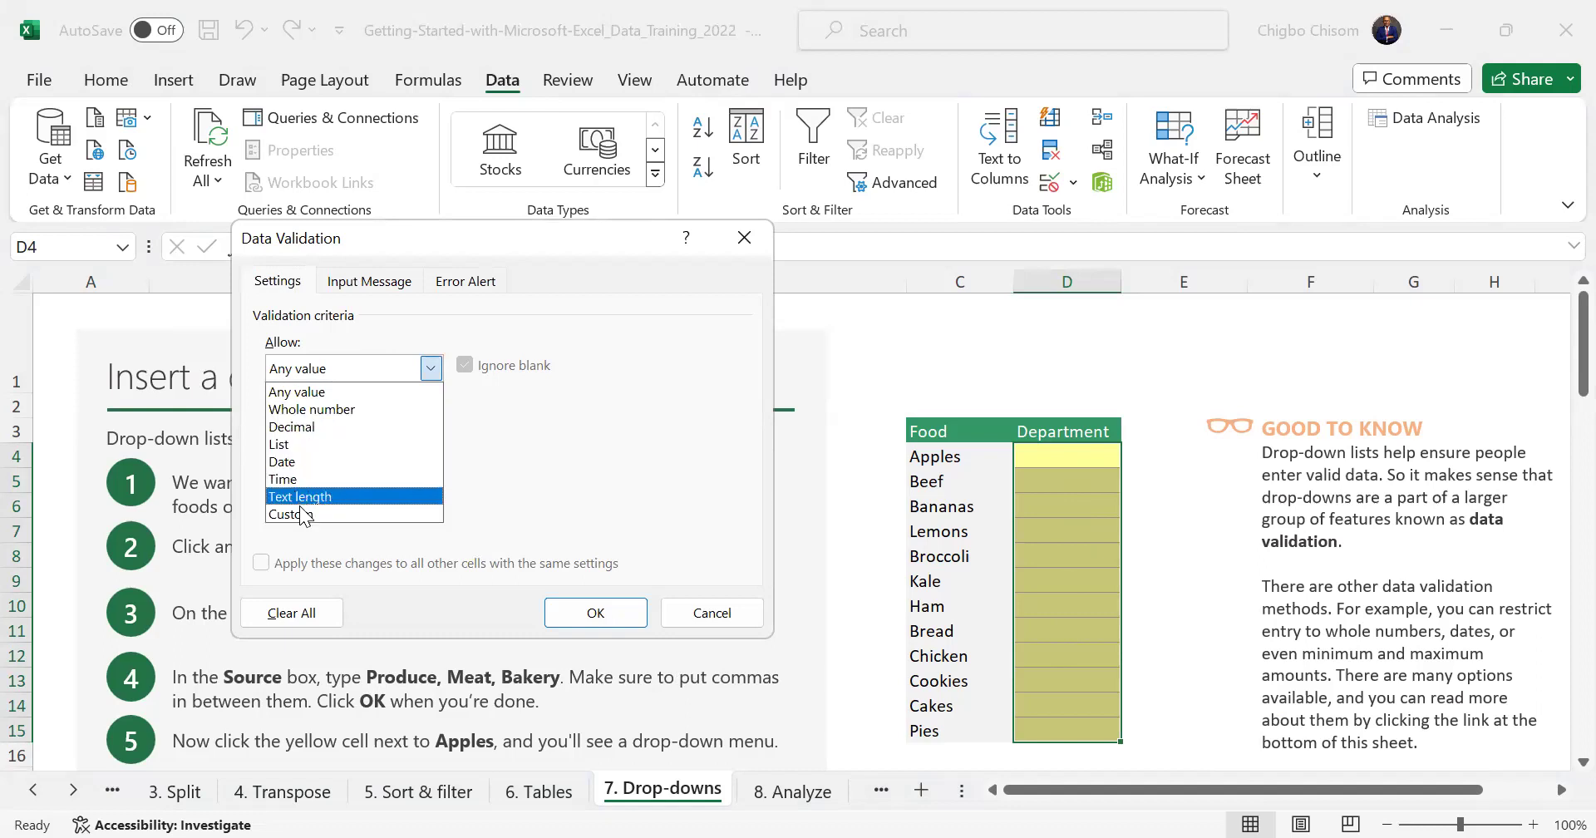
click(291, 446)
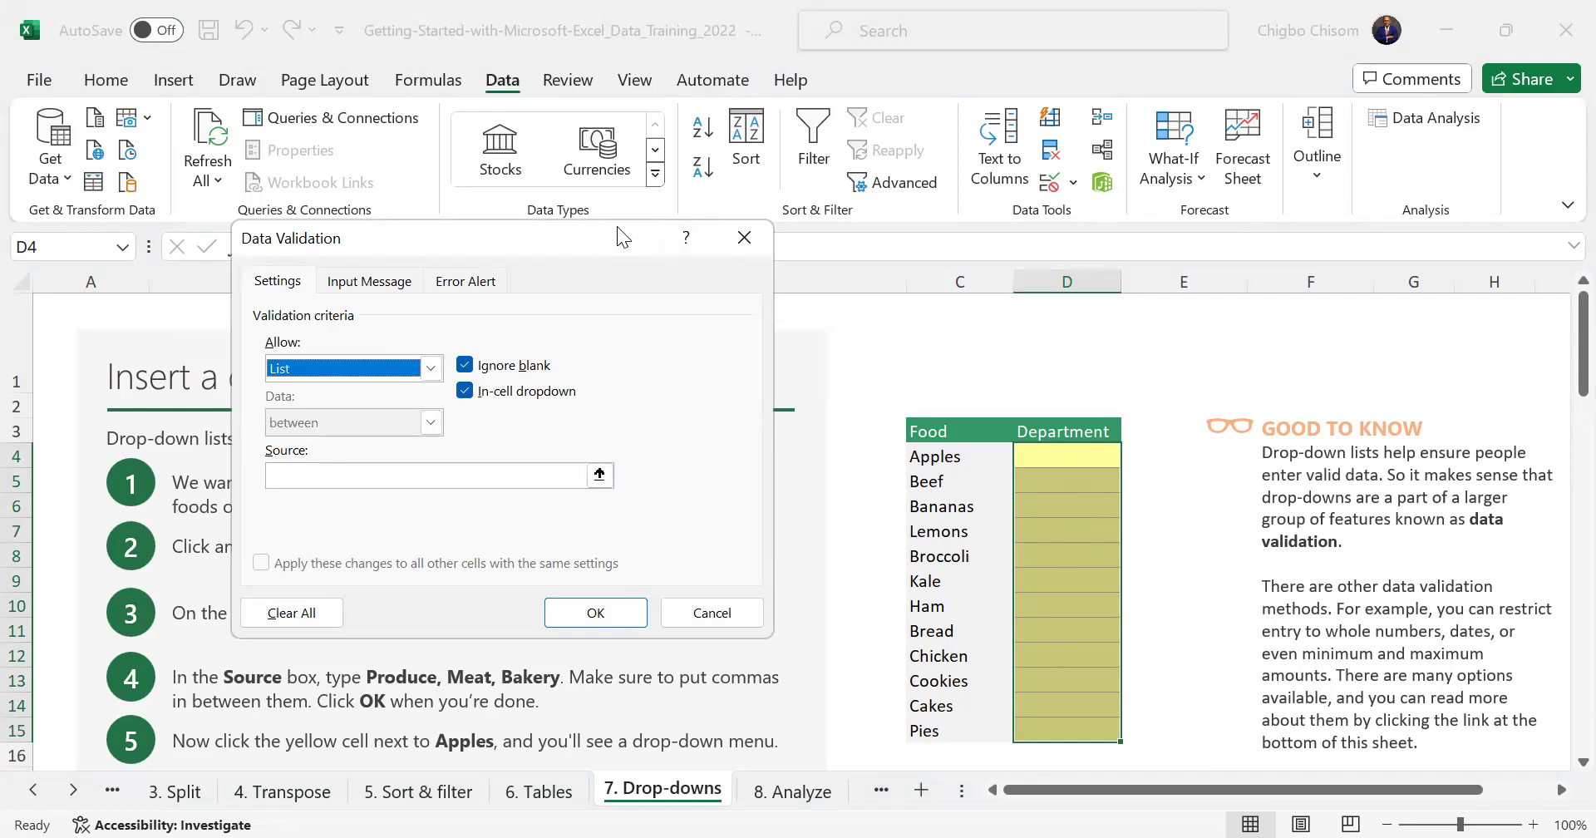
drag(617, 226, 1453, 248)
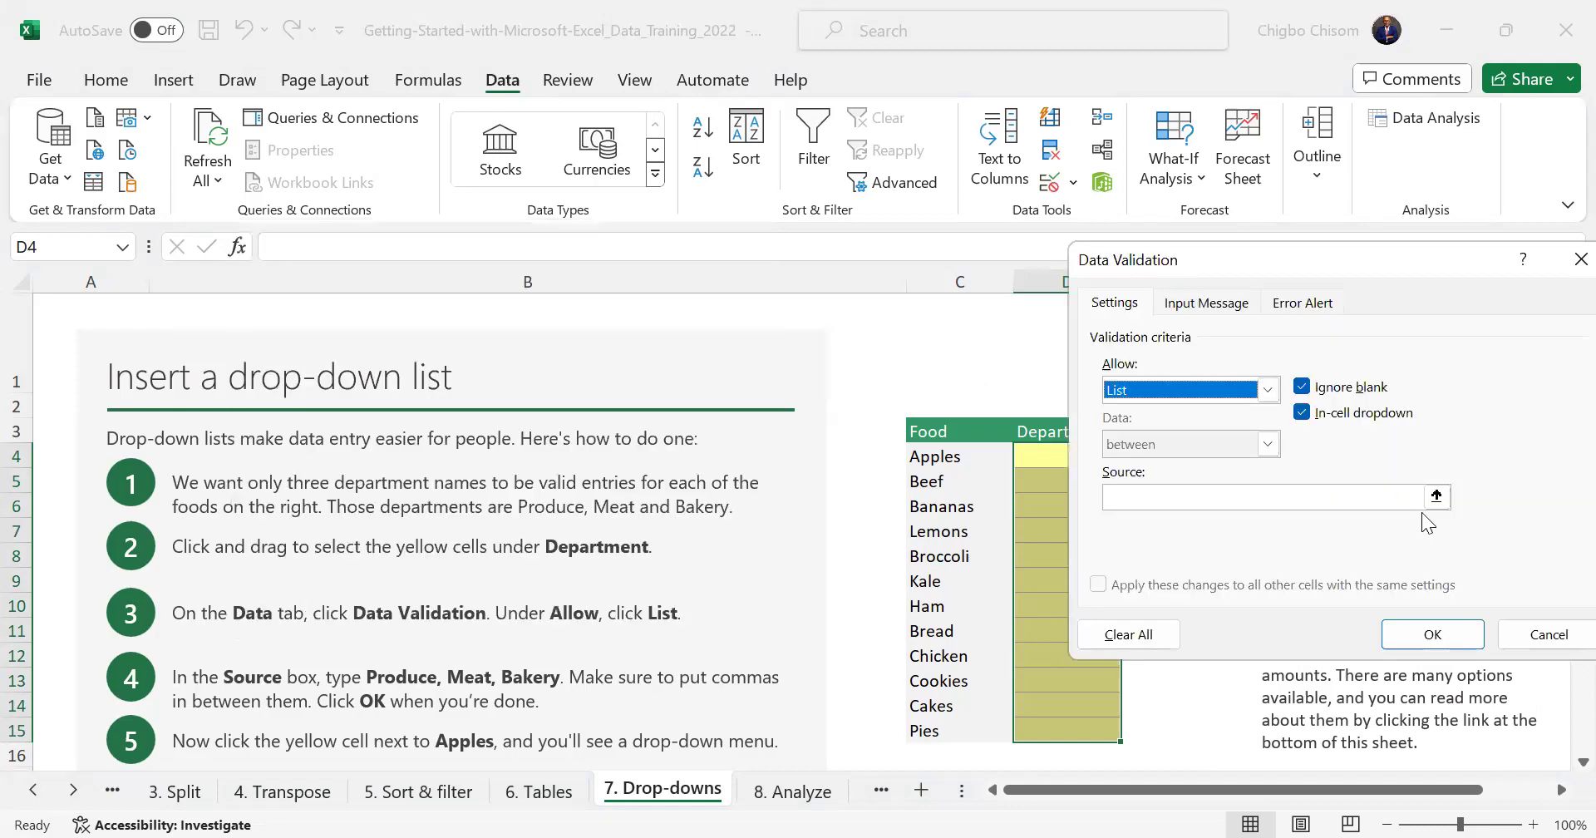
click(1370, 504)
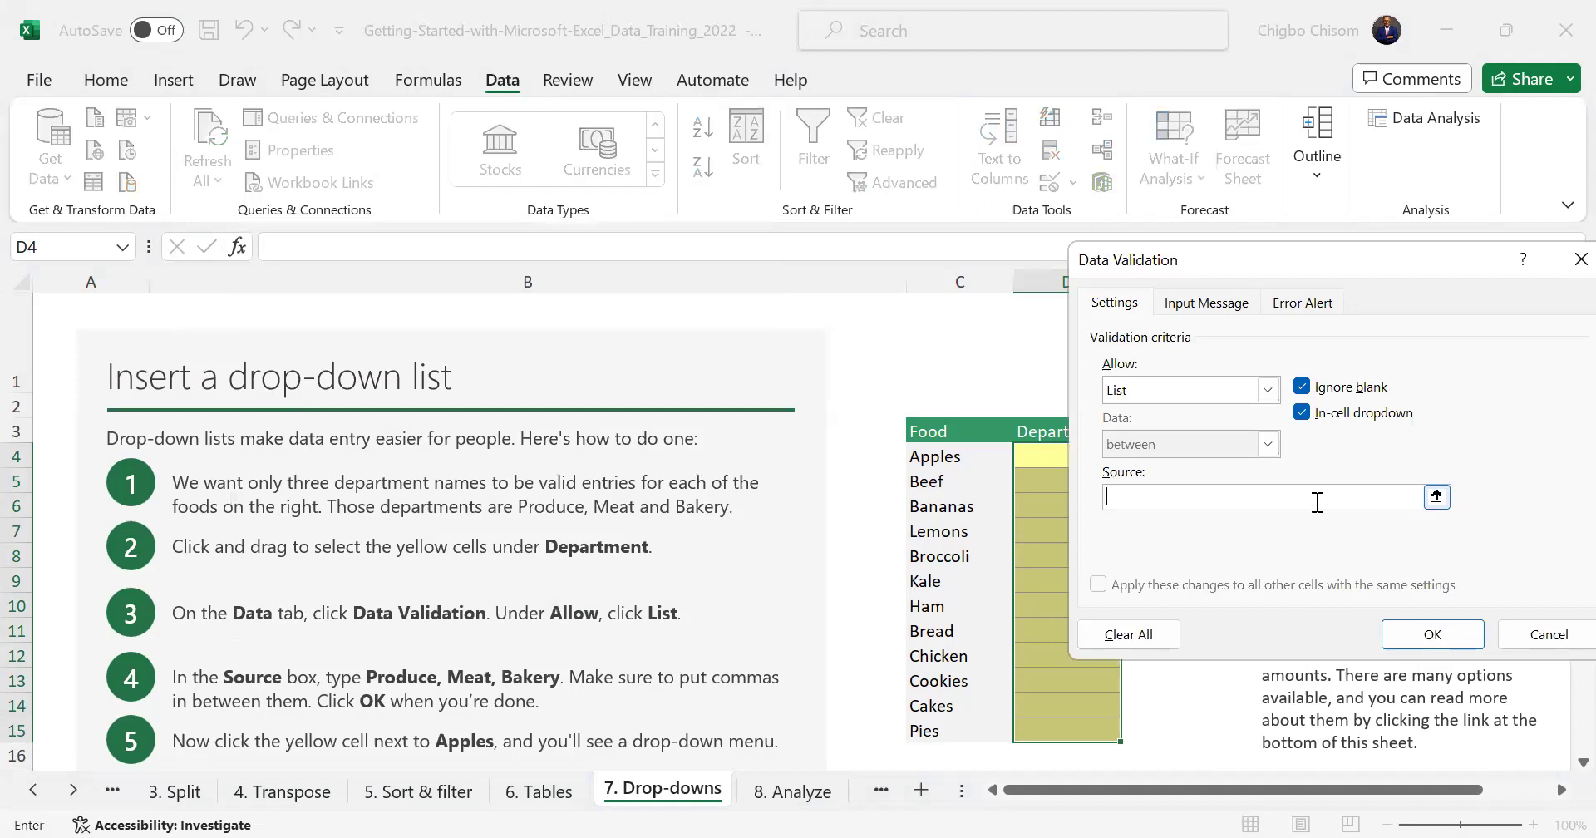
text(Produce)
text(\)
text(Meat )
text(&)
key(BackSpace)
key(BackSpace)
key(BackSpace)
key(BackSpace)
key(BackSpace)
key(BackSpace)
key(BackSpace)
text(, Meat, Bakery)
click(1440, 633)
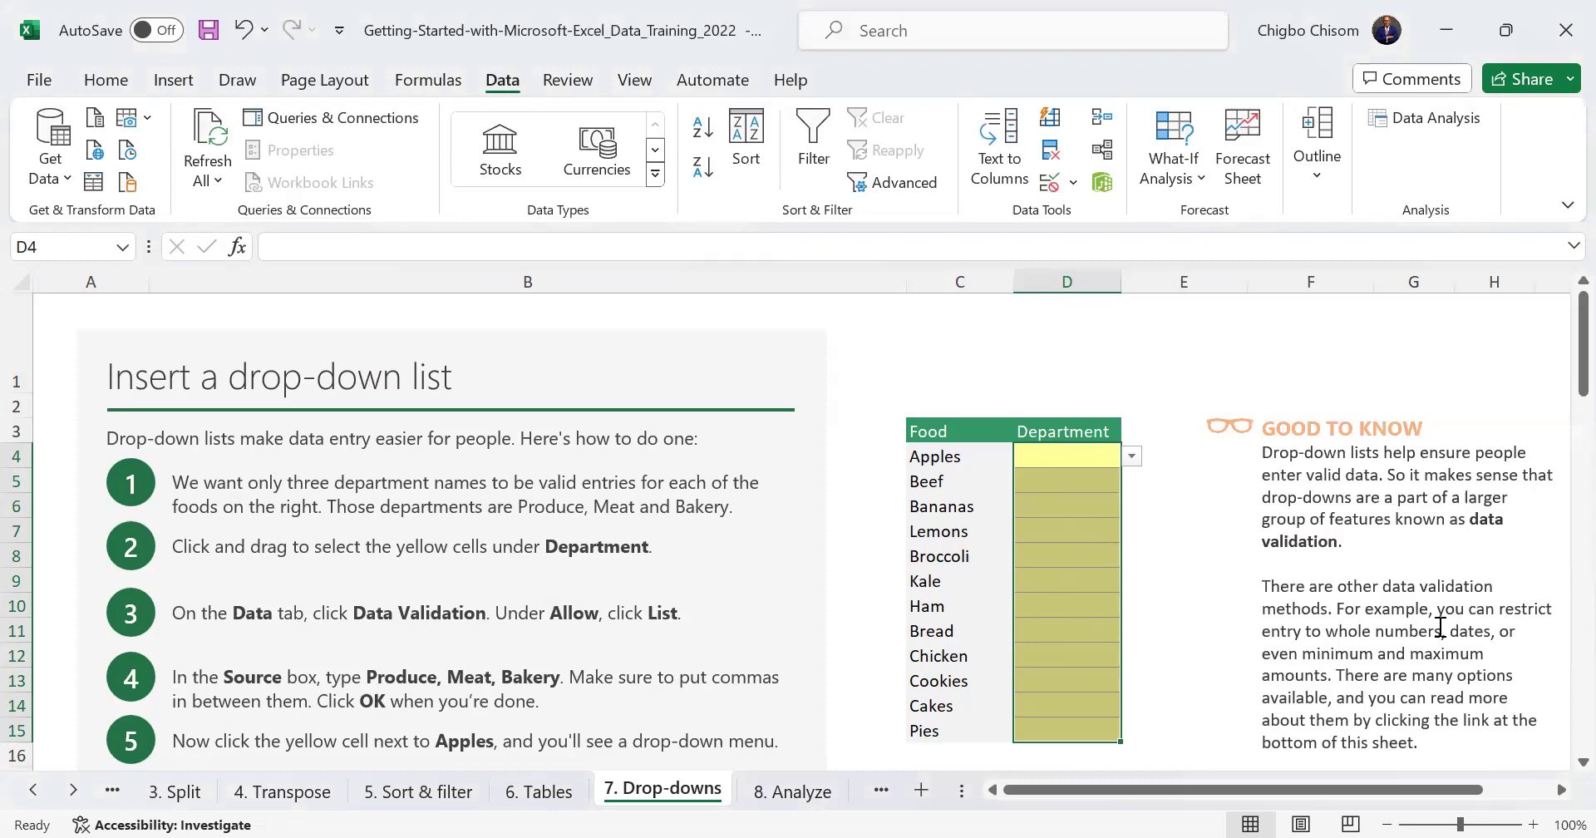
Reselect D4:D15 and start entering 'Pr' in D4 beside Apples
click(1162, 597)
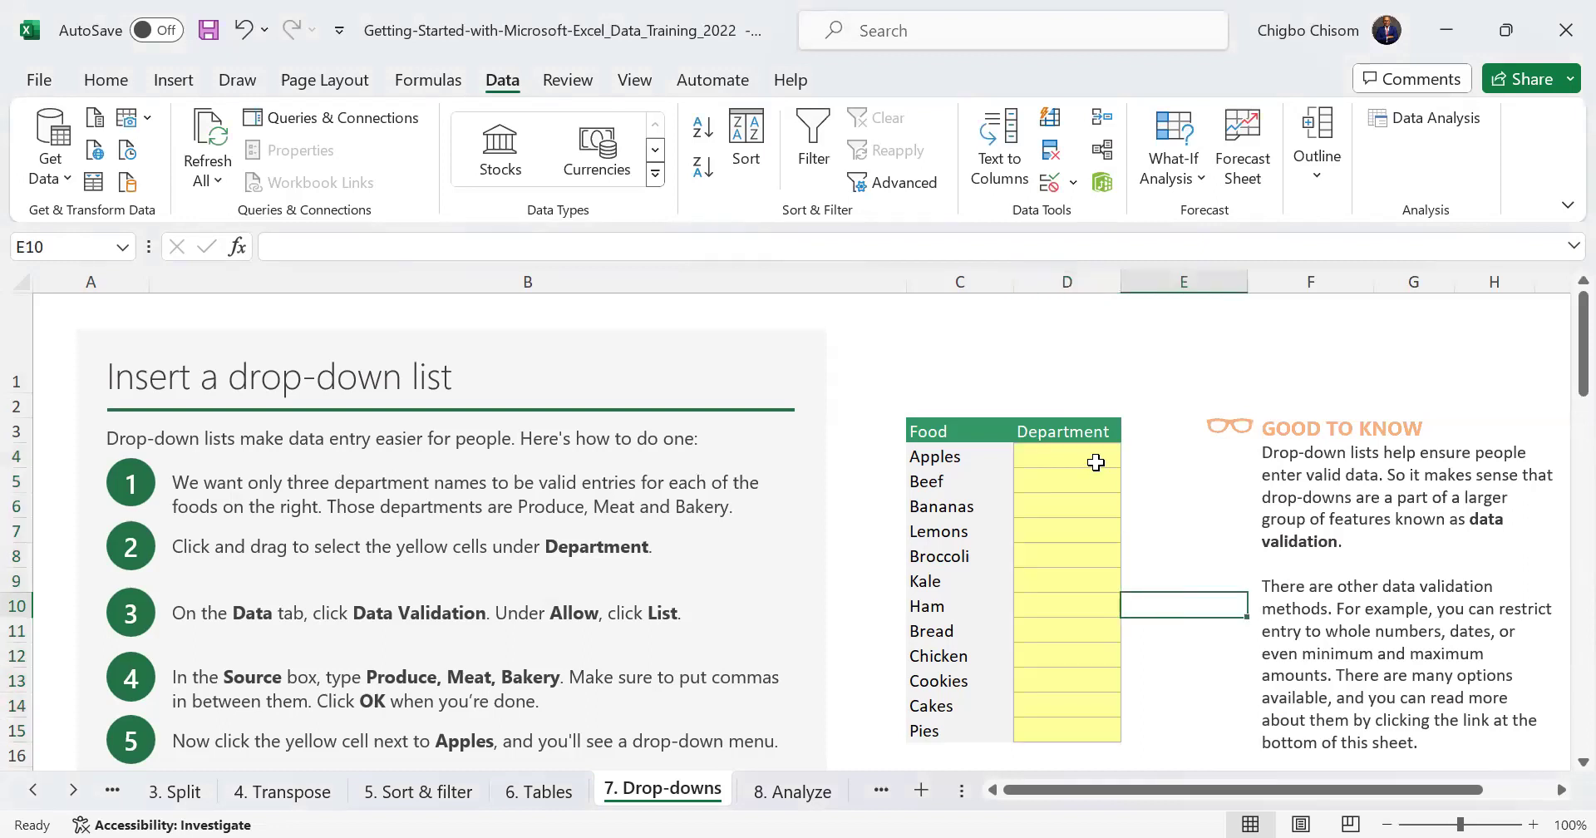
drag(1092, 460, 1092, 729)
click(1057, 457)
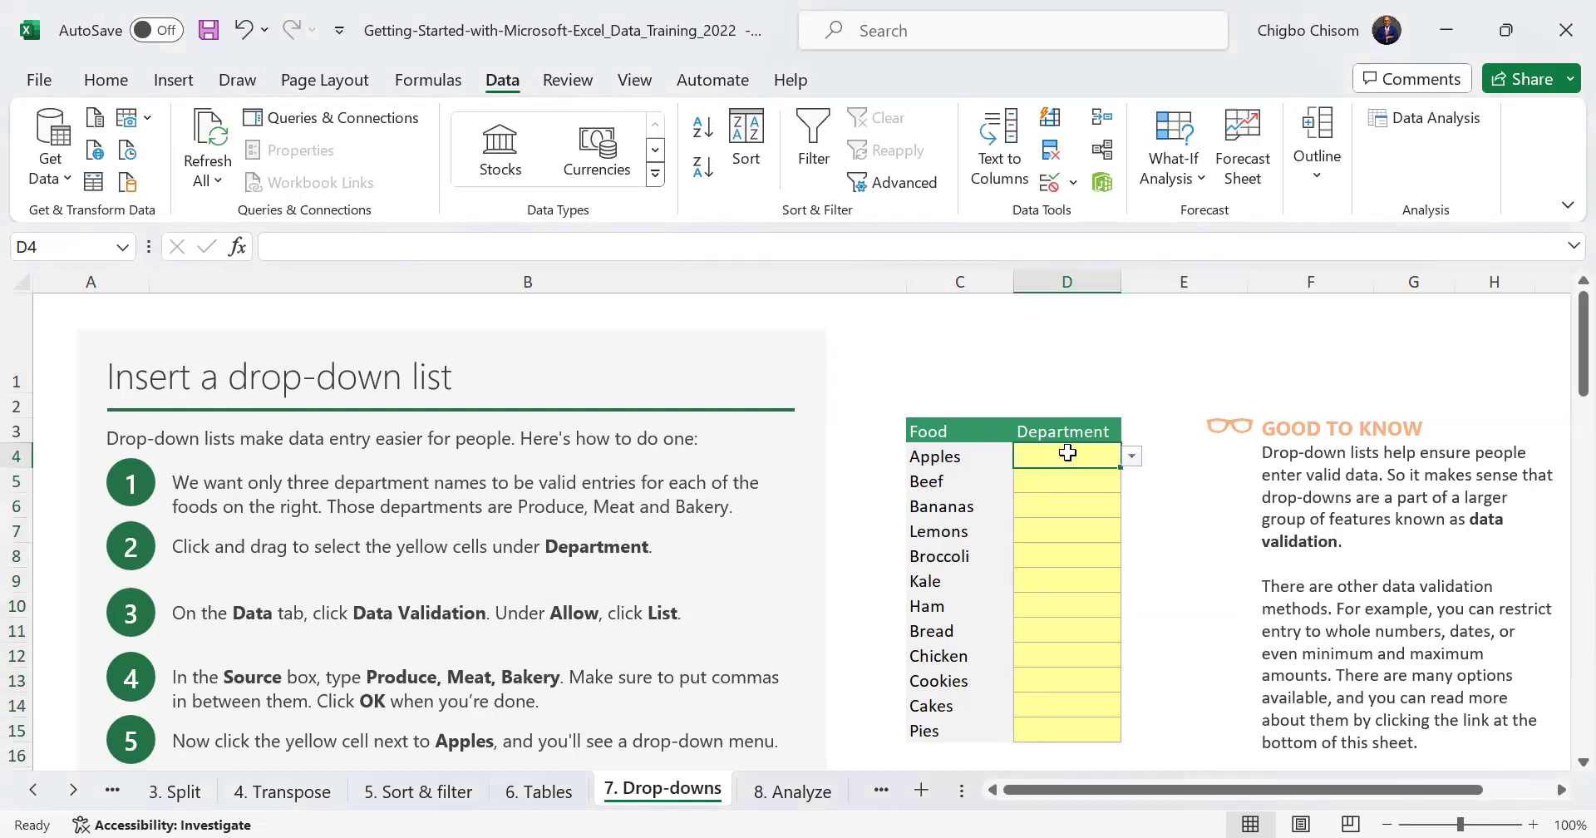
text(P)
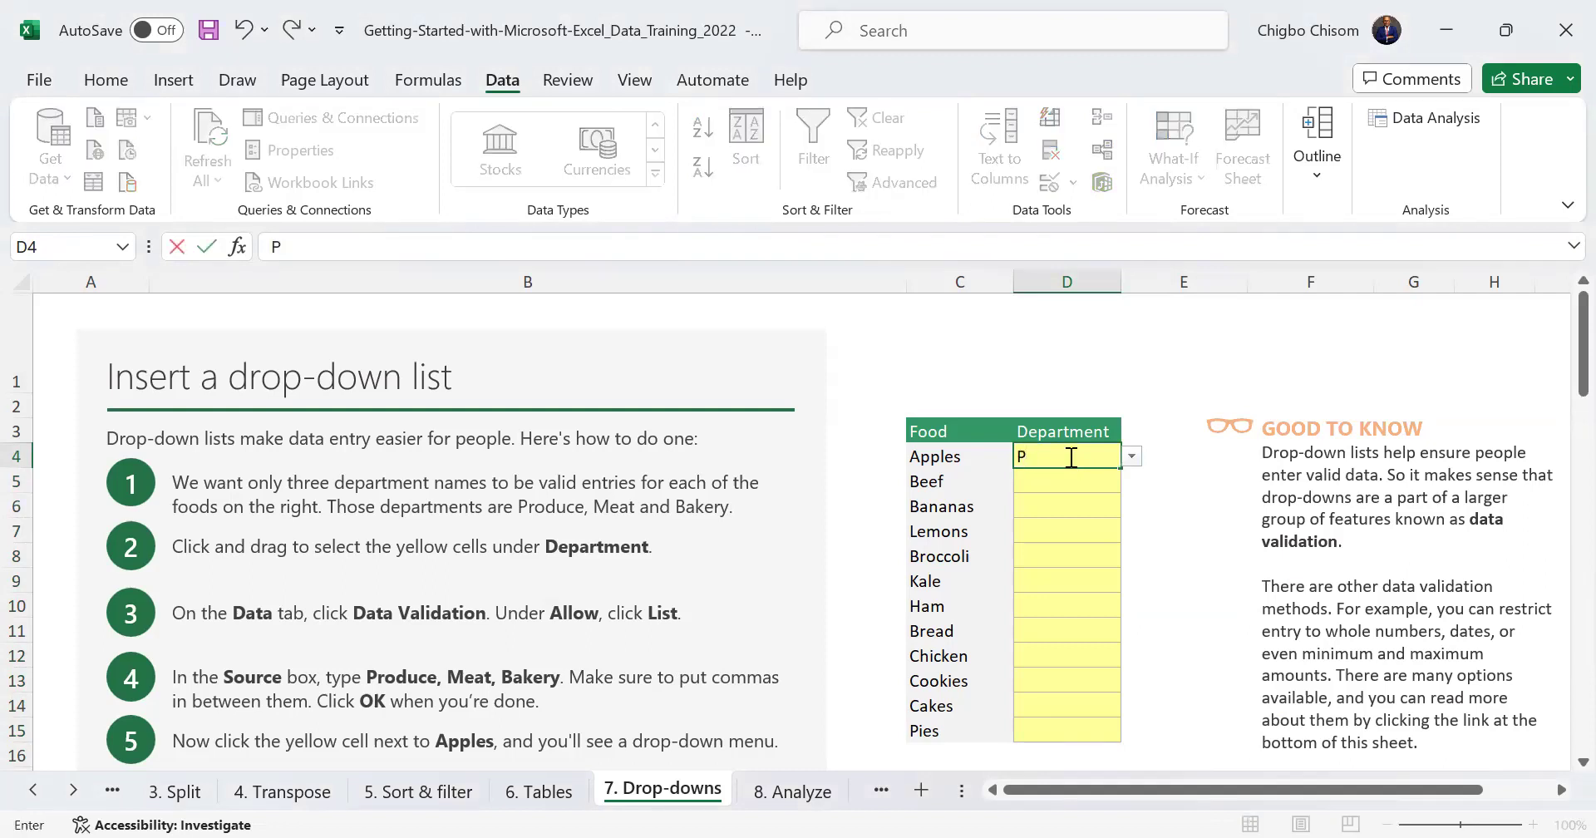
text(r)
Enter departments Produce, Meat, Produce, Produce, Produce for Apples through Broccoli
click(1088, 479)
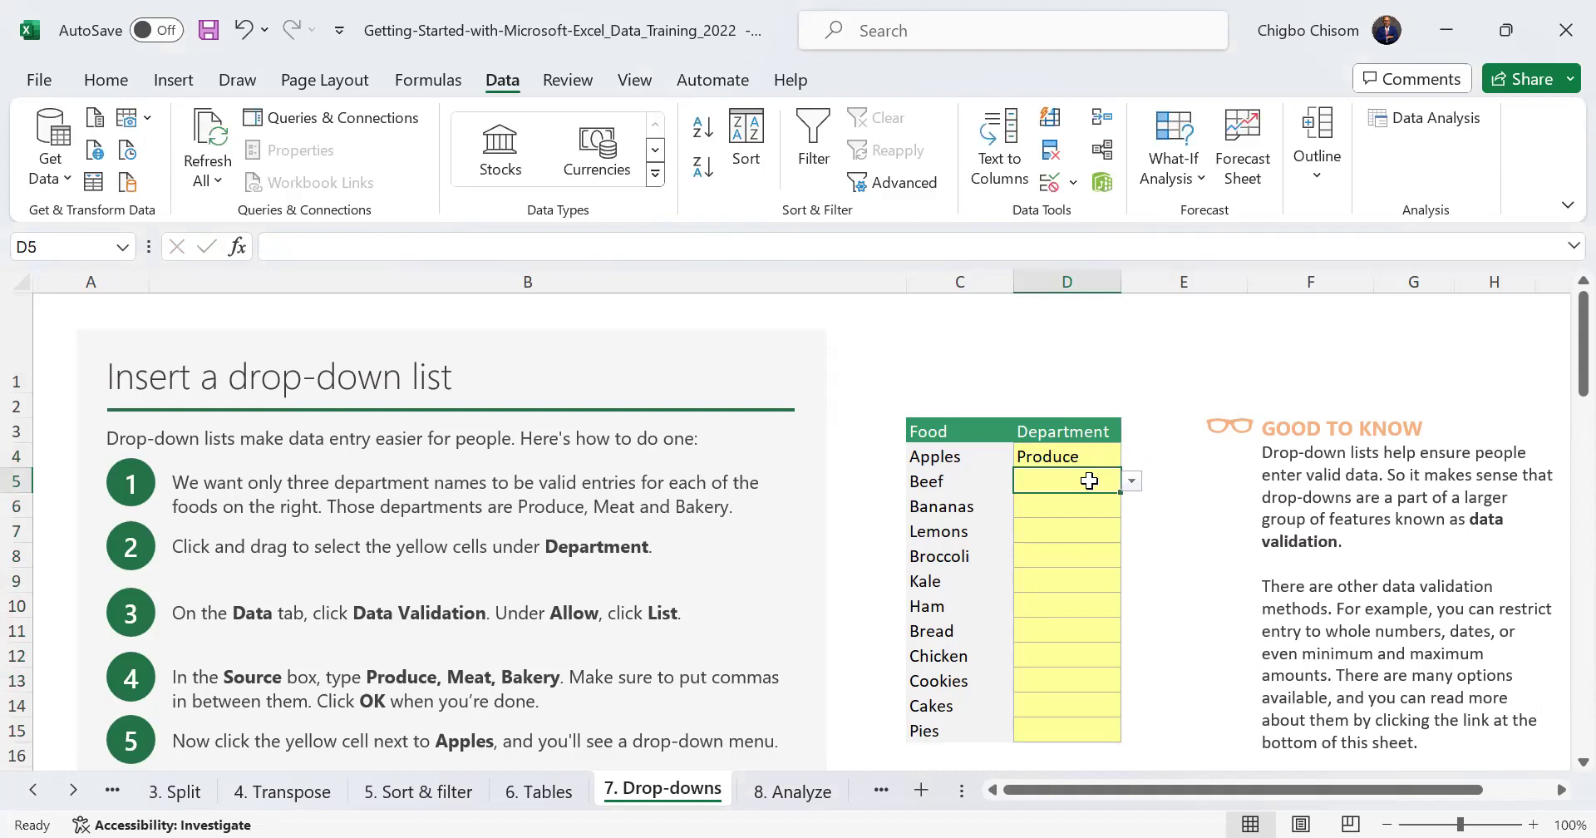
text(mea)
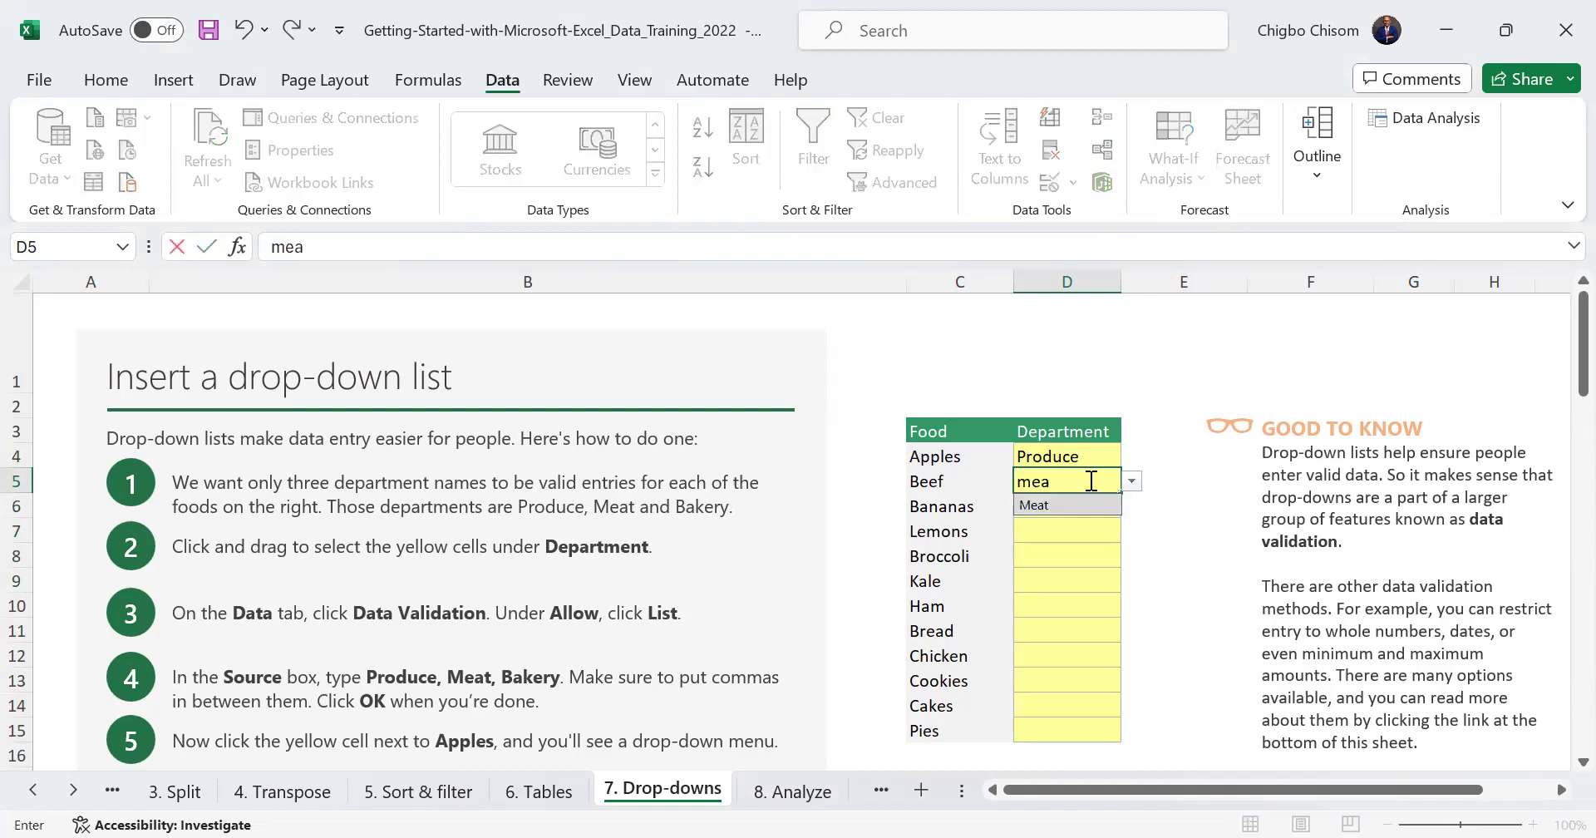
key(Return)
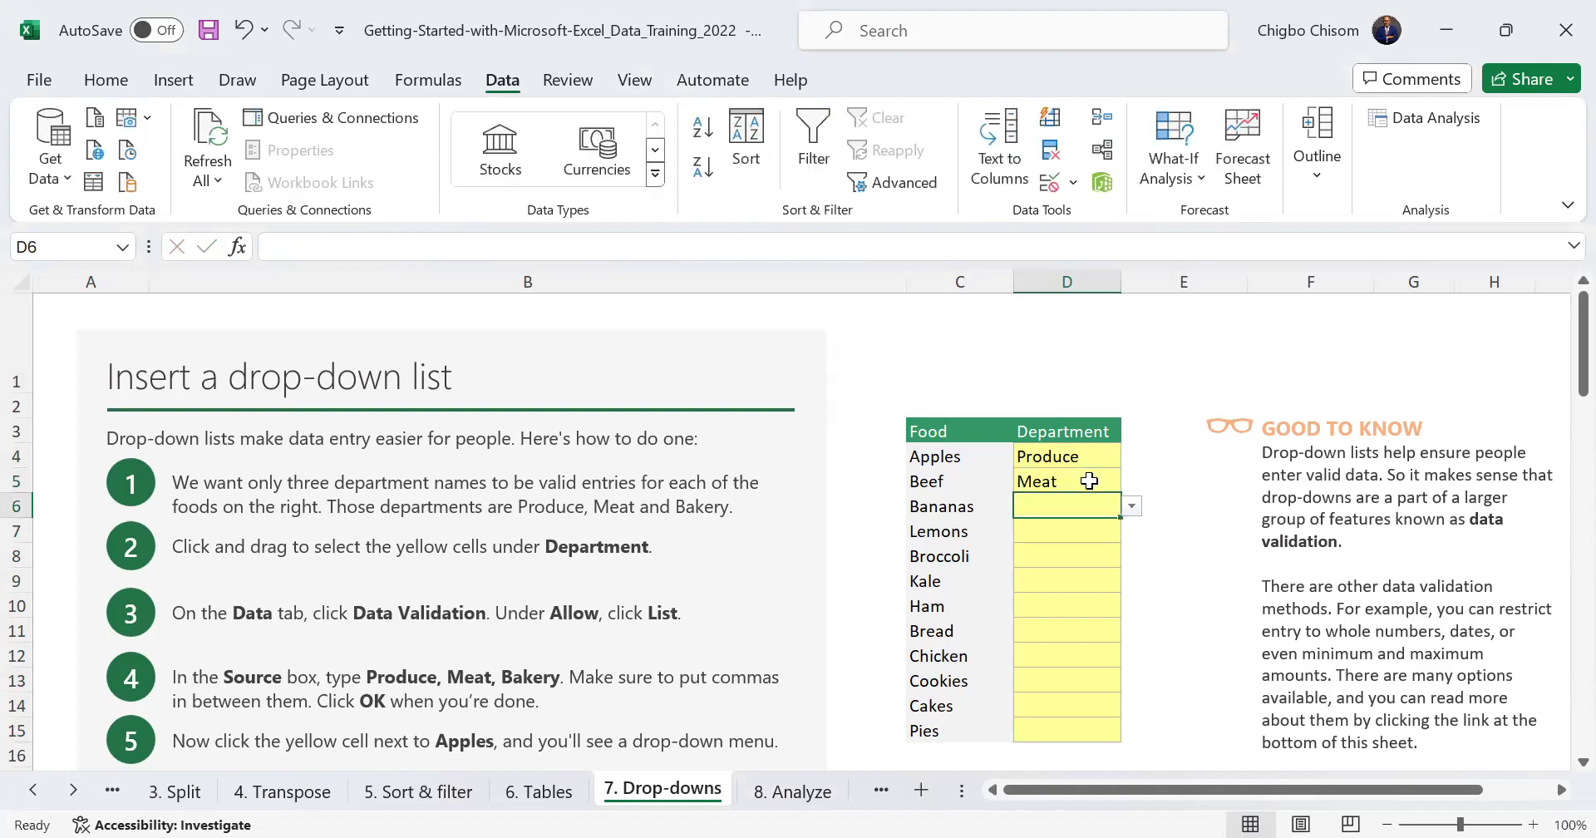
key(F2)
text(prod)
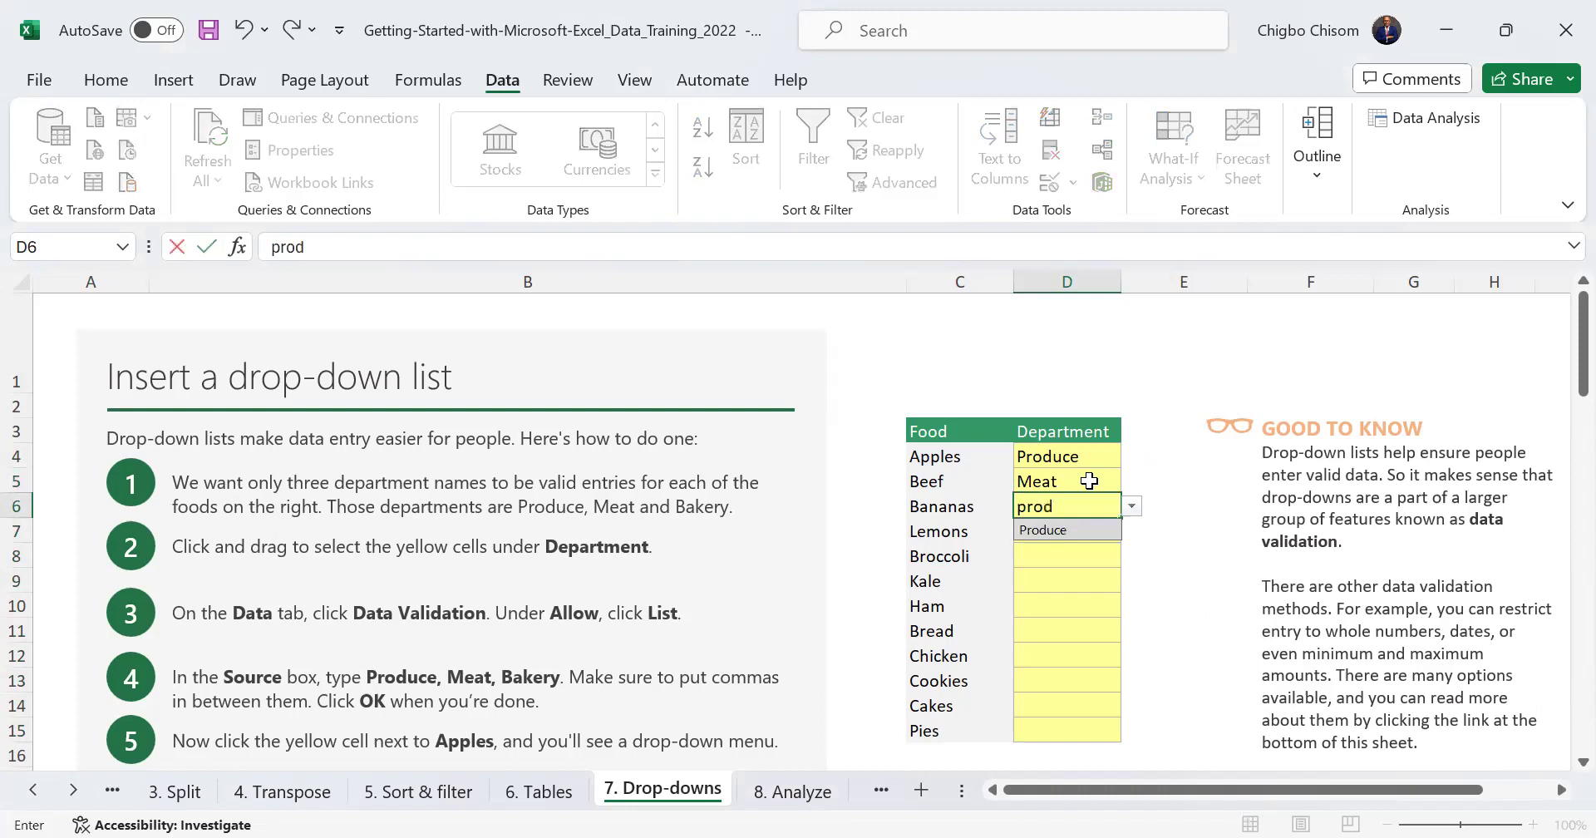
key(Return)
text(pro)
key(Return)
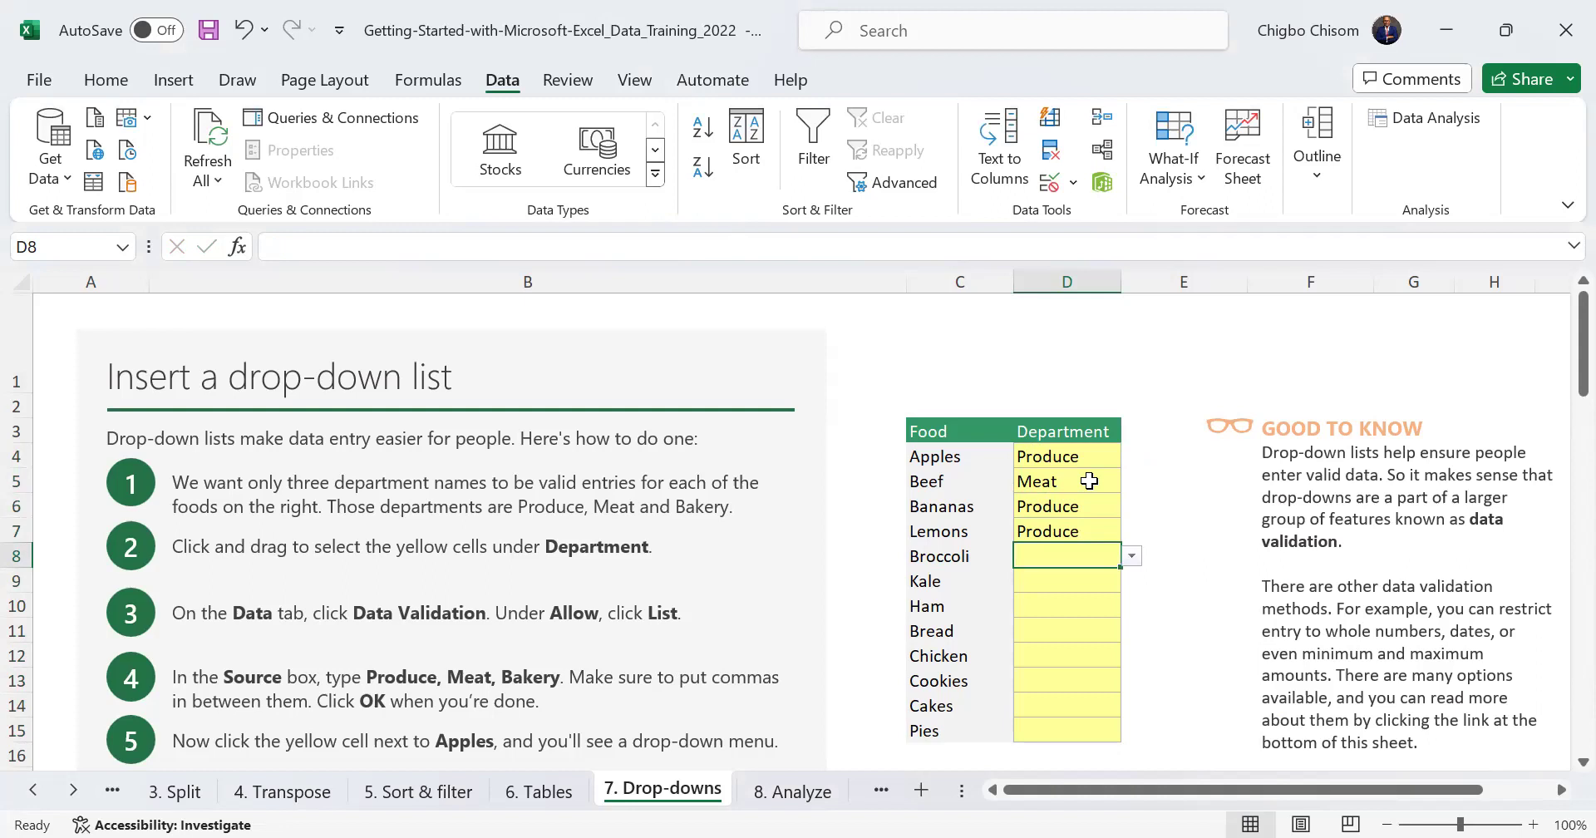
text(p)
key(Return)
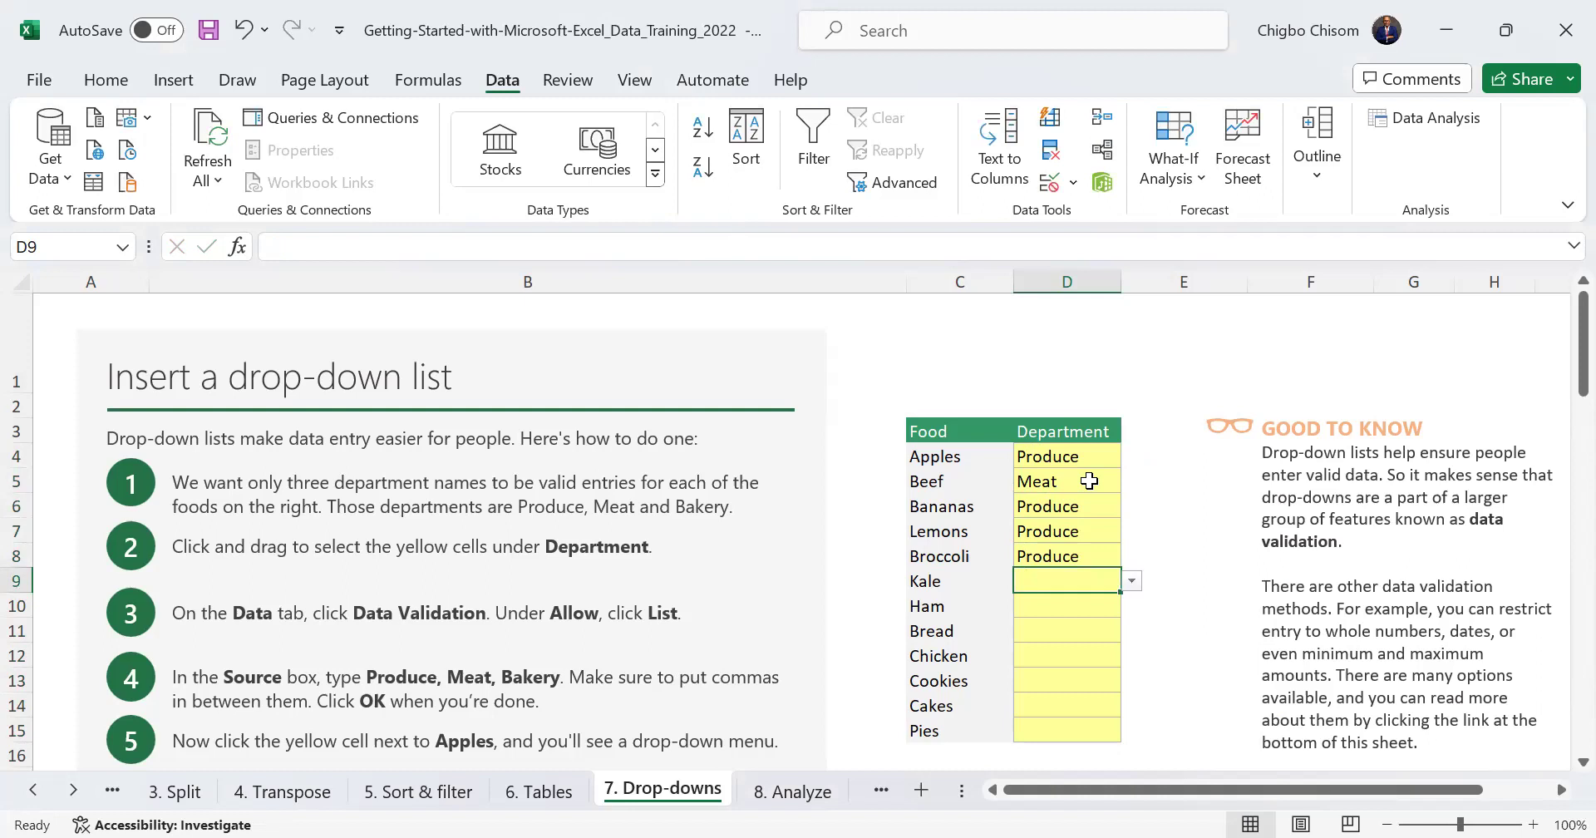
Enter Bakery, Bakery, Bakery, Meat, Bakery, Bakery, Bakery for Kale through Pies
text(ba)
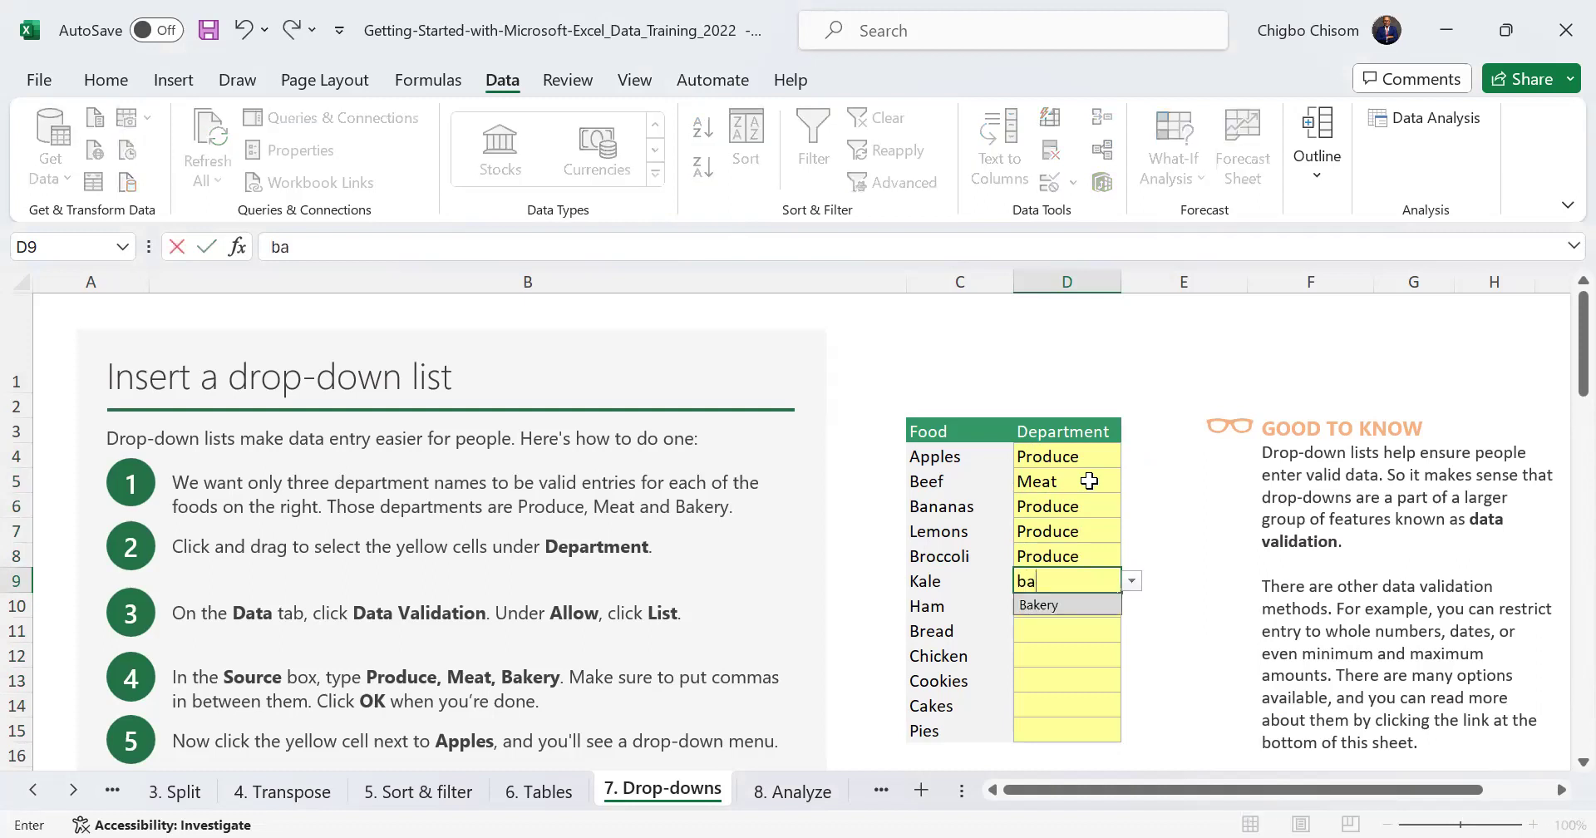
key(Return)
text(bak)
key(Return)
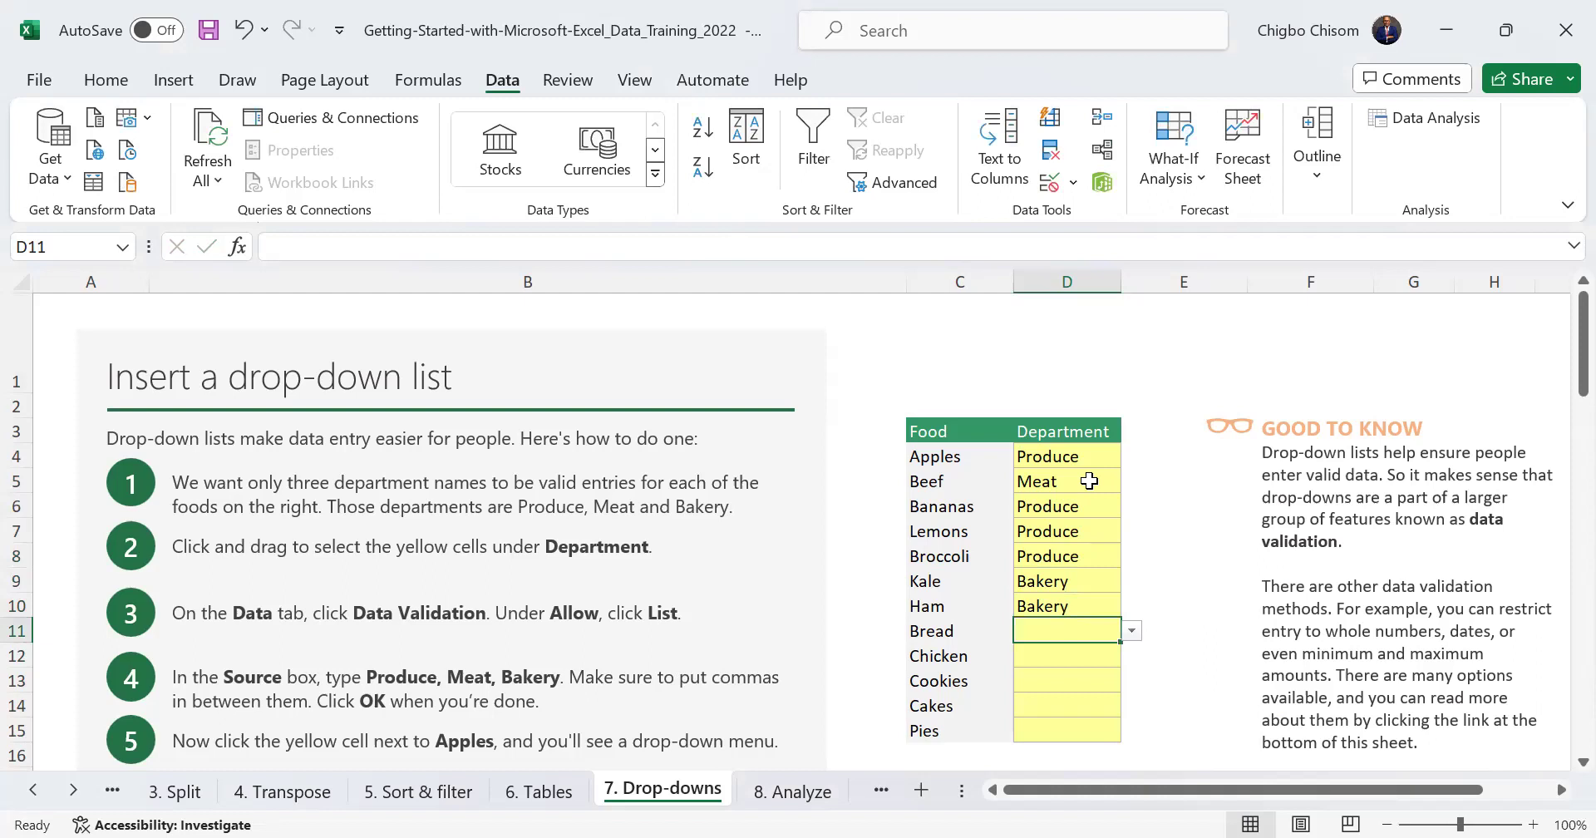
text(b)
key(Return)
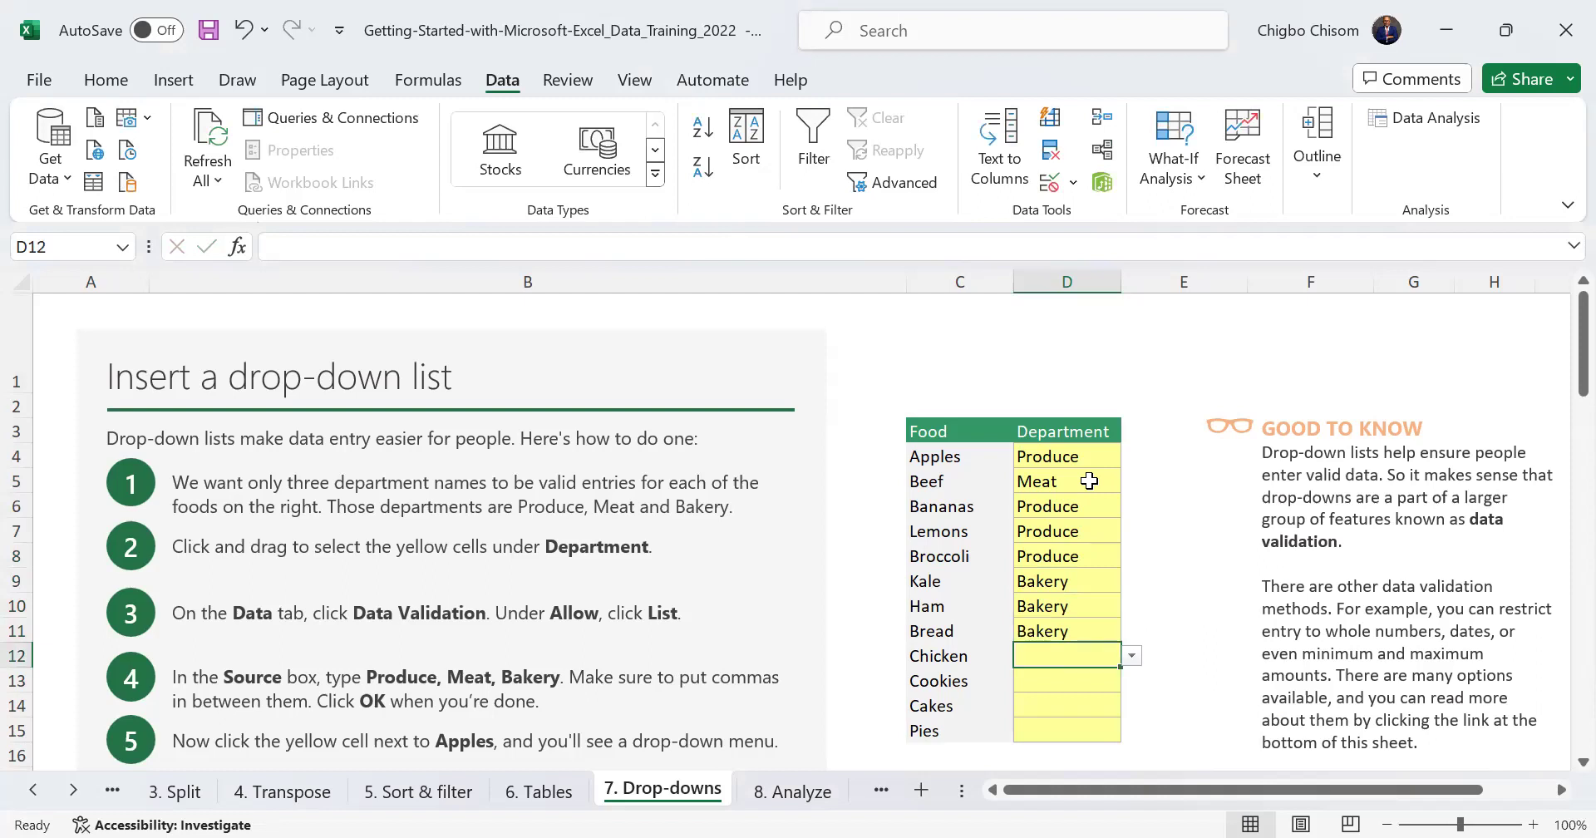
text(m)
key(Return)
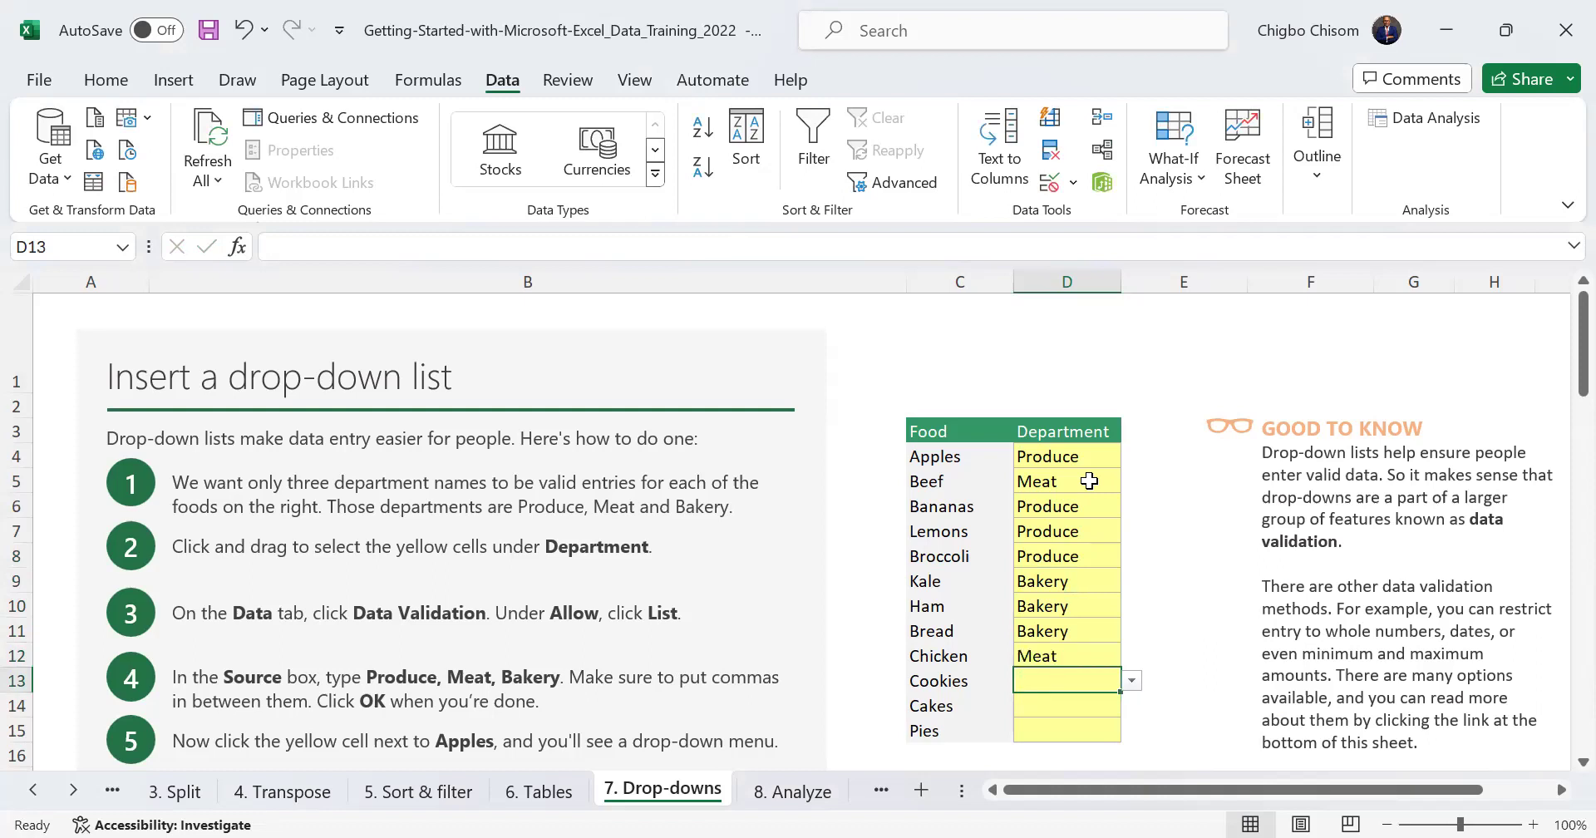
text(b)
key(Return)
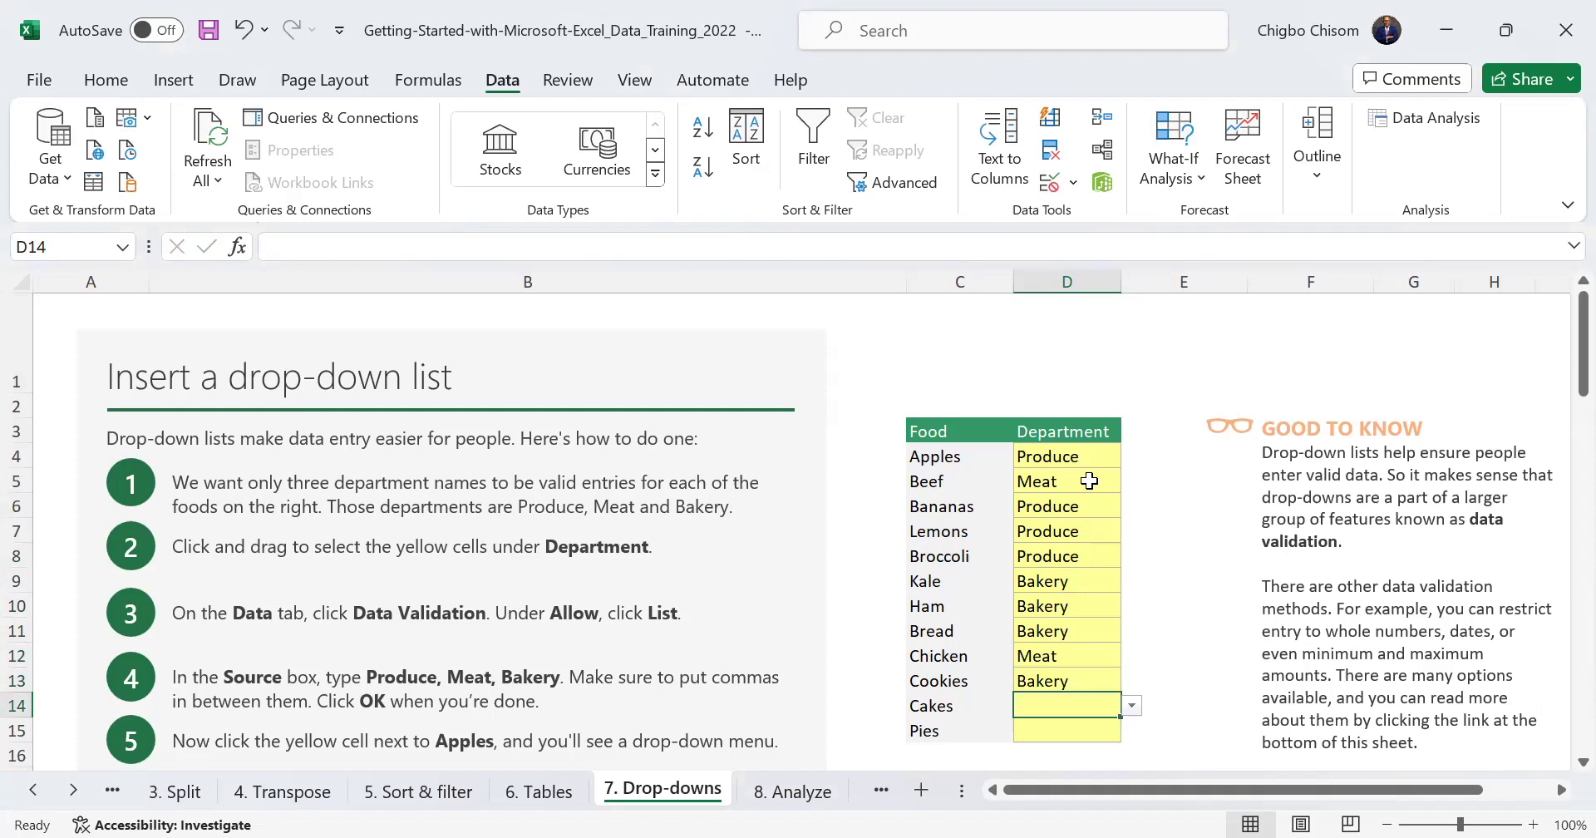
text(bak)
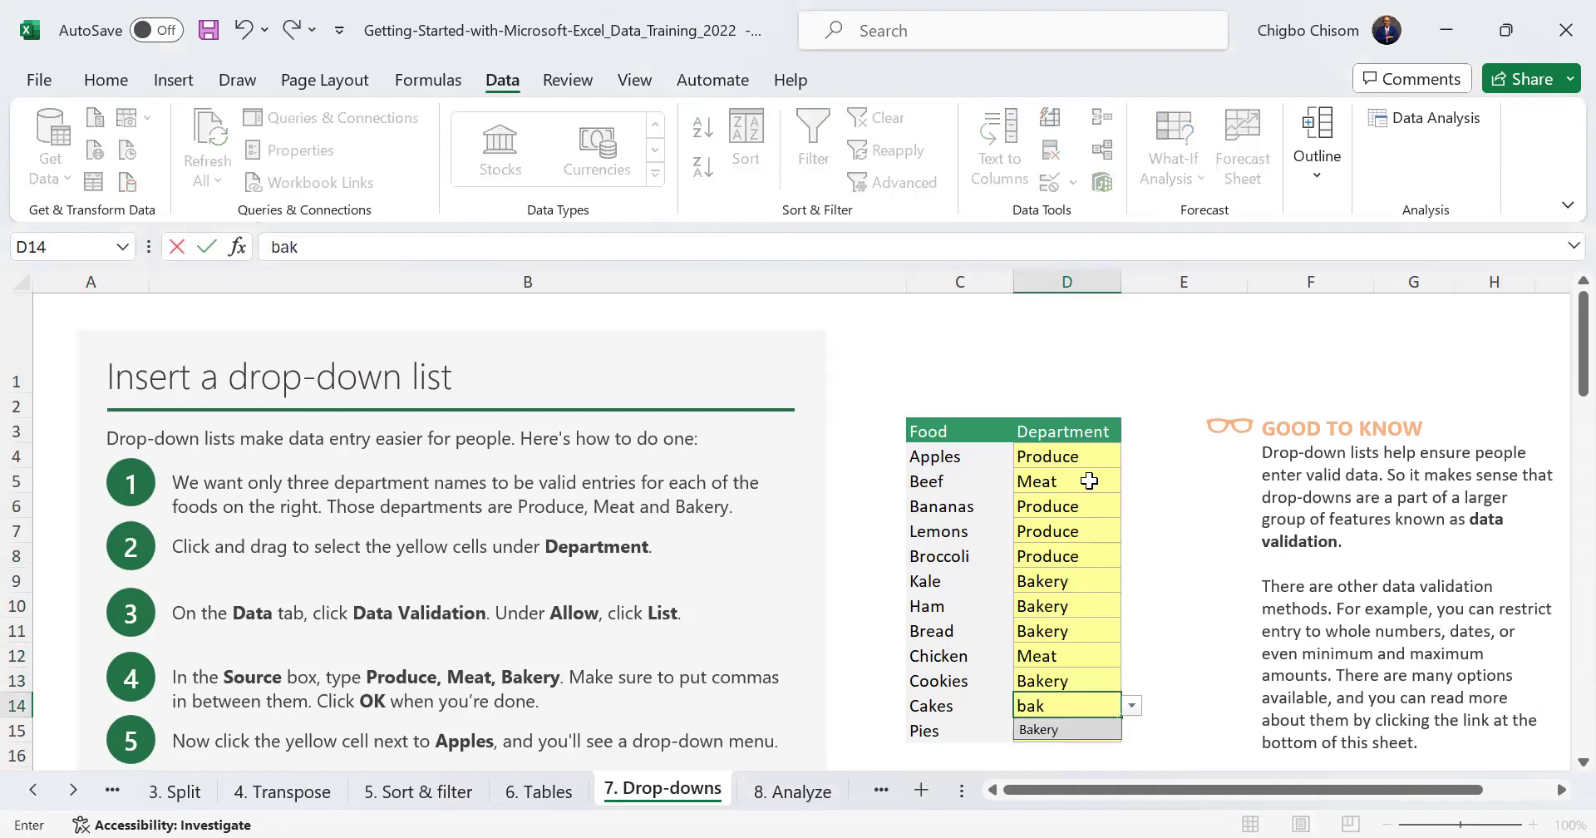
key(Return)
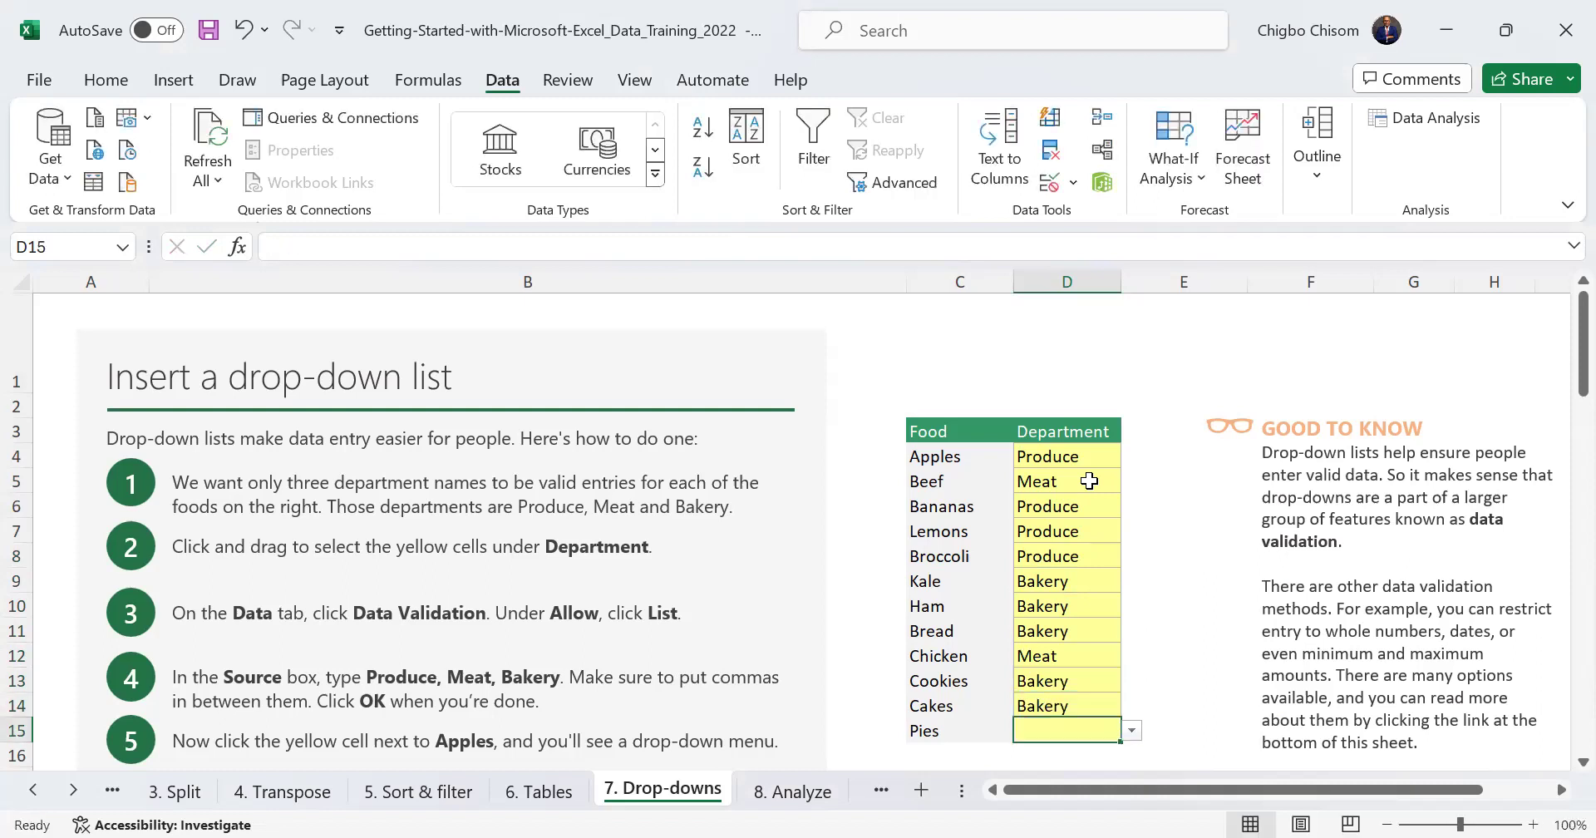
text(bak)
key(Return)
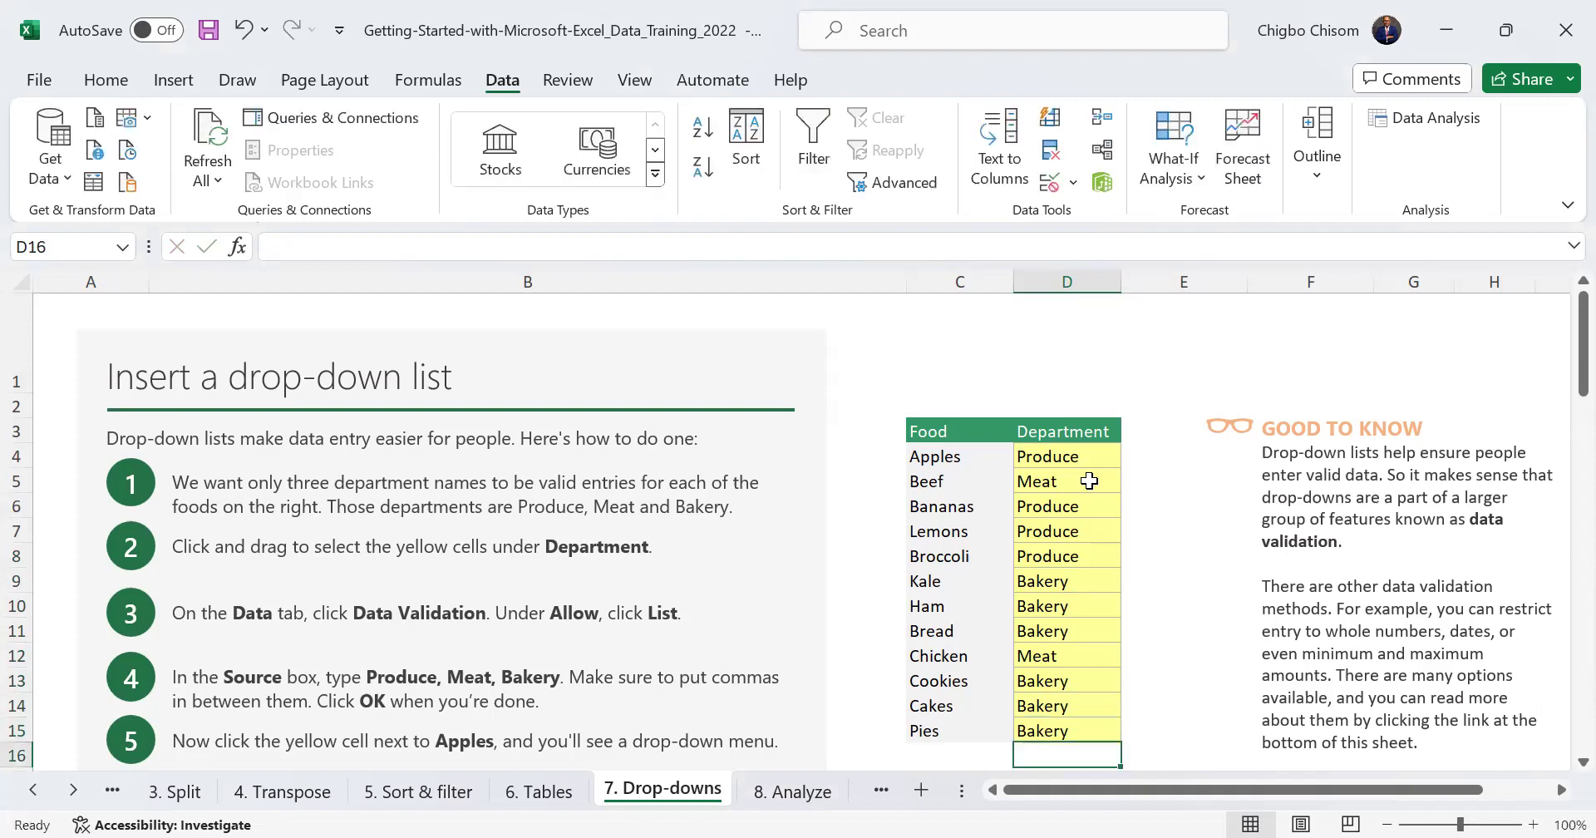
click(1084, 729)
double_click(1084, 728)
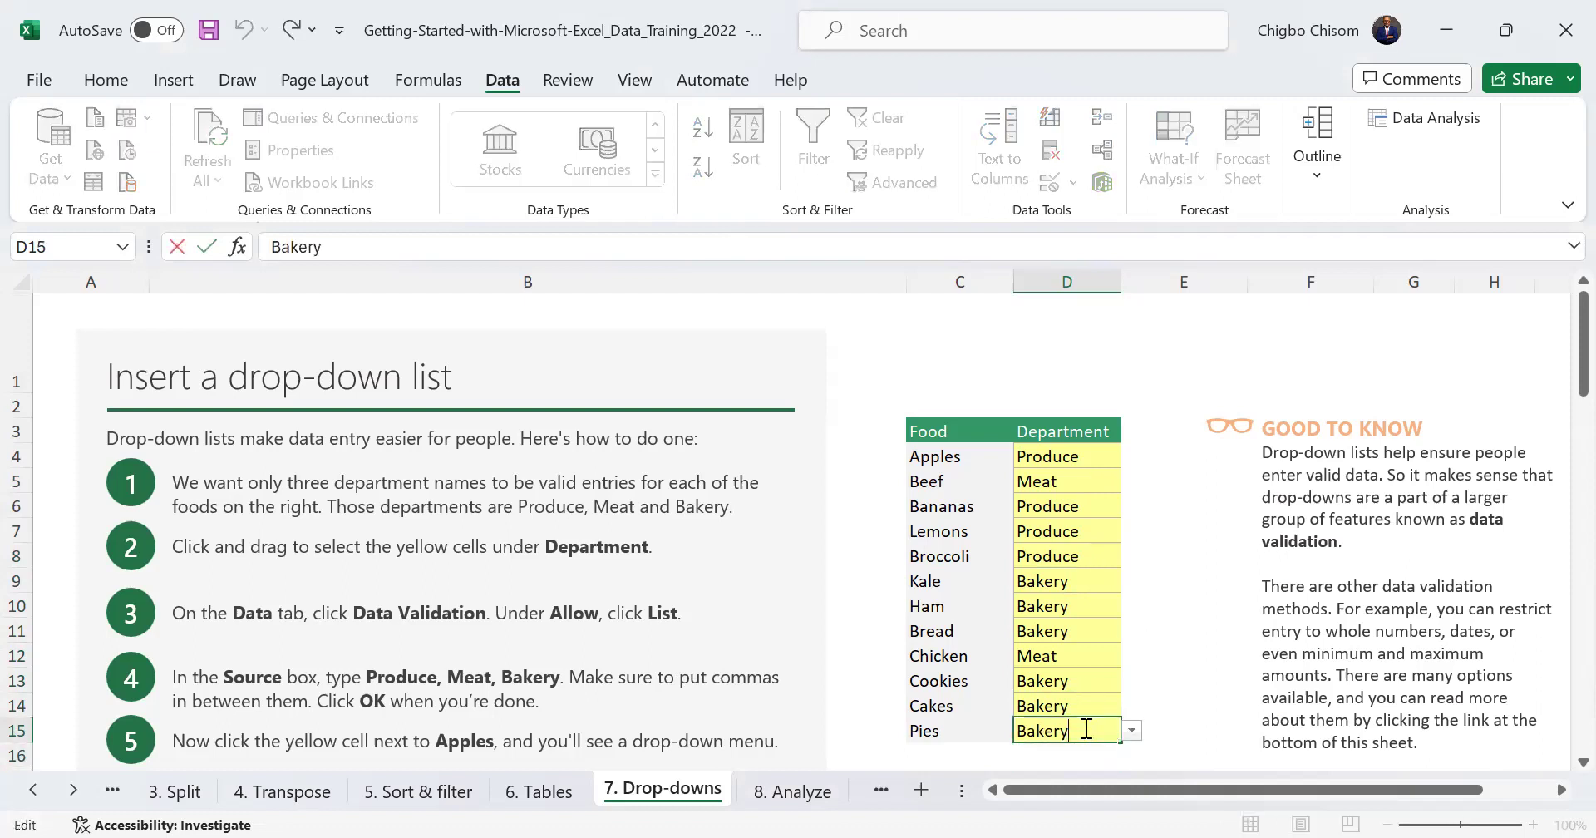
key(BackSpace)
key(BackSpace)
key(BackSpace)
key(BackSpace)
key(BackSpace)
key(BackSpace)
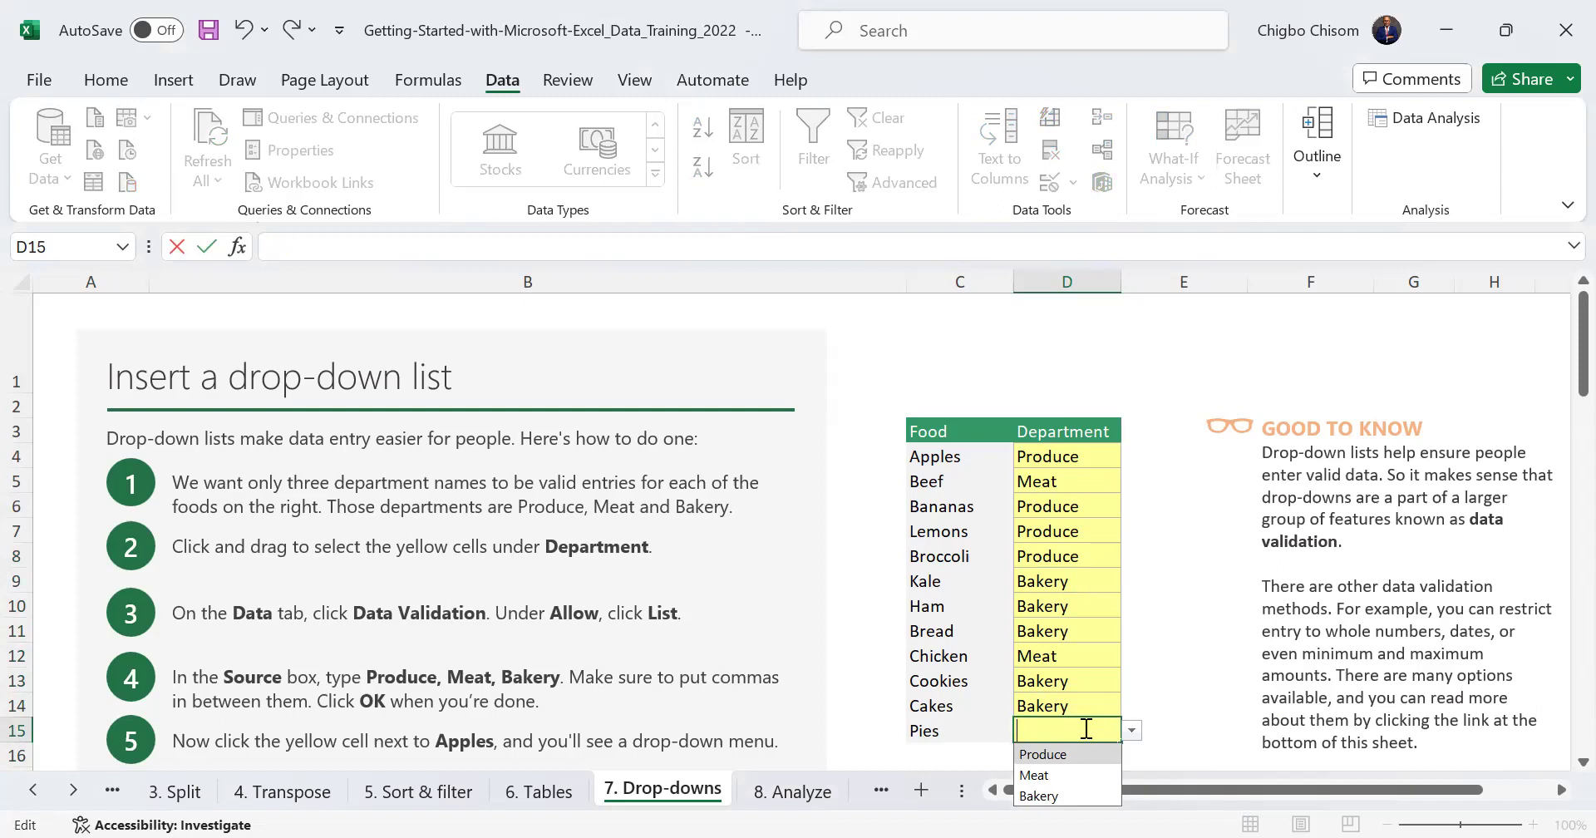
text(Fish)
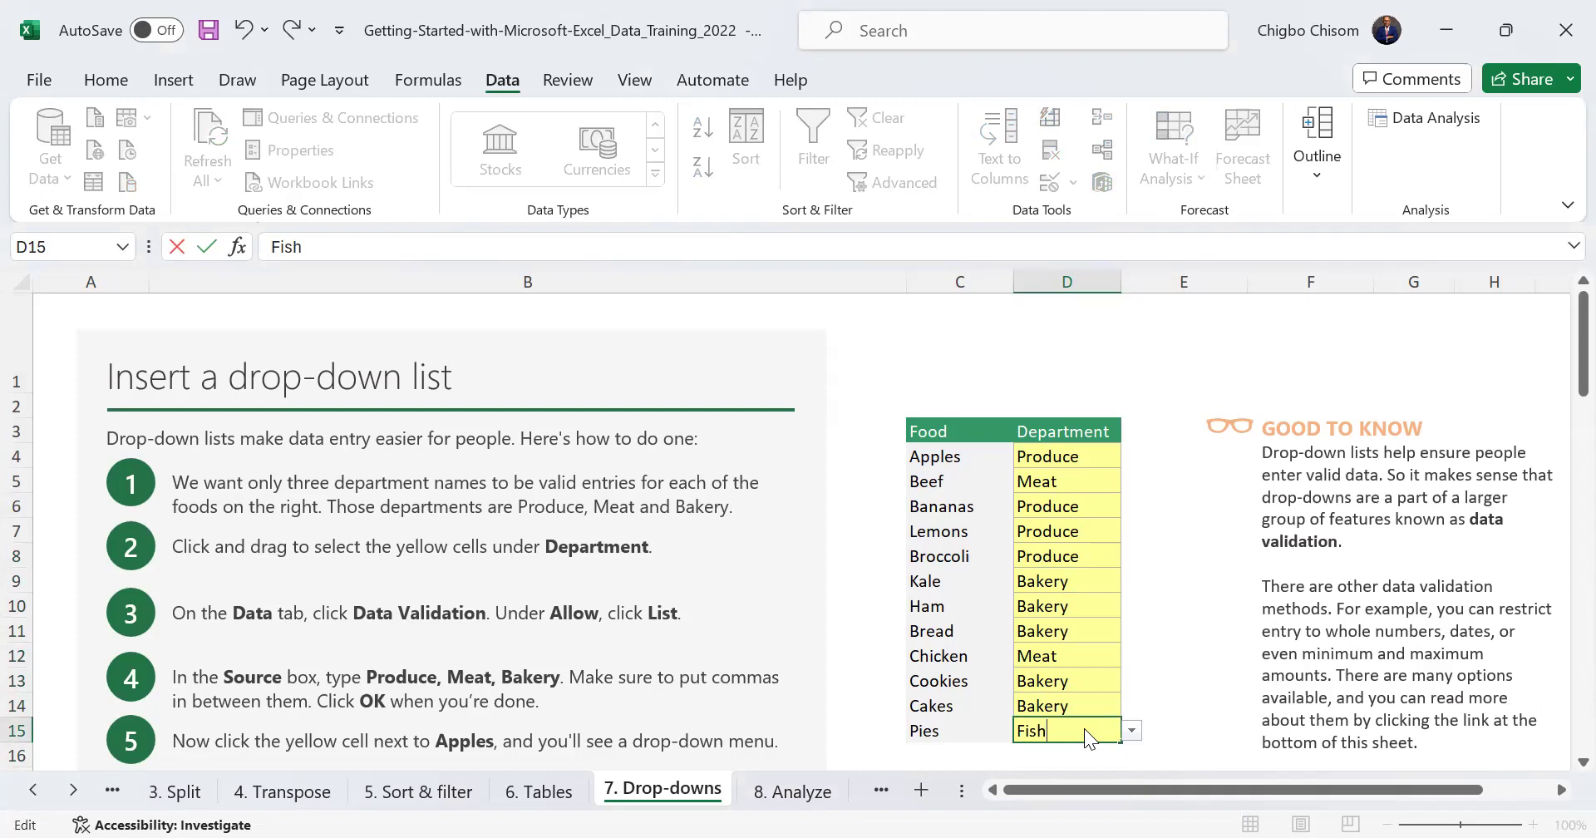
key(Return)
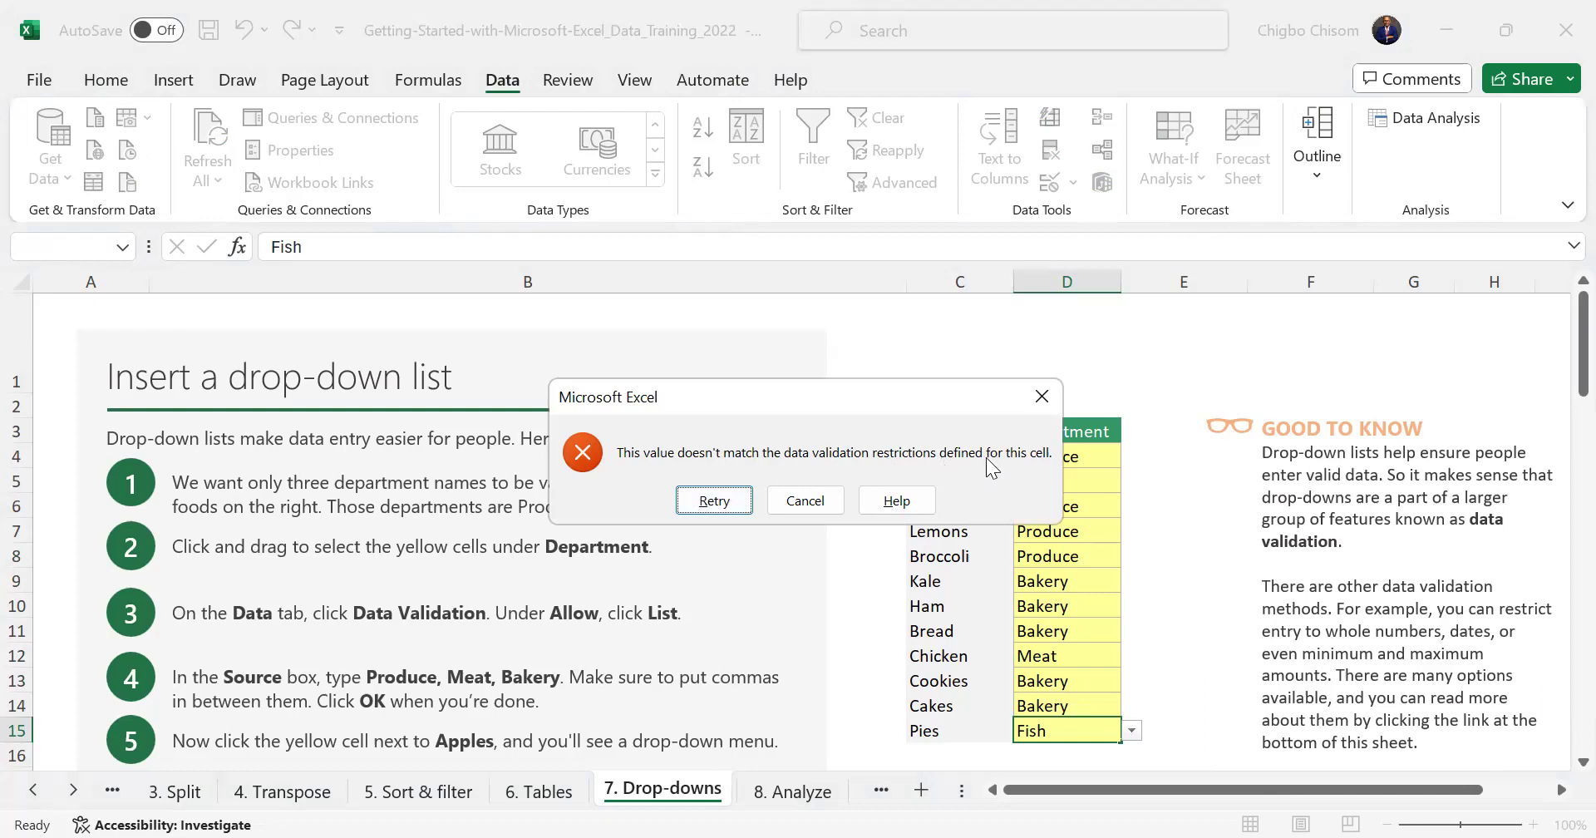
click(1035, 410)
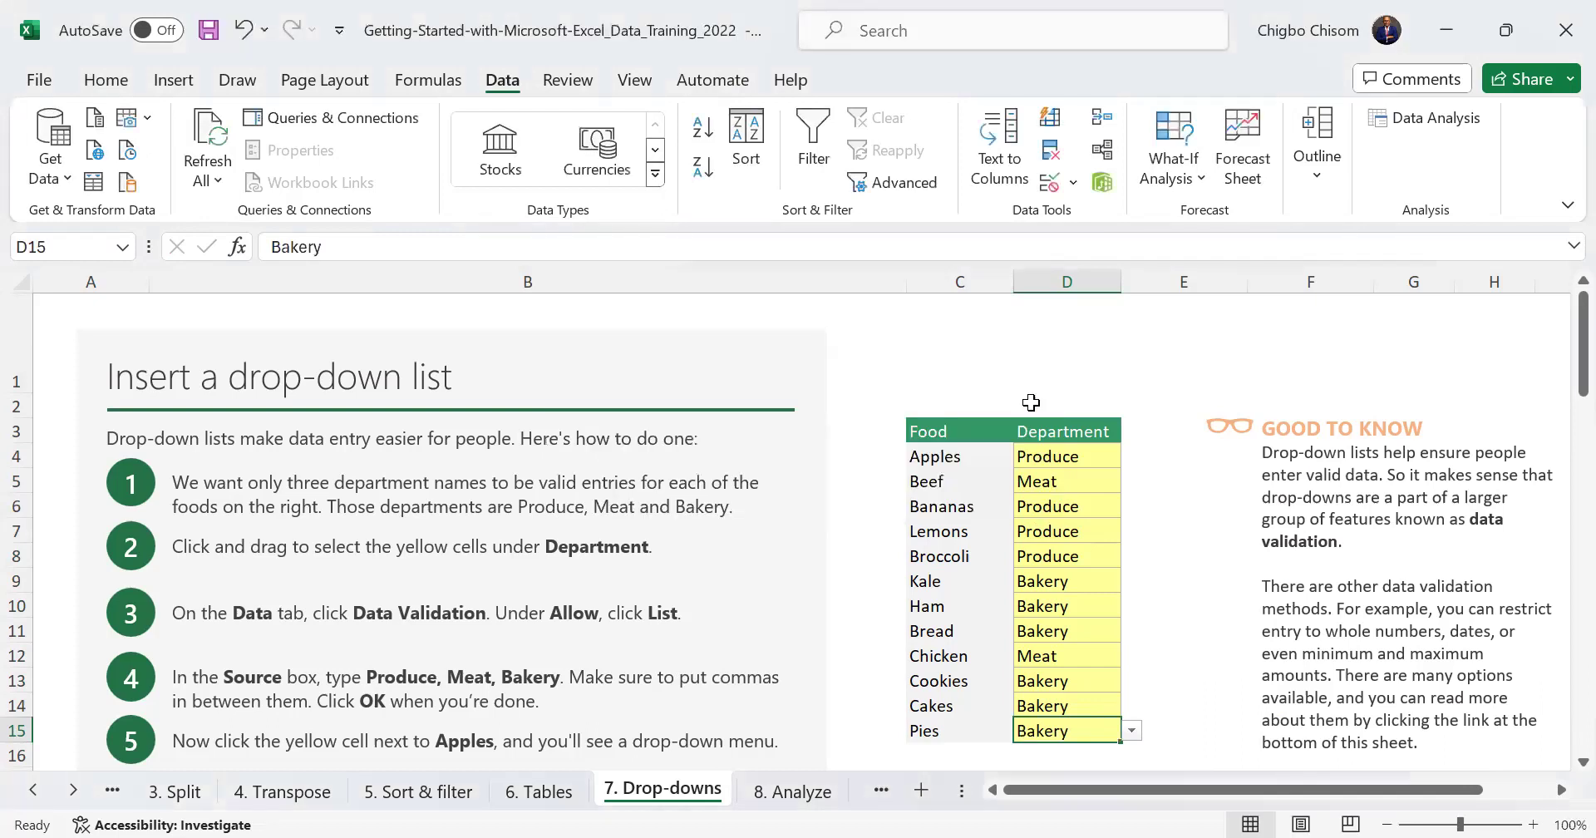
click(1060, 507)
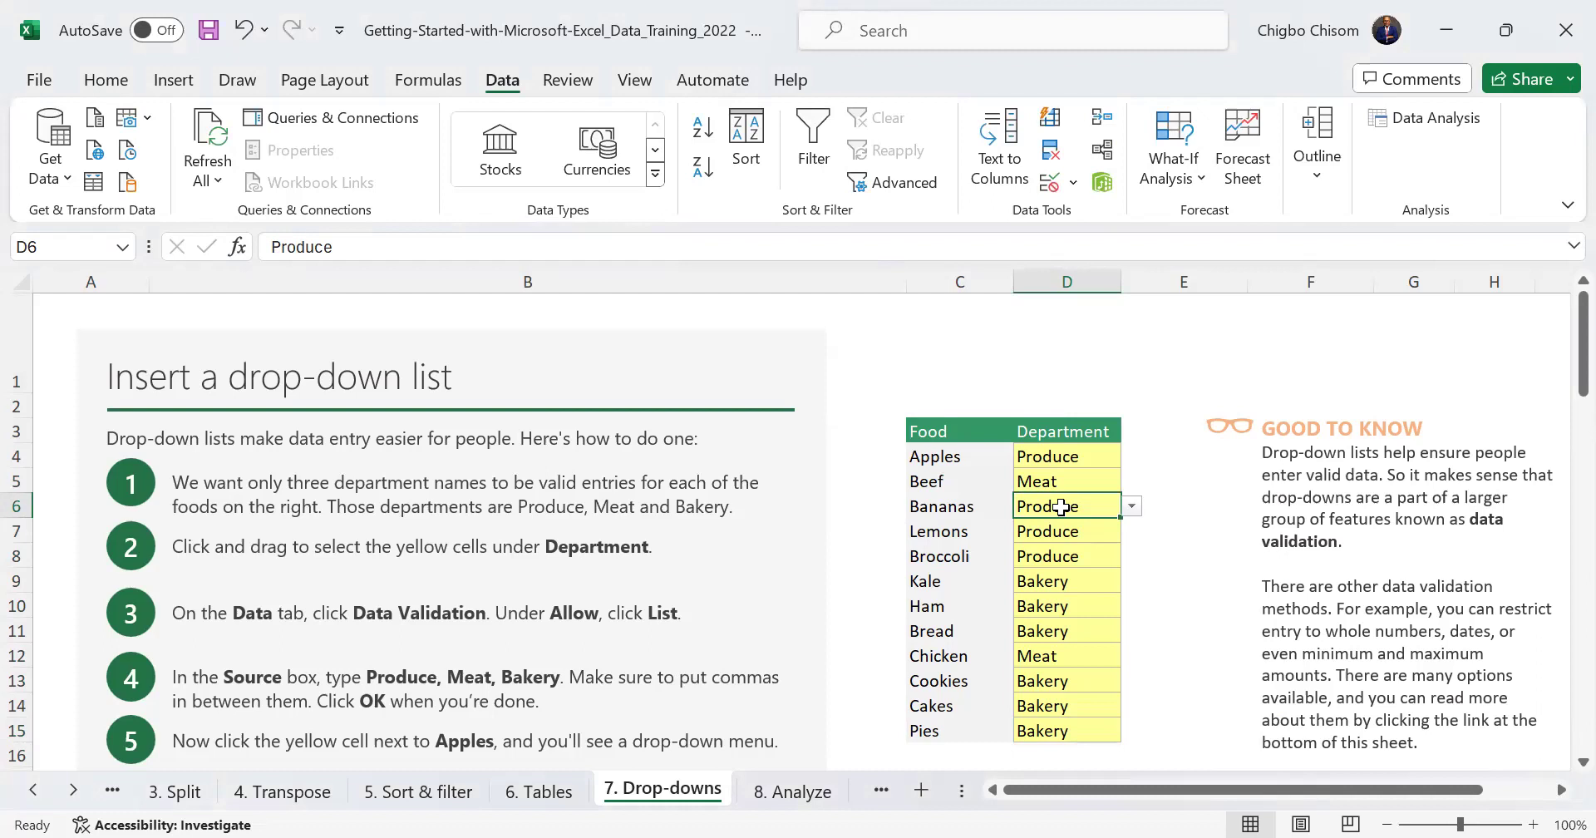
drag(1049, 456, 1092, 734)
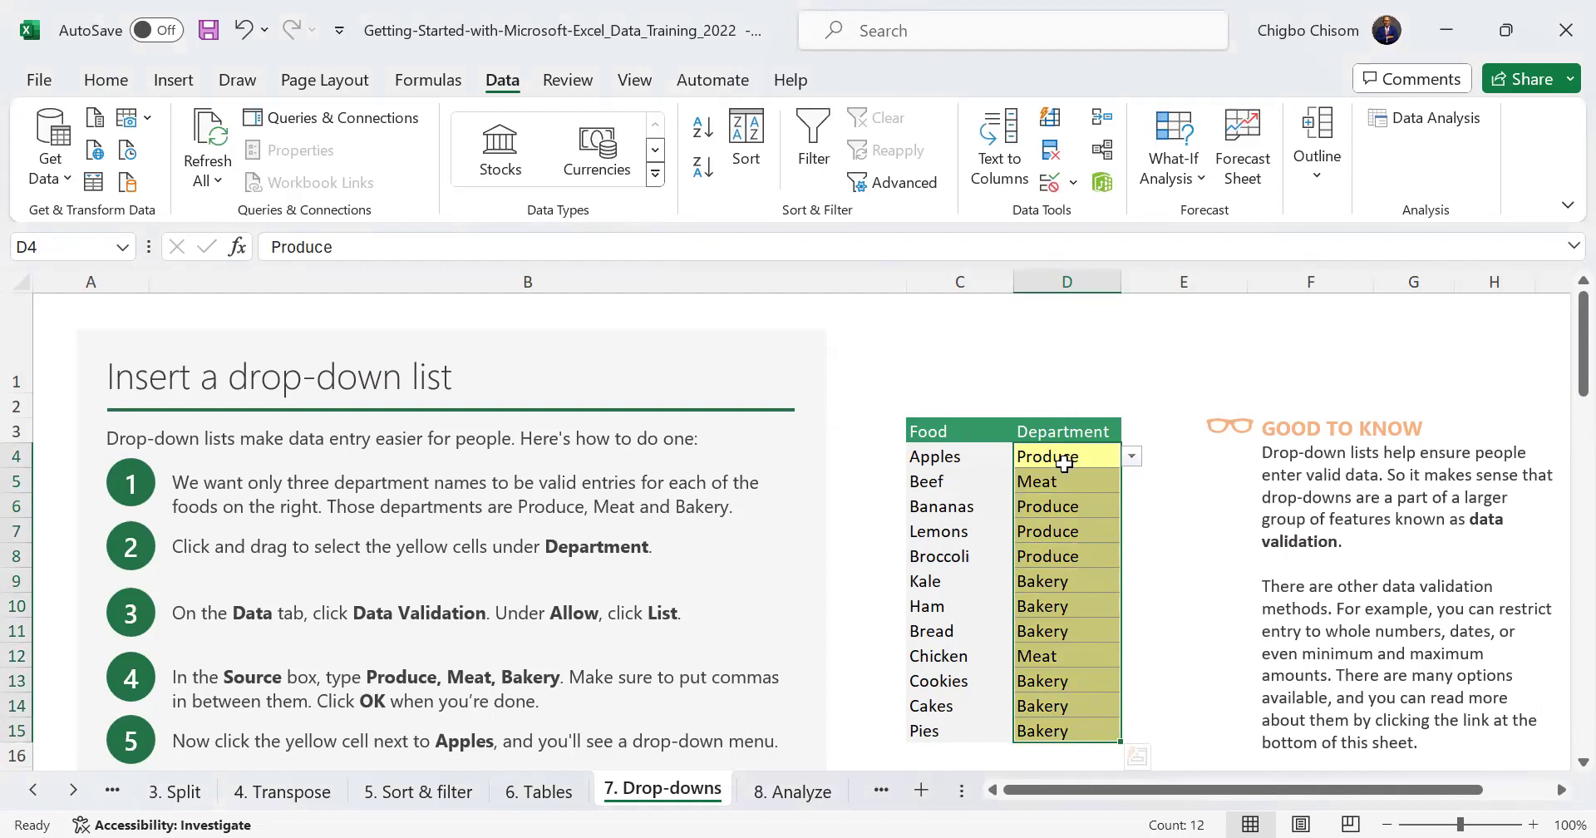
double_click(1074, 730)
key(BackSpace)
key(BackSpace)
key(BackSpace)
key(BackSpace)
key(BackSpace)
key(BackSpace)
text(bakery)
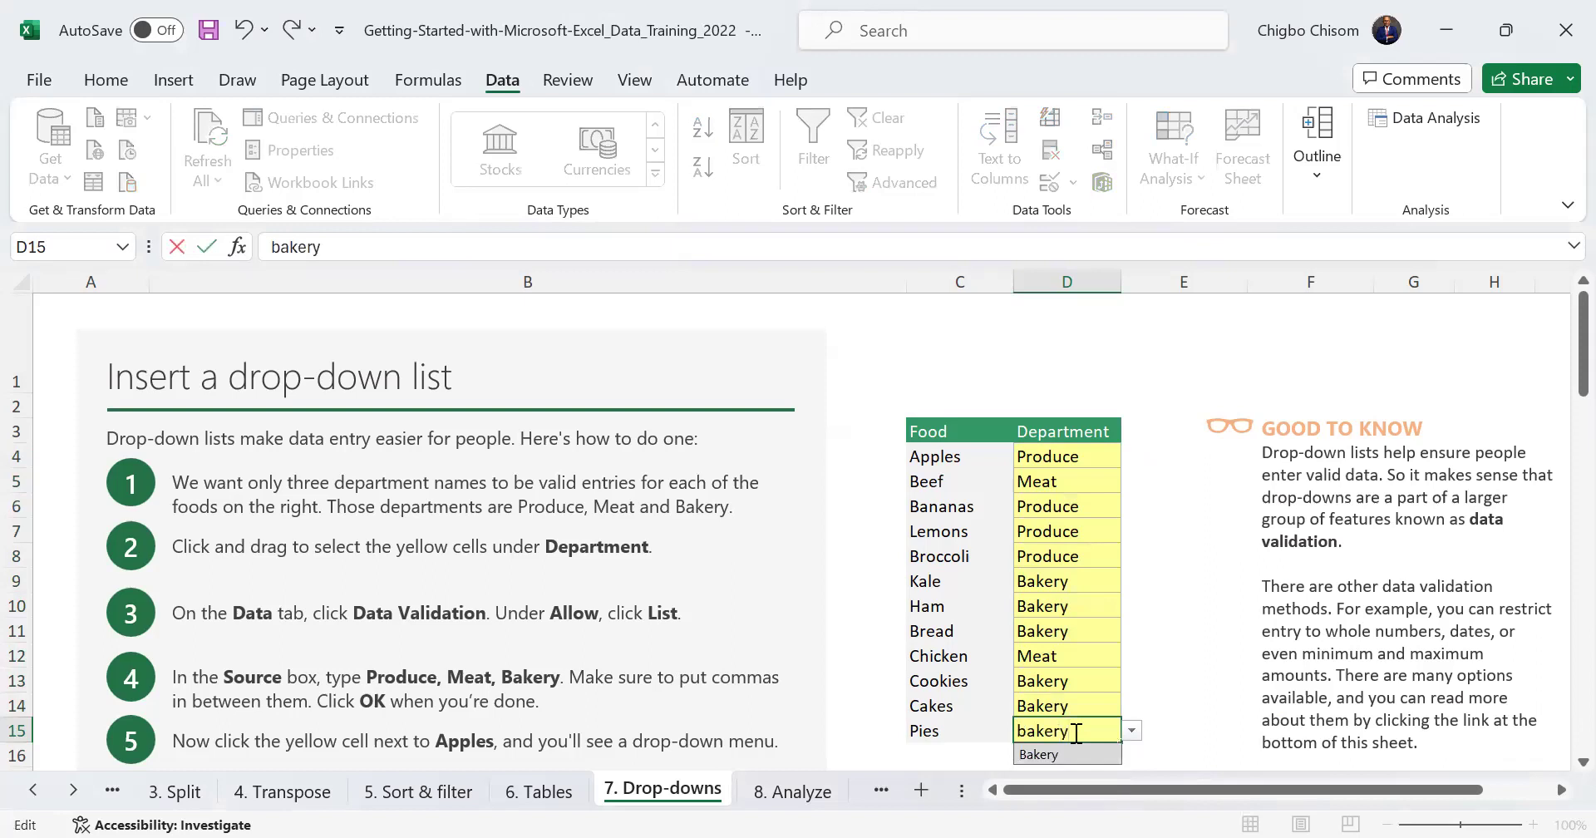
key(Return)
click(1074, 731)
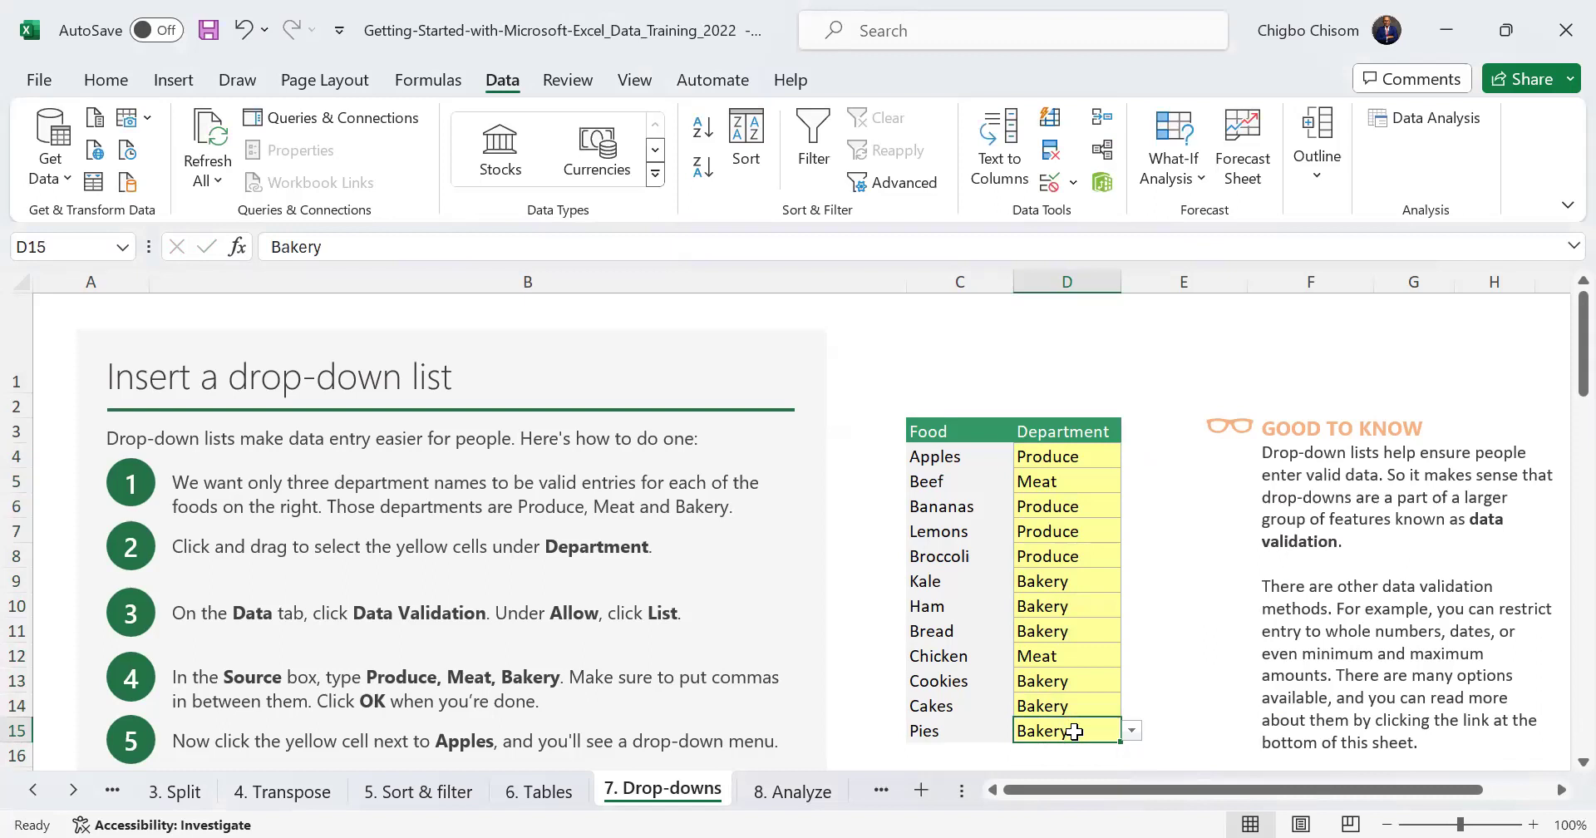
text(bakery)
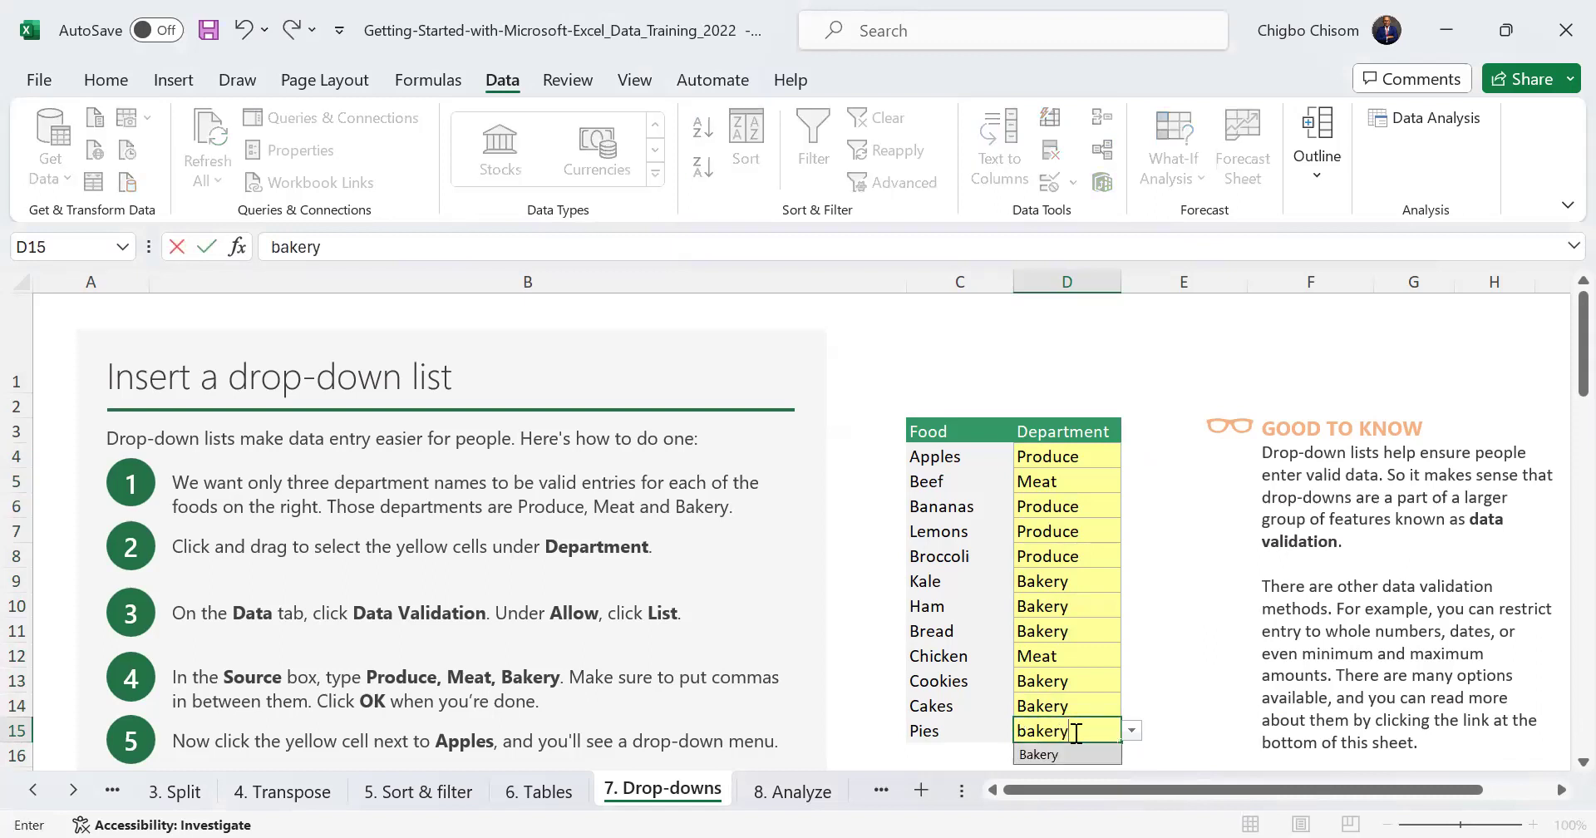
key(Return)
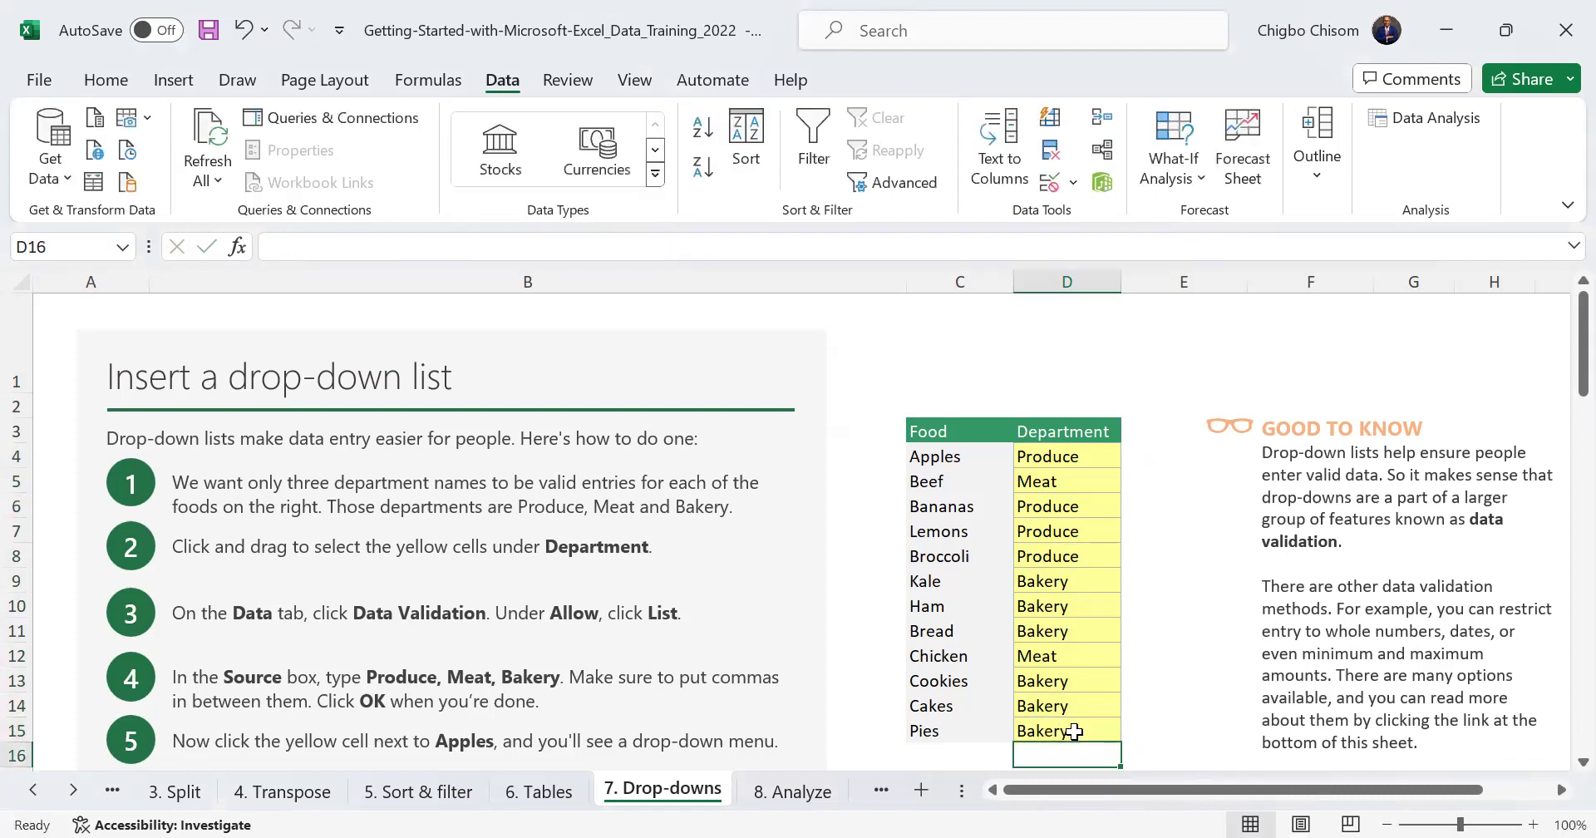
click(1073, 732)
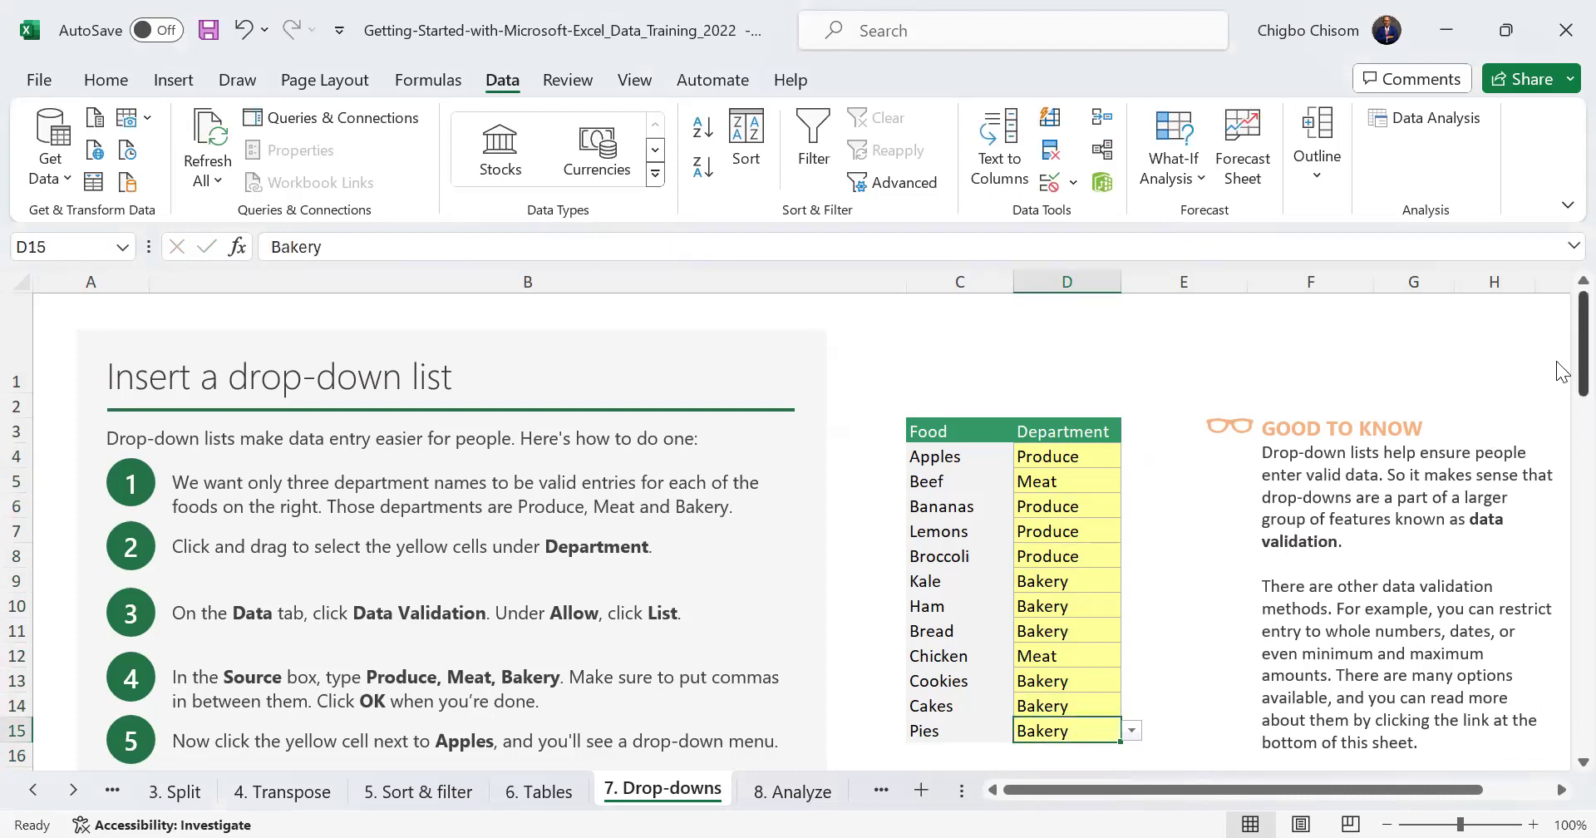
Scroll to the Use a table example and select the blank Department cells D32:D43
scroll(1559, 382, down, 9)
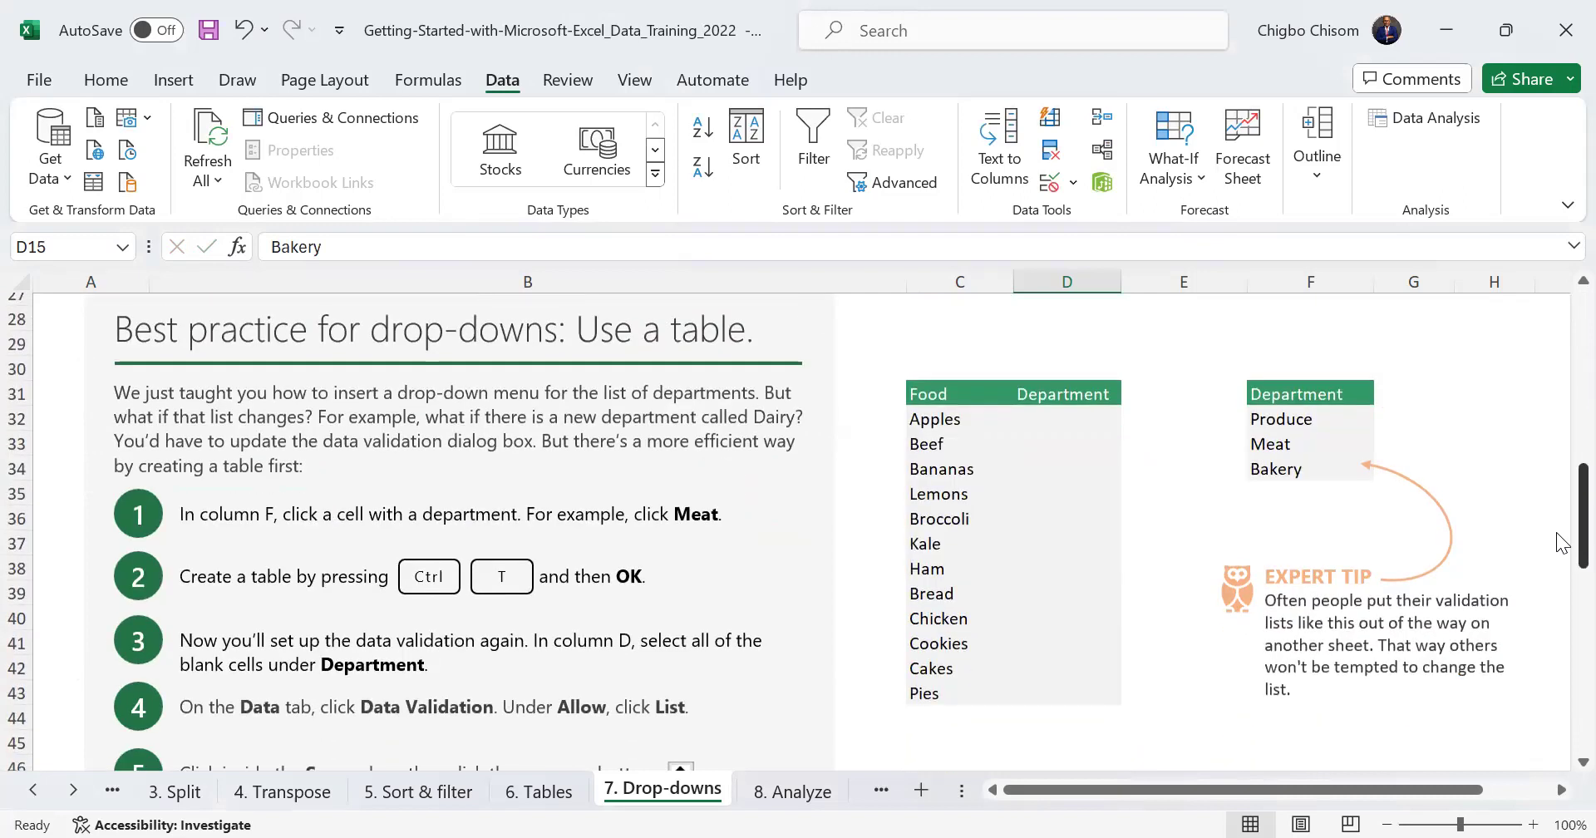
scroll(1556, 524, up, 6)
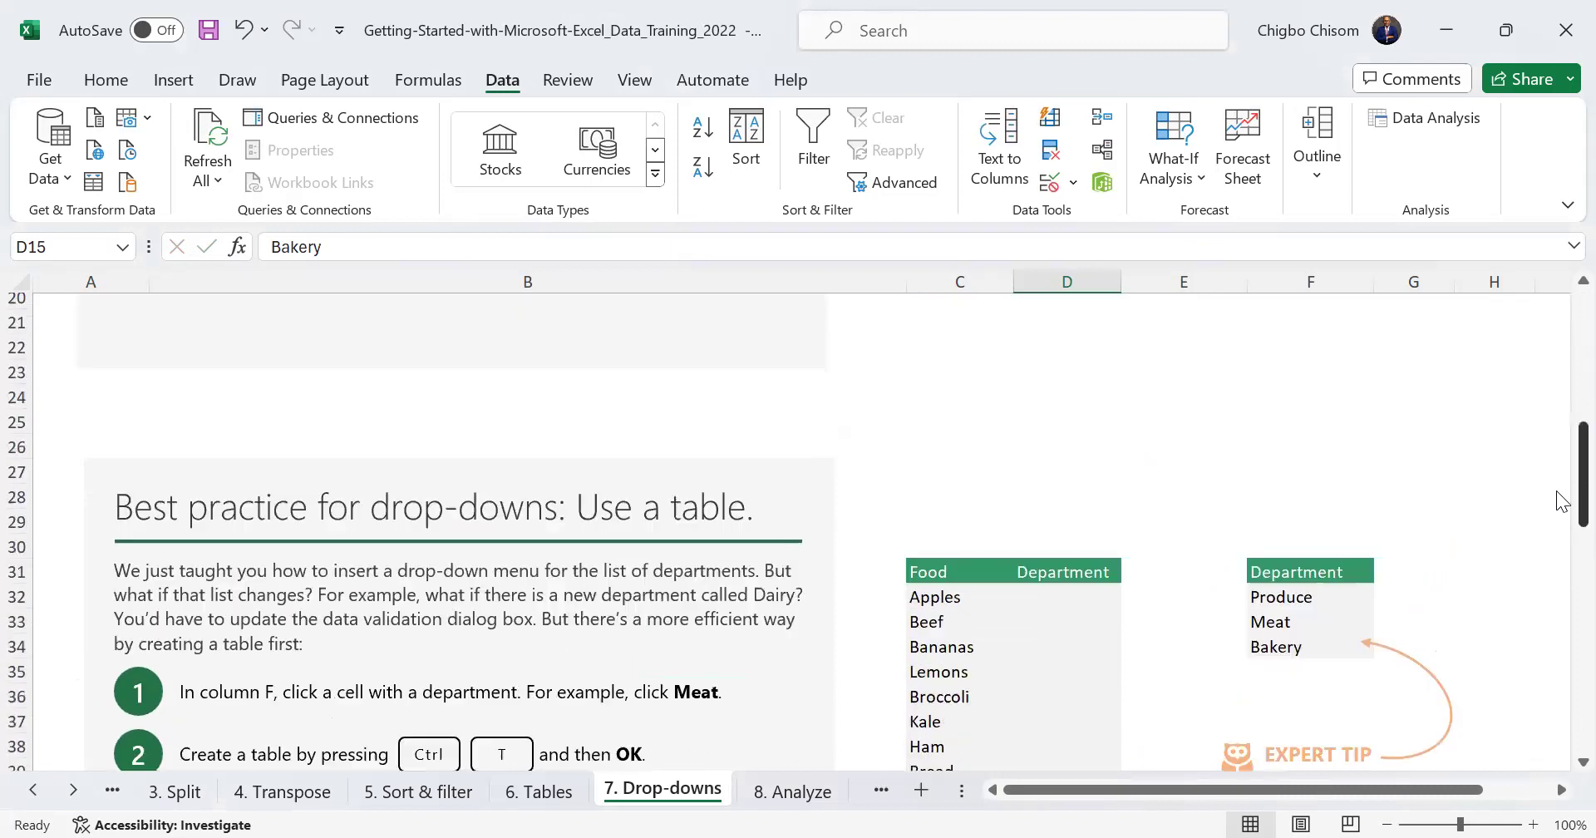
scroll(1560, 415, up, 3)
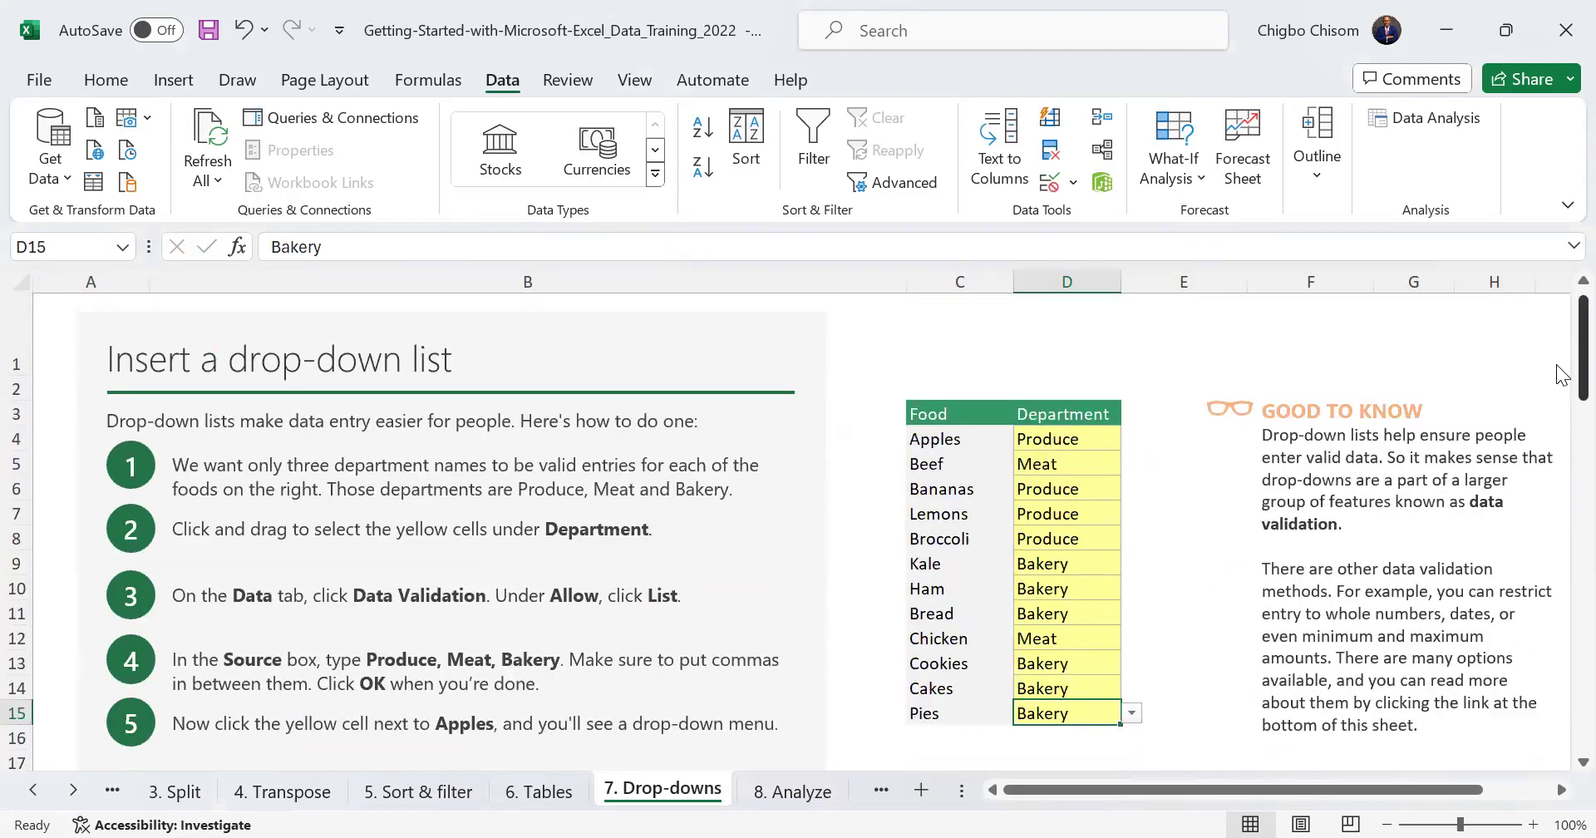
scroll(1555, 364, down, 8)
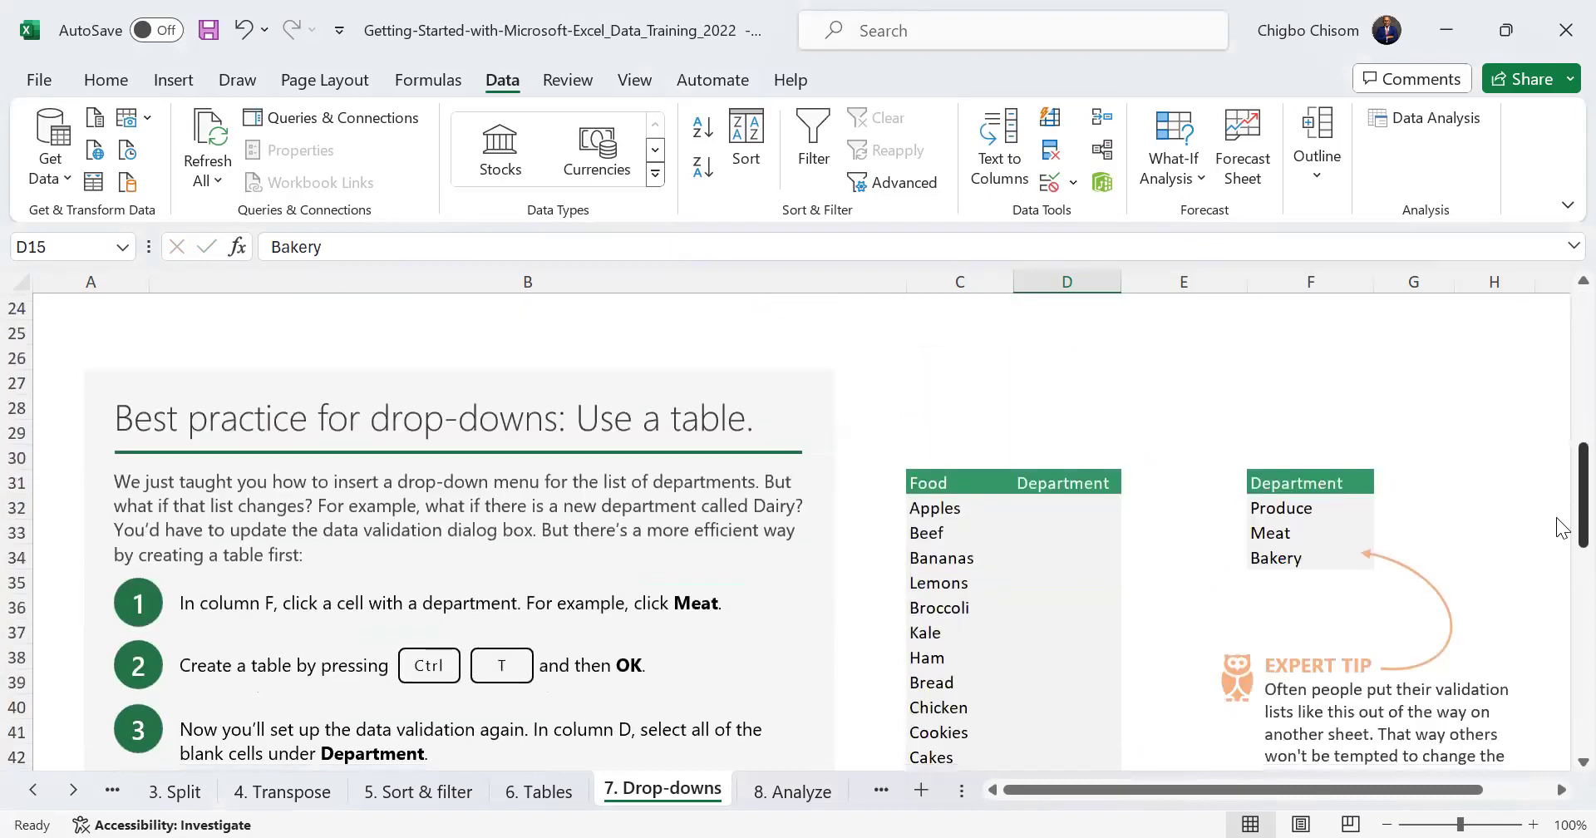
scroll(1556, 520, down, 1)
scroll(1555, 536, down, 1)
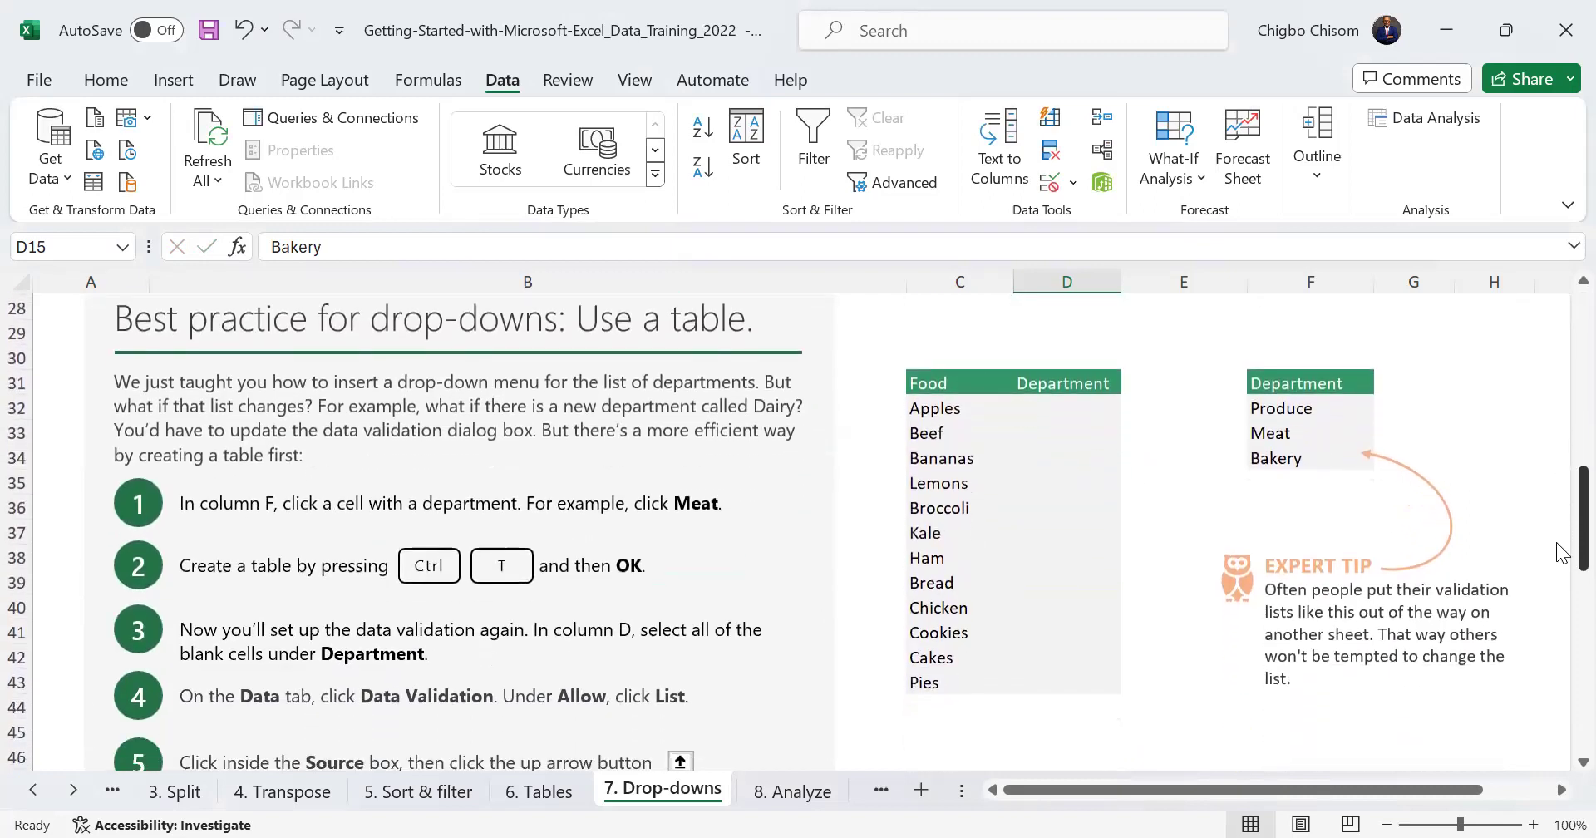
drag(1050, 383, 1090, 665)
Apply List validation sourced from F32:F34 (Produce, Meat, Bakery) to those cells
click(1049, 181)
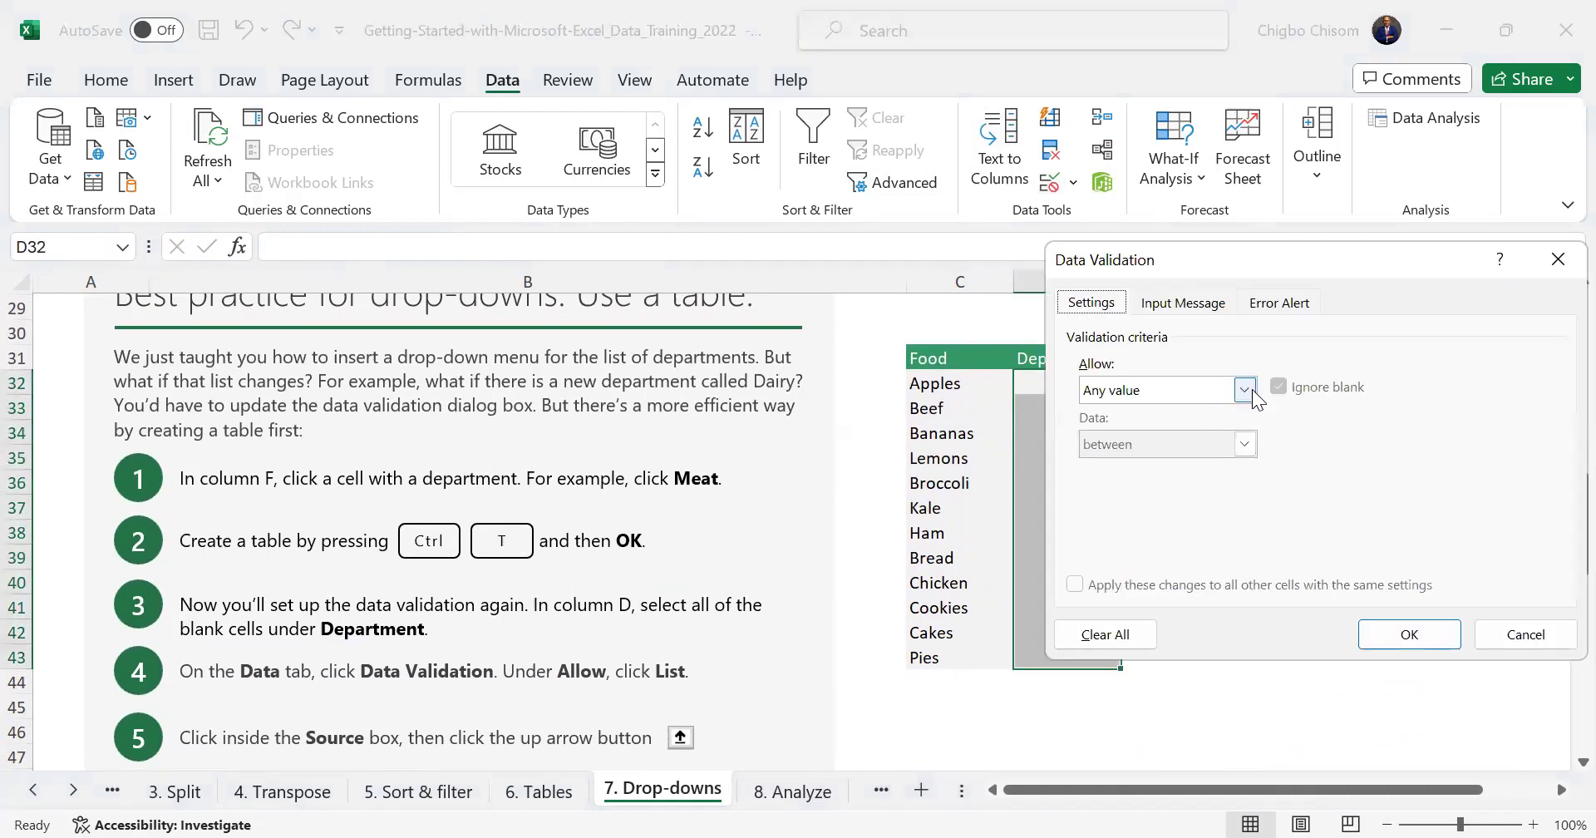
click(1245, 390)
click(1183, 464)
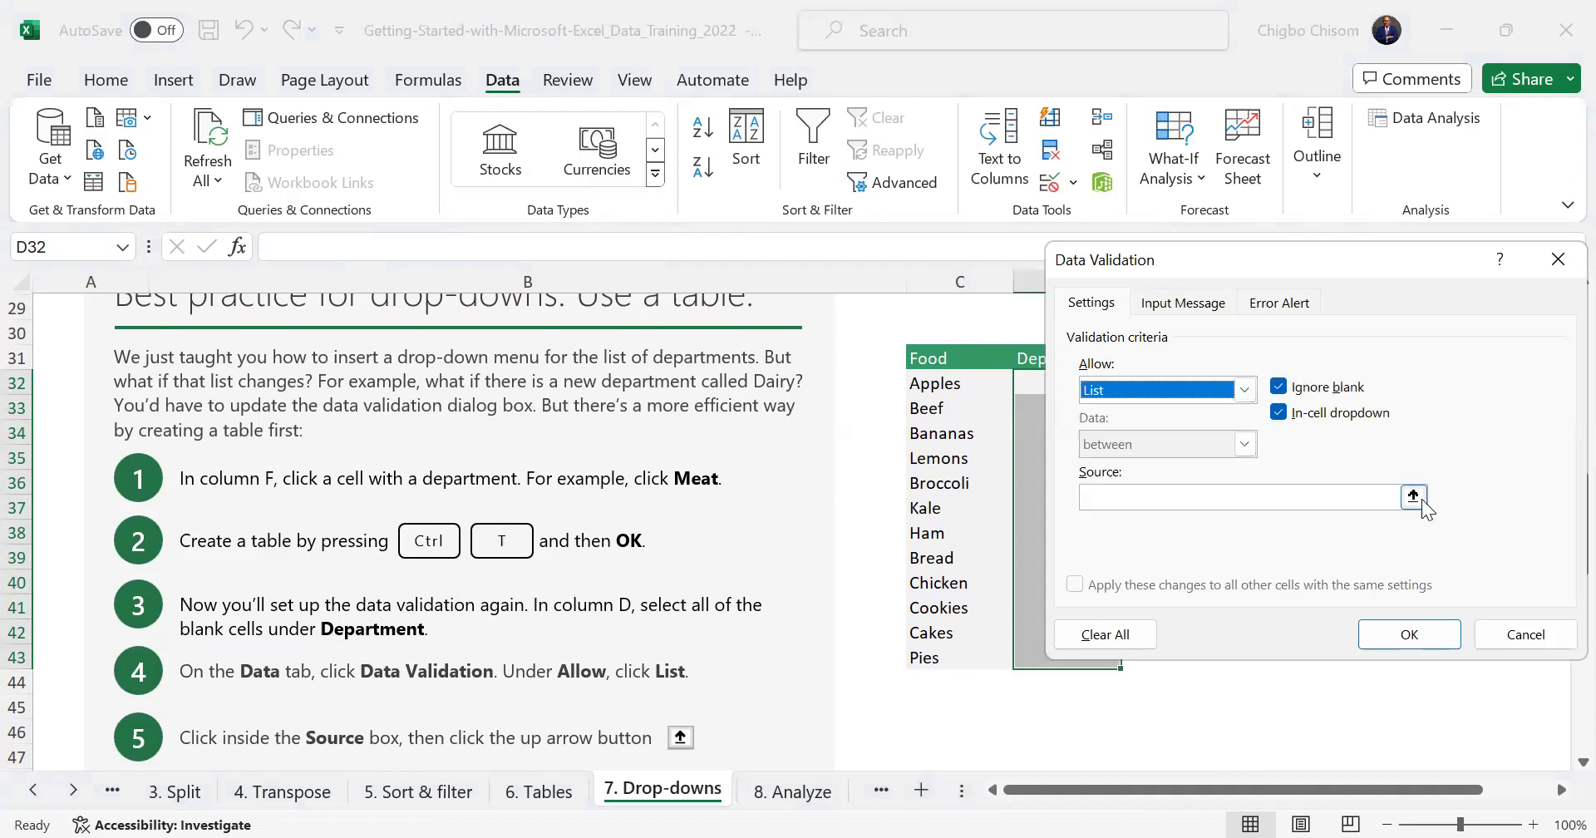
click(1415, 495)
drag(1293, 385, 1295, 433)
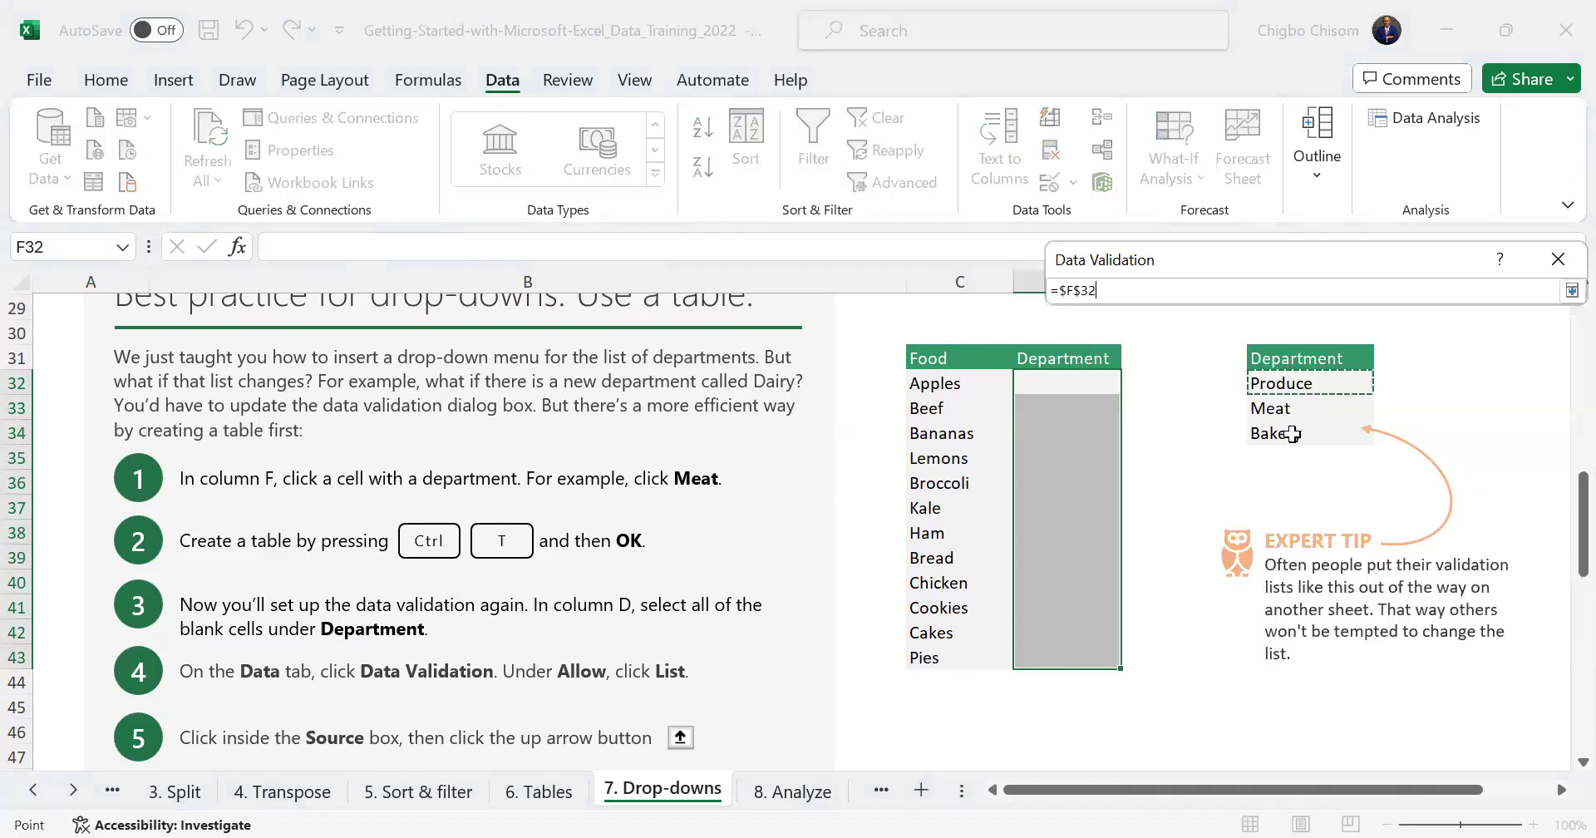
click(1570, 290)
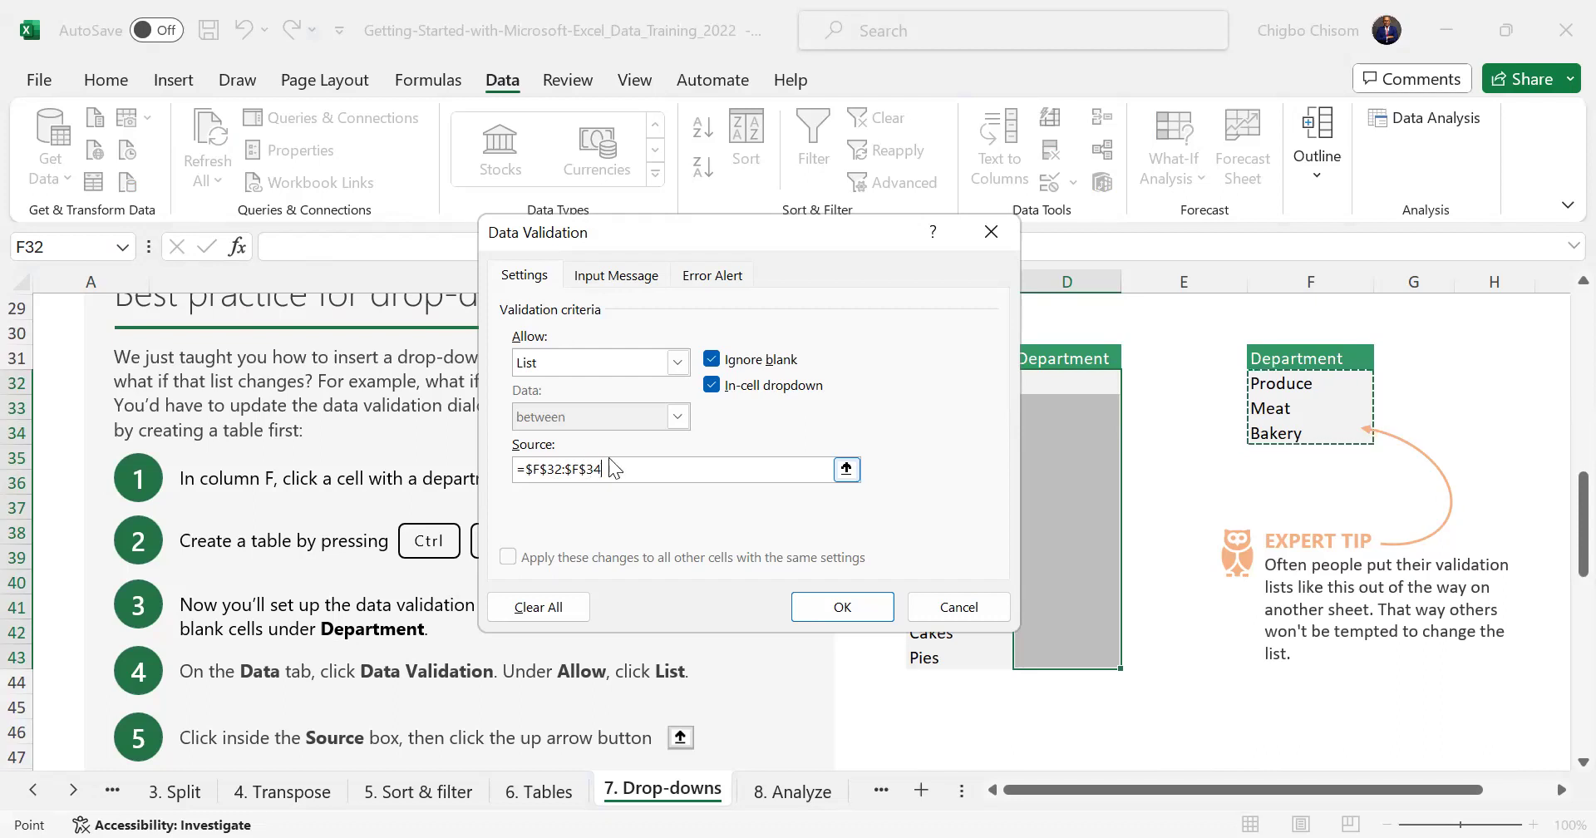
click(832, 591)
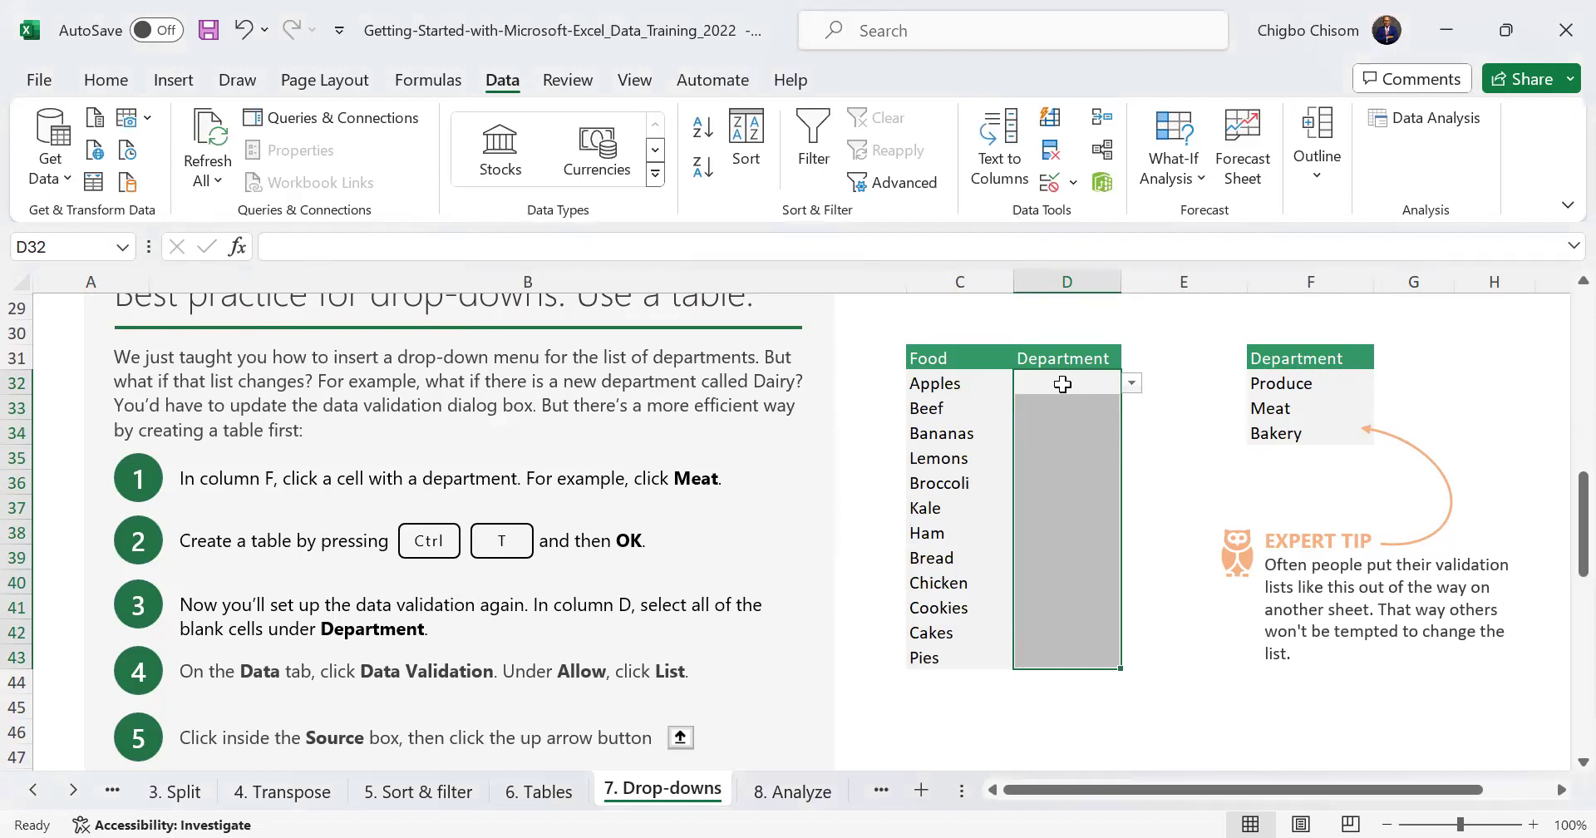
Enter Produce in D32 for Apples and Meat in D33 for Beef
click(1062, 383)
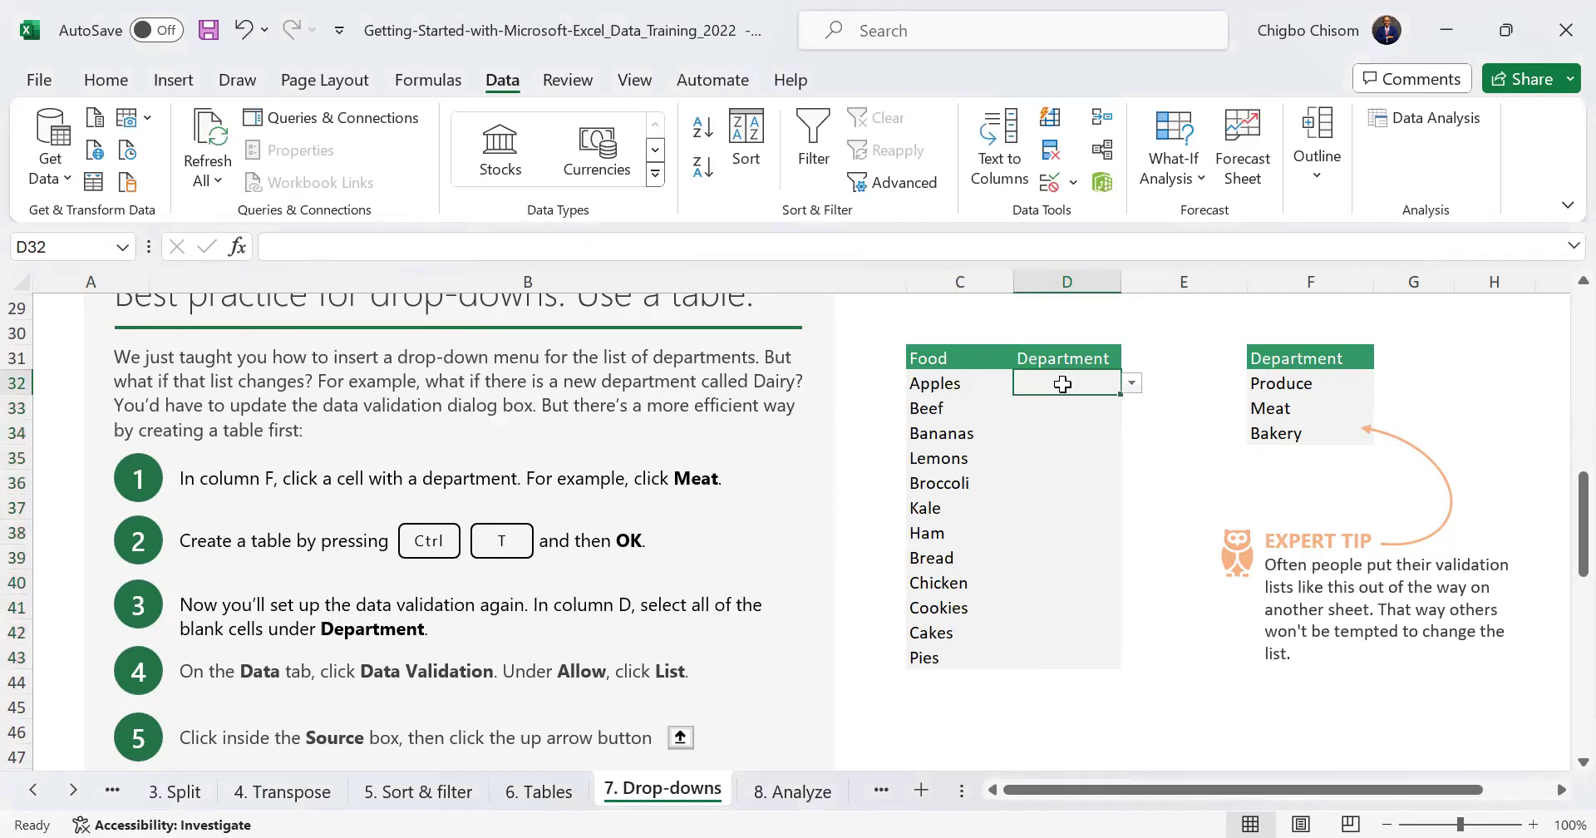
text(Pr)
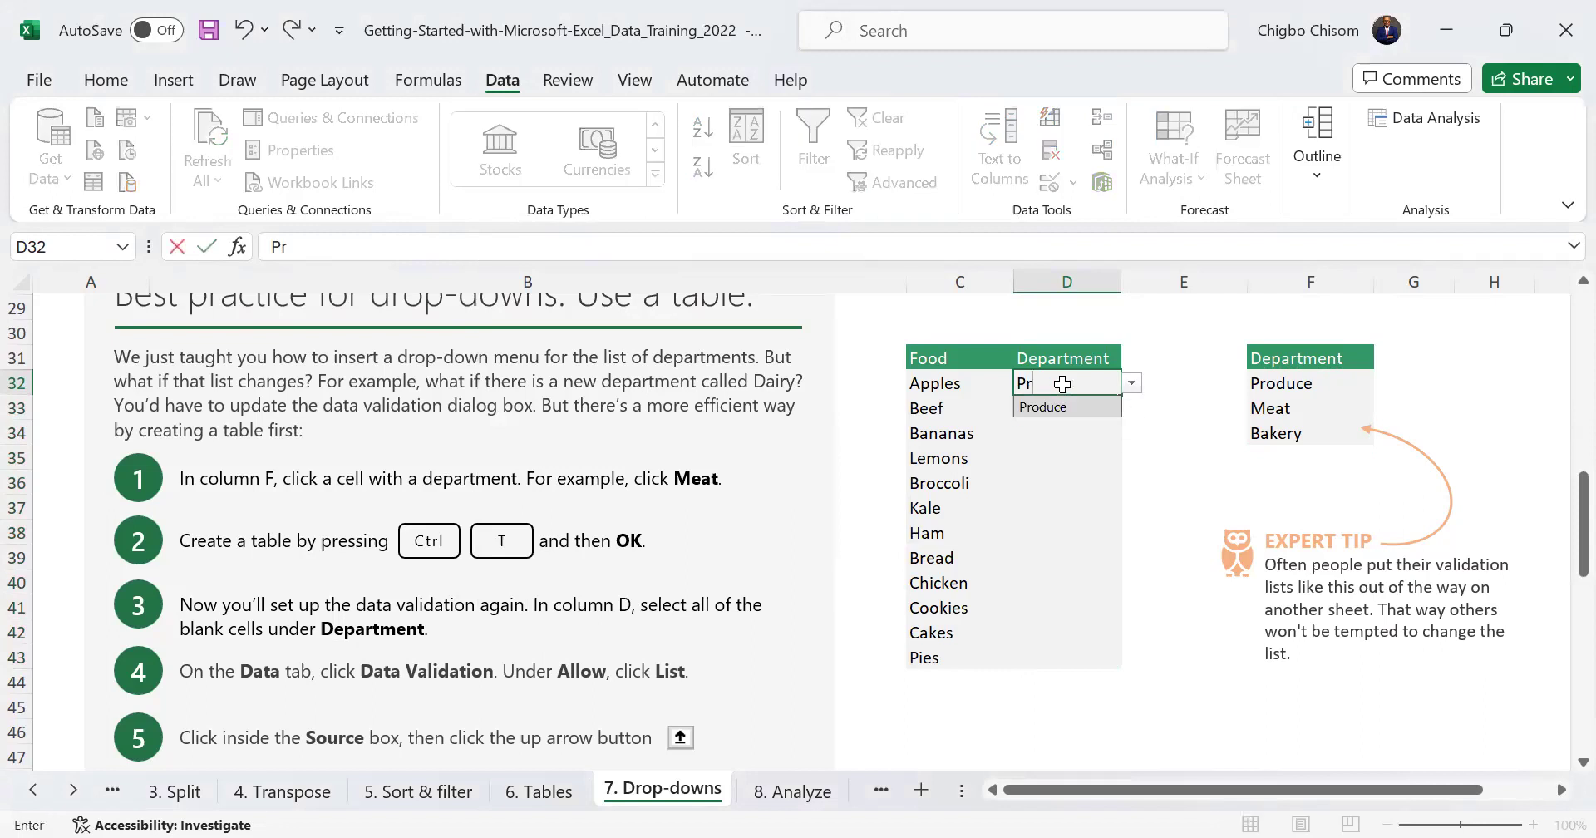
key(Return)
key(F2)
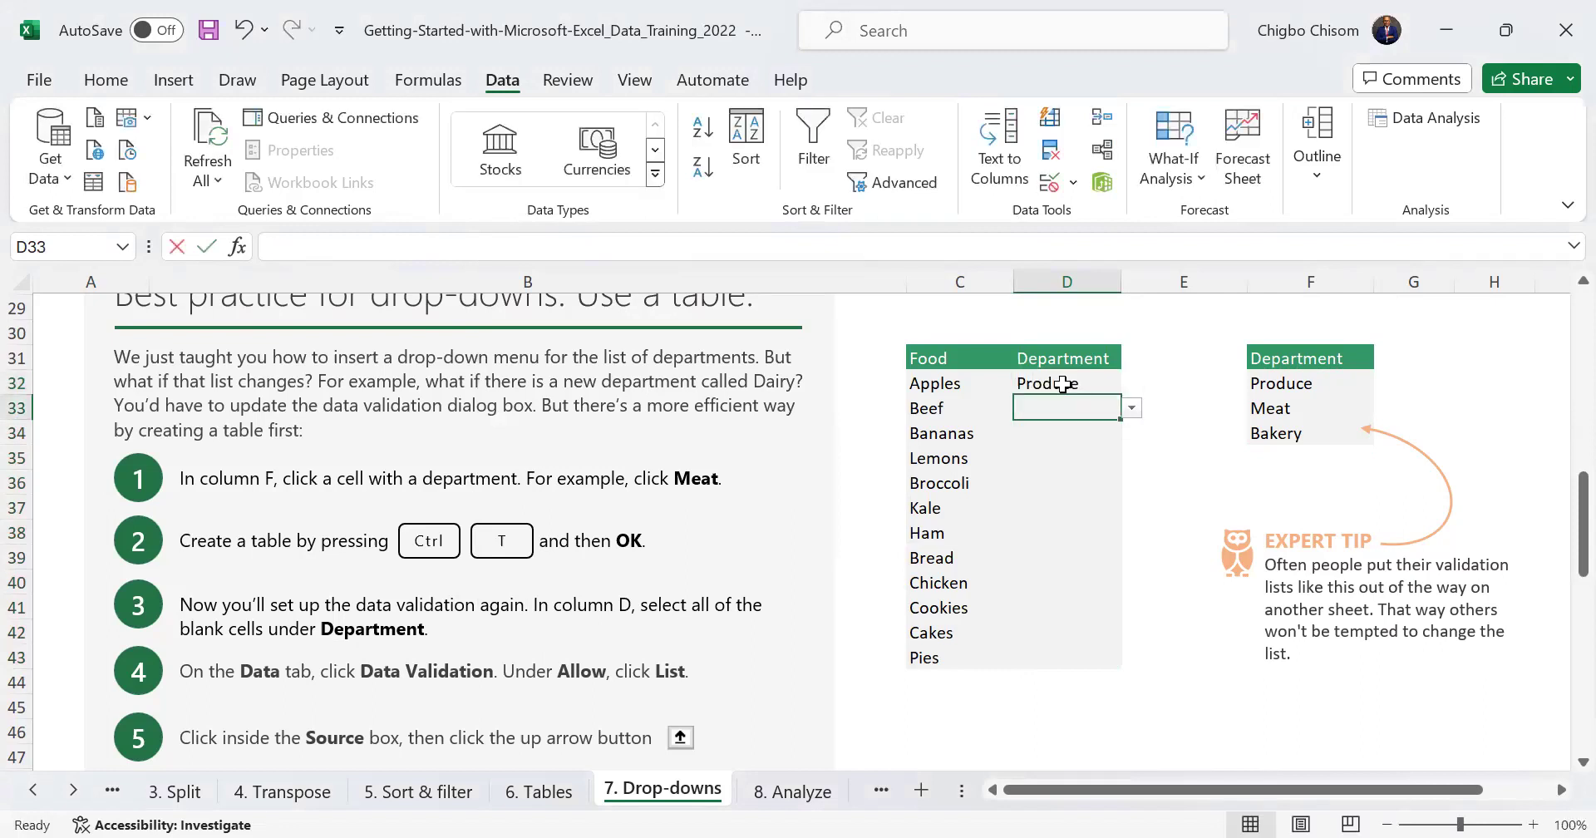
text(me)
key(Return)
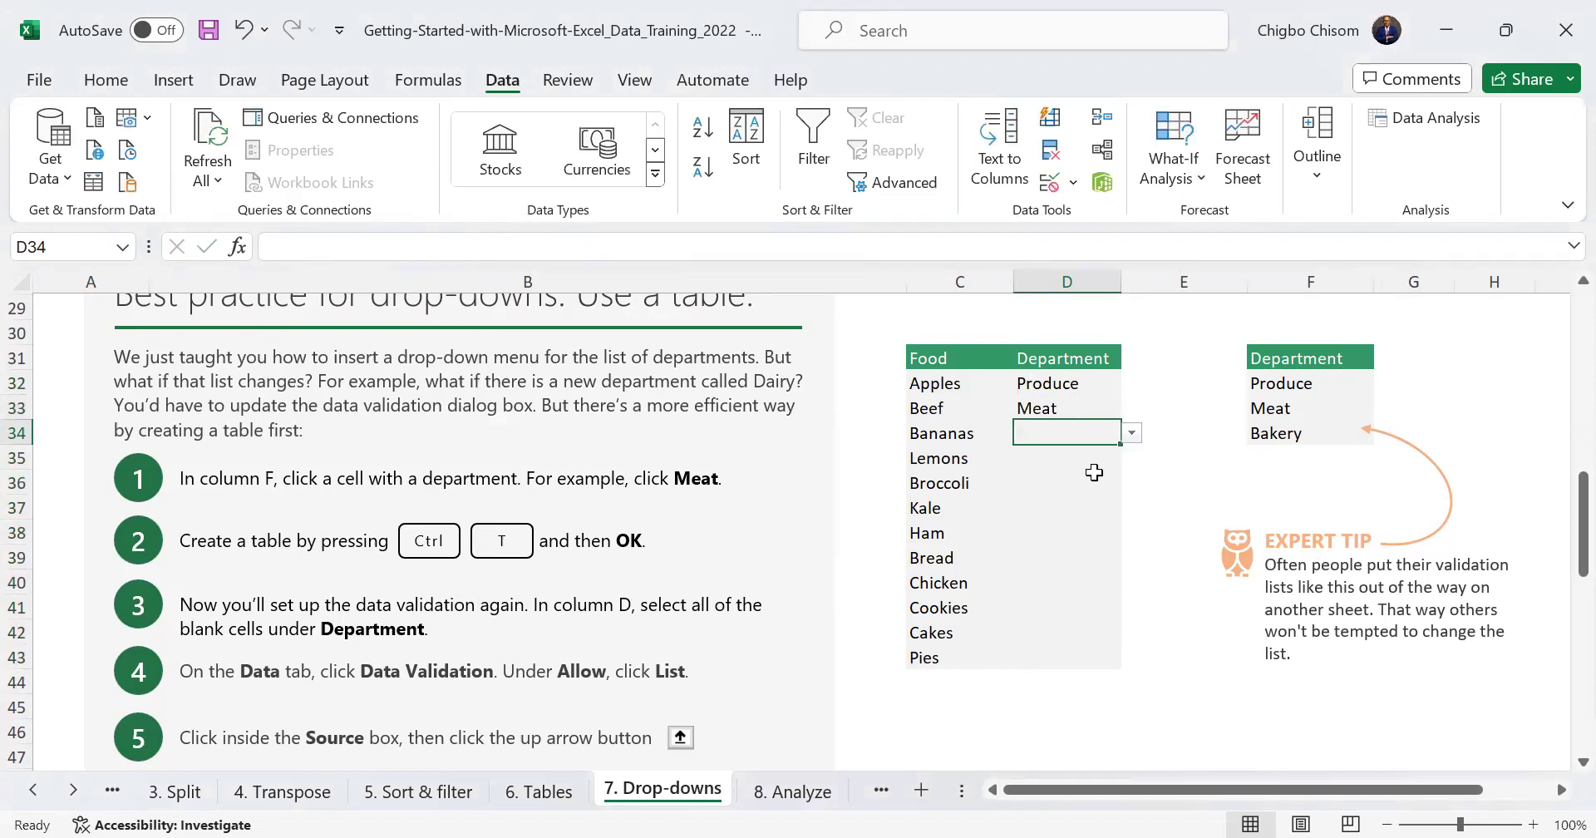
scroll(1094, 472, down, 9)
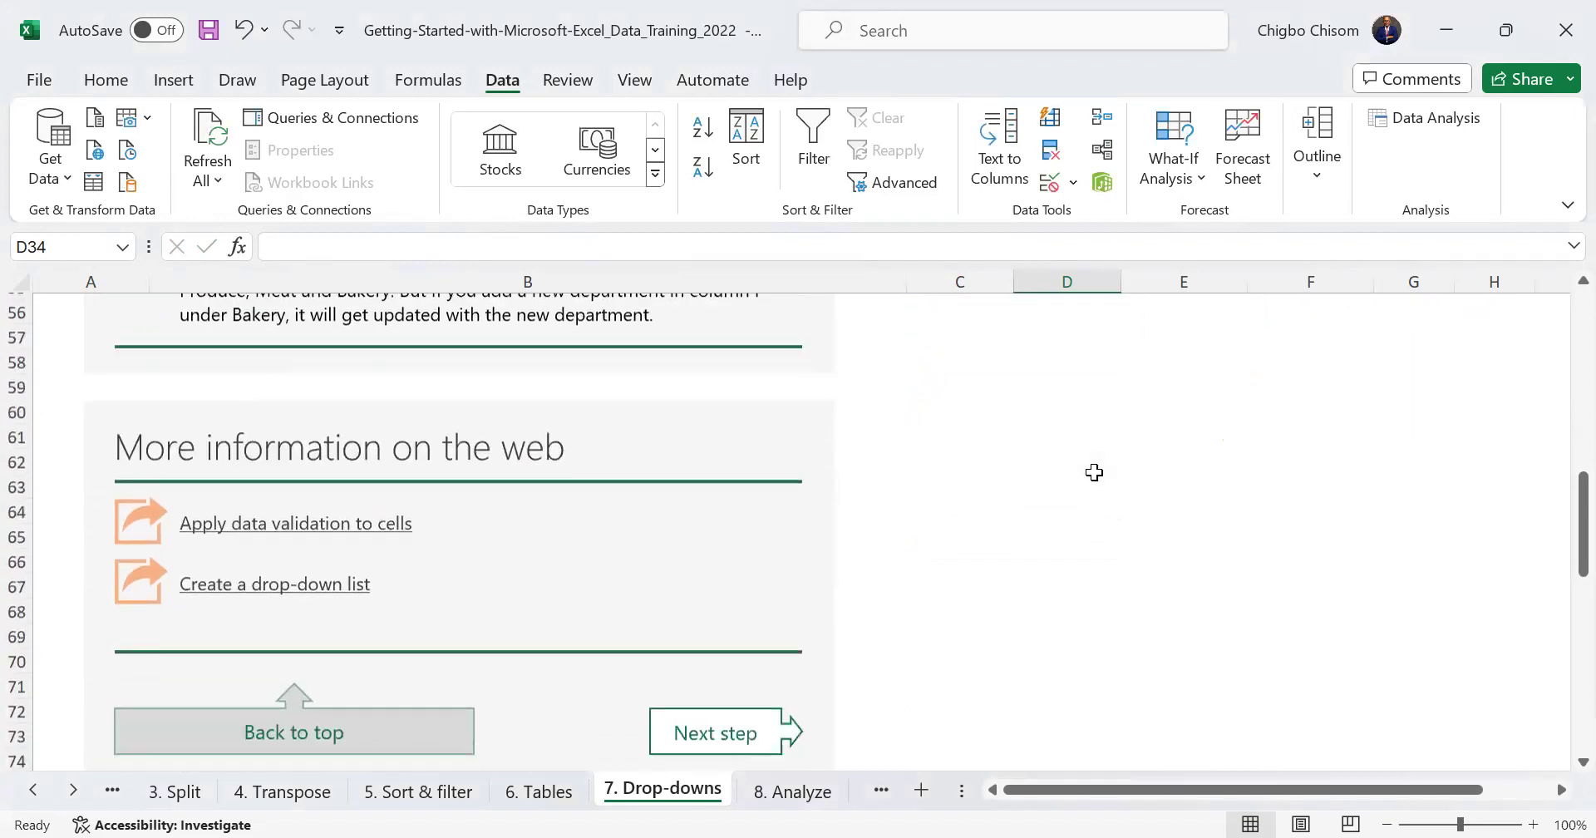
Scroll up the Drop-downs sheet and go to the 8. Analyze sheet
scroll(1094, 472, up, 18)
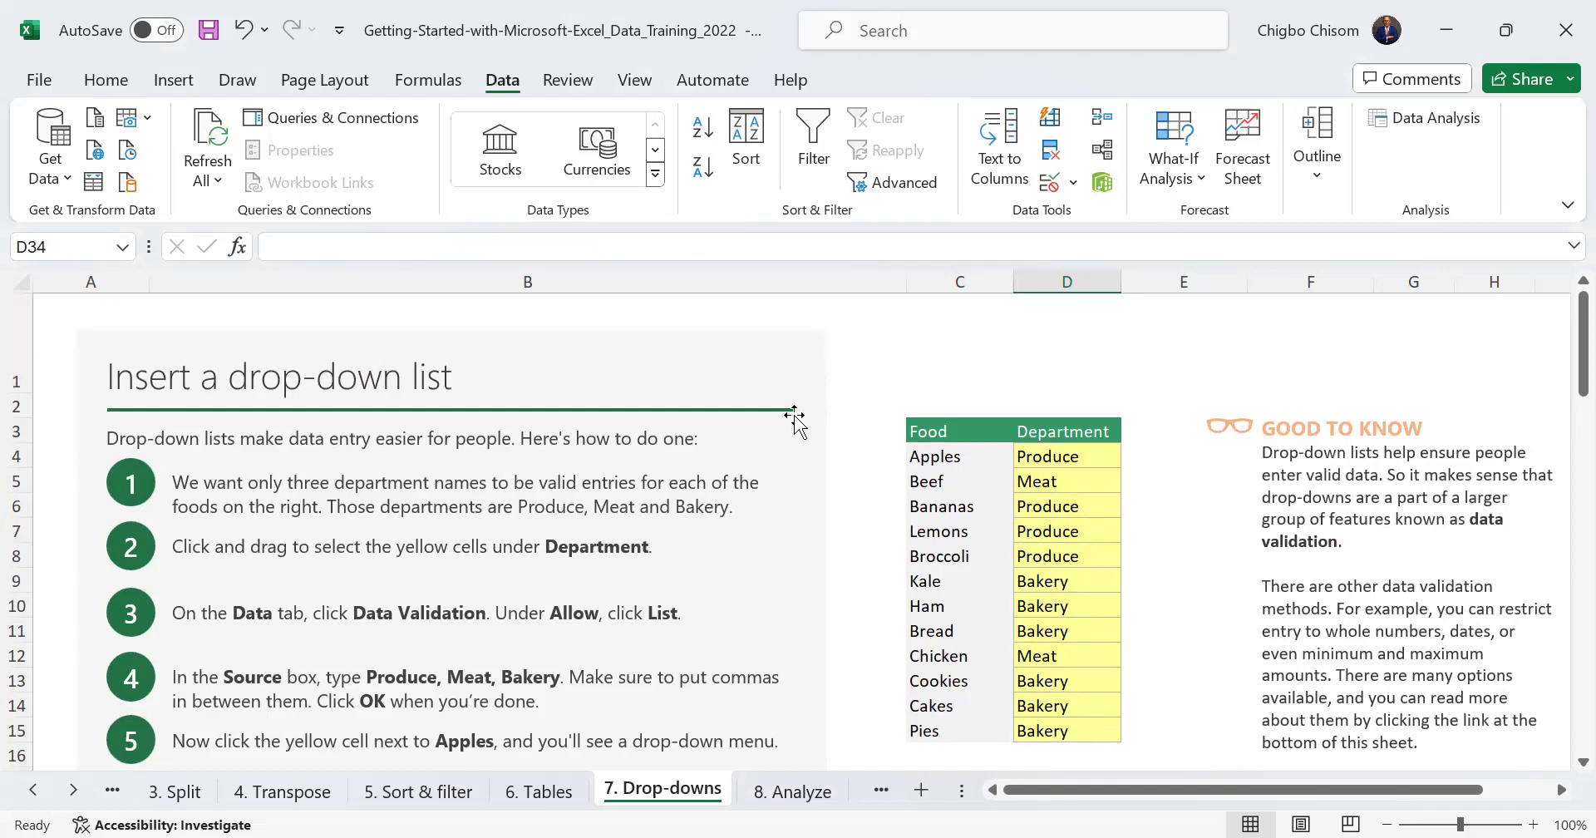
click(792, 790)
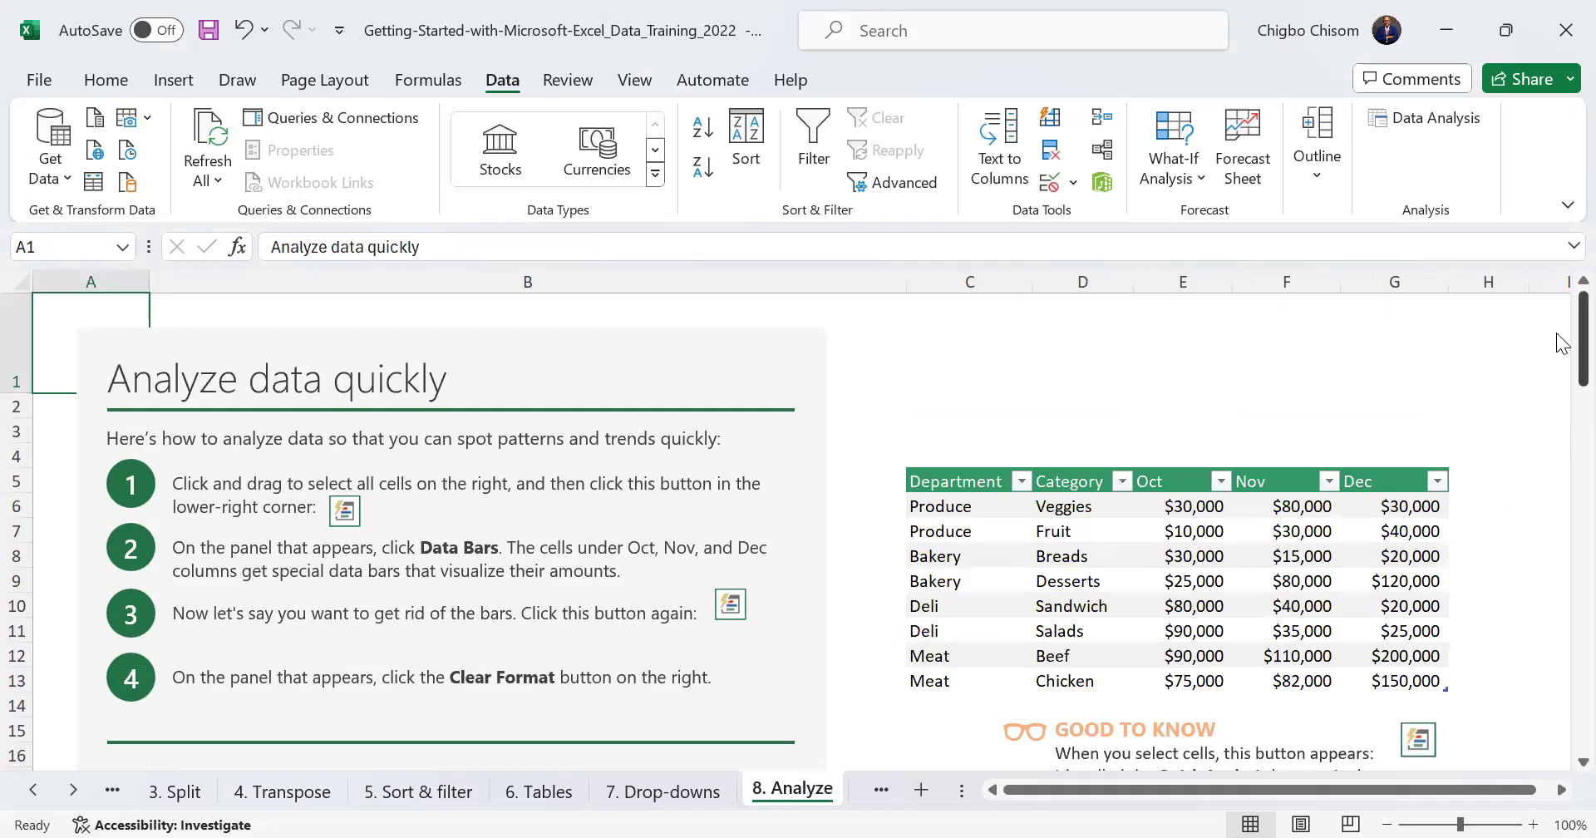
scroll(1559, 396, down, 9)
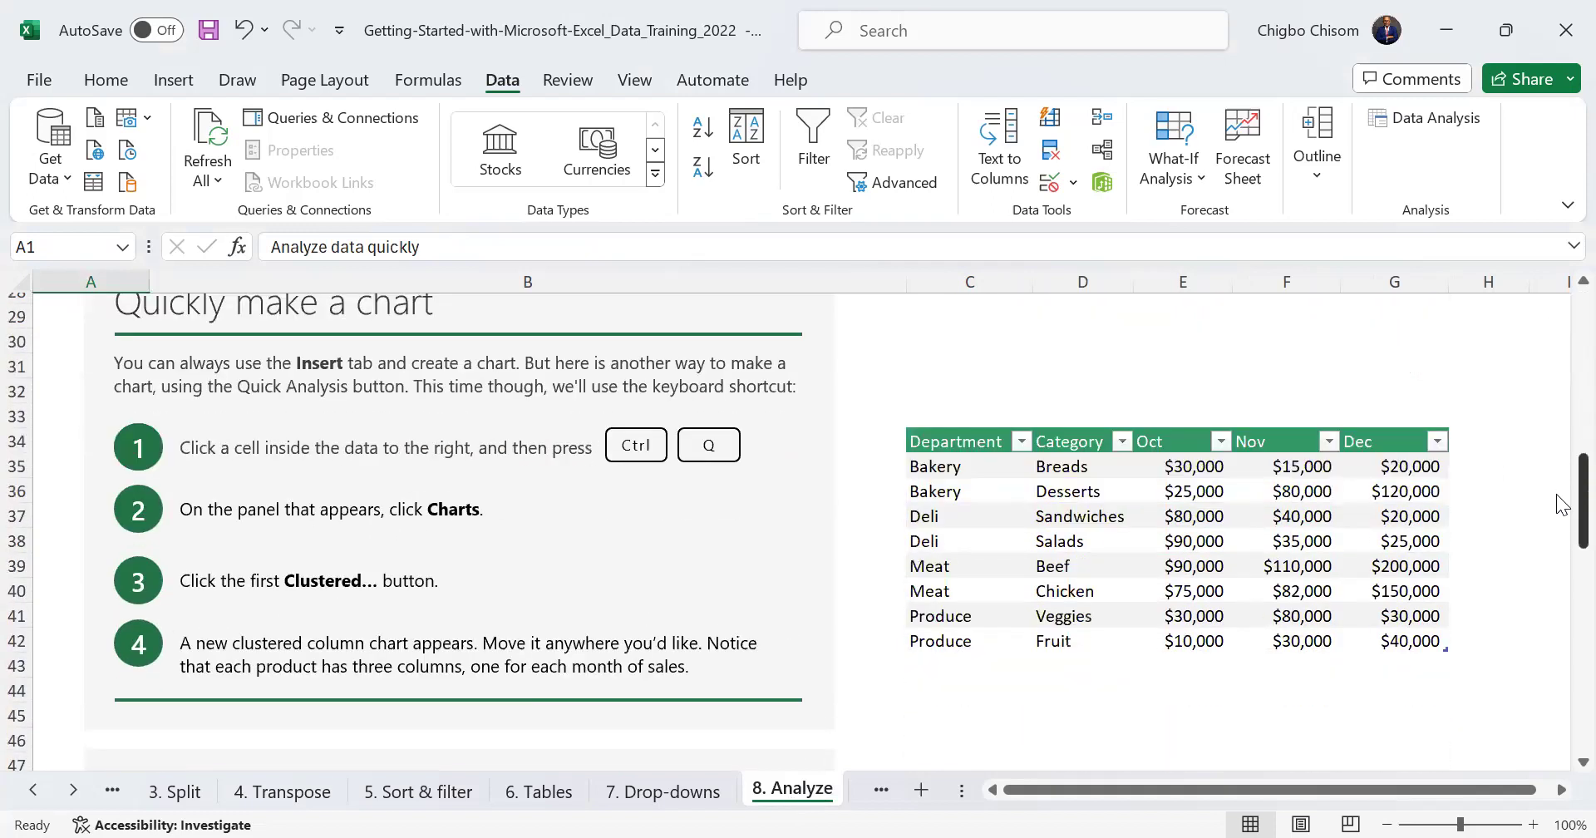
scroll(1559, 573, down, 7)
scroll(1559, 608, up, 1)
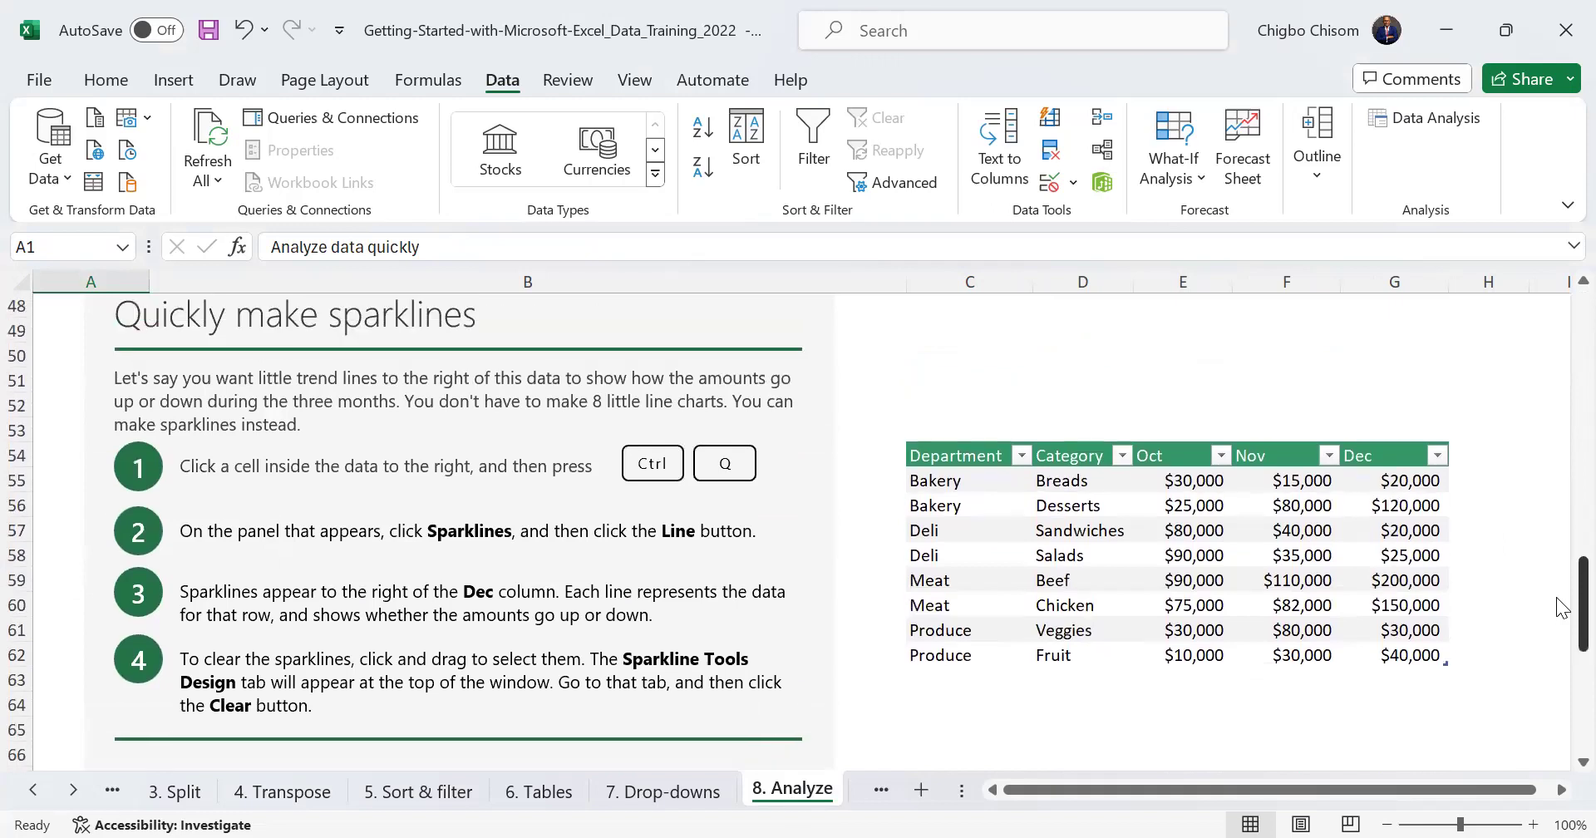
scroll(1559, 615, down, 6)
scroll(1558, 449, up, 18)
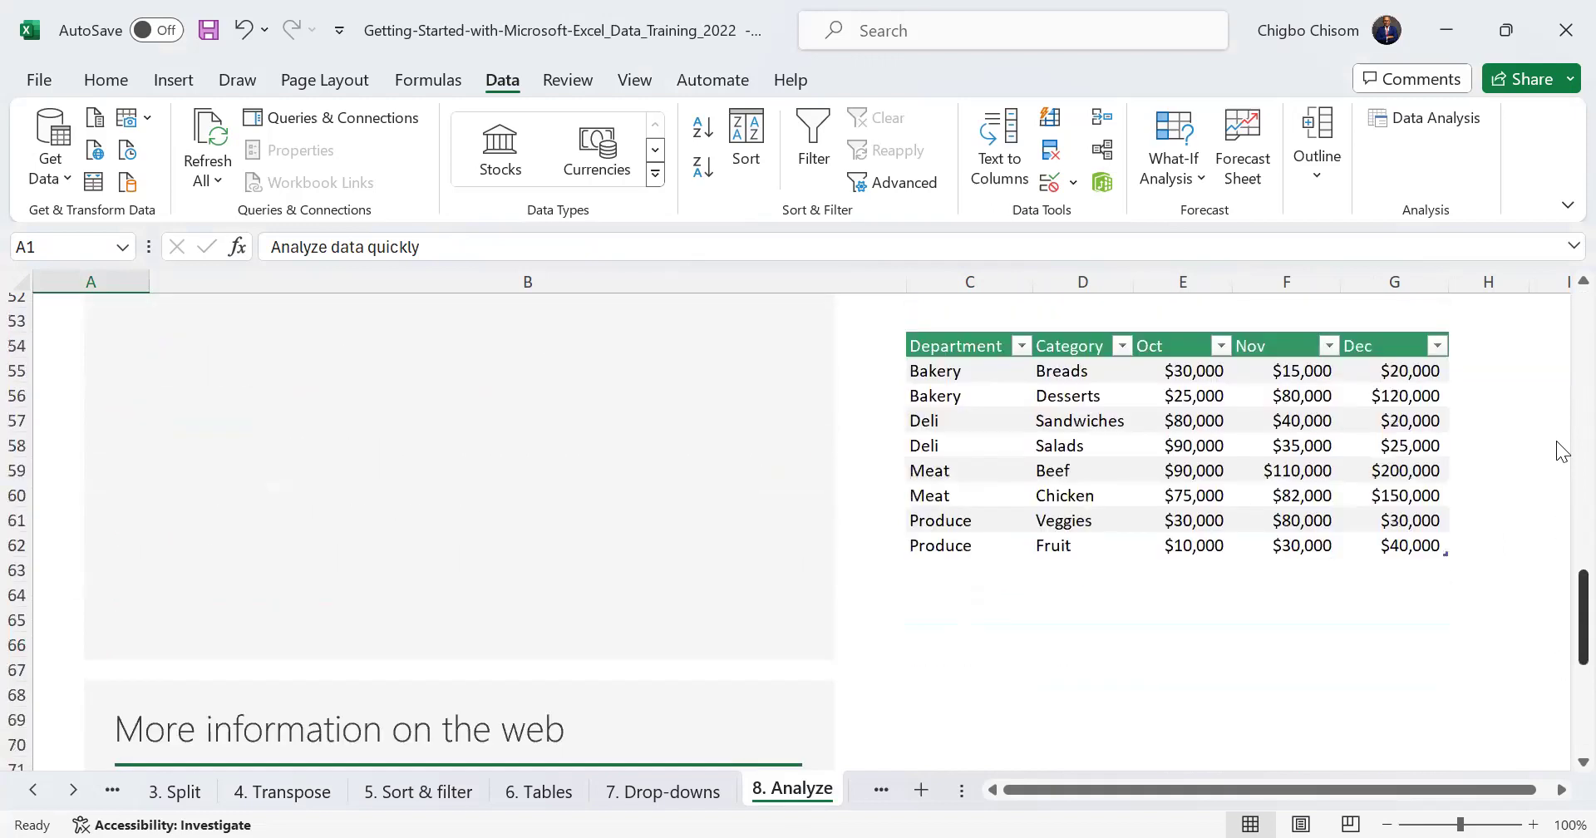
scroll(1559, 308, up, 3)
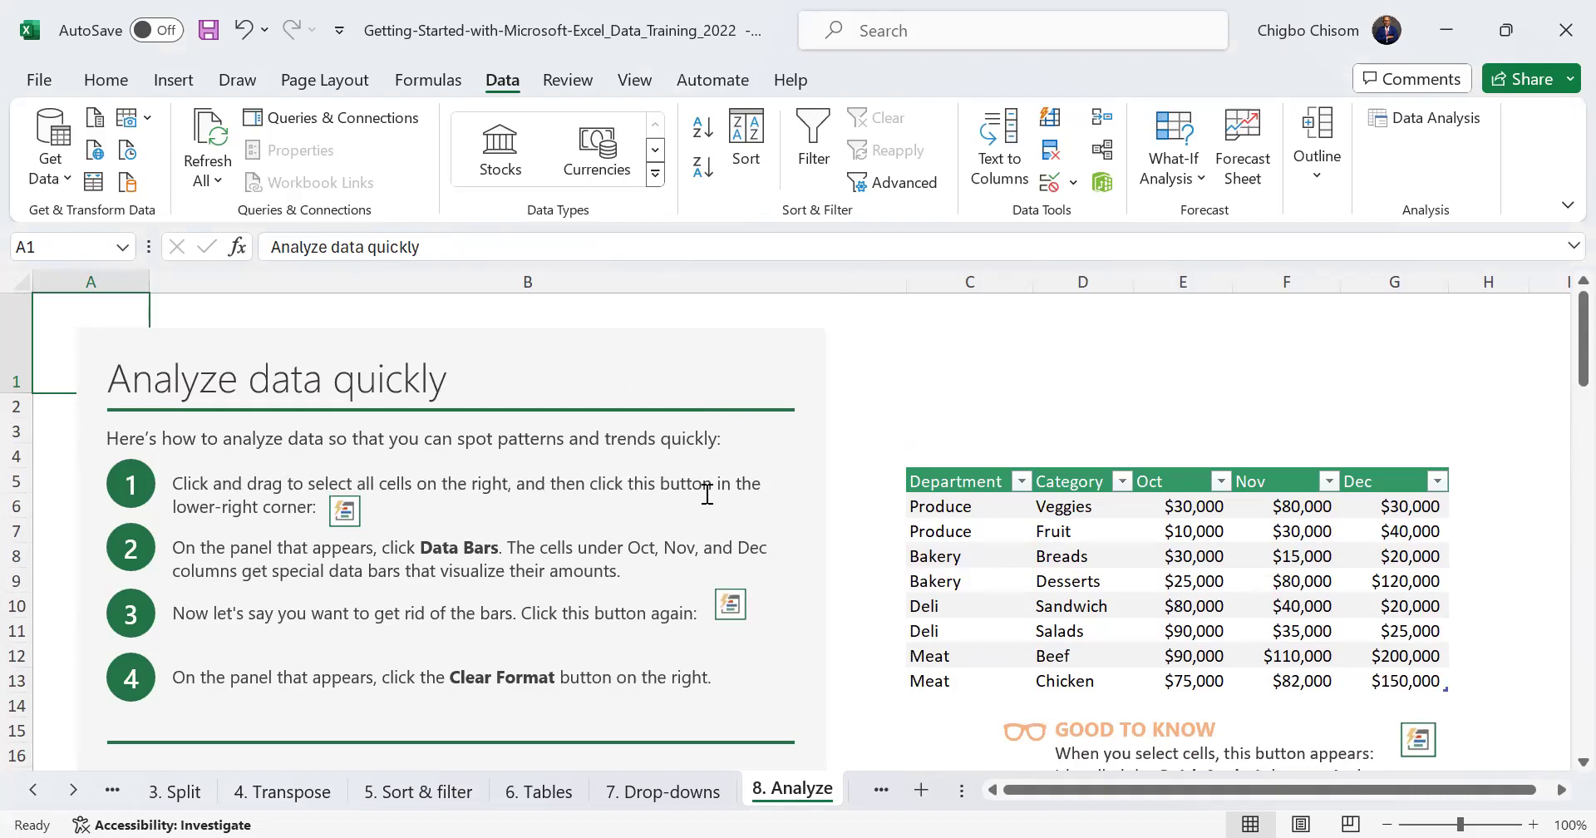
Select sales table C5:G13 and apply Quick Analysis Data Bars to the Oct–Dec amounts
click(945, 485)
drag(1293, 562, 1413, 680)
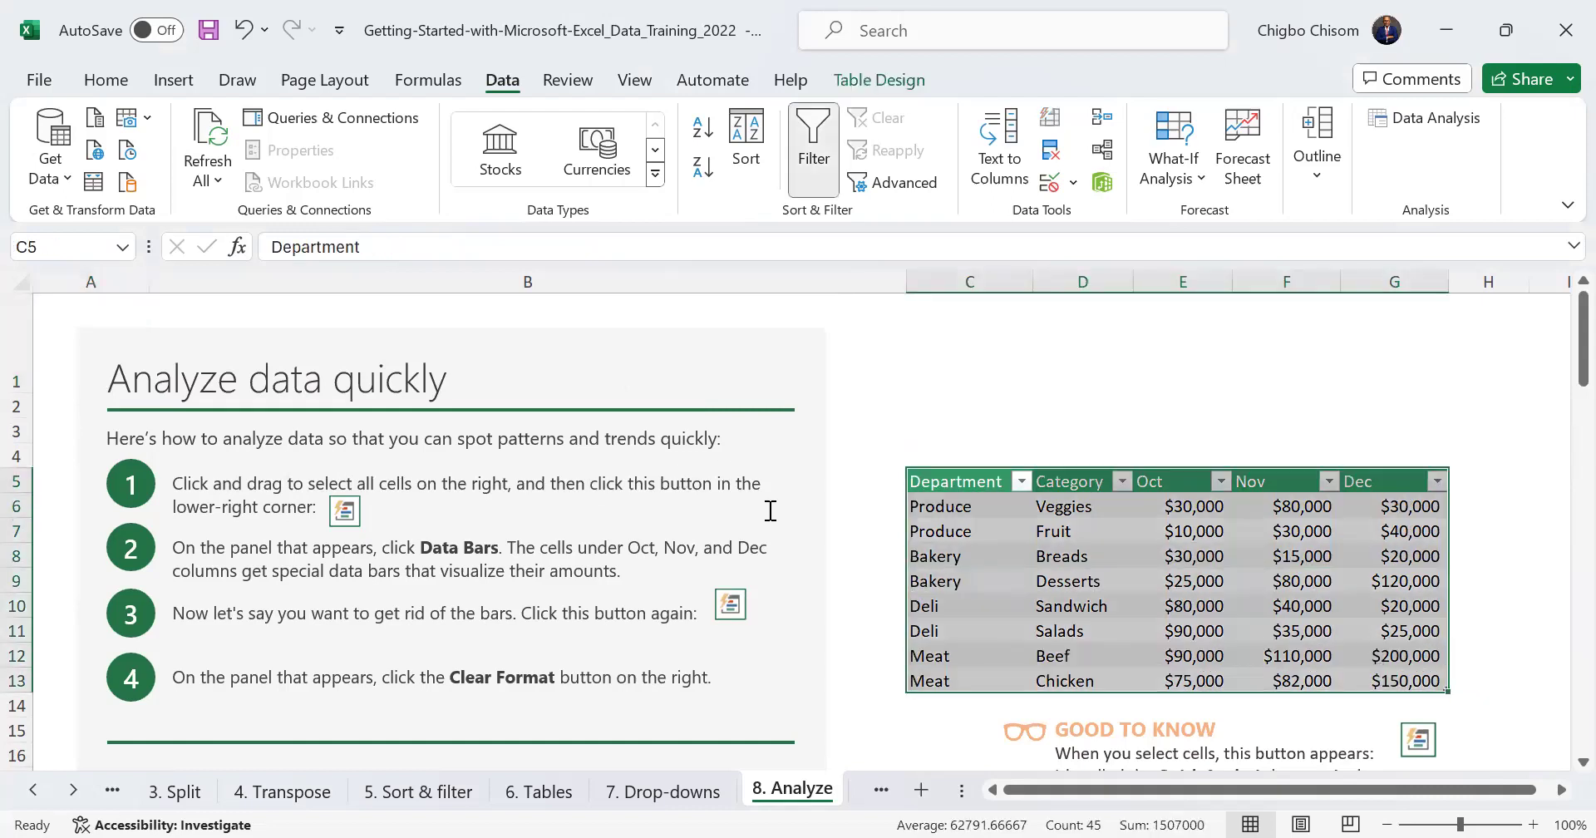
mouse_move(1458, 709)
scroll(1558, 403, down, 2)
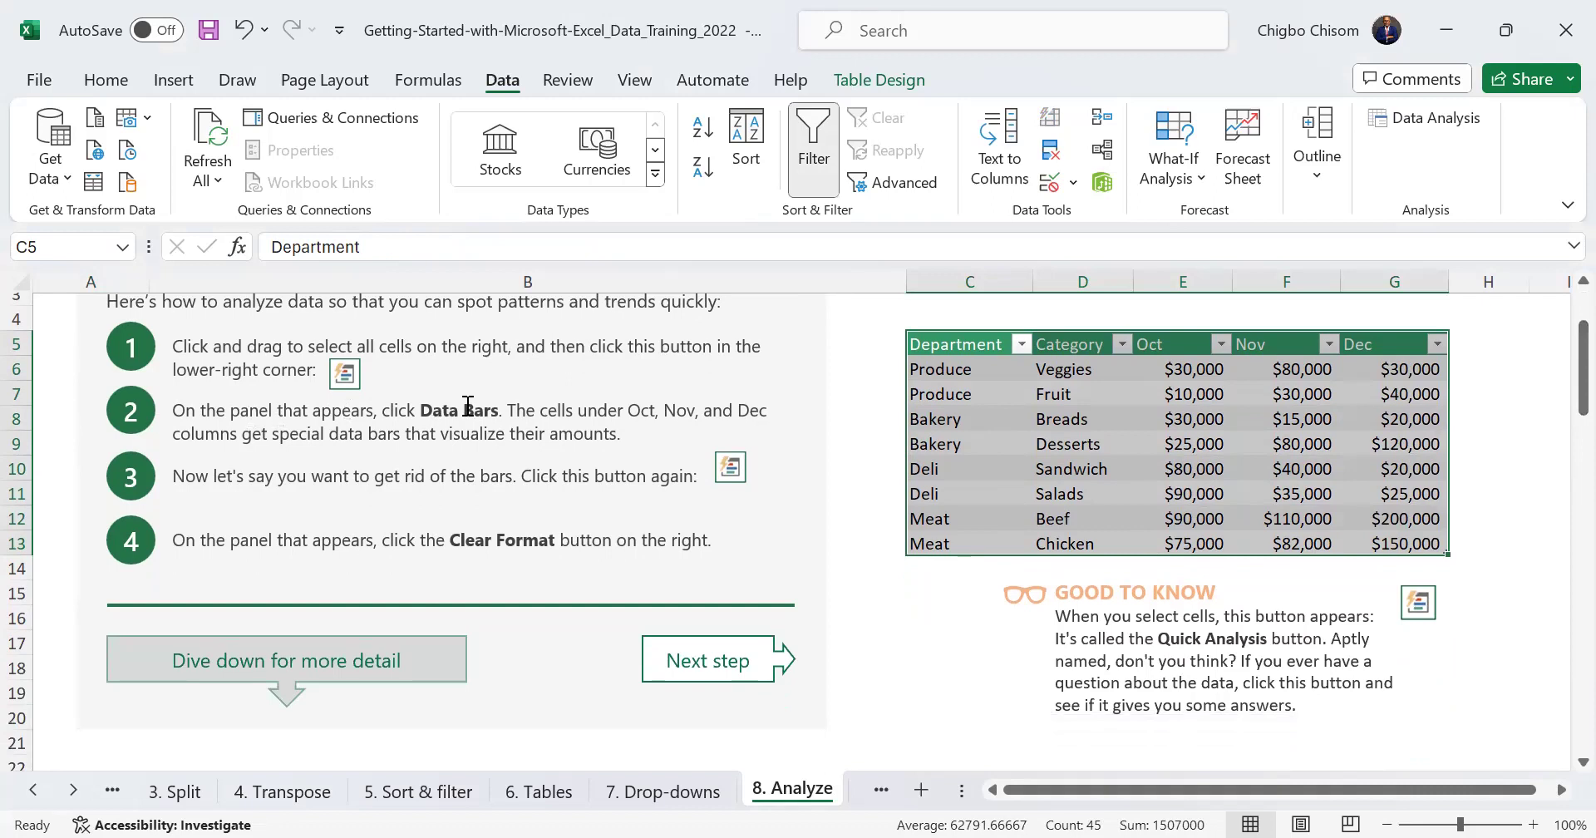
mouse_move(1467, 577)
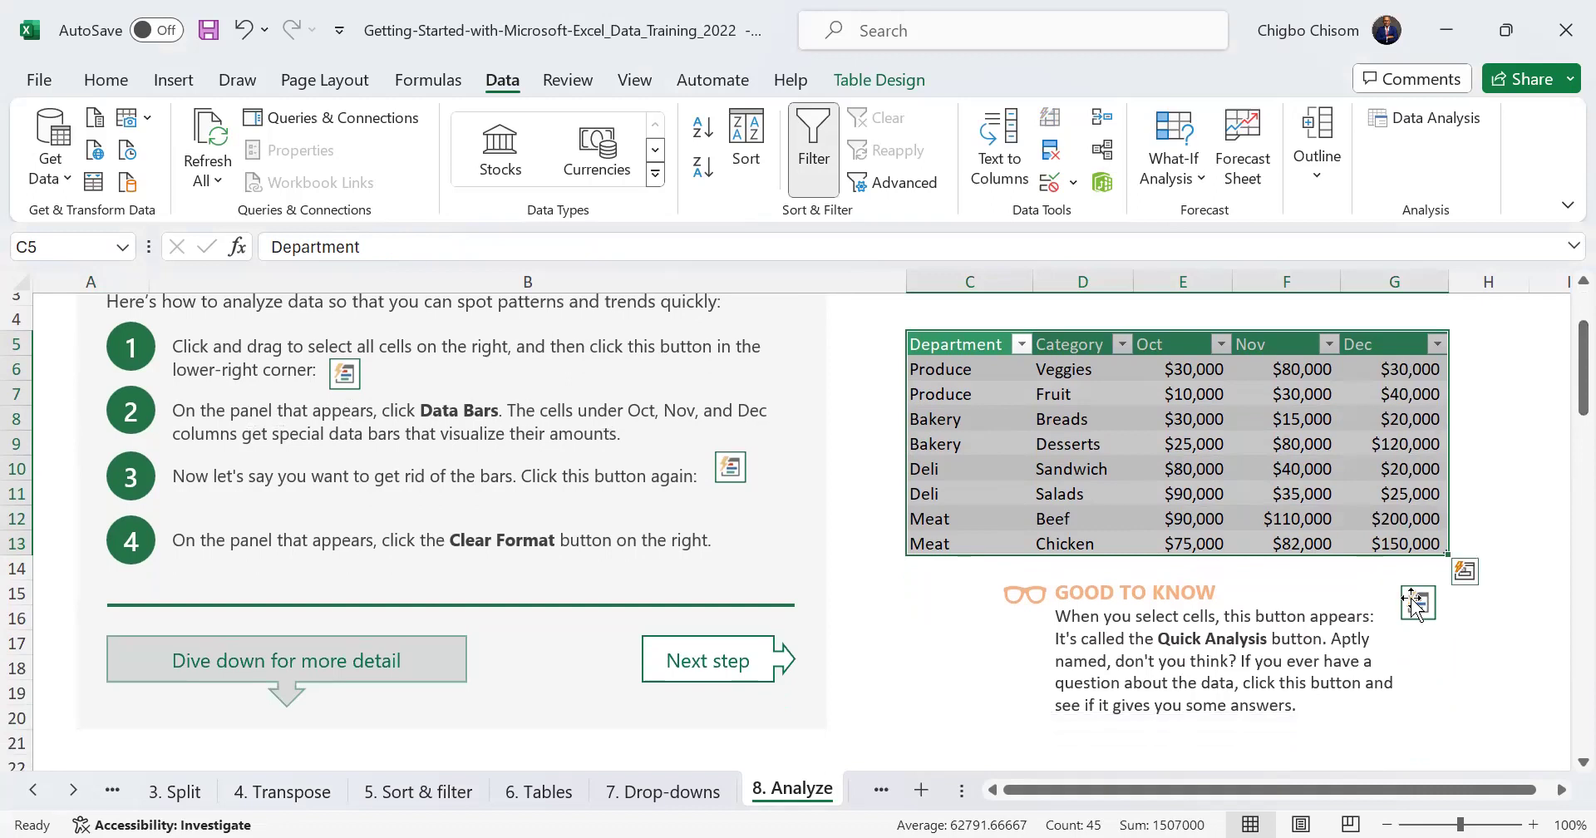
click(1466, 573)
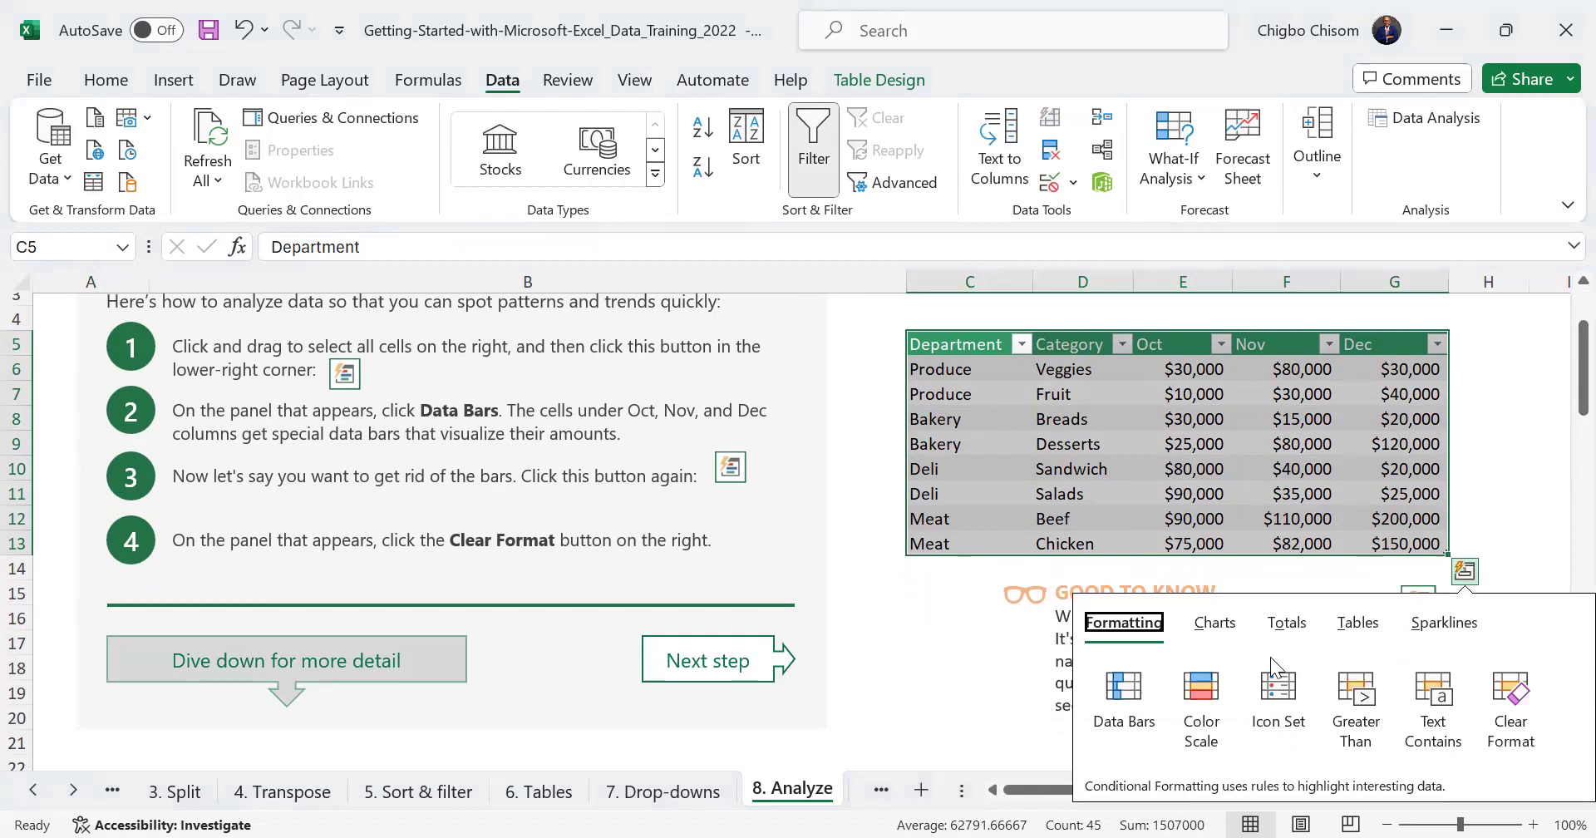
click(1122, 715)
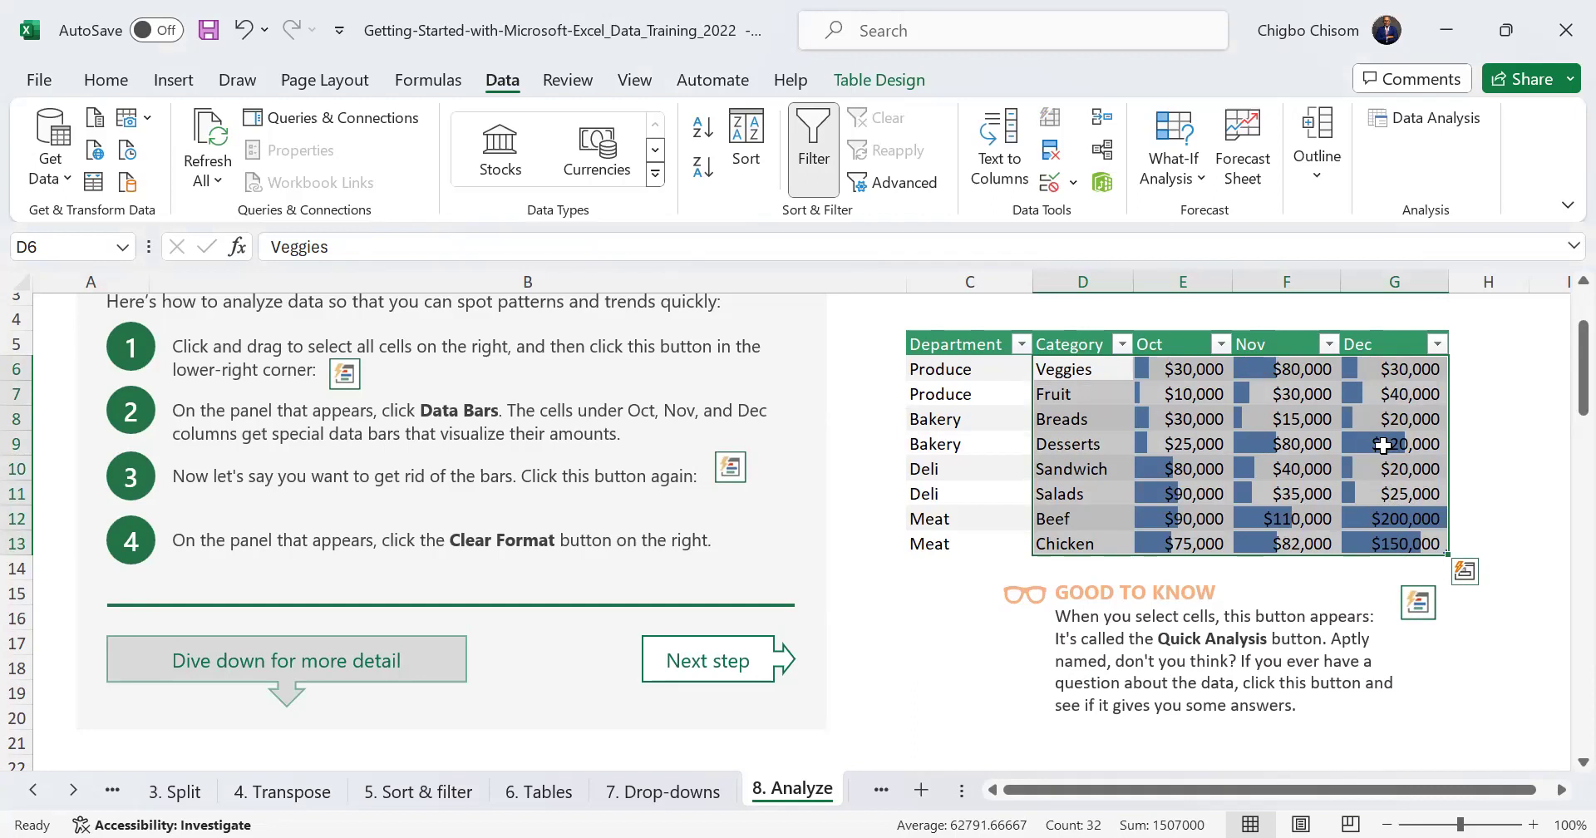
Clear the data bars with Quick Analysis Clear Format, then scroll to Quickly make a chart
click(1464, 573)
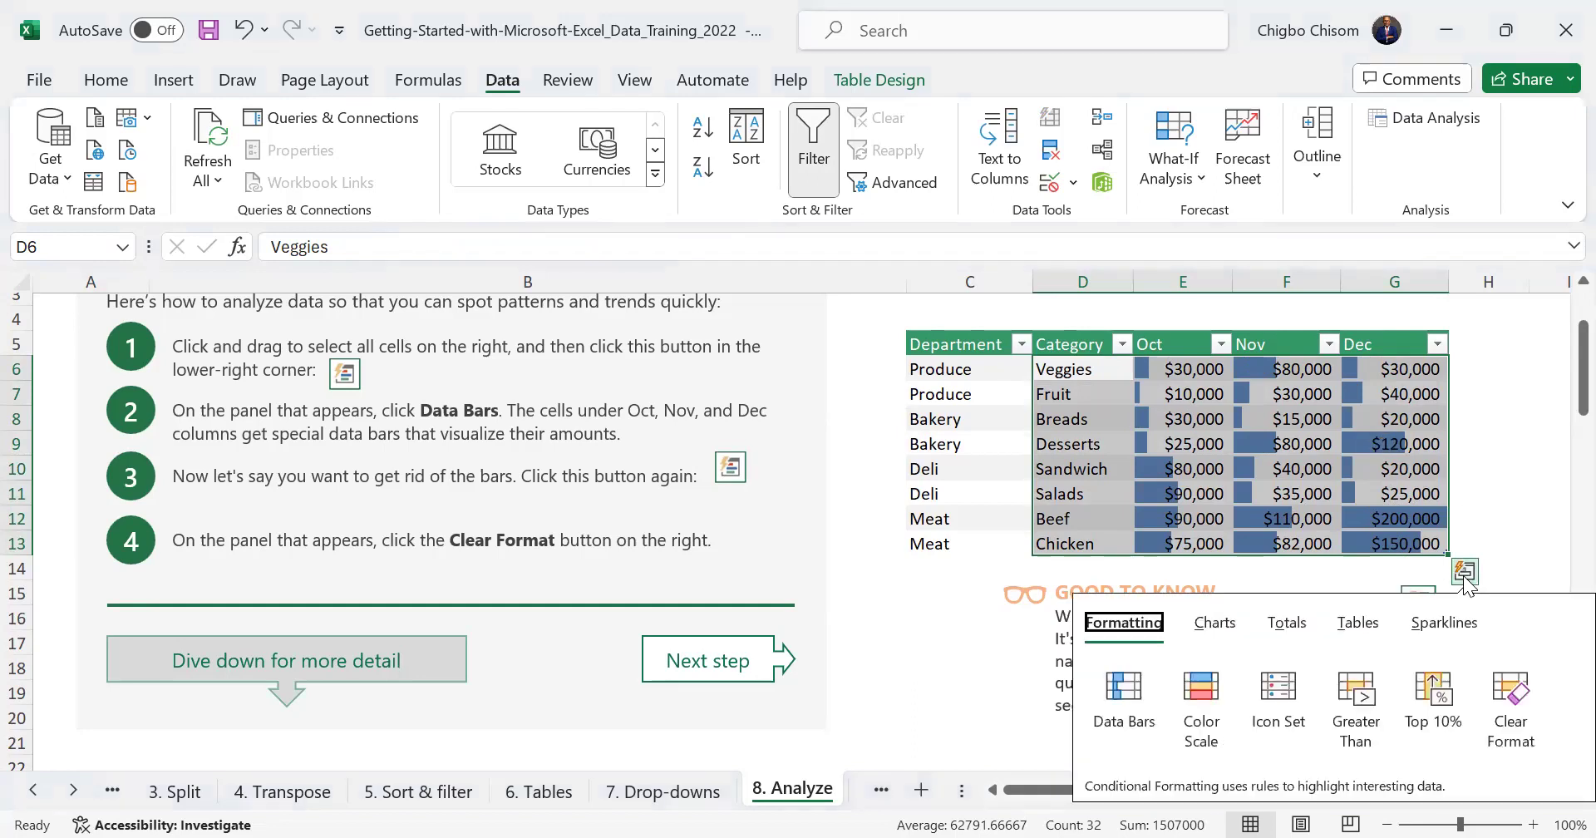
click(1510, 696)
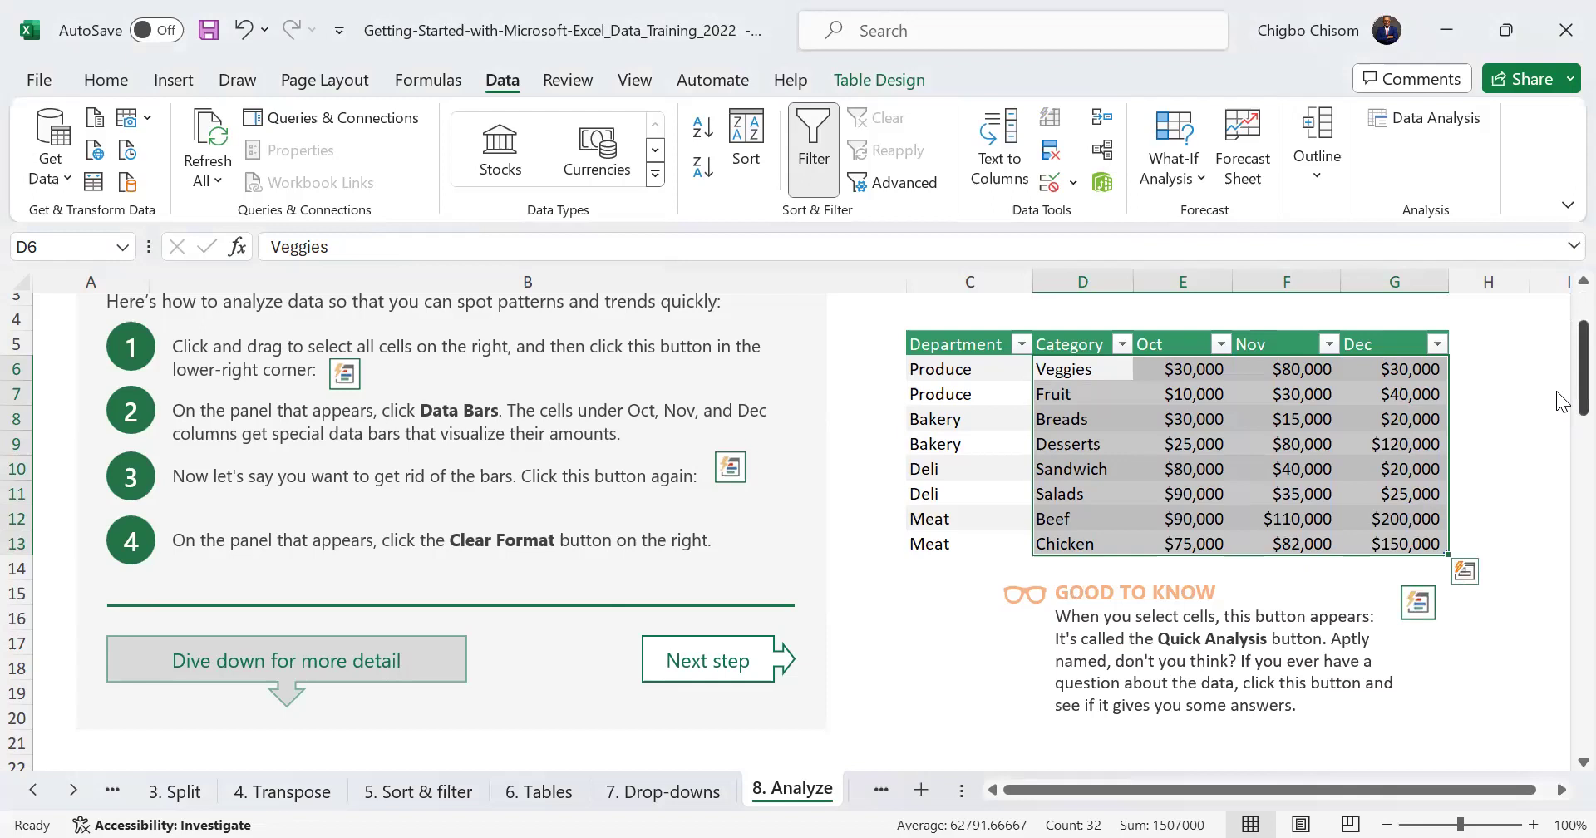
scroll(1561, 403, down, 1)
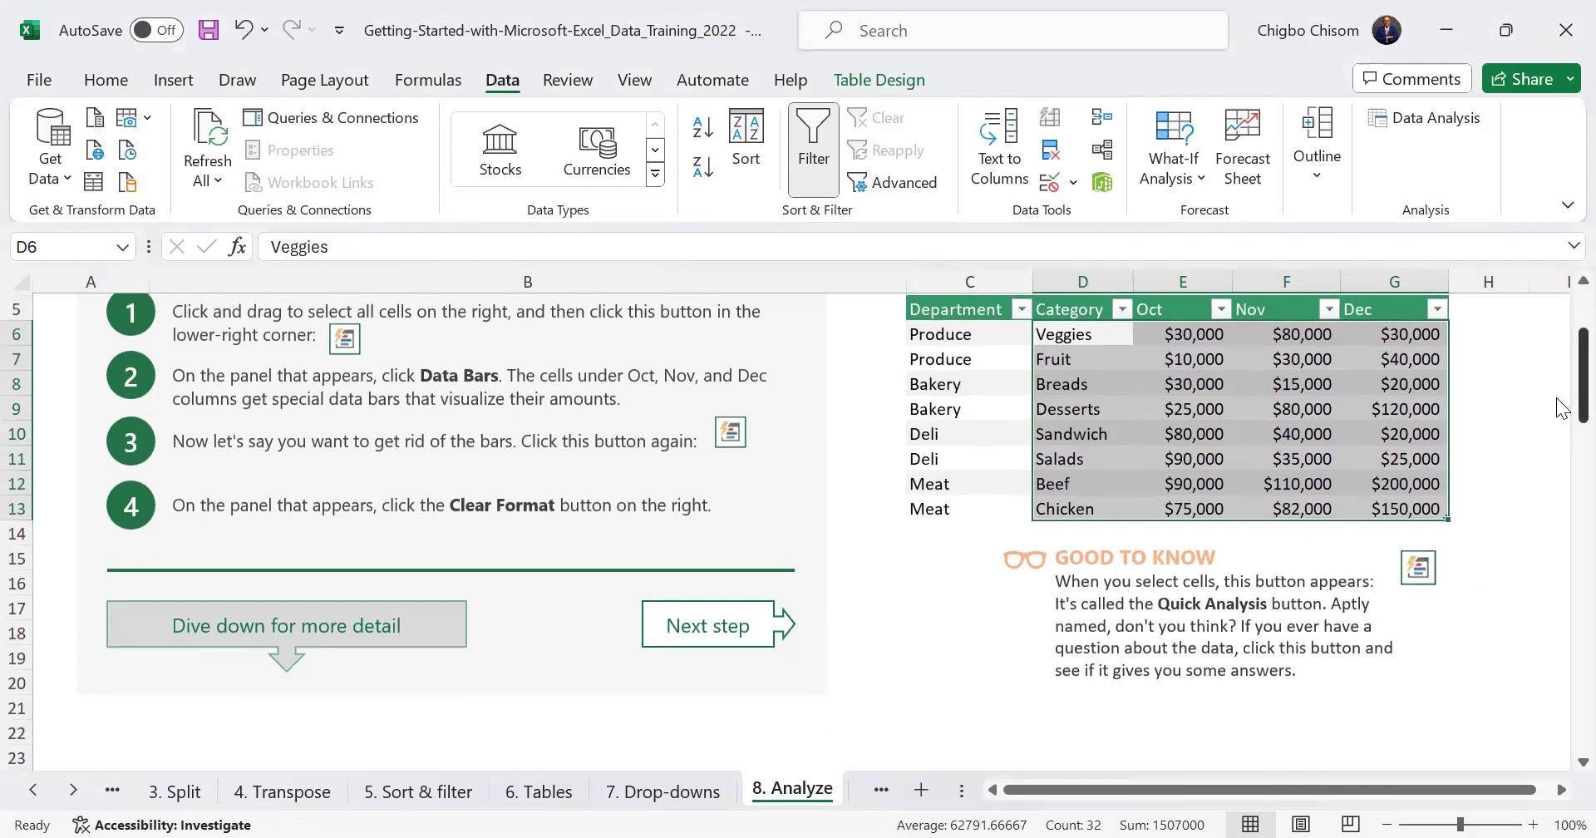
scroll(1562, 408, down, 2)
scroll(1562, 403, up, 3)
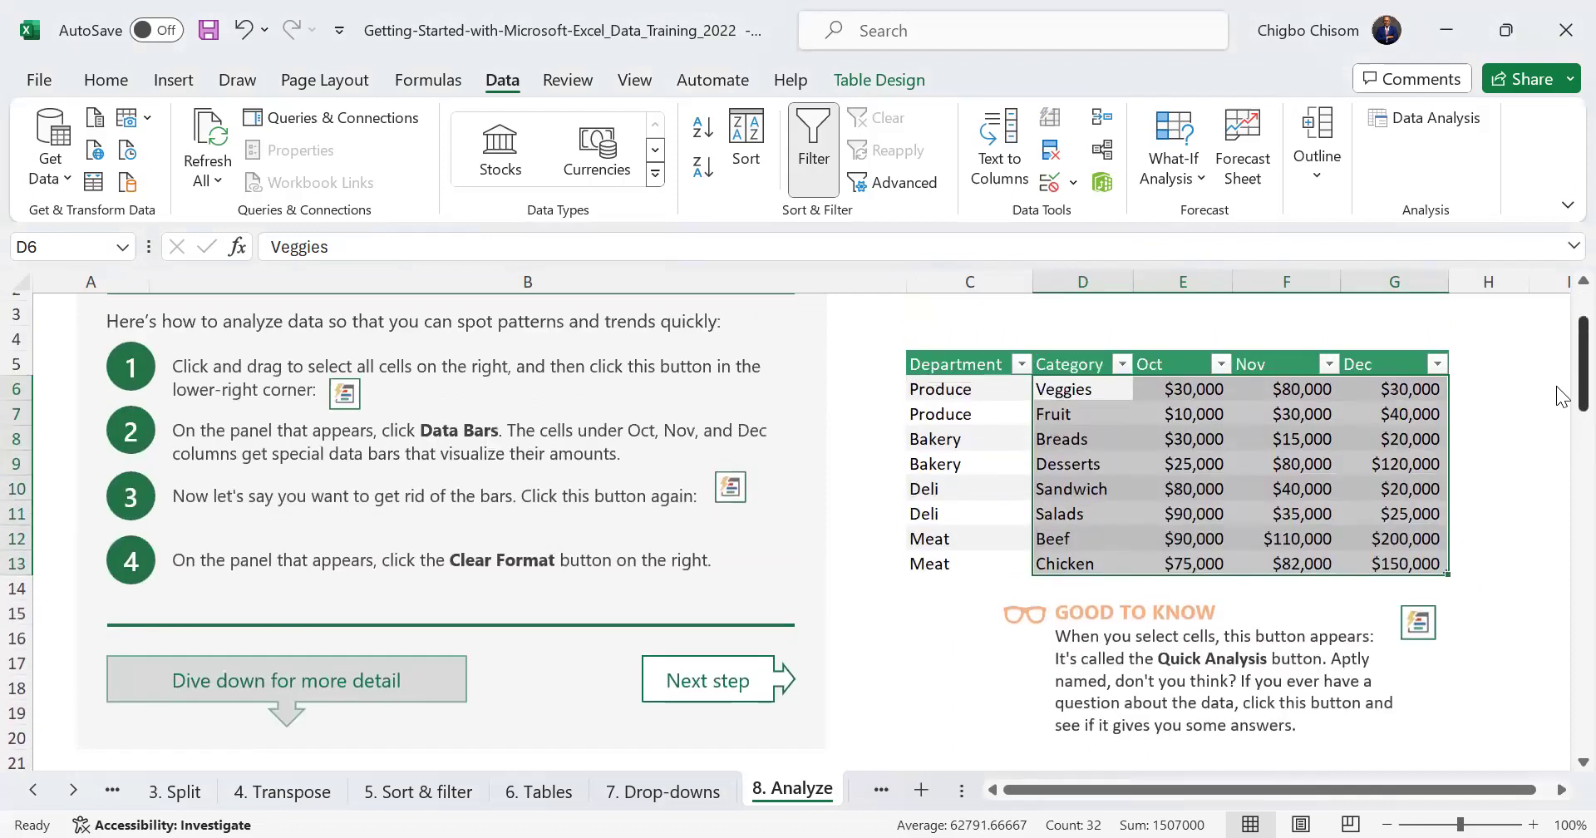
scroll(1561, 403, down, 8)
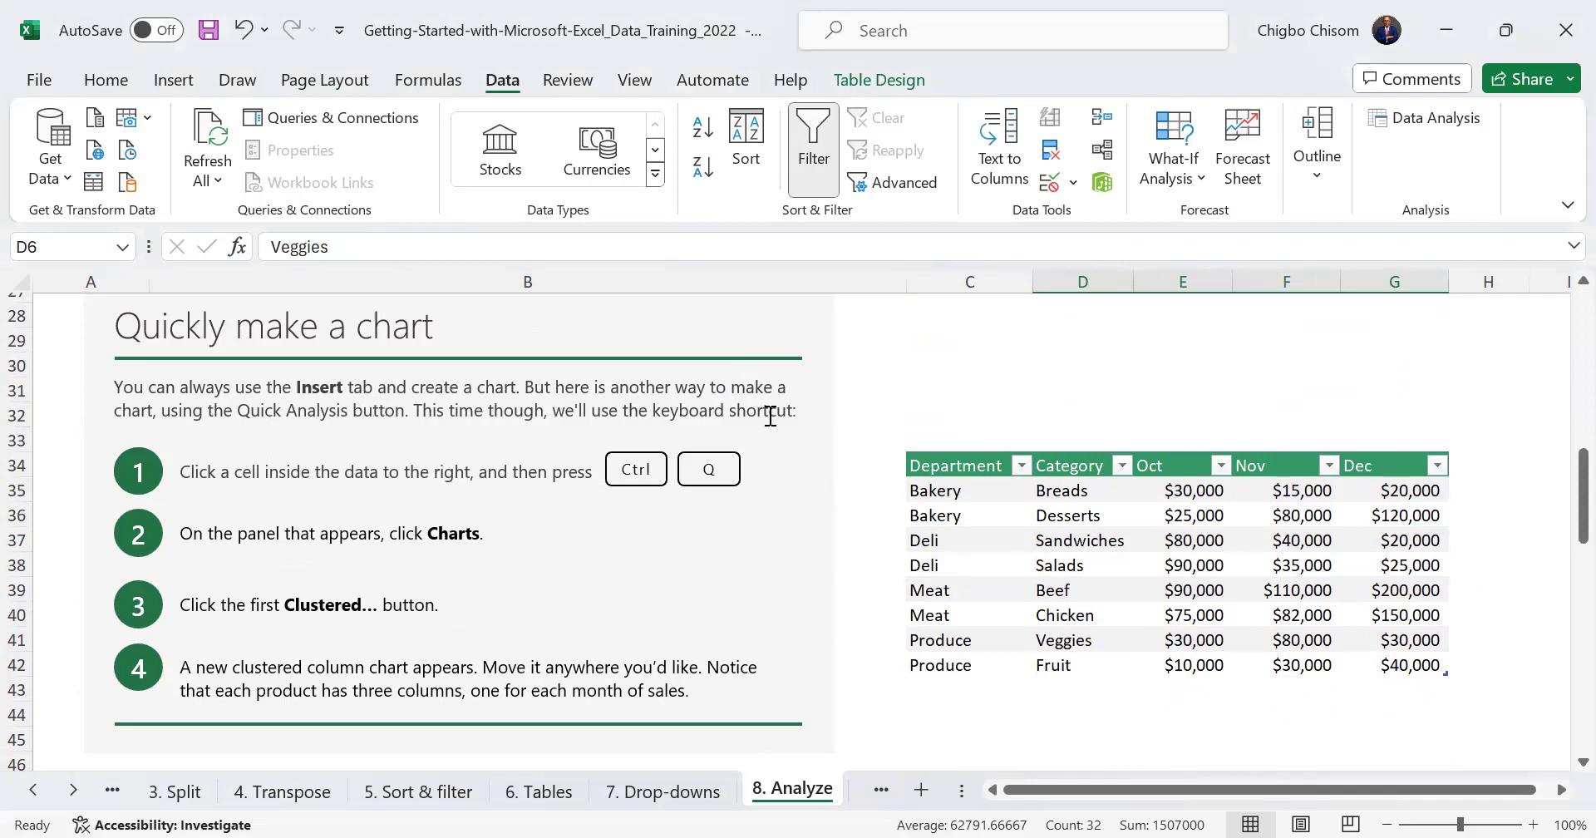
Select the chart table C34:G42, then settle on a single cell inside it
click(918, 462)
drag(1029, 526, 1442, 670)
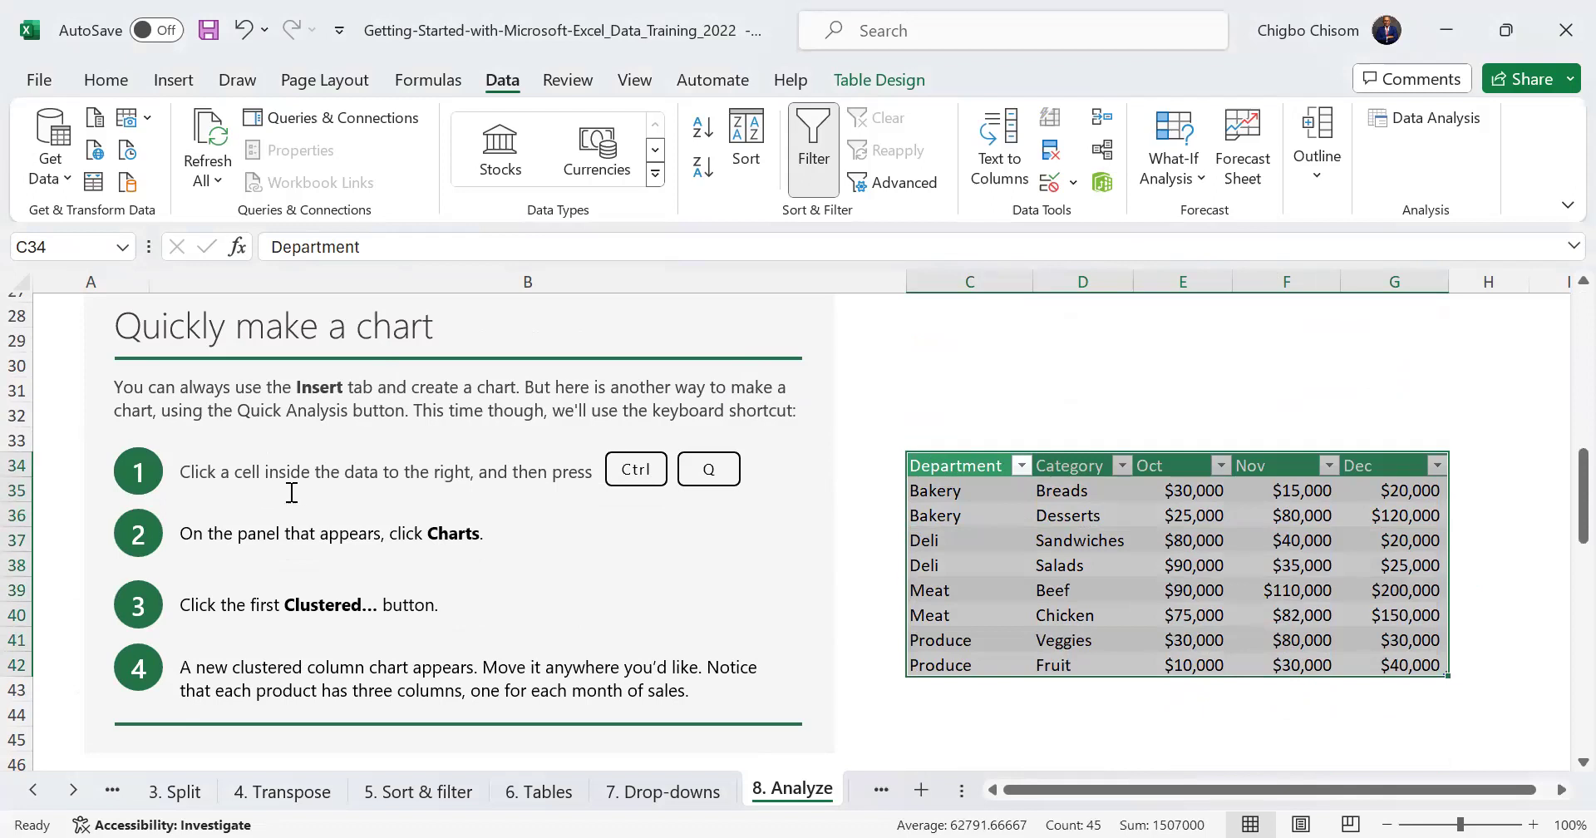
click(1194, 640)
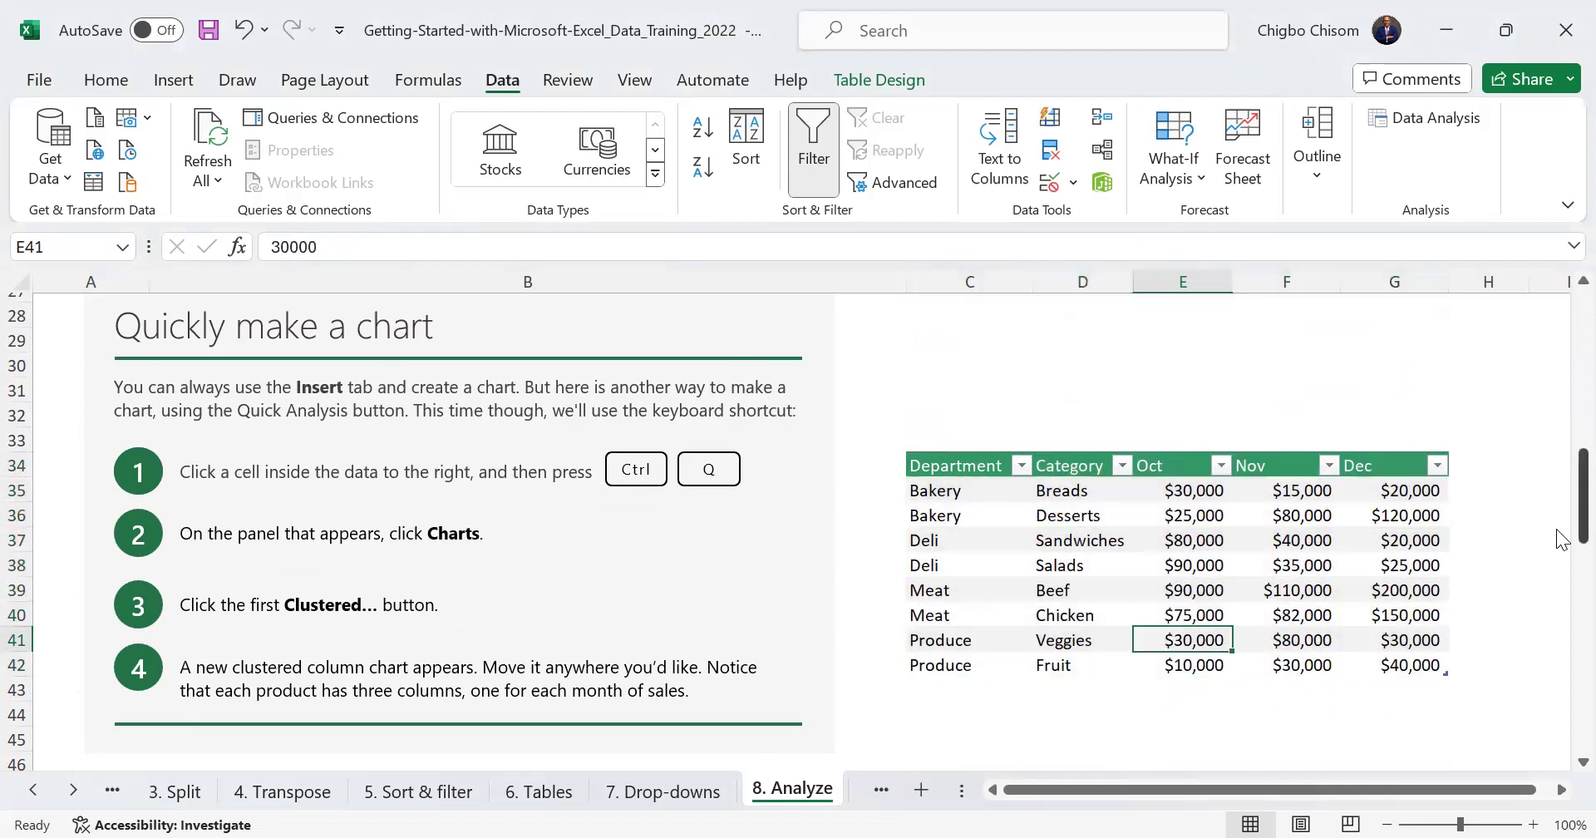
scroll(1559, 403, up, 6)
scroll(1559, 399, down, 8)
scroll(1559, 565, up, 2)
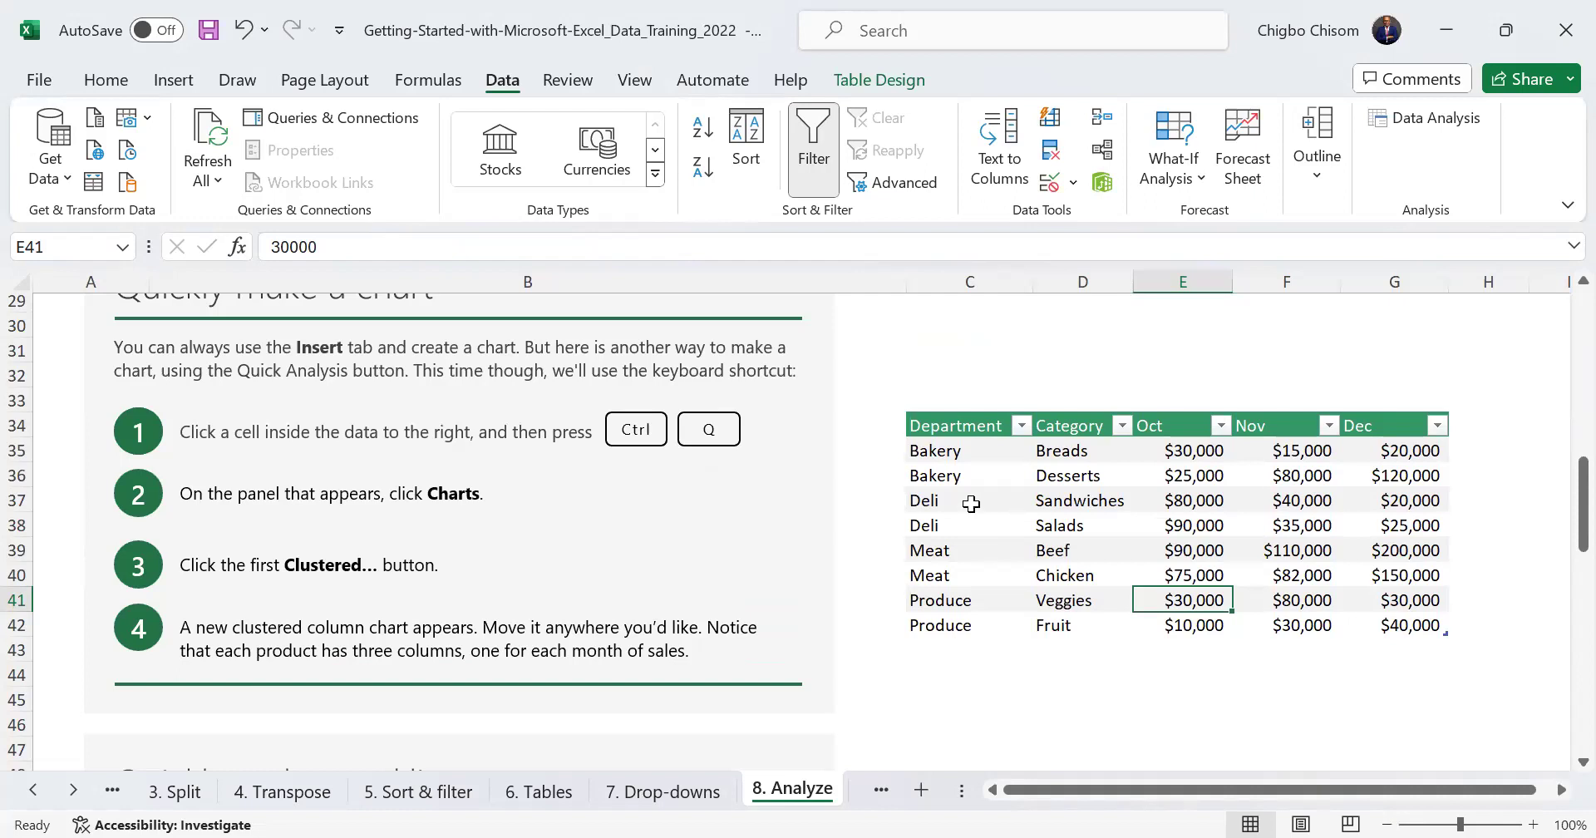
click(947, 475)
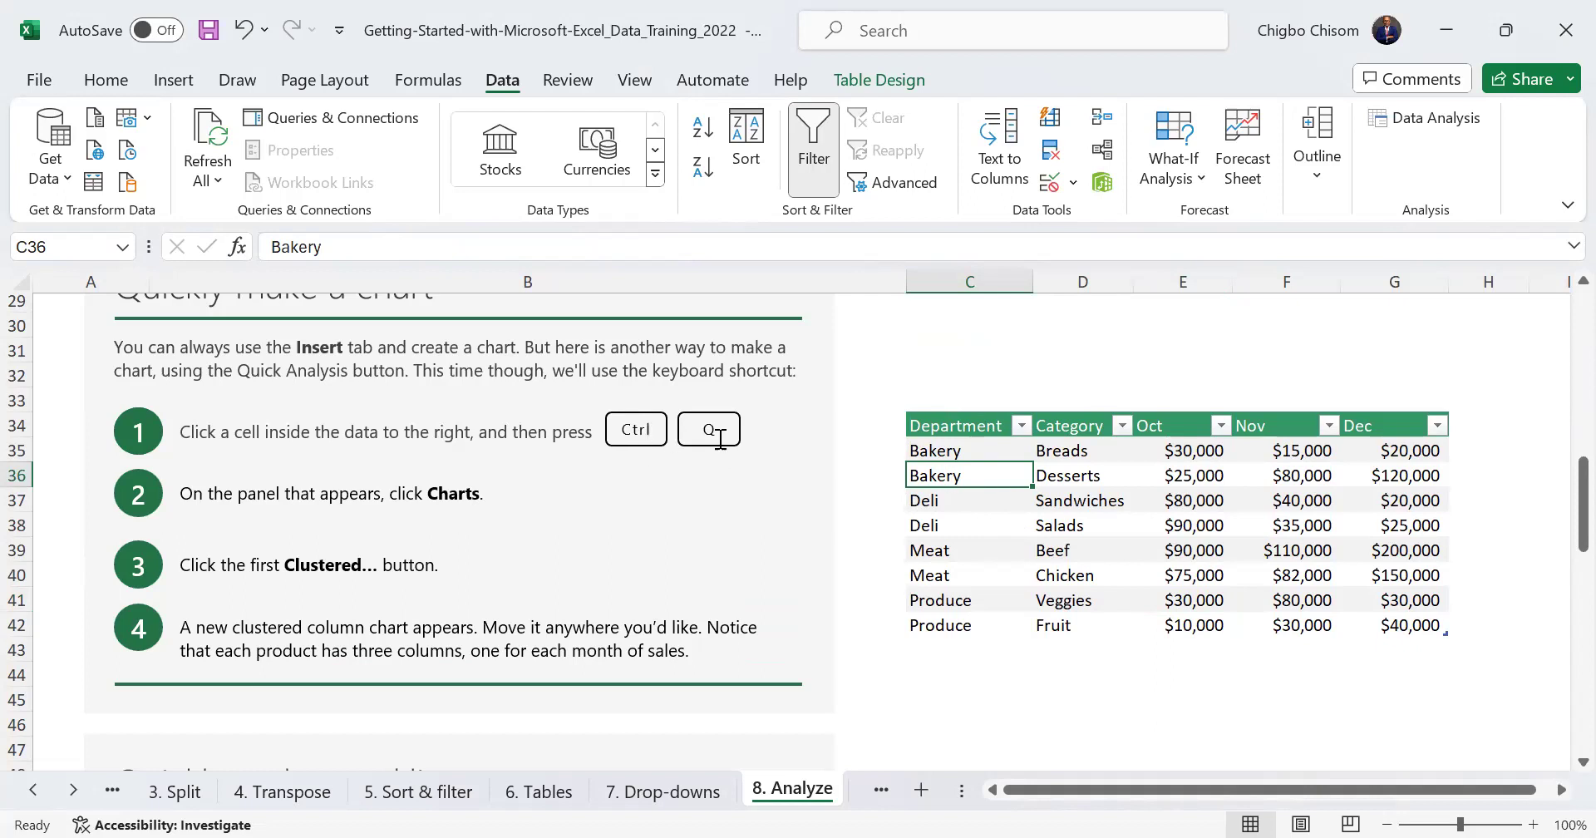
Insert a Quick Analysis clustered column chart, move and enlarge it, then undo it
key(ctrl+q)
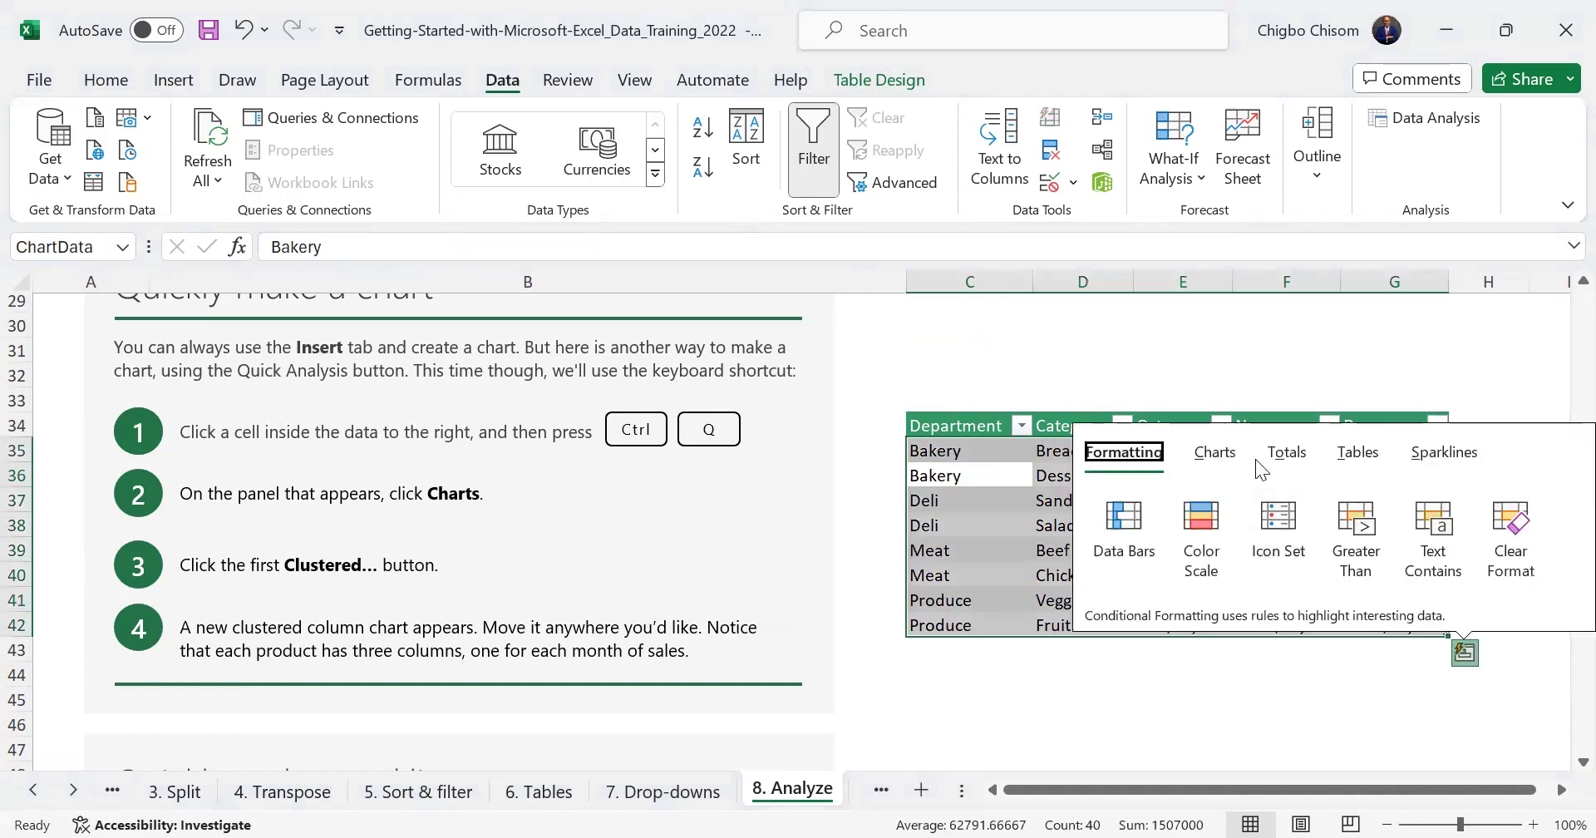
click(1215, 452)
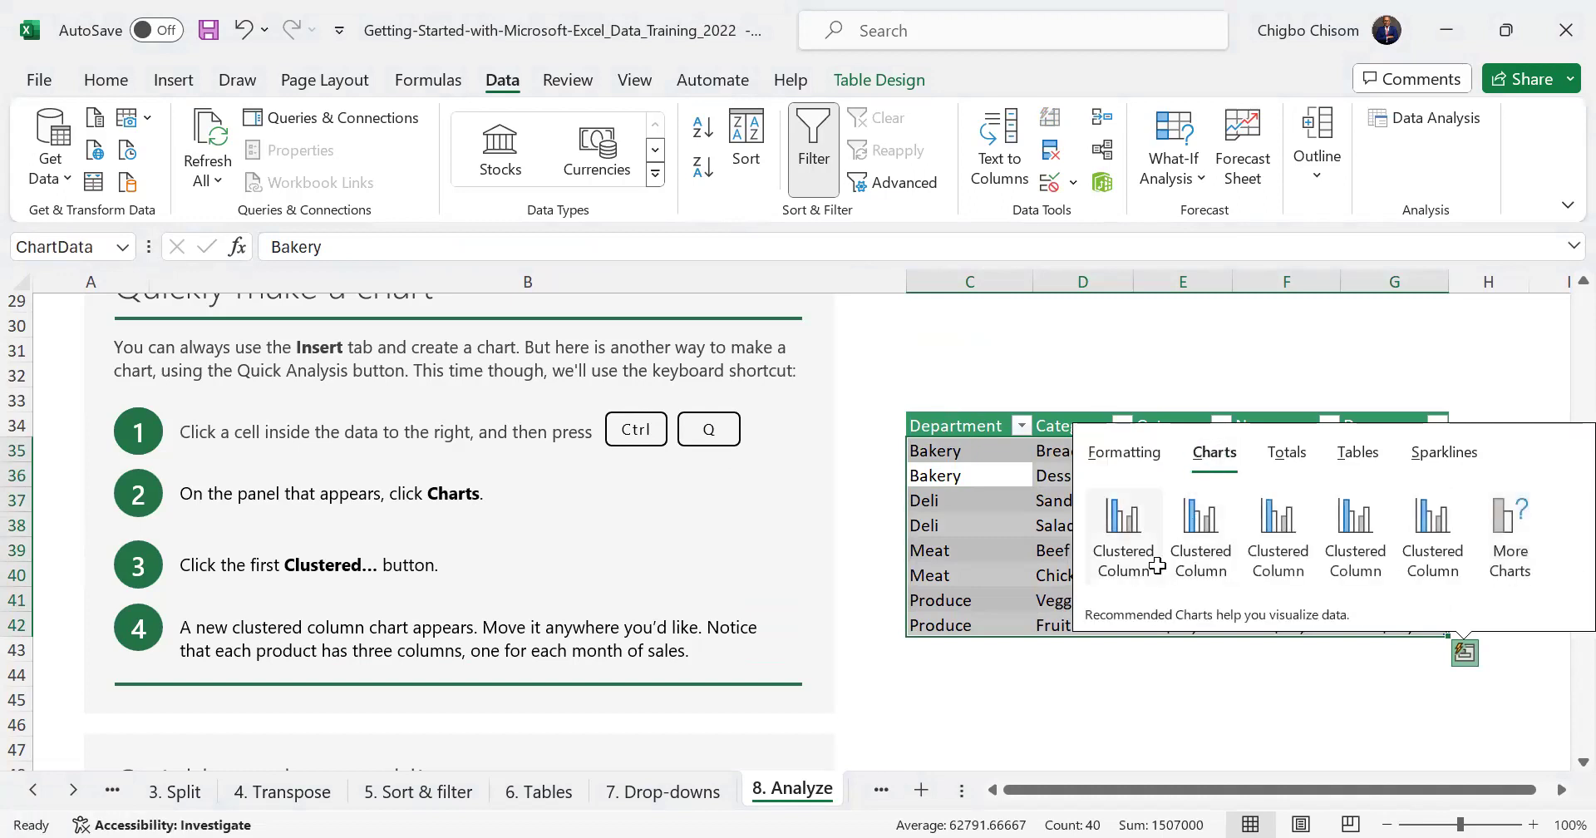
click(1121, 531)
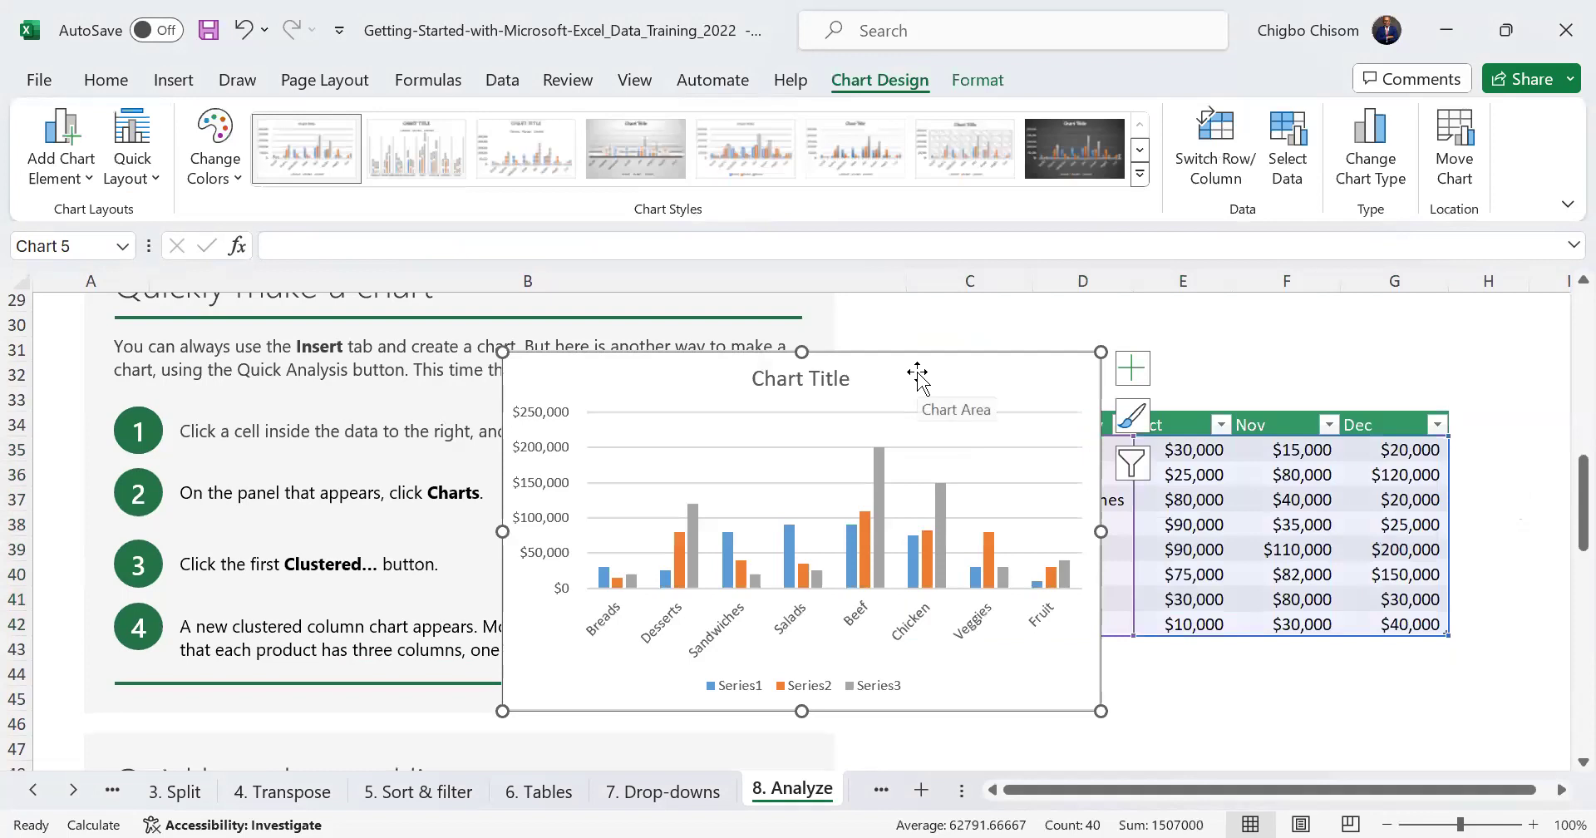
drag(918, 374, 640, 318)
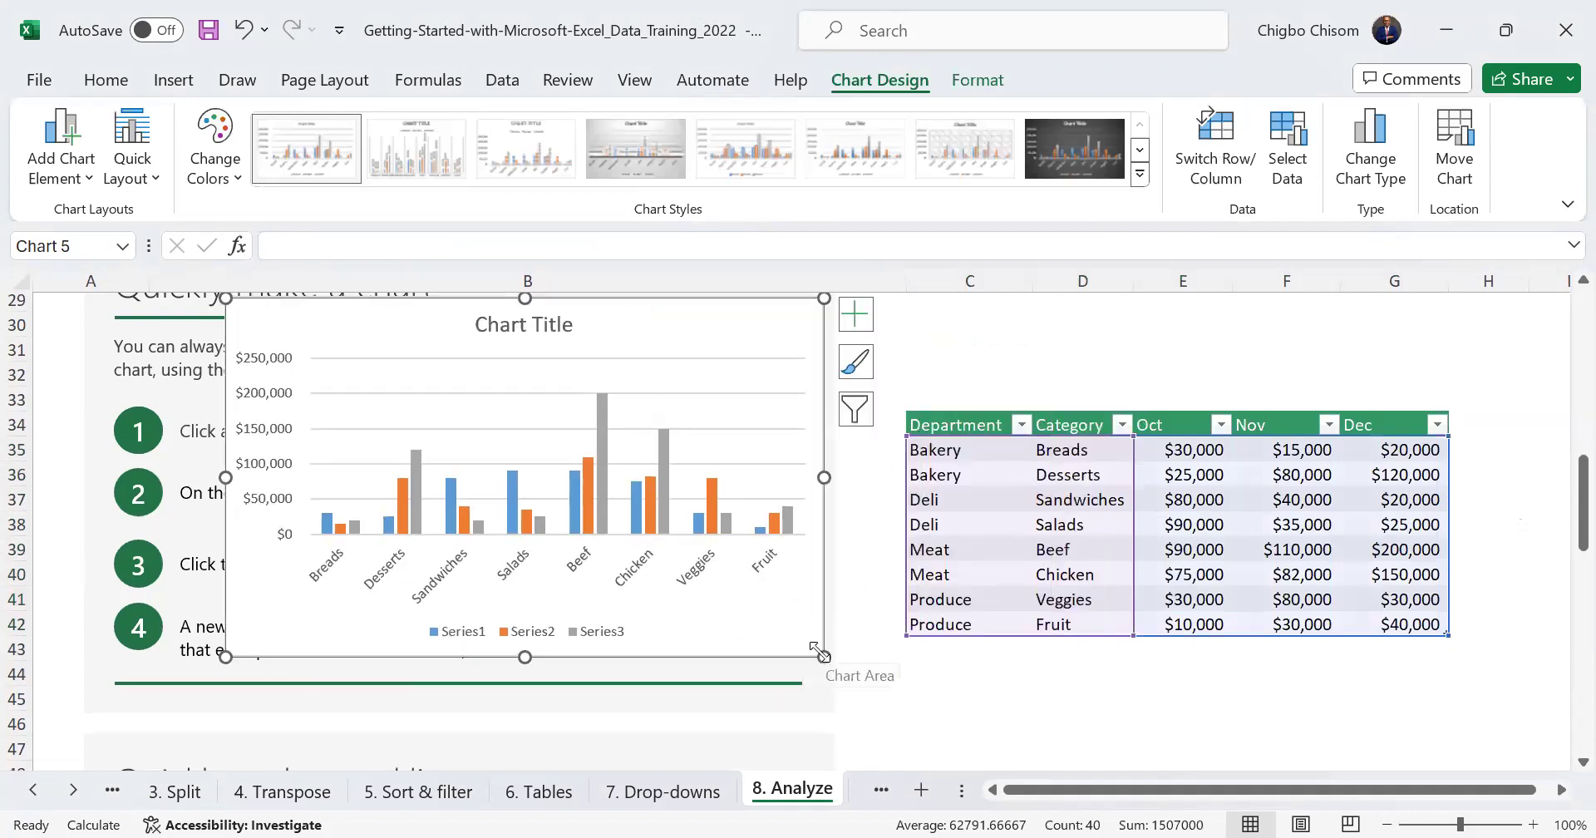
drag(825, 657, 920, 677)
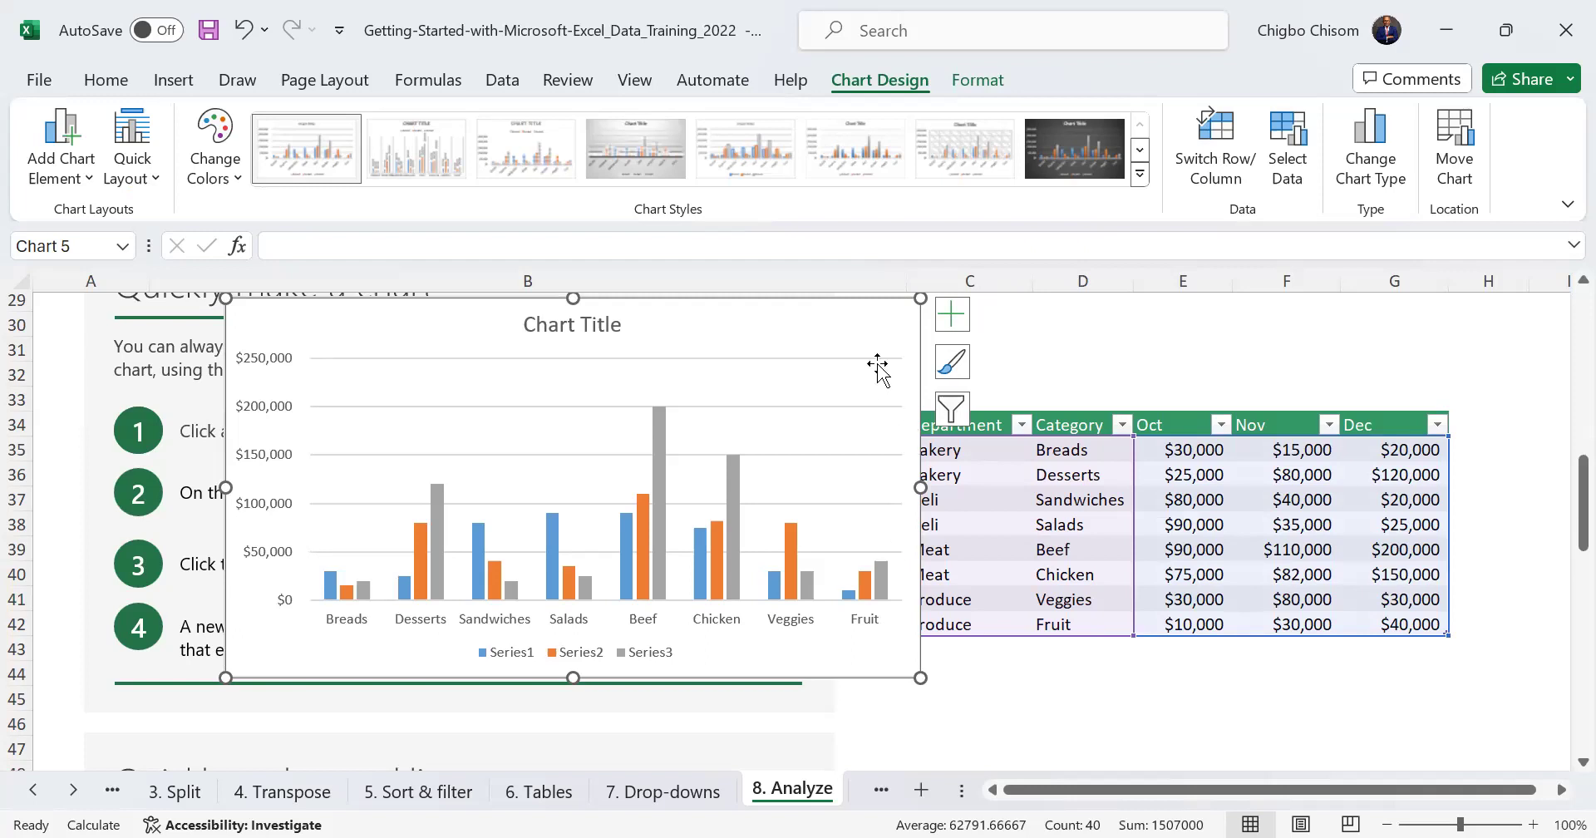
key(ctrl+z)
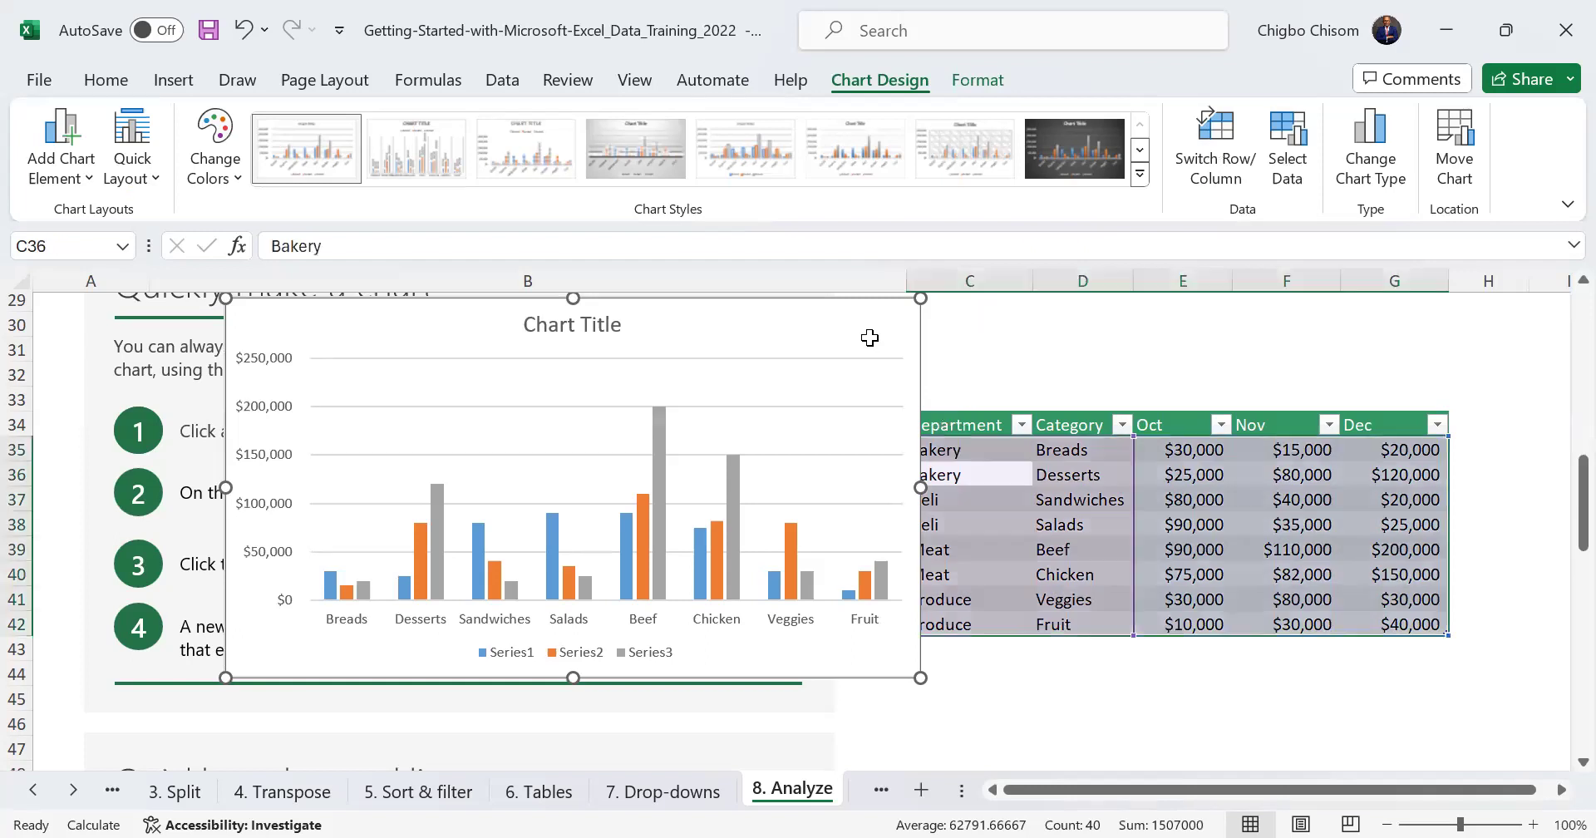
Insert a clustered column chart of the sales table from Quick Analysis Charts
click(976, 353)
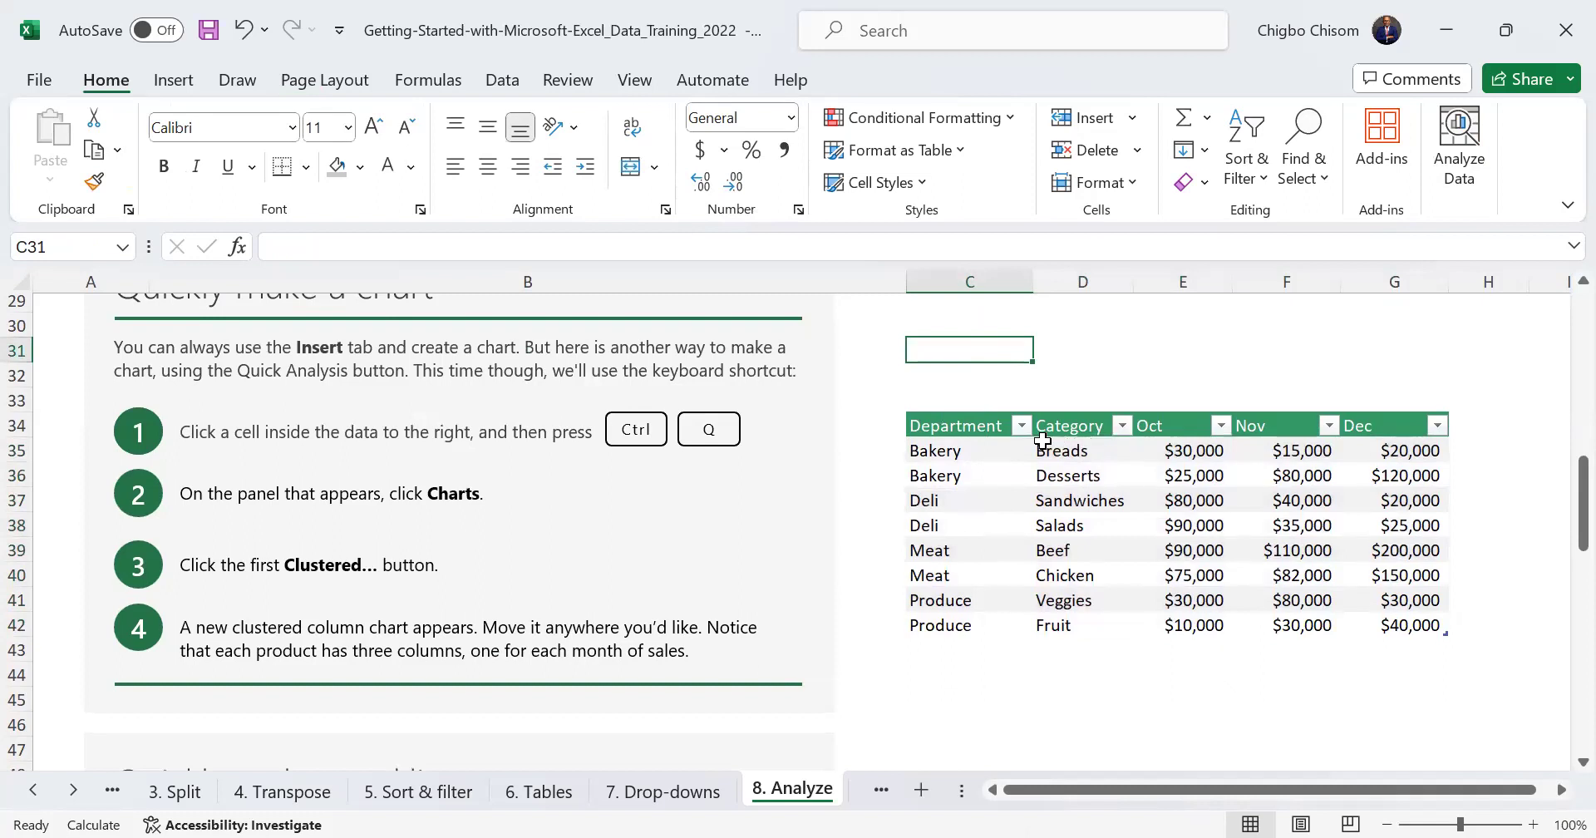
click(981, 450)
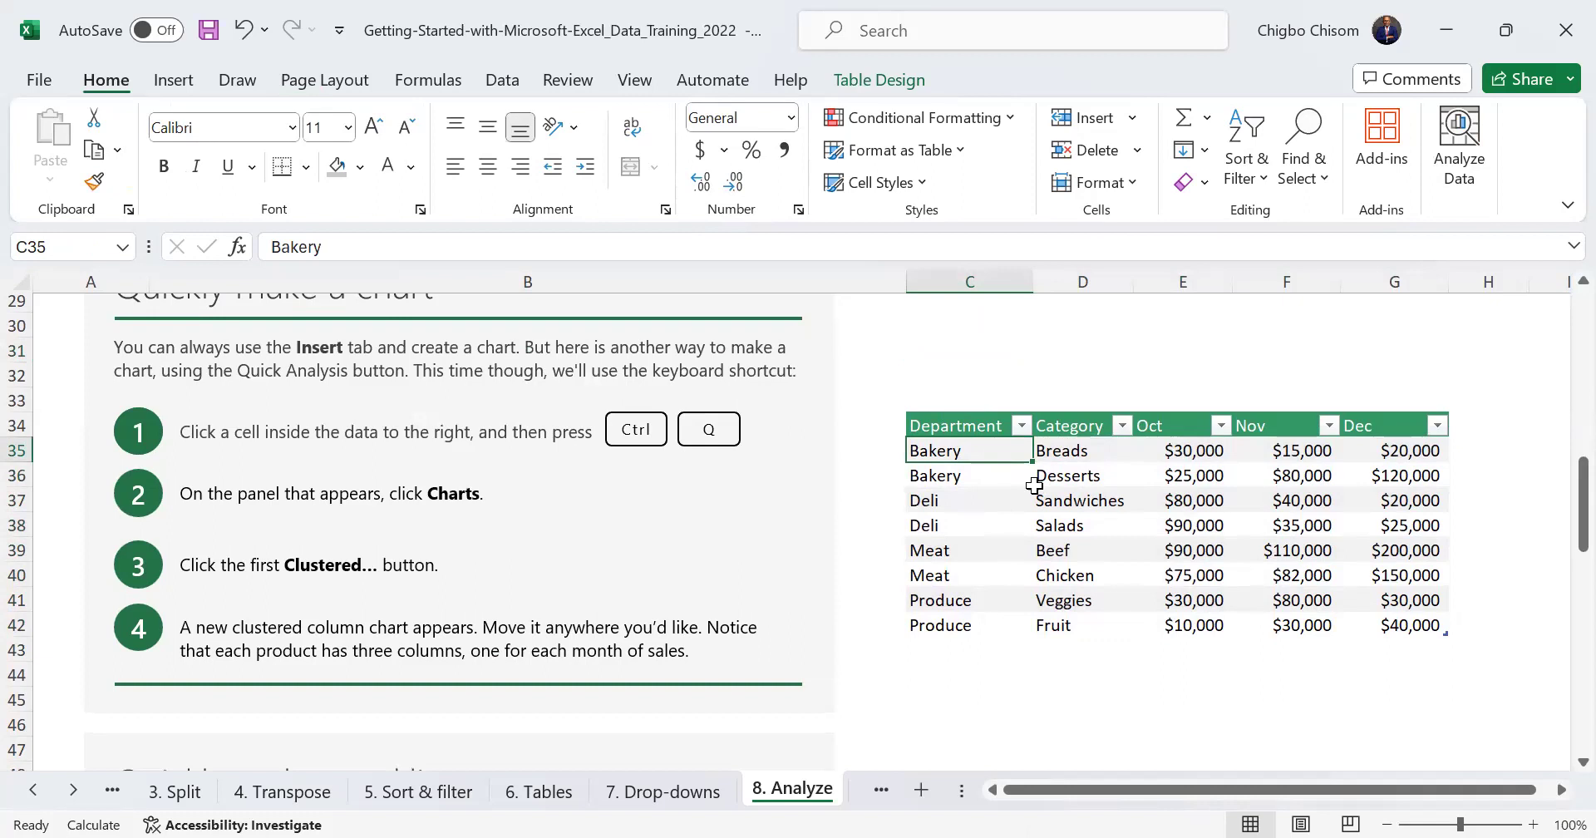
key(ctrl+q)
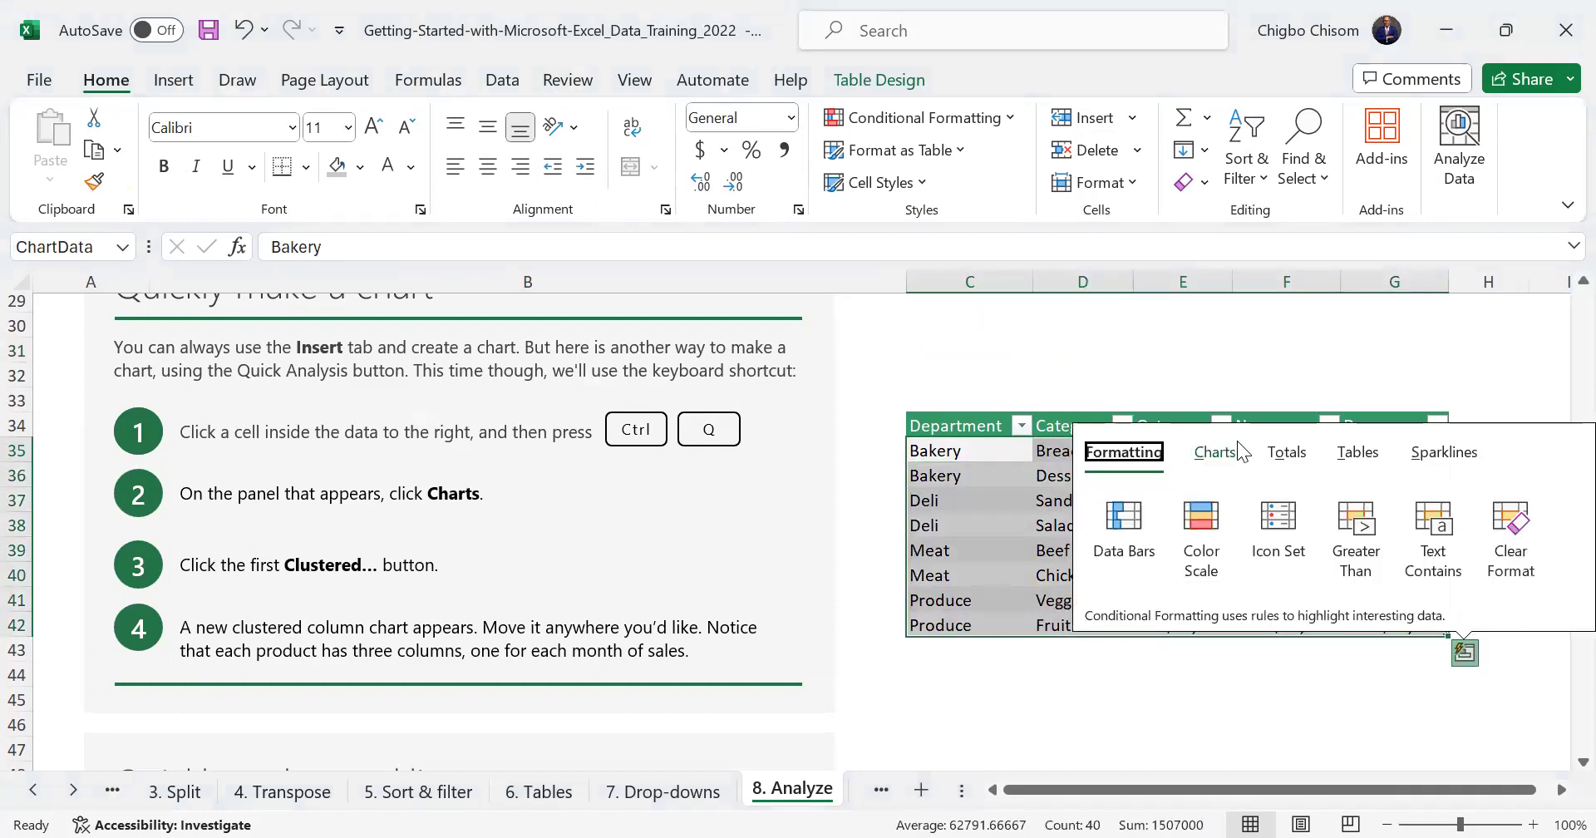
click(1214, 452)
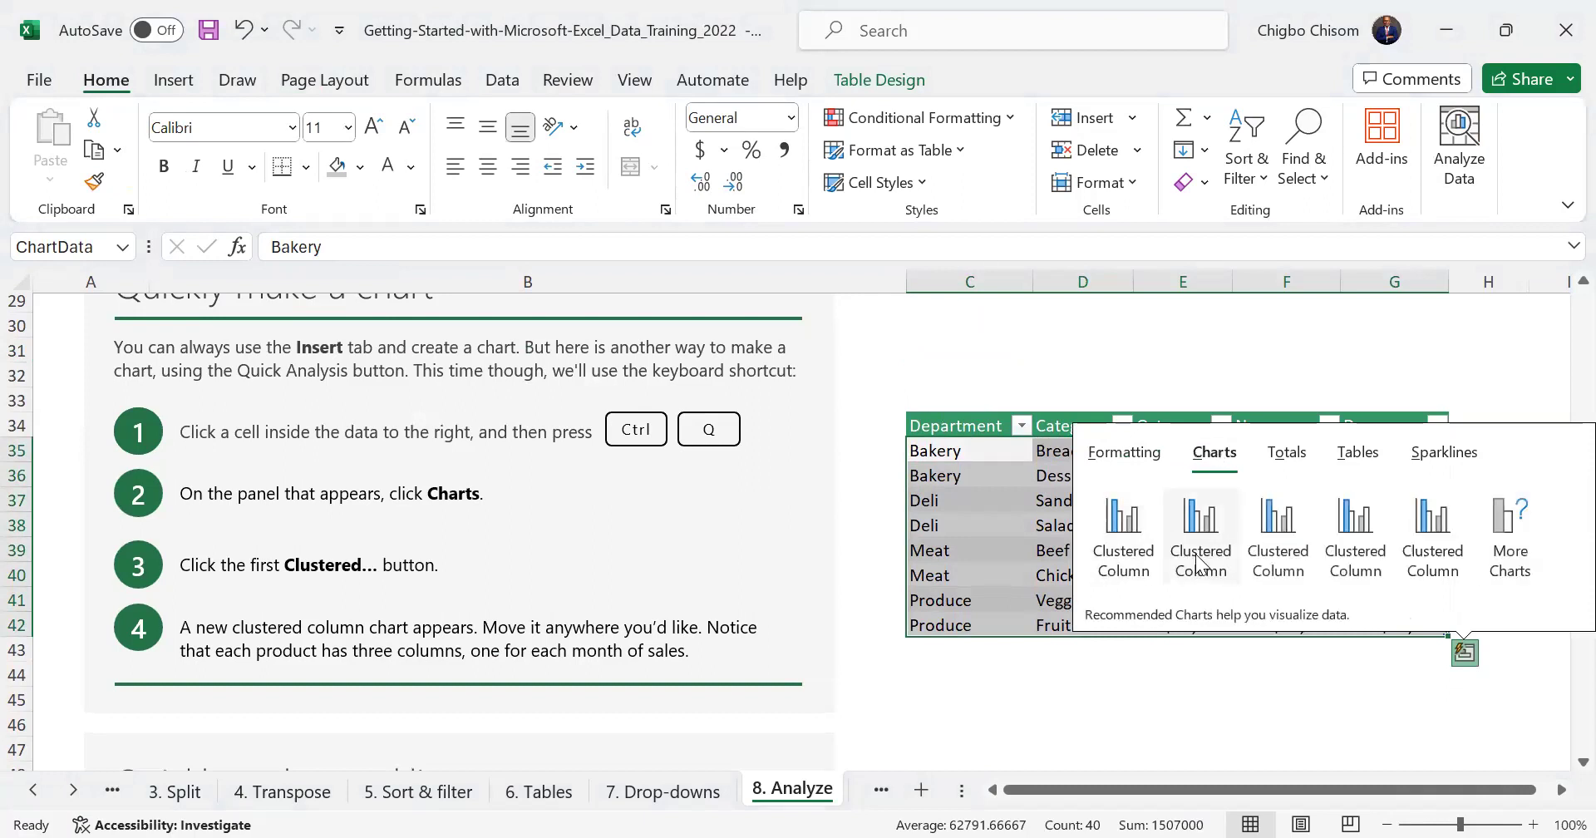
mouse_move(1196, 557)
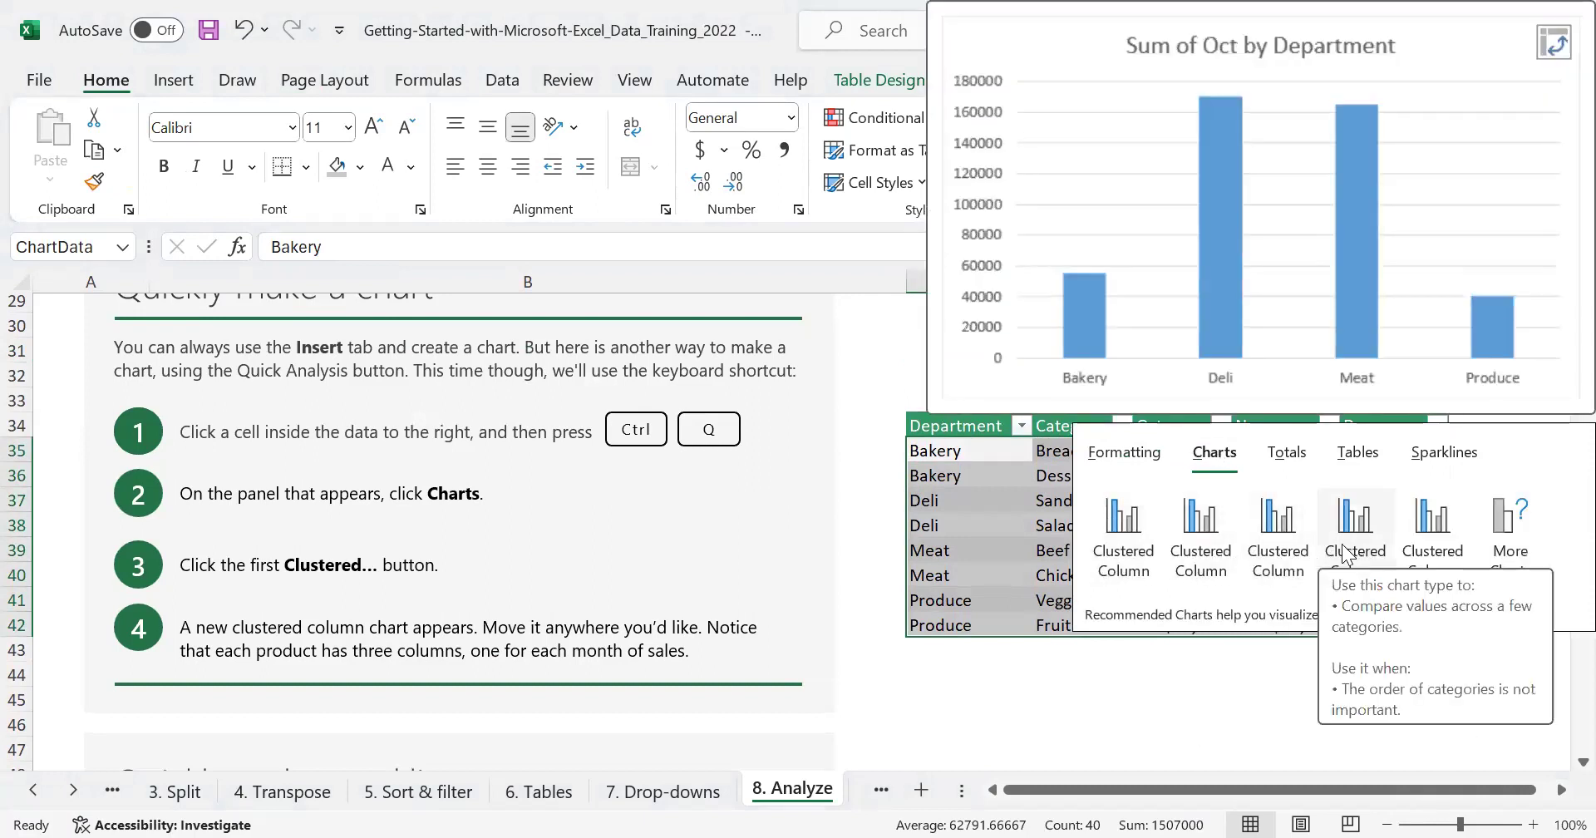
click(1139, 548)
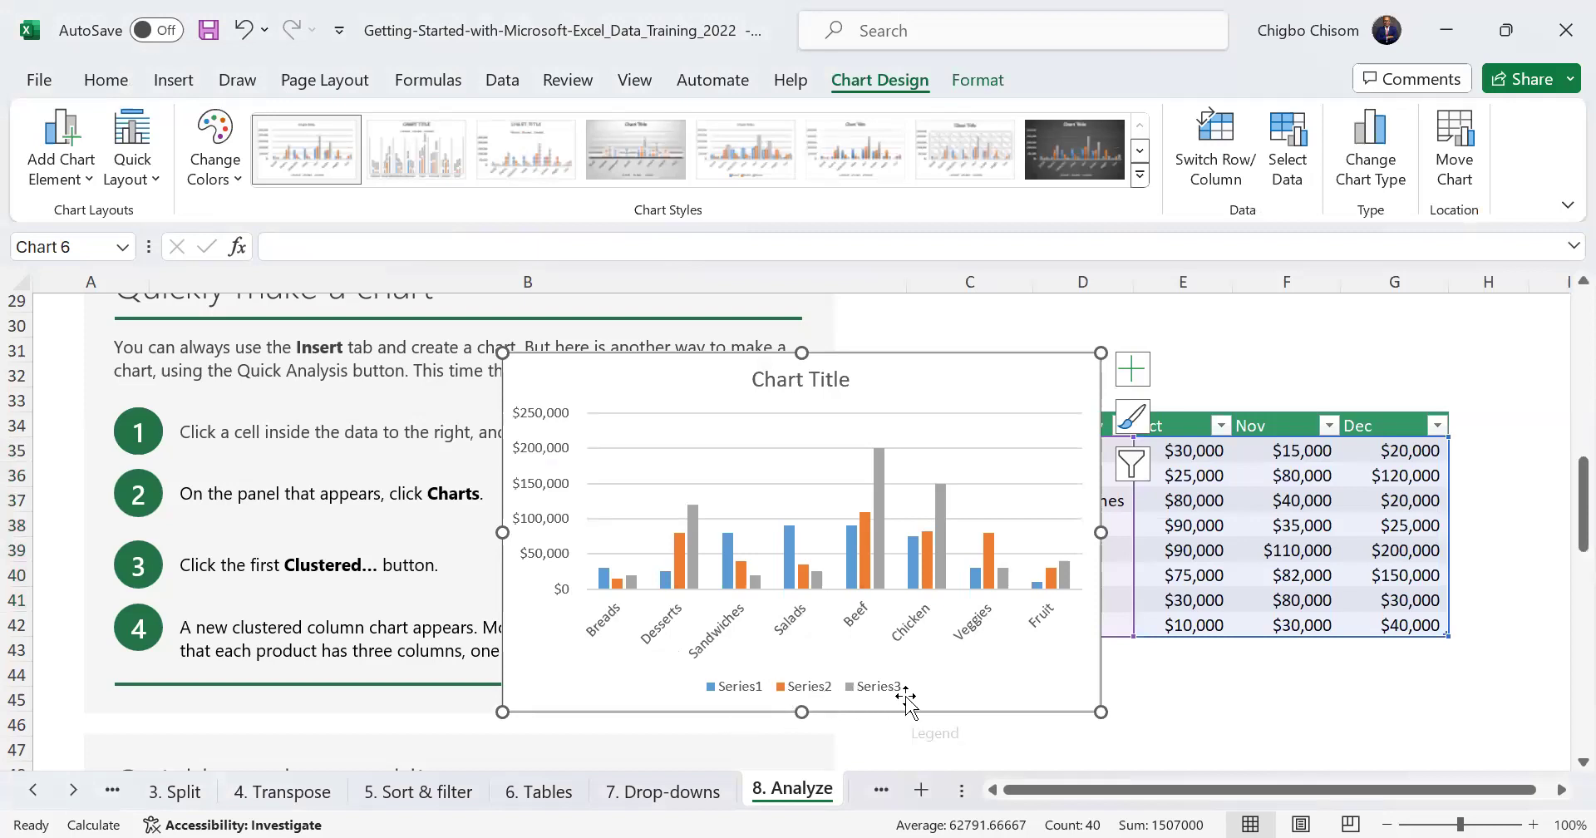
Drag the chart left off the table, then select the whole sales table with headers
drag(939, 371, 676, 363)
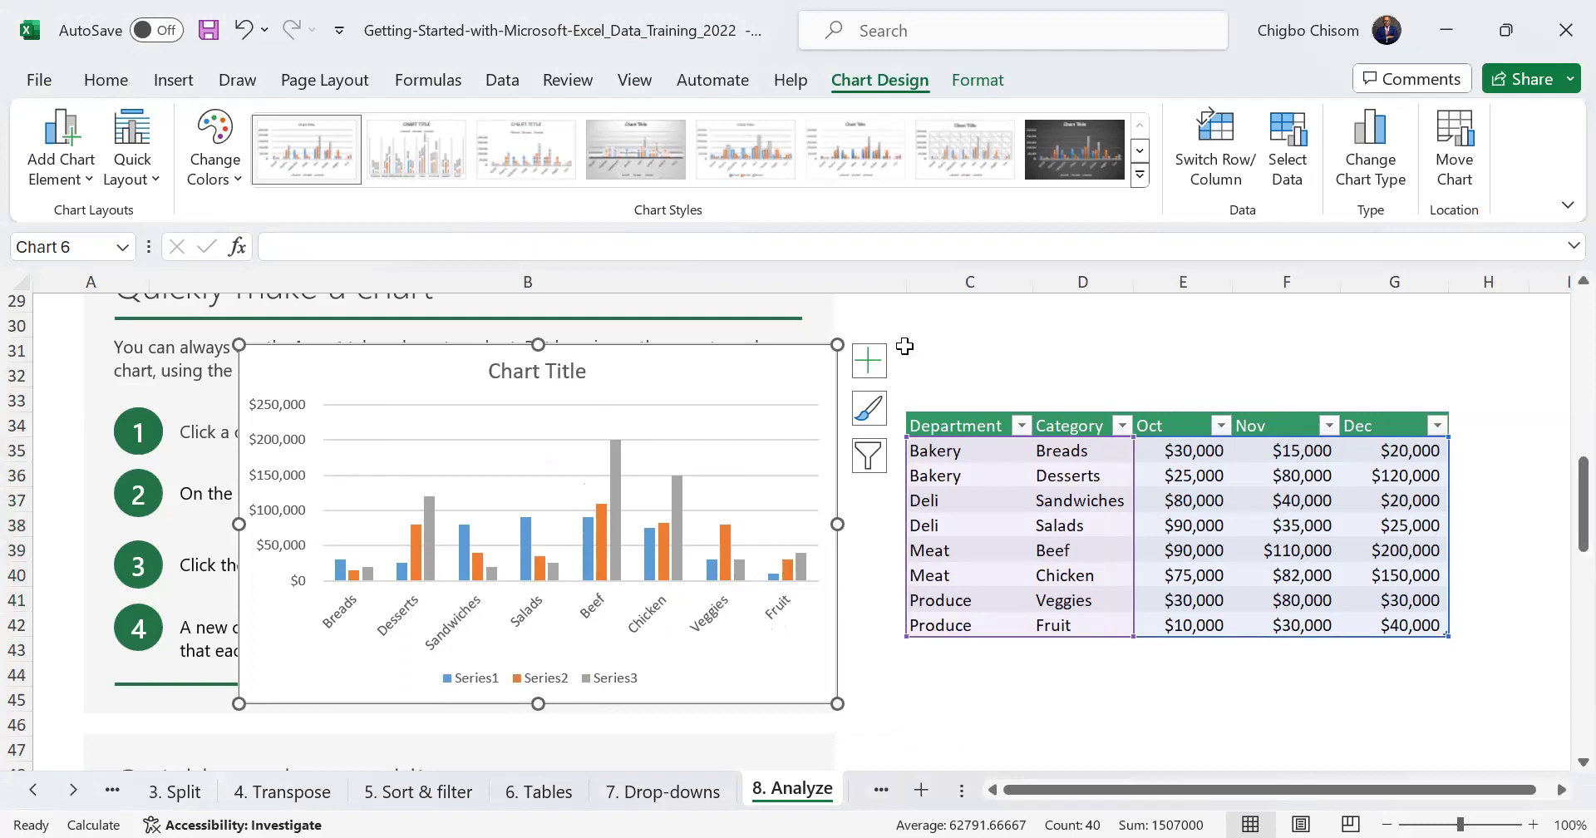
click(955, 344)
drag(965, 429, 1438, 629)
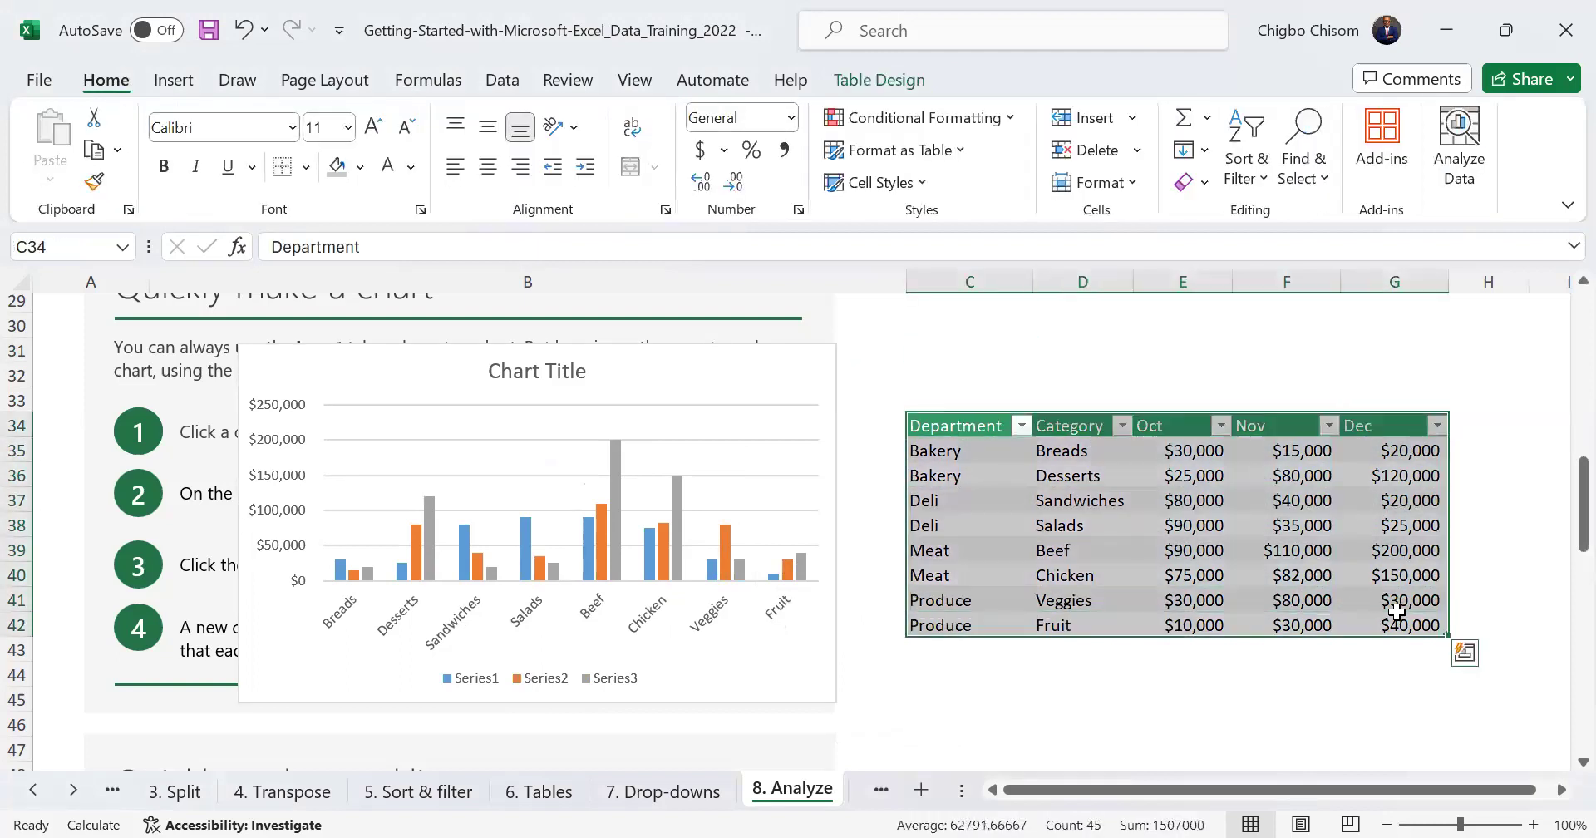
Insert a clustered column chart with Oct, Nov, Dec series, moved left and enlarged over the first chart
click(1465, 655)
click(1214, 452)
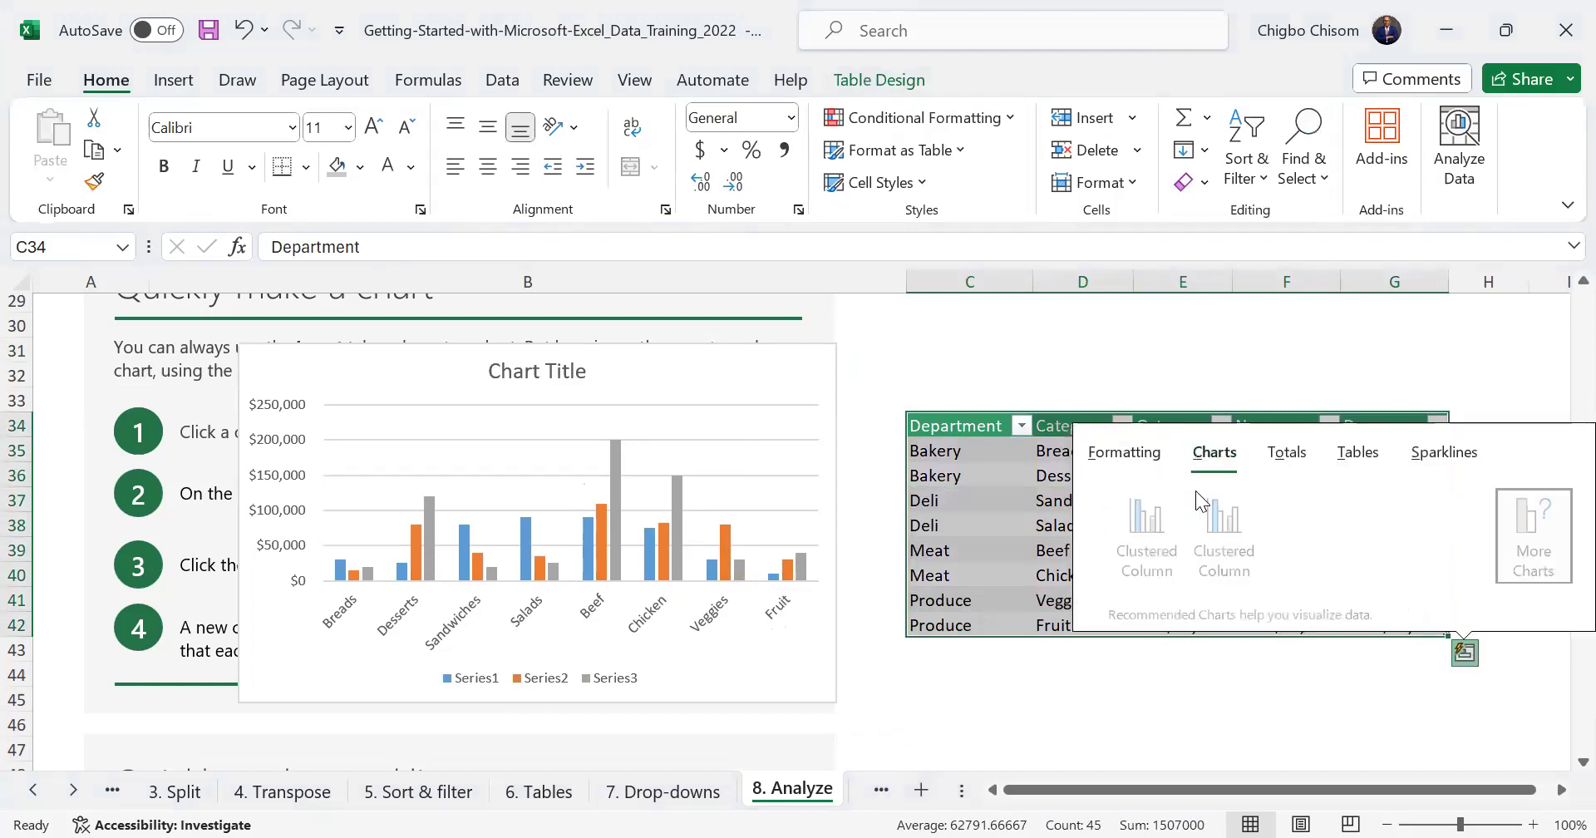
click(1132, 538)
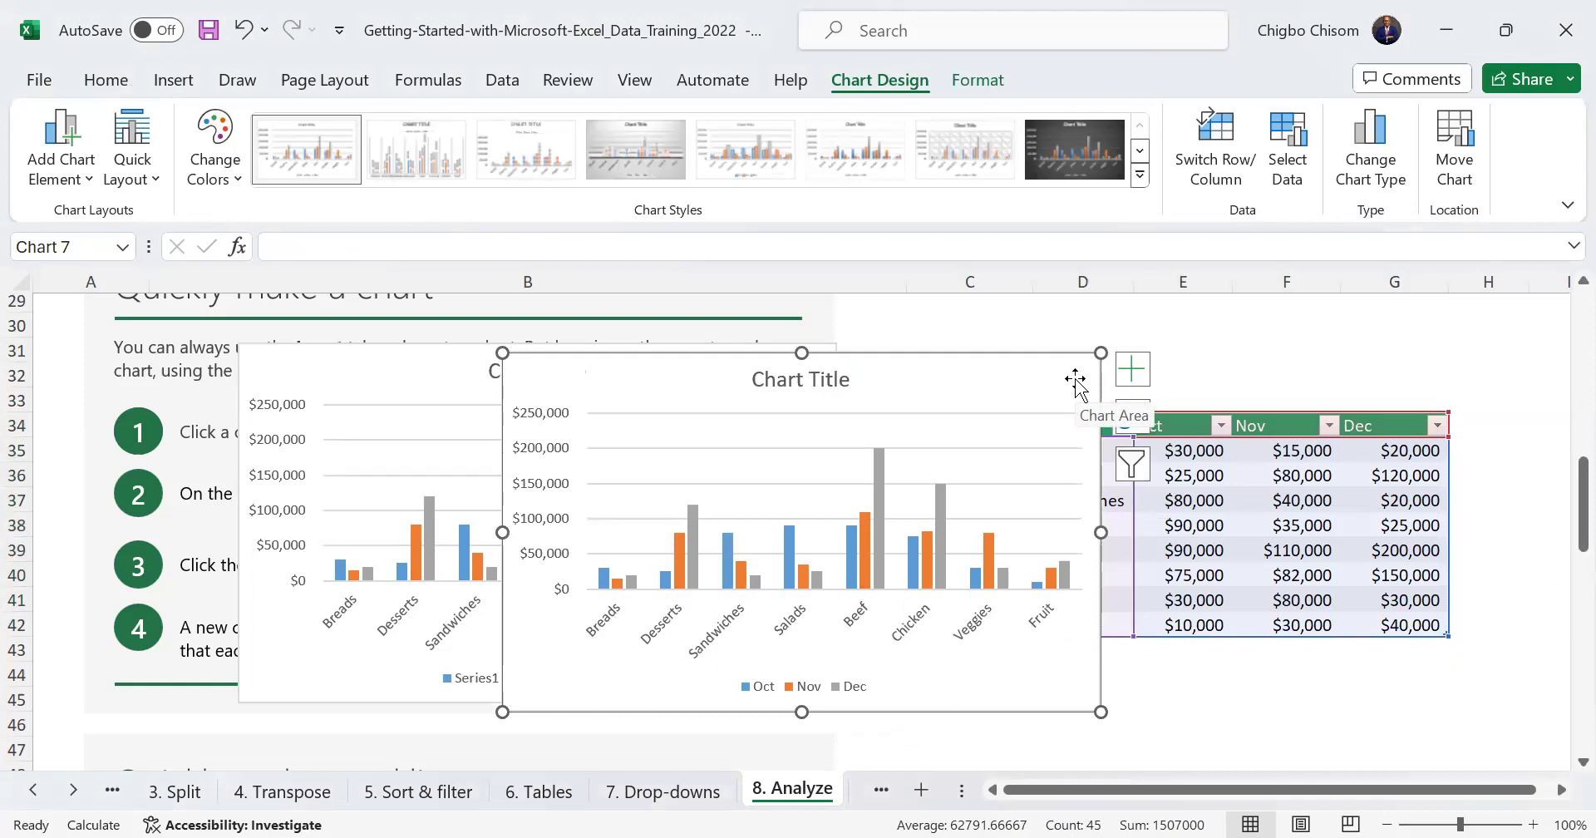
drag(1074, 380, 837, 372)
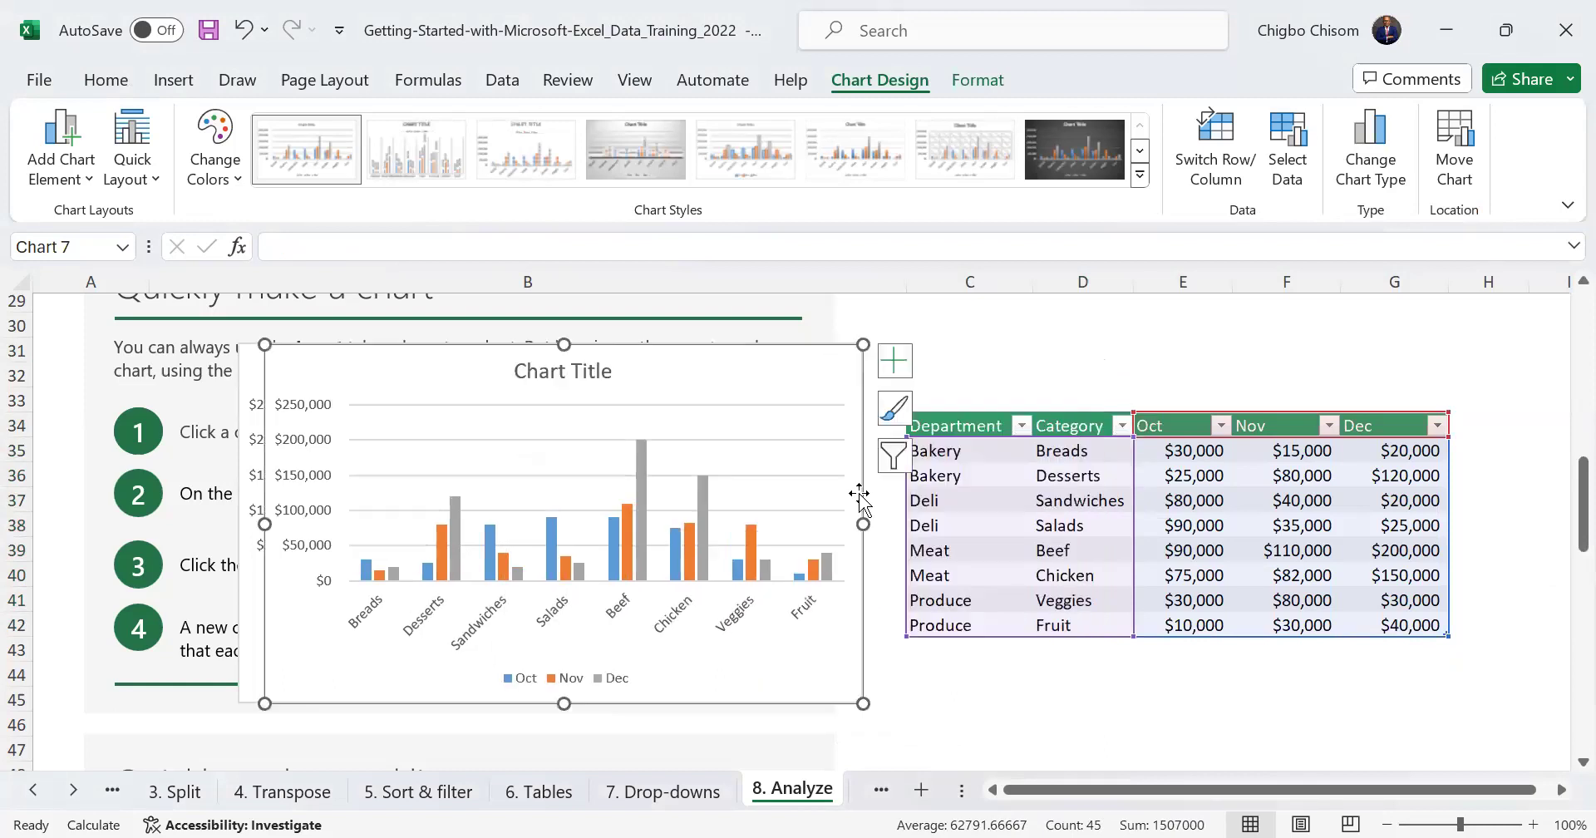
click(873, 705)
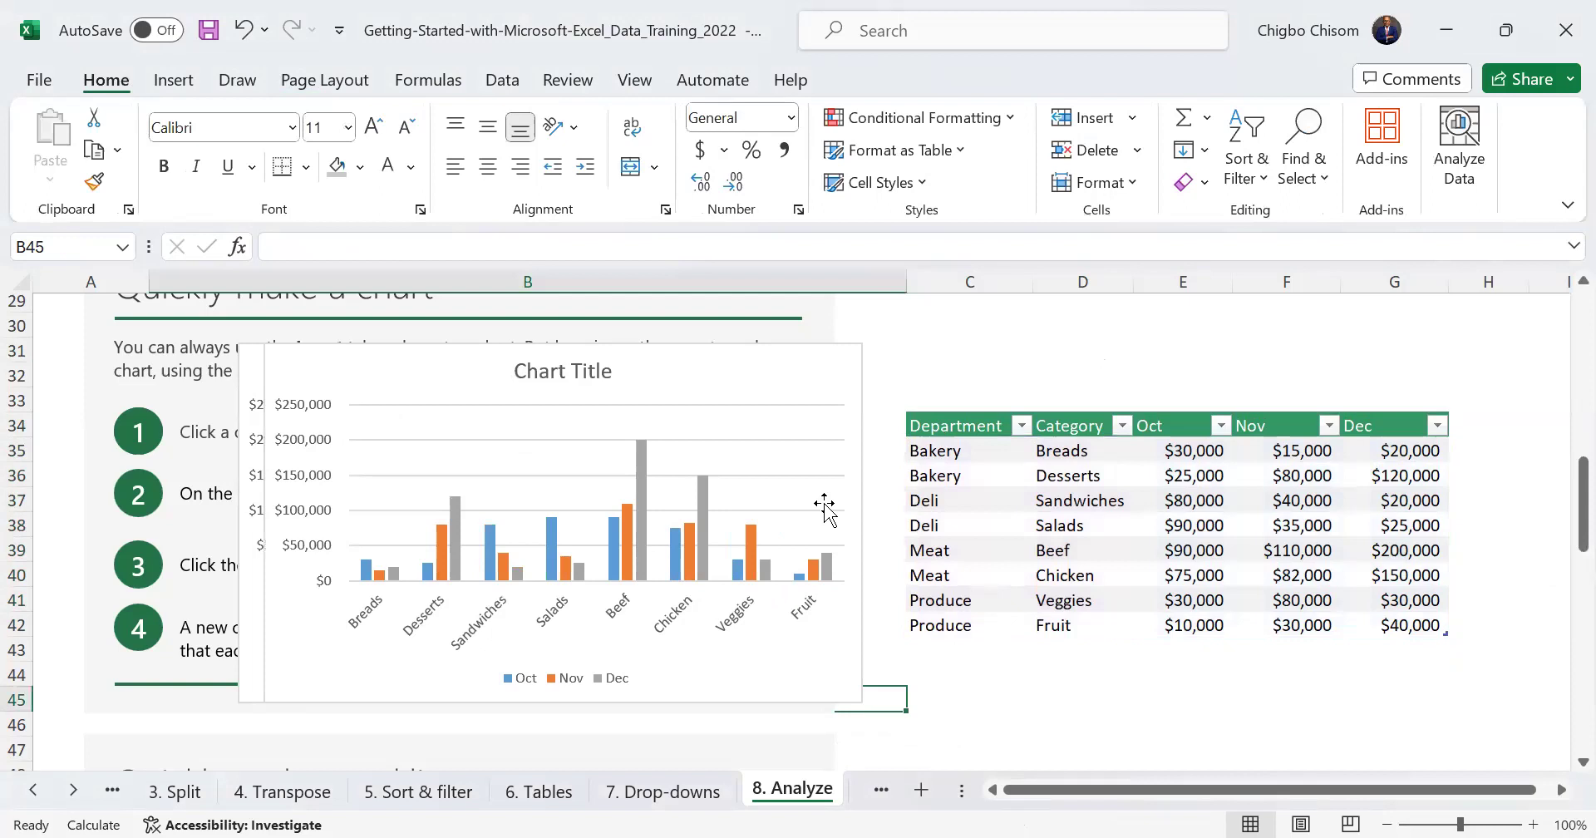
click(802, 365)
drag(862, 702, 1012, 729)
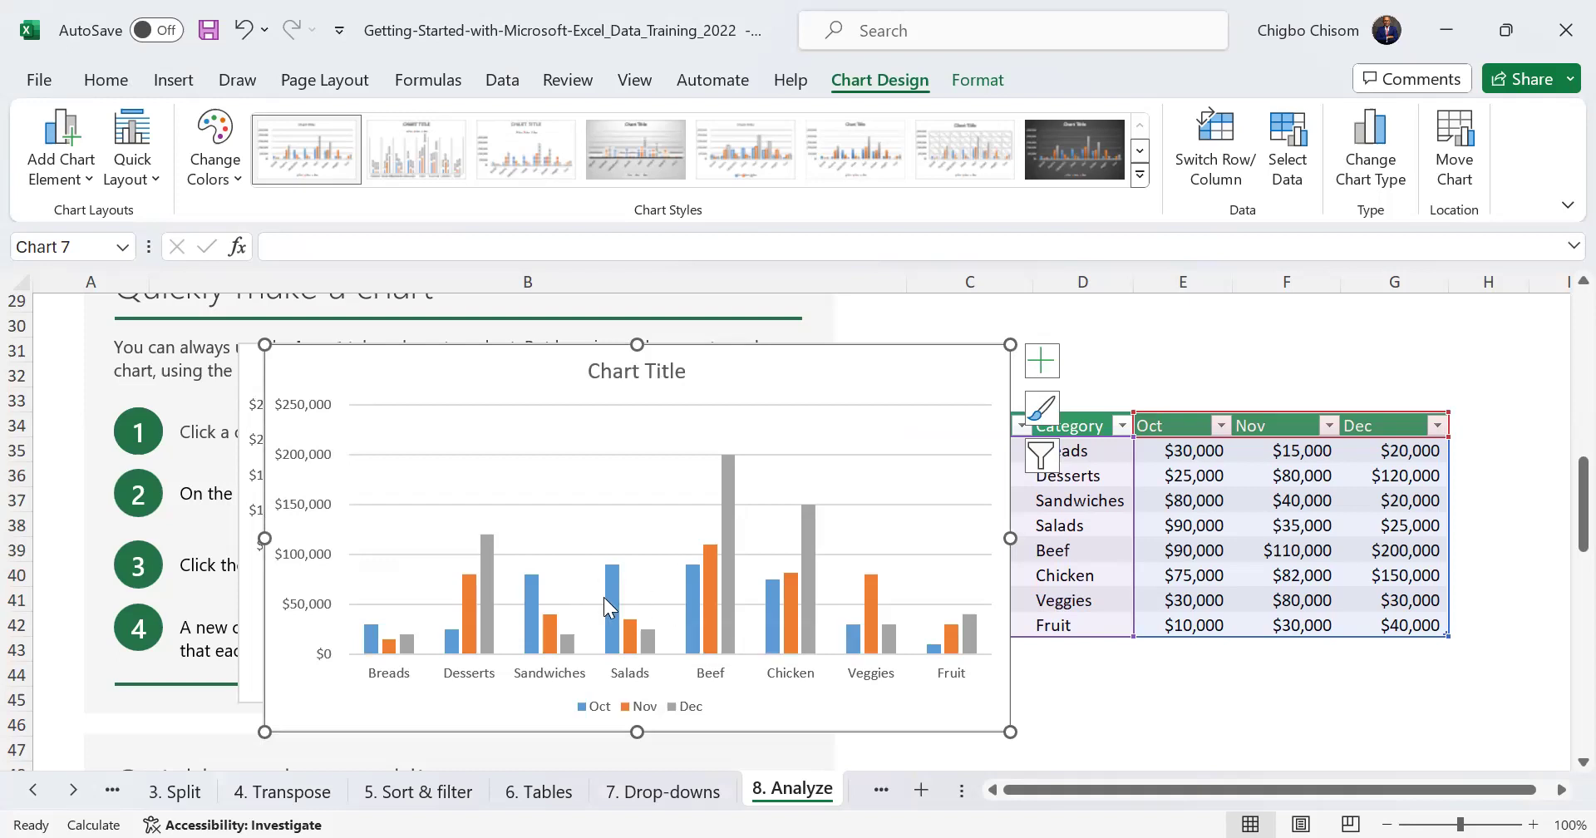
mouse_move(693, 599)
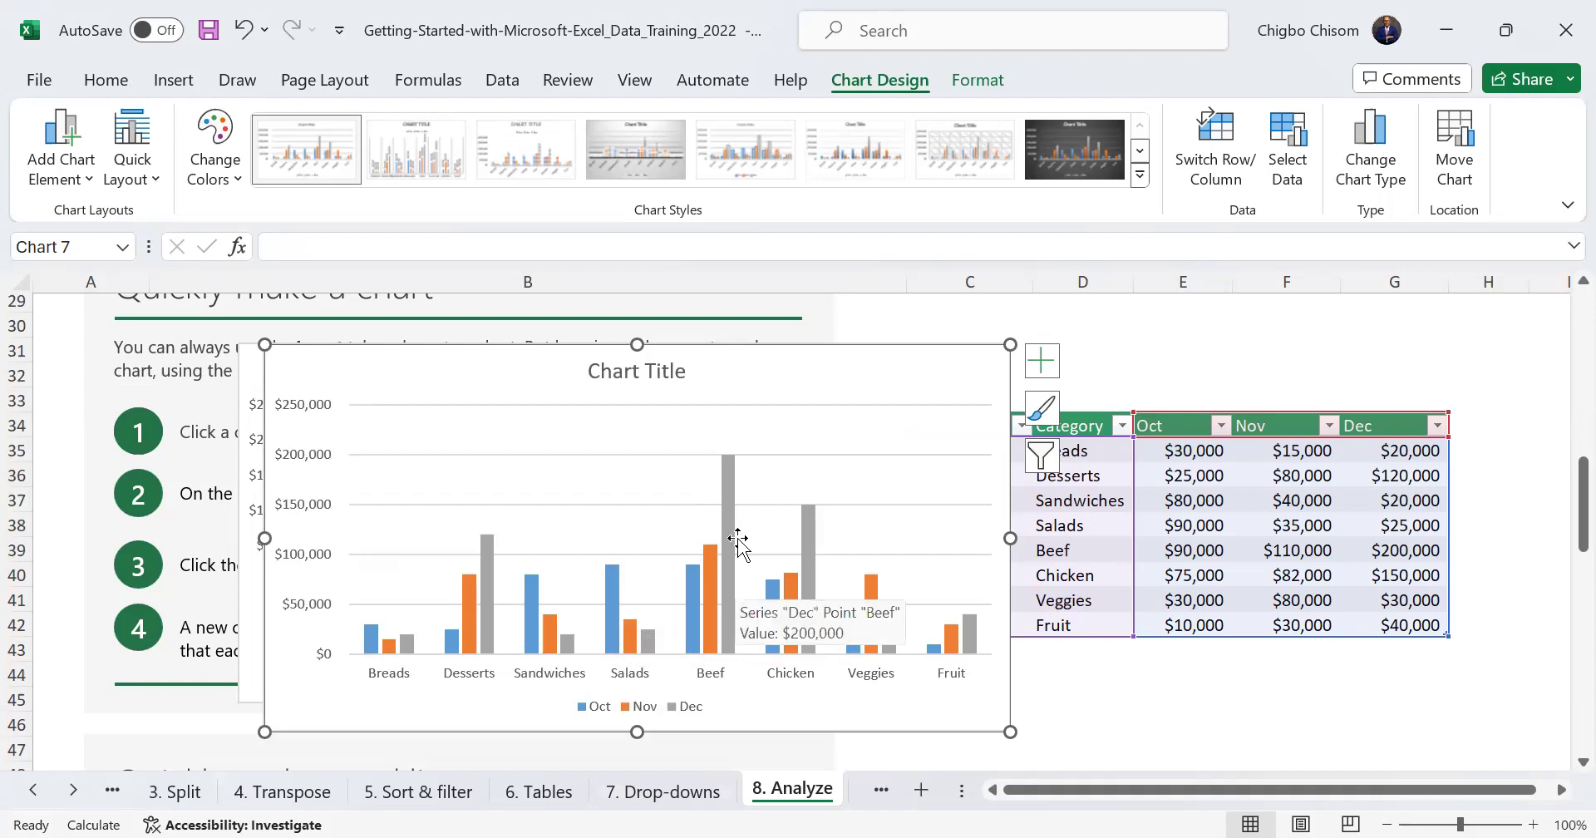
mouse_move(728, 545)
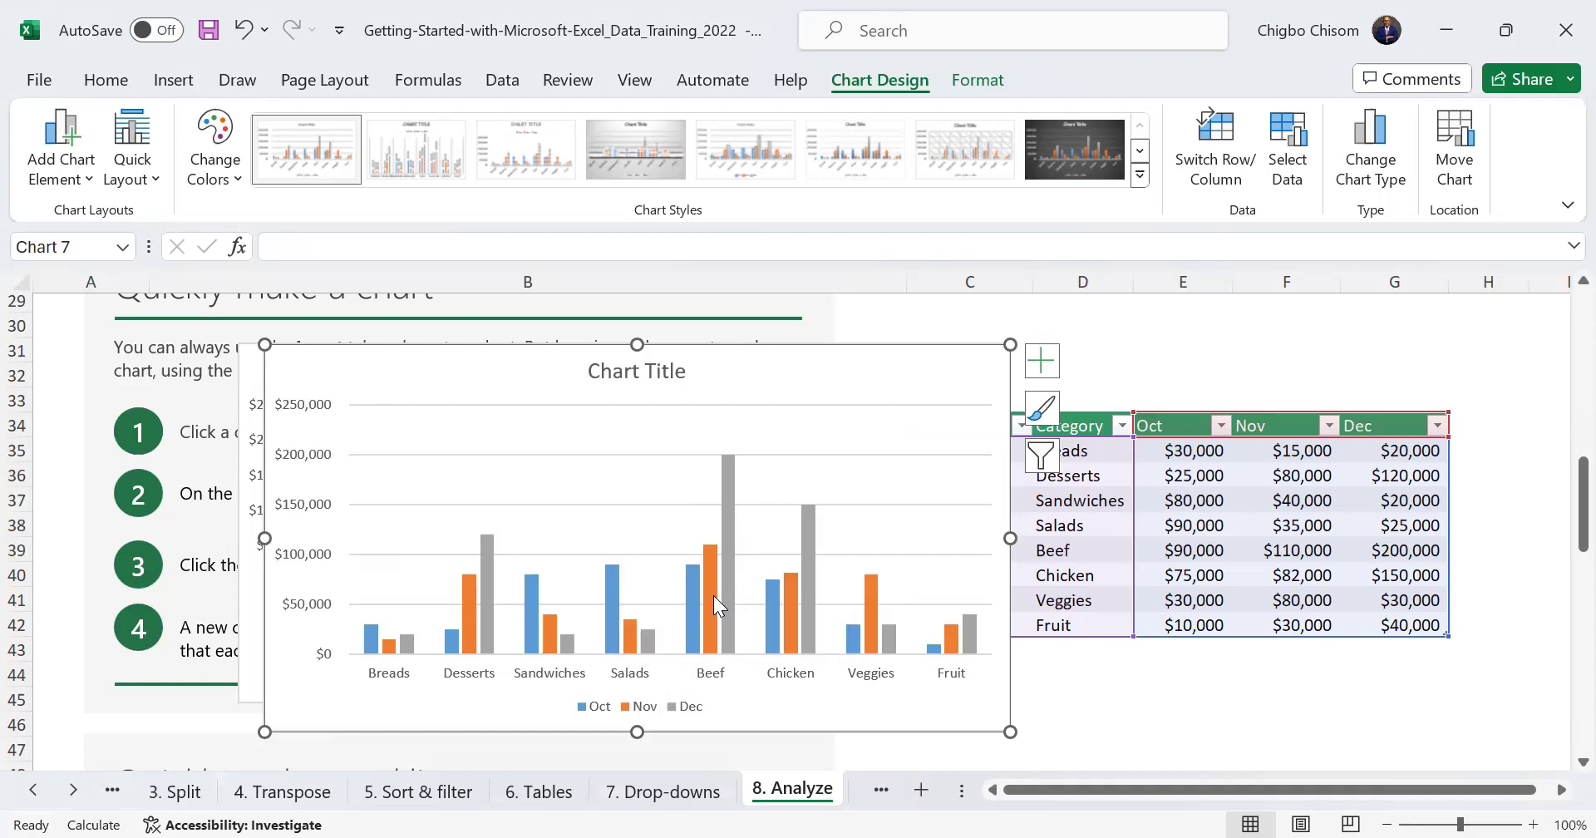
Uncheck Gridlines in the Oct/Nov/Dec chart's Chart Elements list
mouse_move(708, 623)
mouse_move(808, 628)
mouse_move(811, 522)
click(1036, 372)
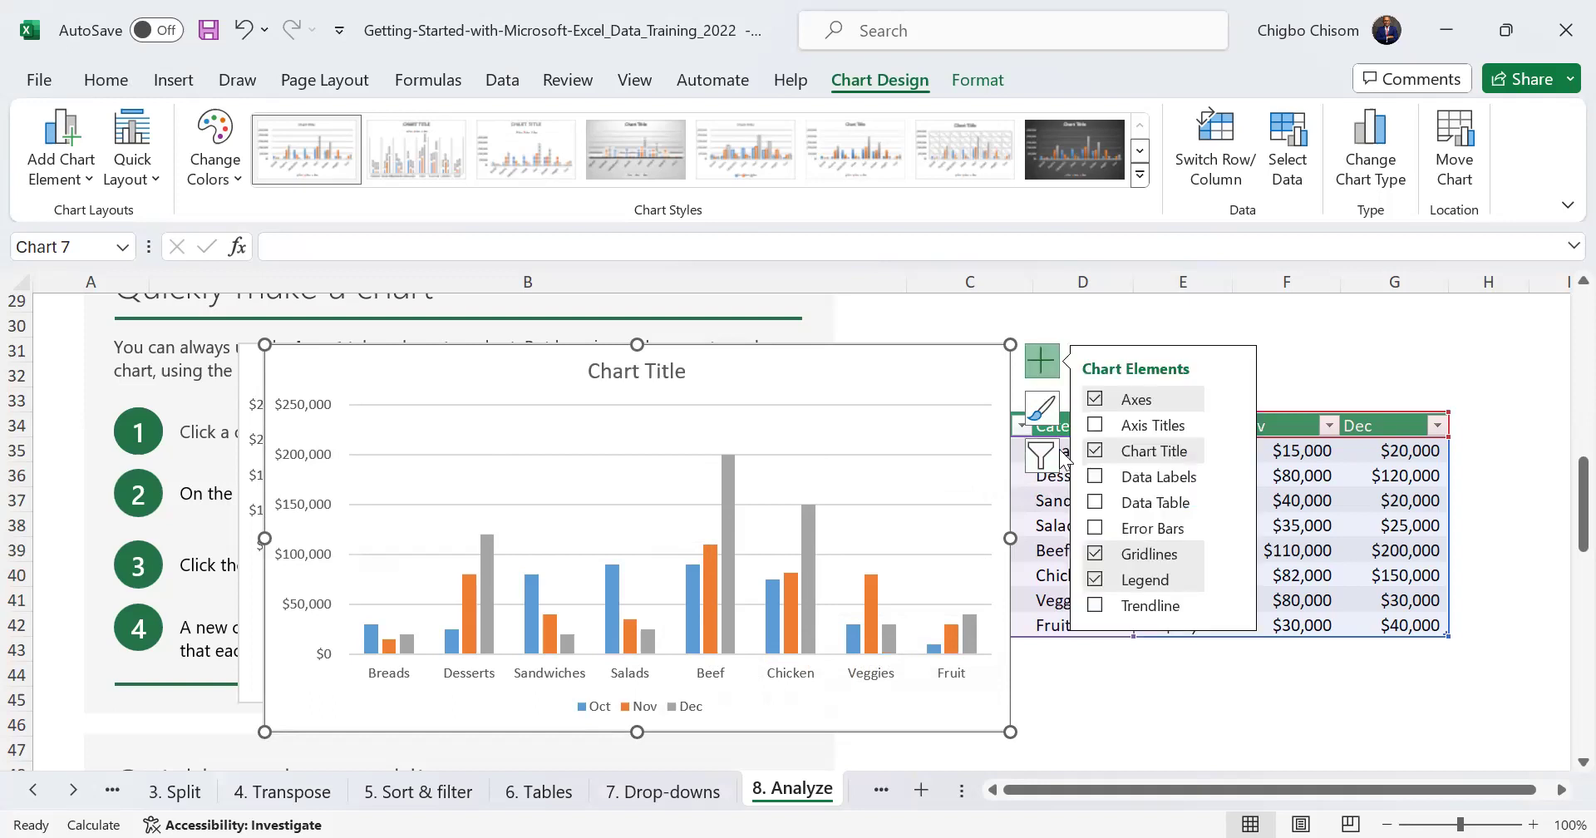
click(1094, 554)
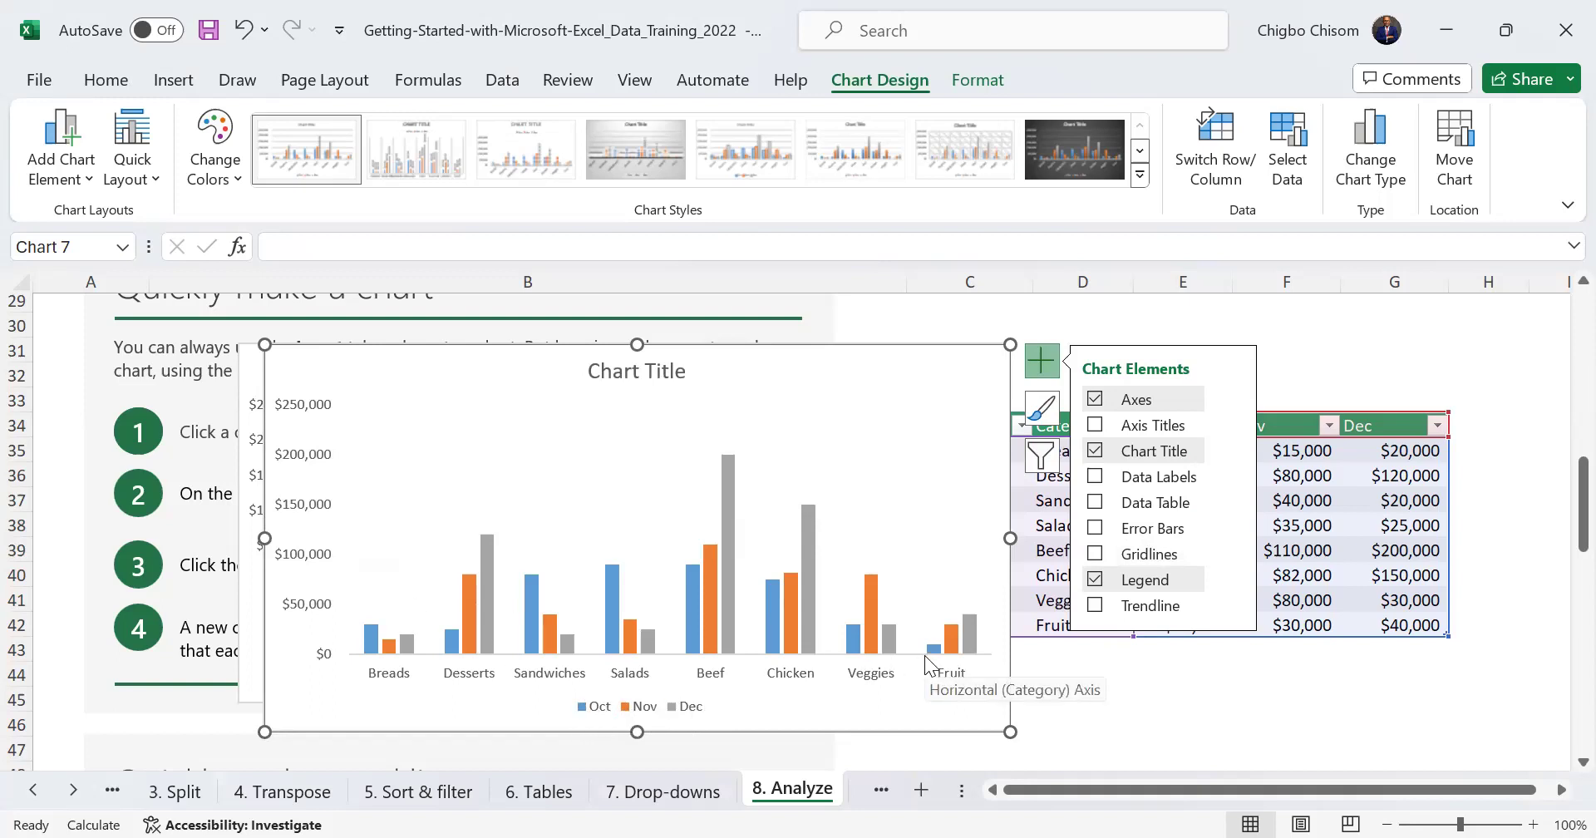
Re-enable the chart legend and position it on the Right, after trying Top
click(1095, 580)
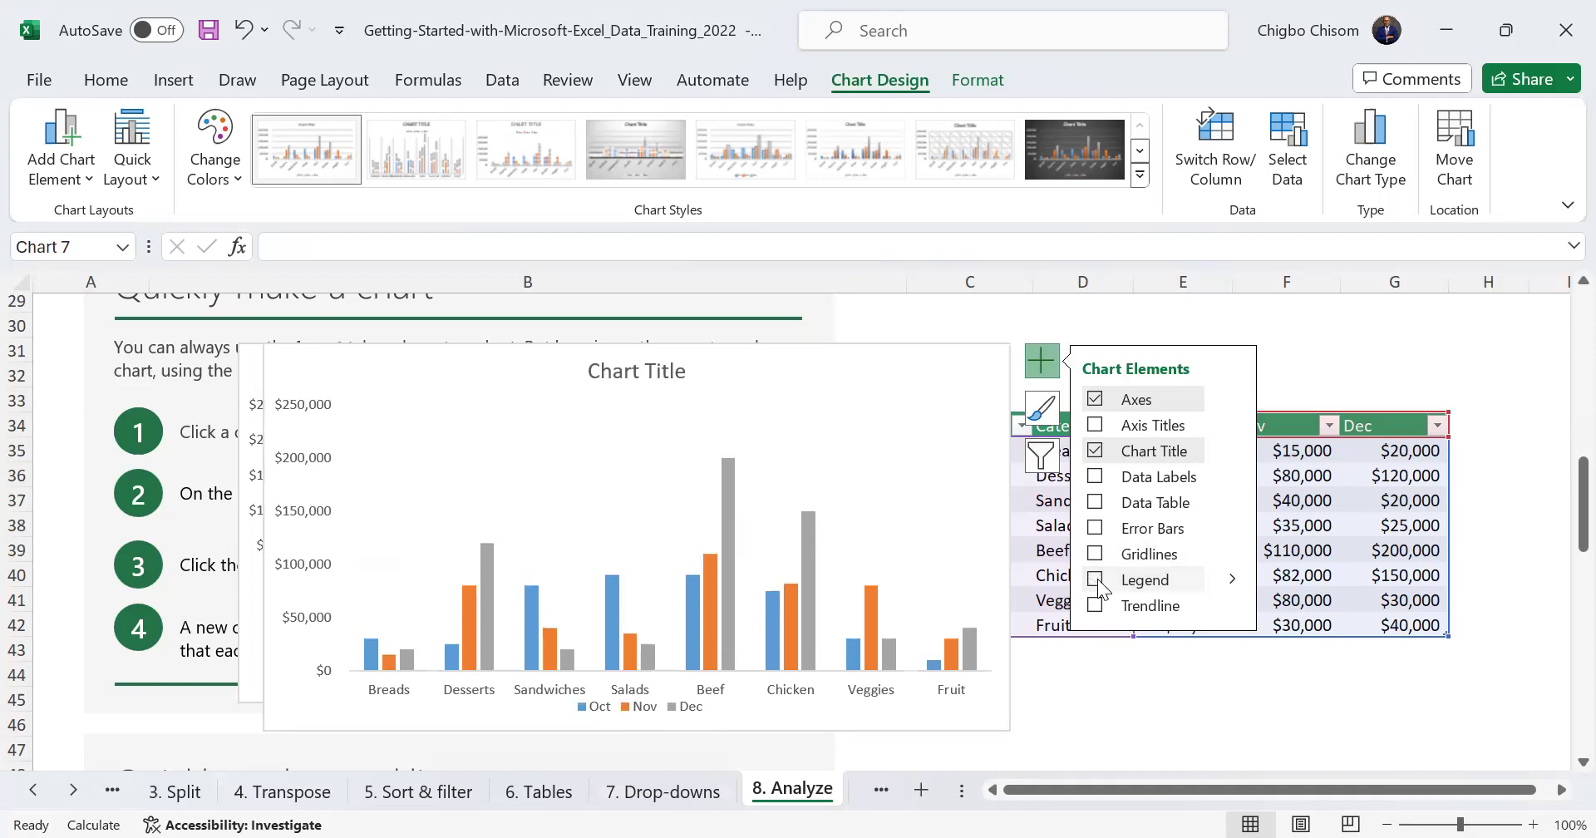
click(1096, 580)
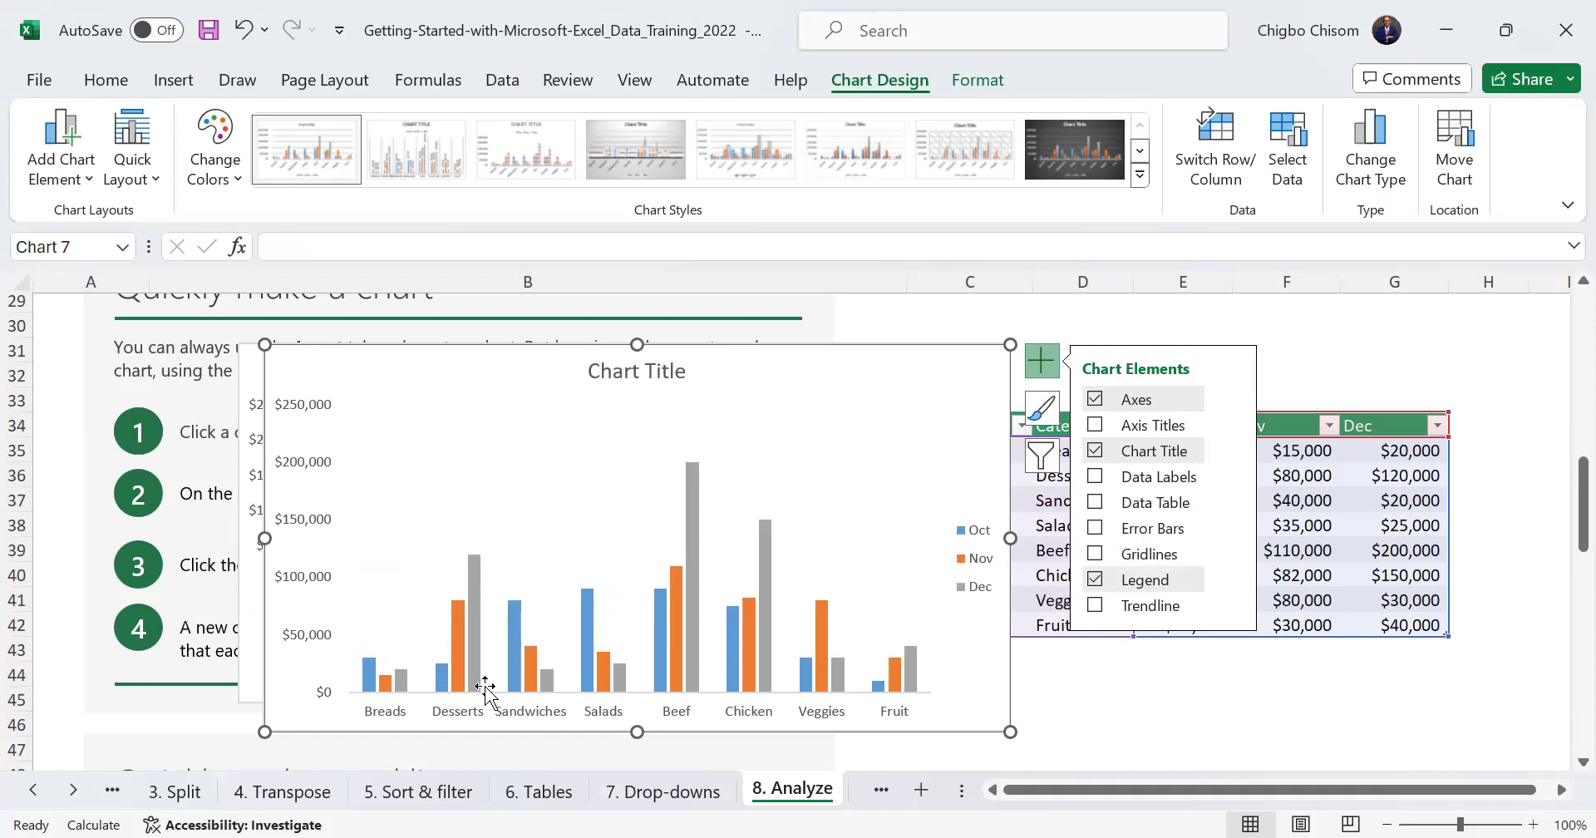
mouse_move(751, 655)
mouse_move(1234, 580)
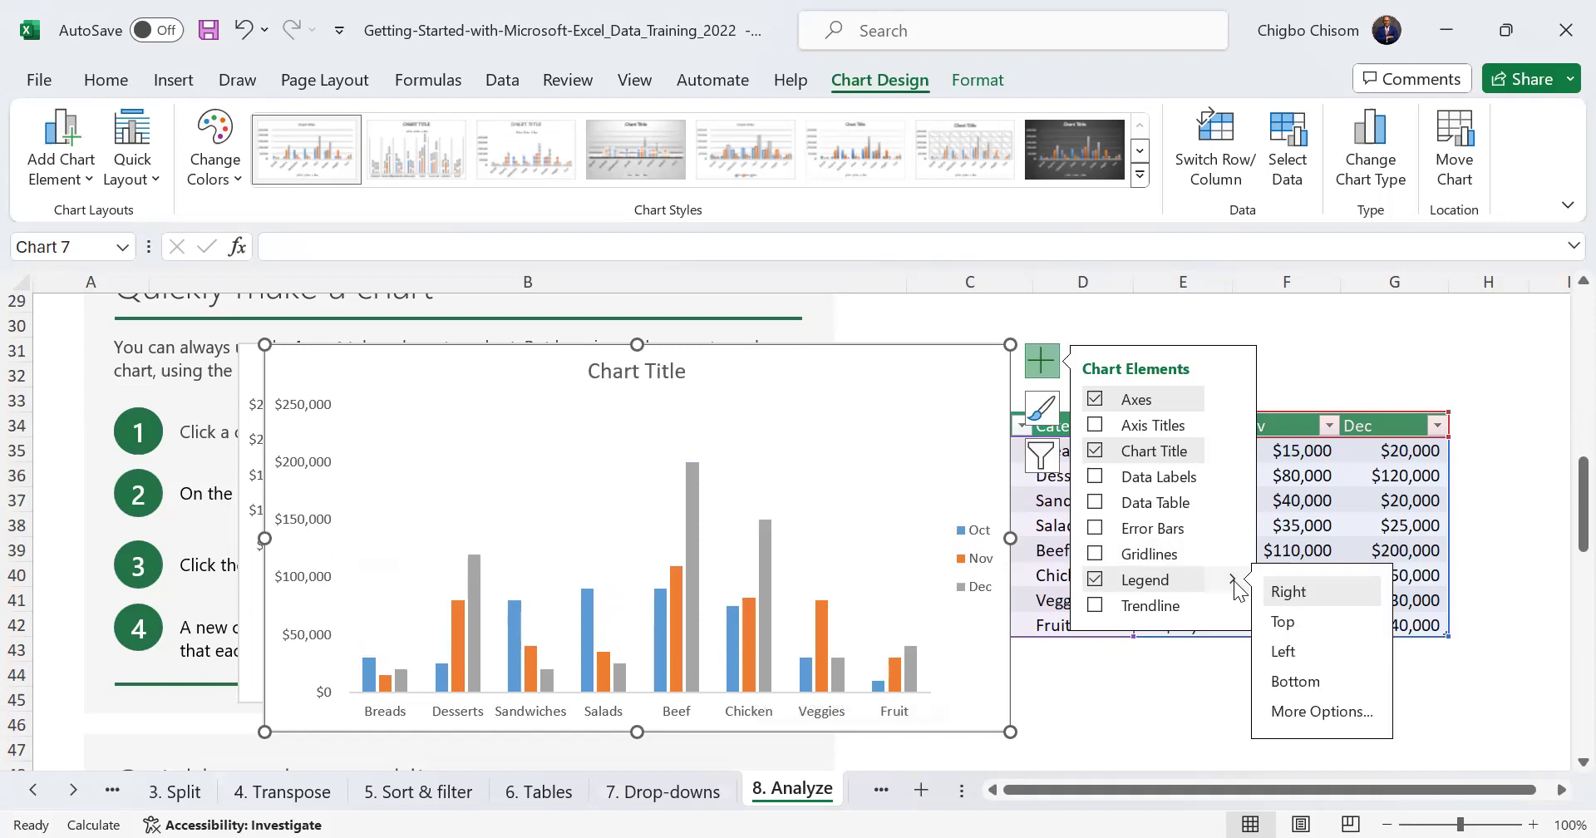
click(1285, 624)
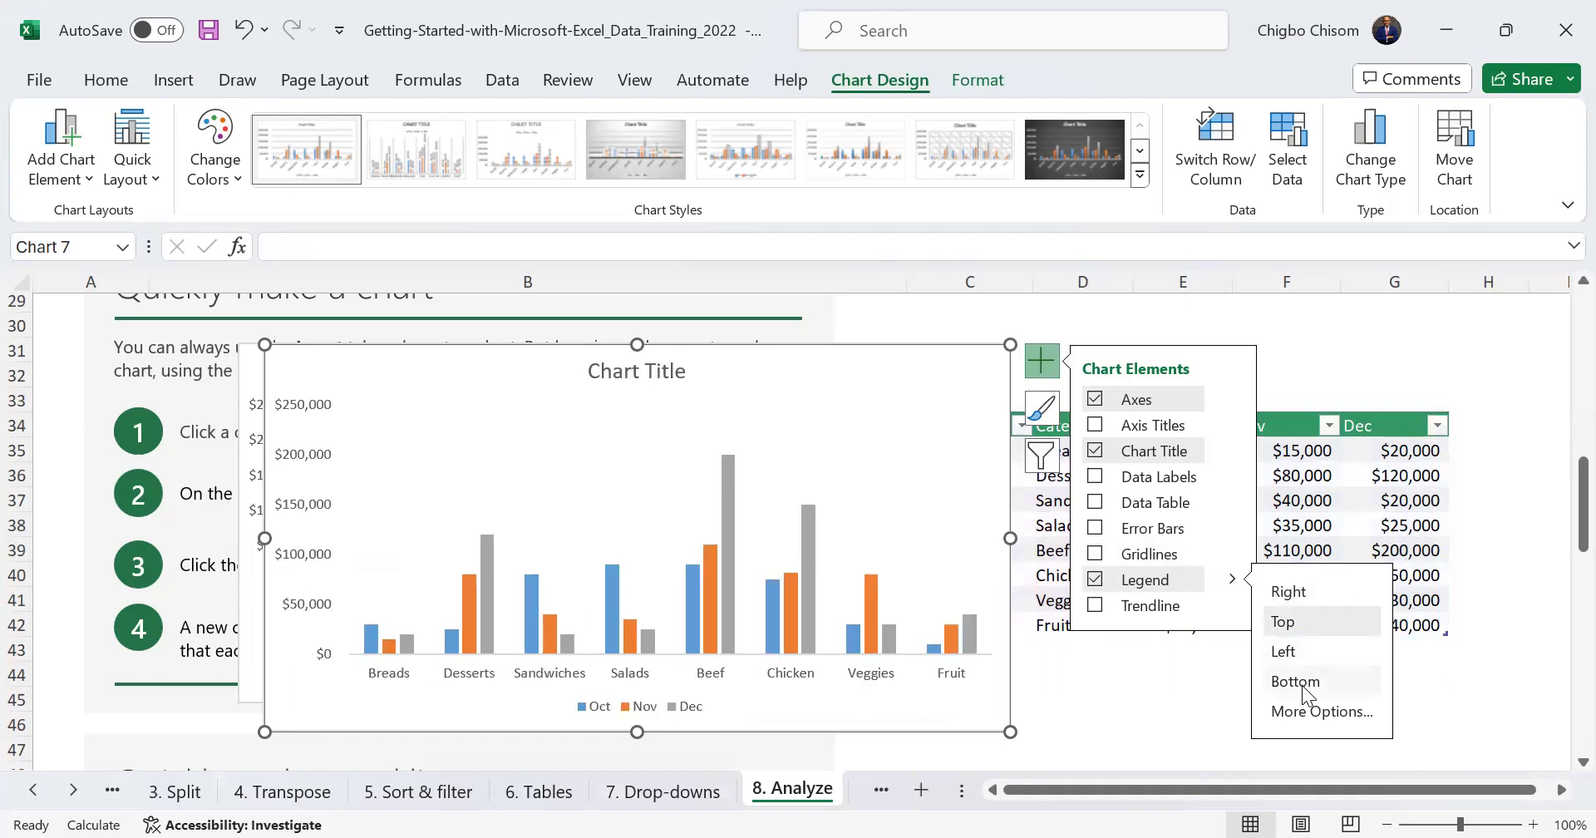
click(1290, 593)
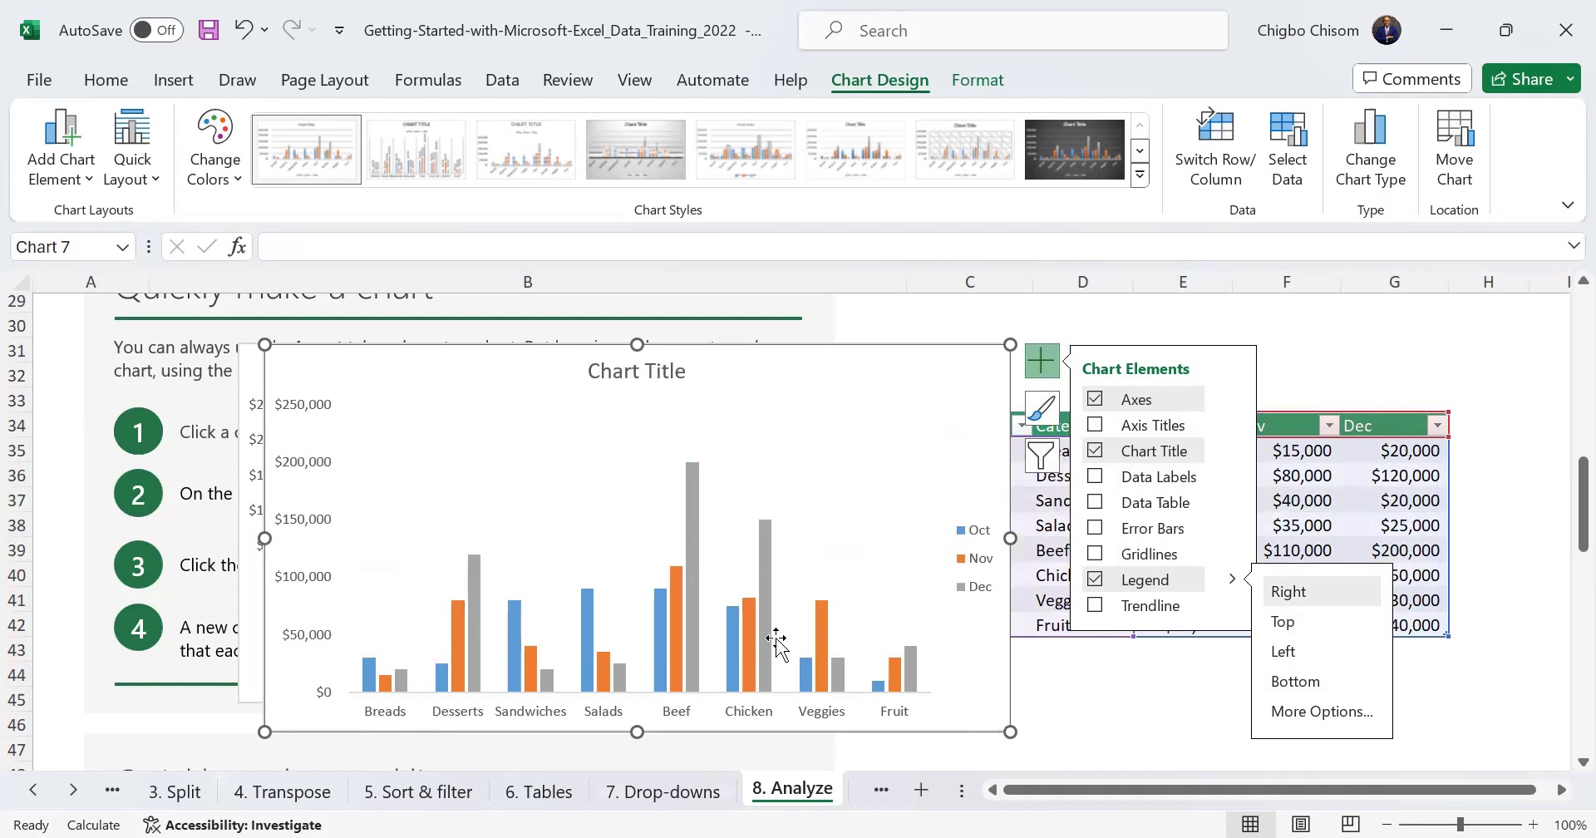
mouse_move(690, 613)
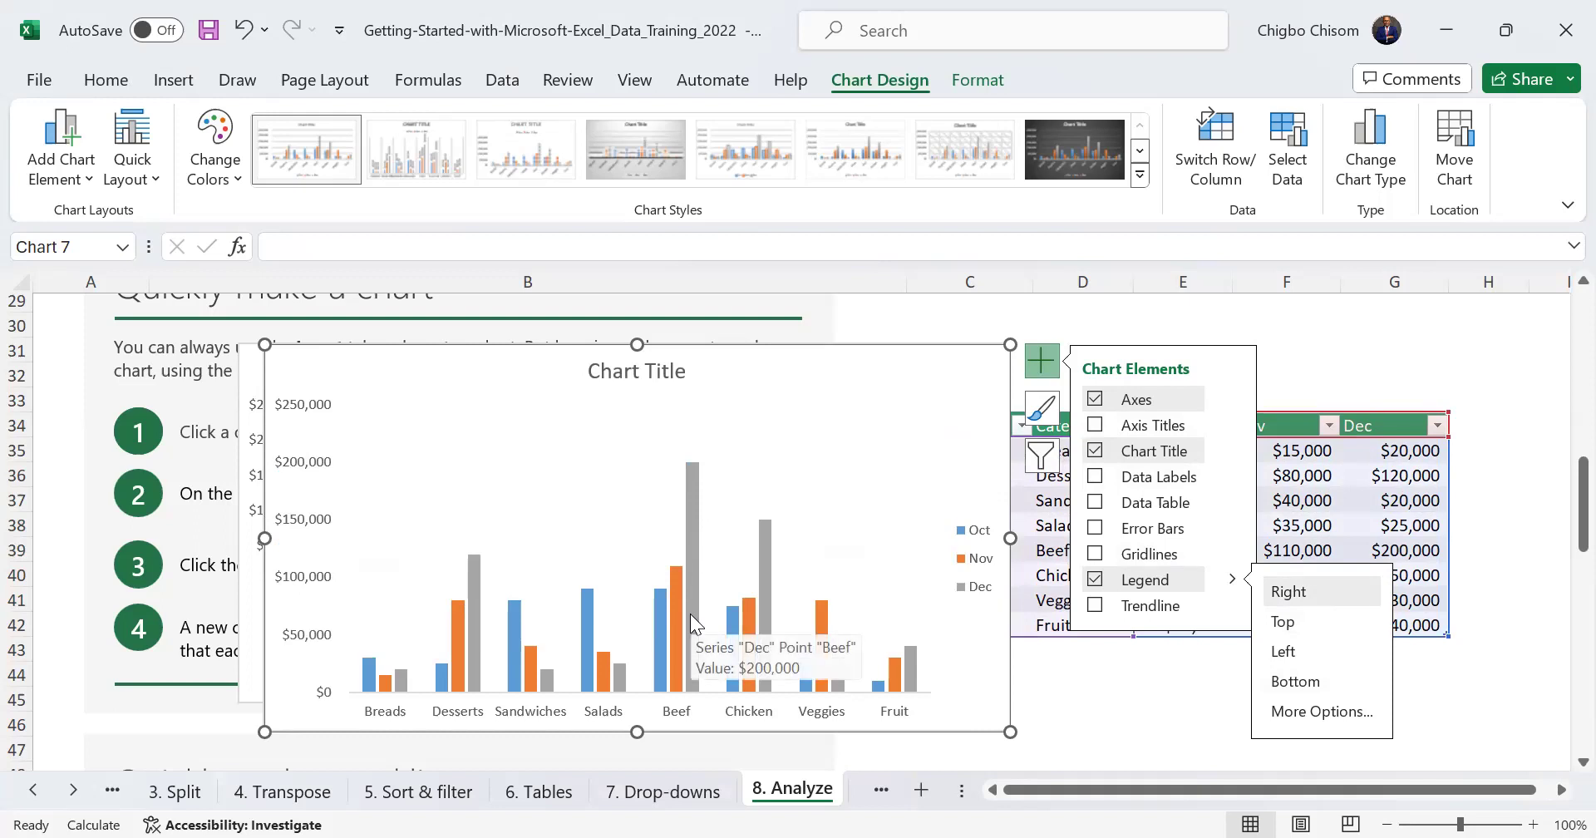
Narrow the Dec series gap width to 34% in Format Data Series, then select the chart area
right_click(695, 532)
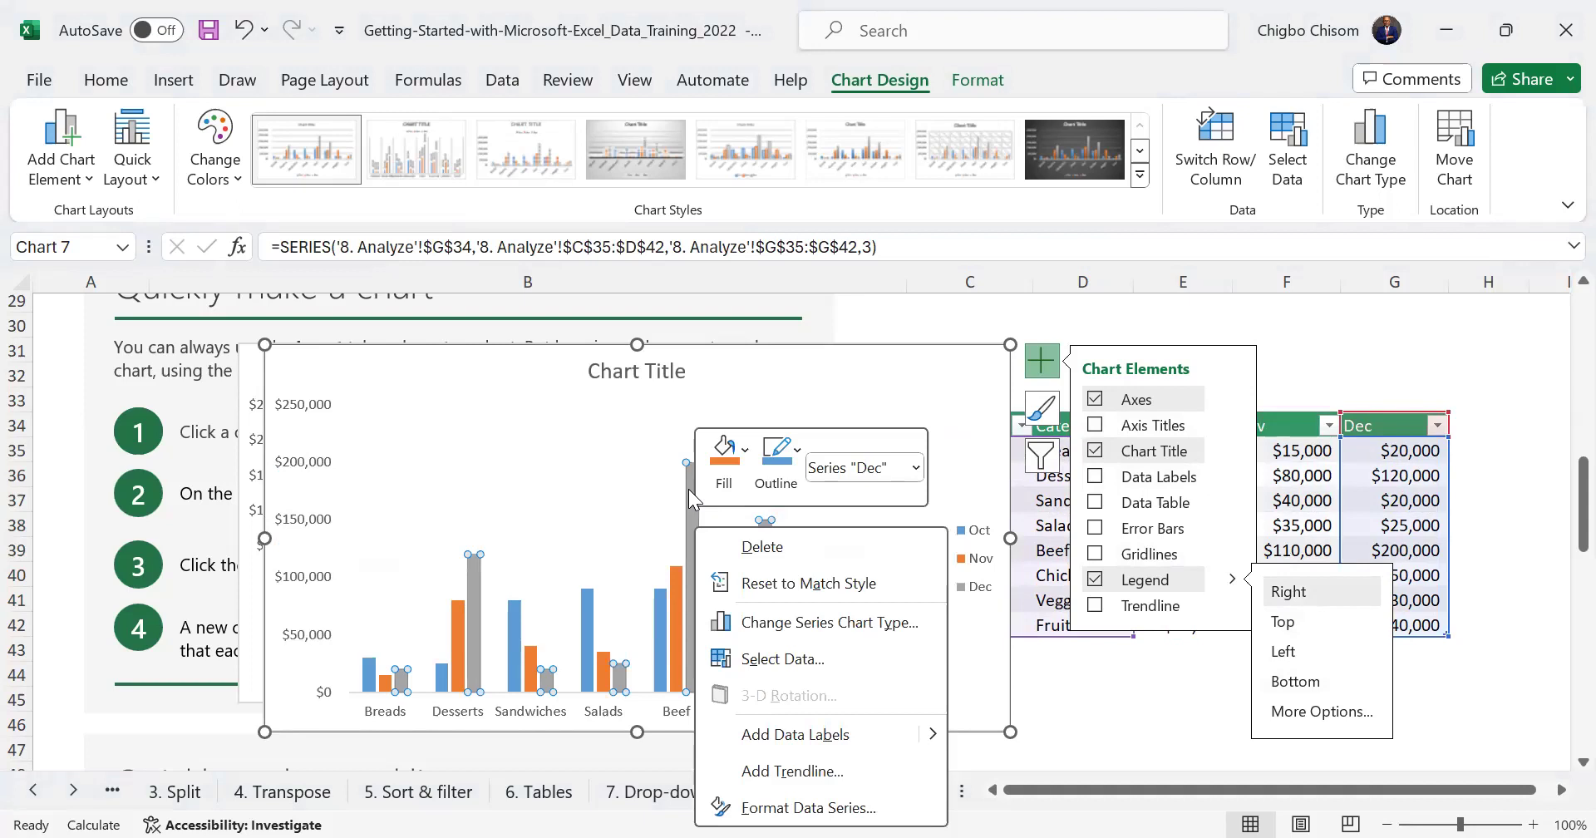
right_click(688, 488)
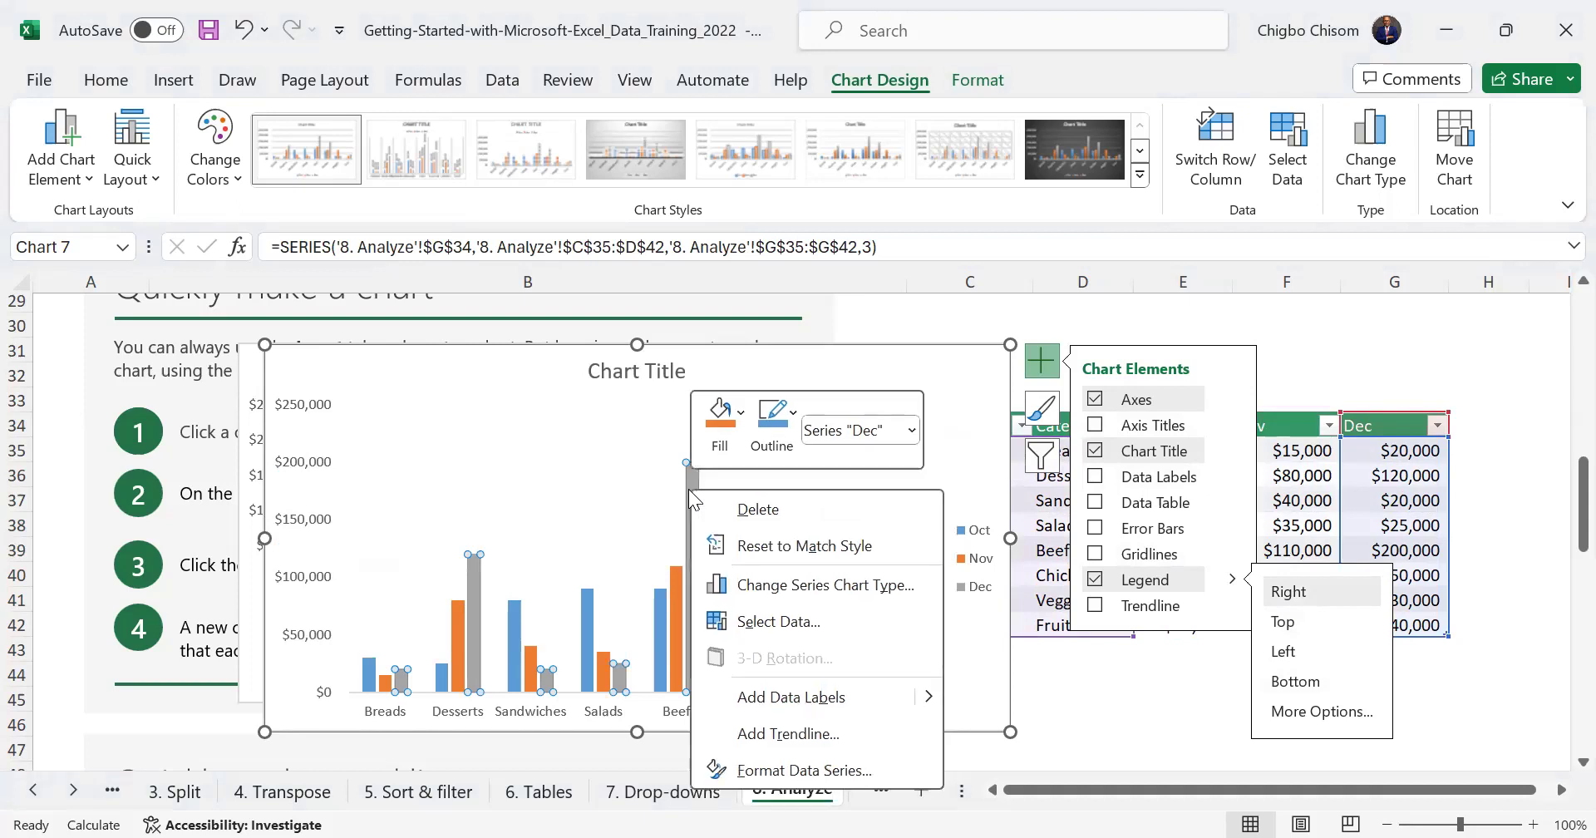
click(773, 770)
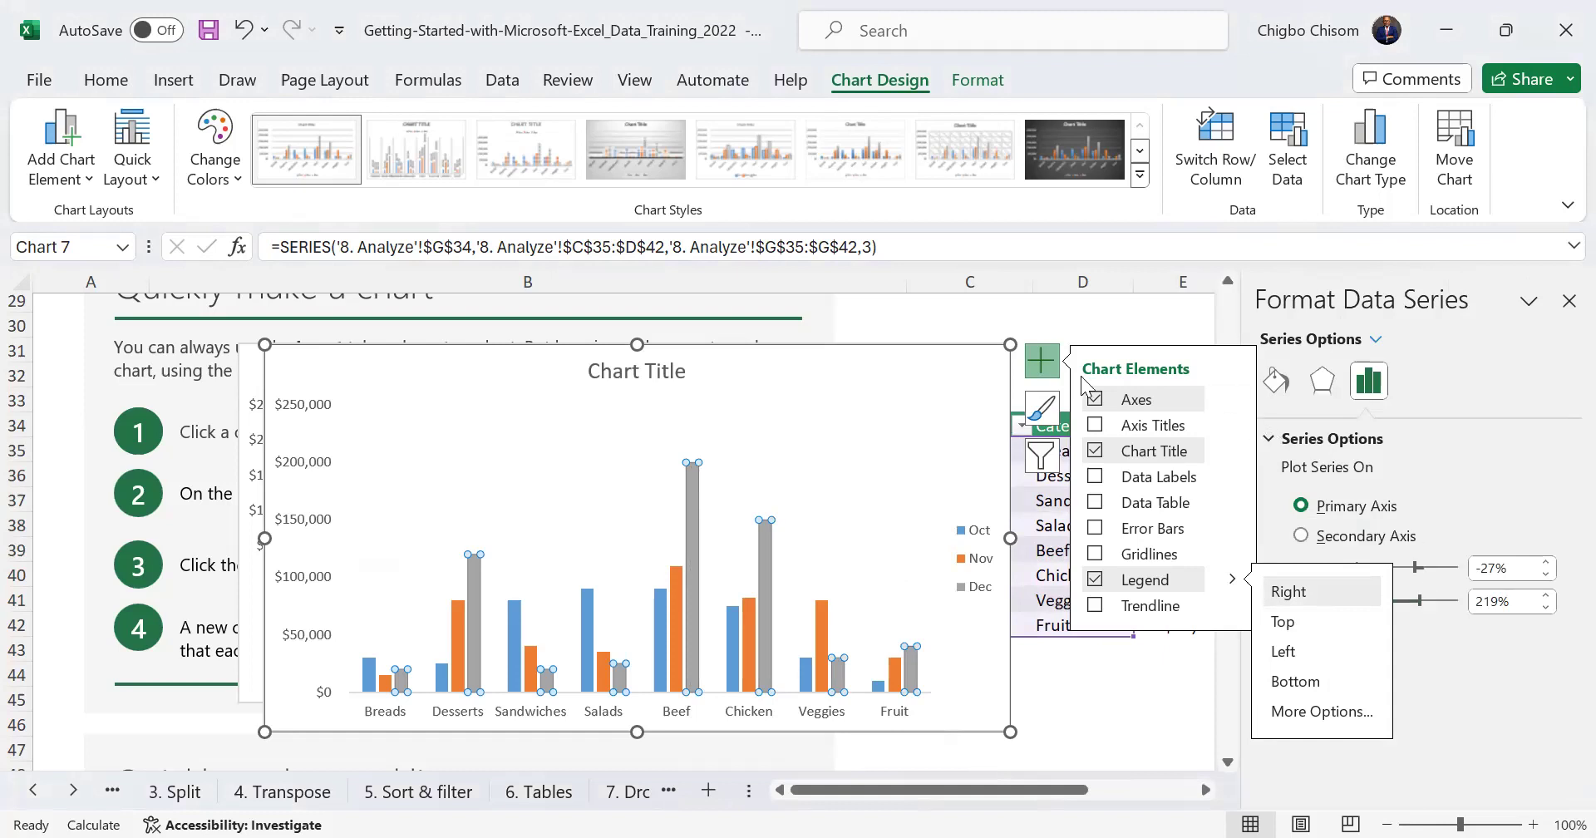
click(1415, 651)
drag(1419, 600, 1397, 605)
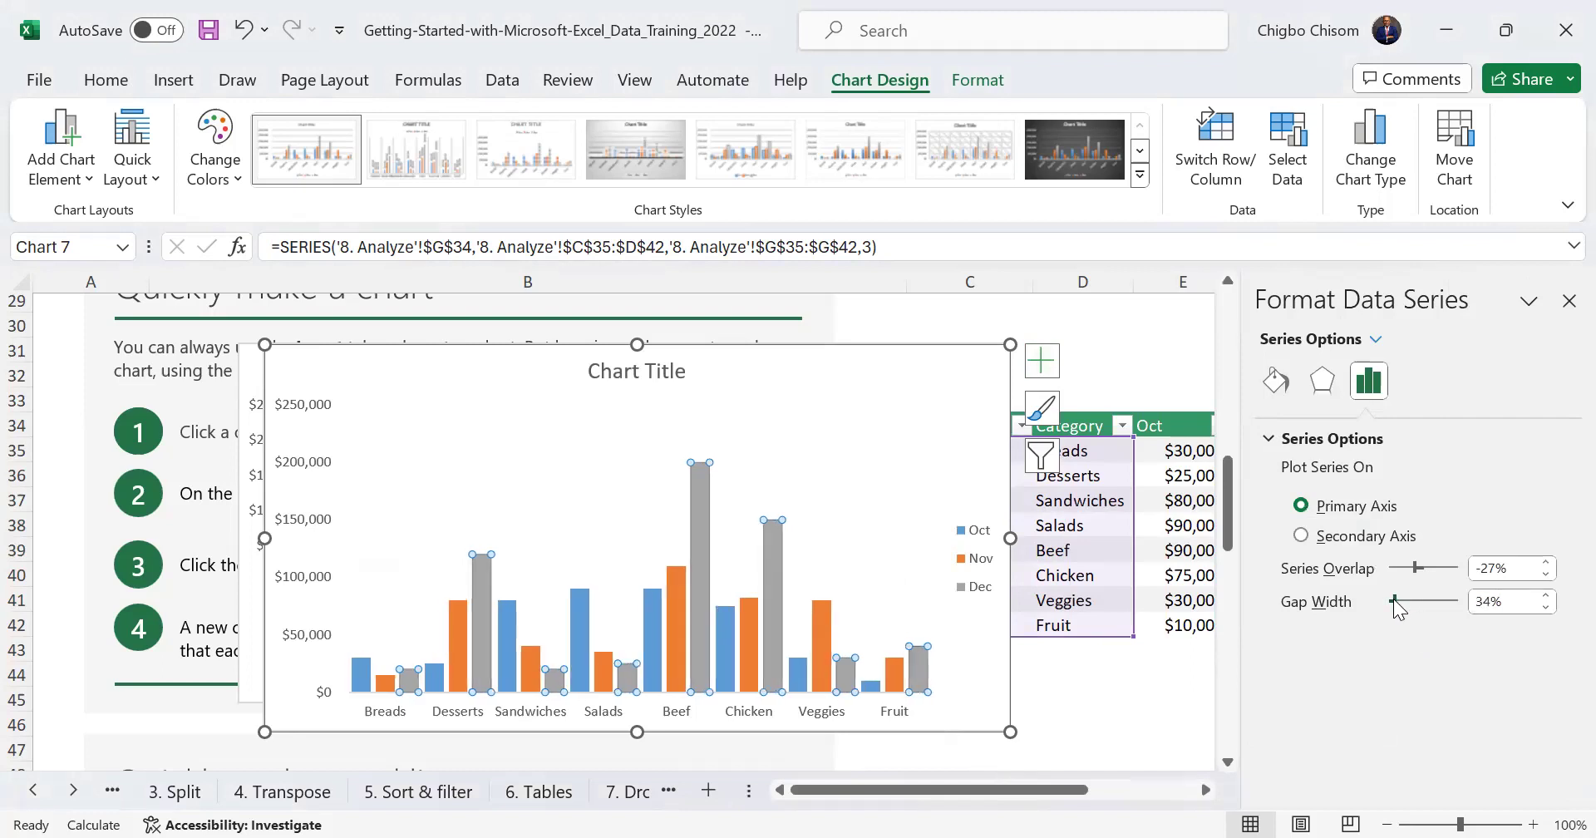
click(955, 466)
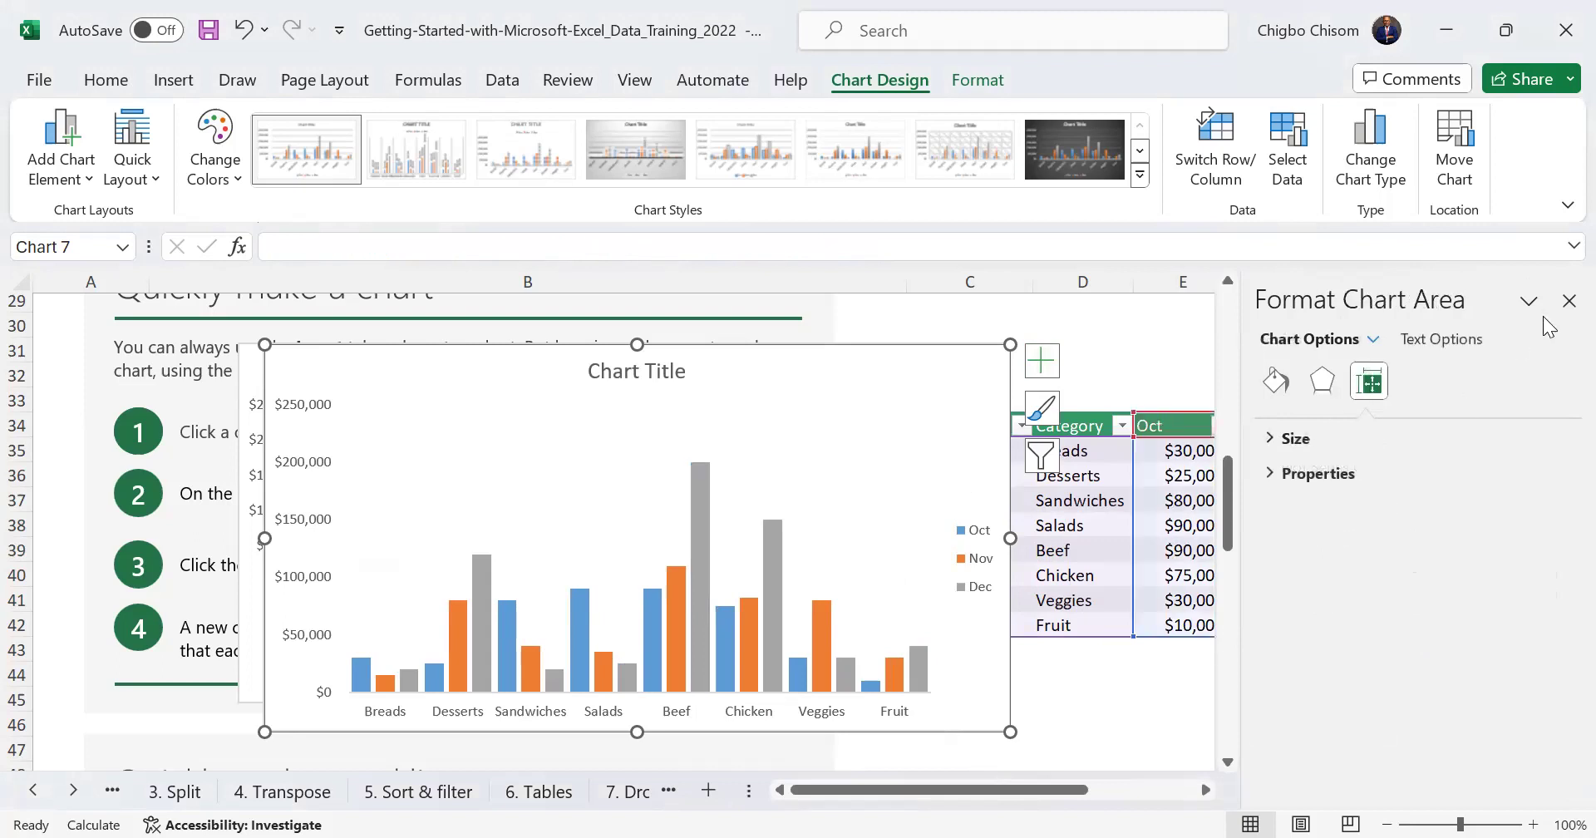
Close the Format pane, widen the chart to the right, then undo the widening
click(1568, 300)
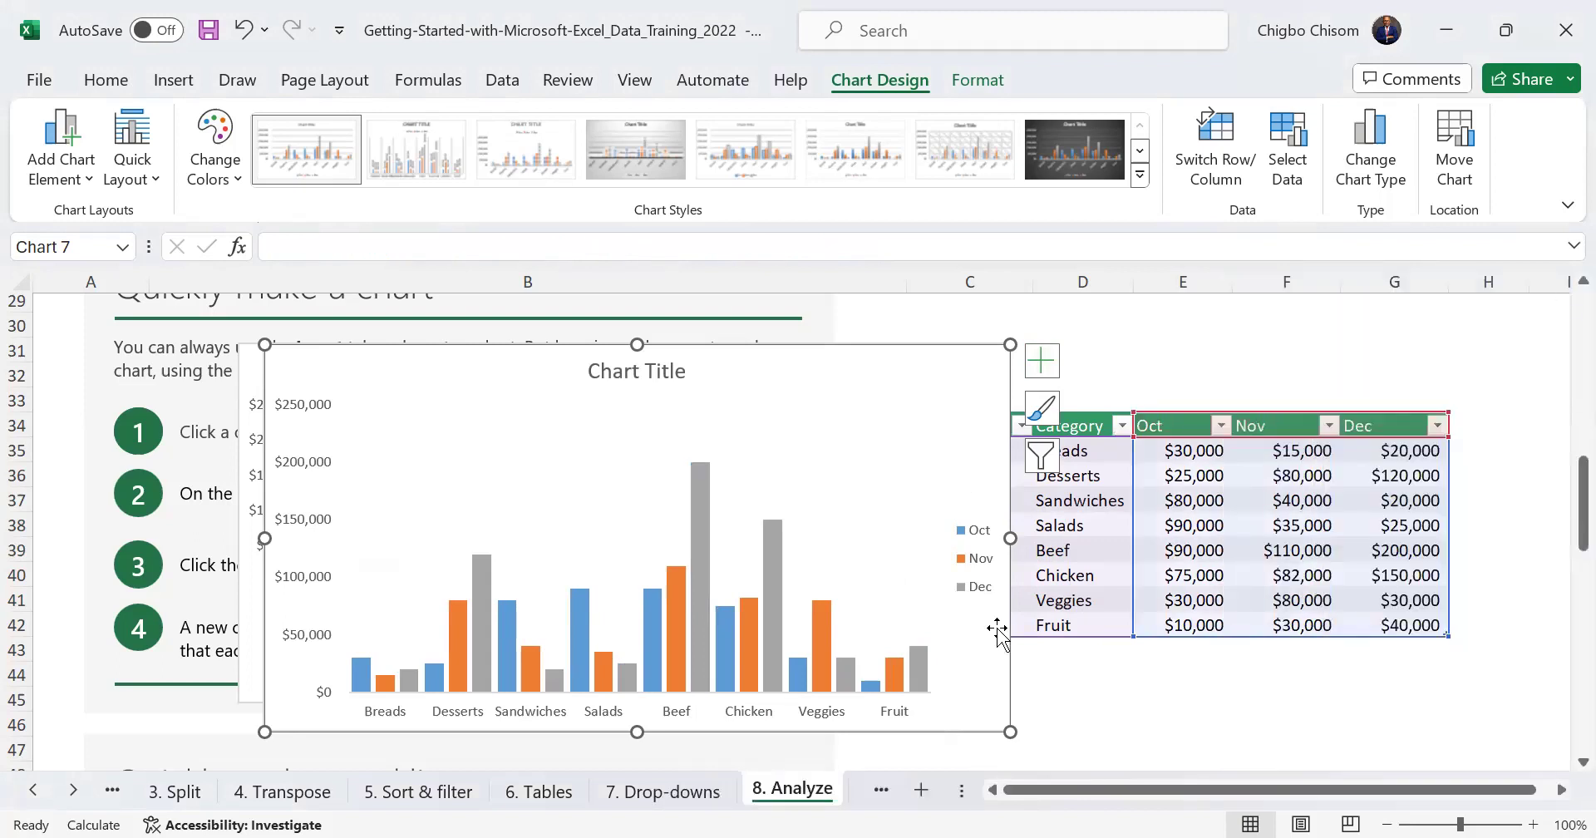
drag(1010, 732, 1130, 735)
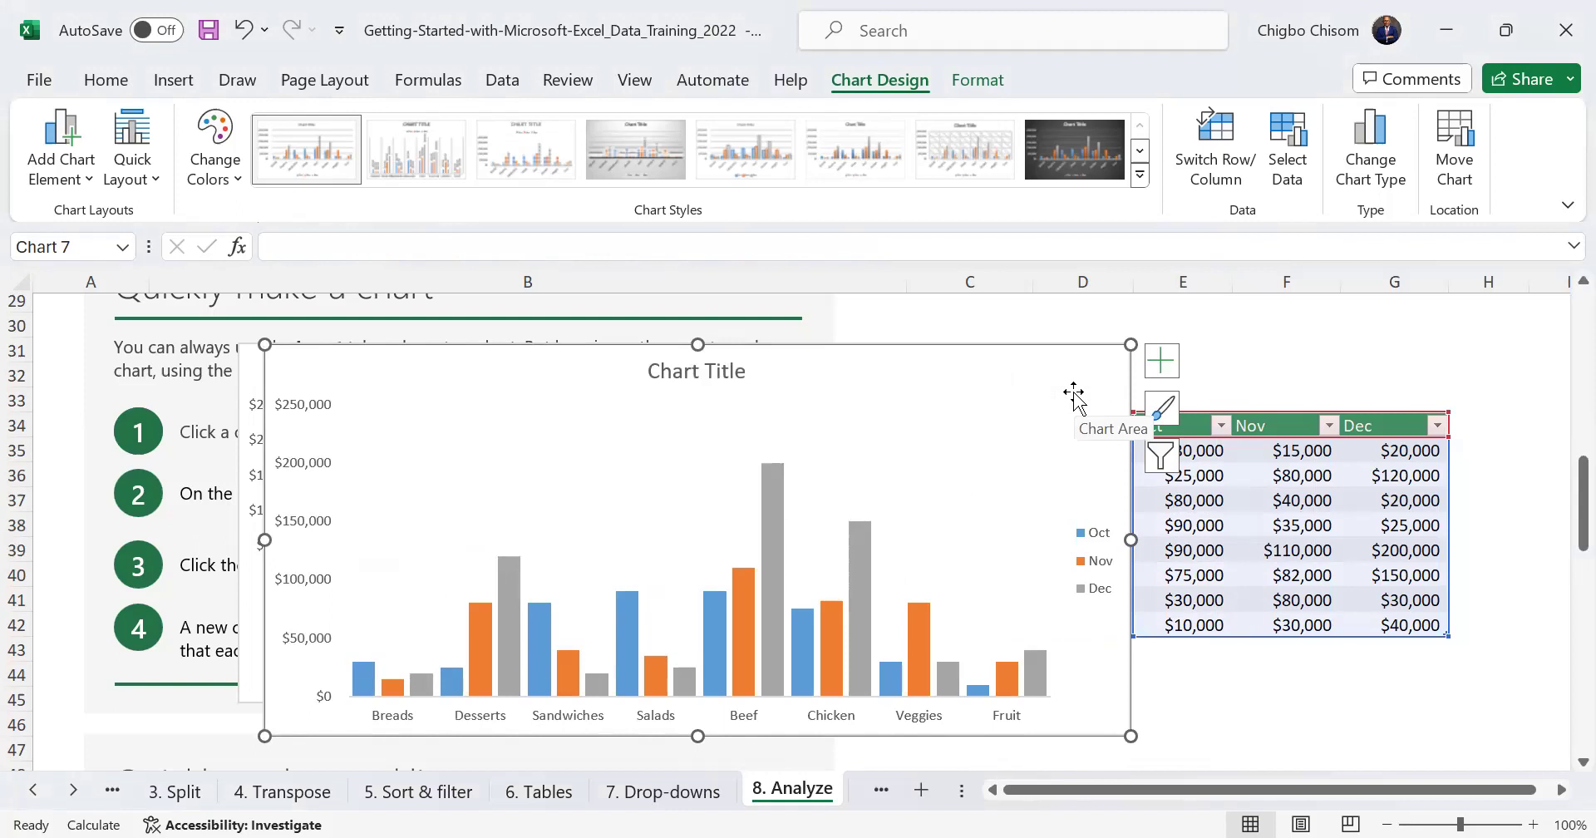
key(ctrl+z)
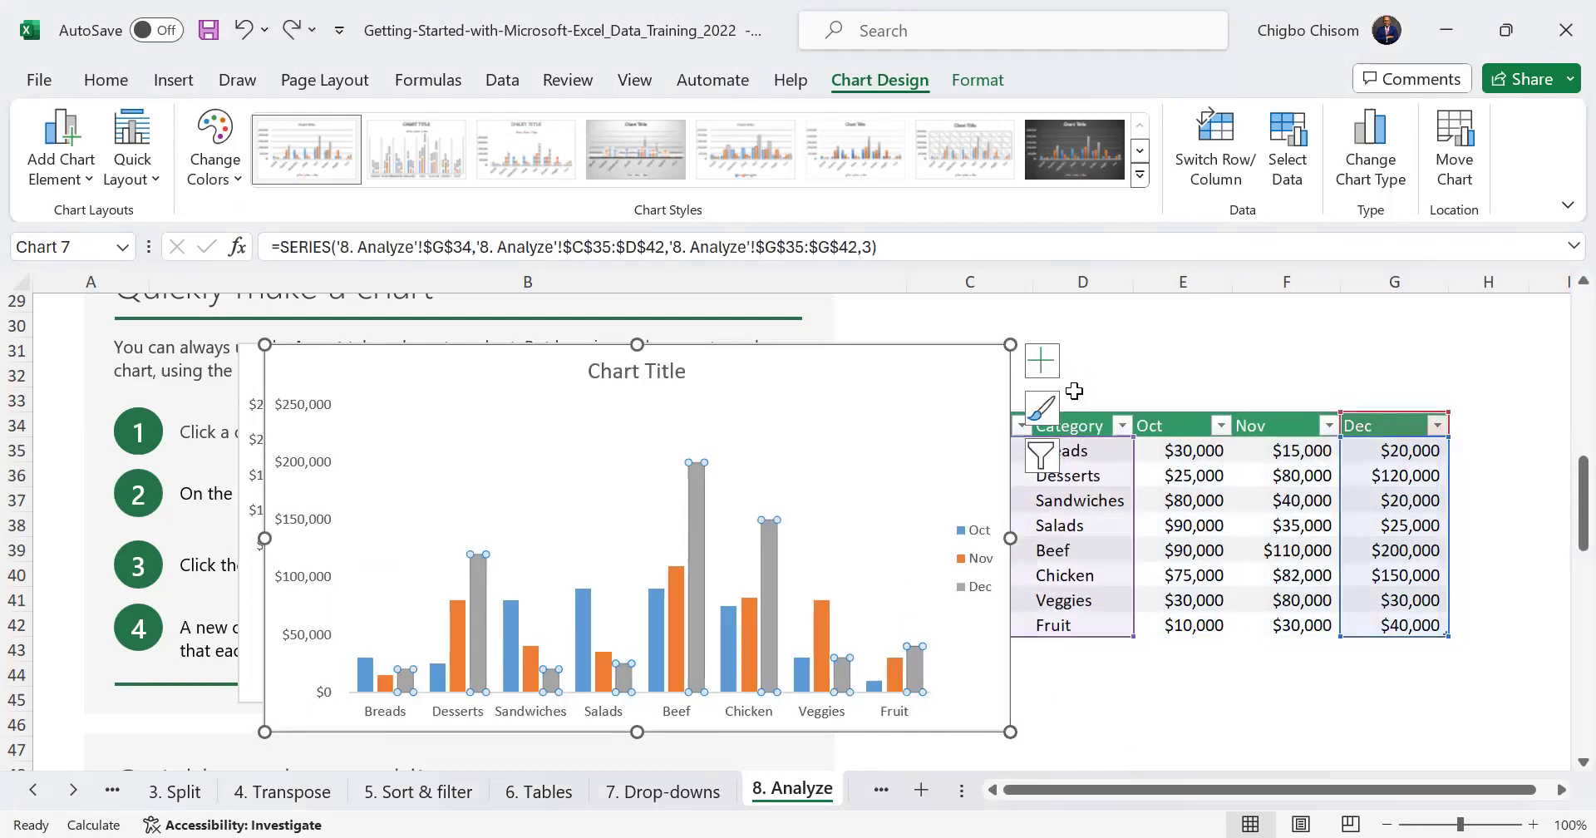
Drag the Oct/Nov/Dec chart right to uncover the older chart beneath it
click(1002, 388)
mouse_move(763, 571)
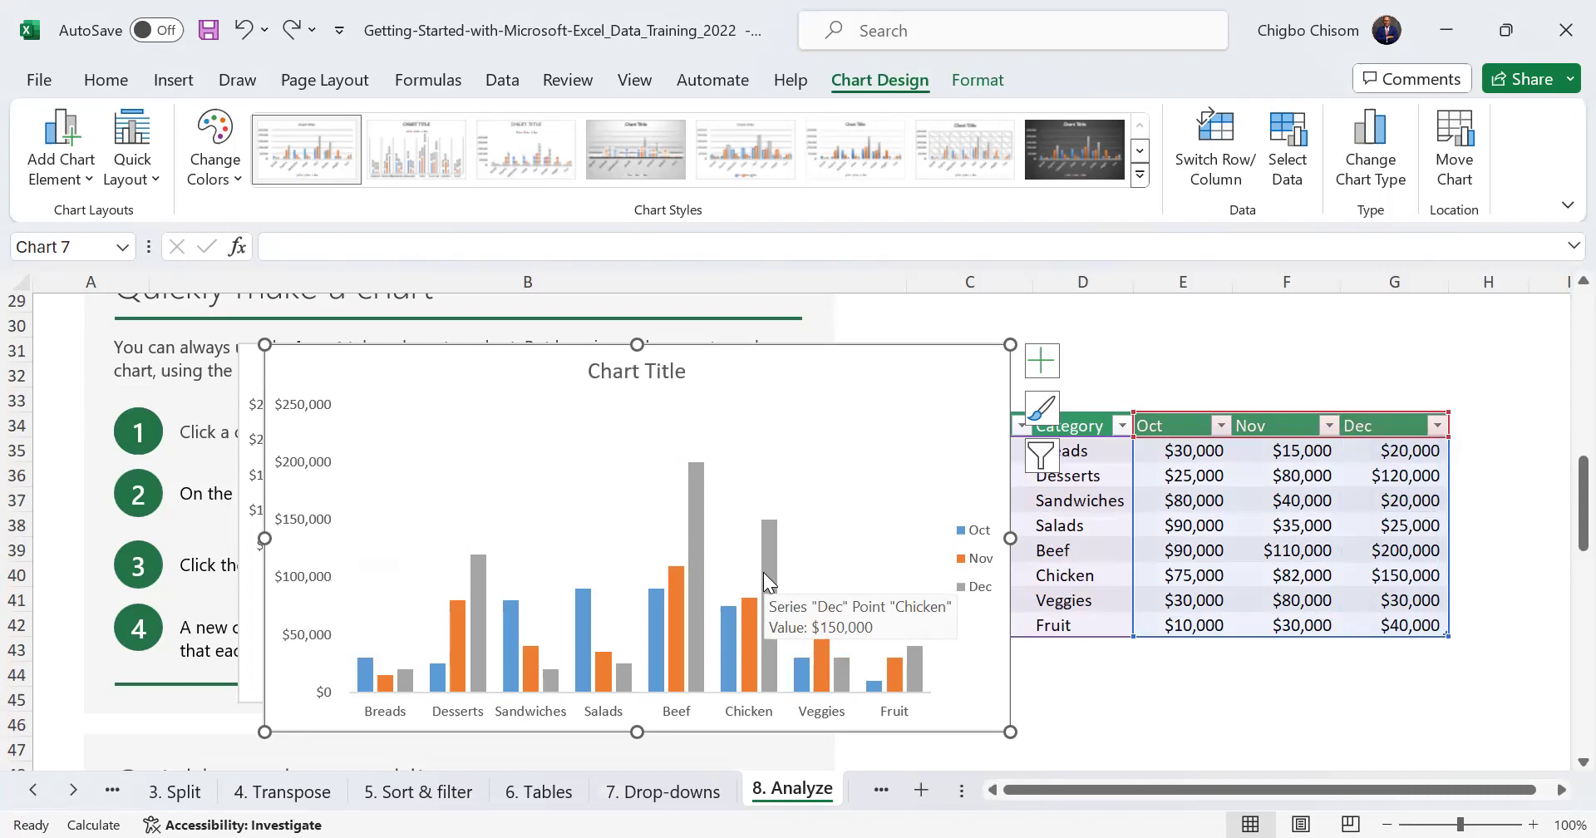
right_click(770, 577)
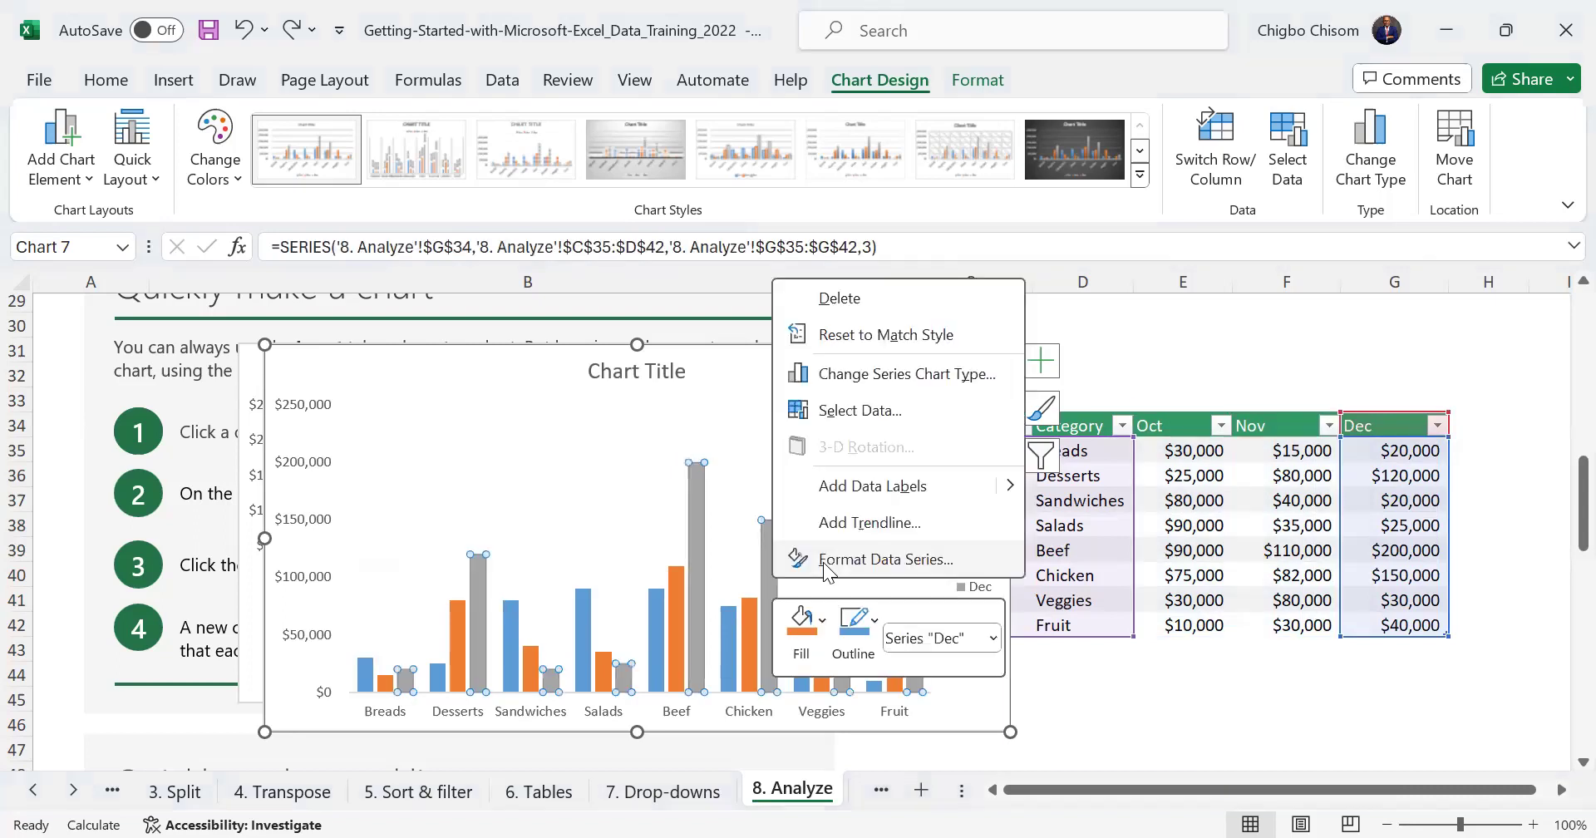
click(827, 560)
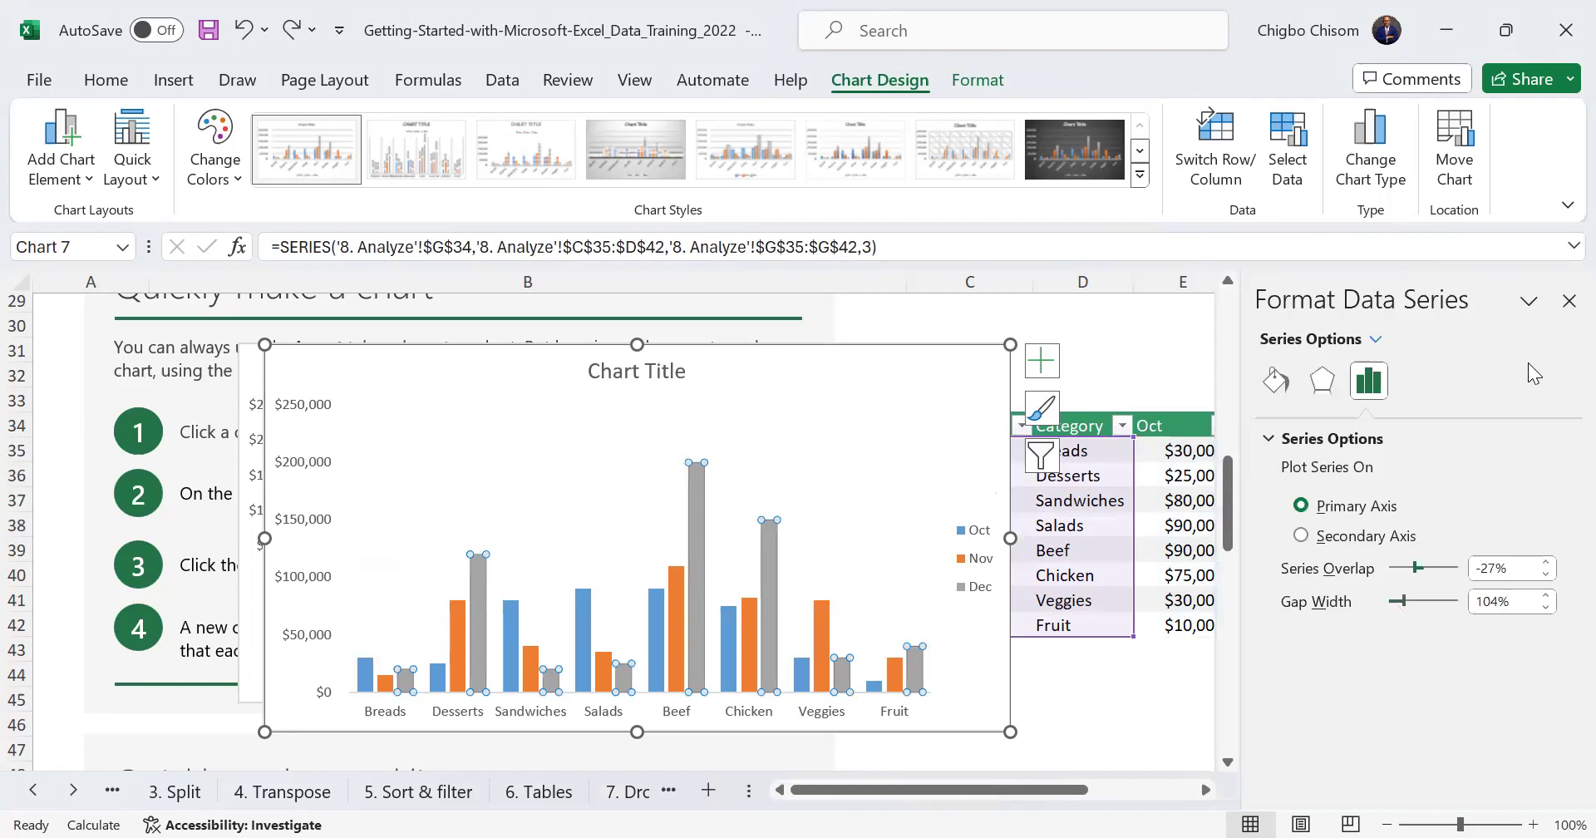
click(1569, 301)
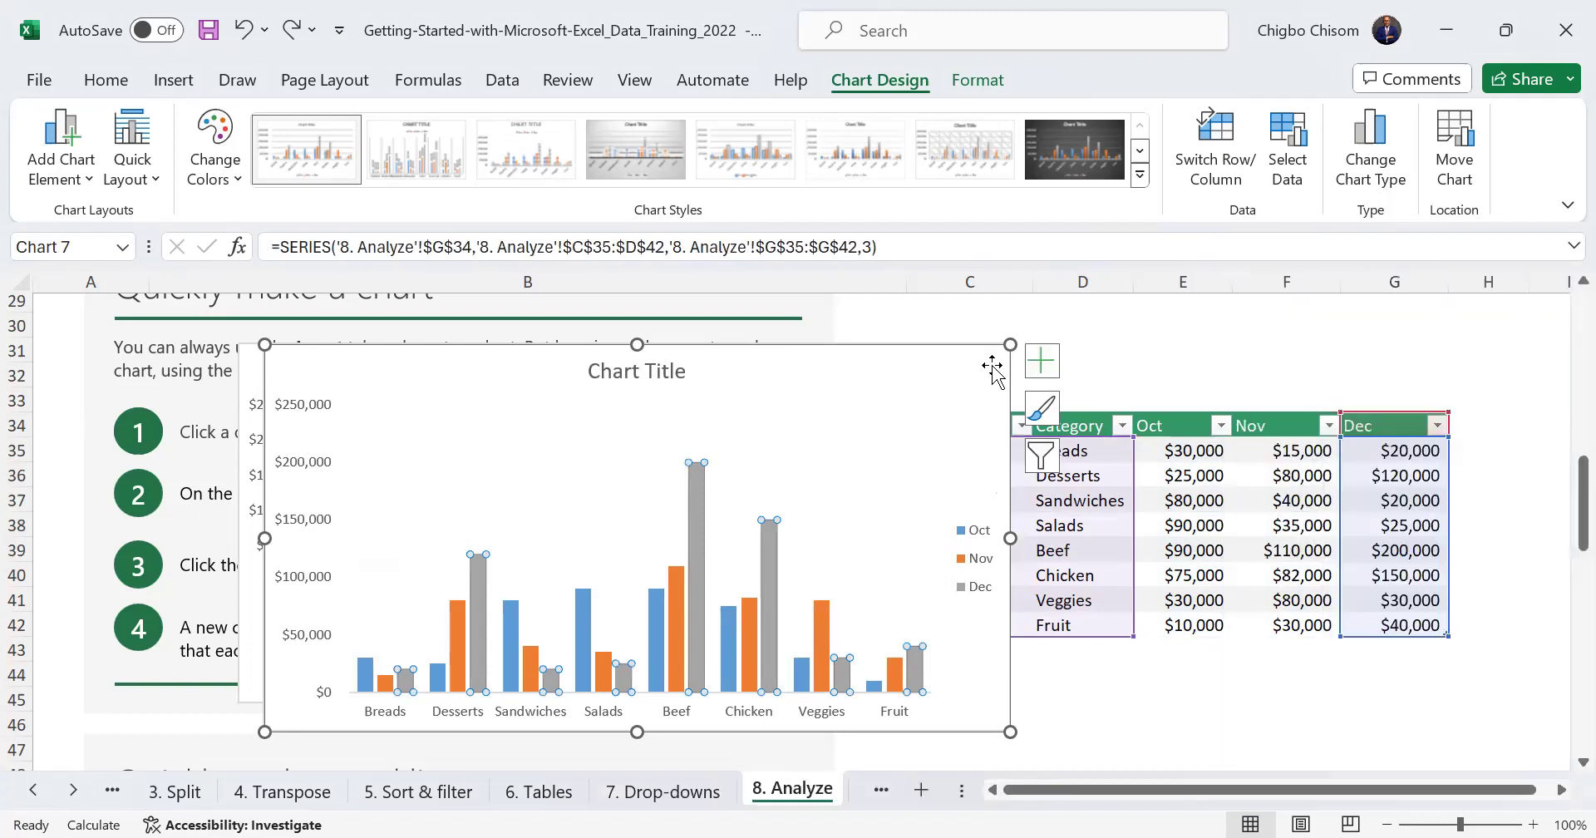
drag(944, 363, 1379, 402)
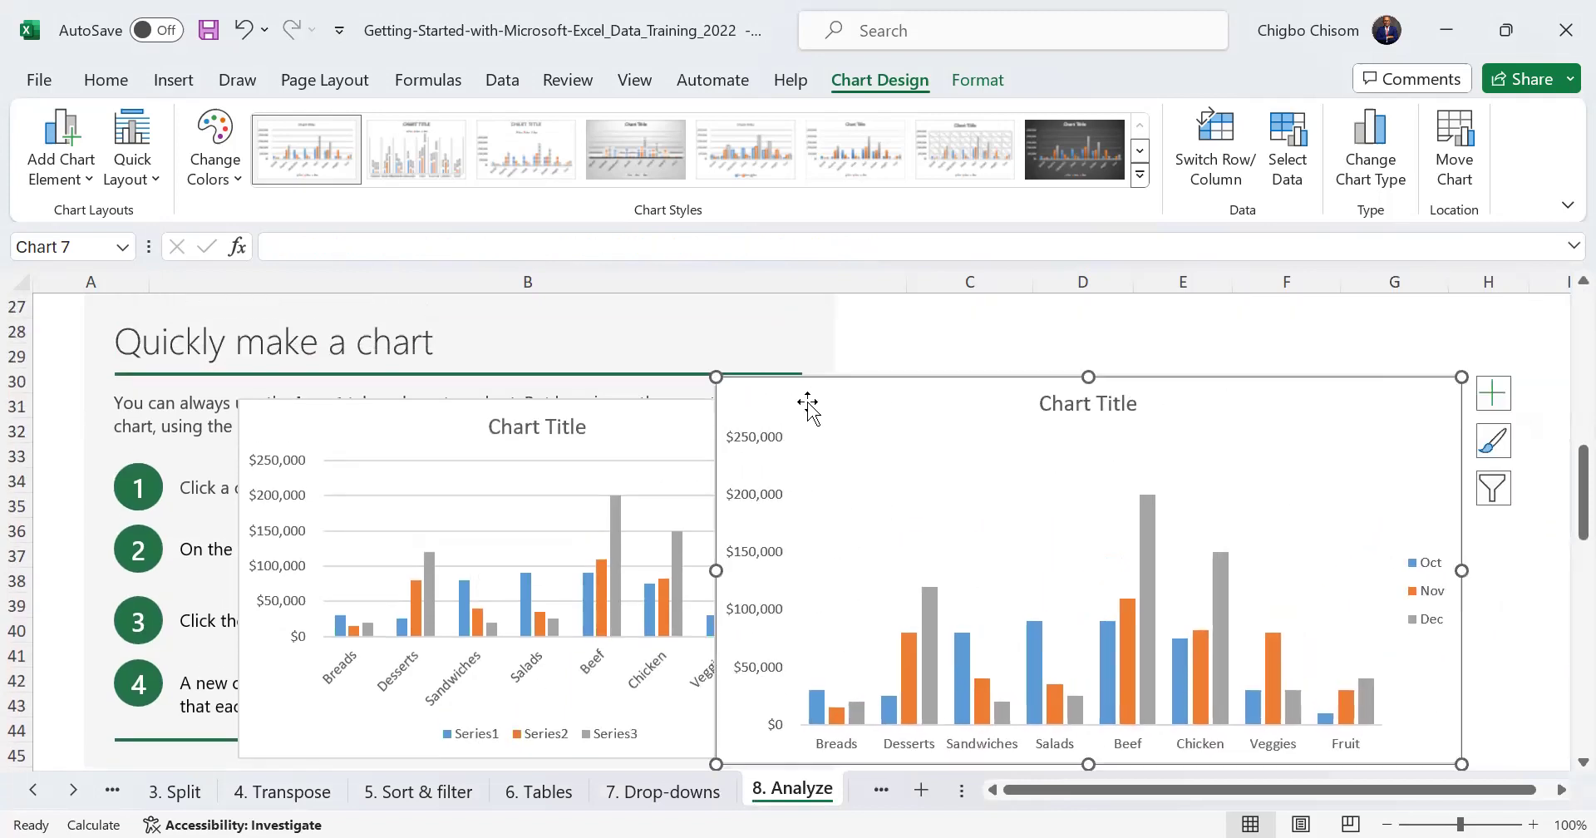
Delete the older Series1–Series3 chart and shift the Oct/Nov/Dec chart further right and up
click(415, 425)
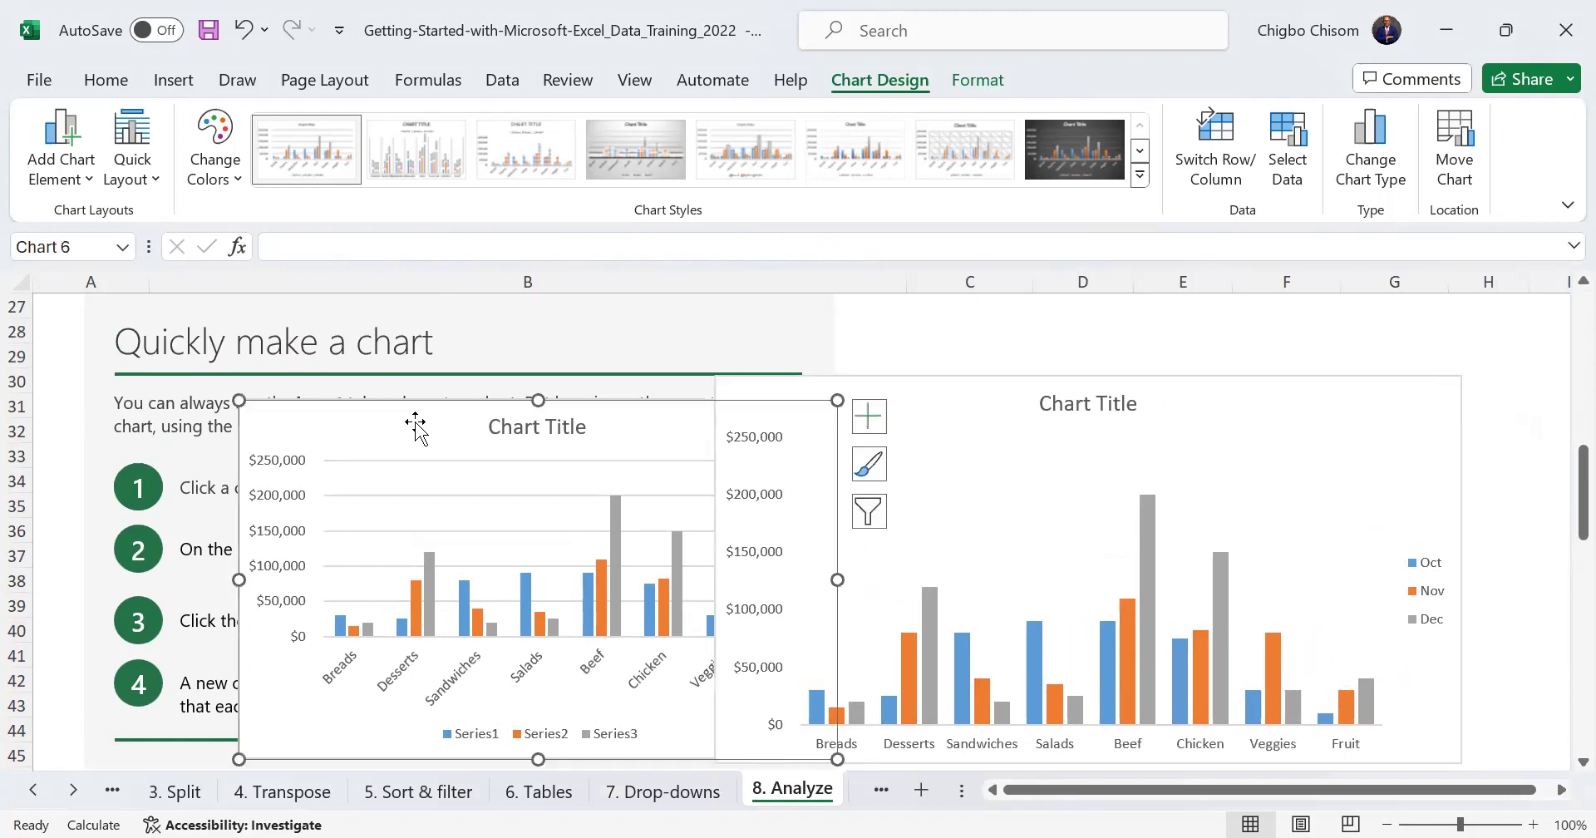
key(Delete)
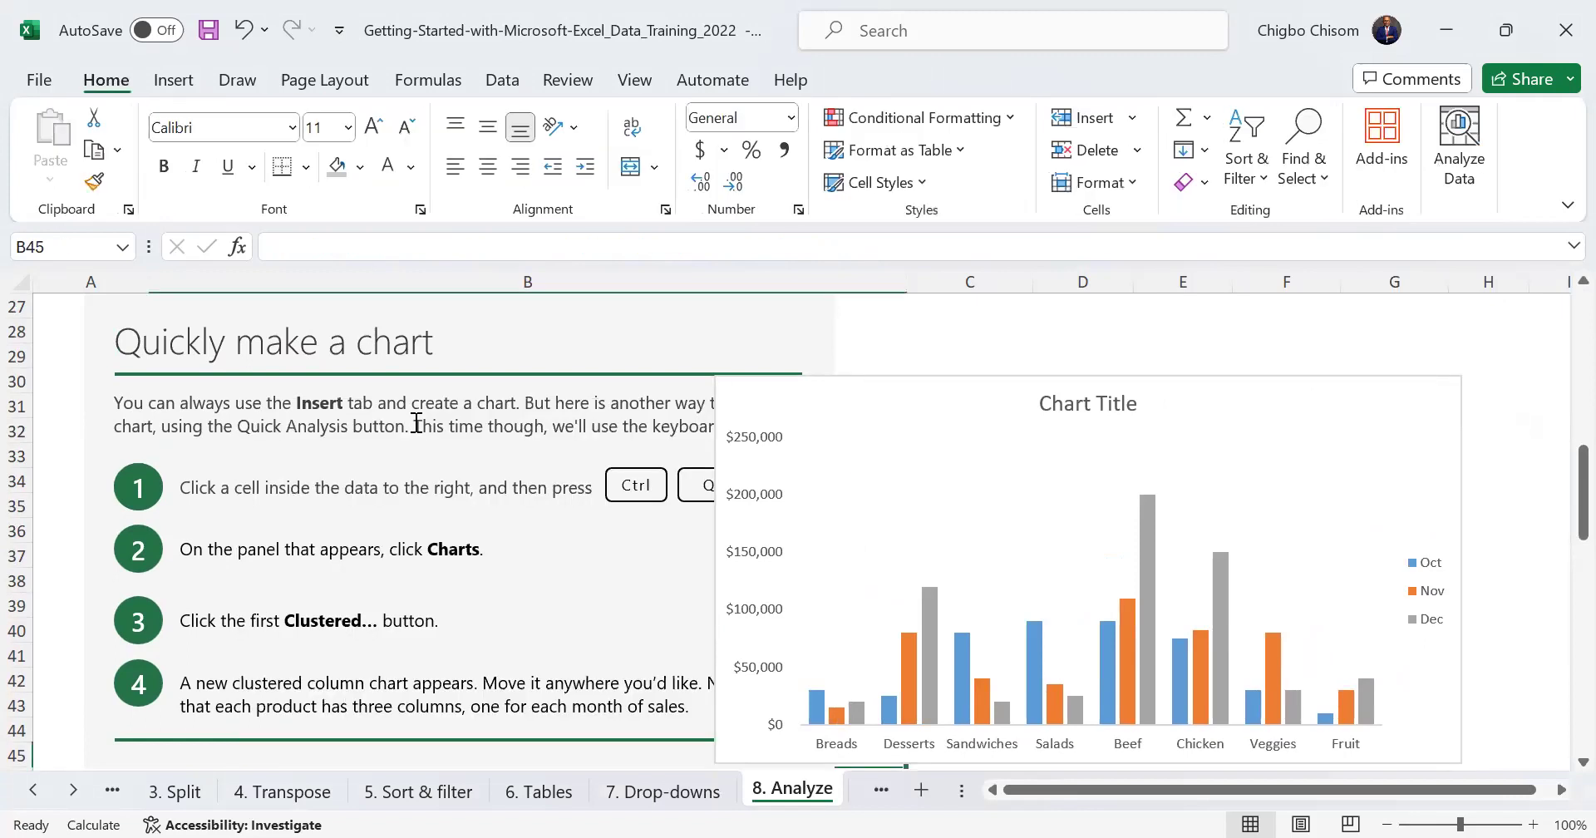
click(744, 411)
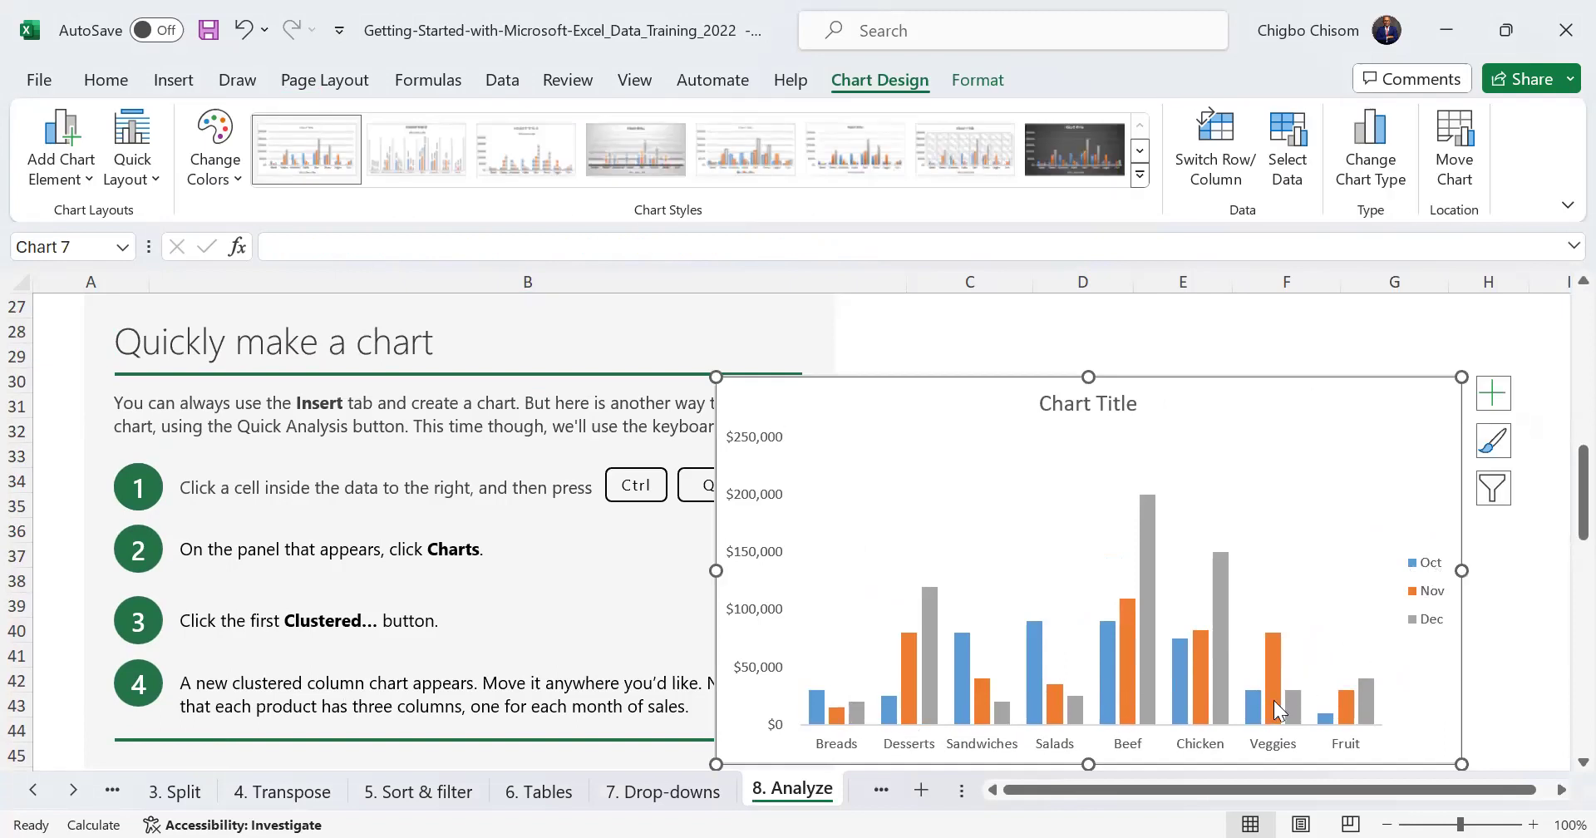
mouse_move(1274, 703)
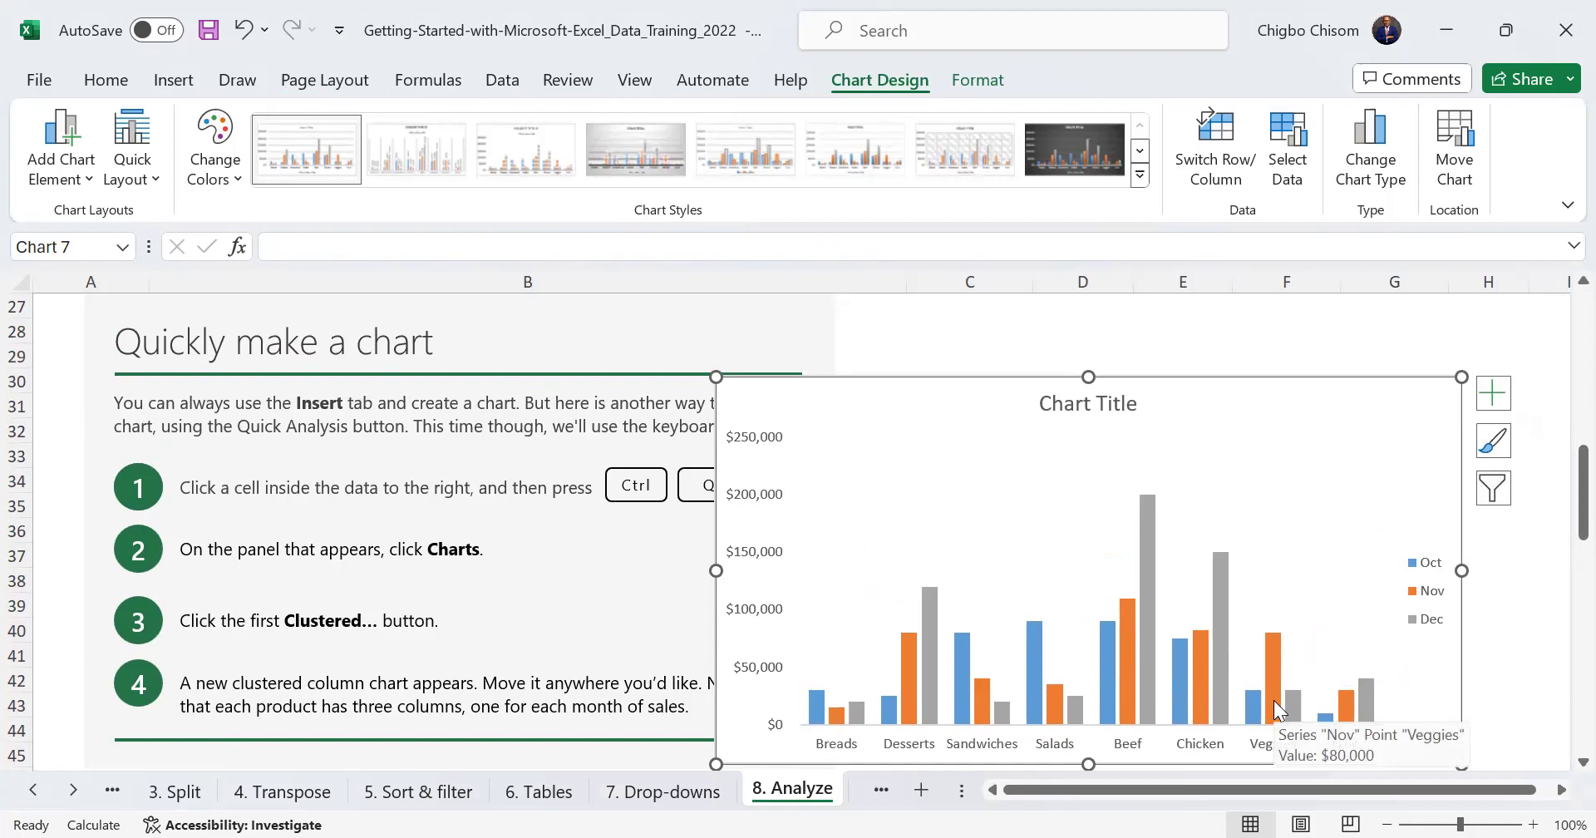
drag(1247, 344, 1357, 410)
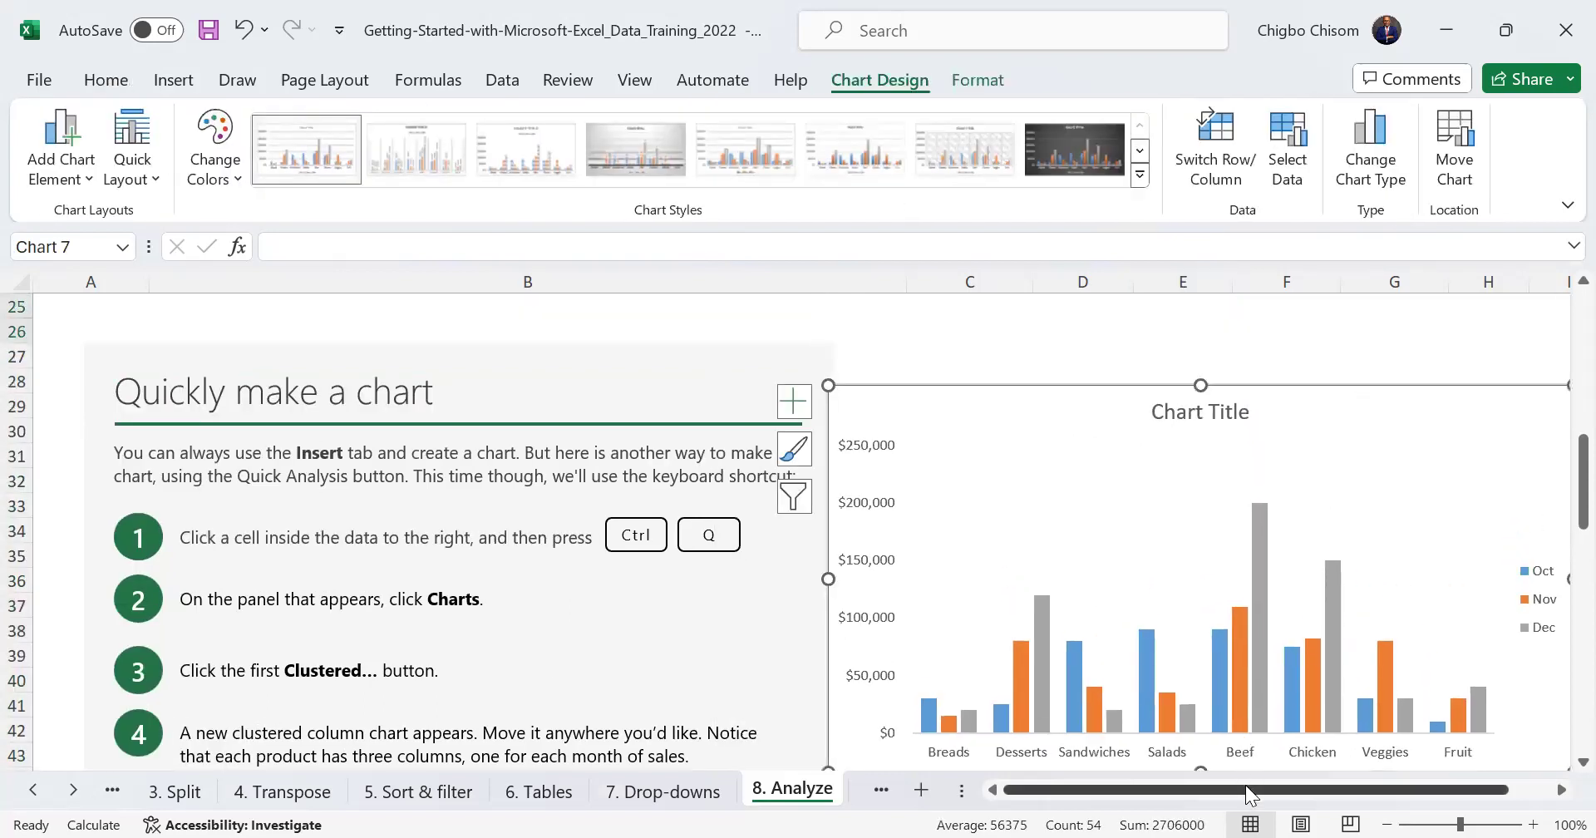
Scroll the Analyze sheet down to the Quickly make sparklines section and its Department sales table
scroll(1386, 798, right, 1)
drag(897, 403, 1109, 355)
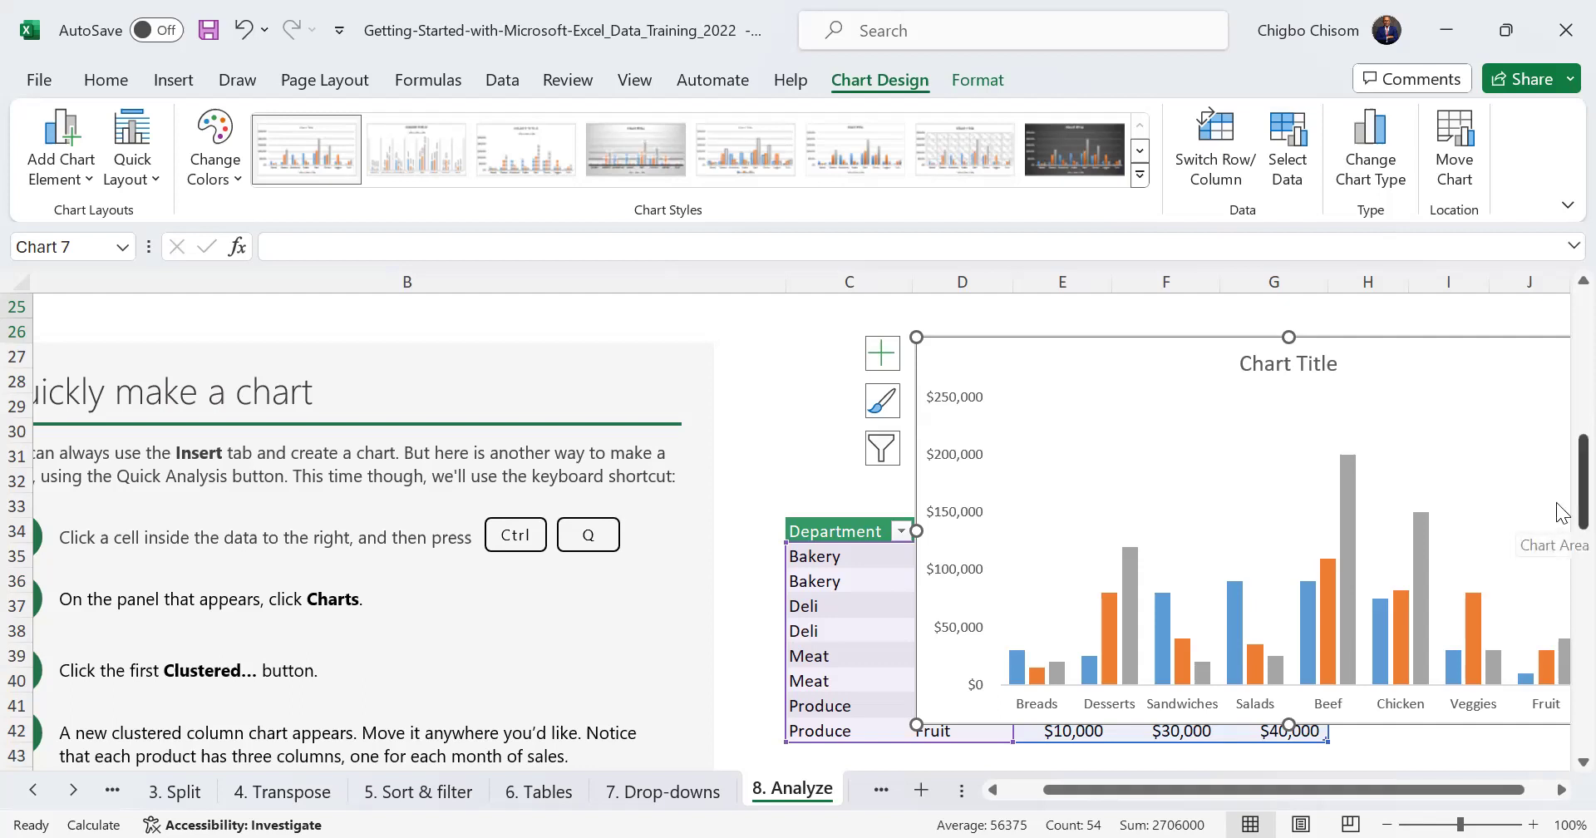
drag(1559, 512, 1558, 609)
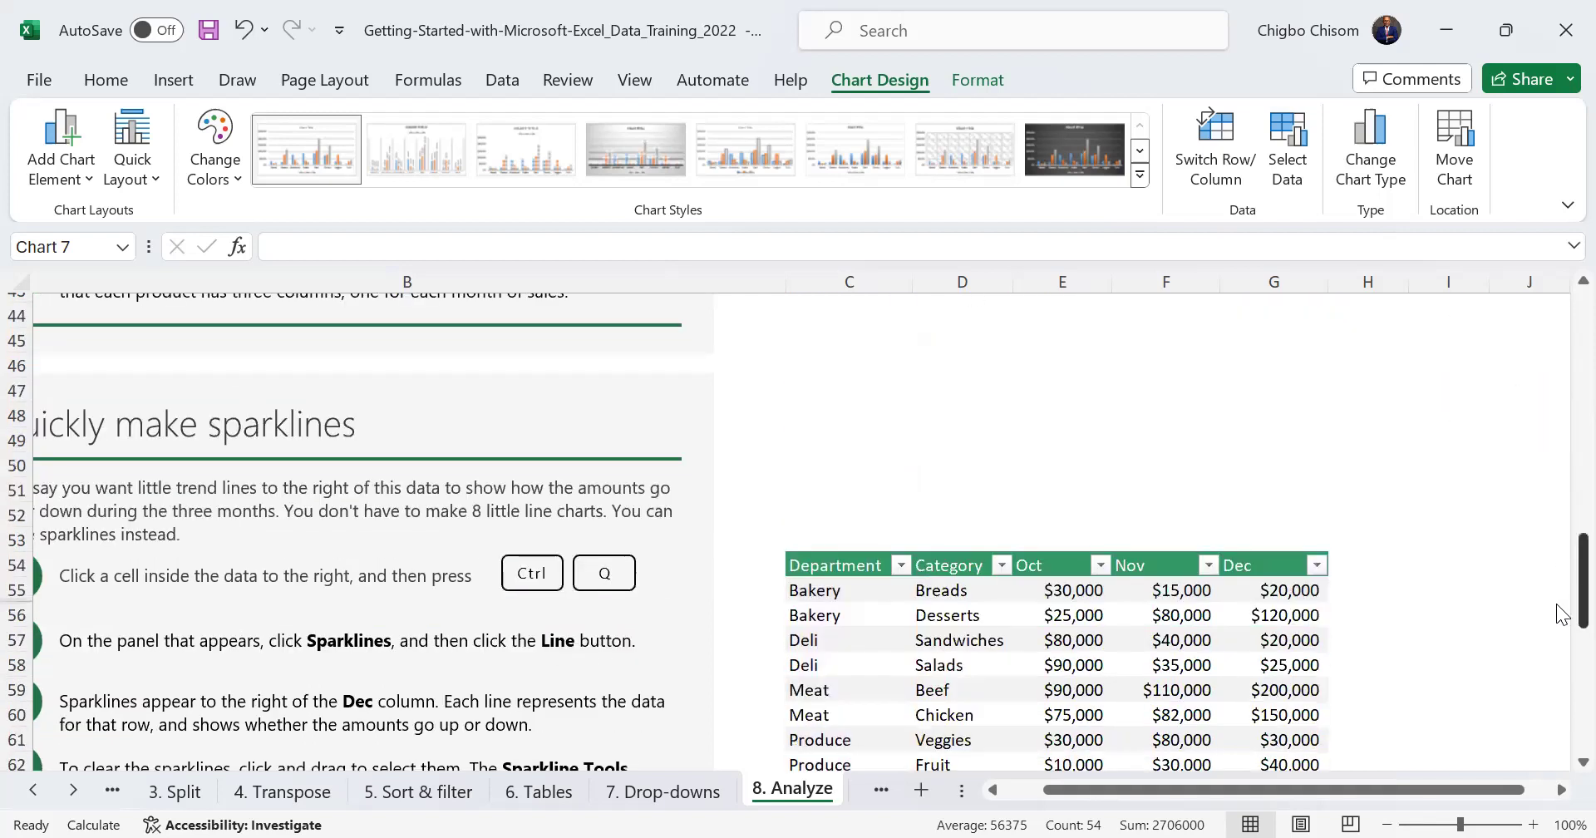
scroll(1560, 632, down, 4)
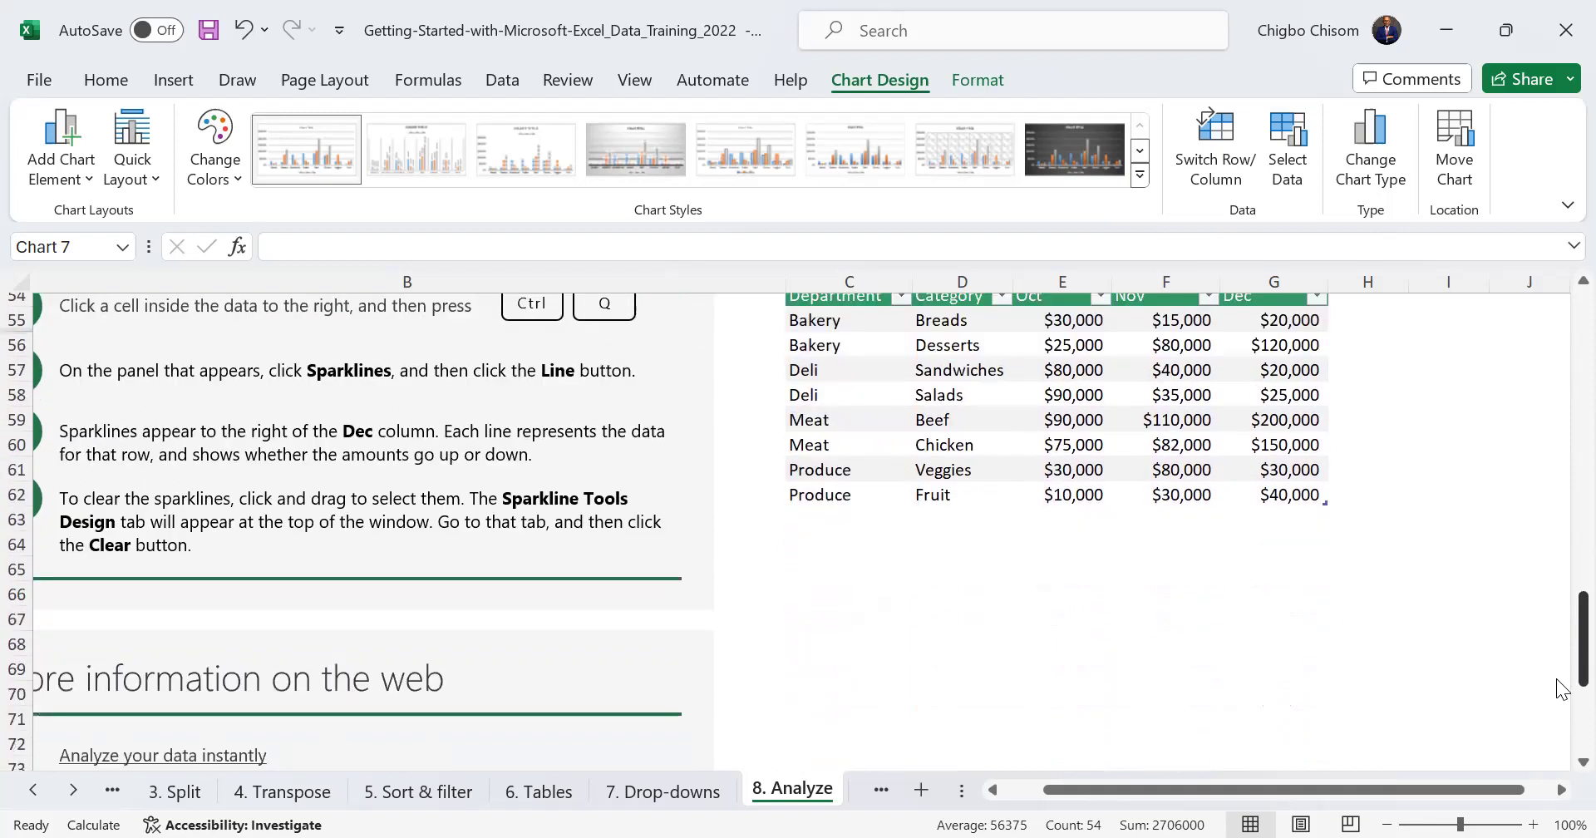
scroll(1561, 644, up, 5)
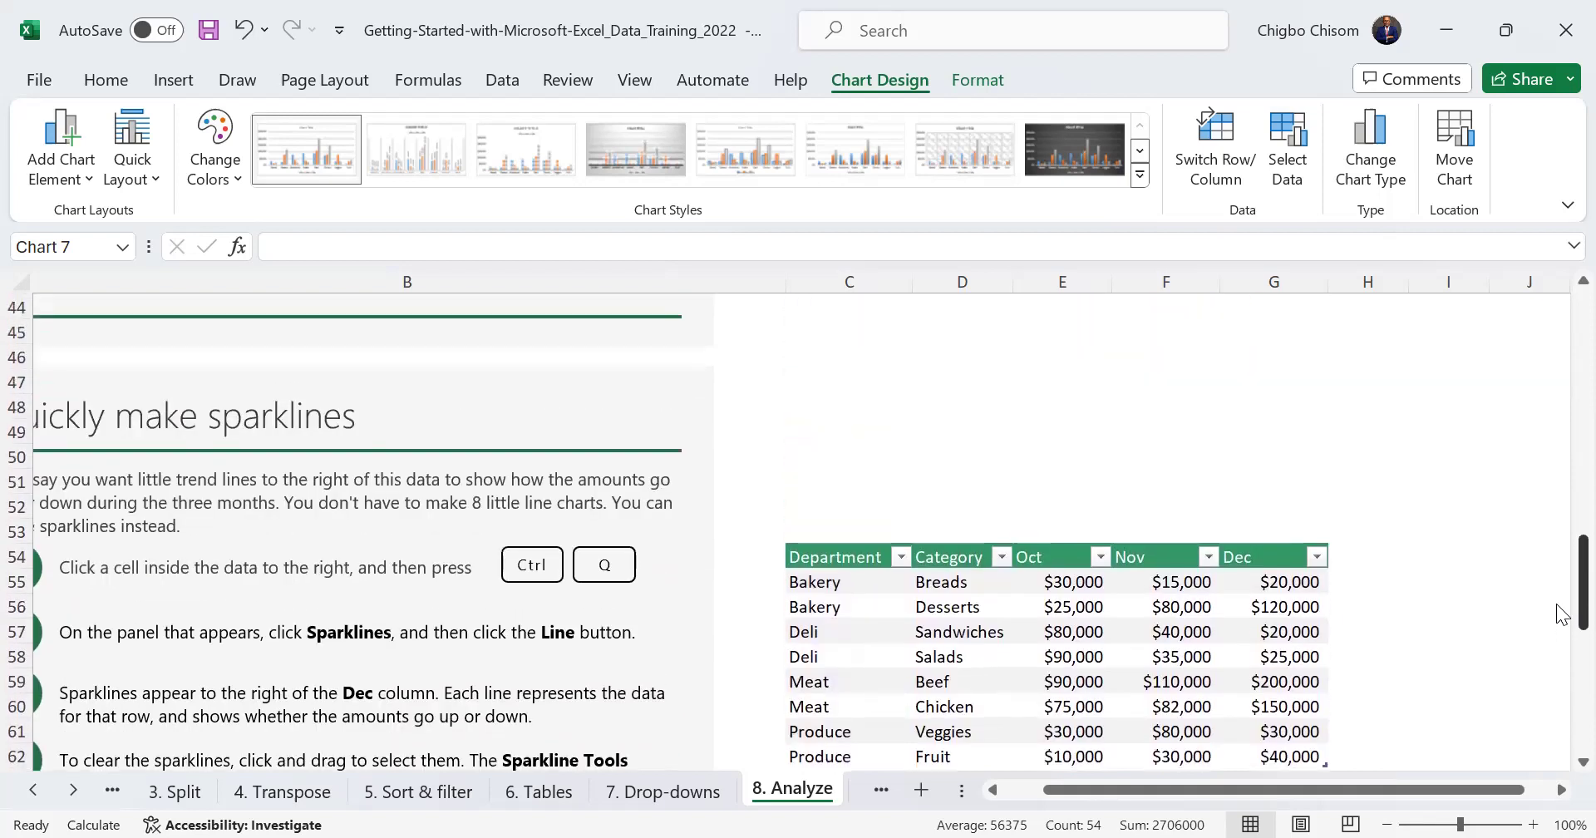
drag(1245, 791, 1137, 781)
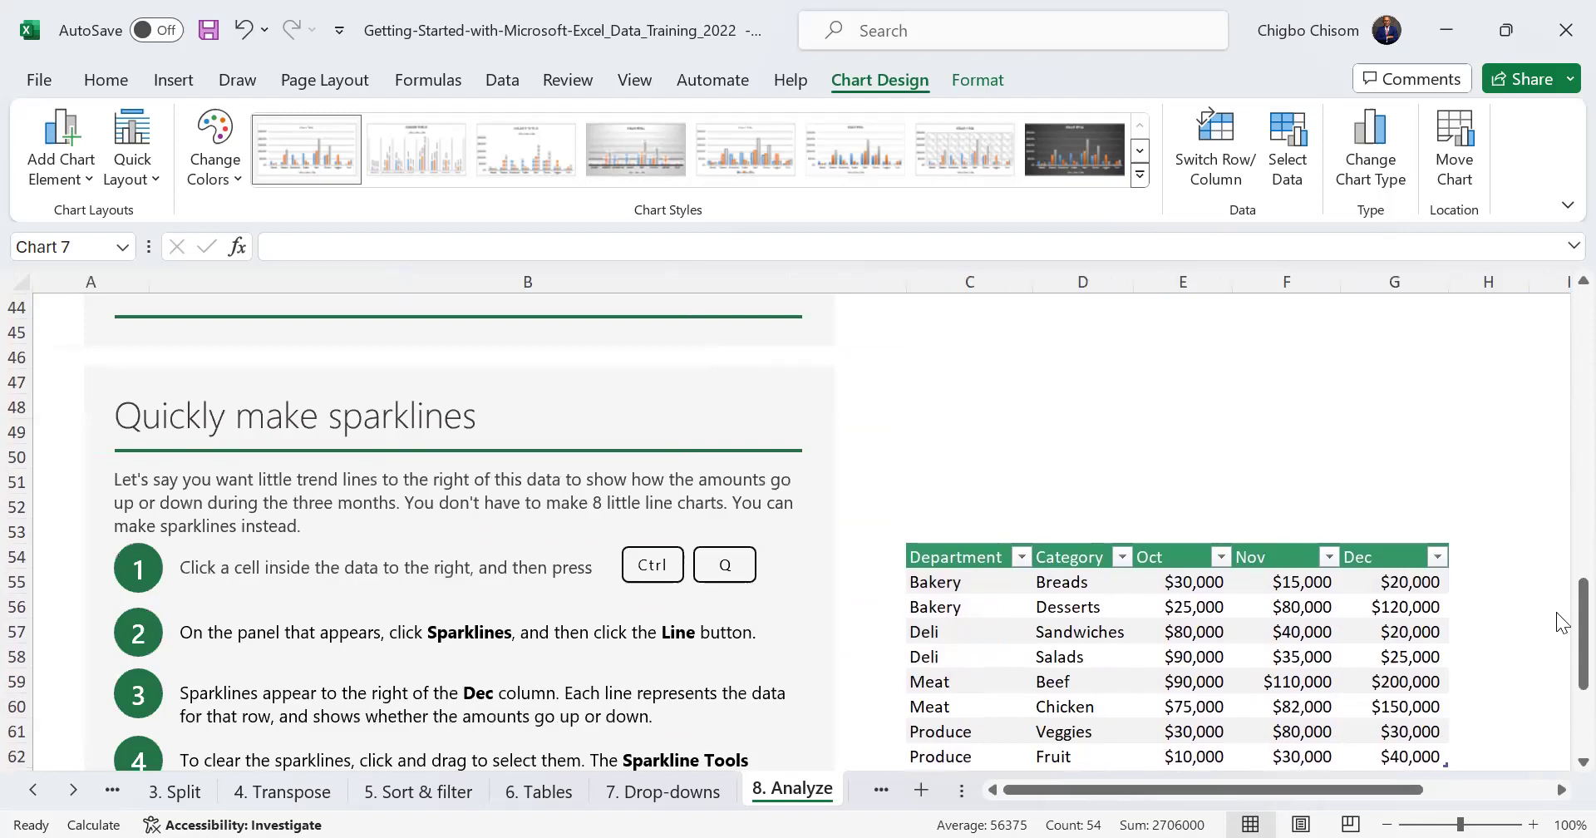
scroll(1557, 623, down, 1)
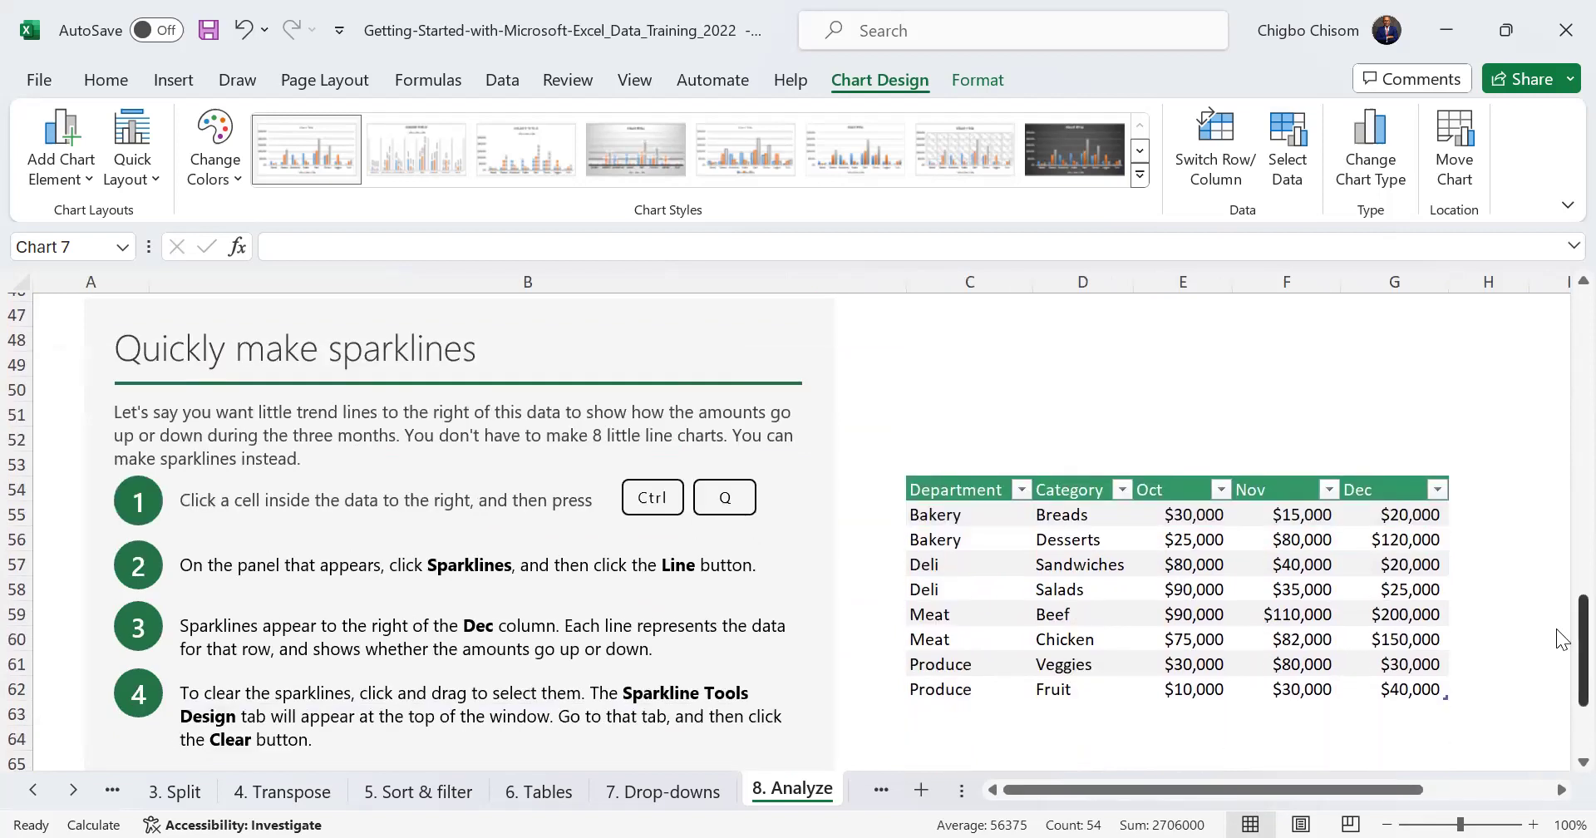
scroll(1556, 631, down, 1)
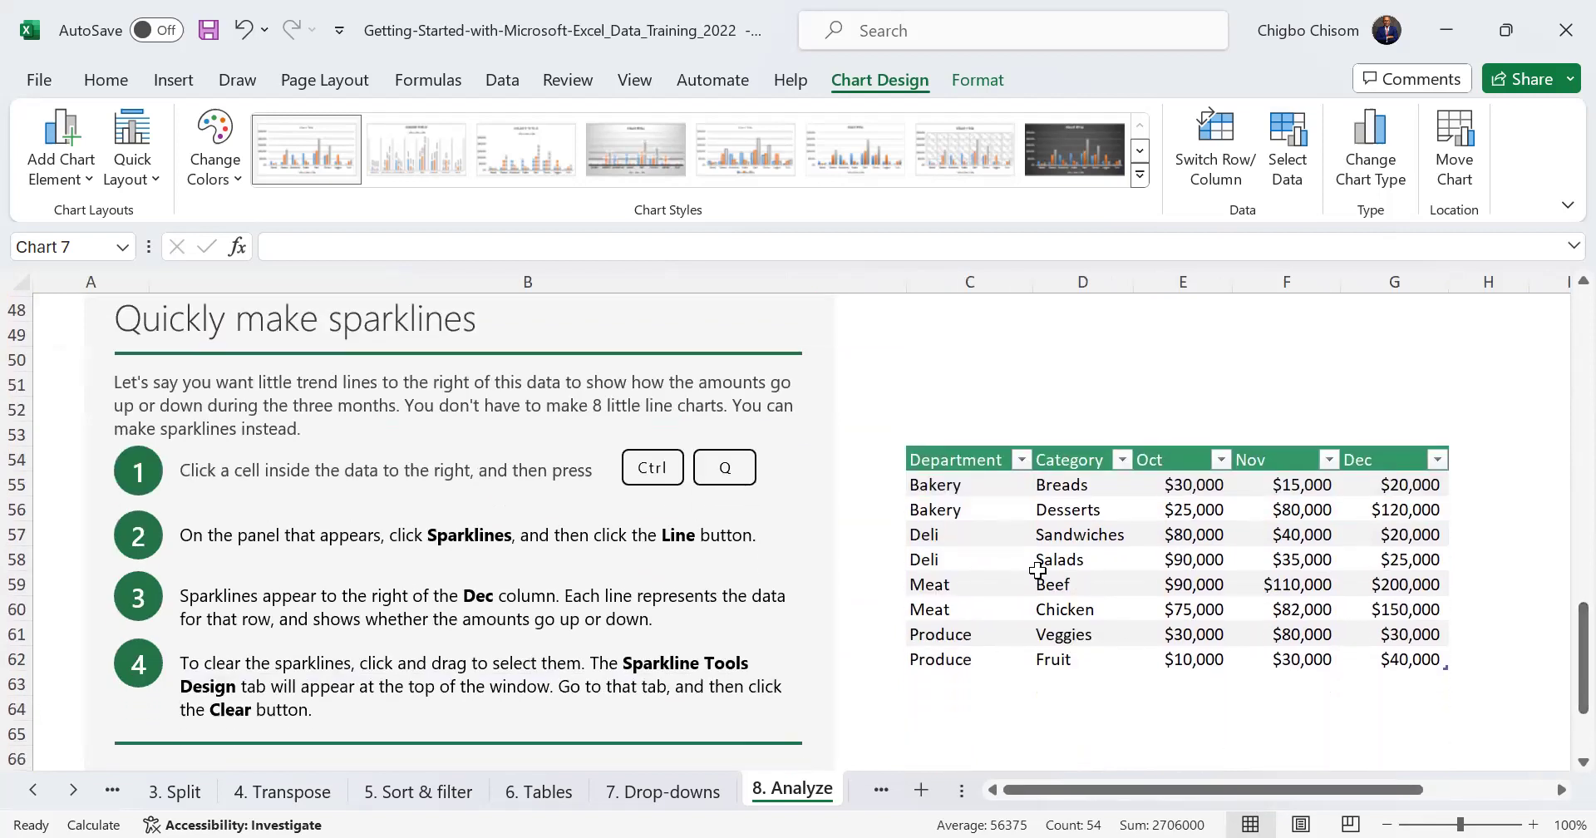
Add Line sparklines in H55:H62 for the Oct–Dec sales using Quick Analysis Sparklines
click(939, 490)
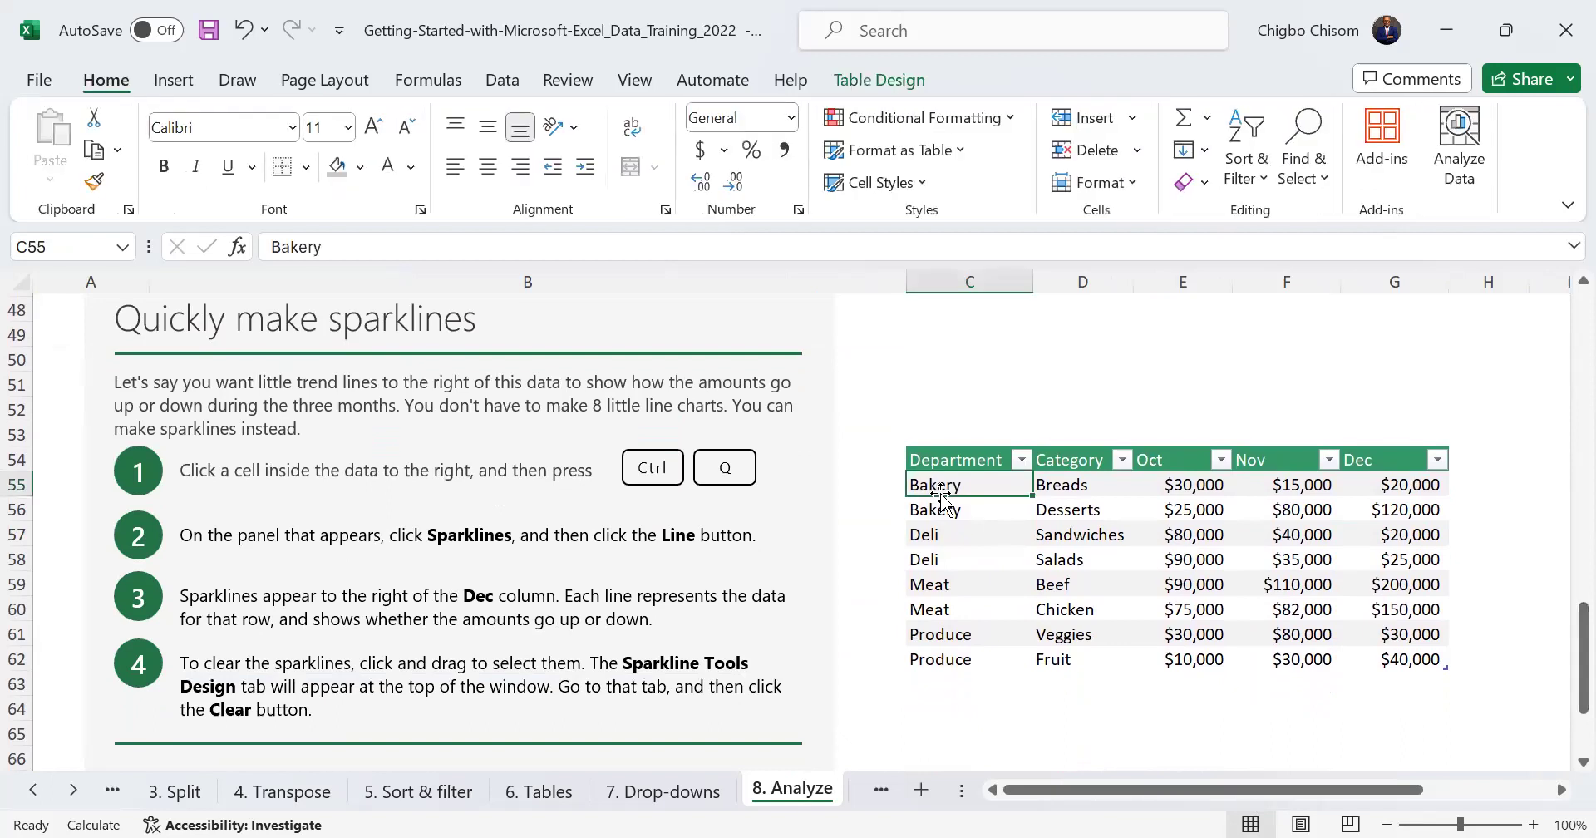
key(ctrl+q)
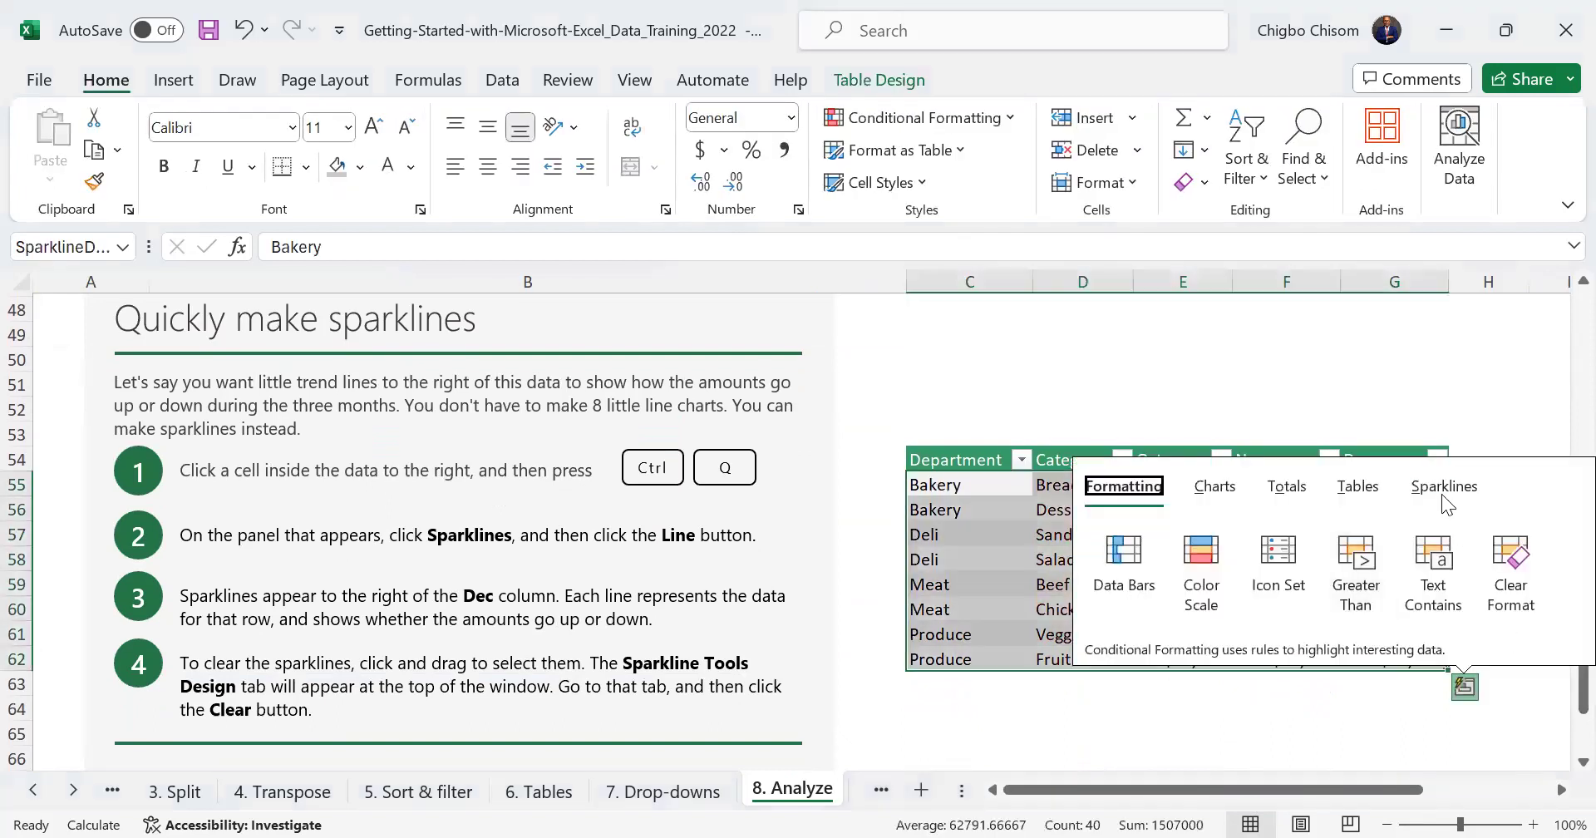
click(1441, 494)
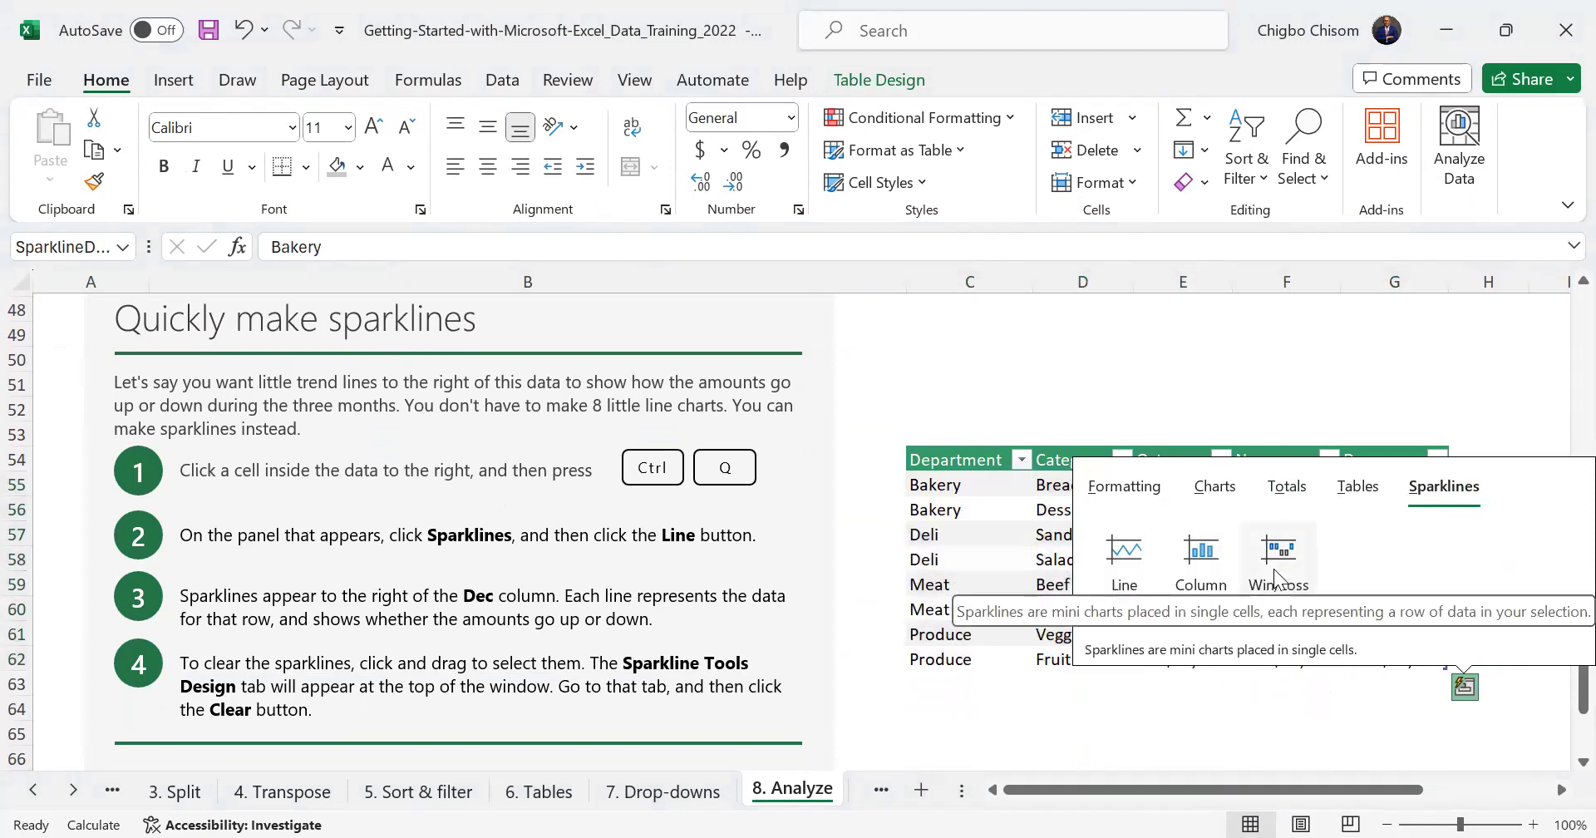
click(1137, 589)
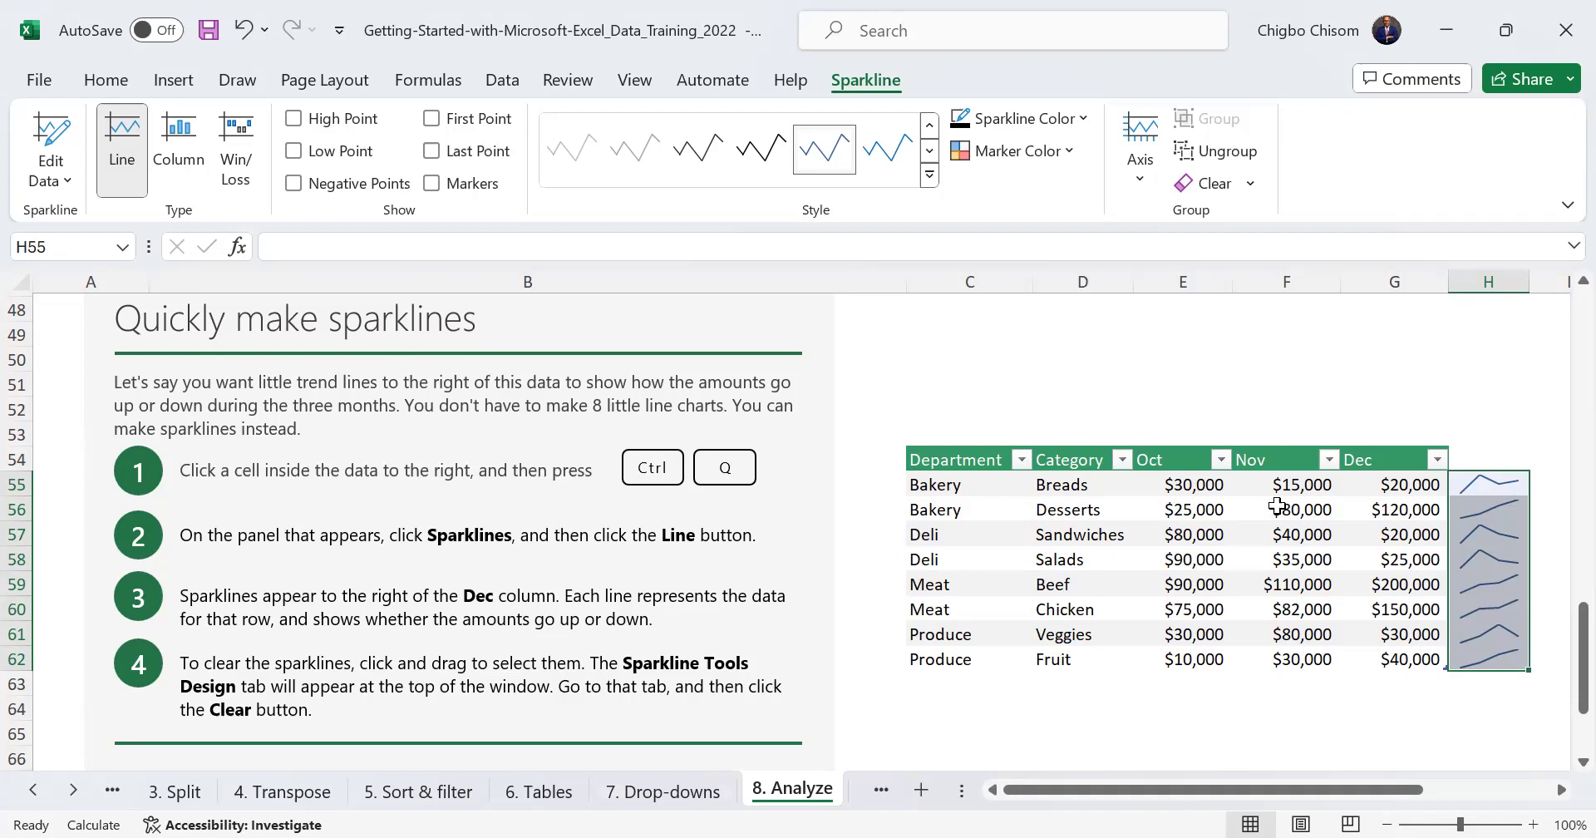
Insert line sparklines beside the sales table rows through Quick Analysis
click(1073, 525)
key(ctrl+a)
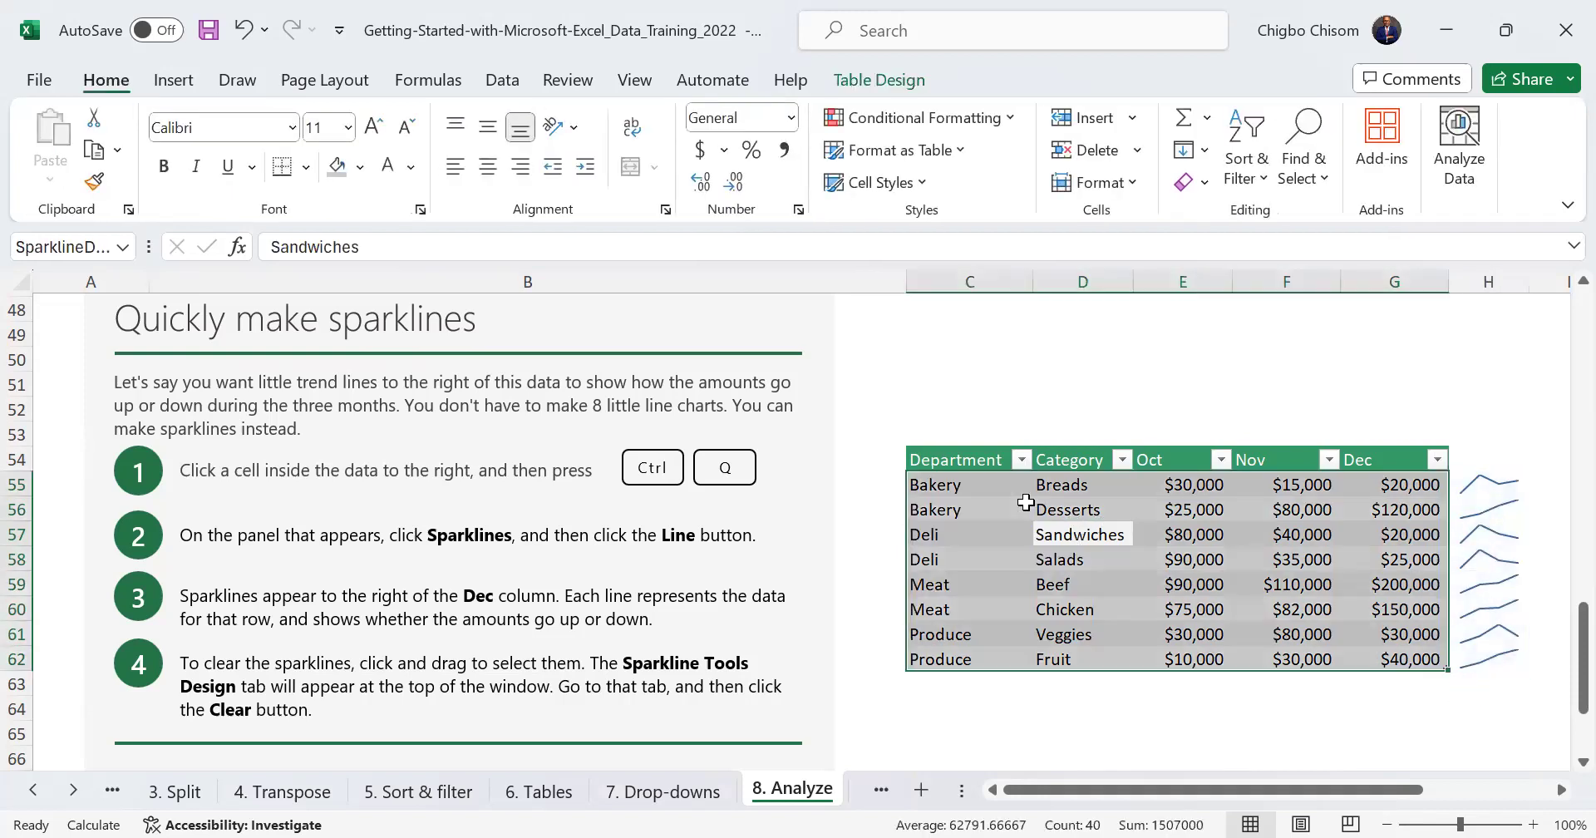
key(ctrl+q)
key(s)
key(l)
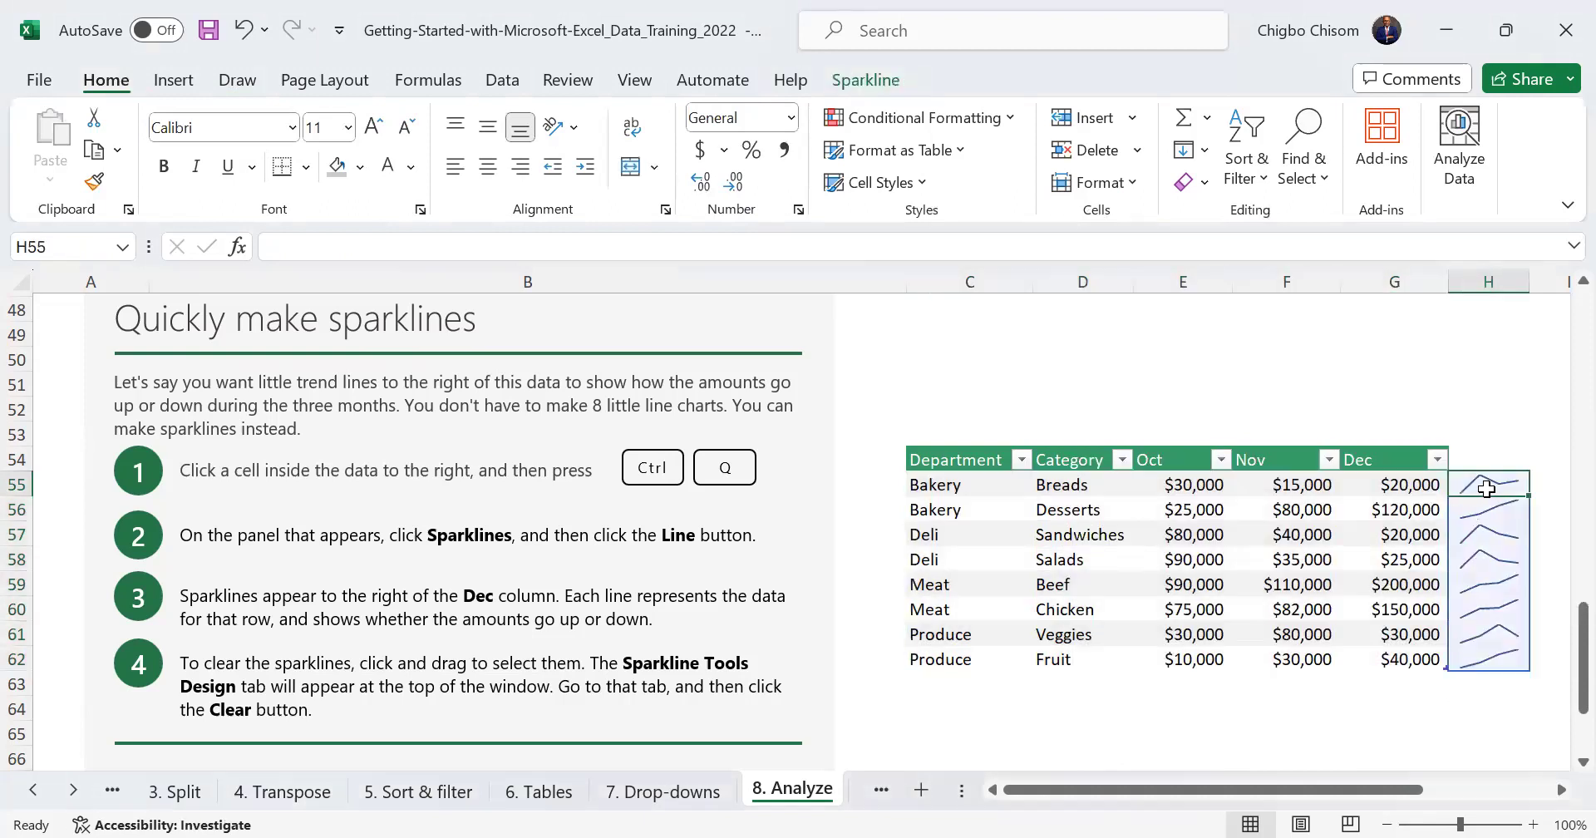
Delete the sparkline cells H55:H62, shifting cells left, leaving column H empty
right_click(1487, 488)
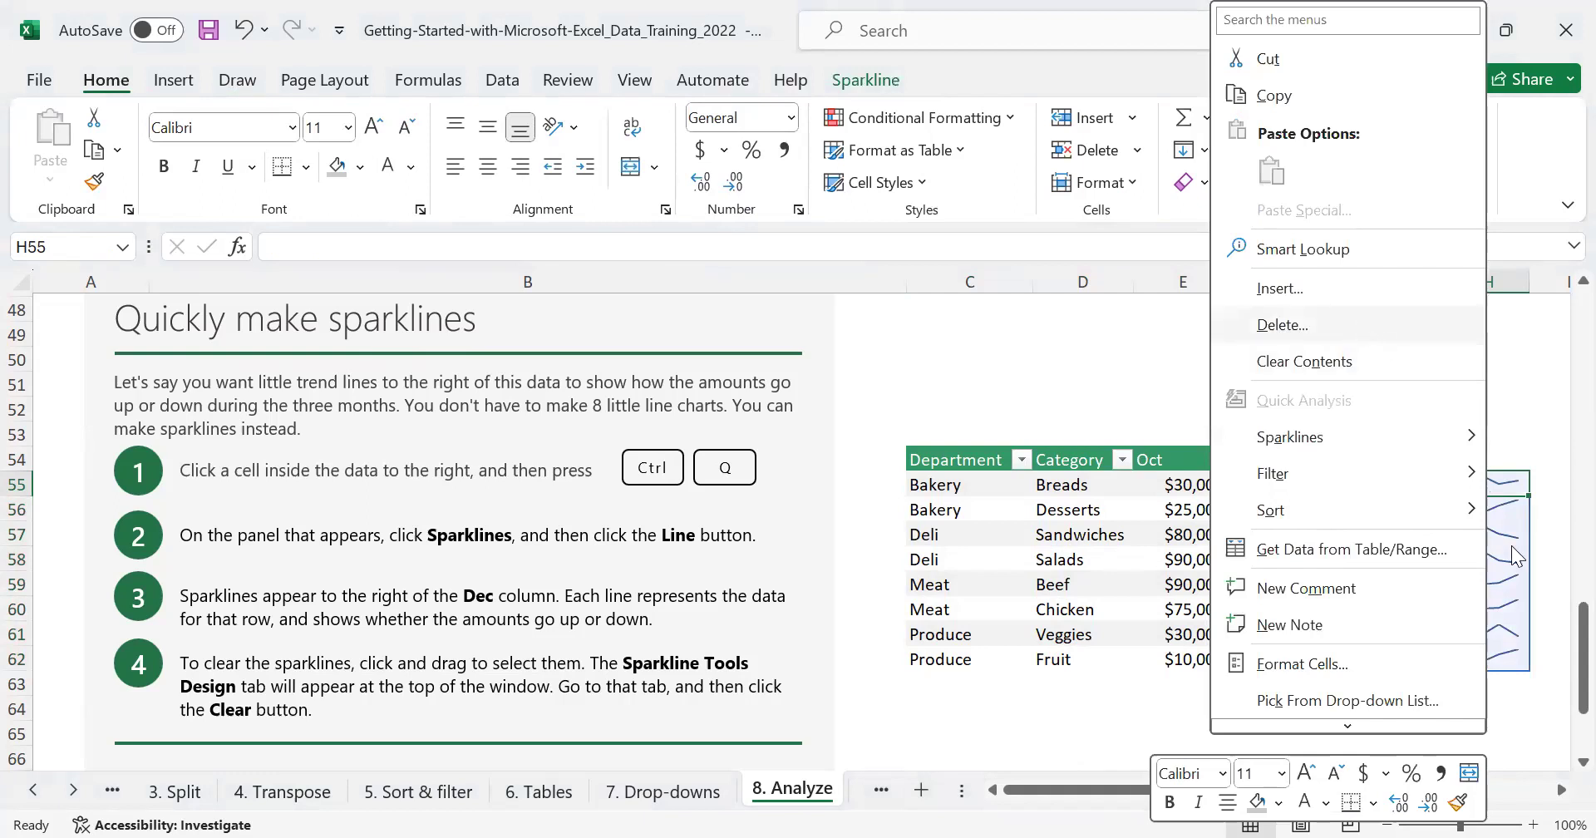
click(1356, 324)
click(1322, 435)
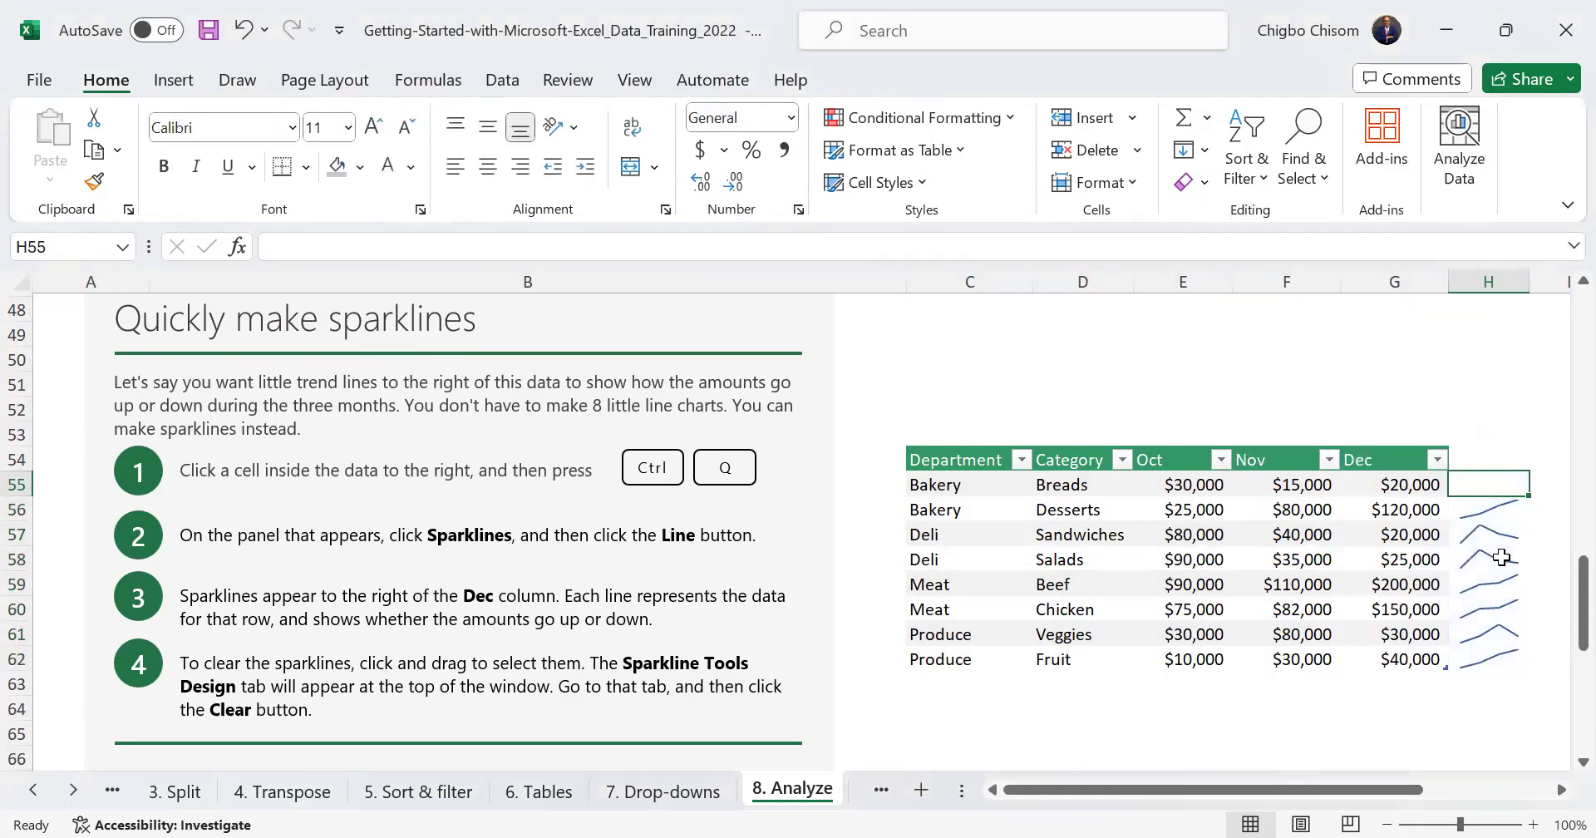
mouse_move(1483, 488)
mouse_down()
mouse_move(1496, 641)
mouse_move(1512, 659)
mouse_up()
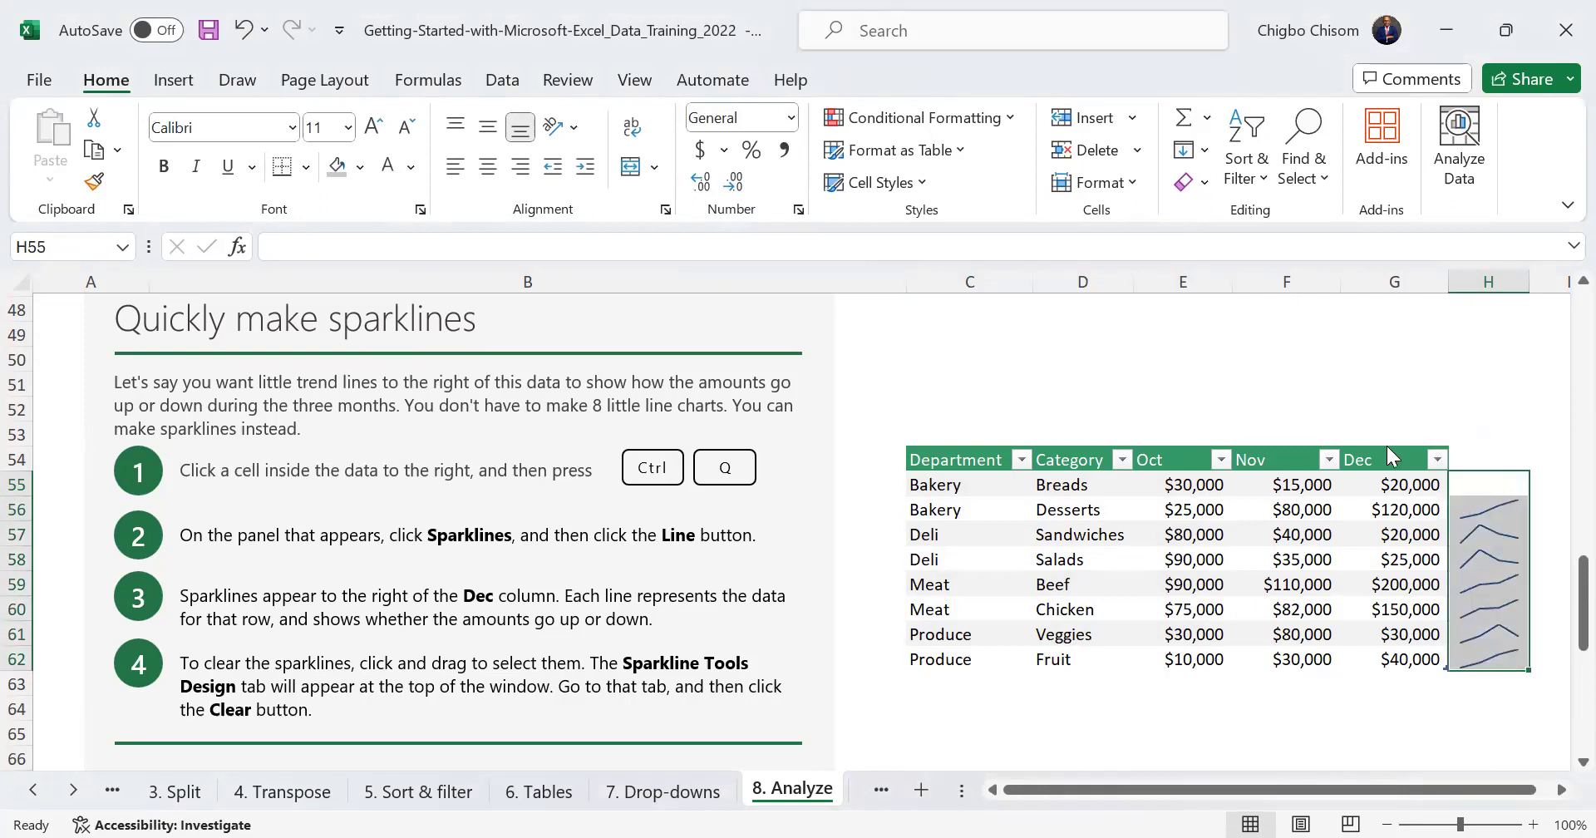
right_click(1512, 658)
click(1308, 324)
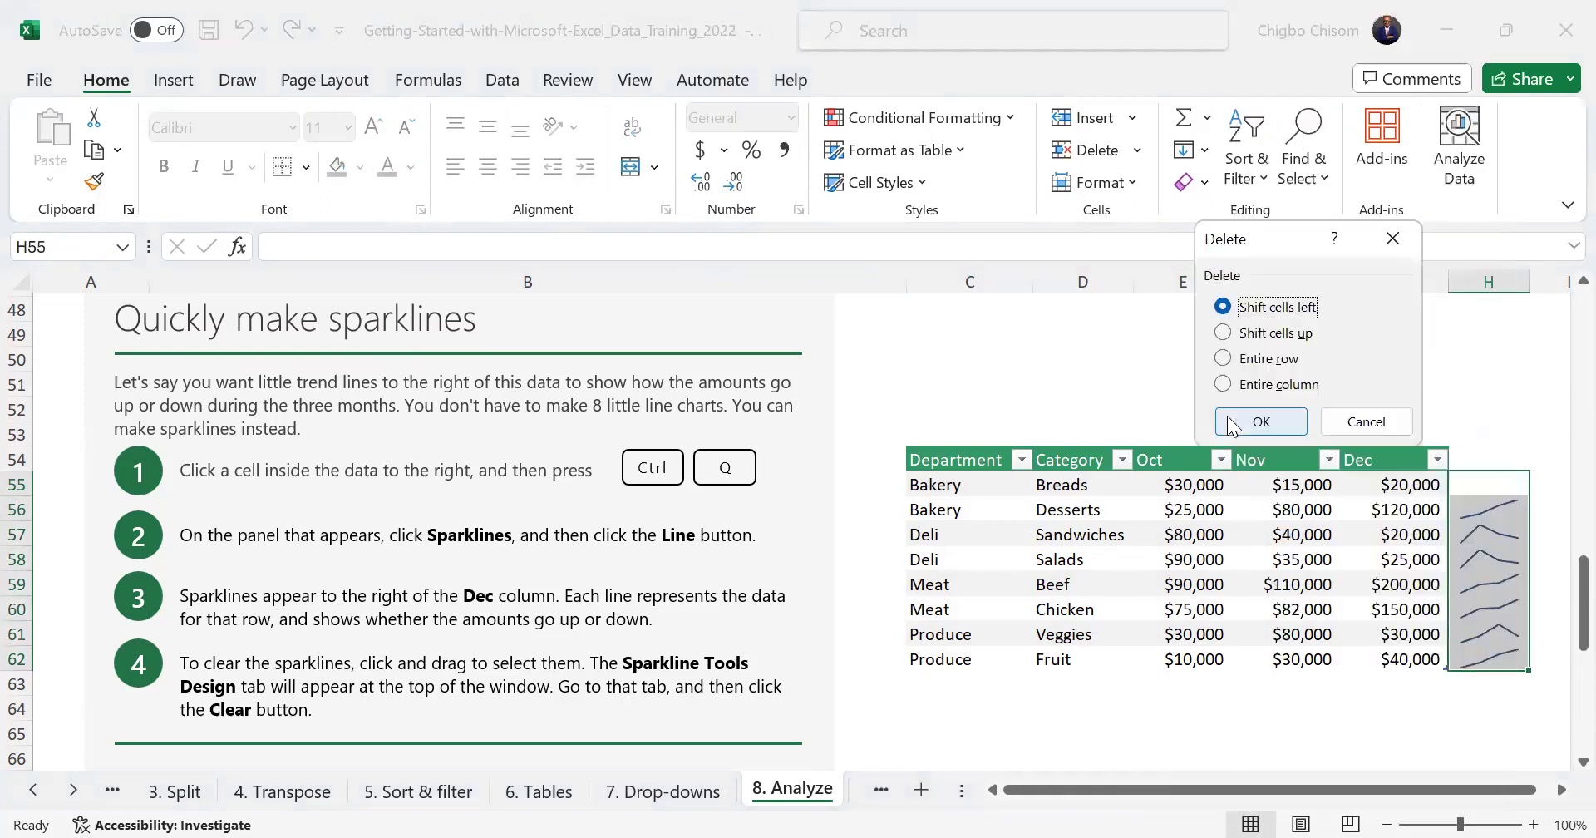
click(1250, 420)
click(1492, 559)
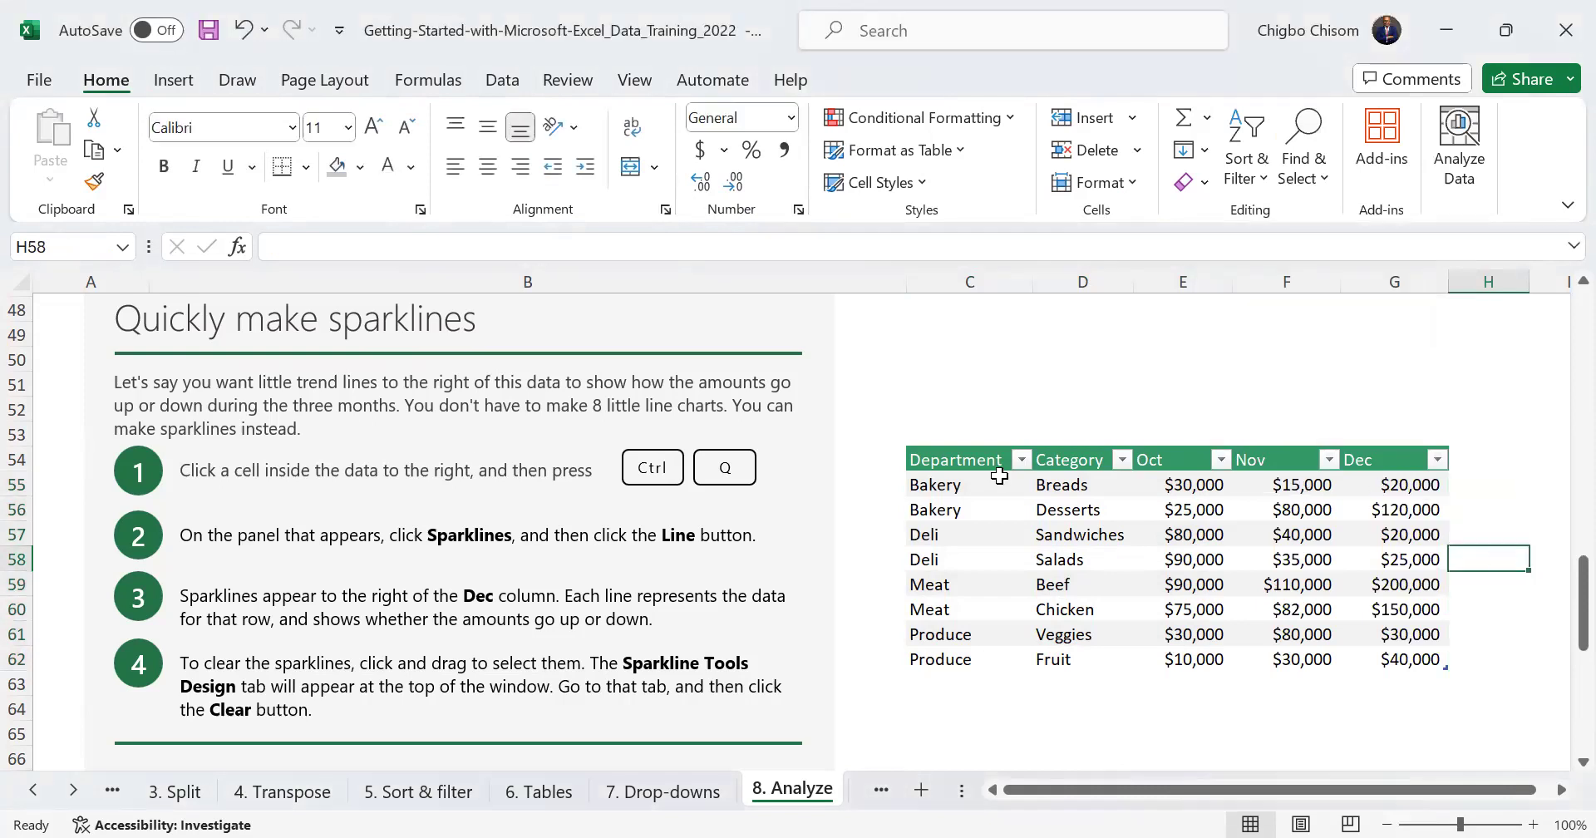
Add Column sparklines beside each Department row from Quick Analysis's Sparklines options
click(950, 484)
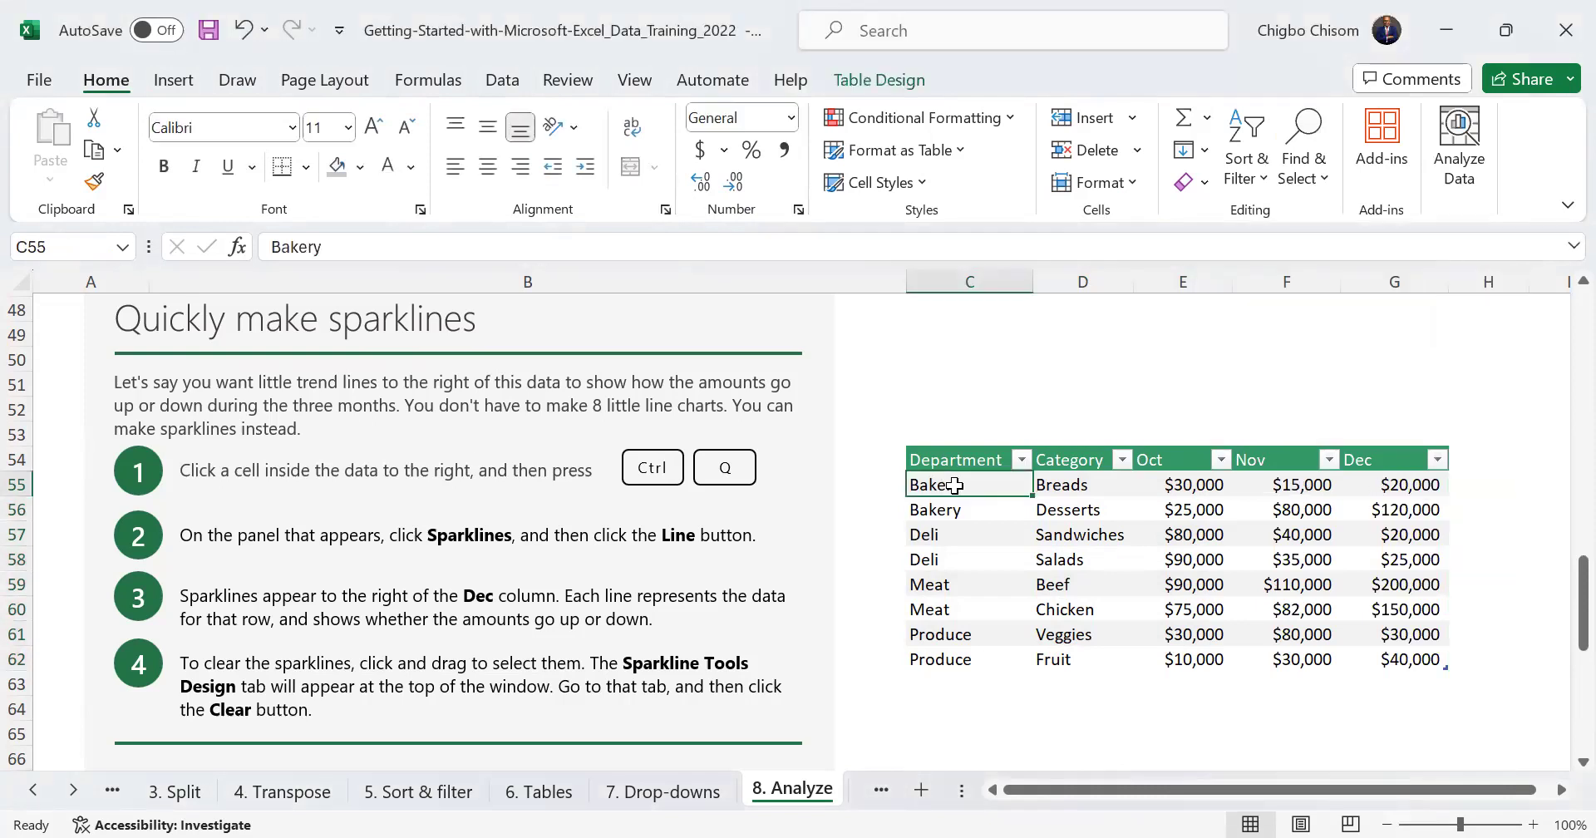
key(ctrl+q)
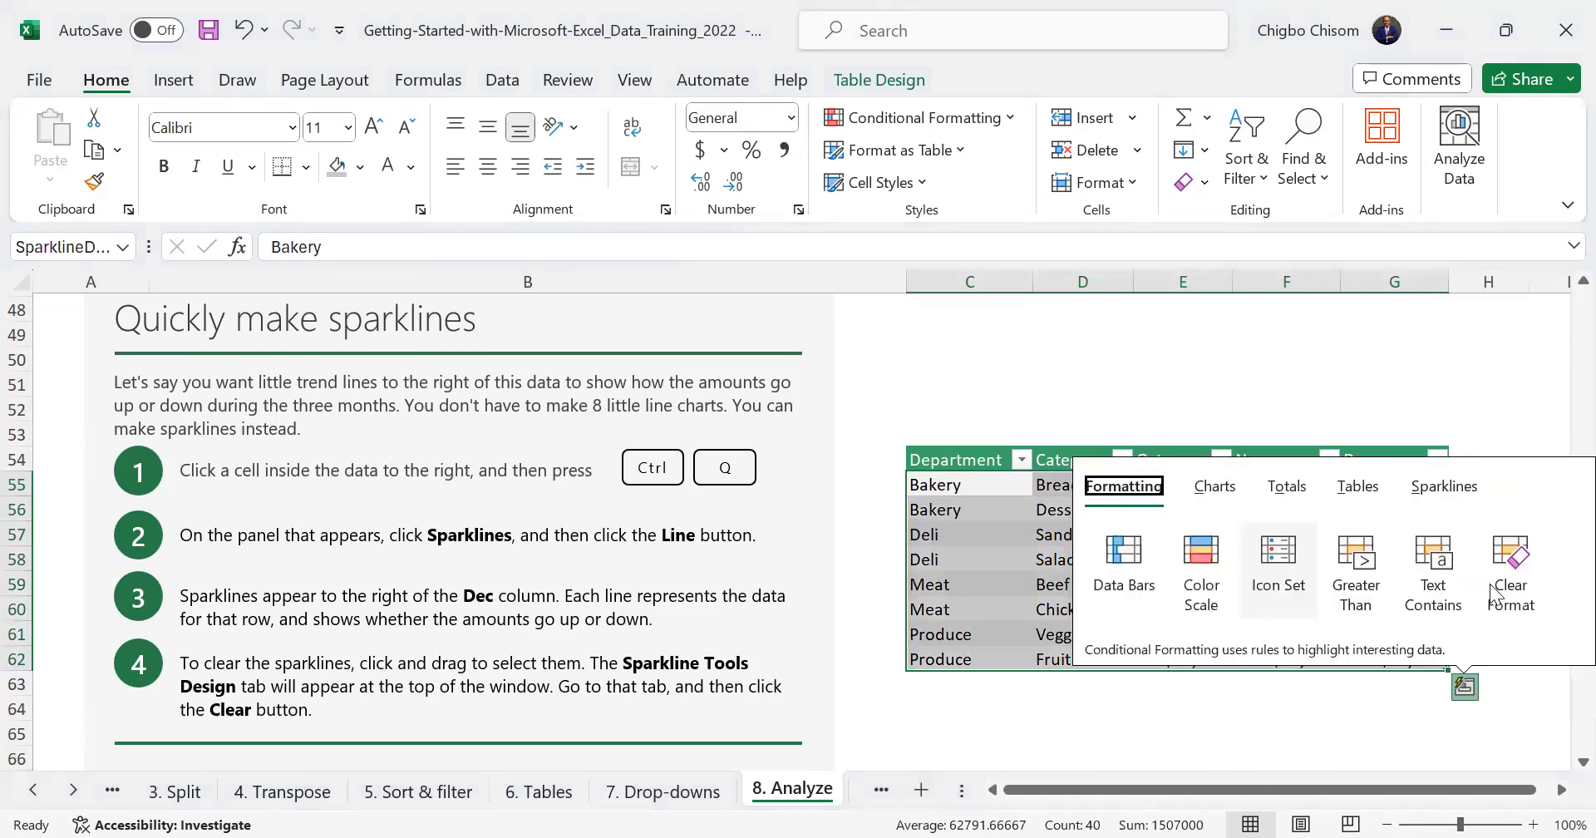
click(1424, 489)
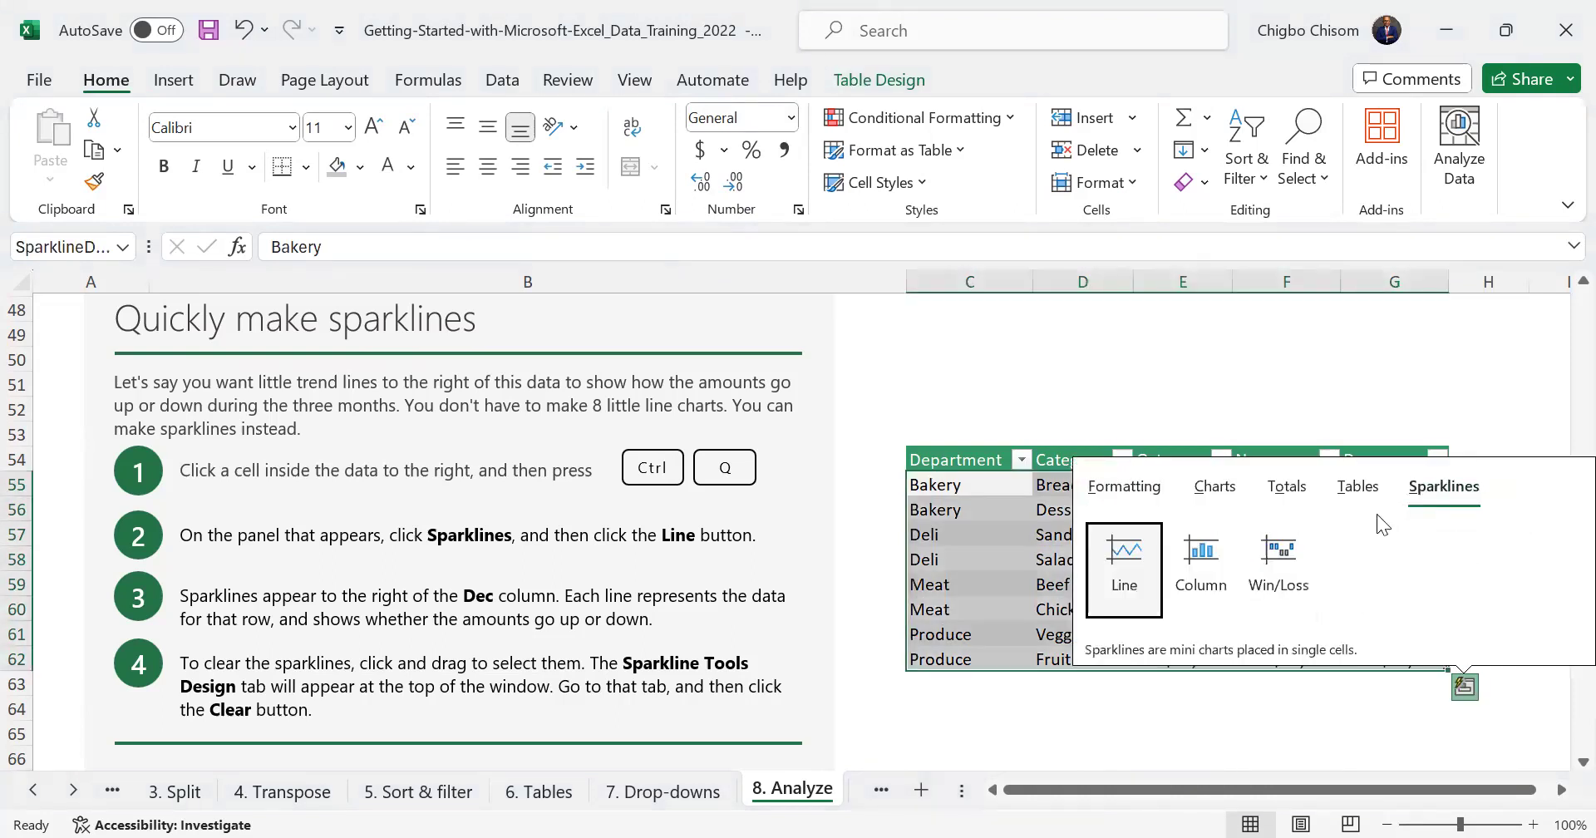
click(1200, 565)
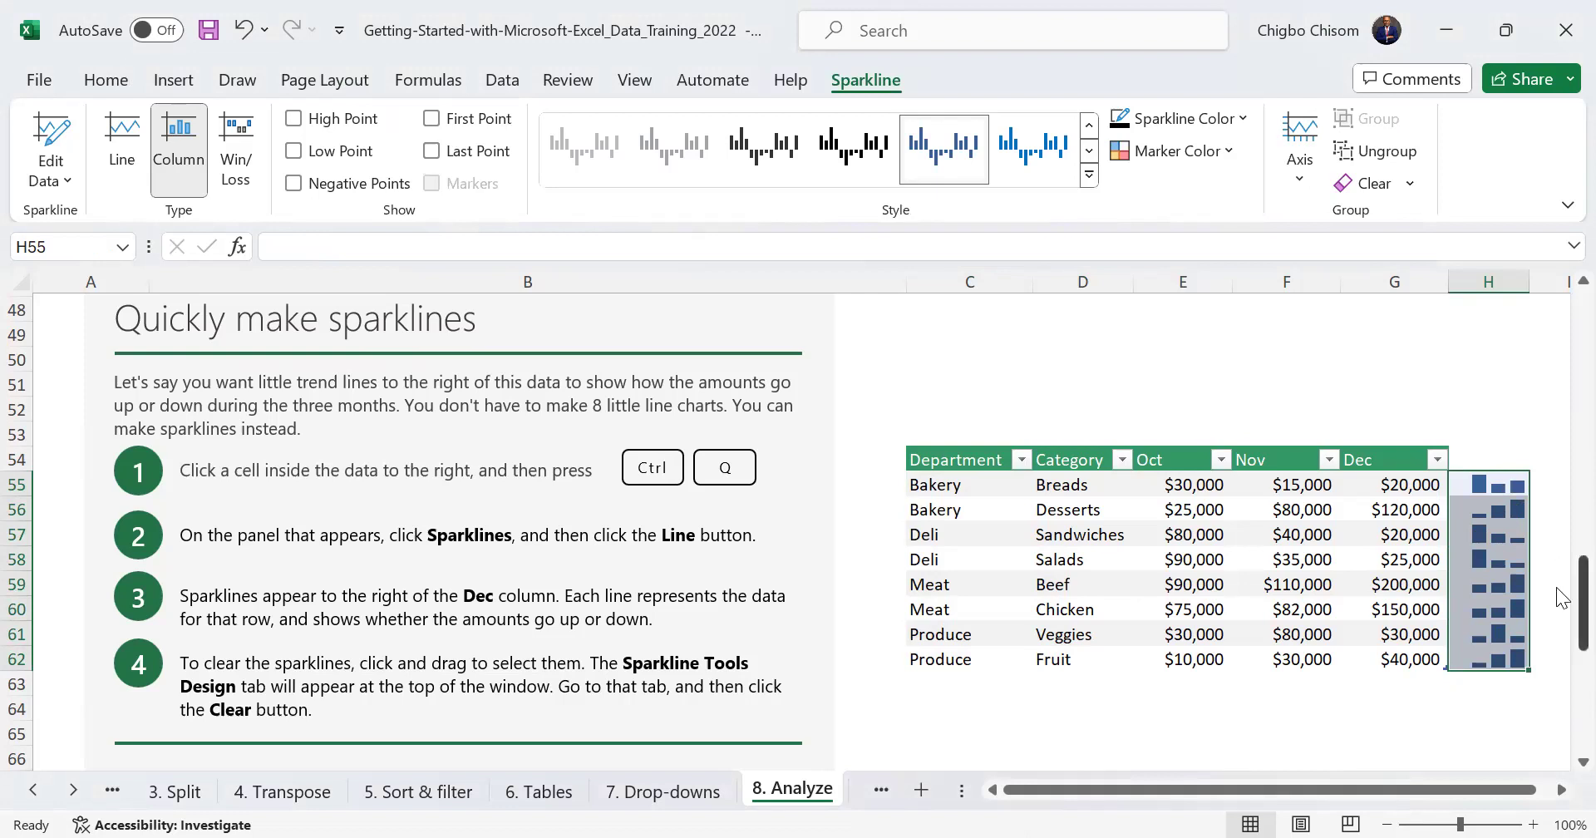
Scroll the worksheet back up toward the top
scroll(1560, 436, up, 15)
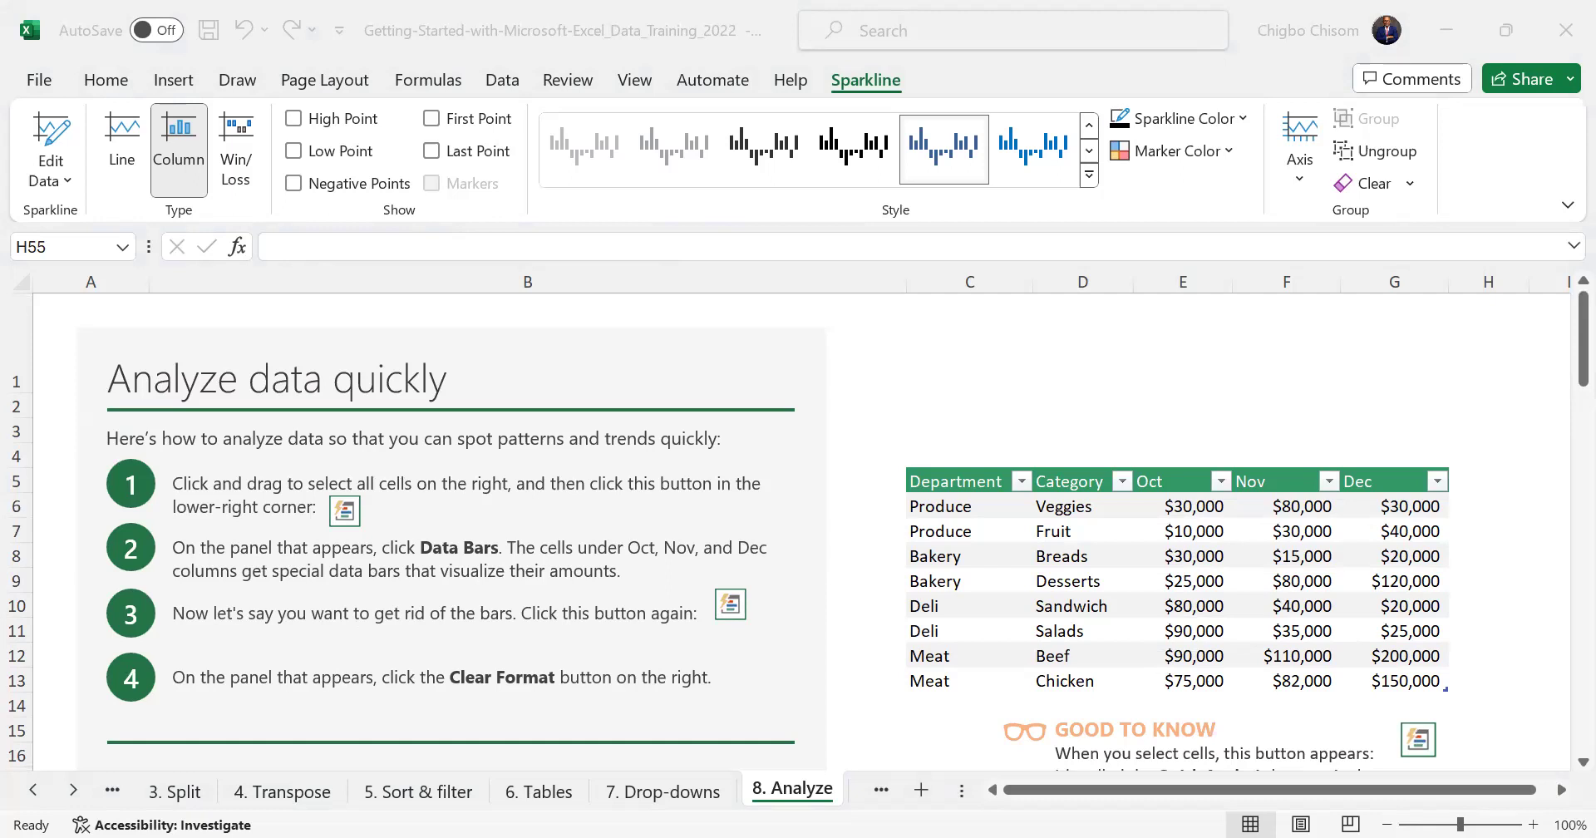
Switch to the analytics PDF and scroll past Conditional Formatting to page 23, Named Ranges
key(alt+Tab)
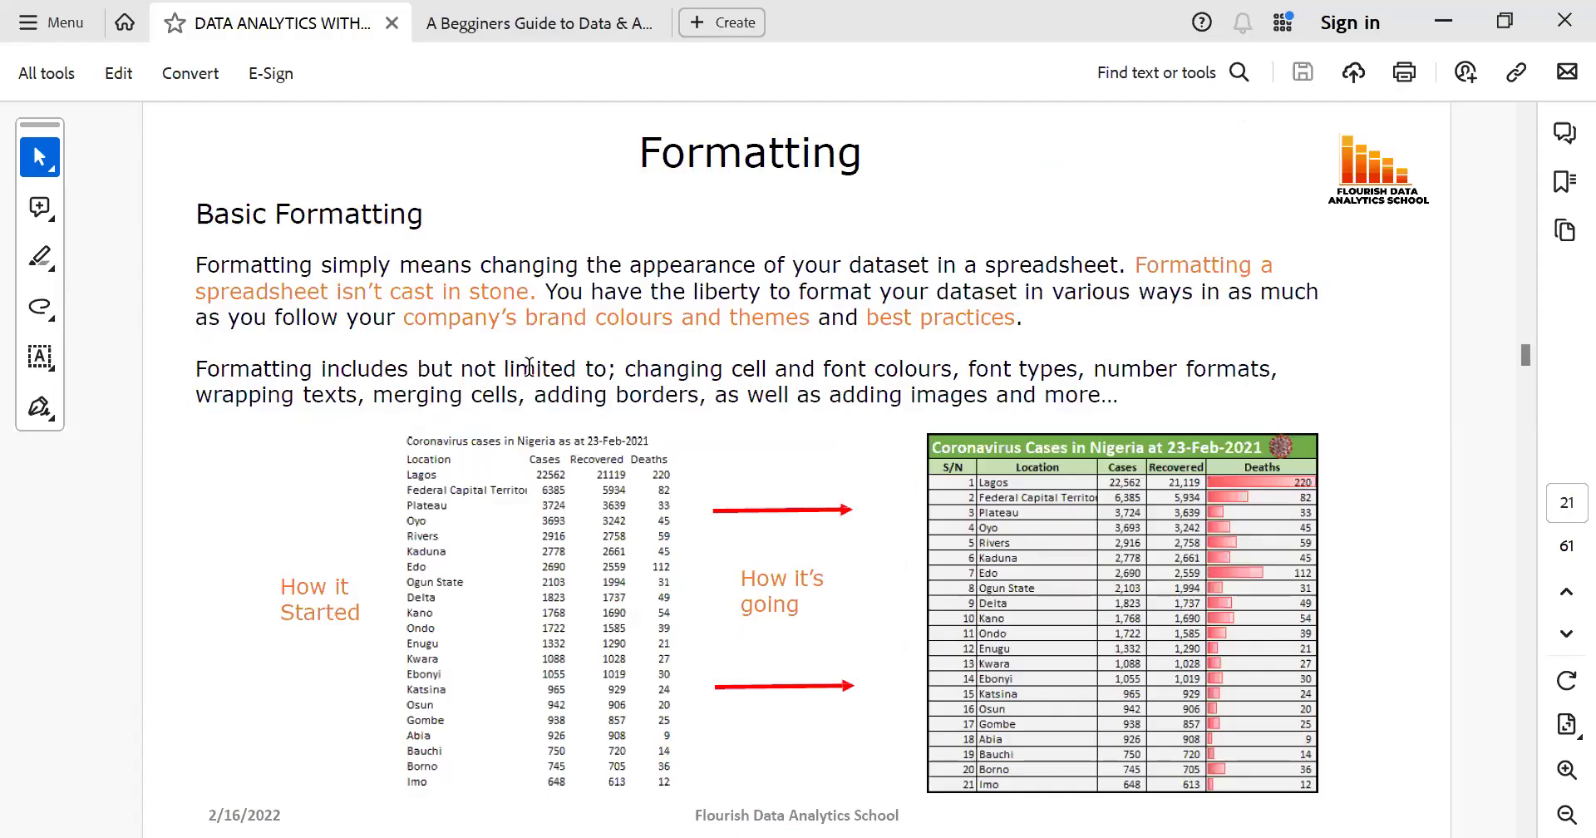
scroll(1526, 388, down, 1)
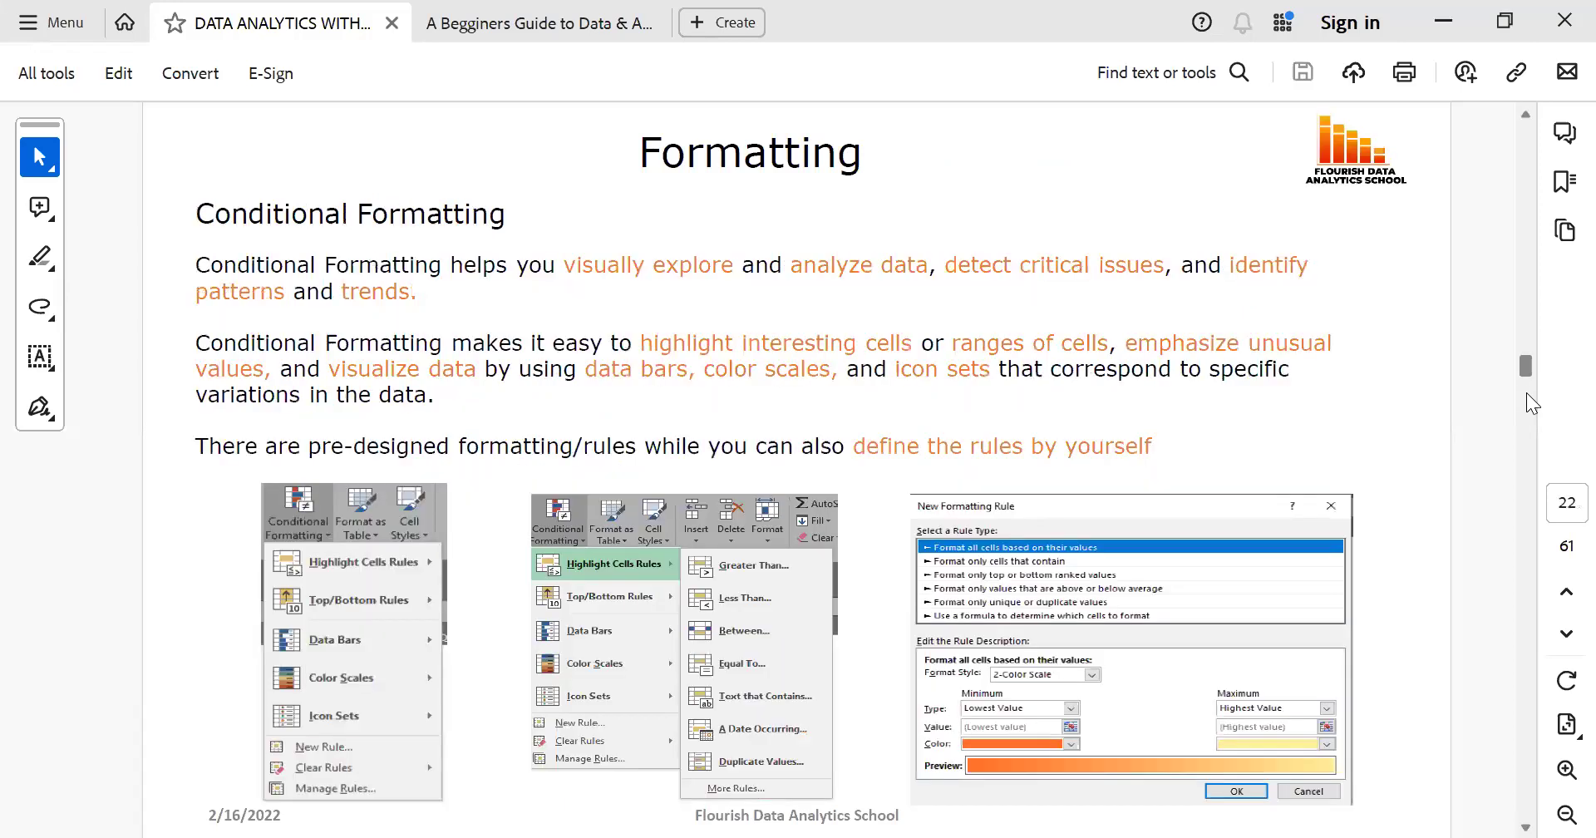
scroll(1526, 395, down, 1)
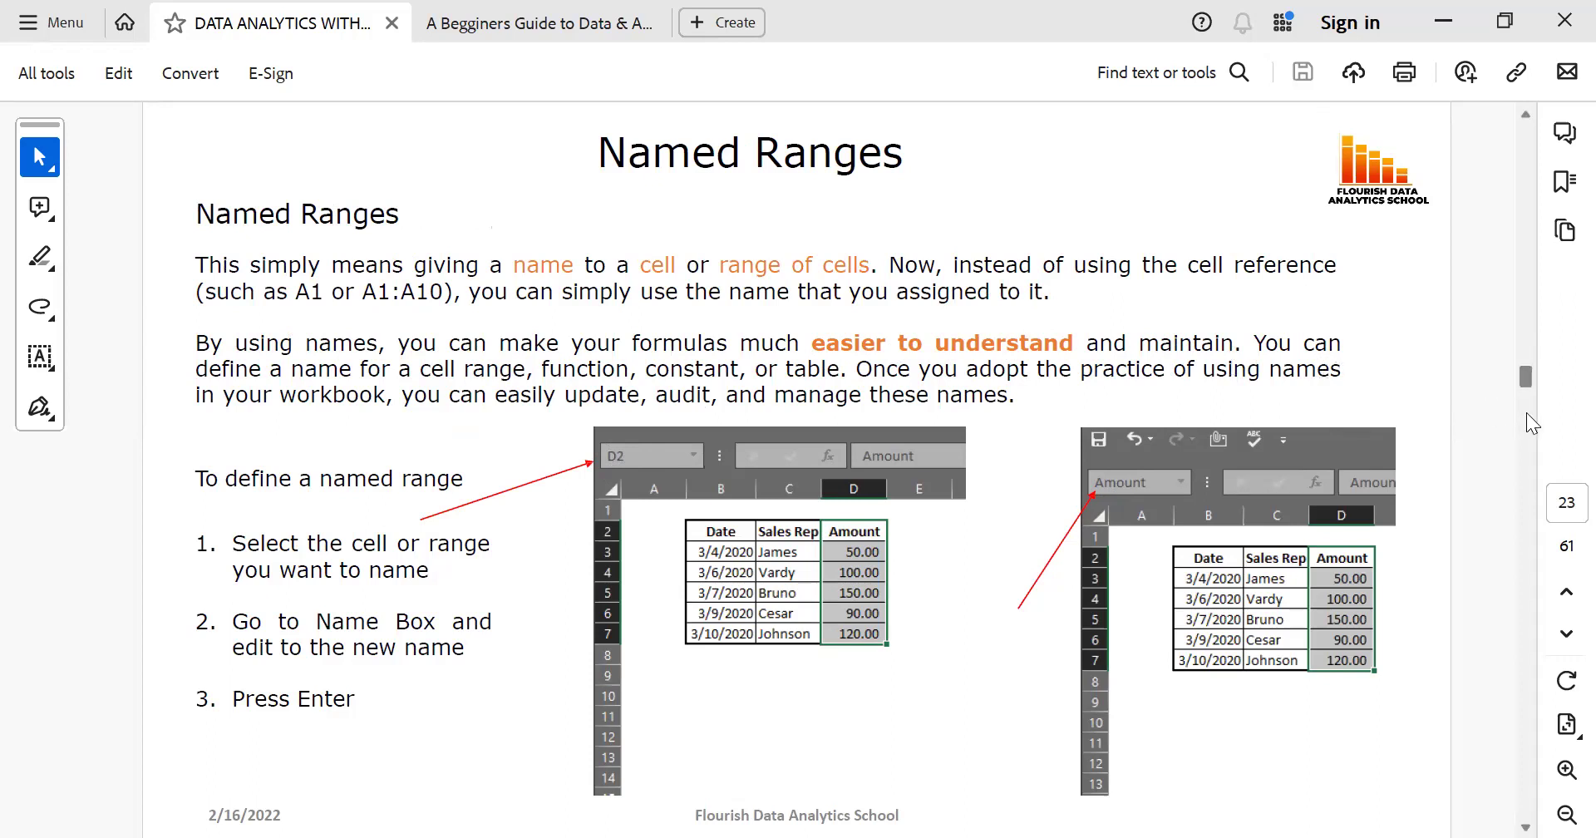
Highlight the dollar sign ($) phrase on the referencing page, then deselect it
scroll(1526, 413, down, 1)
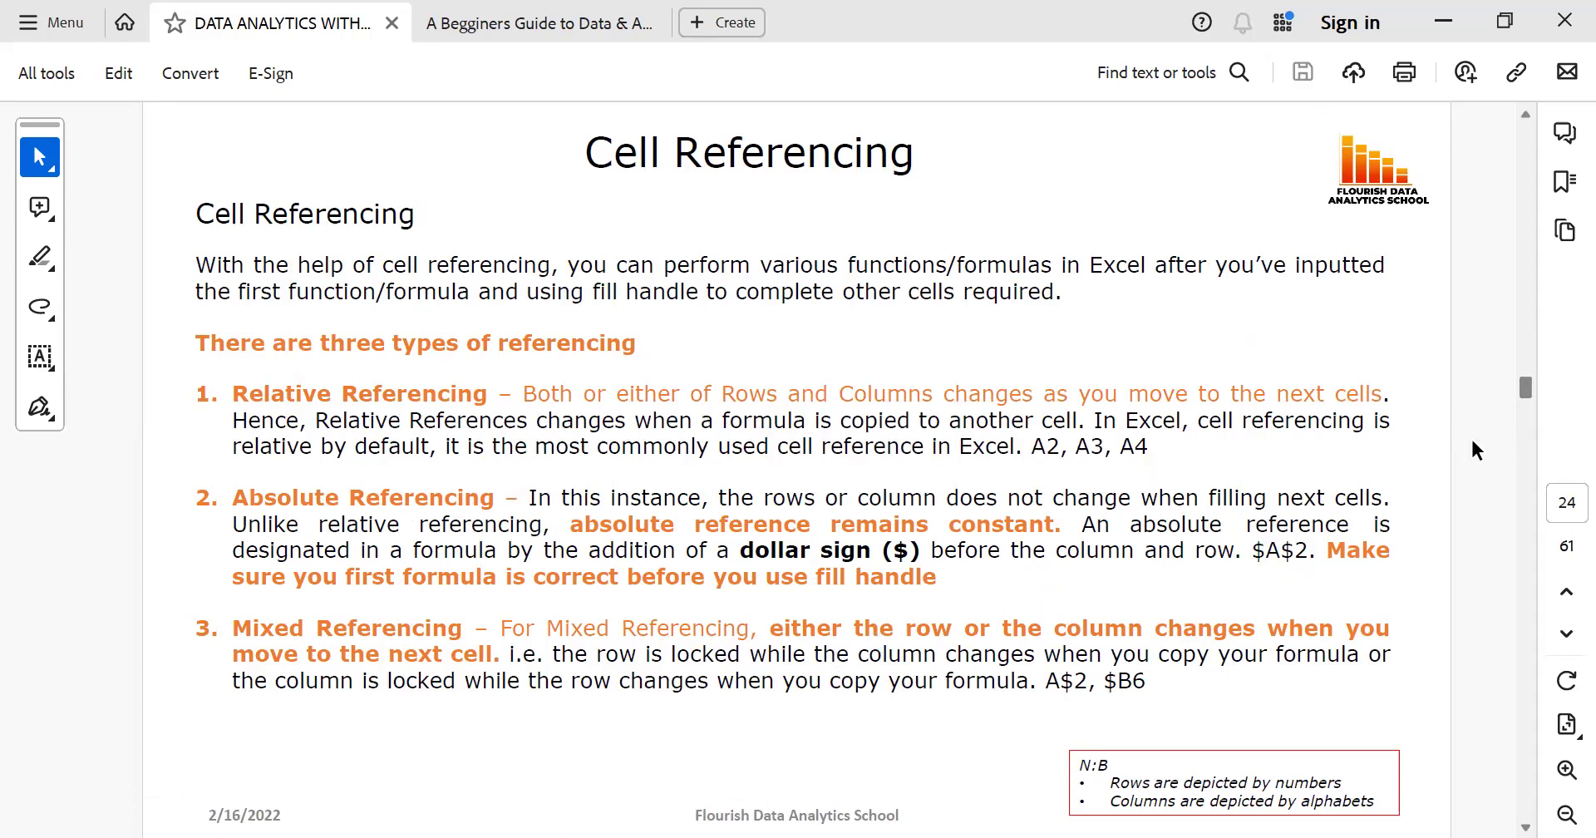
mouse_move(754, 548)
mouse_down()
mouse_move(923, 556)
mouse_move(723, 567)
mouse_move(748, 546)
mouse_up()
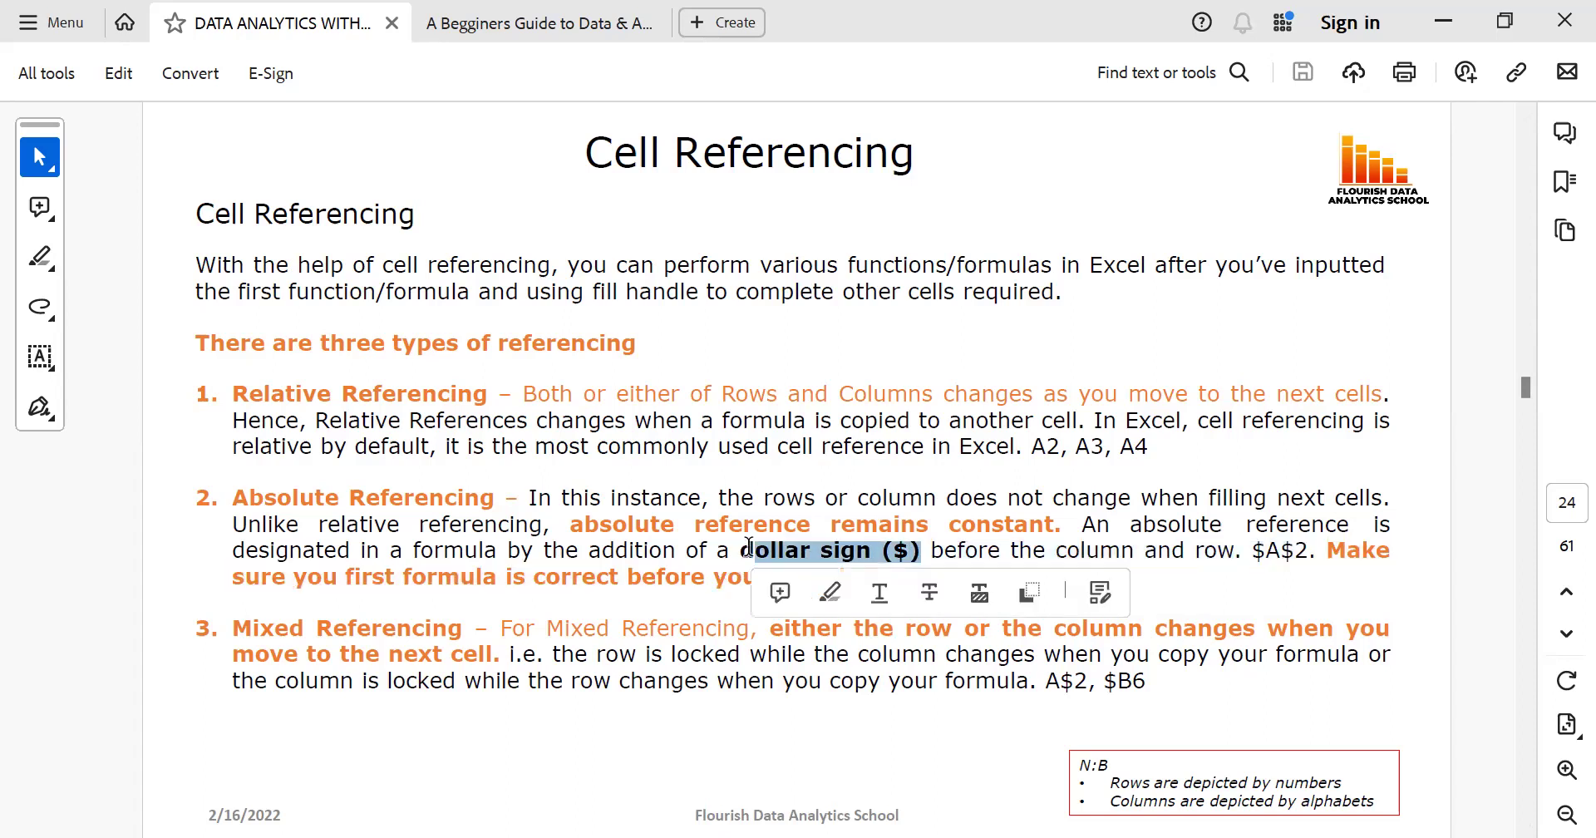
click(748, 546)
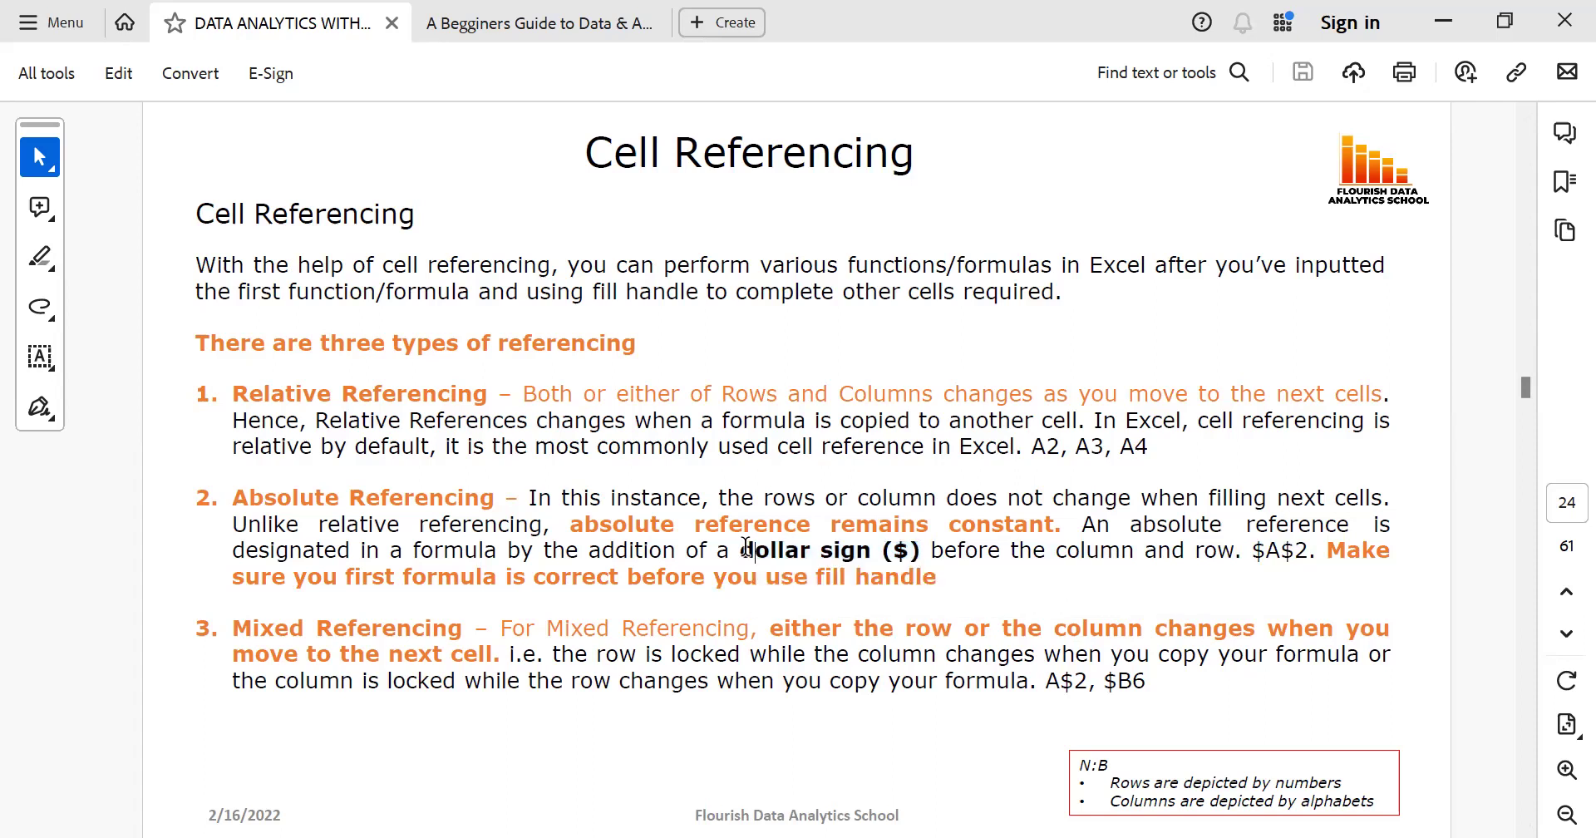
drag(748, 546, 920, 550)
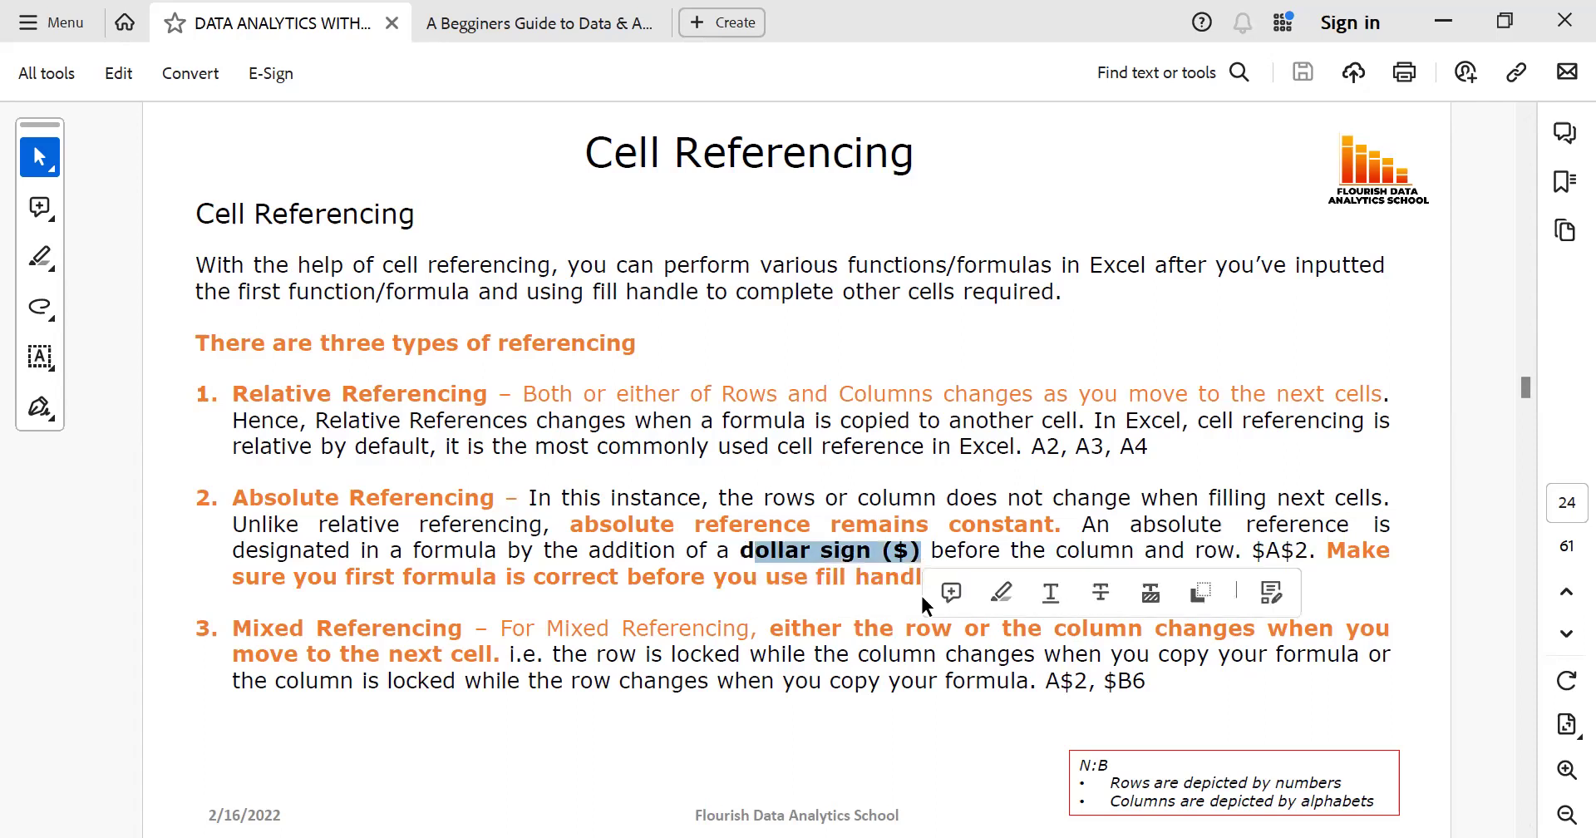
click(1126, 651)
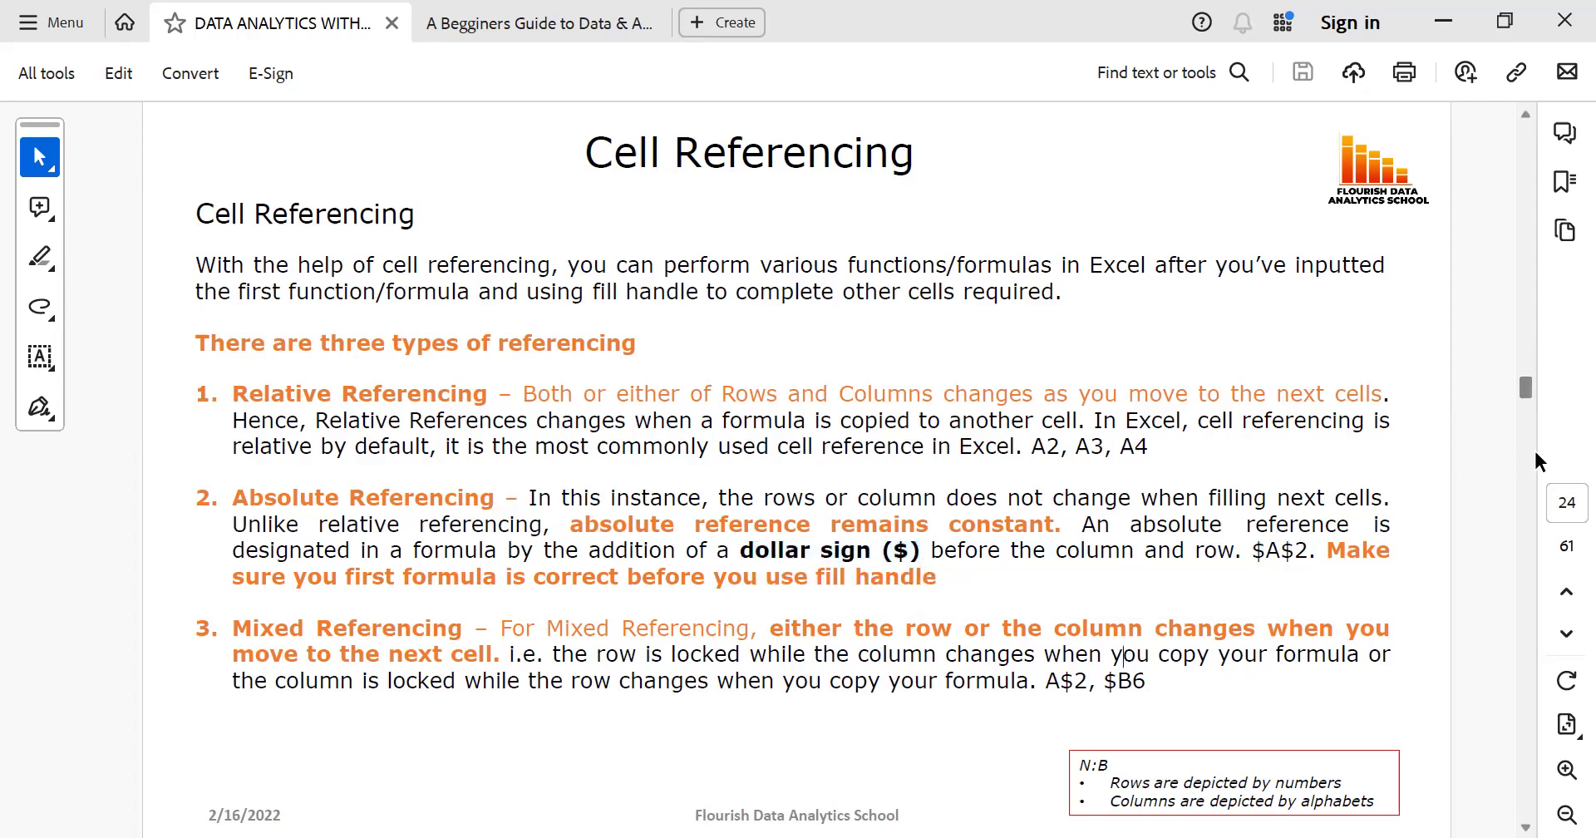
Scroll down to page 29, Formulas and Functions, listing SUM, AVERAGE and COUNTIF
scroll(1535, 463, down, 1)
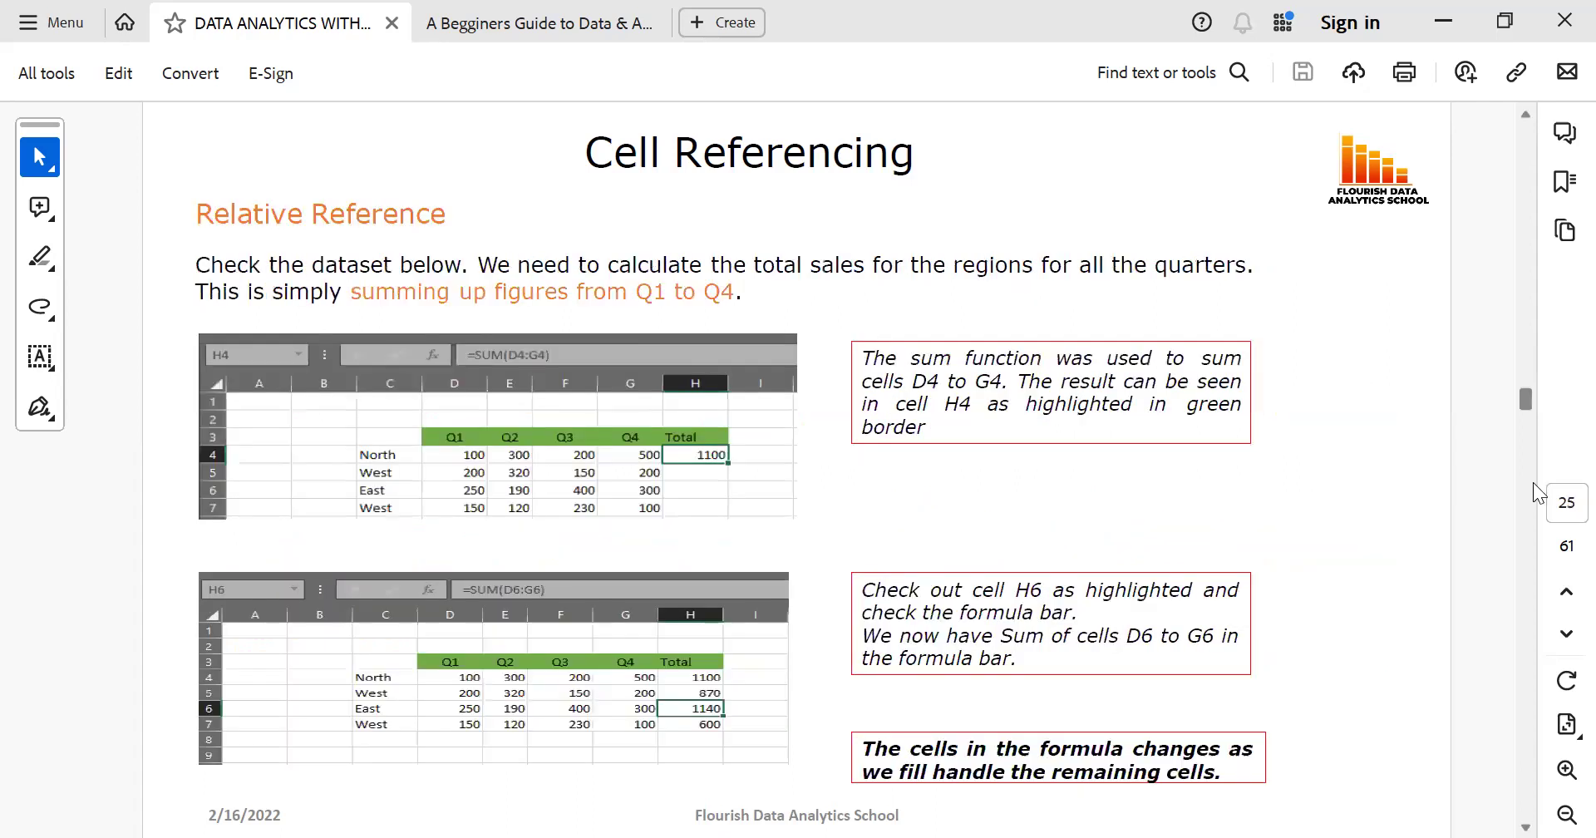
scroll(1532, 483, down, 2)
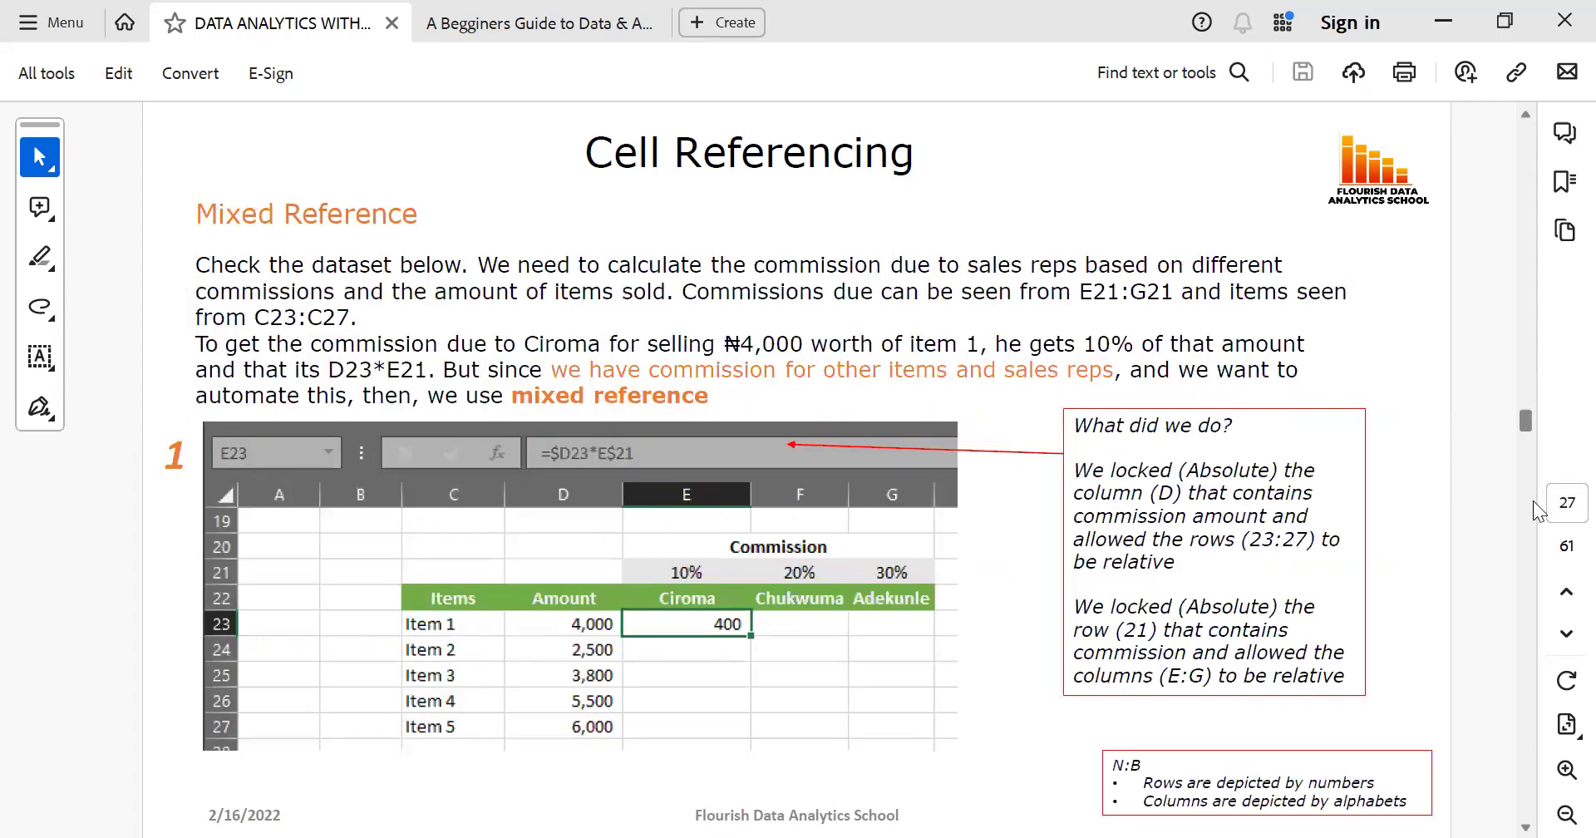
scroll(1532, 500, down, 2)
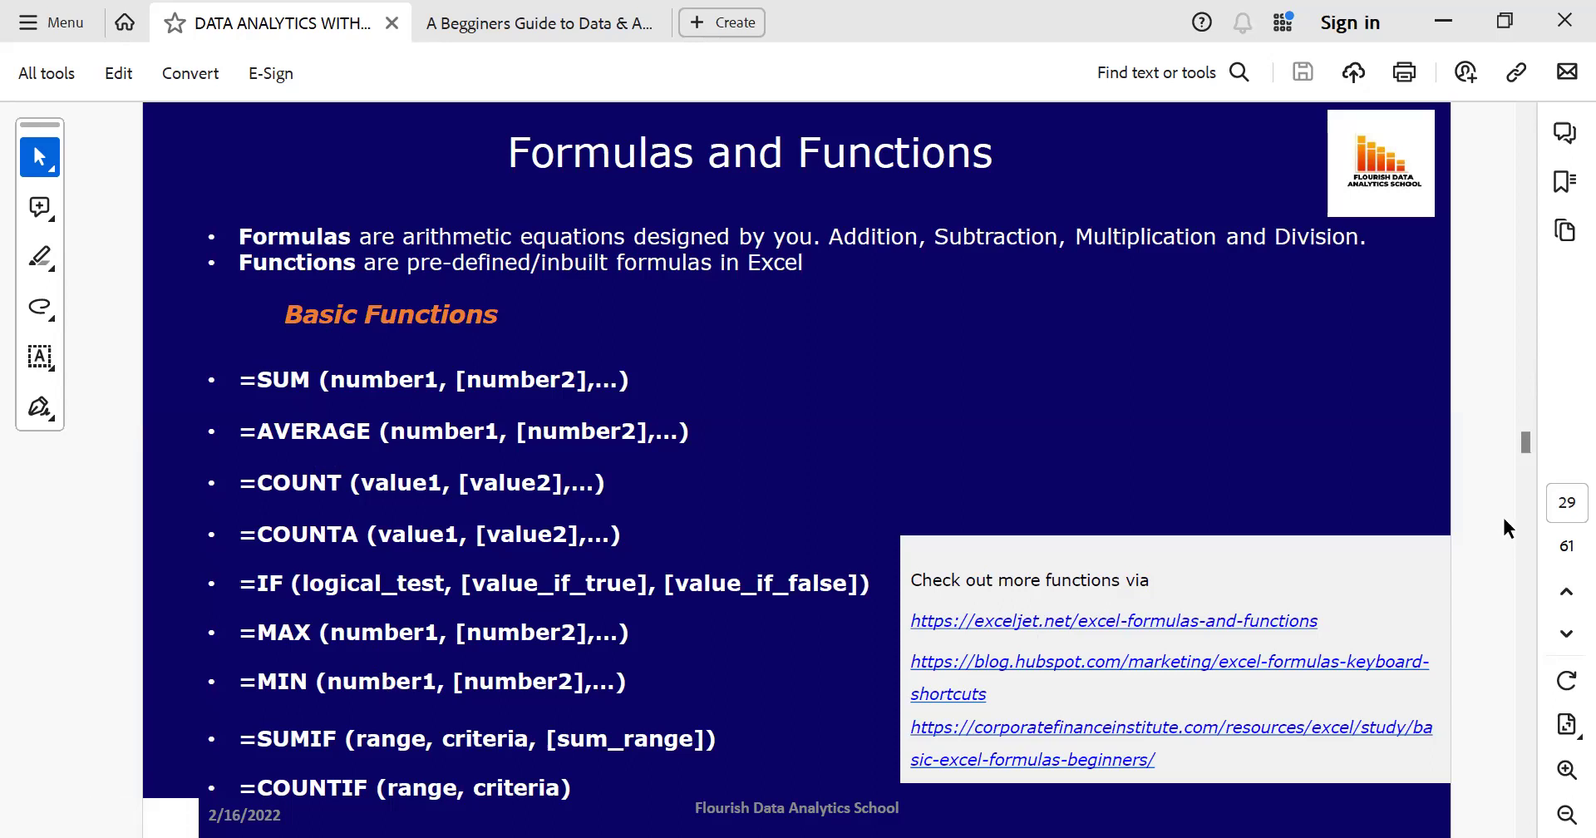
scroll(1531, 484, down, 1)
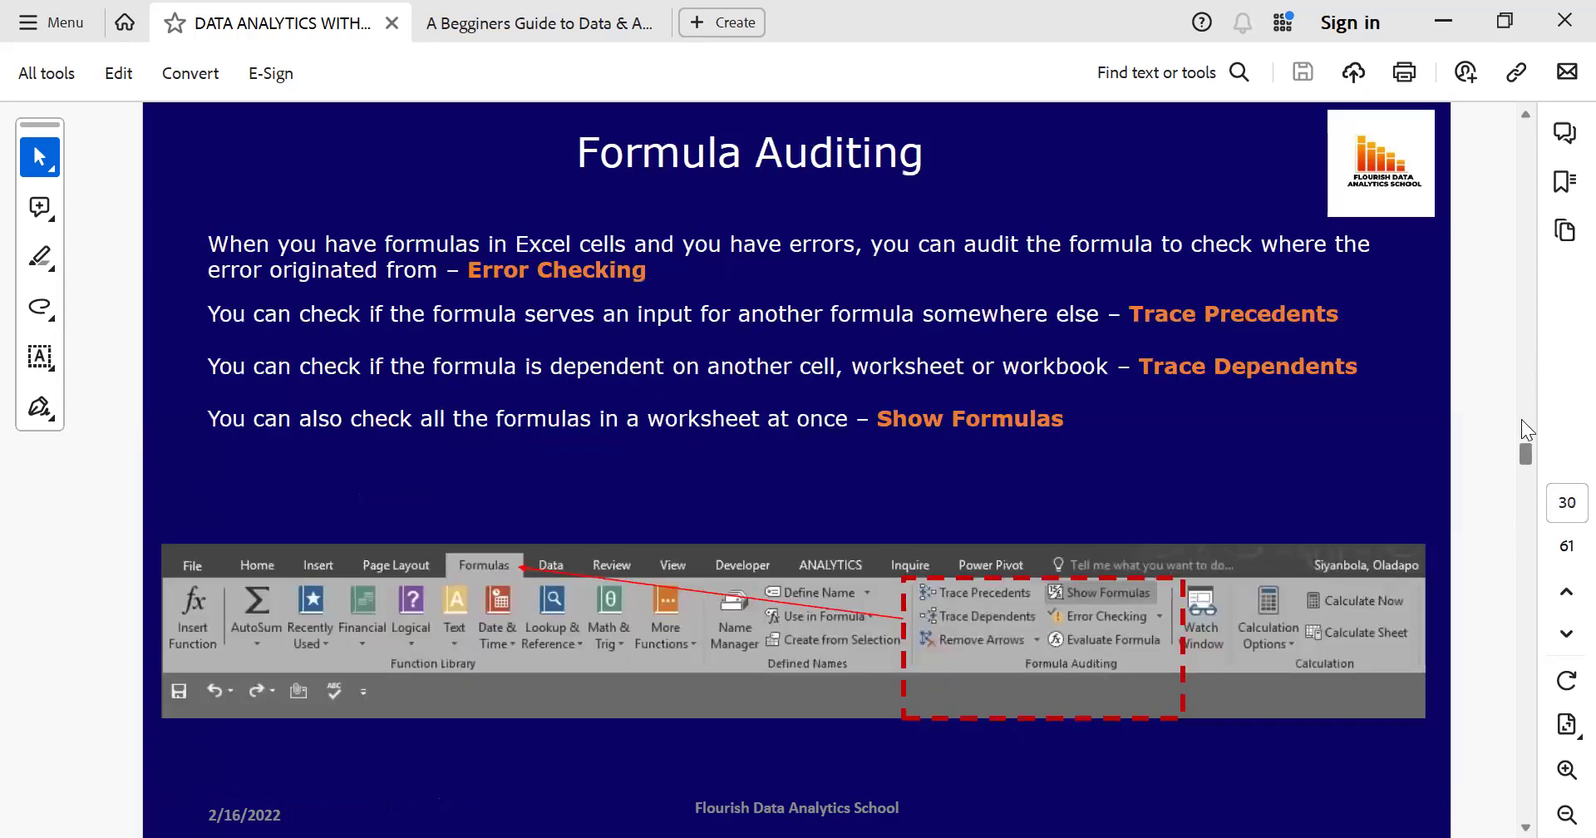
scroll(1527, 507, down, 1)
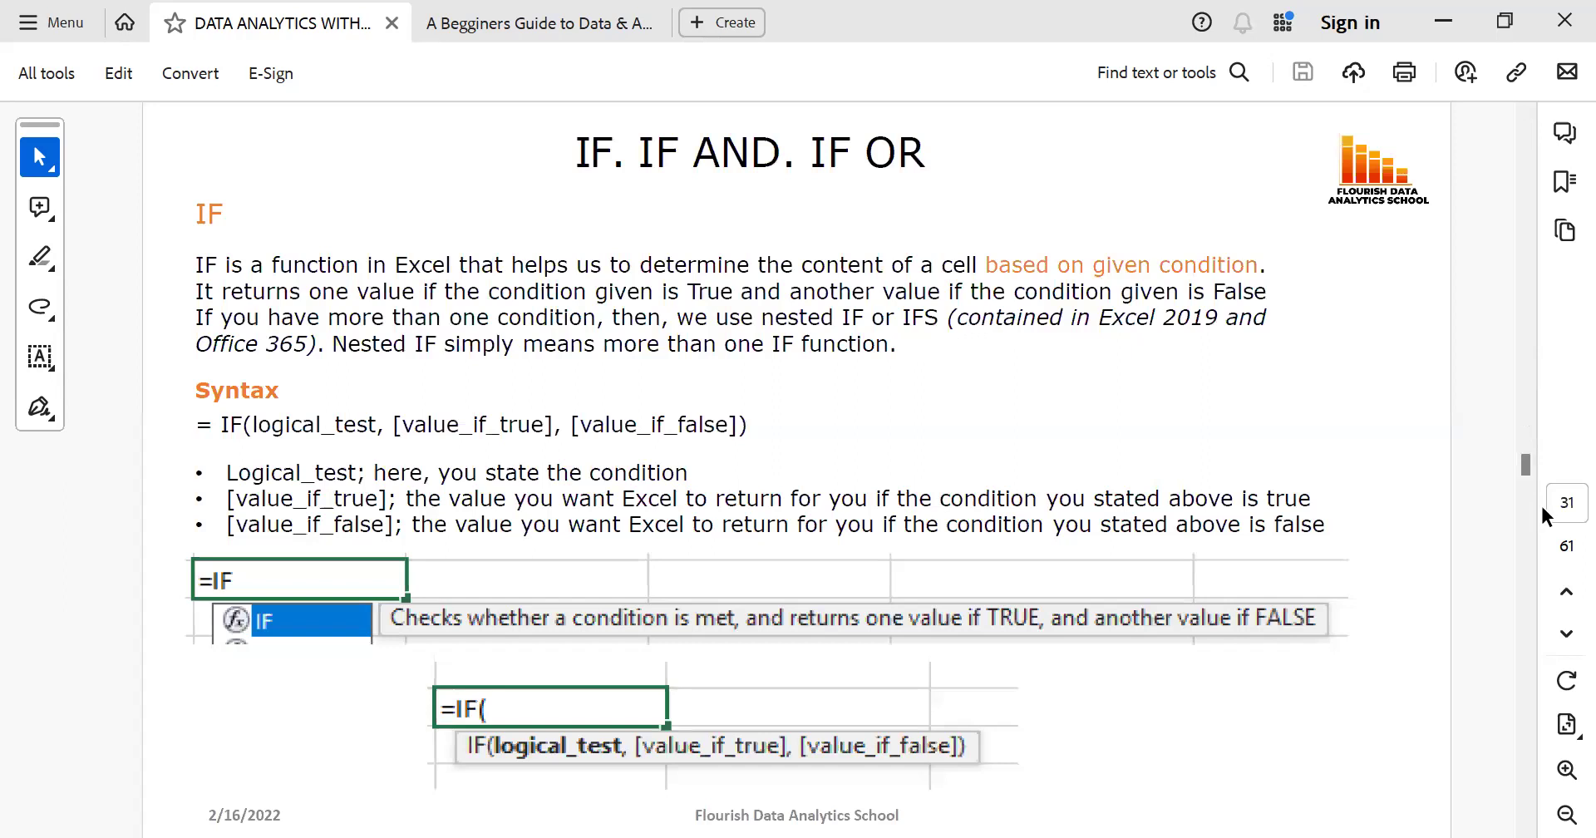
scroll(1534, 515, down, 1)
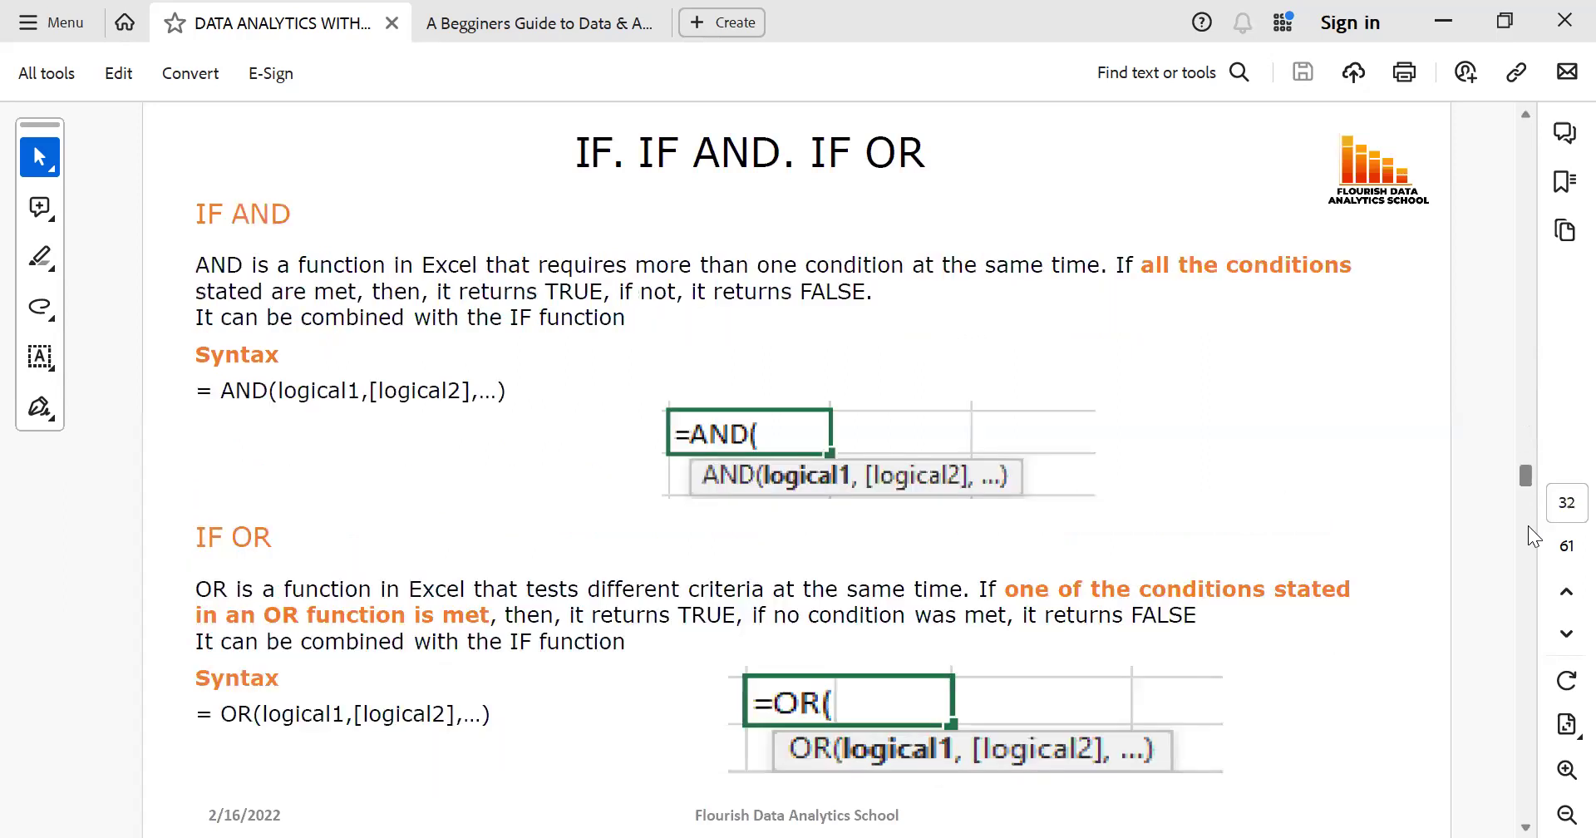
scroll(1527, 525, down, 1)
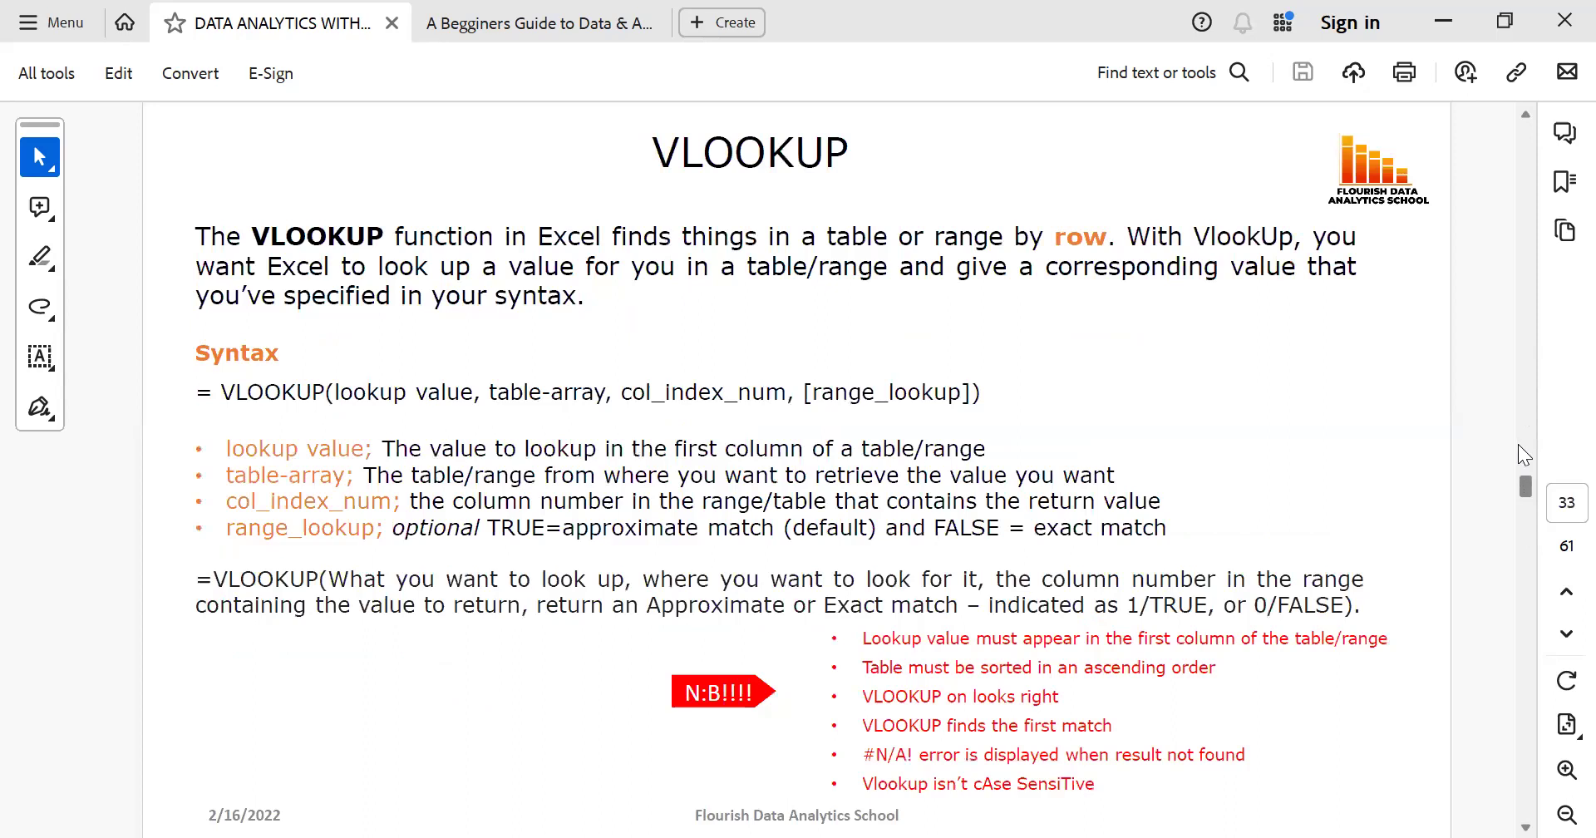
scroll(1517, 414, up, 4)
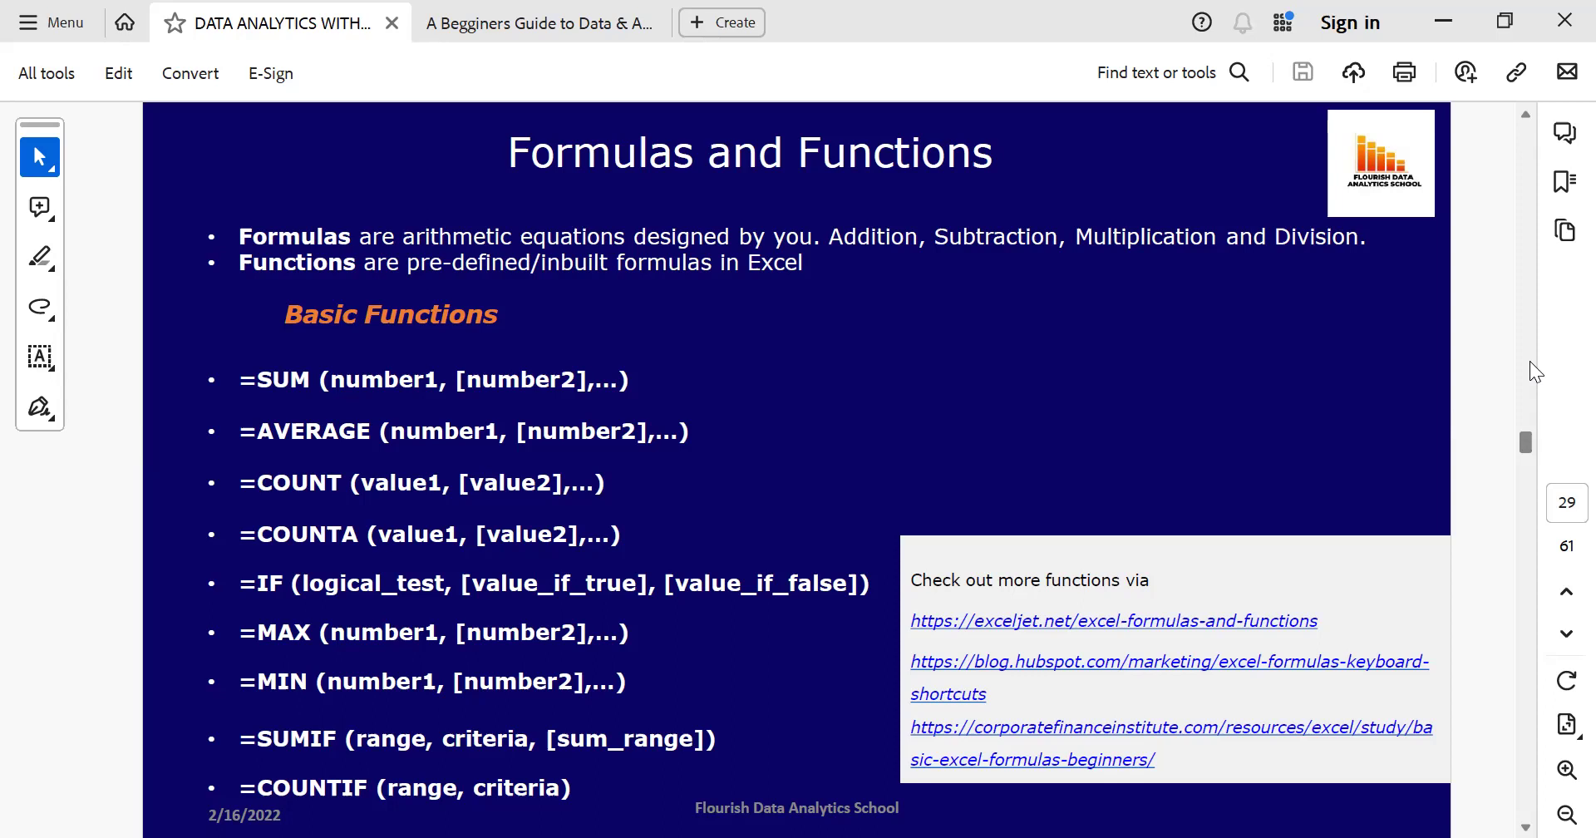
Scroll up from page 29 to page 24 on relative, absolute and mixed referencing
scroll(1530, 361, up, 1)
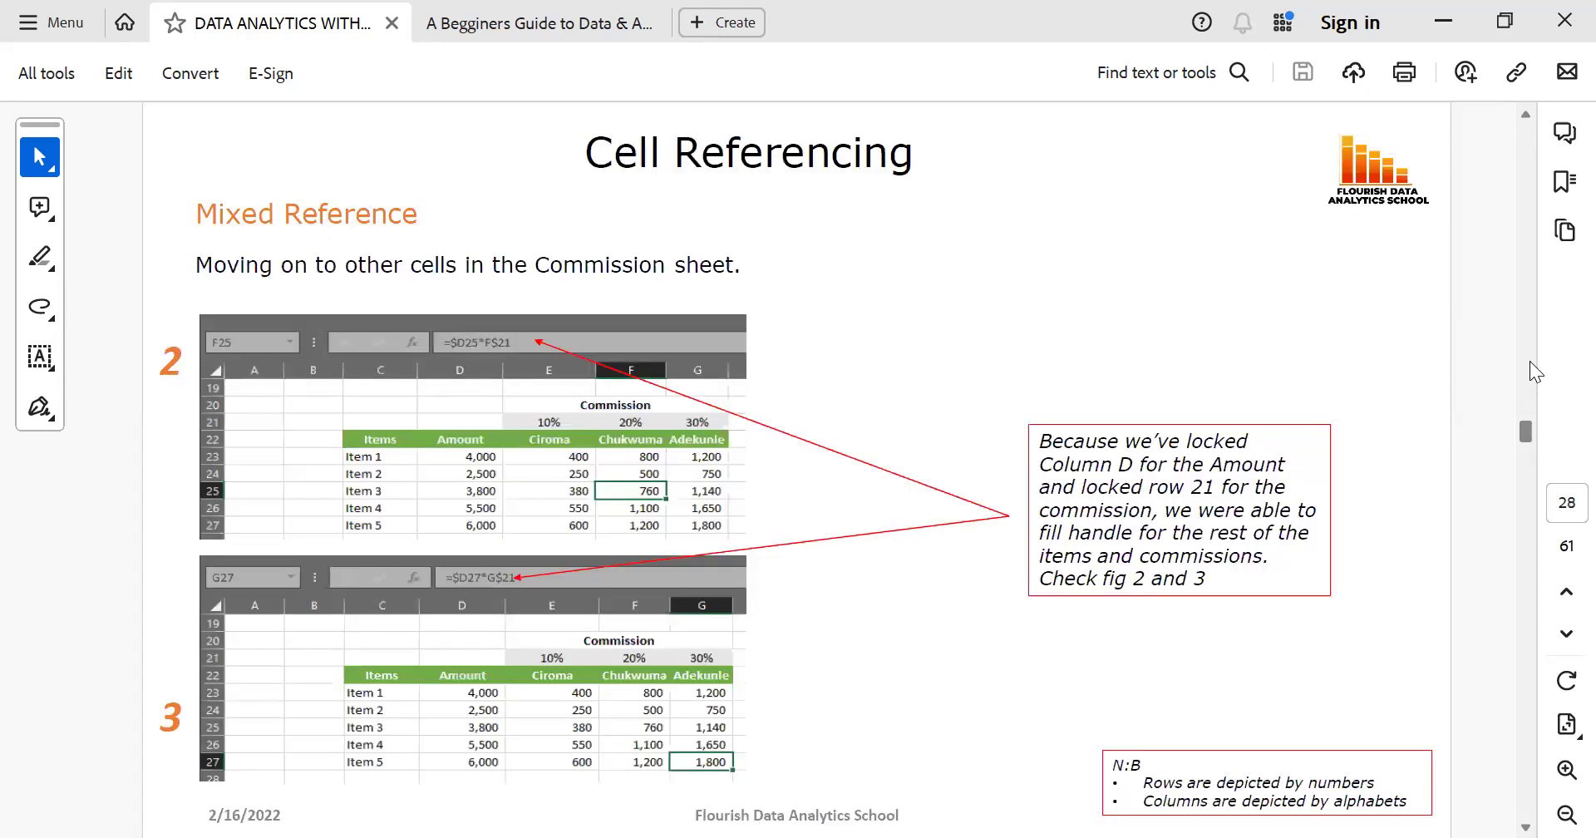
scroll(1530, 374, up, 1)
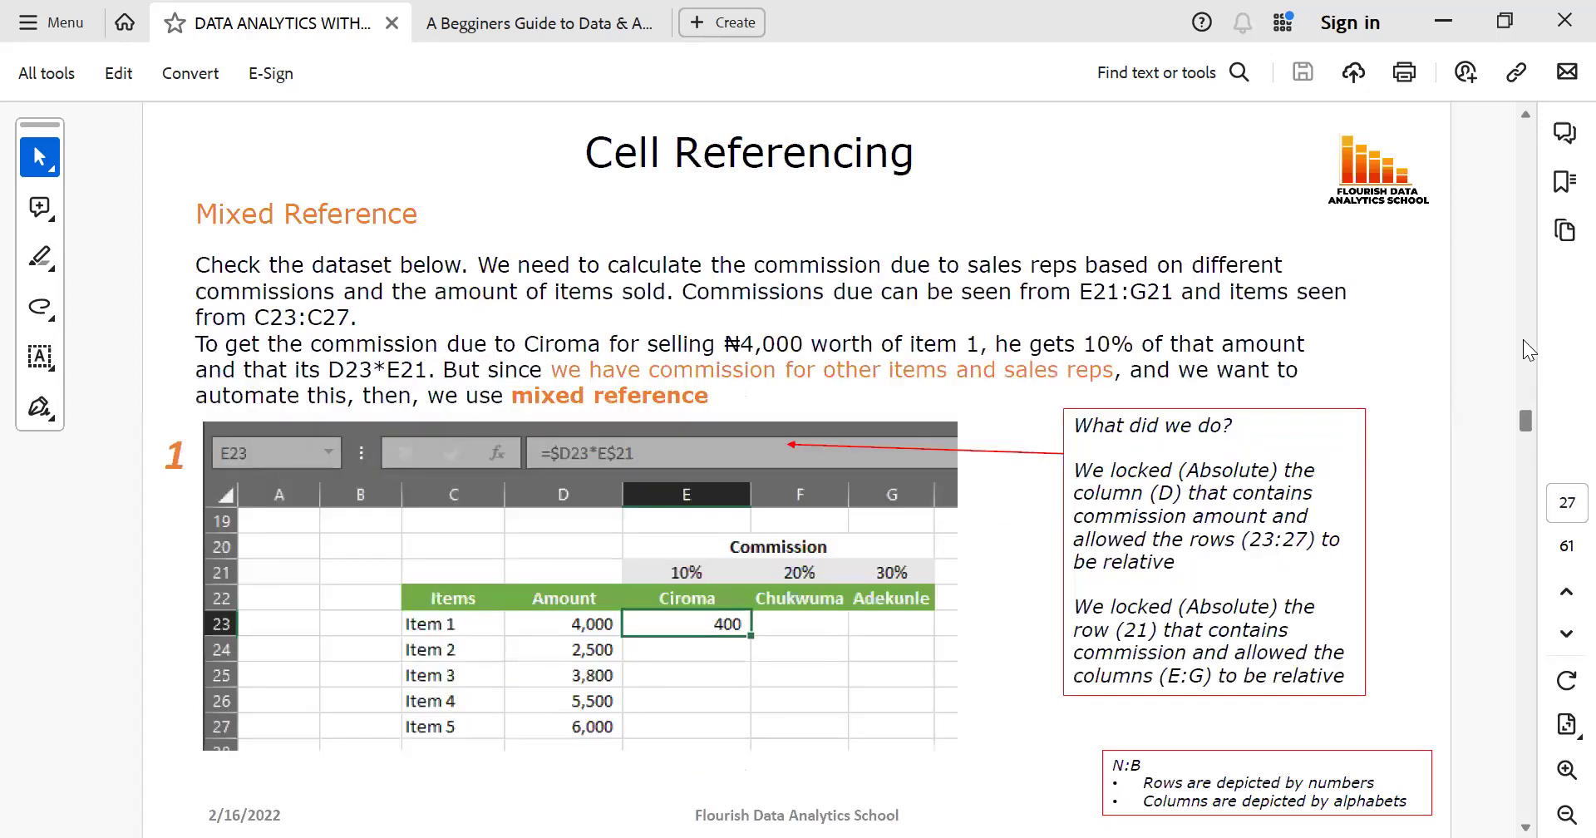
scroll(1527, 349, up, 1)
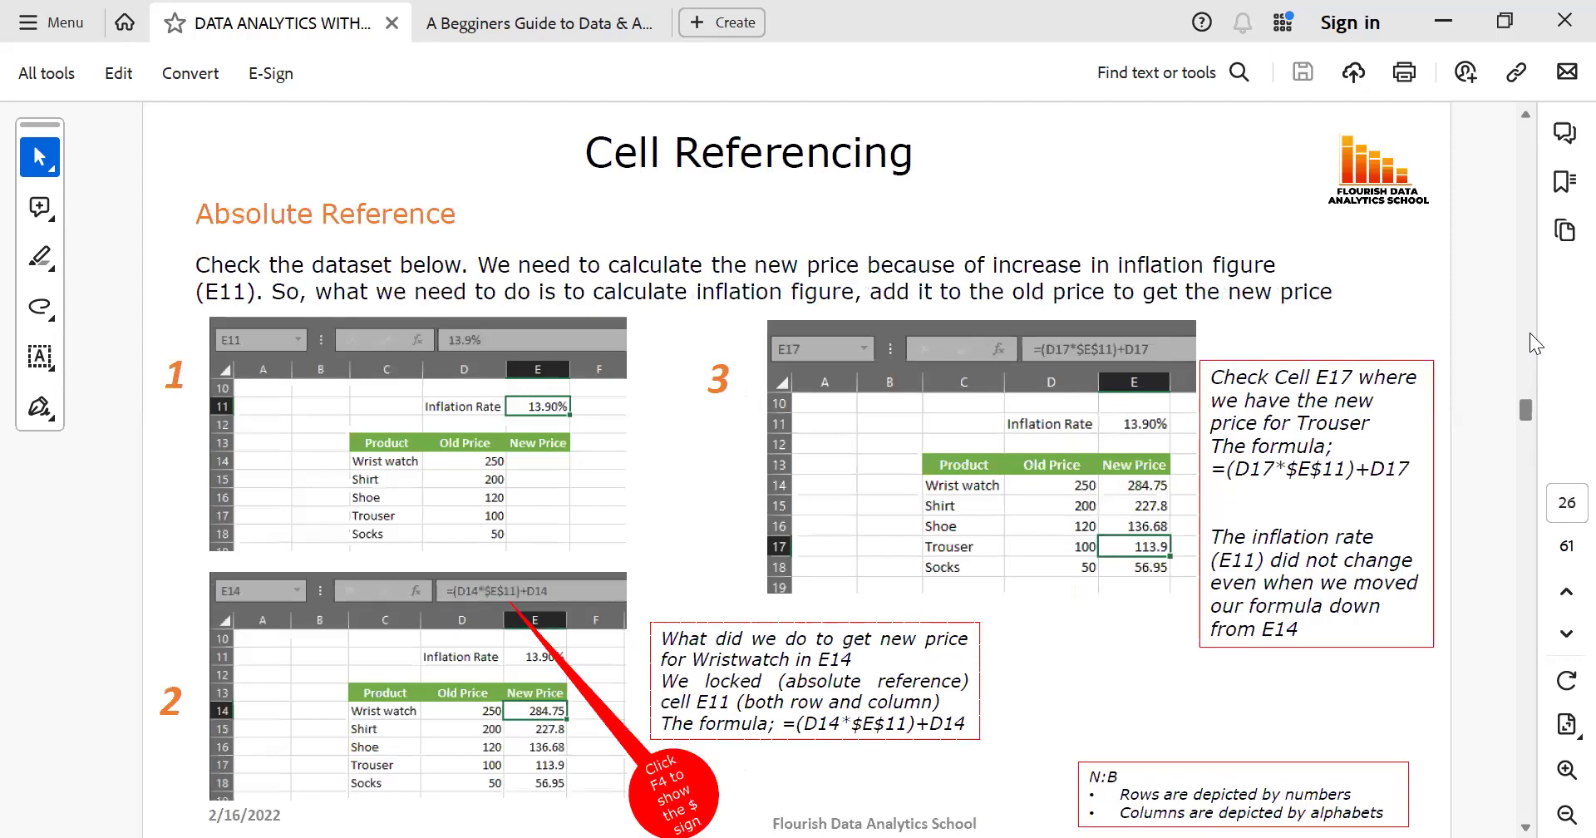
scroll(1530, 340, up, 1)
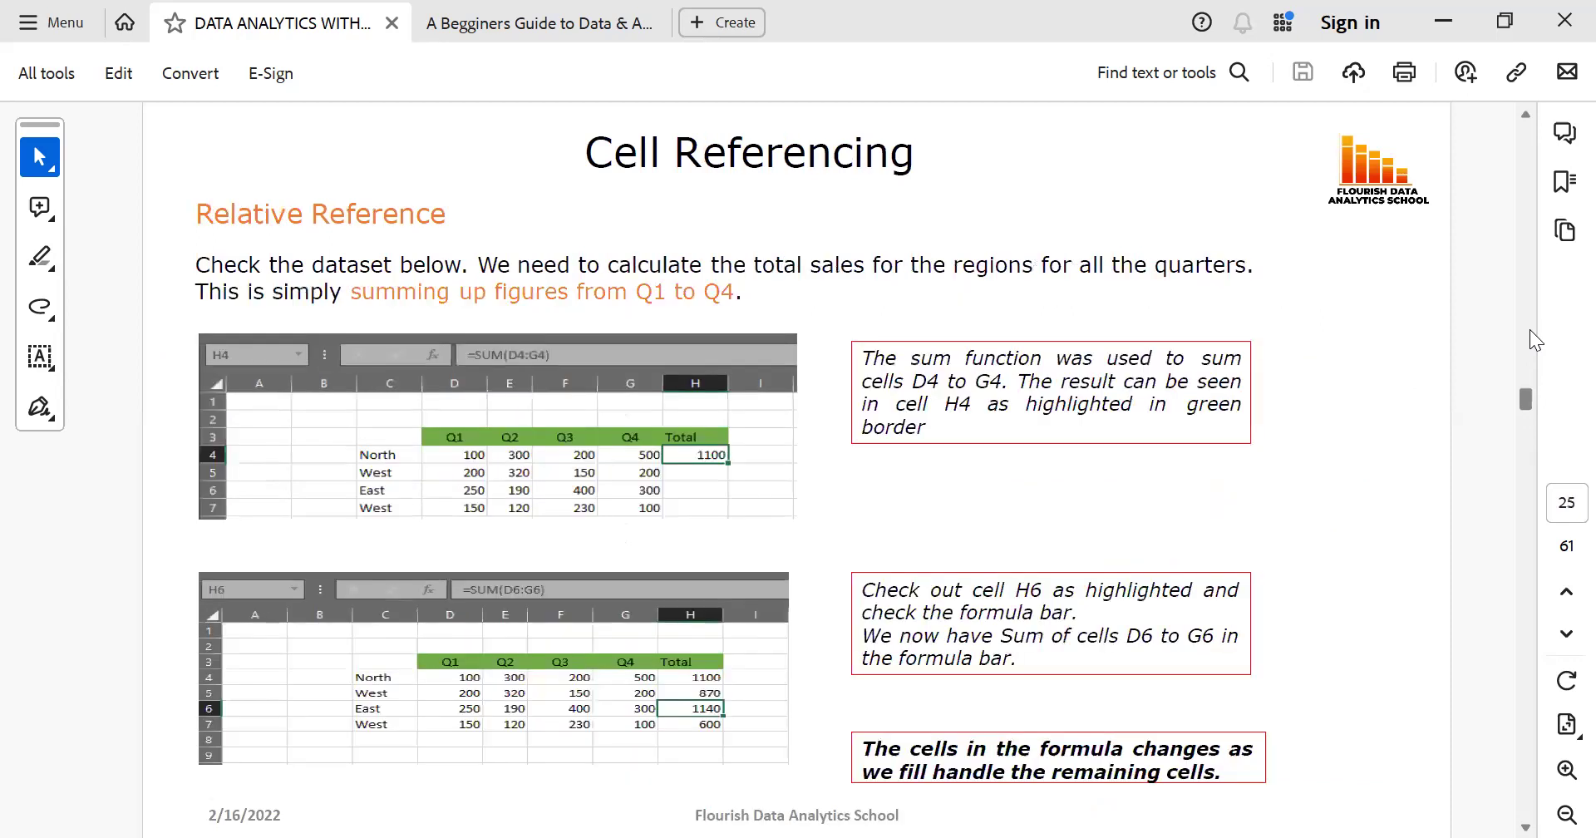
scroll(1526, 311, up, 1)
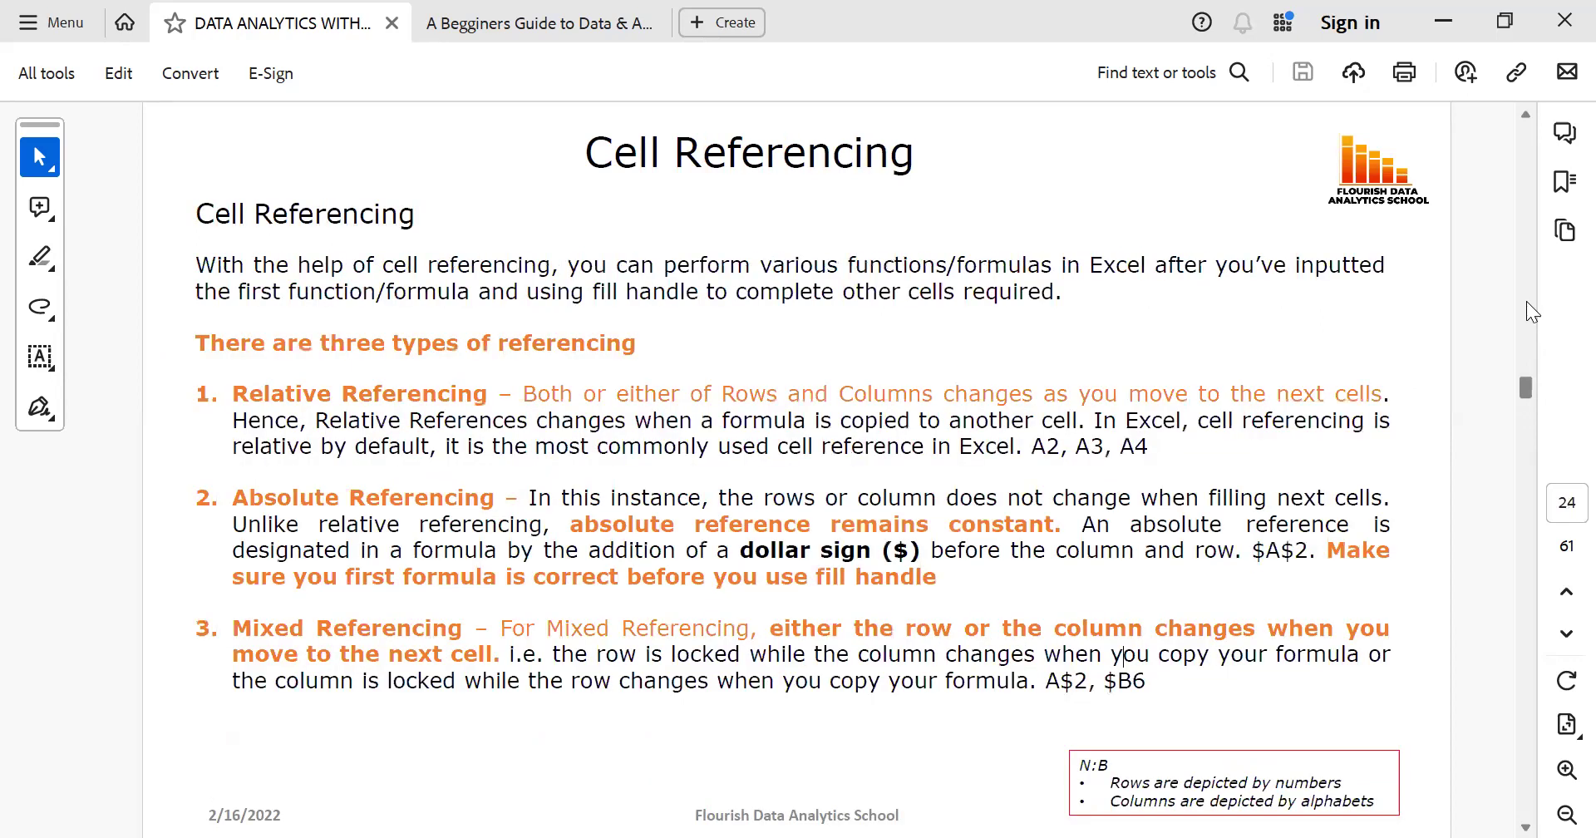